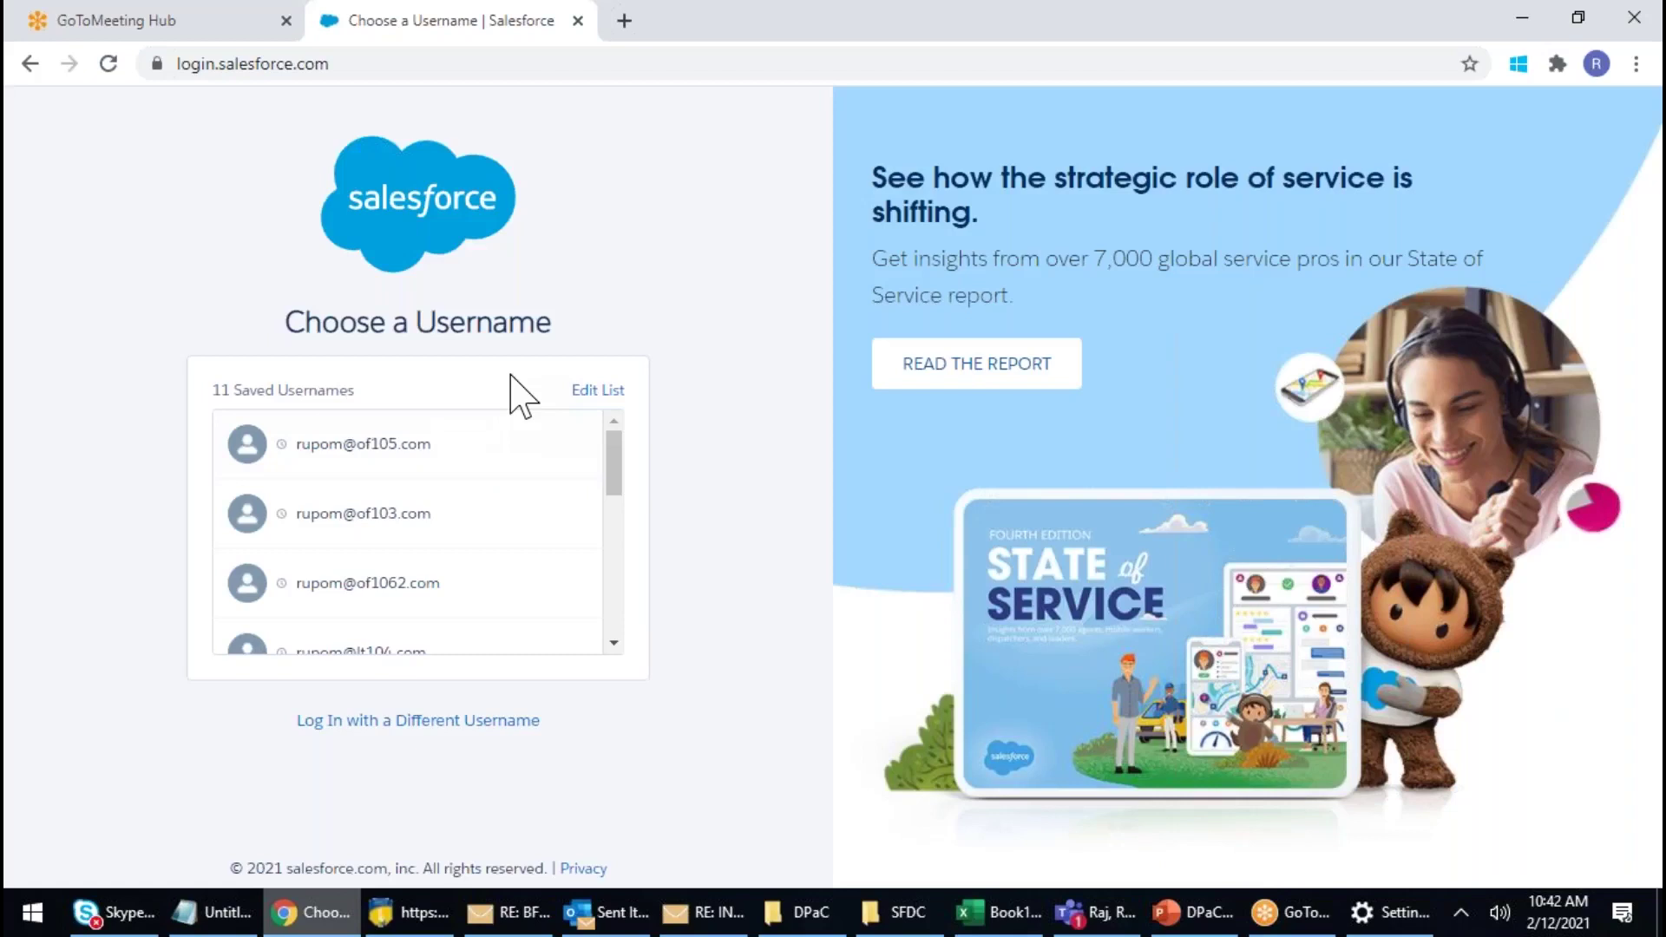
Step: Scroll down the list of saved usernames on the Choose a Username page
scroll(546, 461, "down", 3)
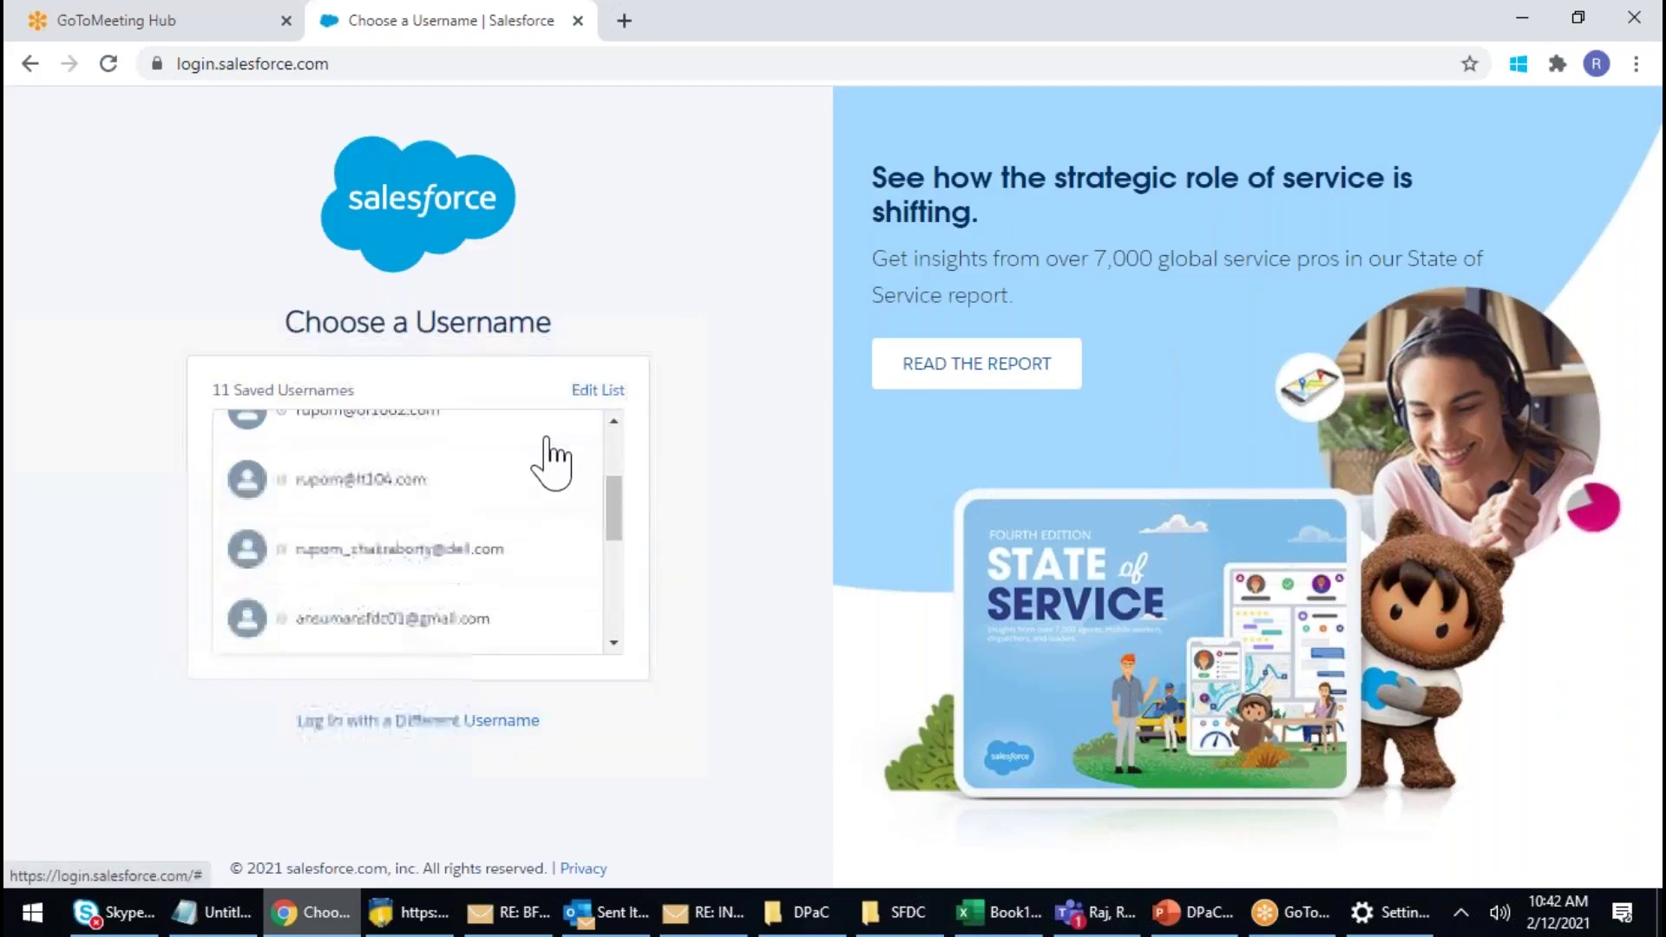
Step: Log in with a different username, filling in the saved login username and the account password
left_click(421, 721)
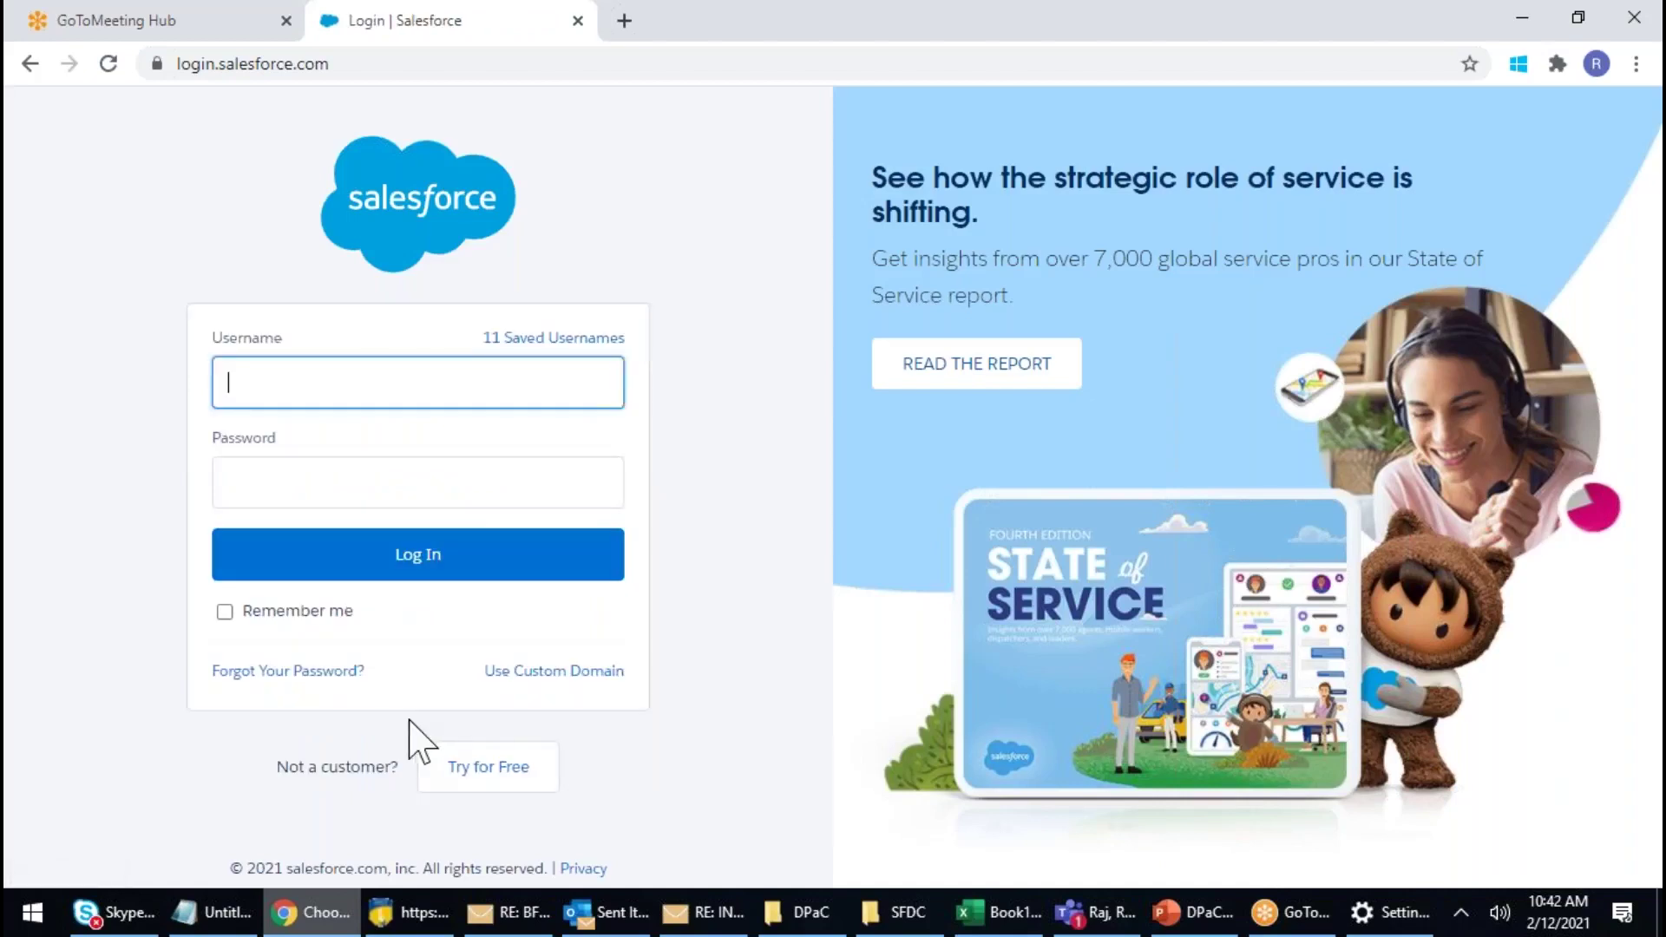
left_click(314, 388)
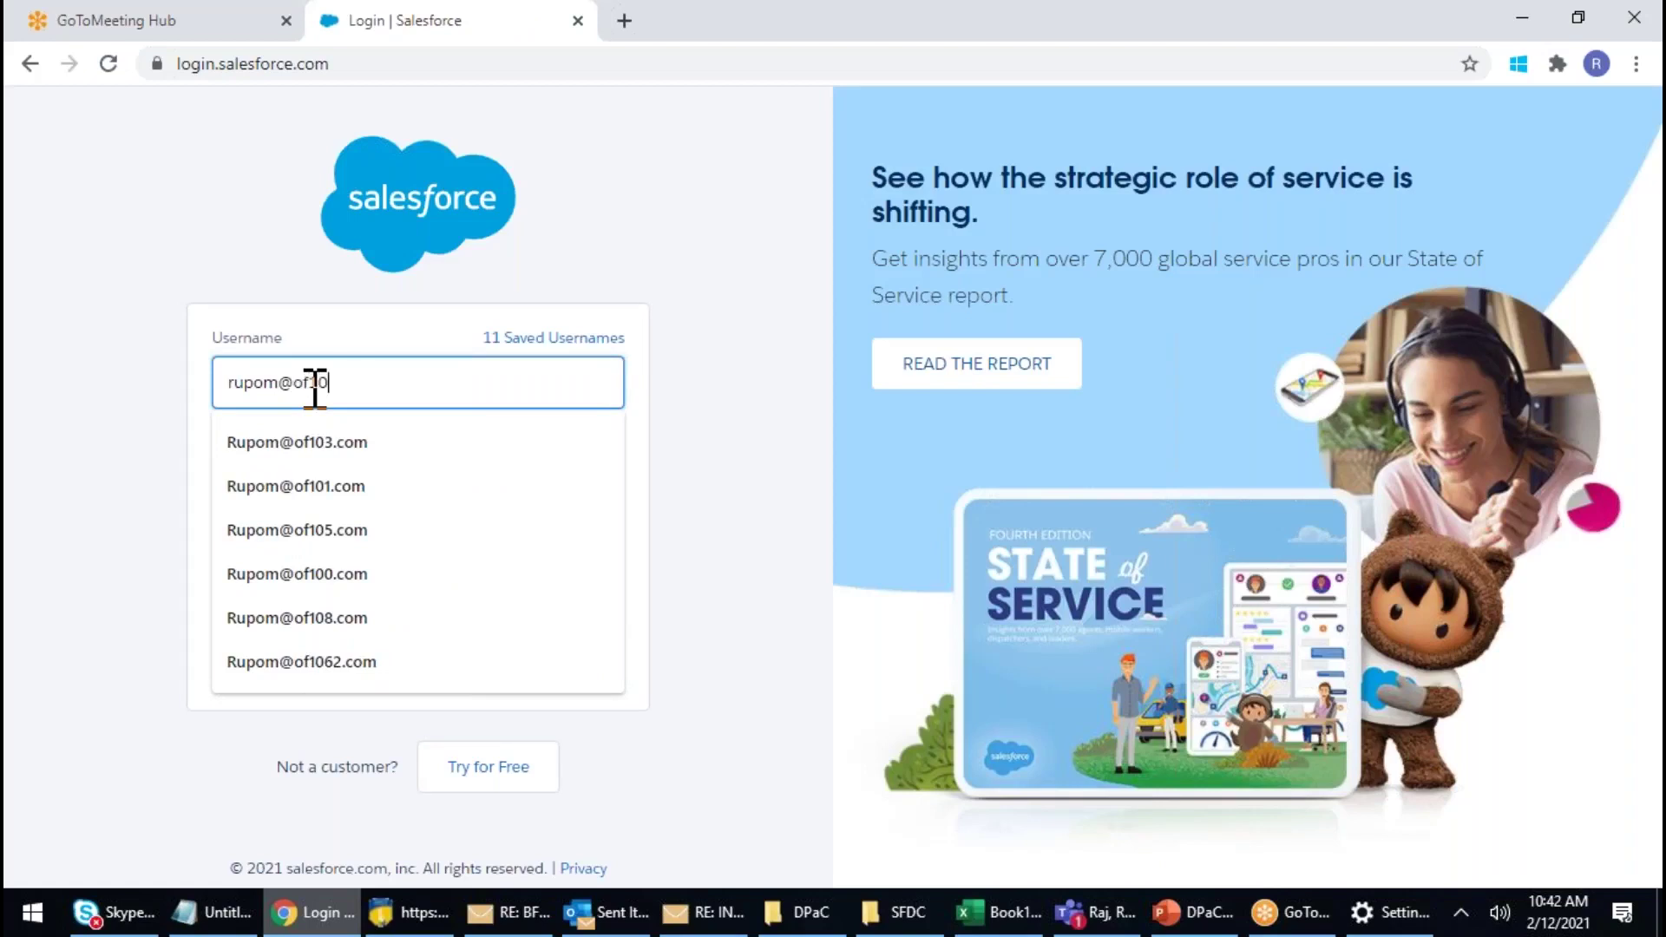
left_click(328, 442)
left_click(274, 473)
type("******")
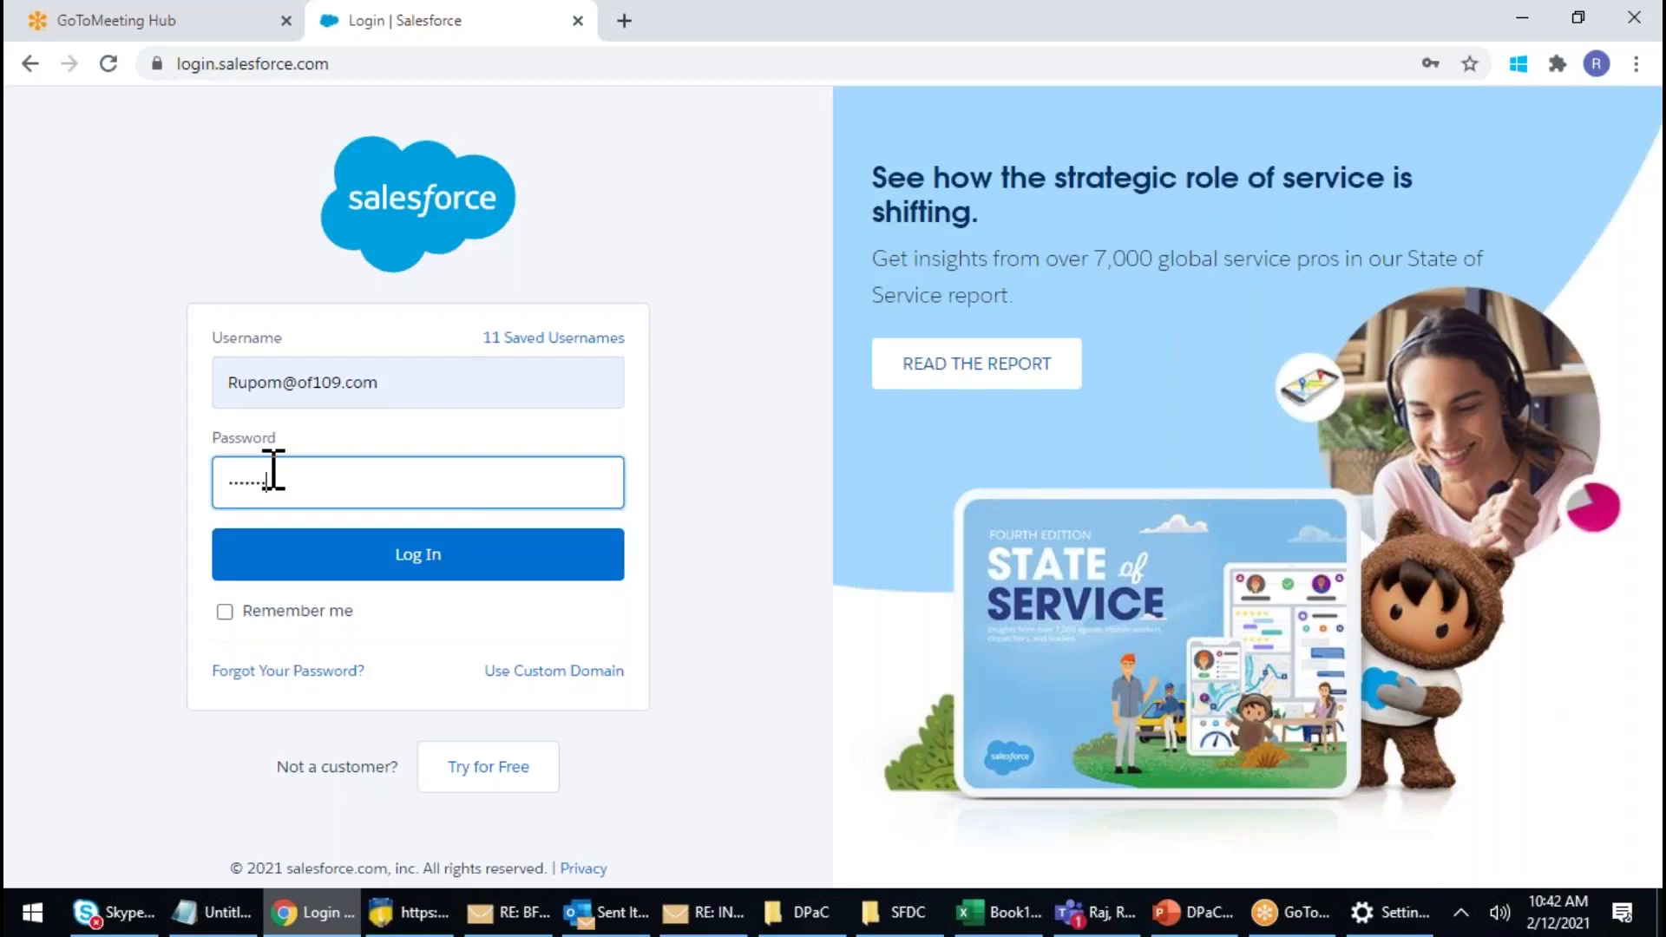
key("Return")
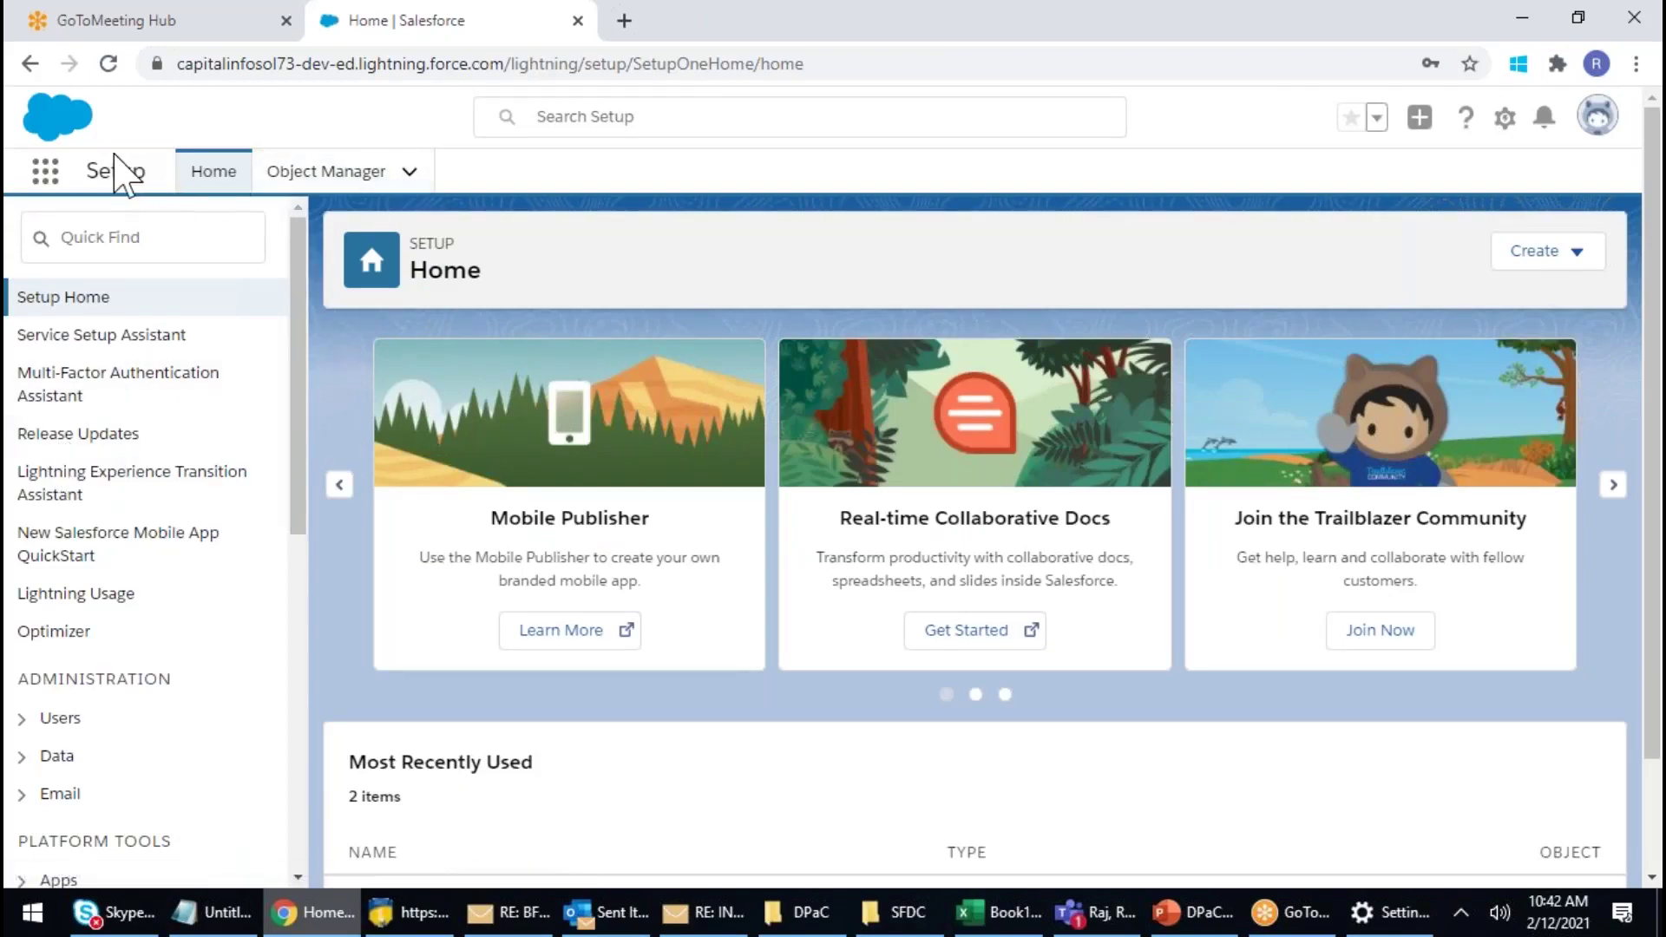
Step: Open Products from the App Launcher's View All list of items
left_click(45, 172)
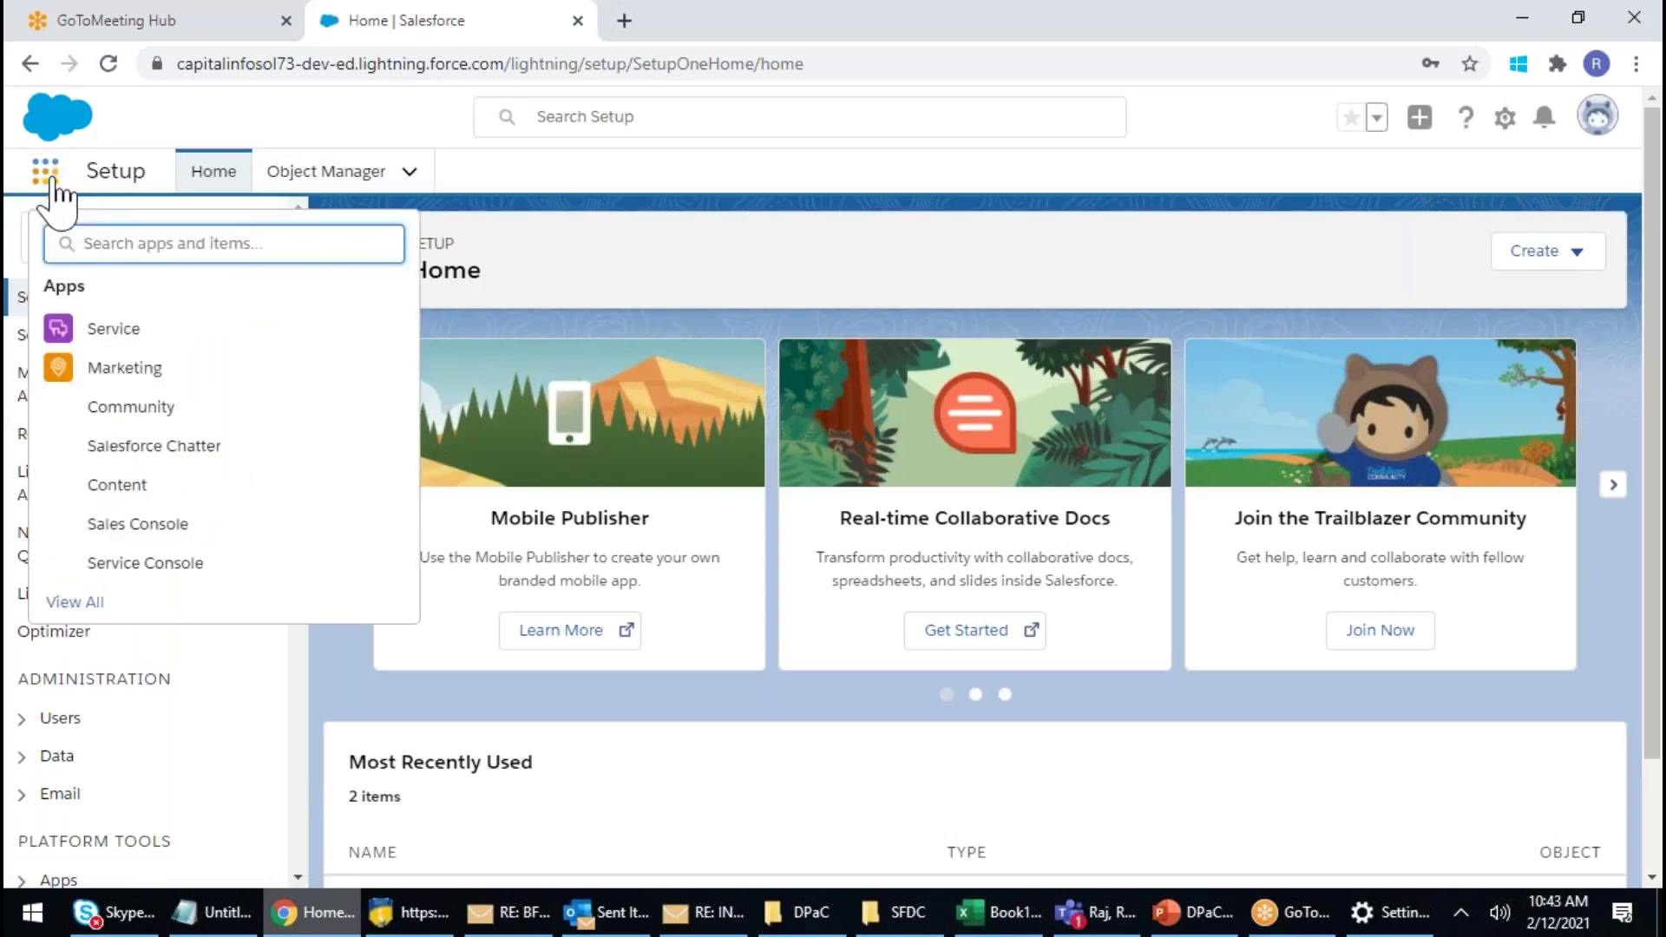
left_click(76, 603)
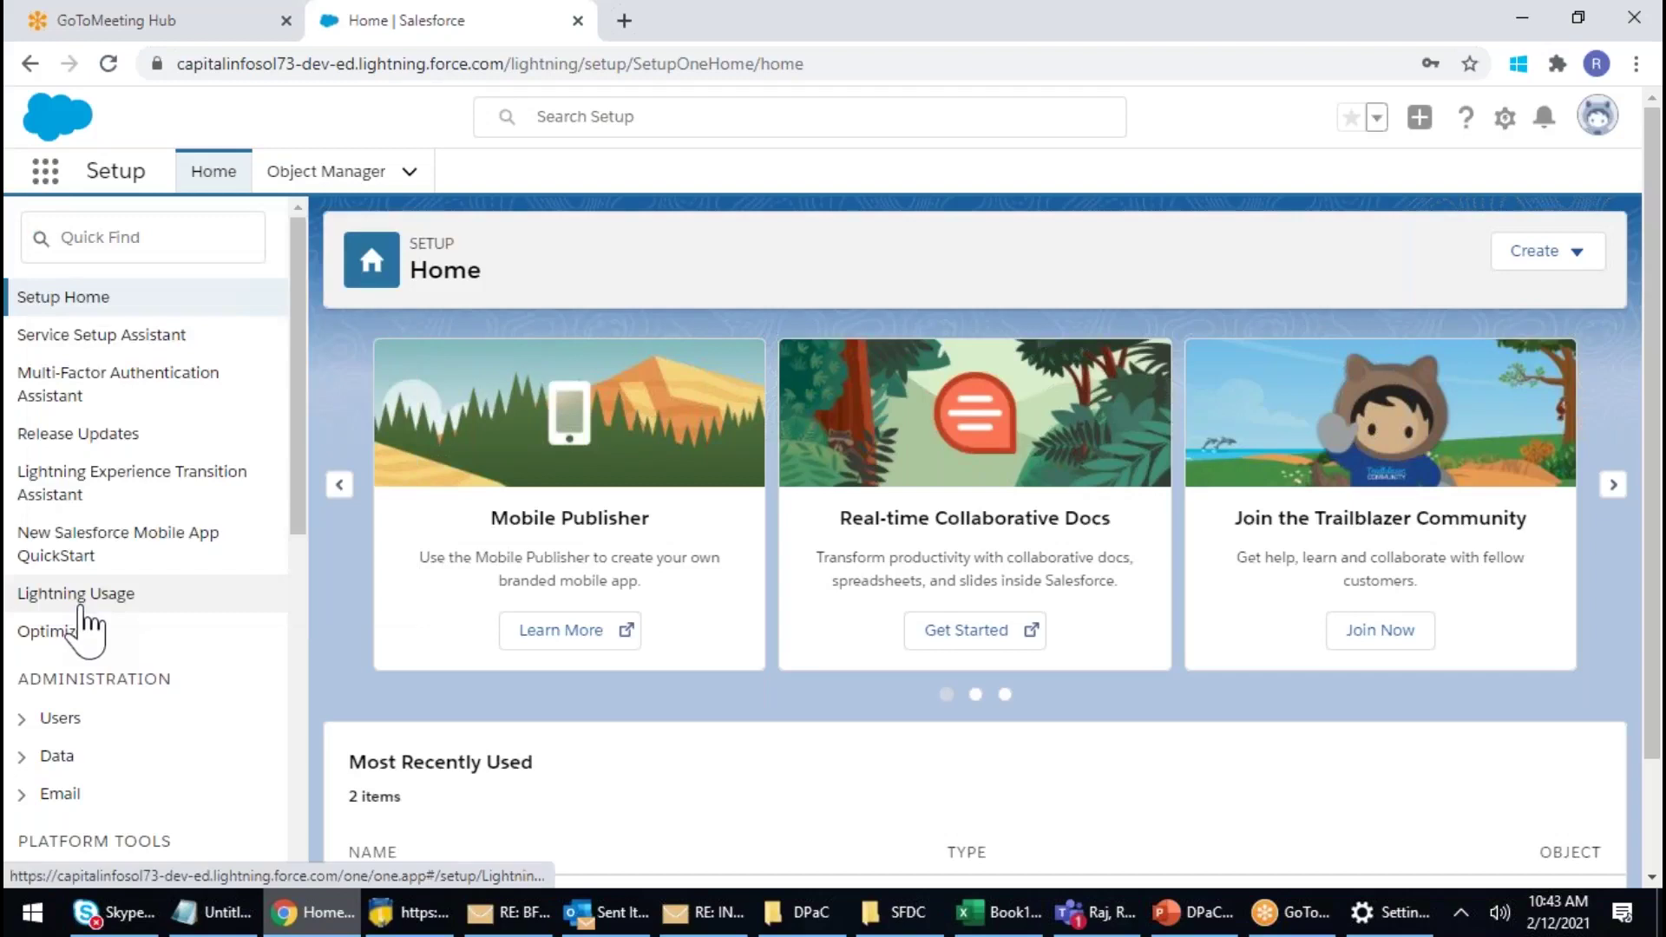
scroll(1167, 633, "down", 12)
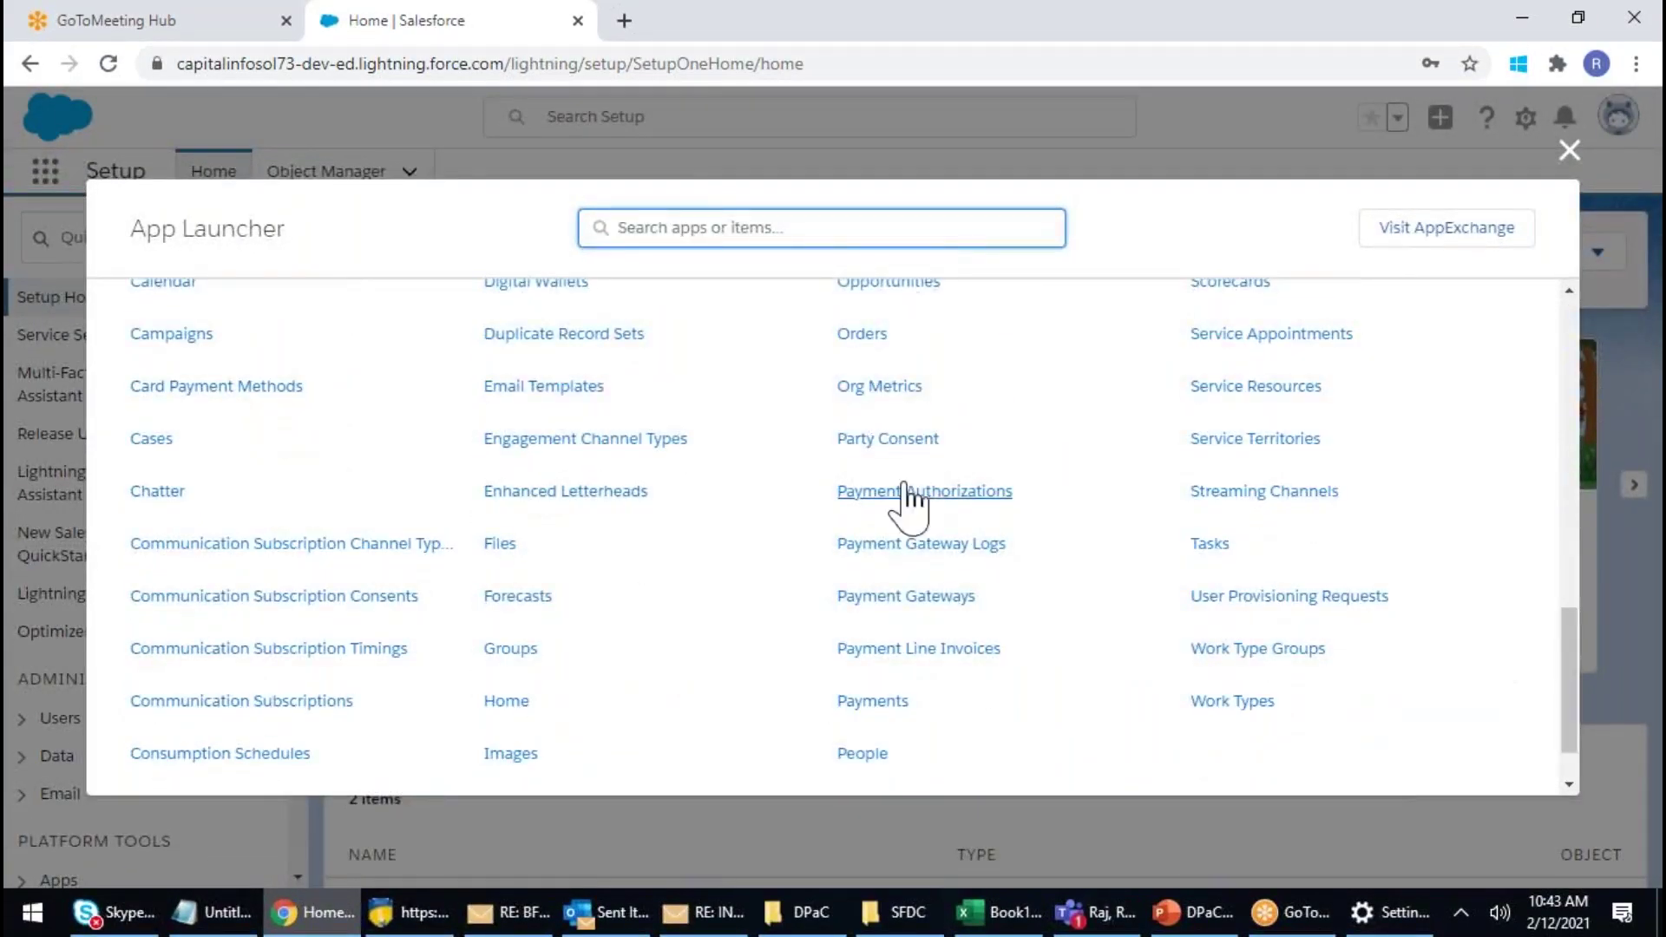
scroll(903, 688, "down", 1)
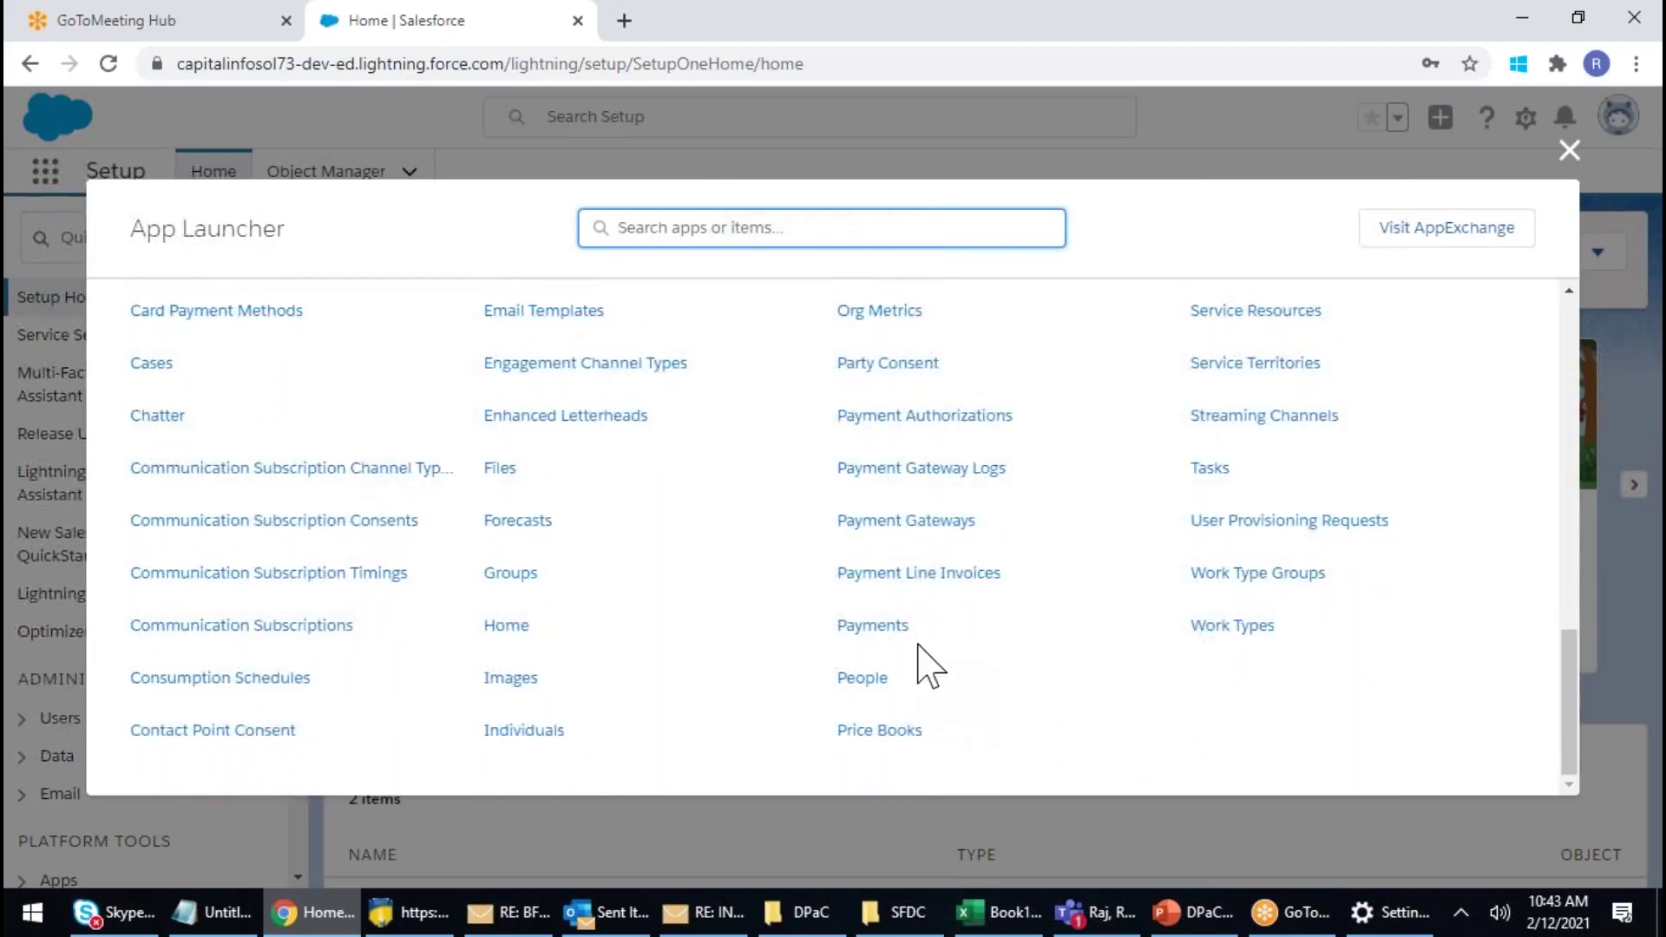
scroll(922, 662, "up", 3)
scroll(933, 632, "down", 3)
scroll(915, 676, "up", 2)
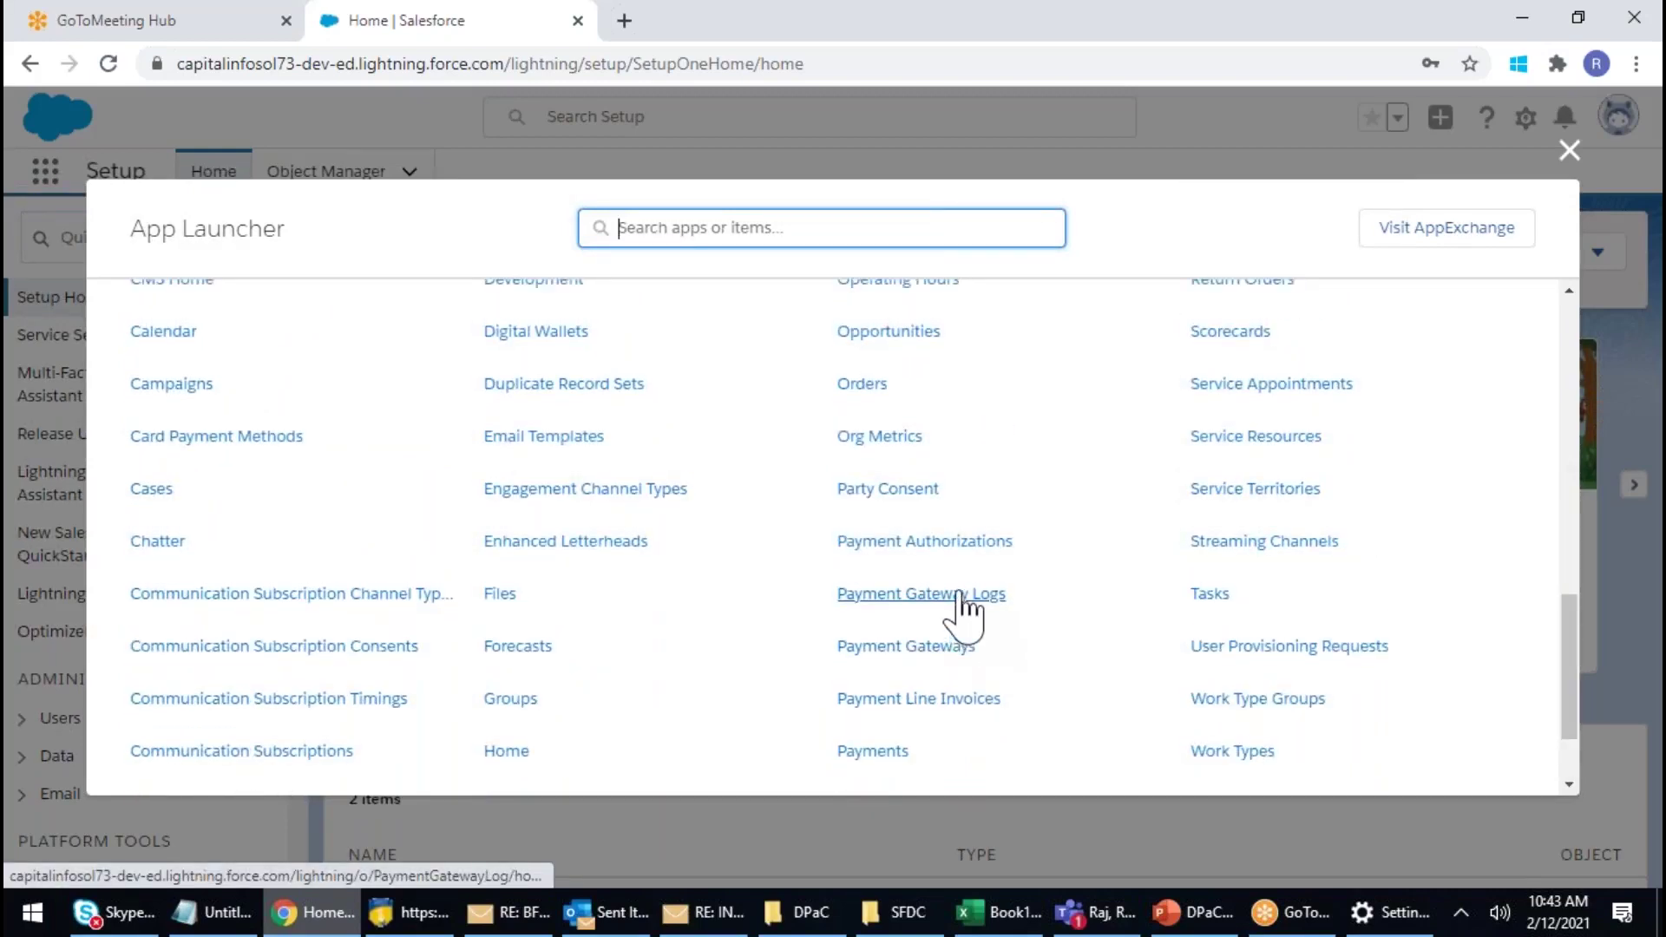
scroll(959, 610, "up", 3)
scroll(1126, 538, "up", 5)
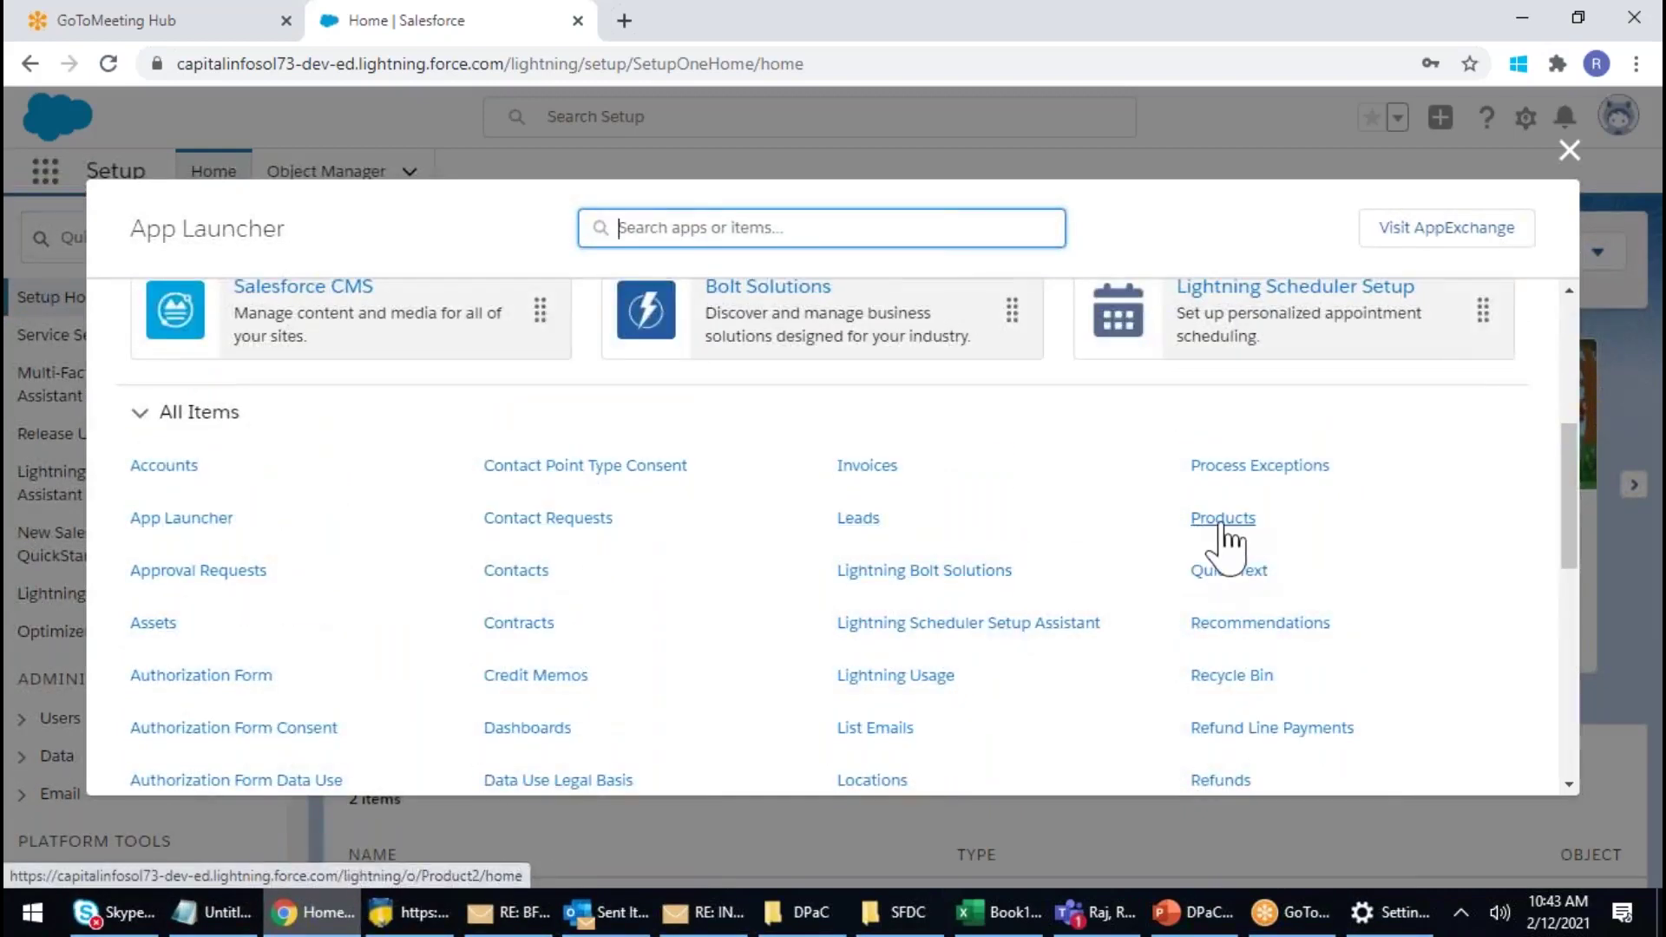
left_click(1222, 518)
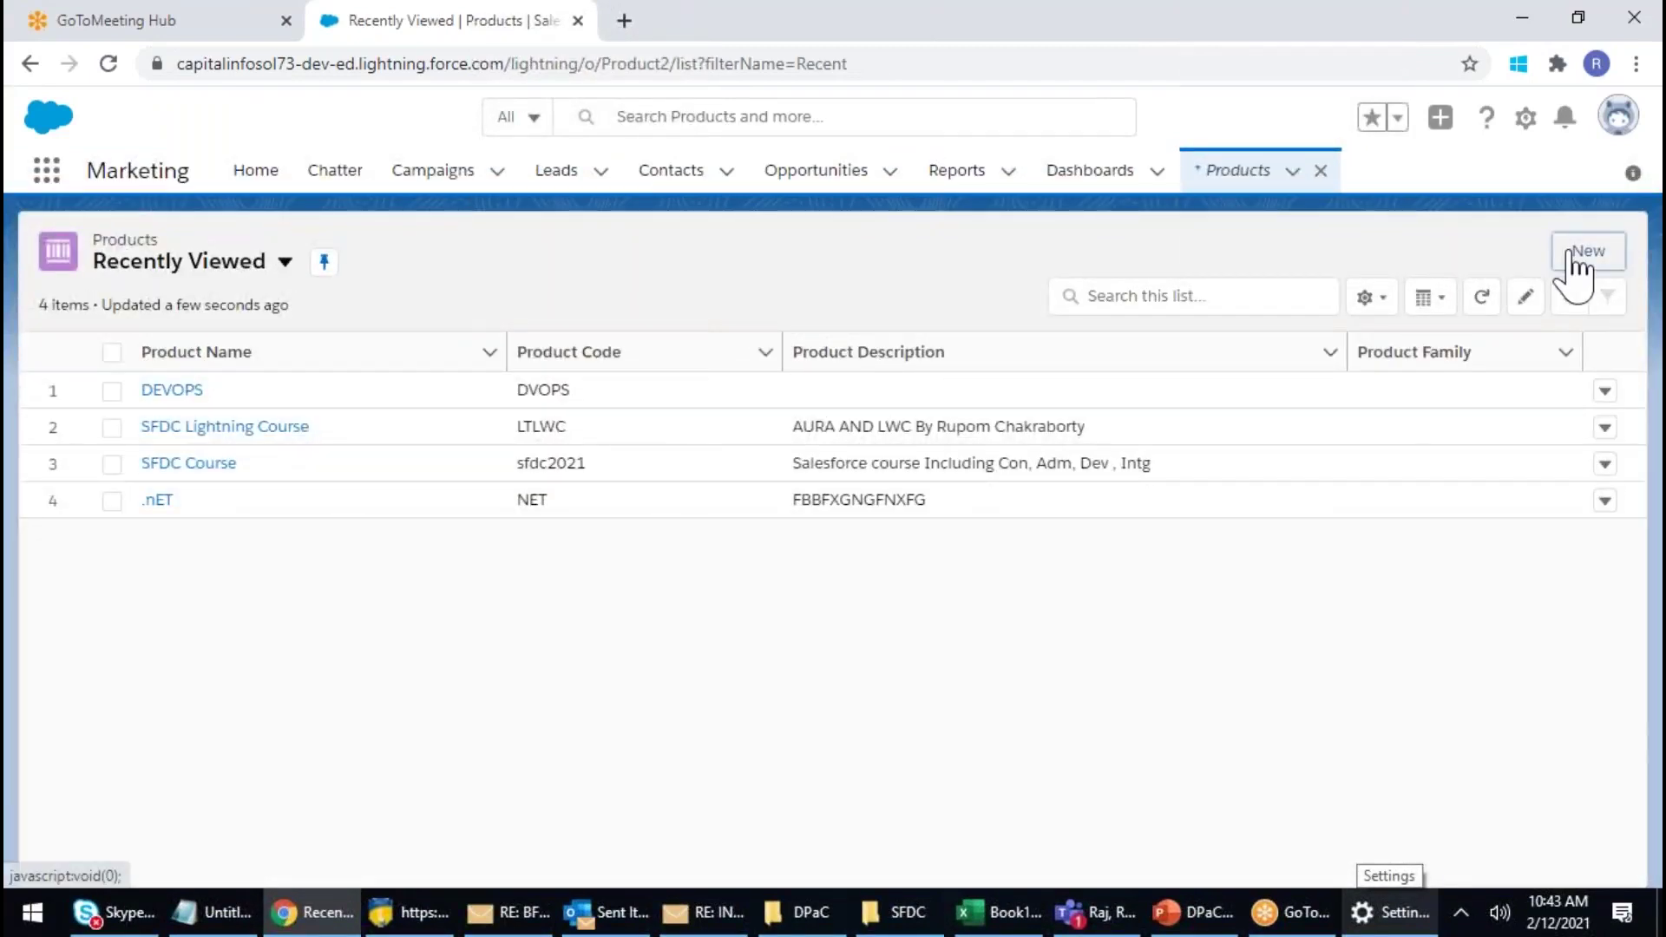
Step: Create and save the active product Lenovo K8 with product code IENK8
left_click(1570, 253)
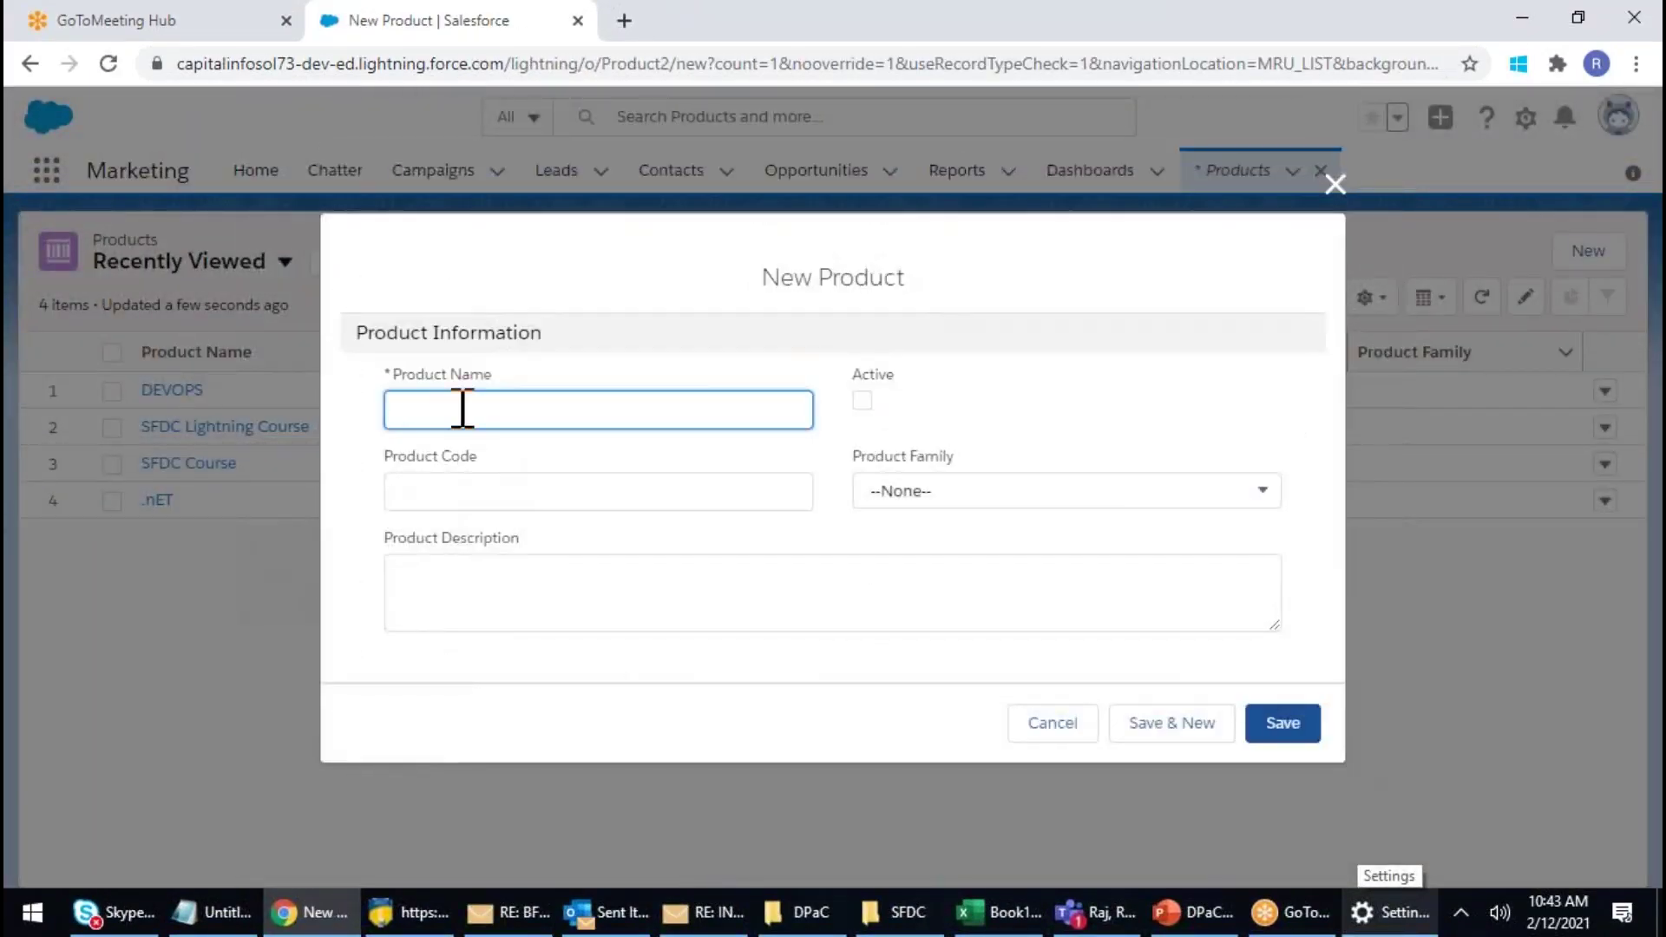
type("Le")
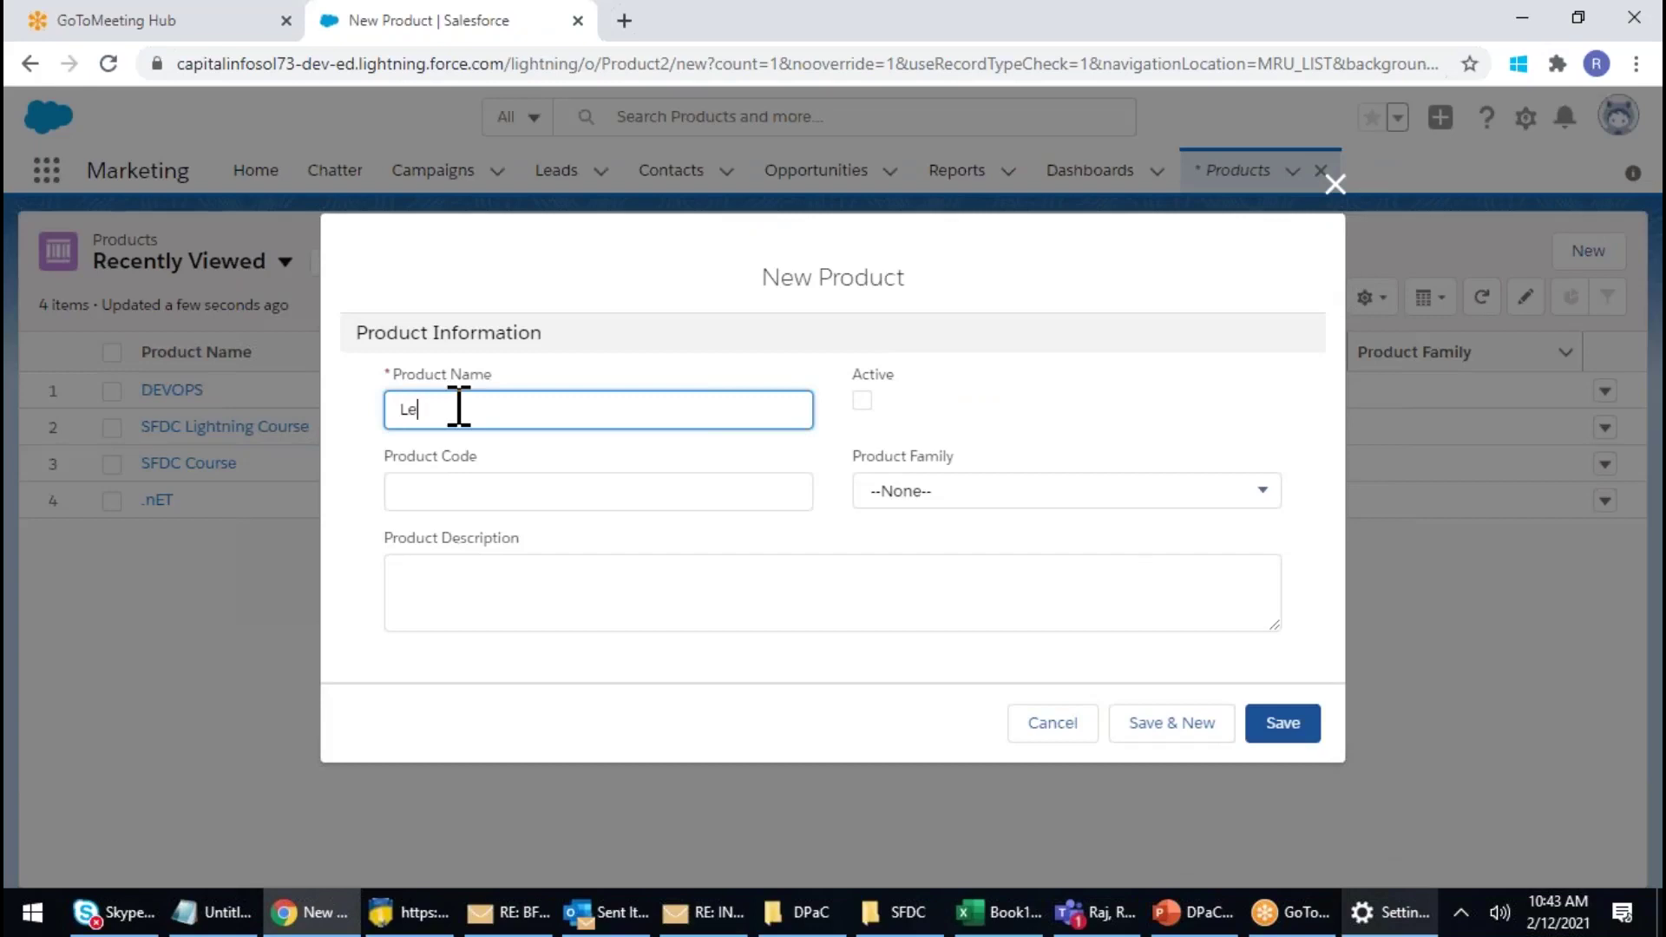
type("novo K8")
left_click(500, 489)
type("IENK8")
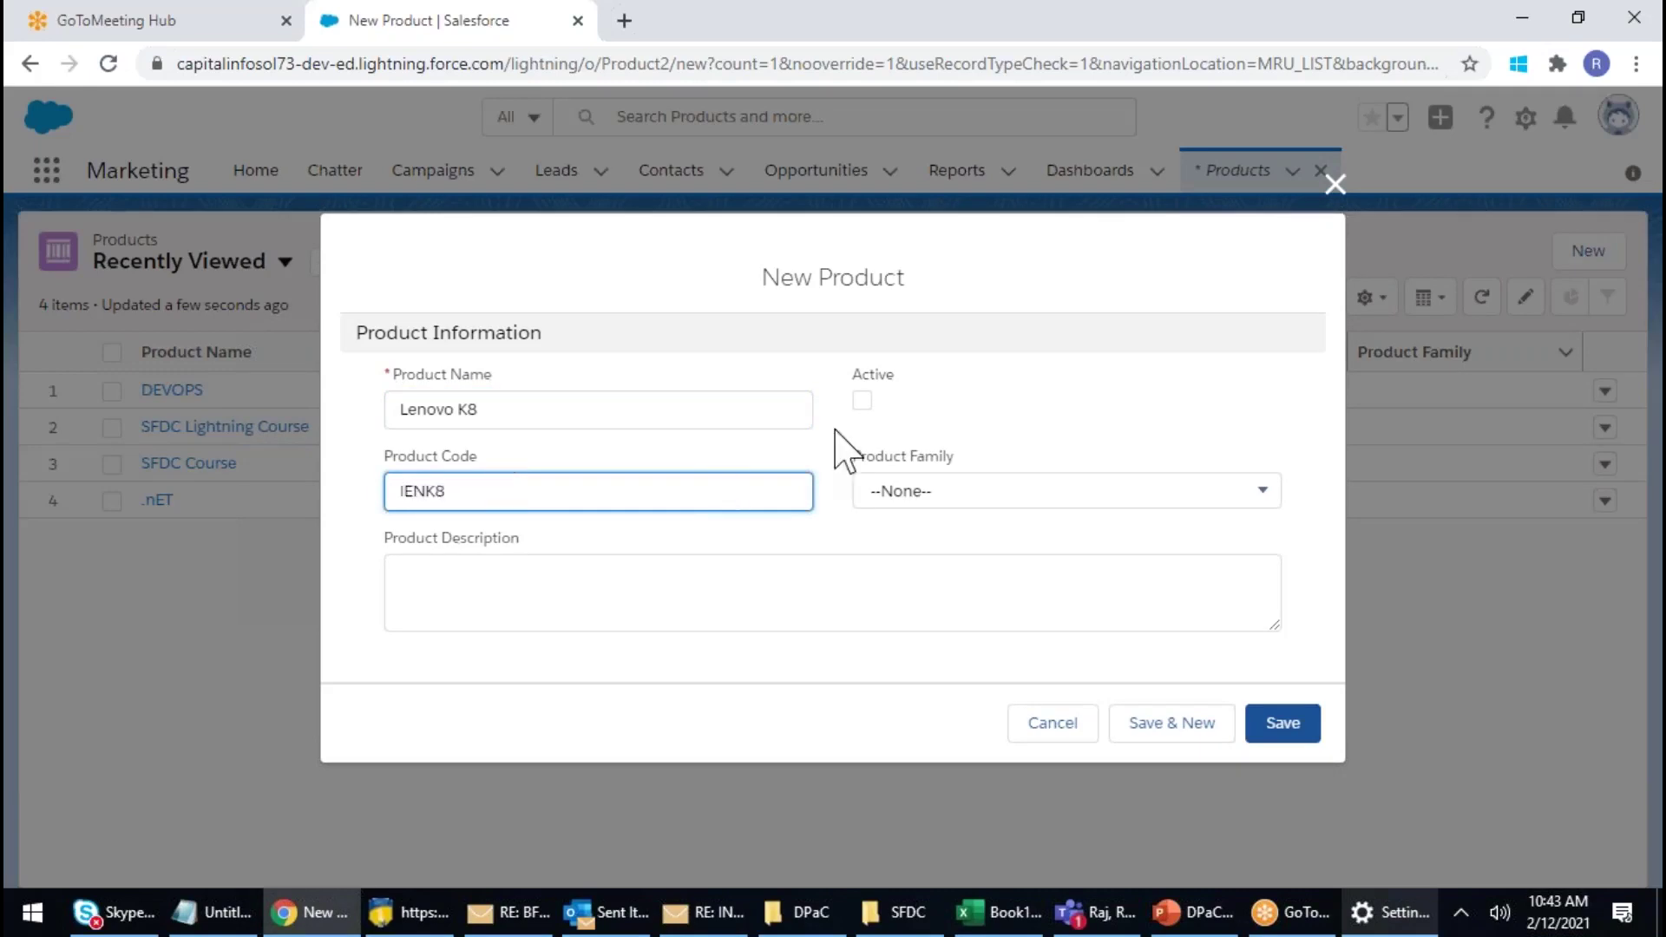
left_click(863, 402)
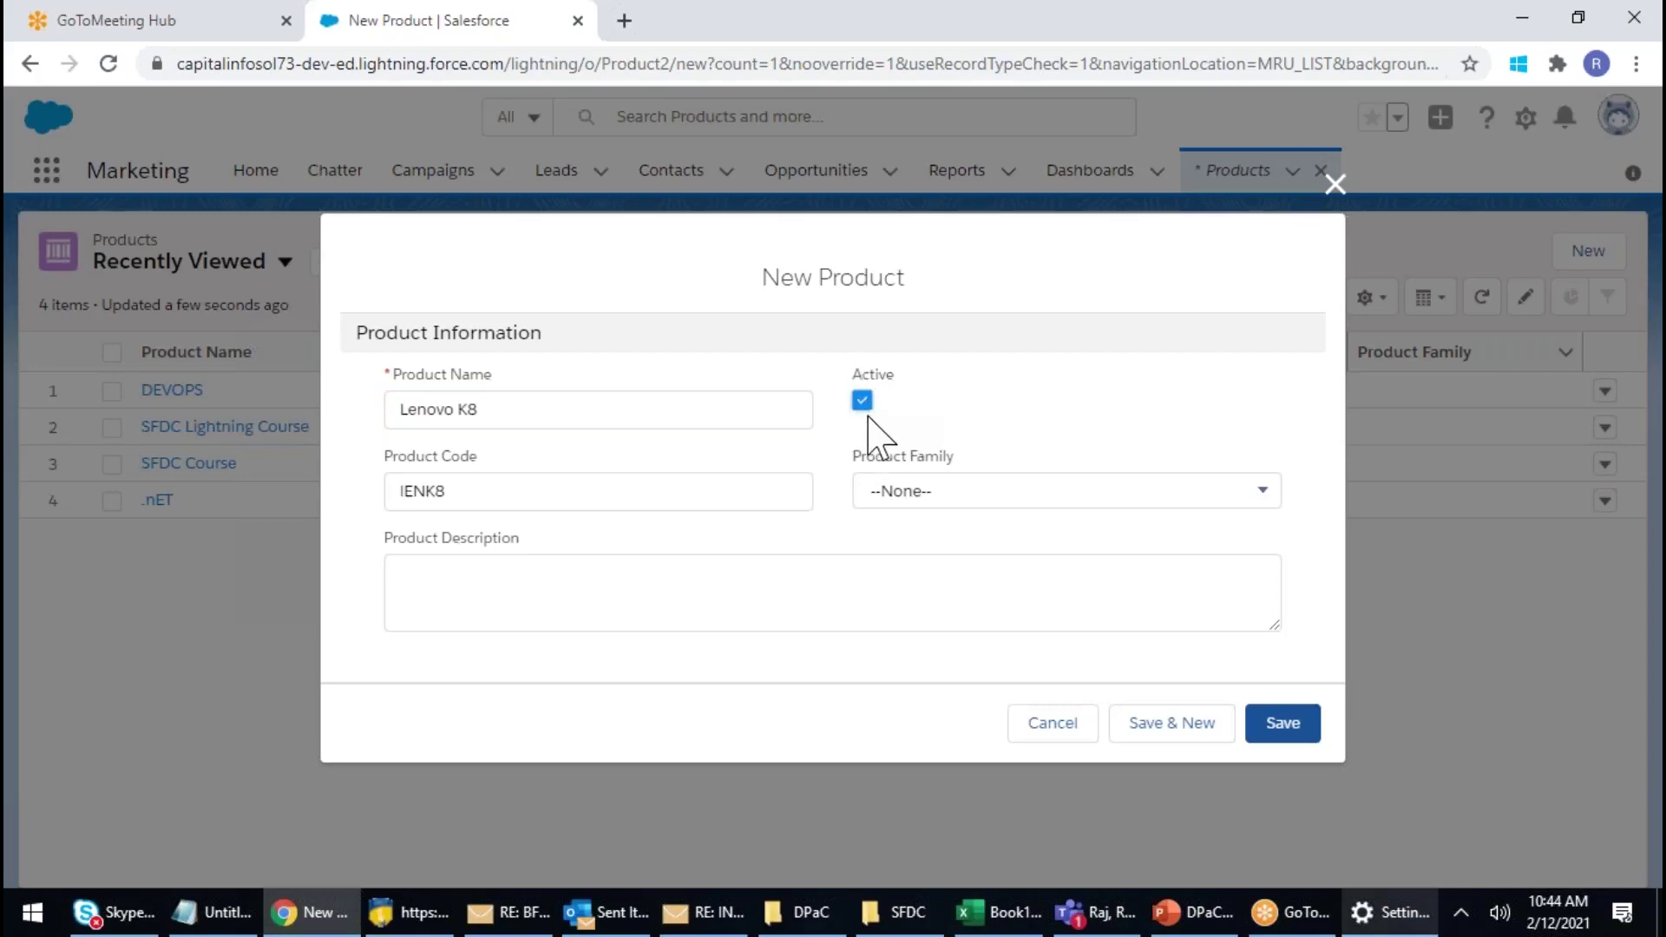
left_click(1285, 734)
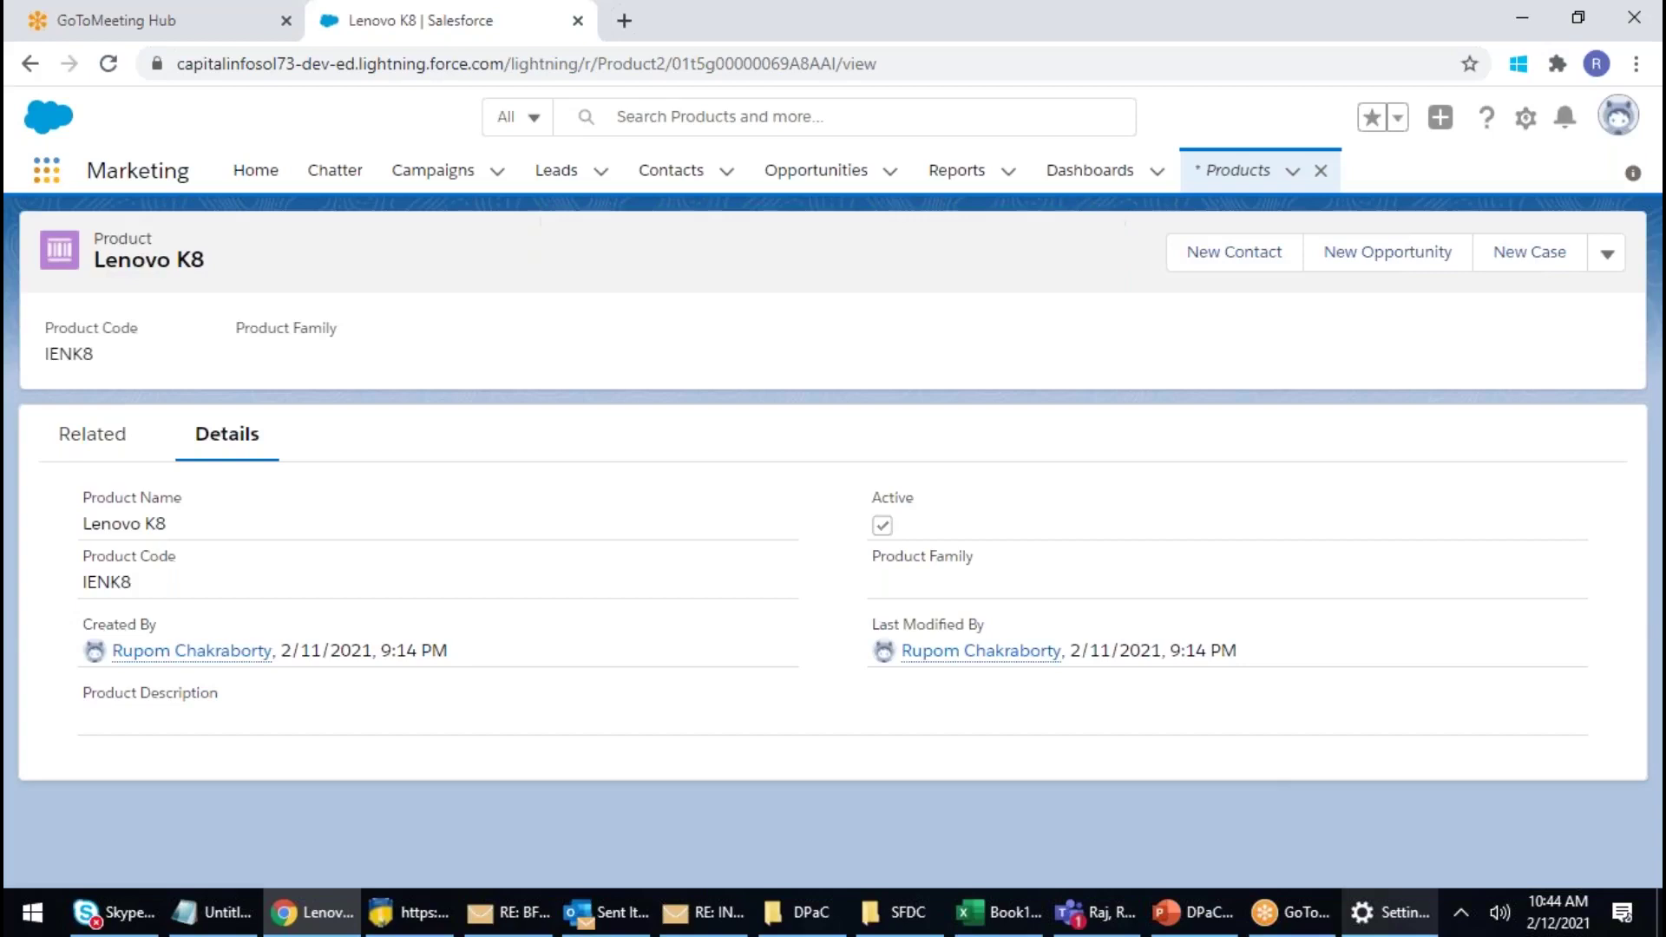
Step: Add a standard price of 15999 for Lenovo K8 from its Related price books
left_click(95, 455)
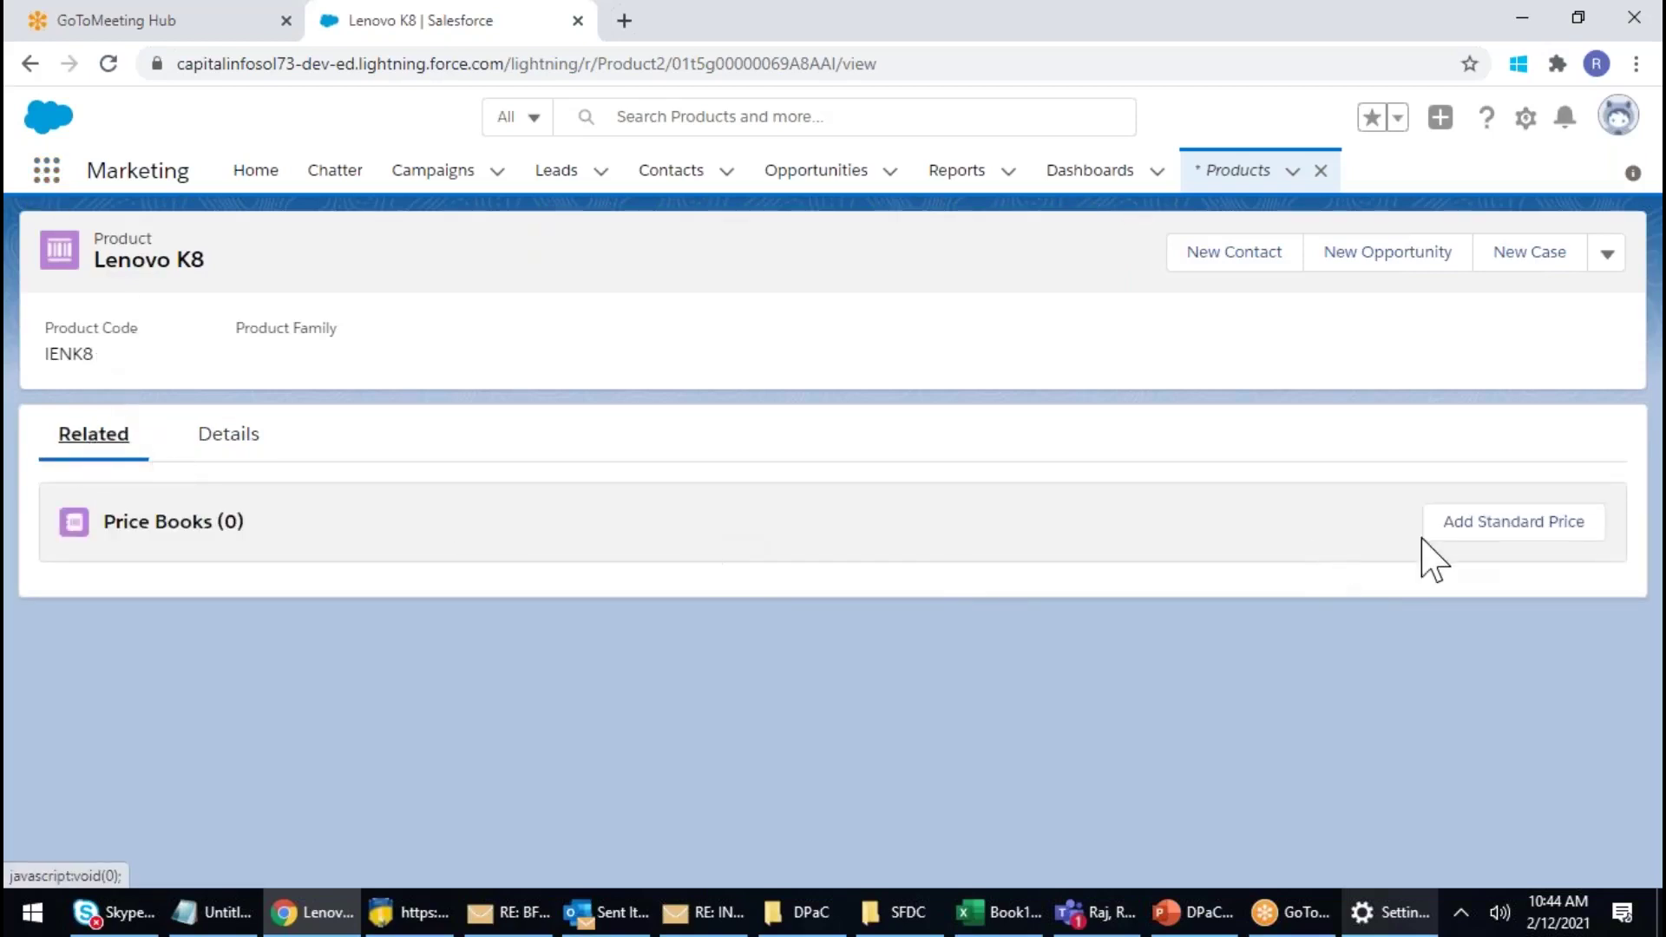
left_click(1514, 531)
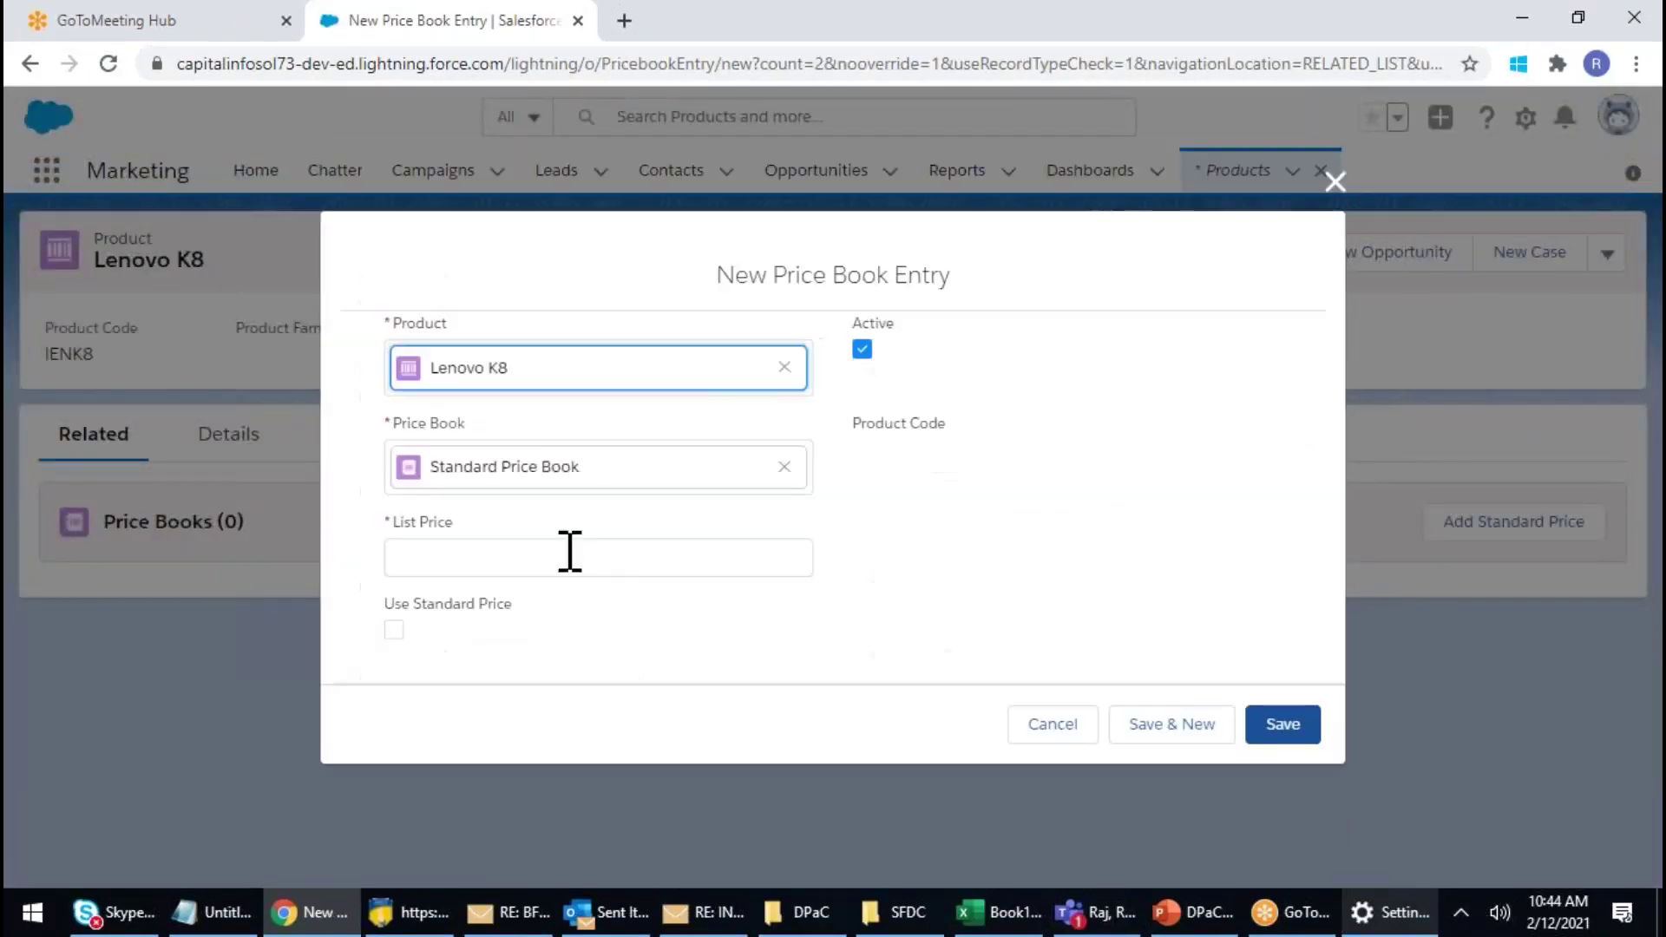
left_click(420, 554)
type("1")
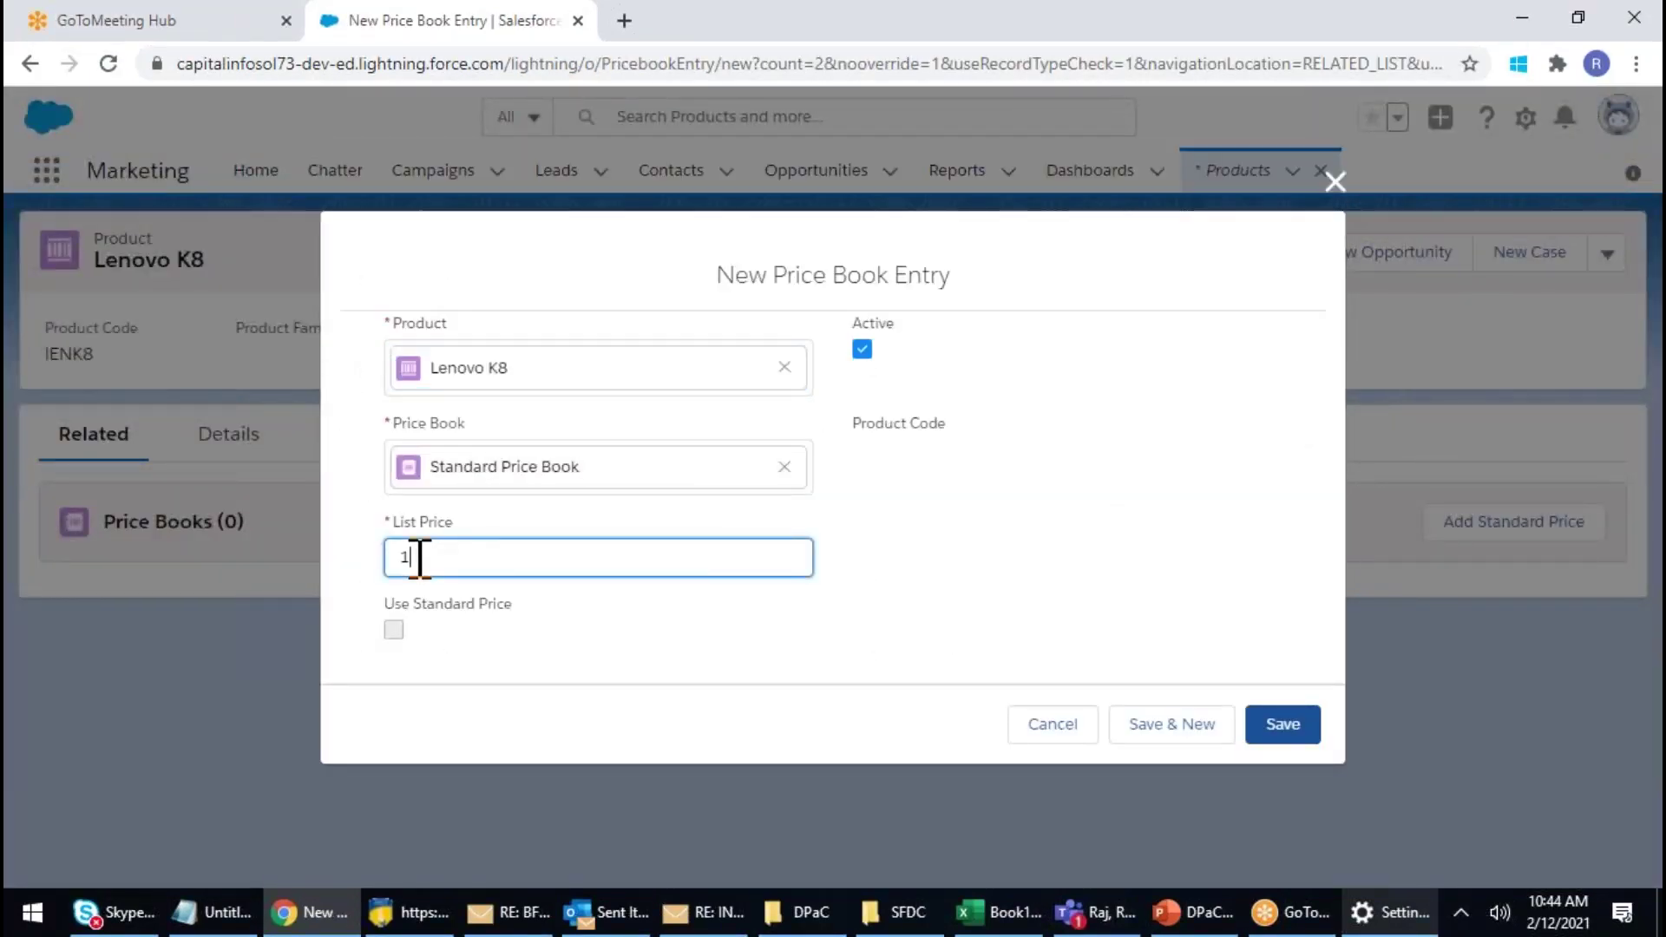
type("5999")
left_click(1289, 731)
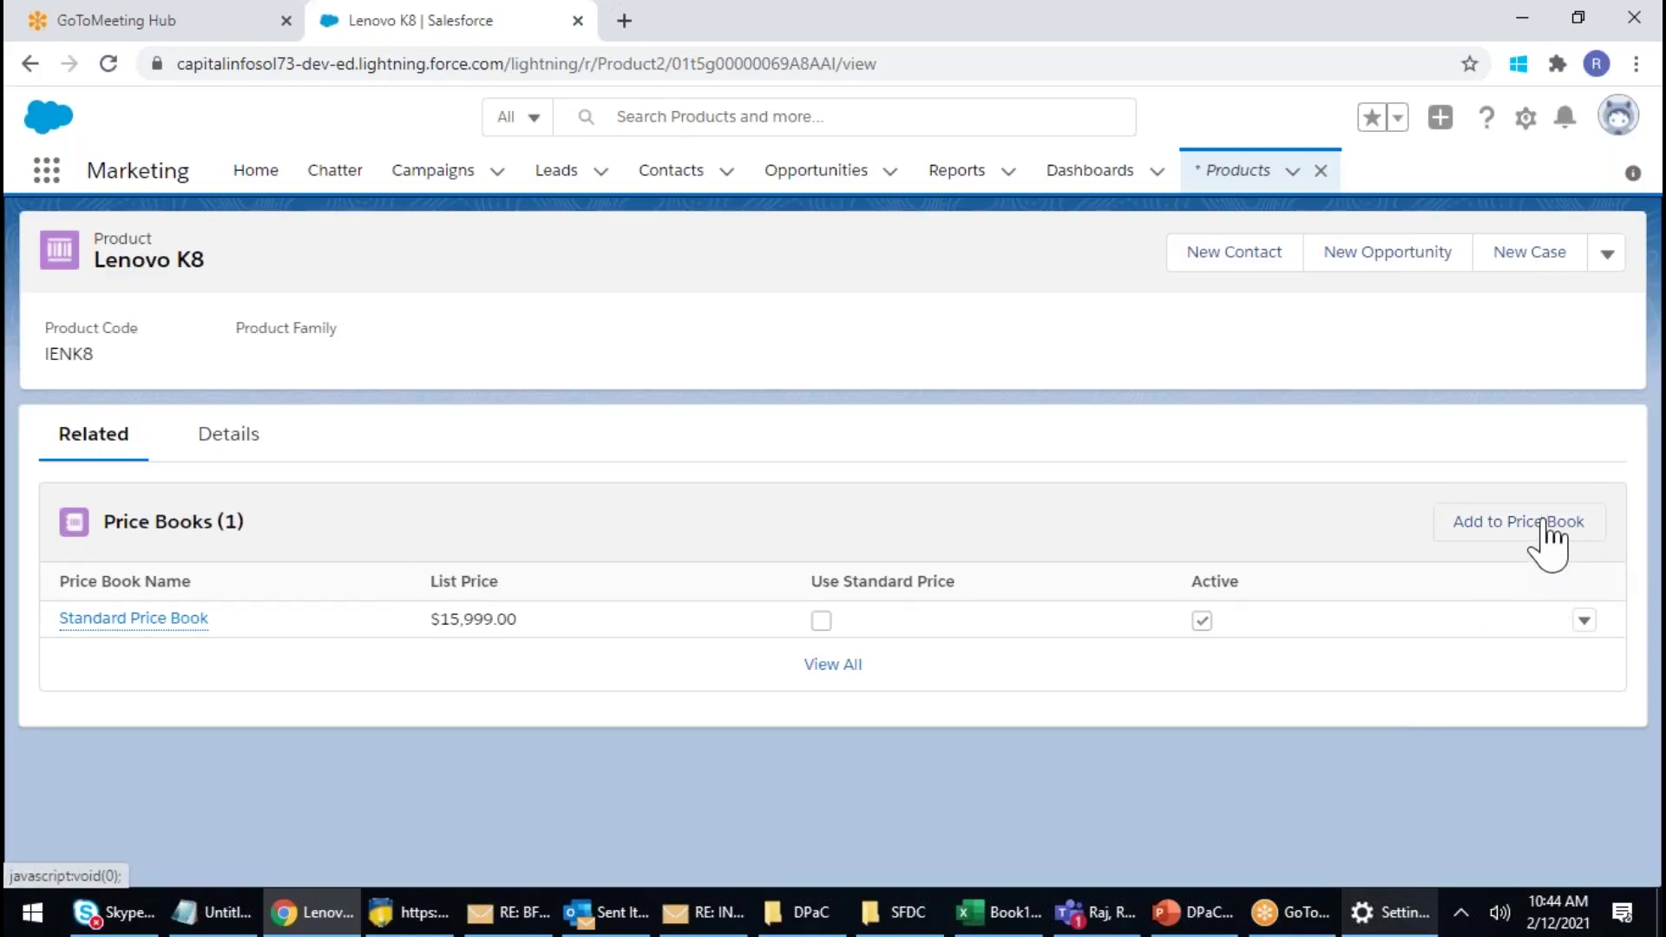
left_click_drag(223, 268, 94, 227)
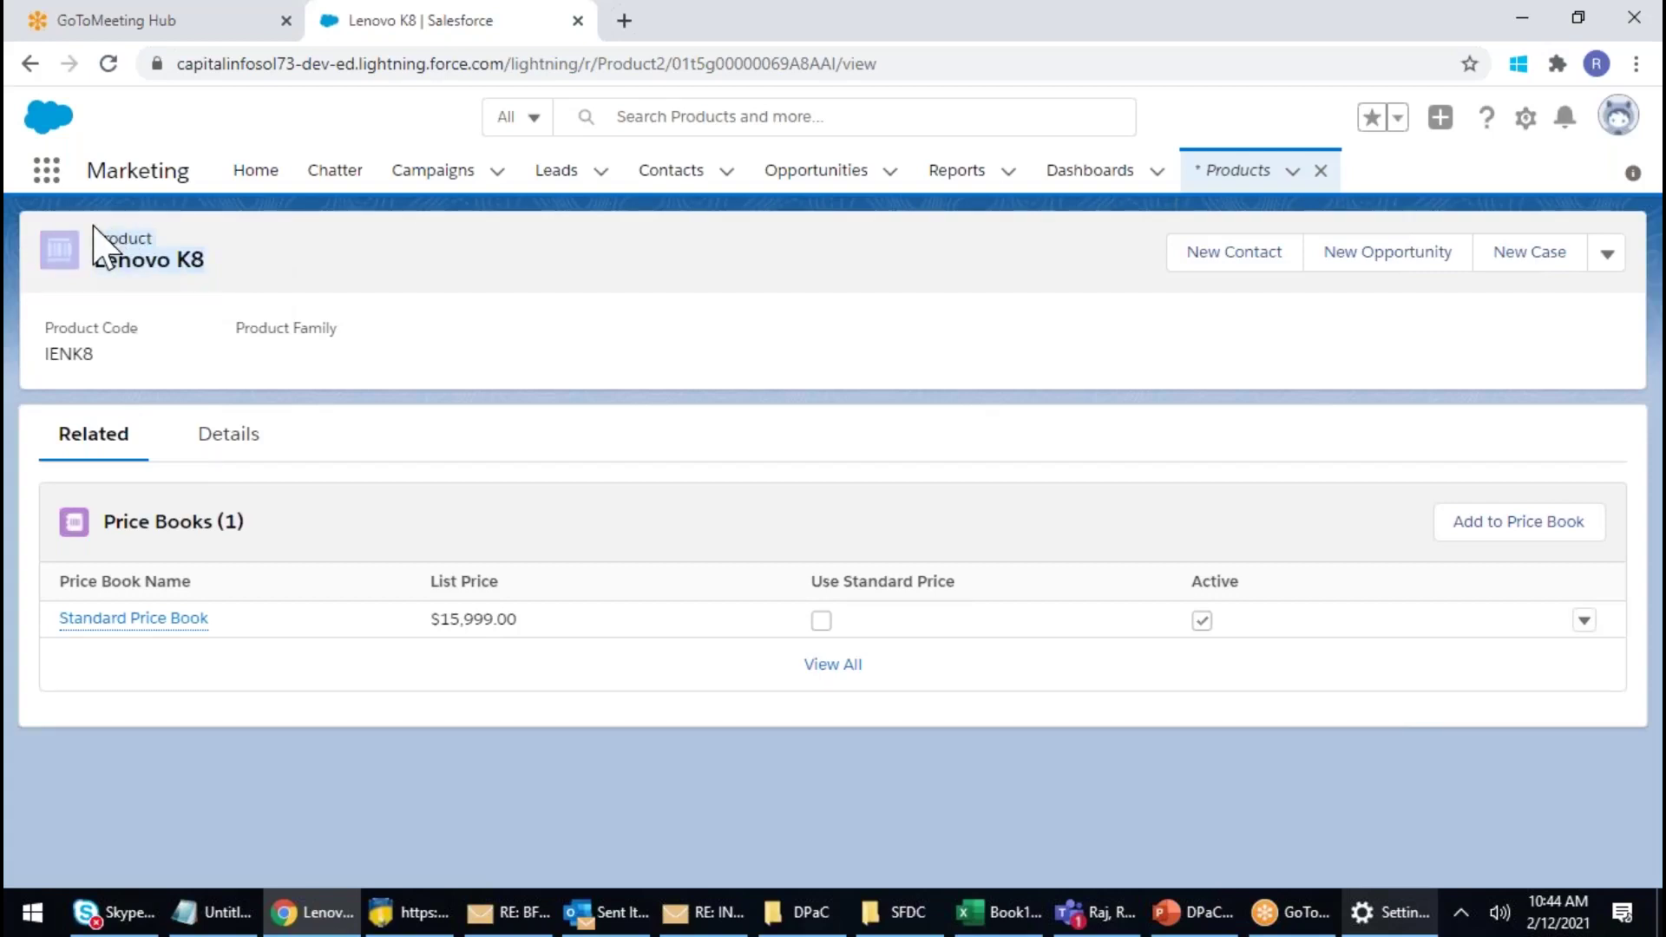
Step: Add Lenovo K8 to the Delight price book in USD at a list price of 14999
left_click(1511, 524)
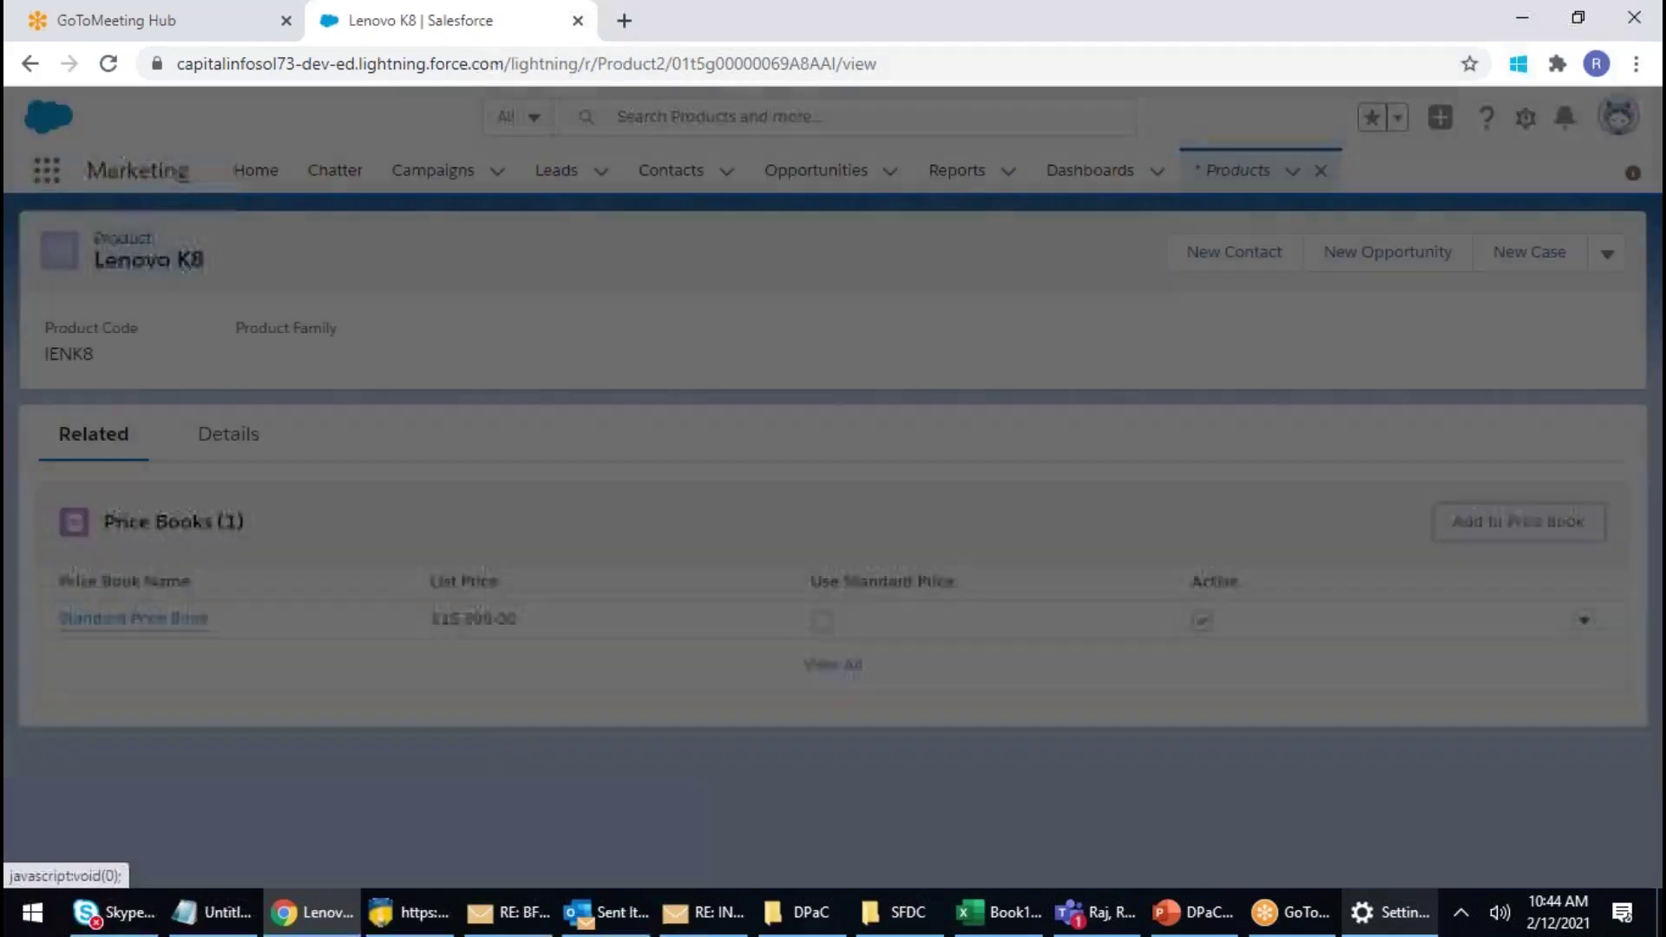
left_click(553, 471)
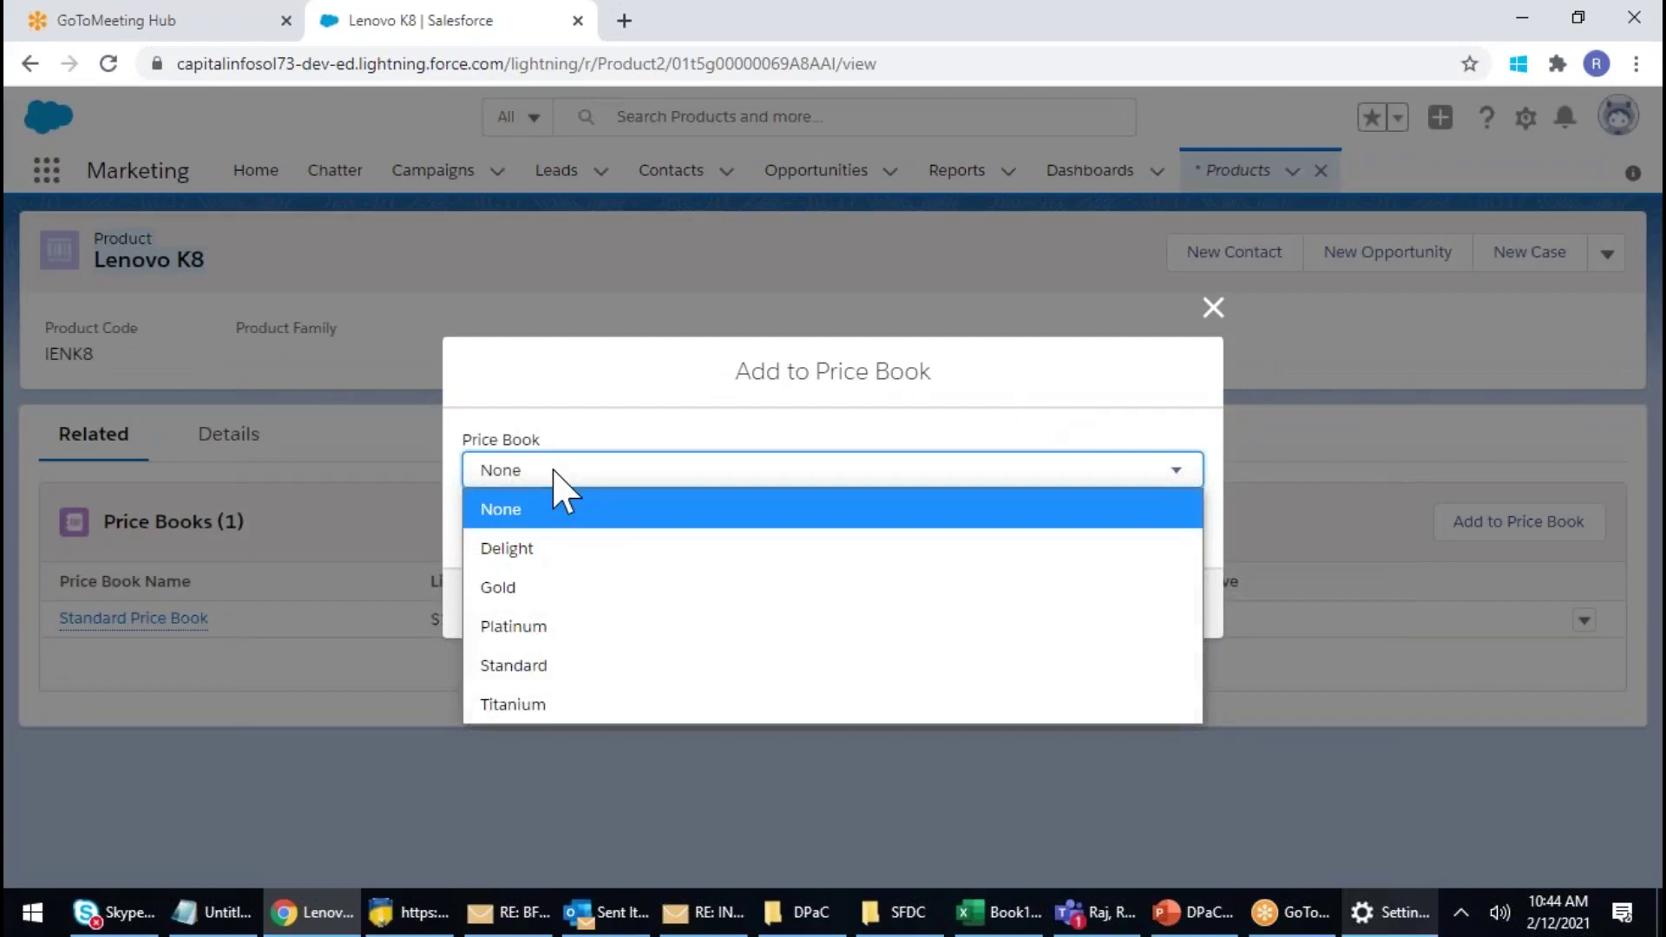
left_click(560, 551)
left_click(569, 531)
left_click(526, 608)
left_click(1170, 605)
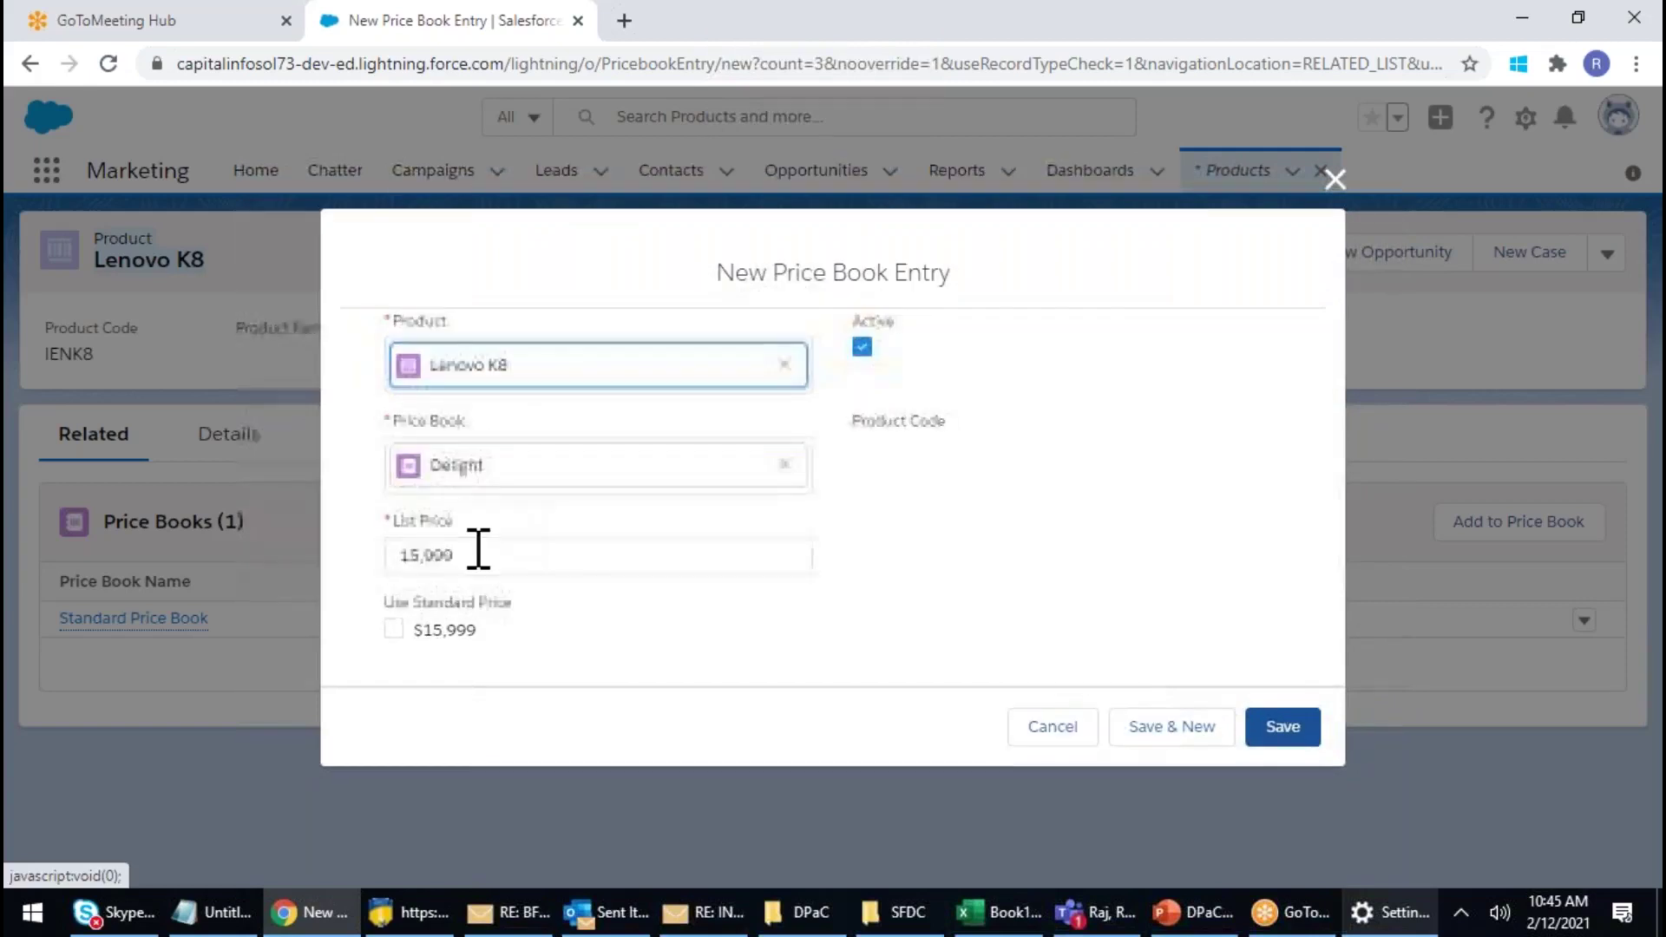
left_click(478, 549)
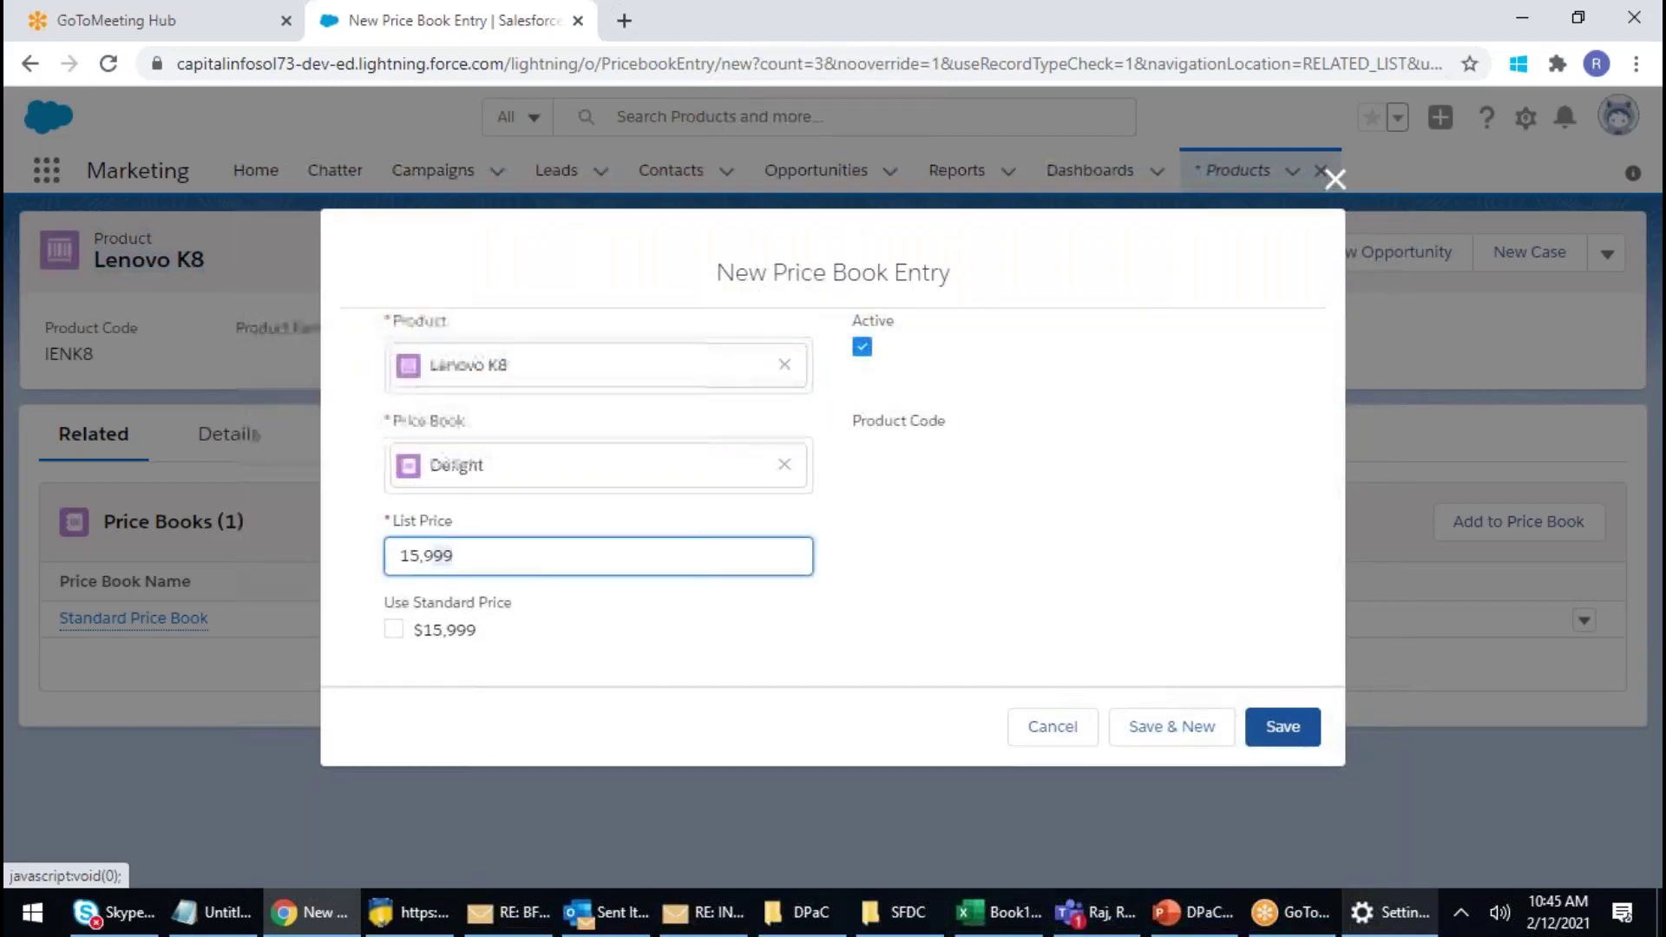
key("ctrl+a")
type("1")
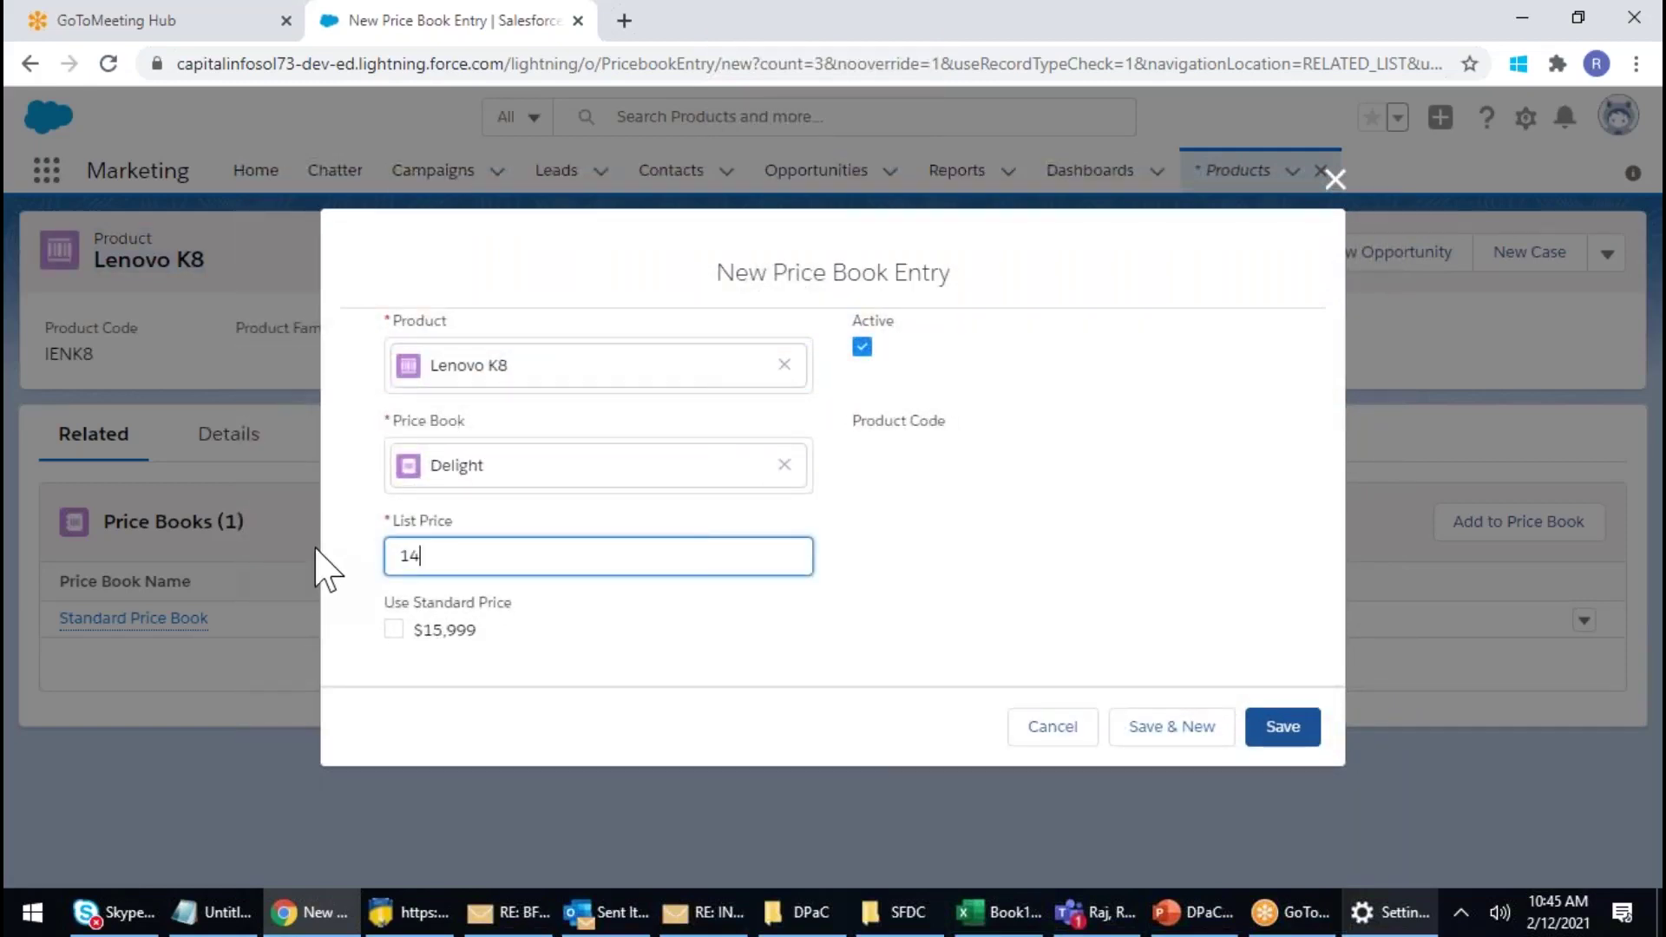
type("4999")
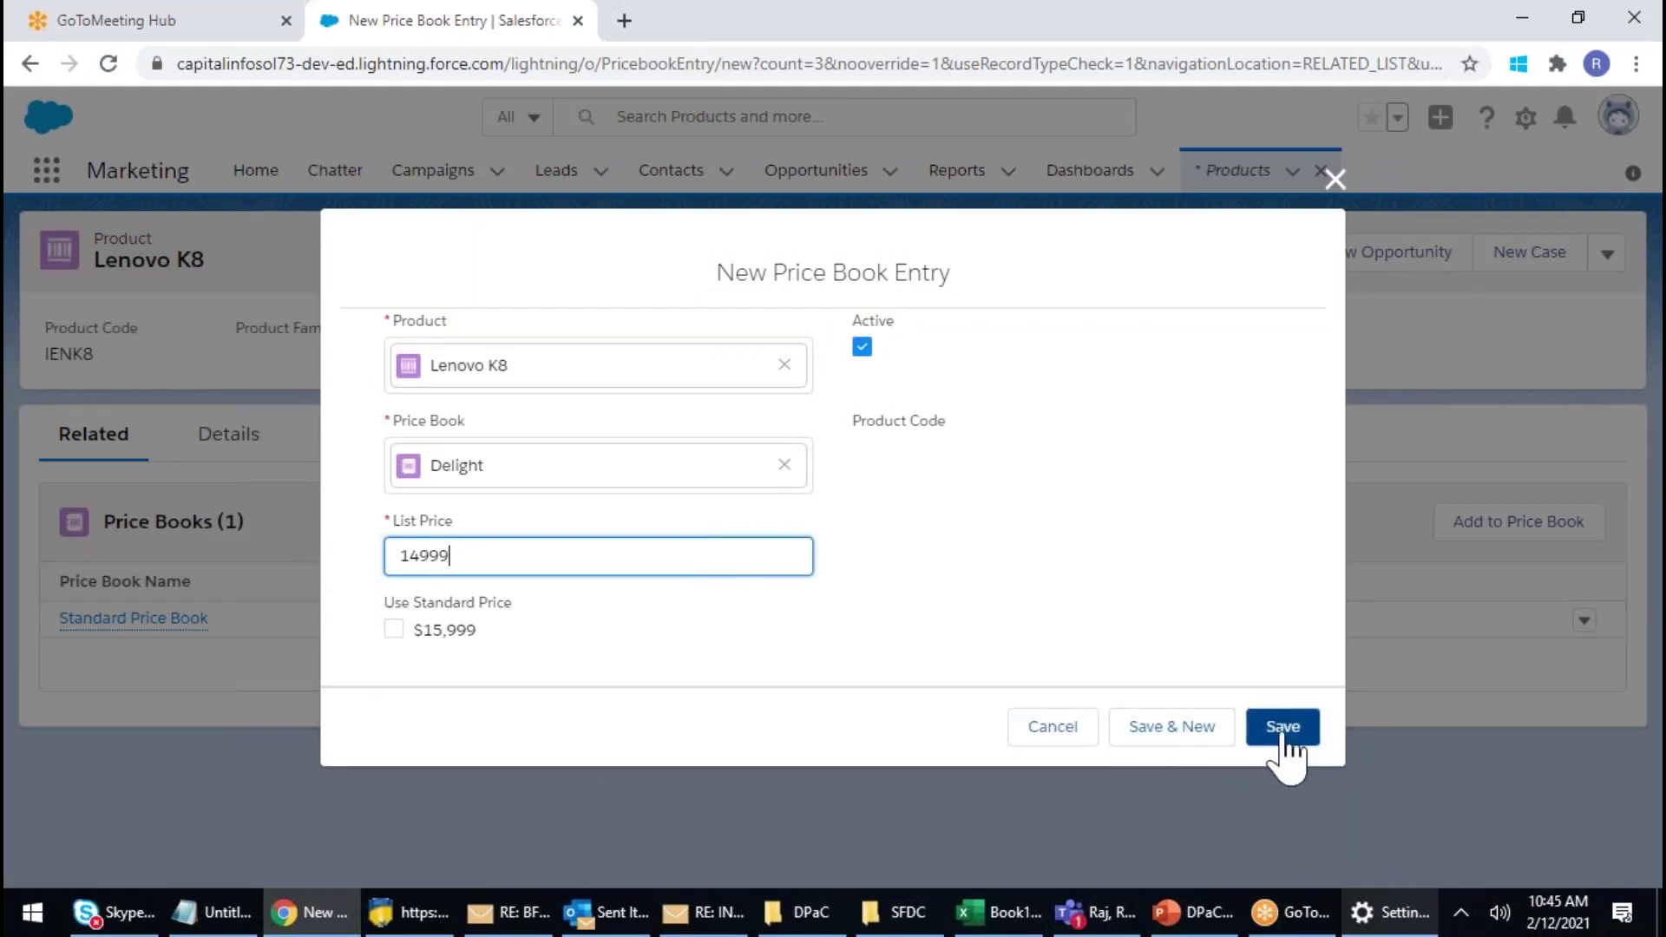
left_click(1200, 733)
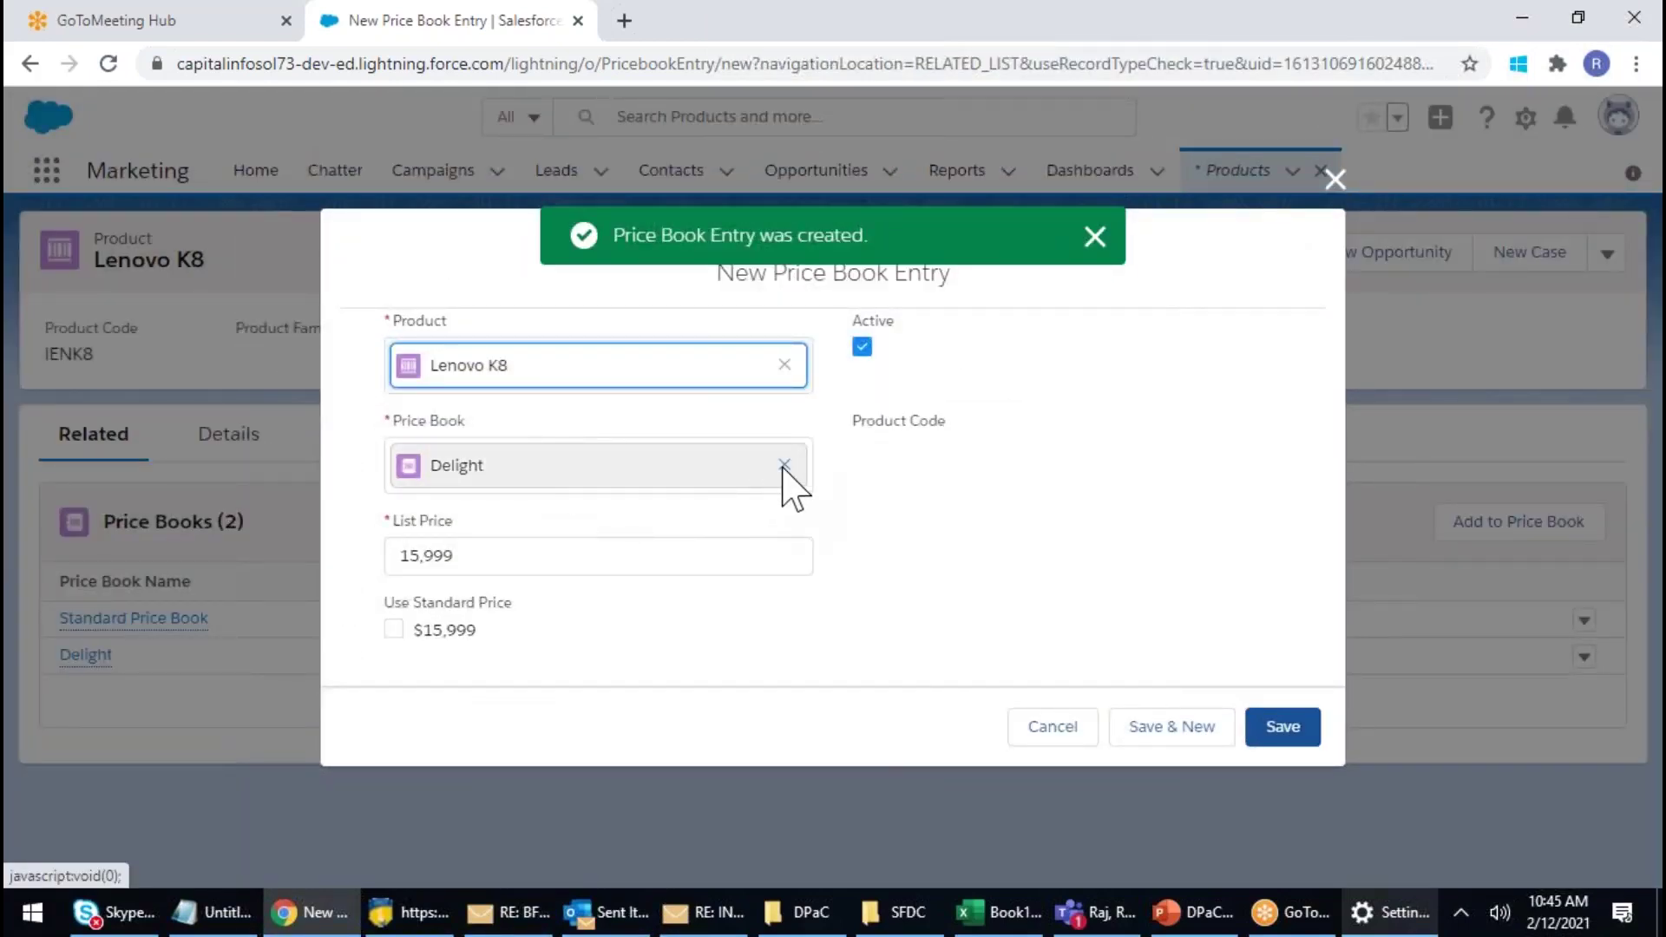
Step: Add a second entry in the Titanium price book at a list price of 13999
left_click(784, 465)
left_click(704, 468)
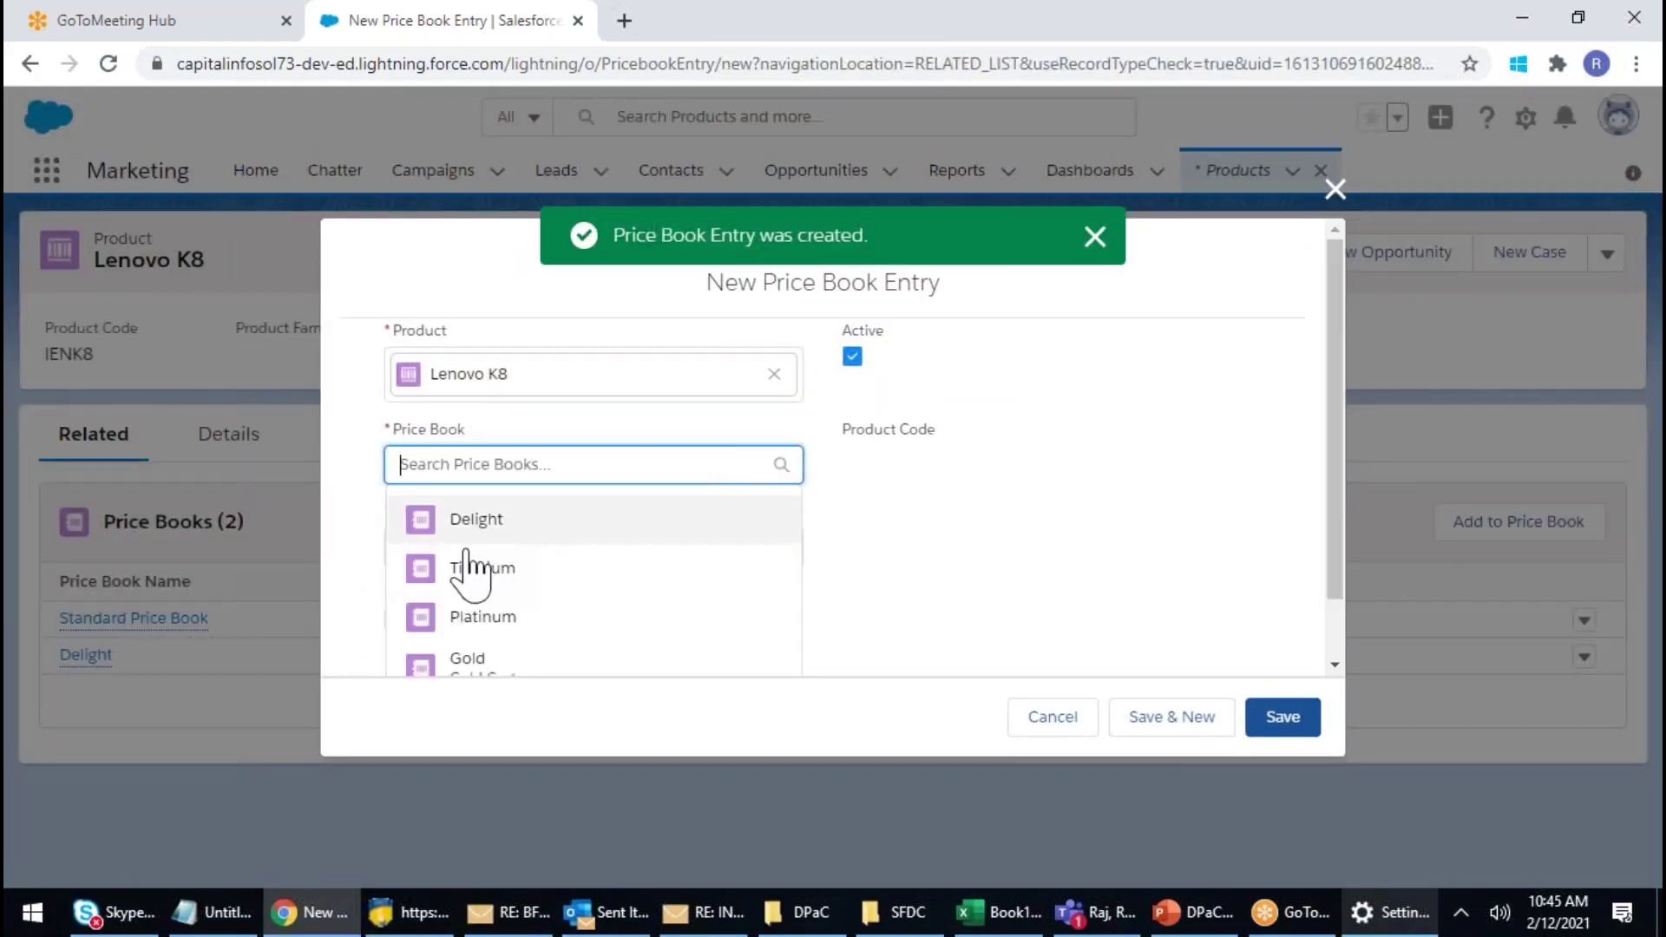
left_click(476, 572)
left_click(557, 564)
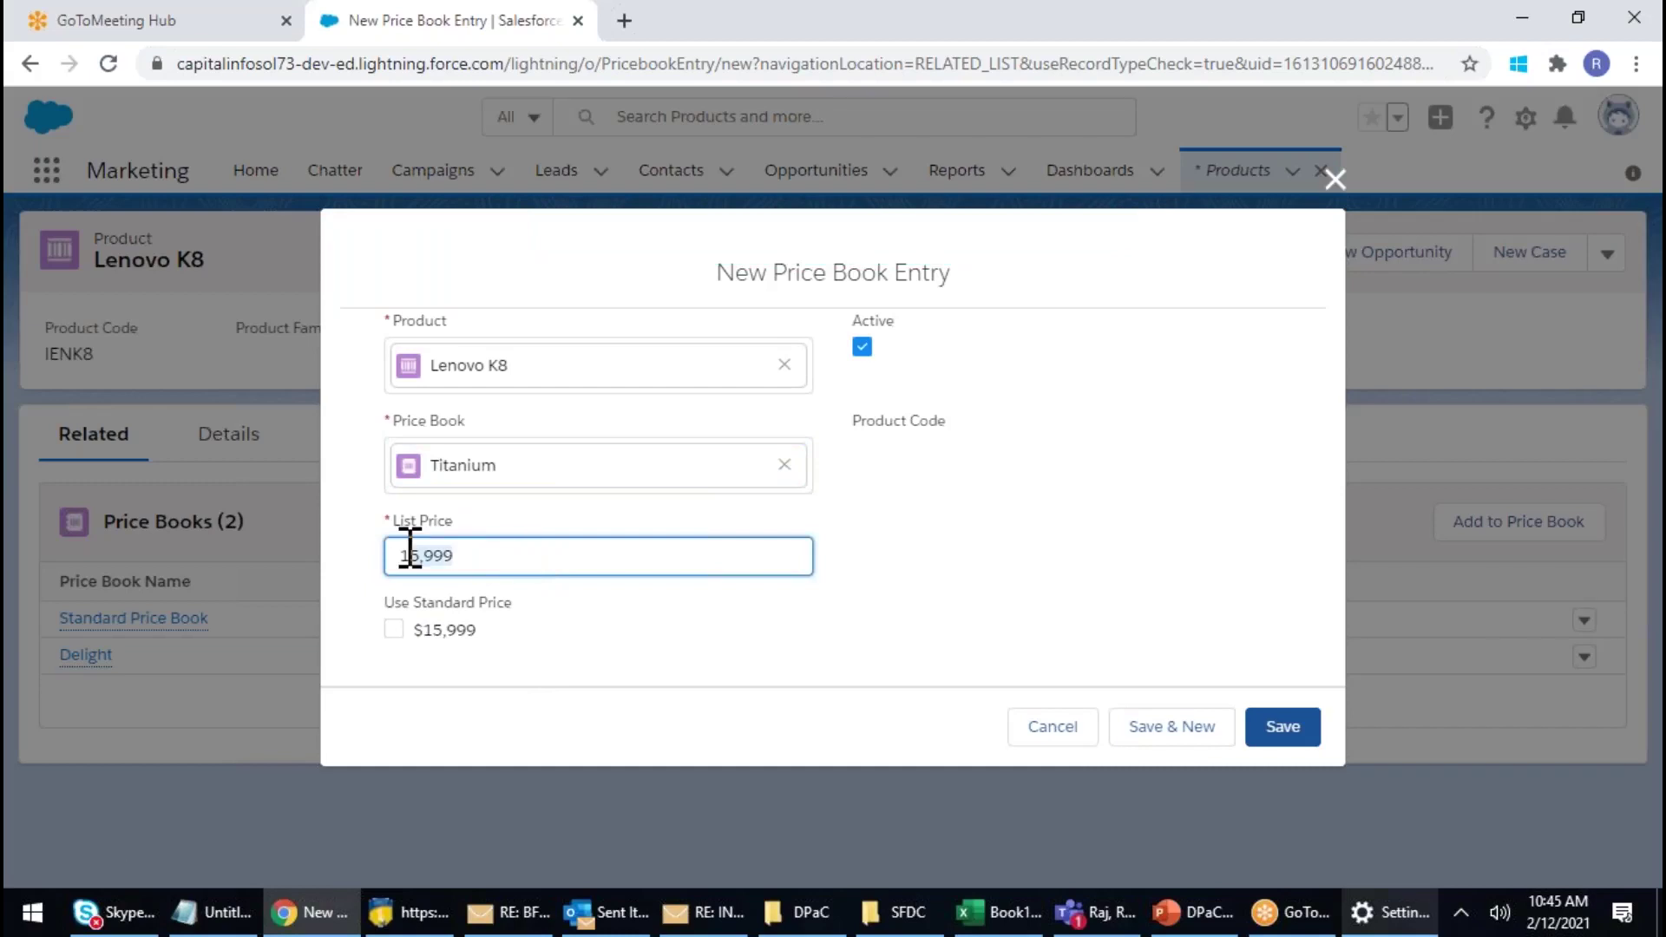
type("3999")
left_click(1291, 734)
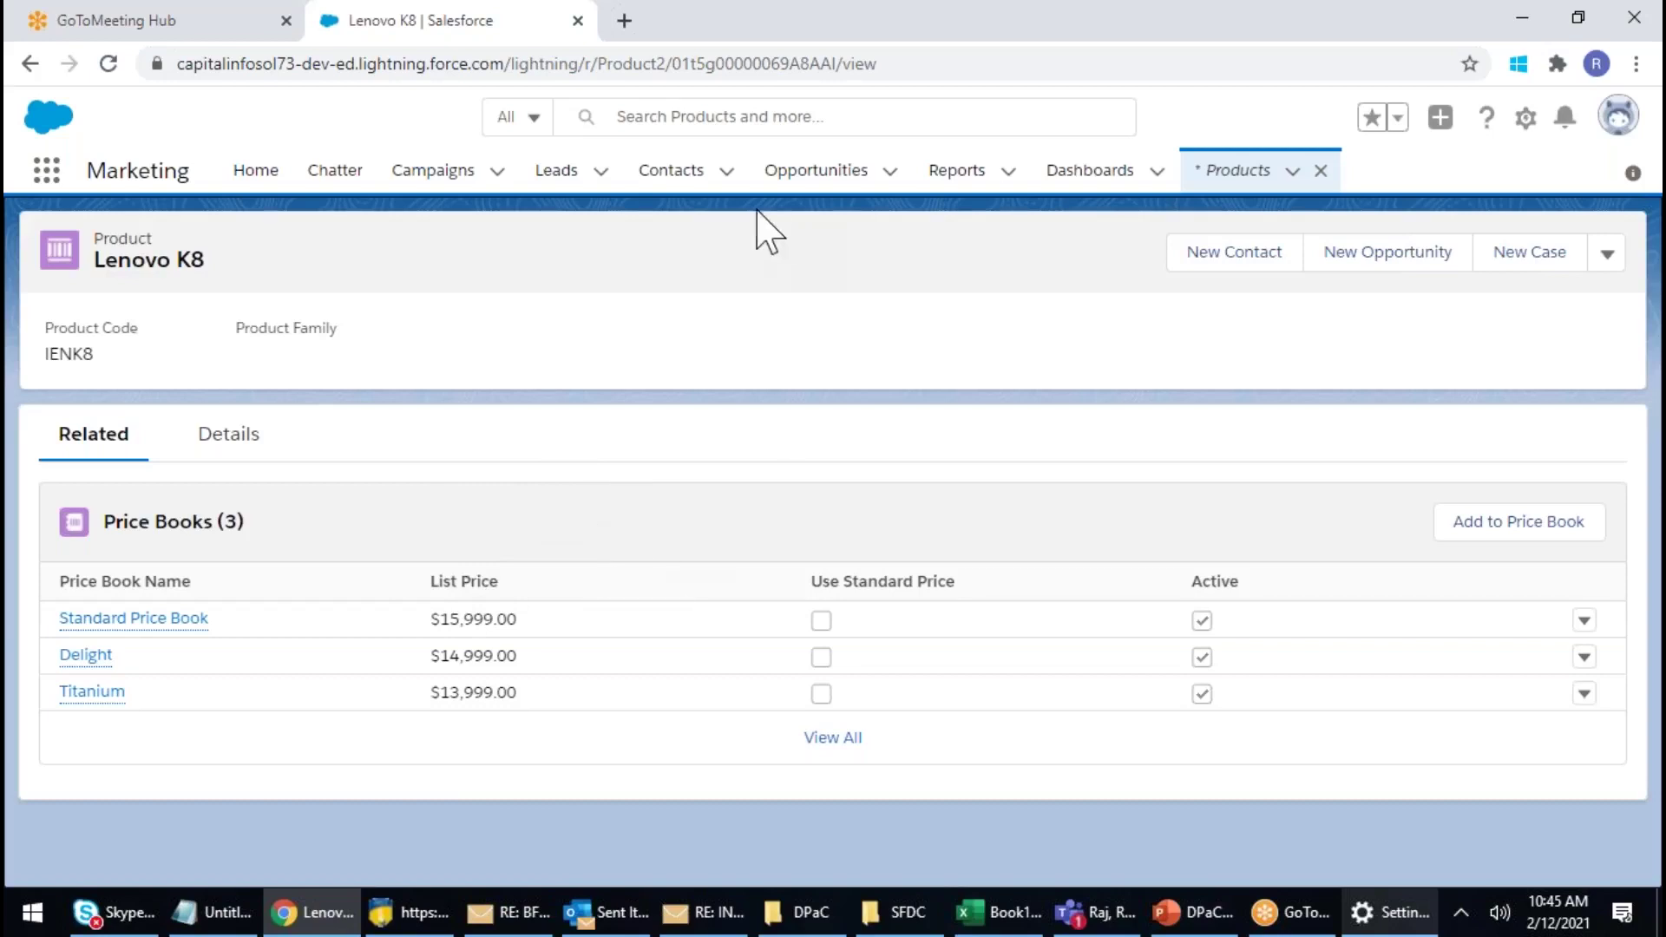
Step: Sort the Opportunities list by Opportunity Name, then switch to the Leads list
left_click(816, 173)
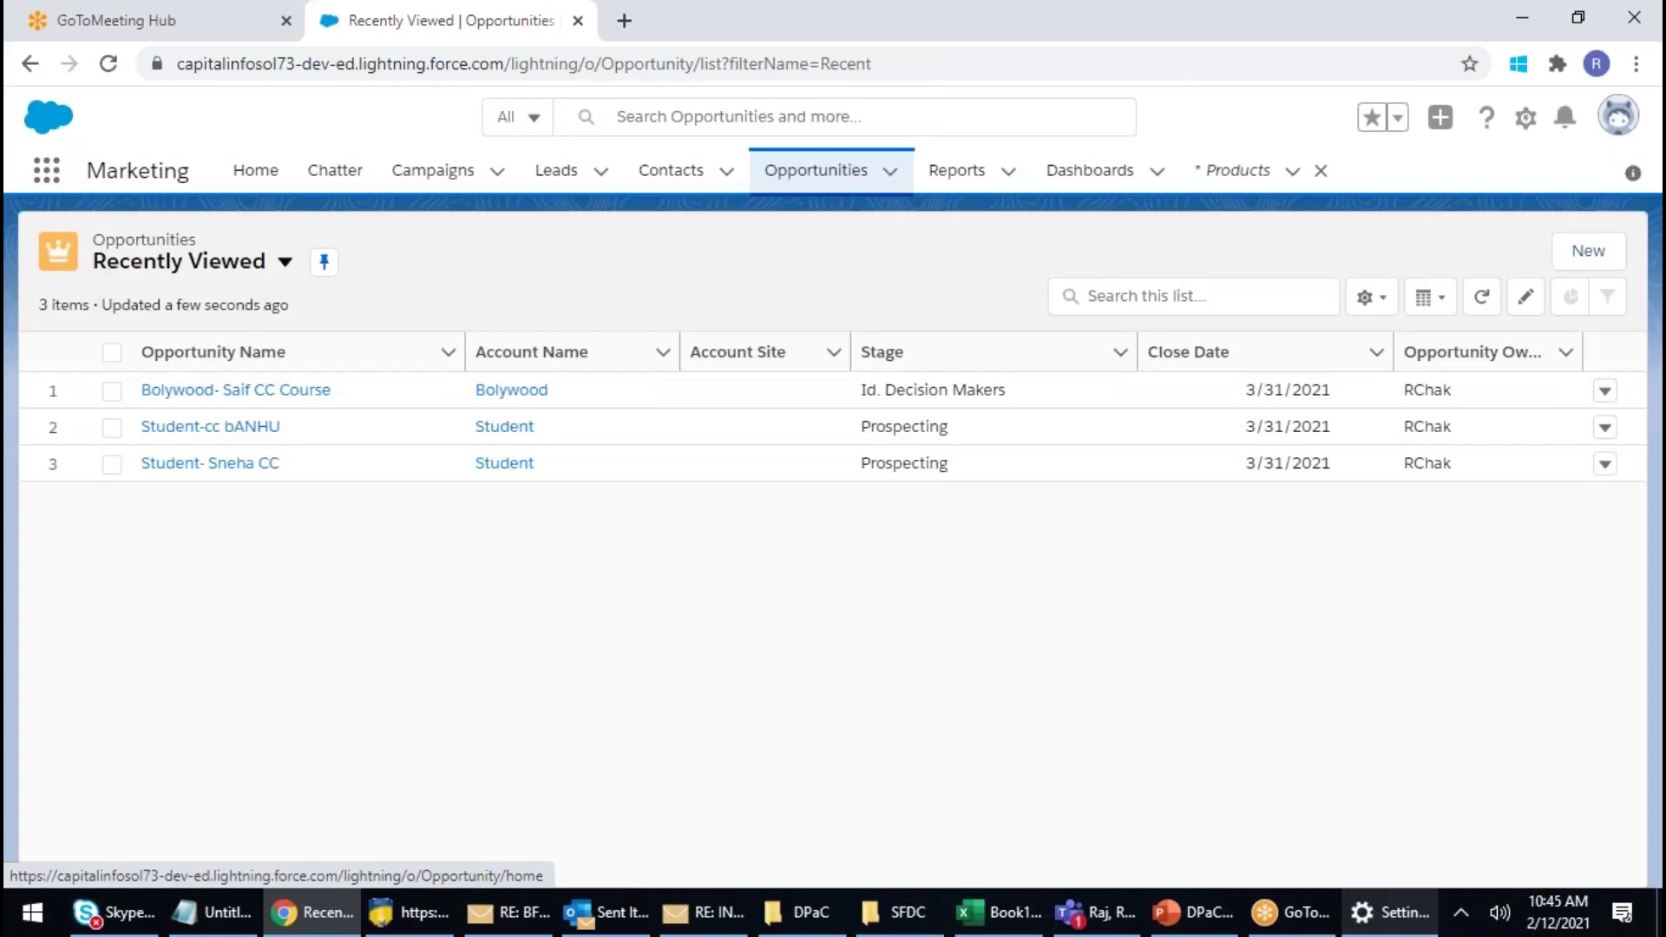
left_click(385, 363)
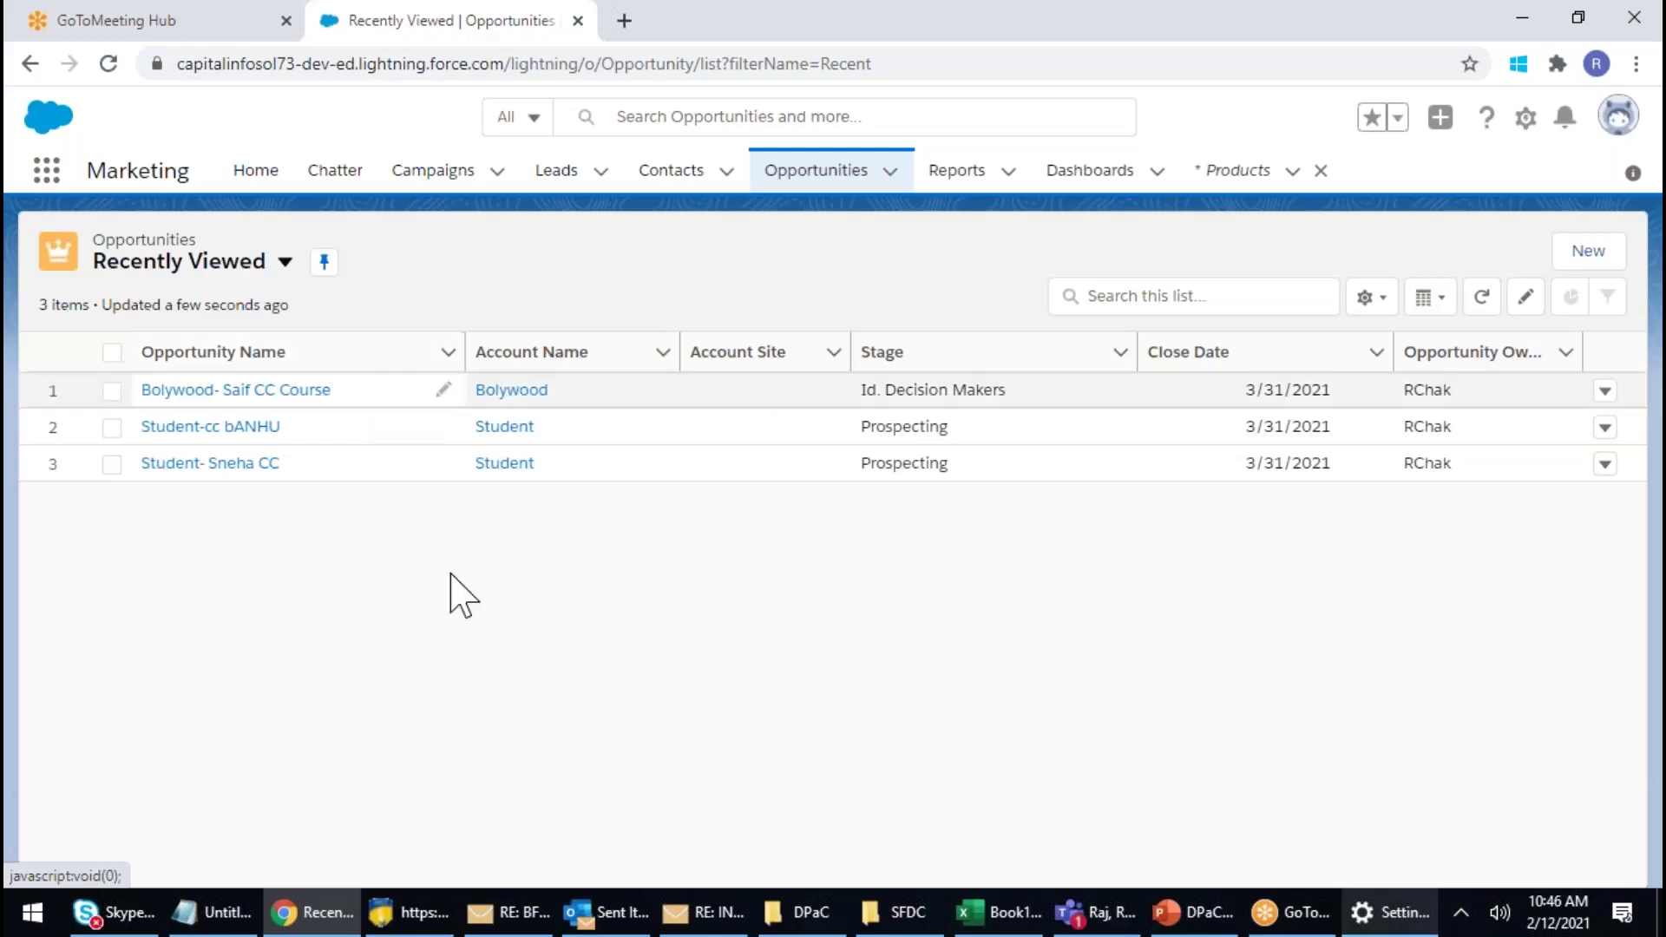
left_click(569, 173)
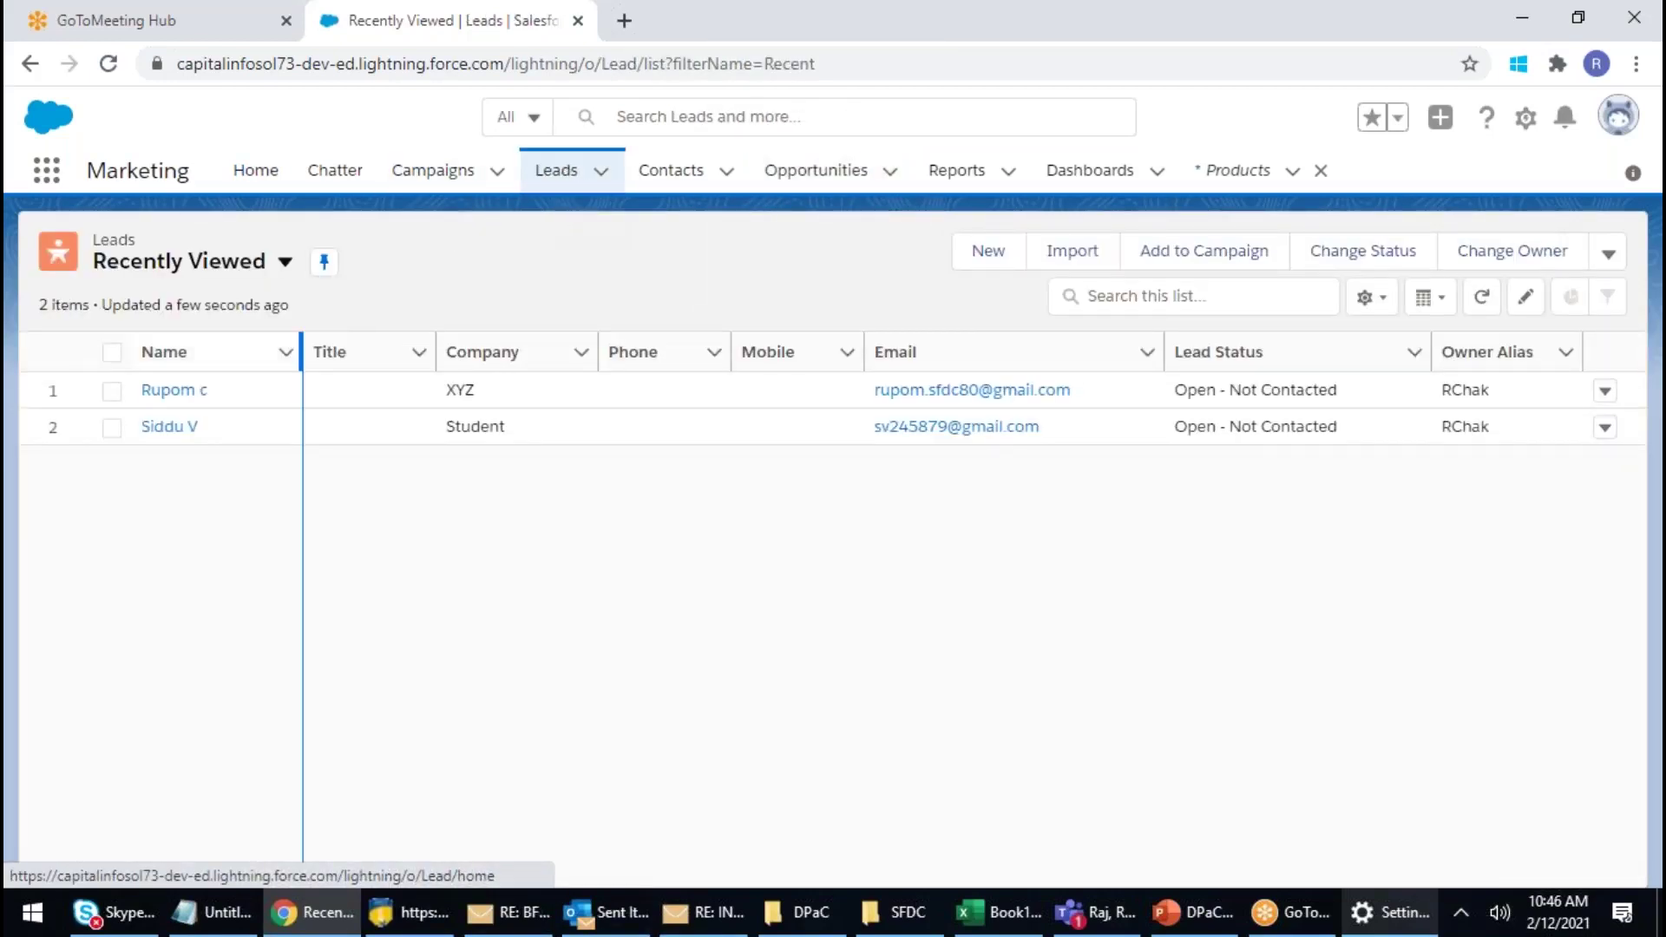
Step: Open the Student company lead and choose Convert from its header actions
left_click(166, 428)
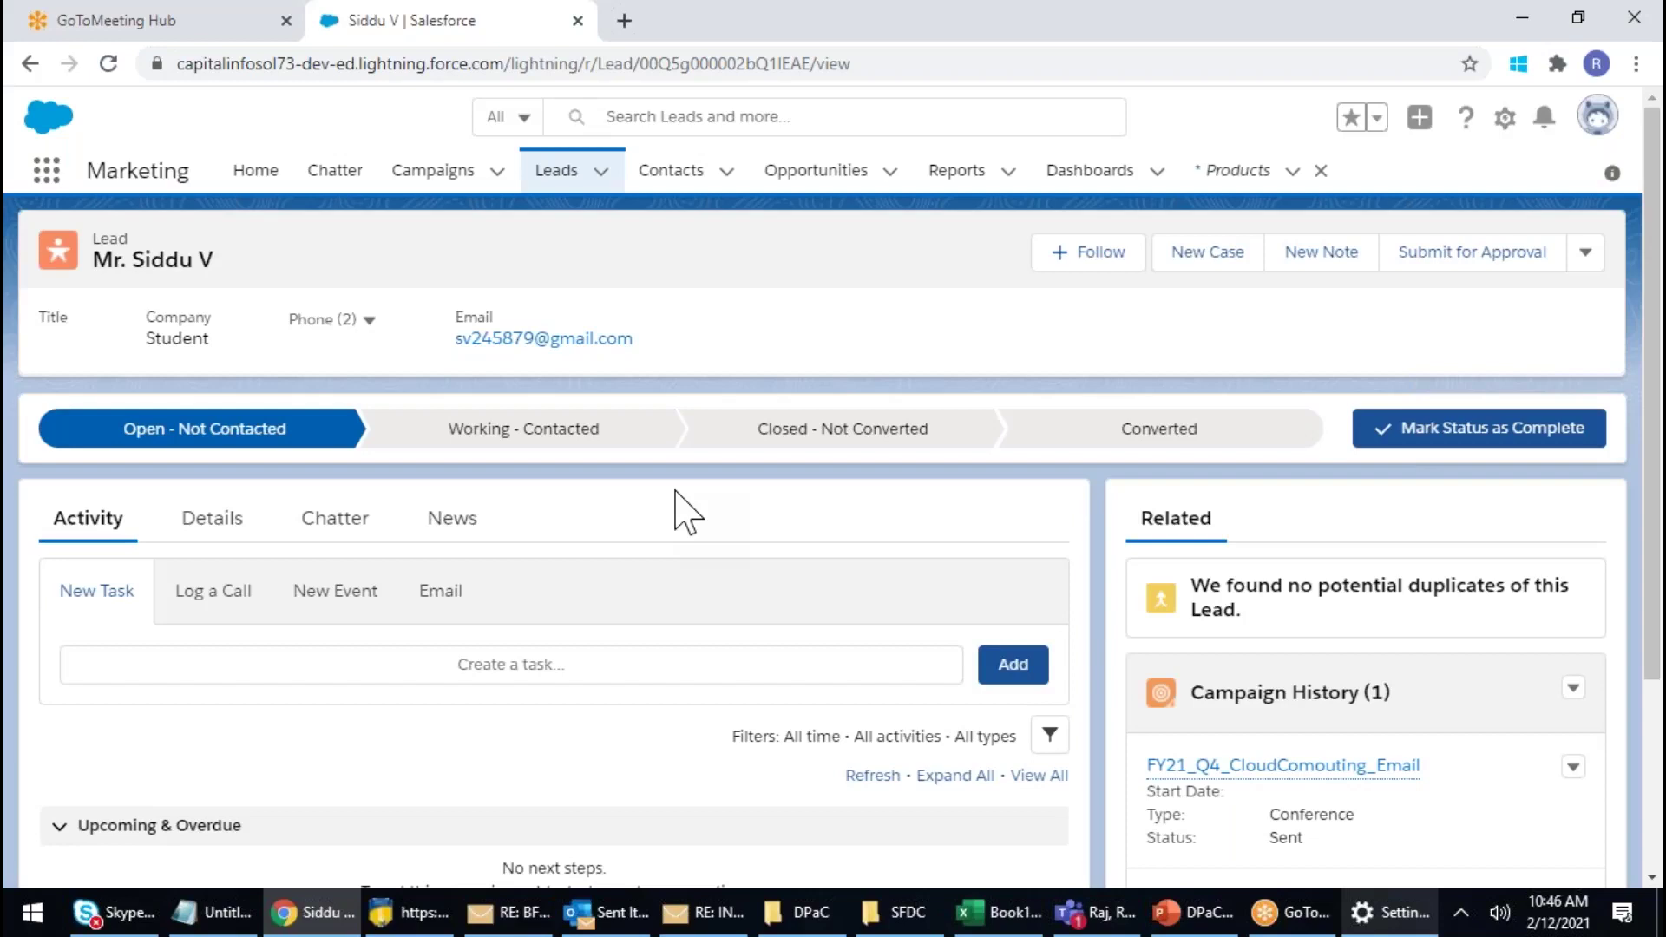
left_click(1584, 253)
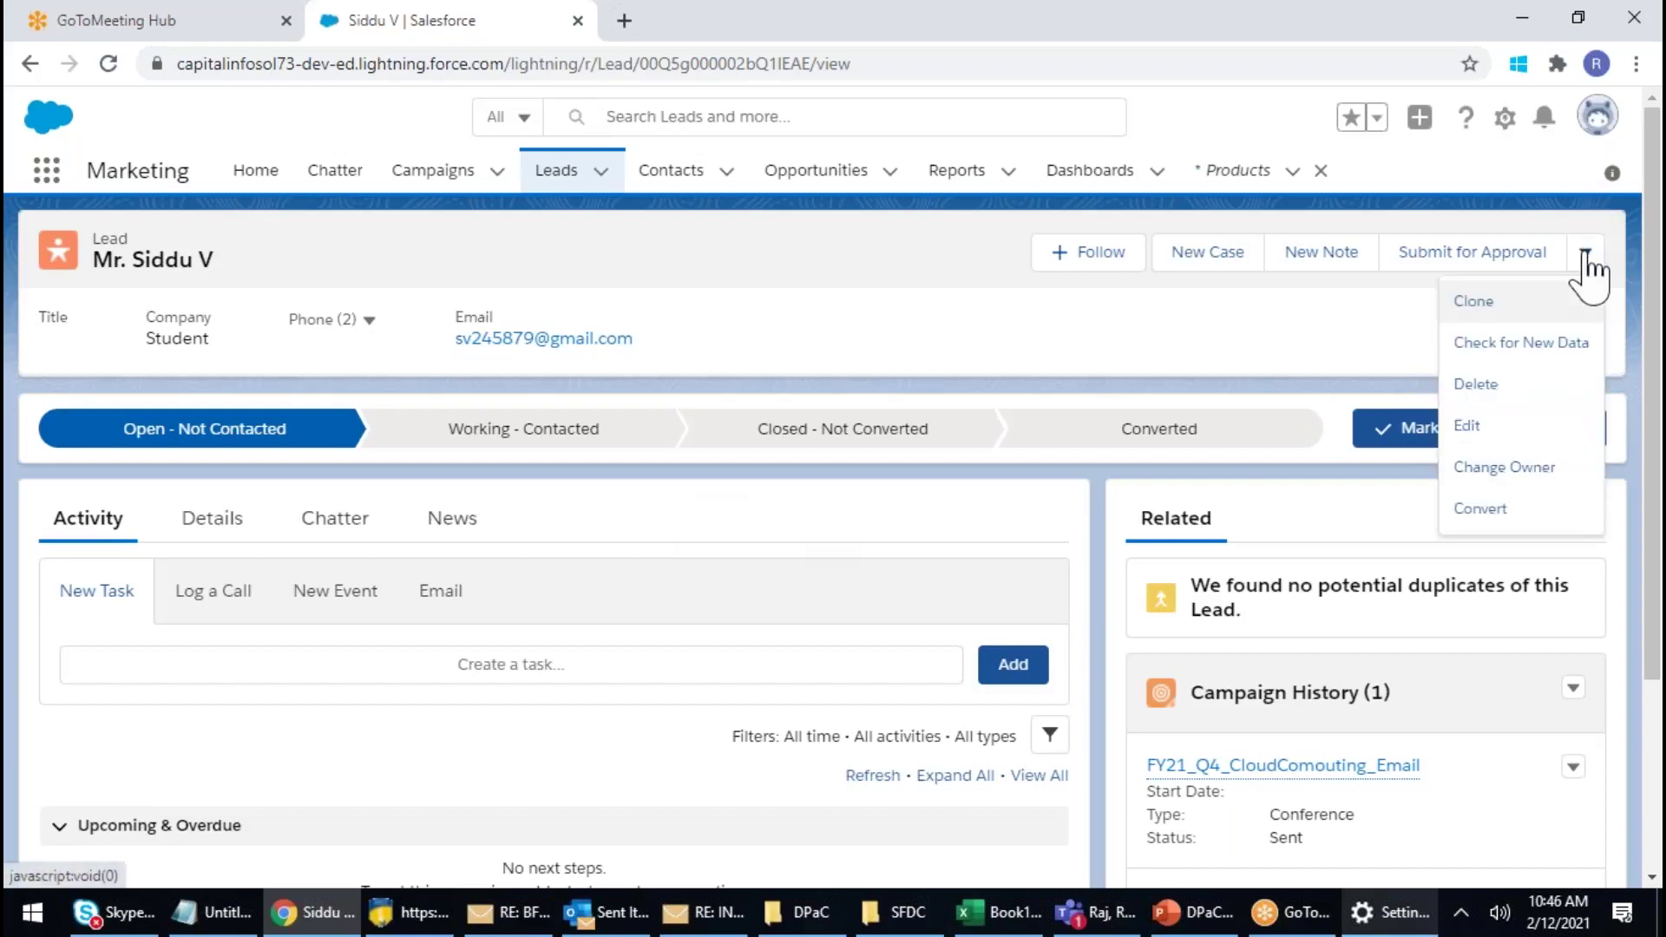
left_click(1479, 512)
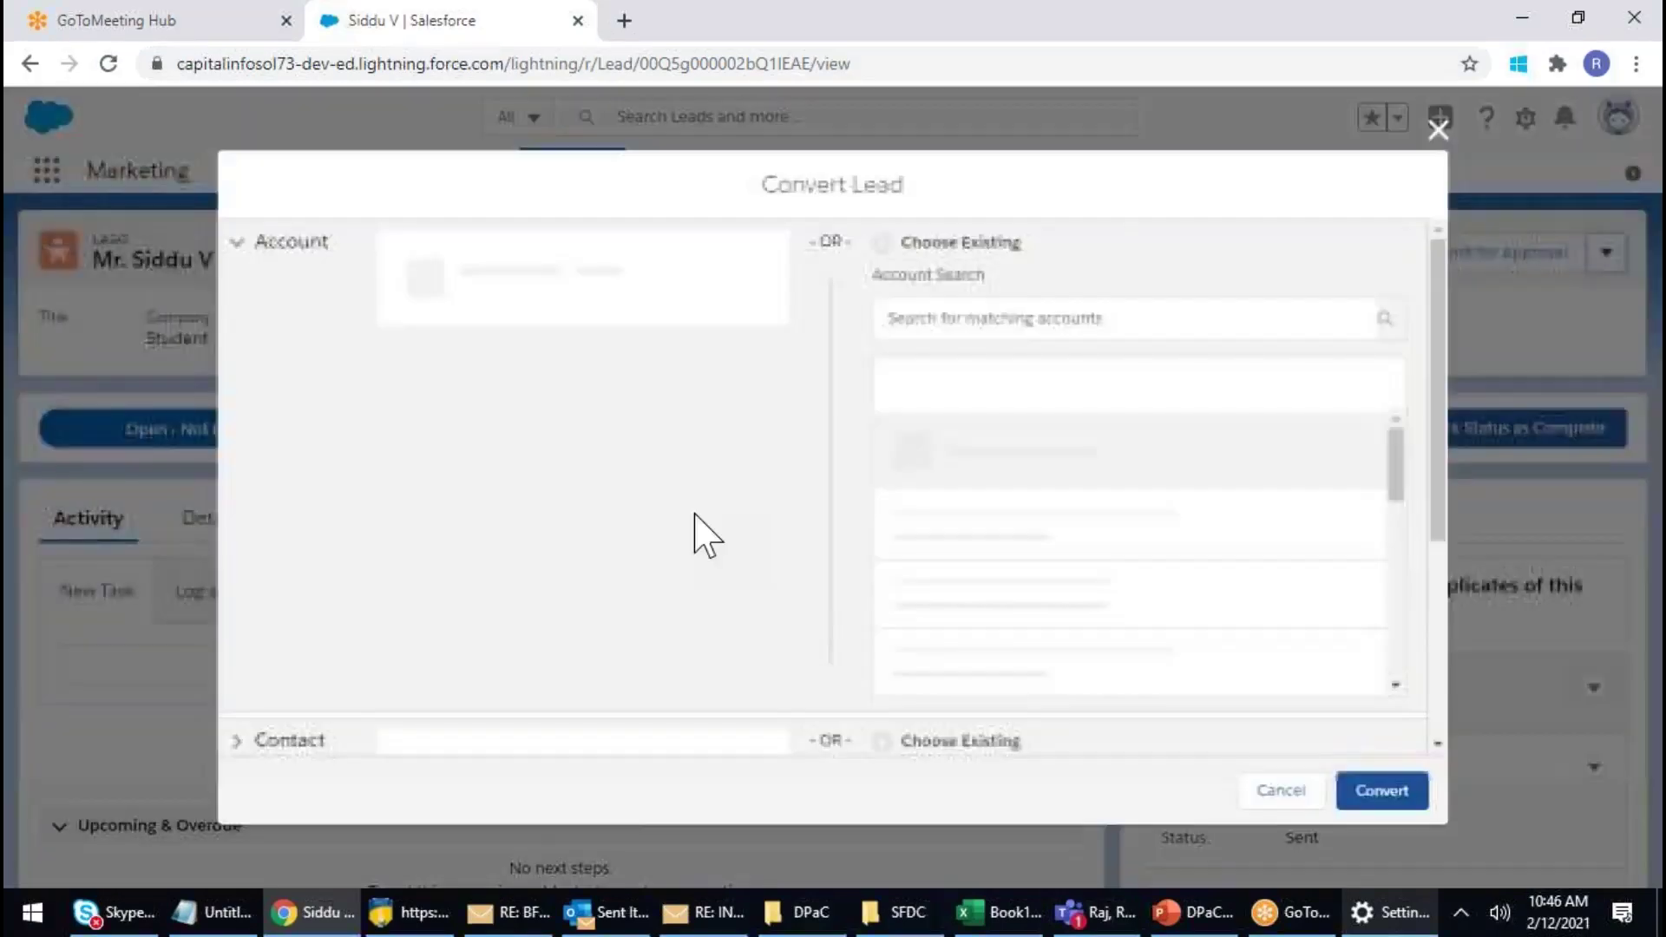
Step: Tick 'Don't create an opportunity', attach the existing Student account, and convert the lead
scroll(729, 543, "down", 1)
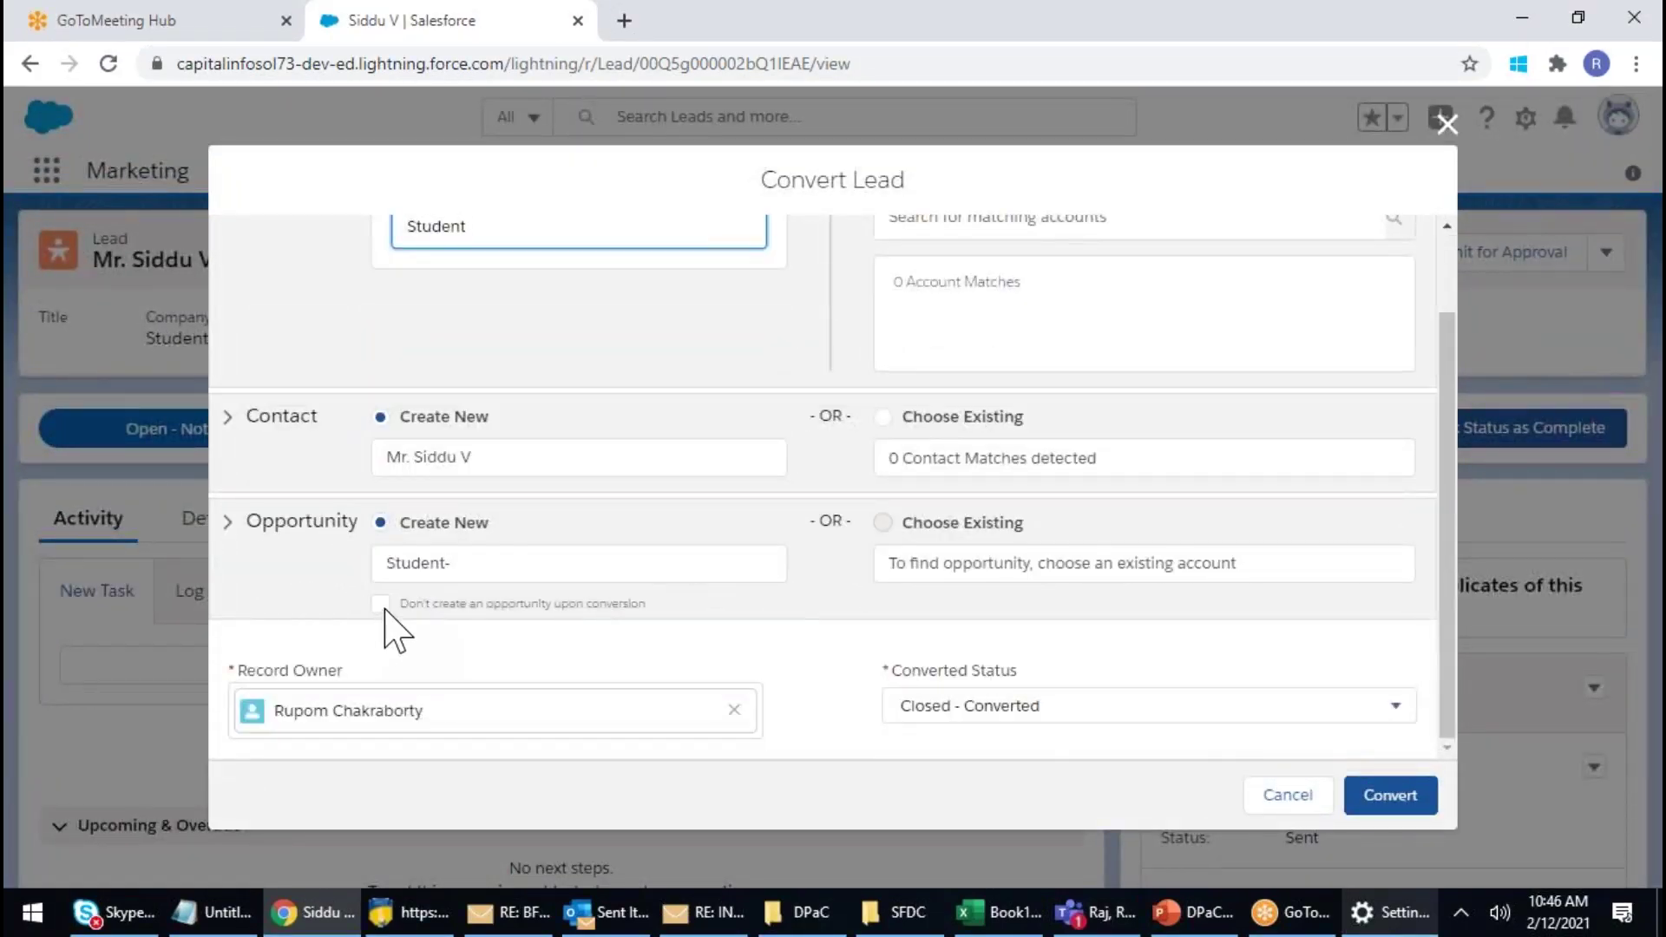
left_click_drag(414, 610, 670, 605)
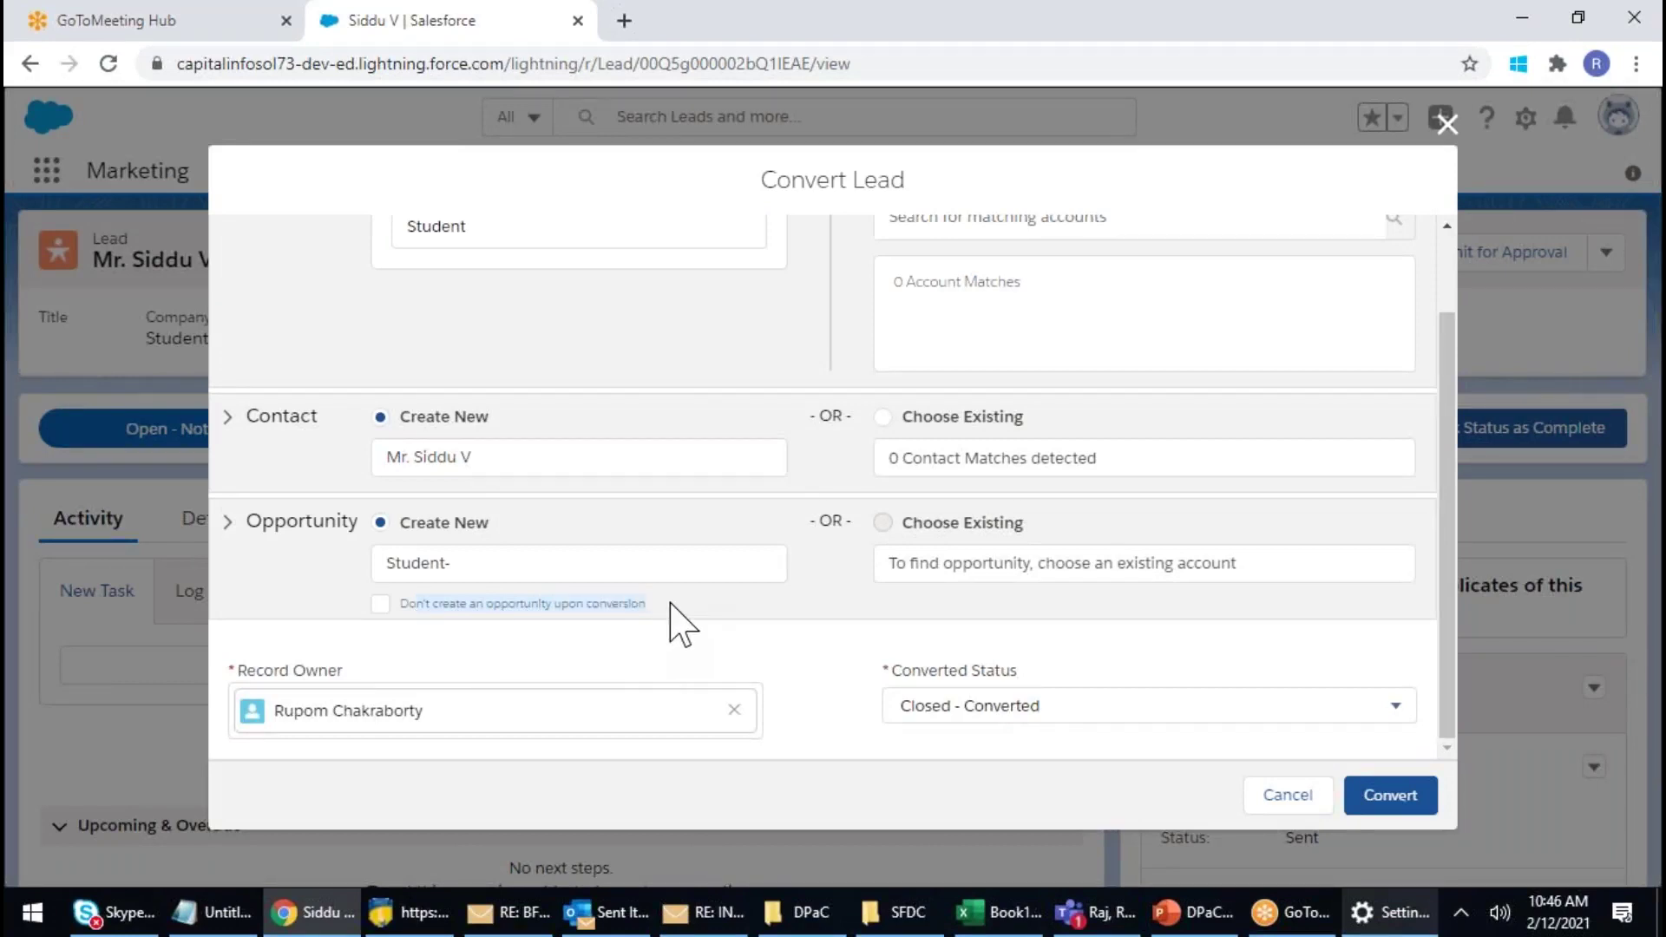
left_click(380, 604)
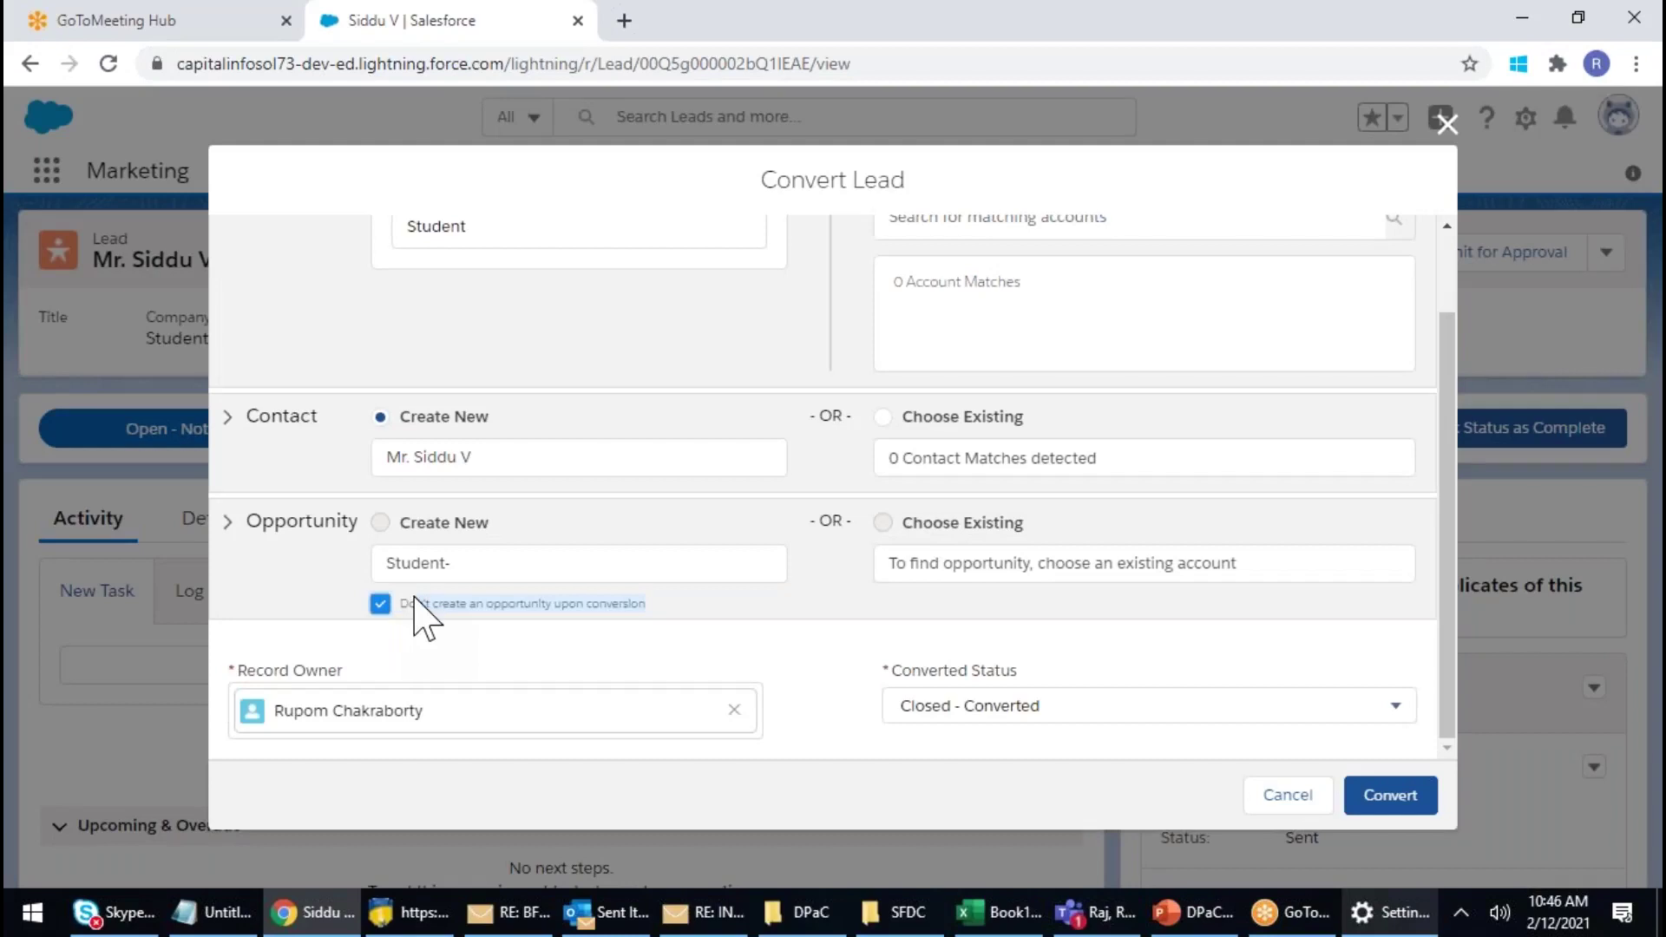
scroll(420, 612, "up", 2)
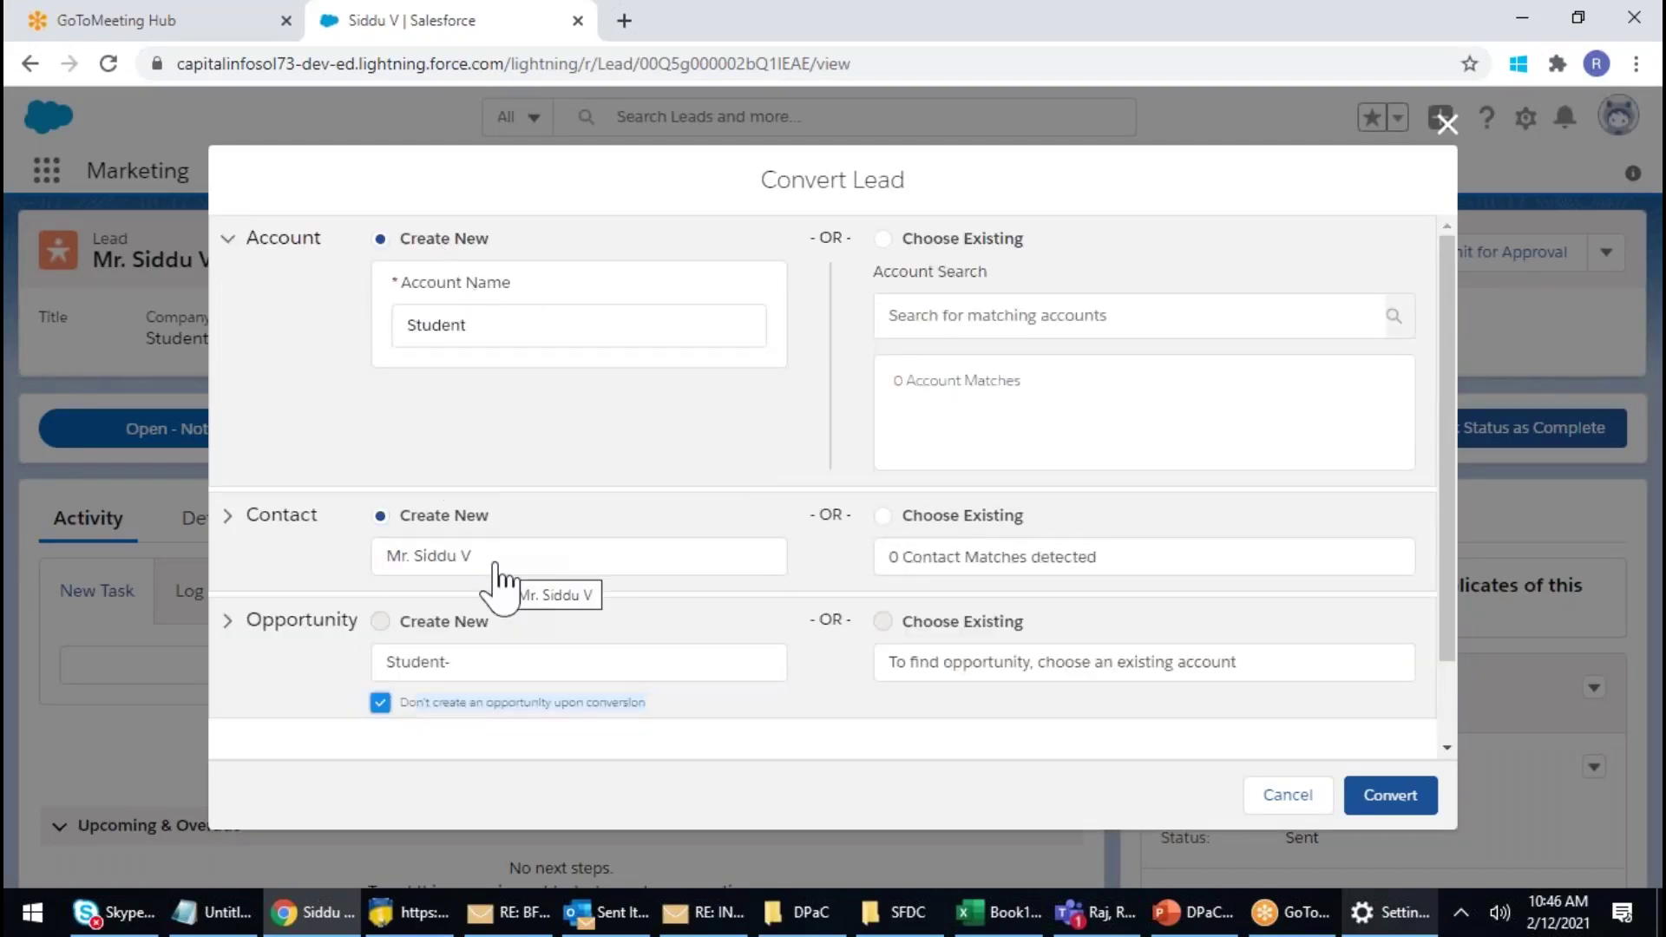
left_click(981, 317)
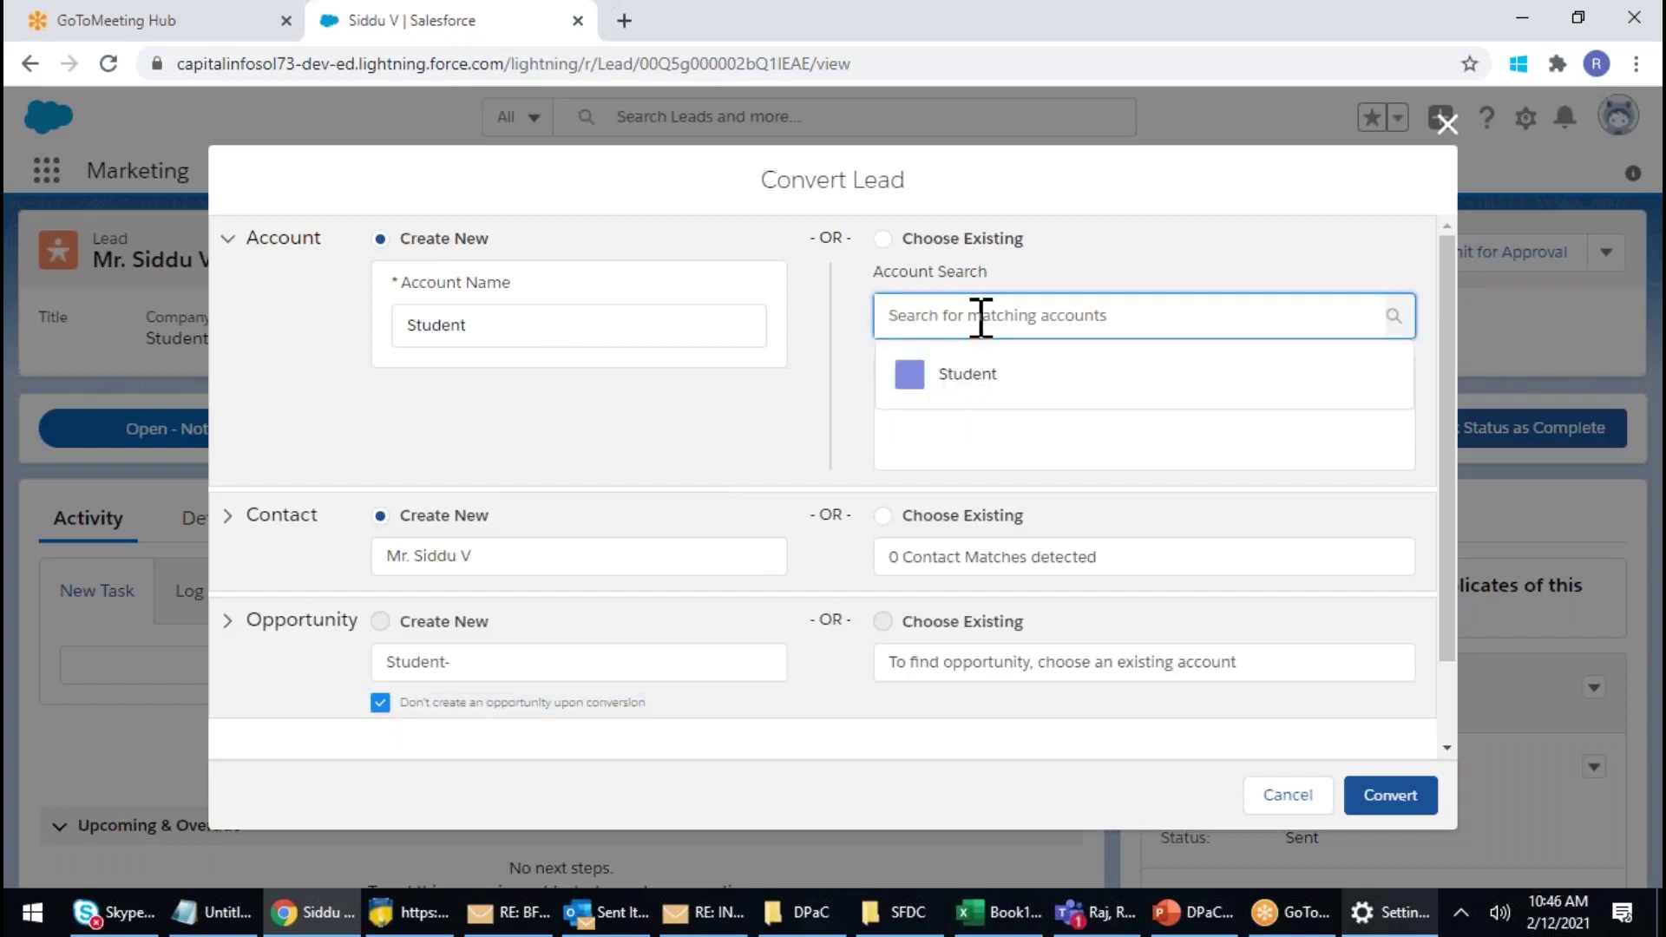
left_click(975, 387)
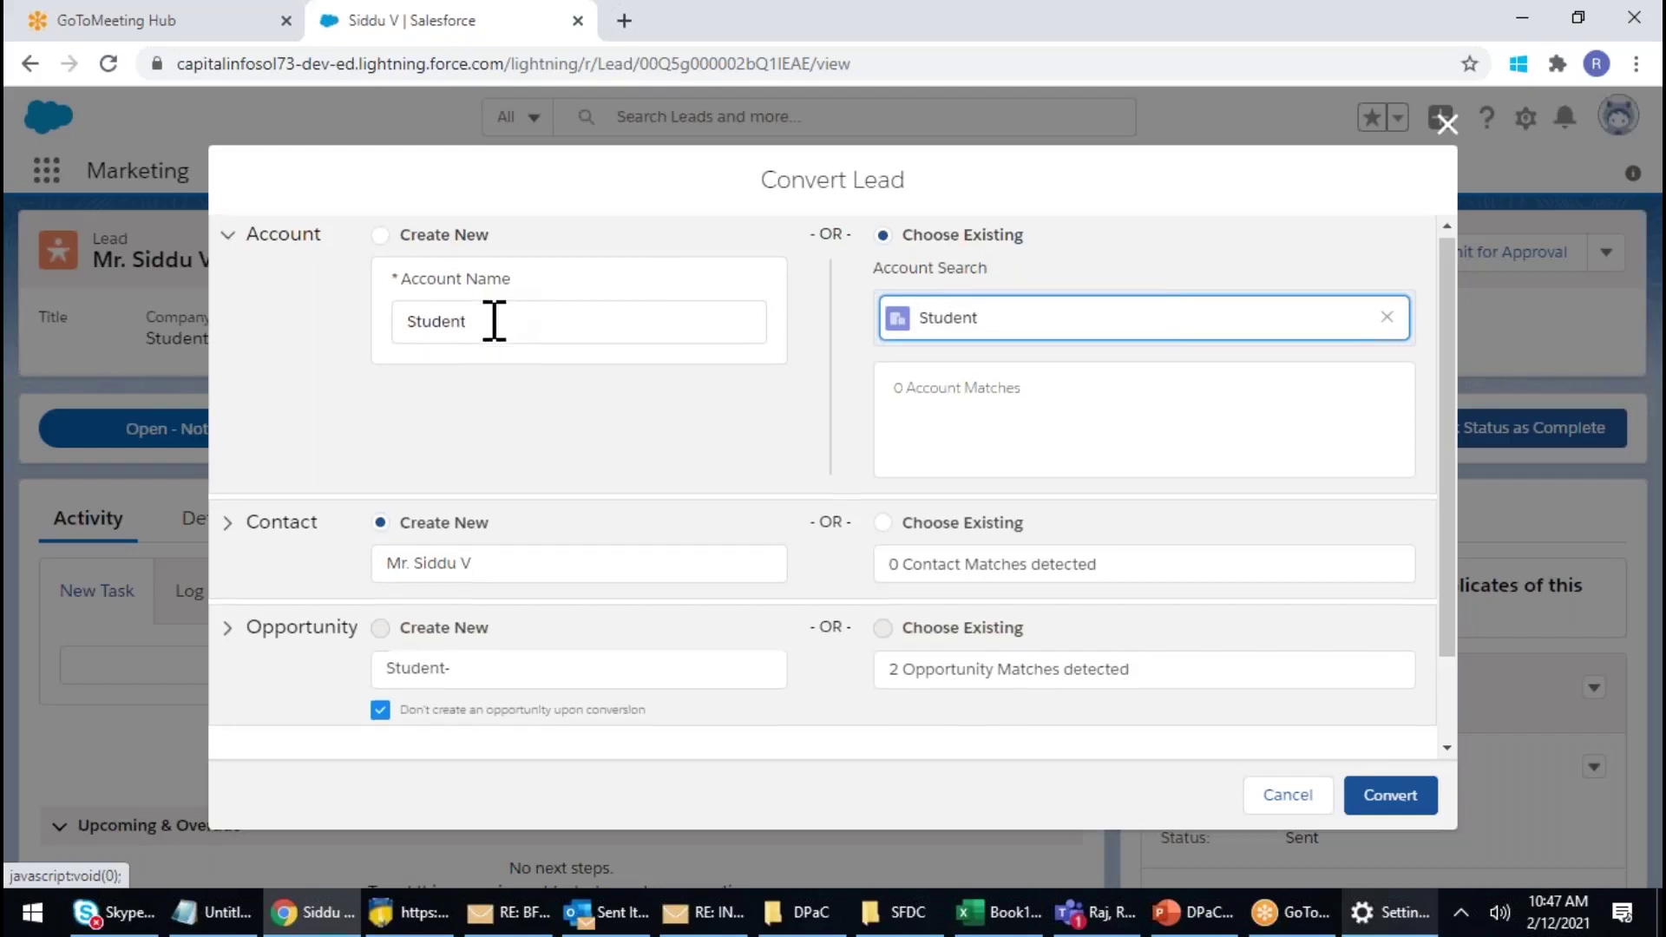
scroll(451, 417, "down", 2)
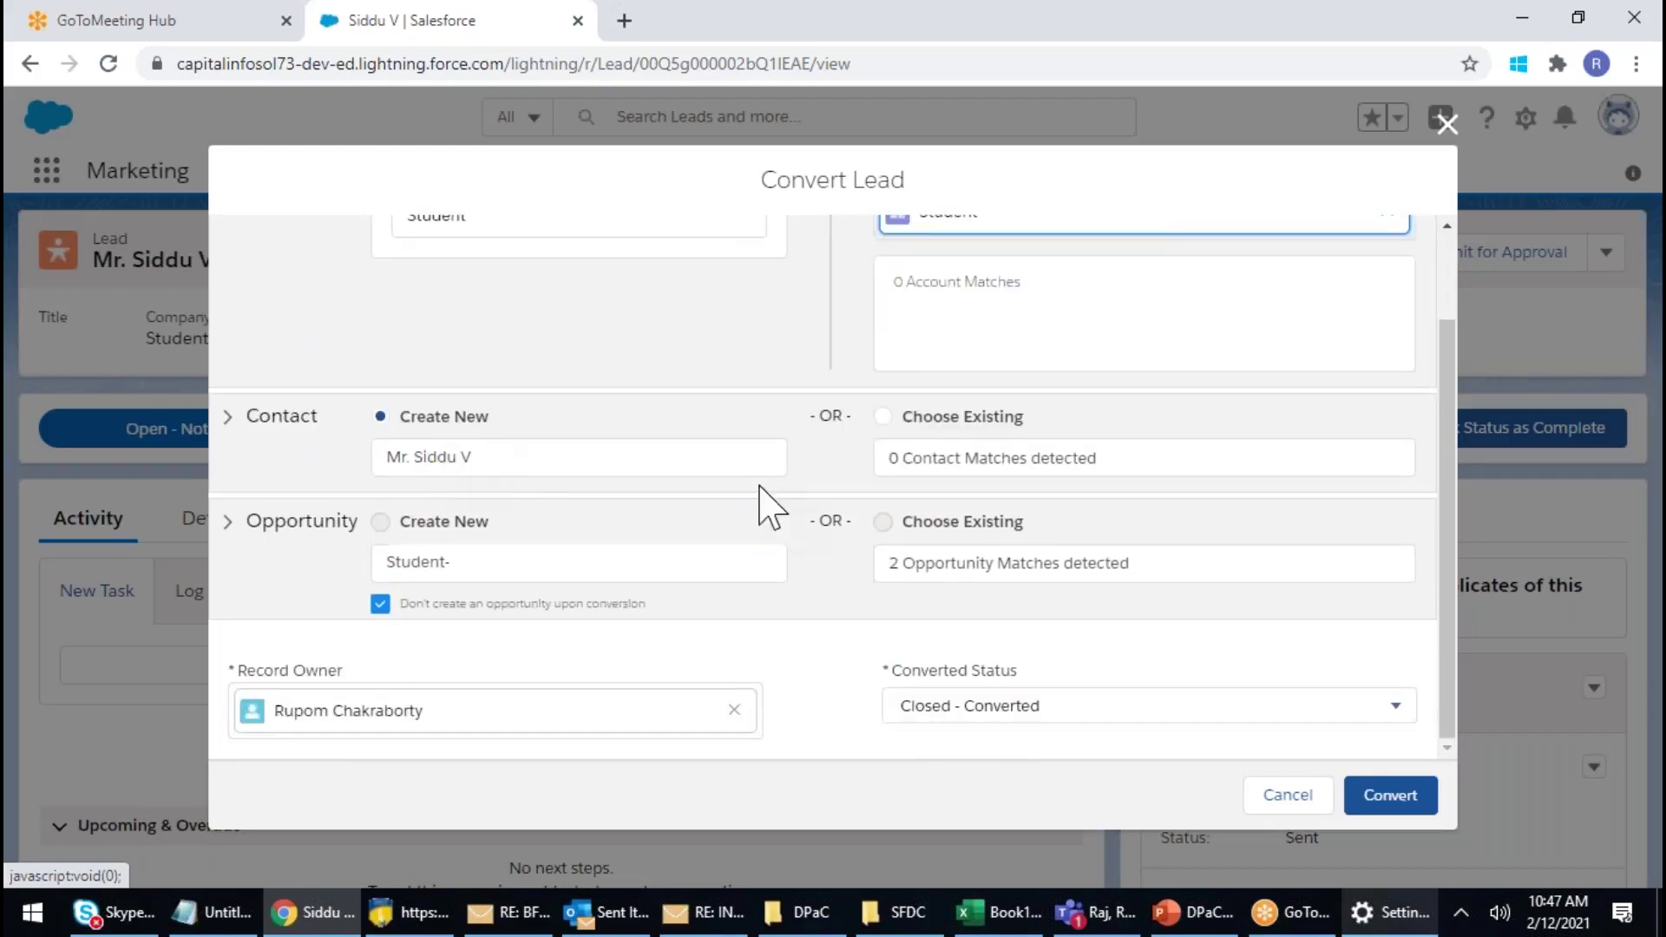
scroll(768, 503, "up", 2)
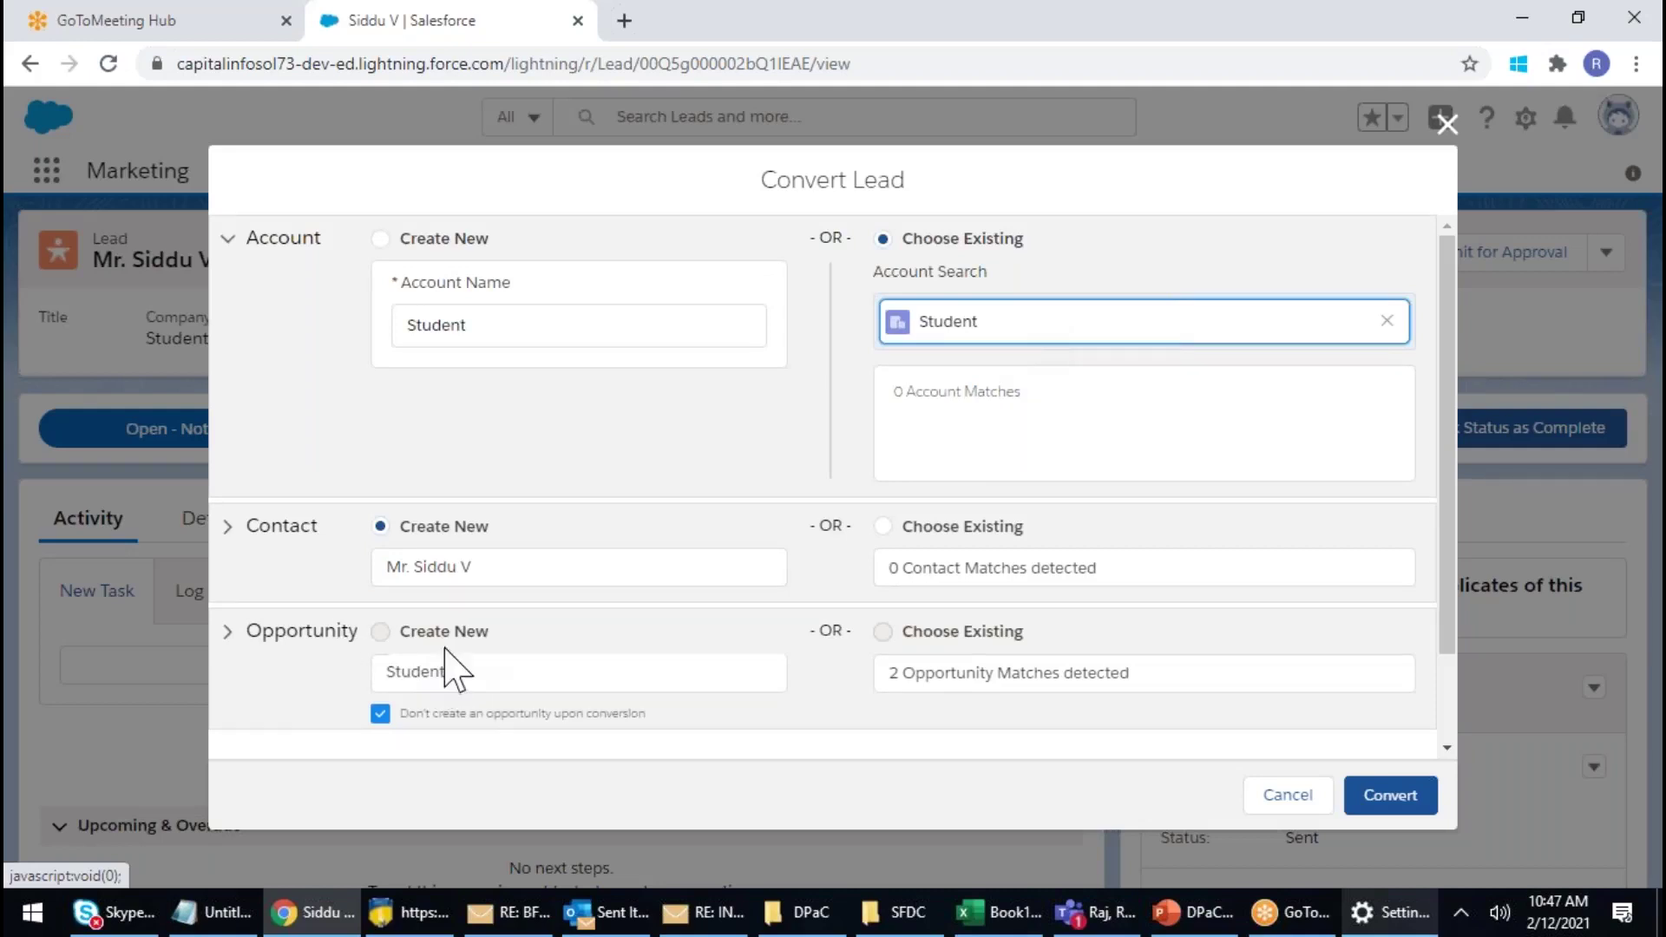
left_click(496, 675)
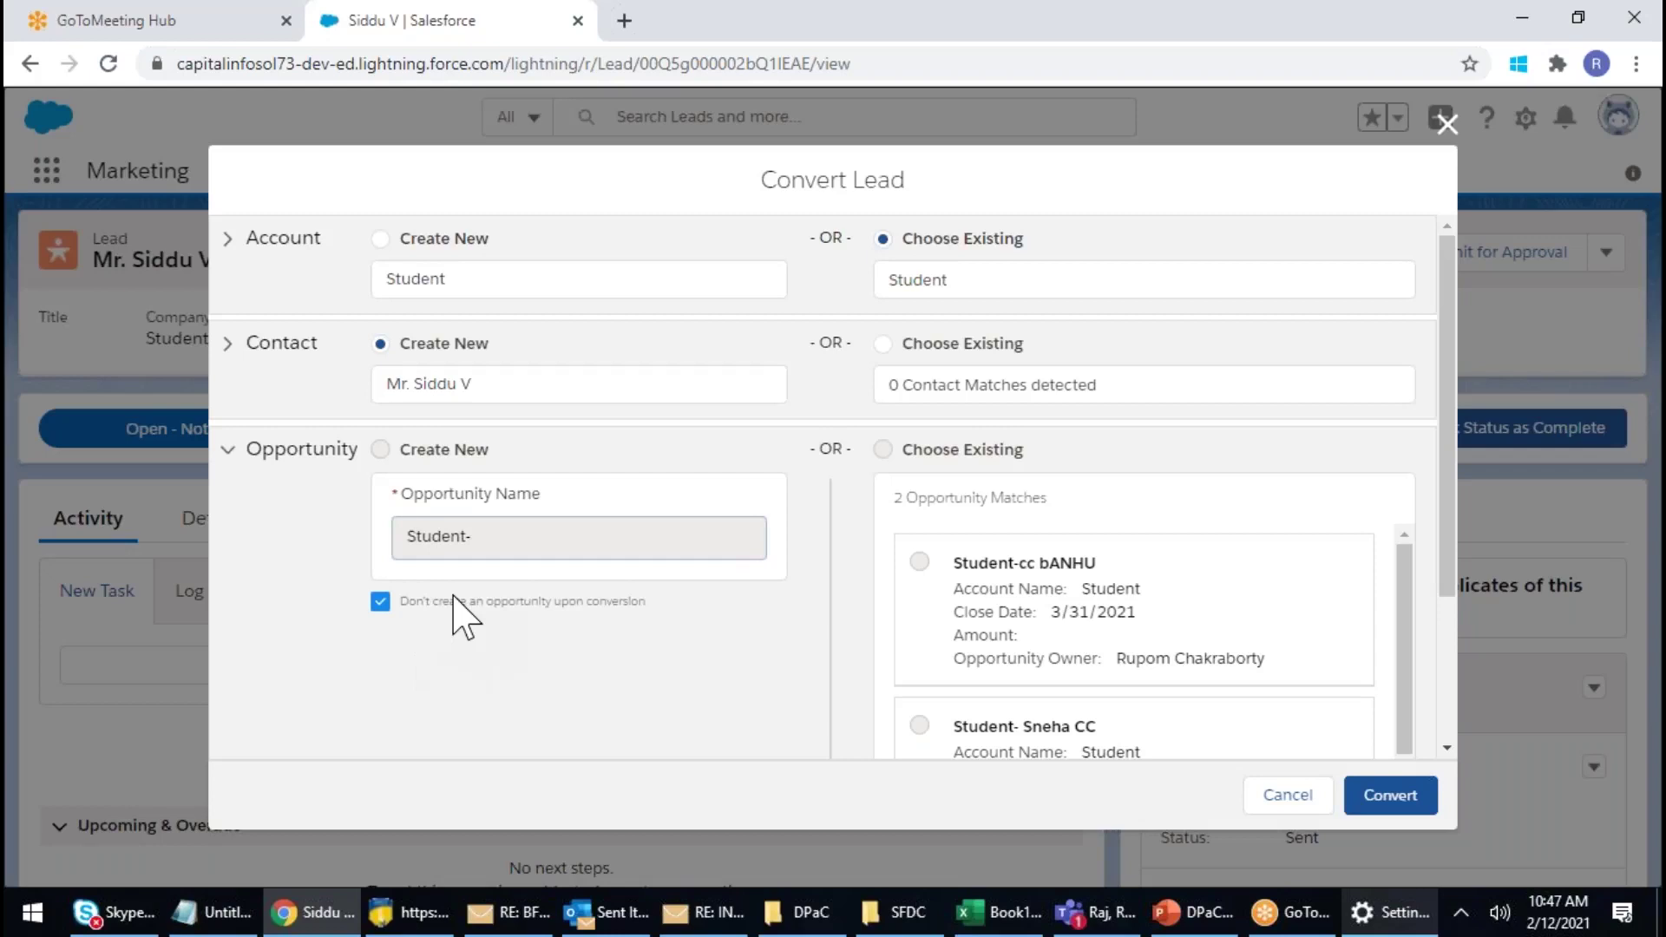
left_click(1397, 798)
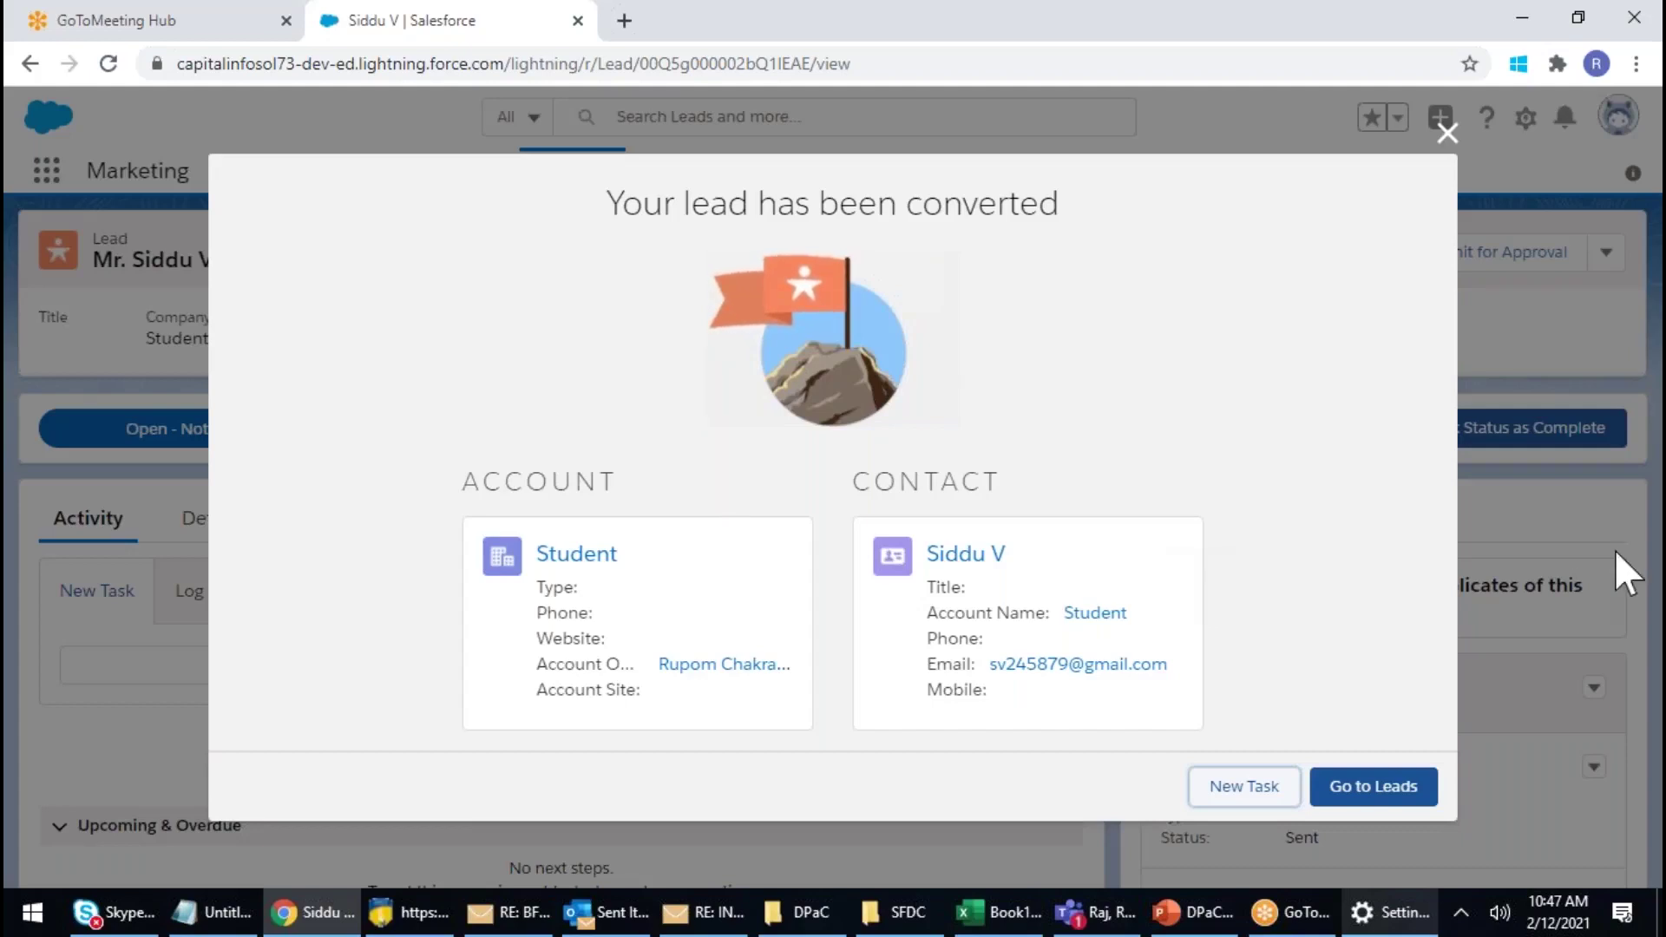
Step: Go to Leads, then browse Contacts and Campaigns before returning to the Contacts list
left_click(1386, 786)
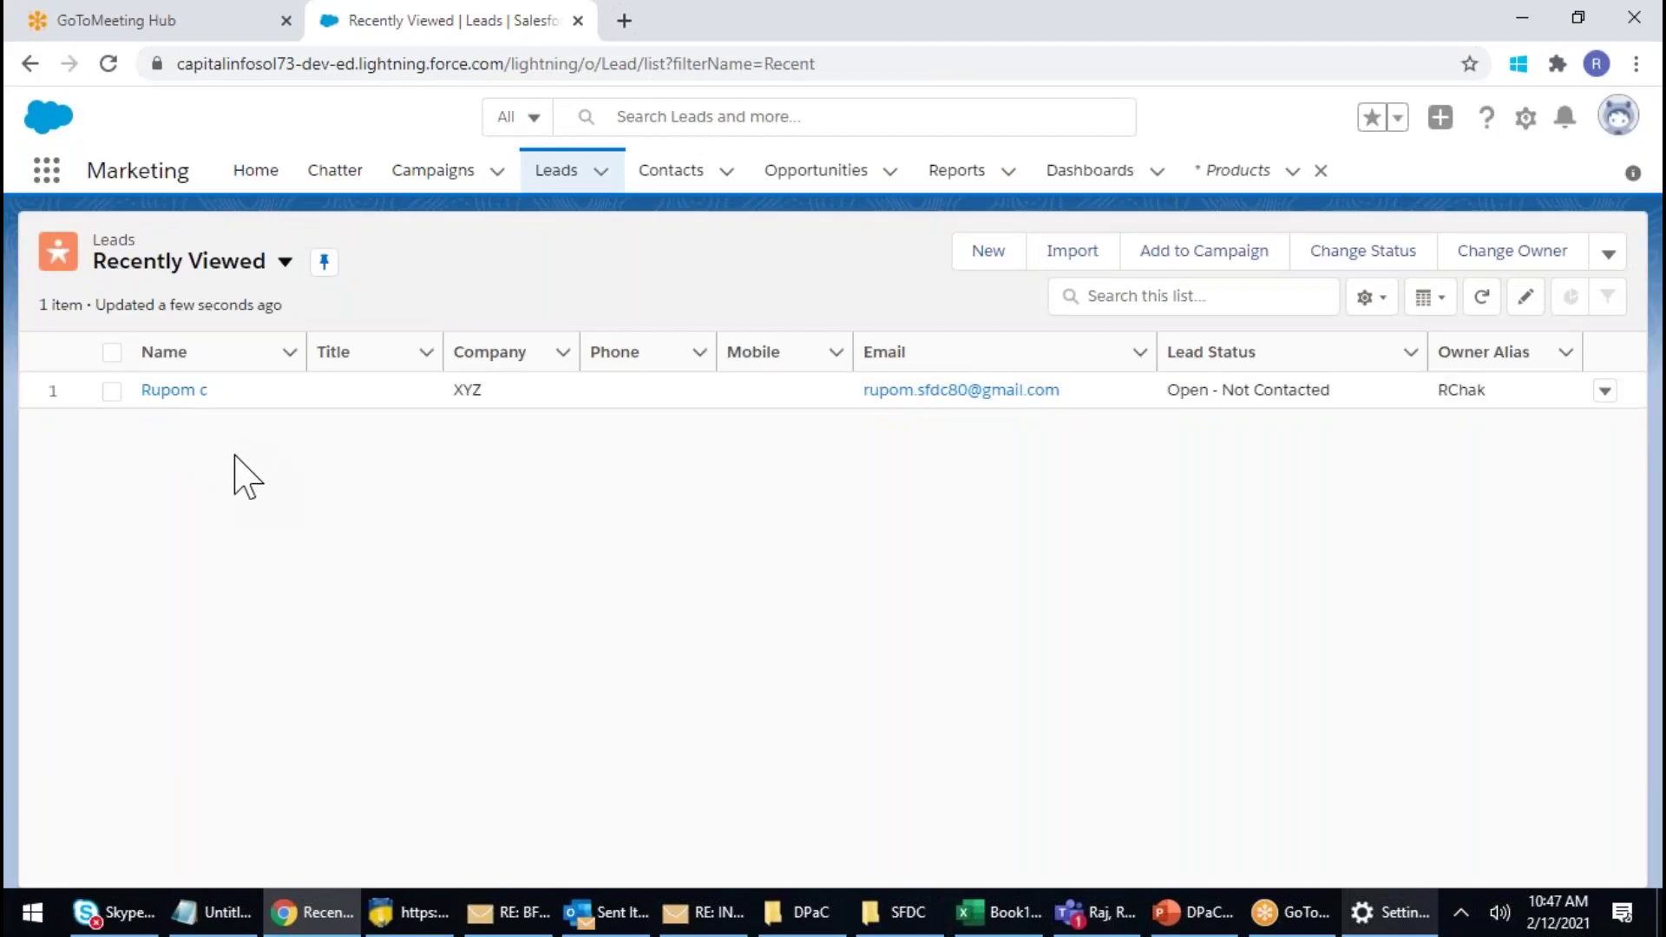
left_click(656, 191)
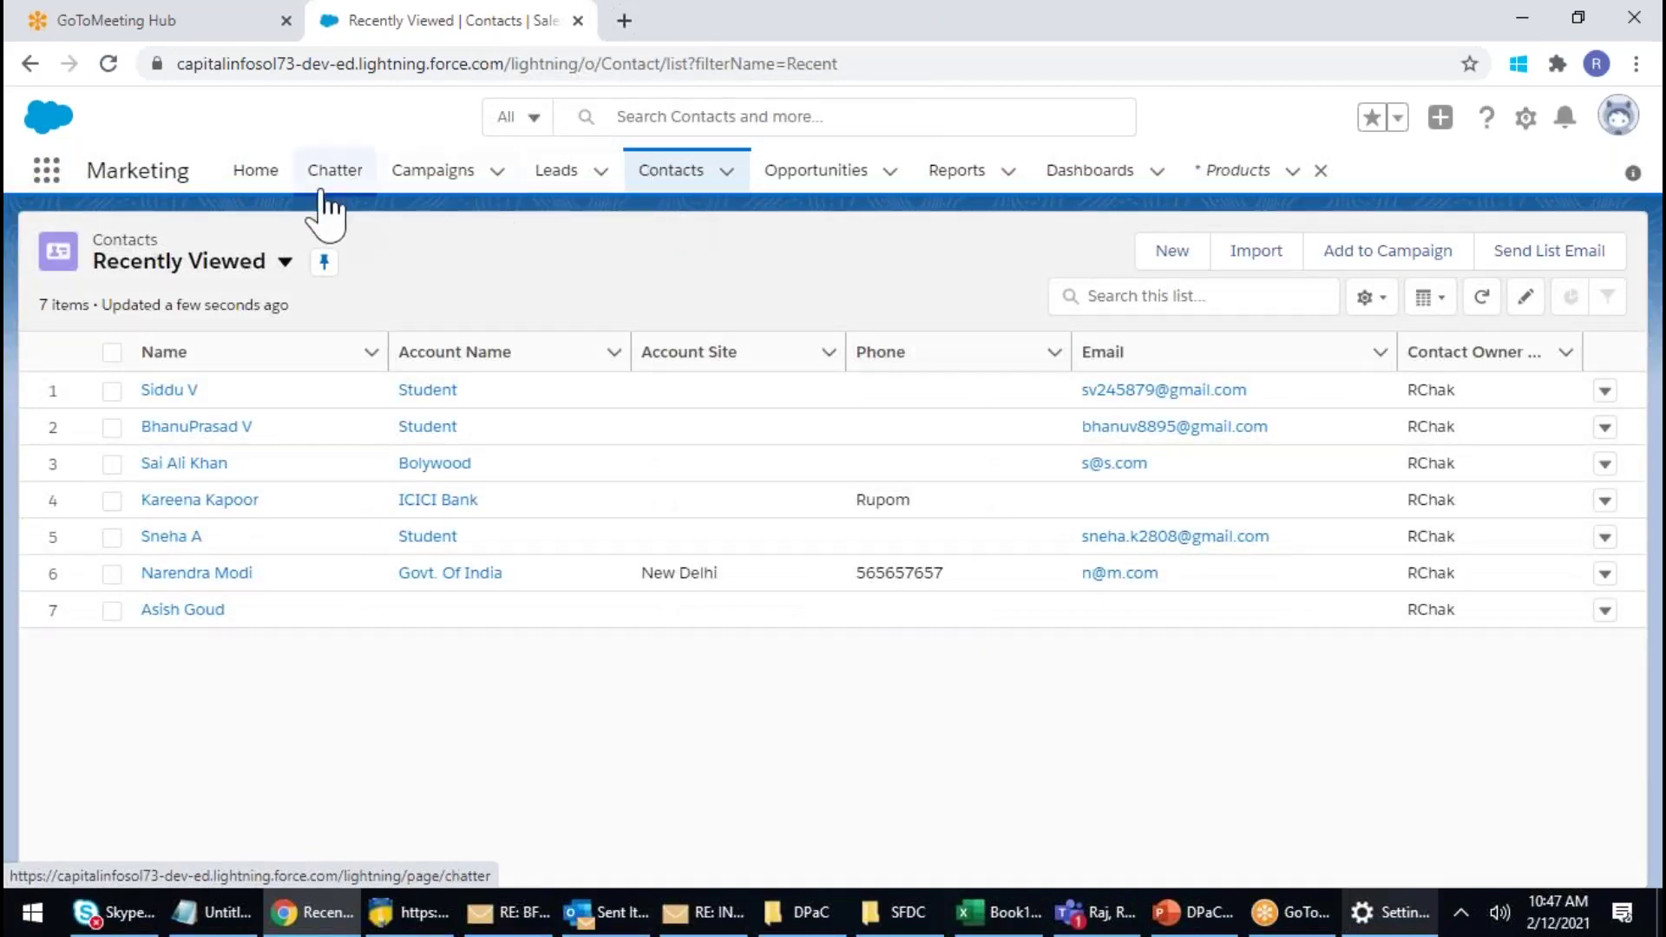
left_click(420, 191)
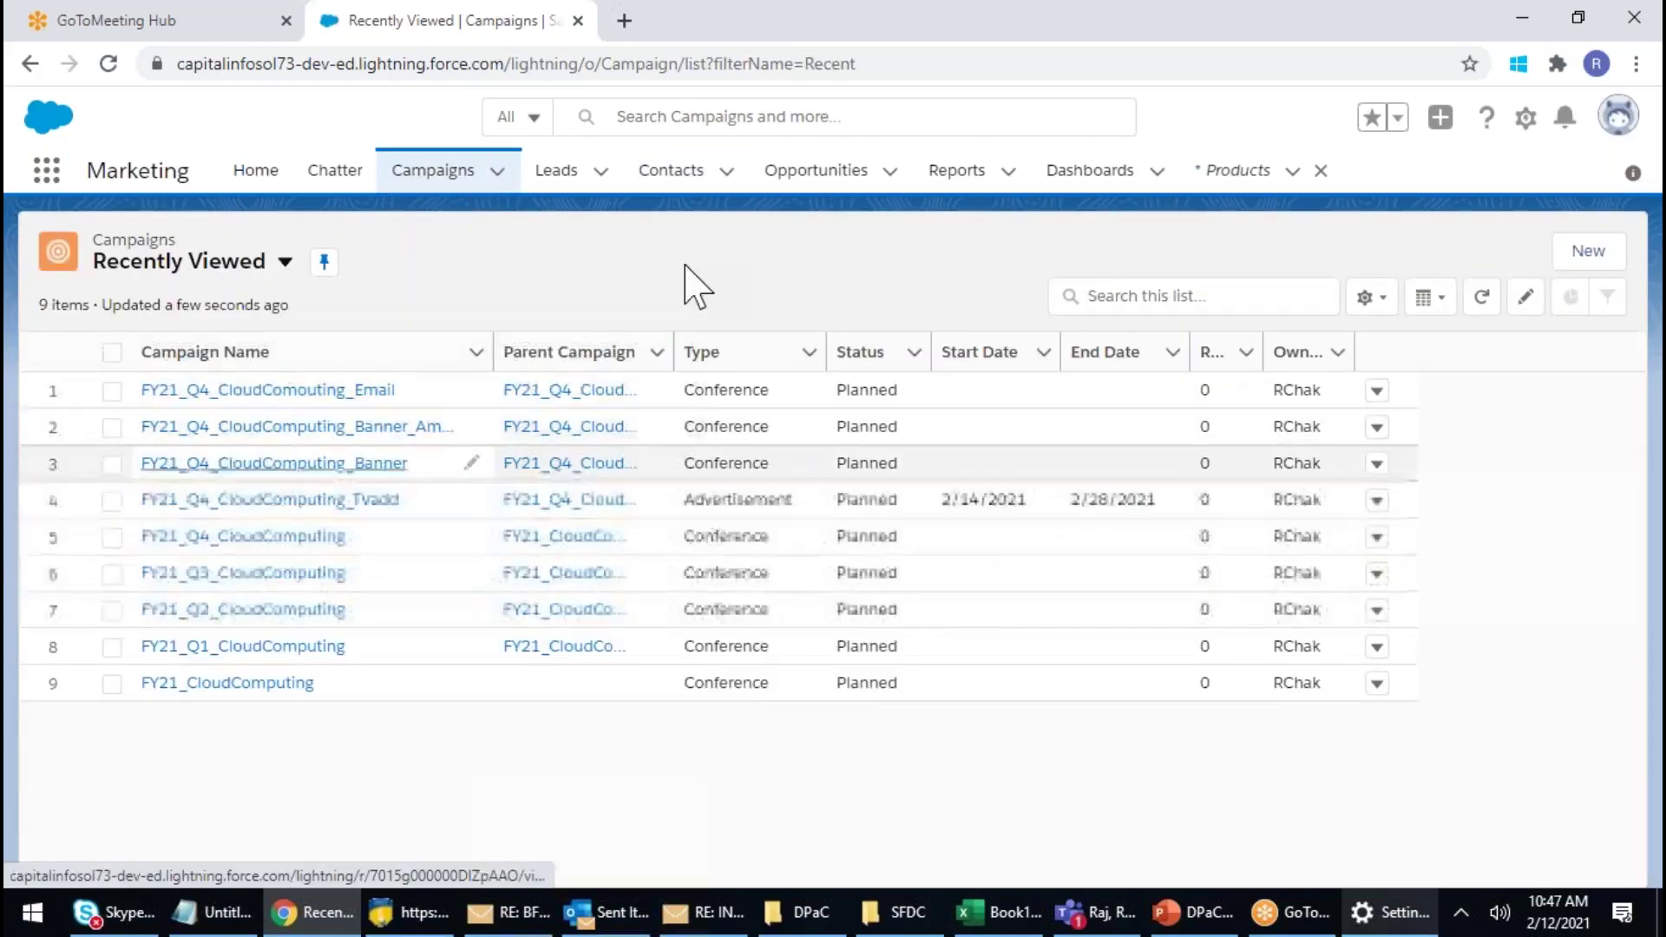
left_click(686, 172)
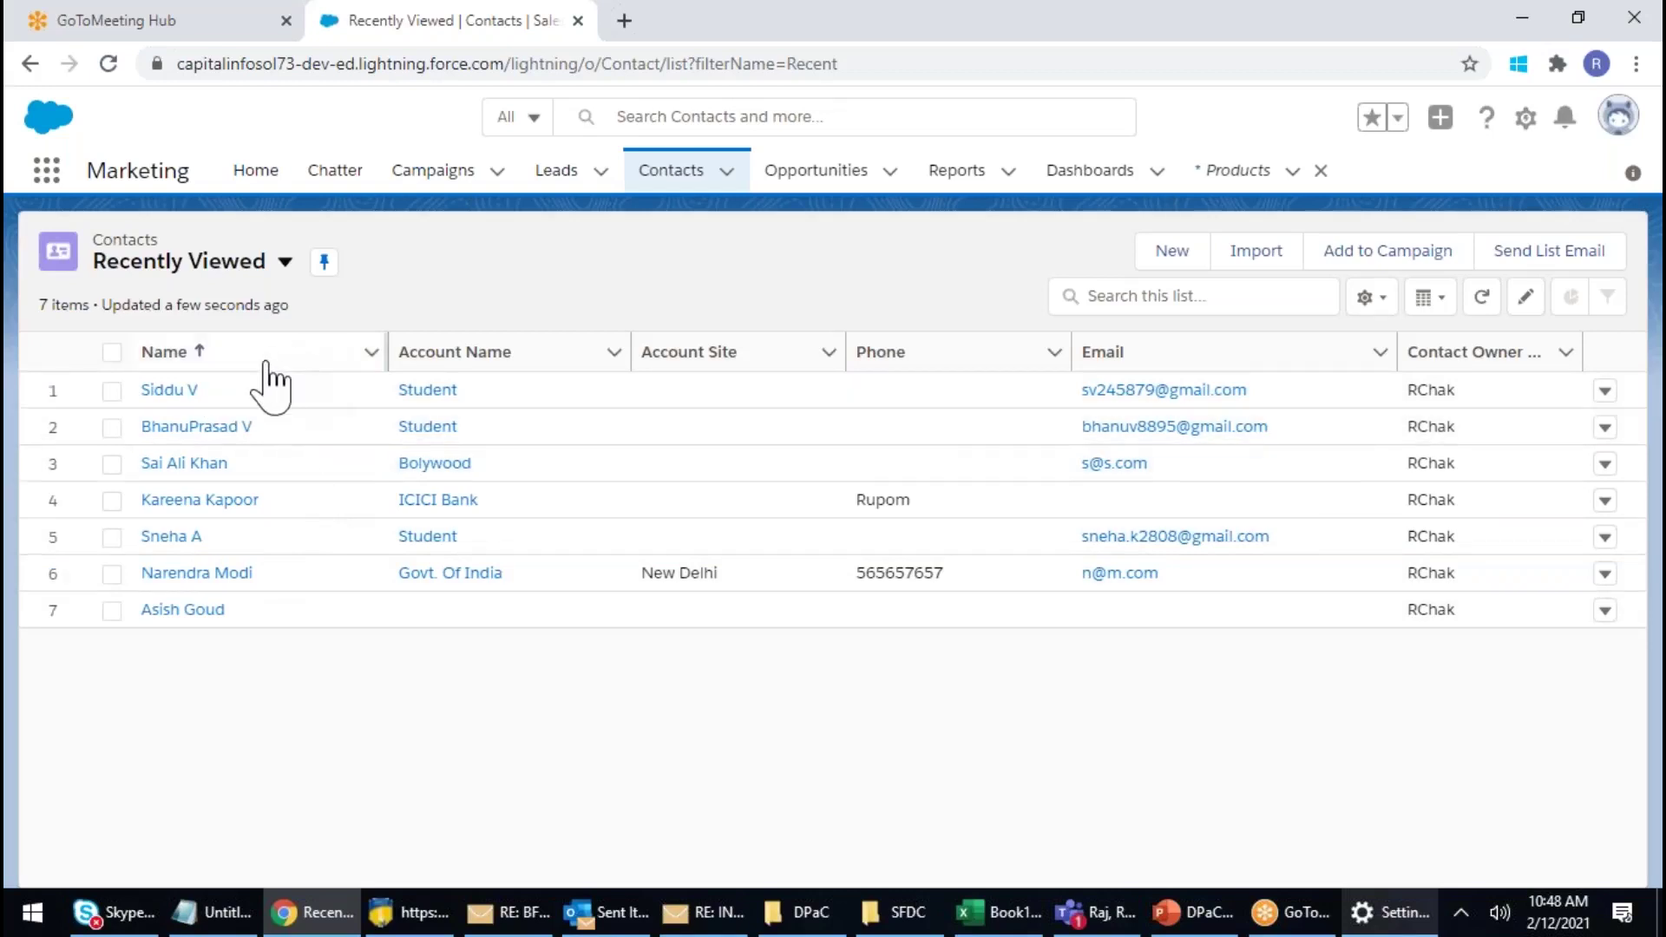
Step: Open the converted contact's record from the Contacts Recently Viewed list
left_click(180, 401)
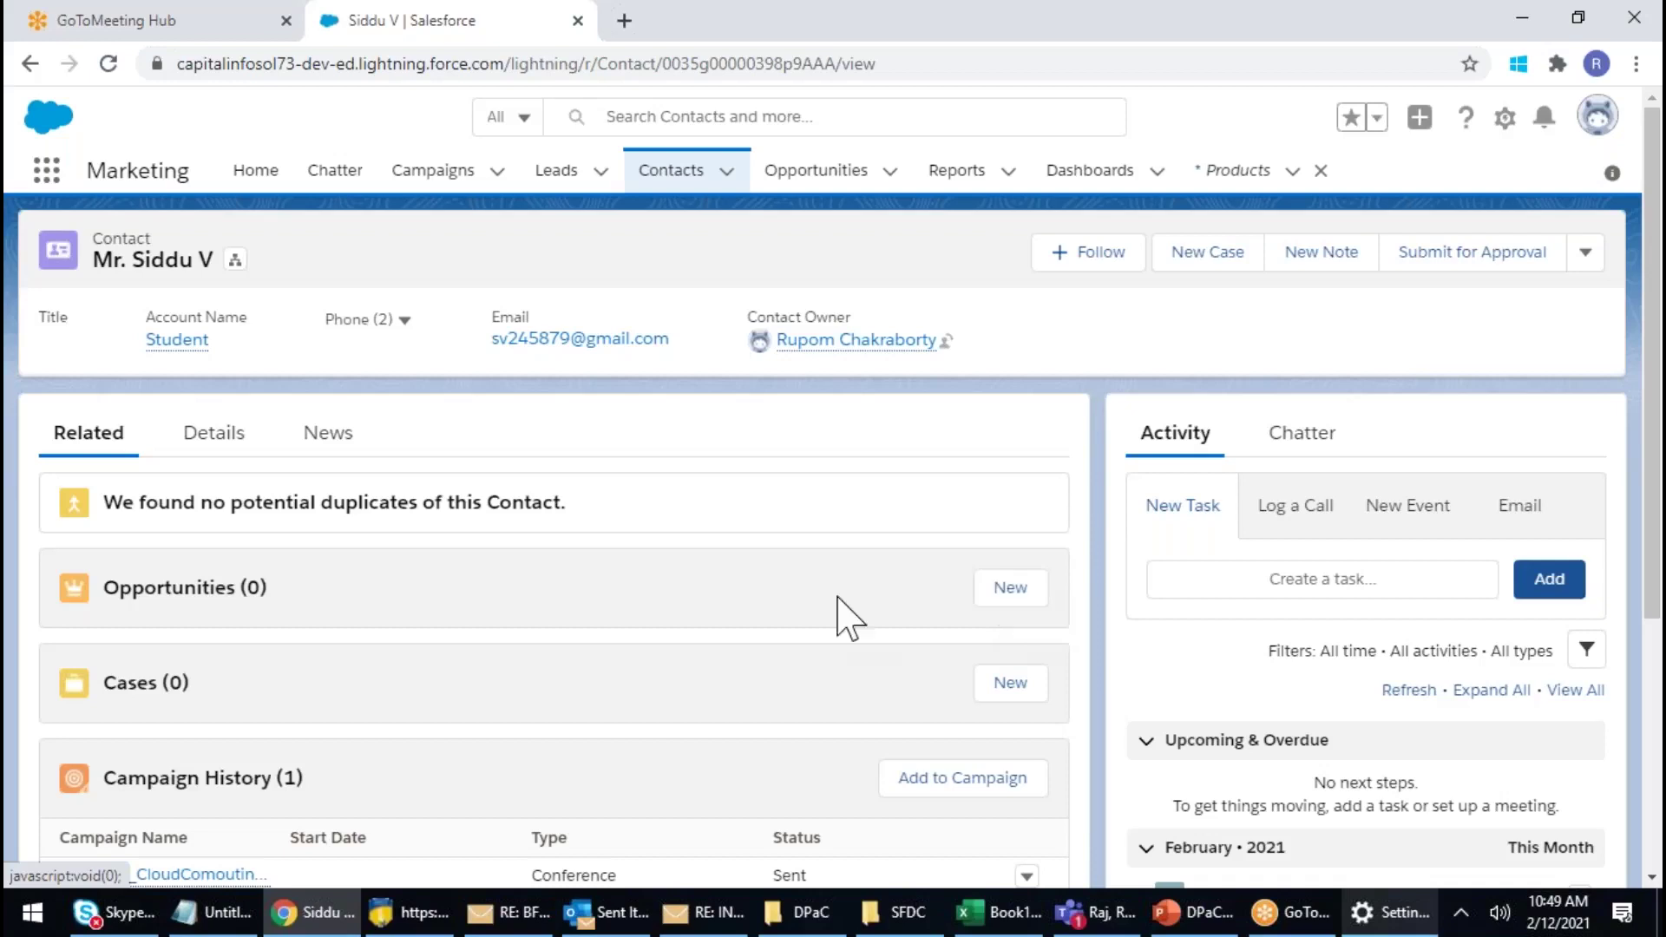
Step: Start a new opportunity for the contact, named with the contact's name plus ' -sfdc course'
left_click(1012, 597)
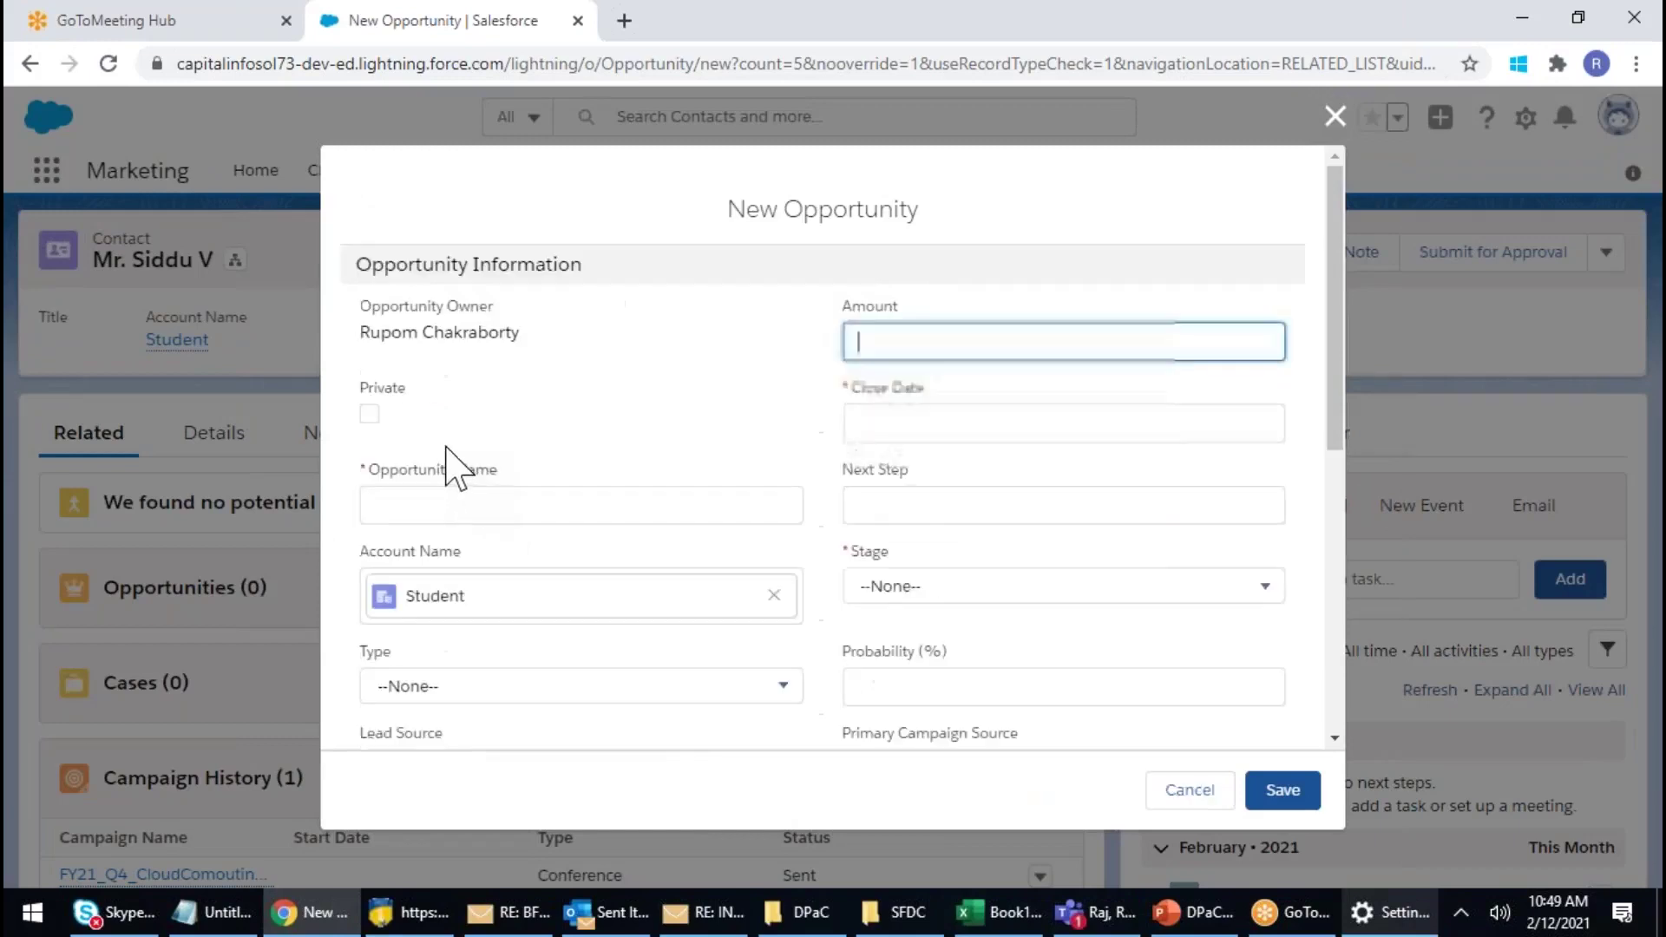
left_click(411, 508)
type("sIDDHU")
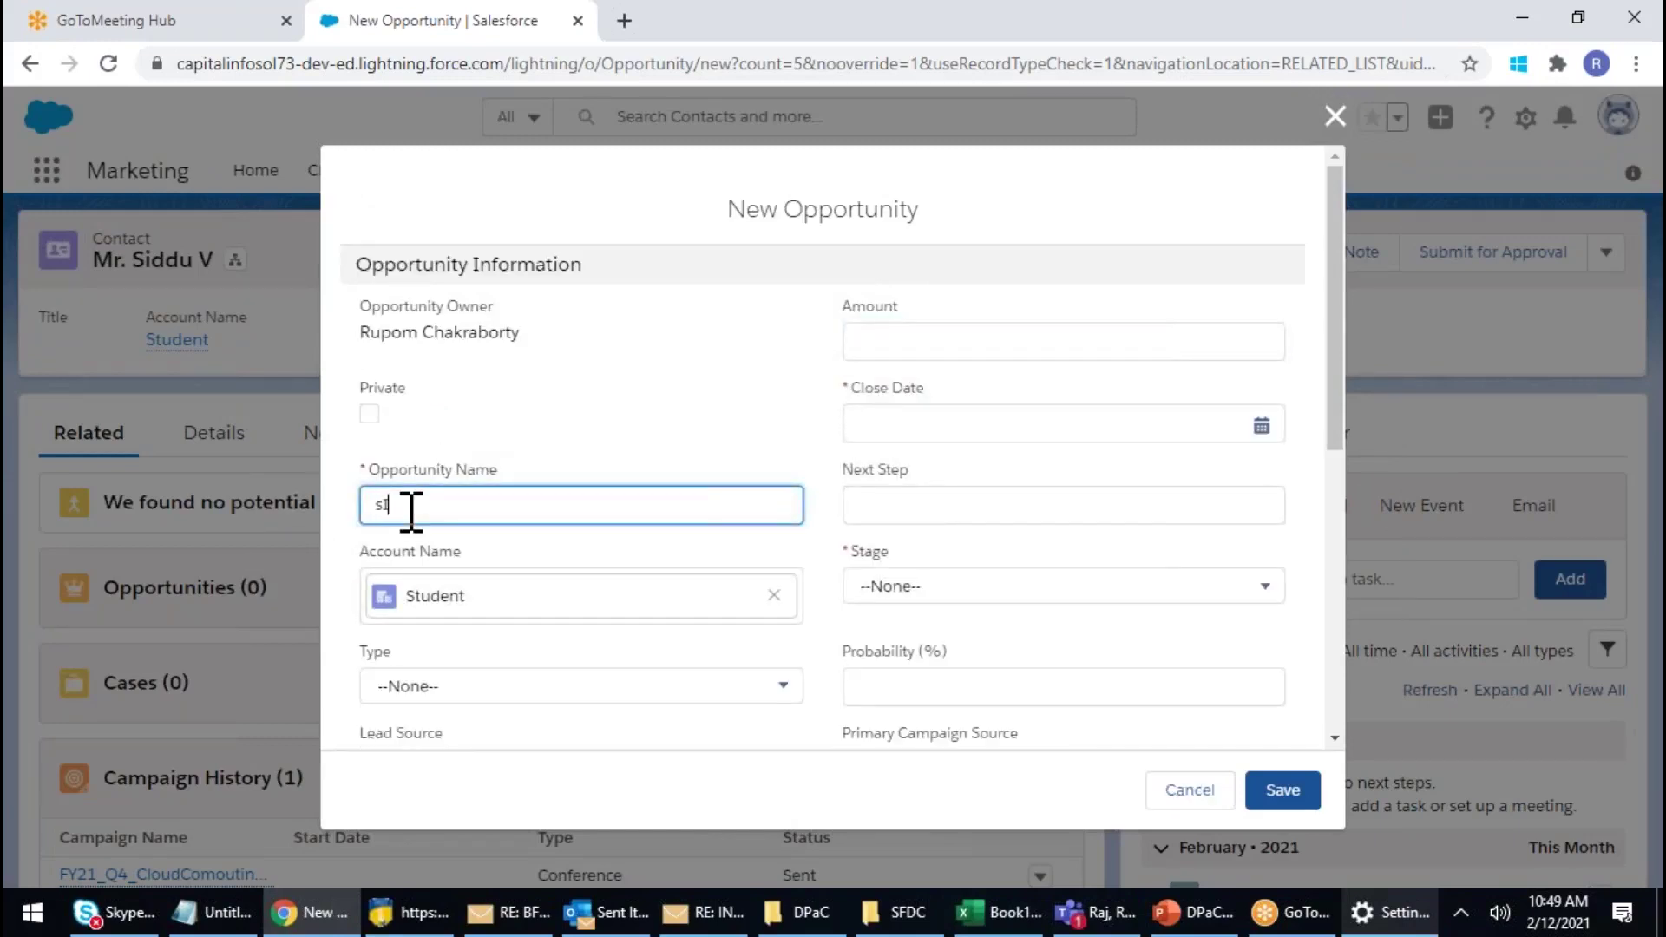
key("BackSpace")
key("BackSpace")
key("BackSpace")
key("BackSpace")
key("BackSpace")
key("BackSpace")
type("Siddhu -sfdc course")
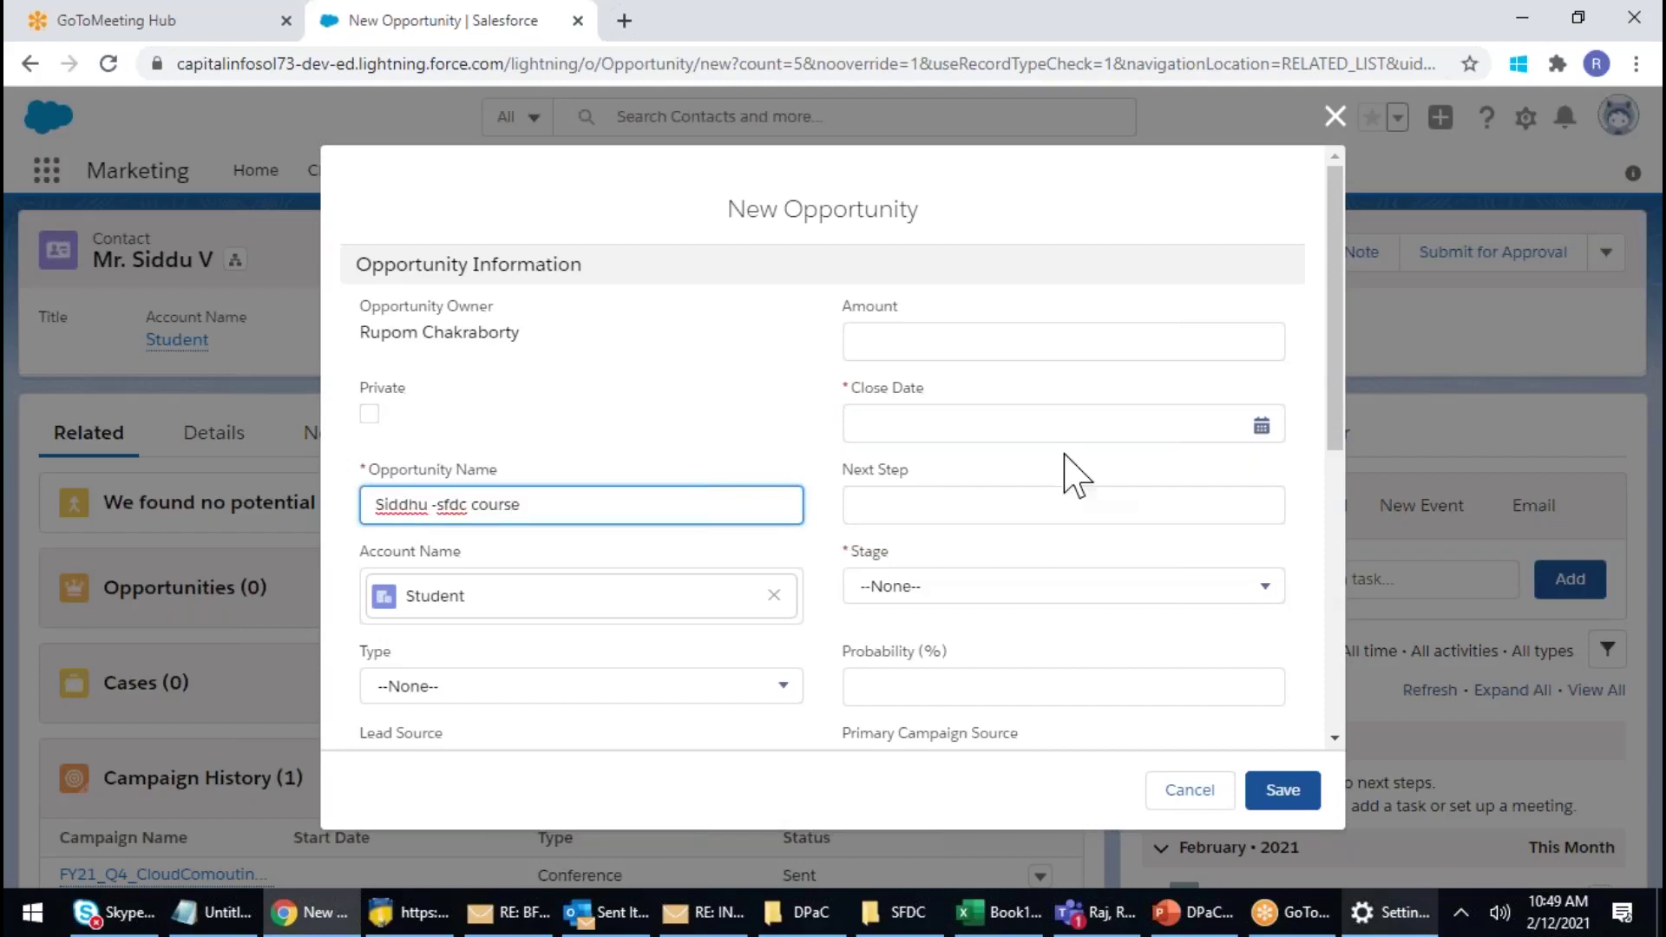
Step: Set close date 2/19/2021 and stage Needs Analysis, then save the opportunity
left_click(930, 337)
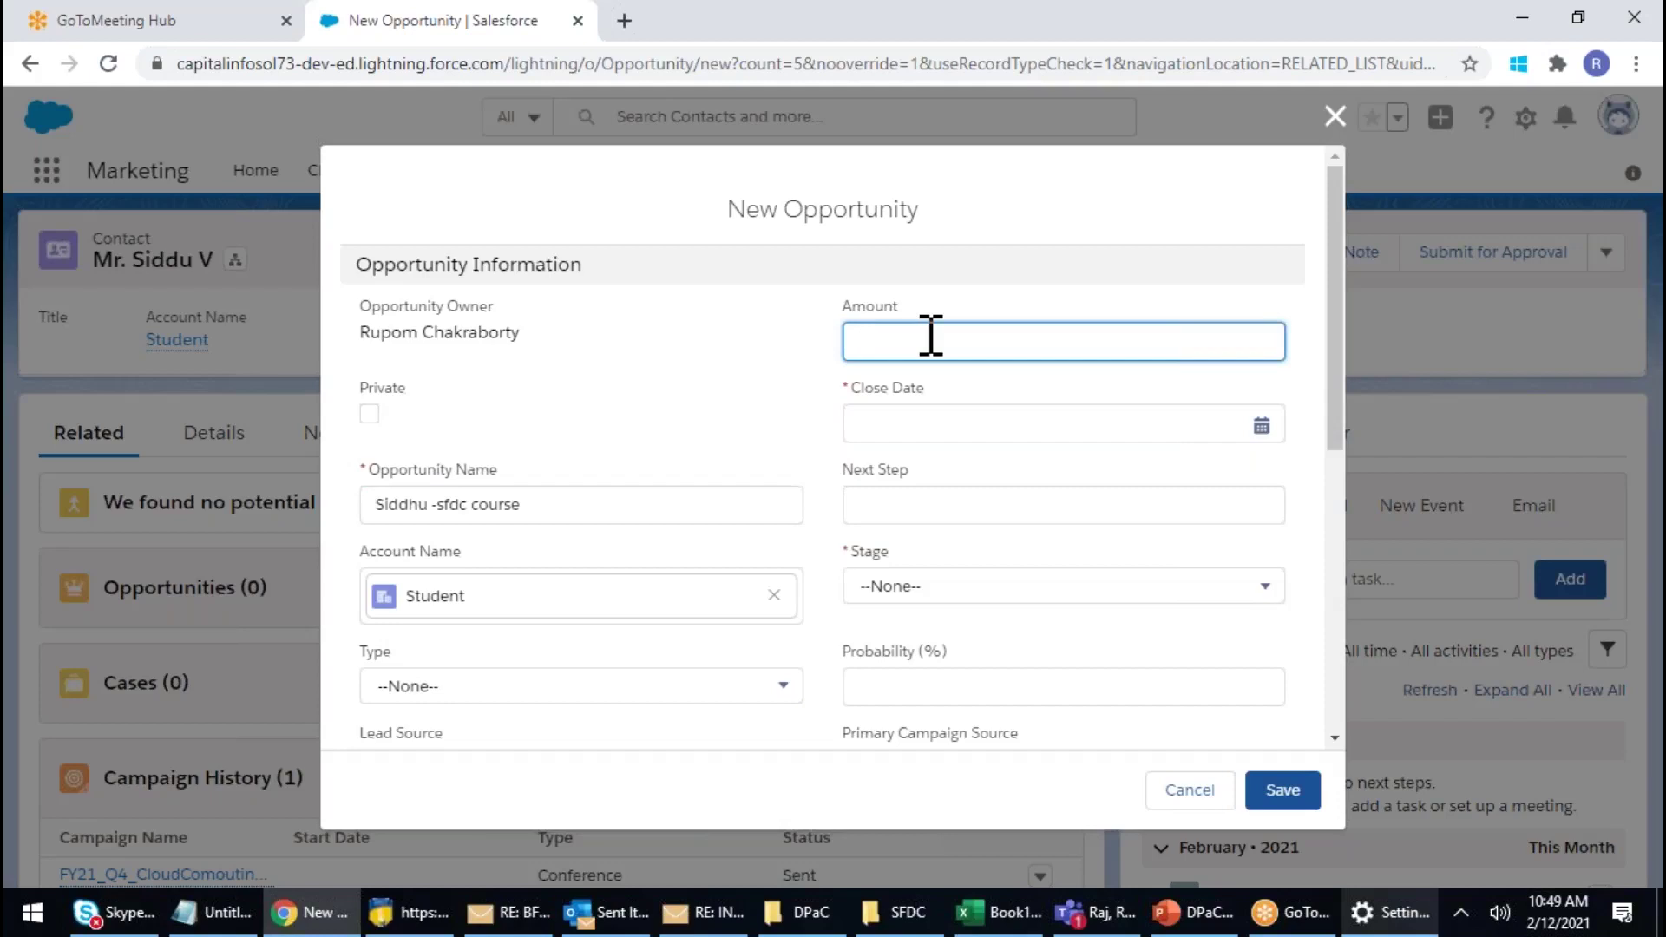
left_click(1053, 424)
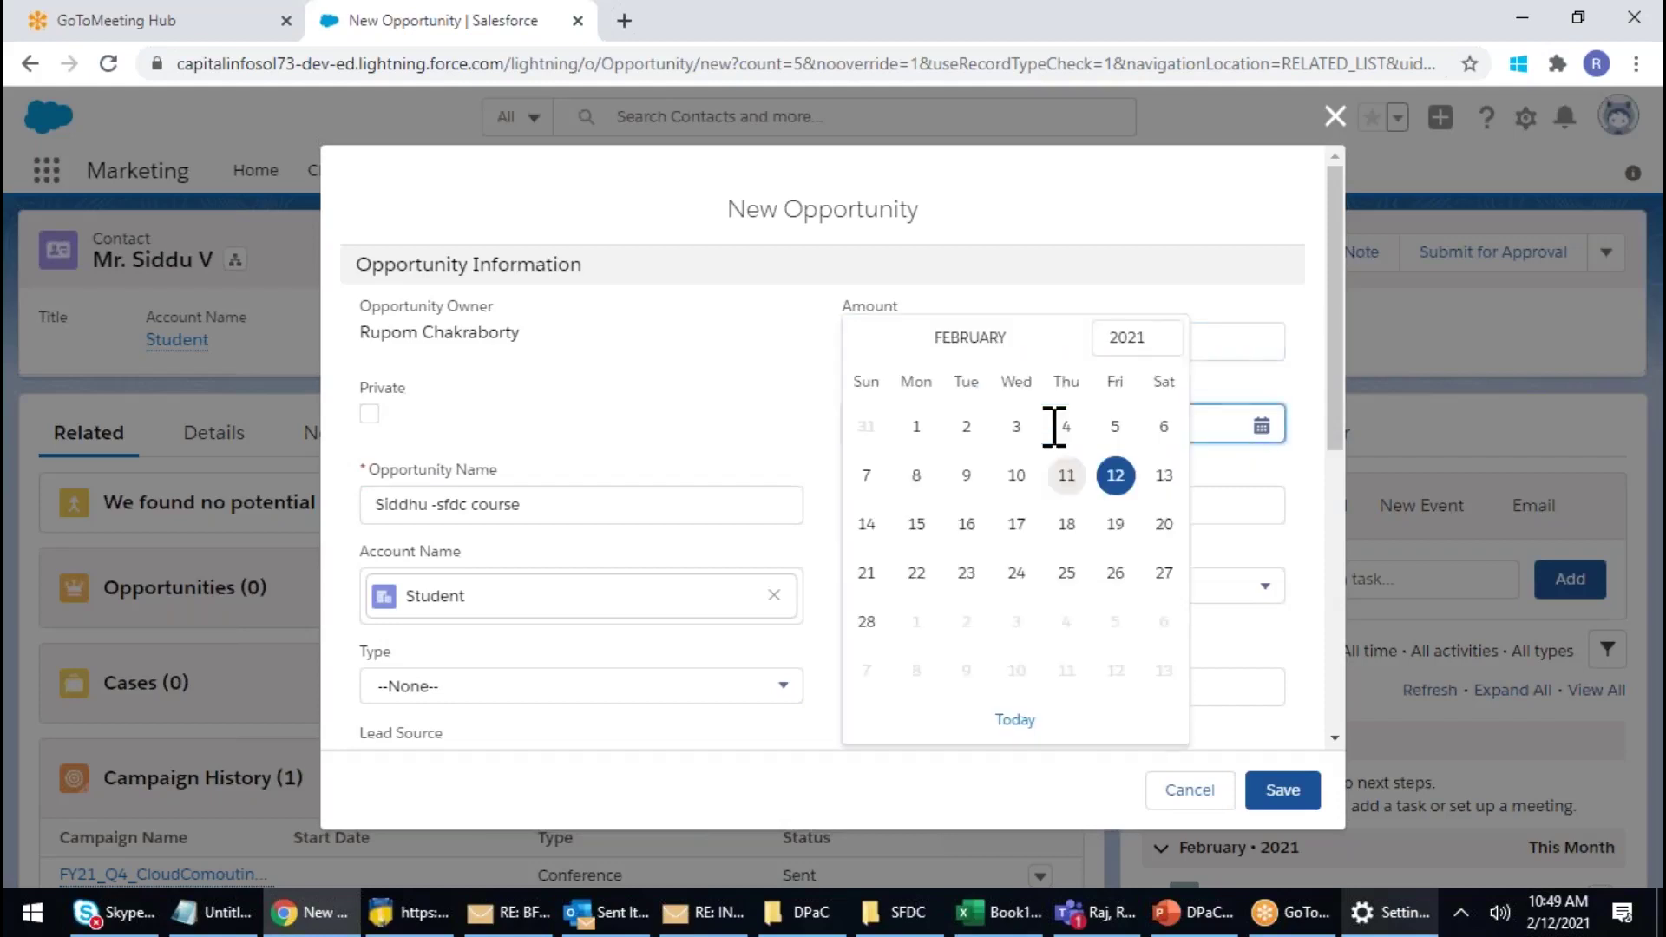
left_click(1116, 524)
left_click(957, 590)
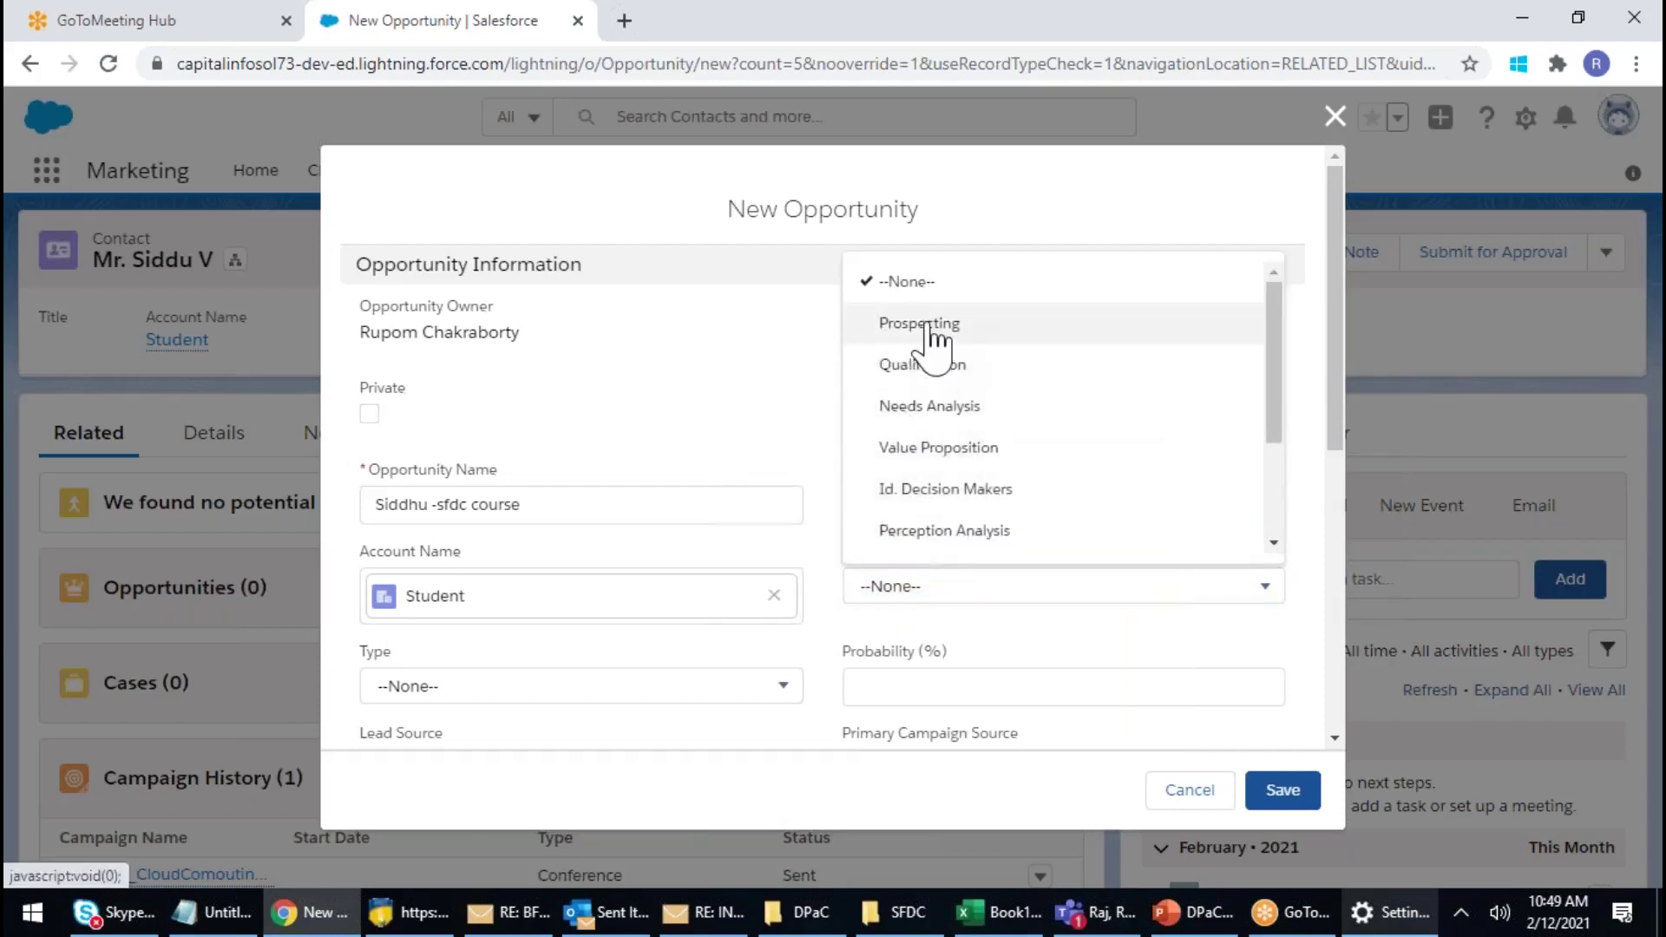
left_click(935, 414)
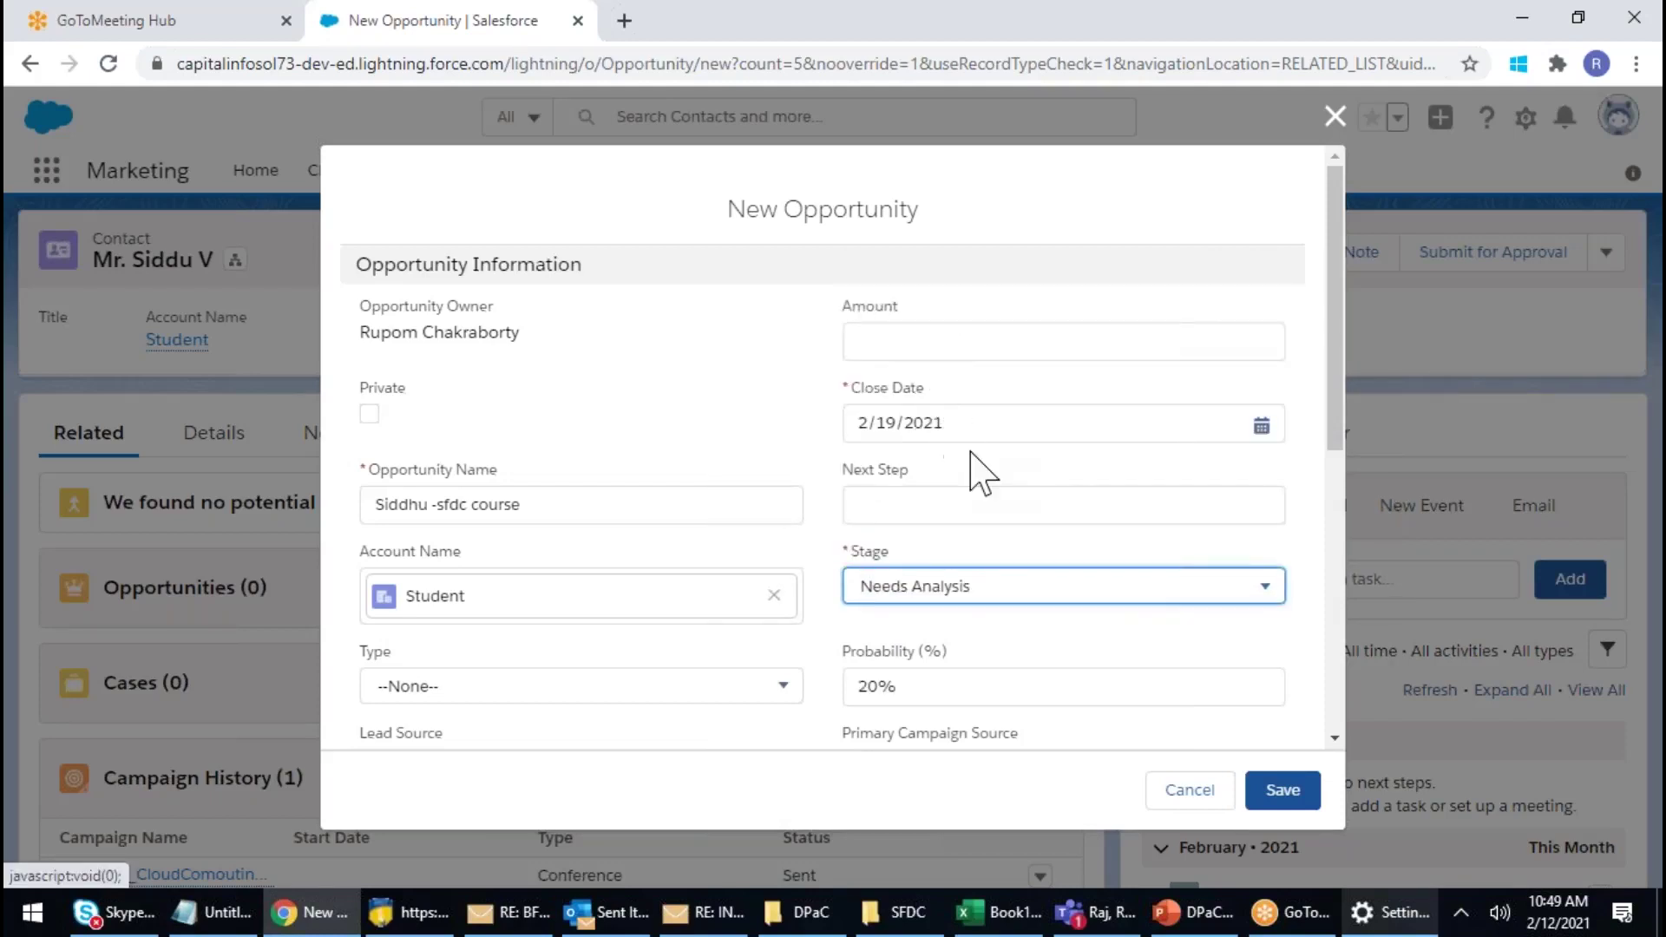
scroll(972, 451, "down", 3)
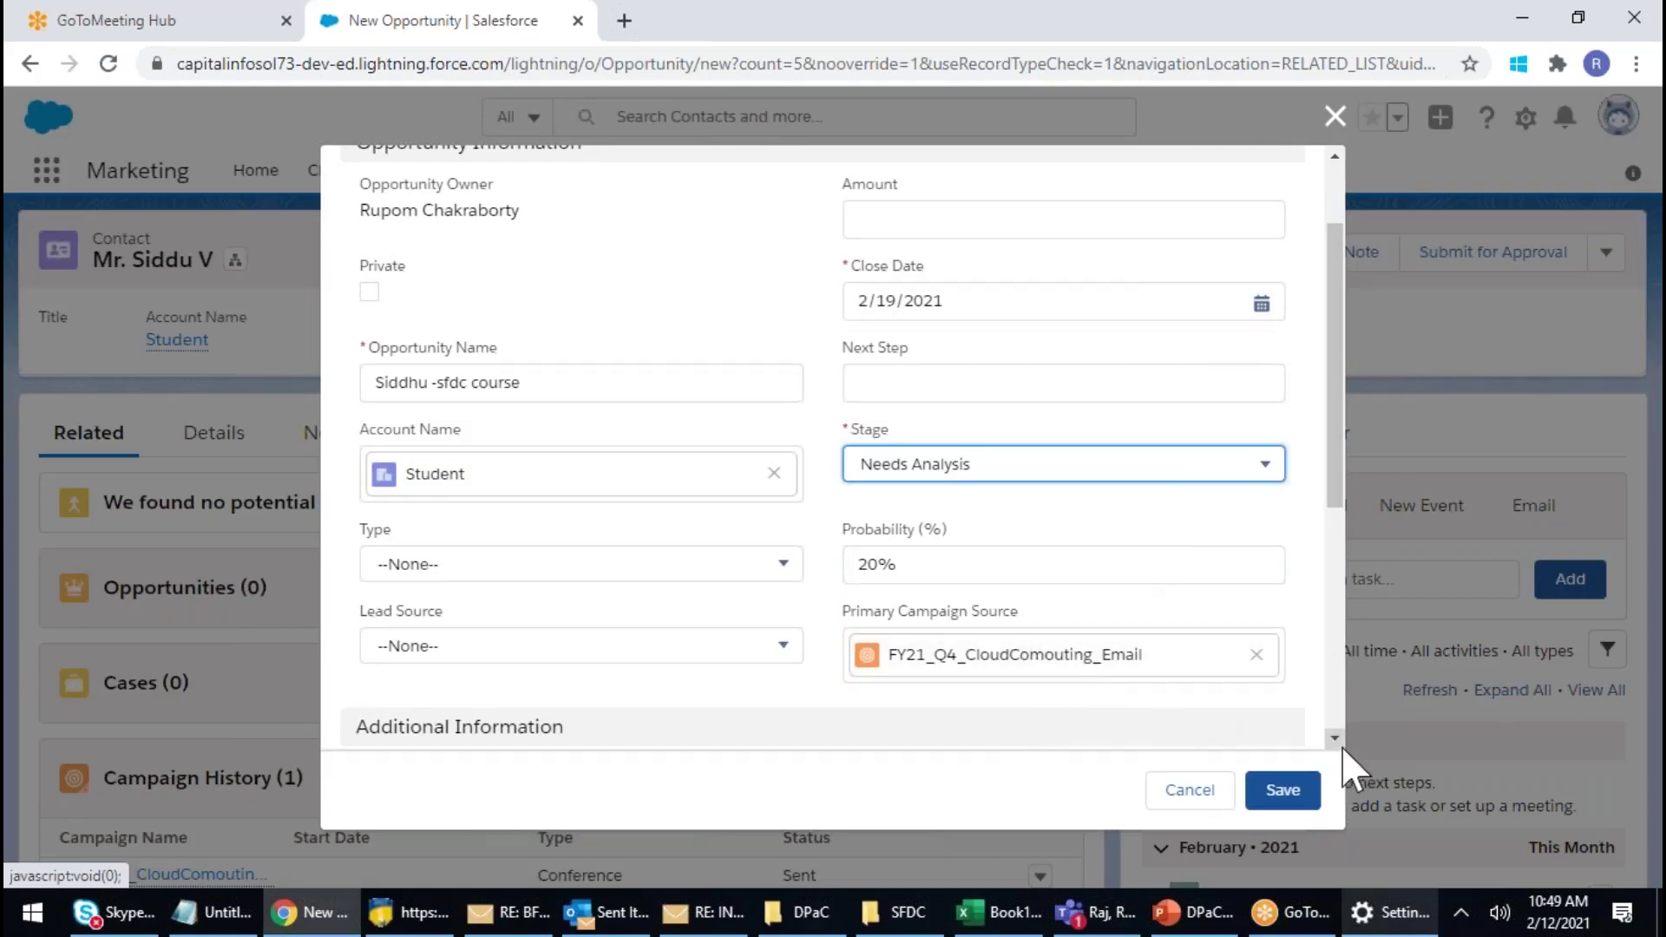
left_click(1285, 793)
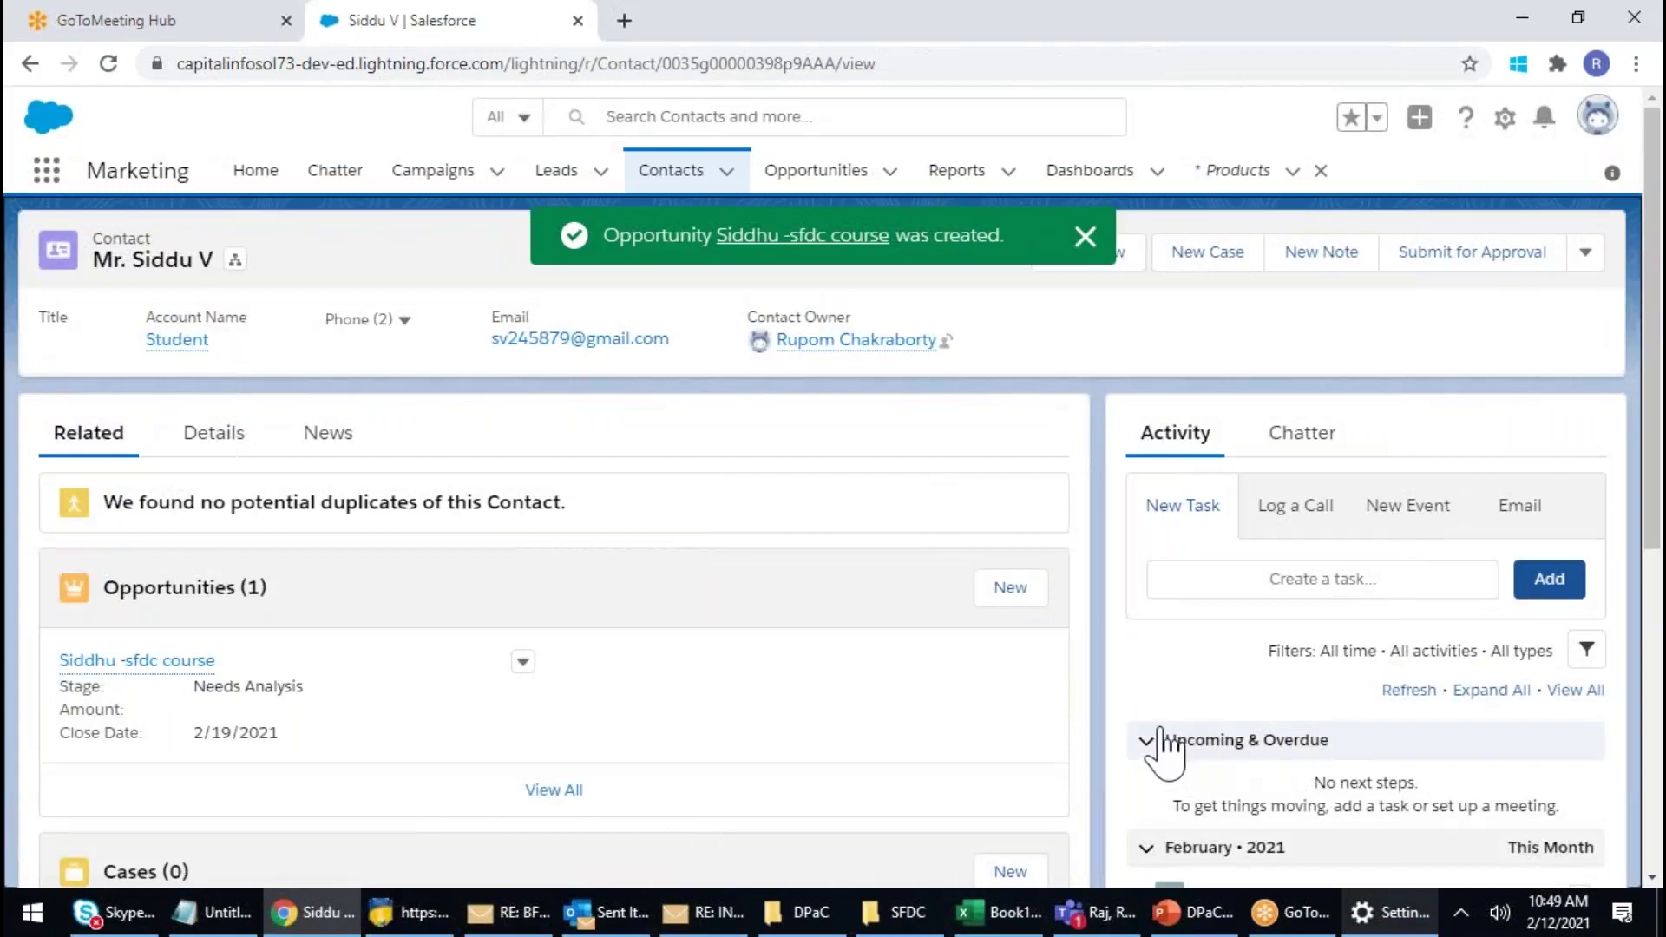
Step: Open the sfdc course opportunity from Recently Viewed Opportunities and review its Details fields
left_click(828, 179)
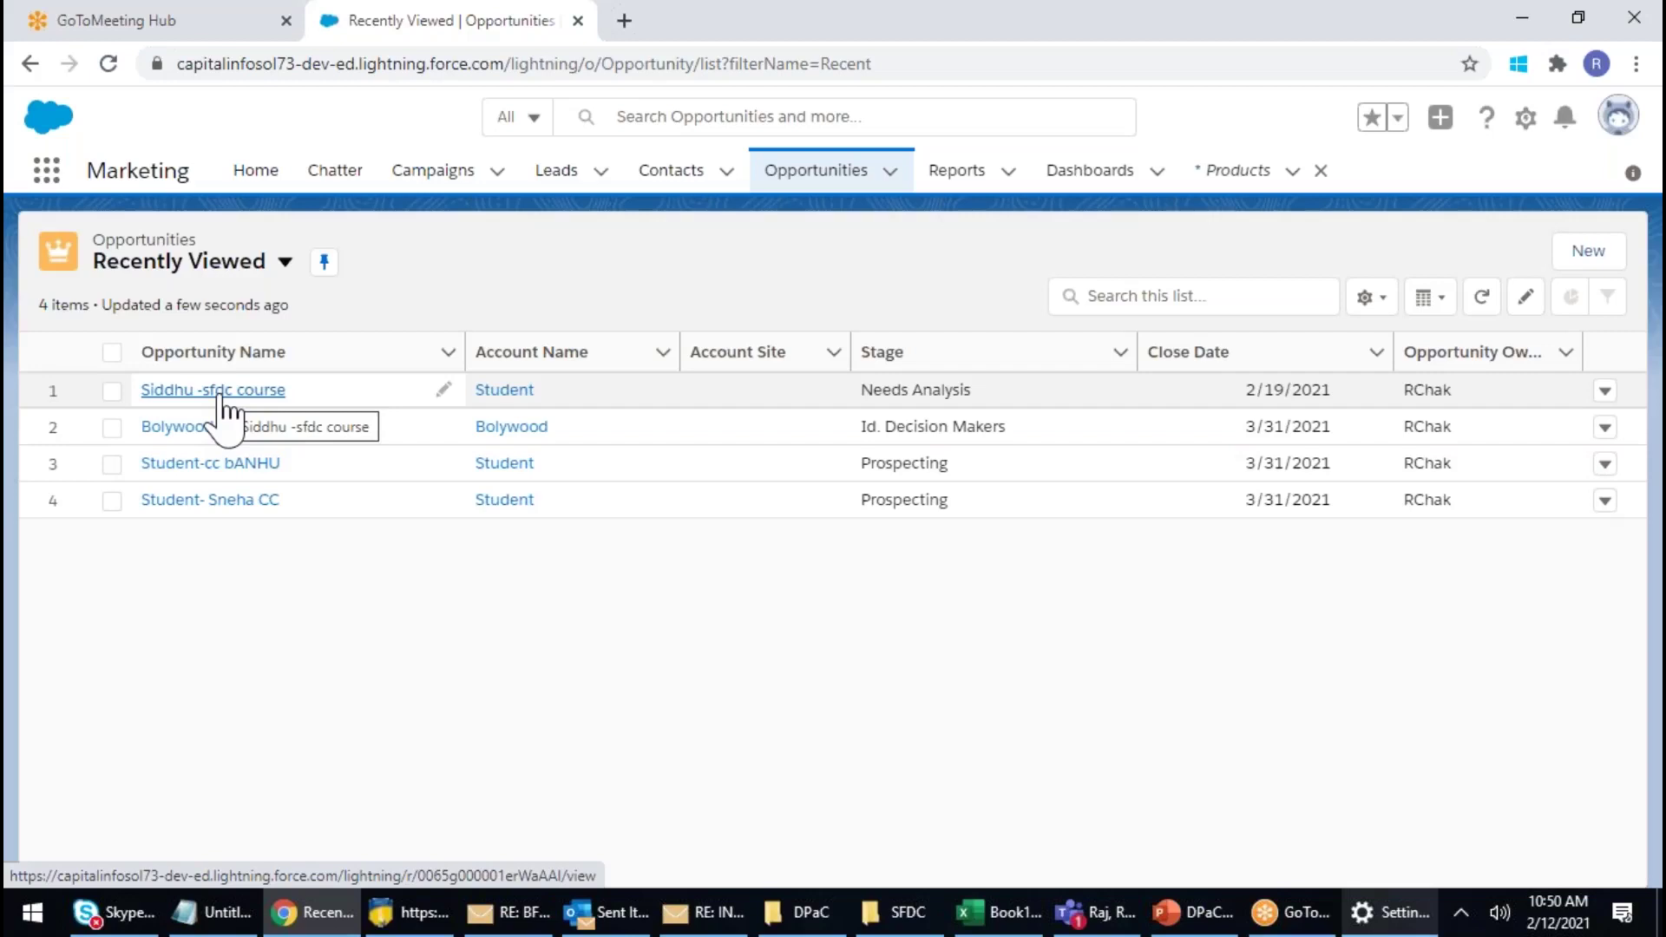
left_click(224, 391)
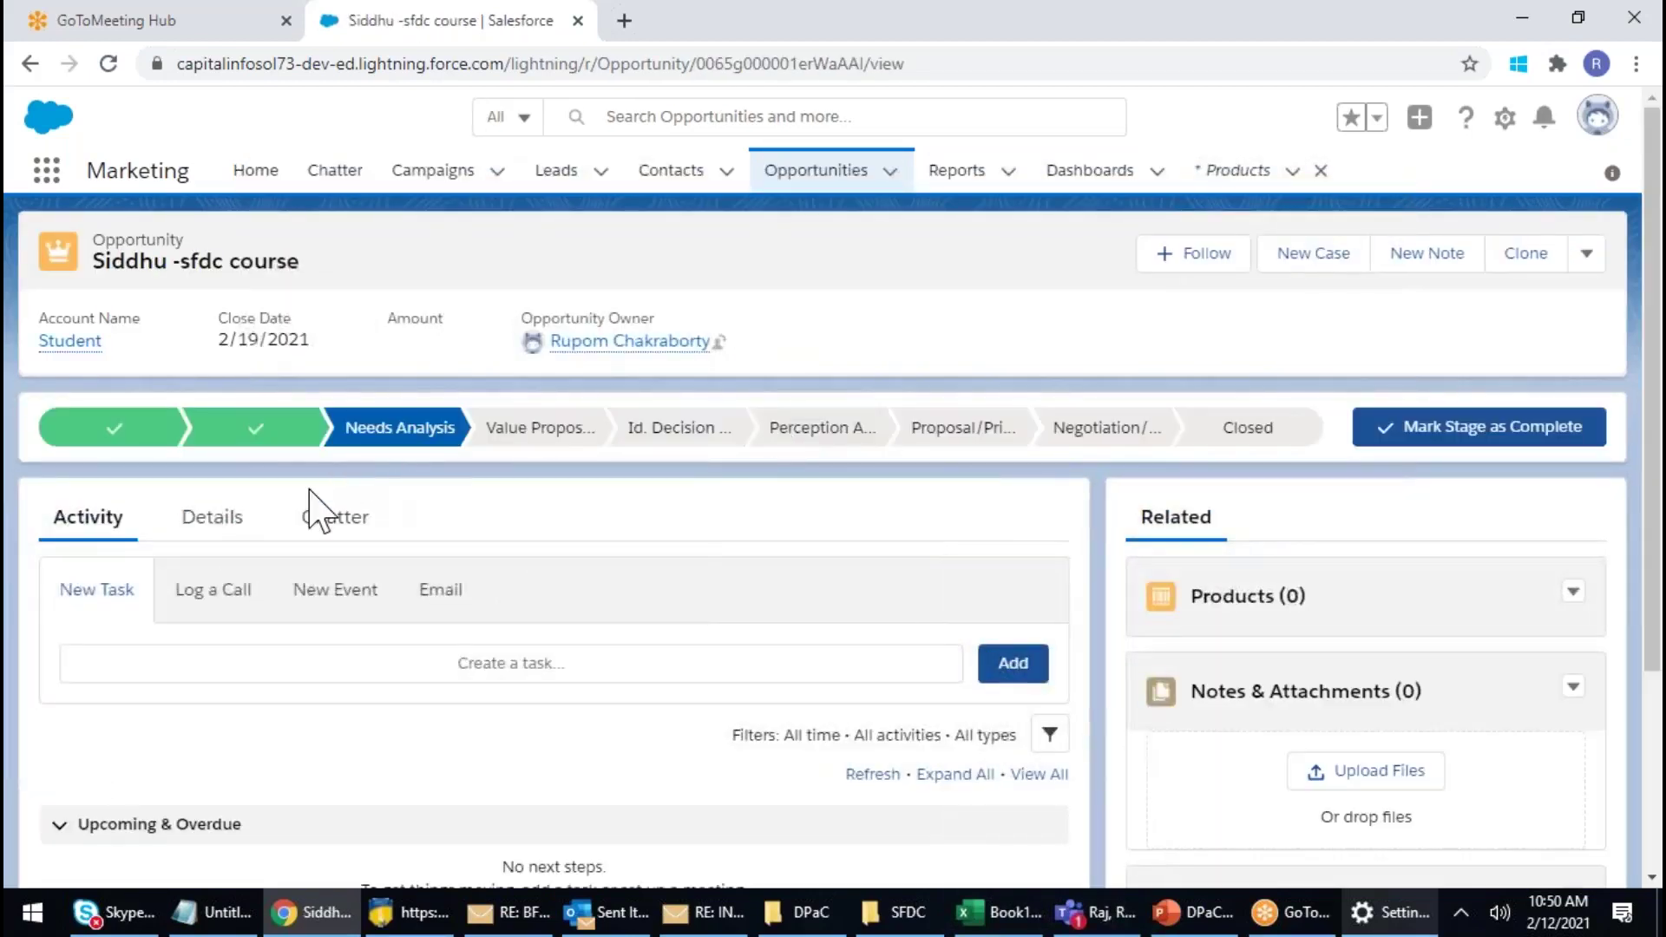
left_click(220, 519)
scroll(717, 603, "down", 3)
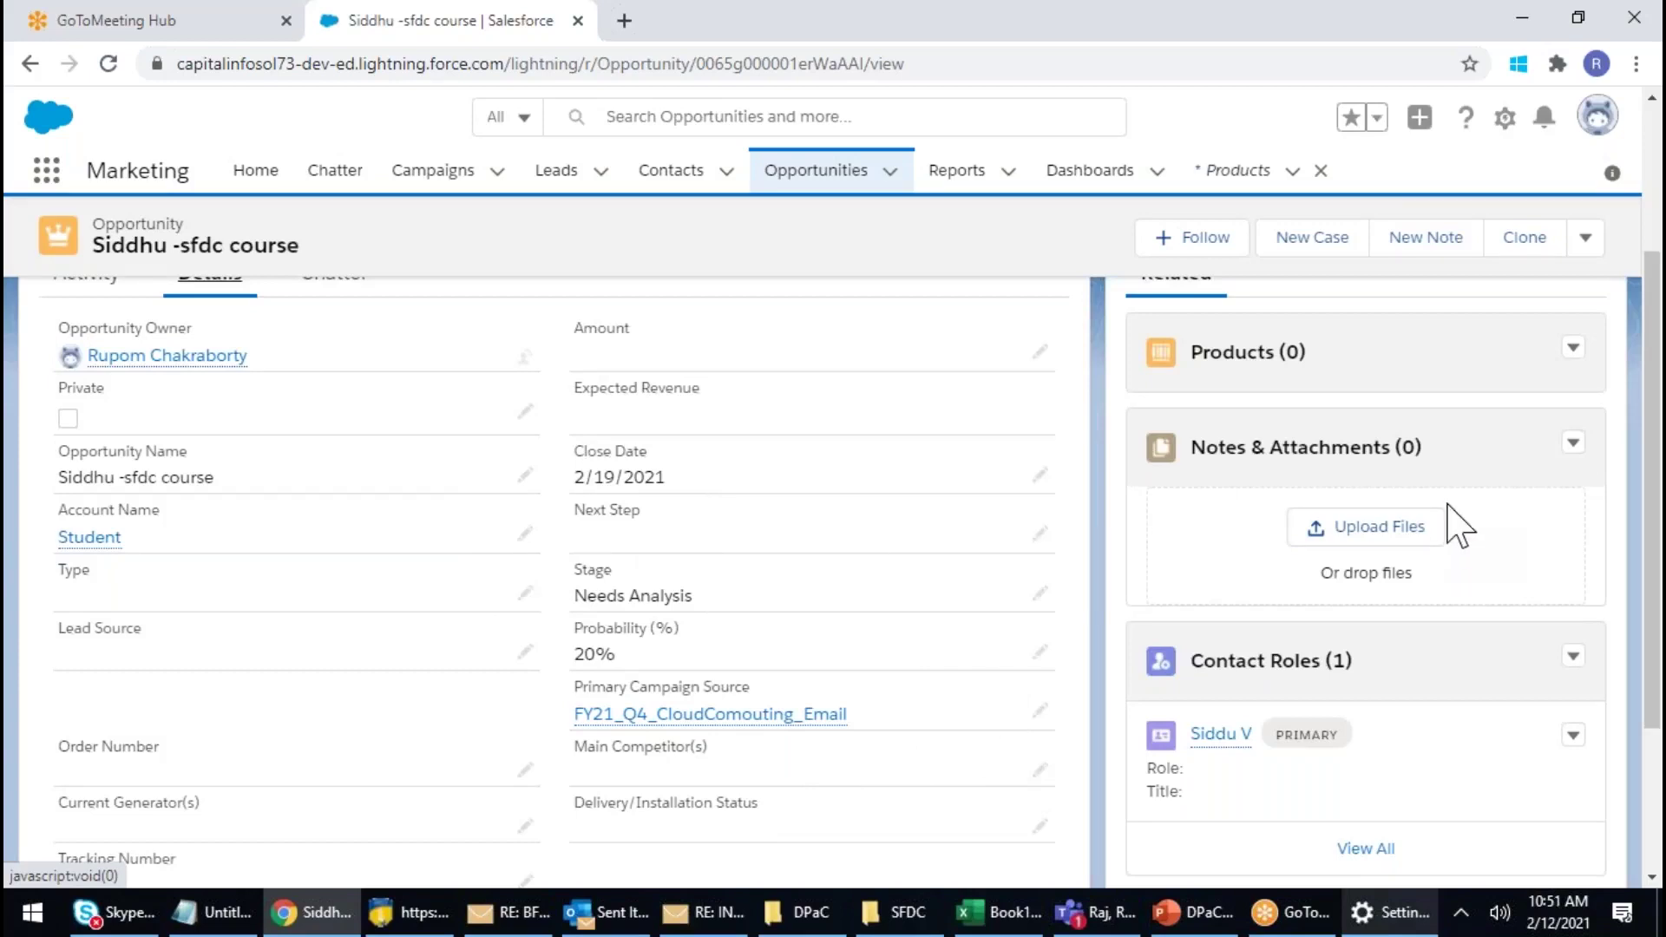
Step: Set the opportunity's price book to Delight
left_click(1572, 350)
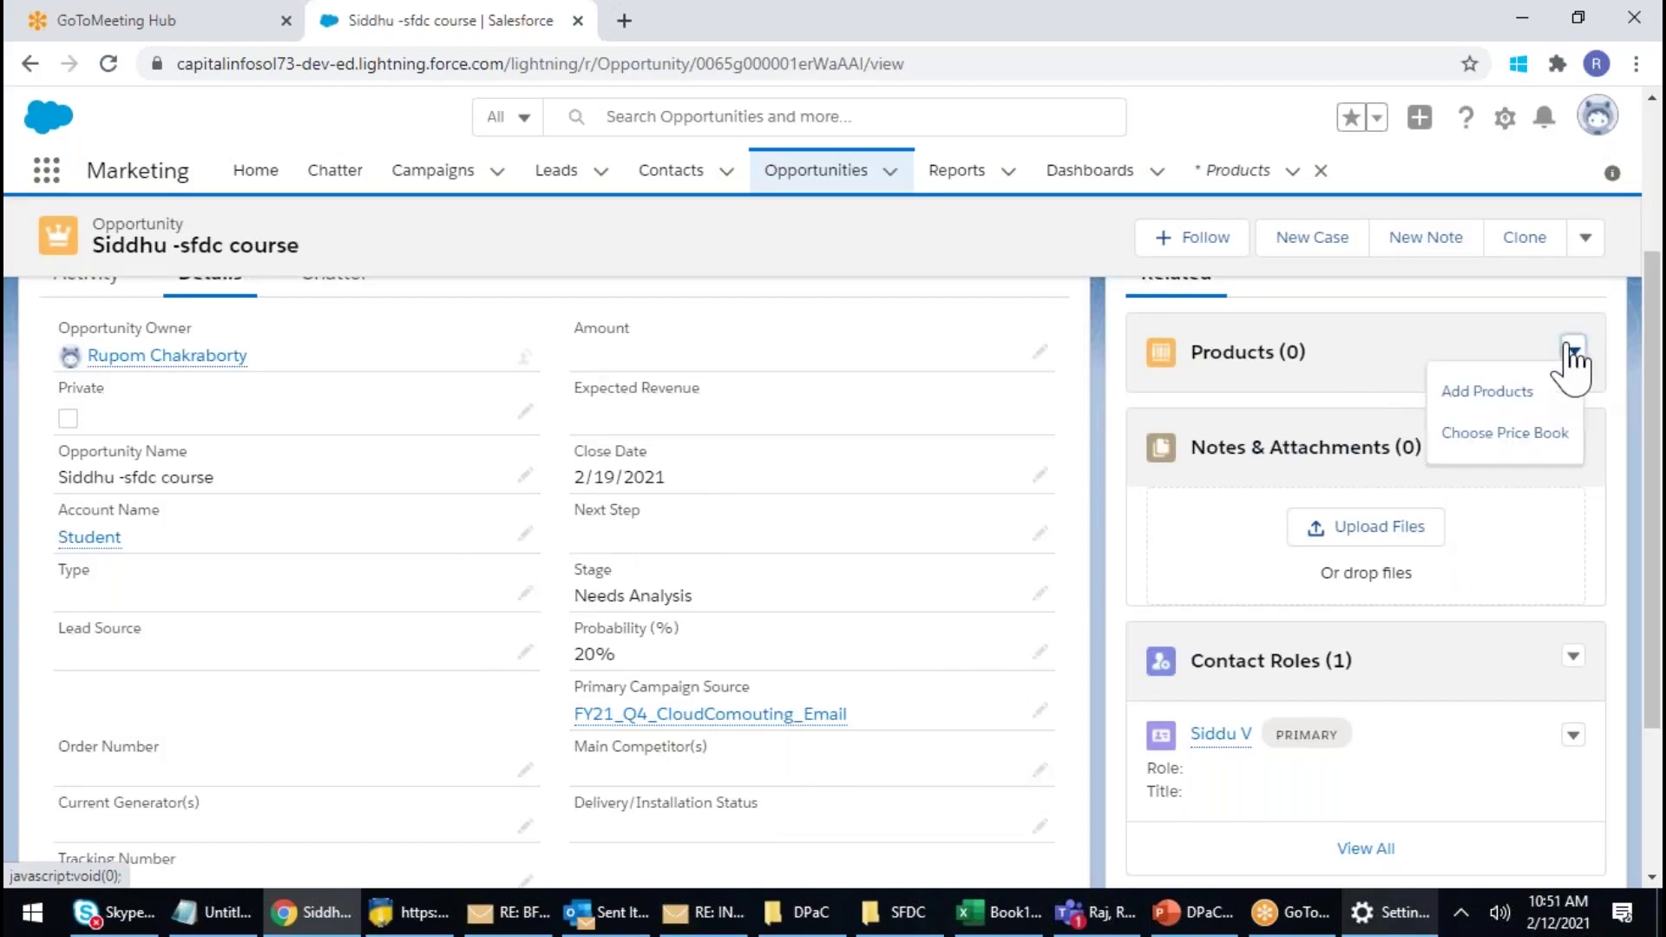
left_click(1486, 389)
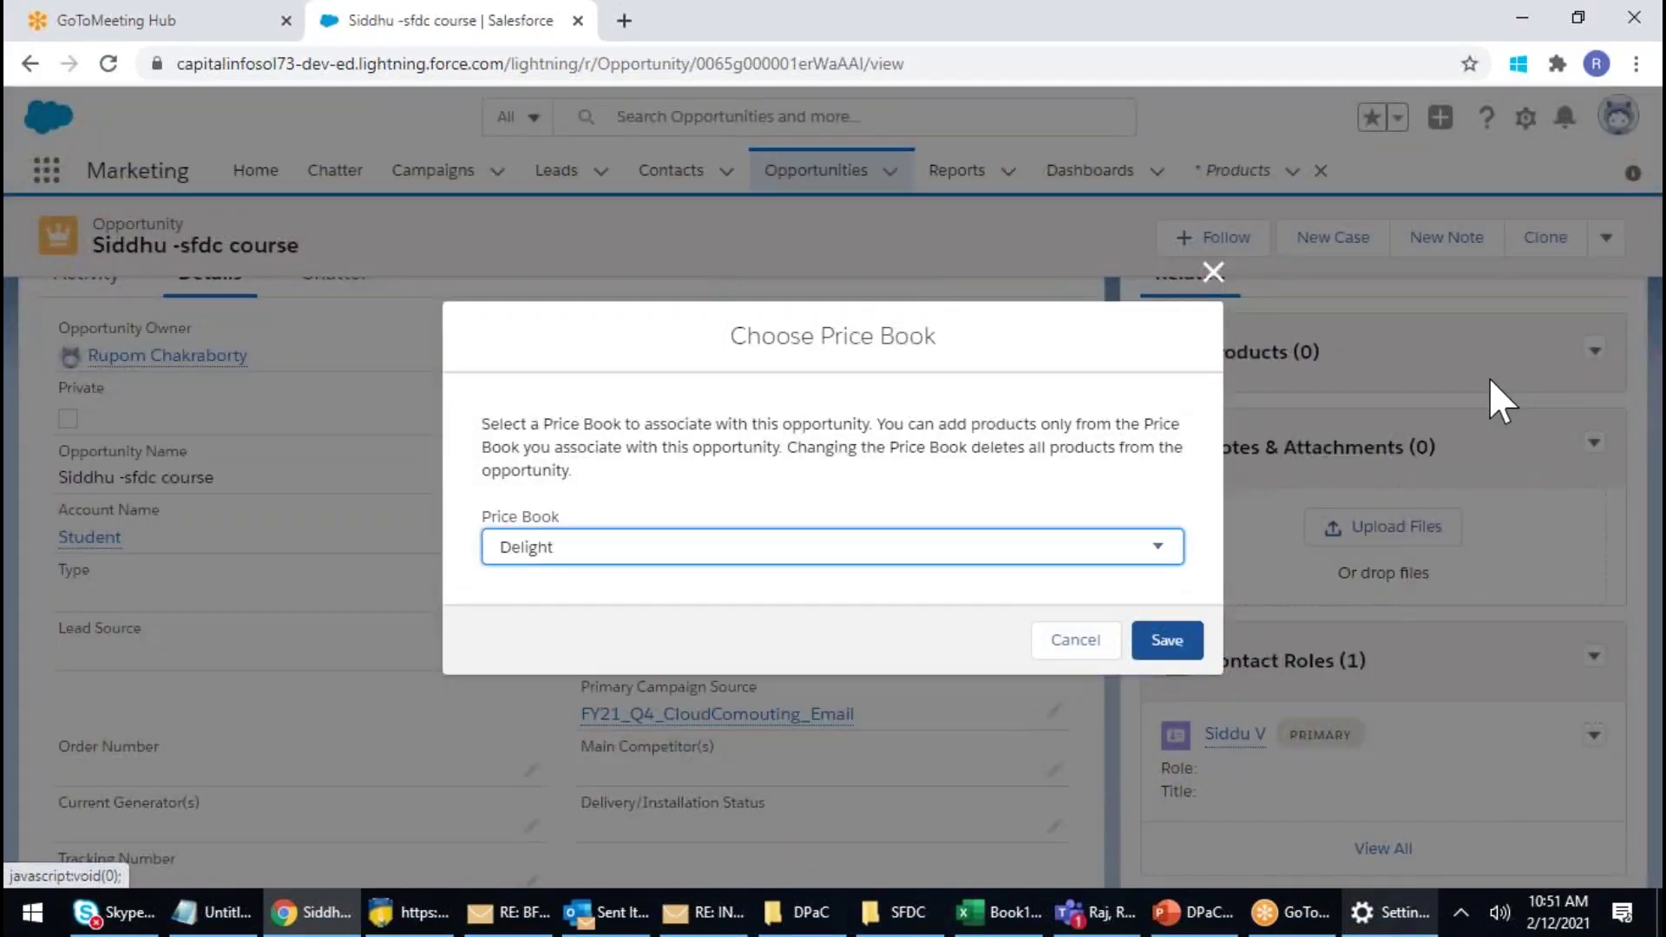
left_click(859, 555)
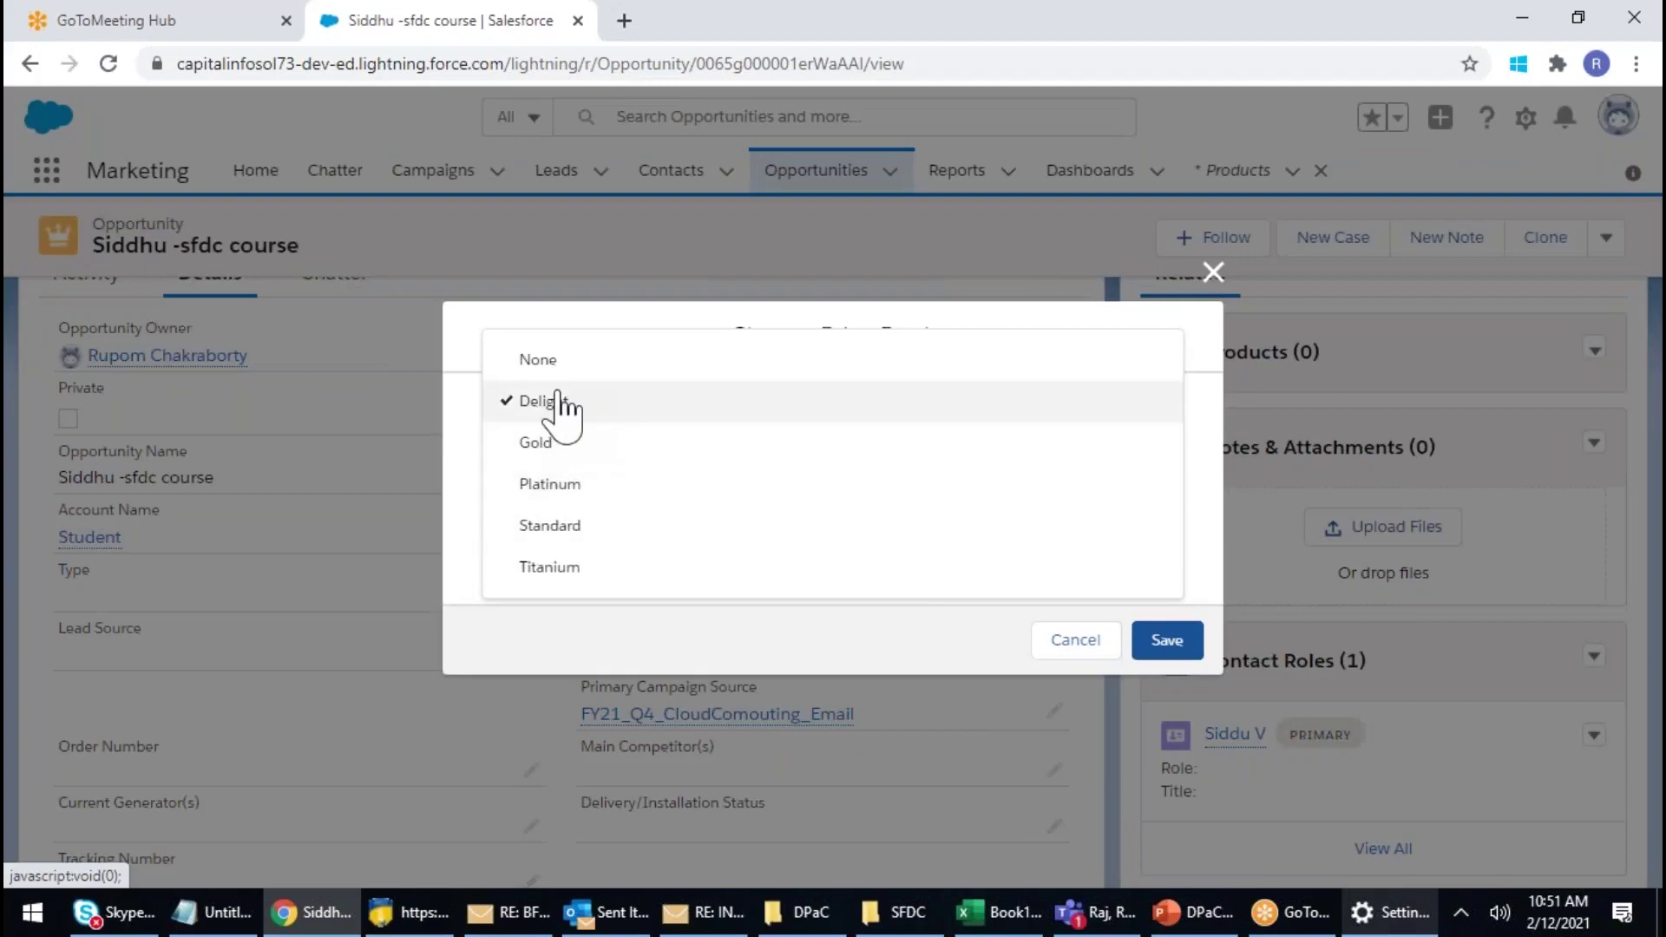
left_click(1173, 647)
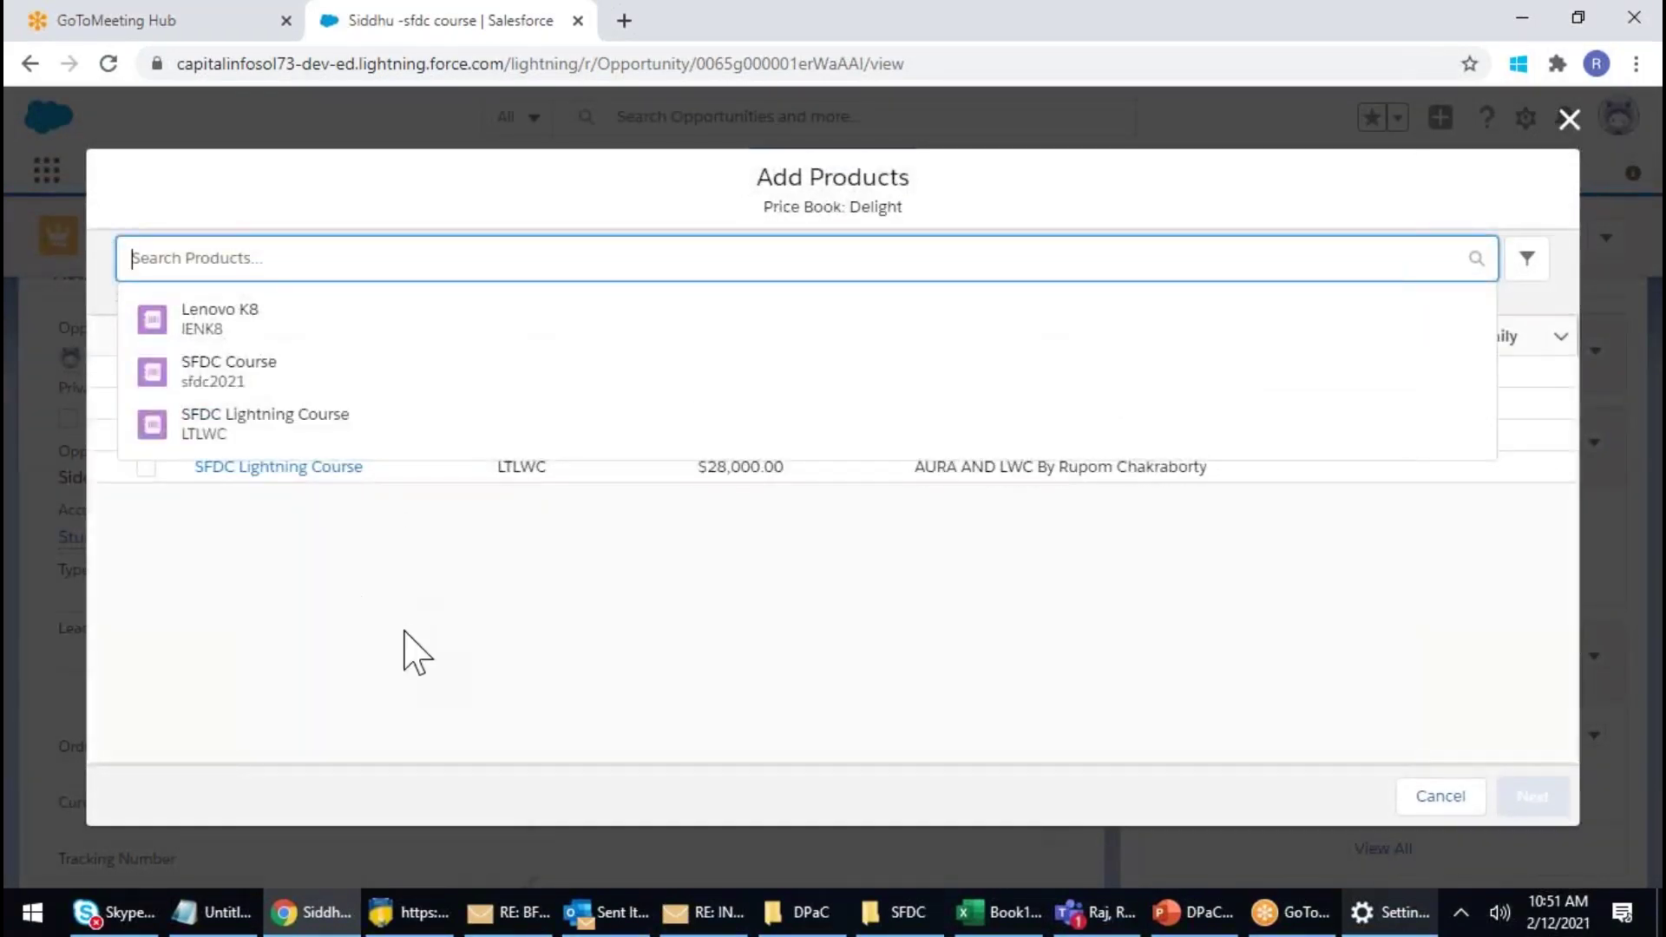
Step: Select Lenovo K8, SFDC Course and SFDC Lightning Course to add to the opportunity
left_click(409, 651)
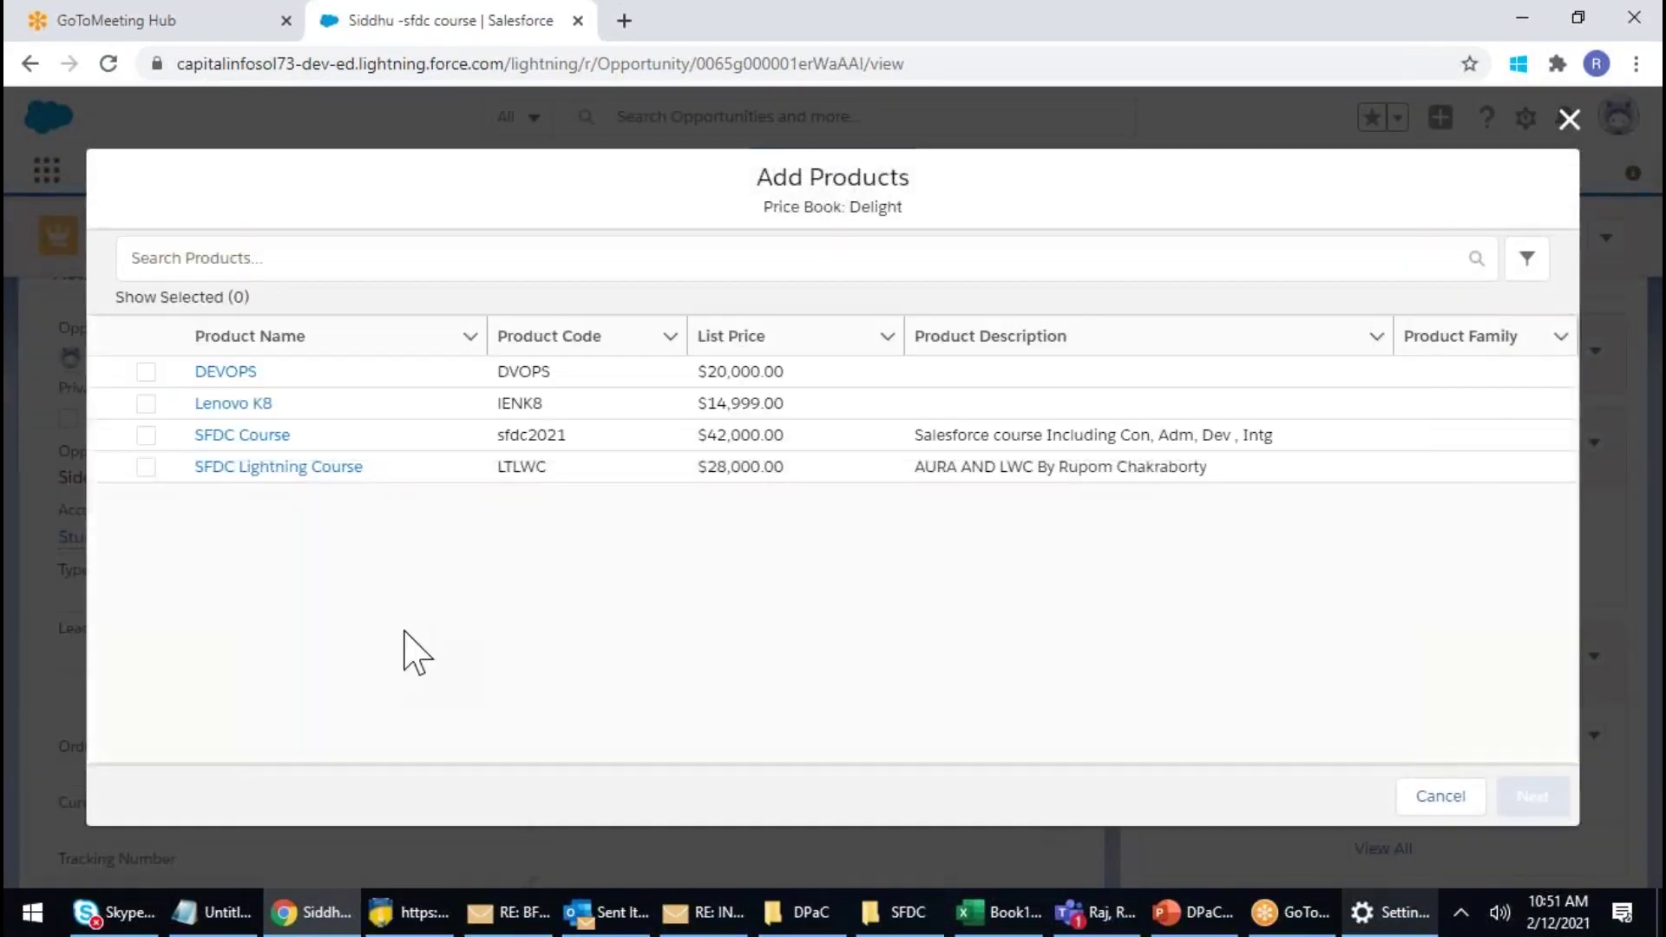
left_click(146, 403)
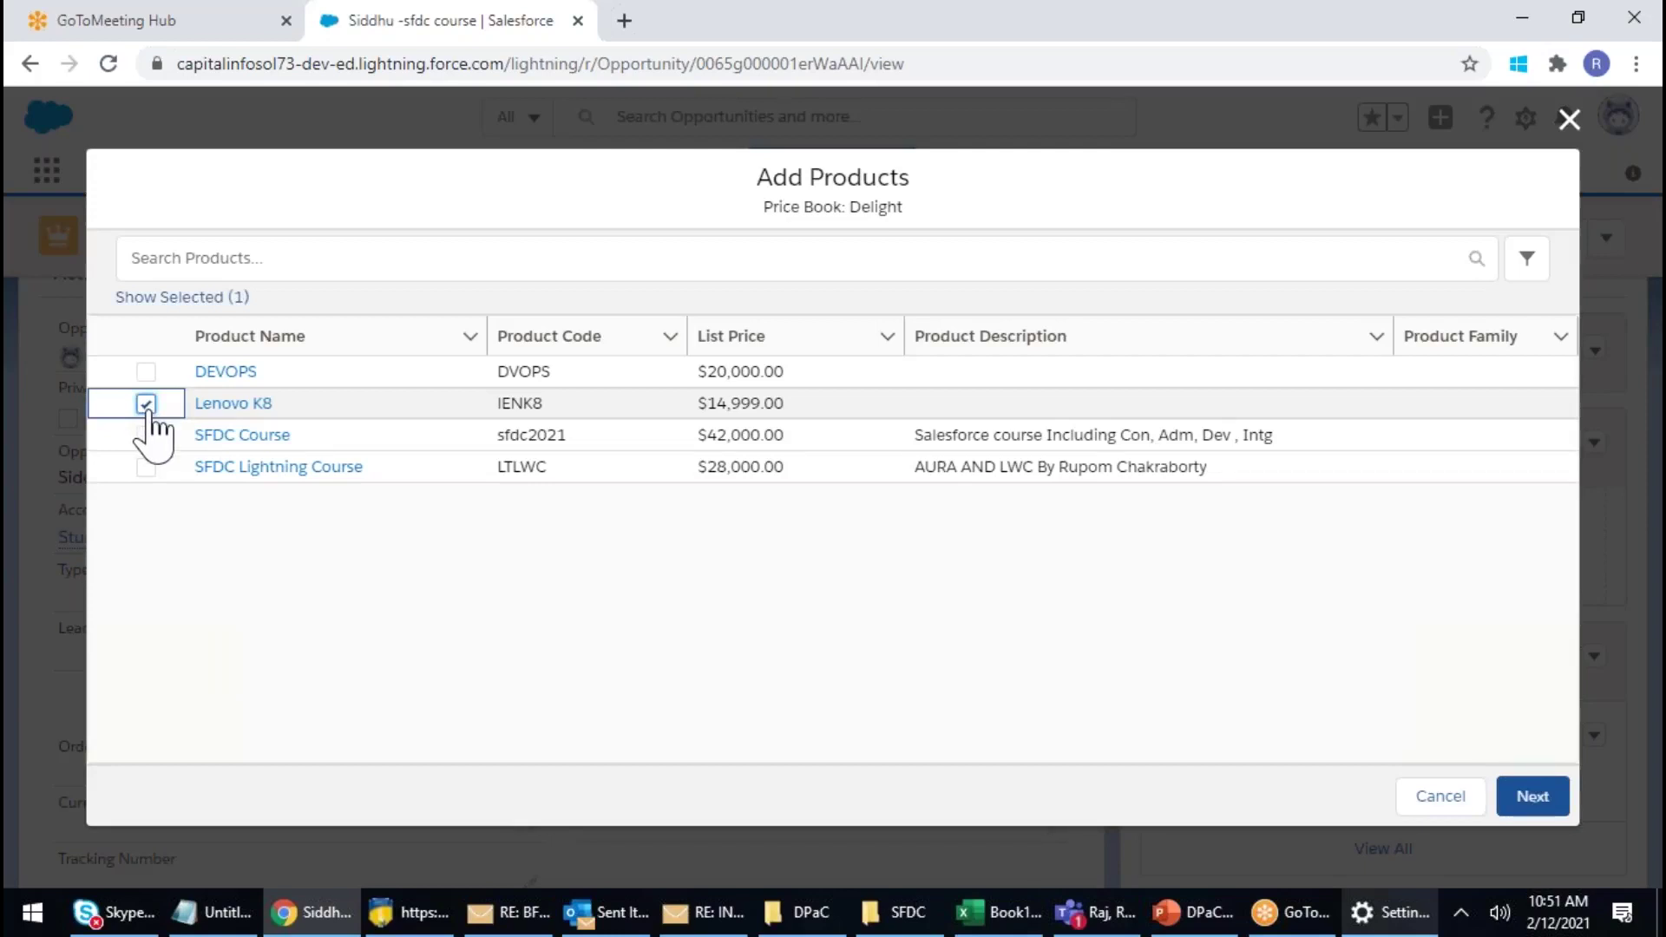
left_click(146, 436)
left_click(146, 466)
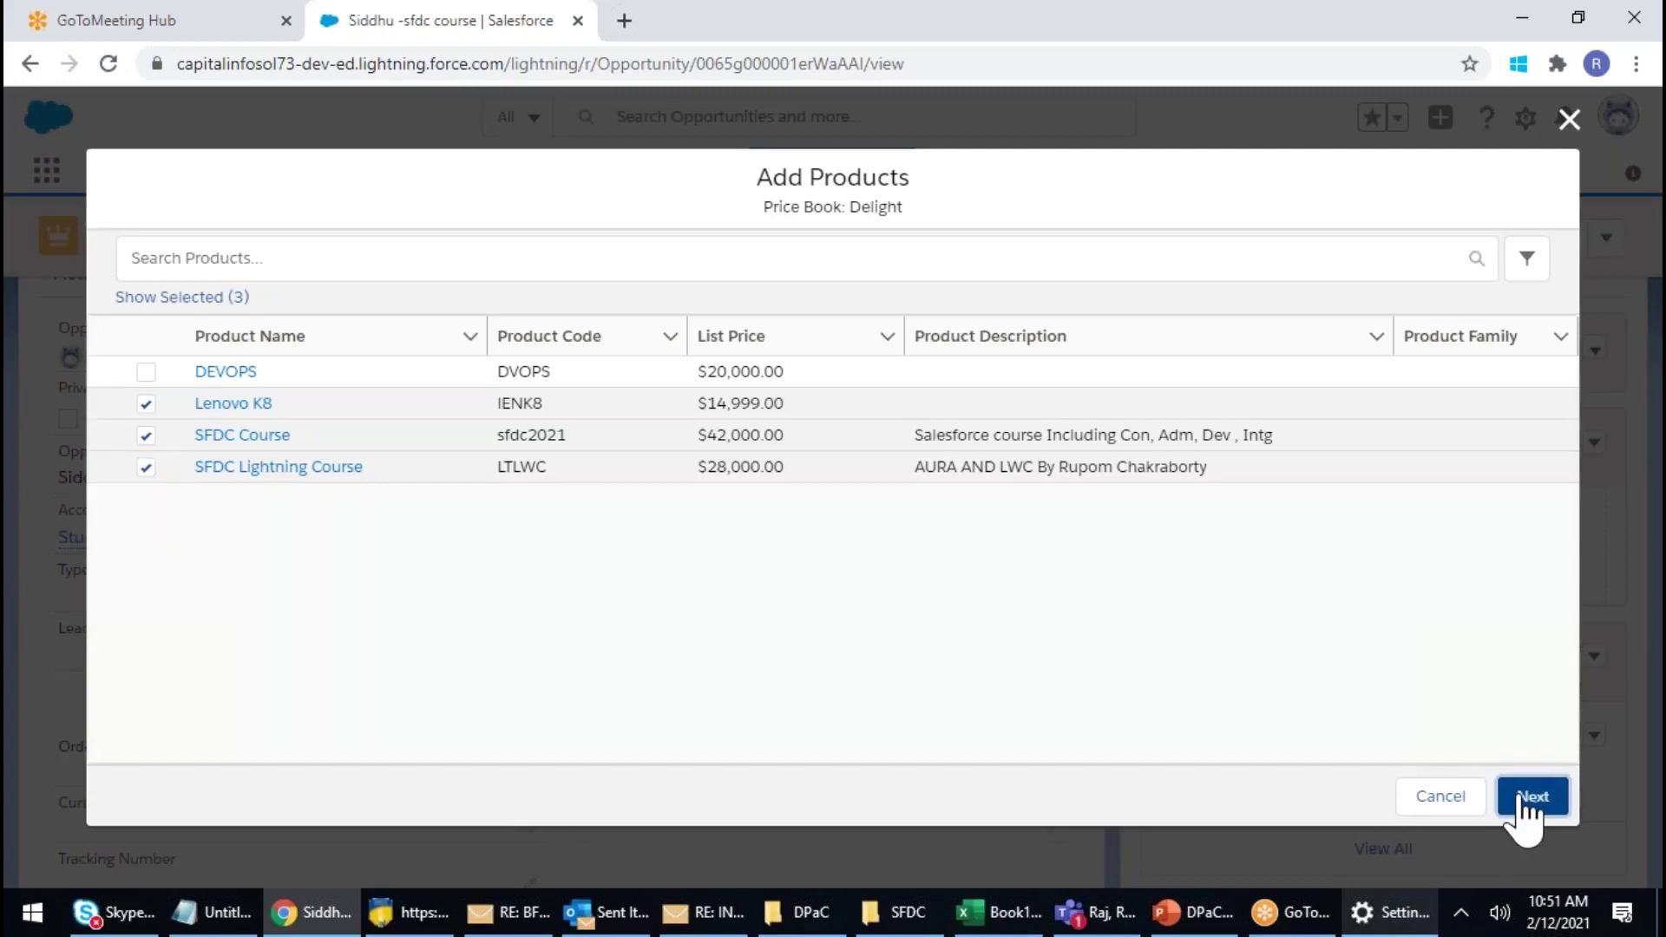
left_click(1529, 800)
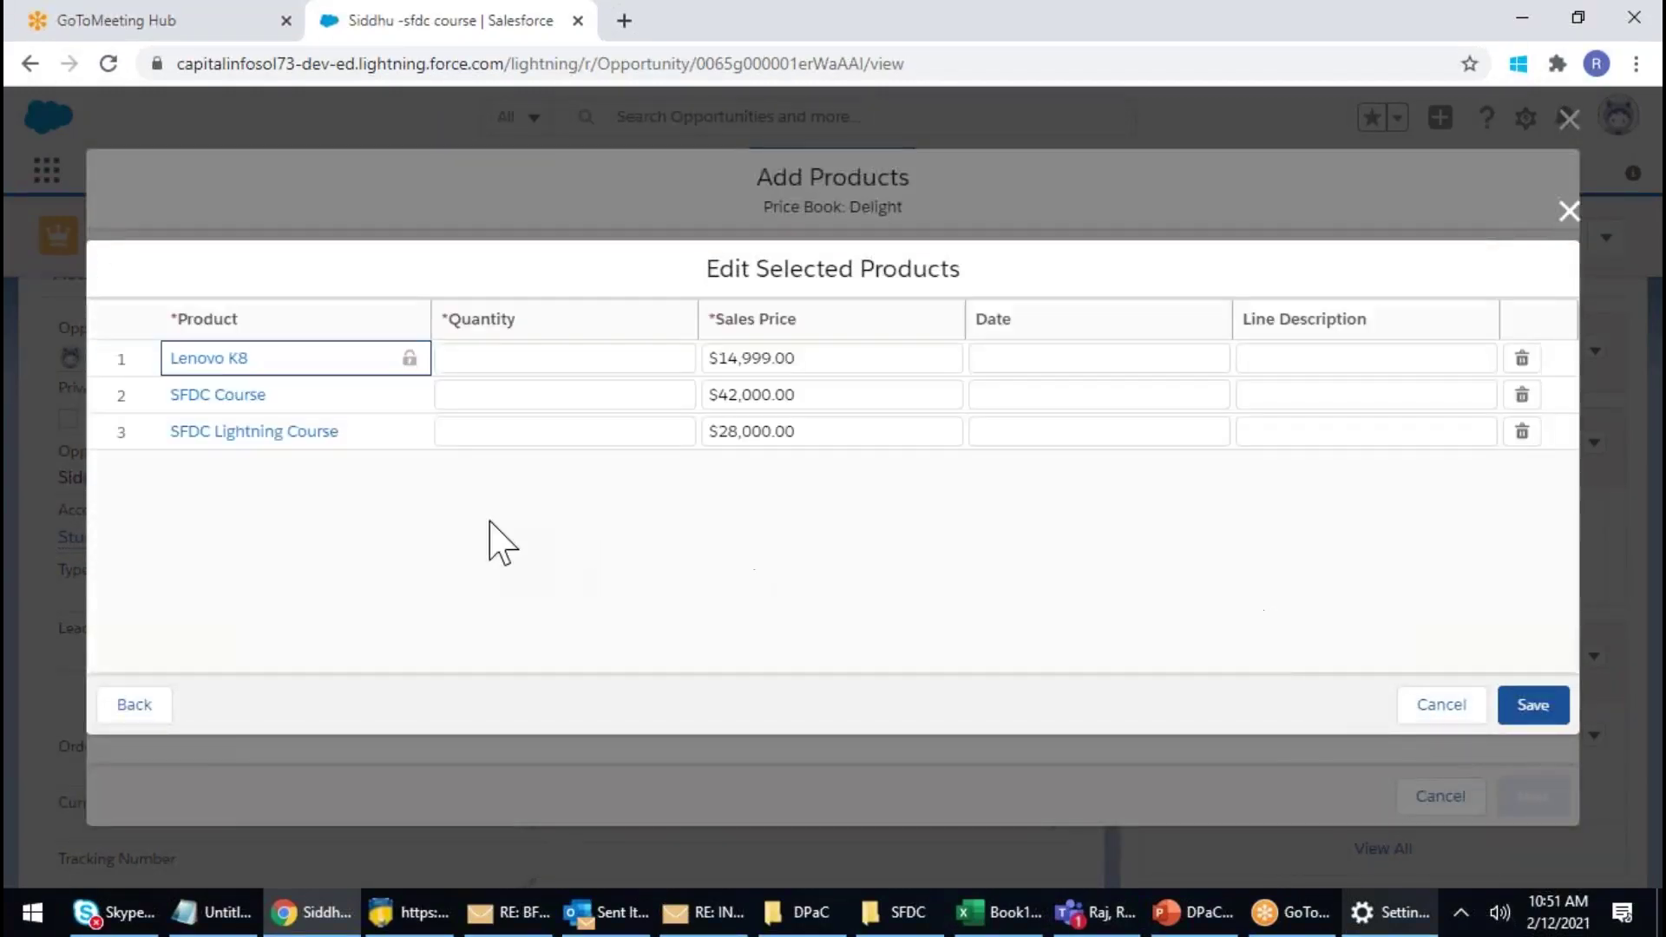
Step: Enter quantity 2 for each of the three products
left_click(494, 359)
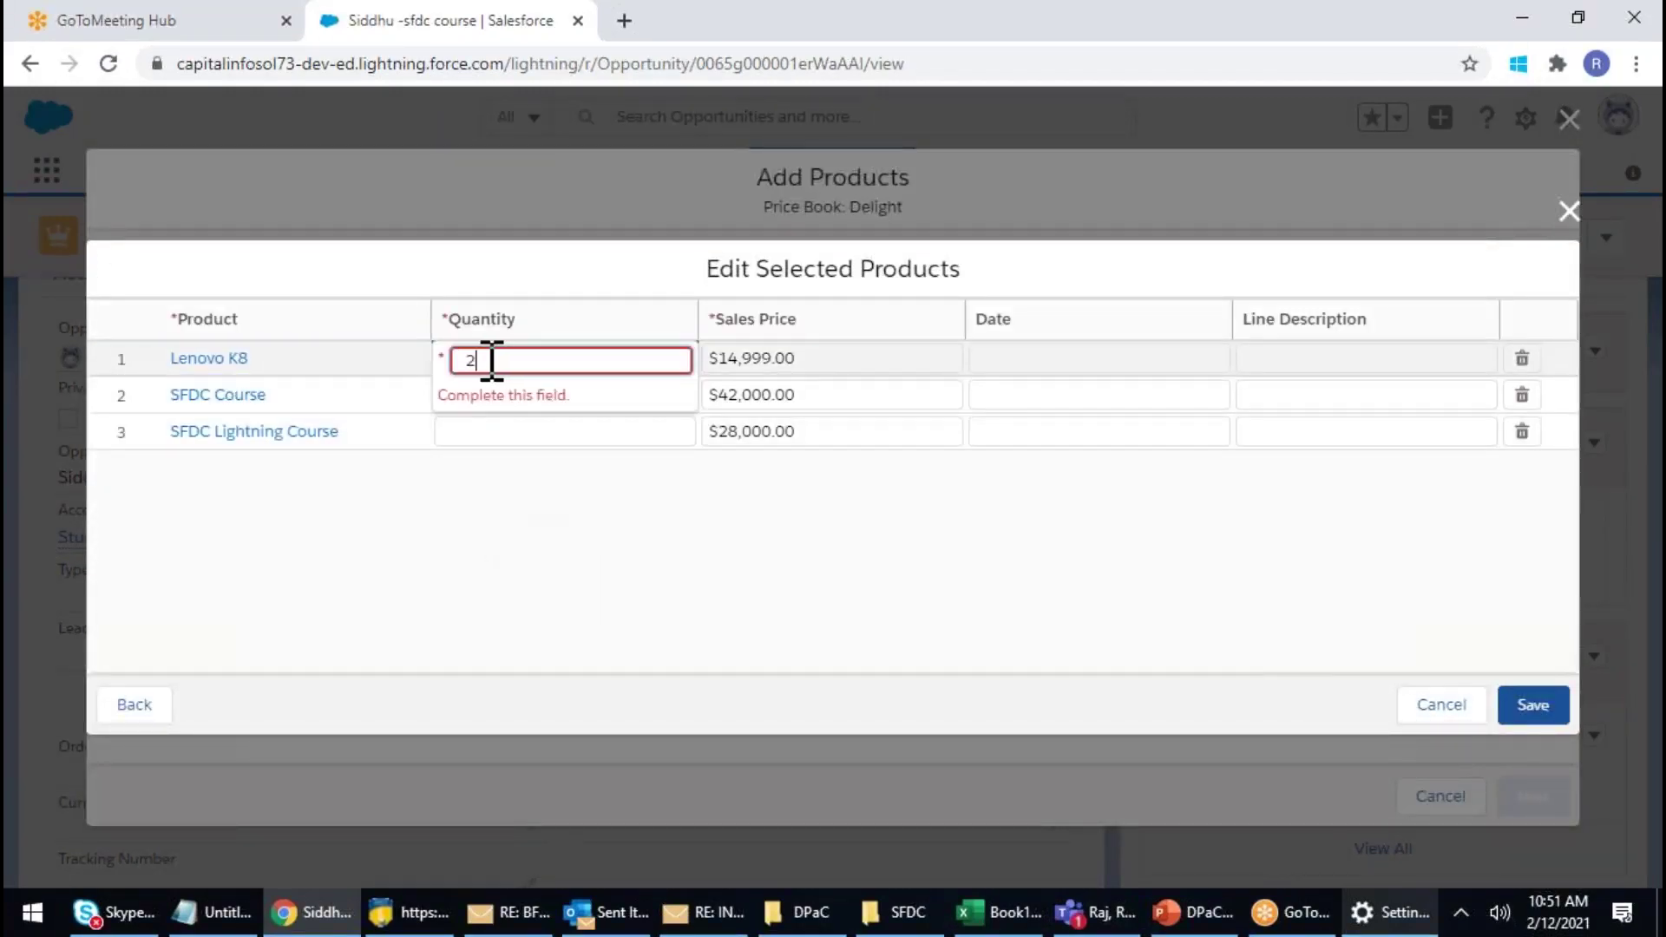
type("2")
left_click(472, 395)
type("2")
left_click(460, 435)
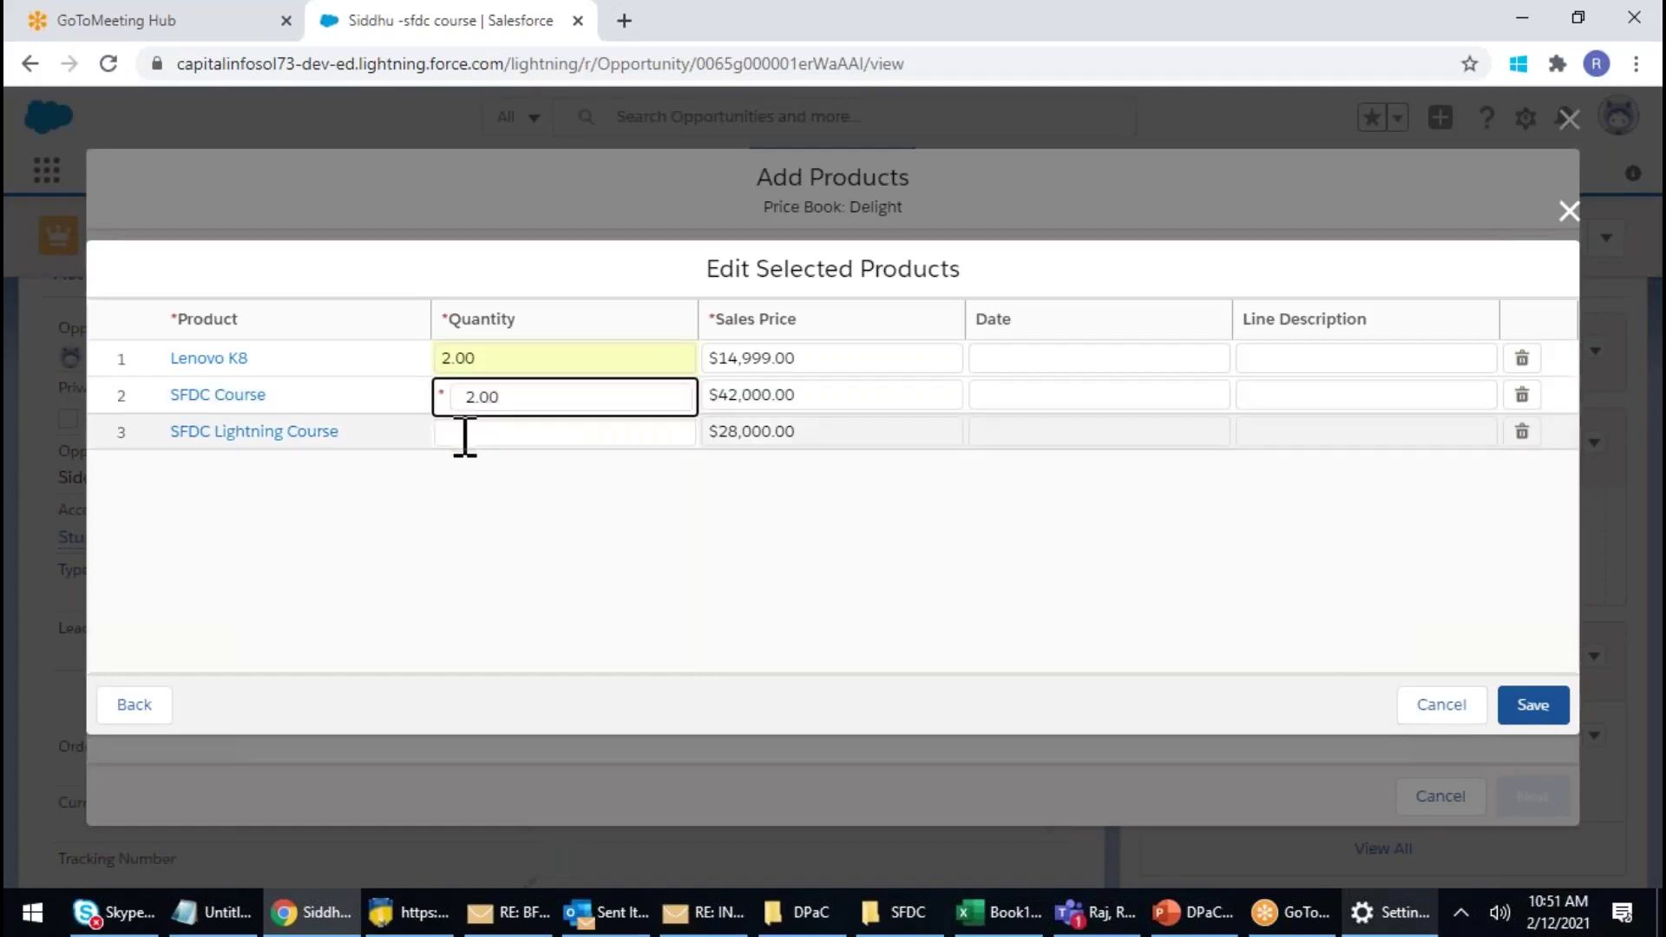
left_click(478, 434)
type("2")
left_click(657, 549)
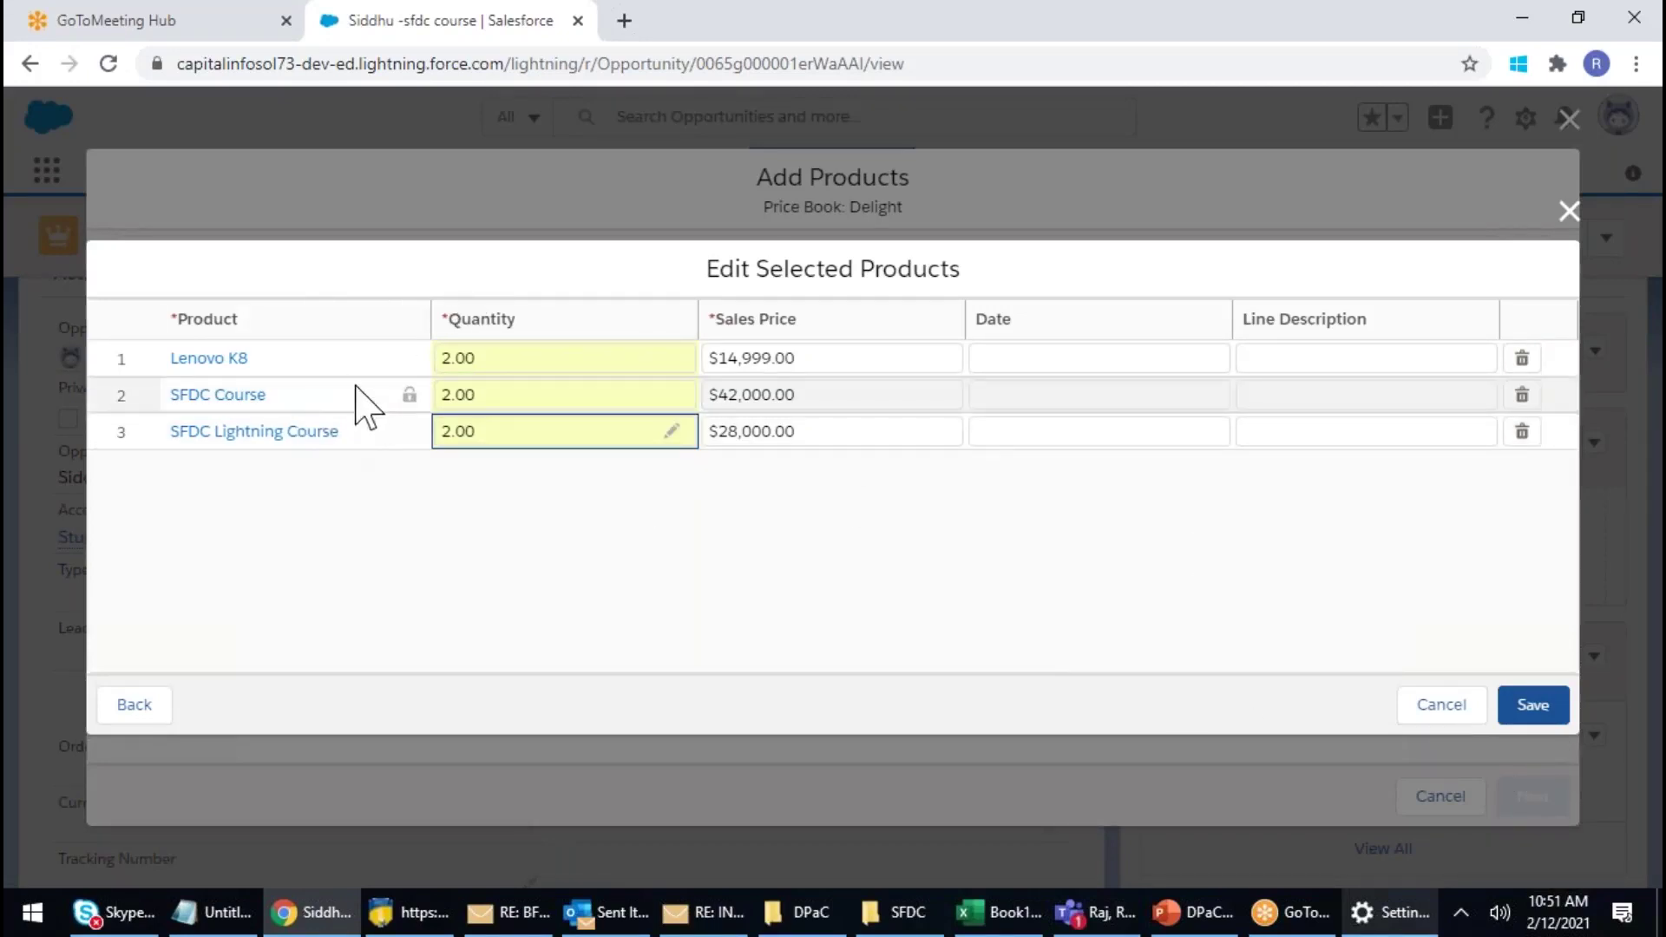
Step: Give Lenovo K8 the line description 'Device to Join Online' and save the three product lines
left_click(1296, 359)
type("Device")
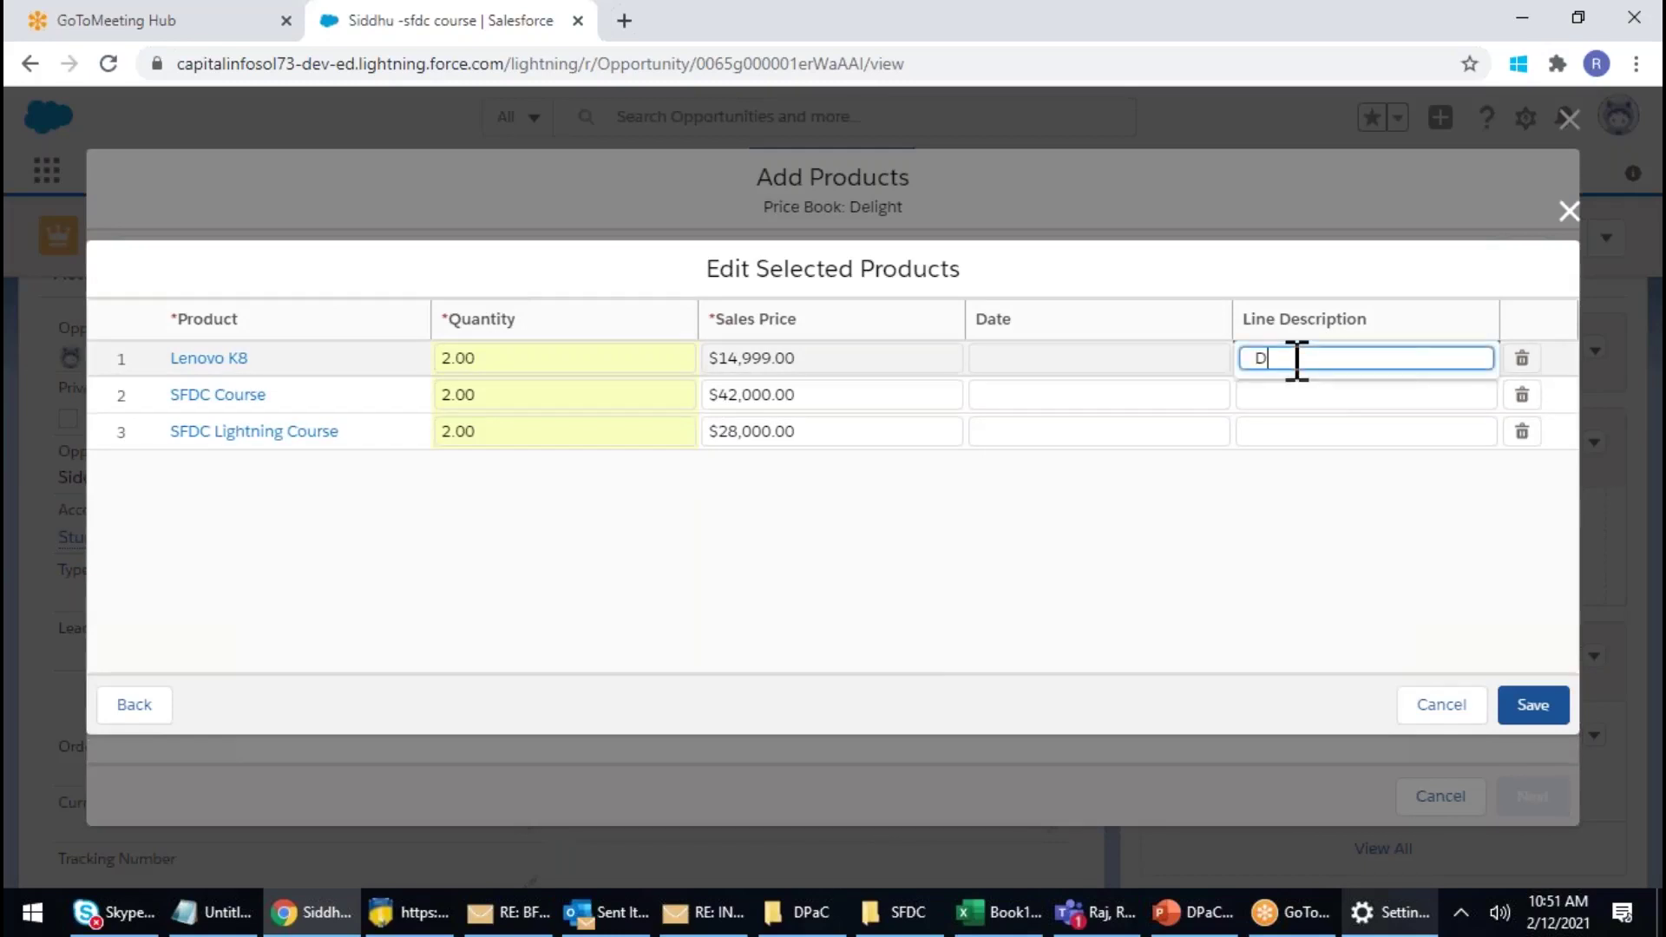
type(" to Join Online")
left_click(1533, 705)
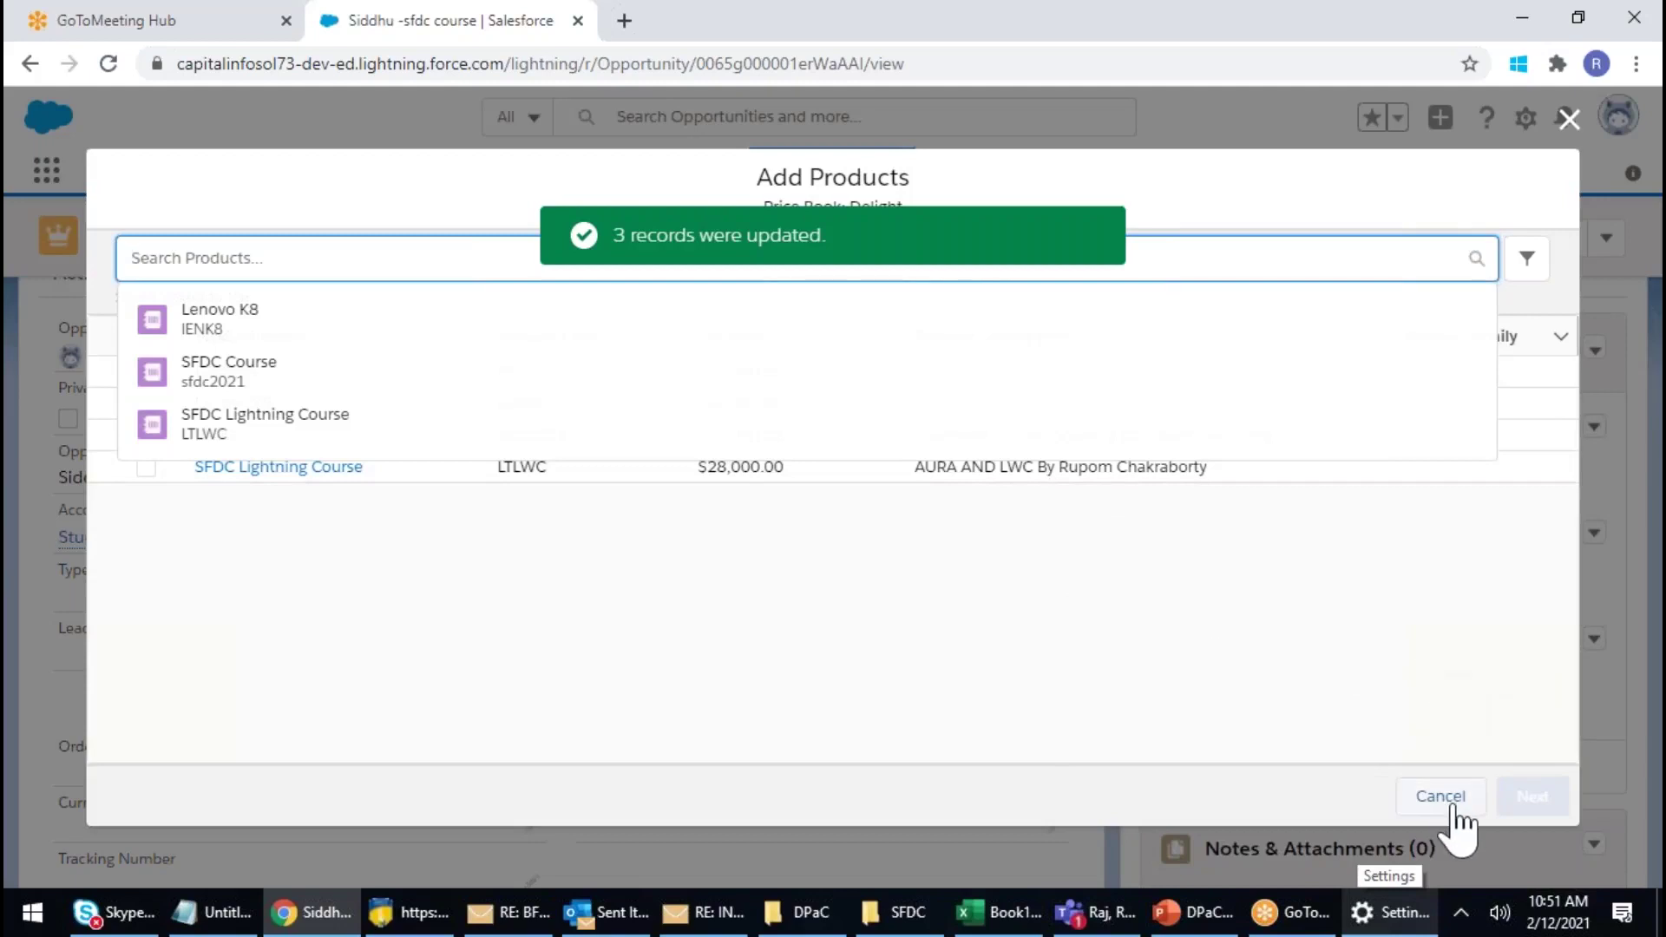
left_click(772, 642)
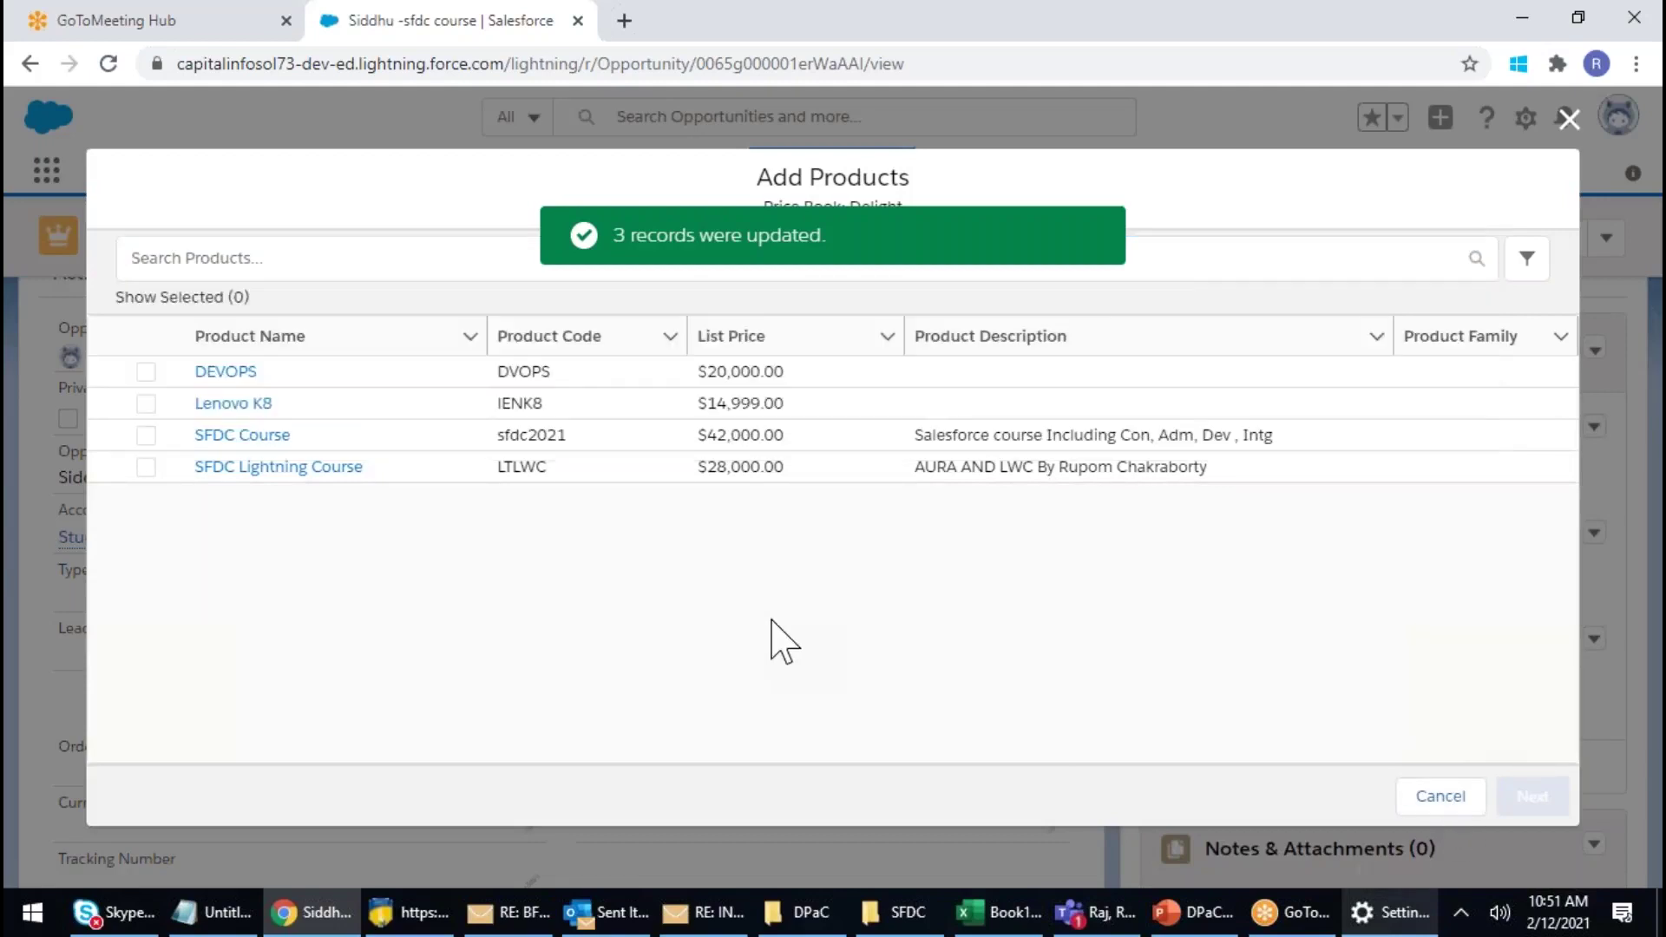
Step: Close the product picker and highlight the opportunity's new $169,998.00 amount
left_click(1440, 797)
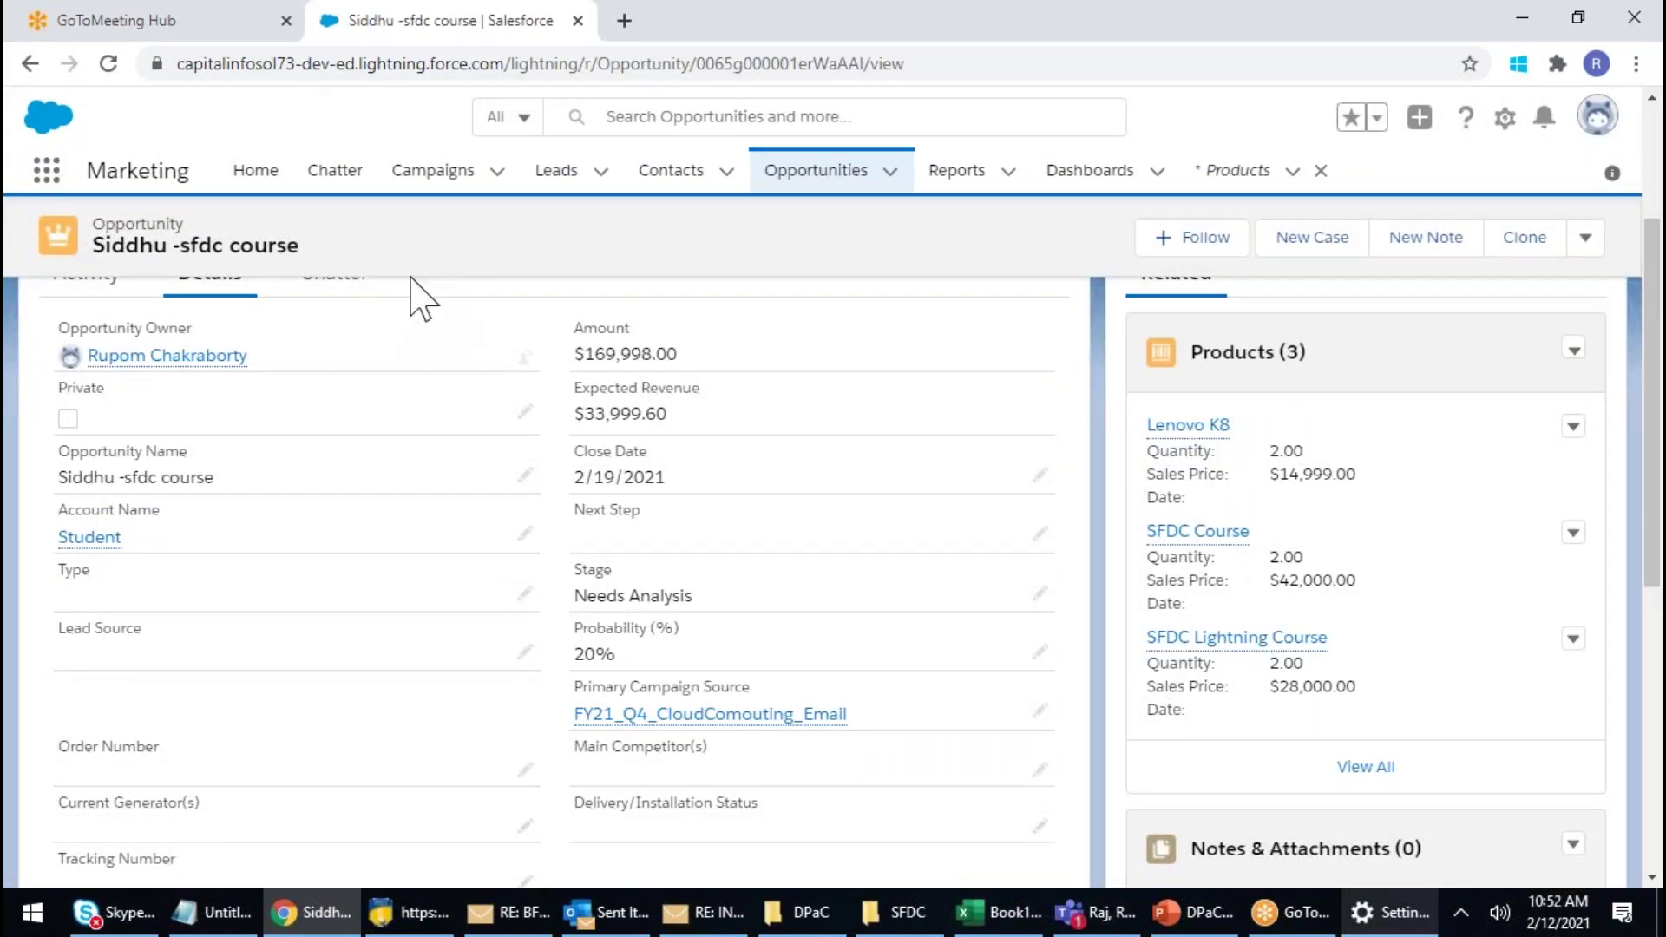
left_click_drag(737, 365, 512, 355)
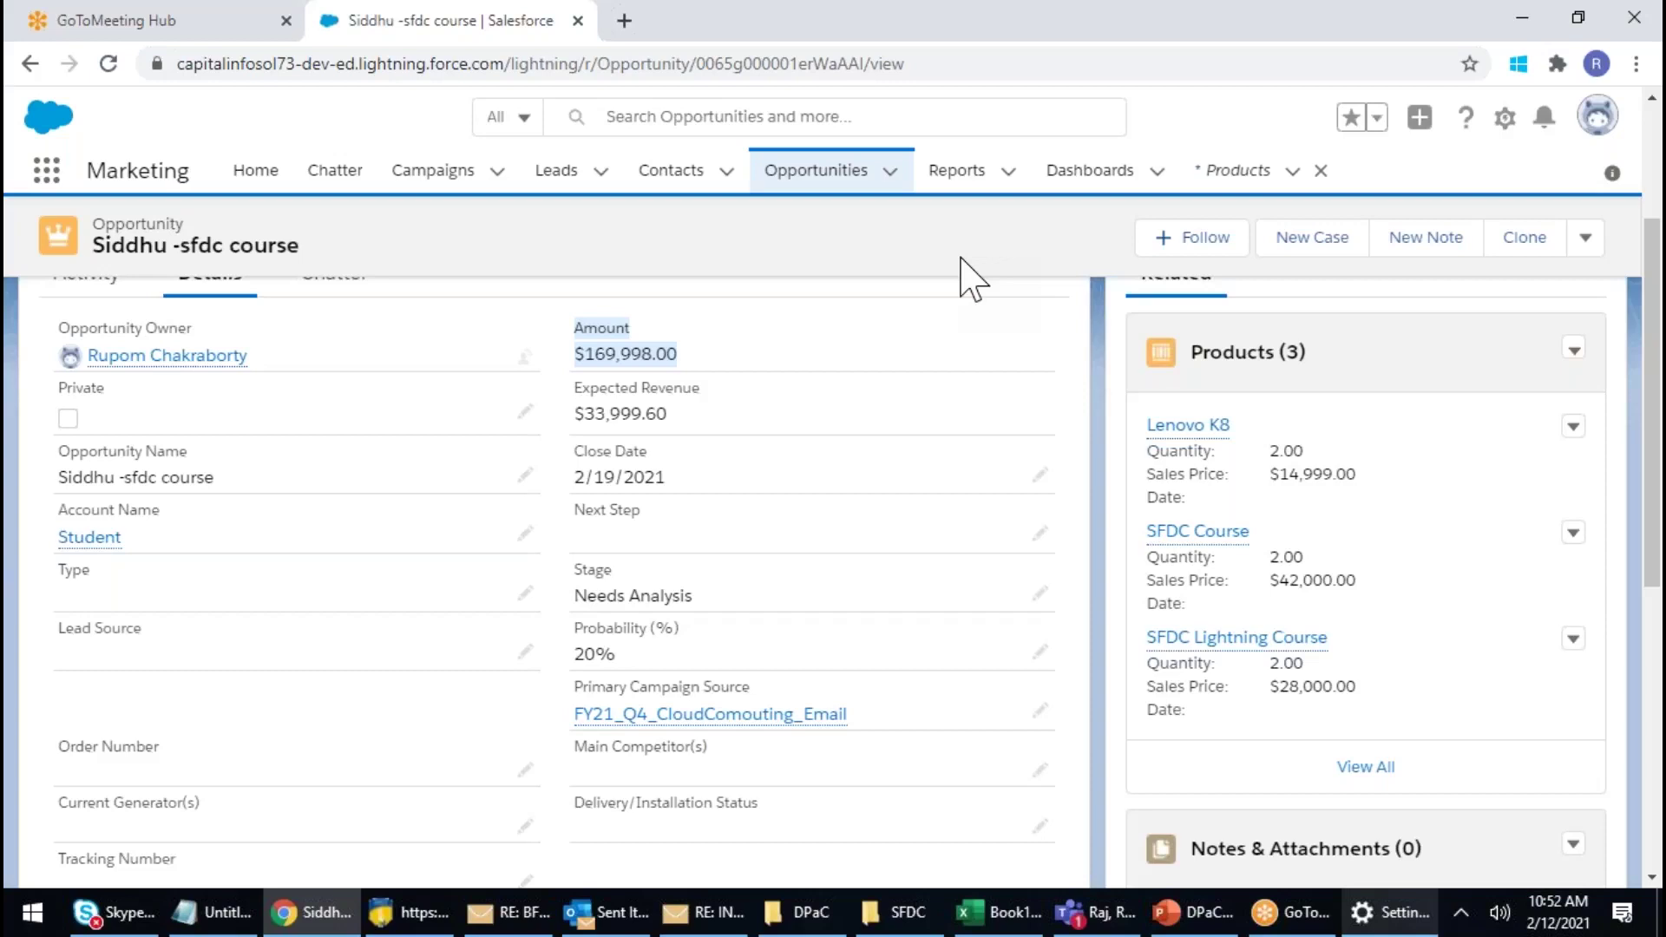
left_click(1196, 912)
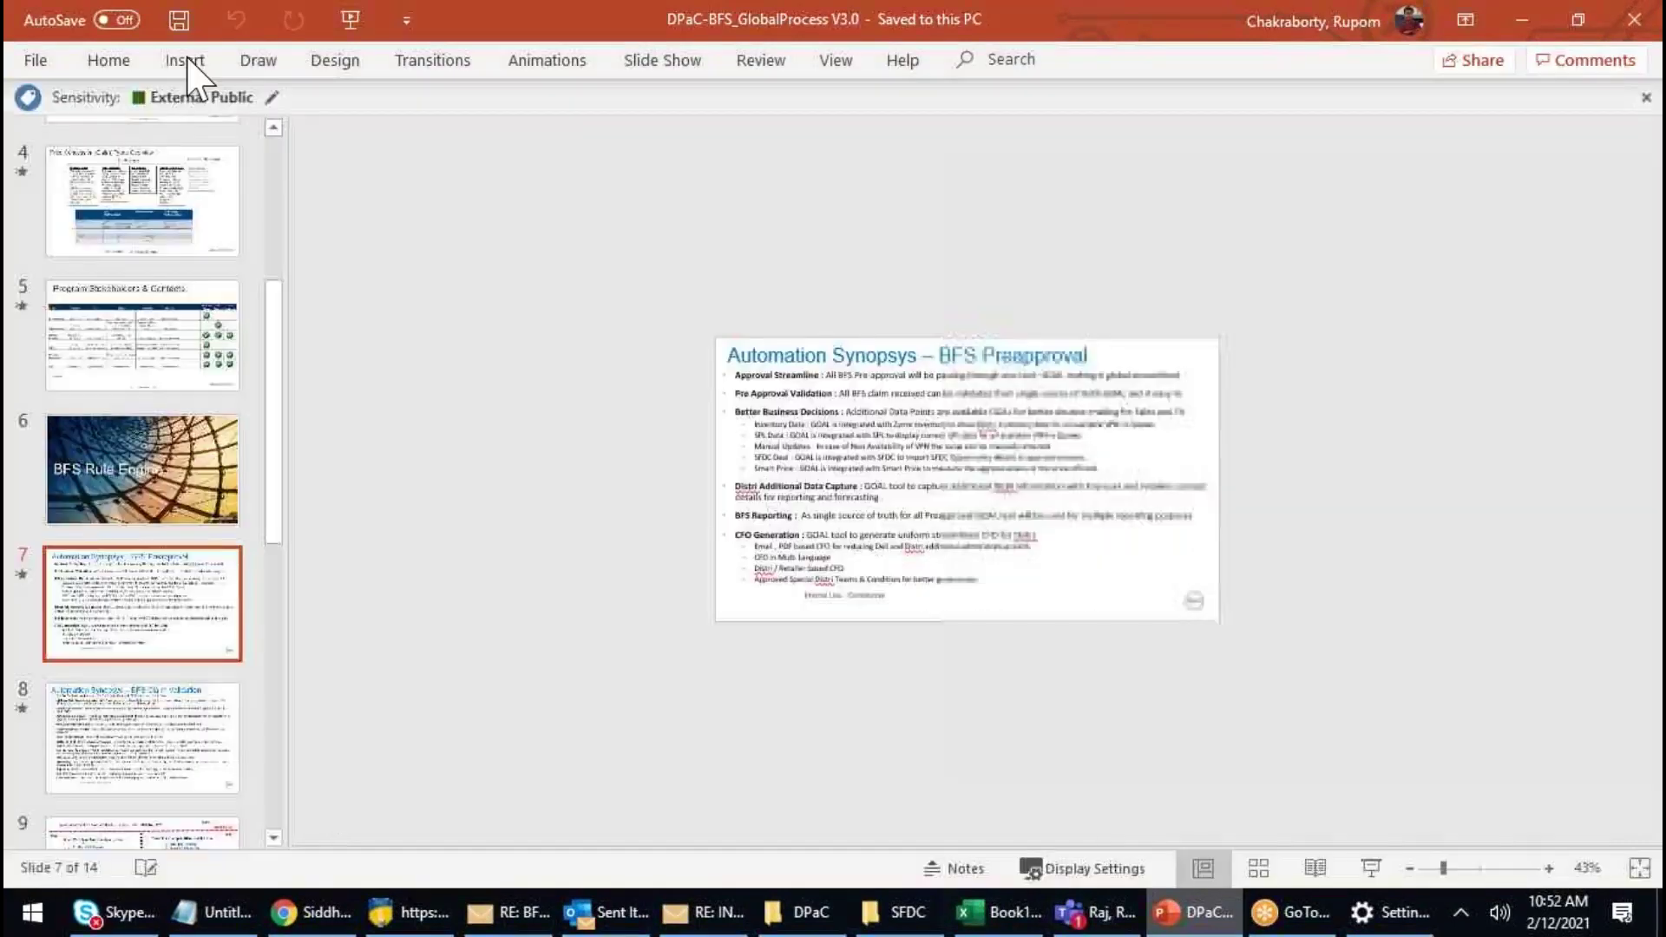
Step: Open the SFDC Flow presentation from the Recent list
left_click(45, 59)
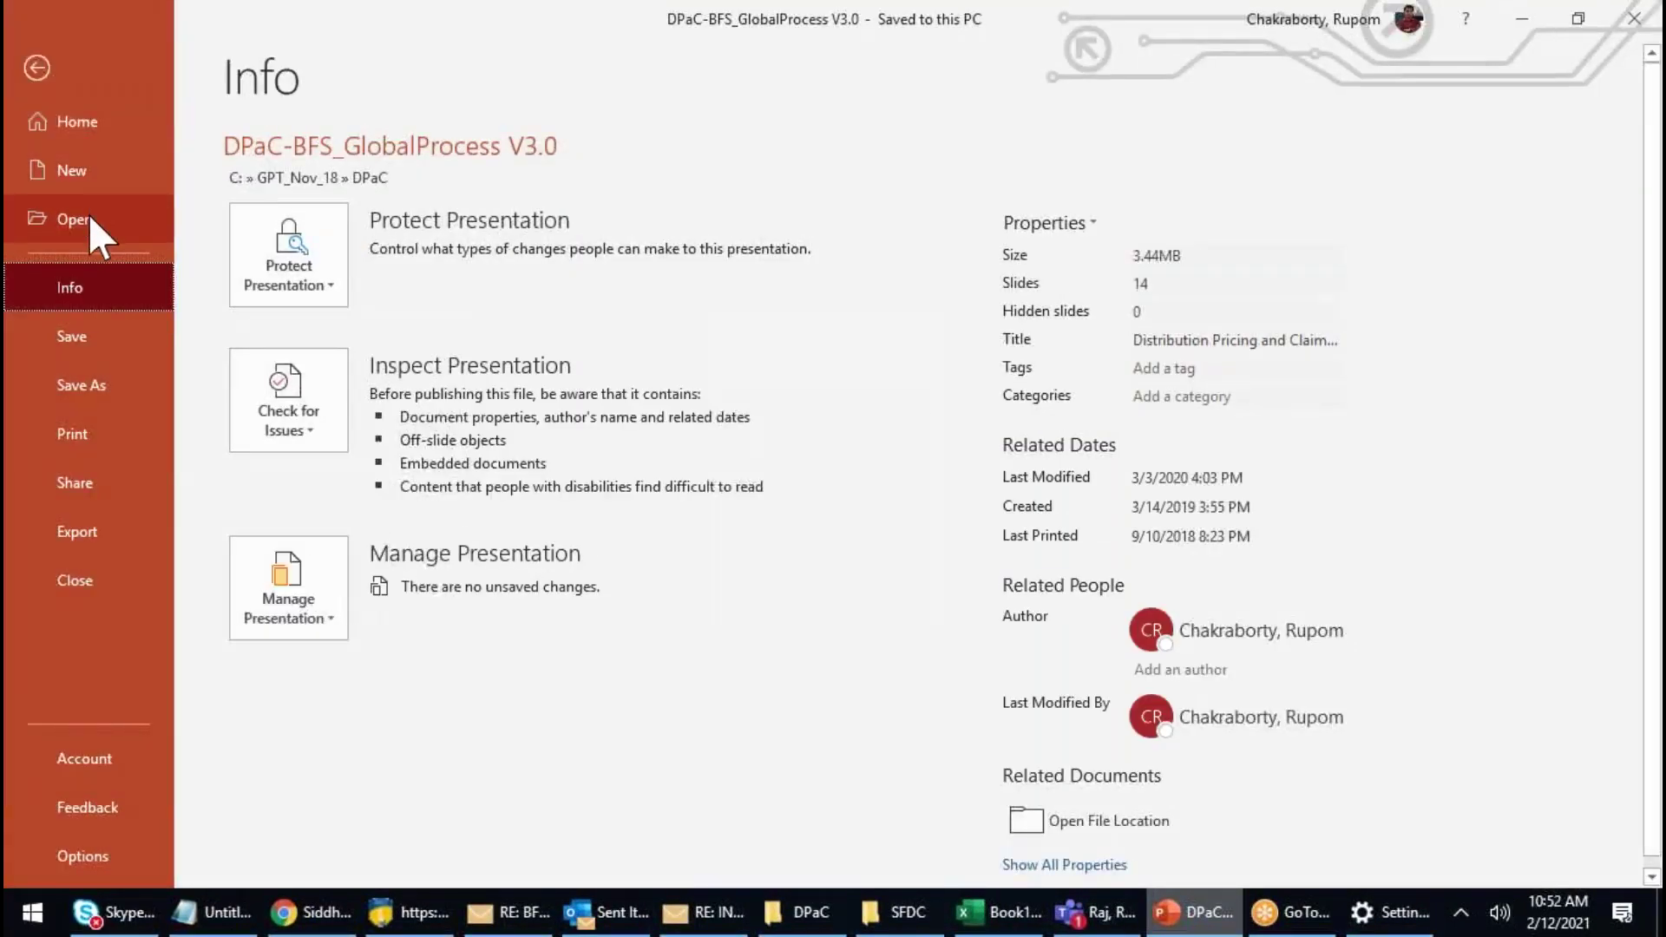
left_click(86, 215)
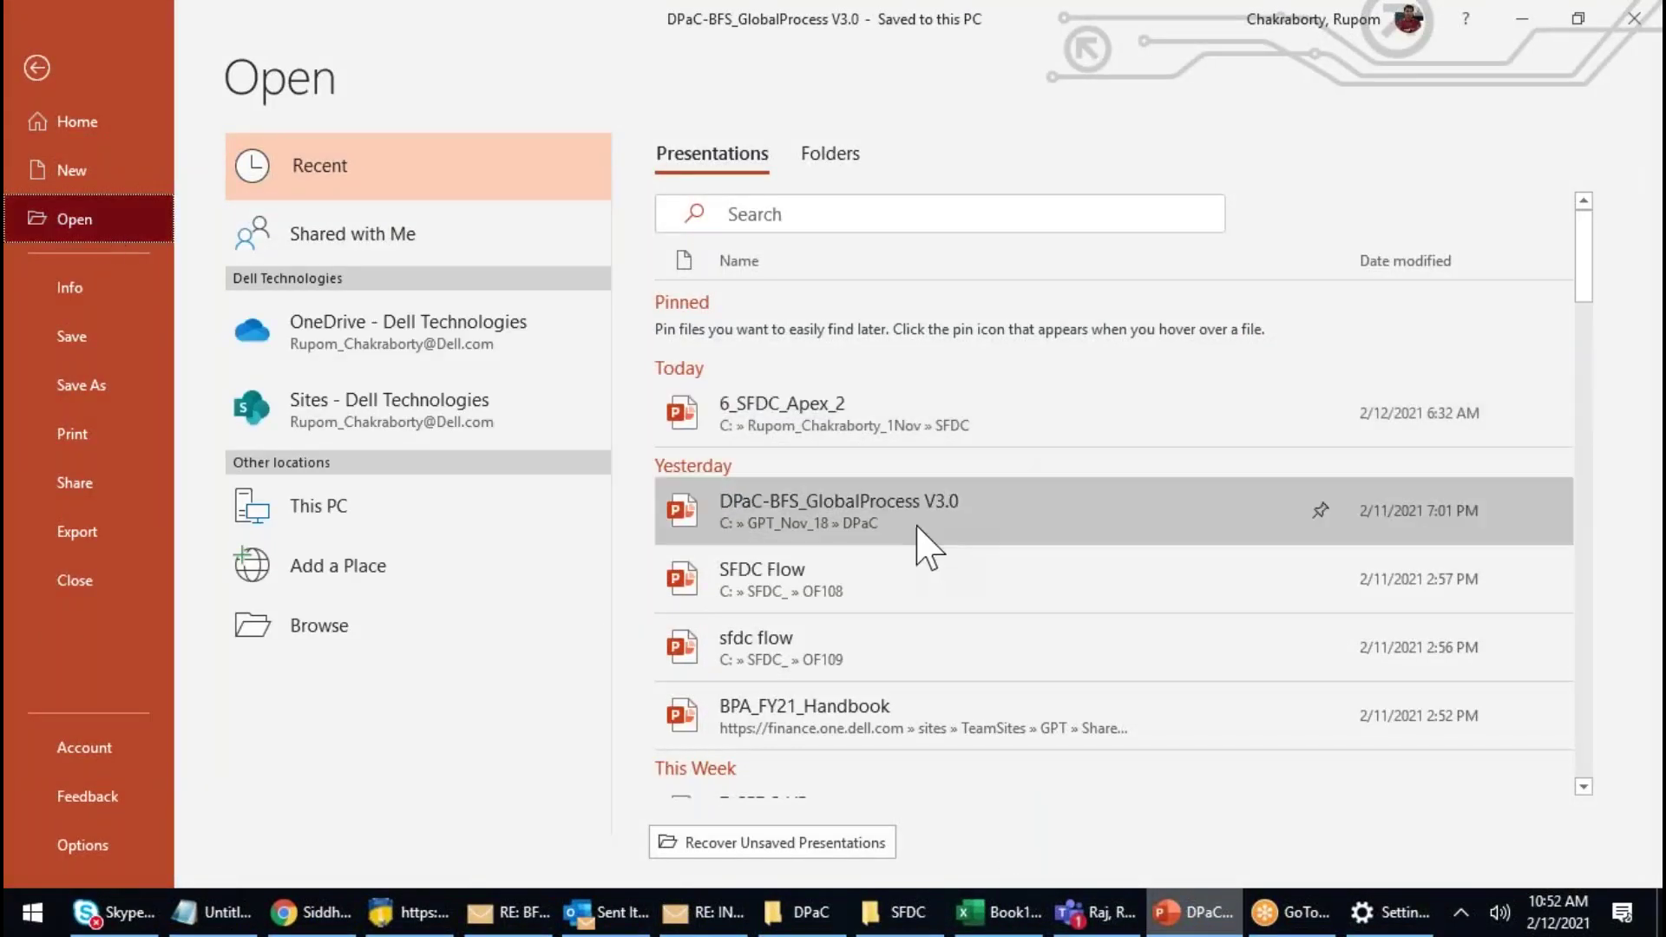
left_click(919, 580)
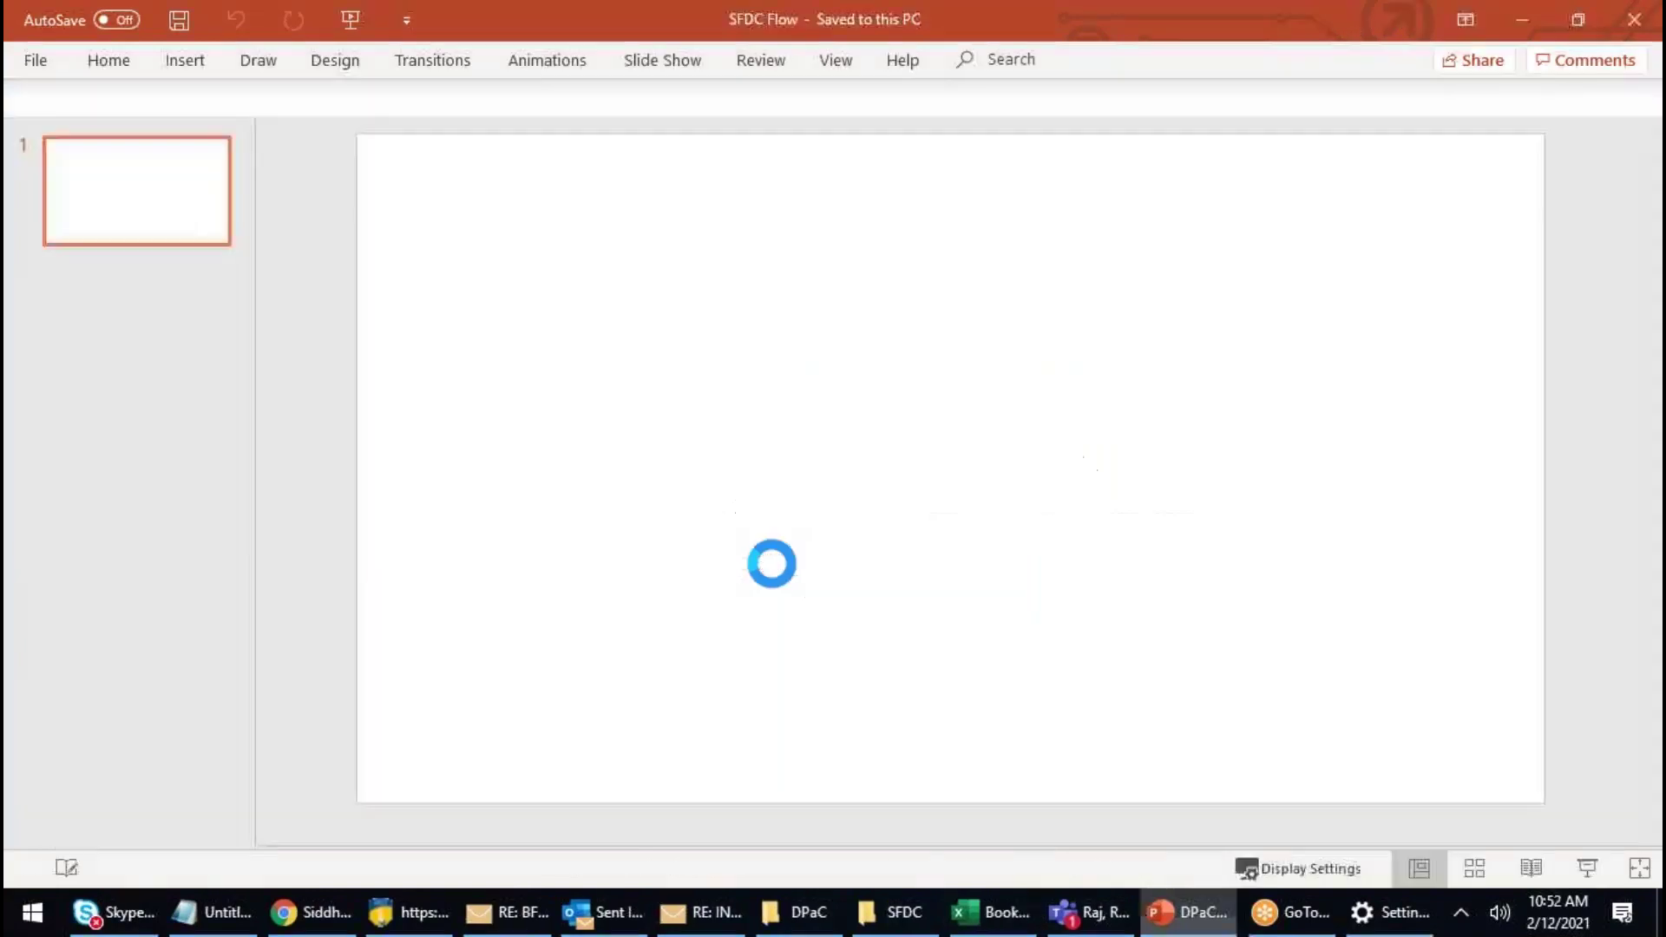
Step: Return to File > Open and scroll through the recent presentations
left_click(36, 60)
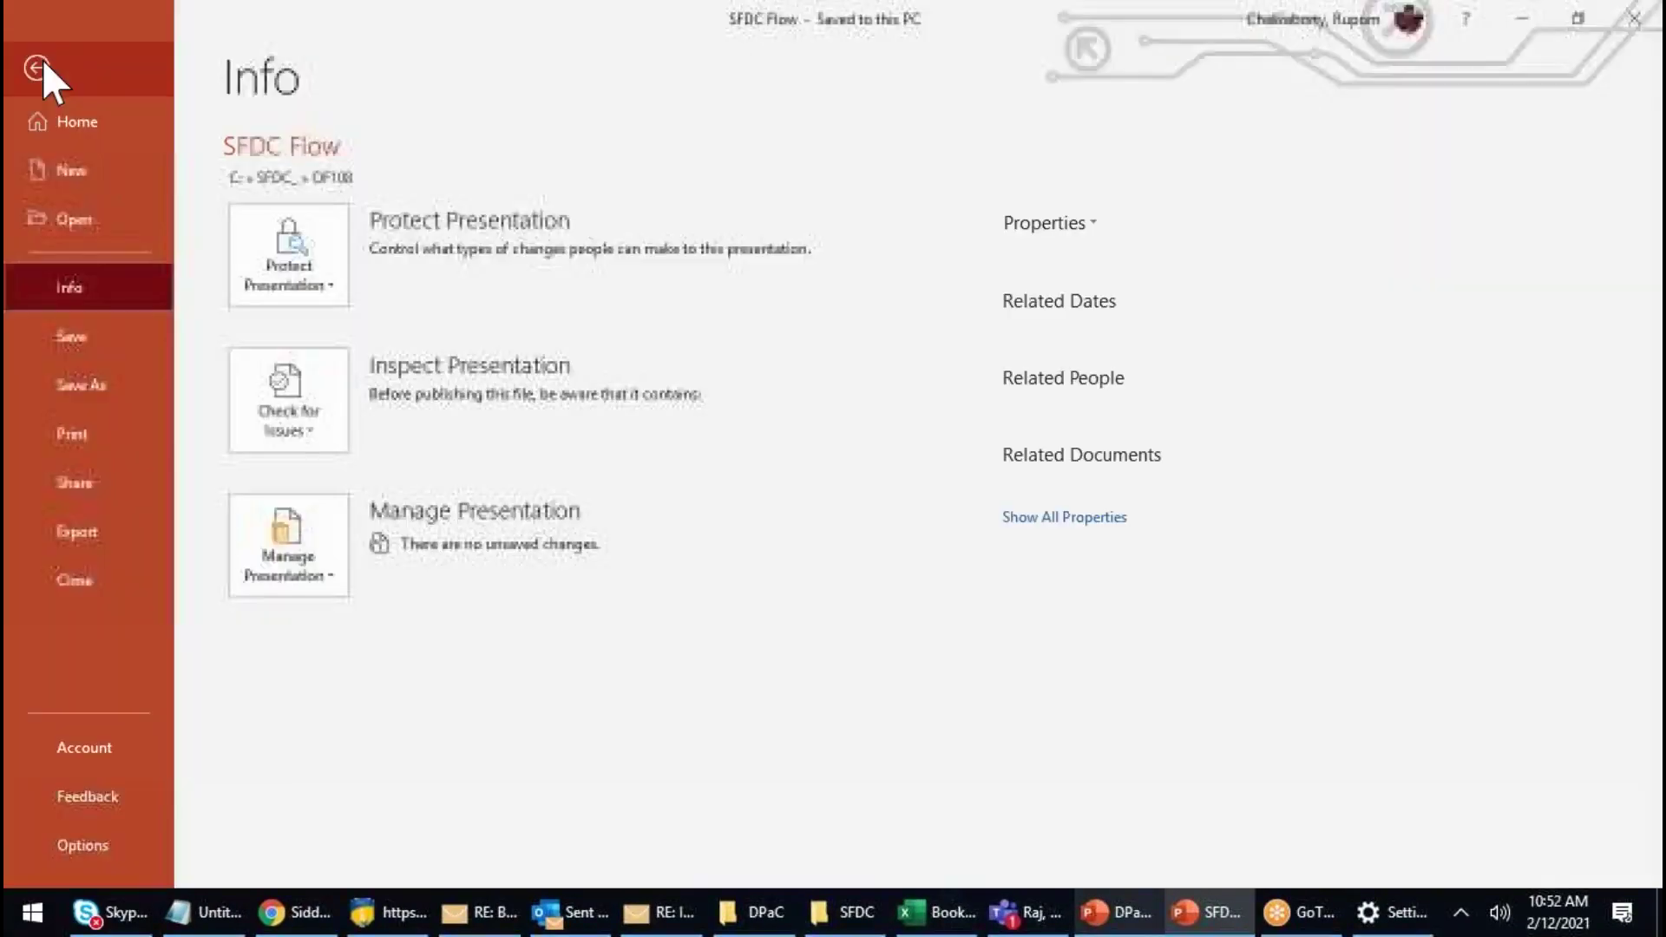
left_click(87, 215)
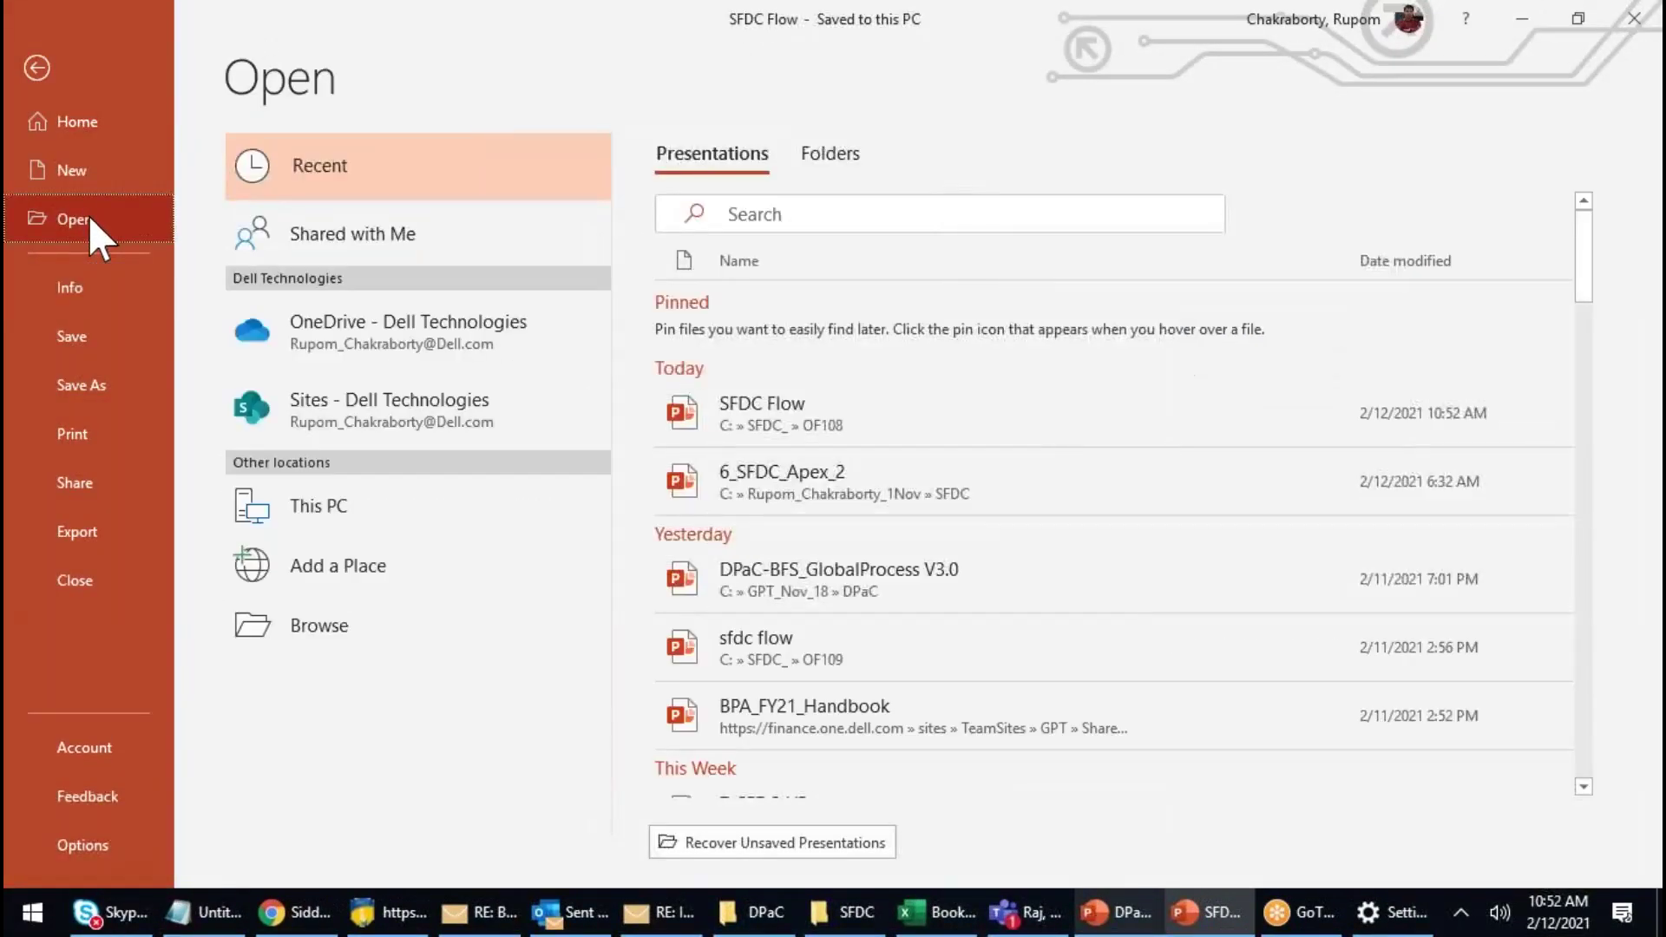
scroll(958, 606, "down", 2)
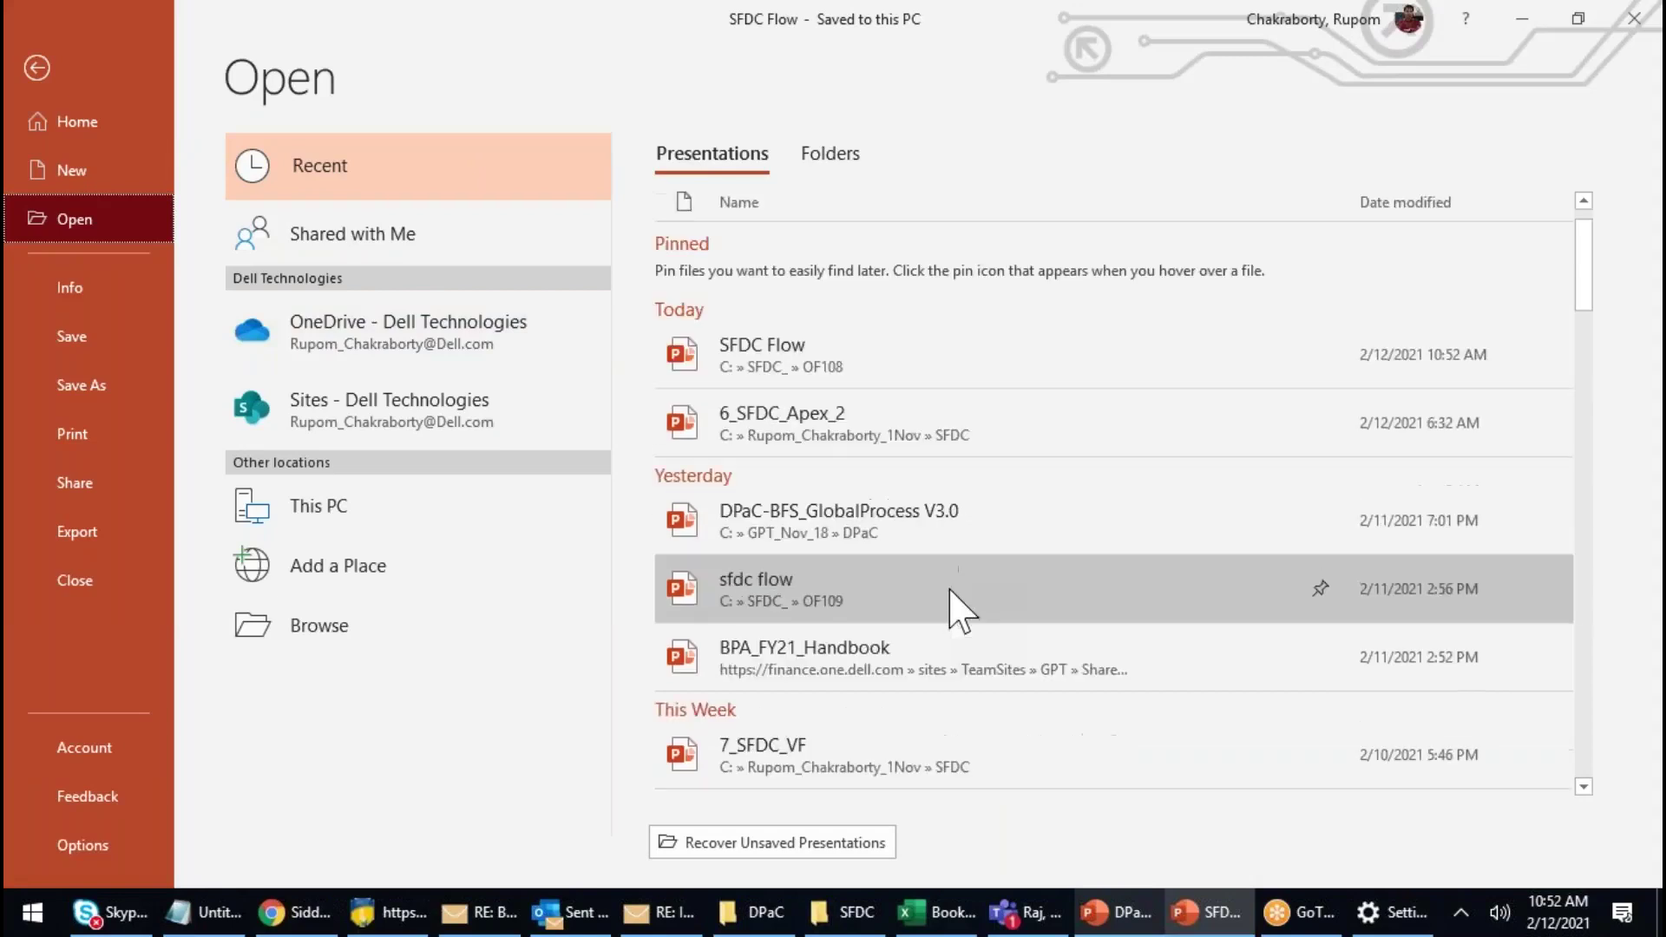
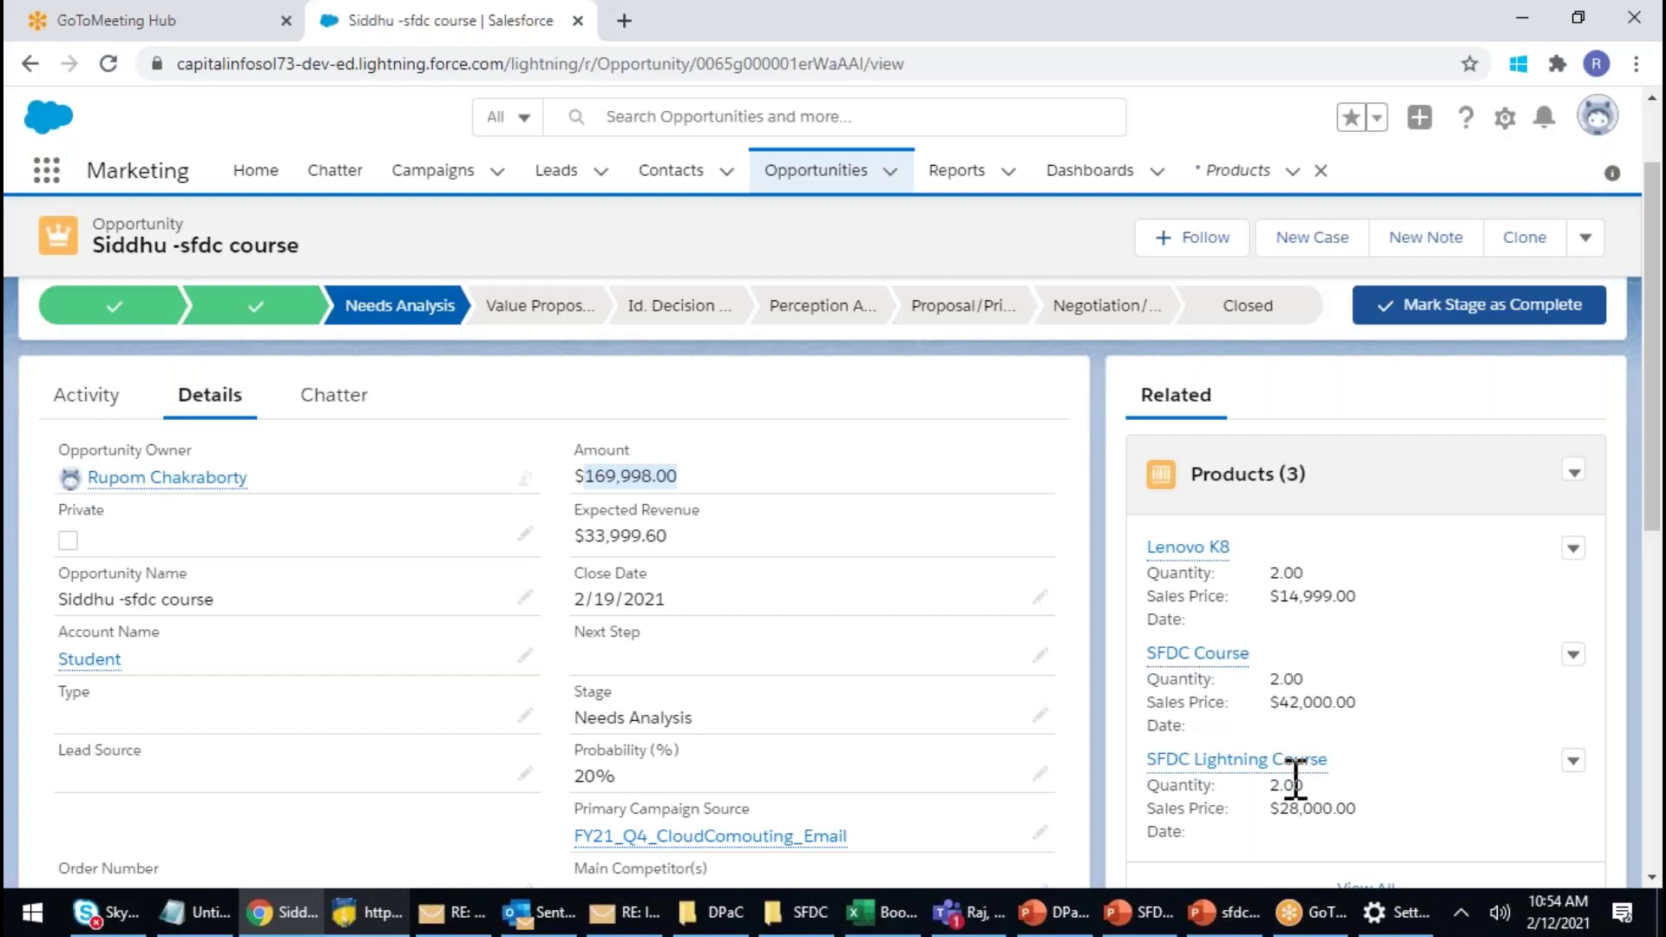
scroll(1296, 781, "down", 2)
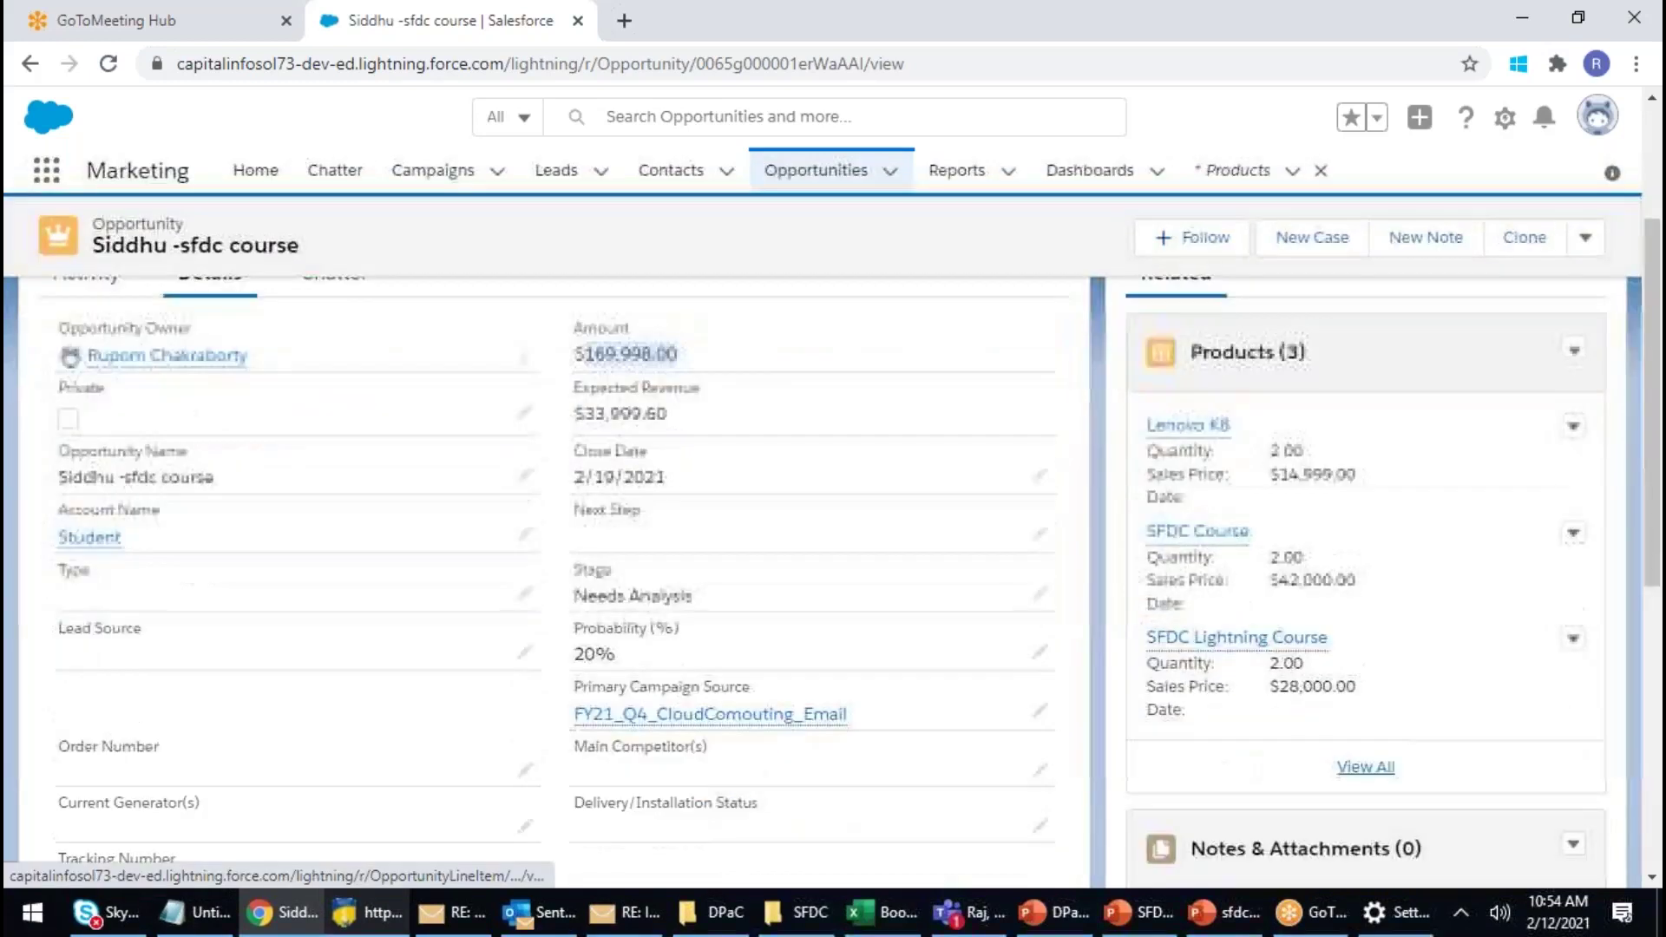
scroll(1295, 781, "up", 2)
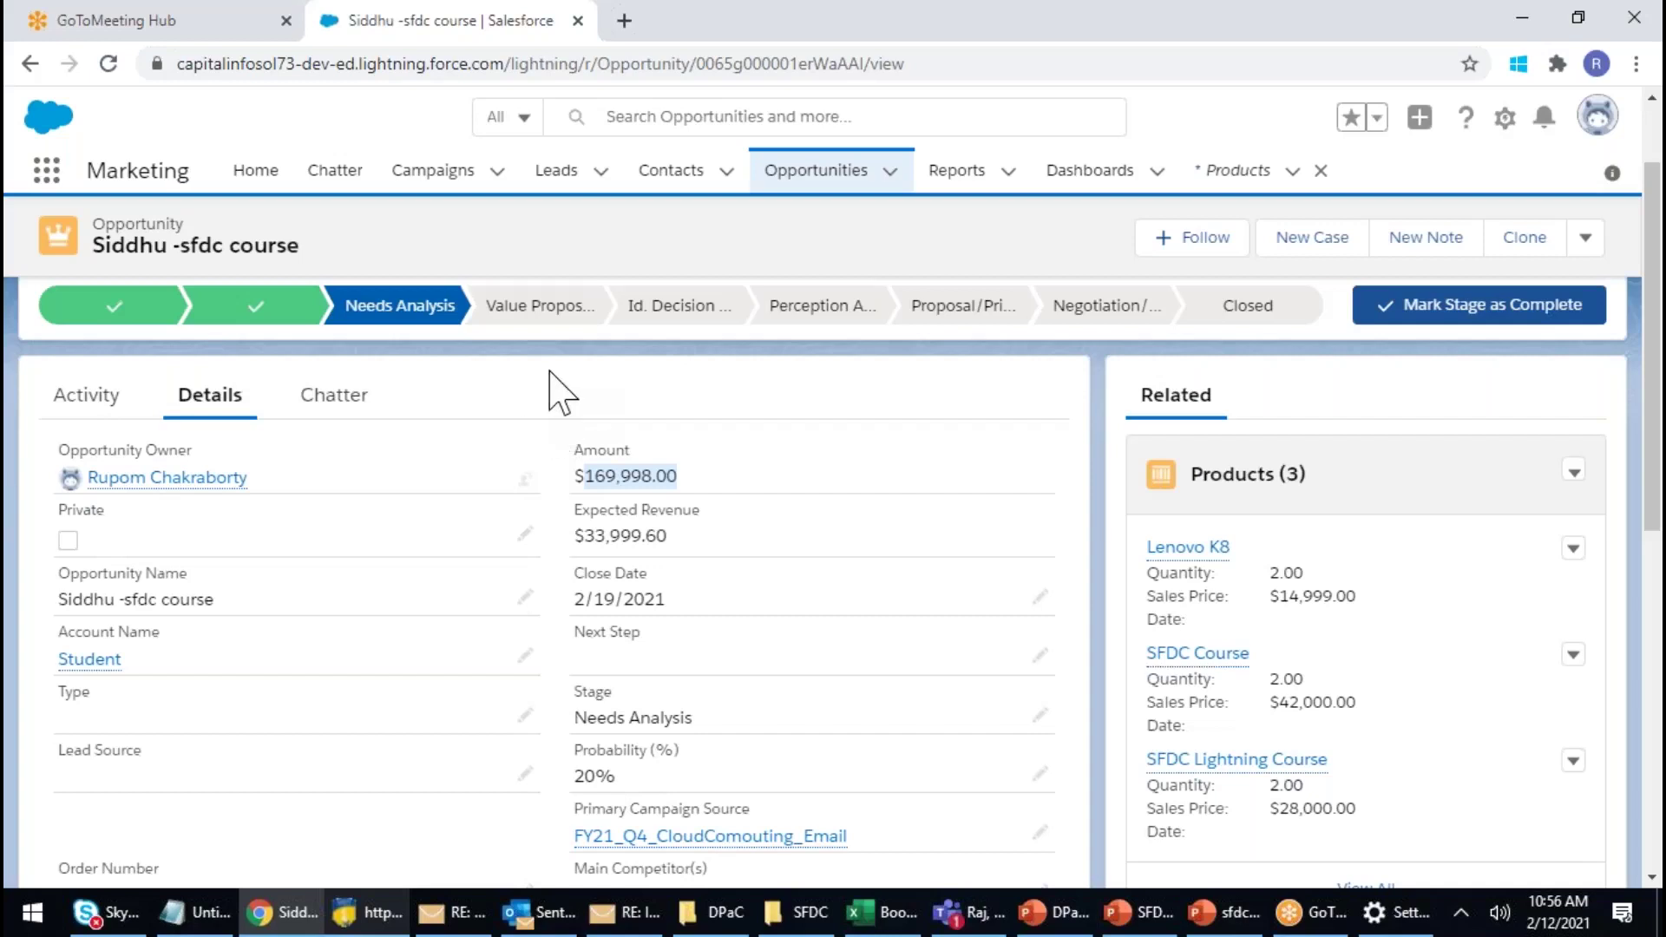
Step: Scroll through the opportunity record and open its Activity timeline
scroll(1145, 360, "down", 4)
scroll(1146, 360, "up", 5)
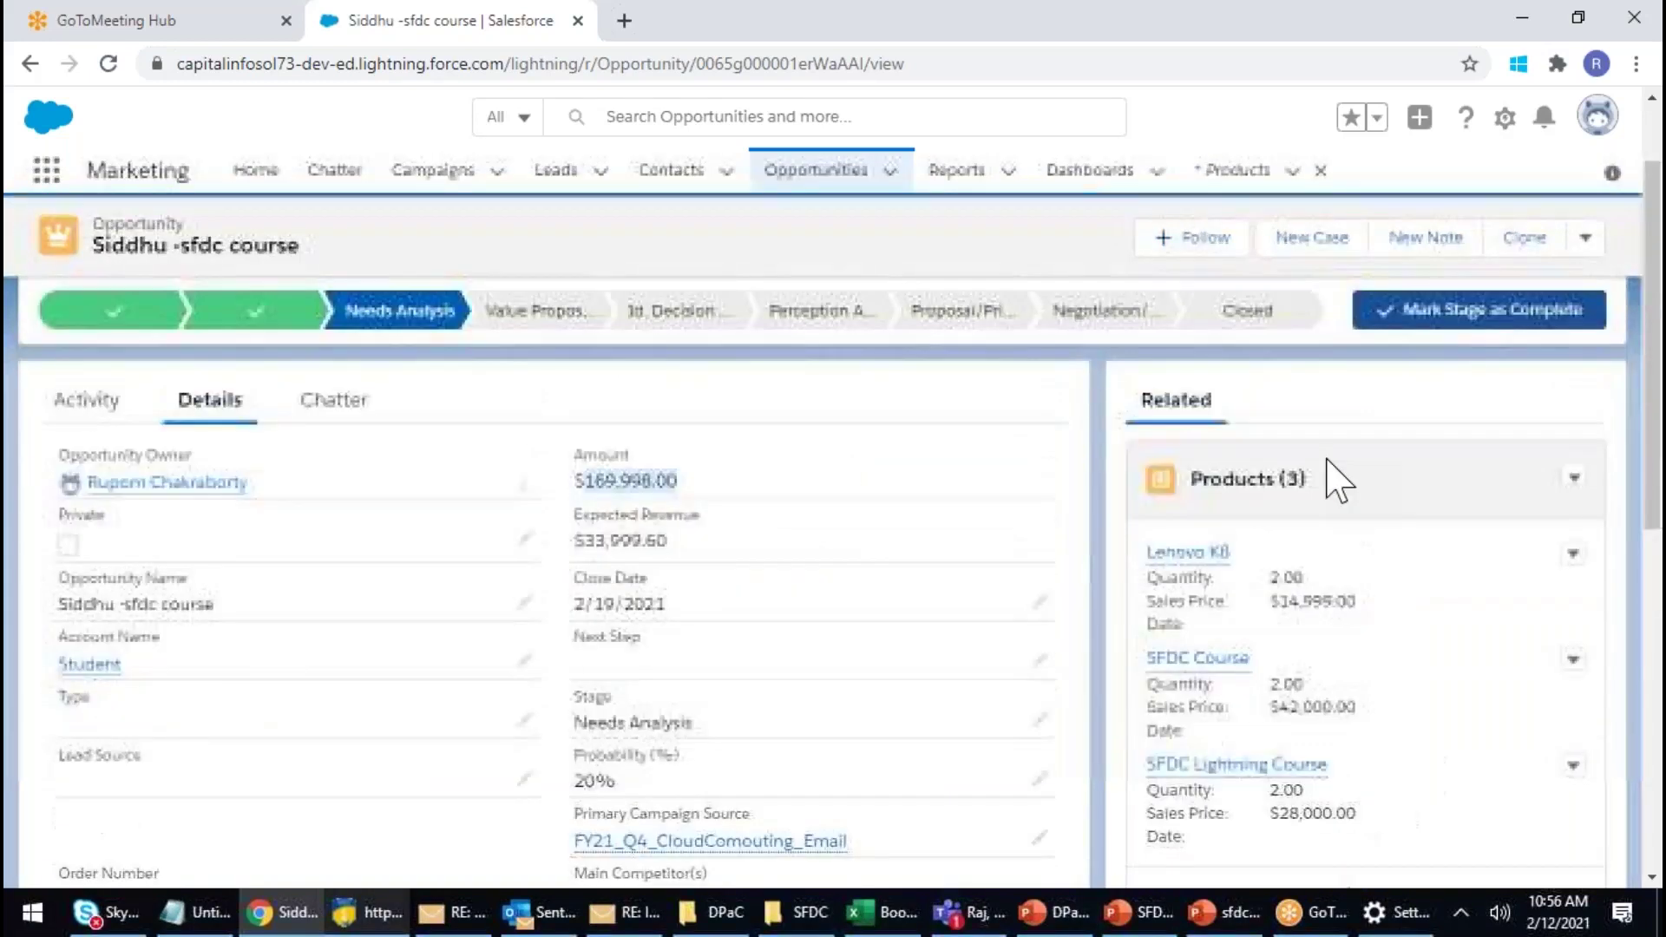
scroll(1265, 618, "down", 6)
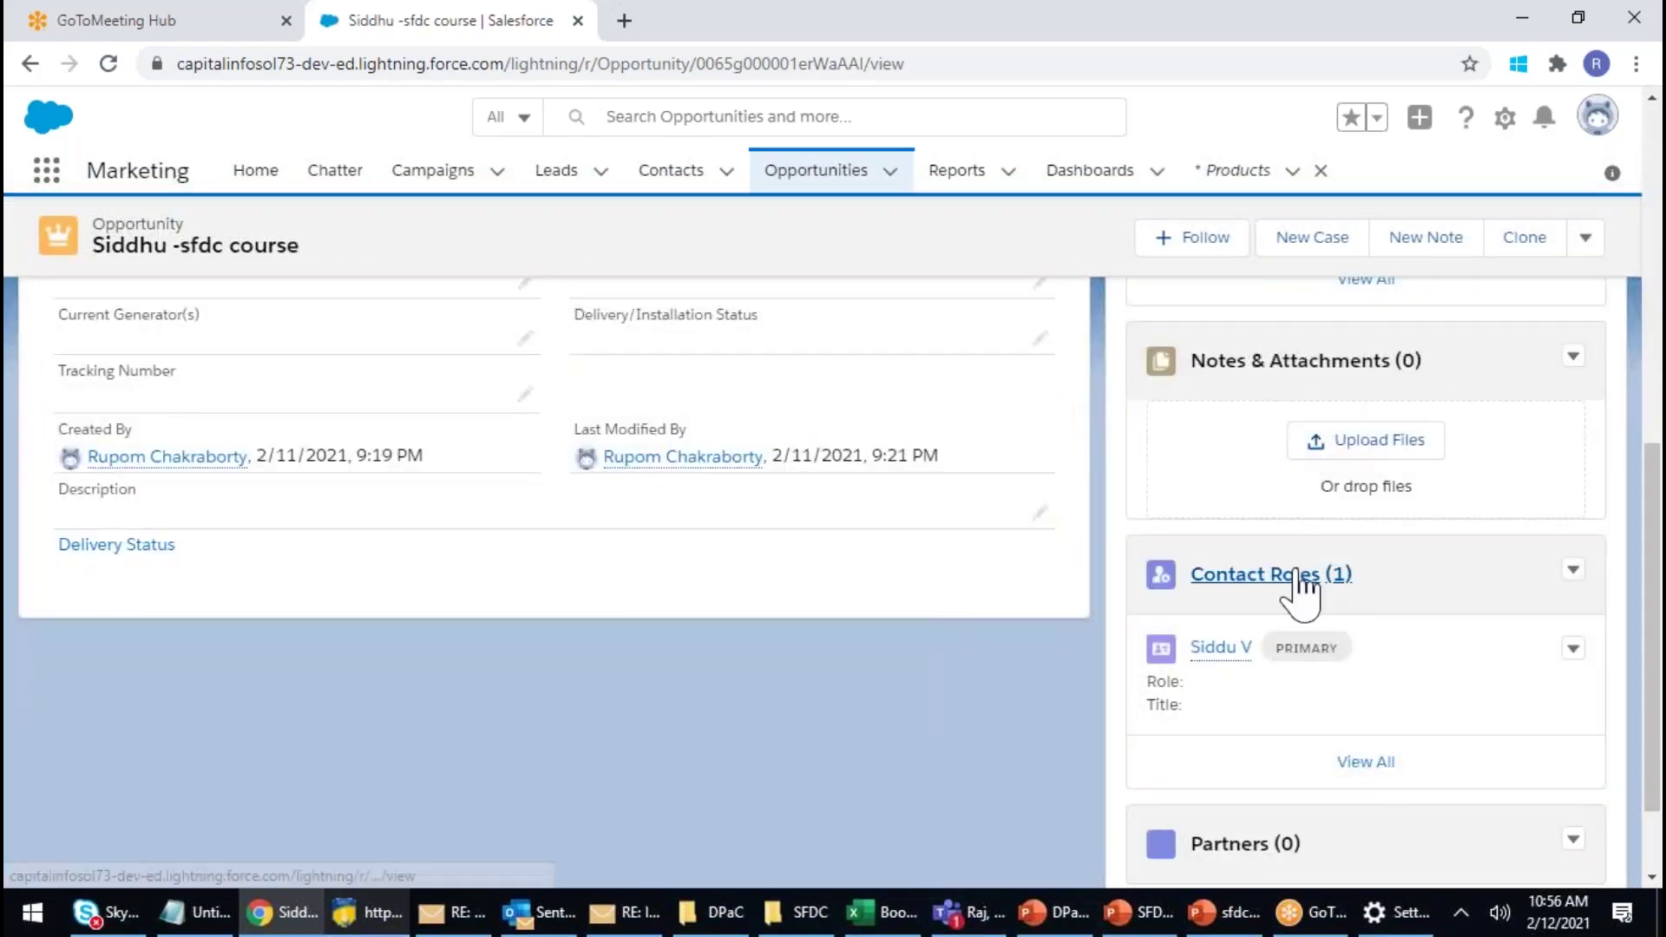
scroll(1301, 577, "down", 2)
scroll(1235, 639, "down", 1)
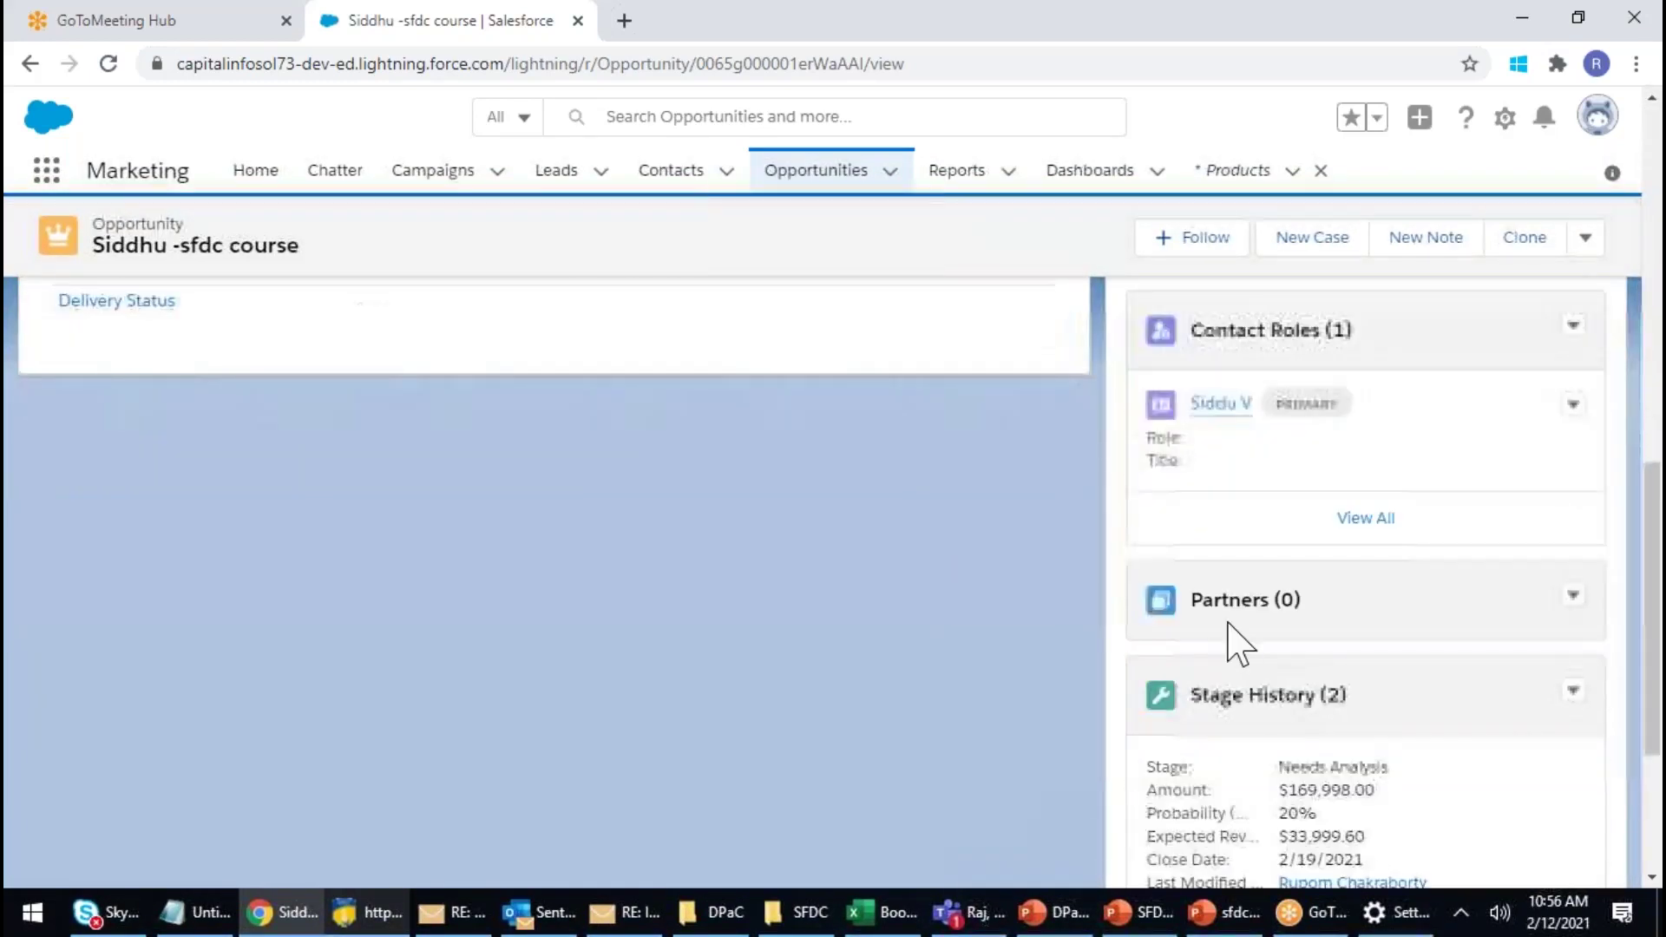
scroll(1235, 621, "down", 3)
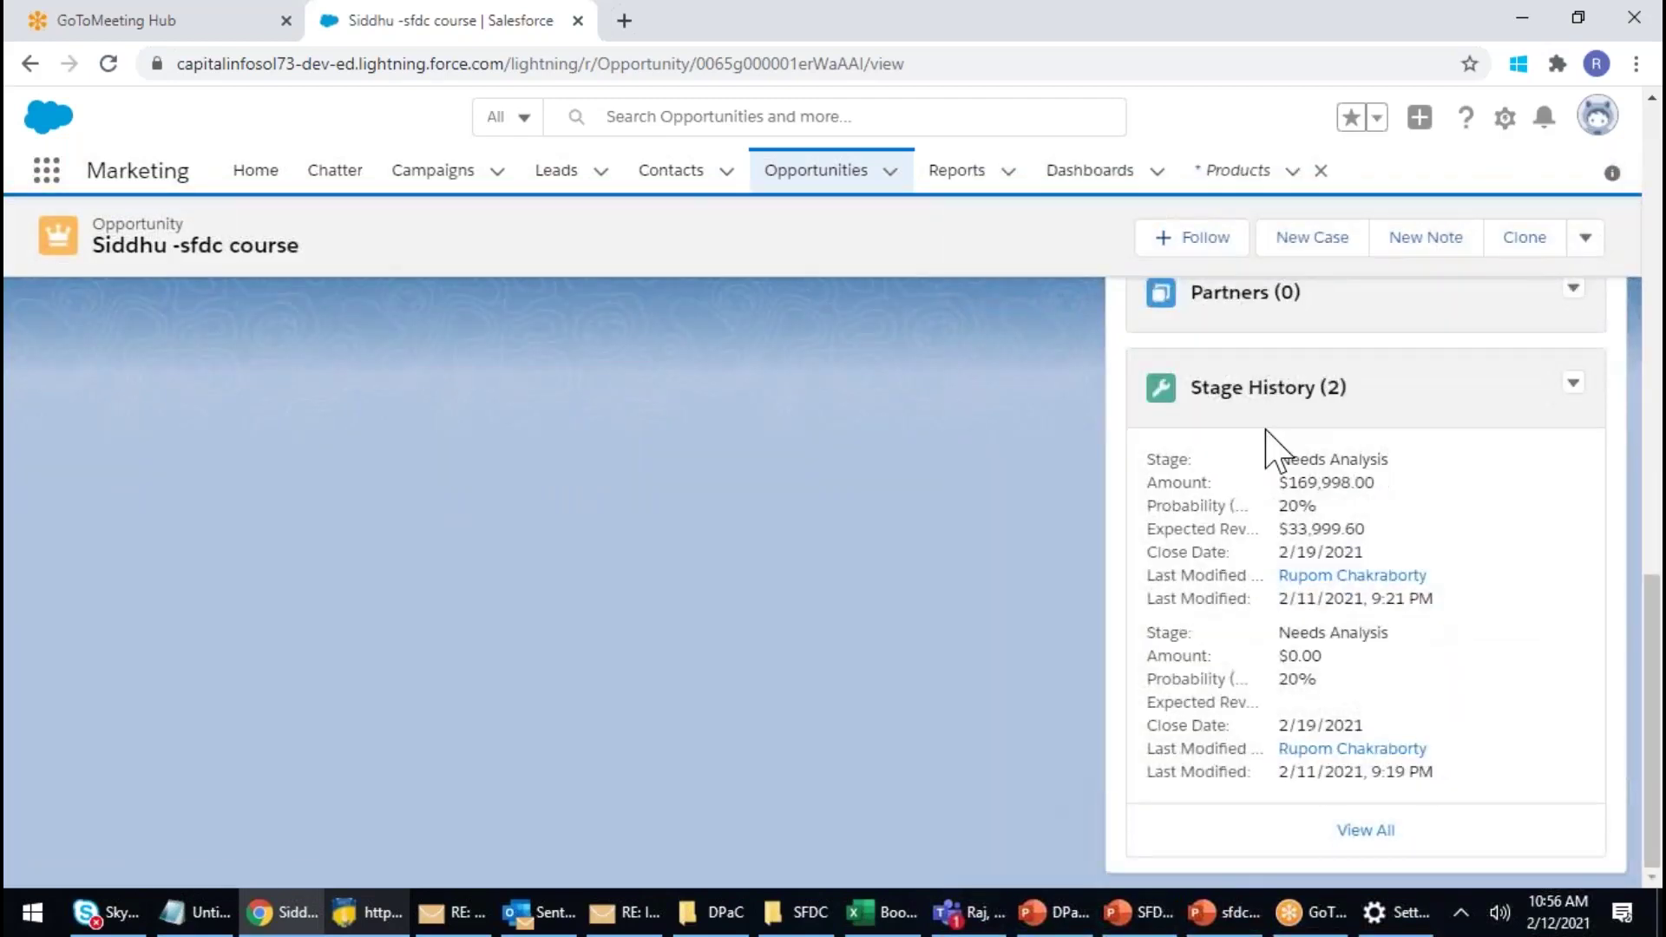
scroll(1361, 779, "up", 10)
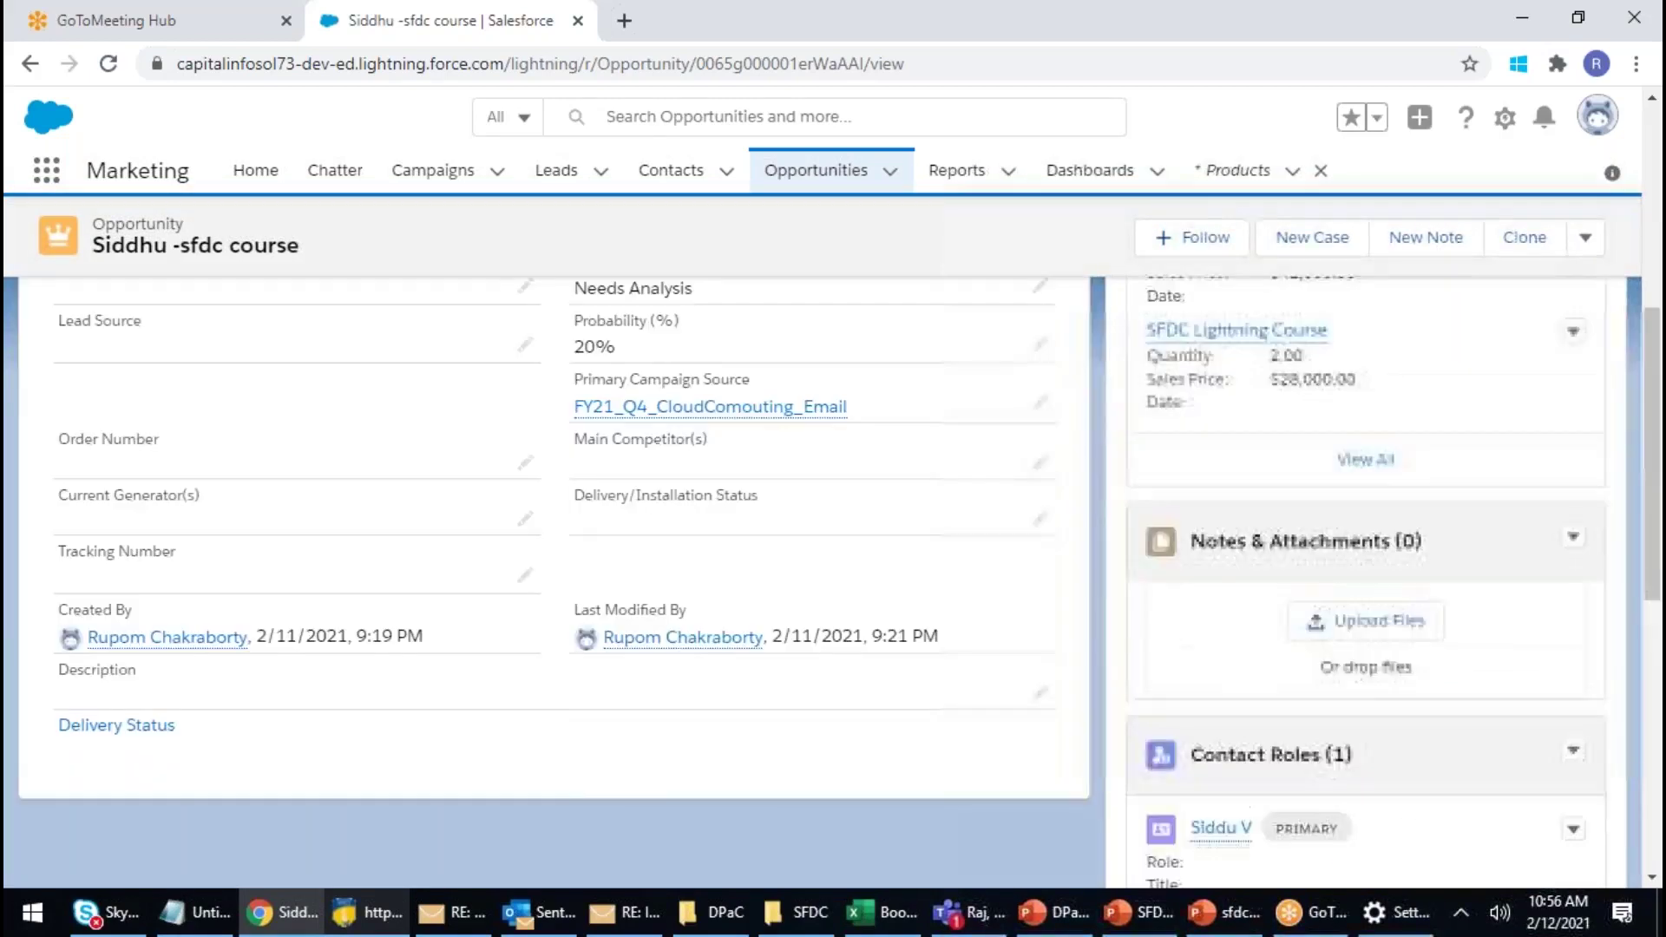
left_click(103, 523)
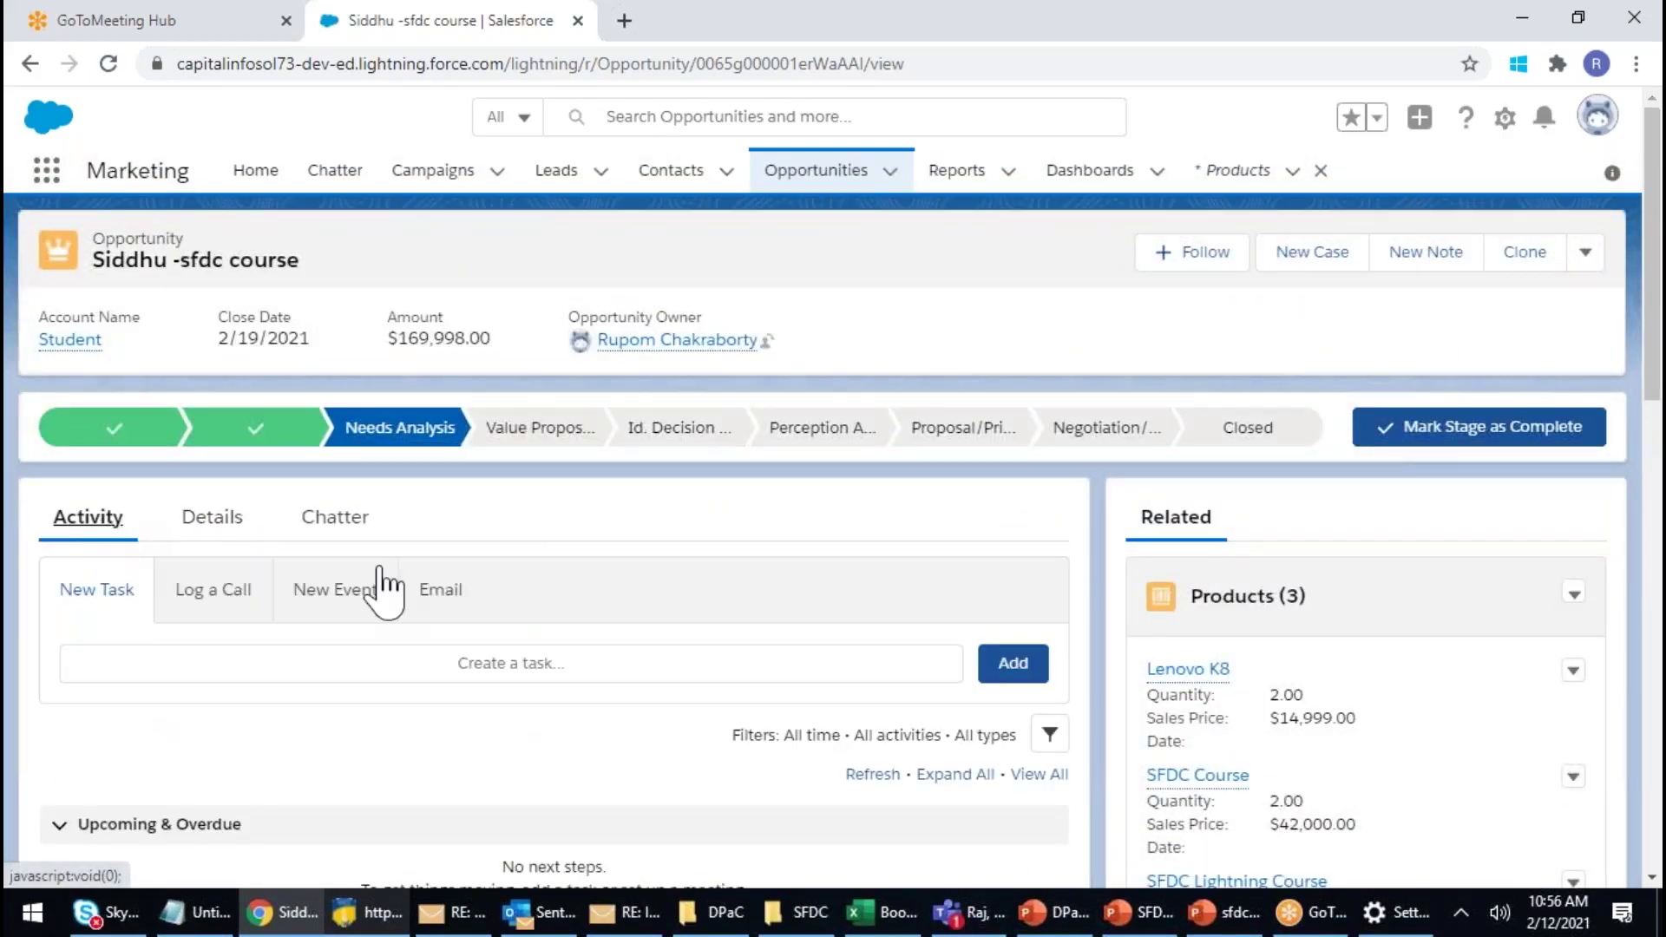
Step: Switch to the Chatter feed showing the Amount change from blank to $169,998.00
scroll(386, 588, "down", 10)
scroll(555, 582, "up", 10)
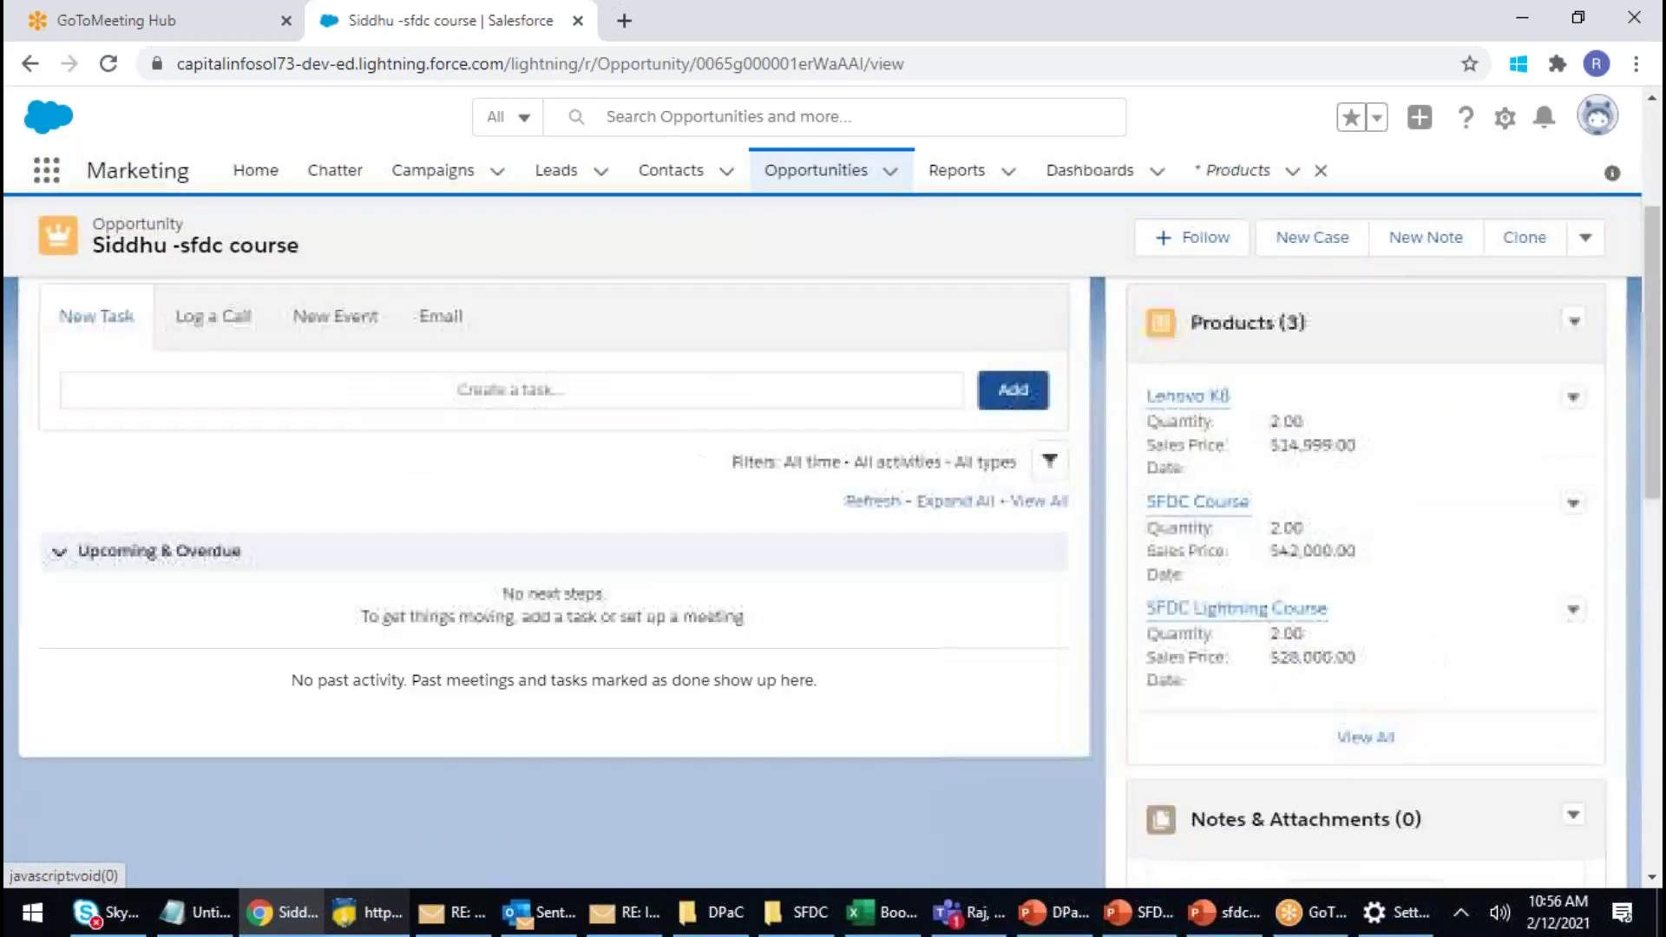
left_click(328, 401)
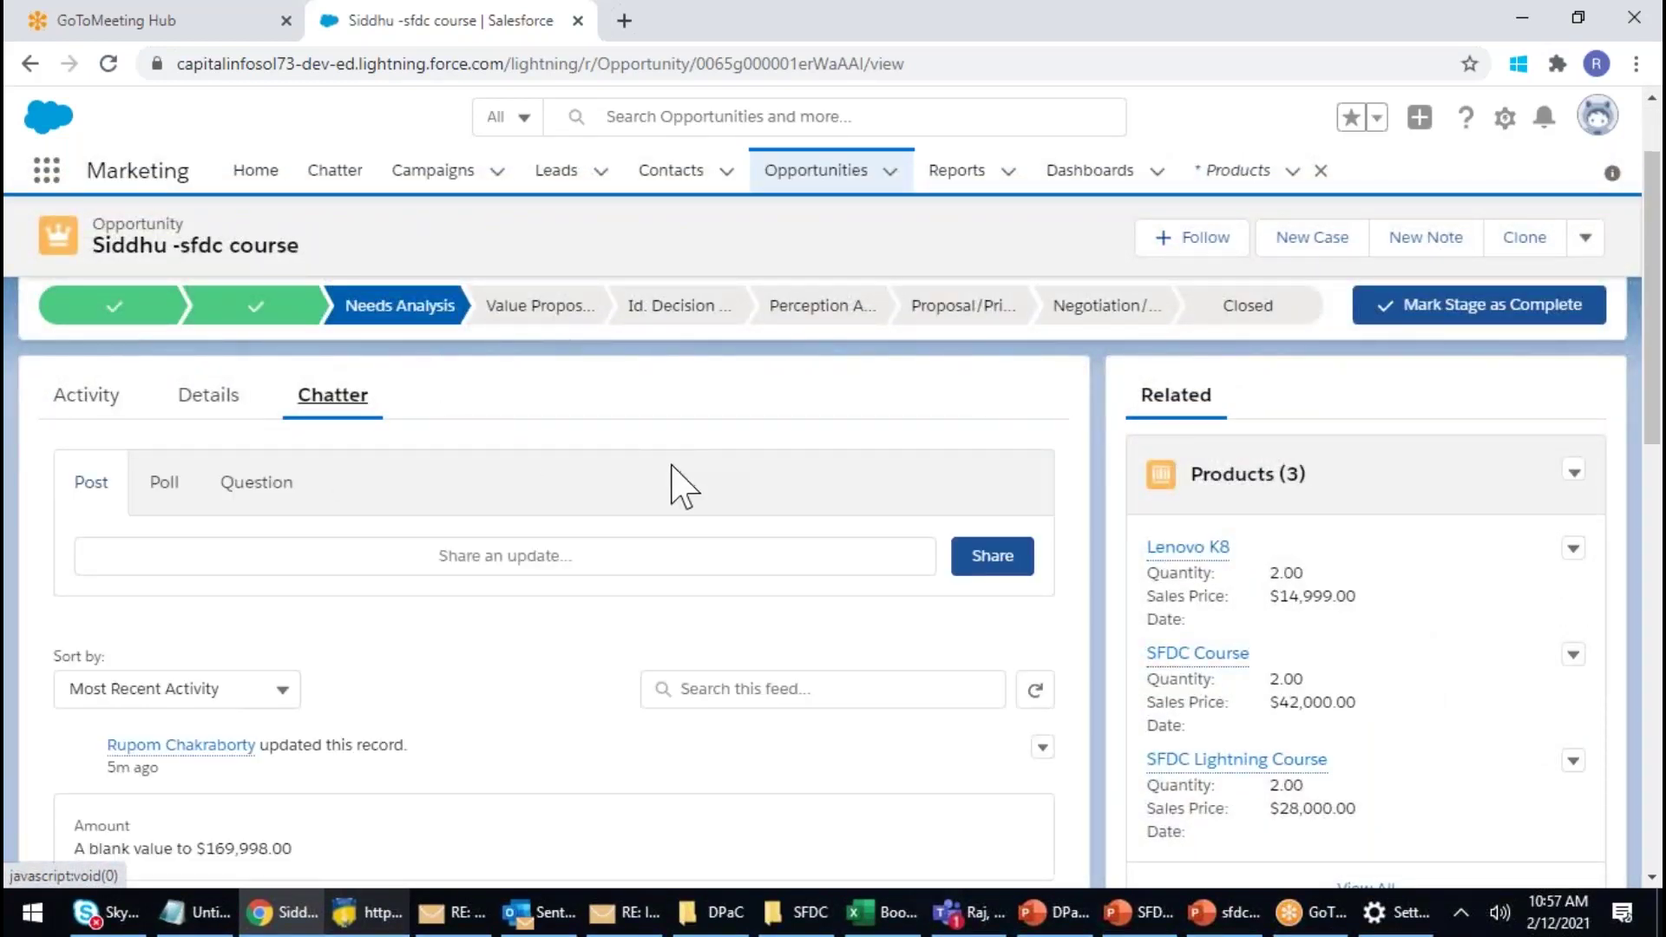
left_click(48, 174)
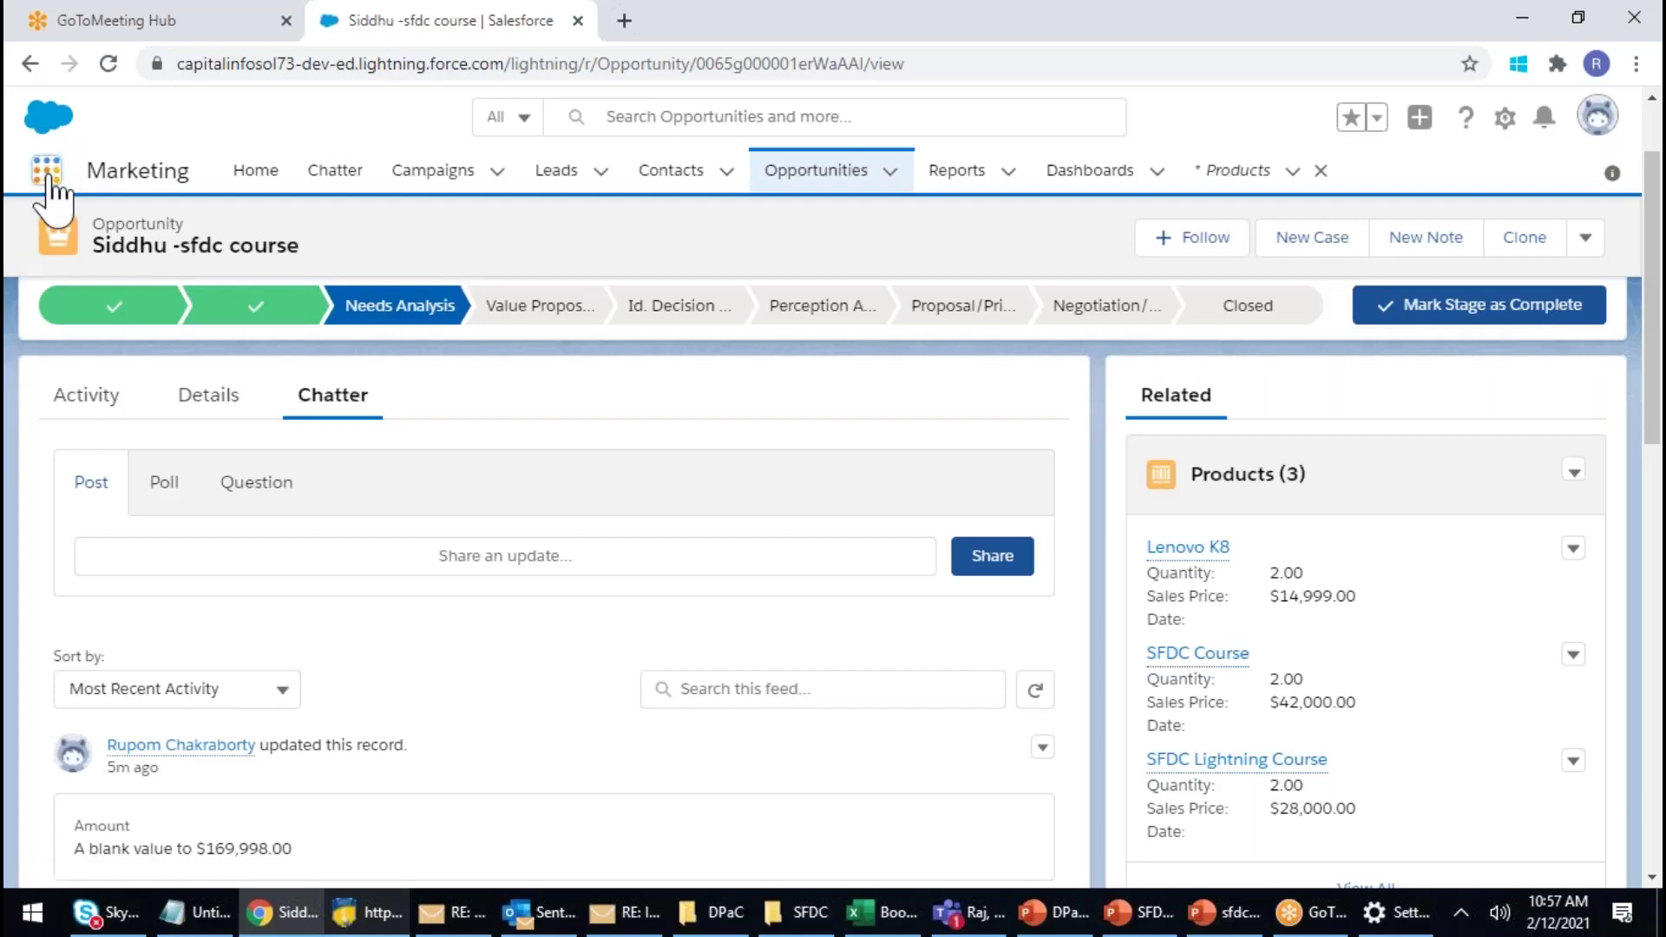
left_click(73, 598)
scroll(805, 538, "down", 2)
scroll(805, 538, "down", 4)
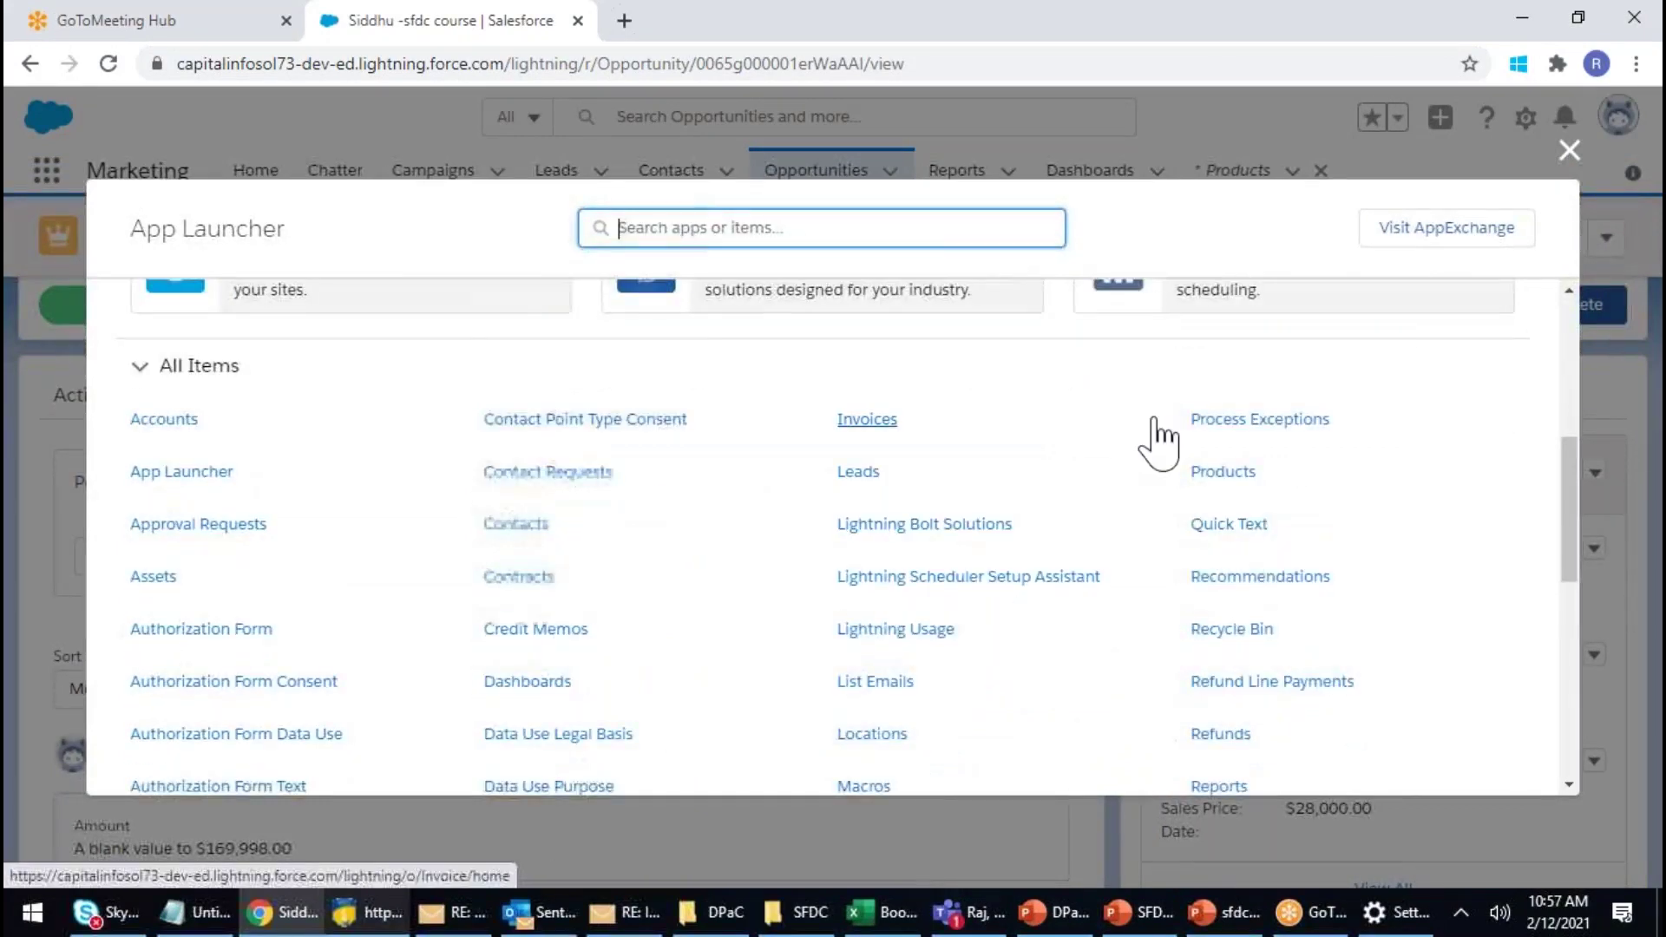
left_click_drag(1289, 520, 1221, 528)
scroll(1345, 538, "down", 3)
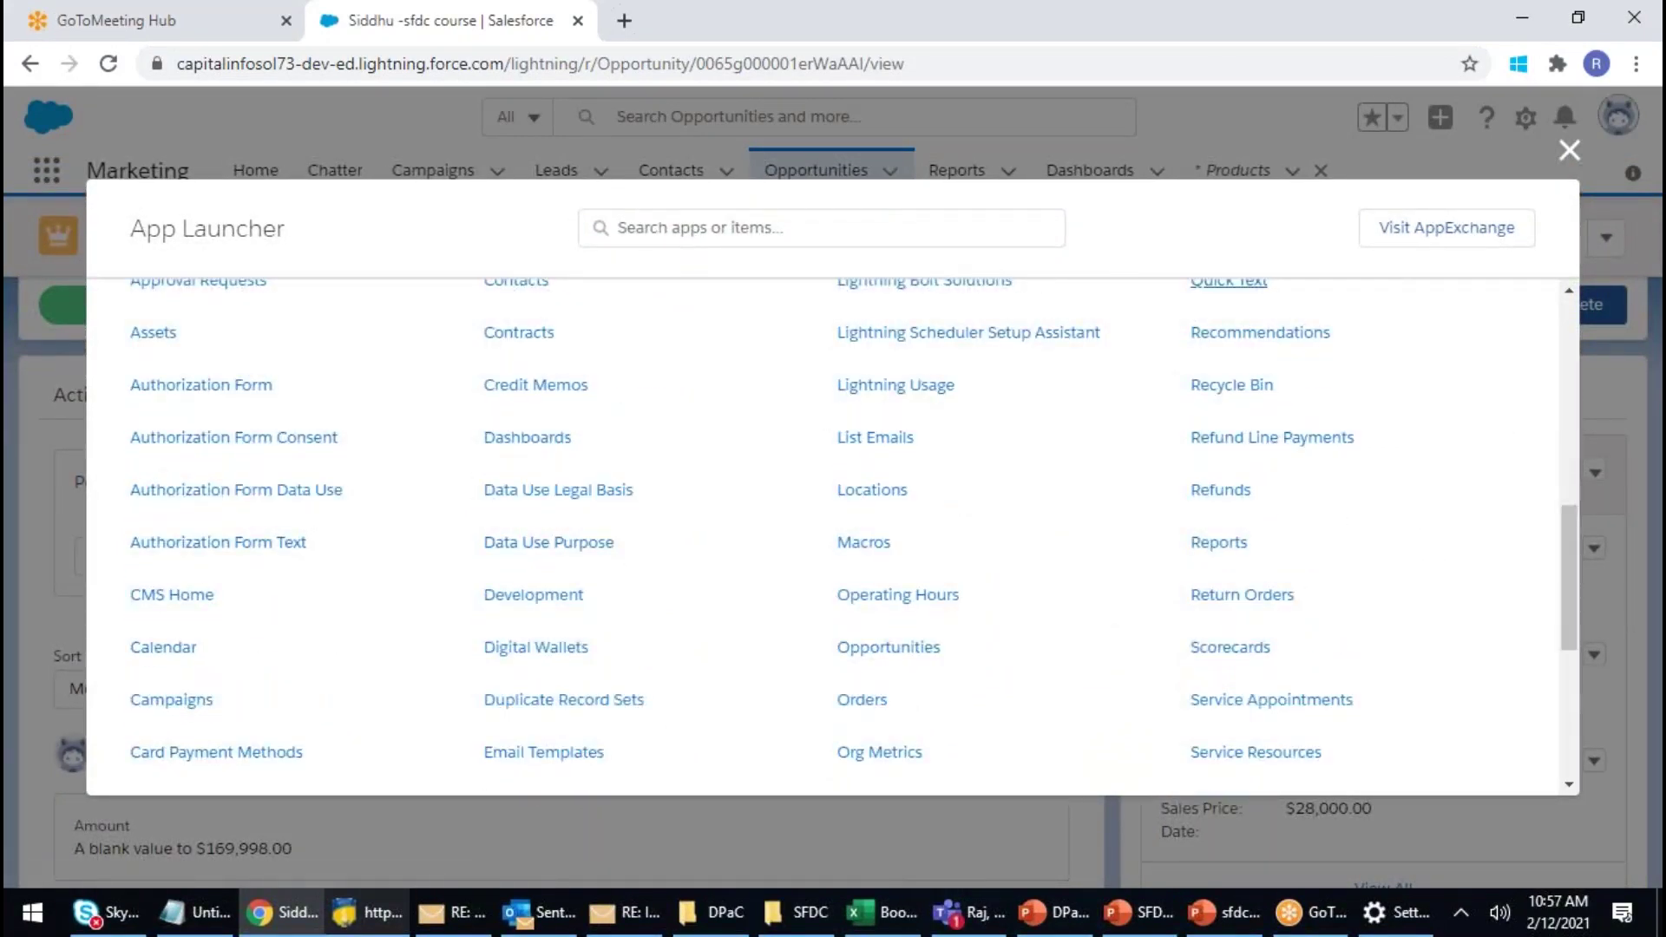
scroll(1258, 342, "down", 5)
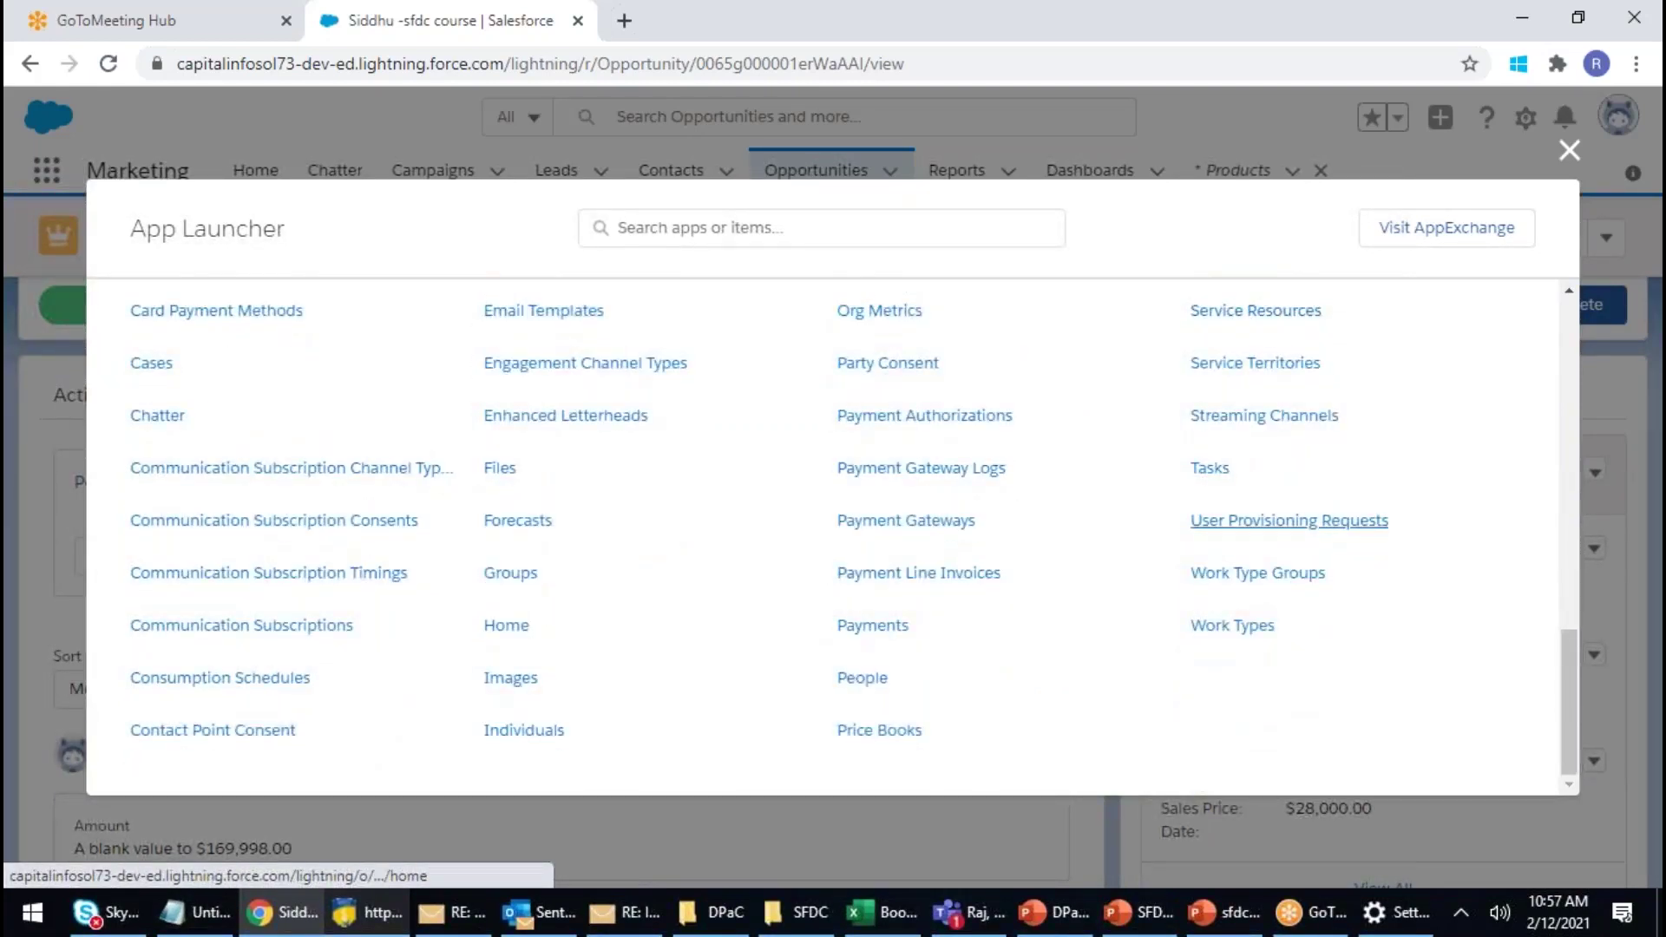
scroll(1288, 521, "up", 3)
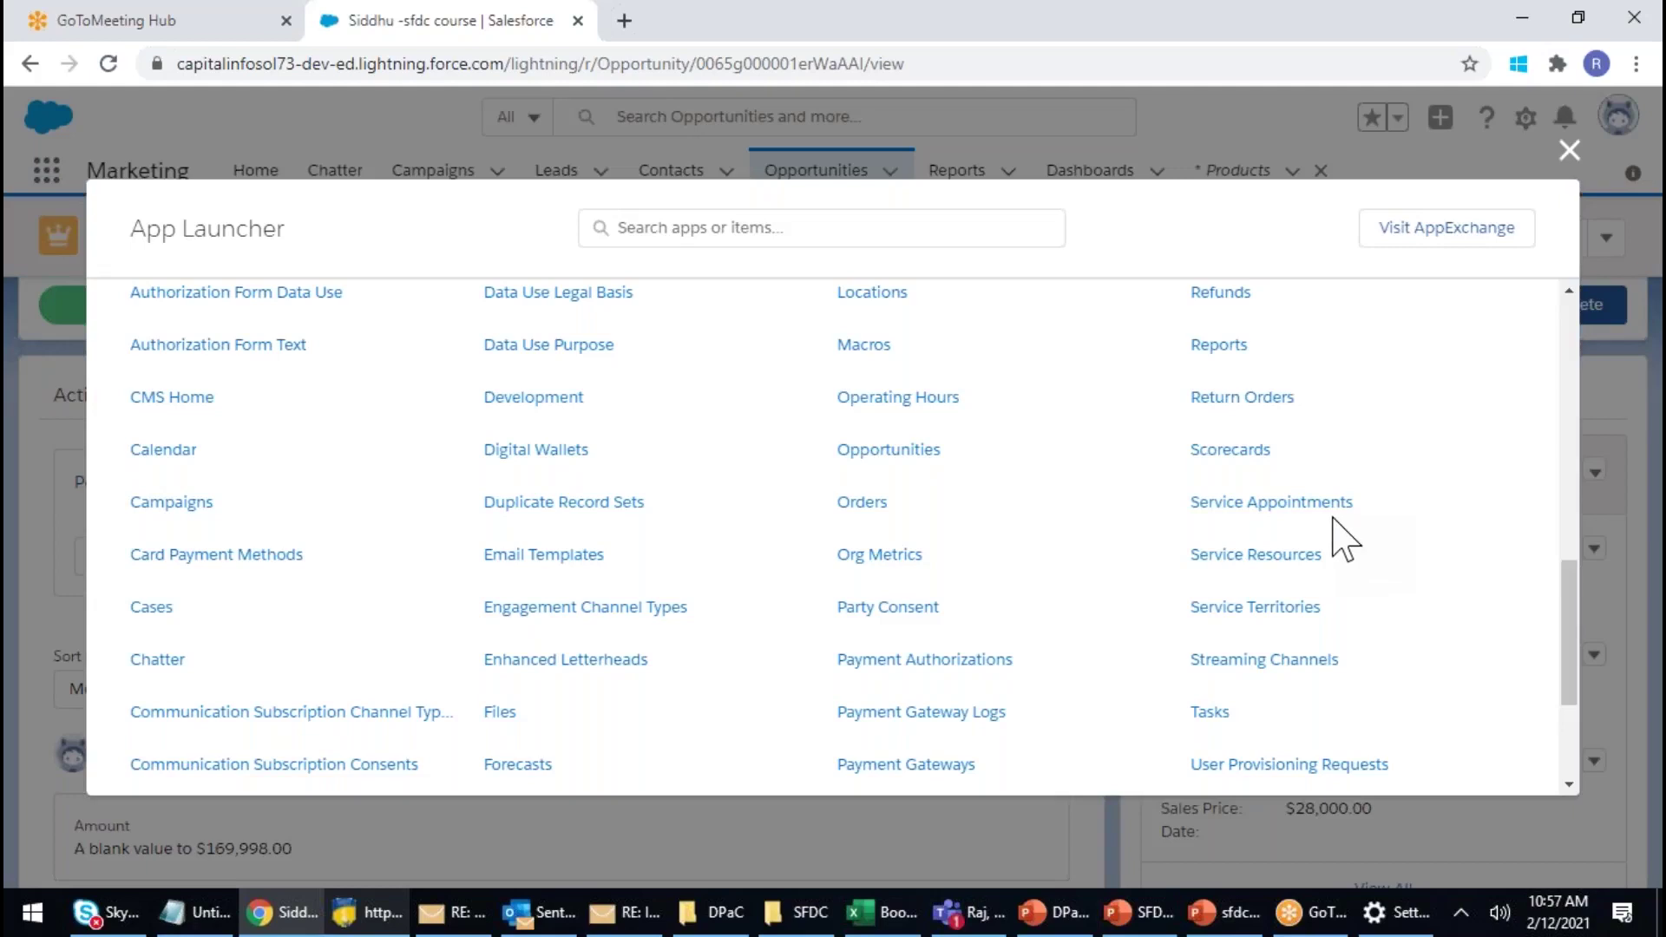
left_click(1571, 152)
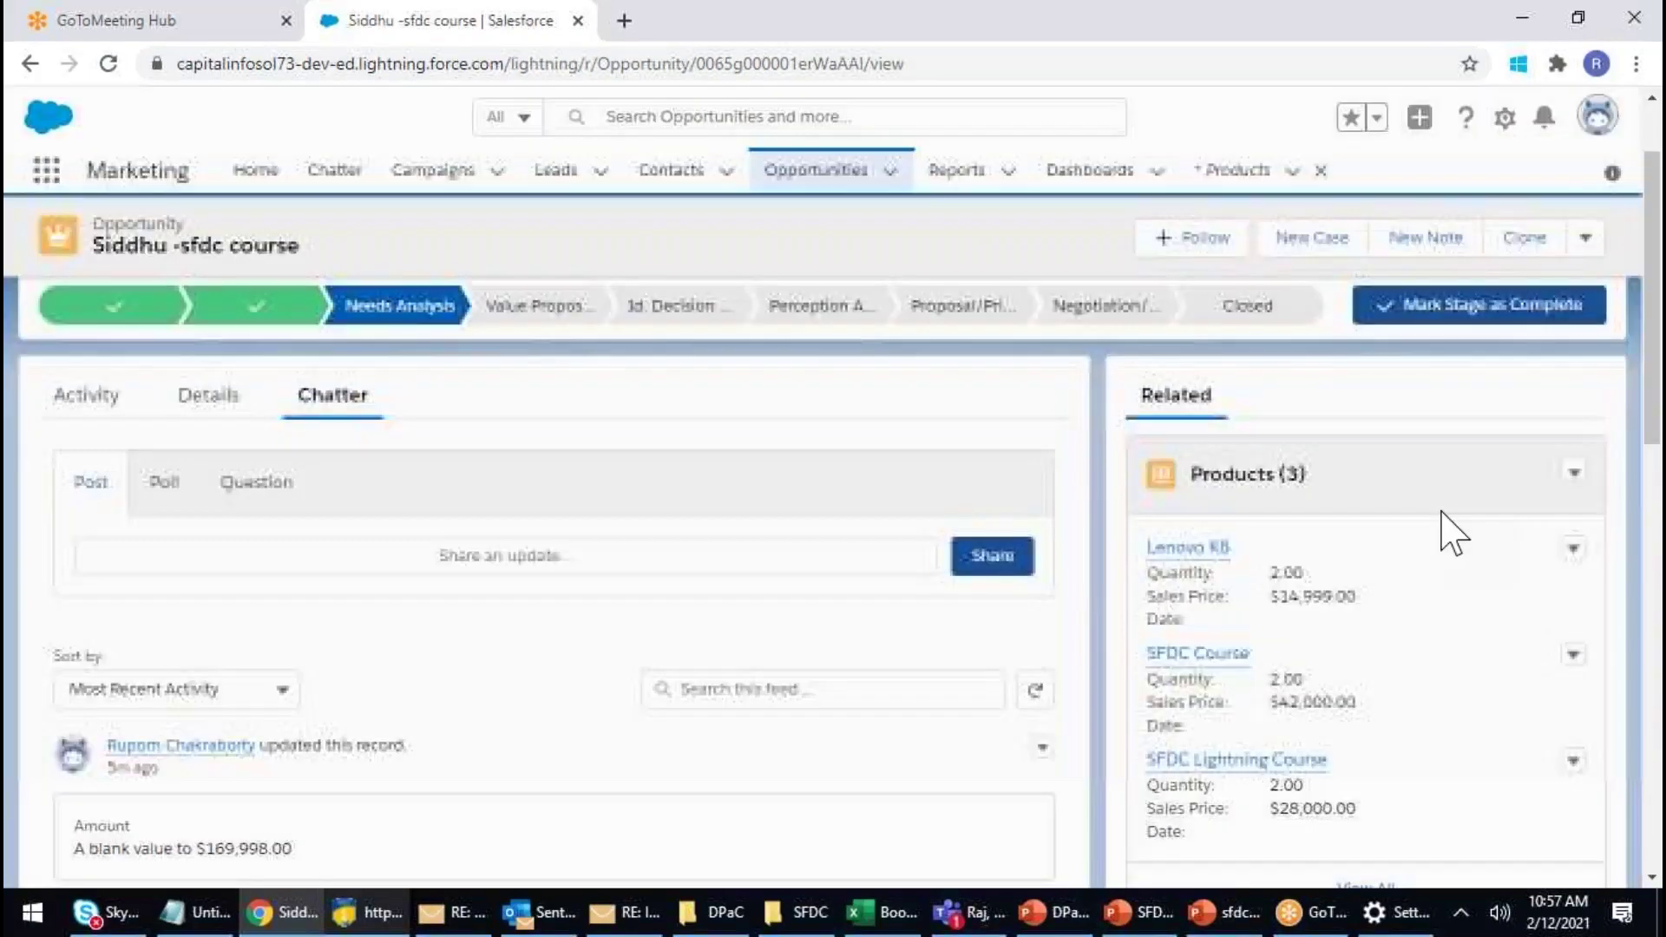
Step: Open Setup Home in a new tab, then widen the Notepad notes and start a new line
left_click(1506, 121)
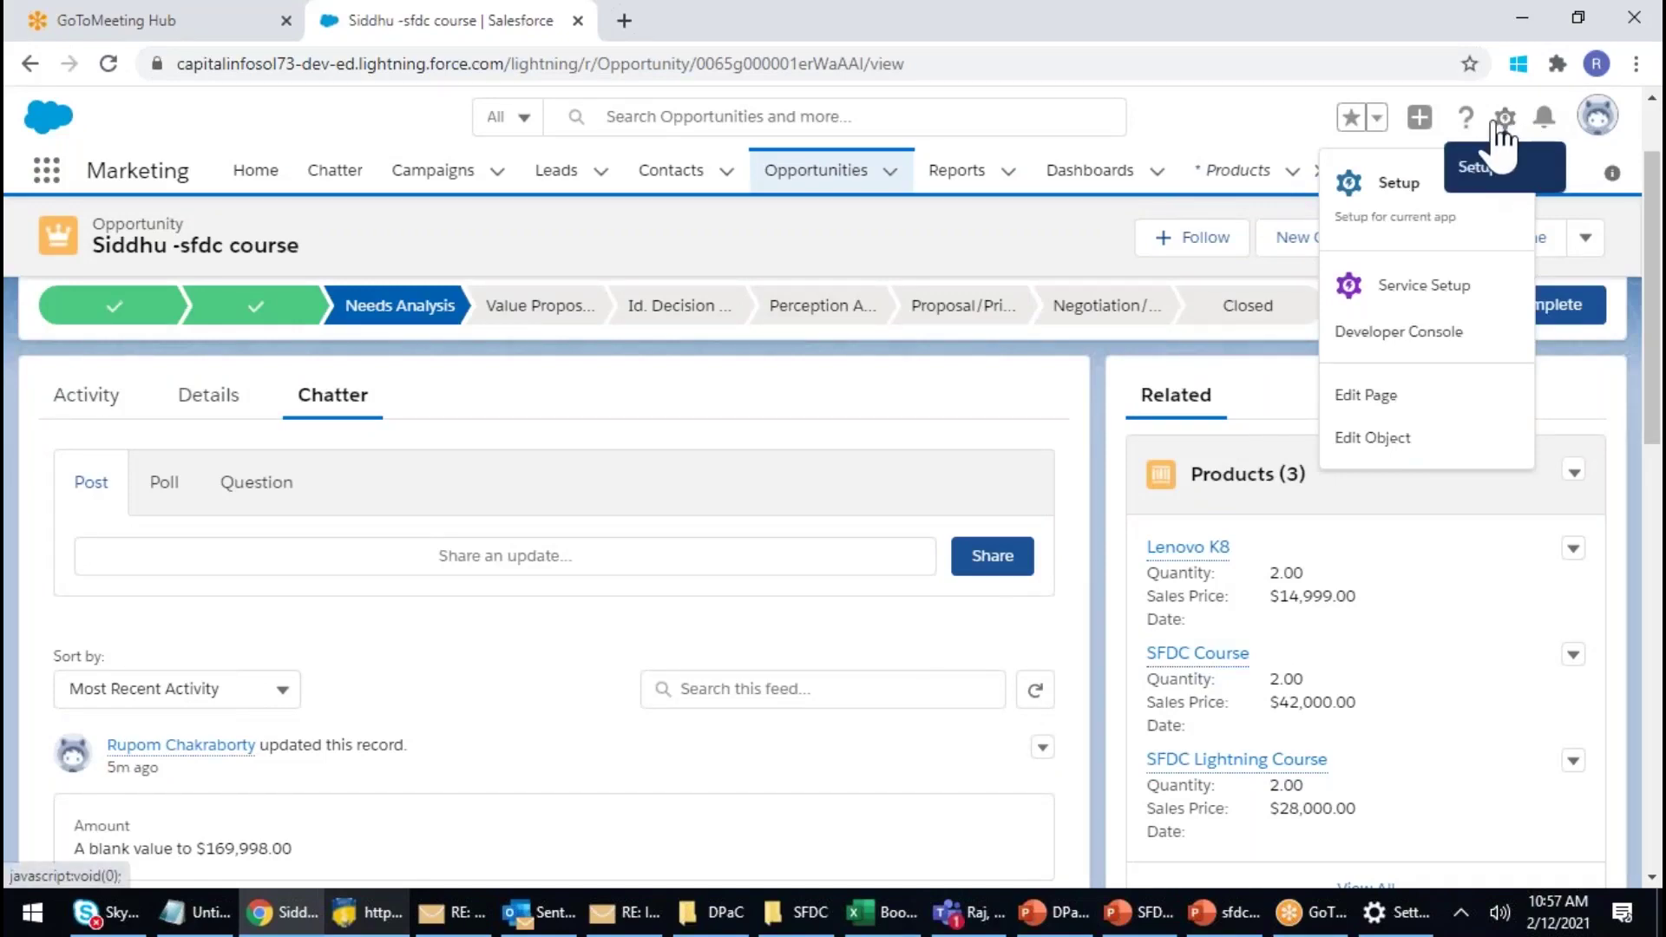
left_click(1410, 195)
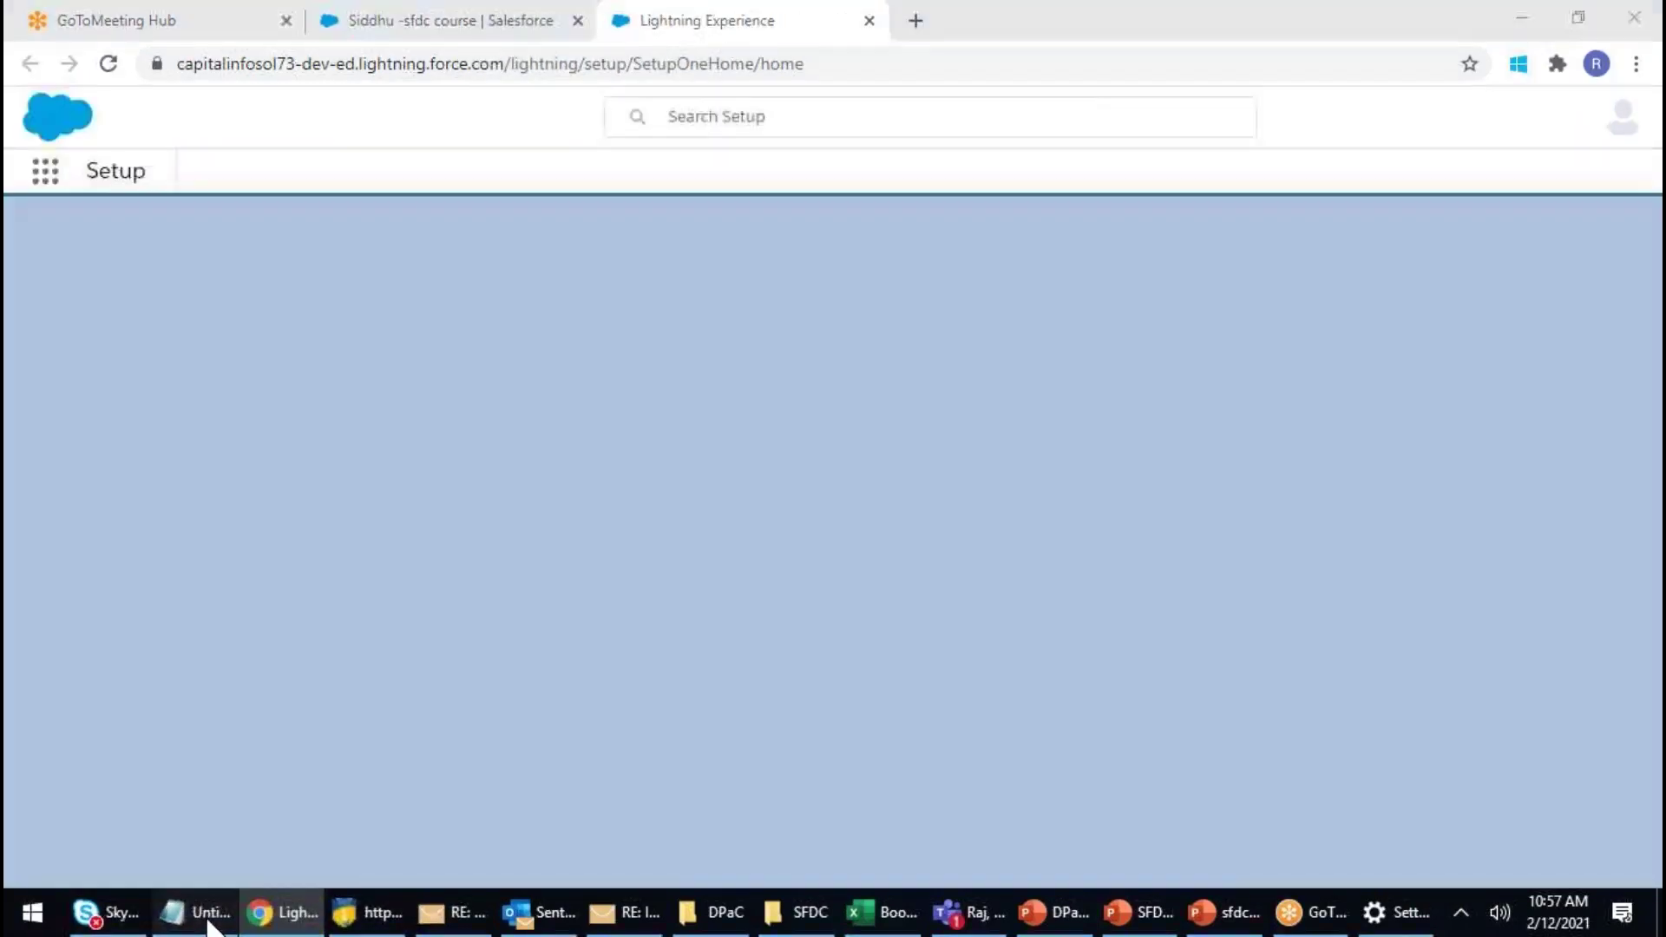
left_click(206, 918)
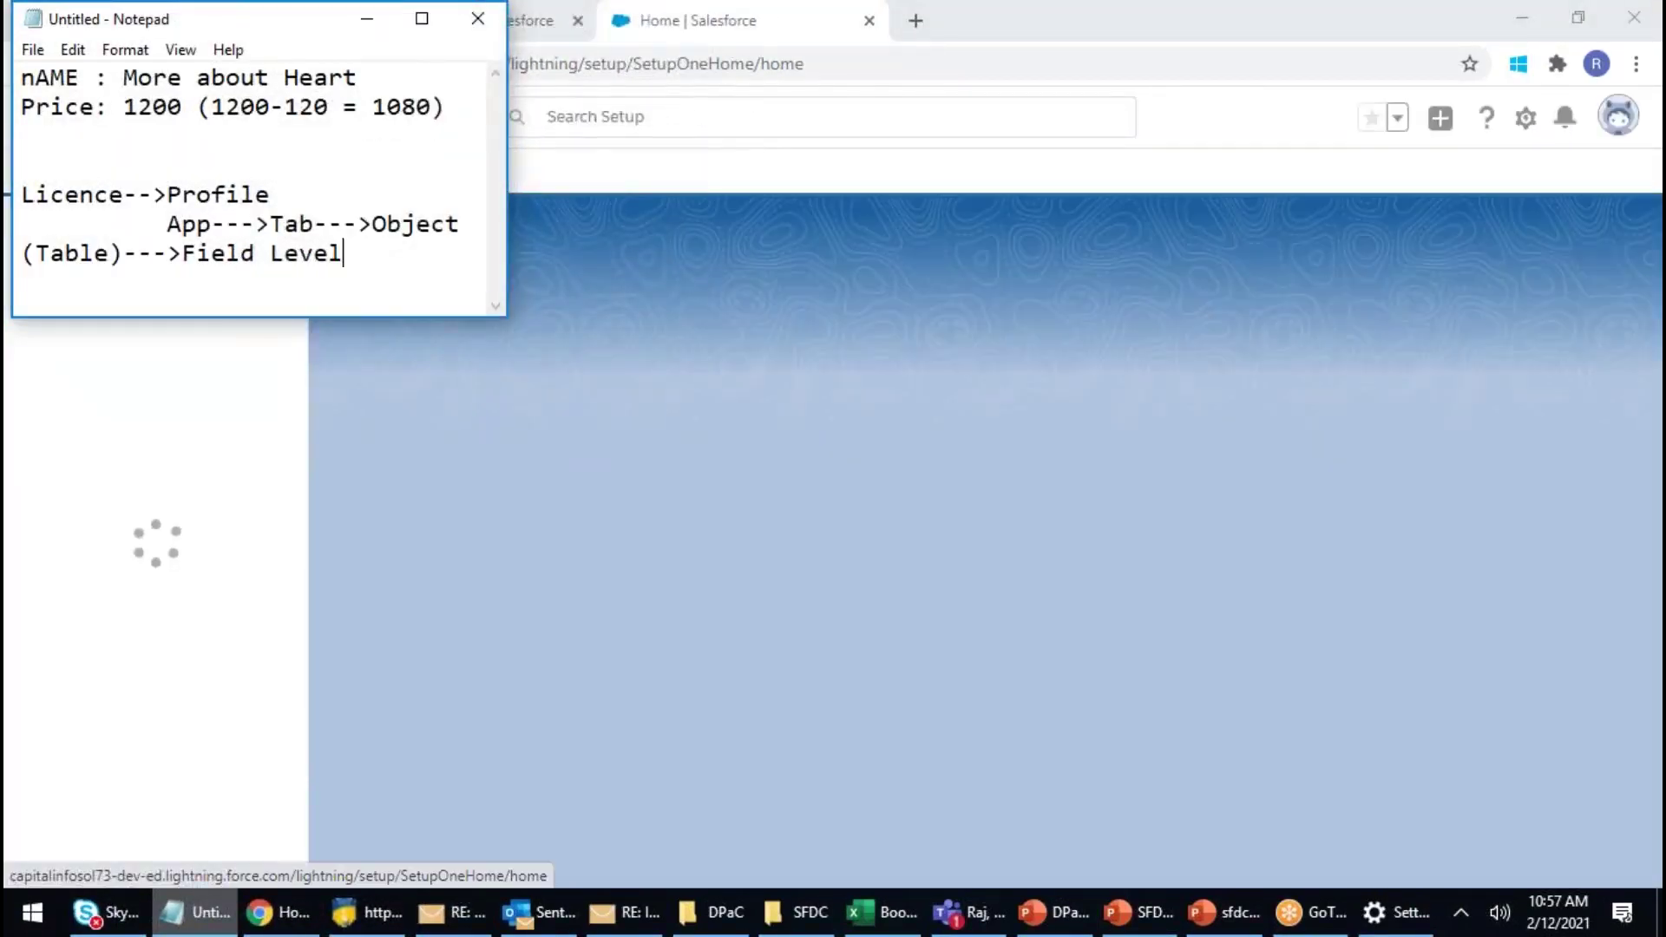
left_click_drag(506, 325, 721, 325)
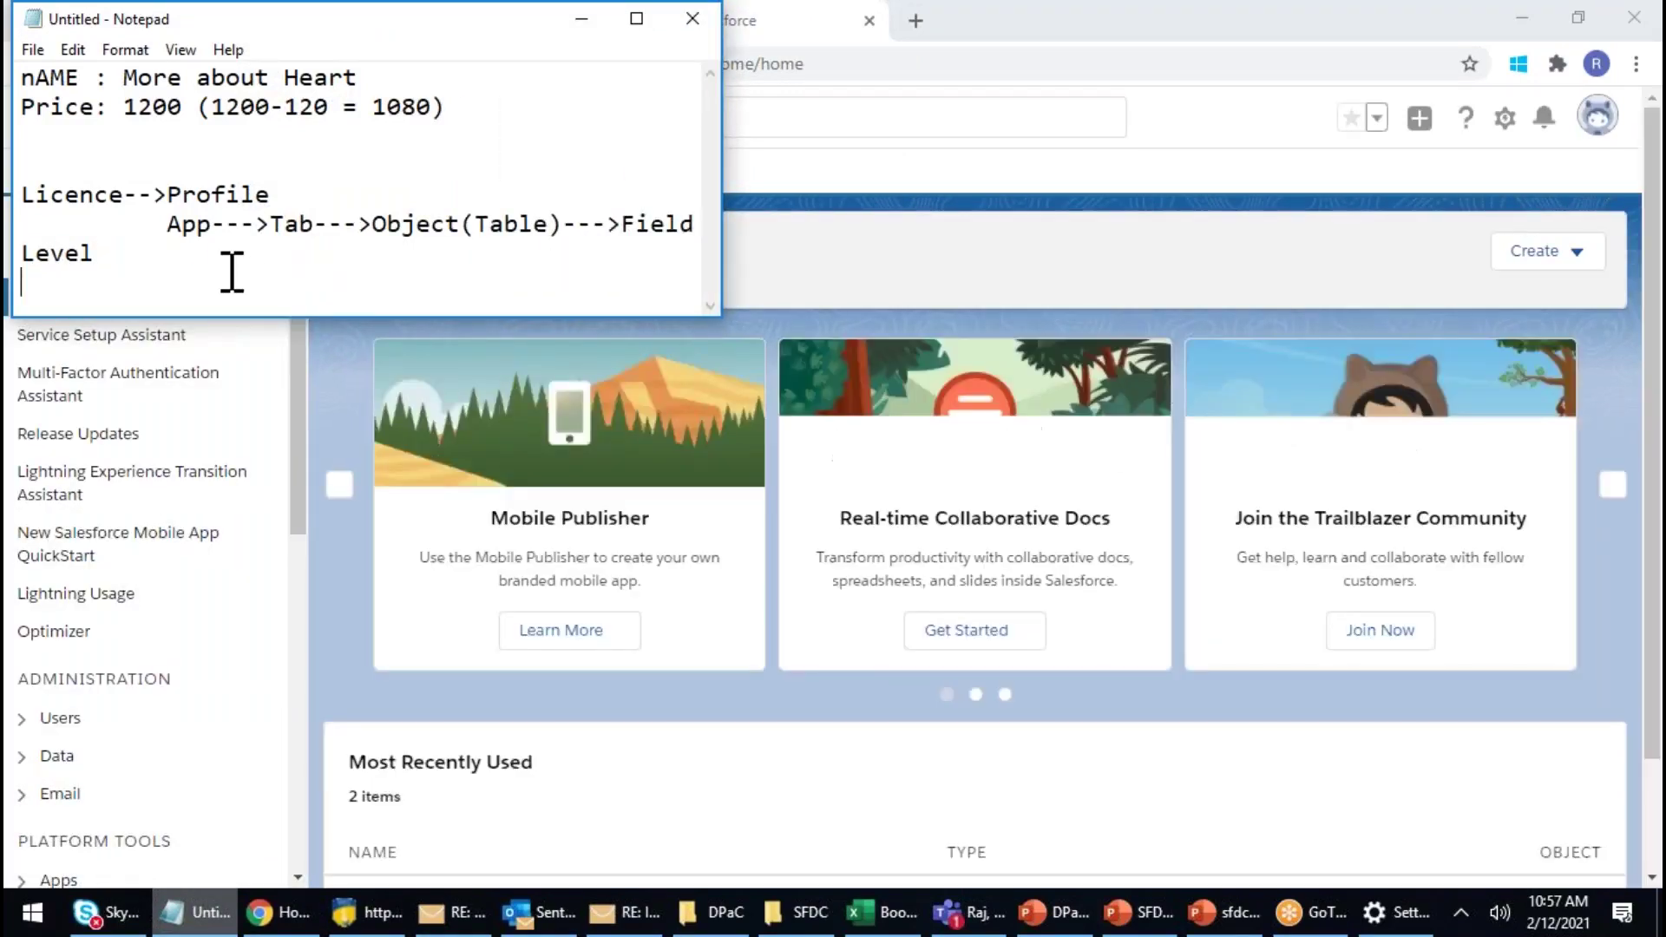
key("Return")
key("Return")
key("Return")
key("Return")
key("Return")
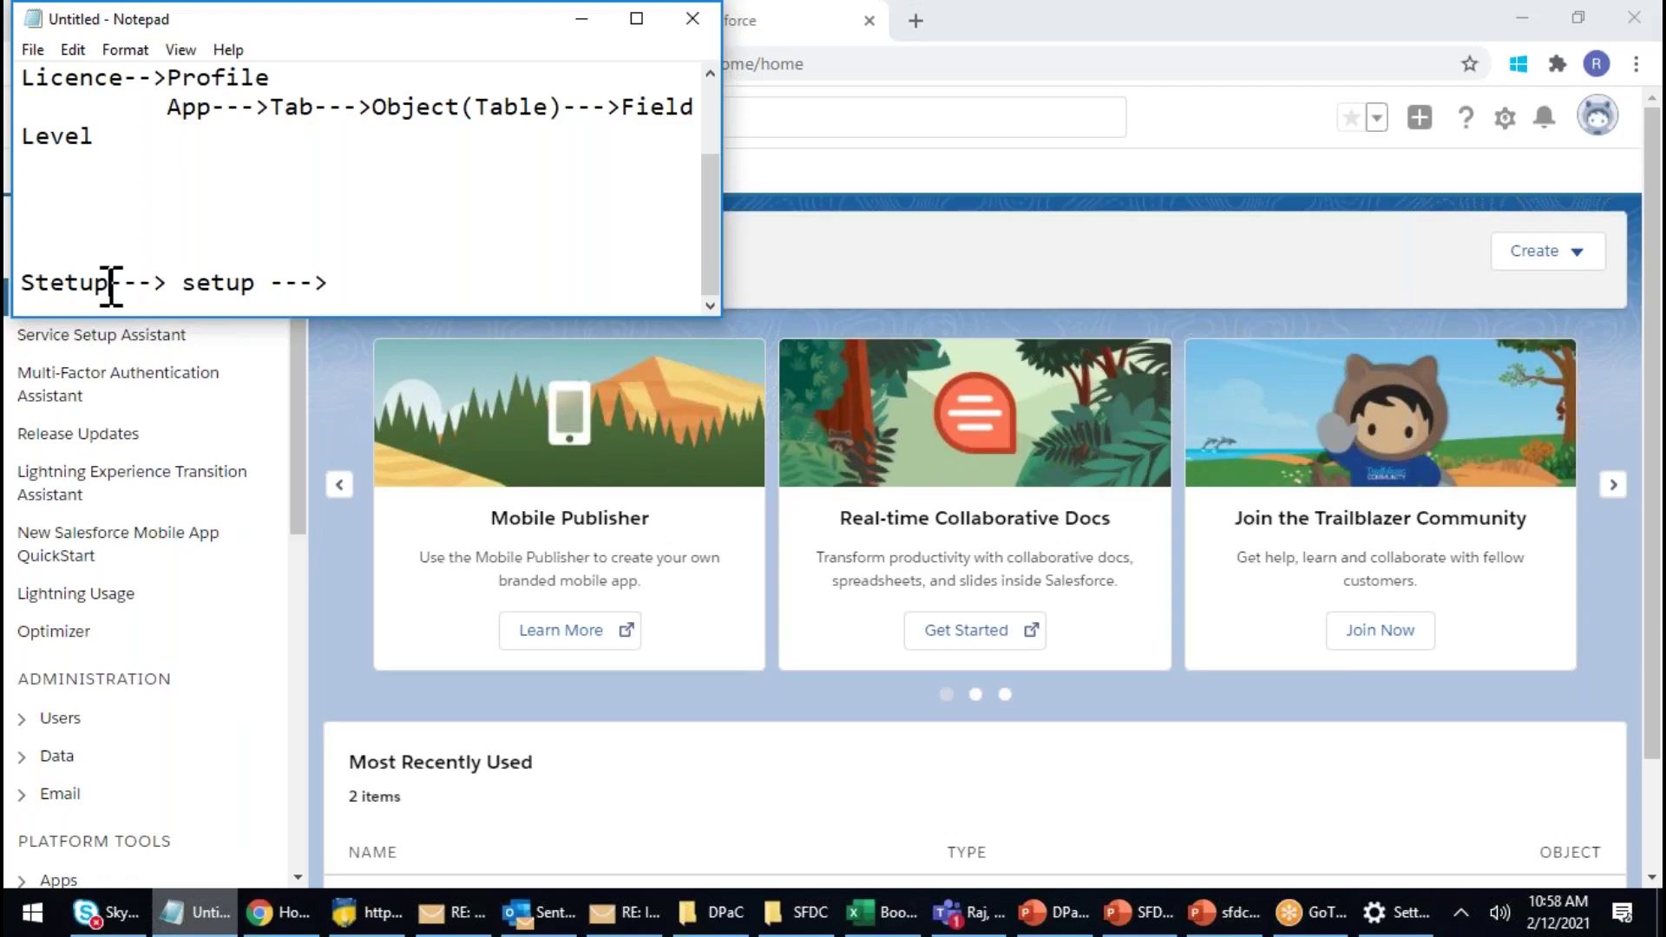
Step: Open the full Setup in a new tab and close the extra Setup Home tab
left_click(582, 18)
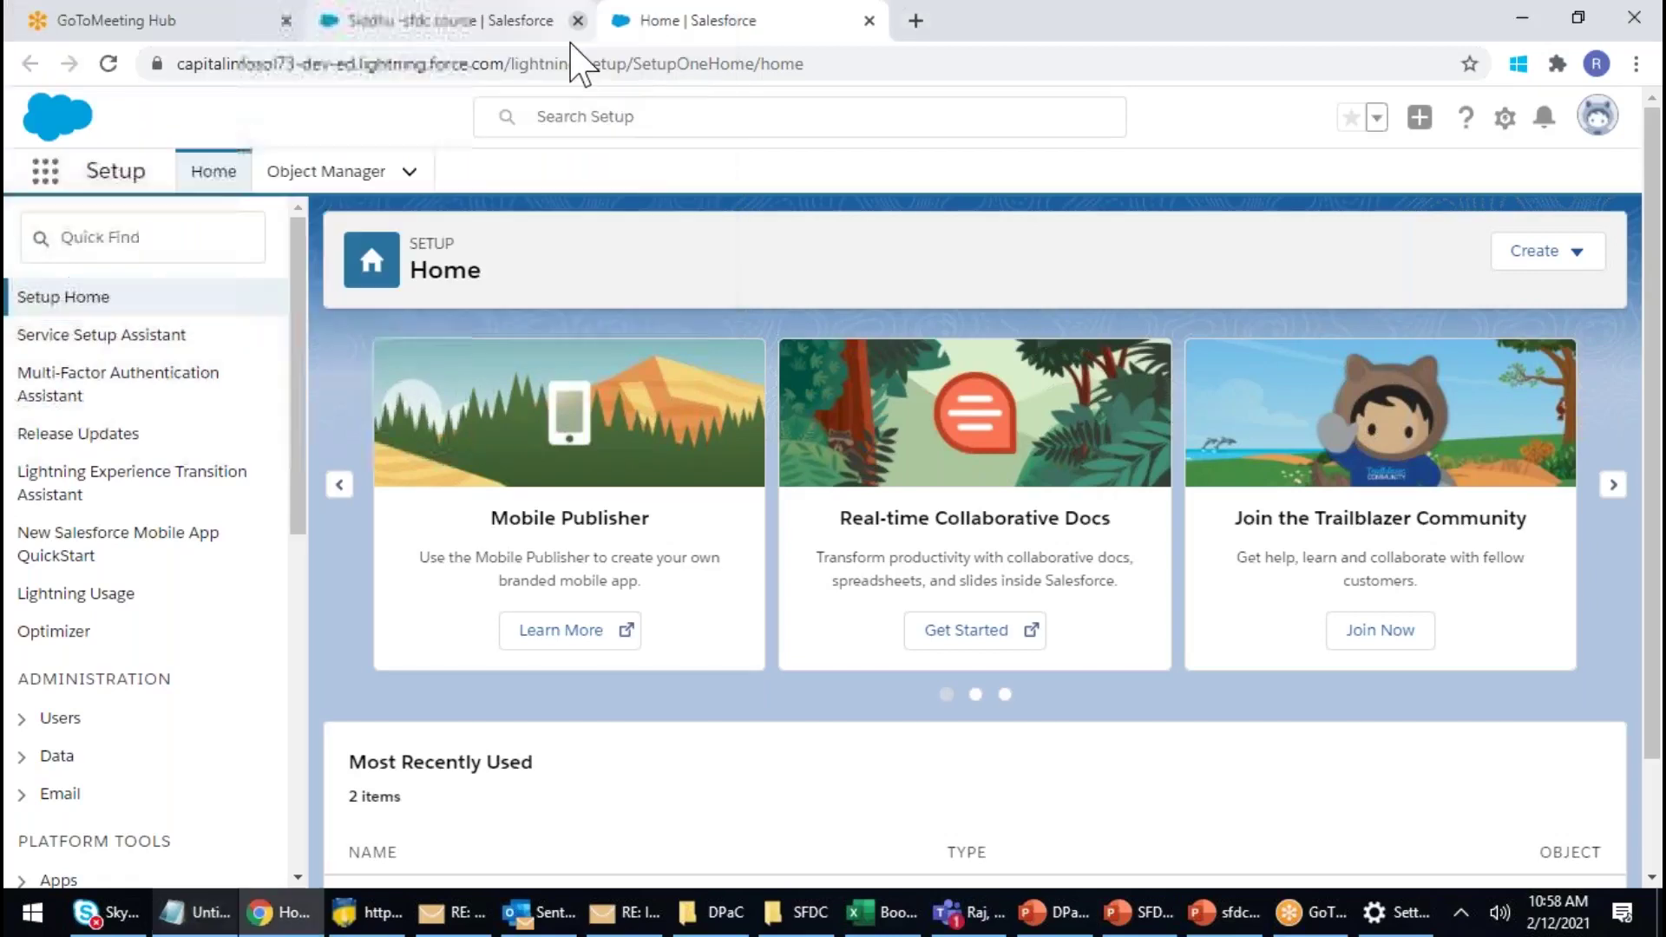
left_click(1505, 118)
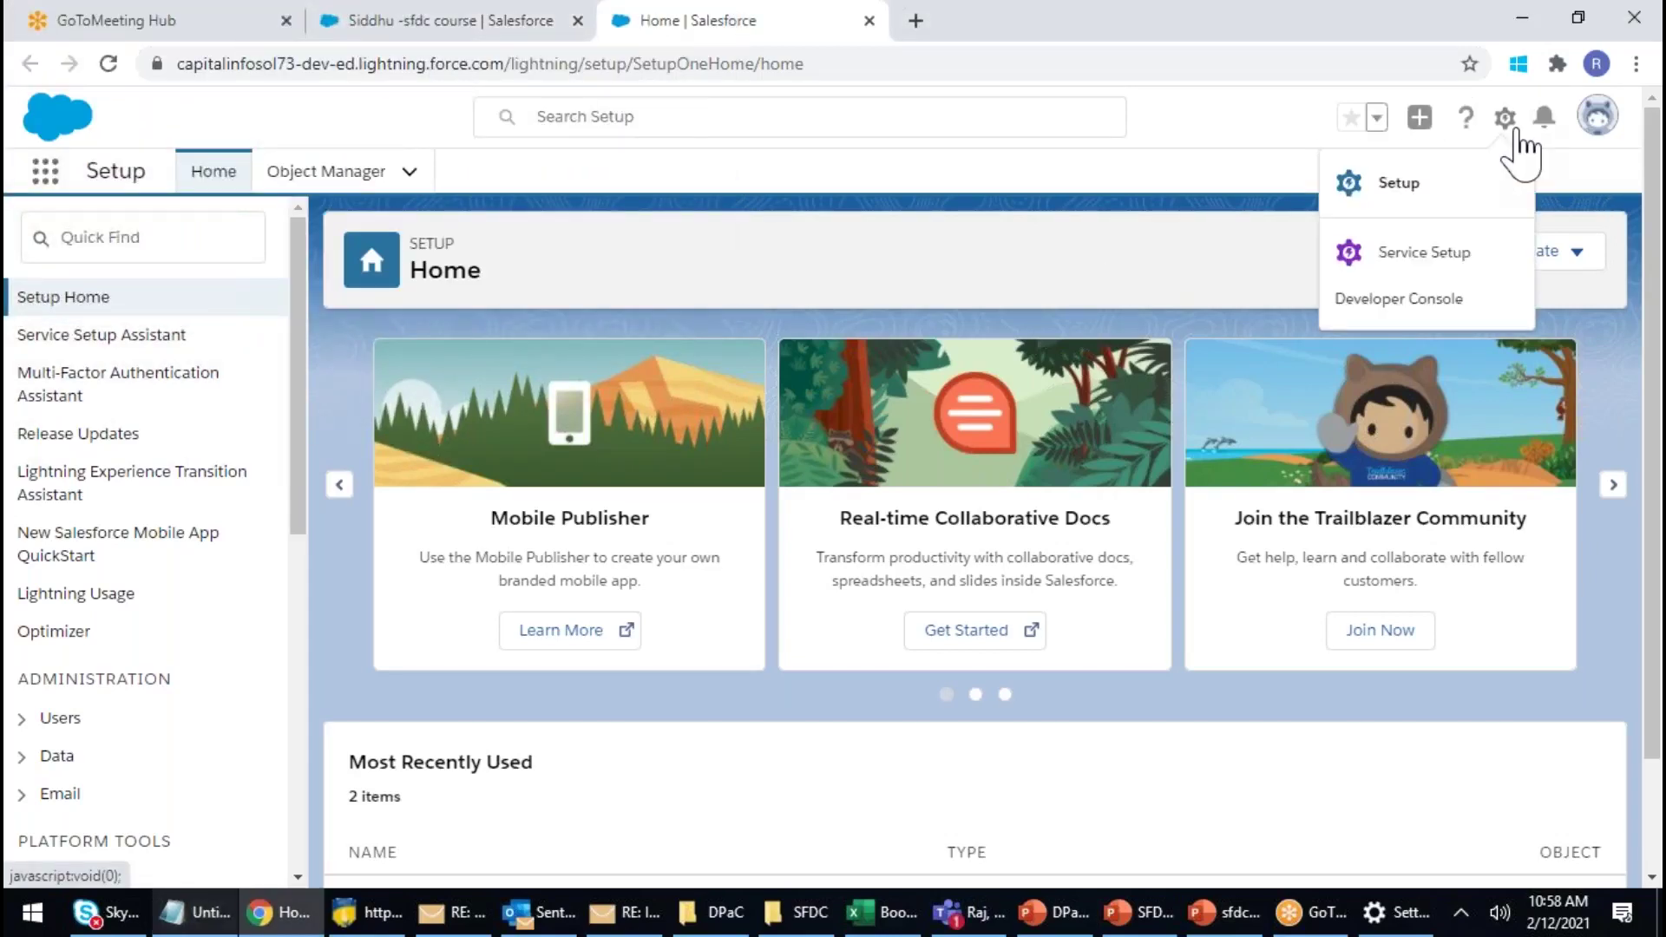
left_click(1401, 195)
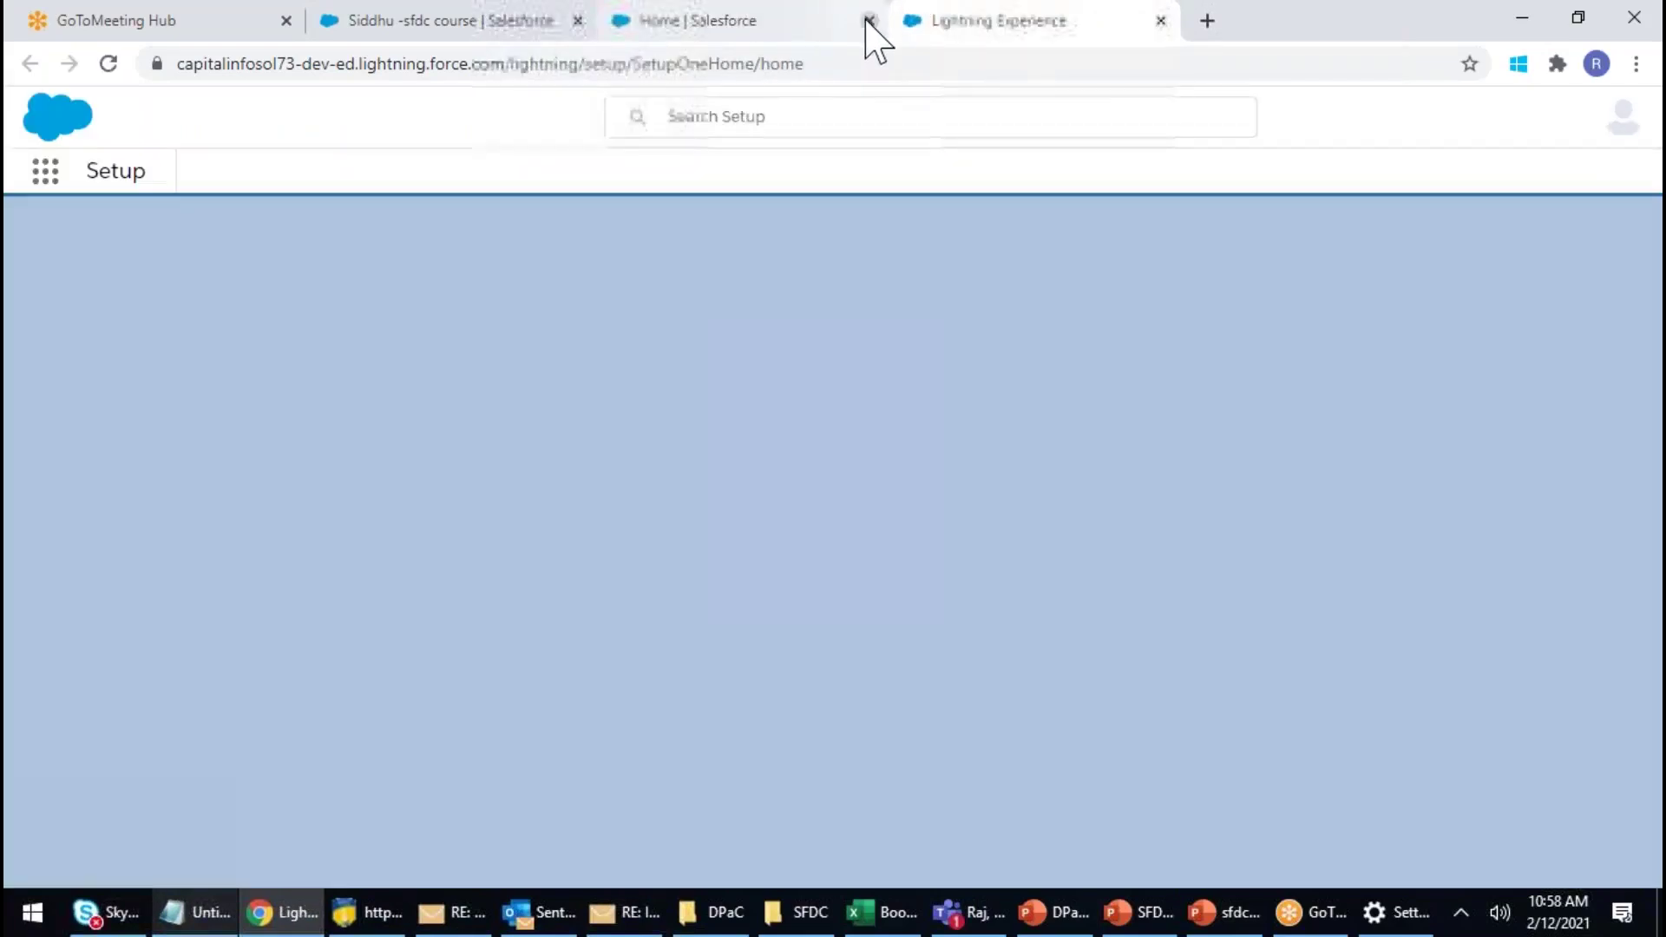
left_click(868, 20)
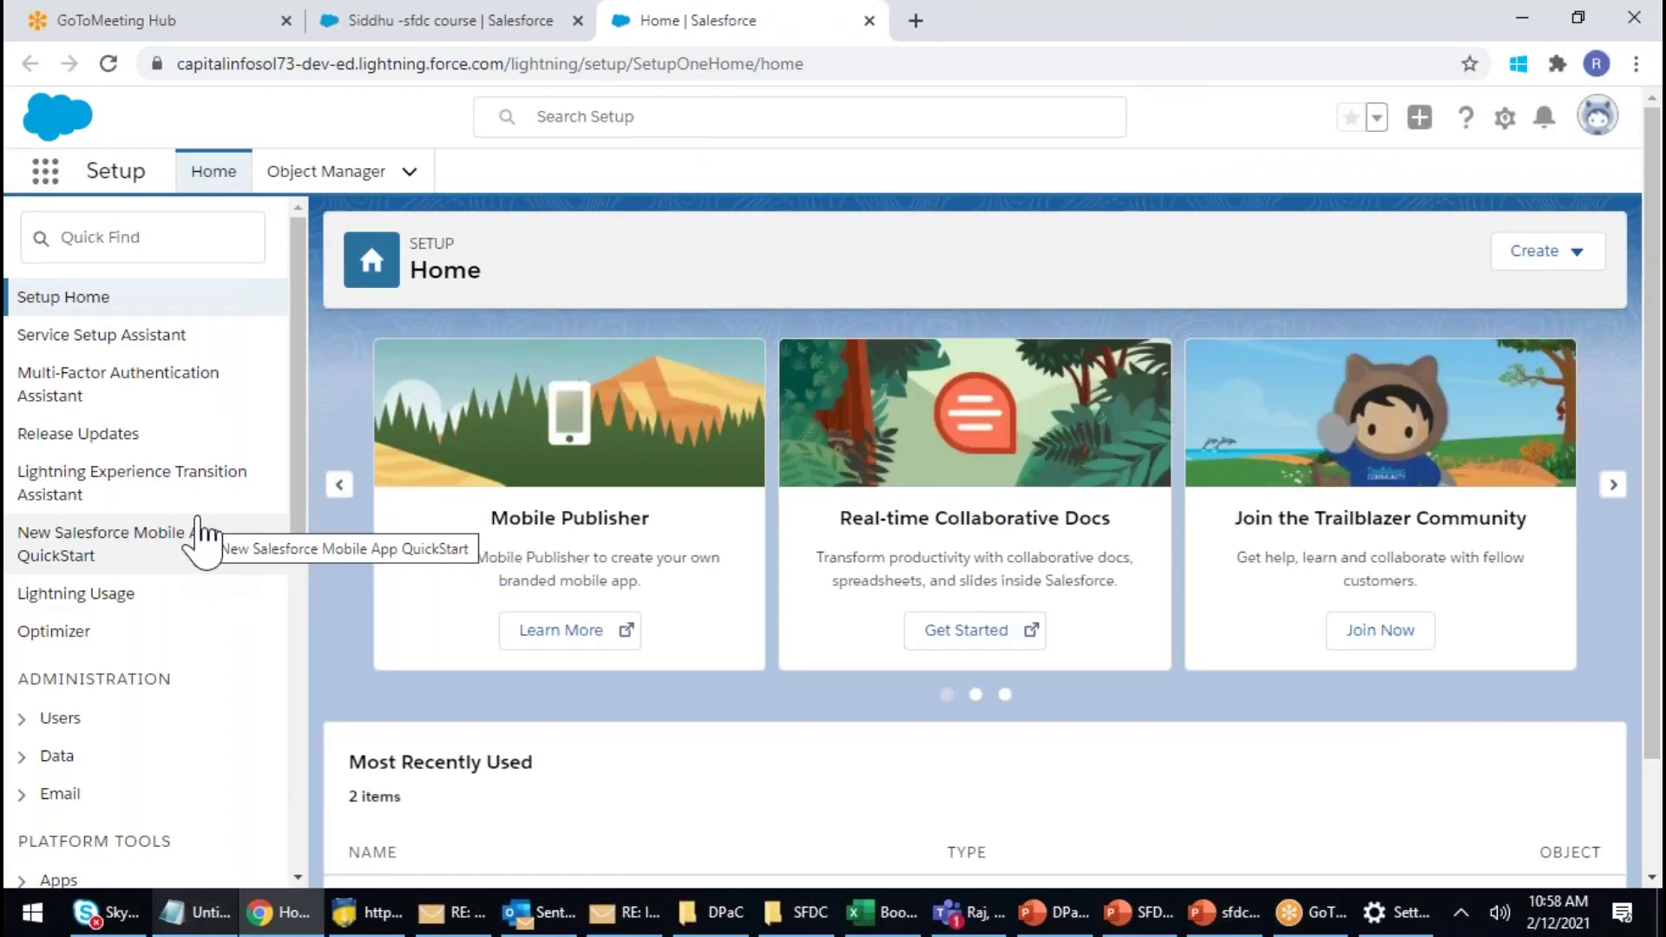
scroll(200, 531, "down", 3)
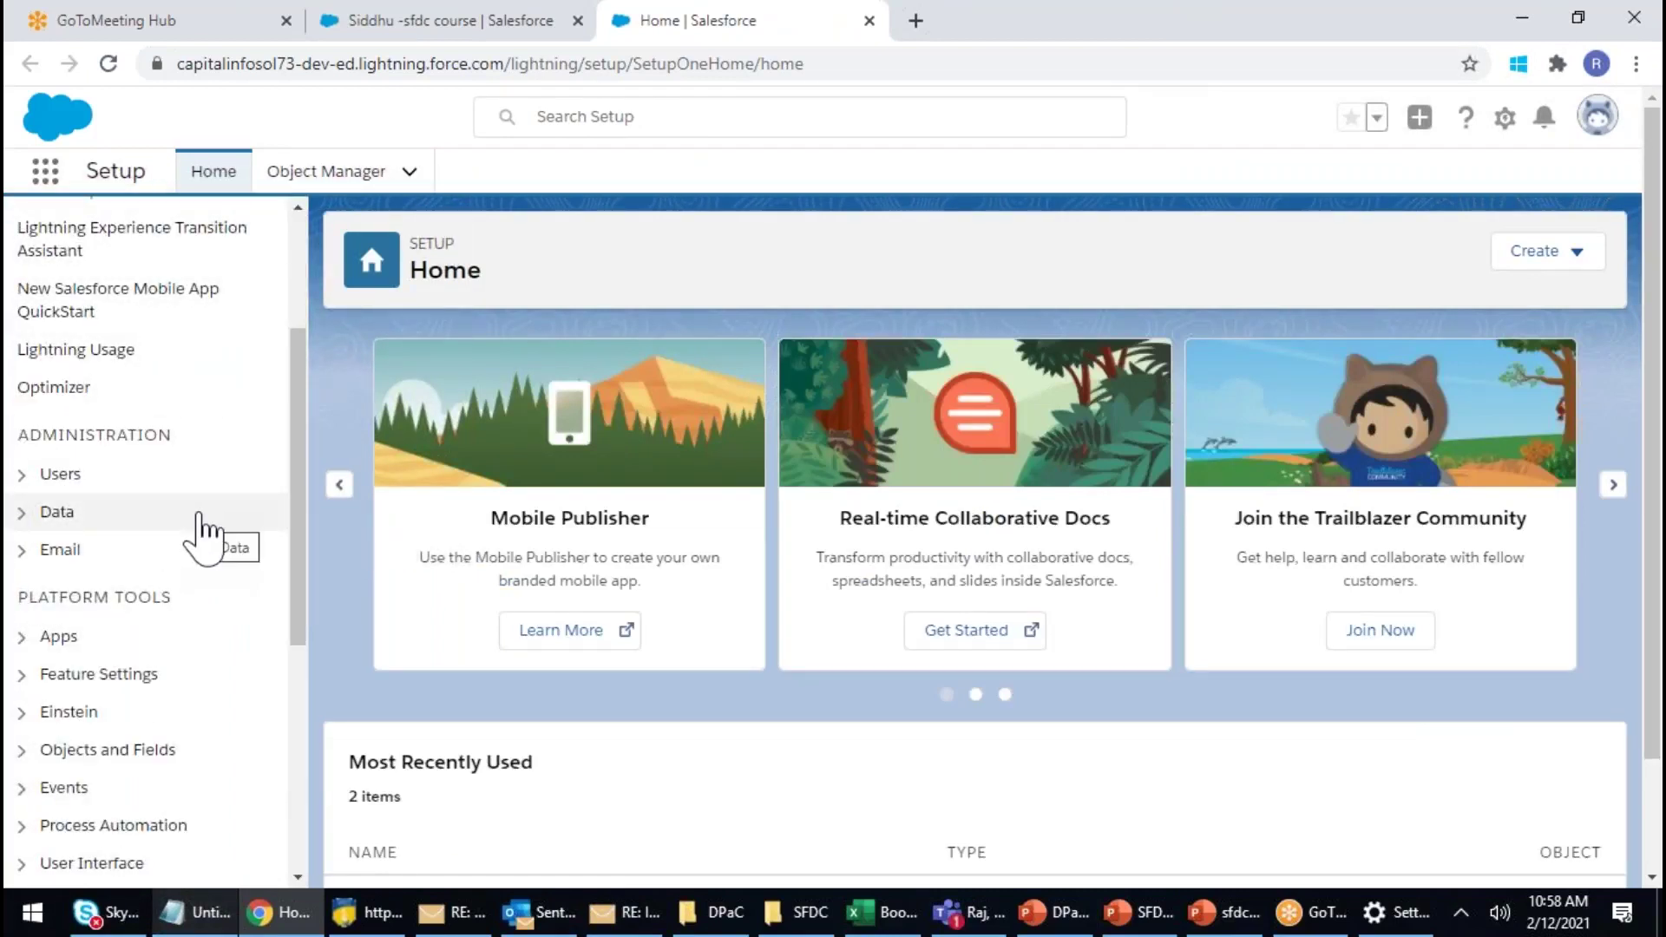
scroll(220, 510, "down", 3)
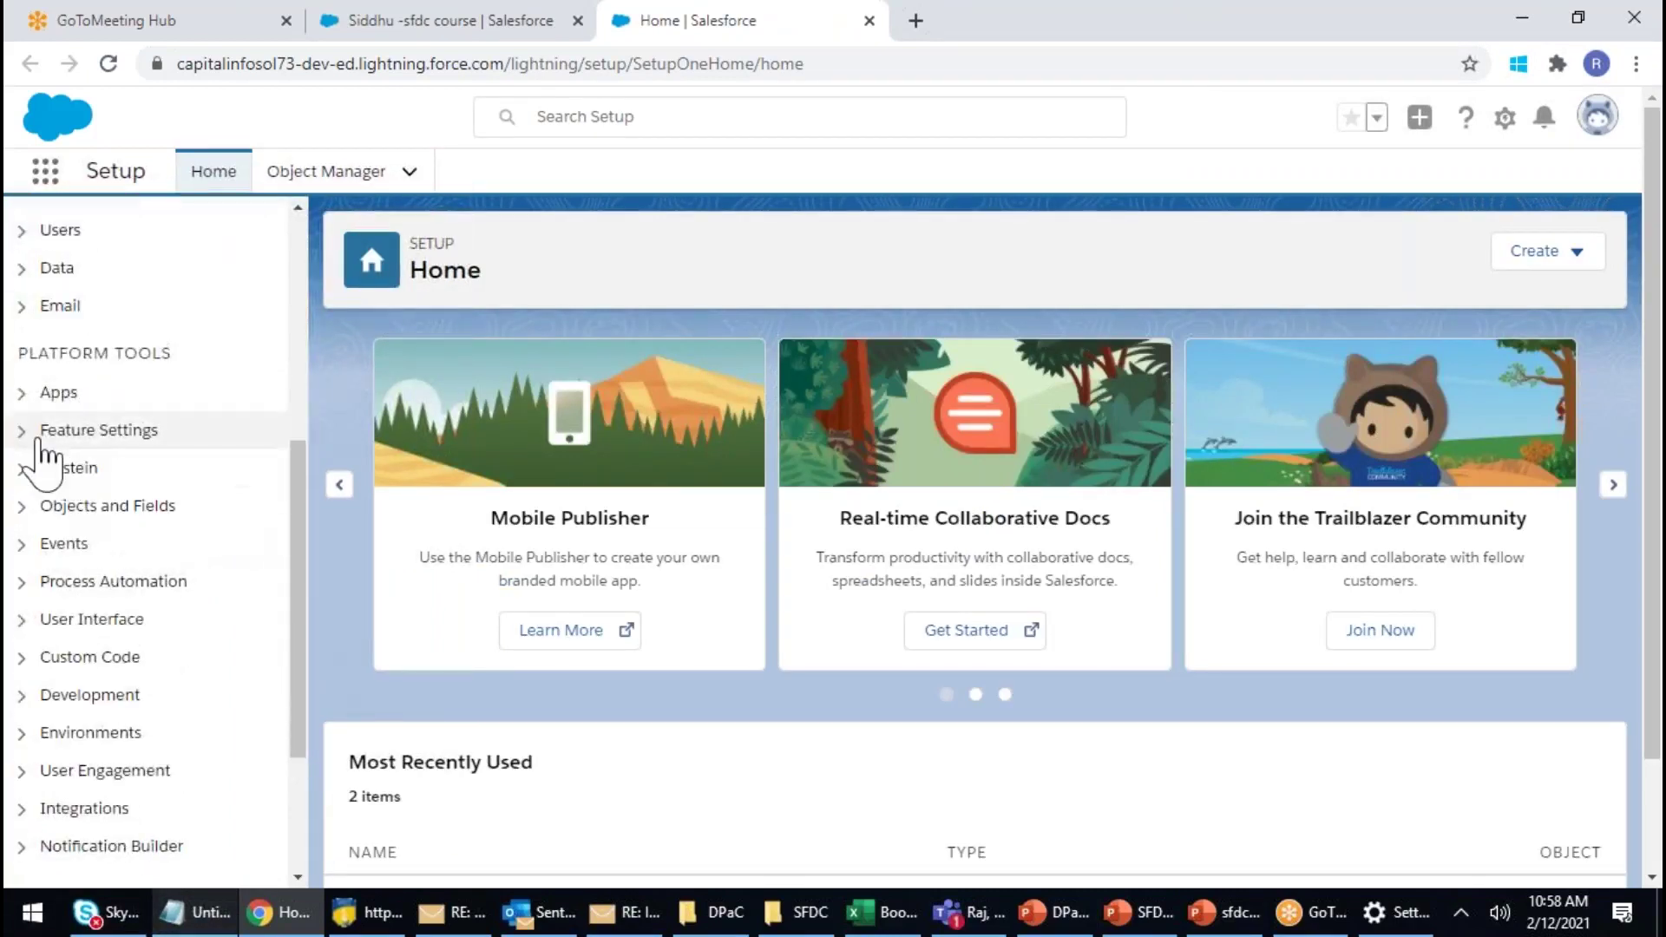
Step: Expand Feature Settings > Sales > Quotes in the Setup sidebar to reach Quote Settings
left_click(20, 431)
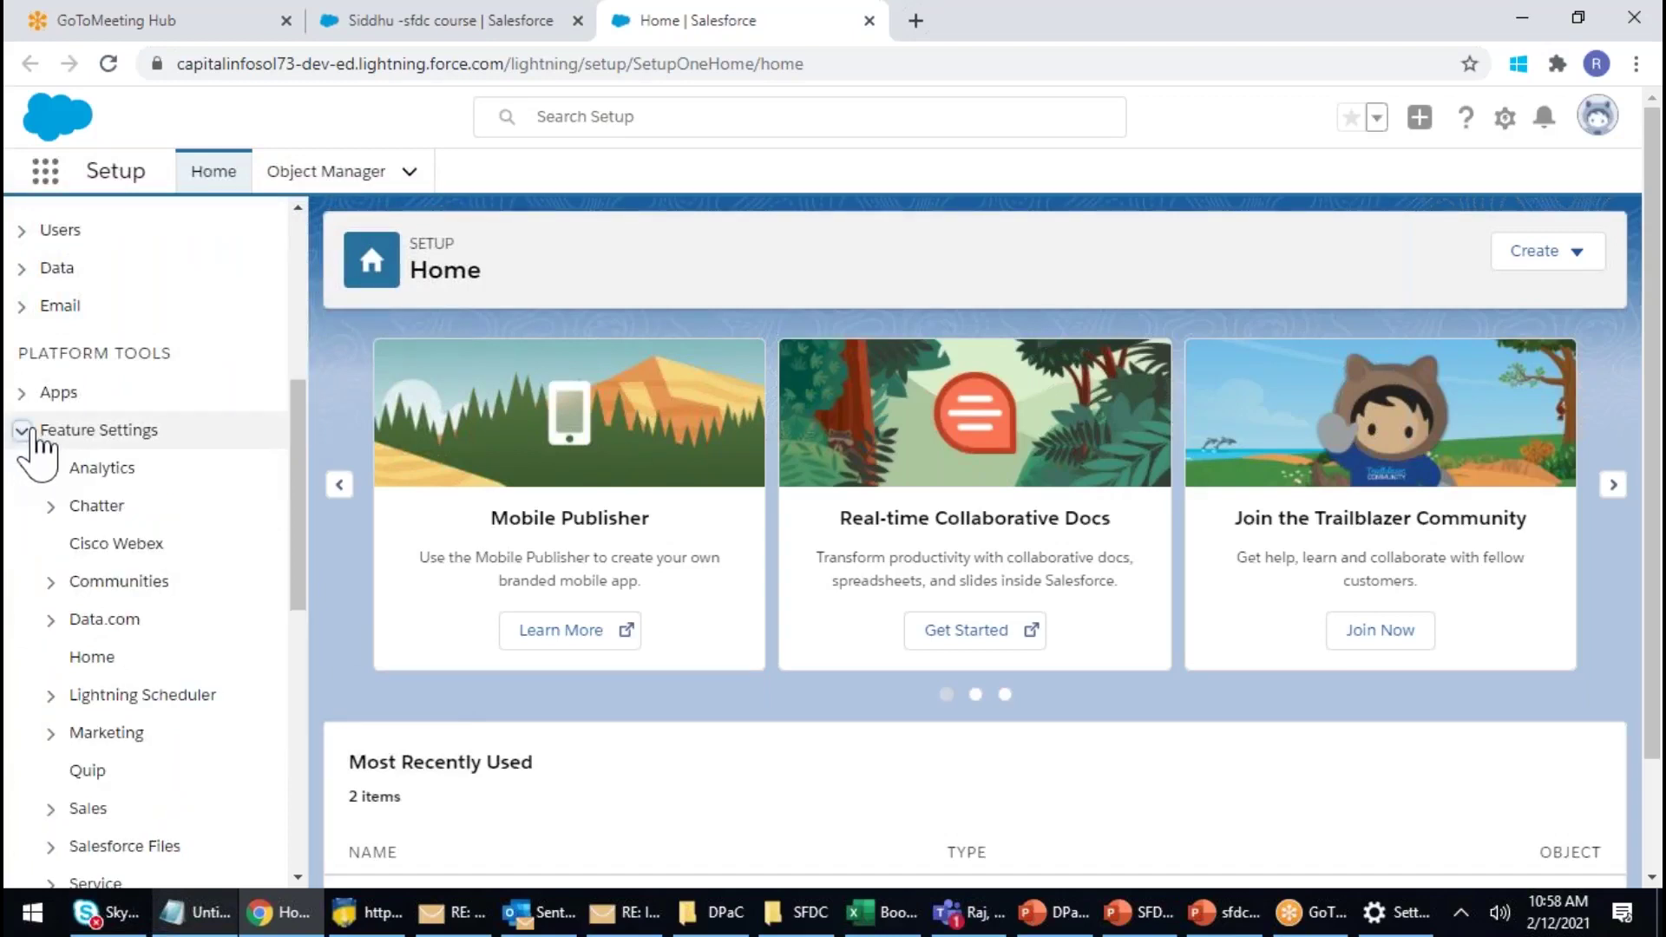
scroll(37, 444, "down", 2)
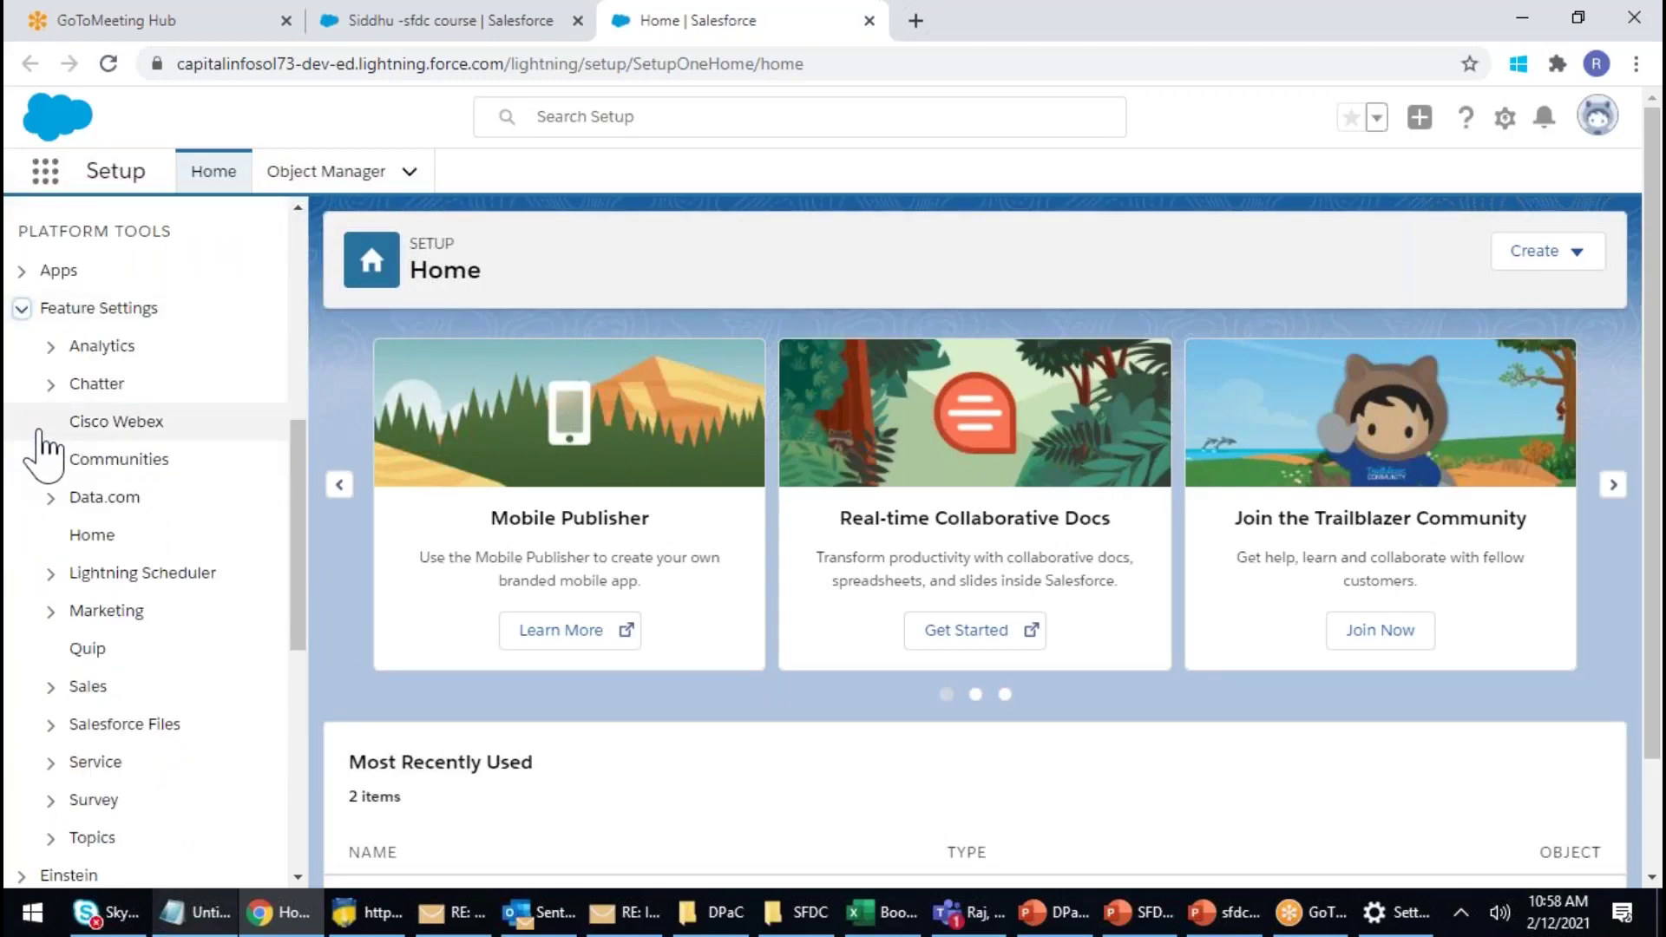
left_click(73, 685)
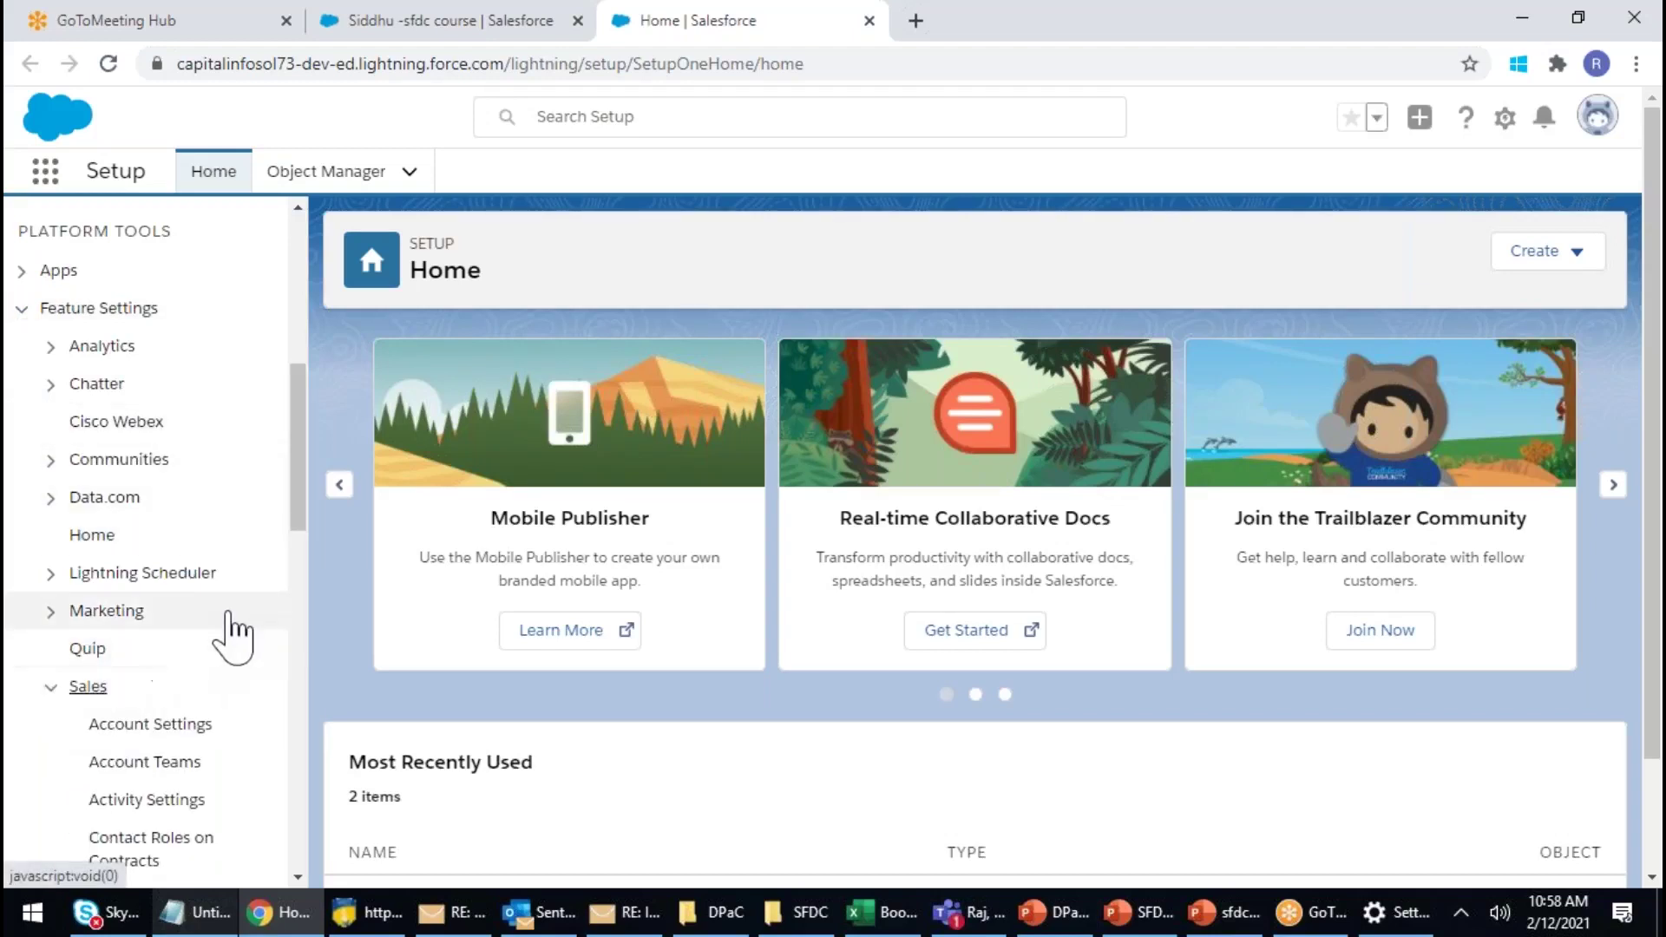
scroll(234, 629, "down", 8)
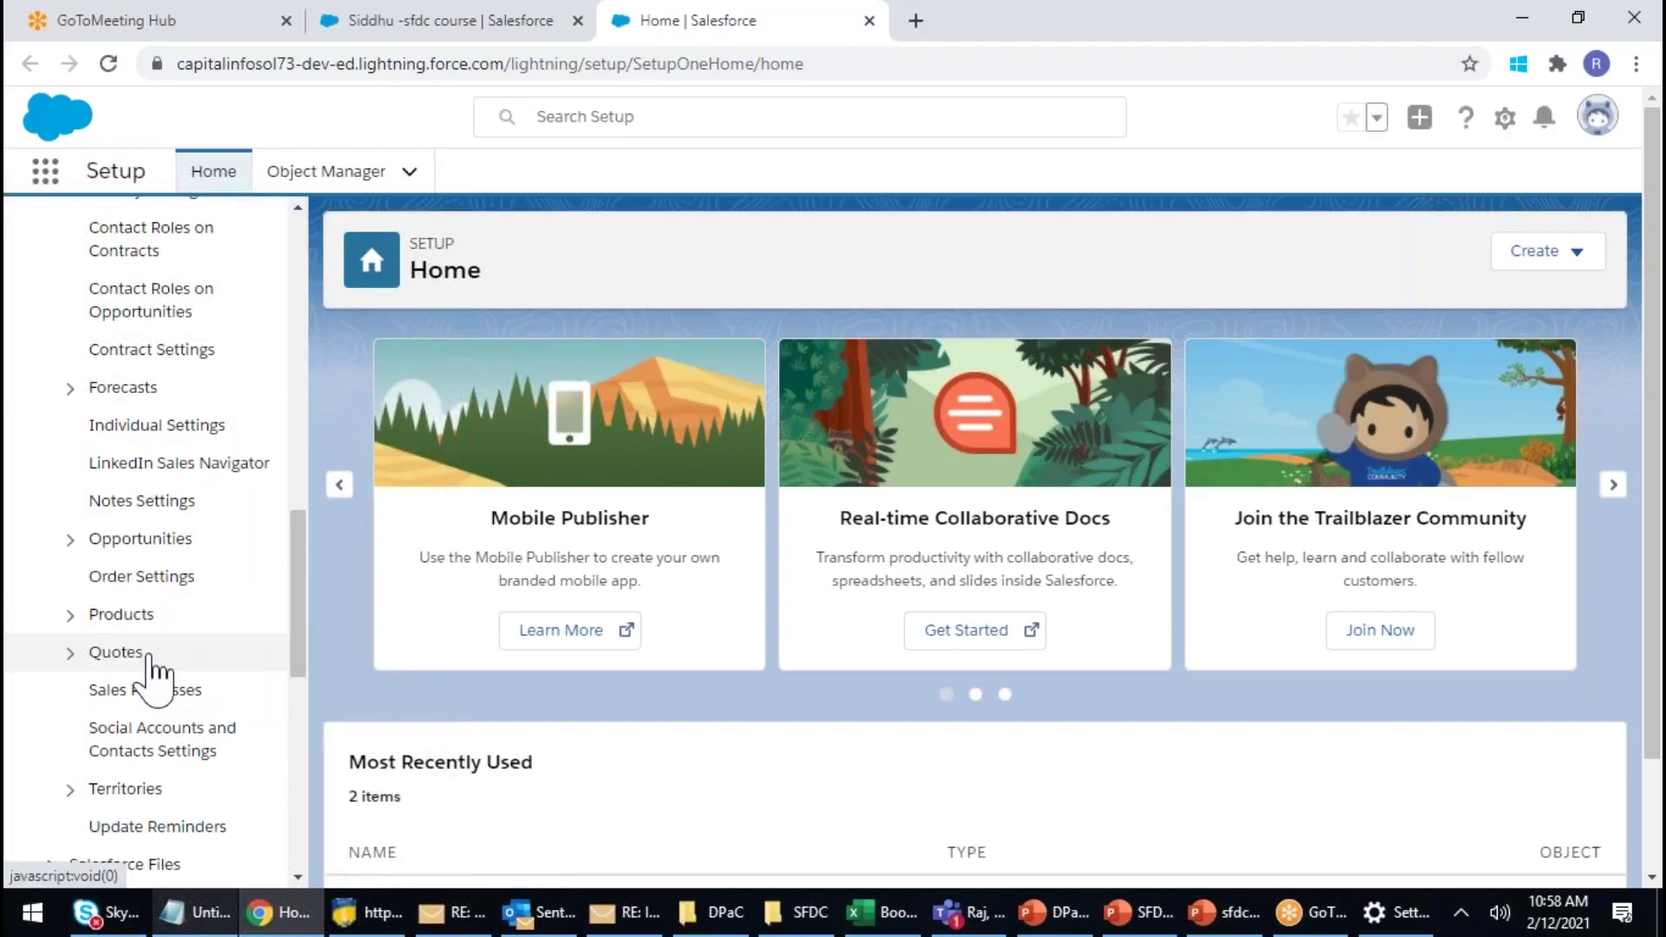
left_click(122, 658)
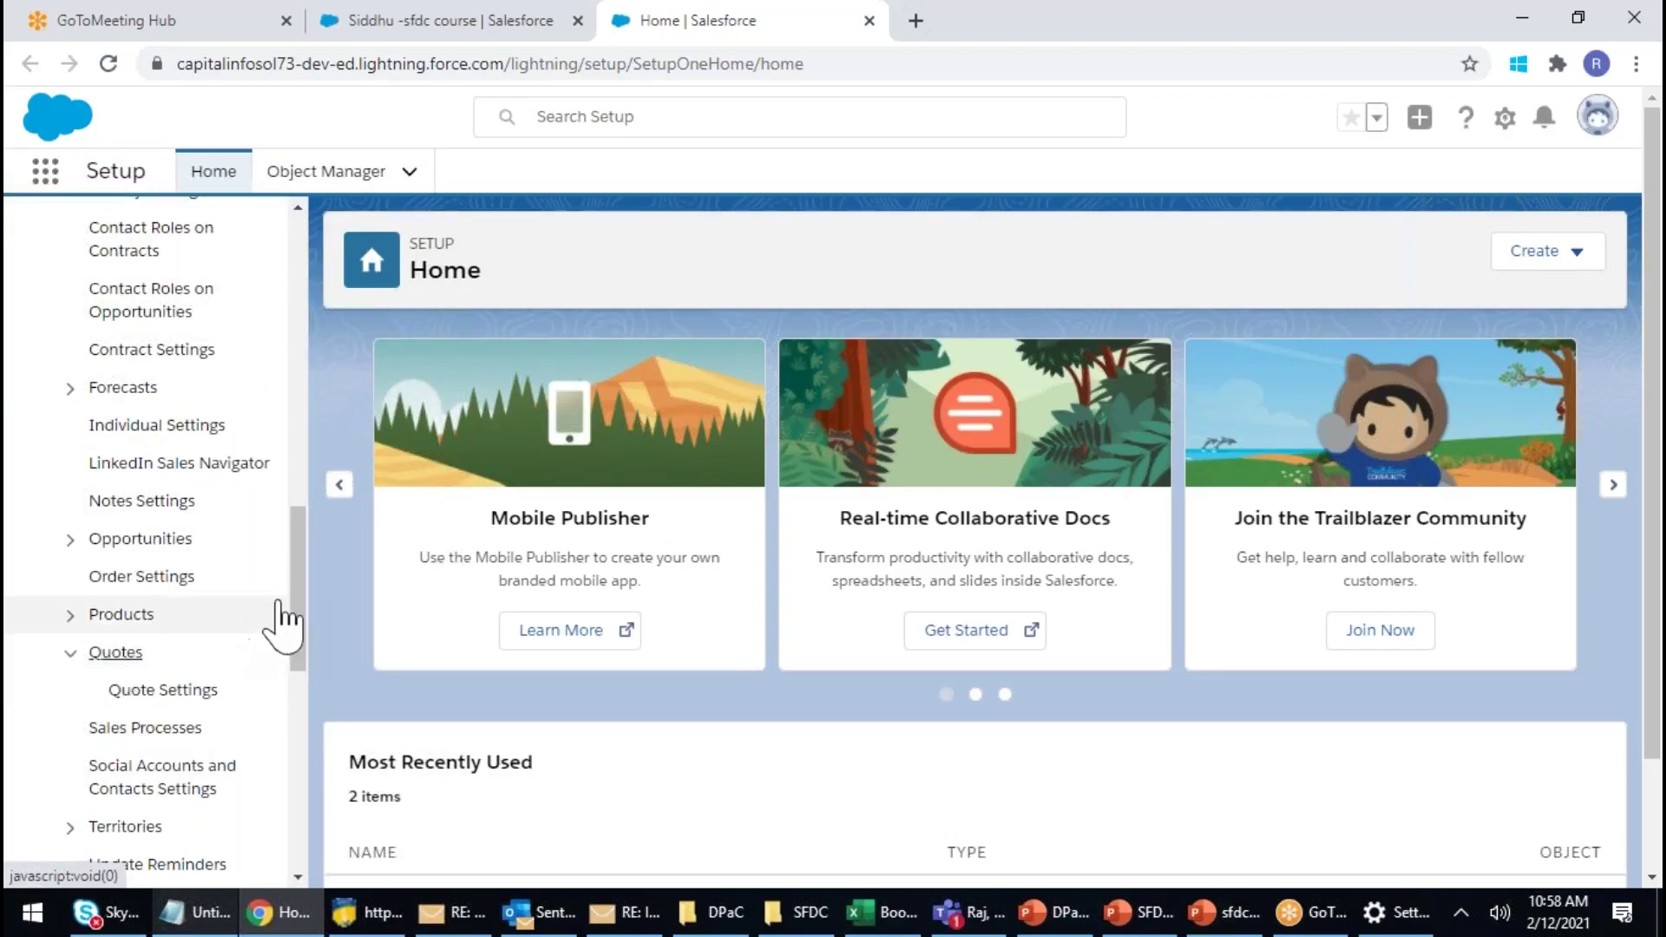
scroll(260, 631, "down", 3)
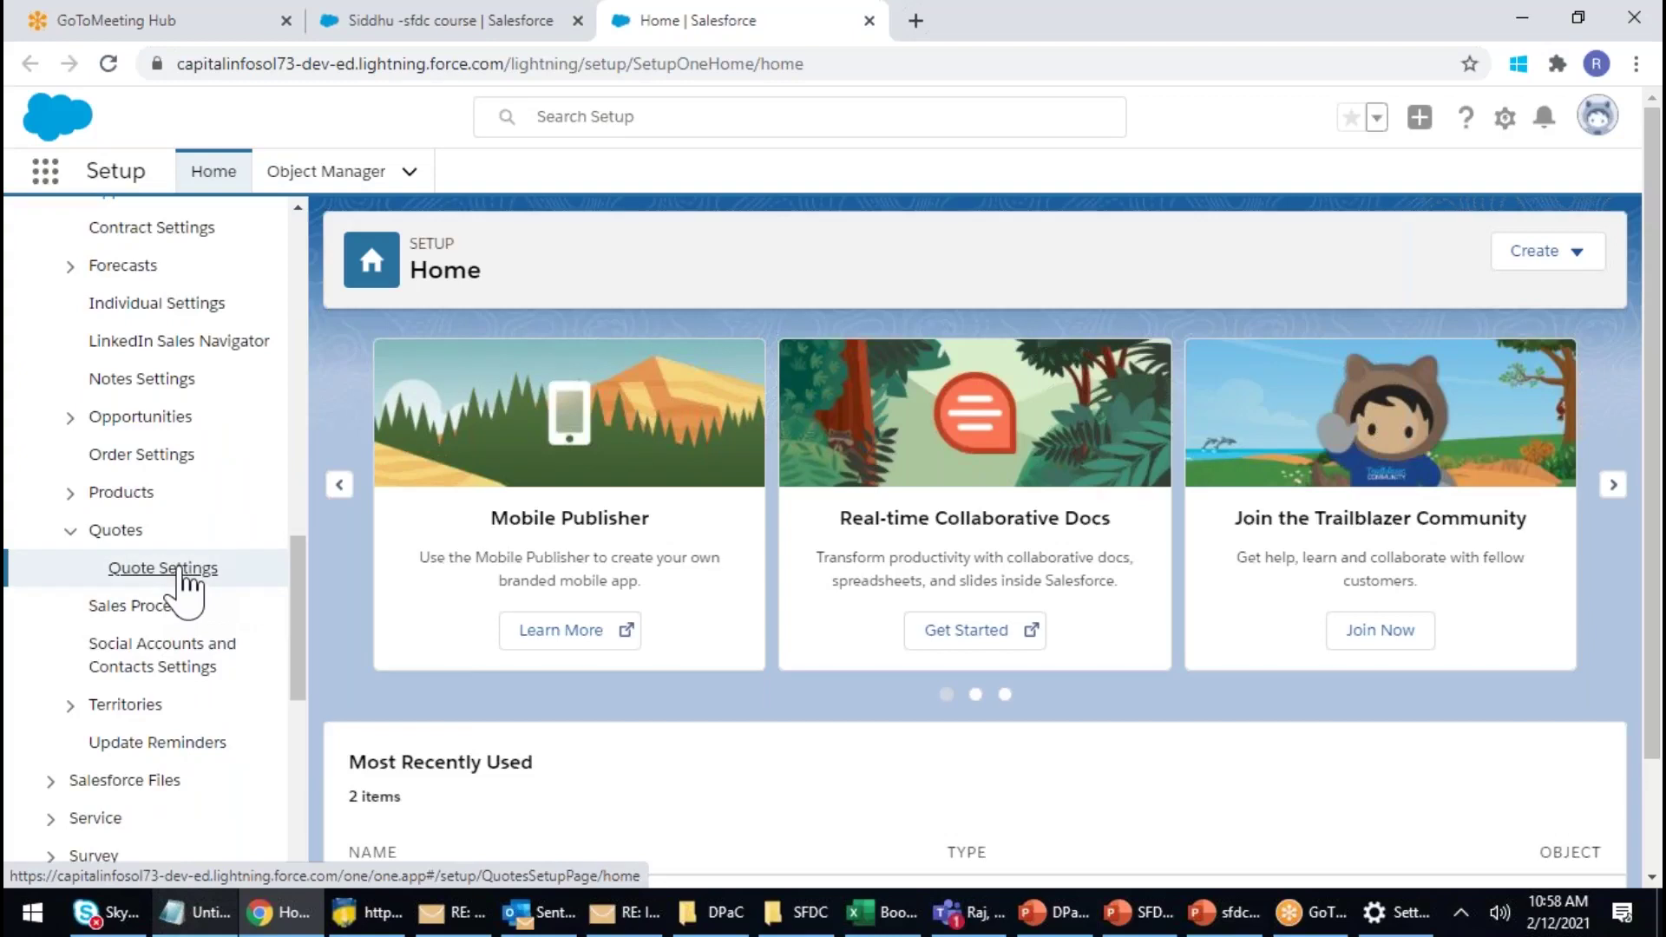
left_click(181, 569)
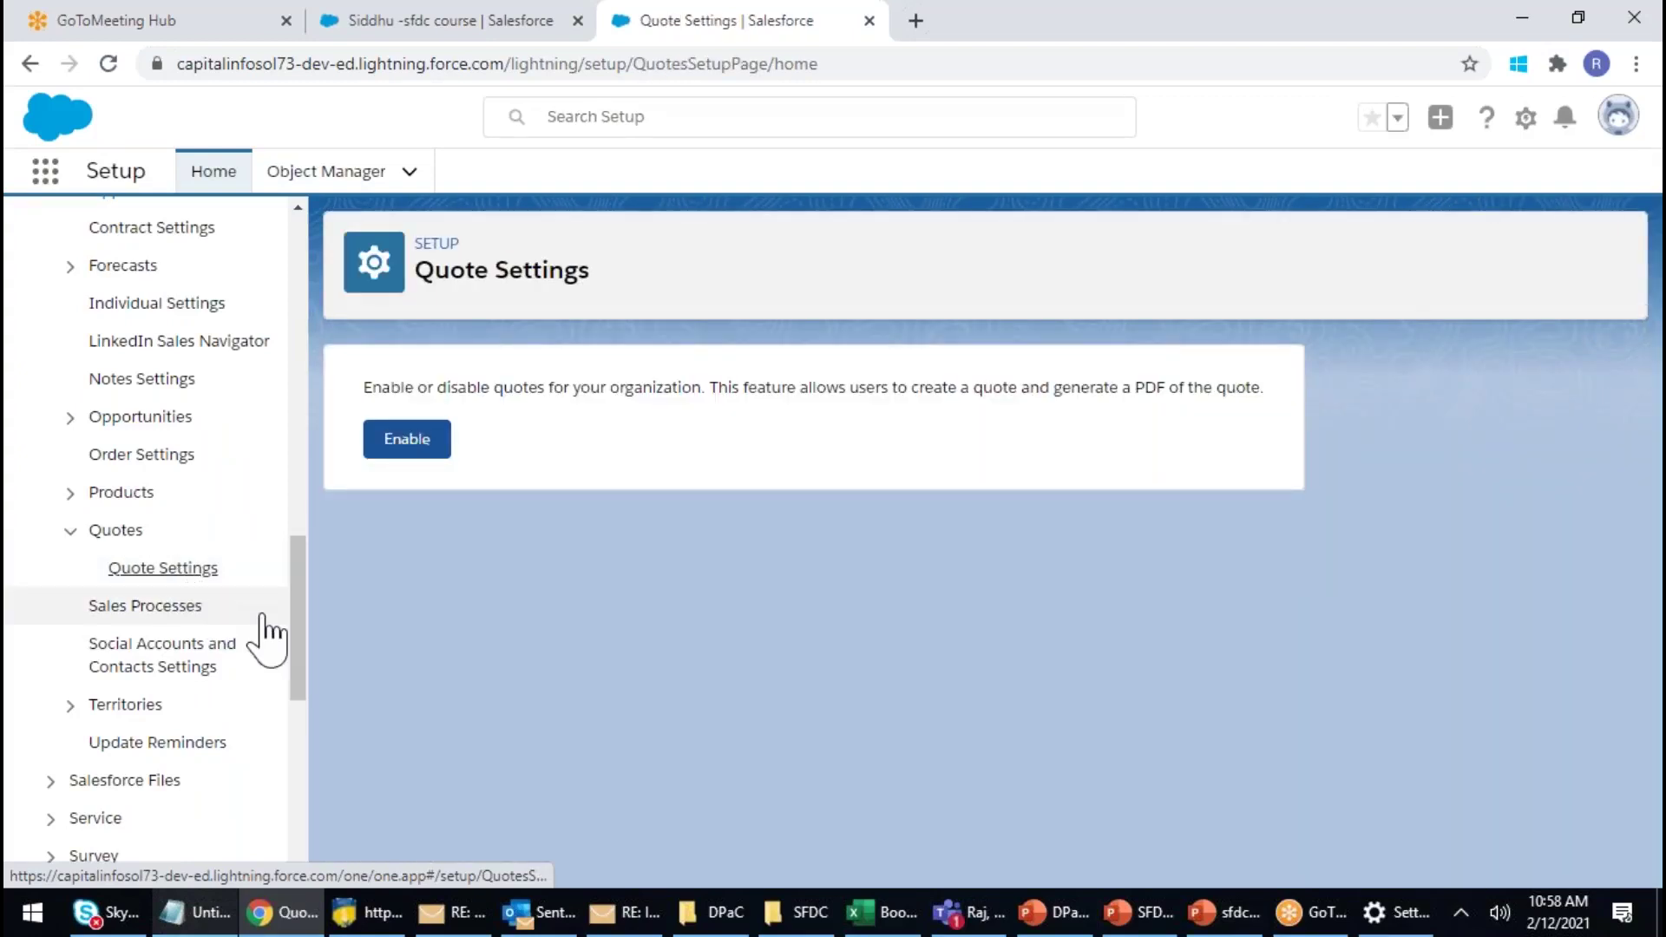
Step: Enable quotes and save Quotes on the Marketing, Sales, Support and standard Opportunity layouts
left_click(407, 441)
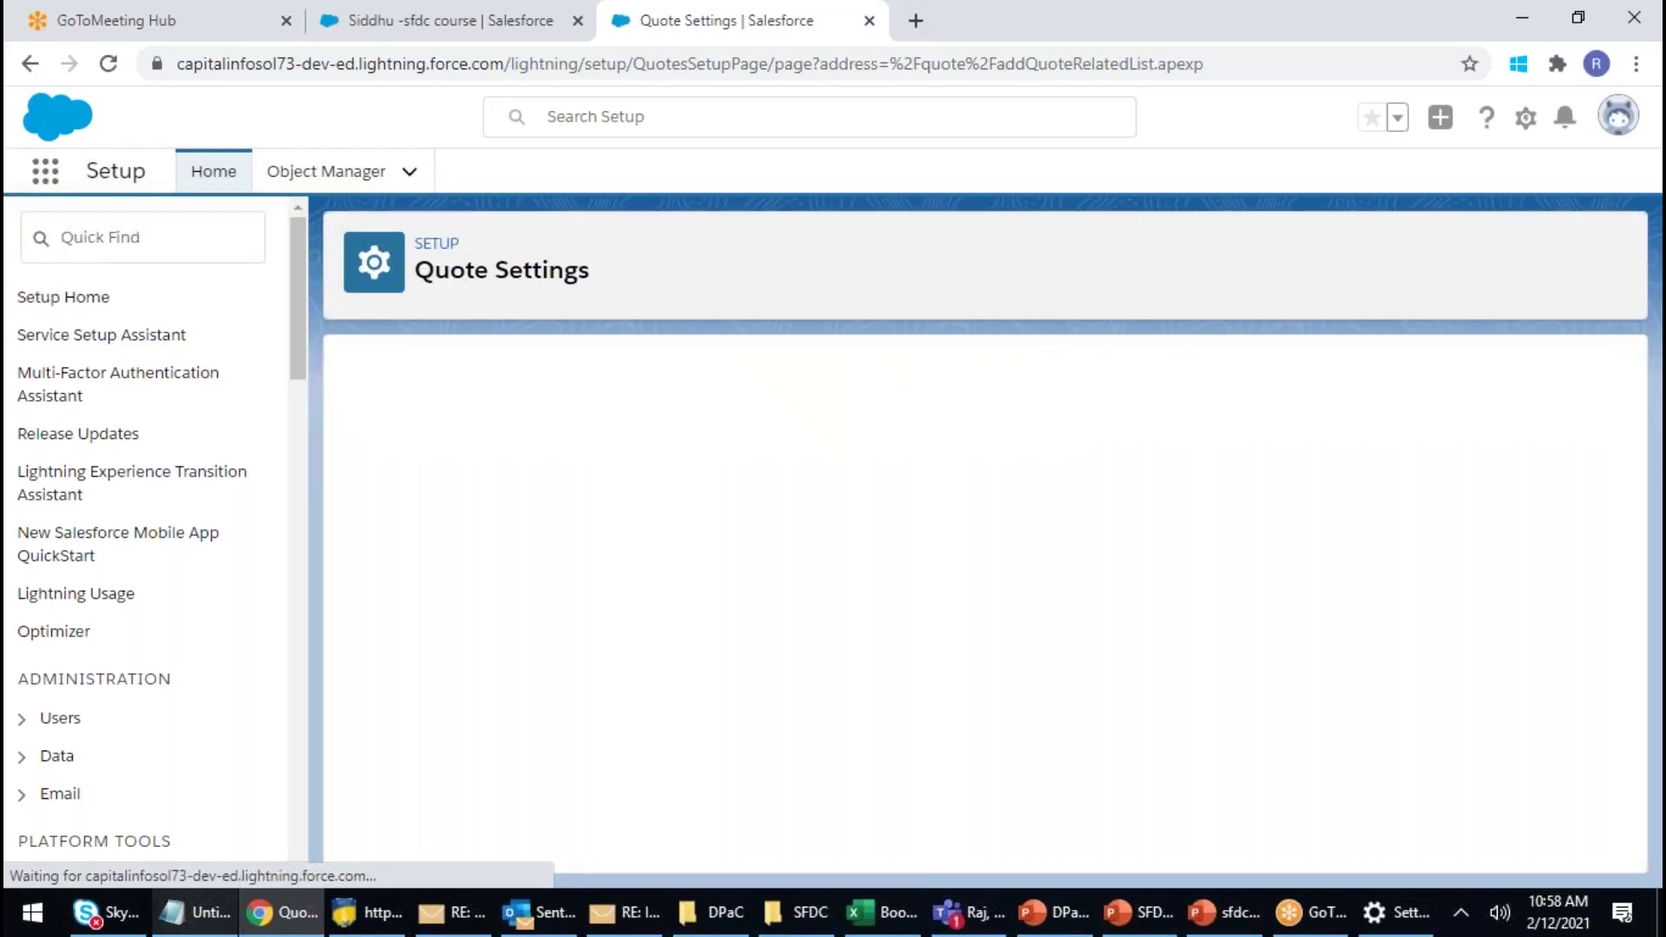
left_click(375, 503)
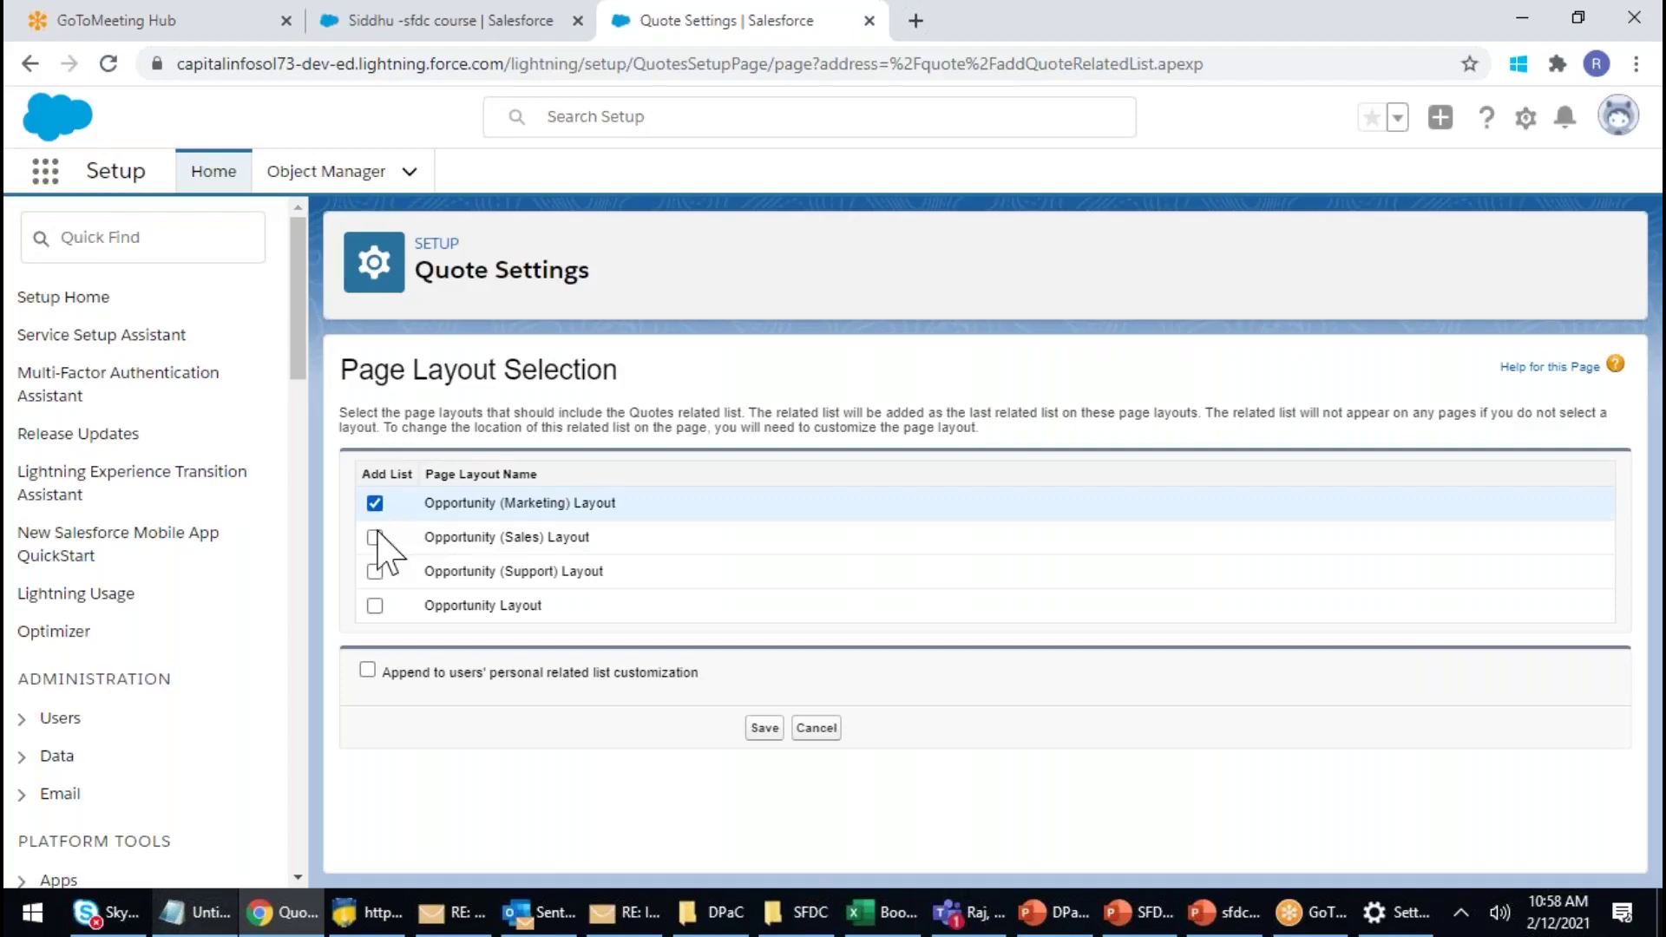
left_click(374, 537)
left_click(375, 571)
left_click(375, 605)
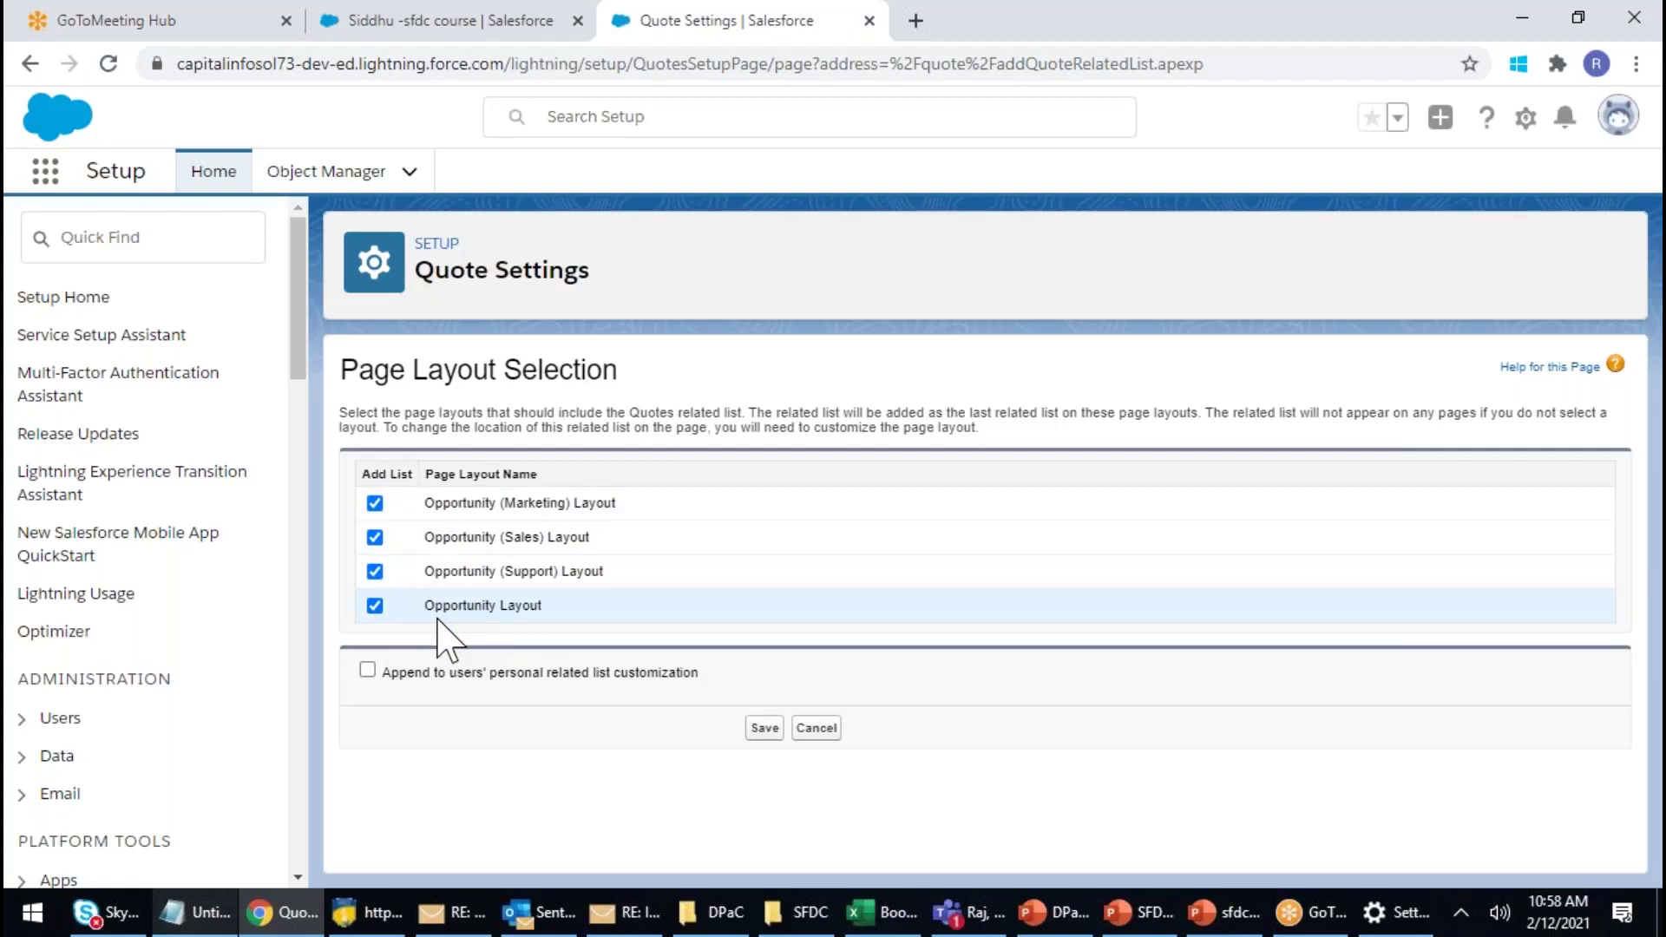
left_click(763, 729)
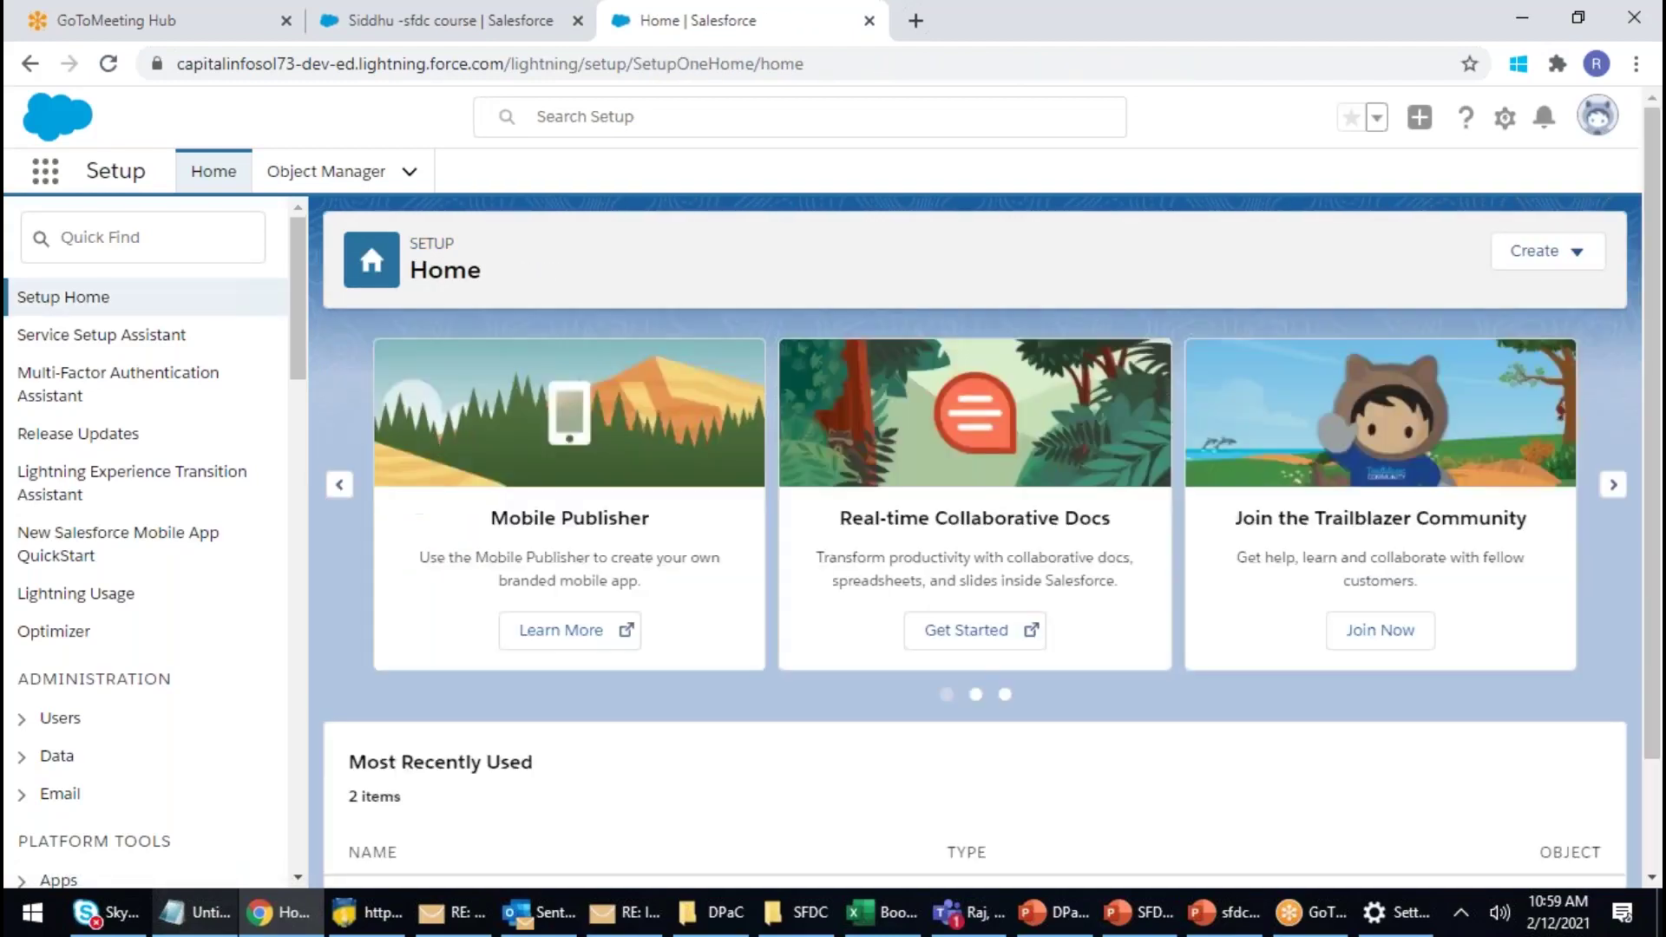
Step: Reopen Quote Settings and disable quotes again
scroll(417, 709, "down", 2)
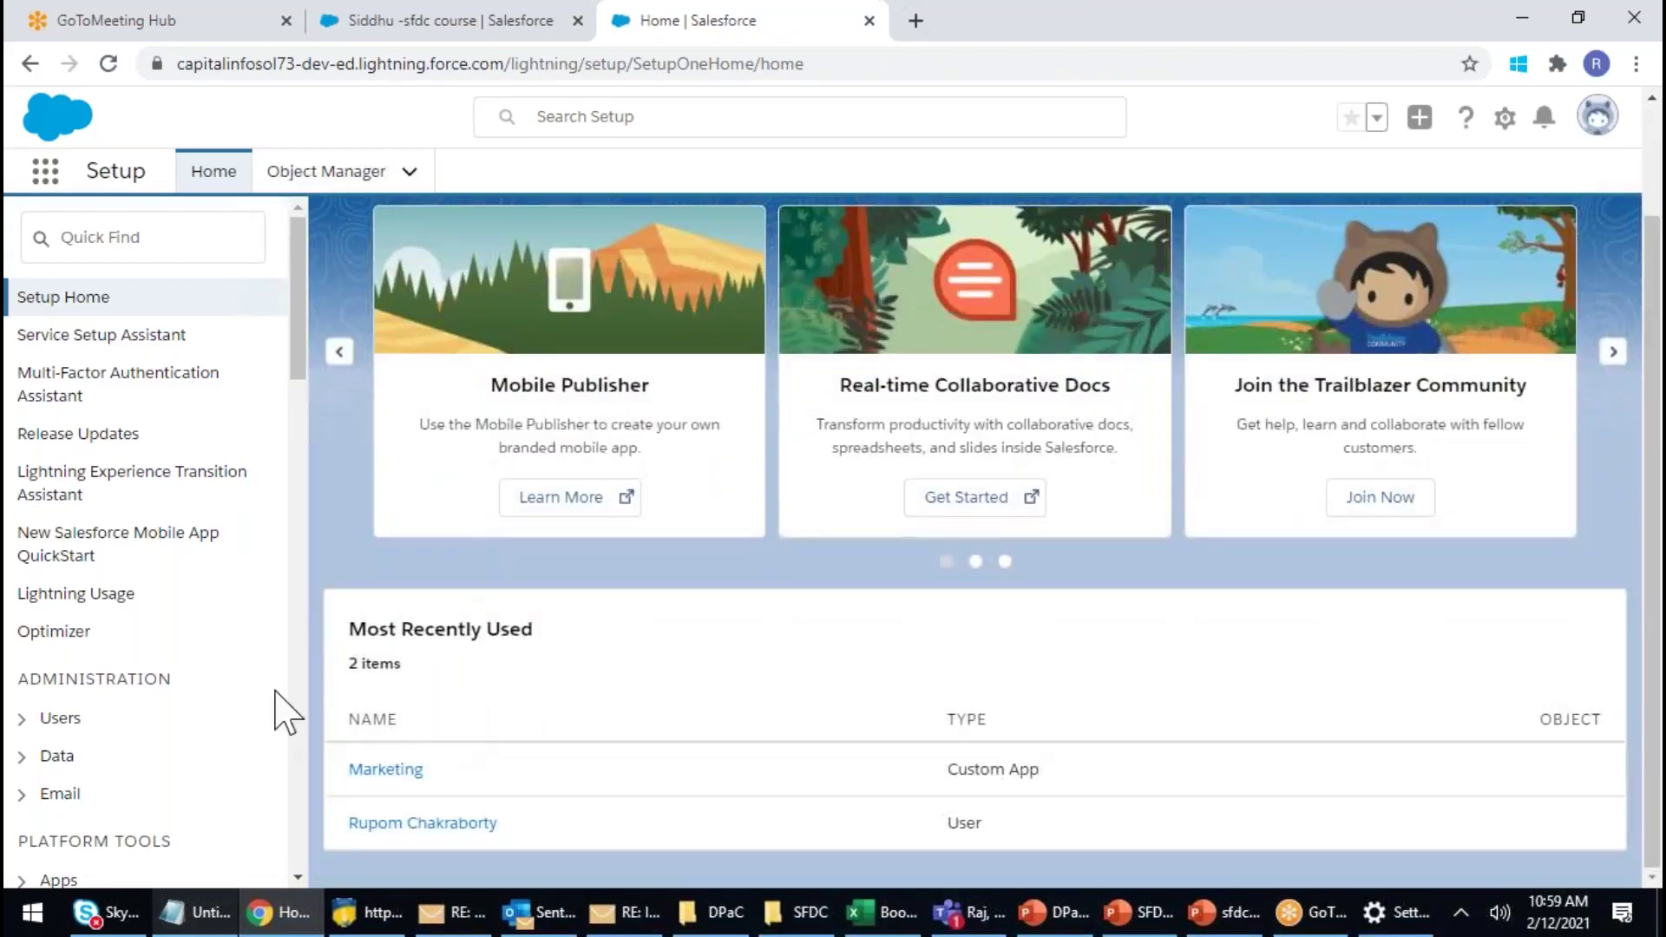
scroll(279, 706, "down", 1)
scroll(225, 694, "down", 10)
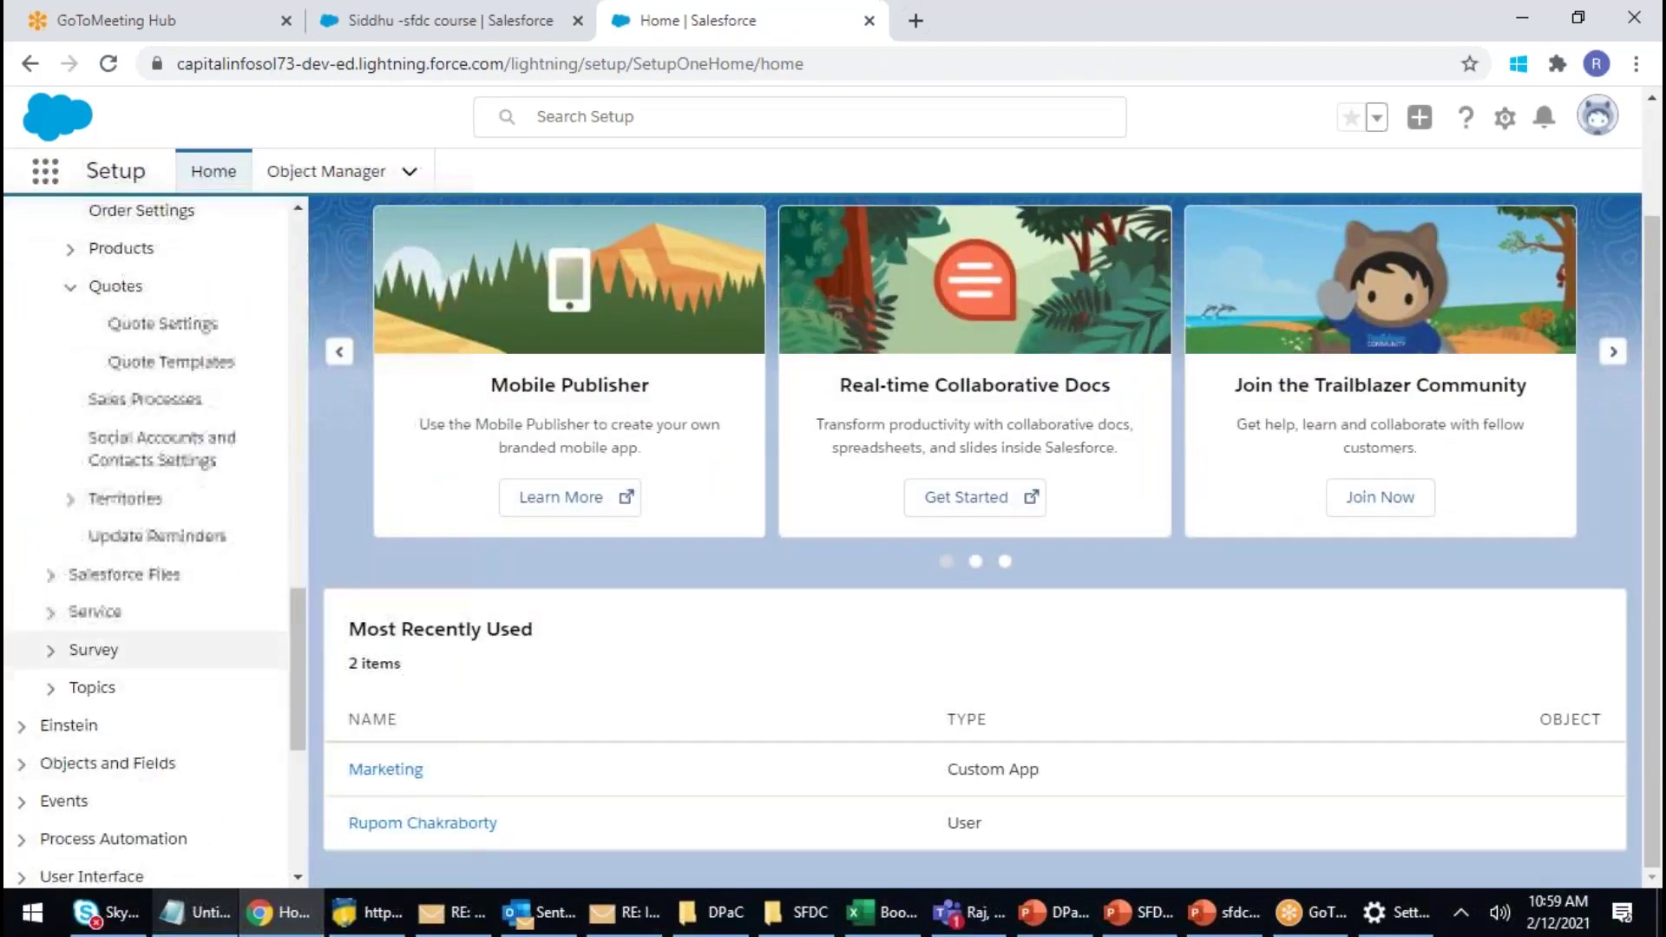
scroll(211, 608, "up", 1)
scroll(211, 607, "down", 5)
scroll(212, 607, "up", 9)
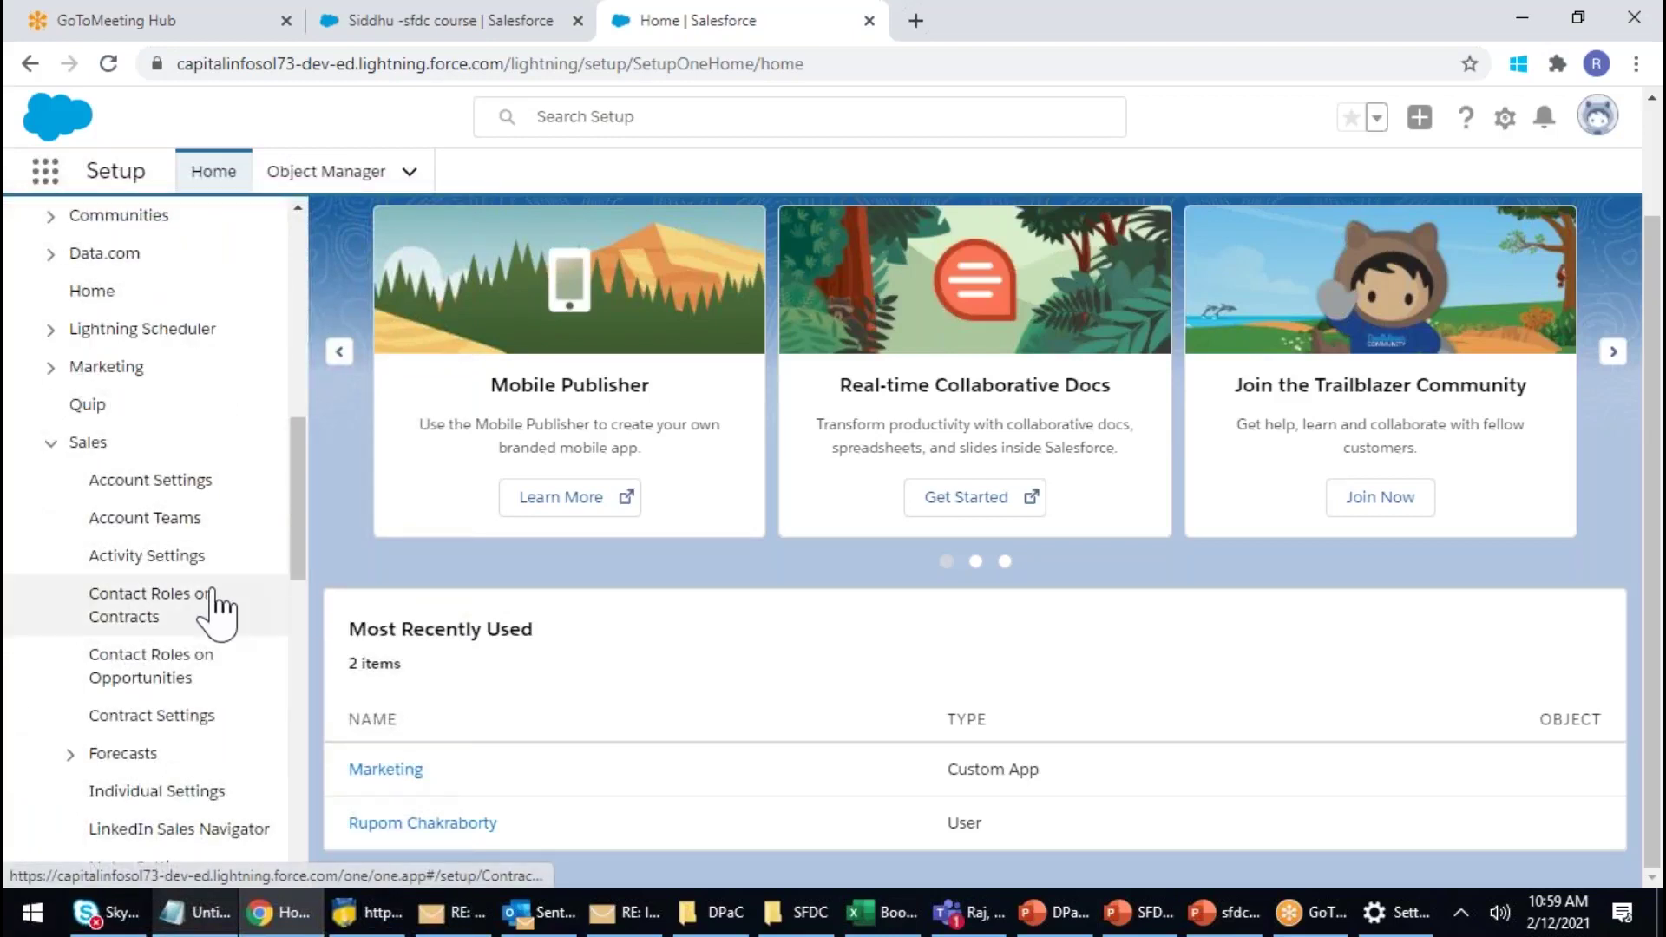
scroll(217, 612, "down", 4)
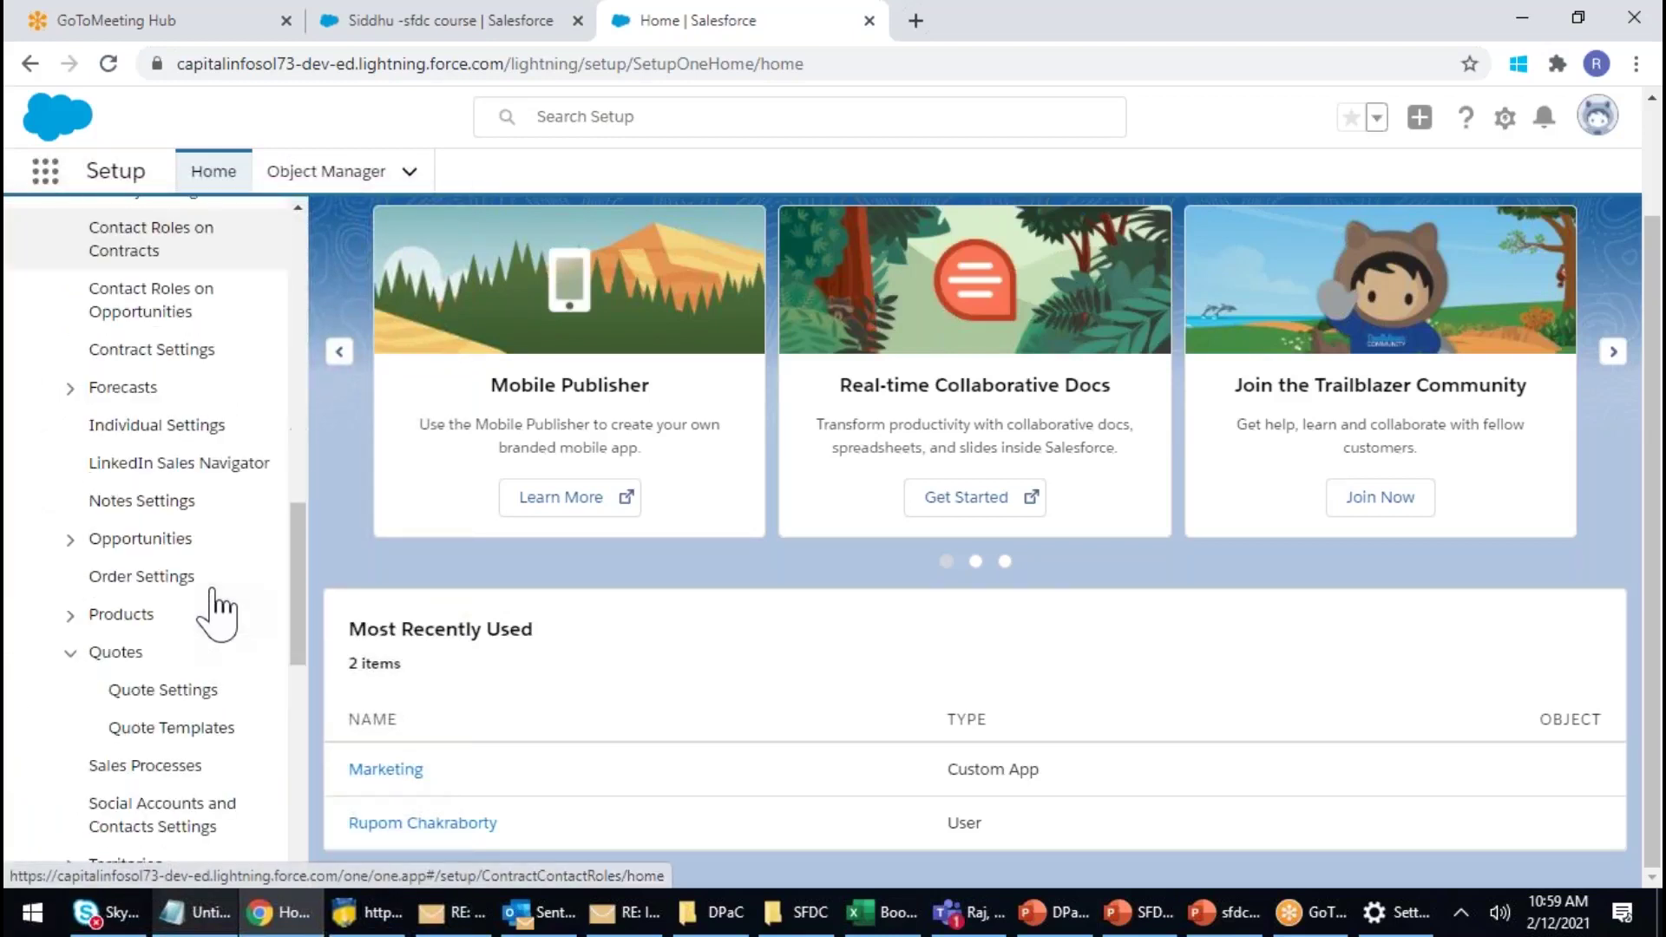
left_click(197, 693)
left_click(408, 451)
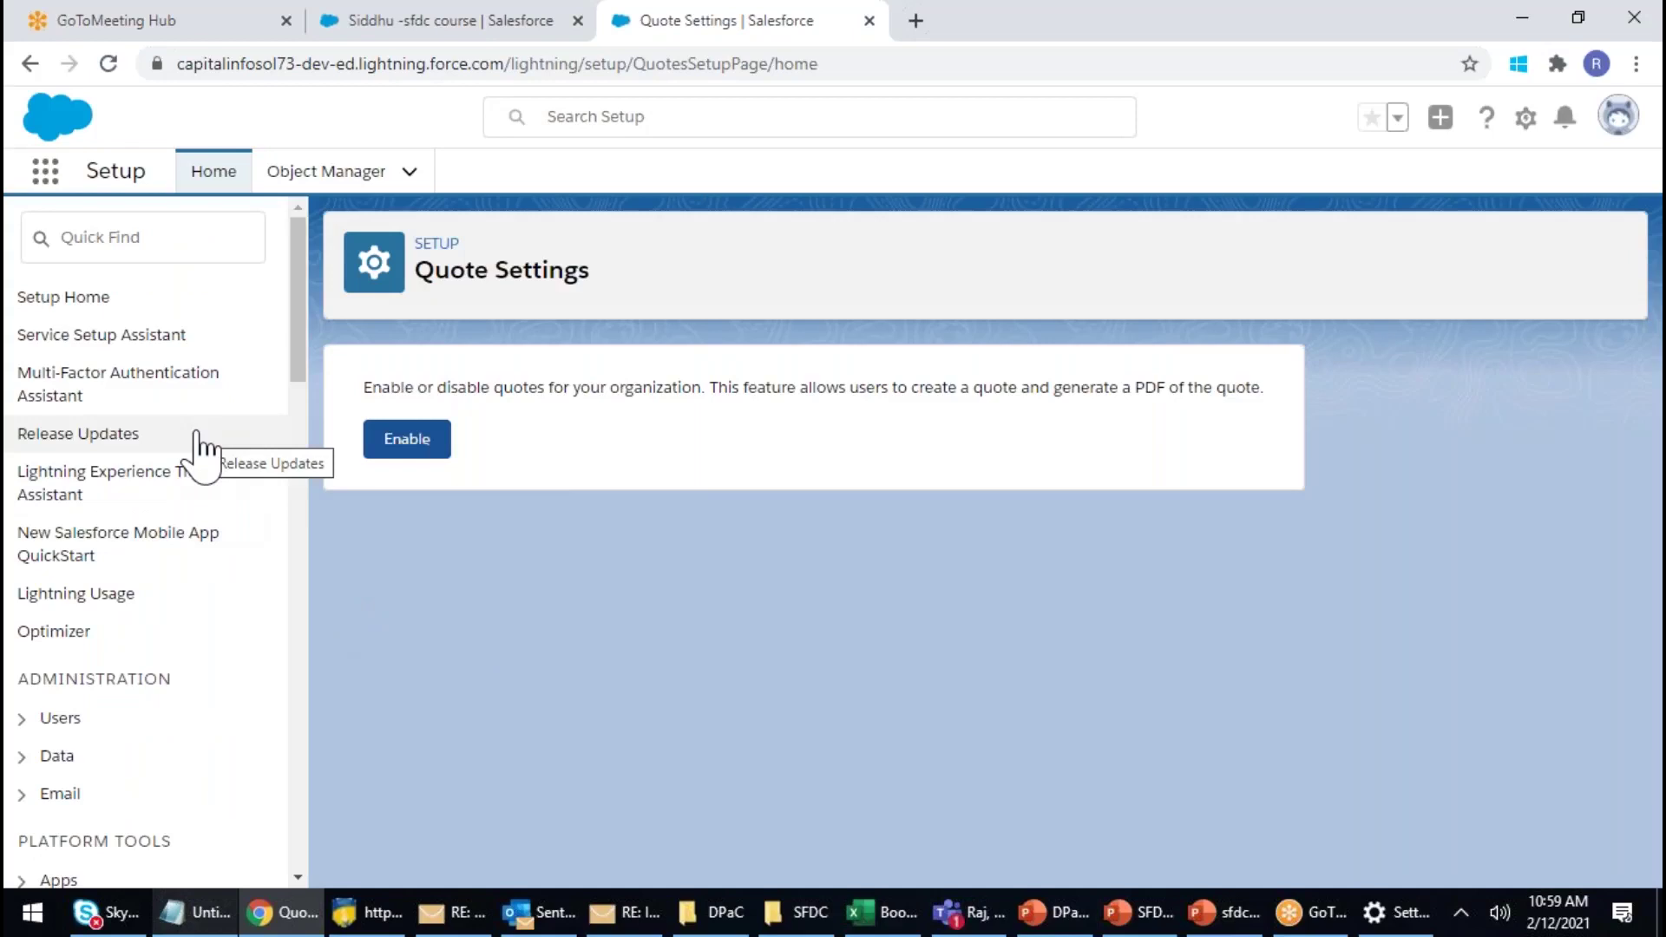
Step: Re-expand Feature Settings and Sales in the sidebar to show the path to Quotes
scroll(191, 460, "down", 6)
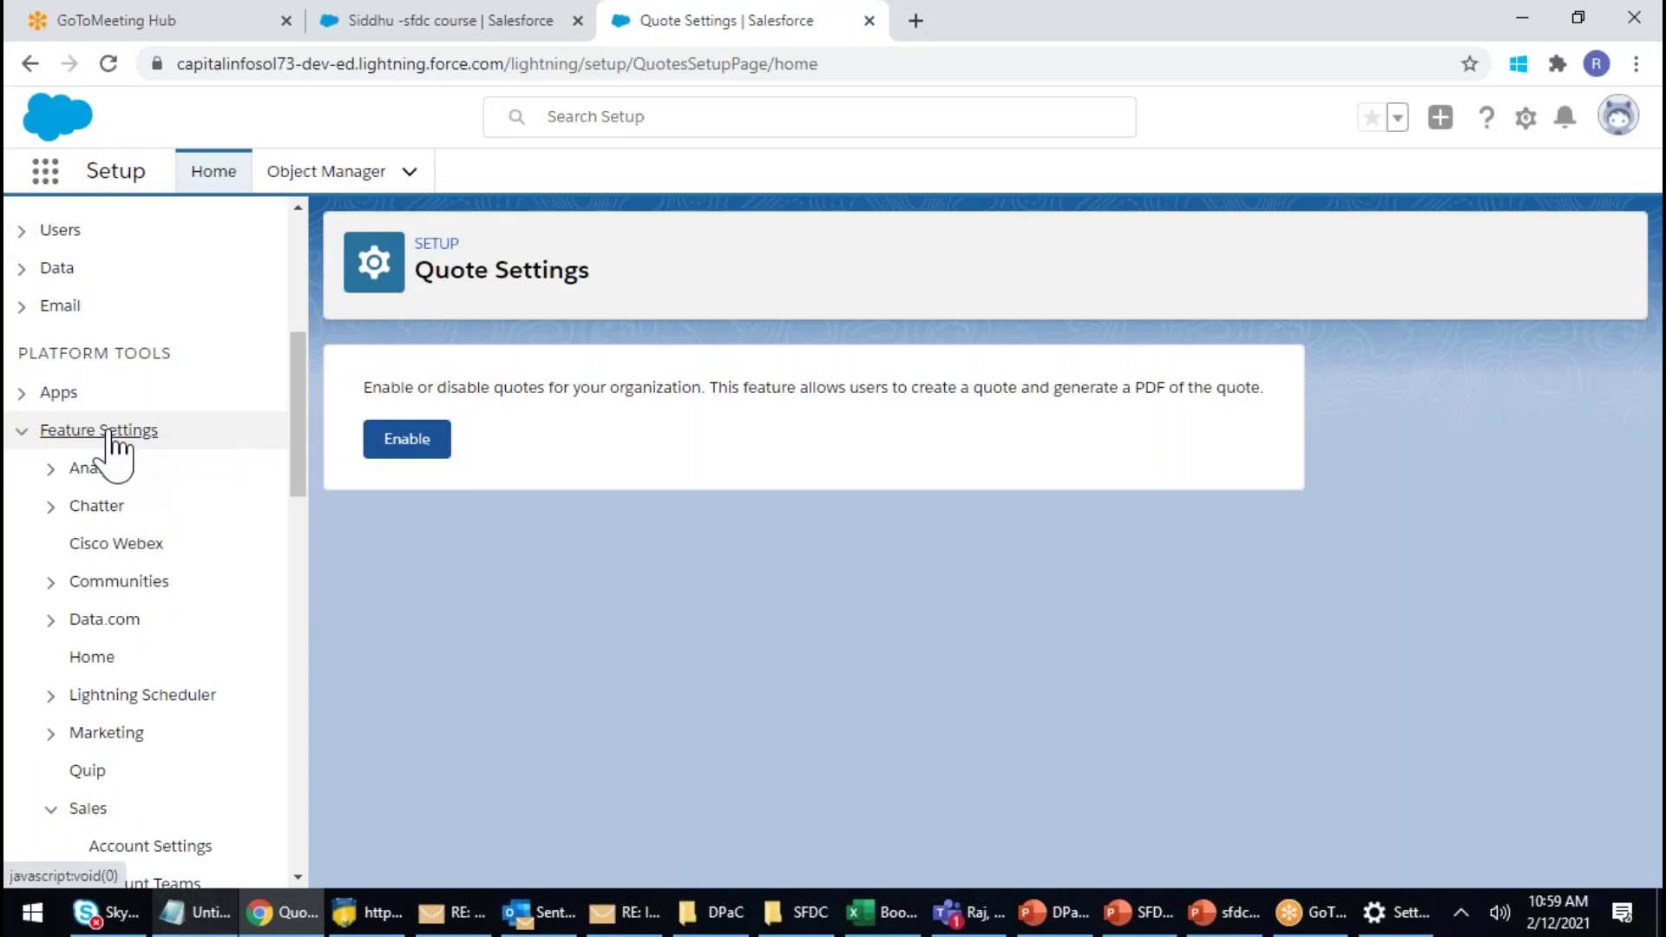
left_click(108, 432)
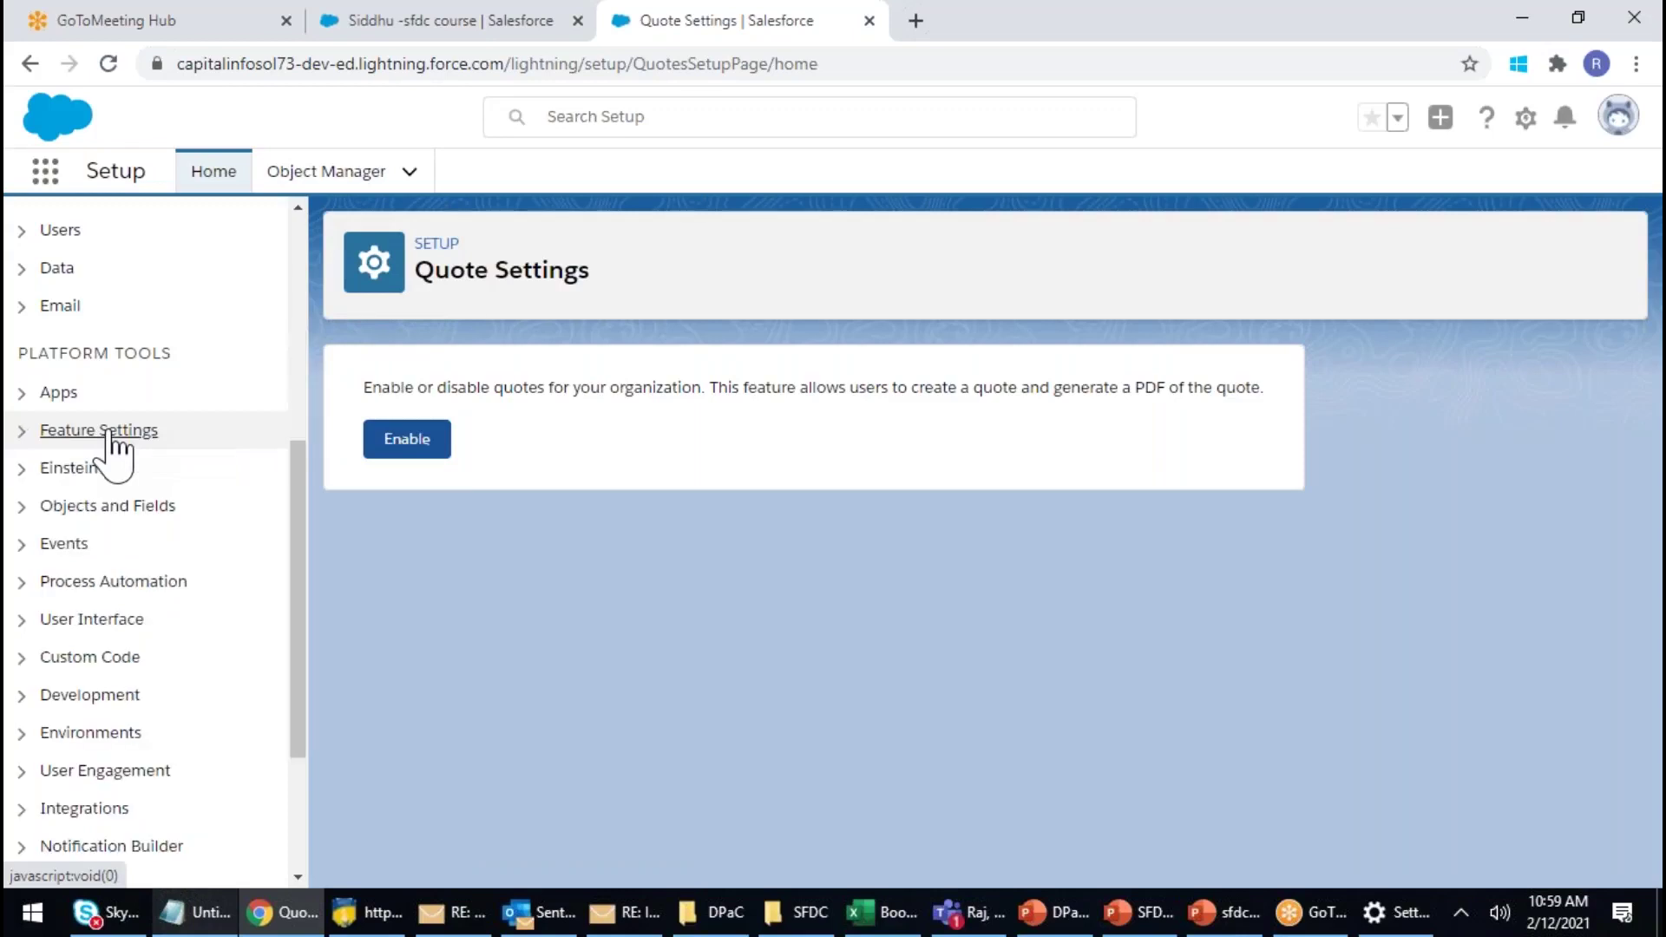
left_click(21, 432)
scroll(87, 503, "down", 3)
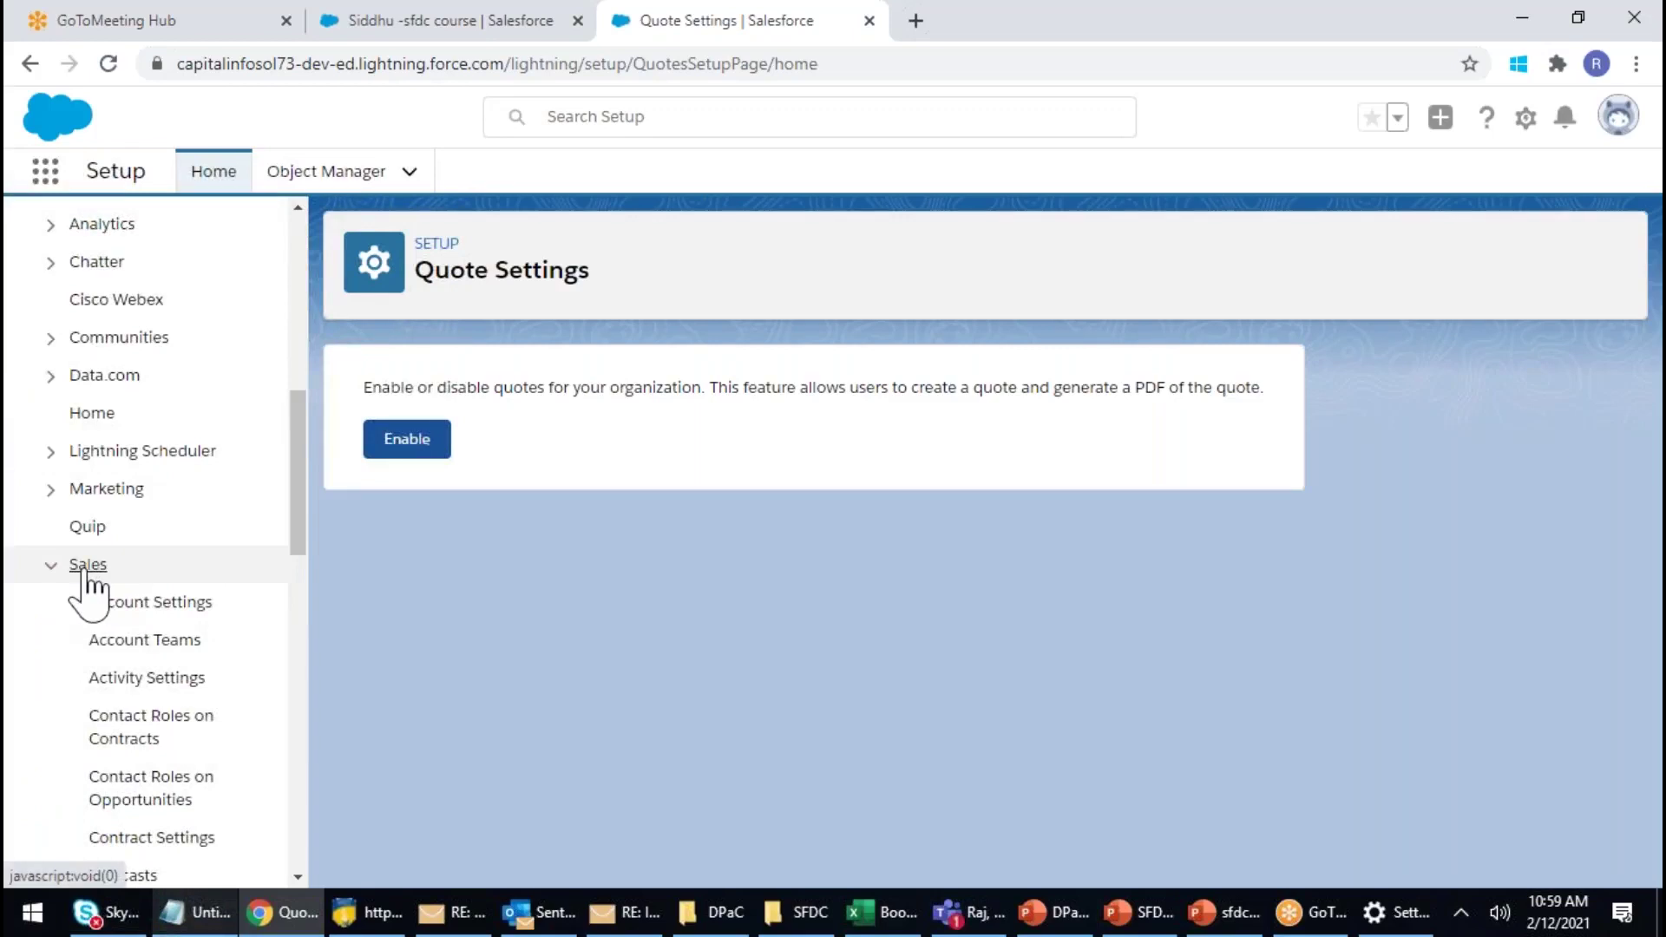
left_click(85, 568)
left_click(85, 566)
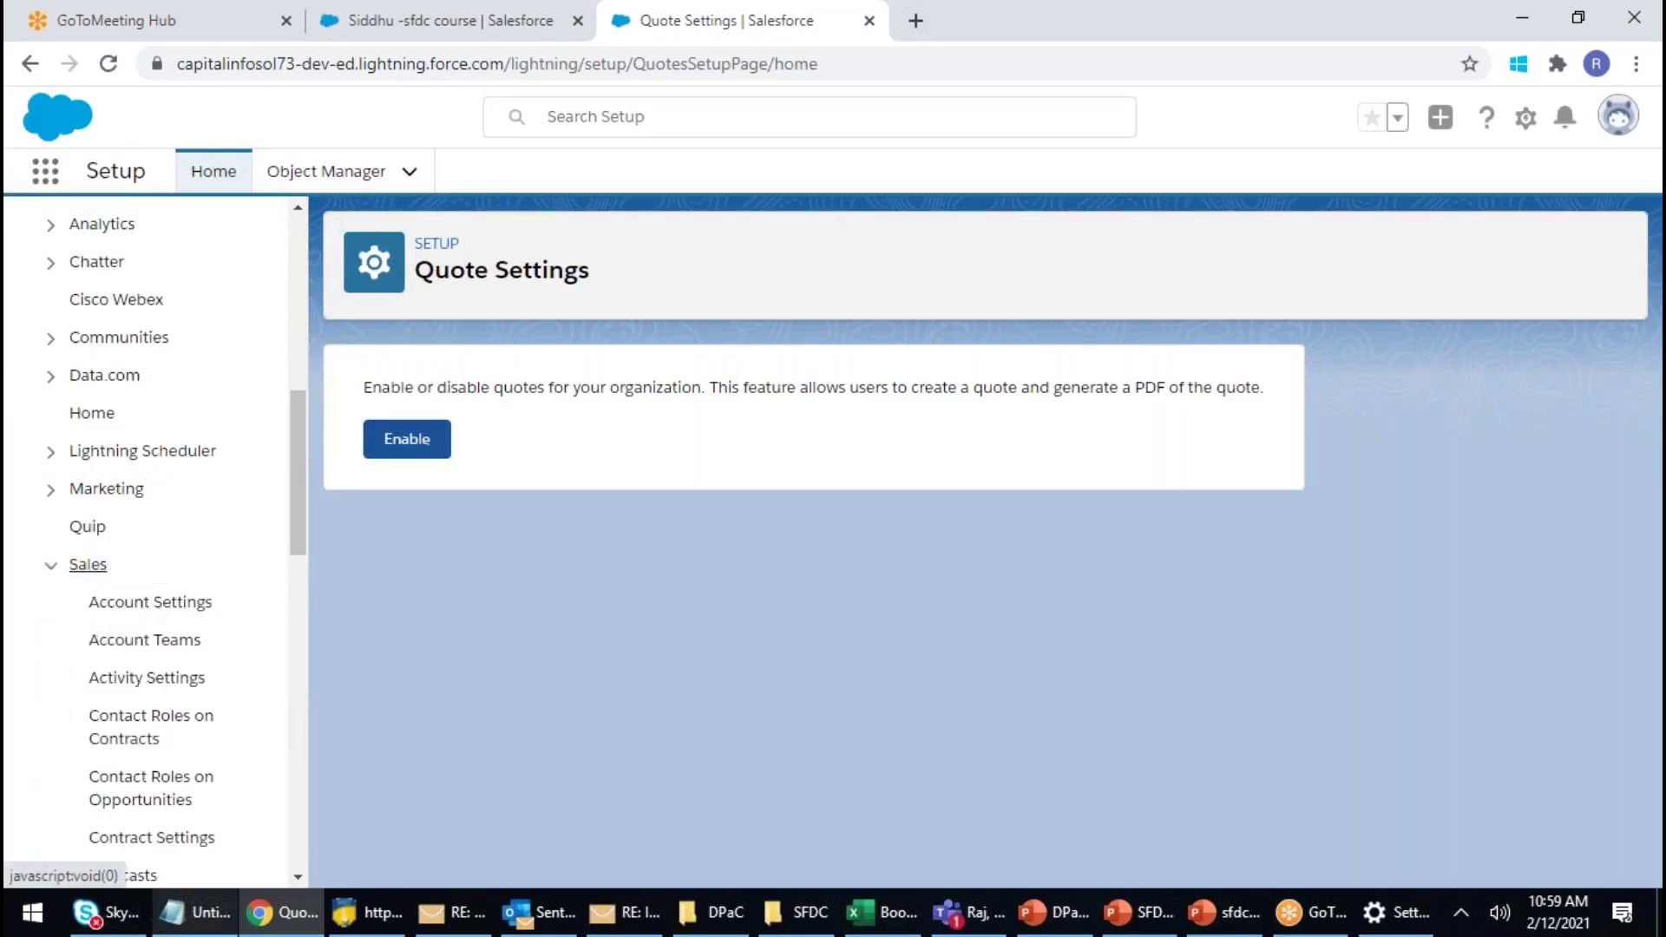
left_click(195, 925)
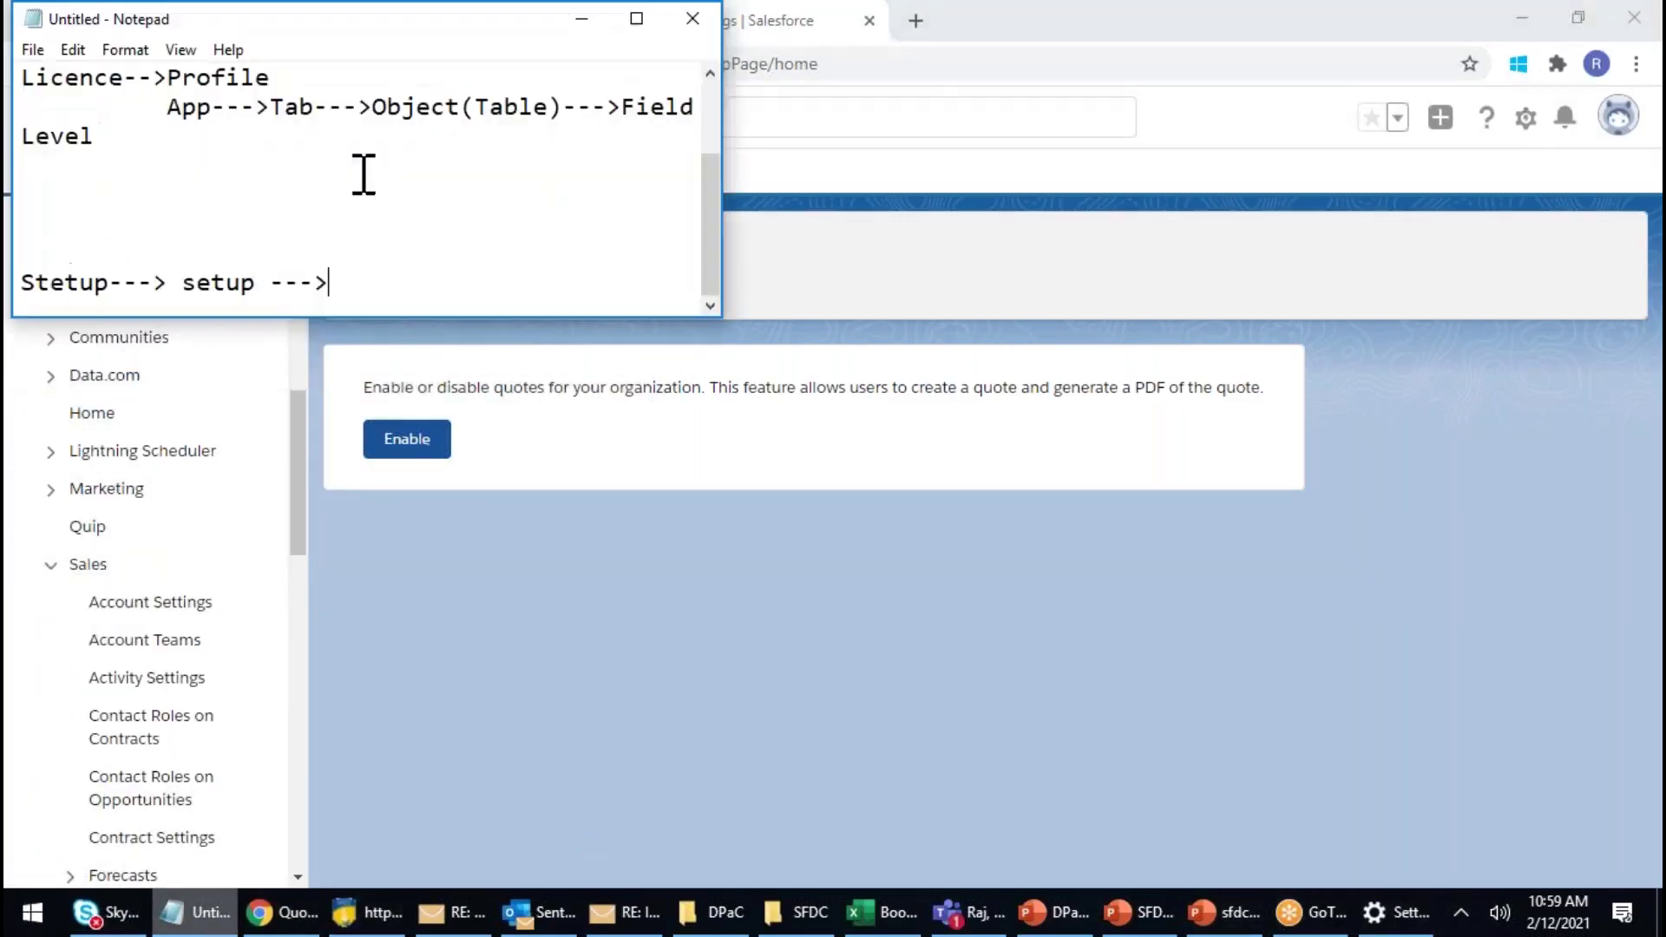
Step: Extend the note with 'Feature setting --->Sales-->Quote --->QuoteSetting ---> Click Enable' and widen Notepad
type("Featuresetting")
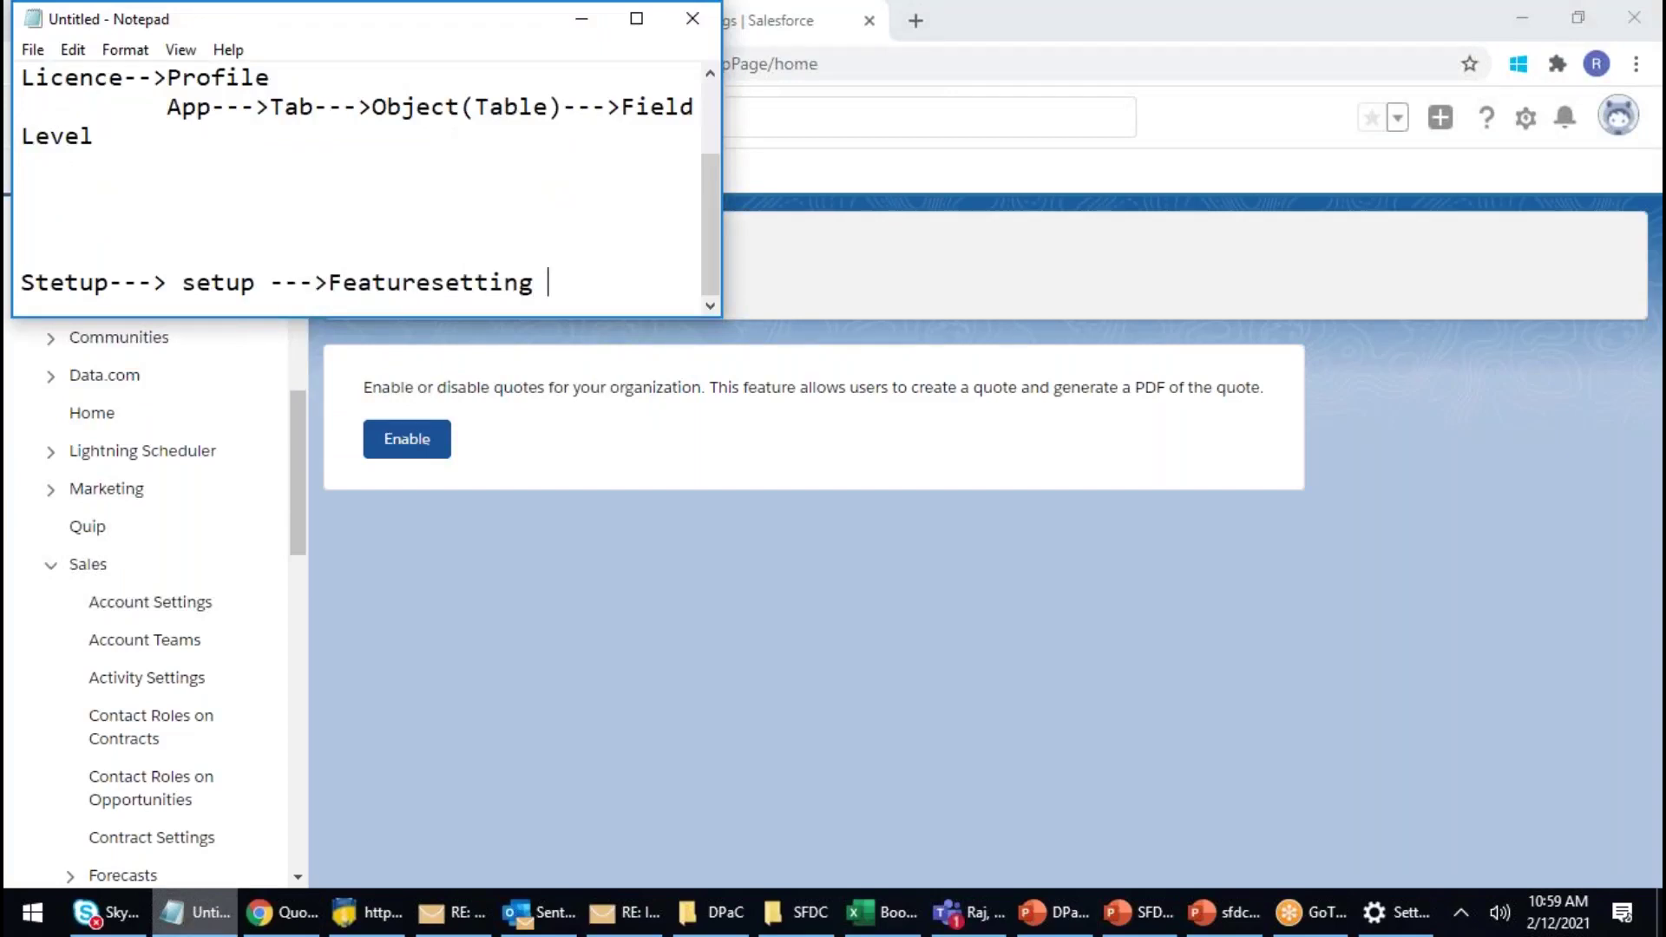
type(" --->Sales")
left_click(438, 282)
left_click_drag(725, 219, 989, 217)
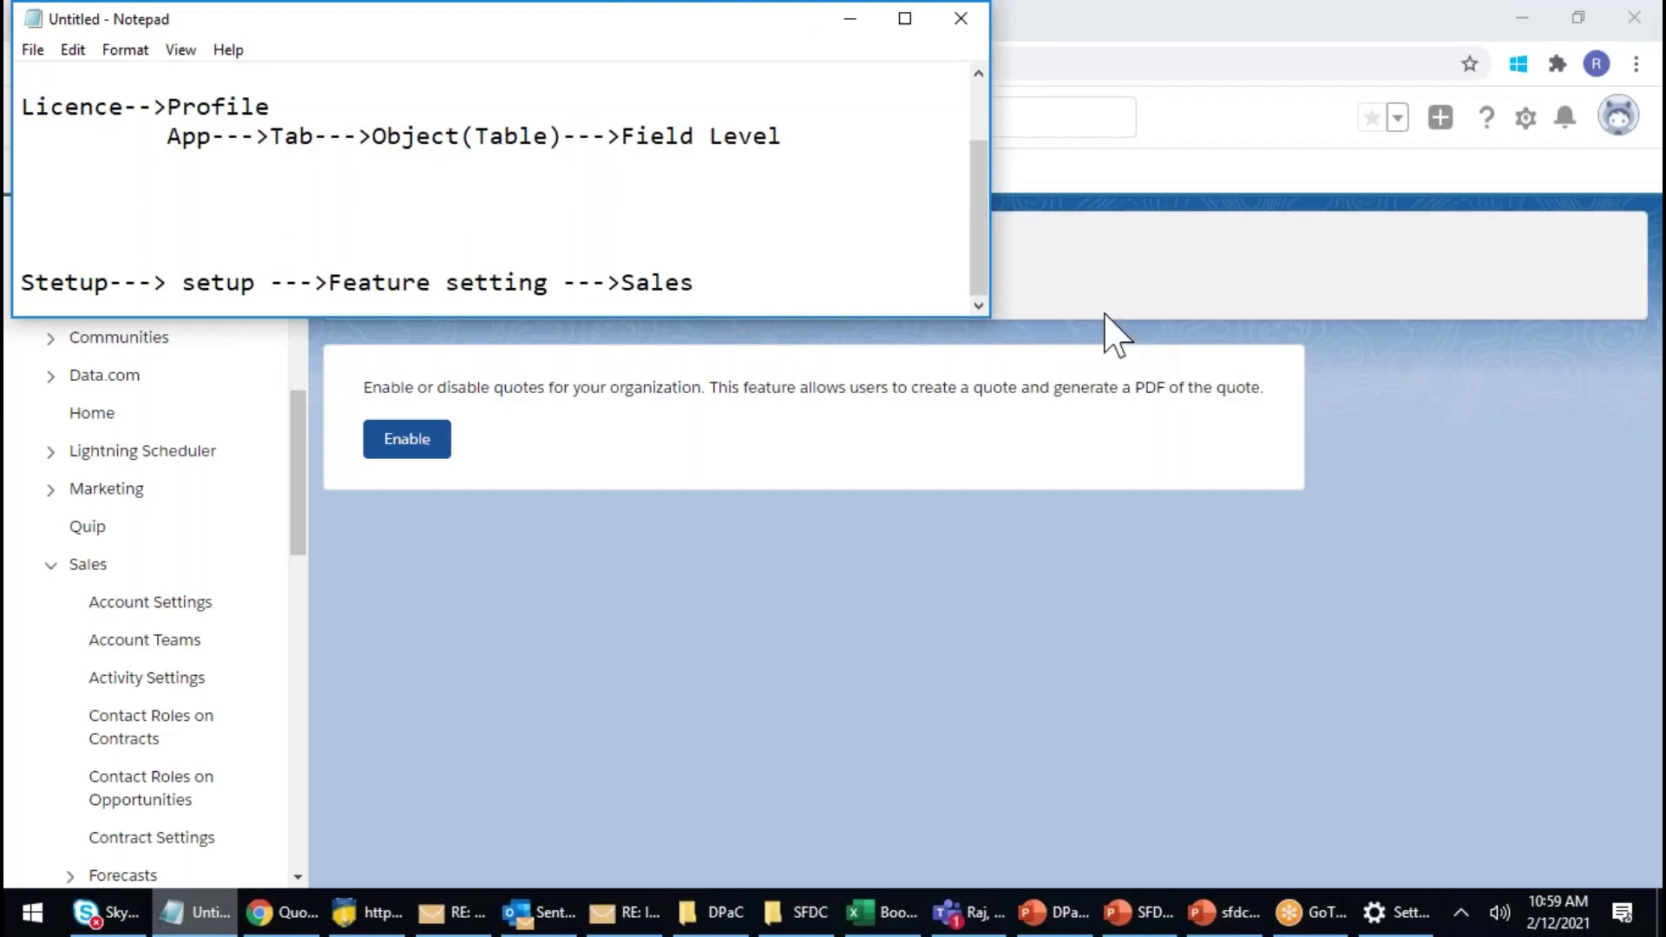
type("-->Quote --->QuoteSetting ---")
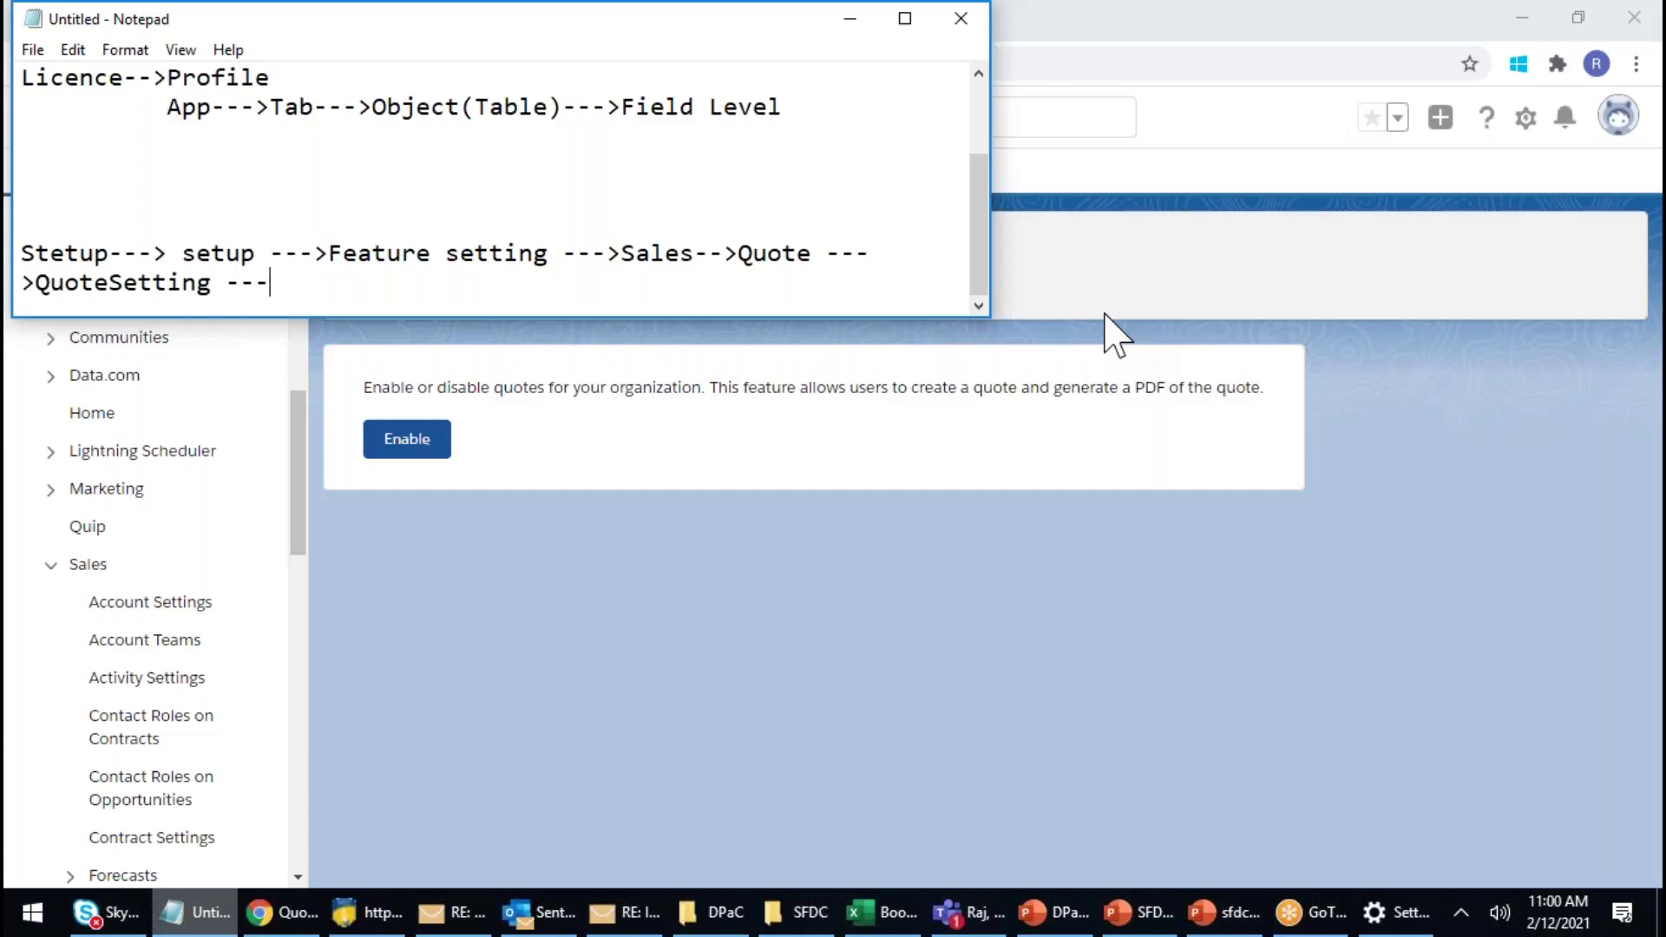
type("> Click Enable")
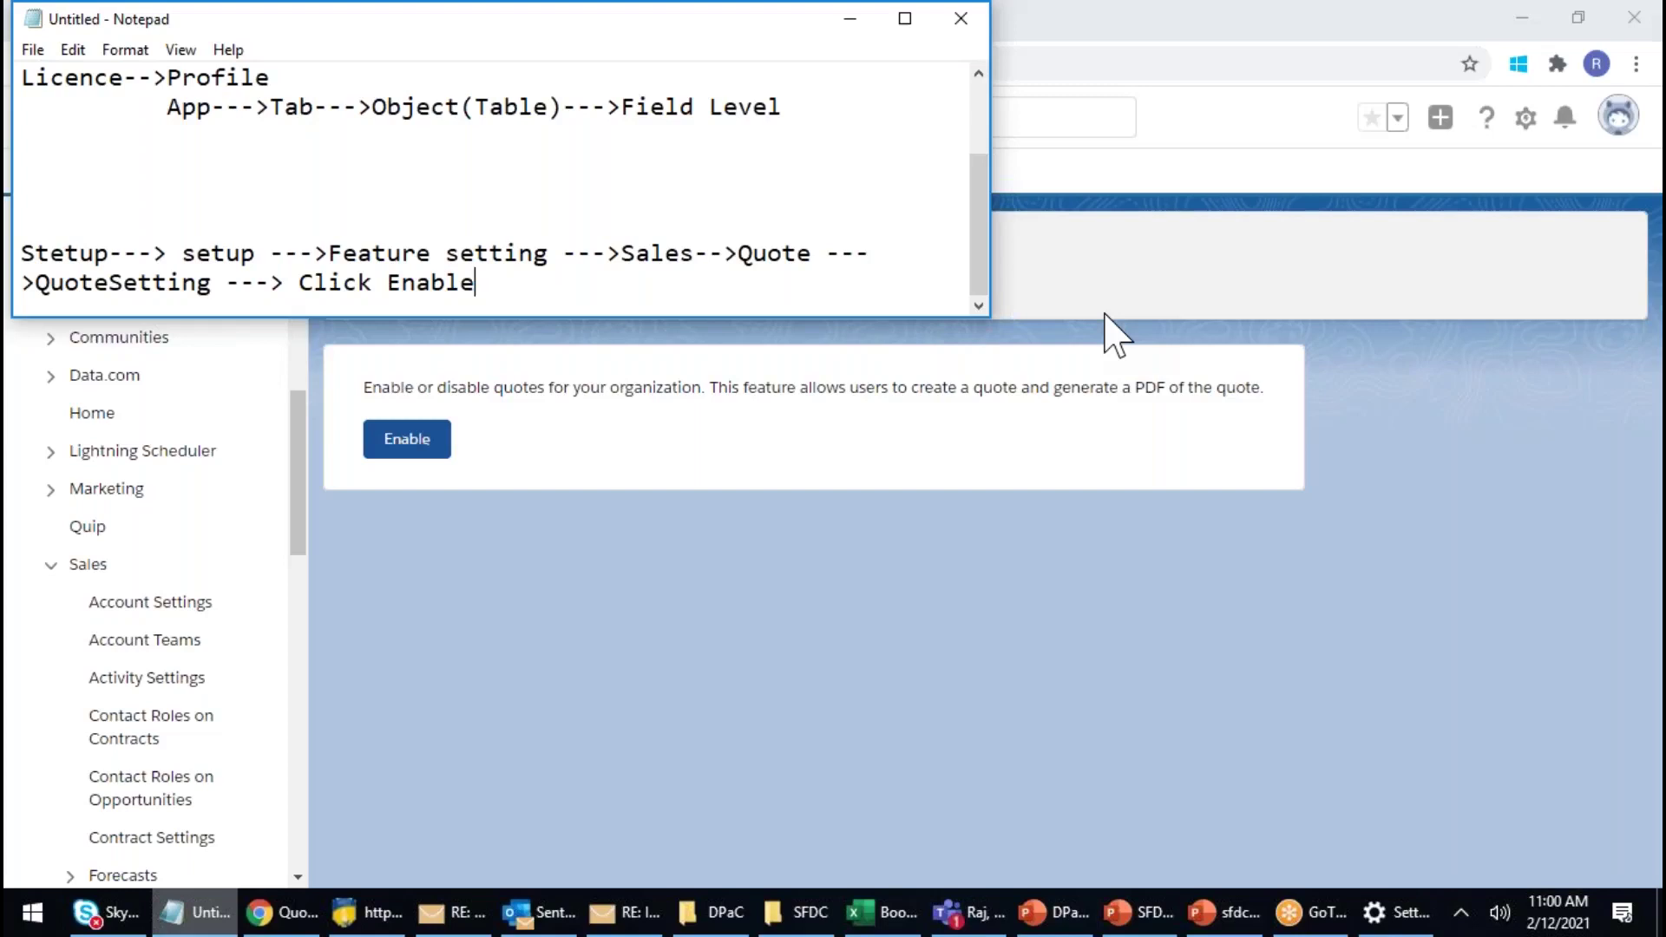
left_click_drag(516, 278, 31, 248)
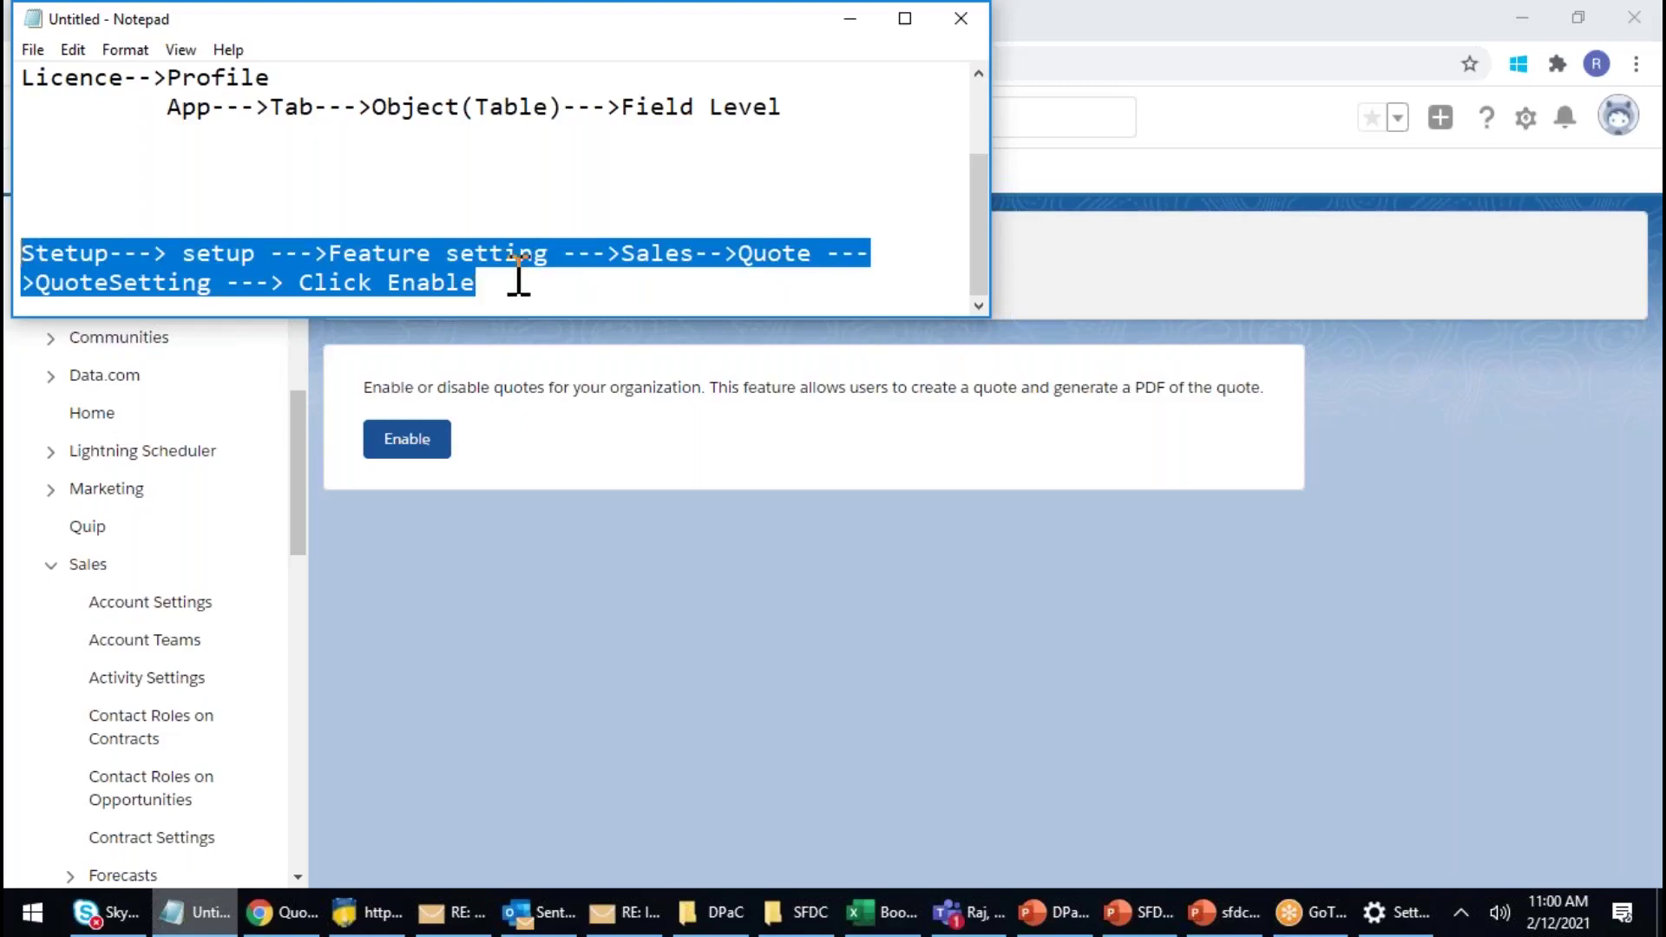
left_click(652, 261)
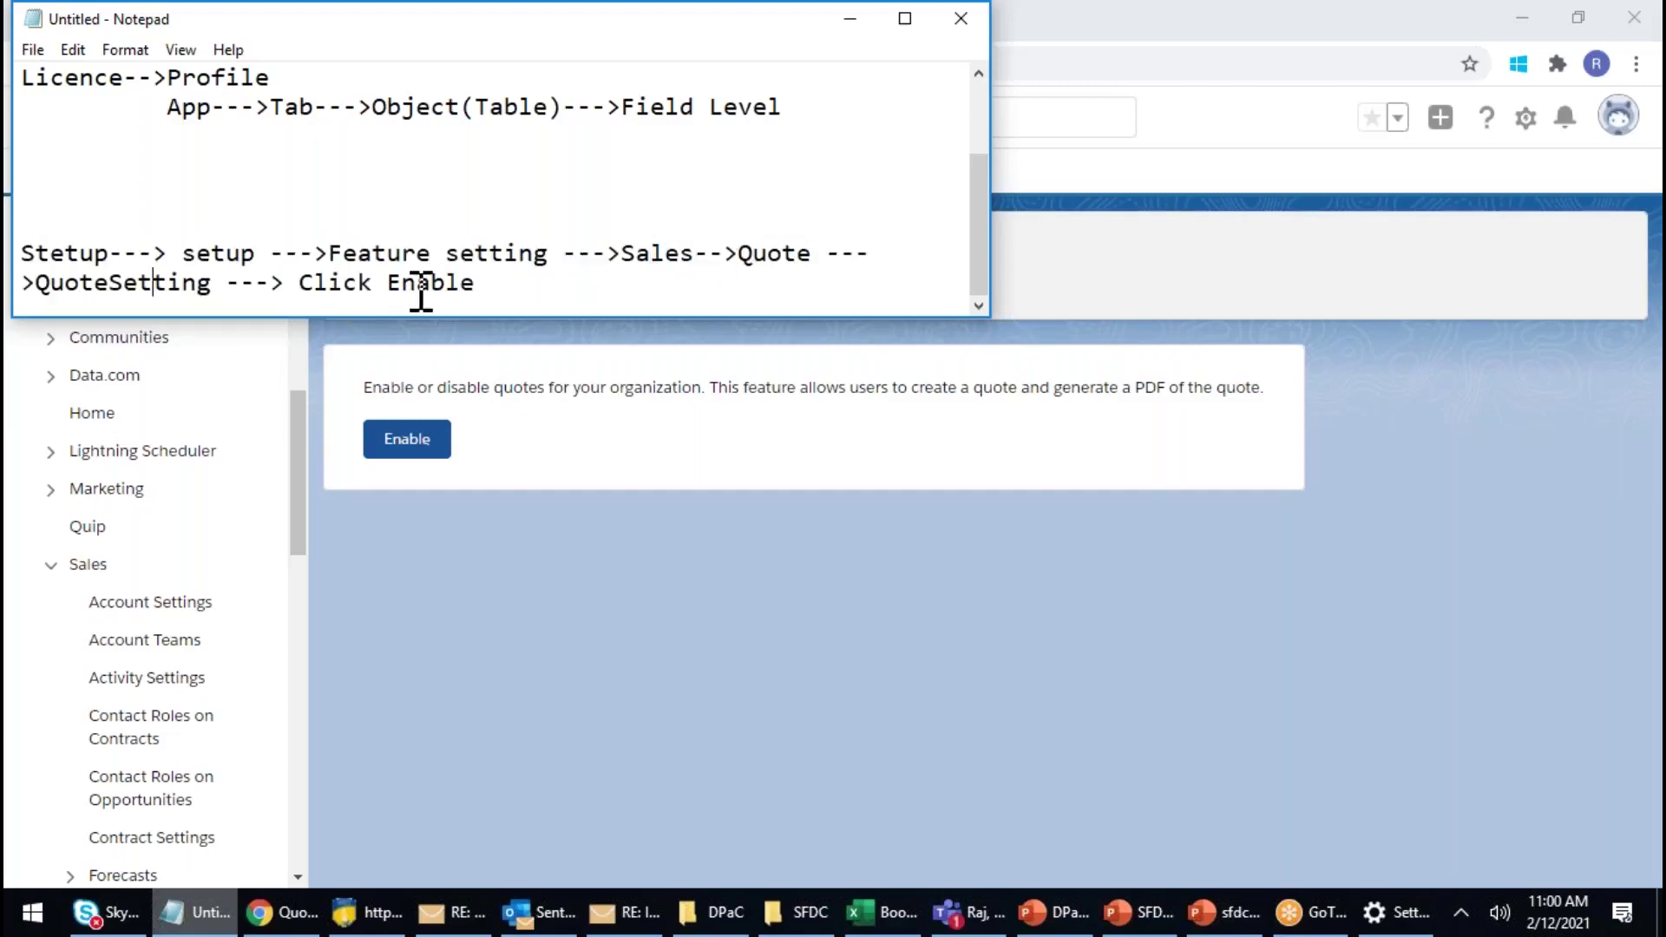
left_click(423, 725)
left_click_drag(299, 438, 194, 576)
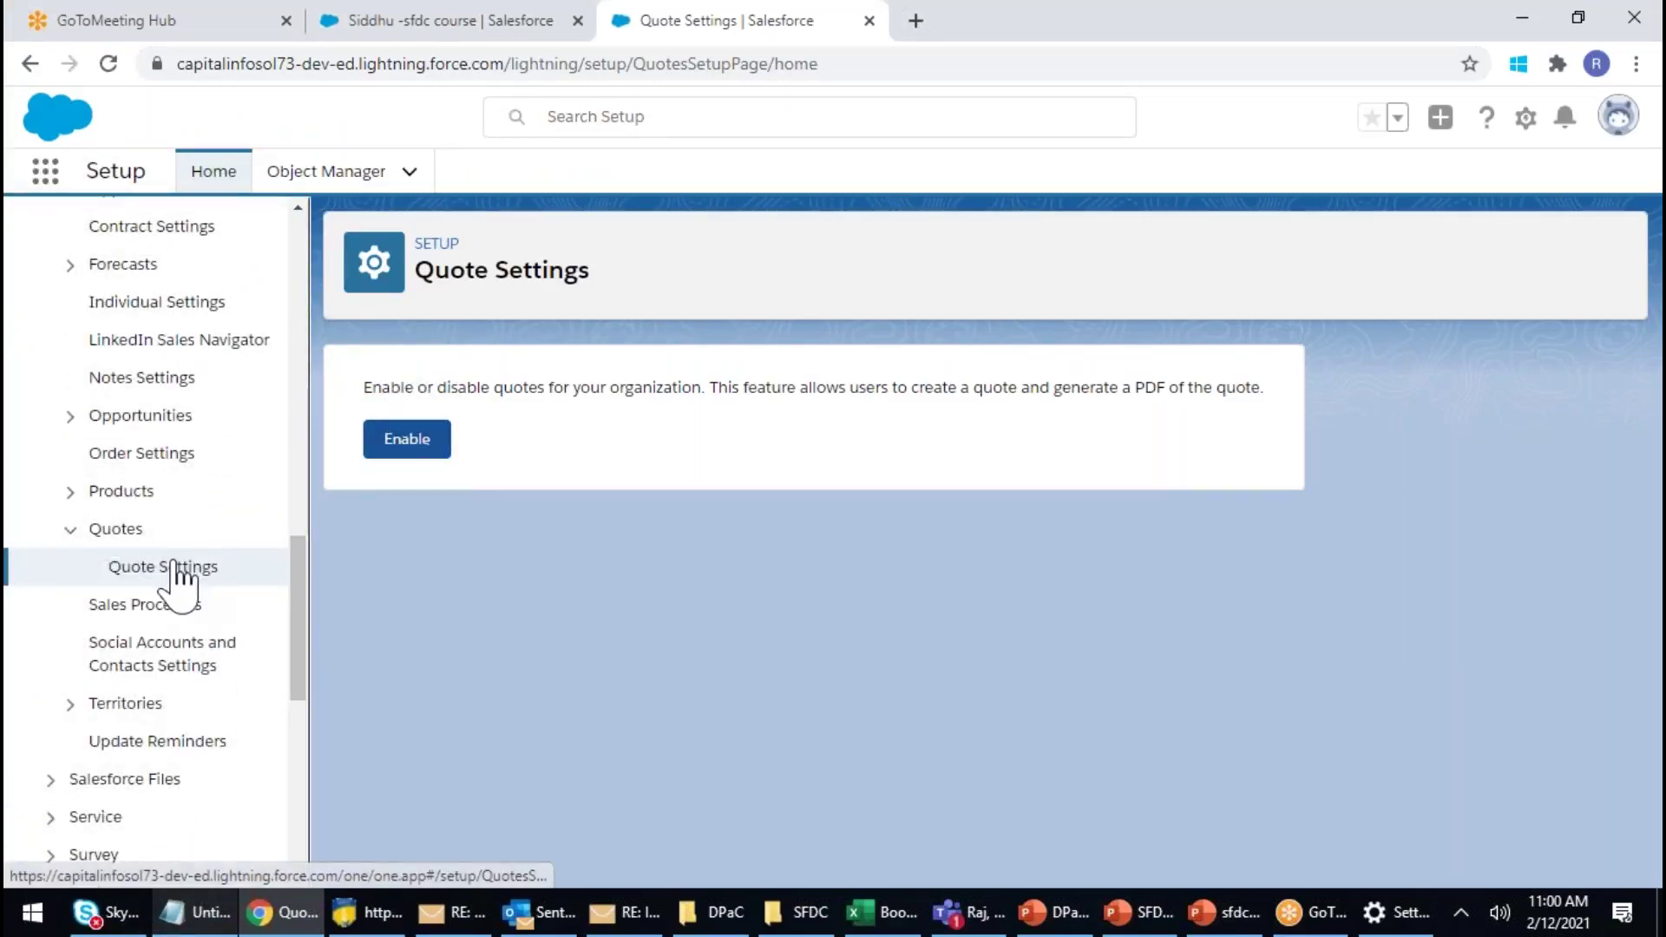
Step: Enable quotes on Quote Settings to reach Page Layout Selection
left_click(430, 444)
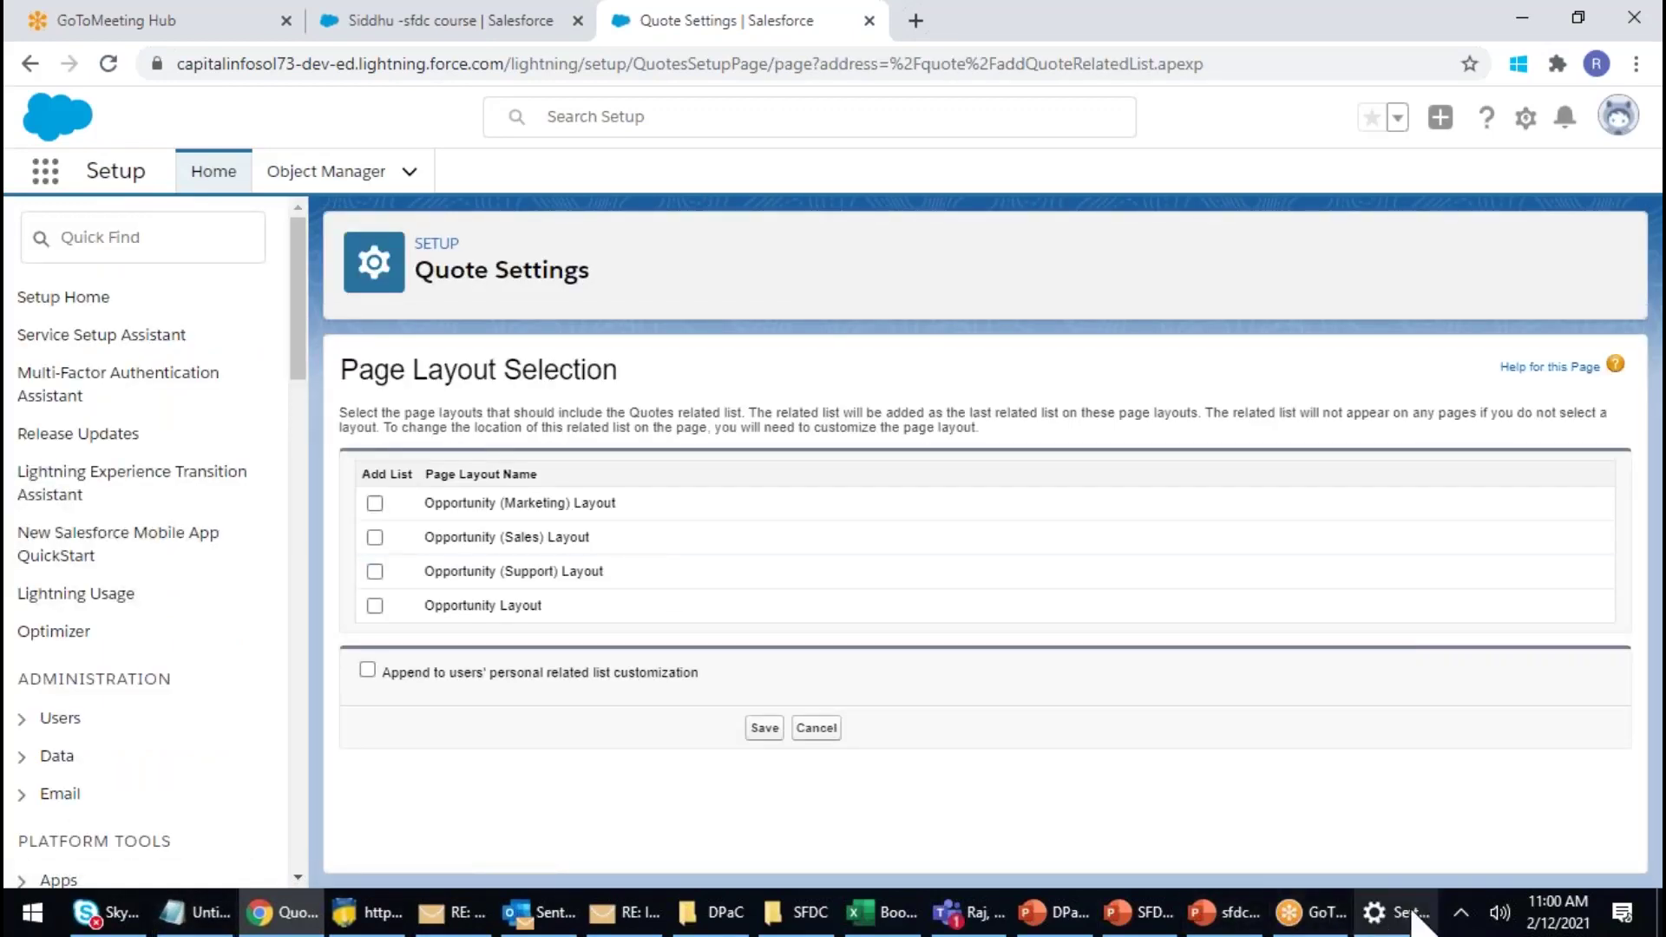
left_click(191, 912)
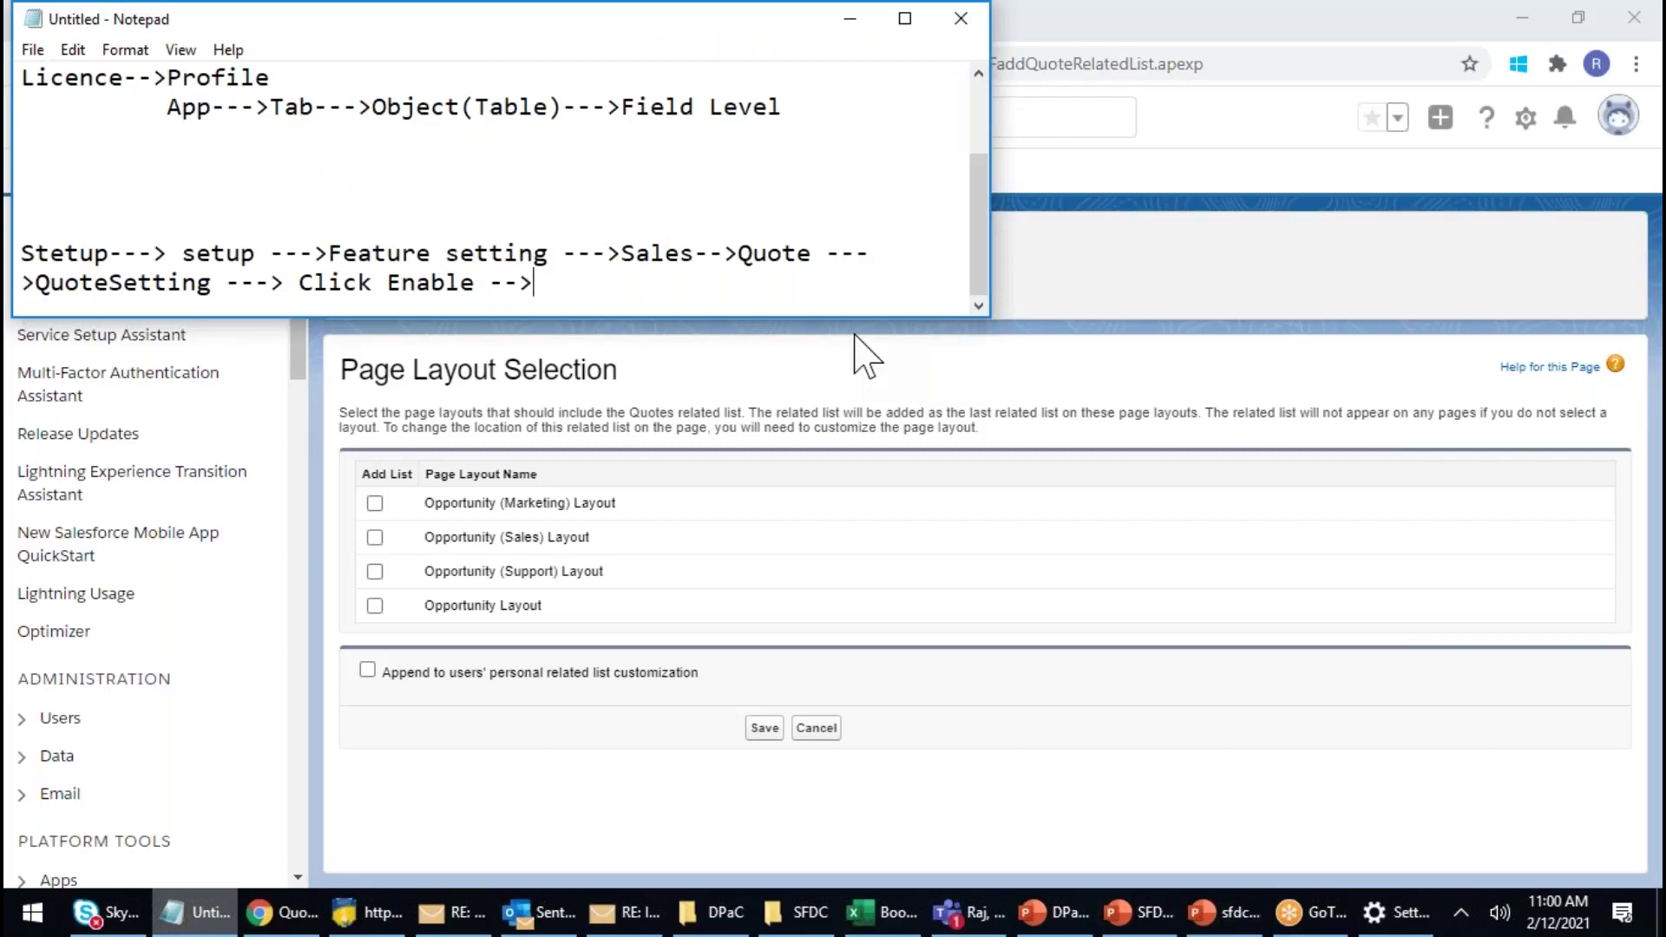
Step: Append 'Check 4 Layout Box --> Click Save' to the note and fix 'Stetup' to 'Setup'
type("heck 4 Layou")
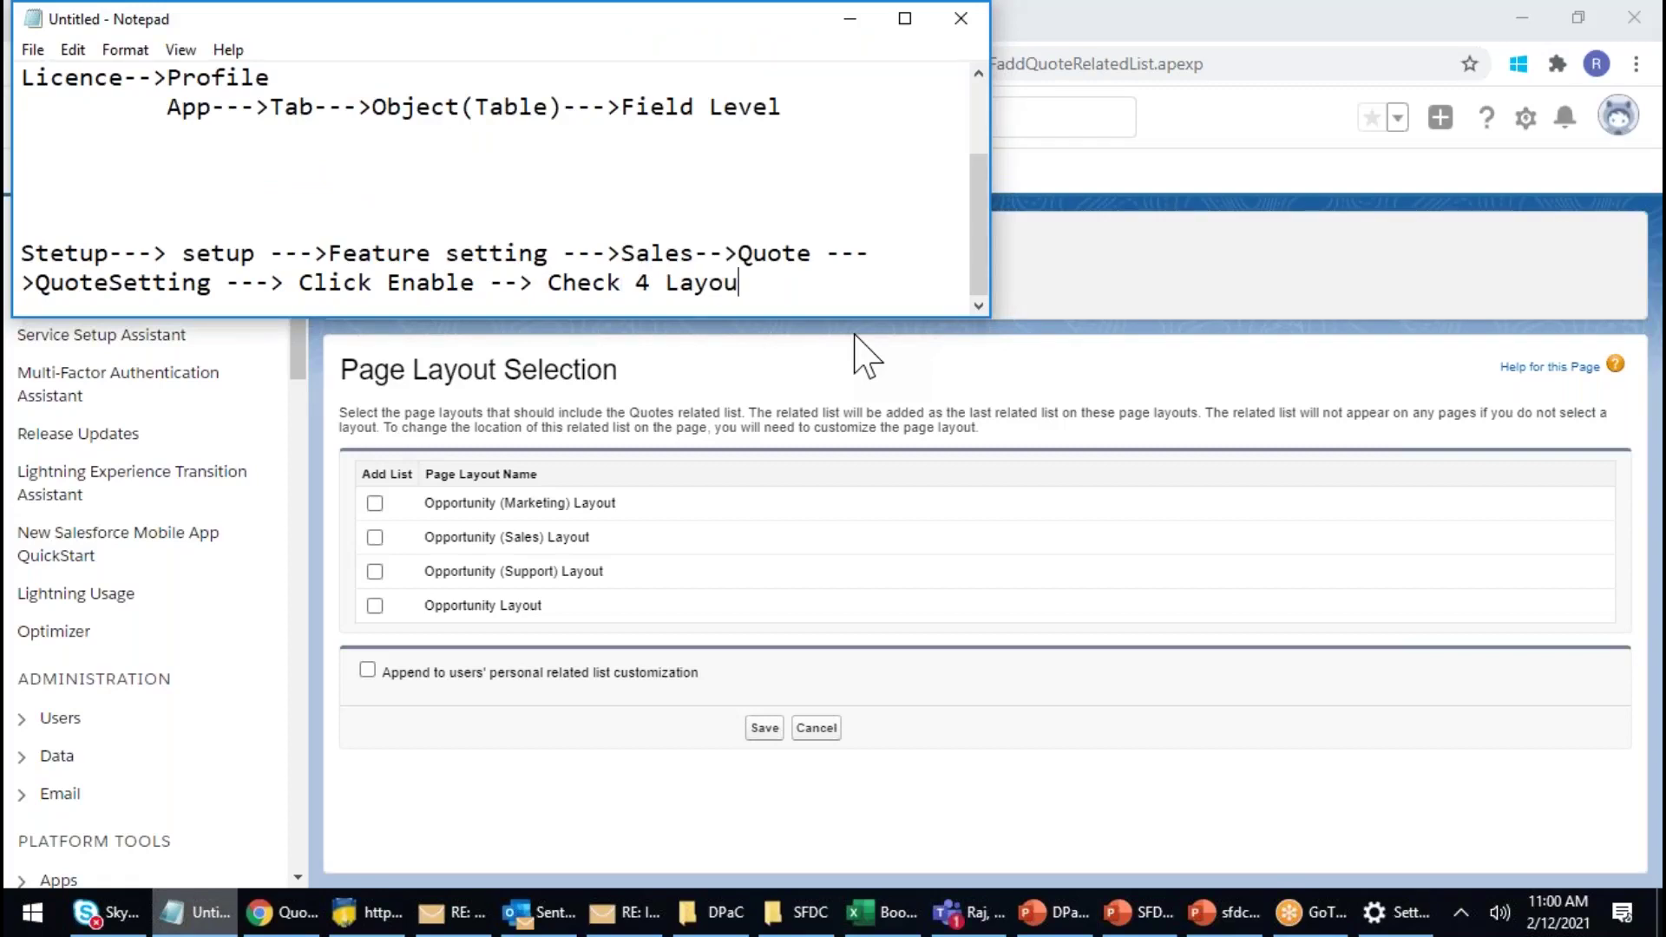
type("t Box --> Click Save")
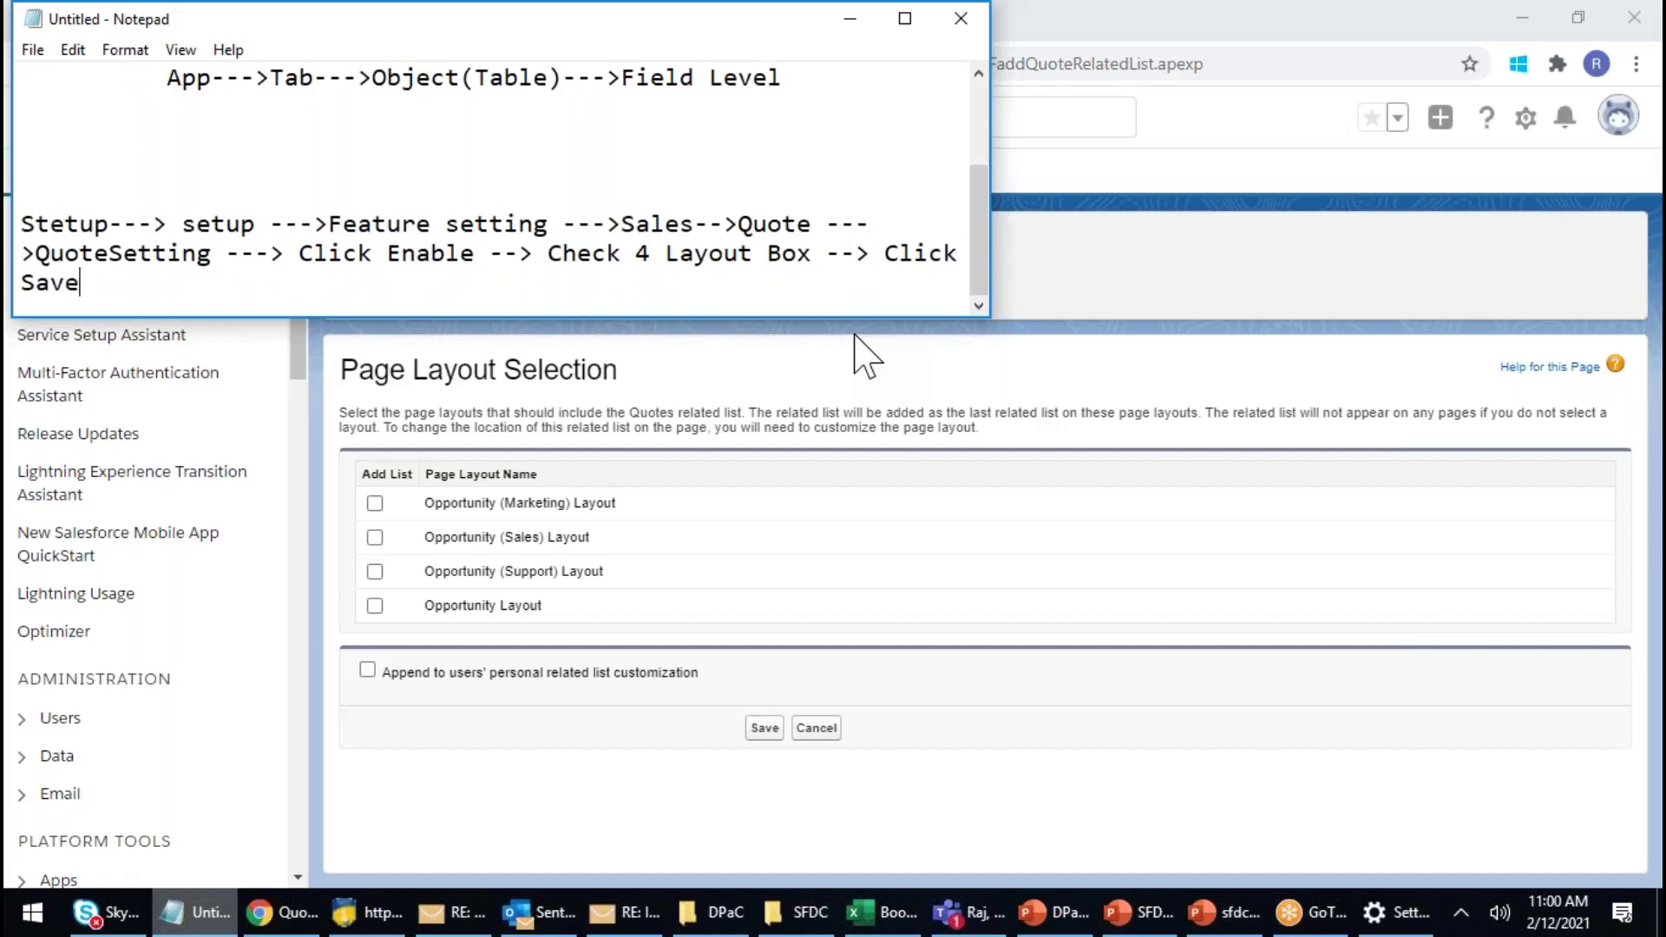
left_click_drag(988, 133, 1495, 186)
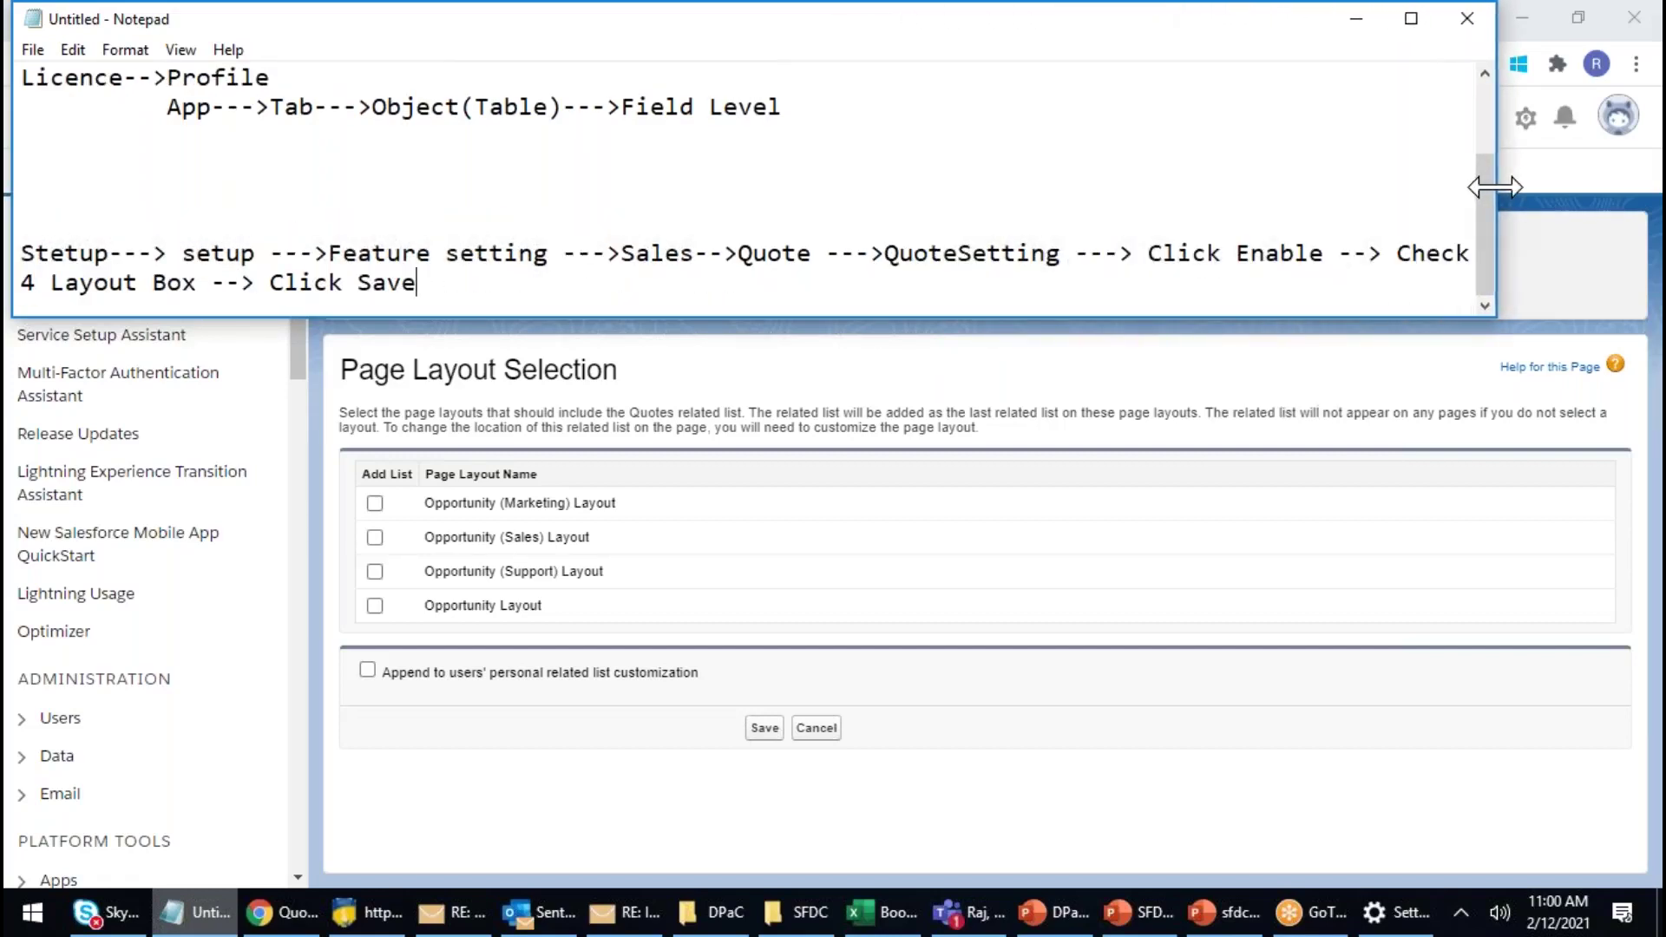
left_click(56, 256)
key("BackSpace")
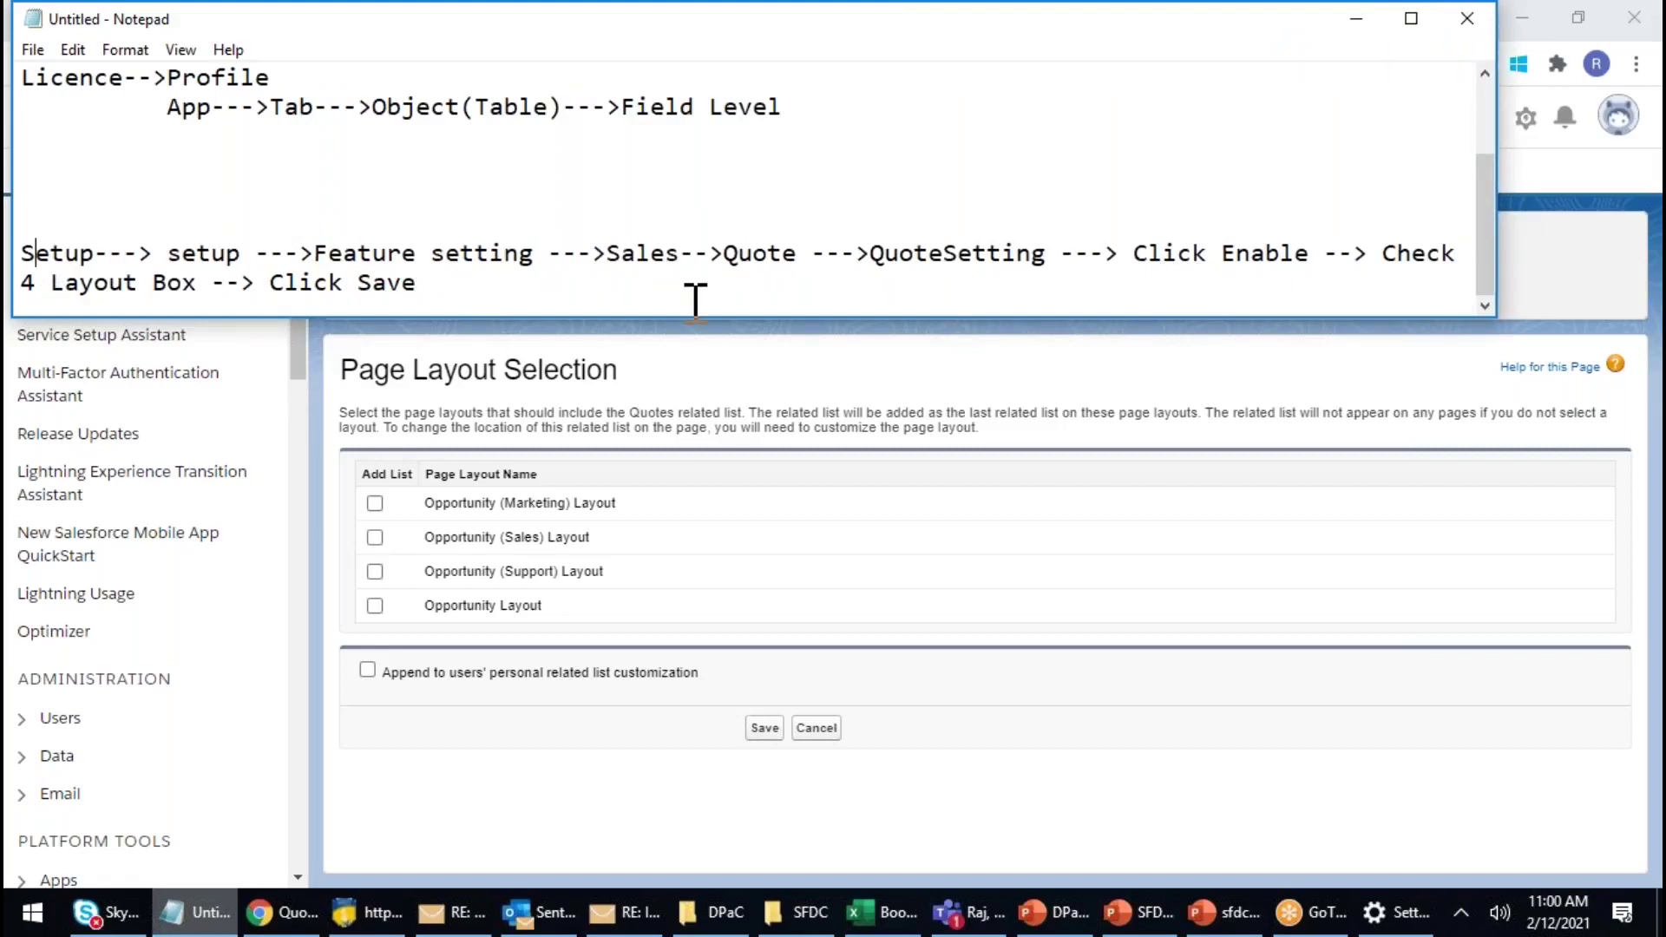
Step: Tick the Marketing, Sales, Support and Opportunity Layout checkboxes and save the selection
left_click(474, 254)
left_click(755, 252)
left_click_drag(1395, 252, 229, 341)
left_click(383, 282)
left_click(375, 503)
left_click(375, 503)
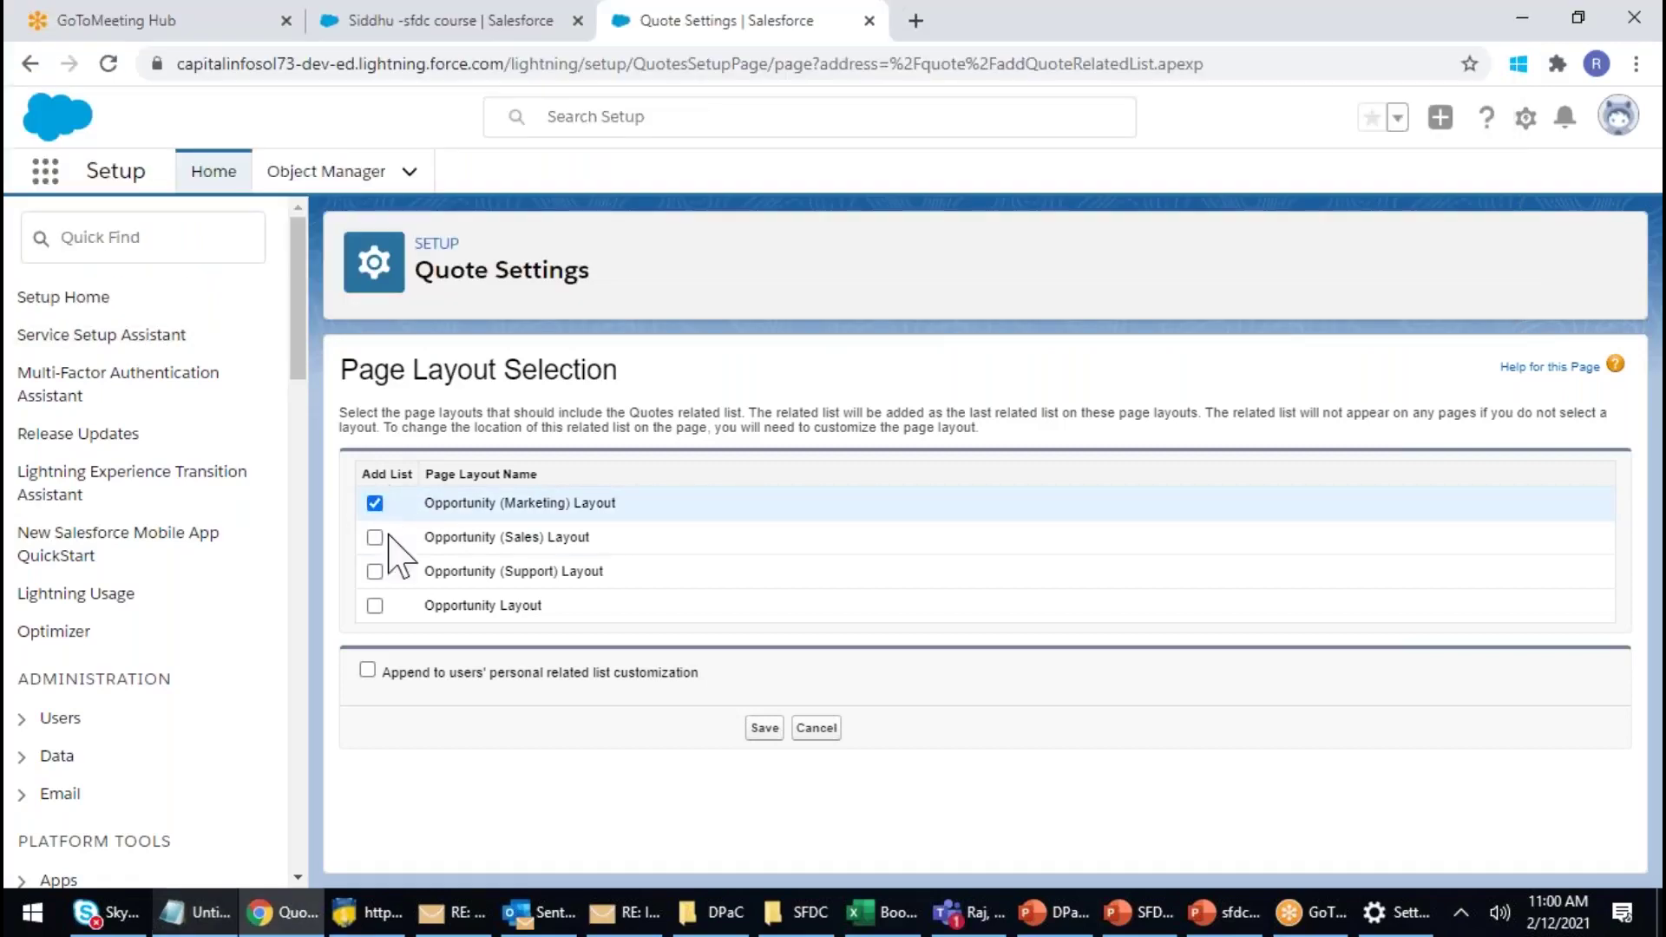
left_click(375, 537)
left_click(375, 571)
left_click(374, 605)
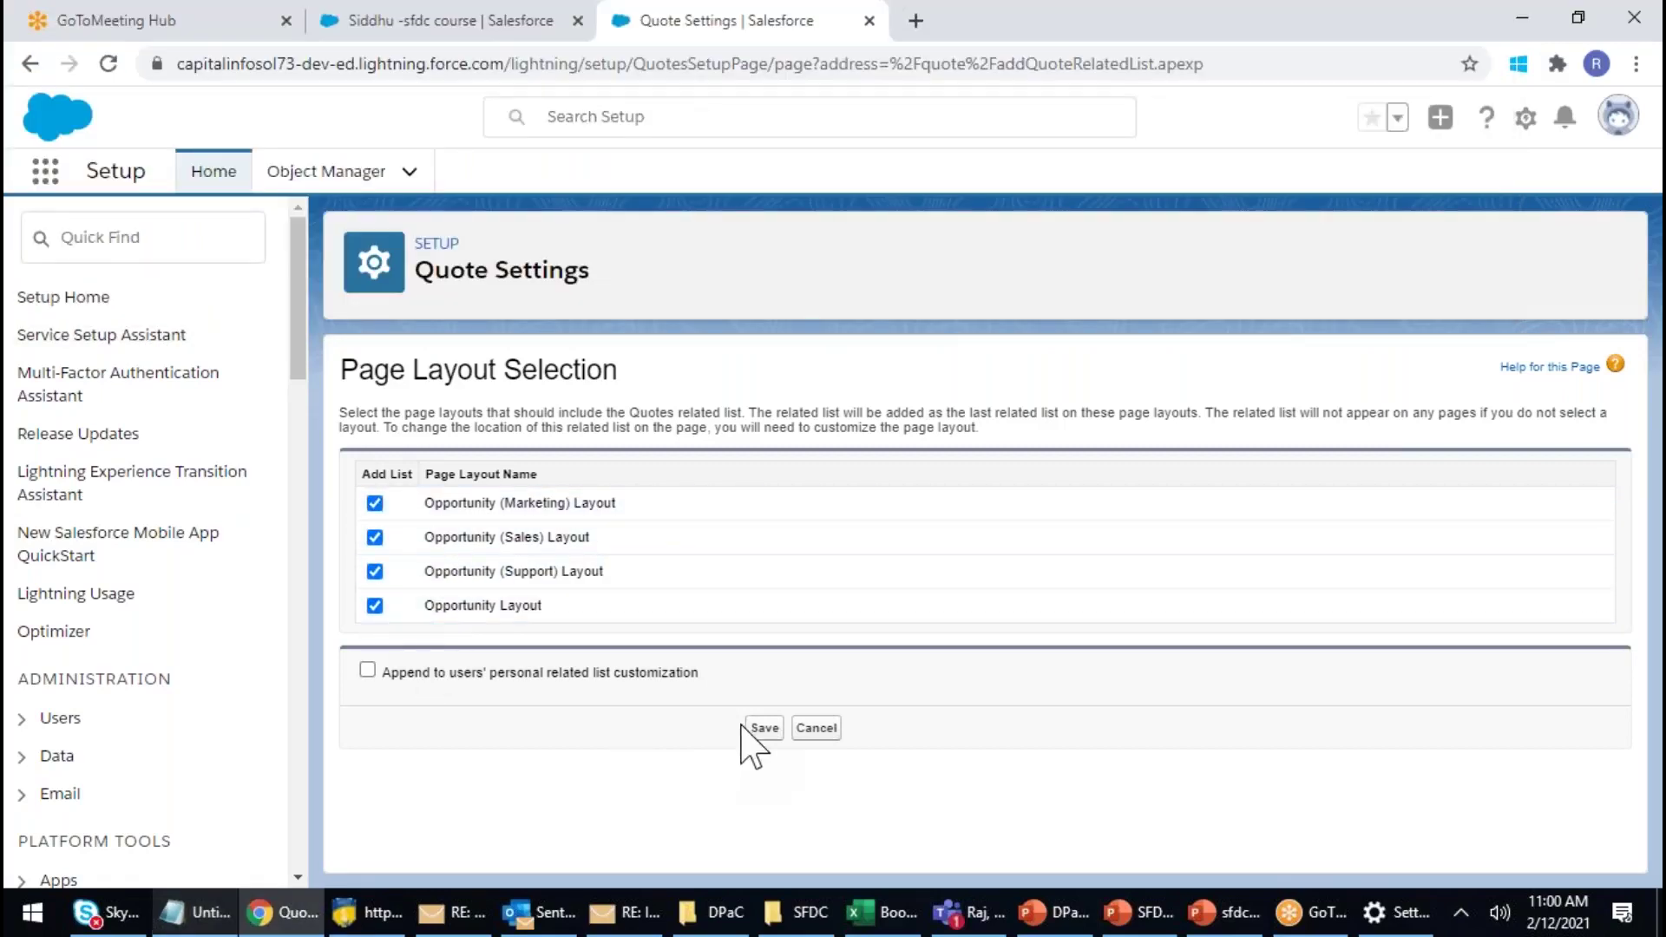
left_click(769, 728)
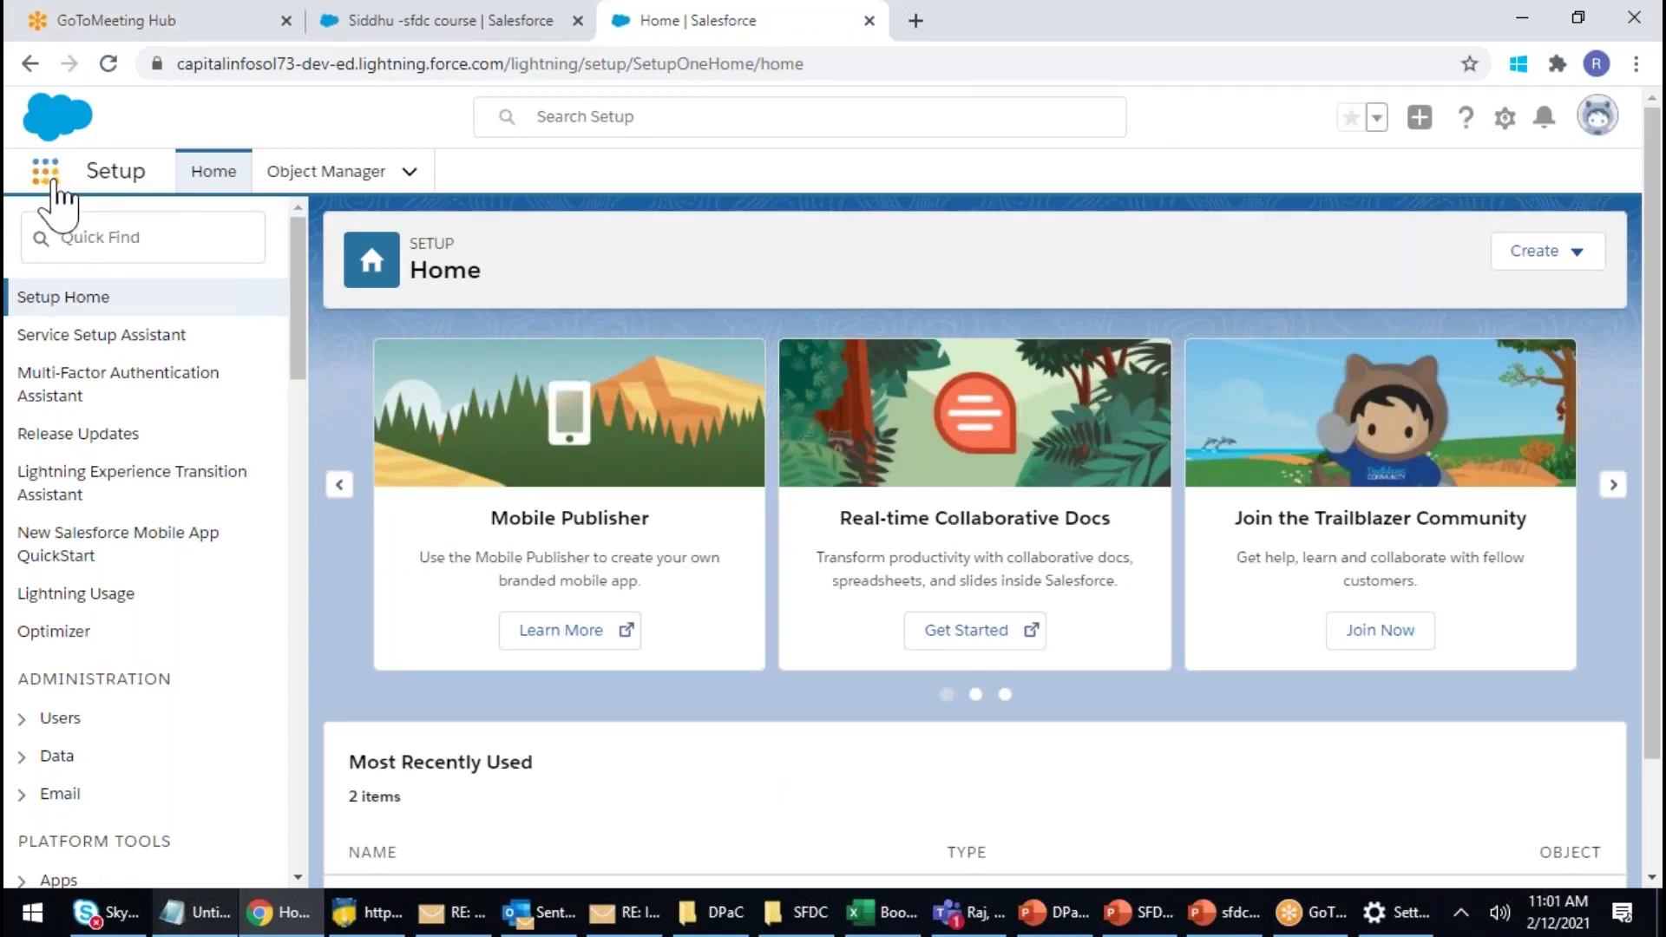
Step: Reload the sfdc course opportunity page so quotes become available
left_click(471, 24)
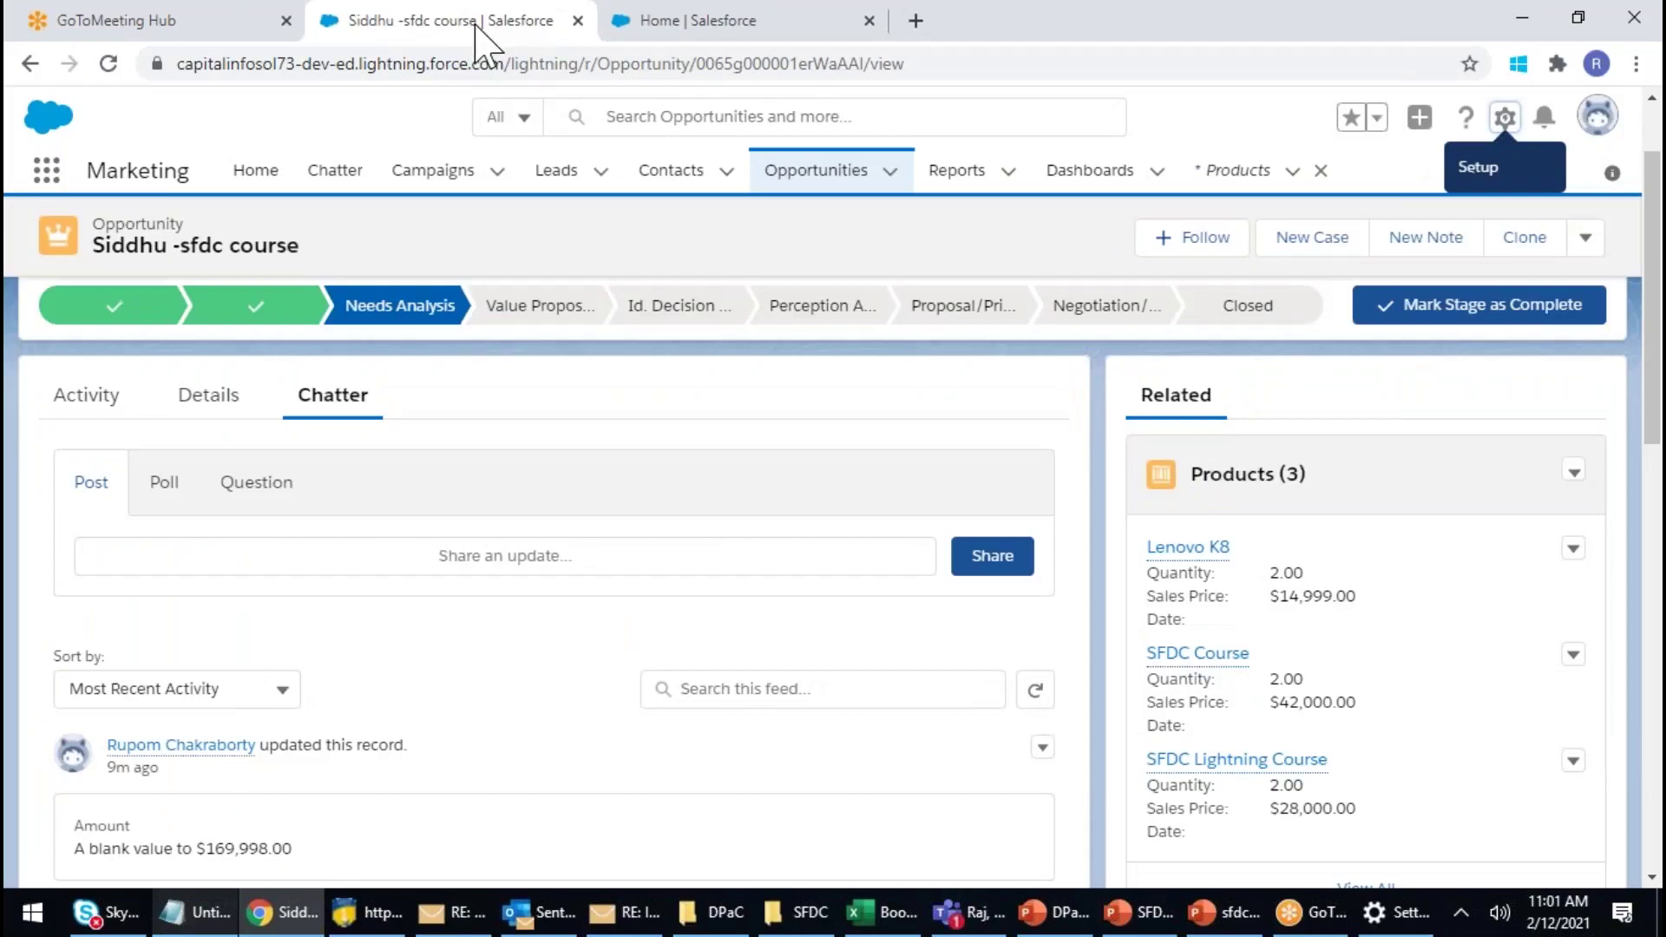
left_click(710, 63)
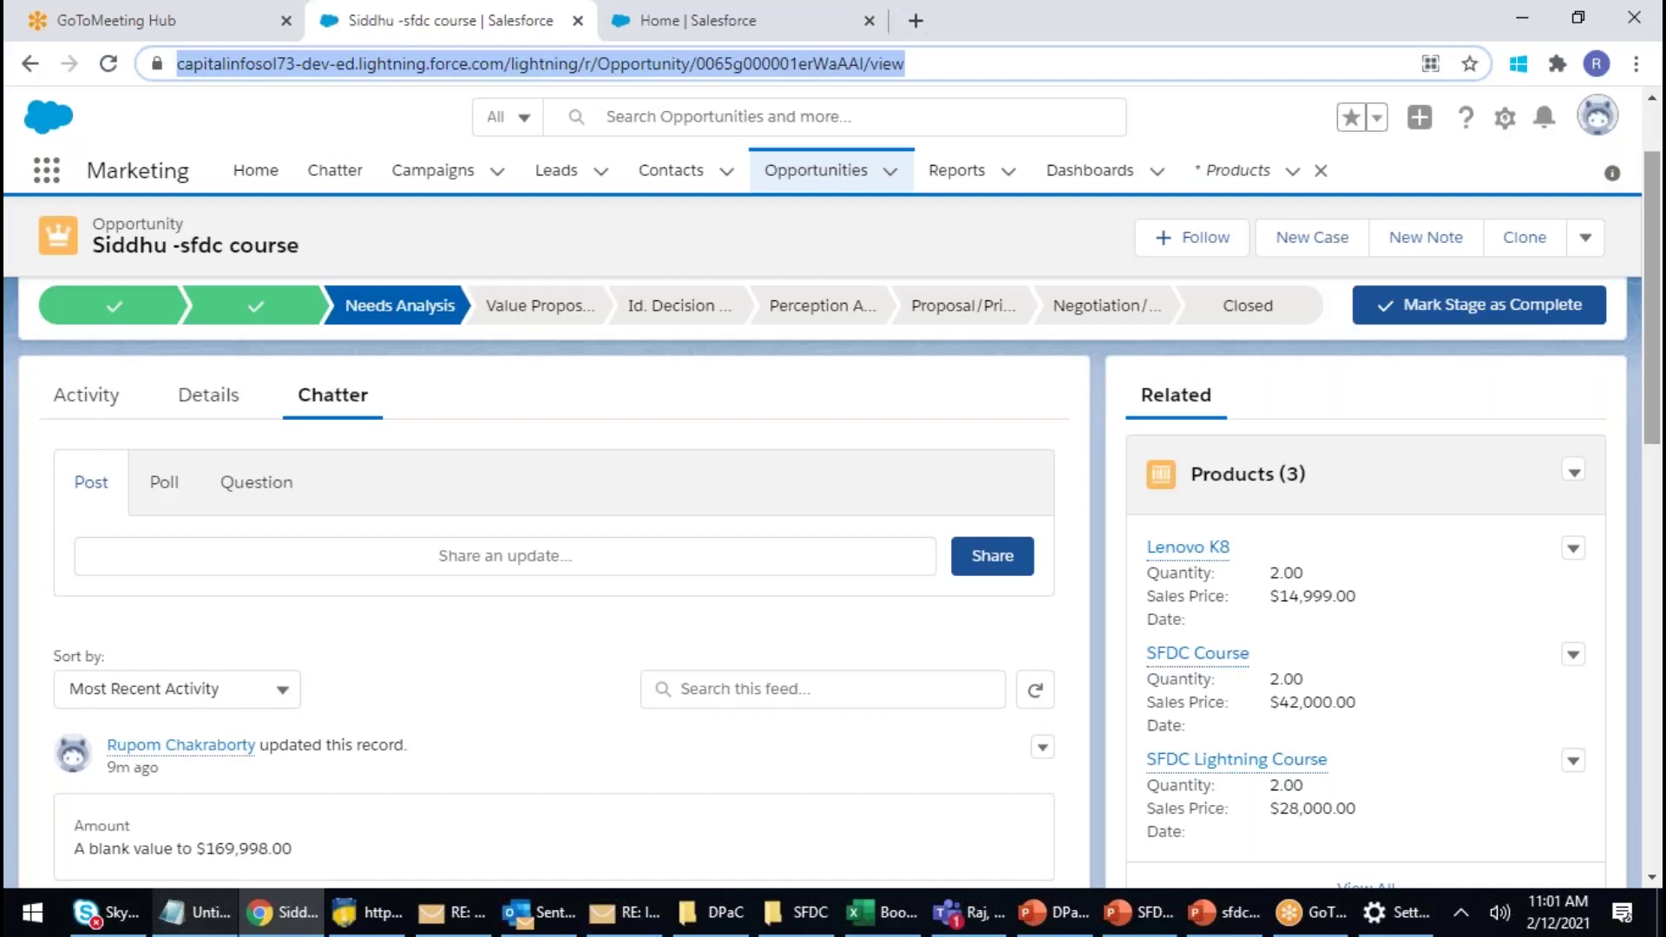
key("Return")
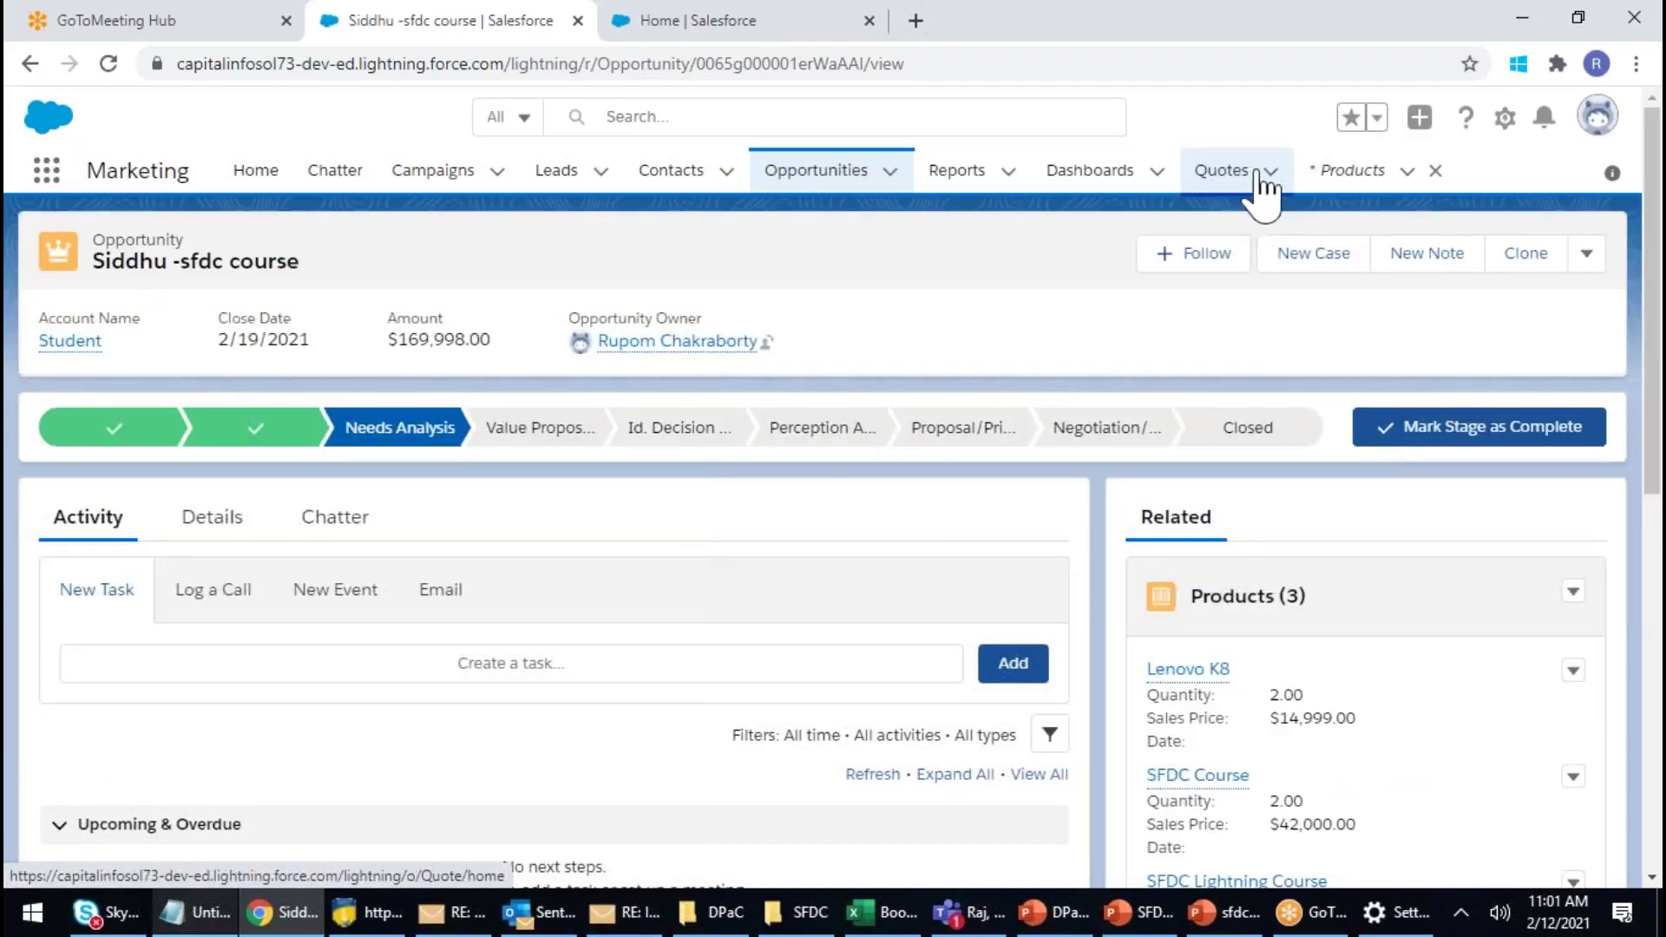
Step: Browse the App Launcher's full item list, then reopen the opportunity from the Opportunities list
left_click(48, 176)
left_click(96, 611)
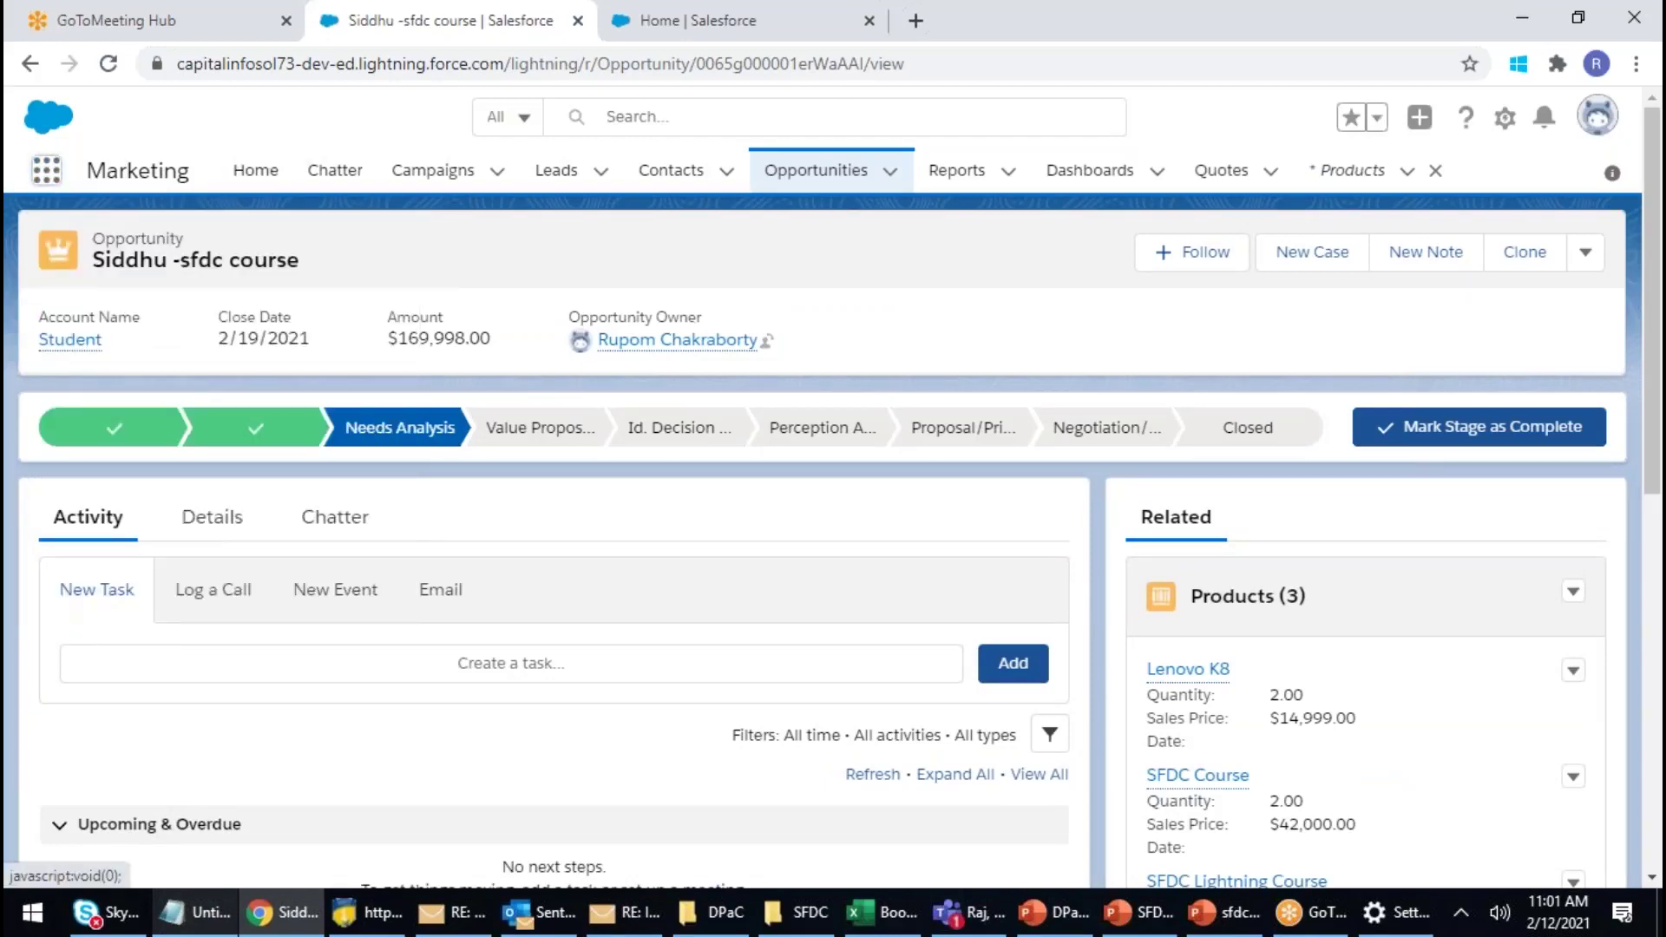
scroll(1004, 484, "down", 5)
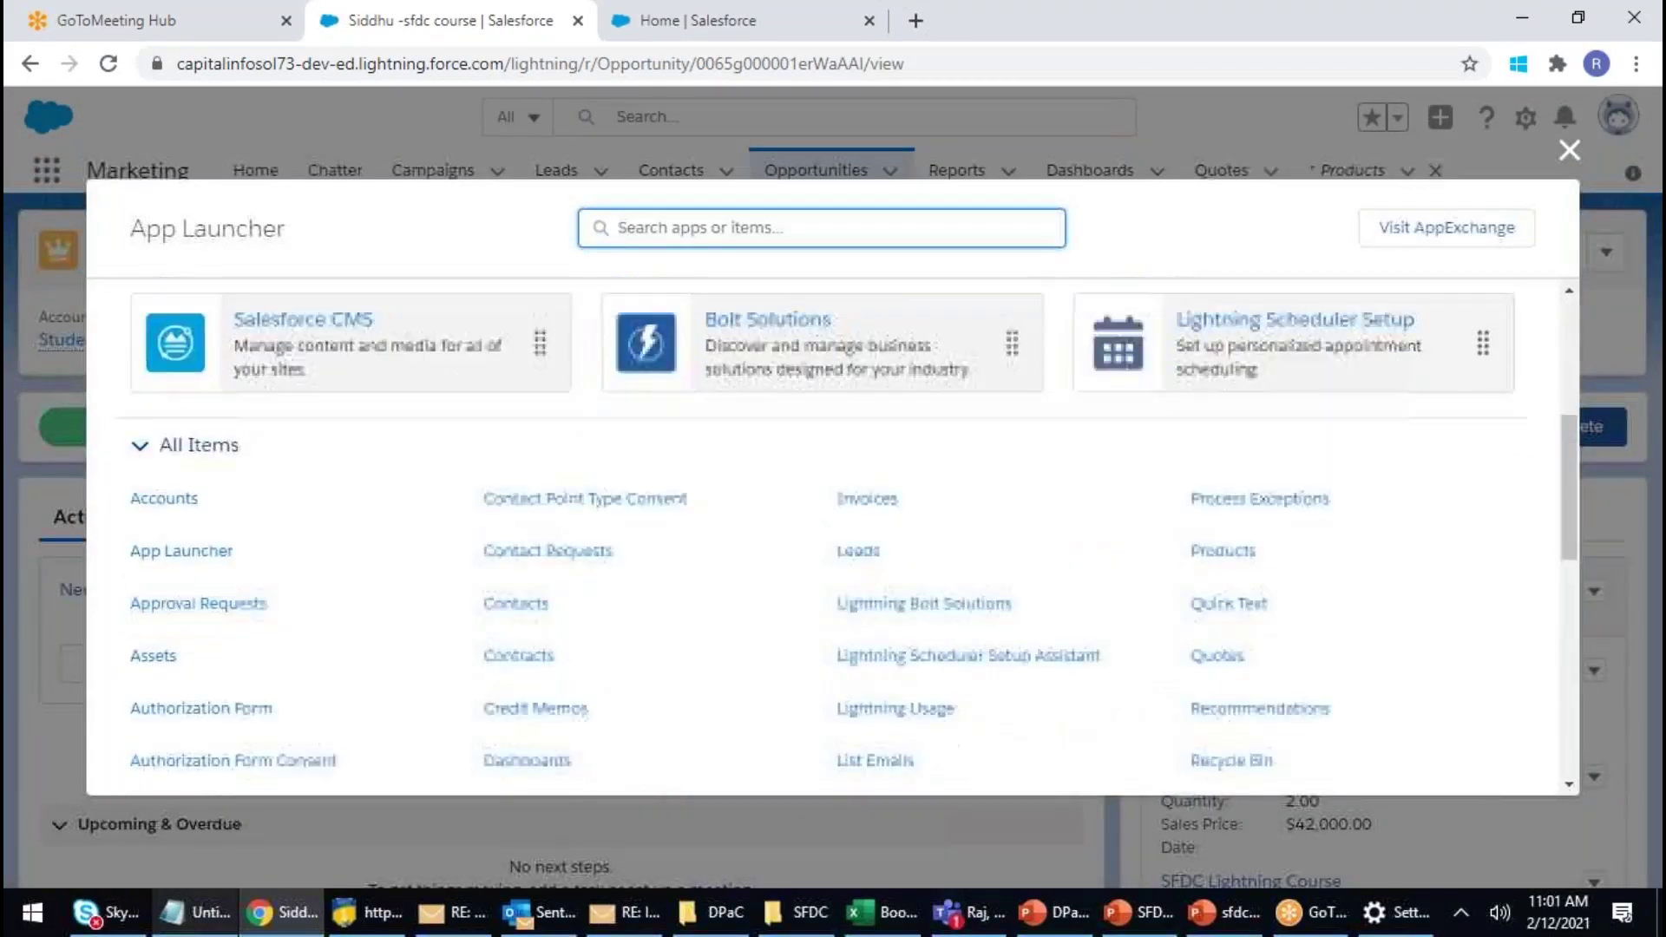
left_click_drag(1219, 577, 1197, 580)
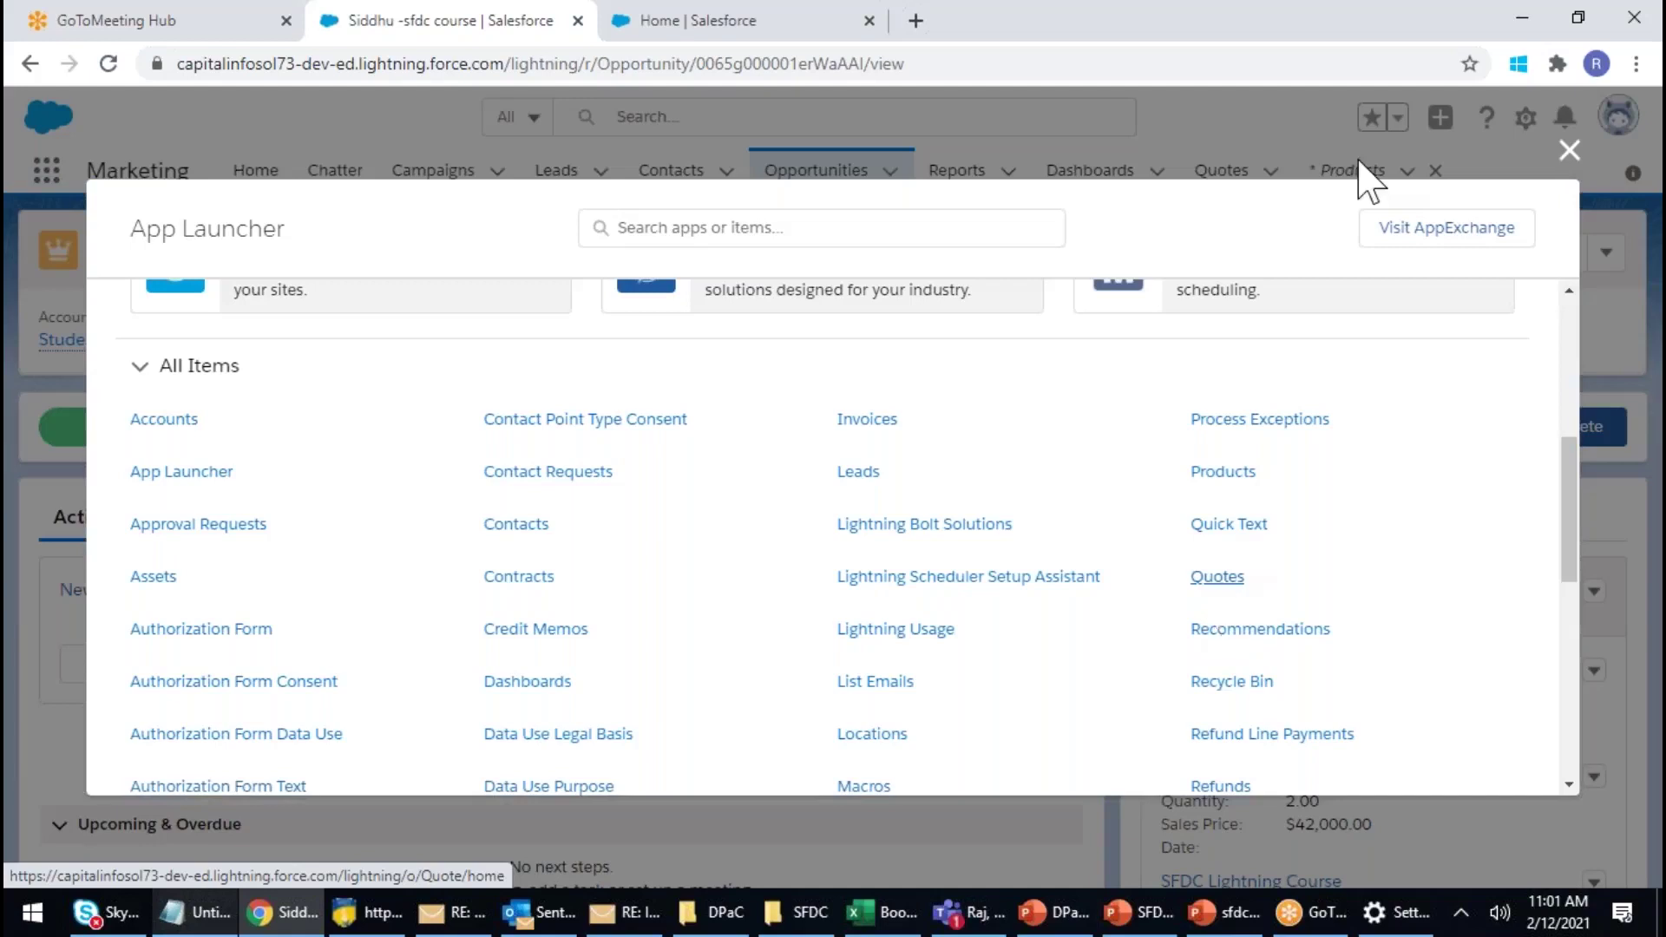
left_click(1569, 151)
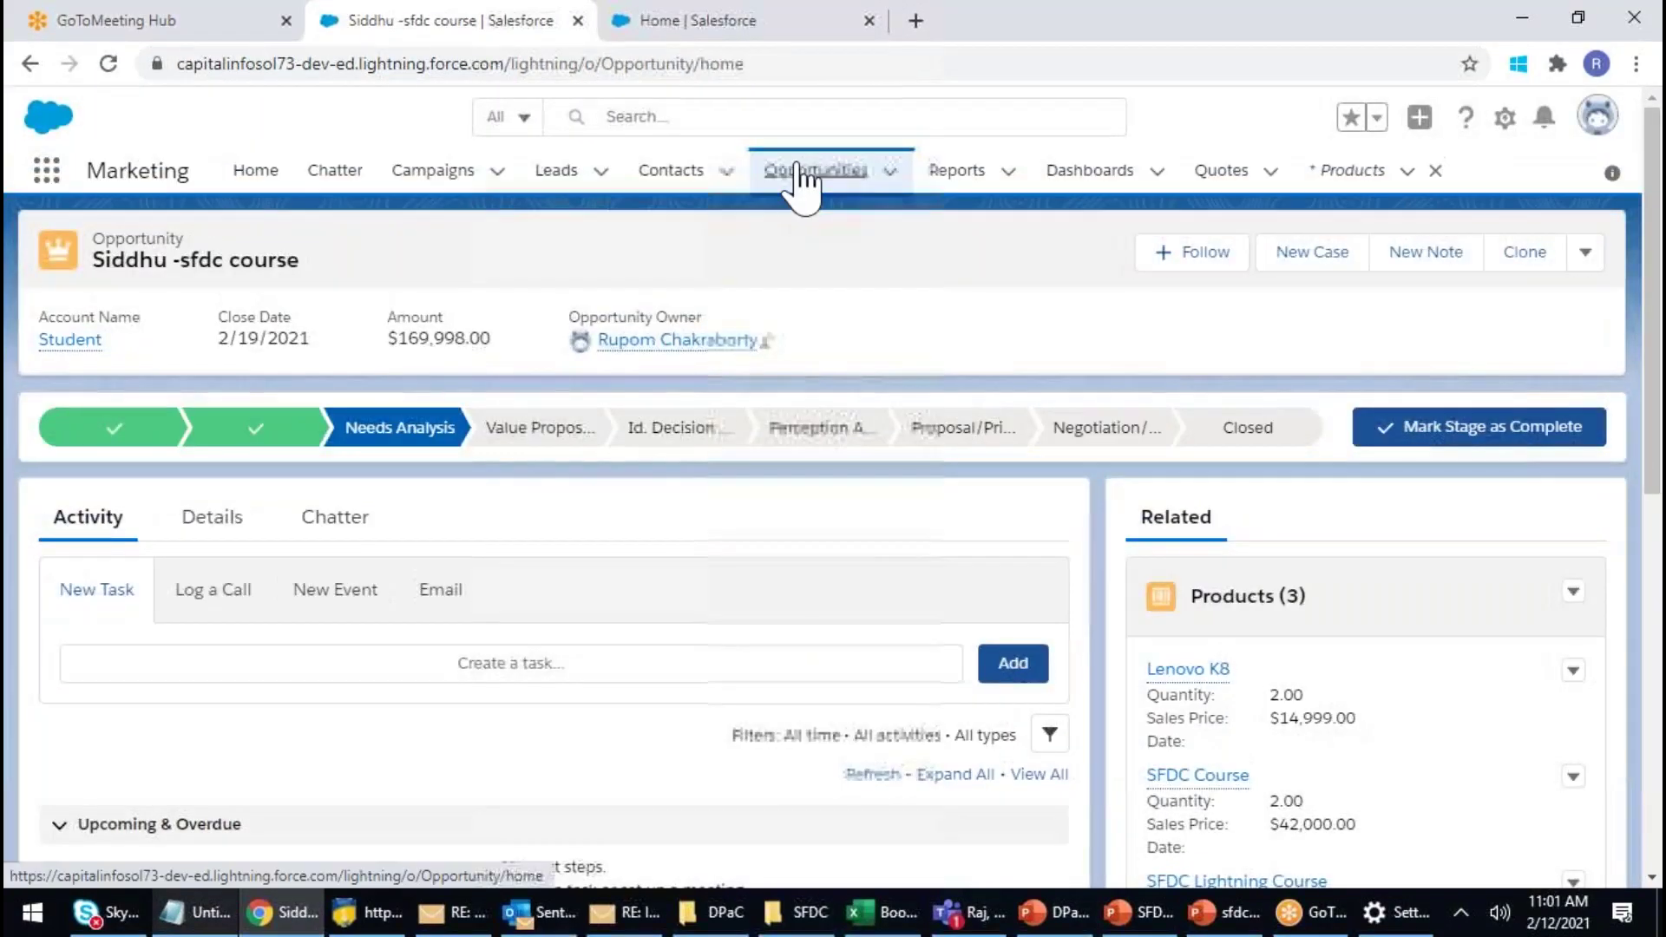
left_click(804, 177)
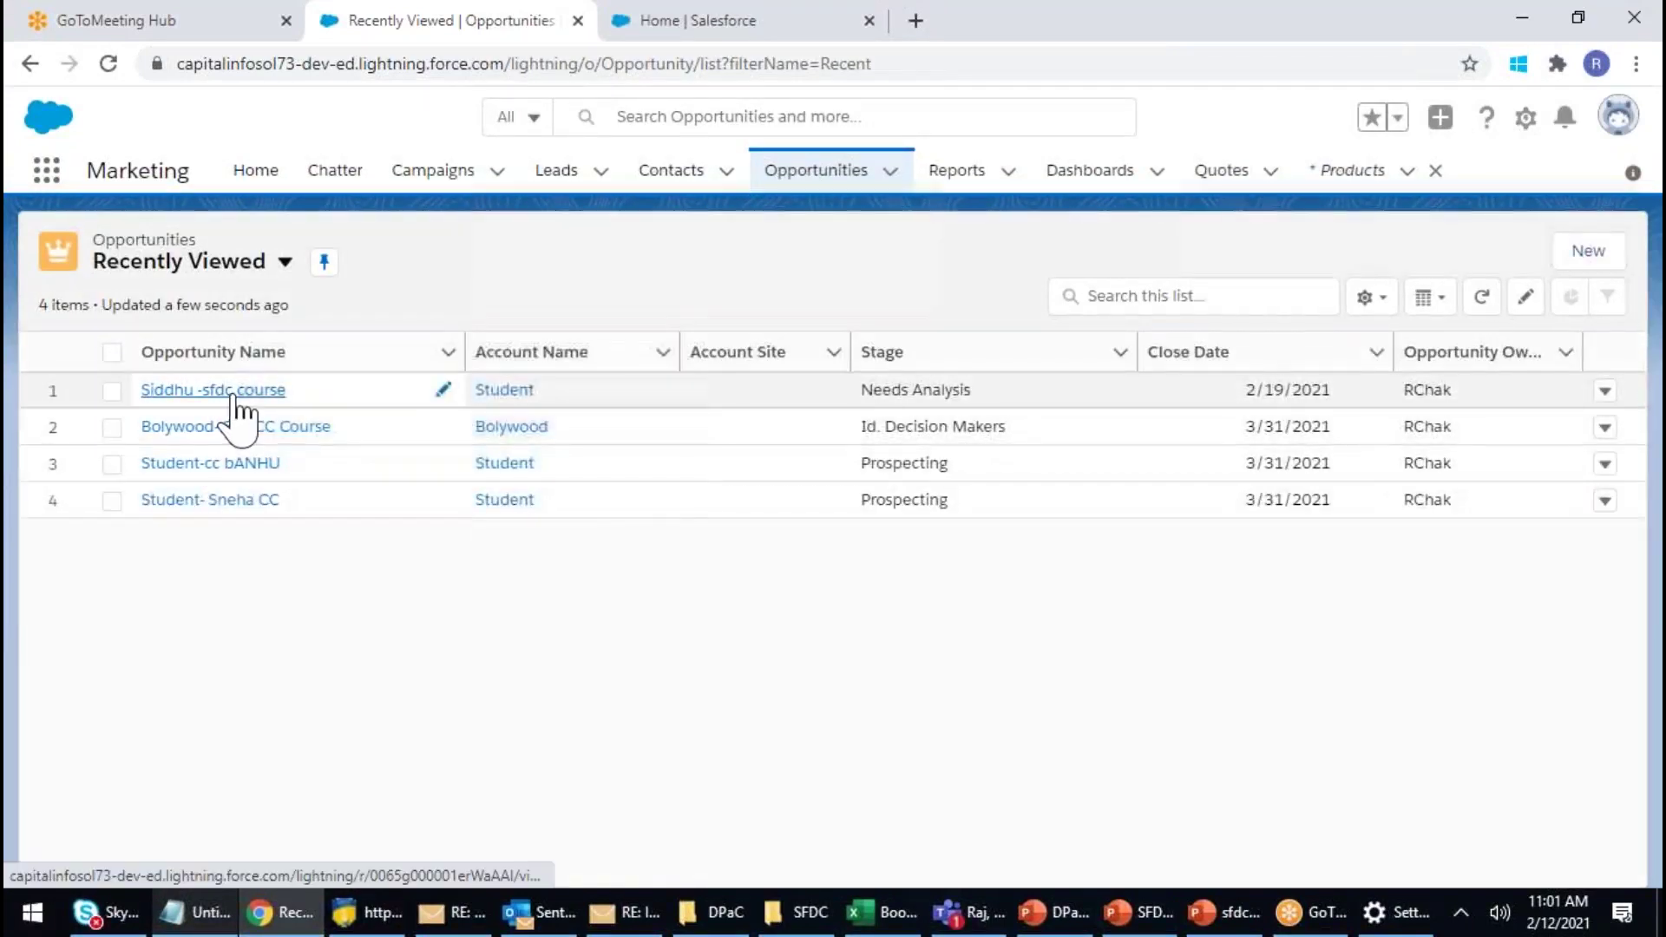
left_click(230, 392)
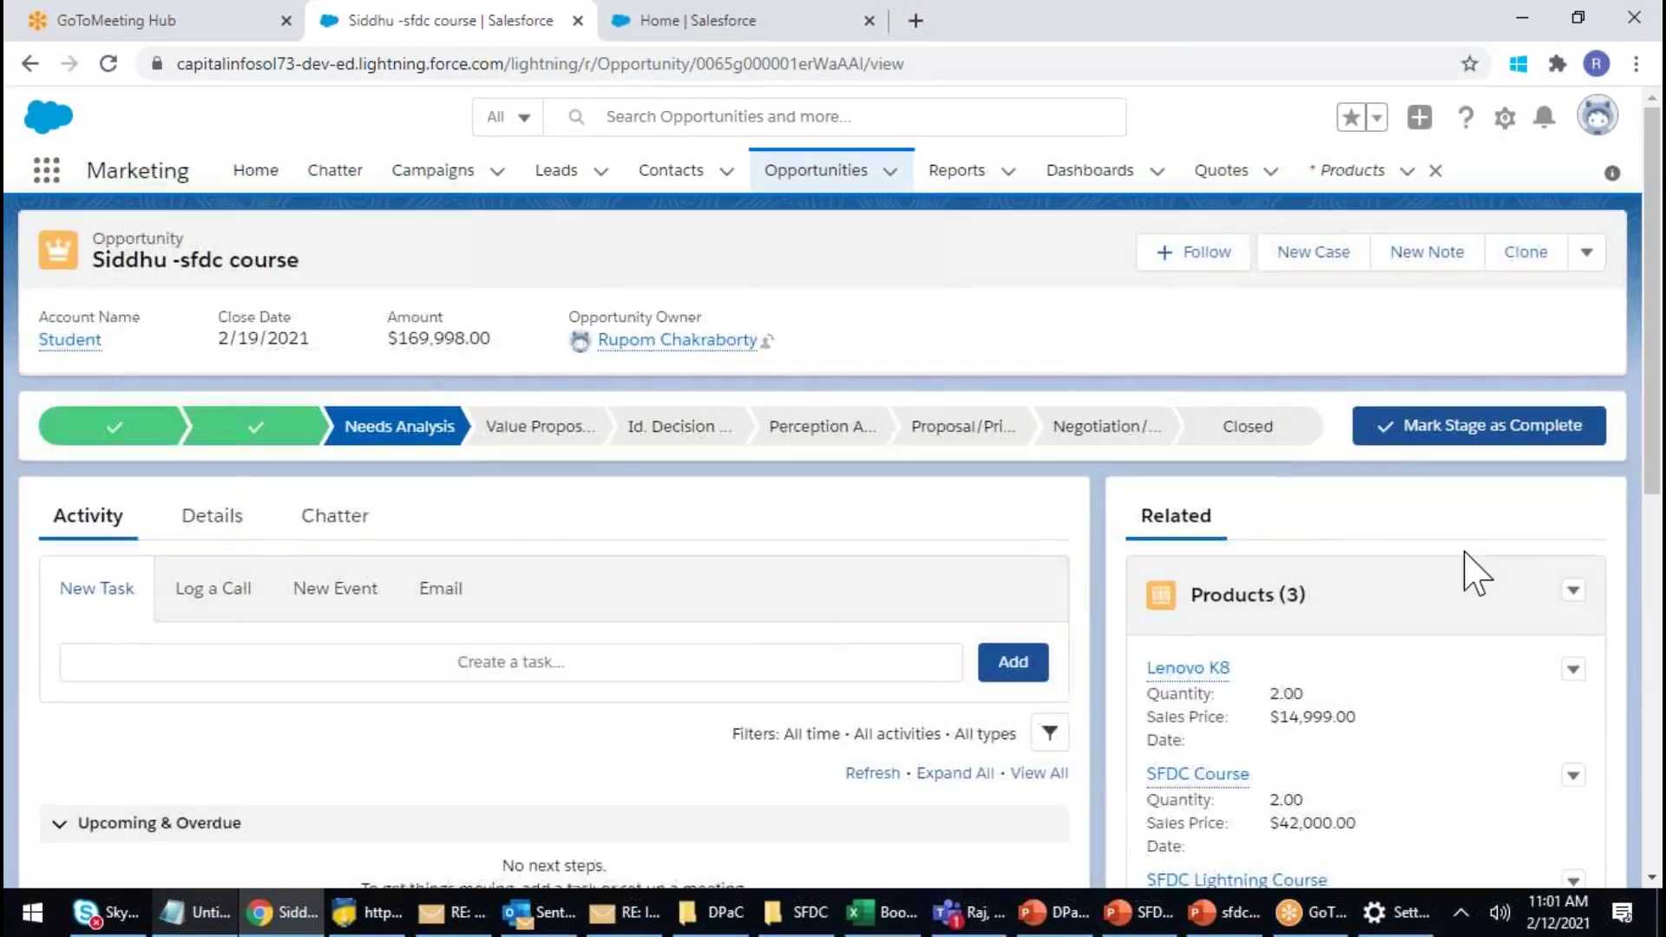
Step: Show the New Quote option in the opportunity's empty Quotes (0) list
scroll(1473, 564, "down", 9)
scroll(1481, 573, "down", 6)
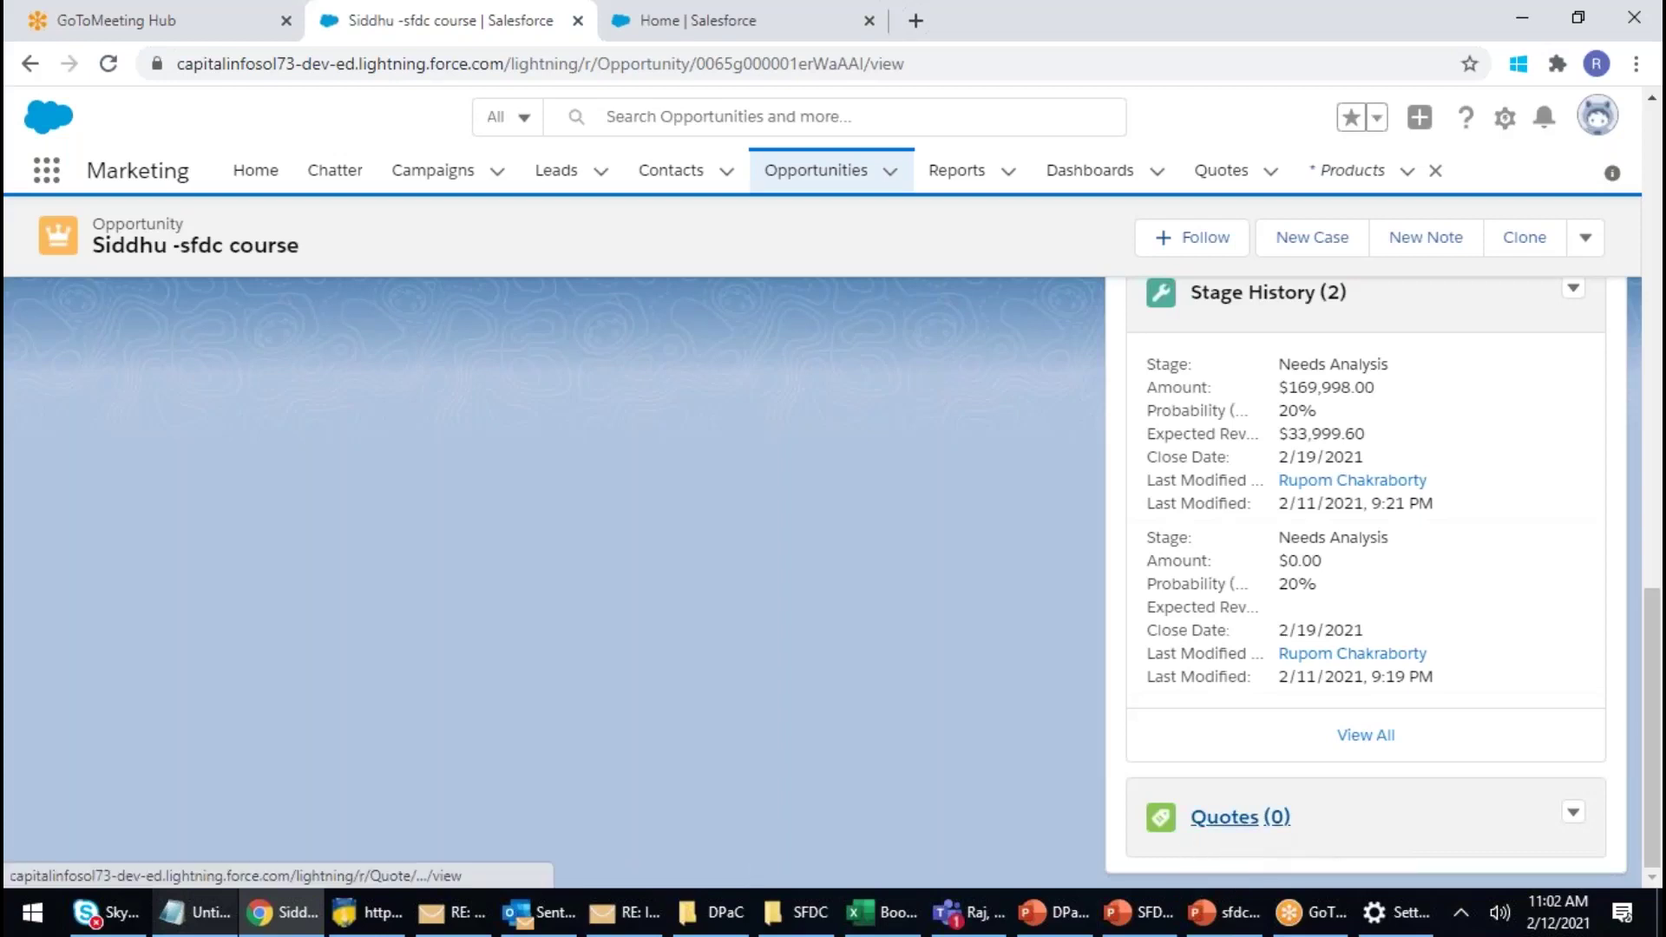
left_click(1573, 816)
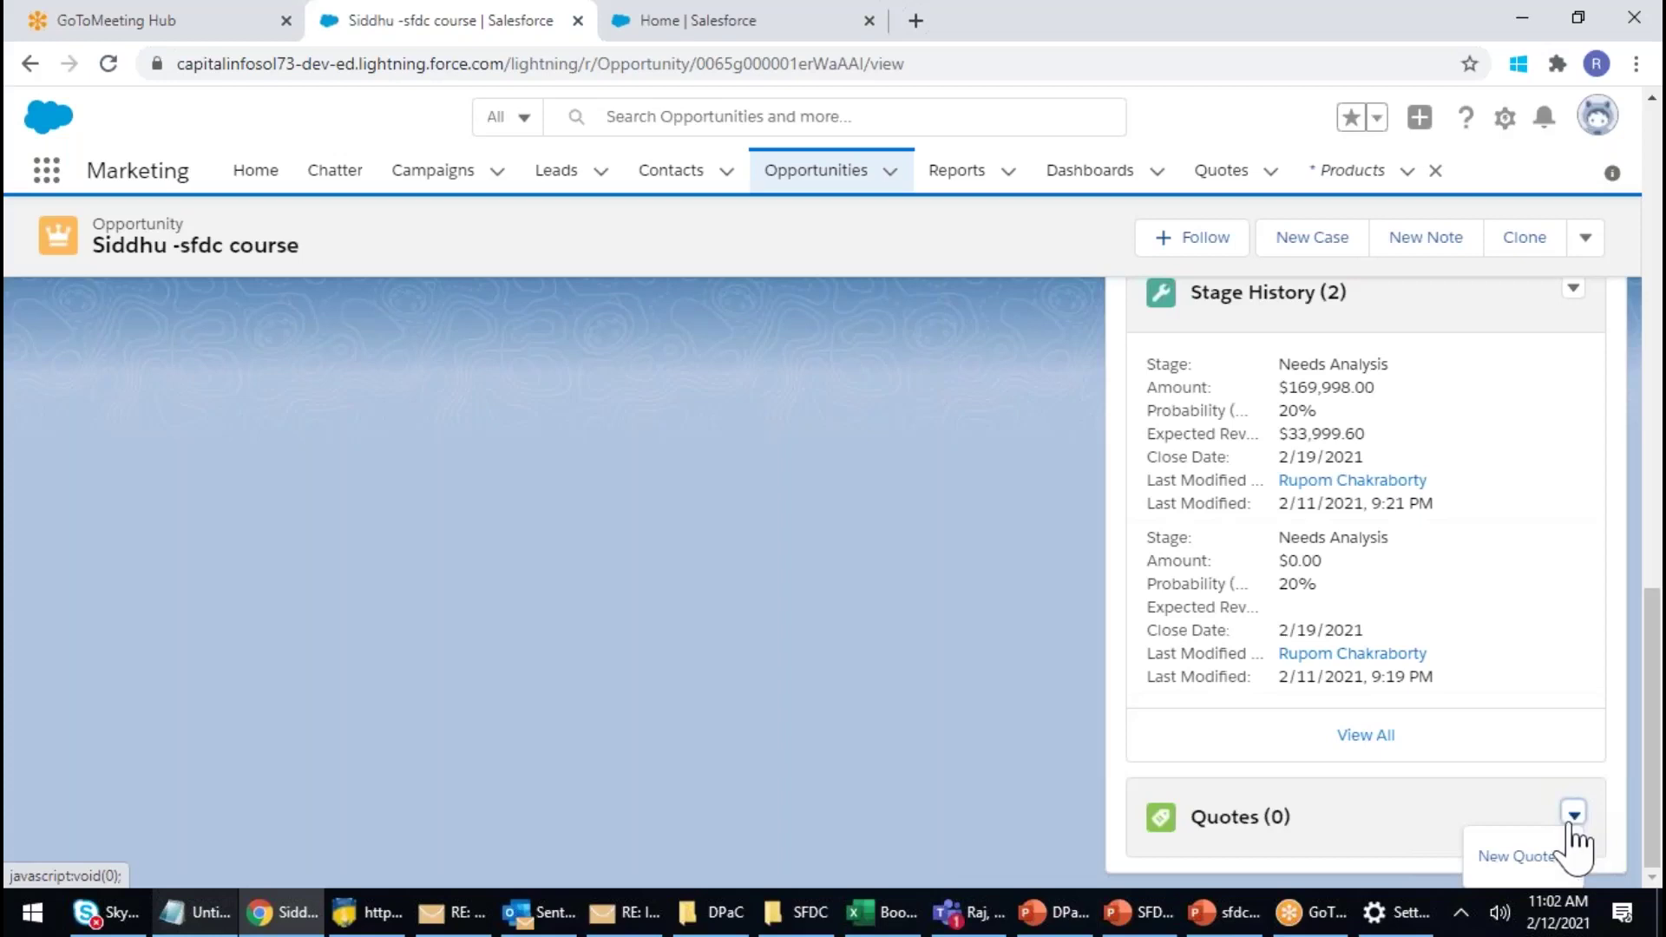
left_click(1527, 859)
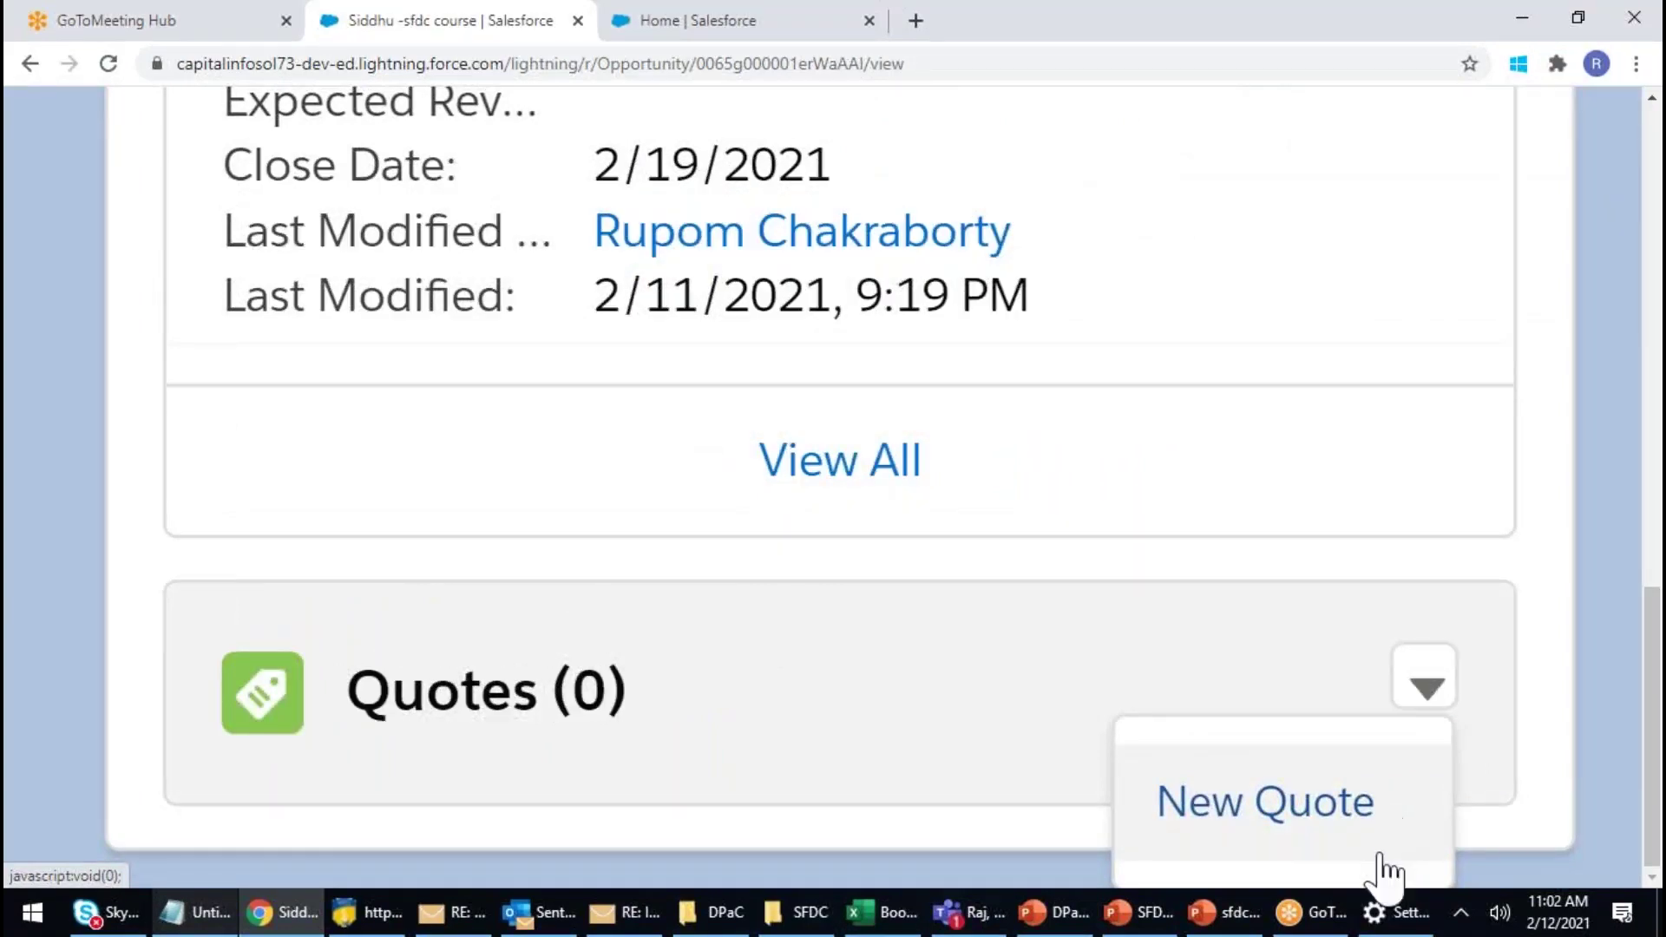
left_click(1215, 695)
left_click(1441, 699)
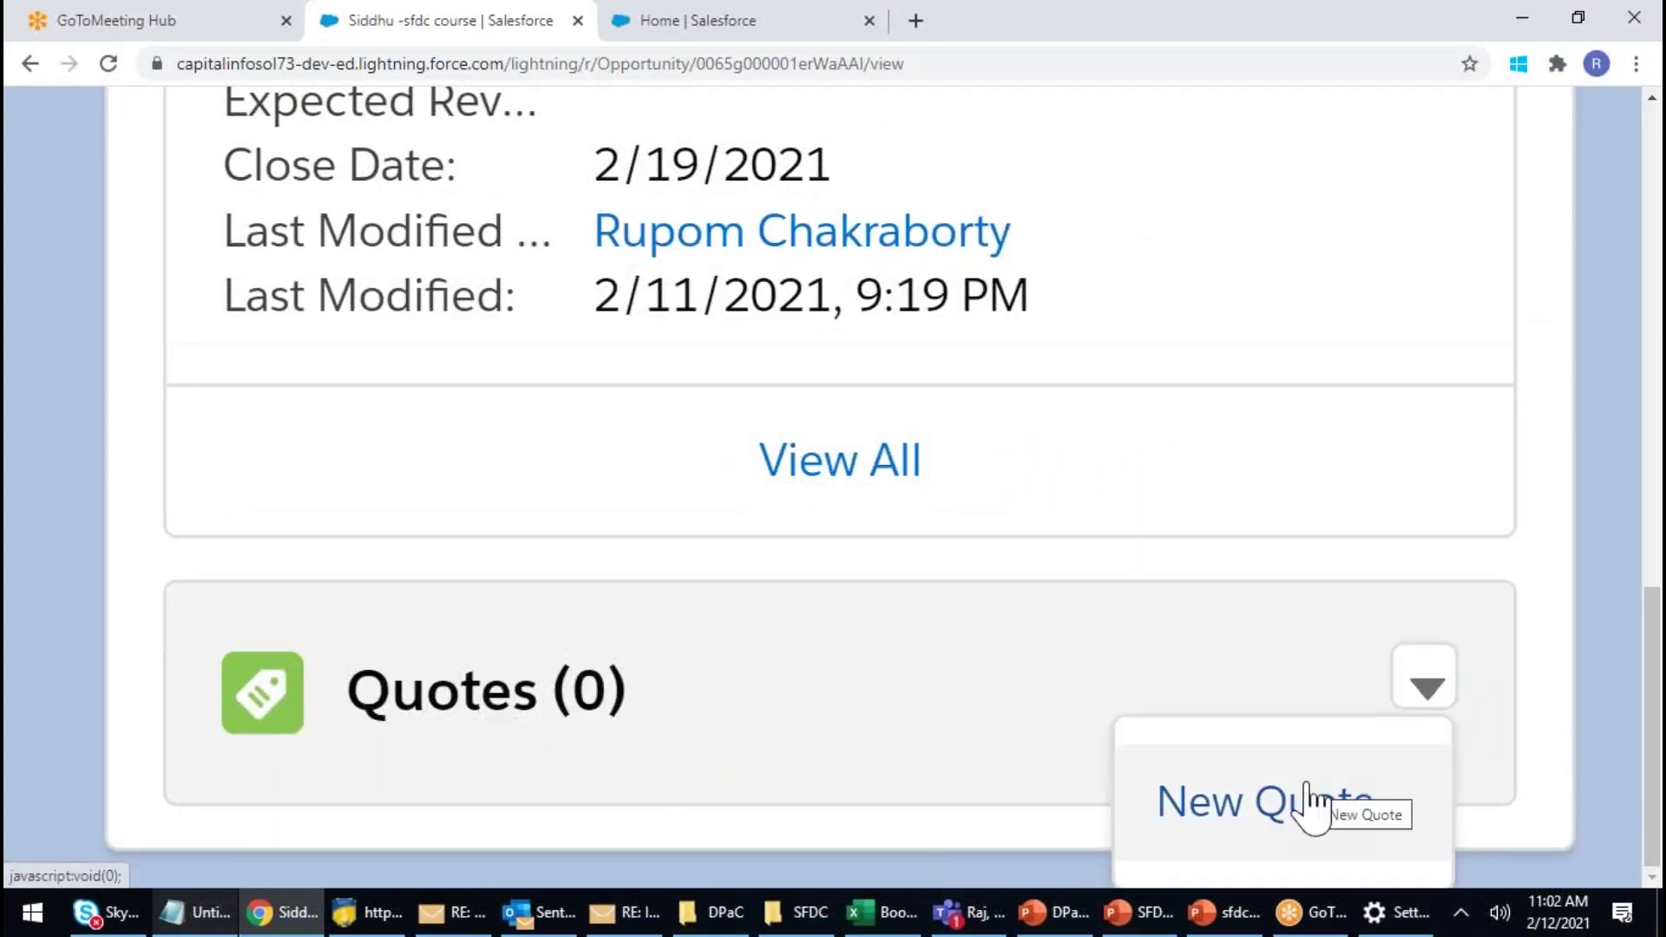
scroll(1315, 802, "down", 5)
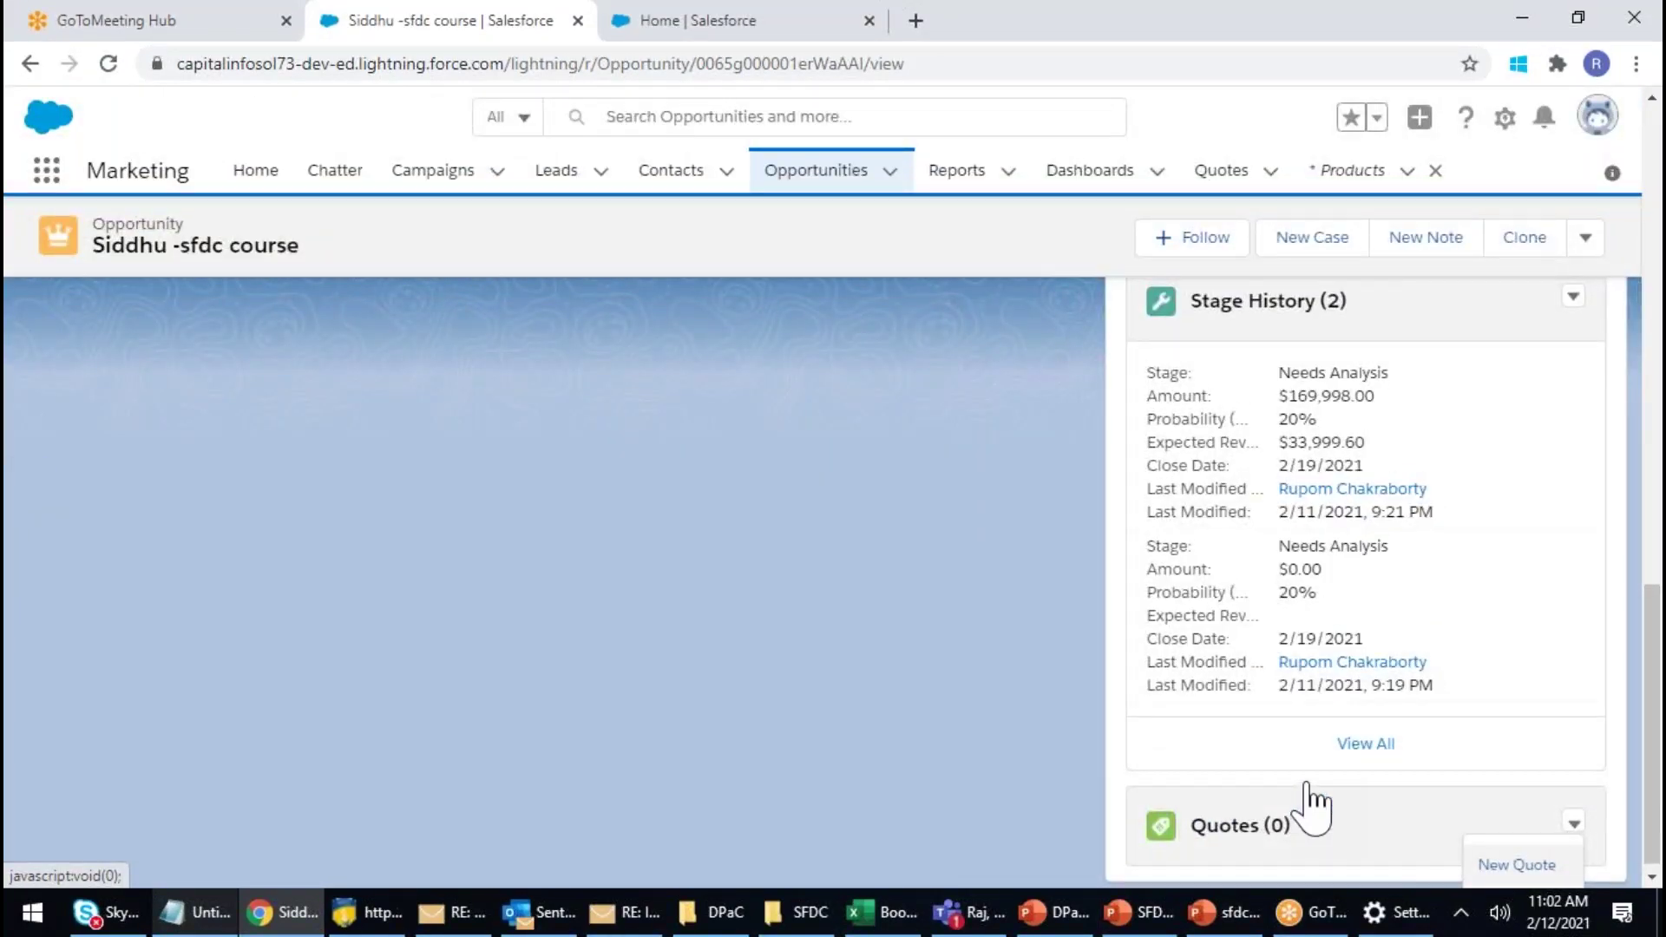
scroll(1339, 706, "down", 1)
left_click(1574, 814)
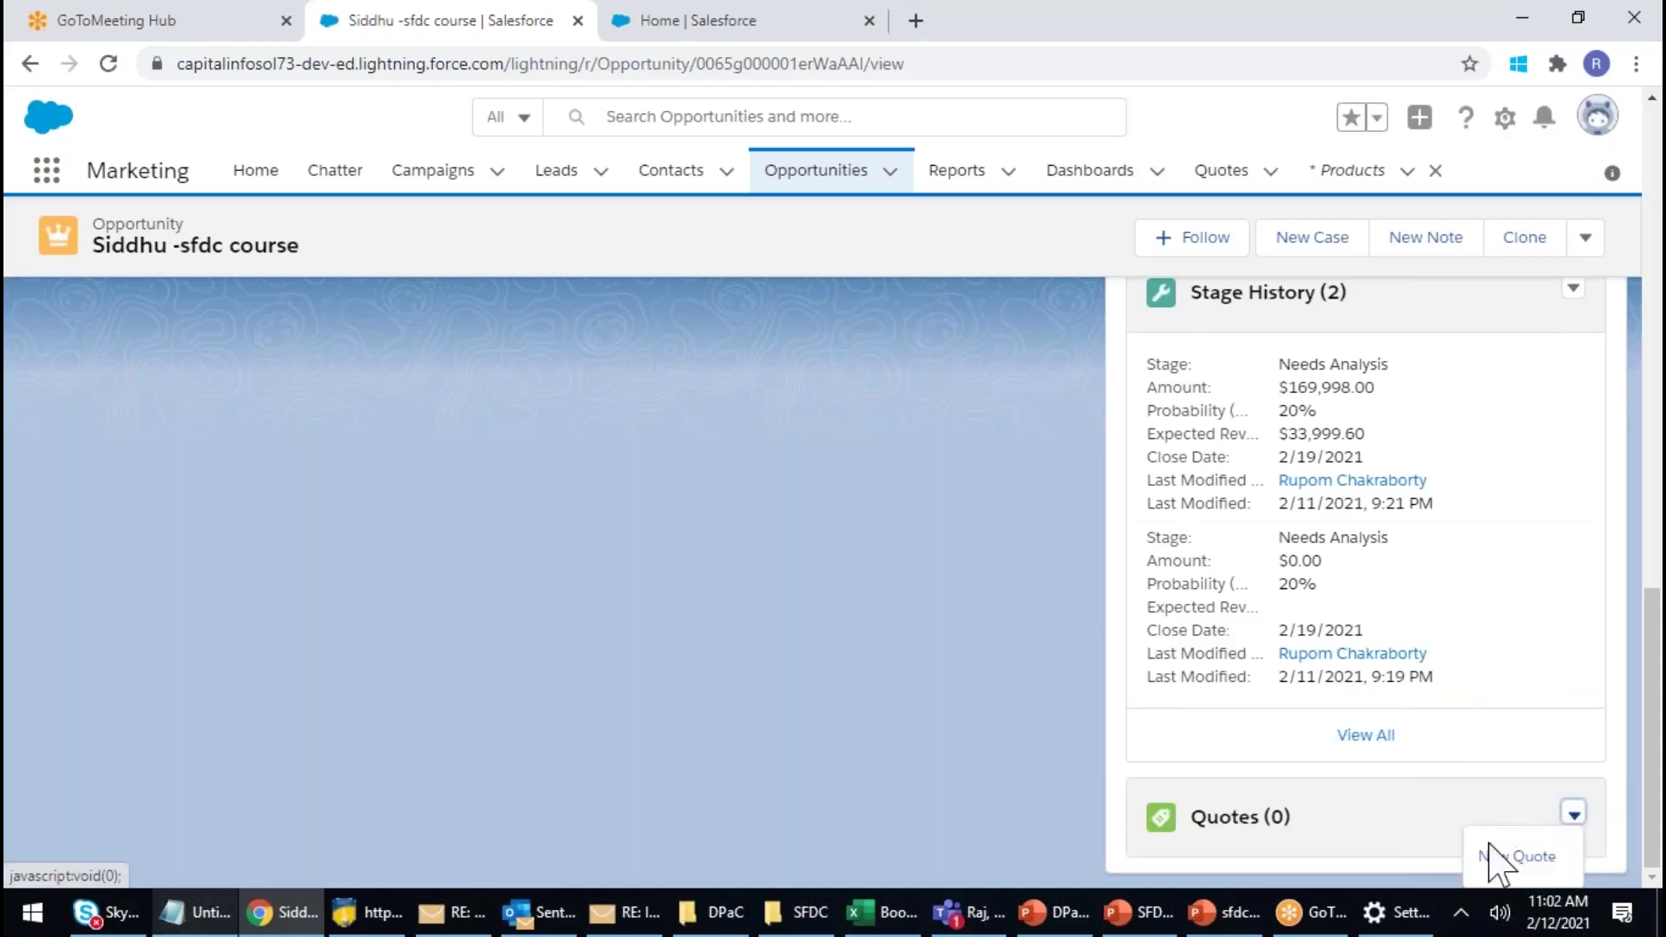
Step: Start a new quote named SFDC Siddu with expiration date 2/19/2021
left_click(1495, 856)
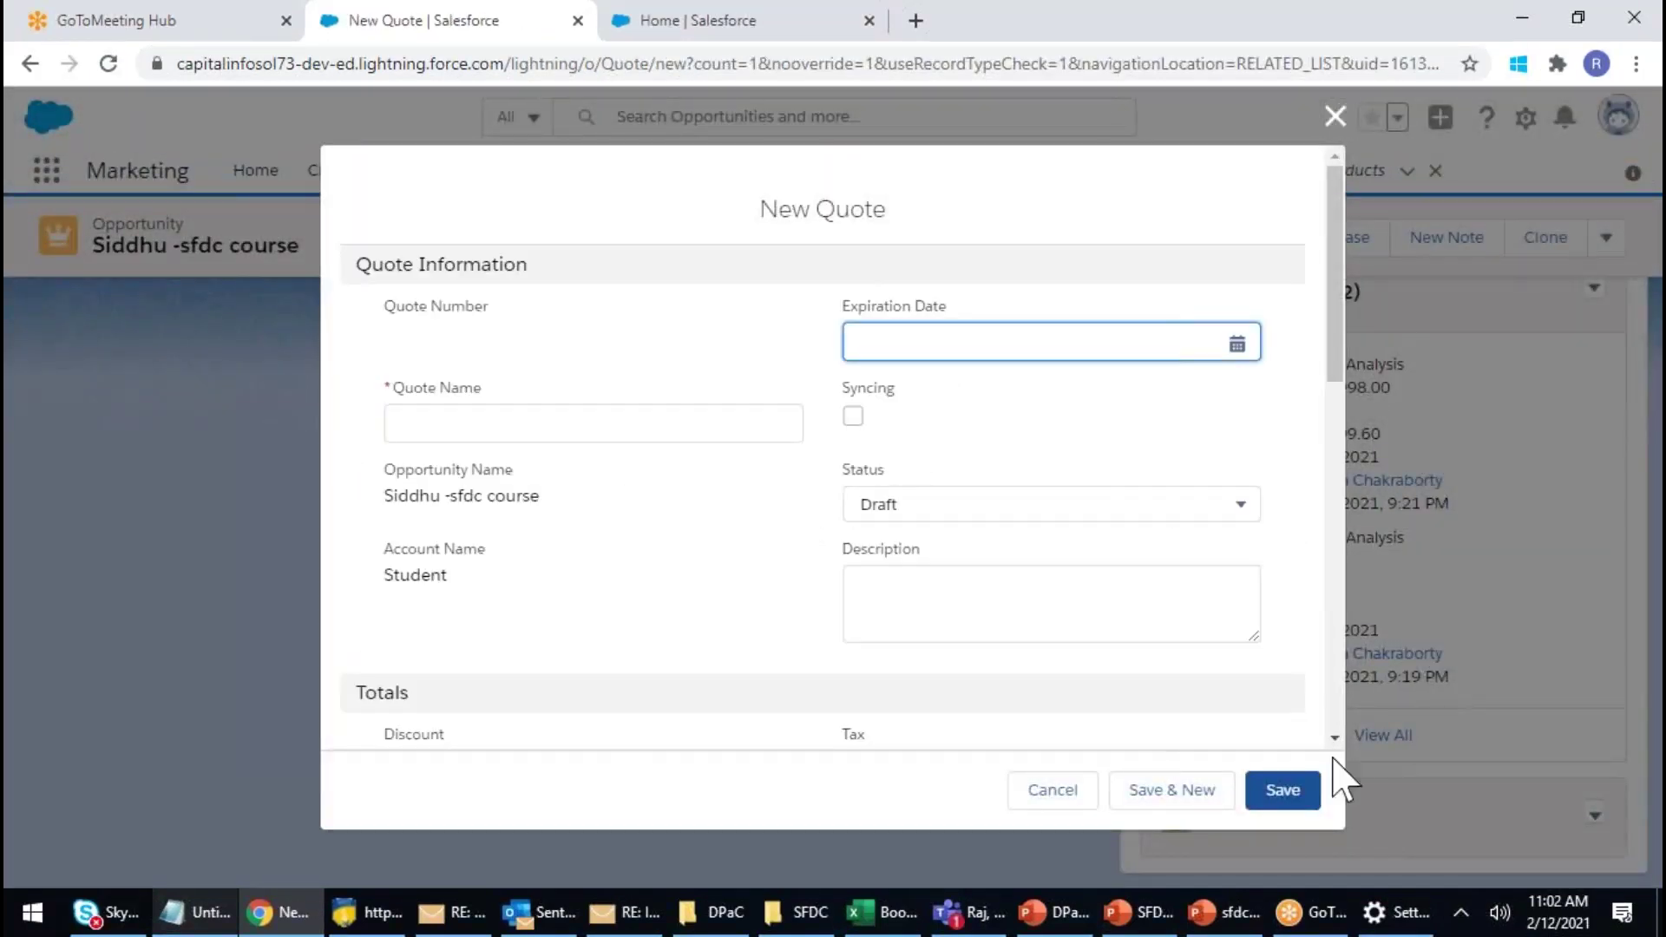
left_click(586, 422)
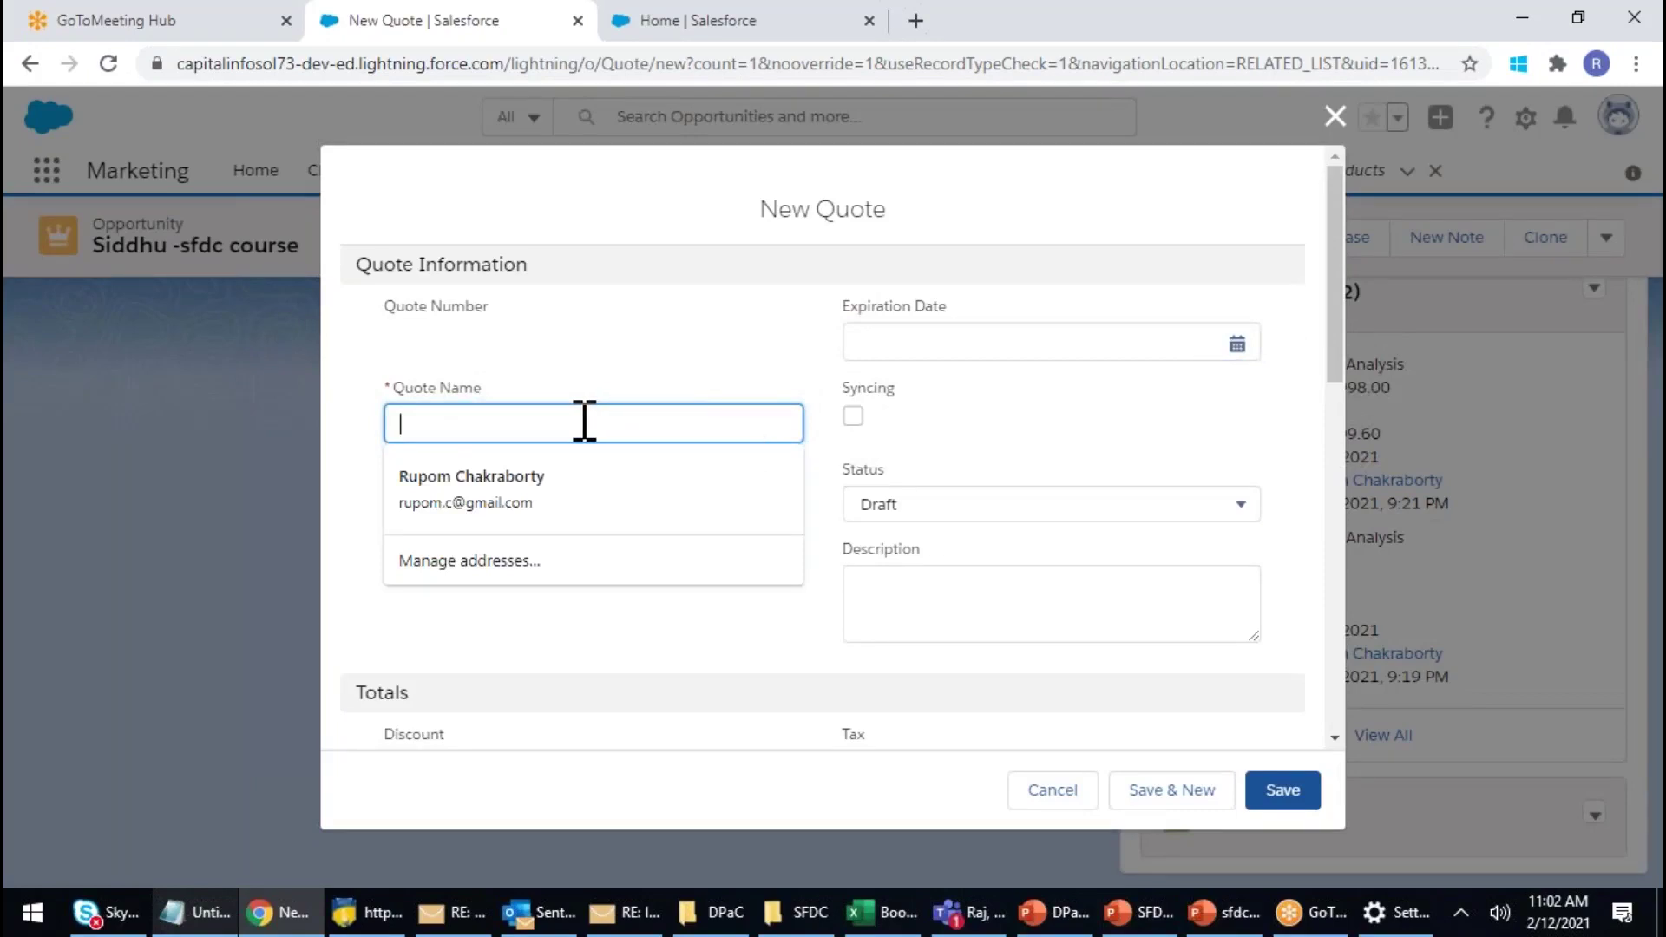
type("SFDC Siddu")
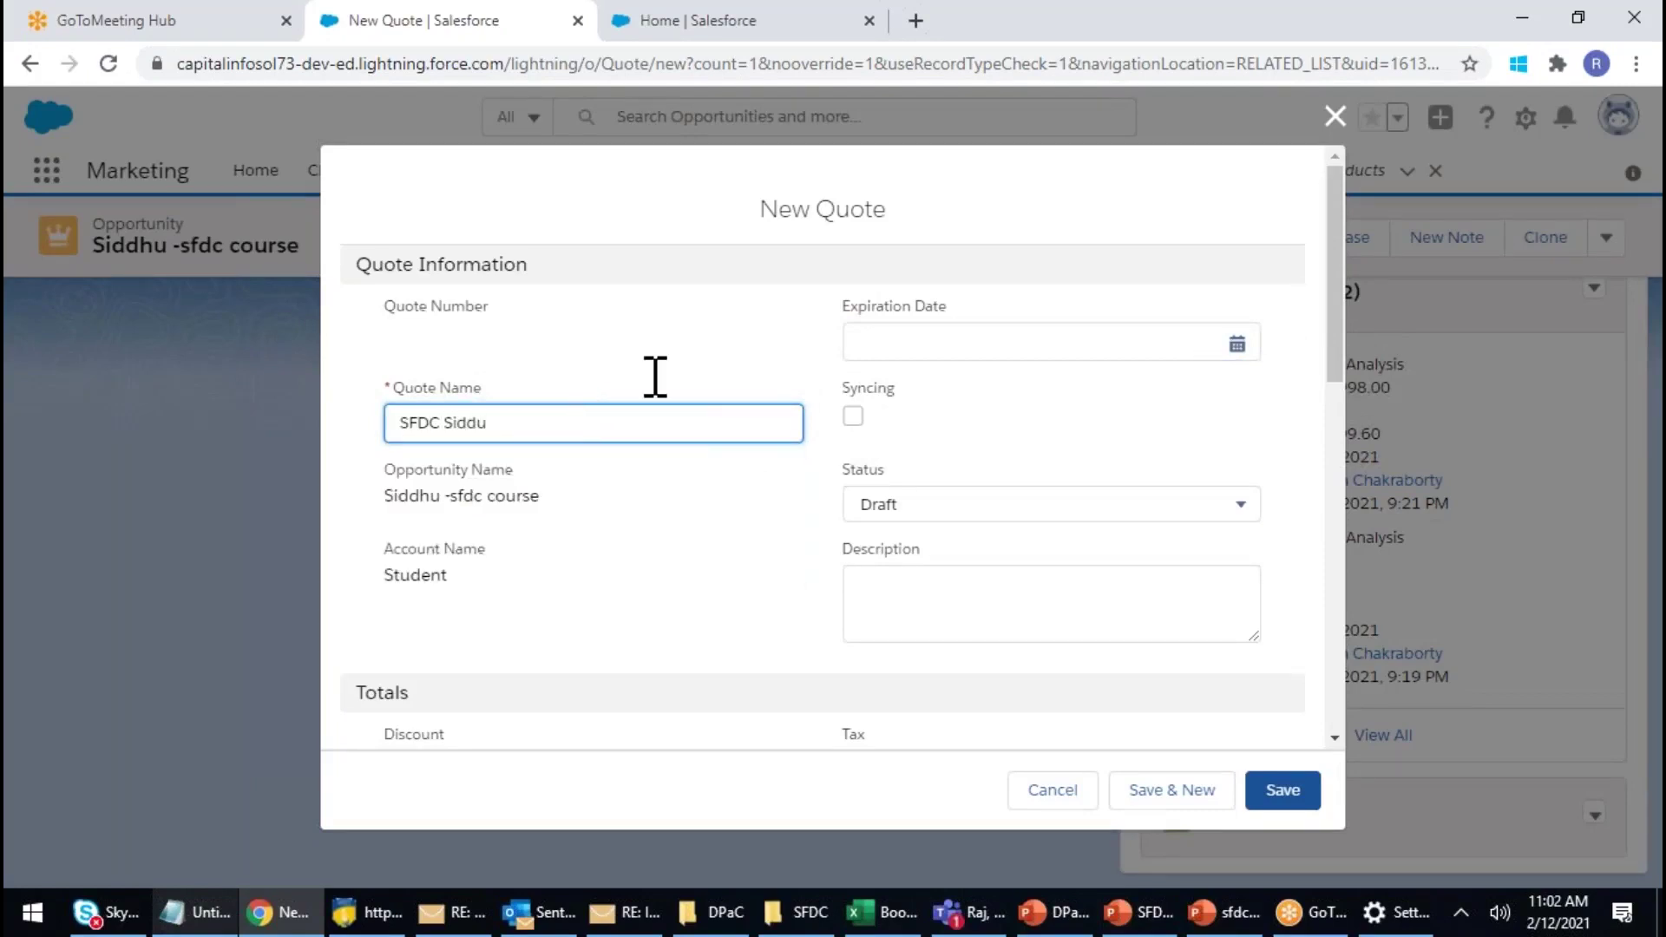
left_click(922, 343)
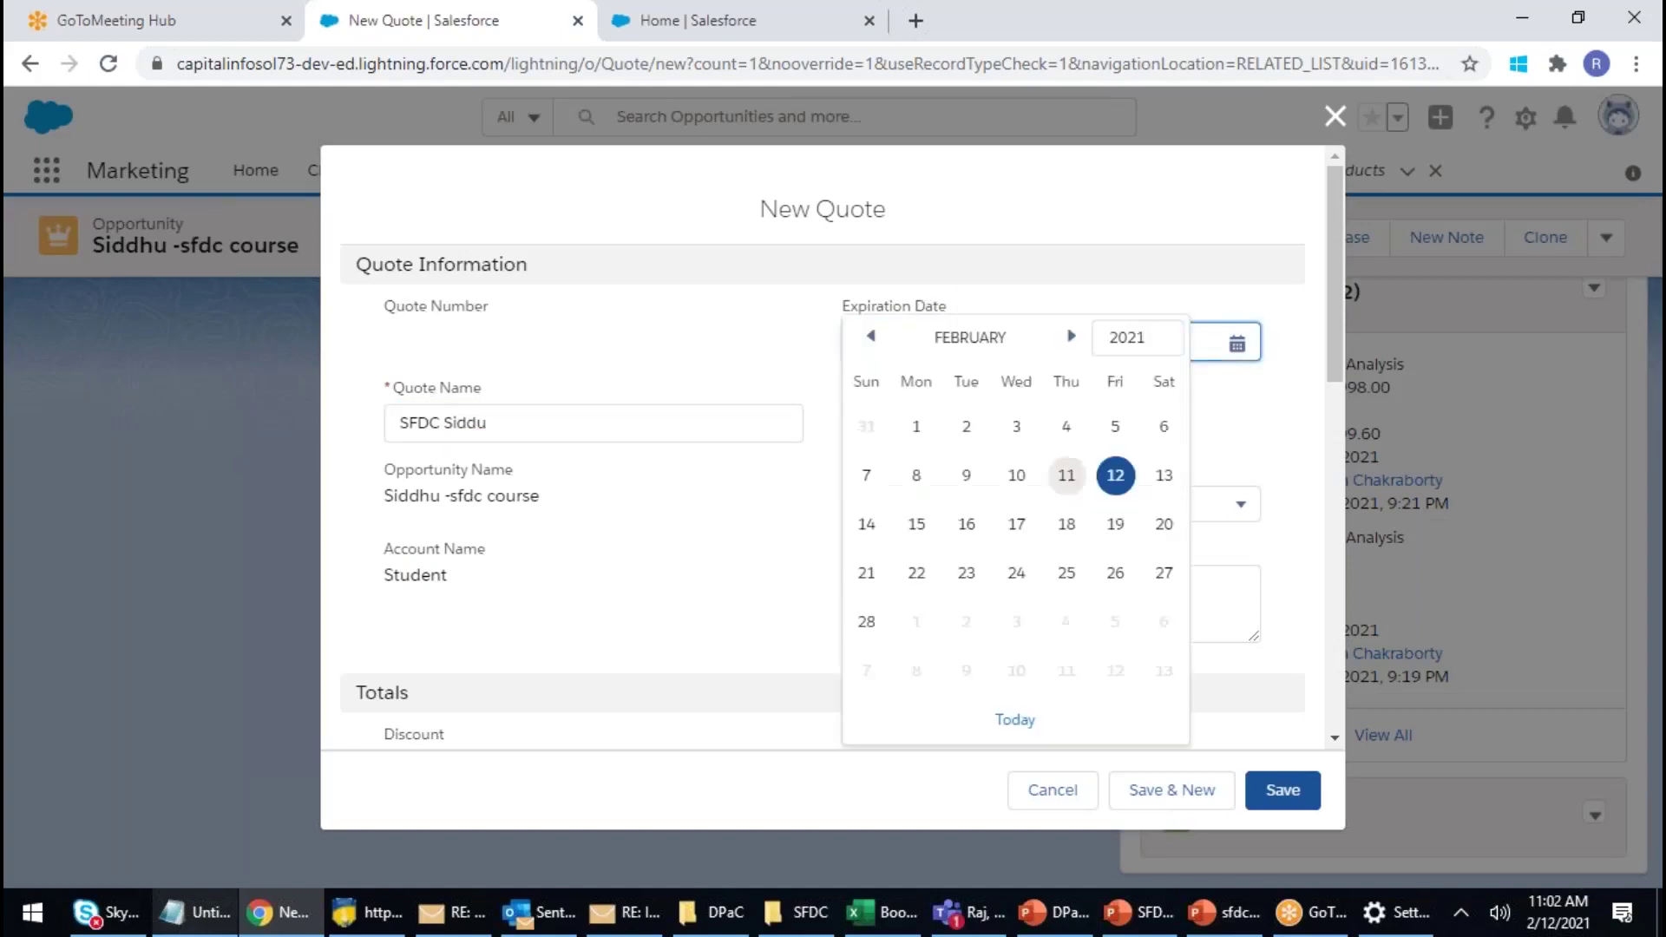
left_click(1115, 525)
left_click(951, 599)
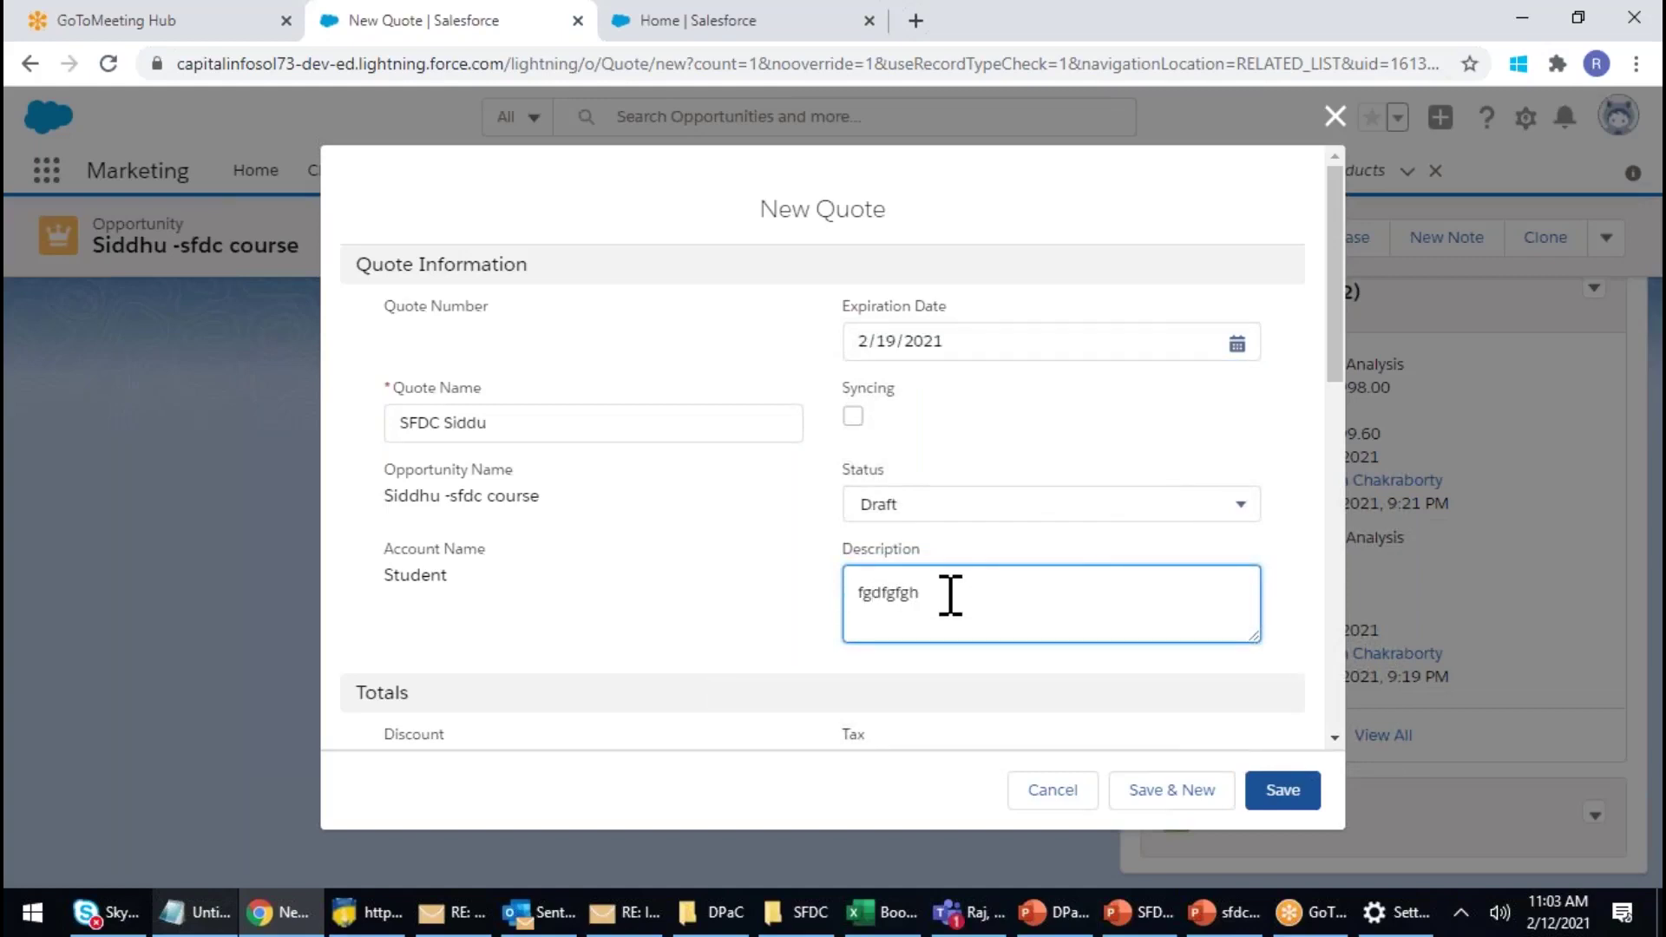
Step: Fill billing city Hyderabad, state Telanaga State, postal code and country India, then save the quote
scroll(951, 596, "down", 5)
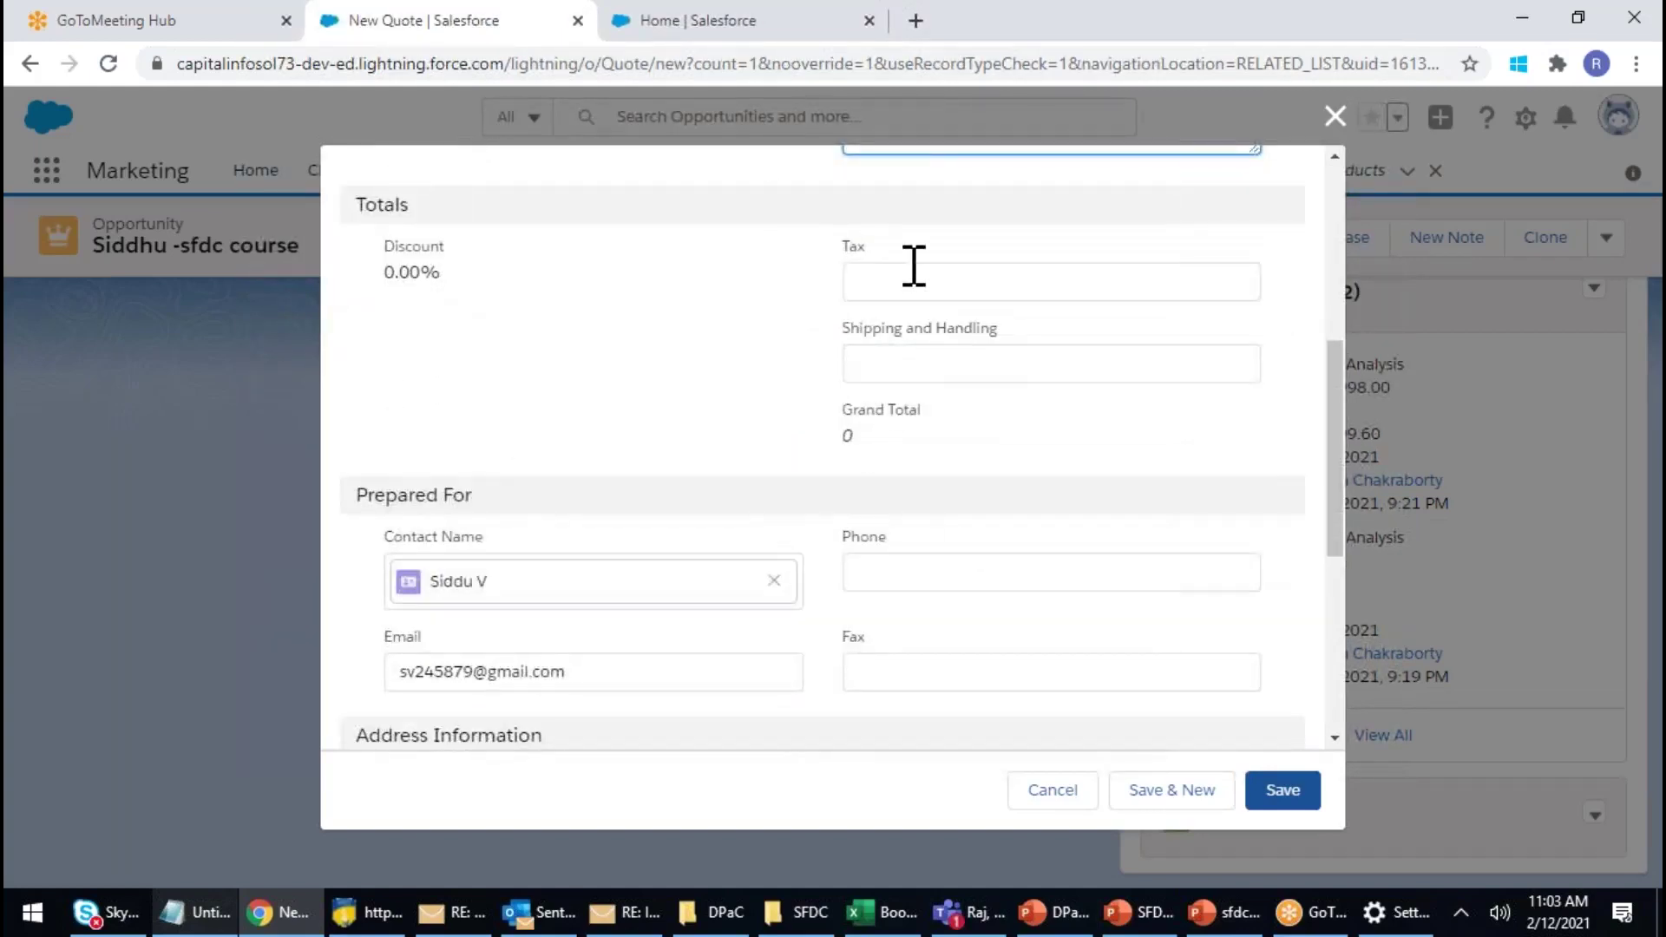
scroll(910, 403, "down", 1)
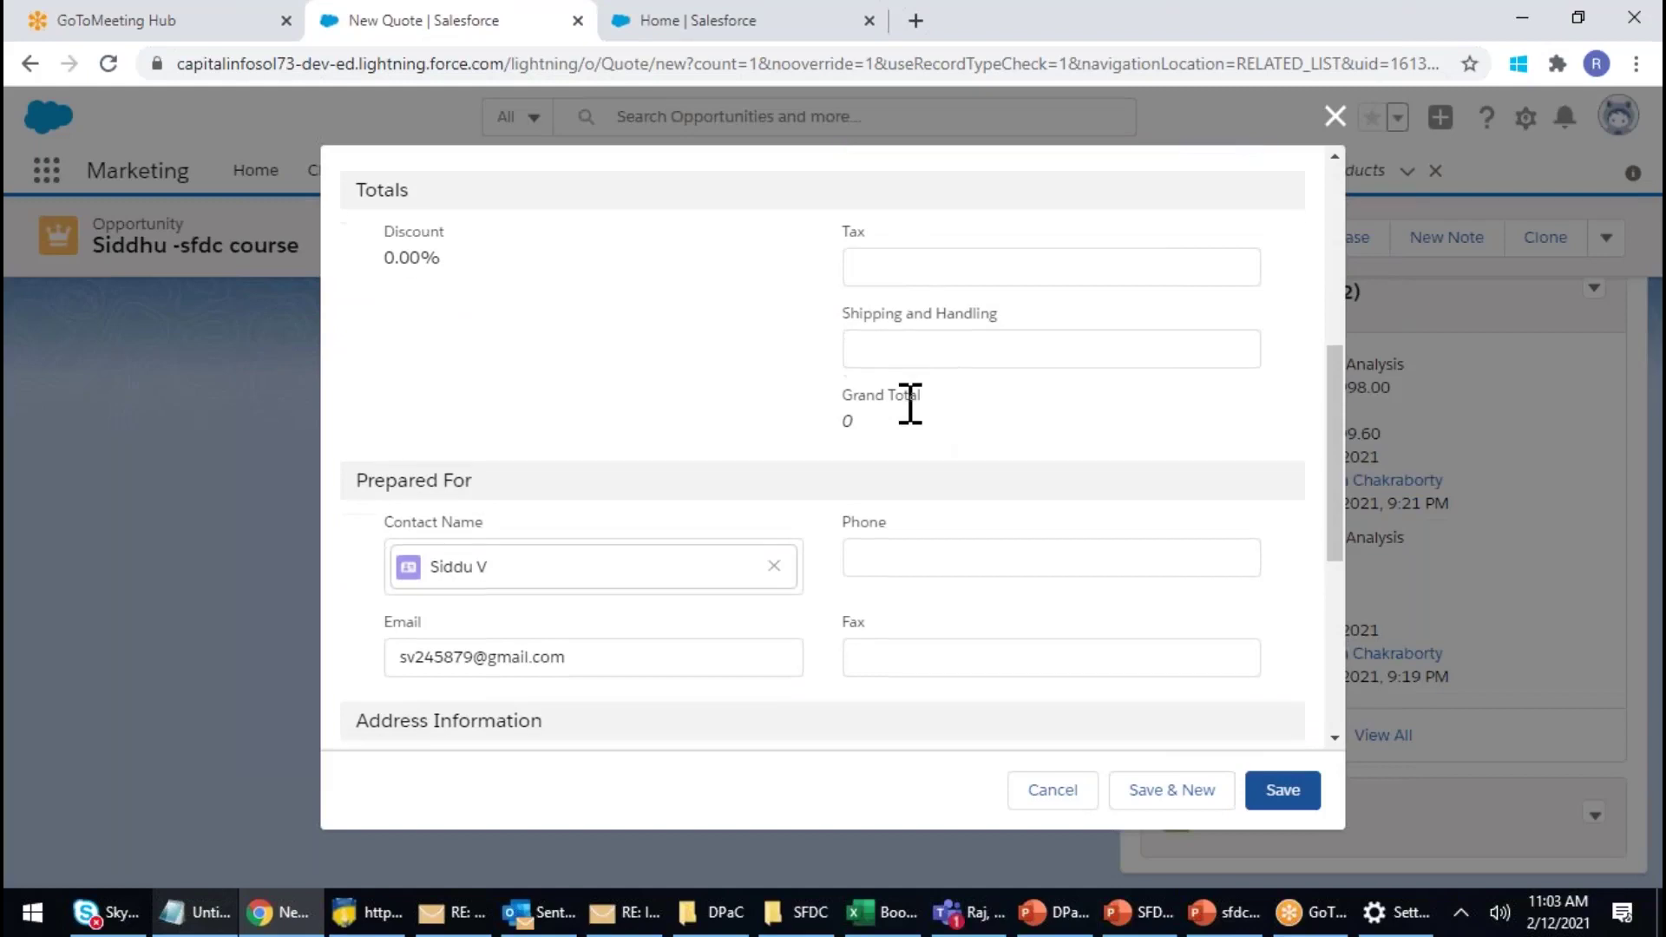
scroll(910, 404, "down", 4)
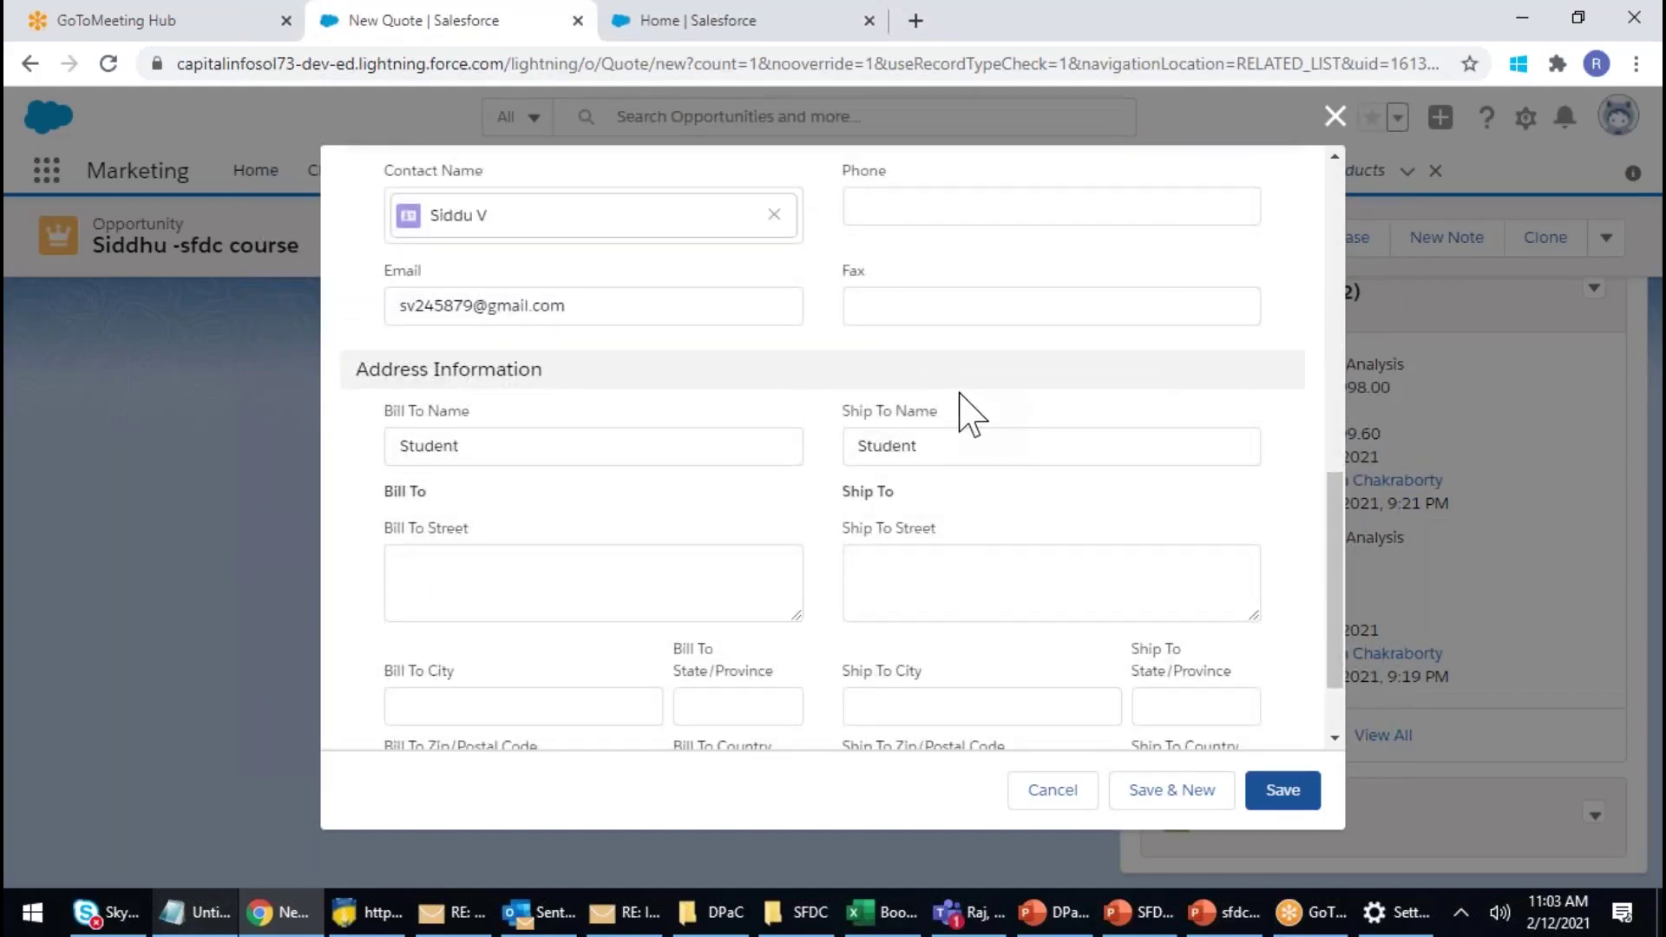
scroll(970, 414, "down", 1)
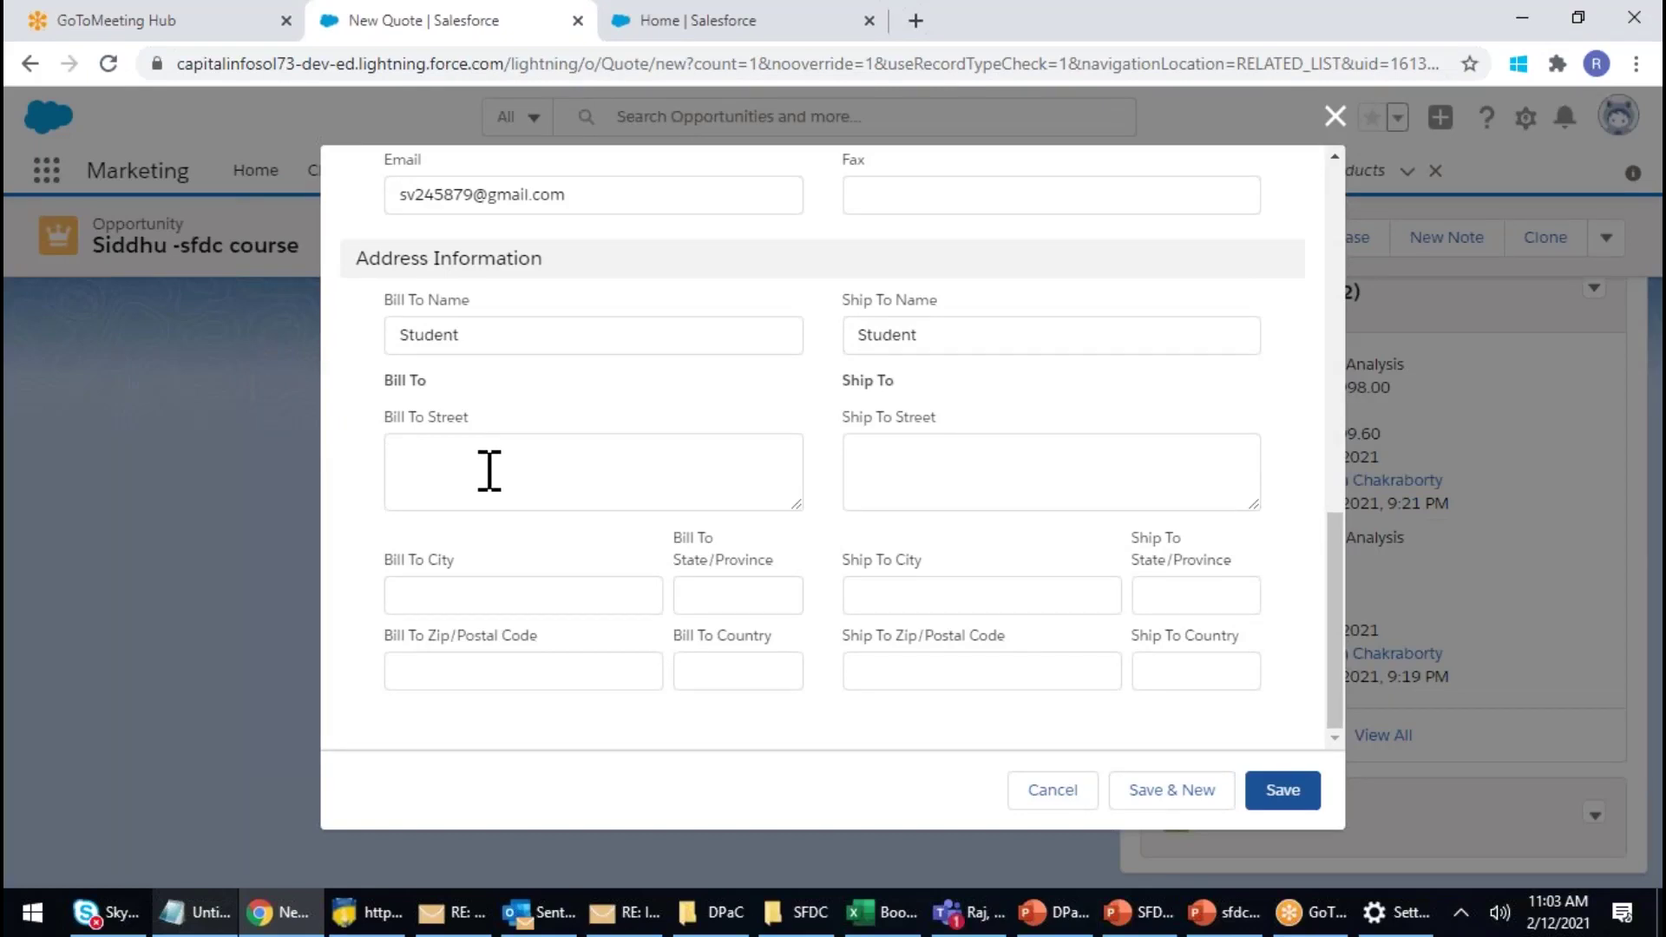
left_click(458, 595)
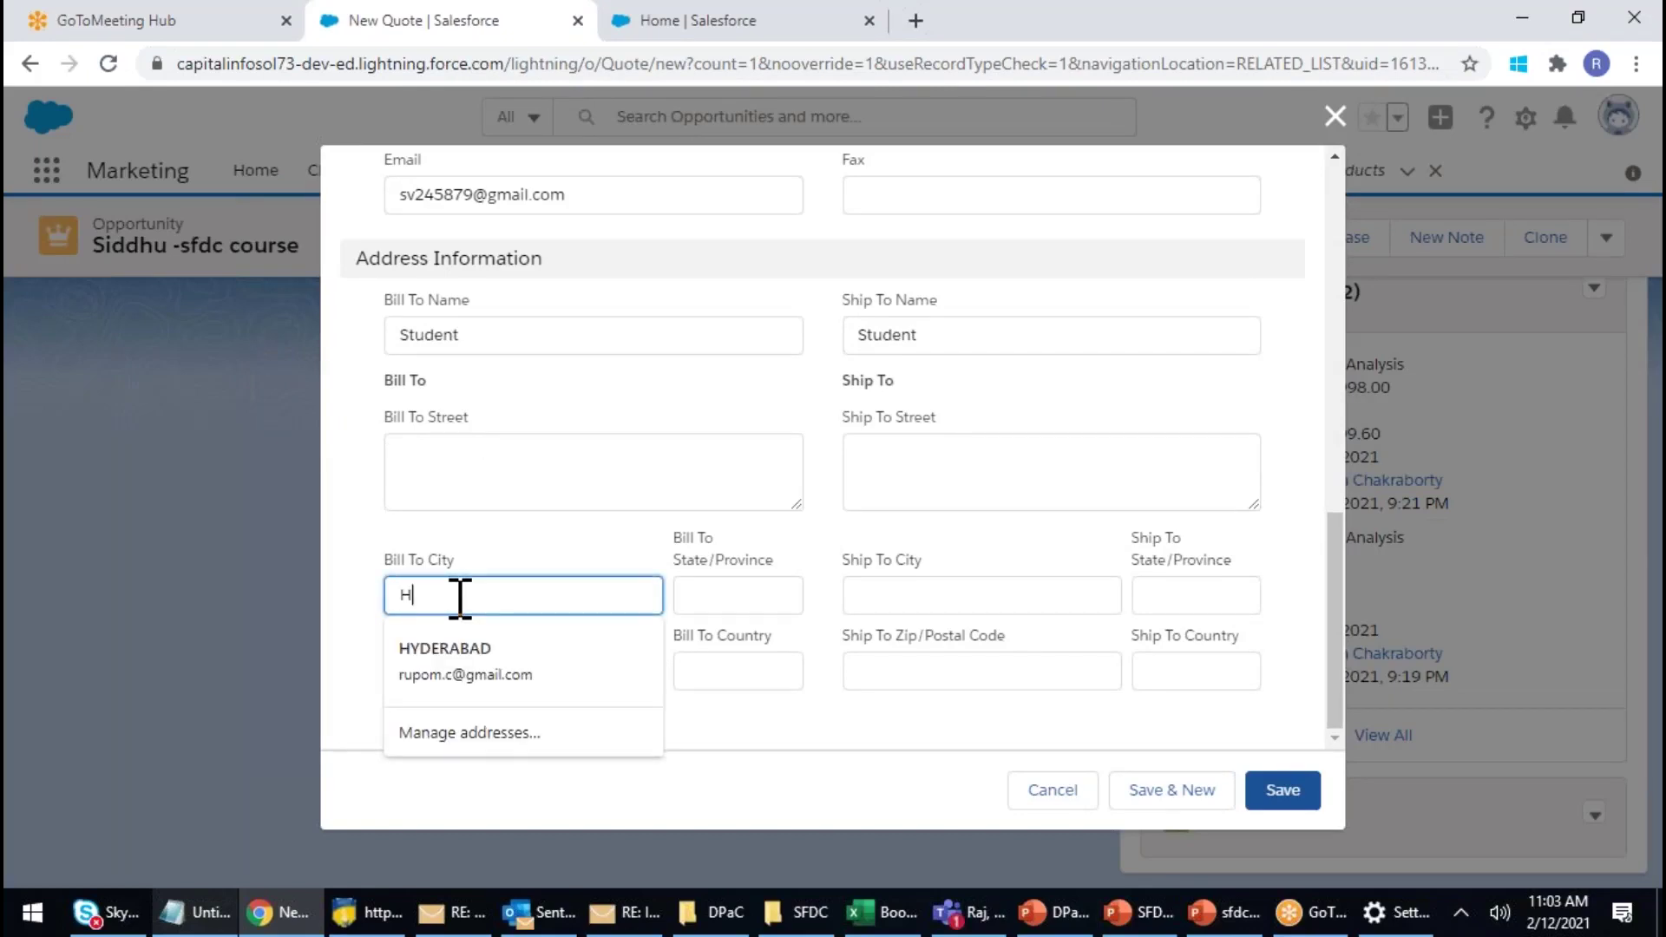
type("Hyderabad")
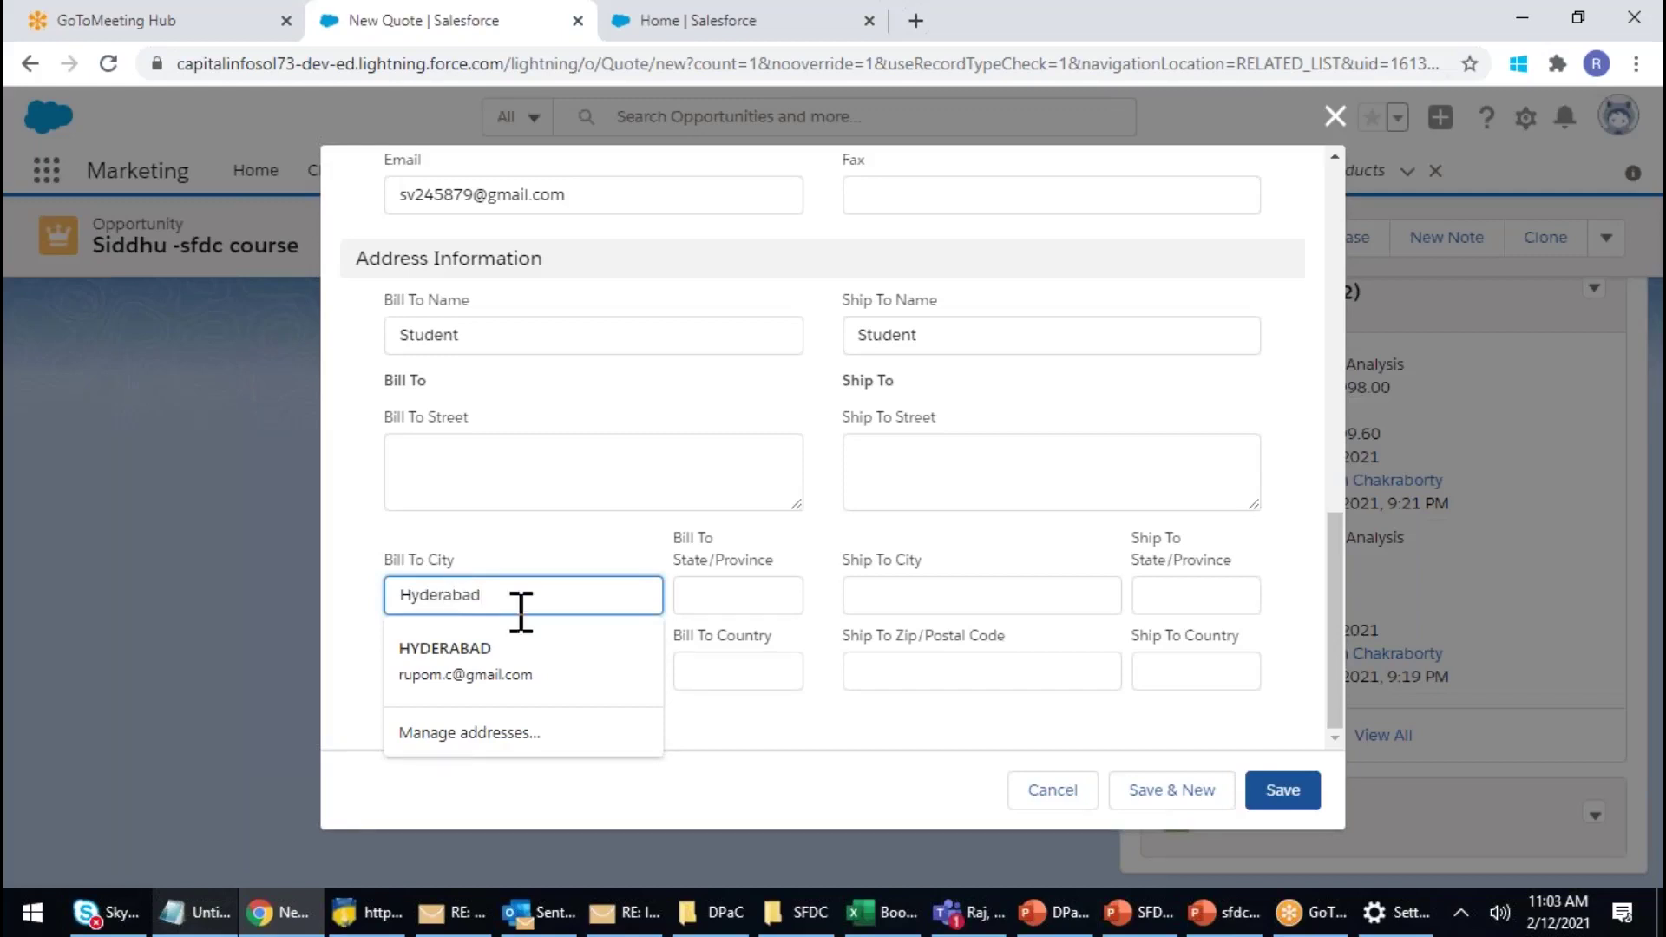
left_click(714, 595)
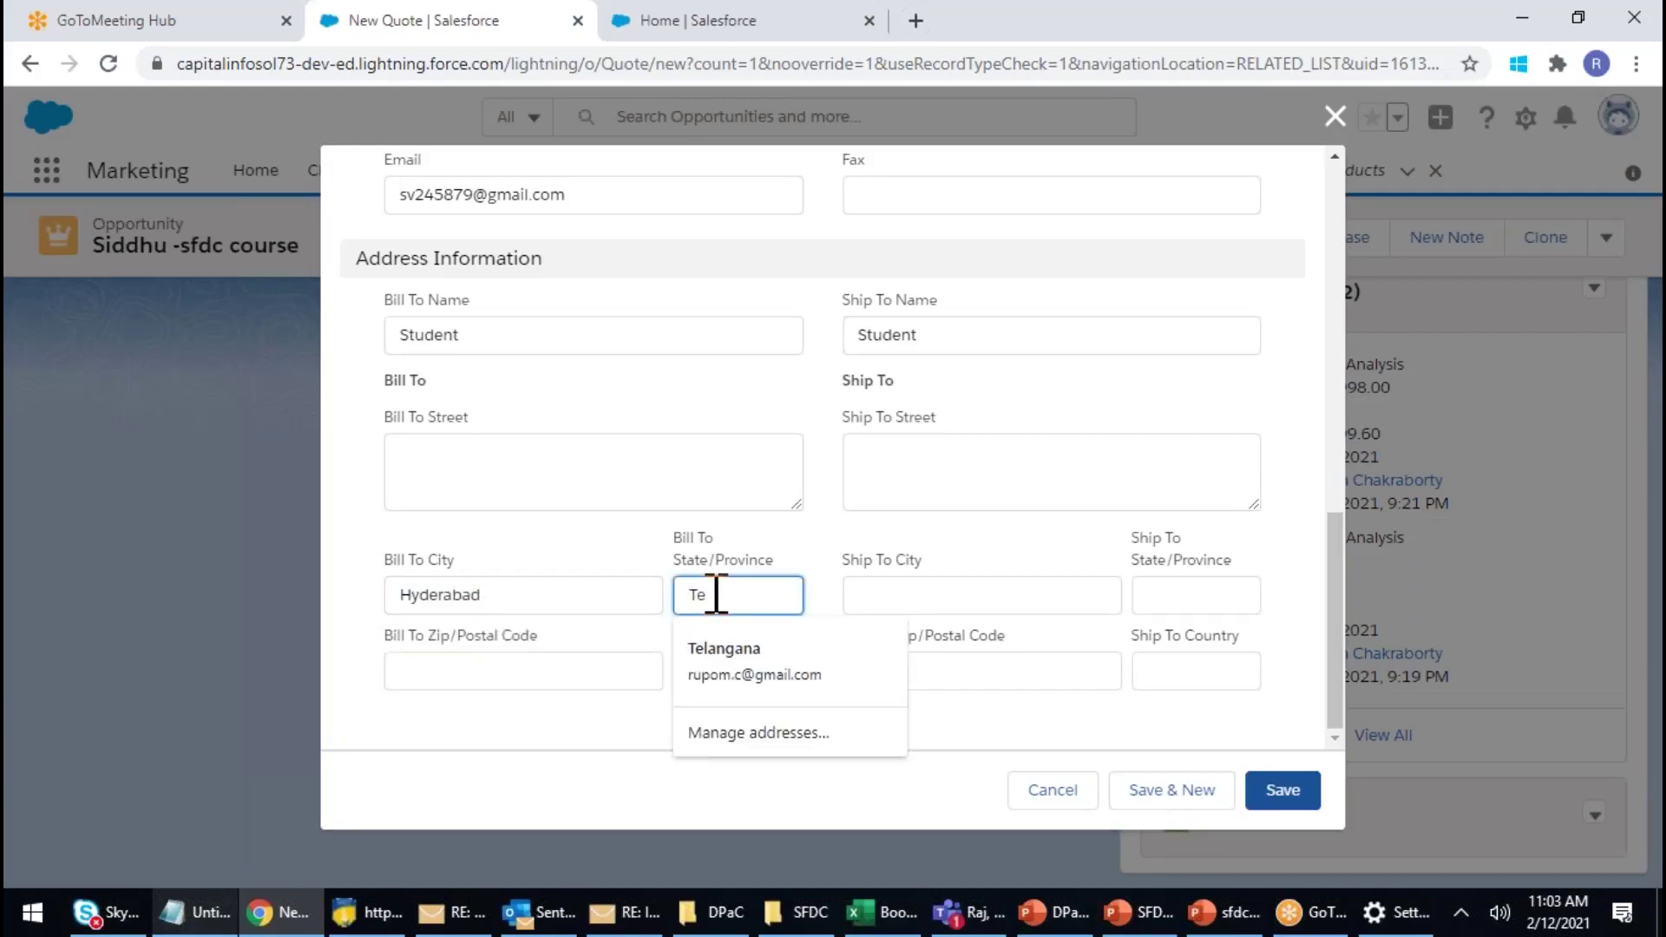
type("Telanaga")
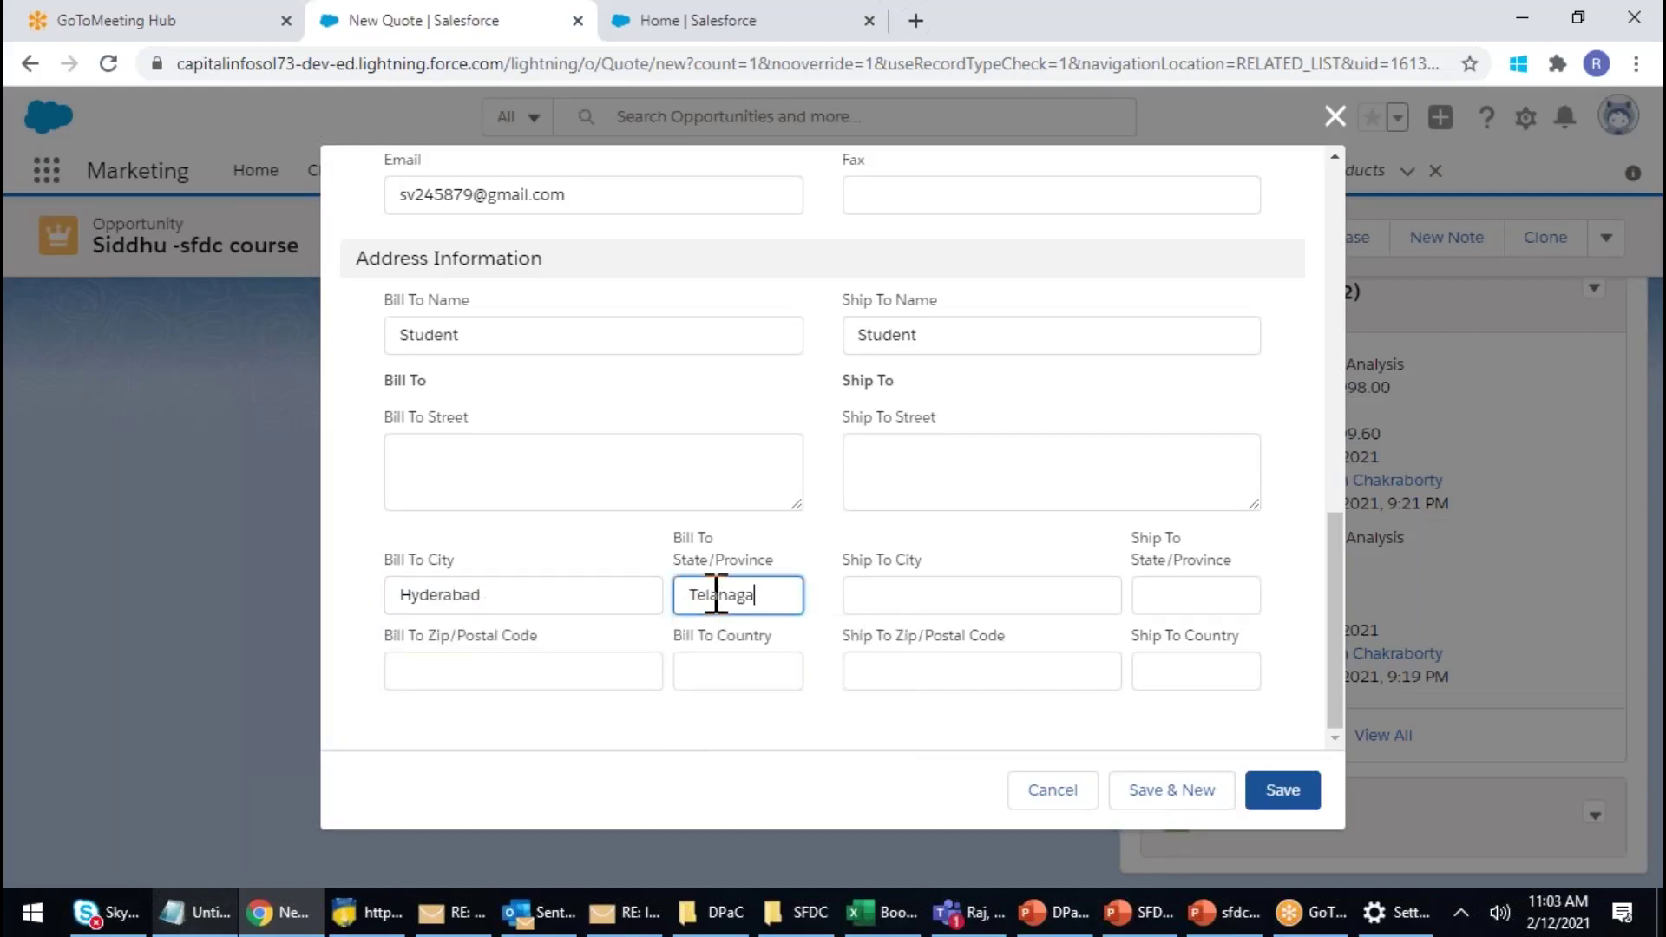
type(" State")
left_click(560, 665)
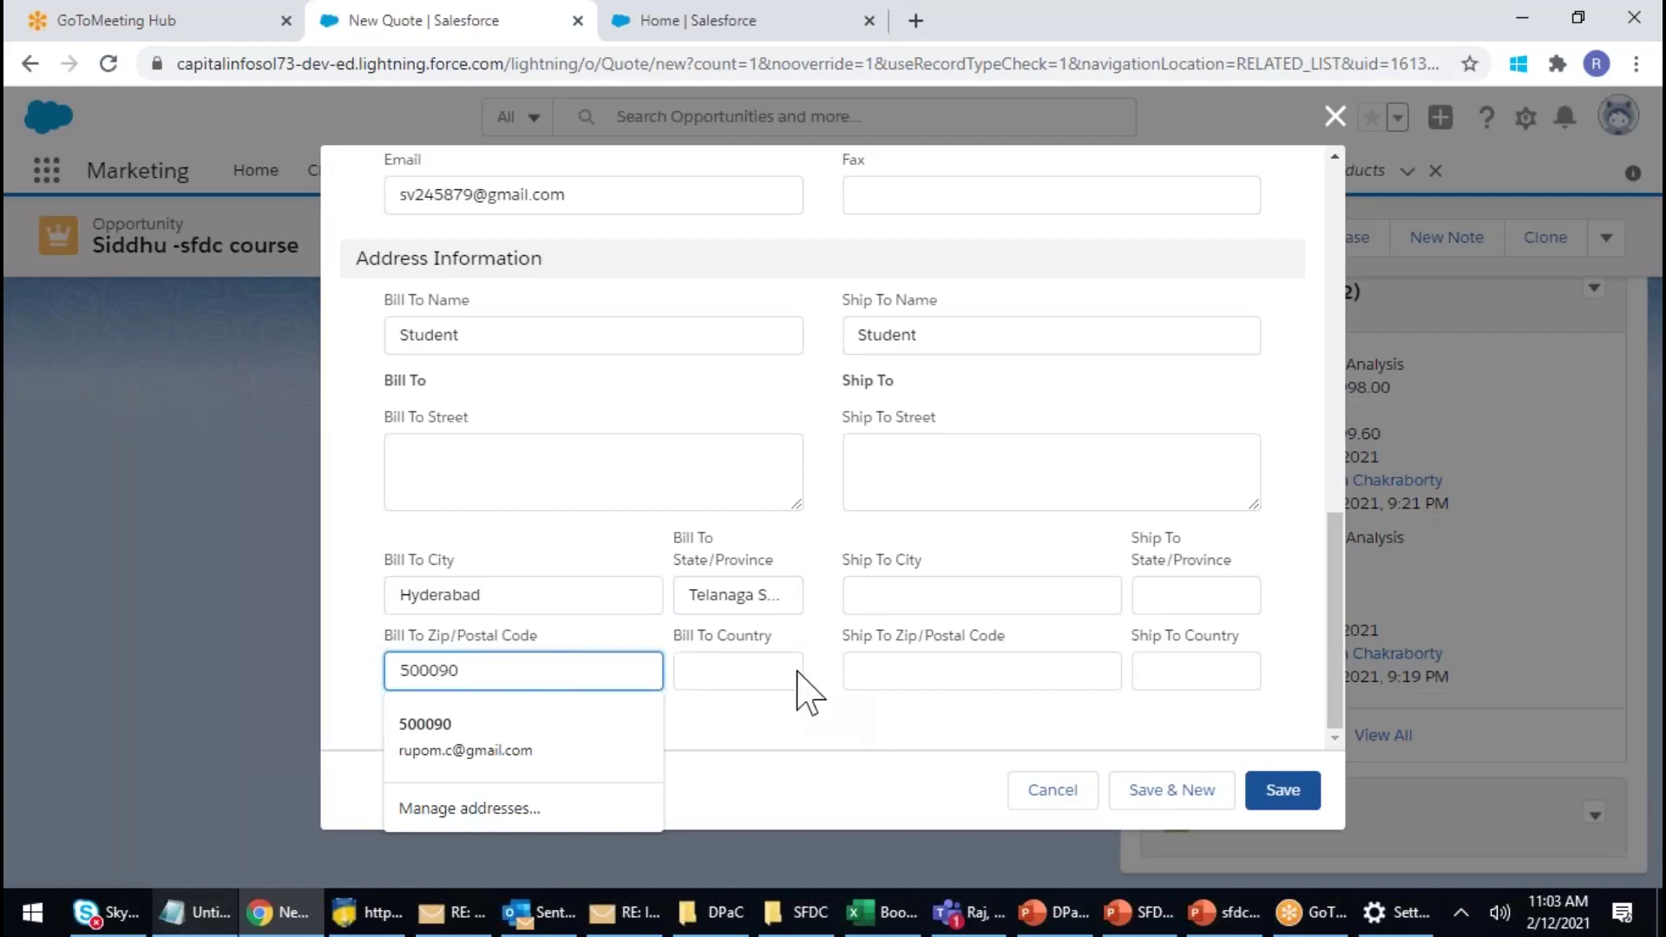
left_click(752, 664)
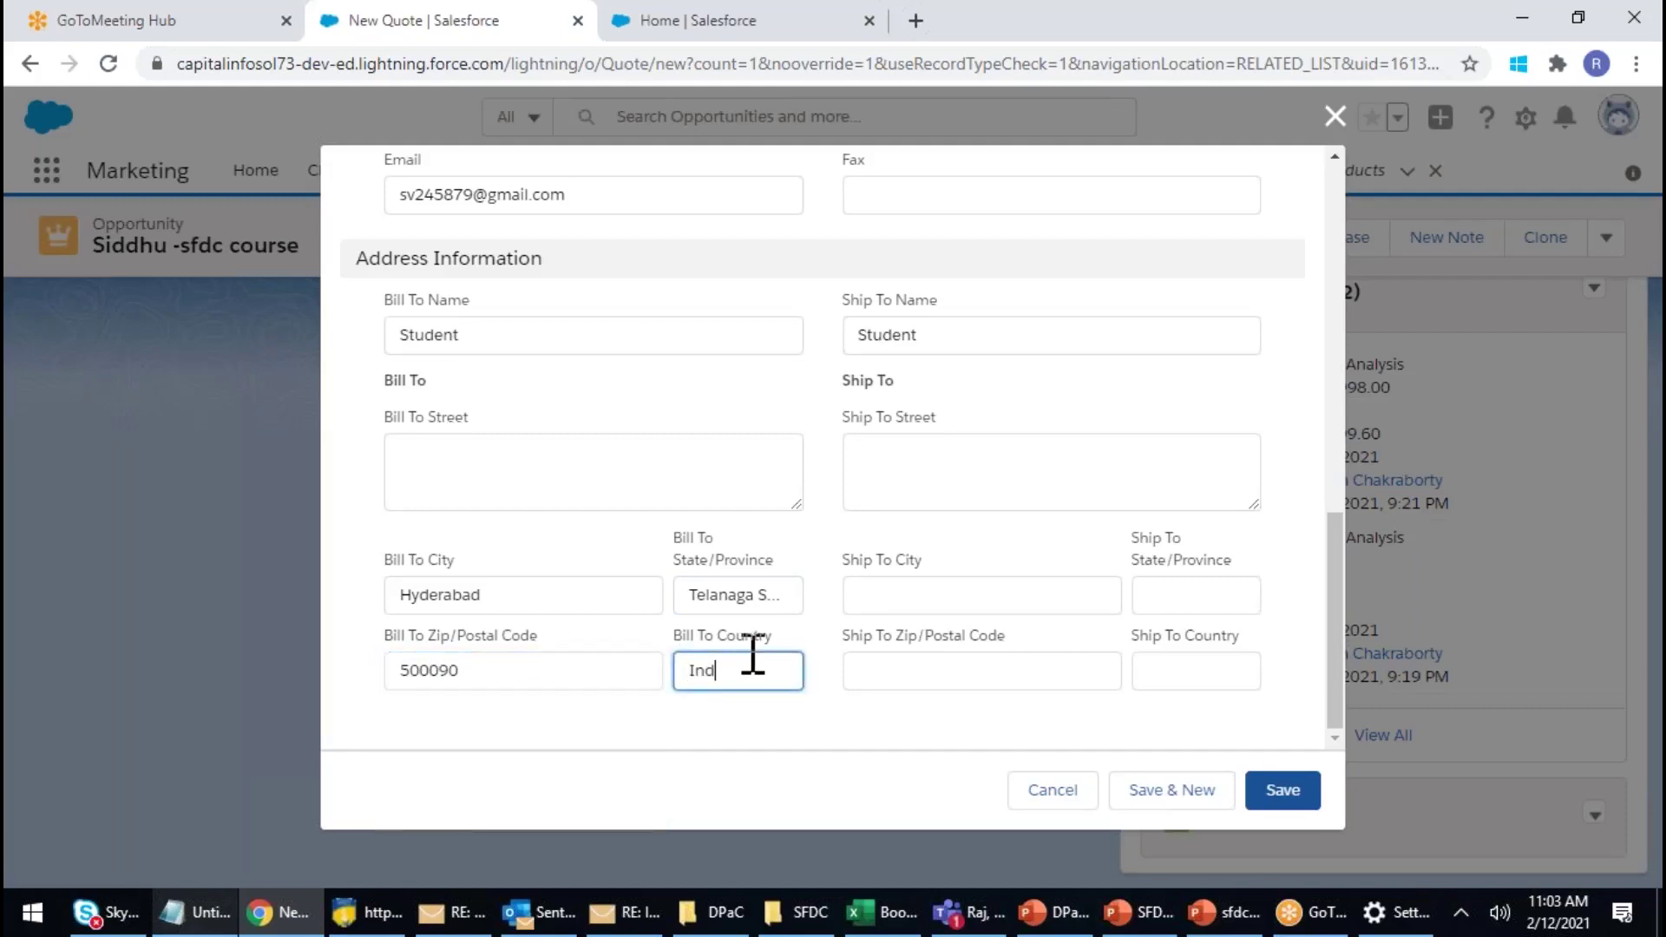
left_click(1279, 793)
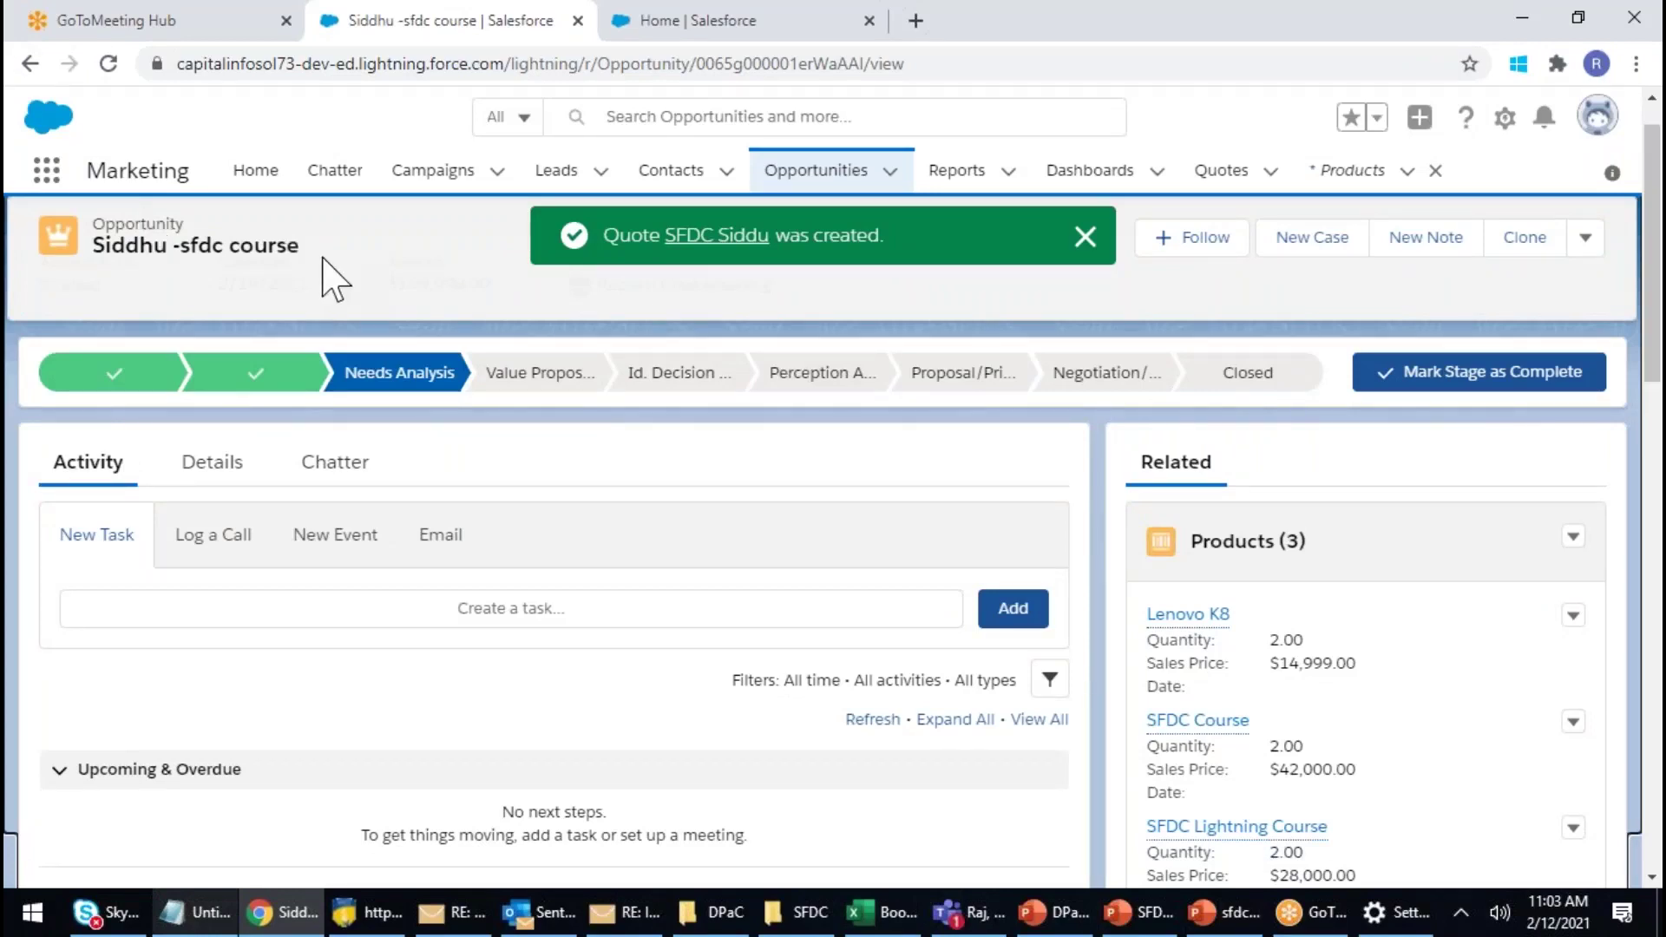
Step: Open quote 00000001 from the opportunity's Quotes related list
left_click_drag(183, 234, 102, 228)
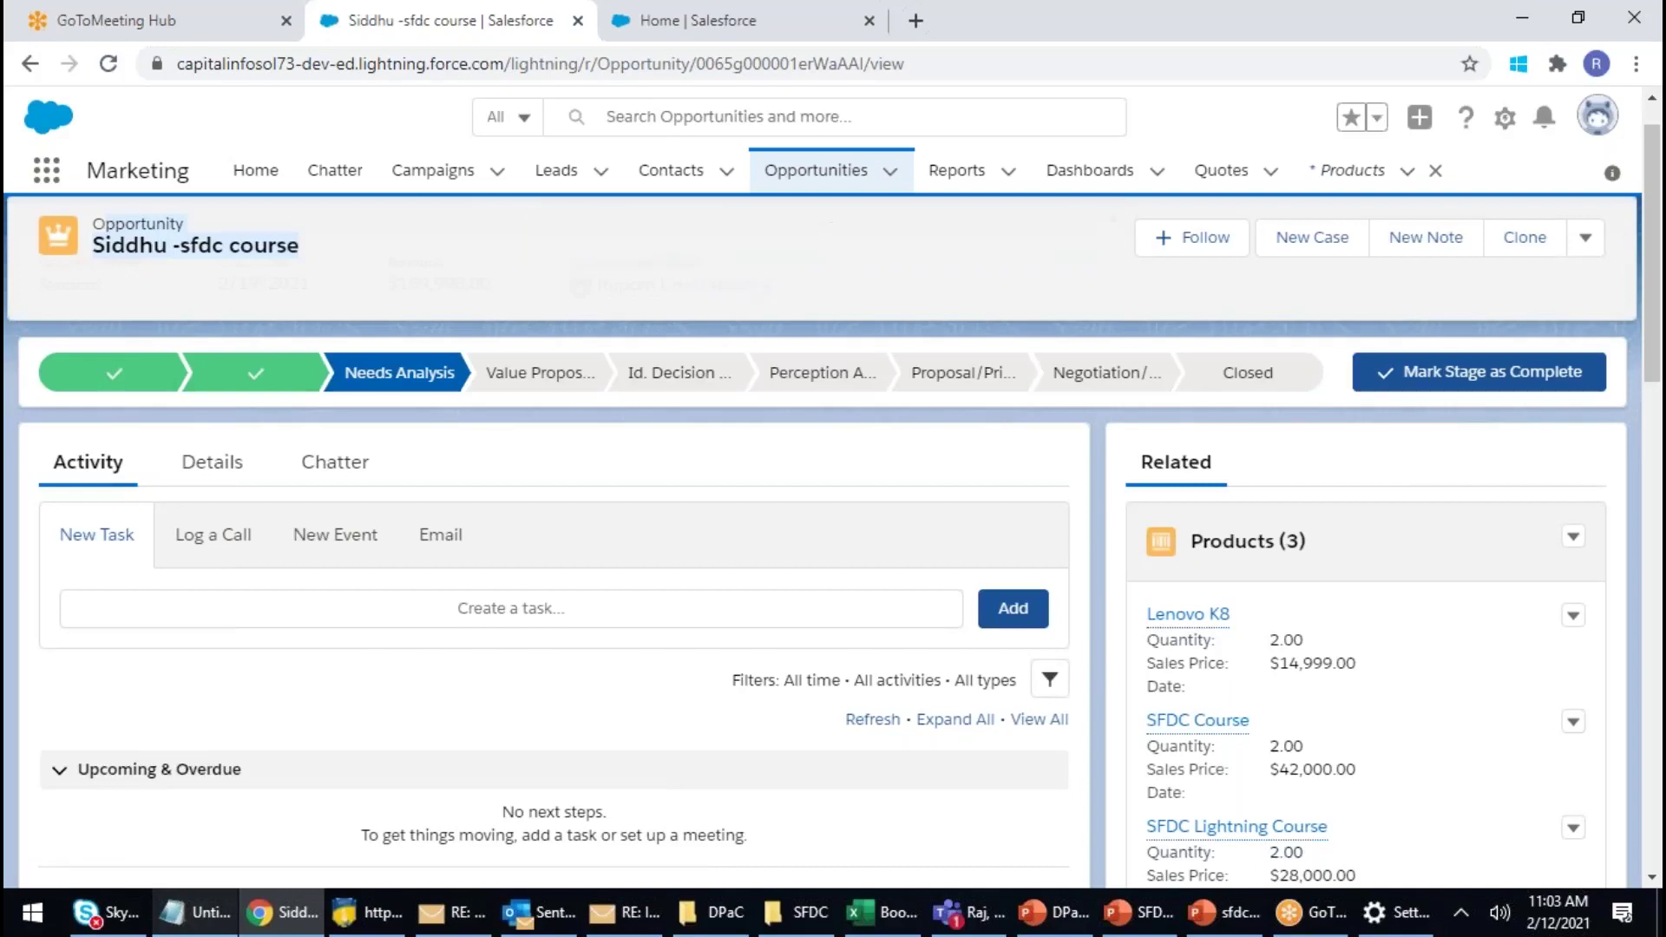
scroll(1519, 507, "down", 15)
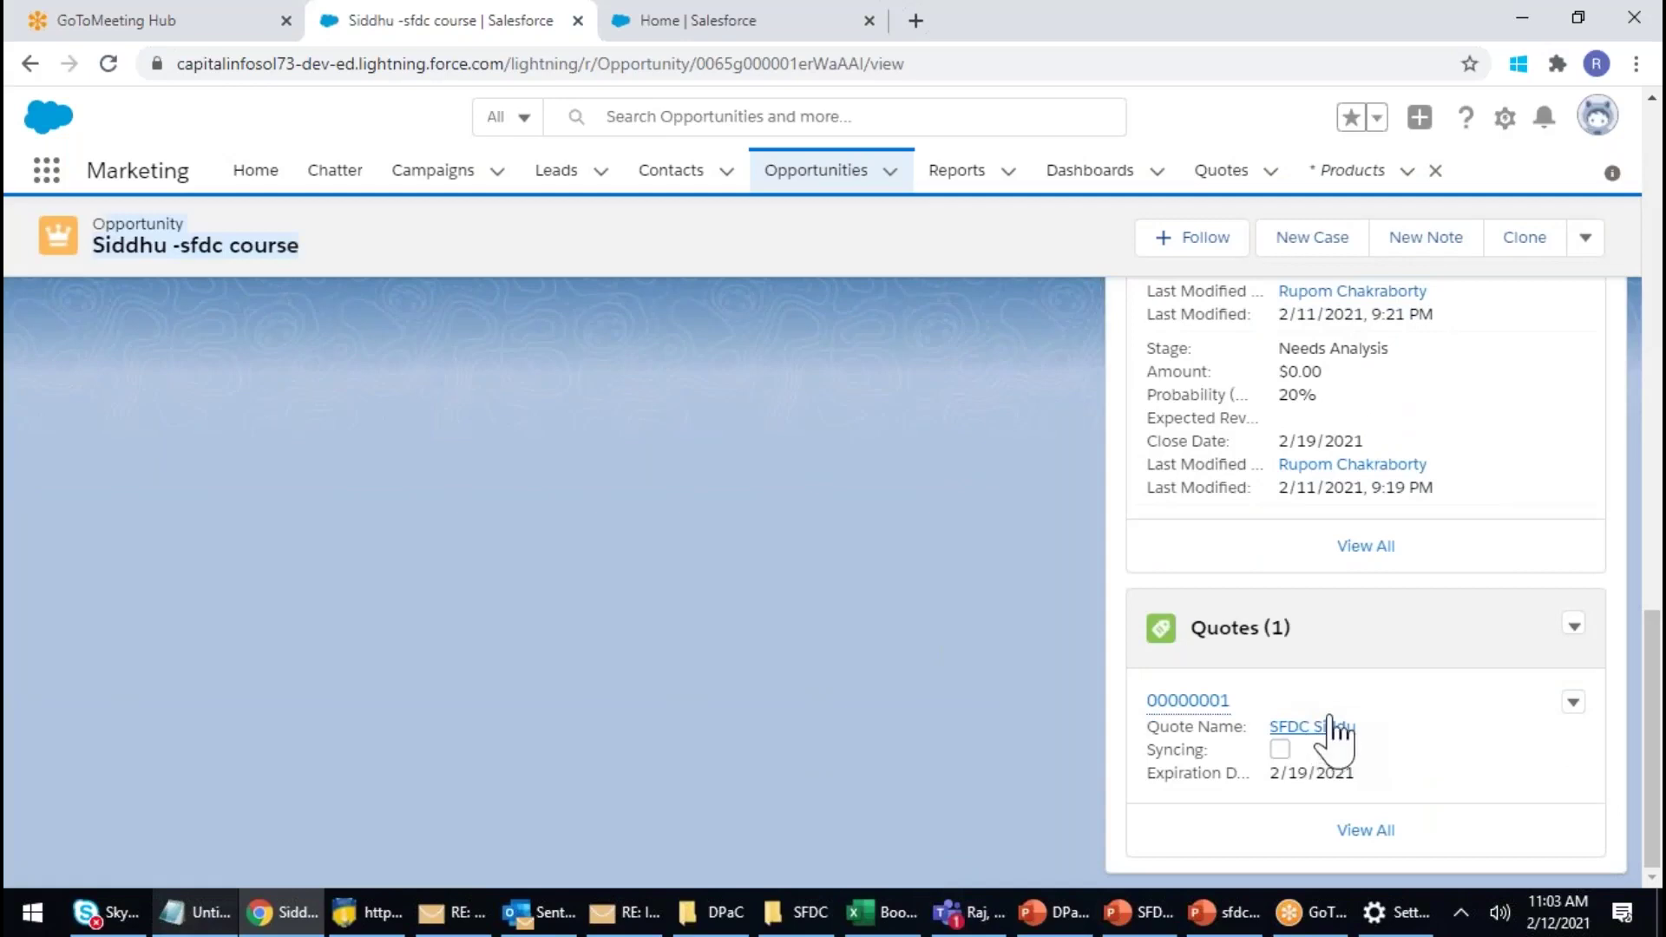
mouse_move(1202, 717)
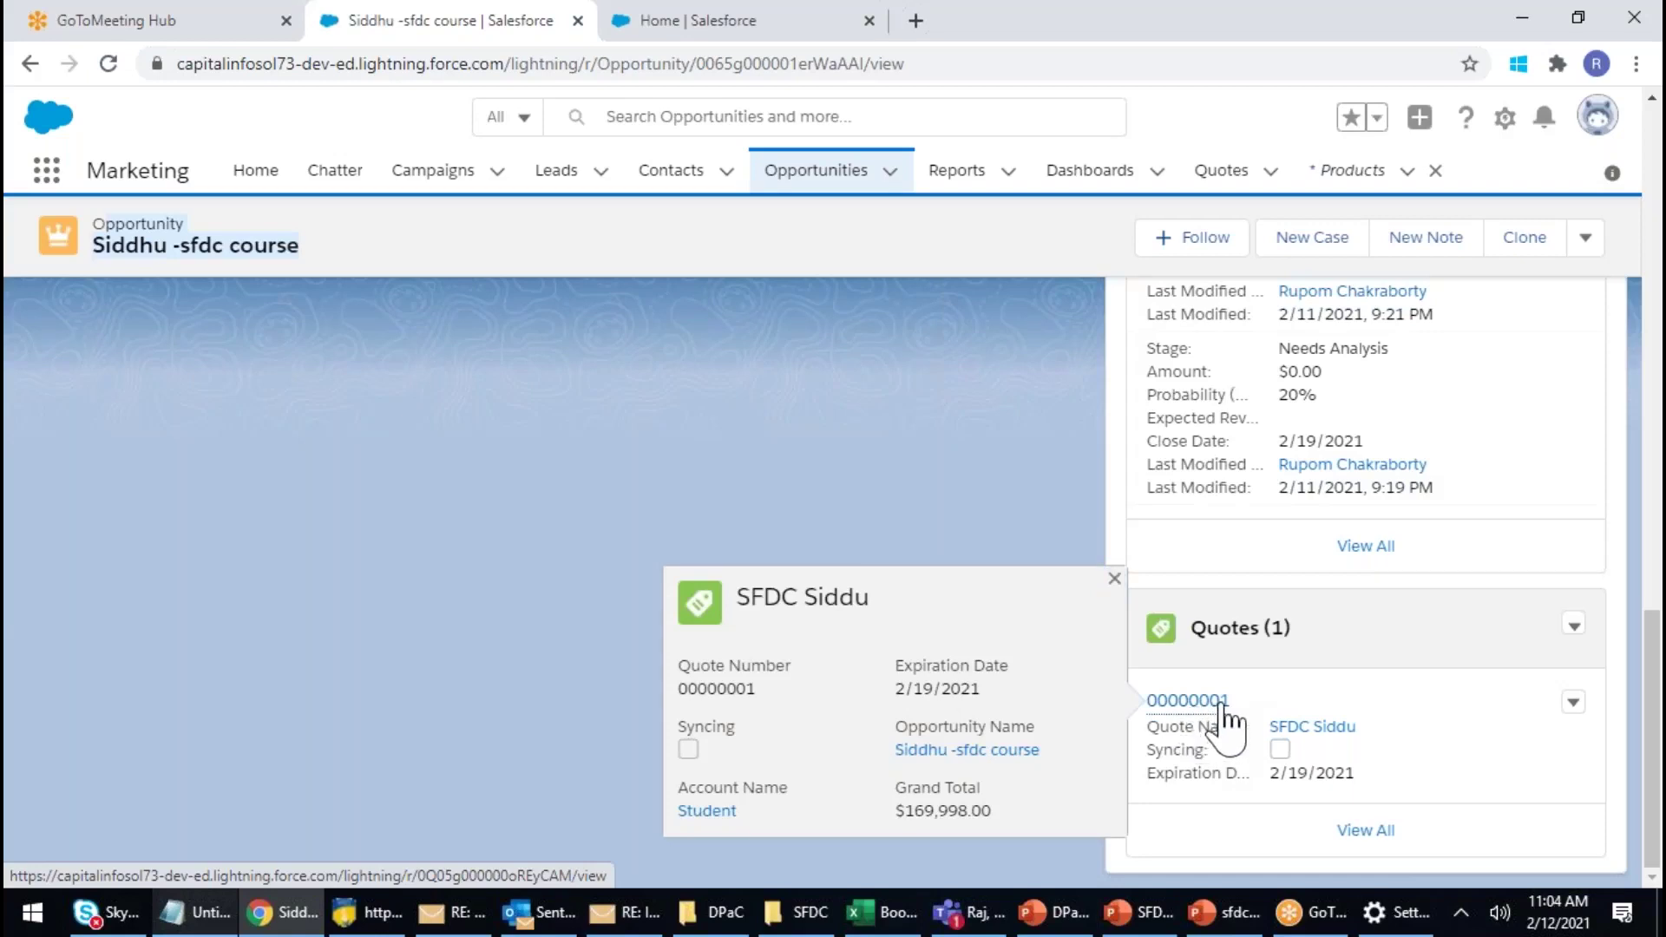
left_click(1221, 704)
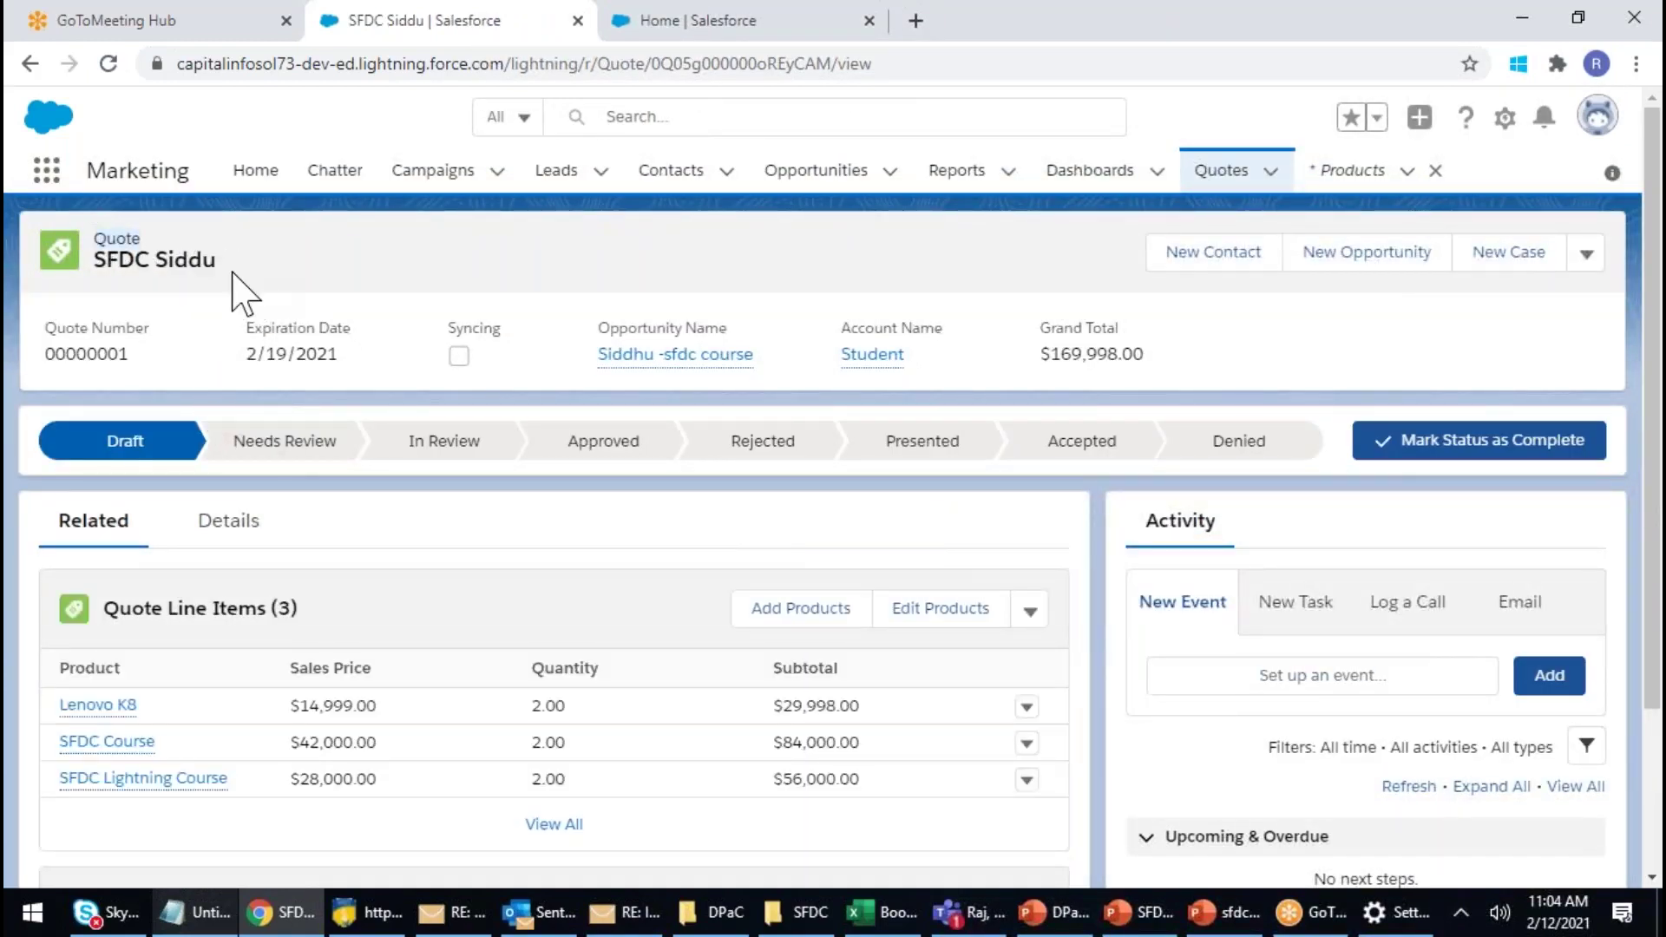
left_click_drag(226, 264, 105, 235)
left_click(1587, 256)
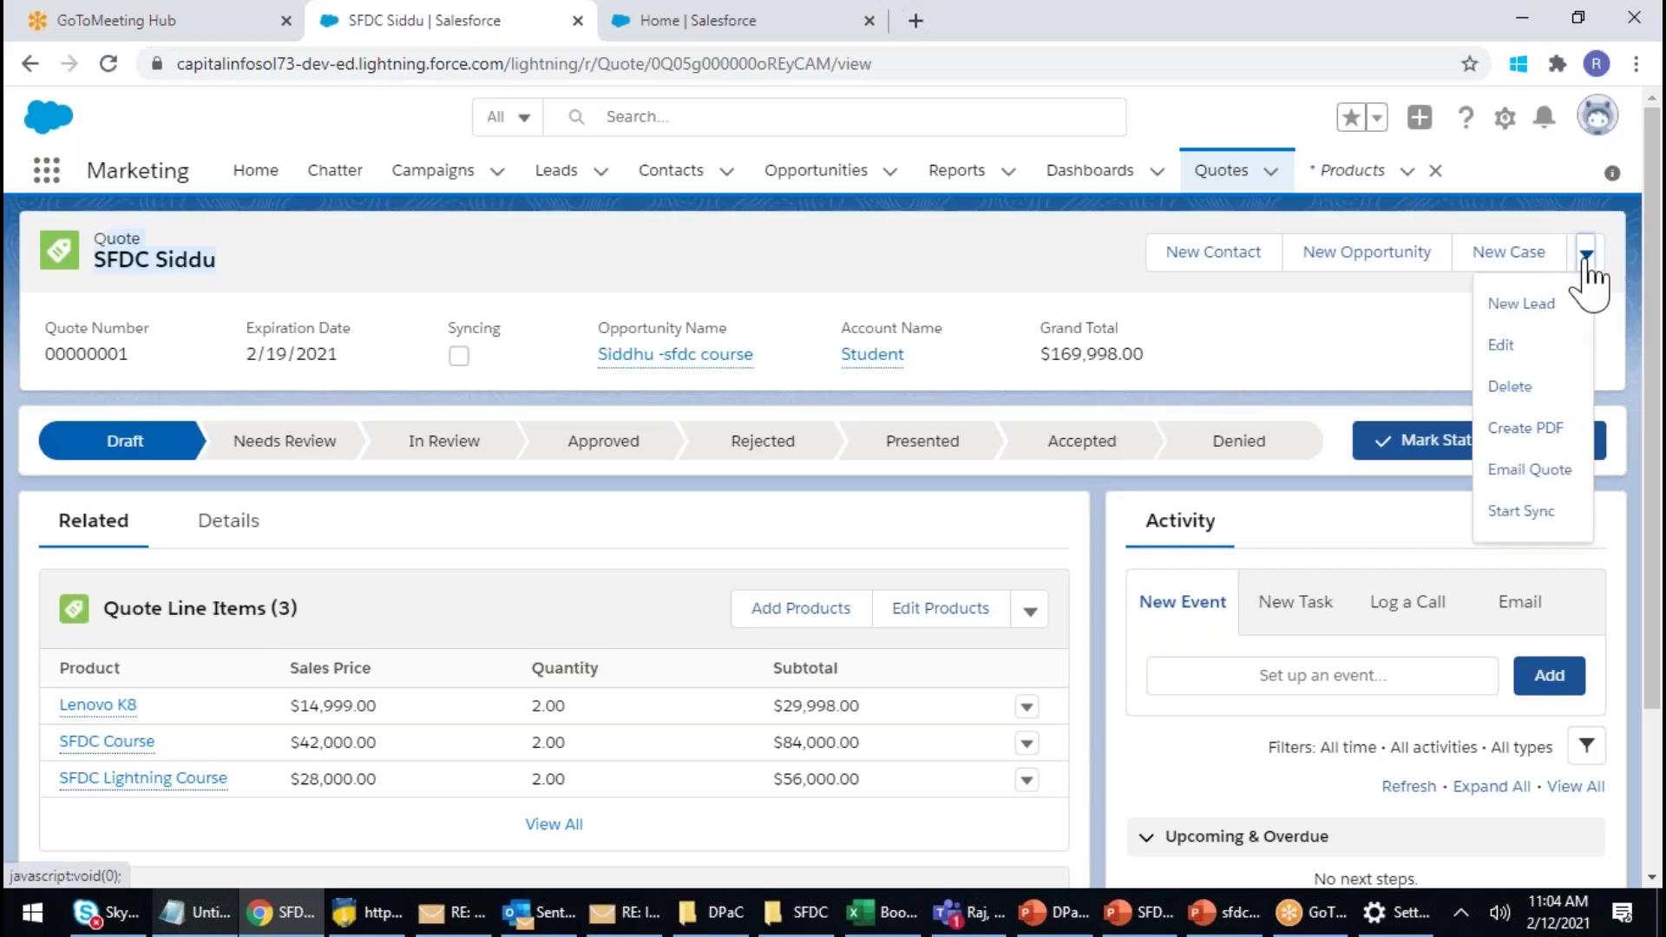
Step: Create the quote PDF and review its three line items and $169,998.00 grand total
left_click(1526, 430)
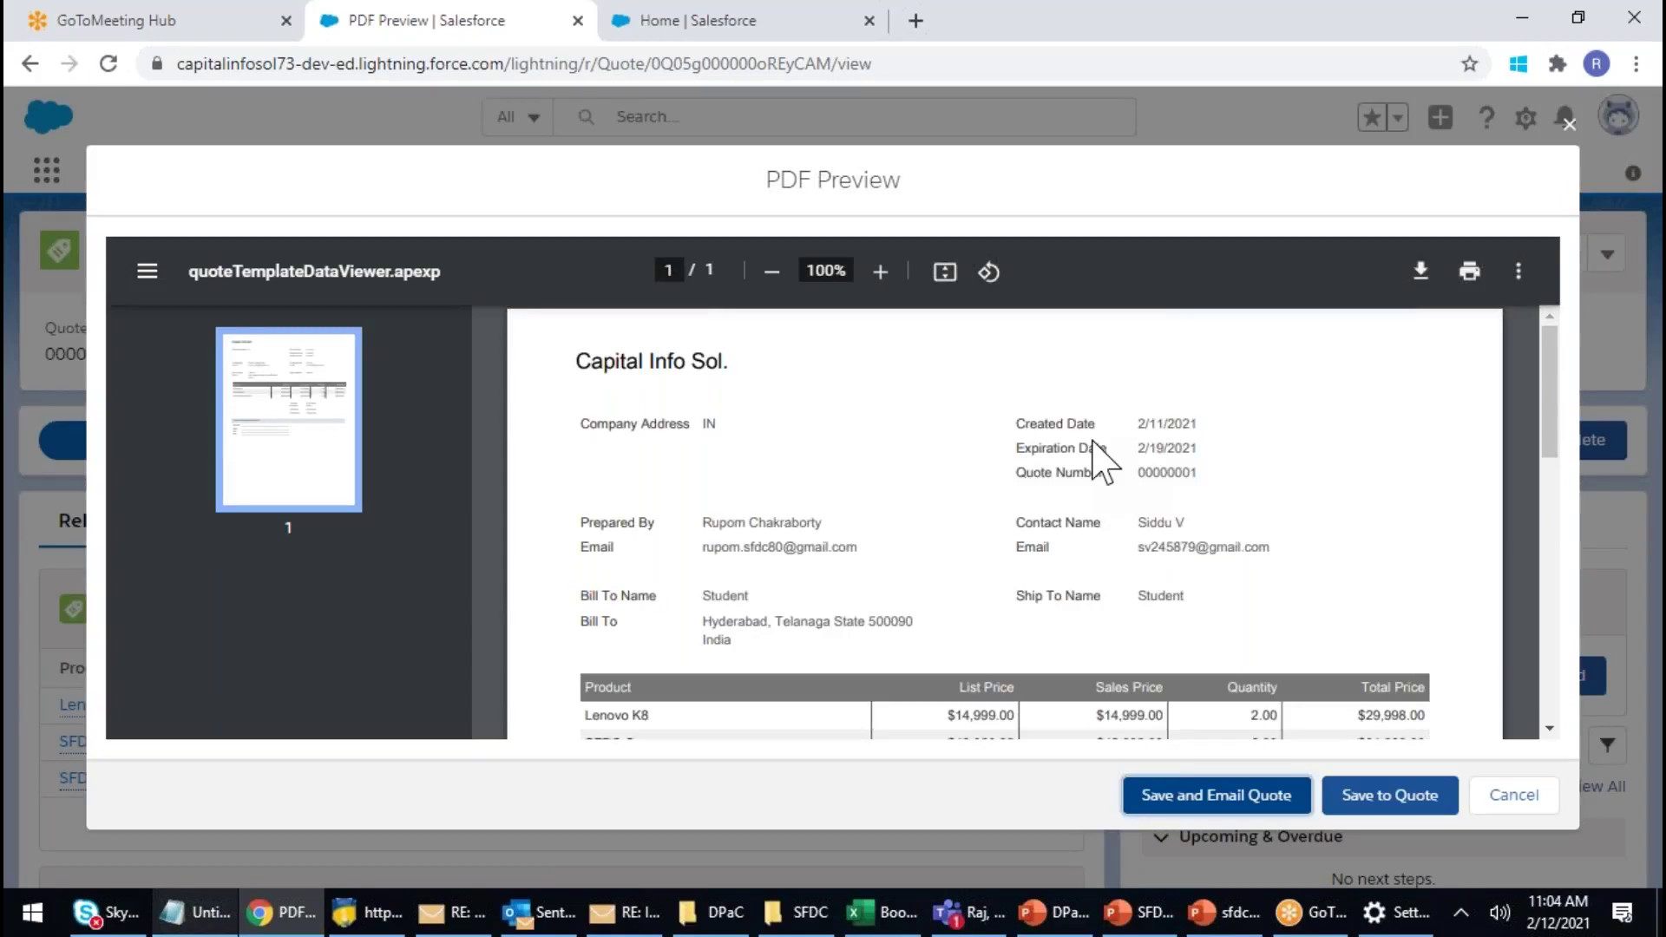
left_click_drag(612, 361, 818, 358)
left_click_drag(1048, 422, 1212, 428)
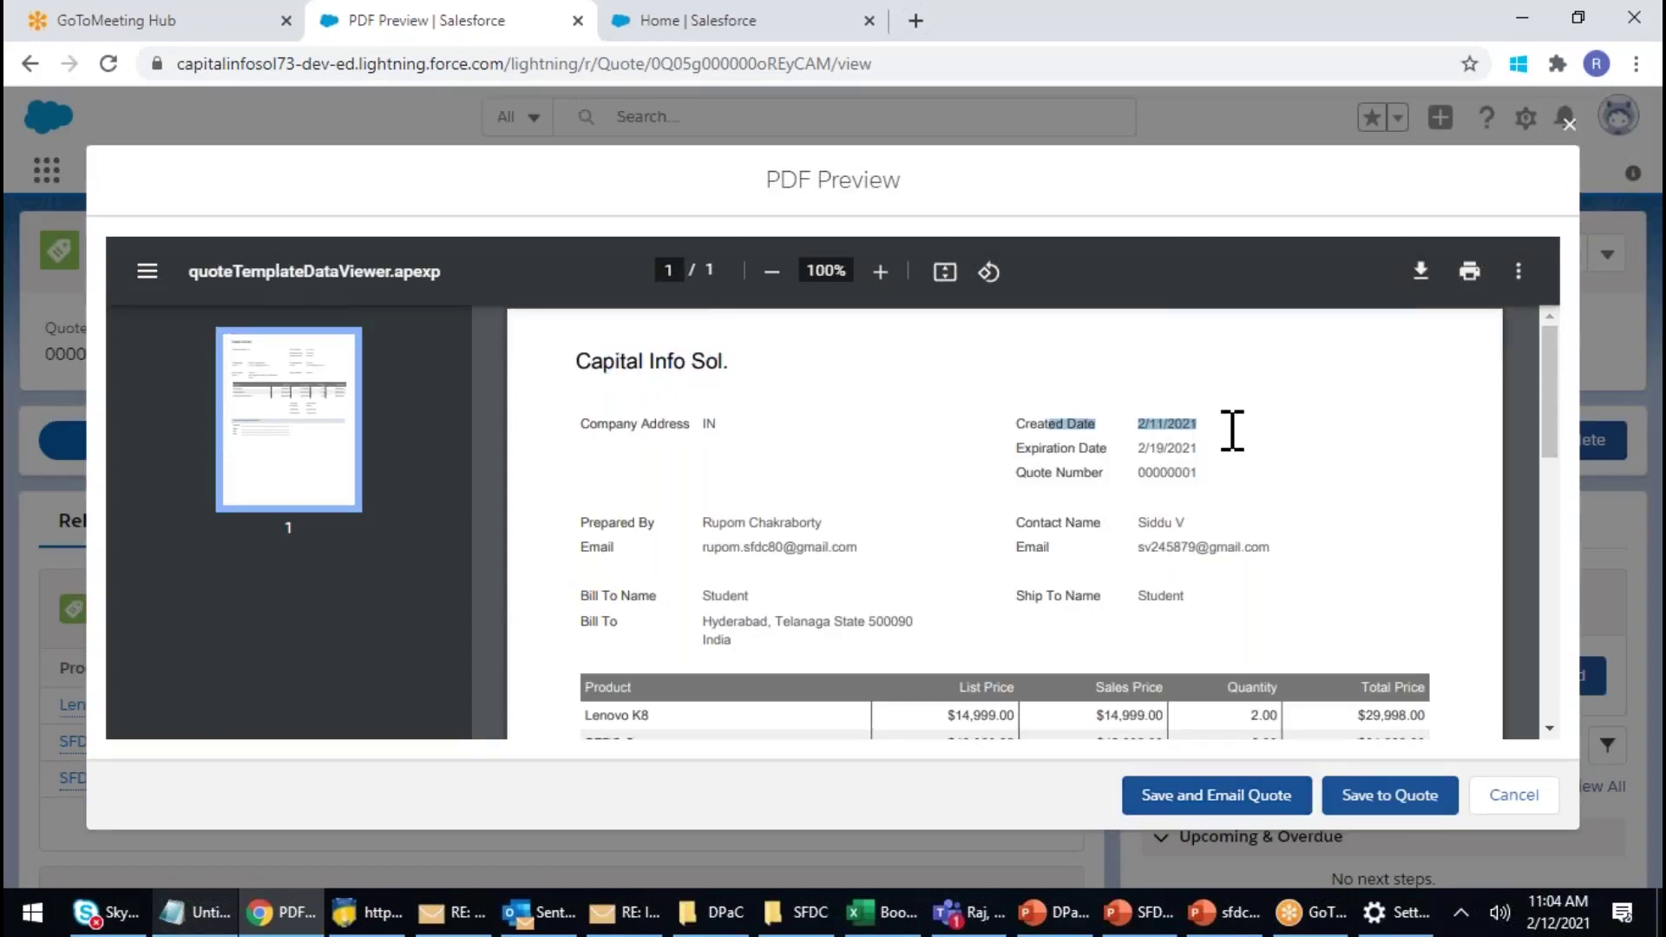
scroll(1234, 438, "down", 1)
left_click_drag(747, 407, 850, 406)
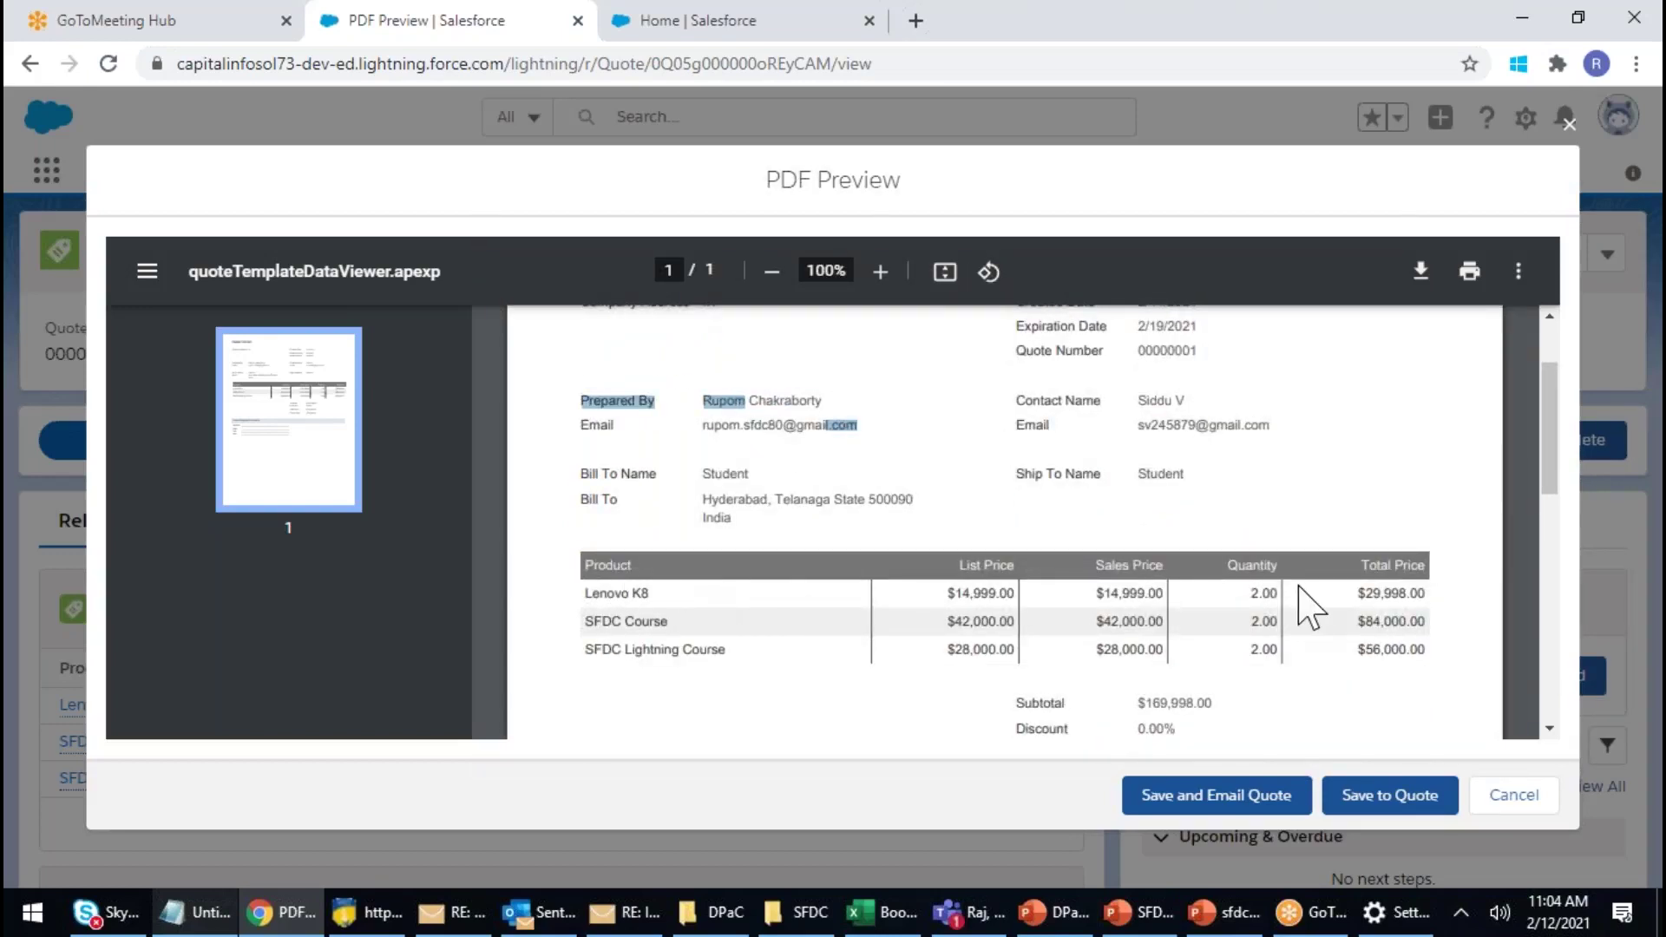
scroll(1448, 607, "down", 2)
left_click_drag(1136, 464, 1233, 464)
left_click(1257, 466)
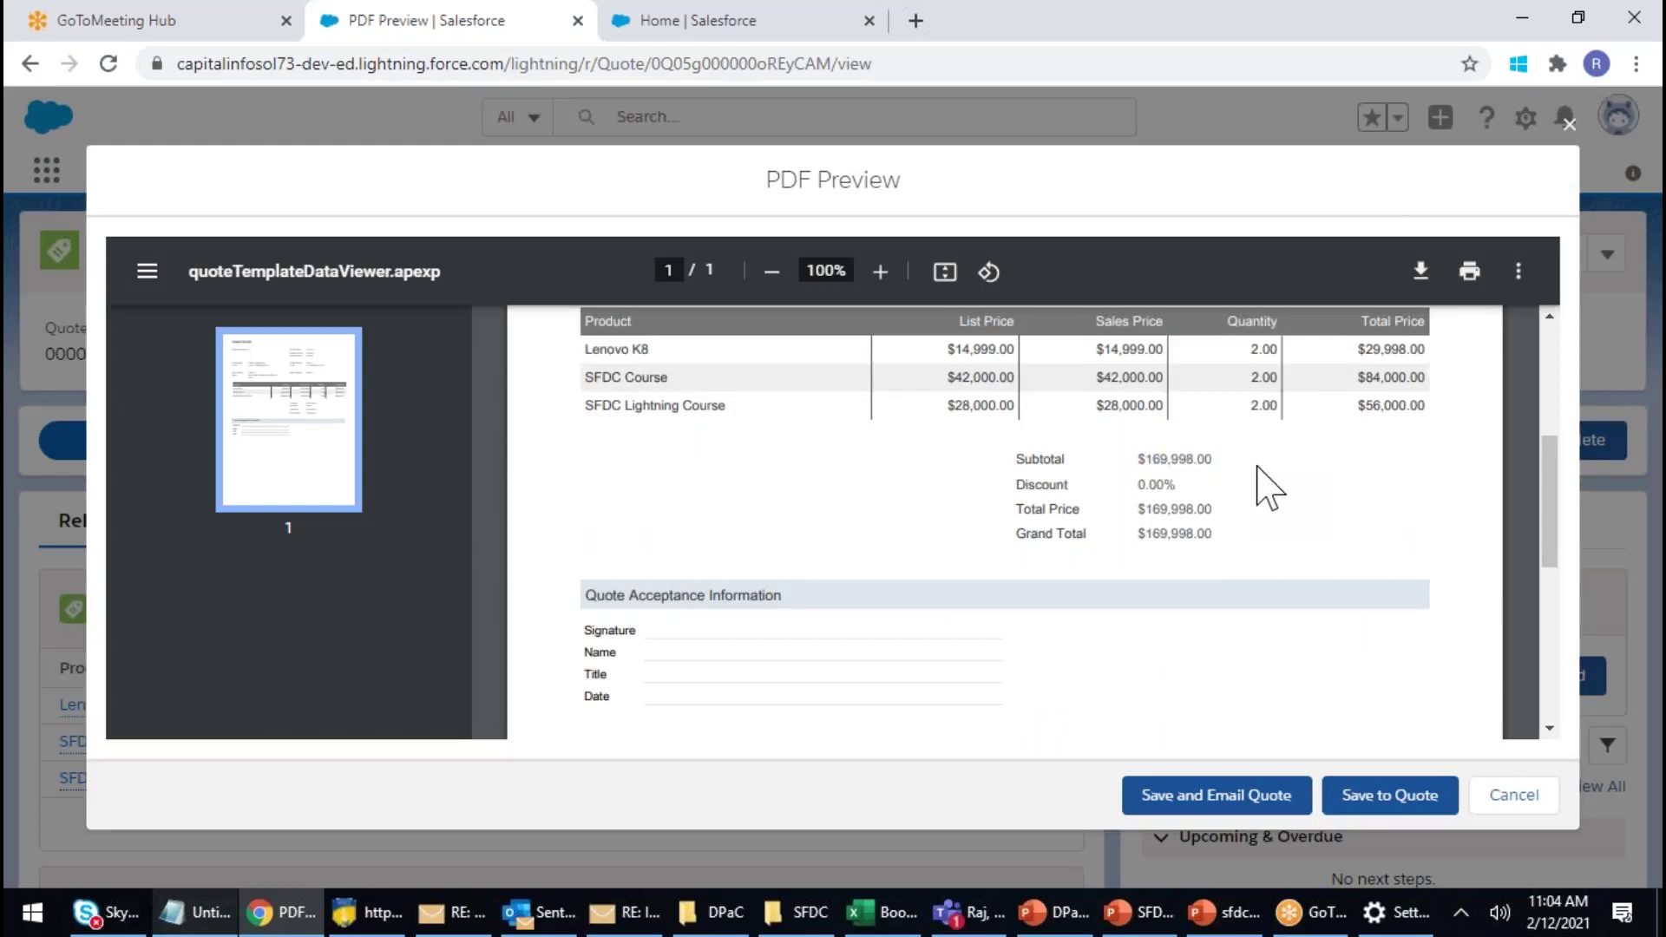
scroll(1257, 468, "up", 3)
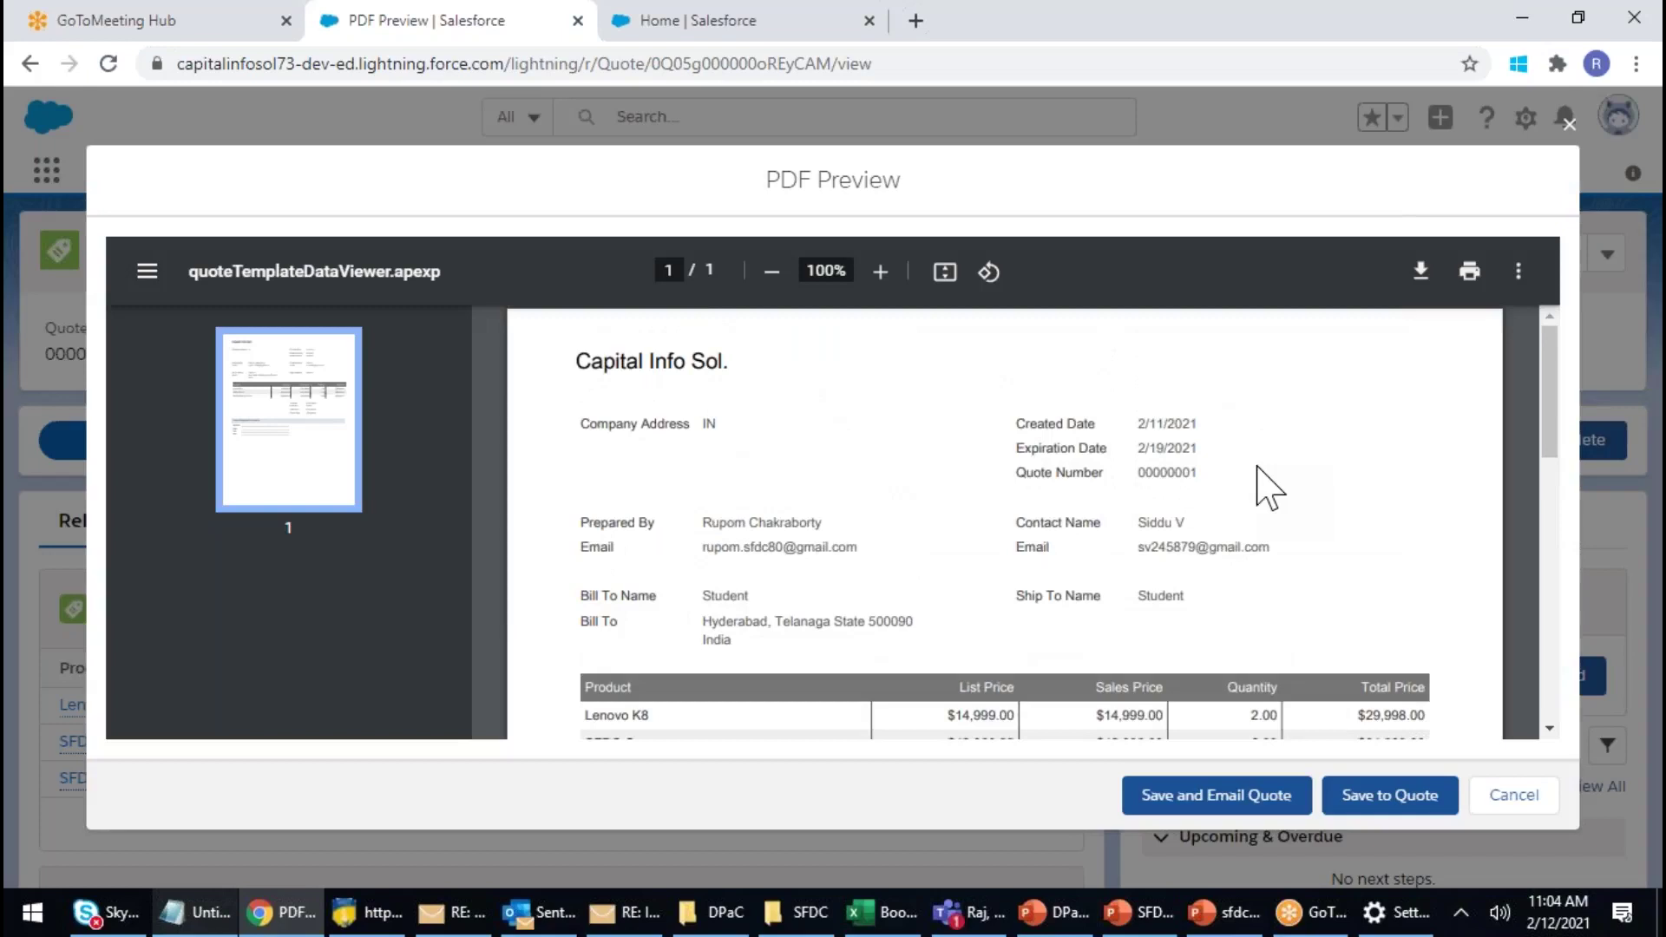
scroll(1258, 468, "down", 3)
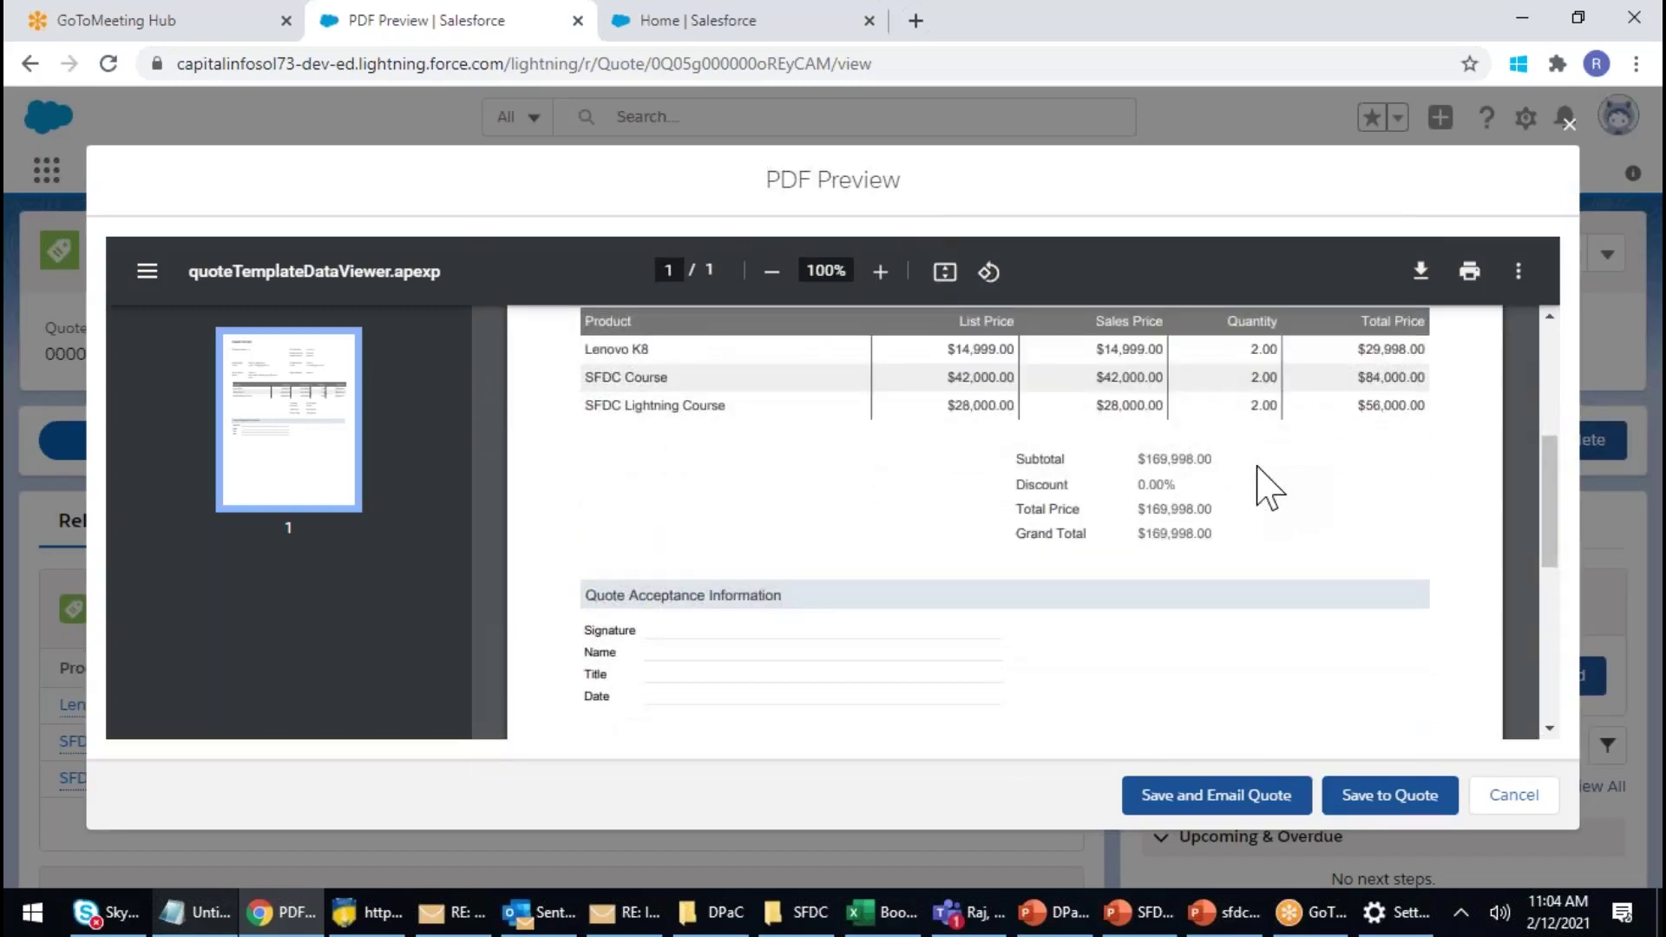
scroll(1257, 468, "down", 2)
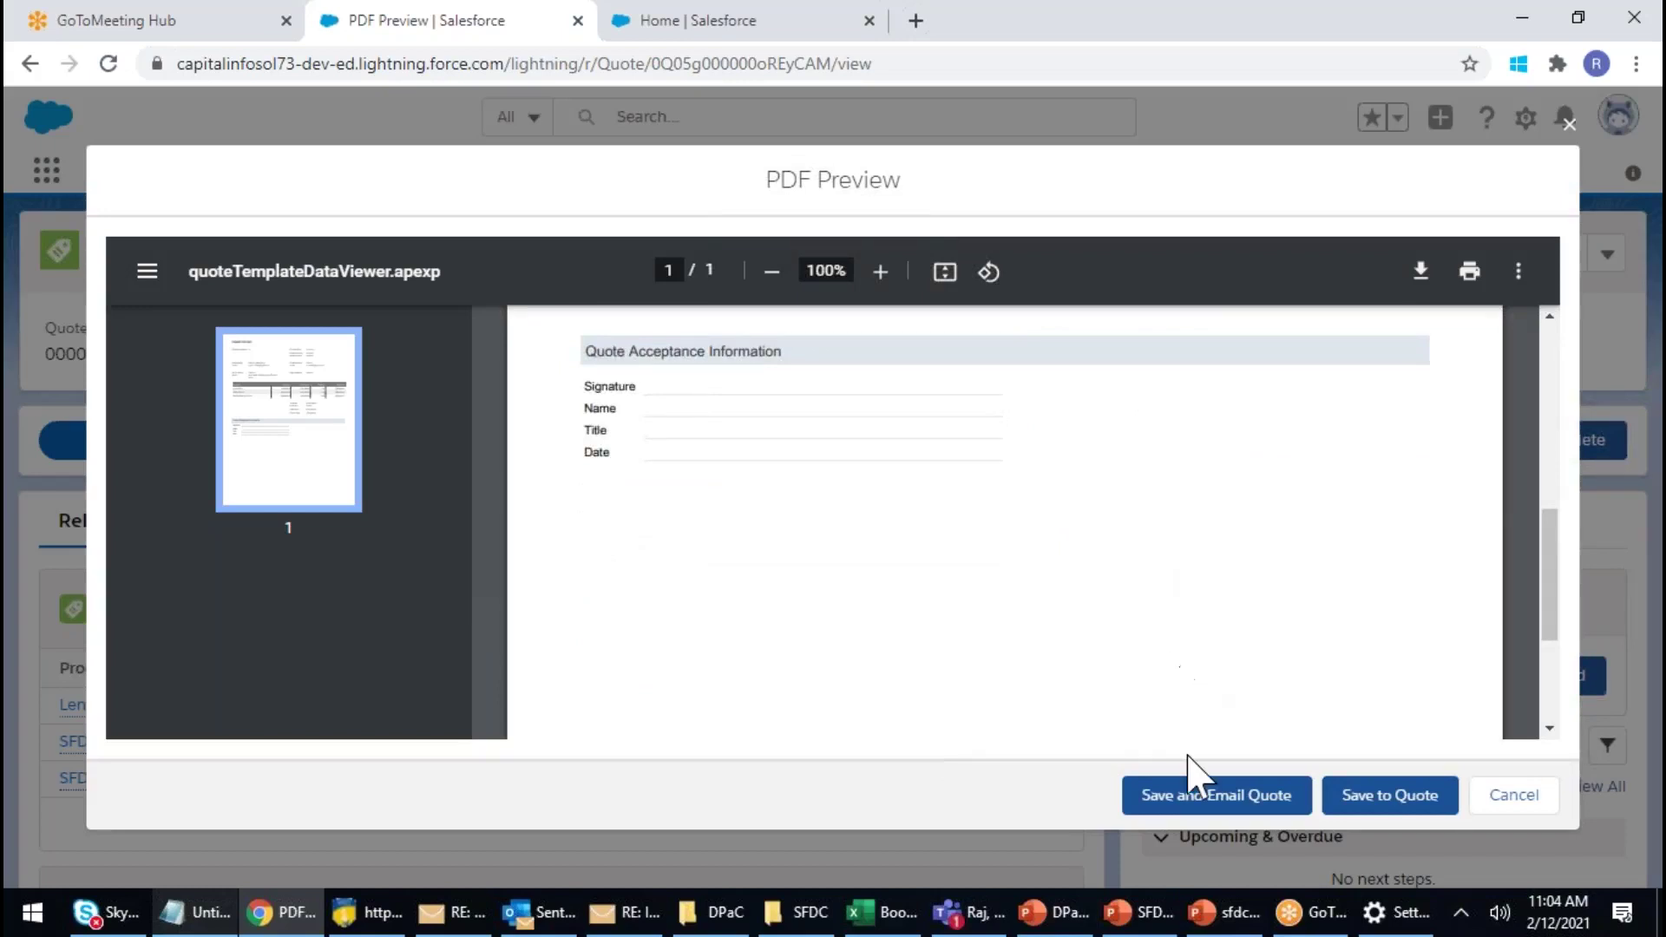
Step: Save the PDF to the quote and draft an email with subject 'SFDC Course' and a short body
left_click(1224, 811)
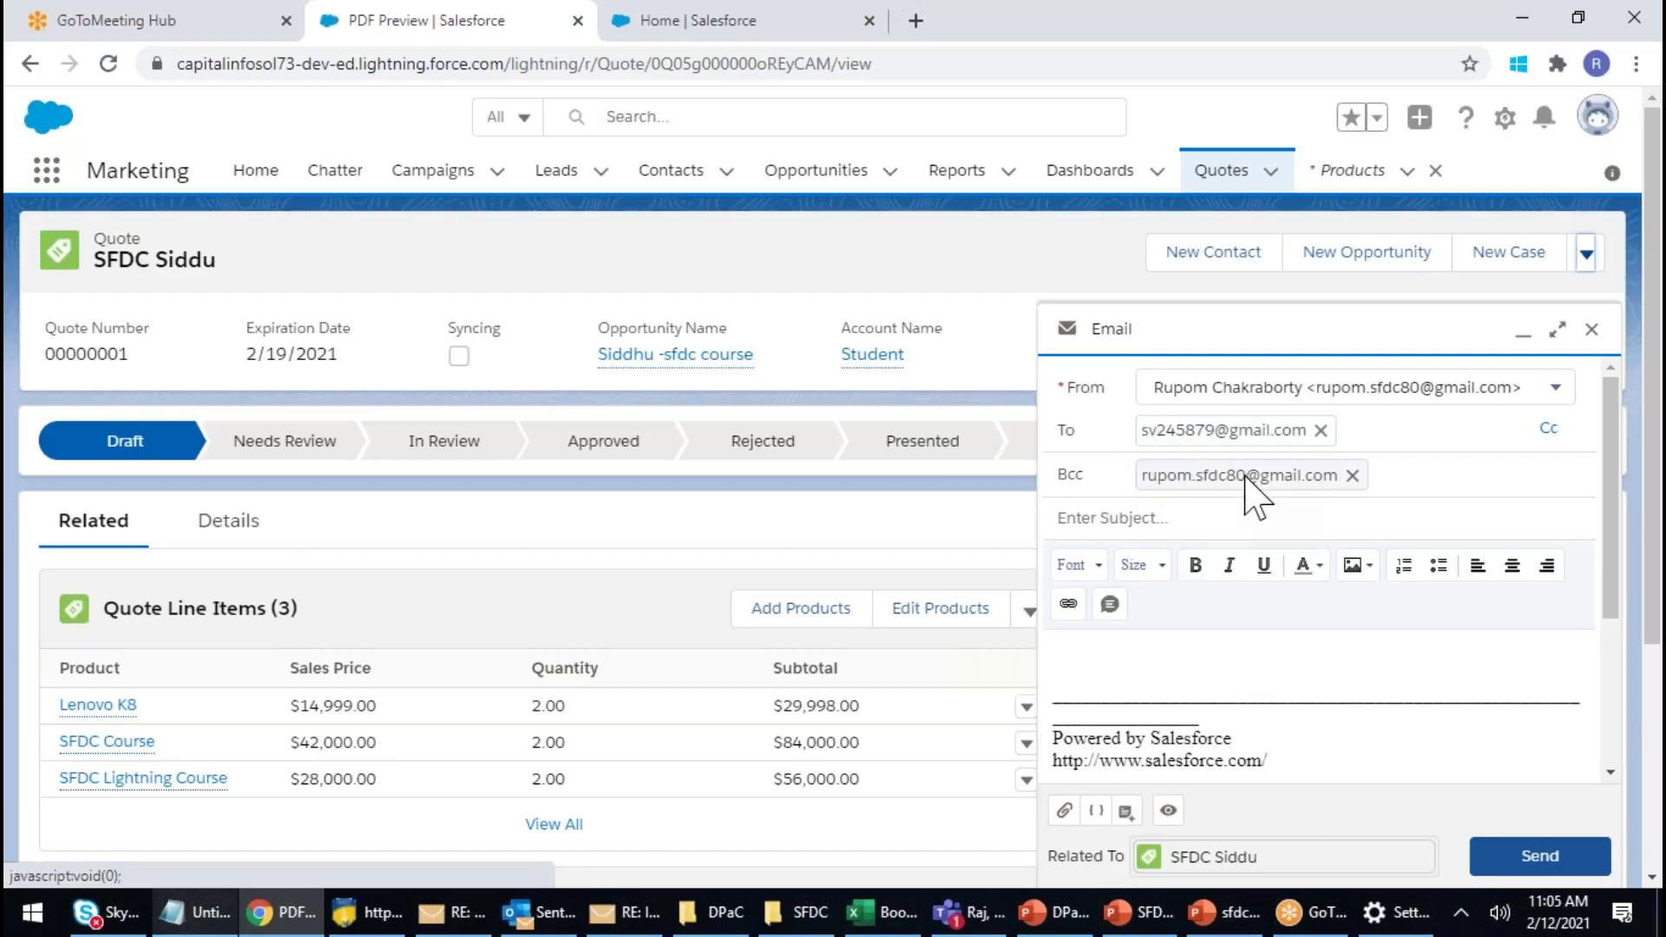
left_click(1134, 518)
type("SFDC Course")
left_click(1126, 646)
type("Hi Siddhu,")
key("Return")
type("dsfsdfdf")
key("Return")
type("v dfv fd vdfa v afd")
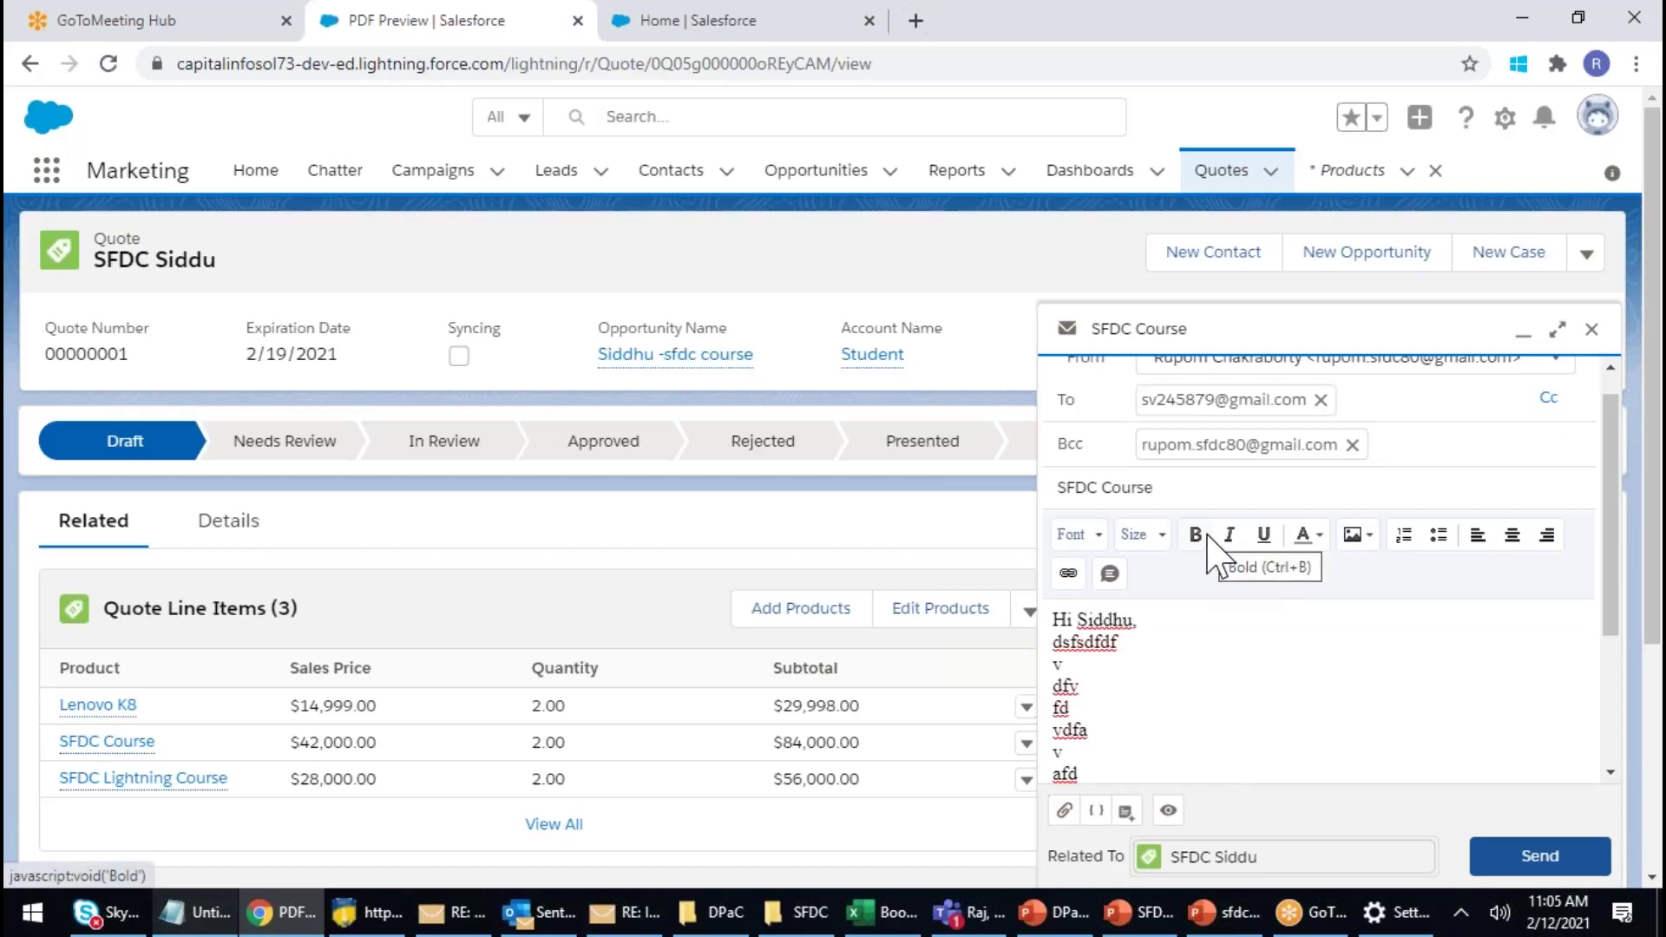
Step: Send the email with SFDC Siddu_V1.pdf attached
left_click(1522, 859)
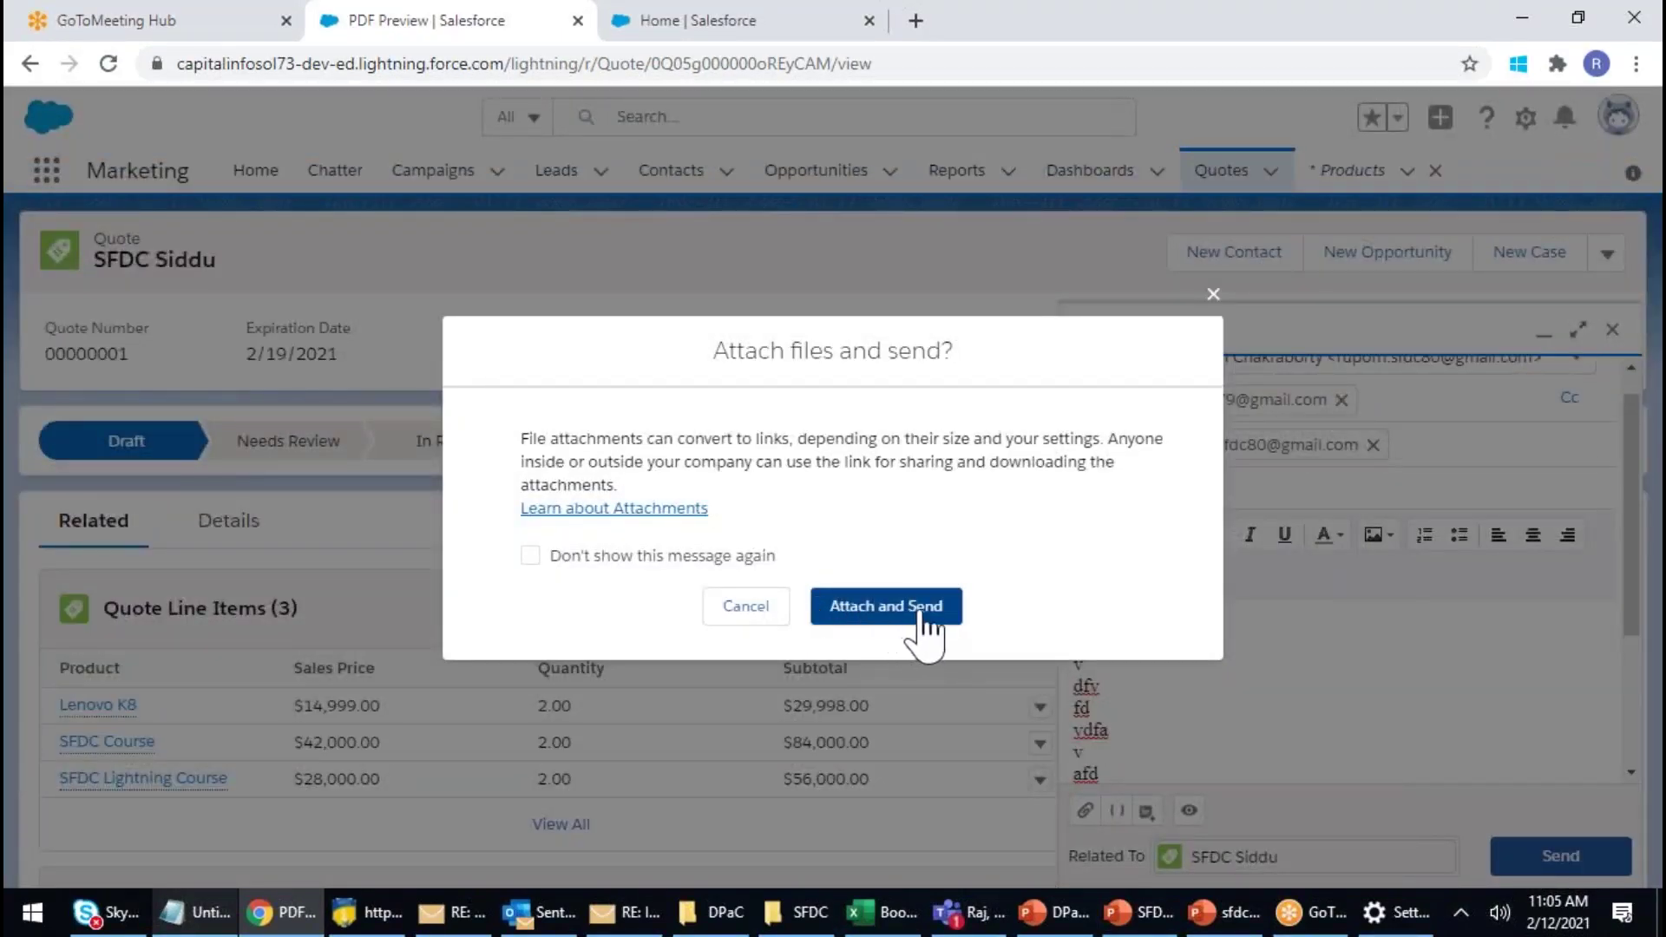
left_click(919, 608)
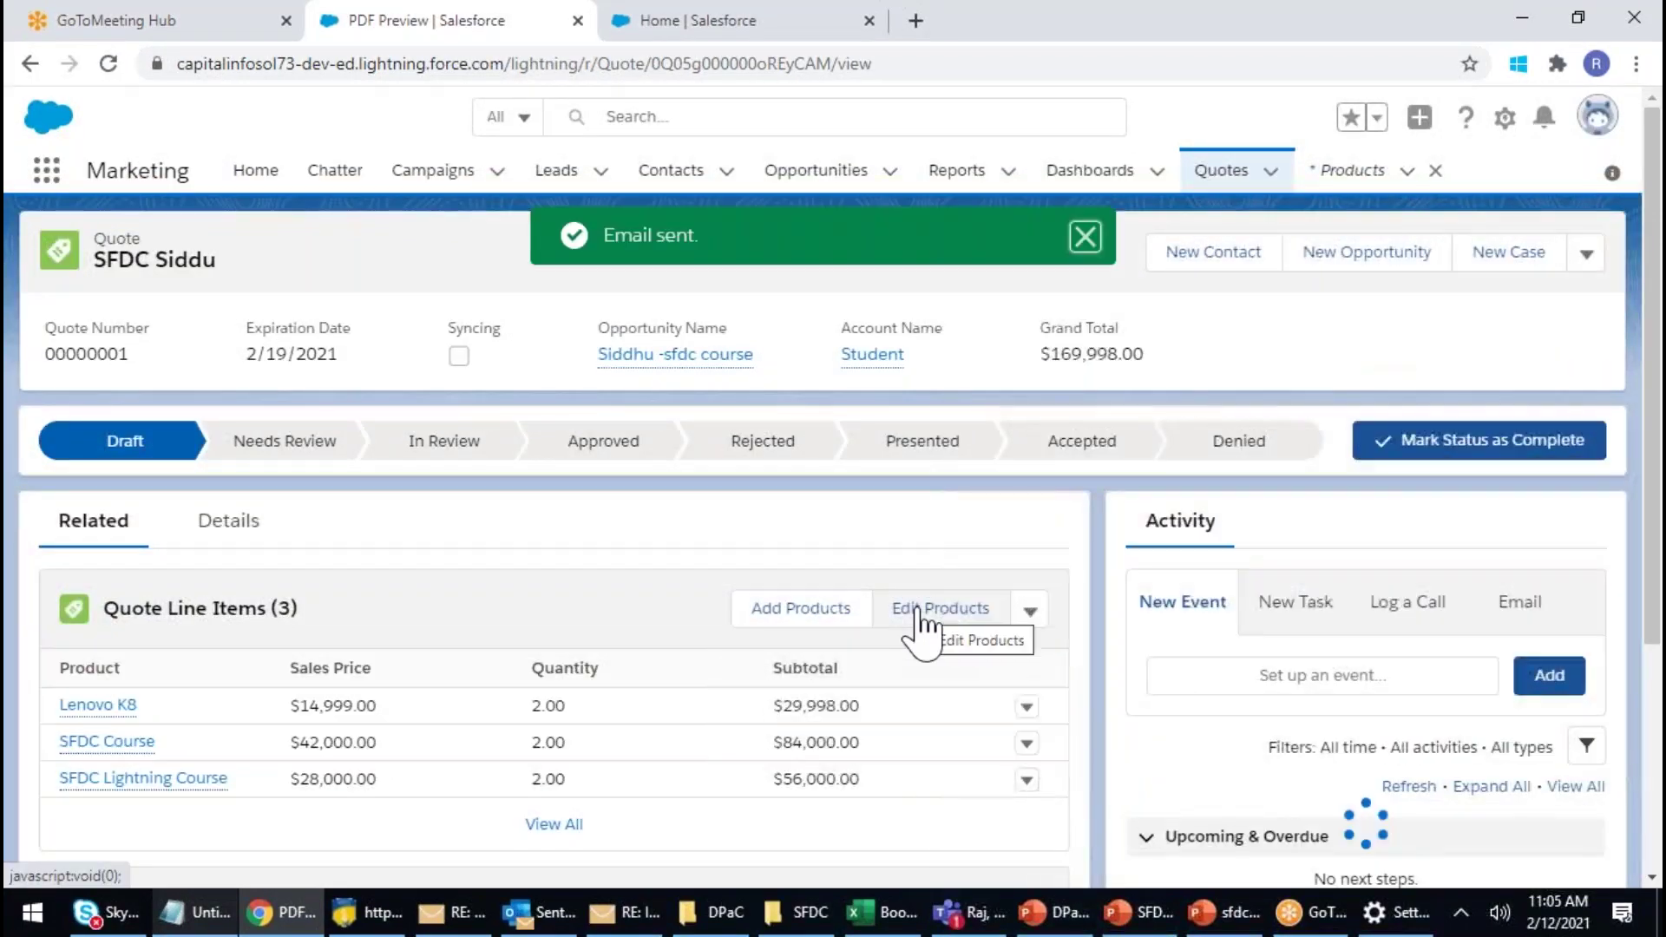
scroll(918, 625, "down", 4)
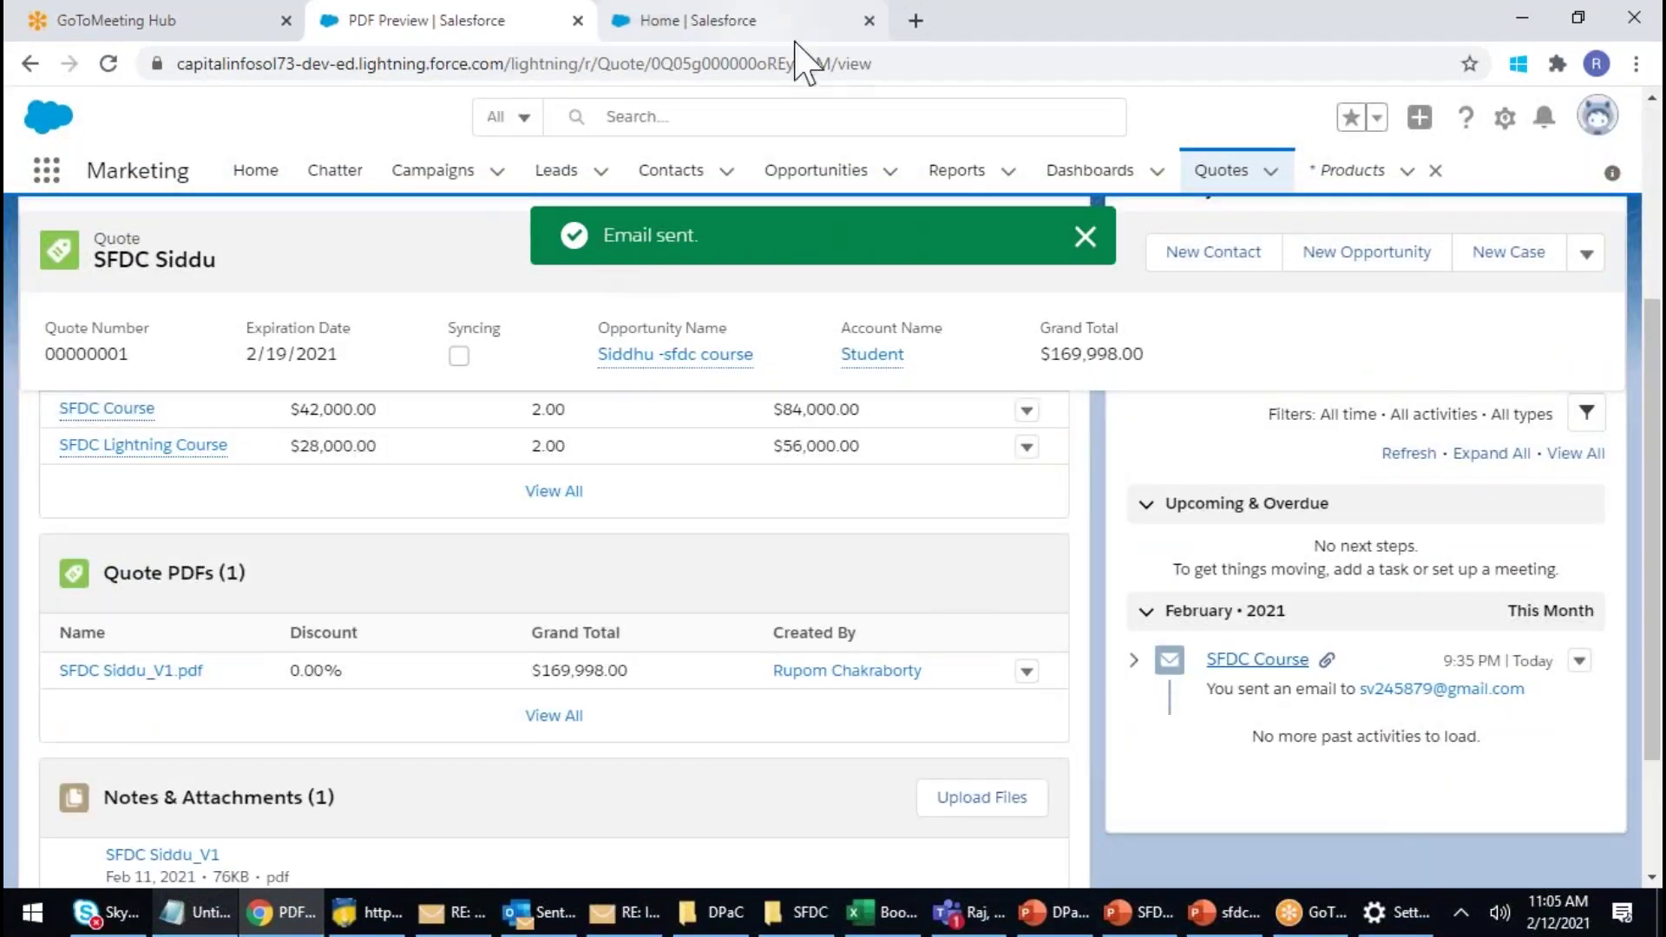
left_click(915, 20)
Step: Load Gmail, open the SFDC Course email and mark it as safe
type("gmail")
key("Return")
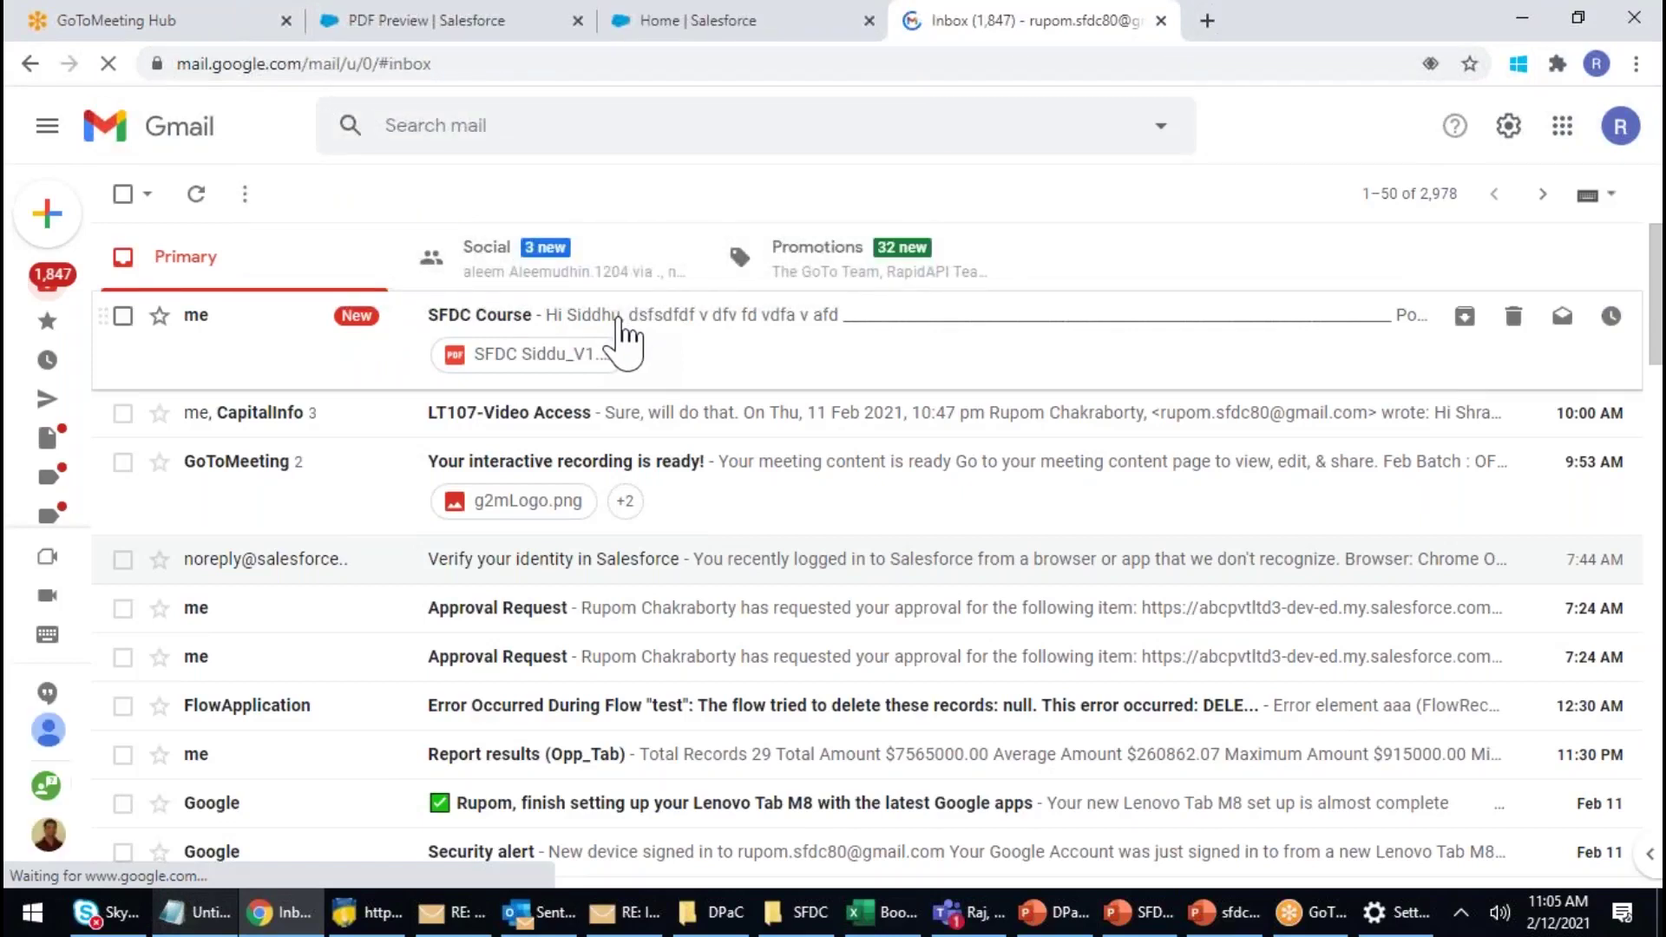
left_click(620, 328)
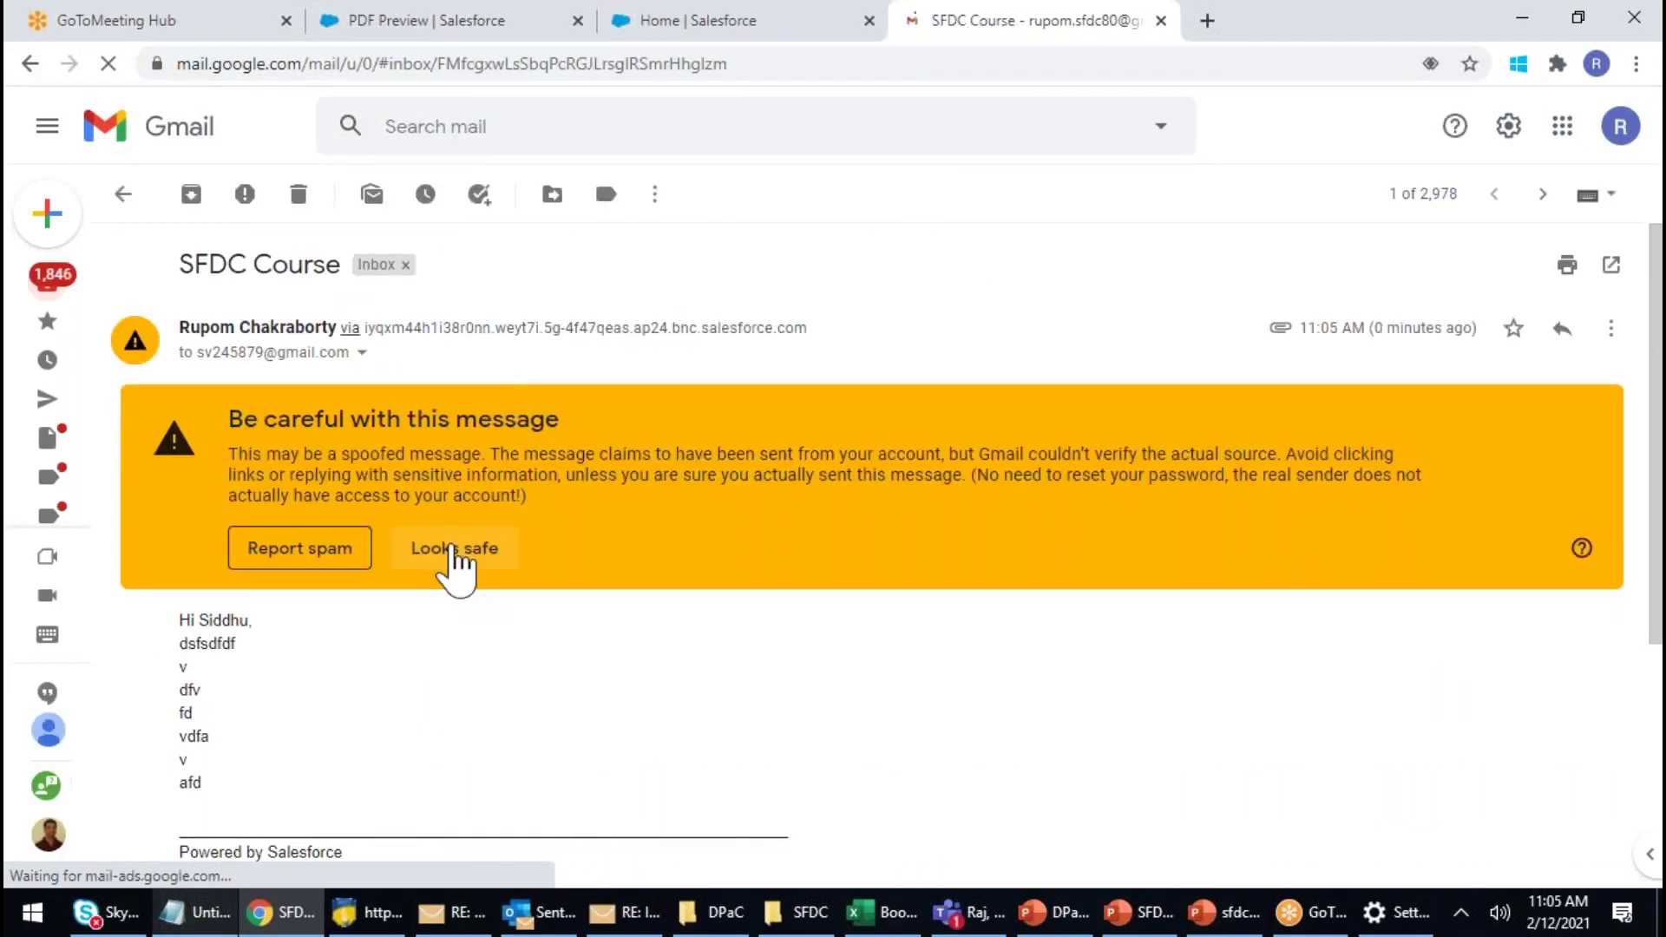
left_click(469, 566)
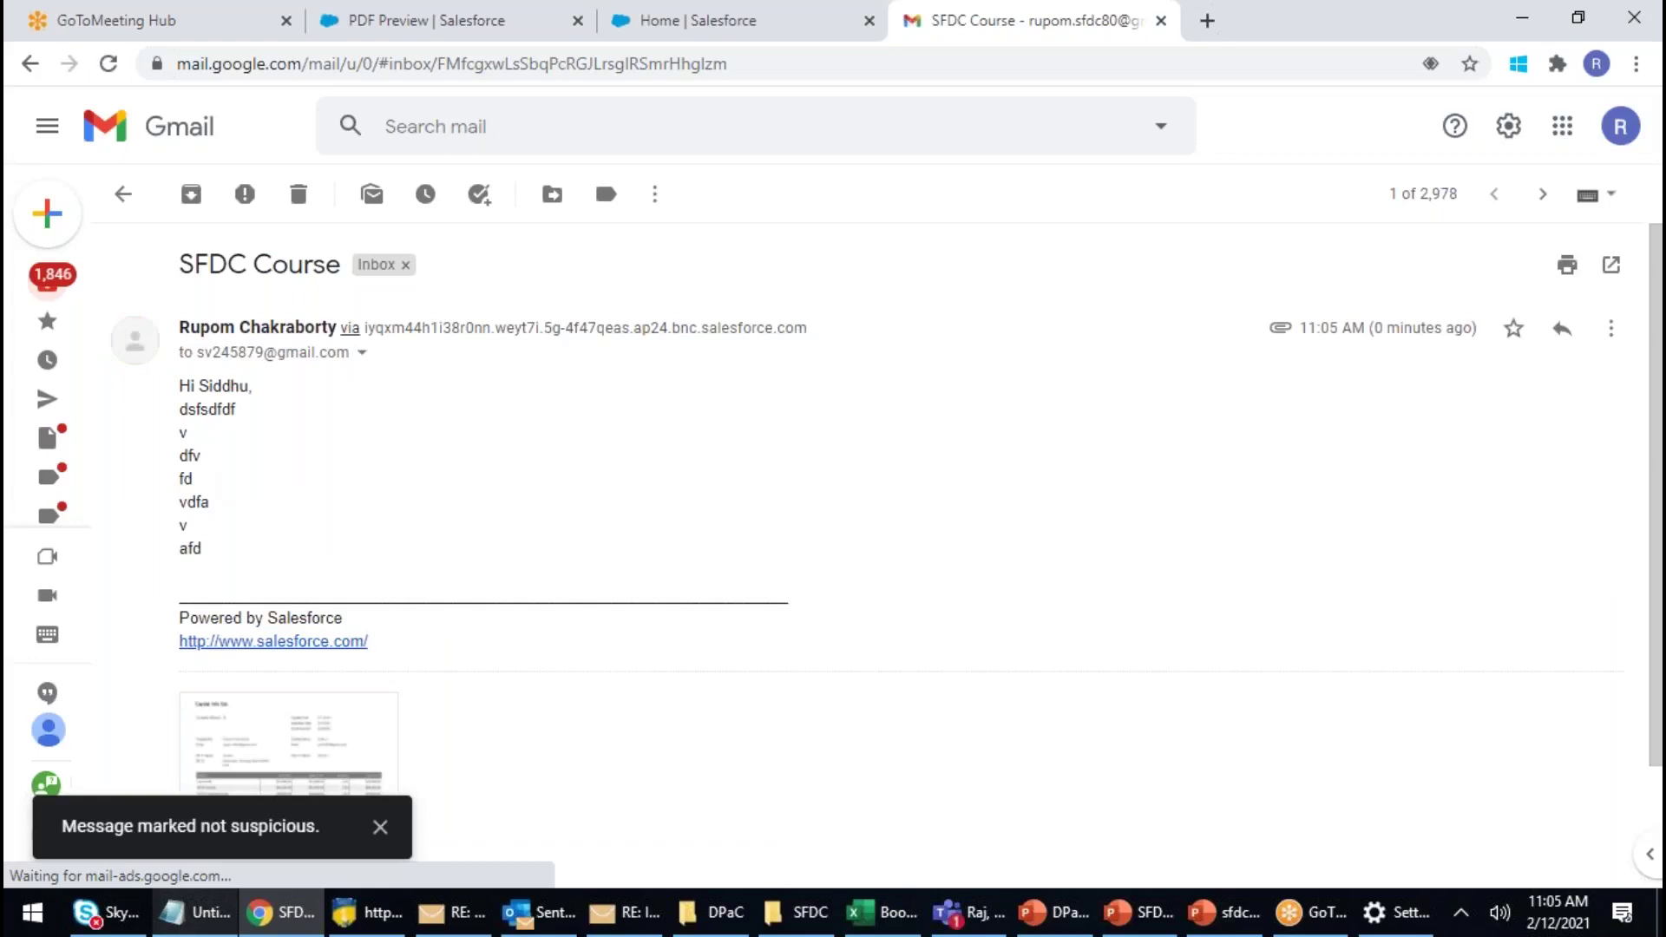
left_click_drag(197, 408, 365, 547)
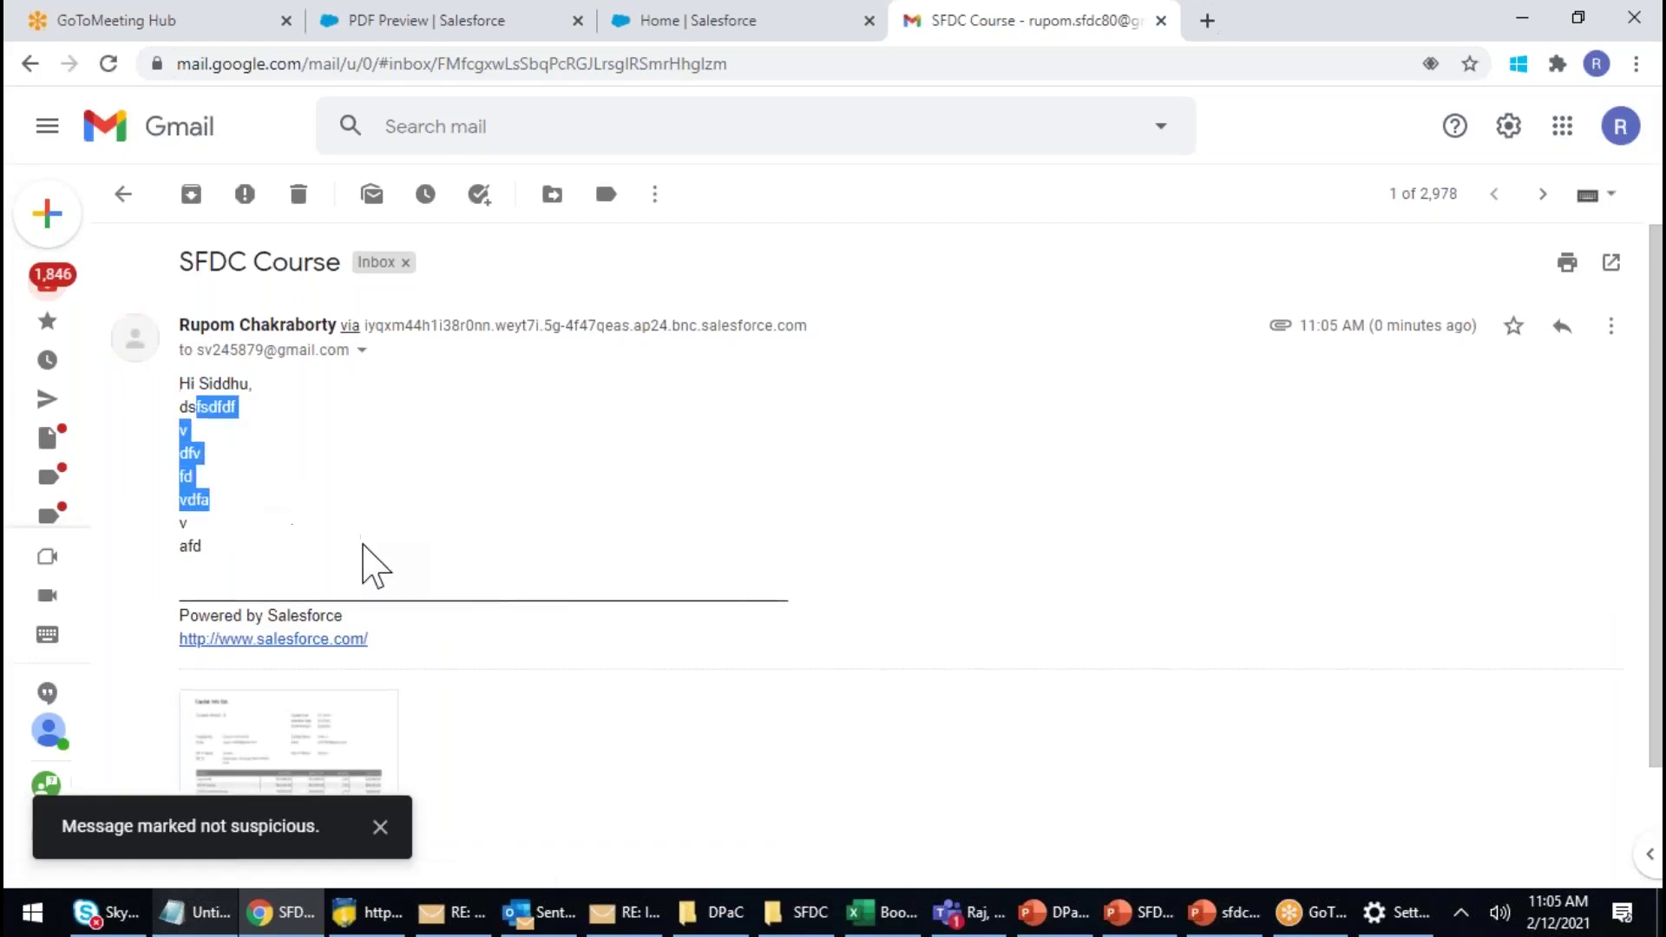
Step: Preview the attached SFDC Siddu_V1.pdf quote, then close the preview
scroll(364, 599, "down", 1)
left_click(317, 646)
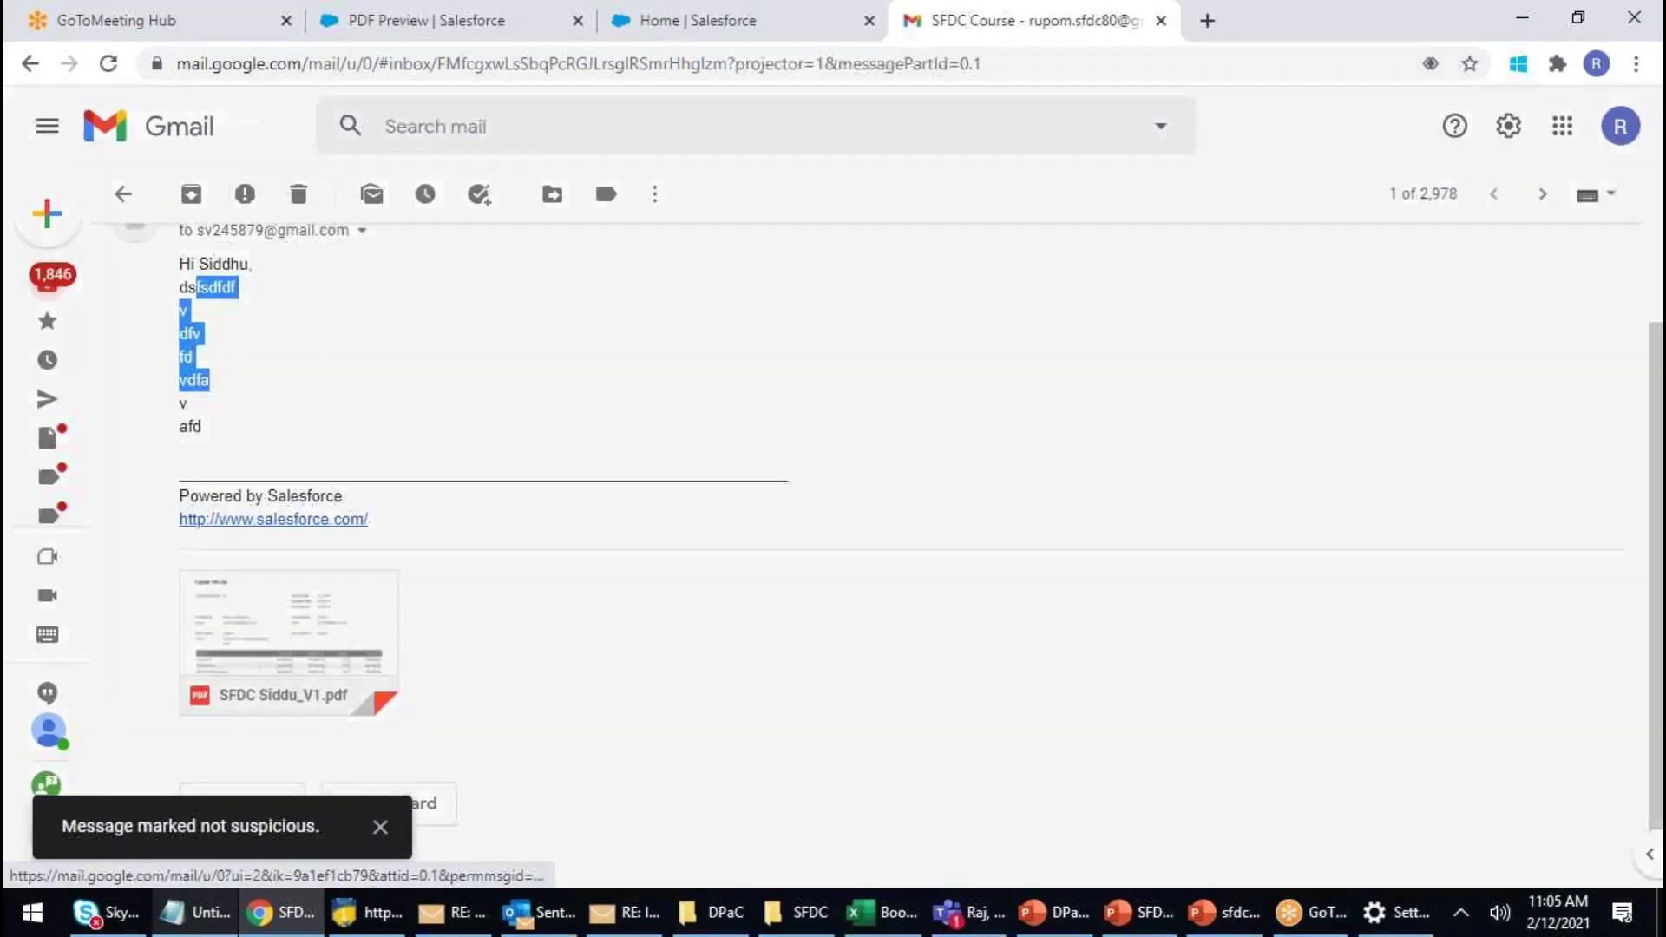
scroll(931, 538, "down", 1)
scroll(932, 538, "down", 1)
left_click_drag(963, 545, 1130, 538)
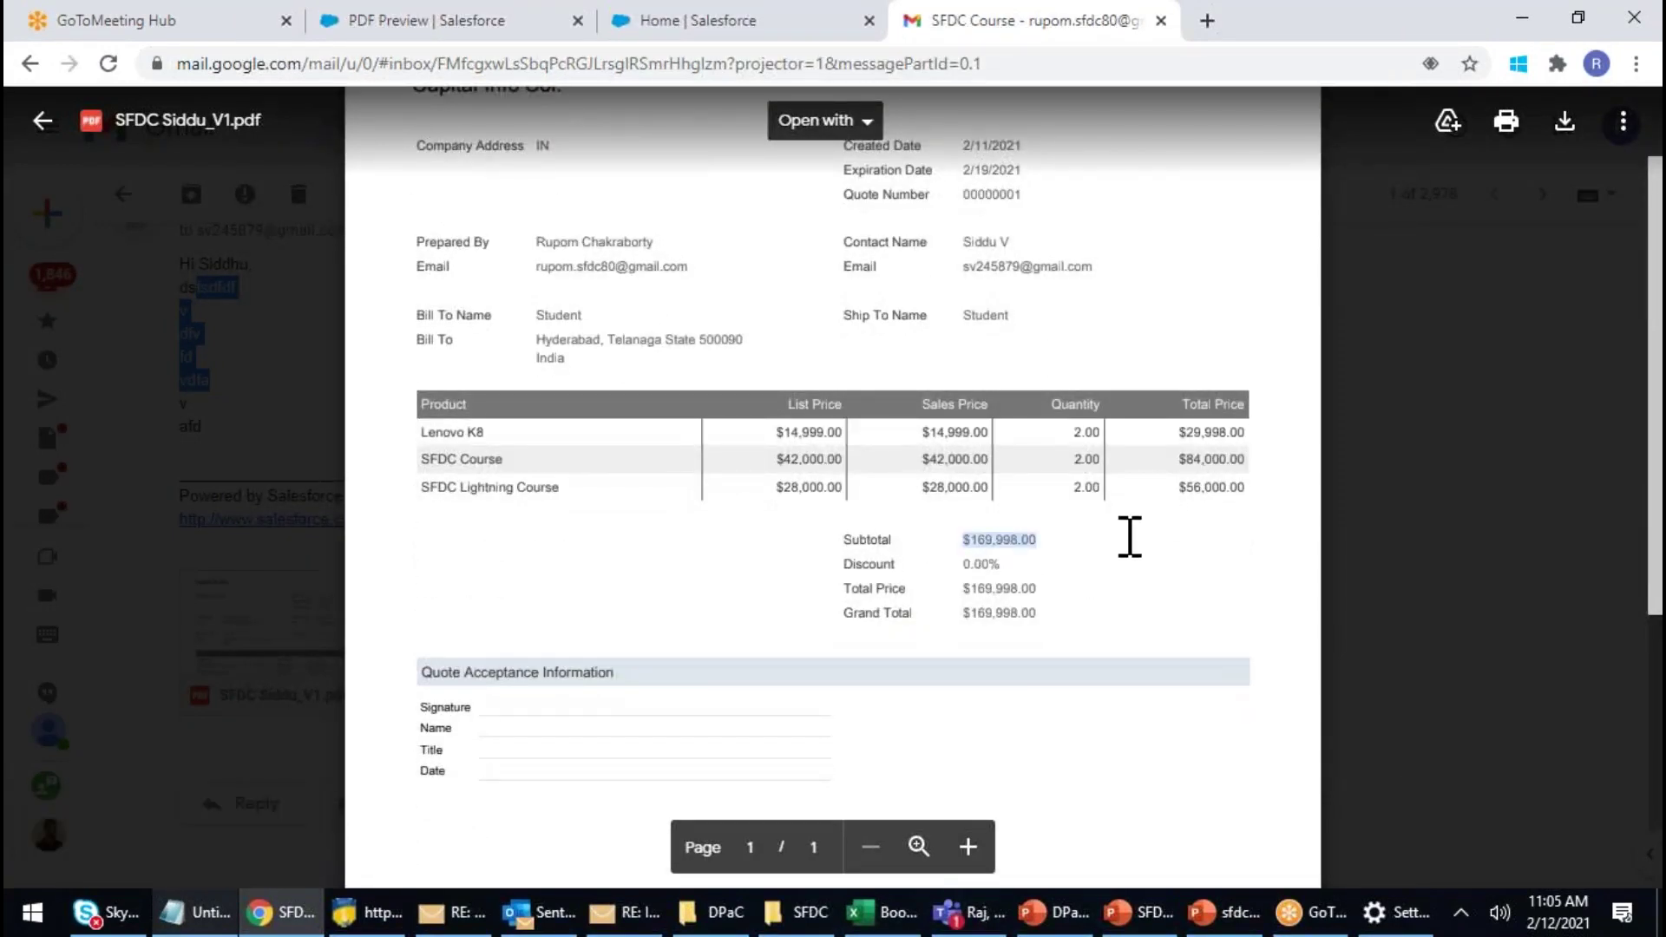
scroll(1129, 538, "up", 1)
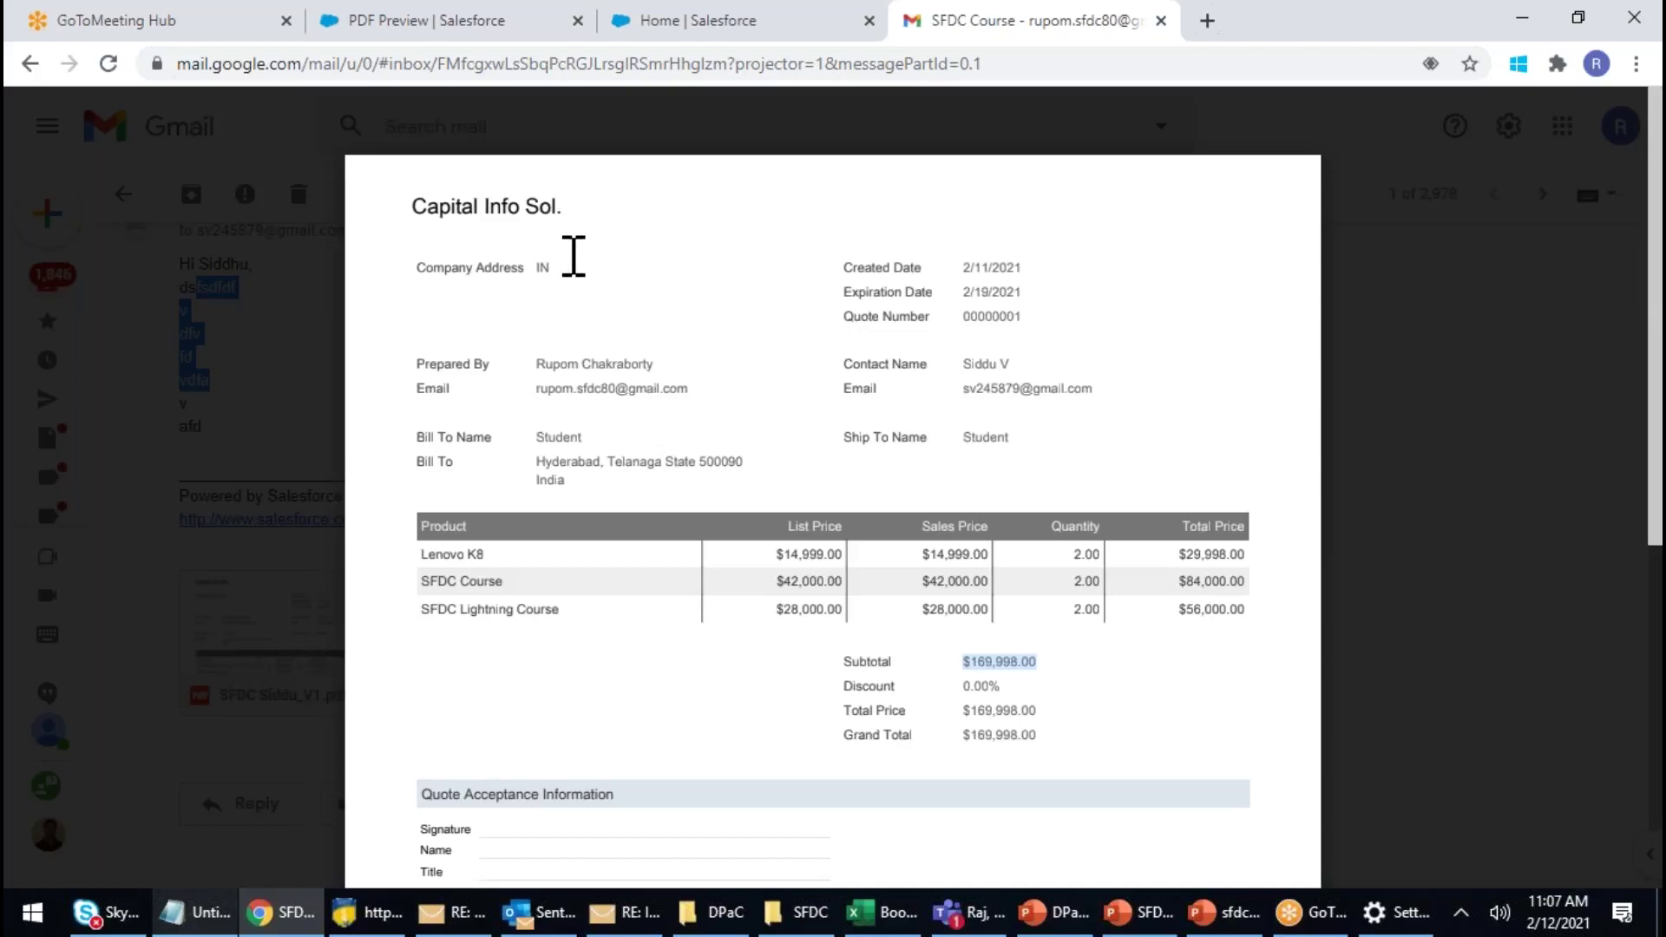
key("Escape")
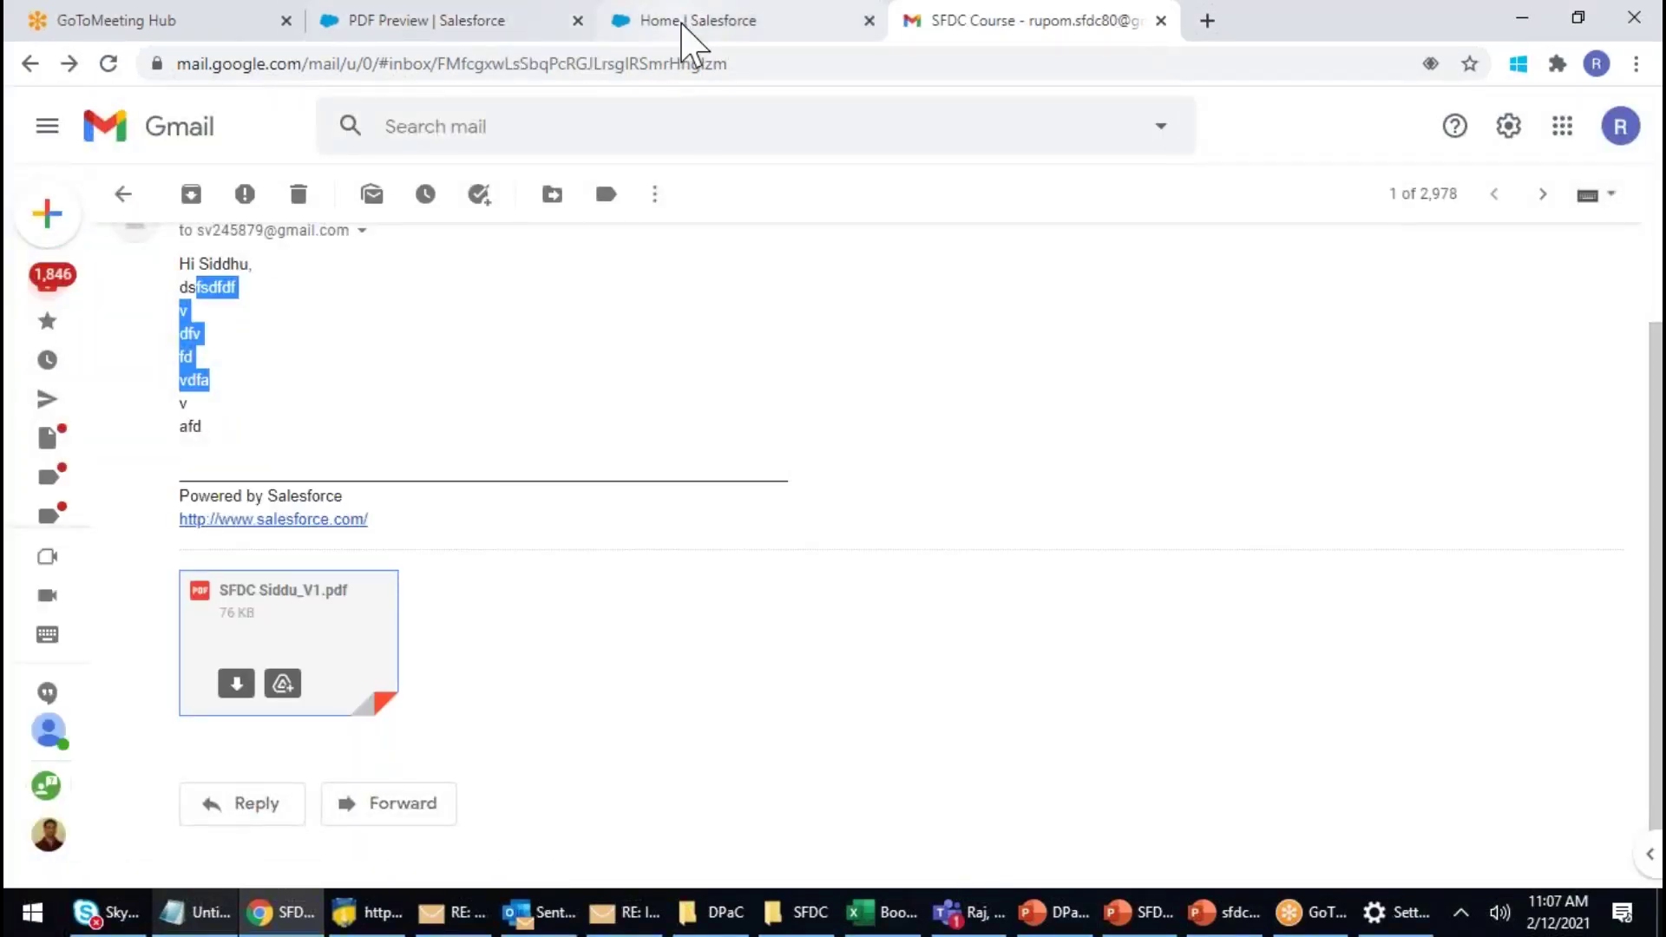
Step: Close the extra home tab and open the Bolywood- Saif CC Course opportunity
left_click(683, 34)
left_click(868, 20)
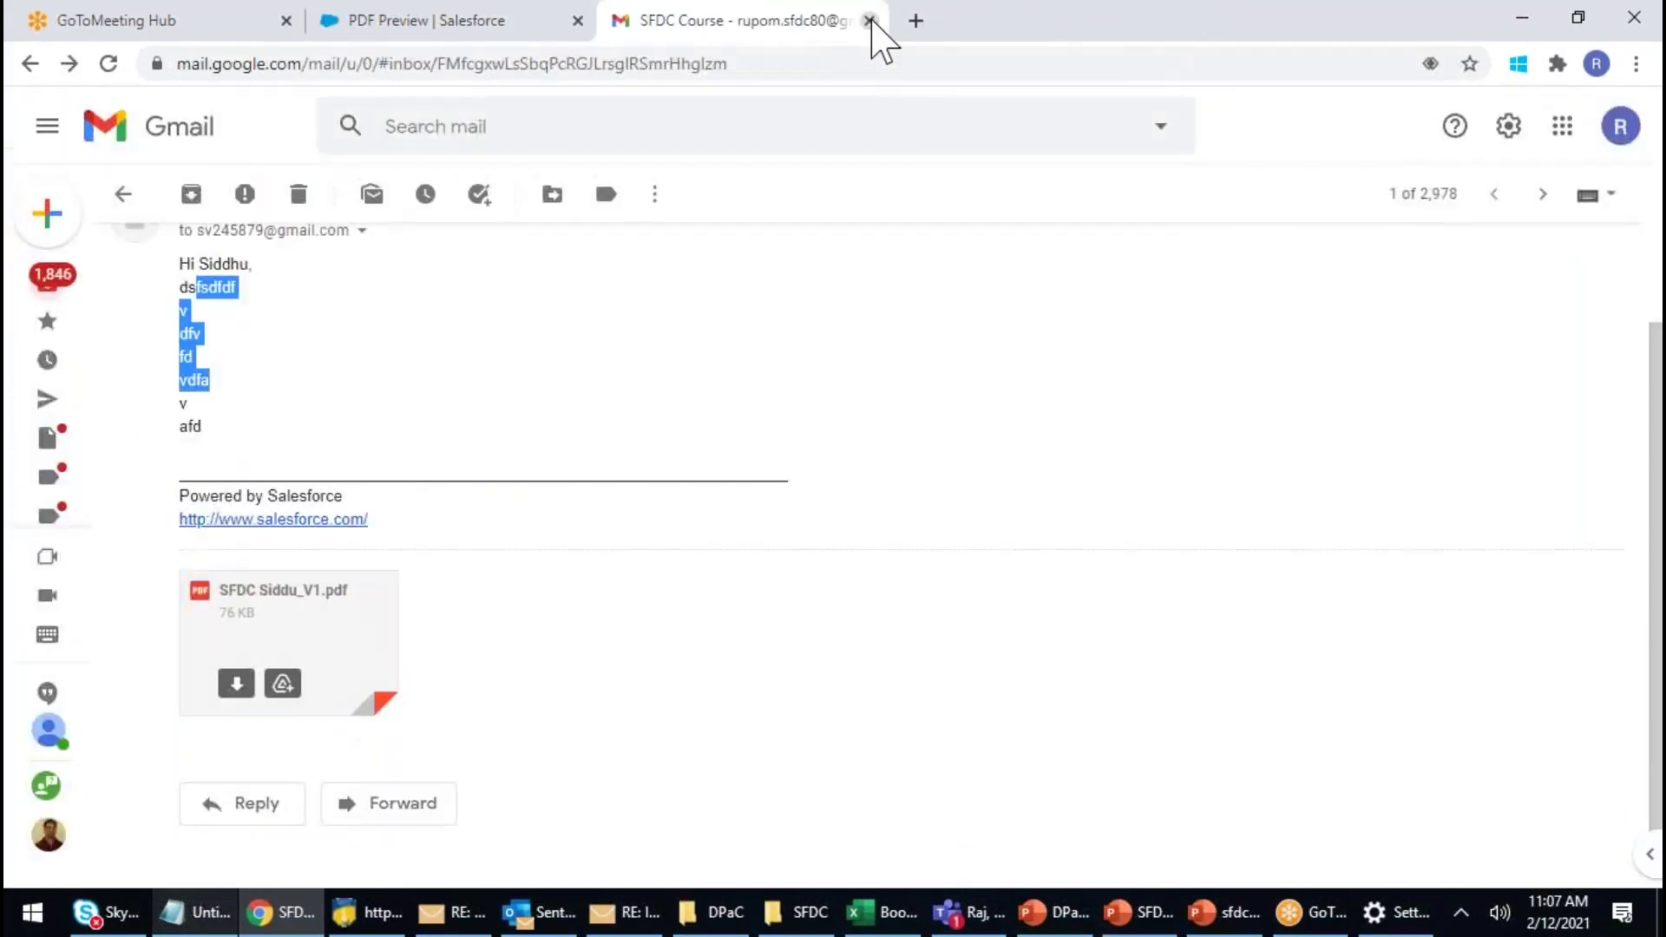
left_click(511, 25)
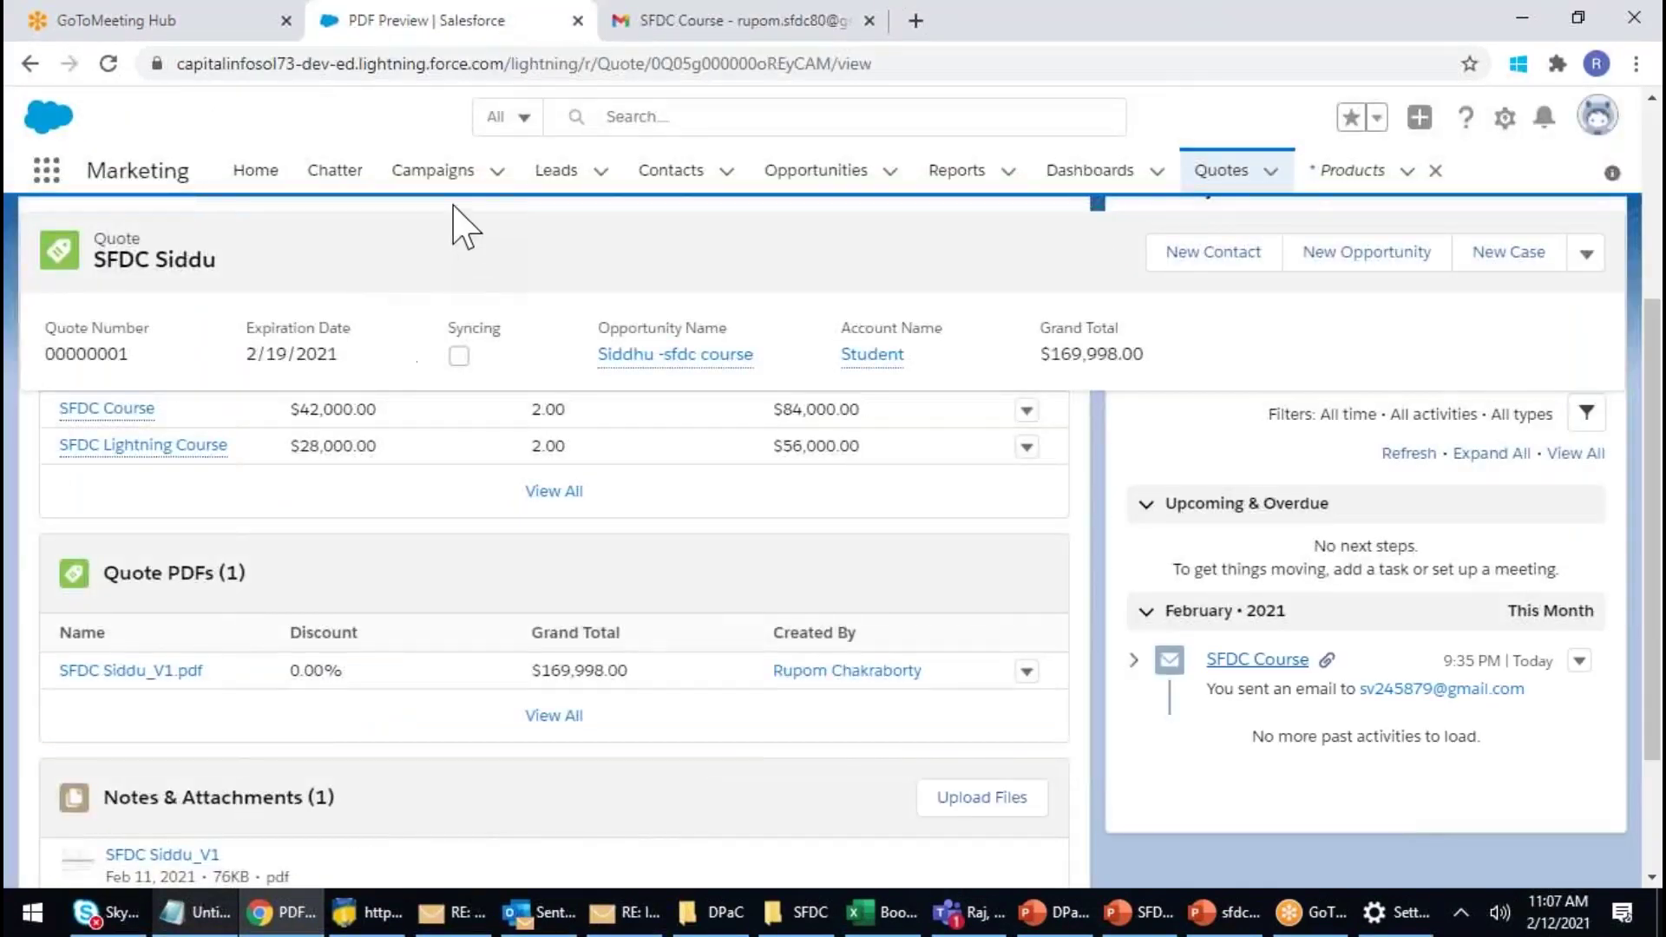
left_click(771, 173)
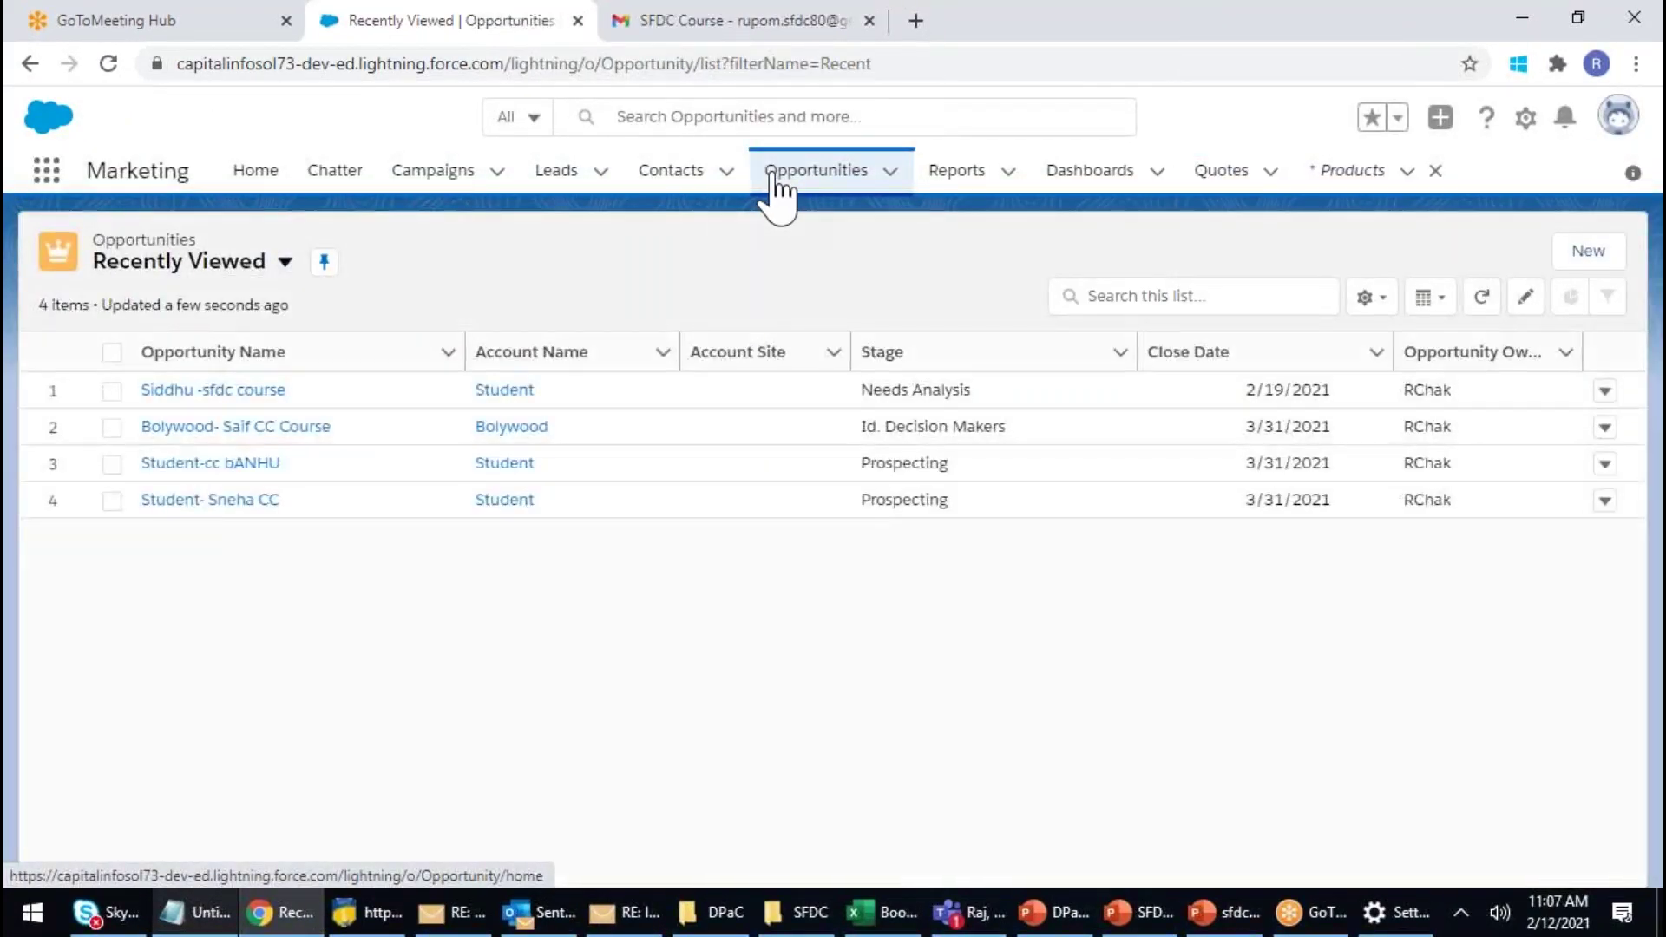
left_click(226, 430)
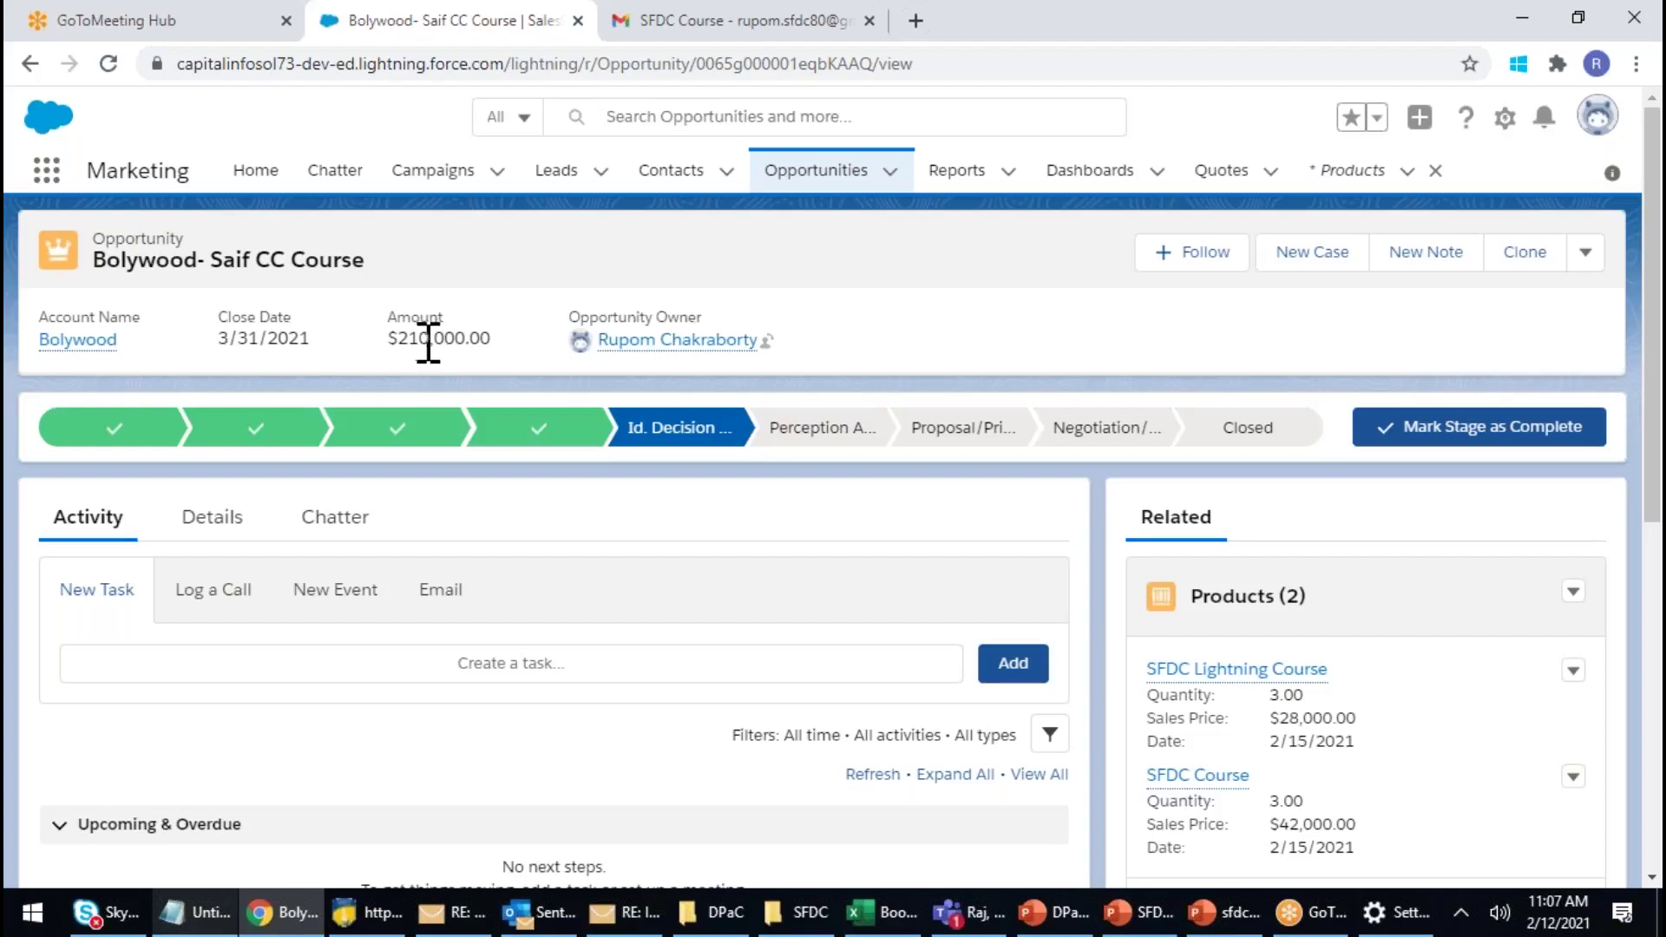
Step: Show the New Quote option in the opportunity's empty Quotes (0) list
scroll(1351, 584, "down", 7)
scroll(1348, 584, "down", 5)
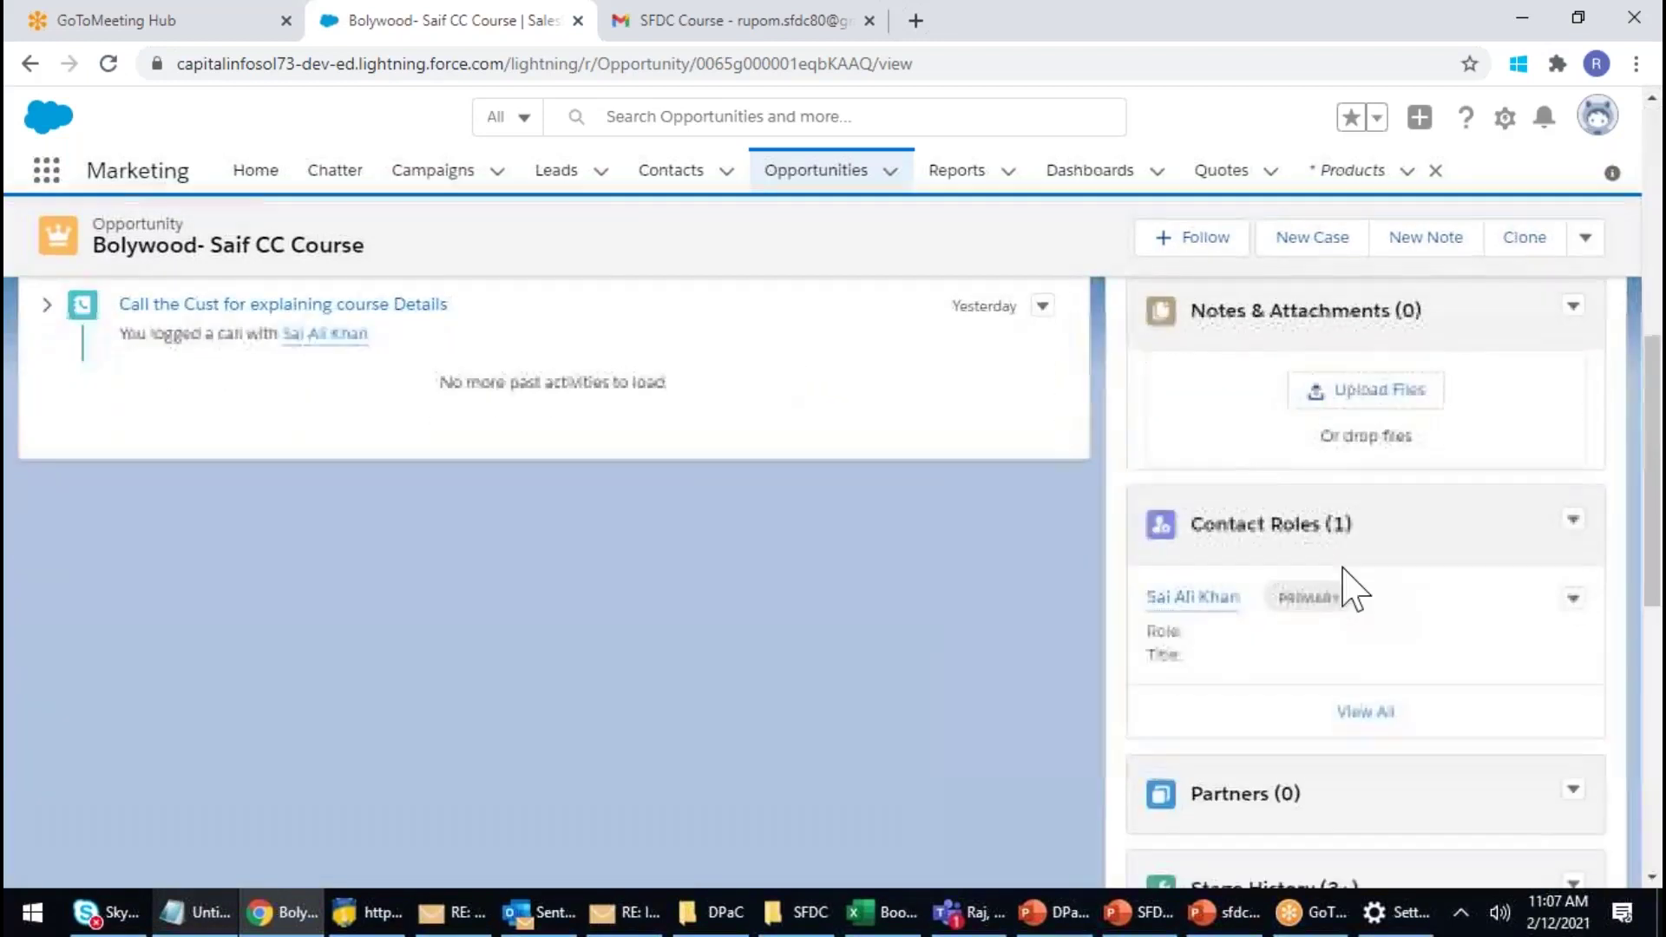
scroll(1371, 583, "down", 4)
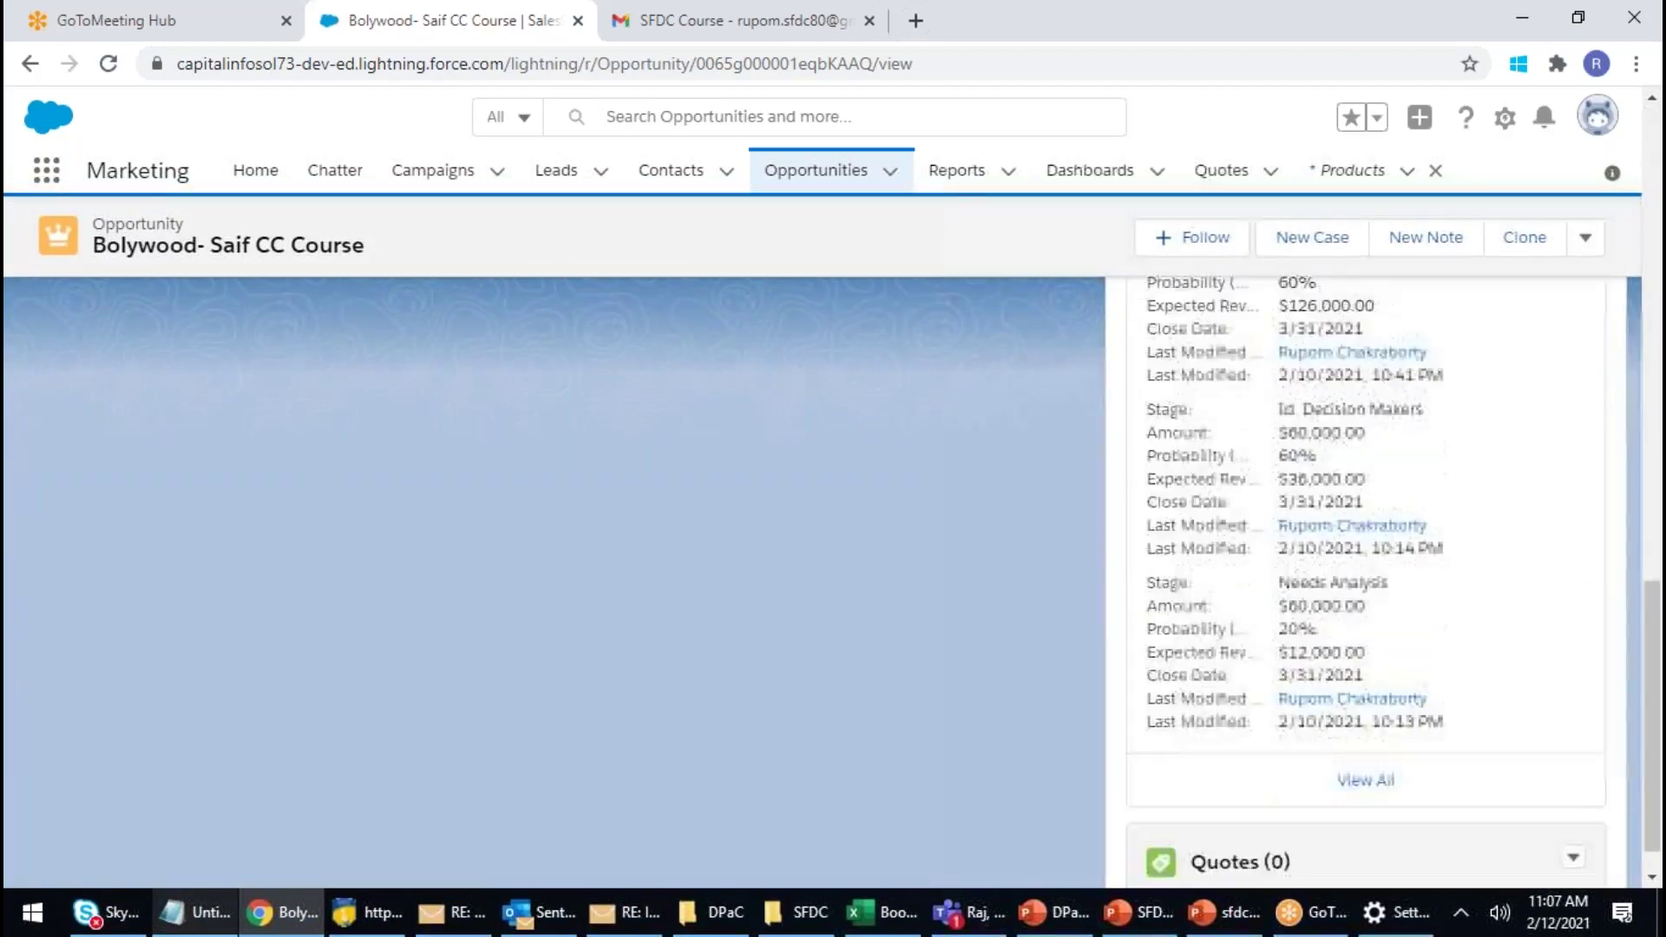
scroll(1367, 577, "down", 1)
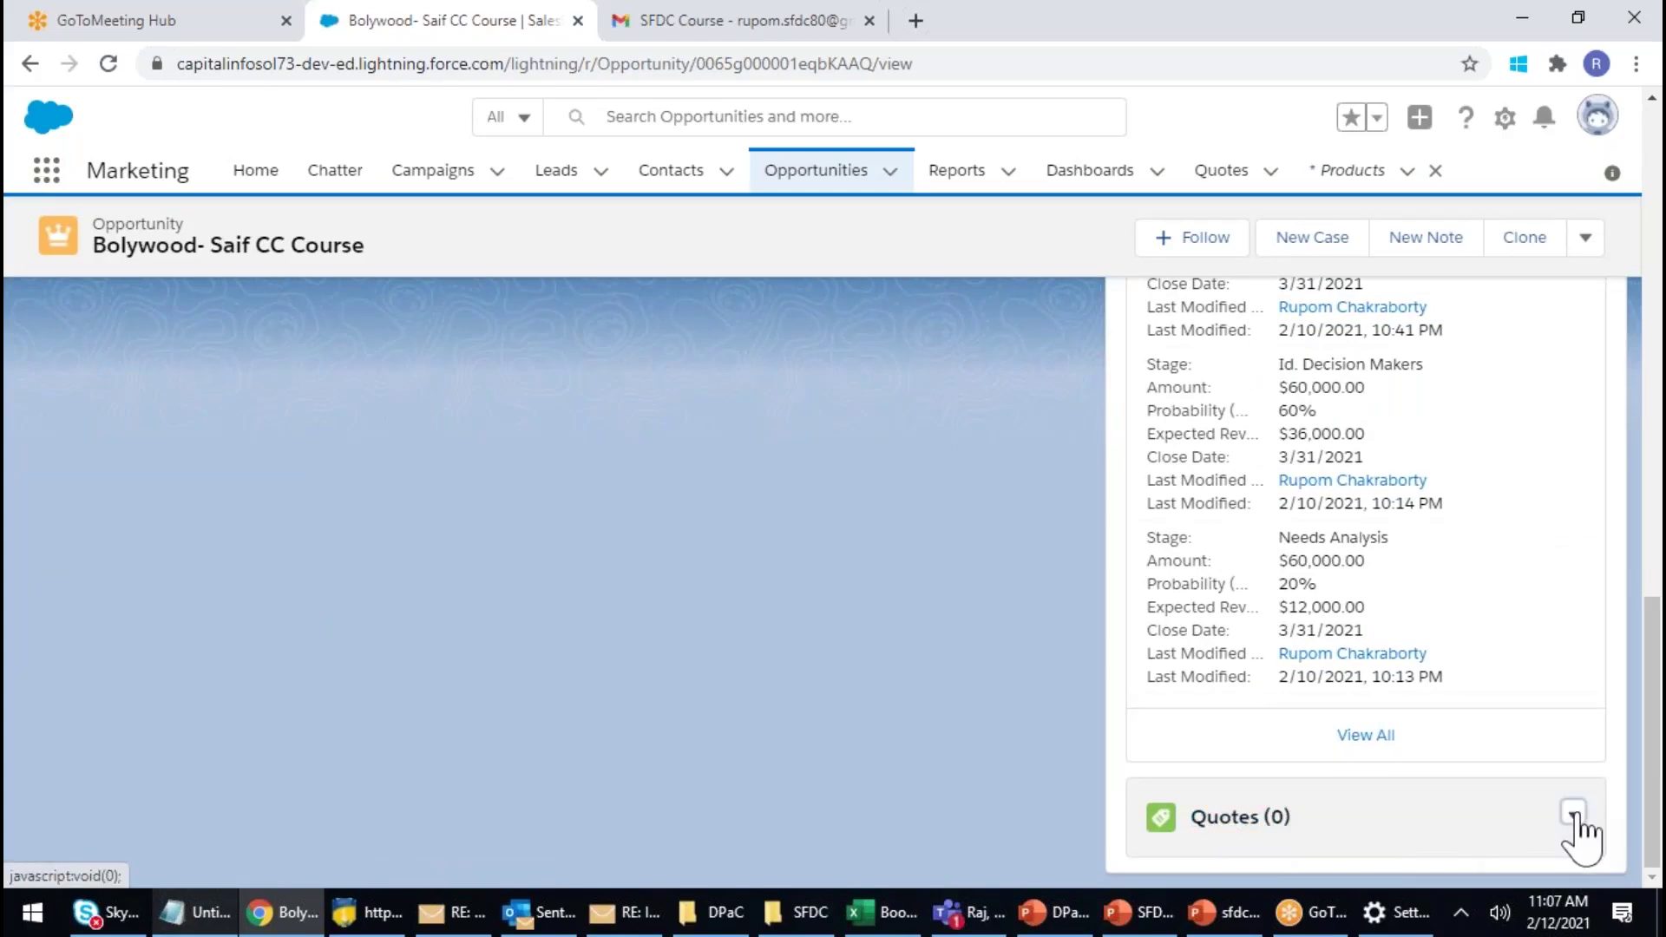
left_click(1573, 813)
Step: Create and save a new quote named 'saif SFDC'
left_click(1526, 857)
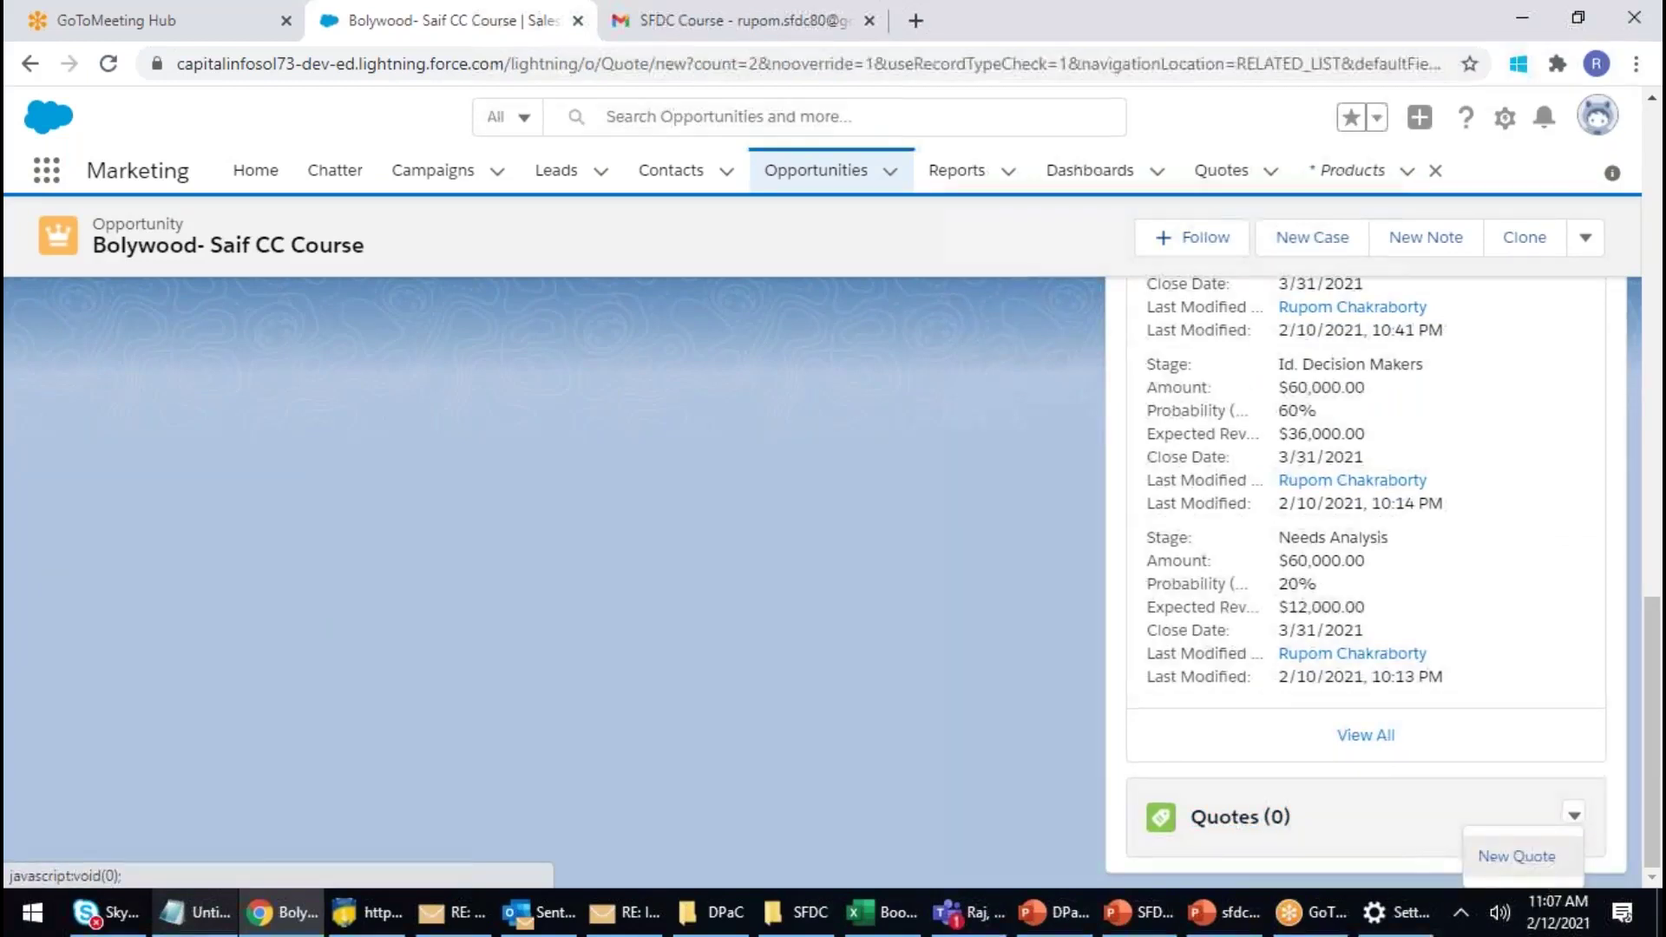
left_click(428, 423)
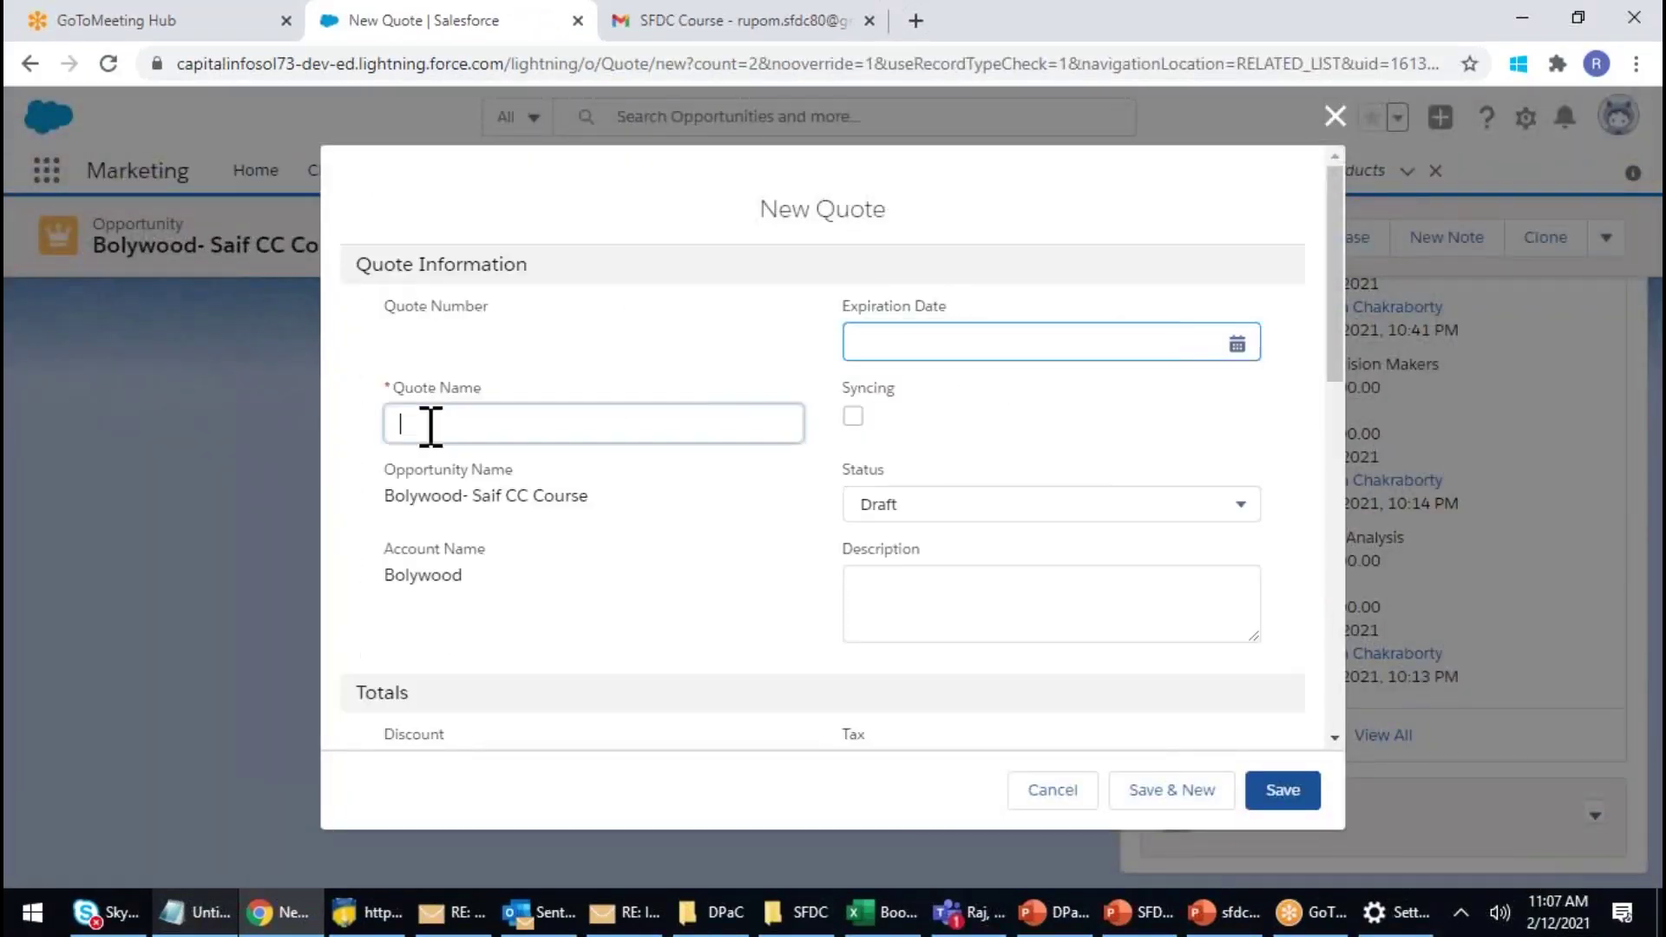
type("saif SFDC")
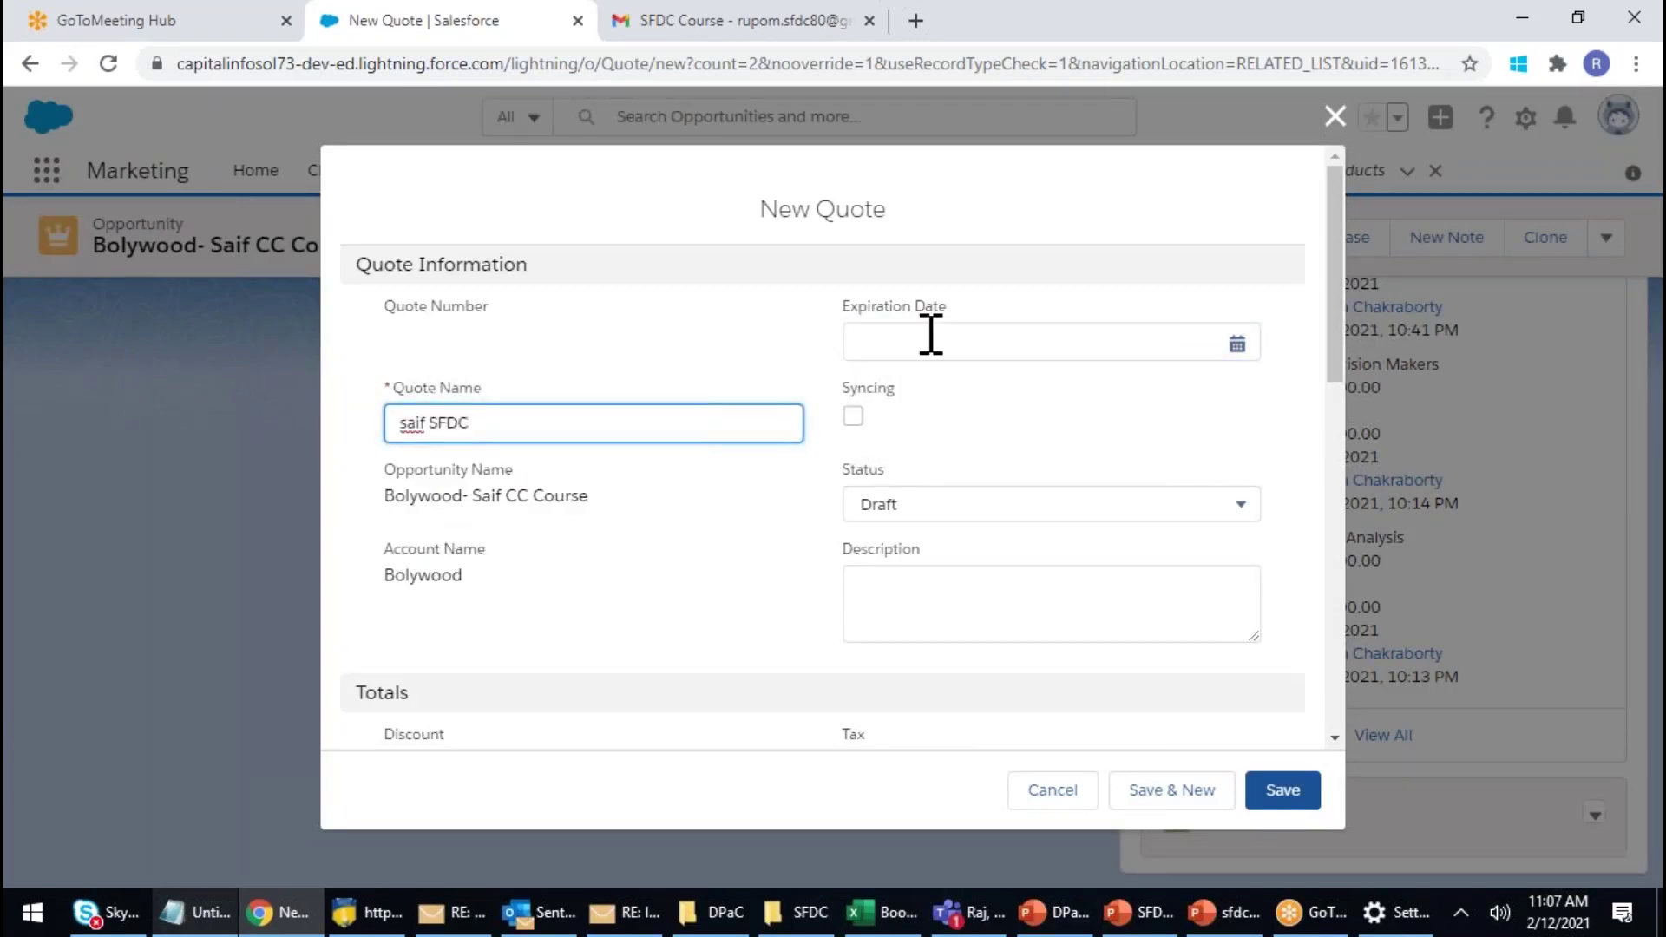
left_click(1292, 794)
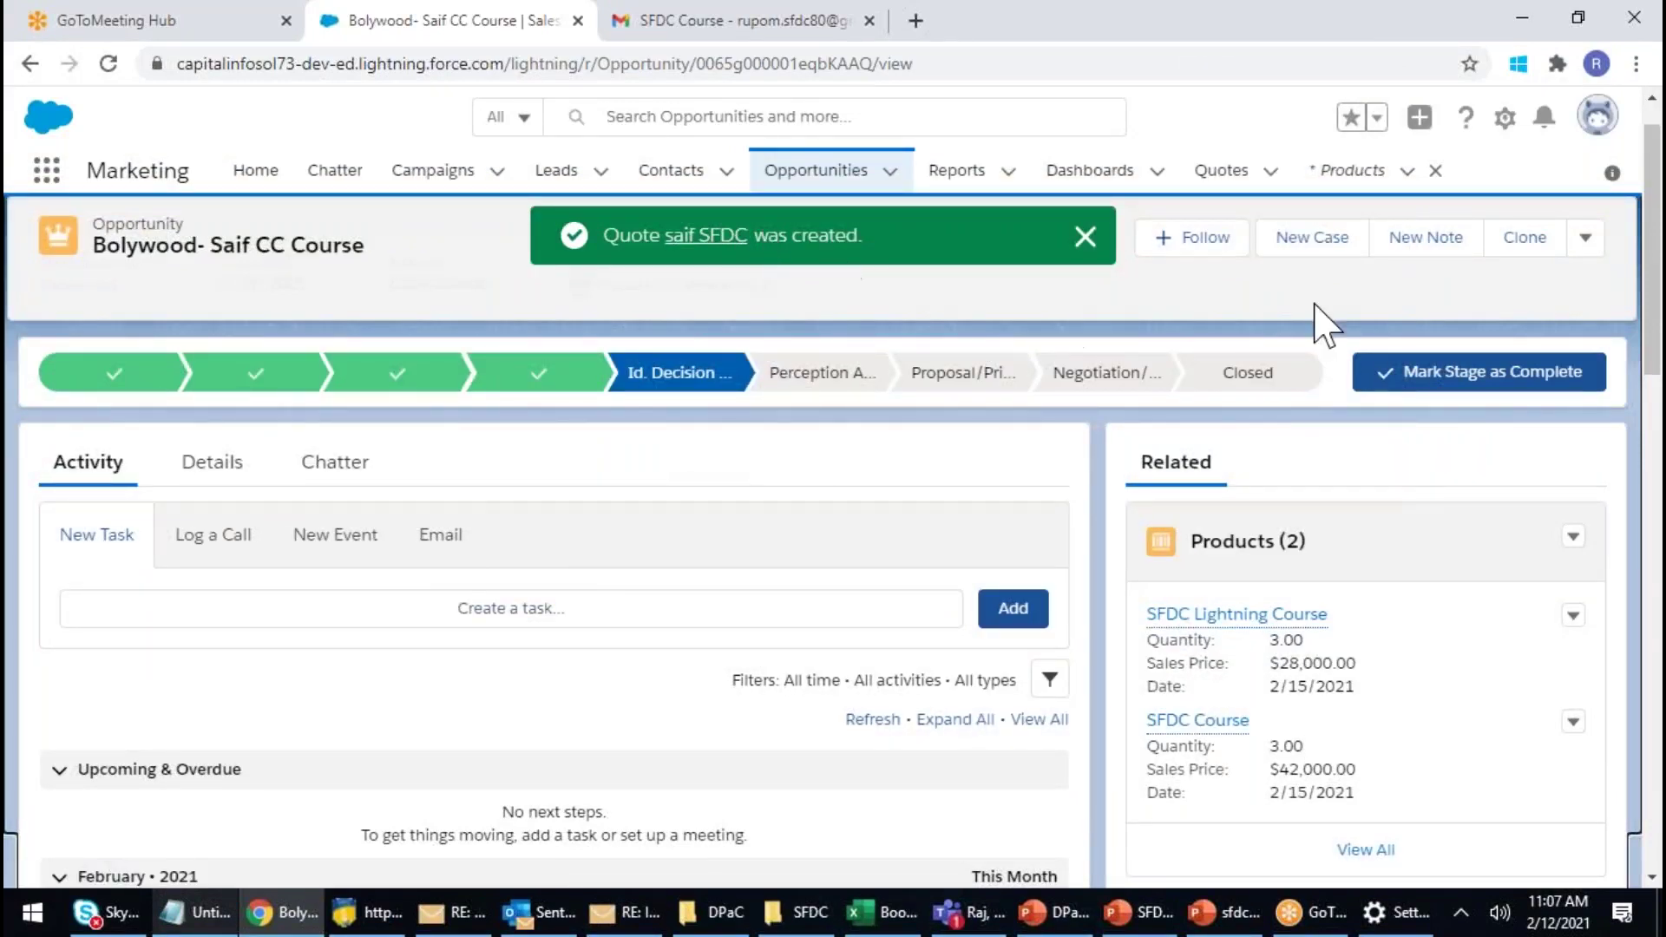
Step: Open the new quote 00000002 record from the Quotes list
scroll(1357, 361, "down", 10)
scroll(1257, 707, "down", 5)
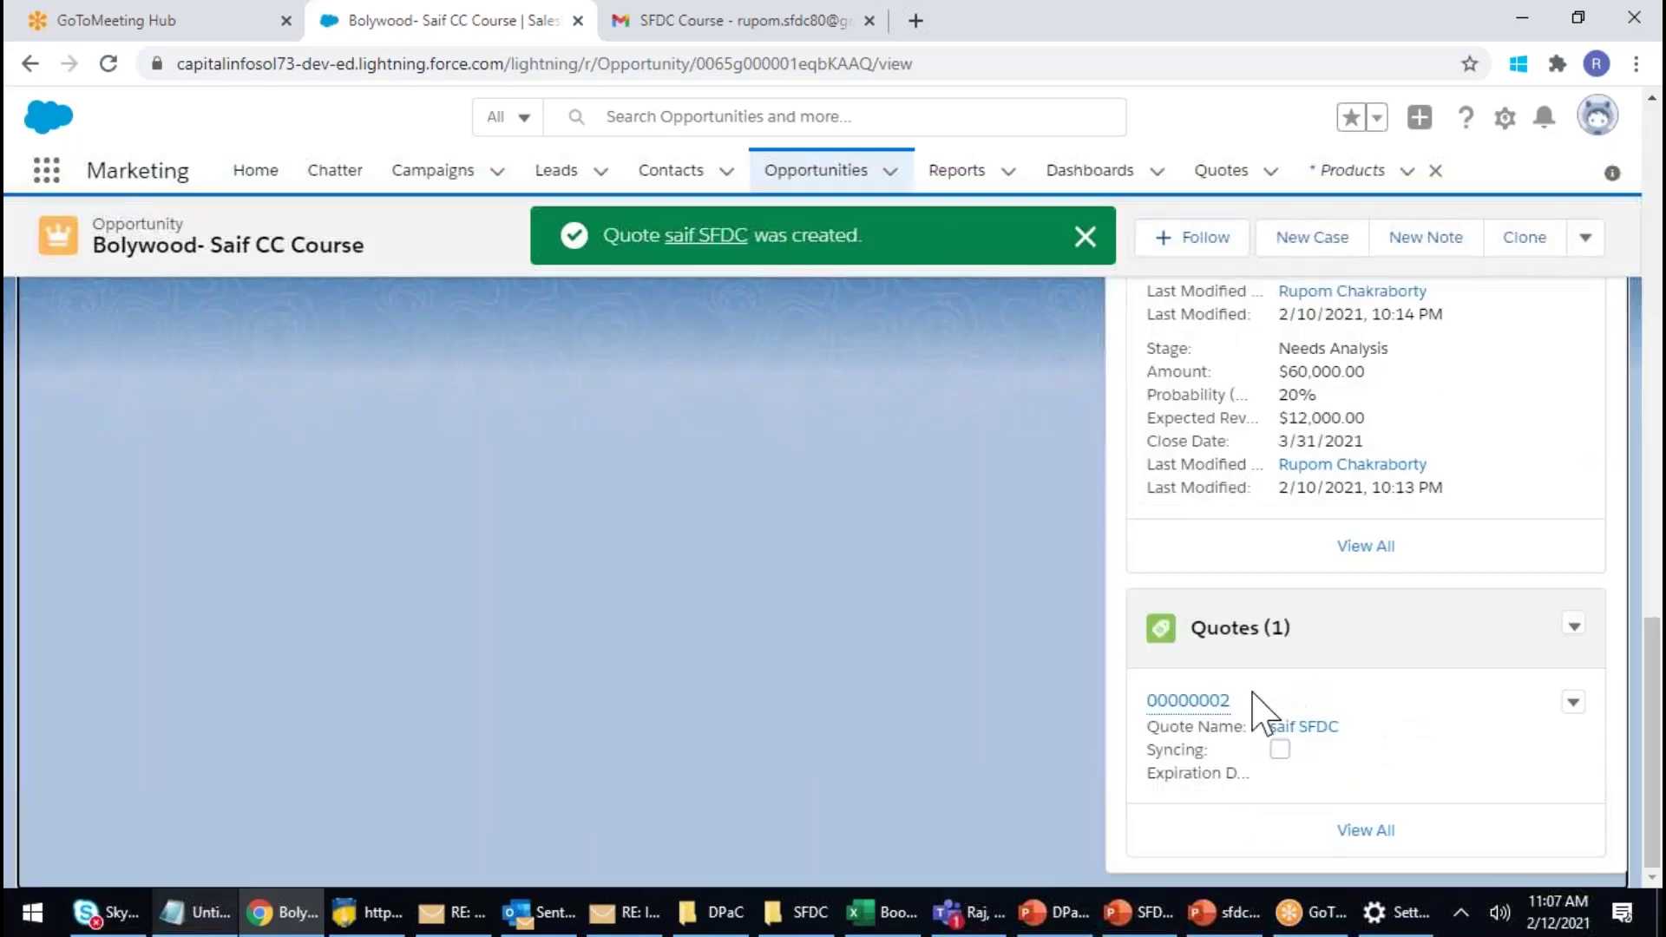
mouse_move(1211, 717)
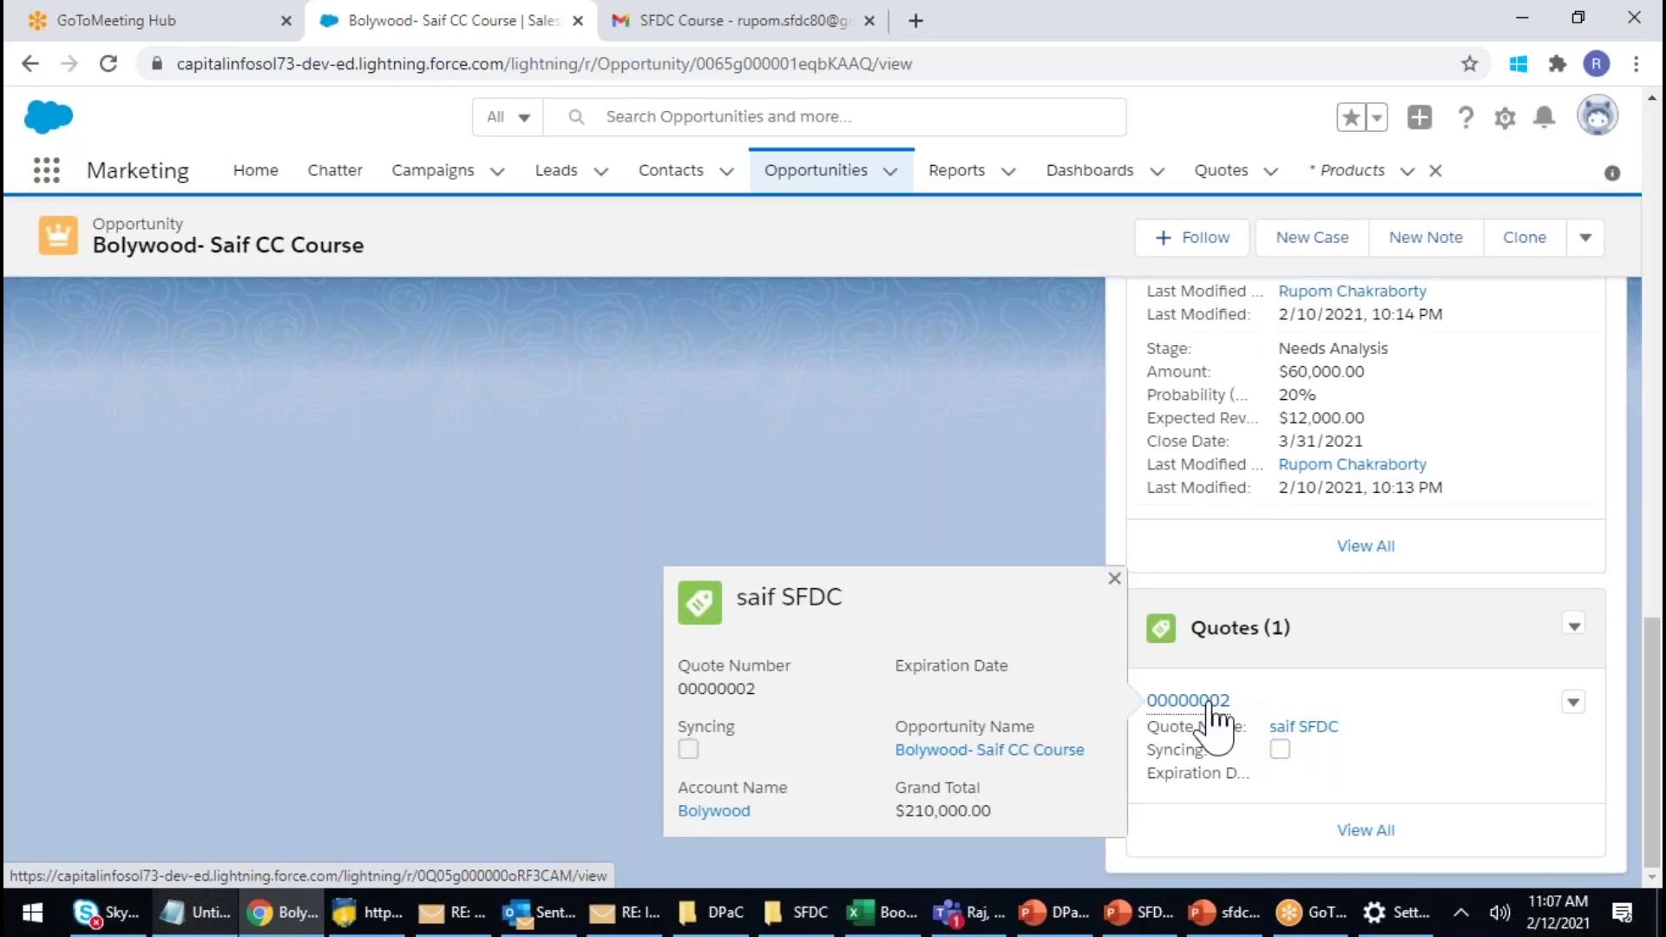
left_click(1211, 705)
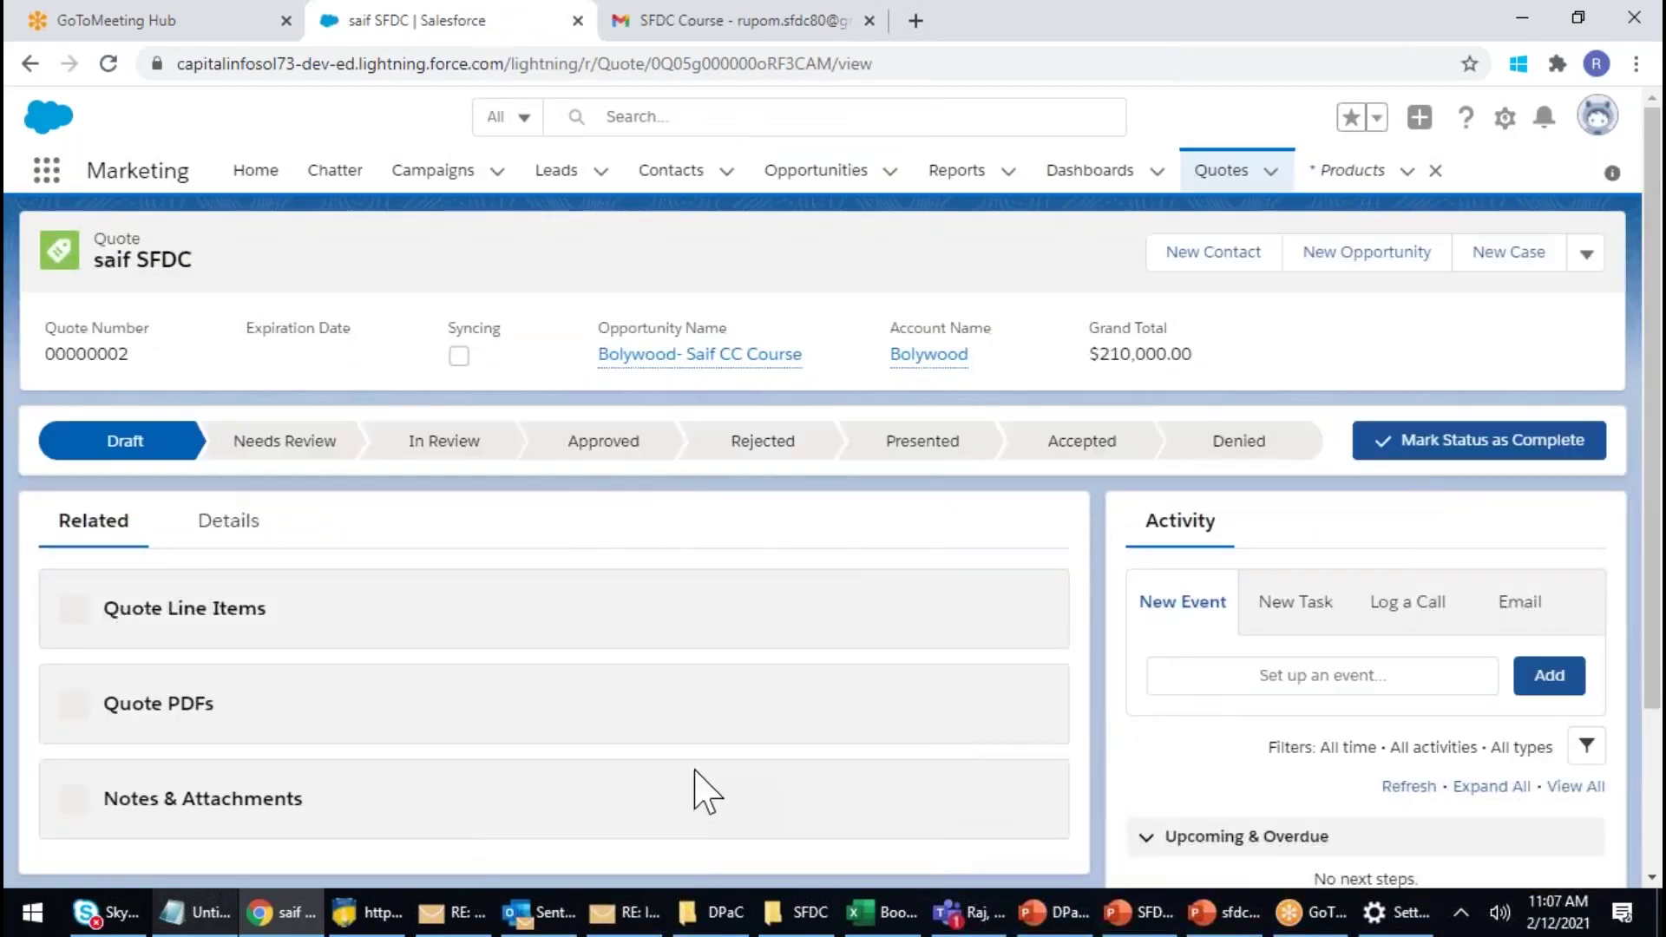
left_click(1586, 256)
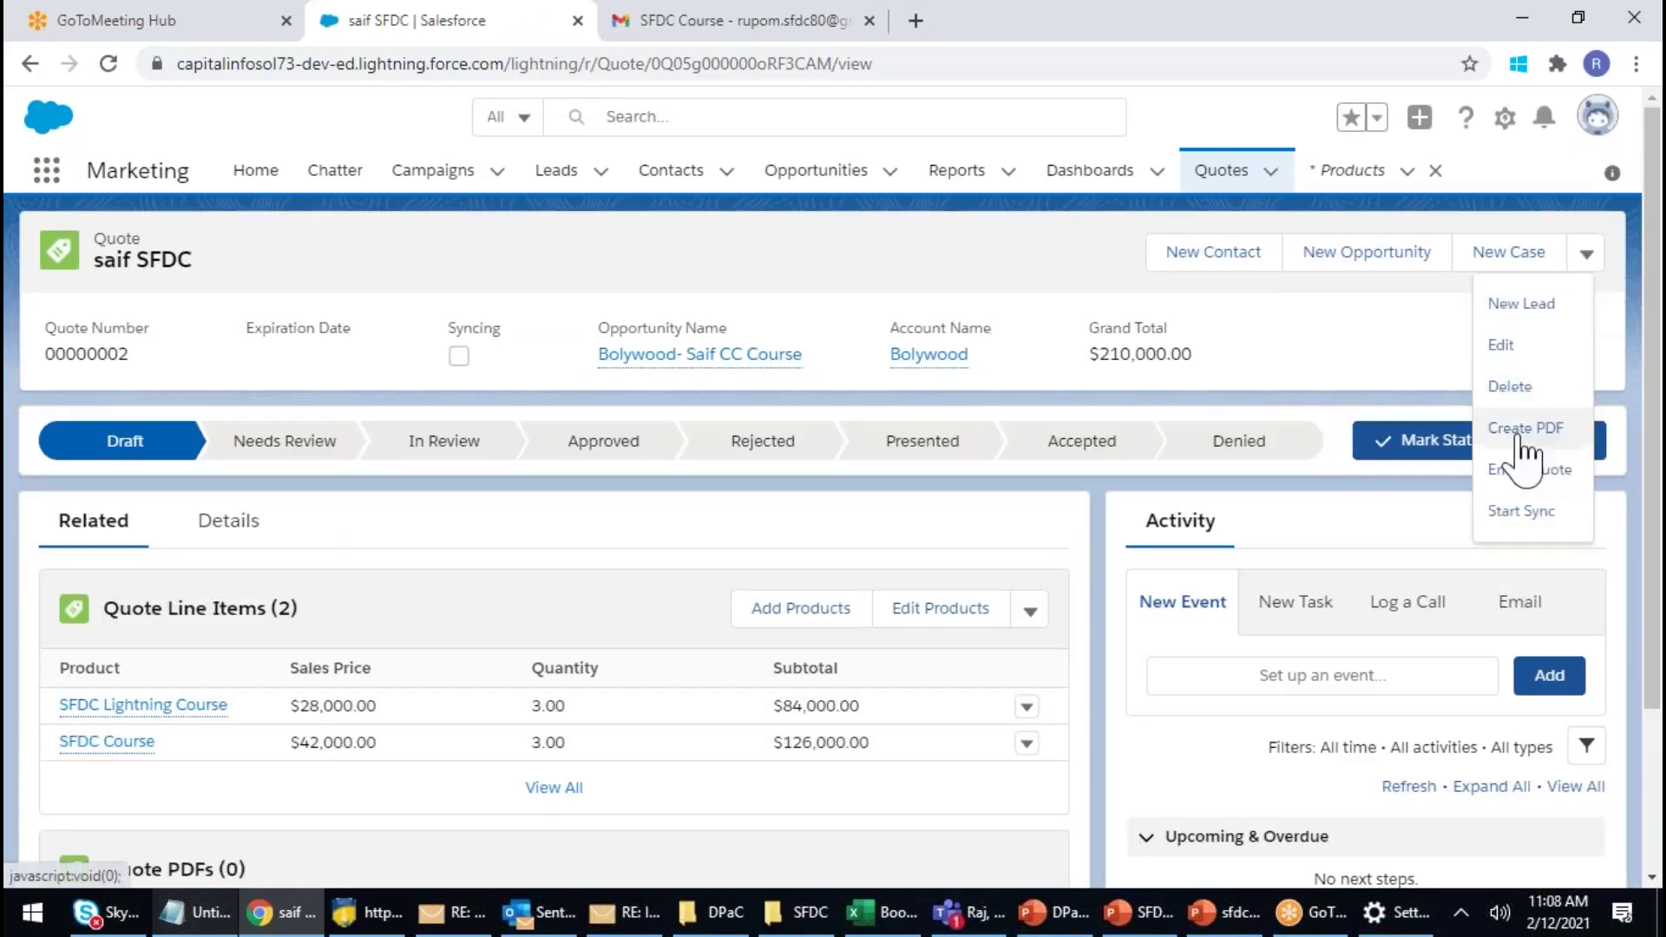
Step: Create the saif SFDC quote PDF and review its two course lines and $210,000.00 total
left_click(1508, 433)
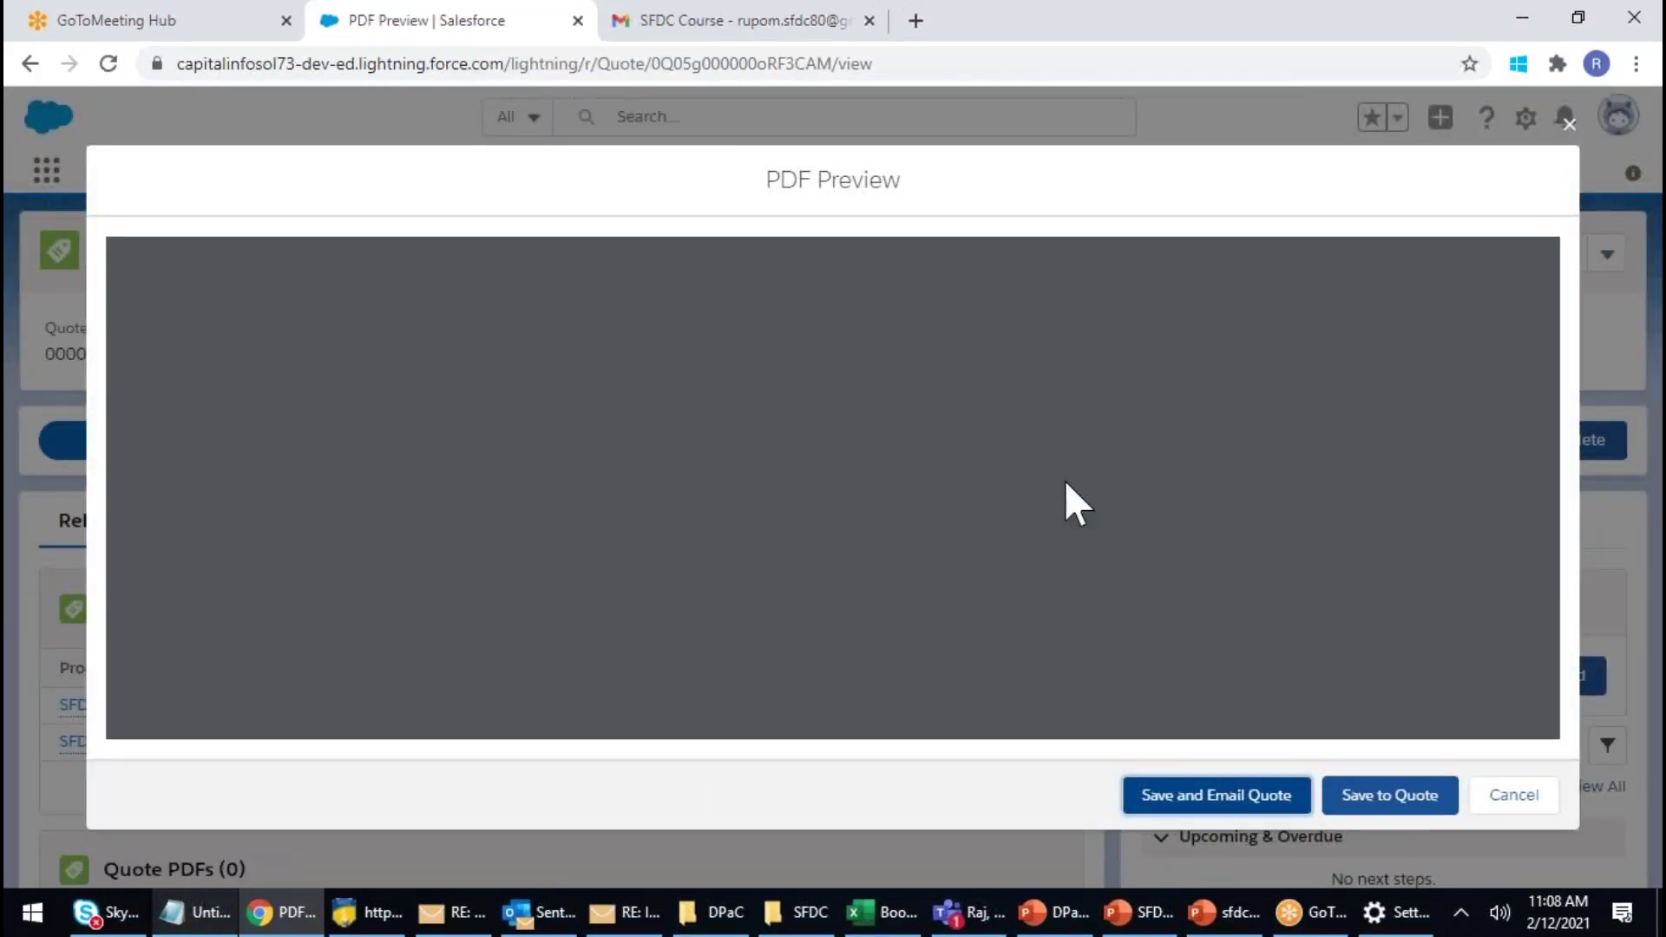
scroll(1069, 481, "down", 2)
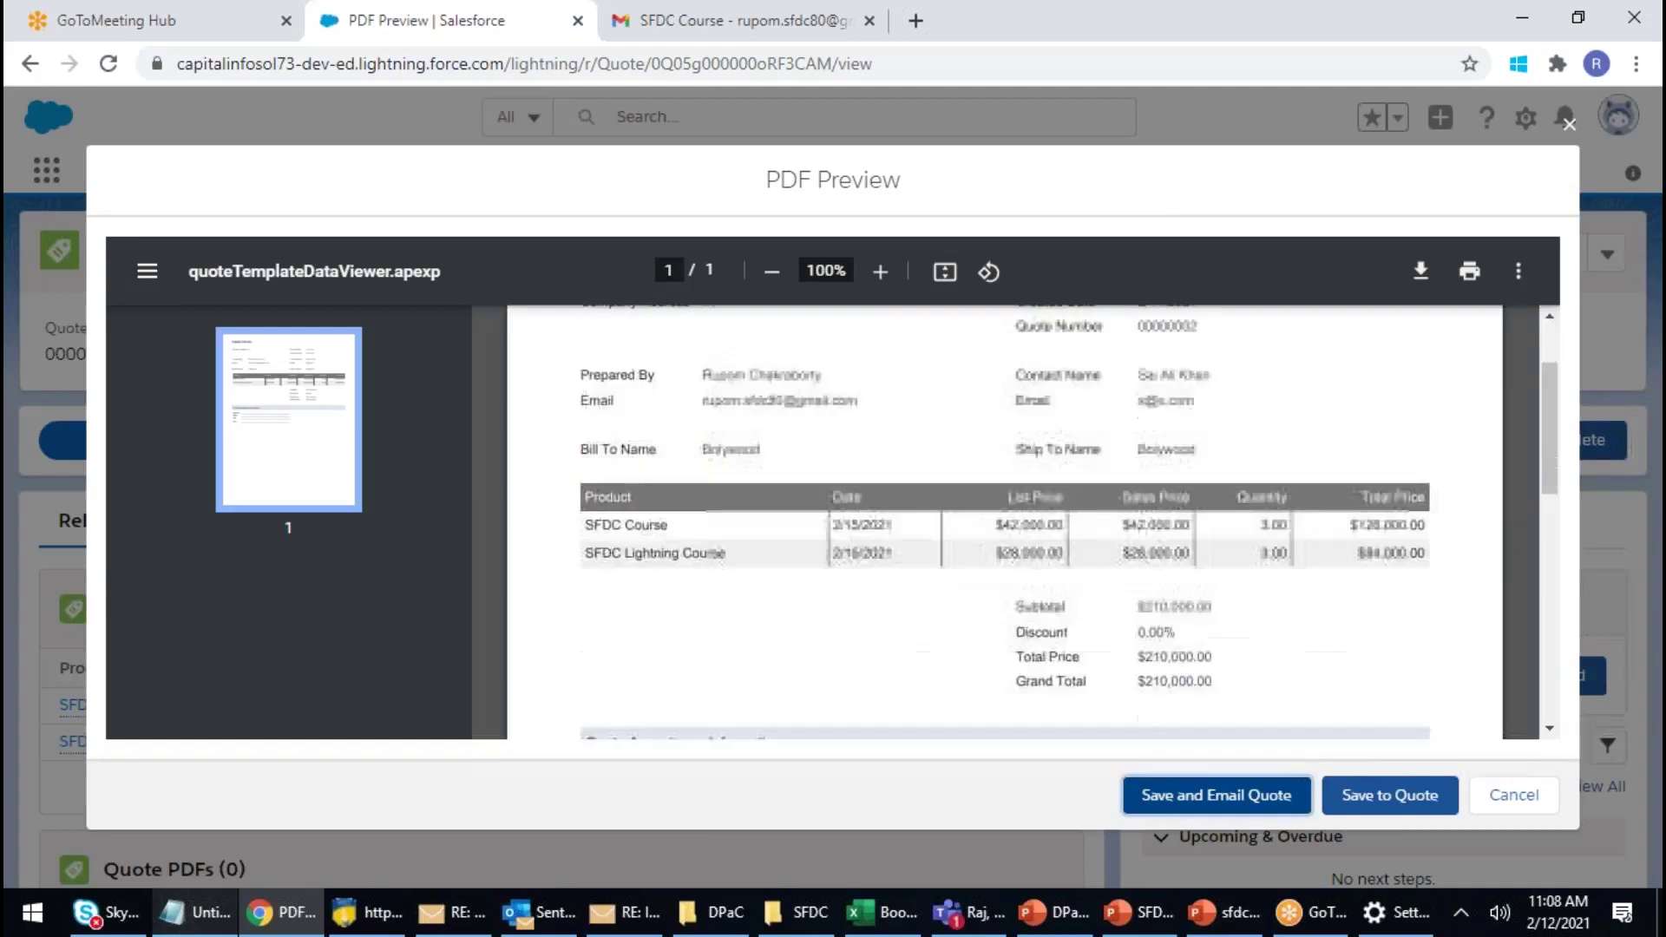
scroll(1085, 491, "up", 2)
left_click_drag(1060, 496, 1234, 497)
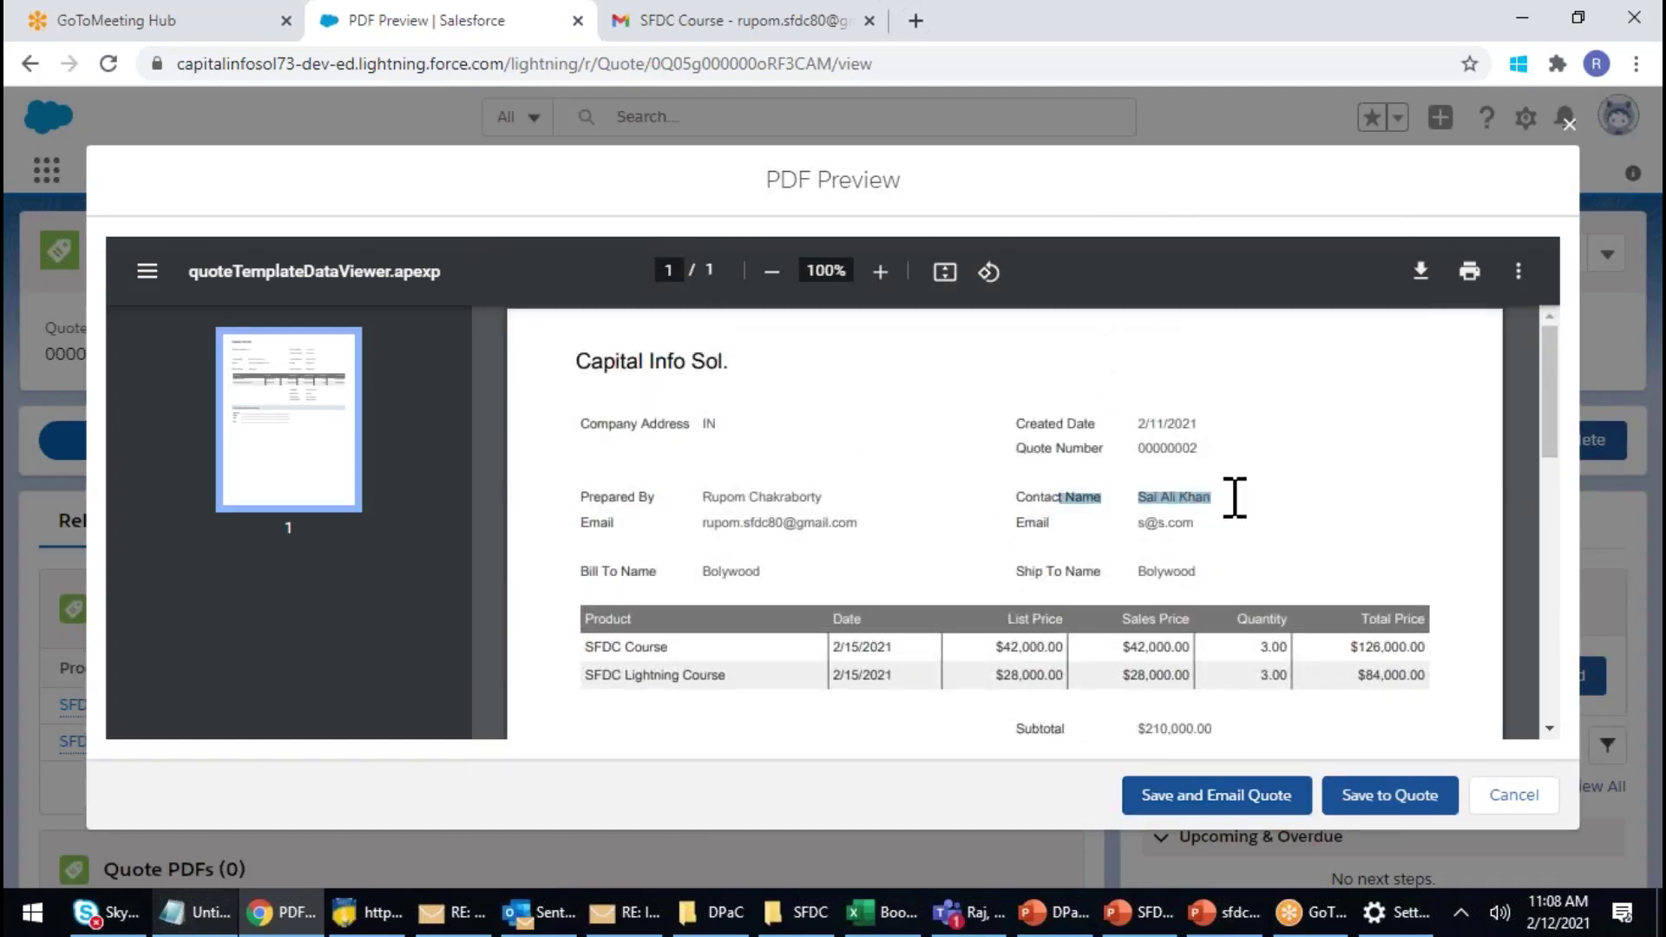
scroll(1234, 498, "down", 2)
left_click_drag(830, 525, 985, 532)
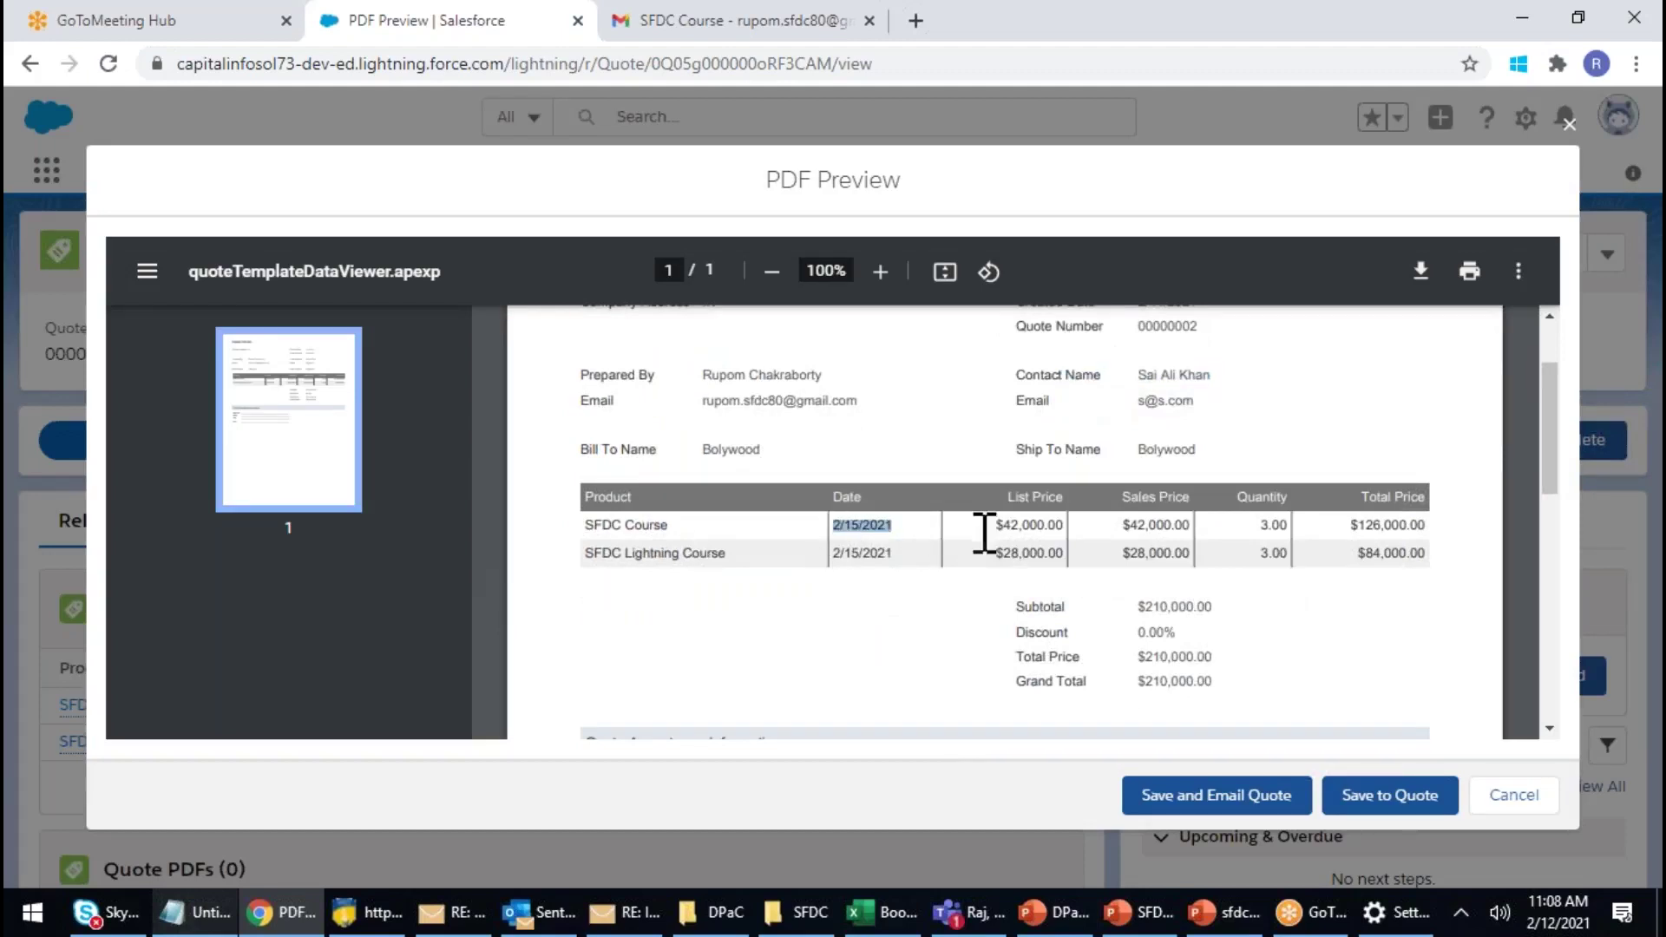
left_click(1211, 623)
Step: Save the PDF to the quote and write a five-line email body
left_click(1260, 806)
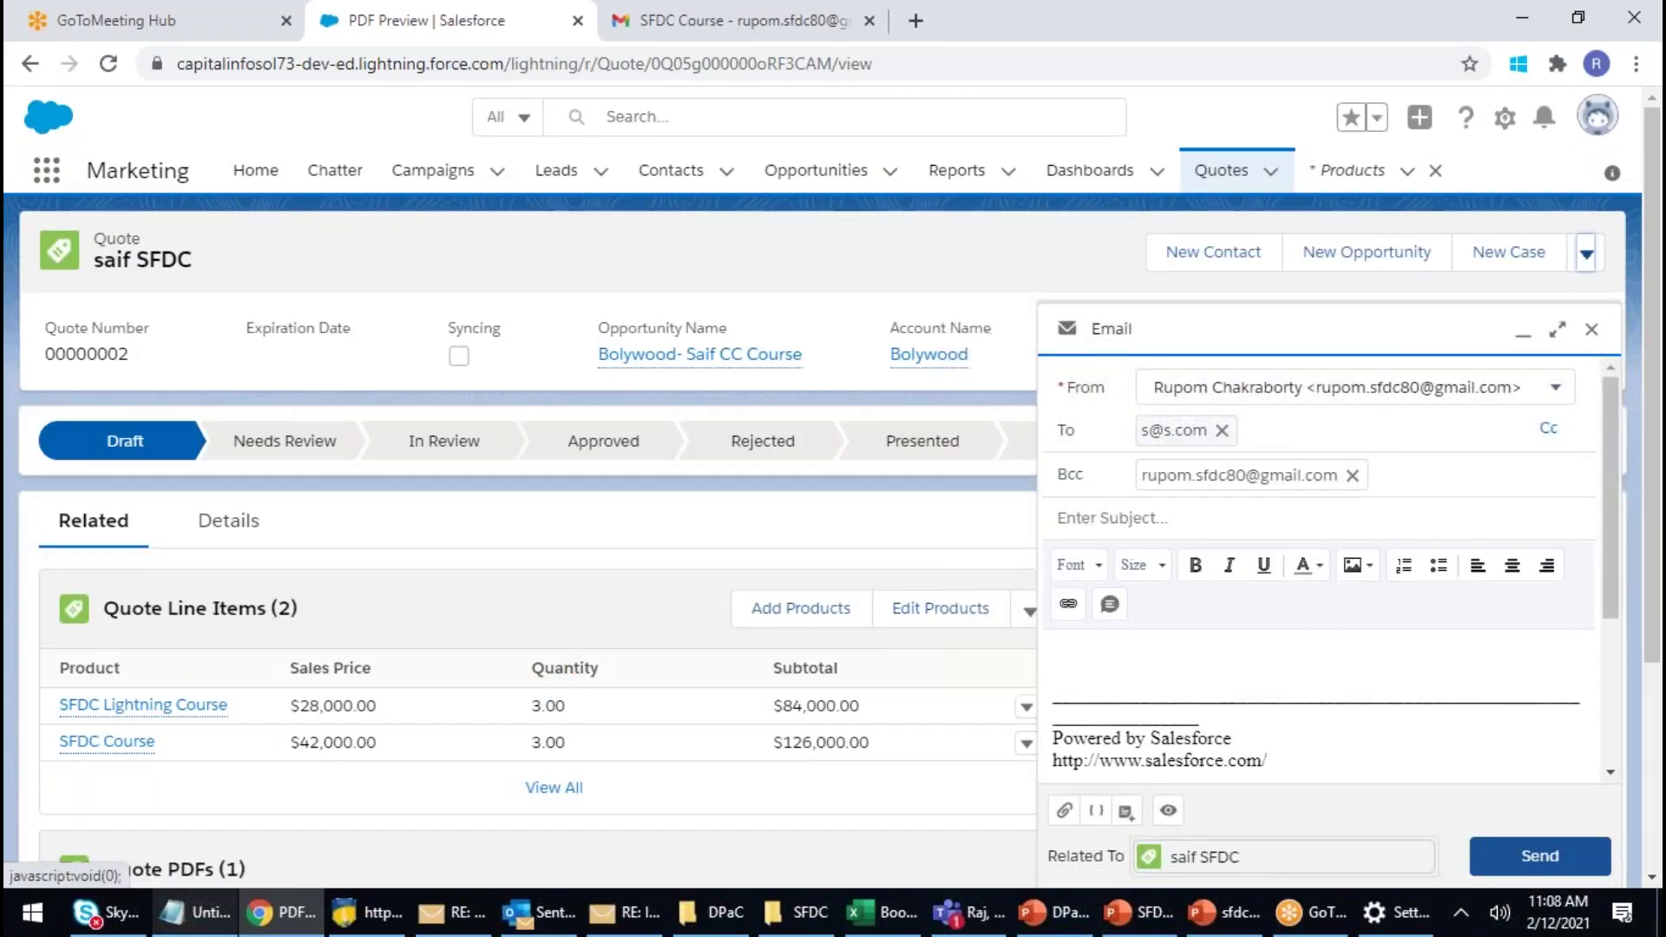
left_click(1090, 647)
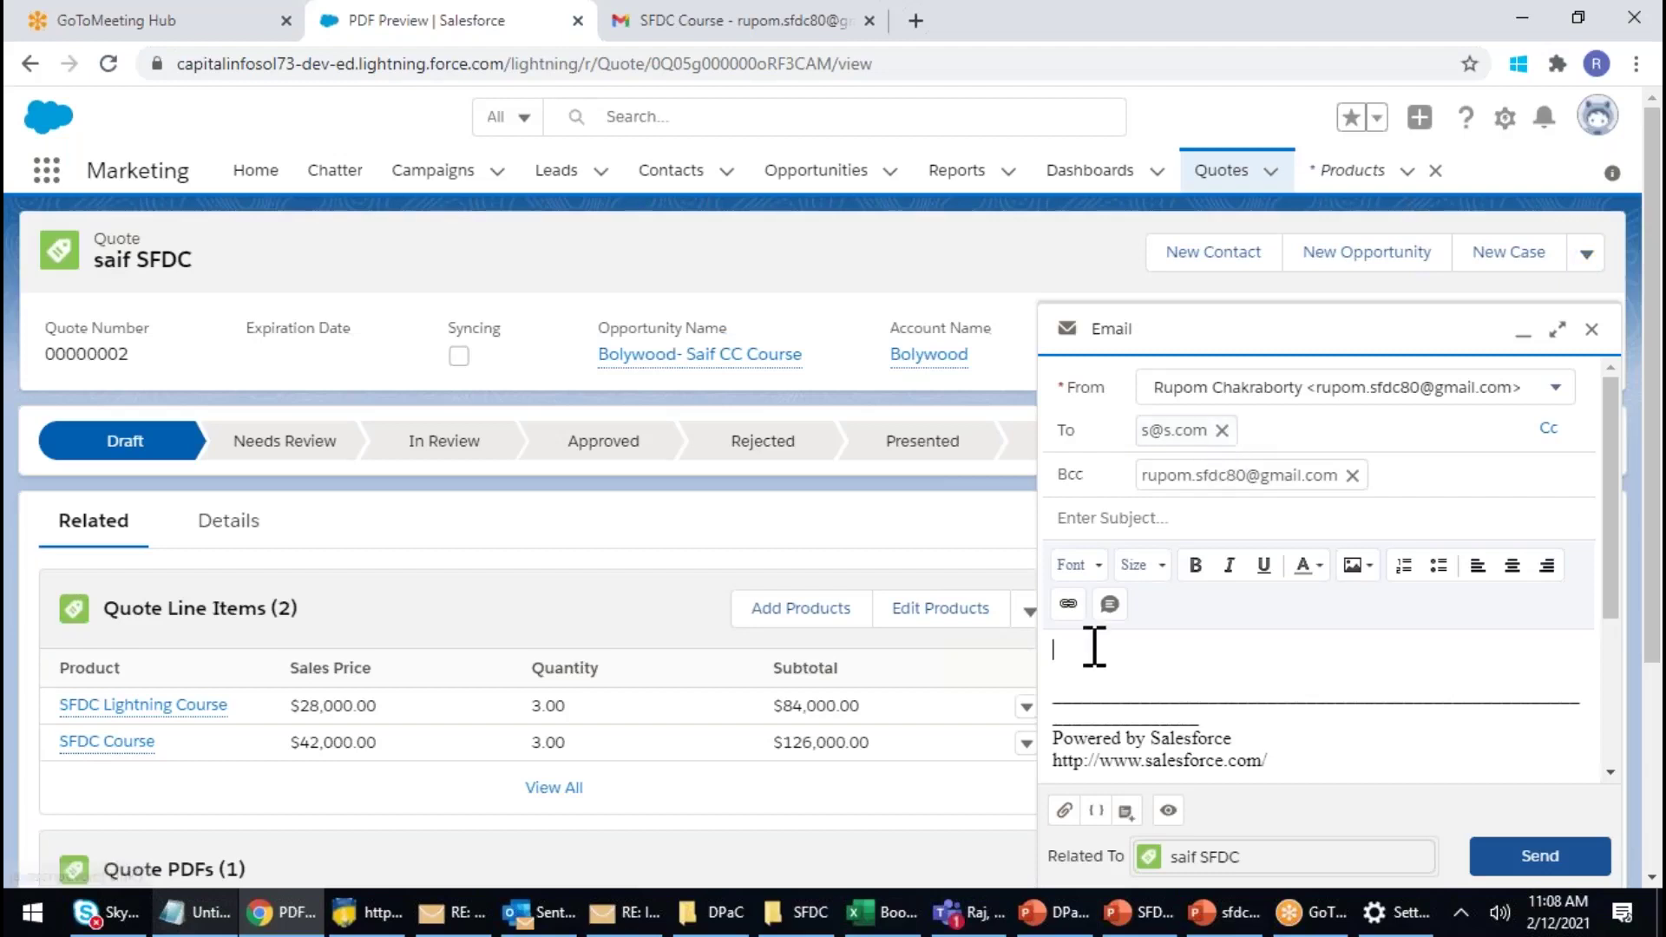
type("GSHHDASKJDKASJLDJBWKCJDSVJ")
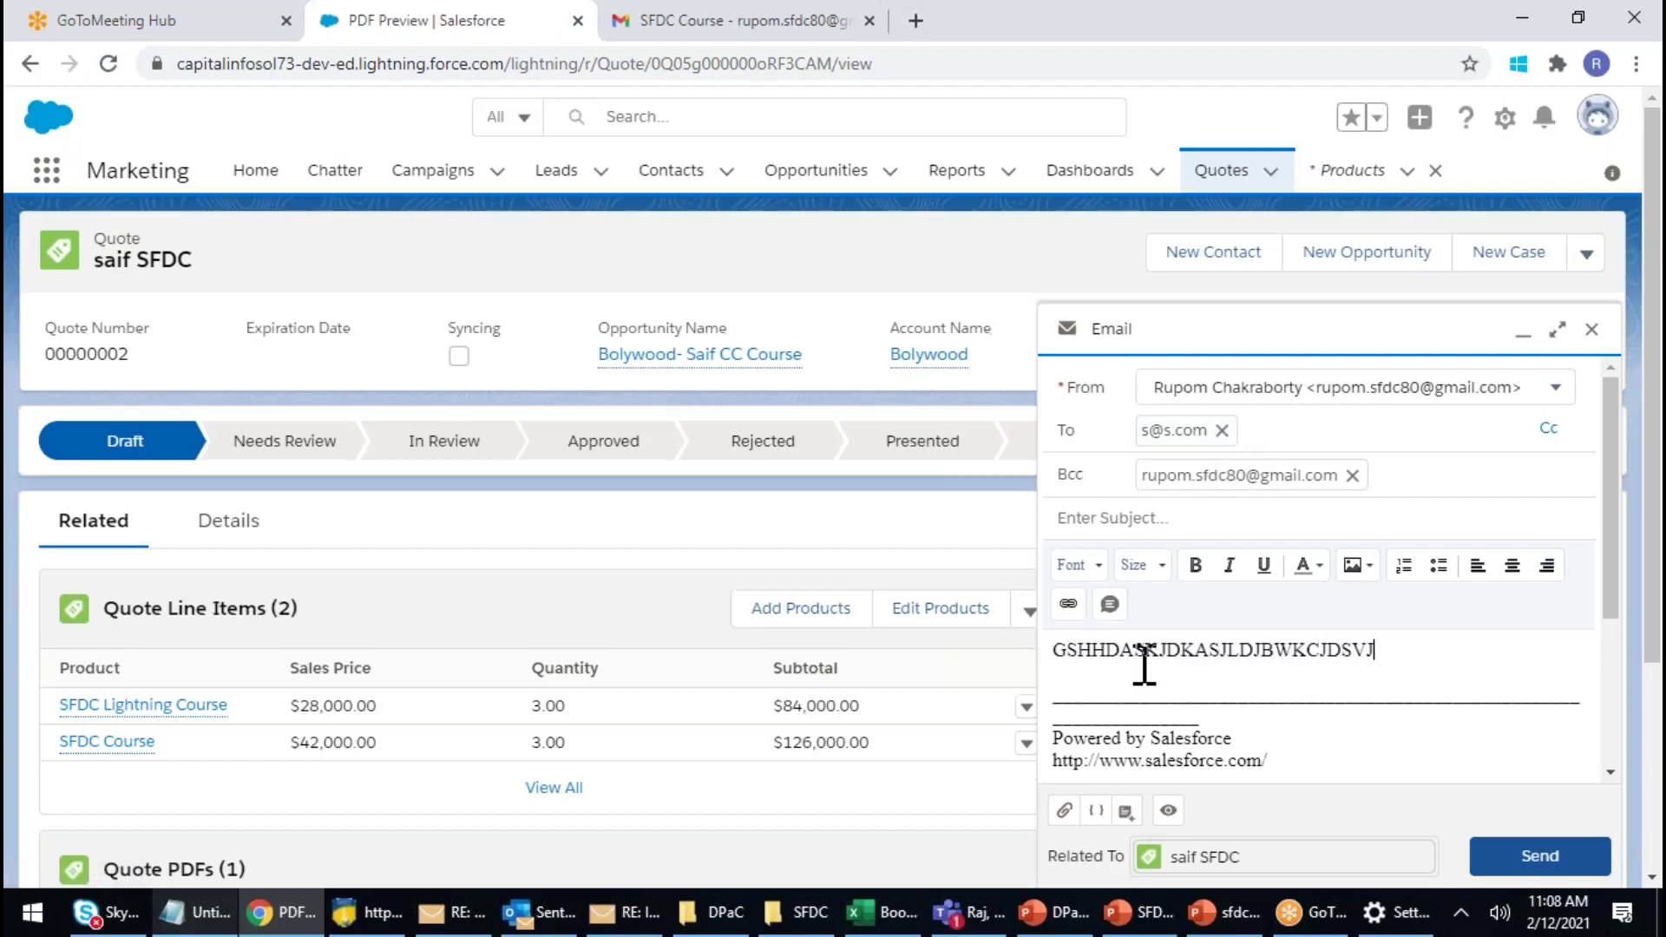
key("Return")
type("WDVHJAGDH")
key("Return")
type("QWDVAHJHCFEW")
key("Return")
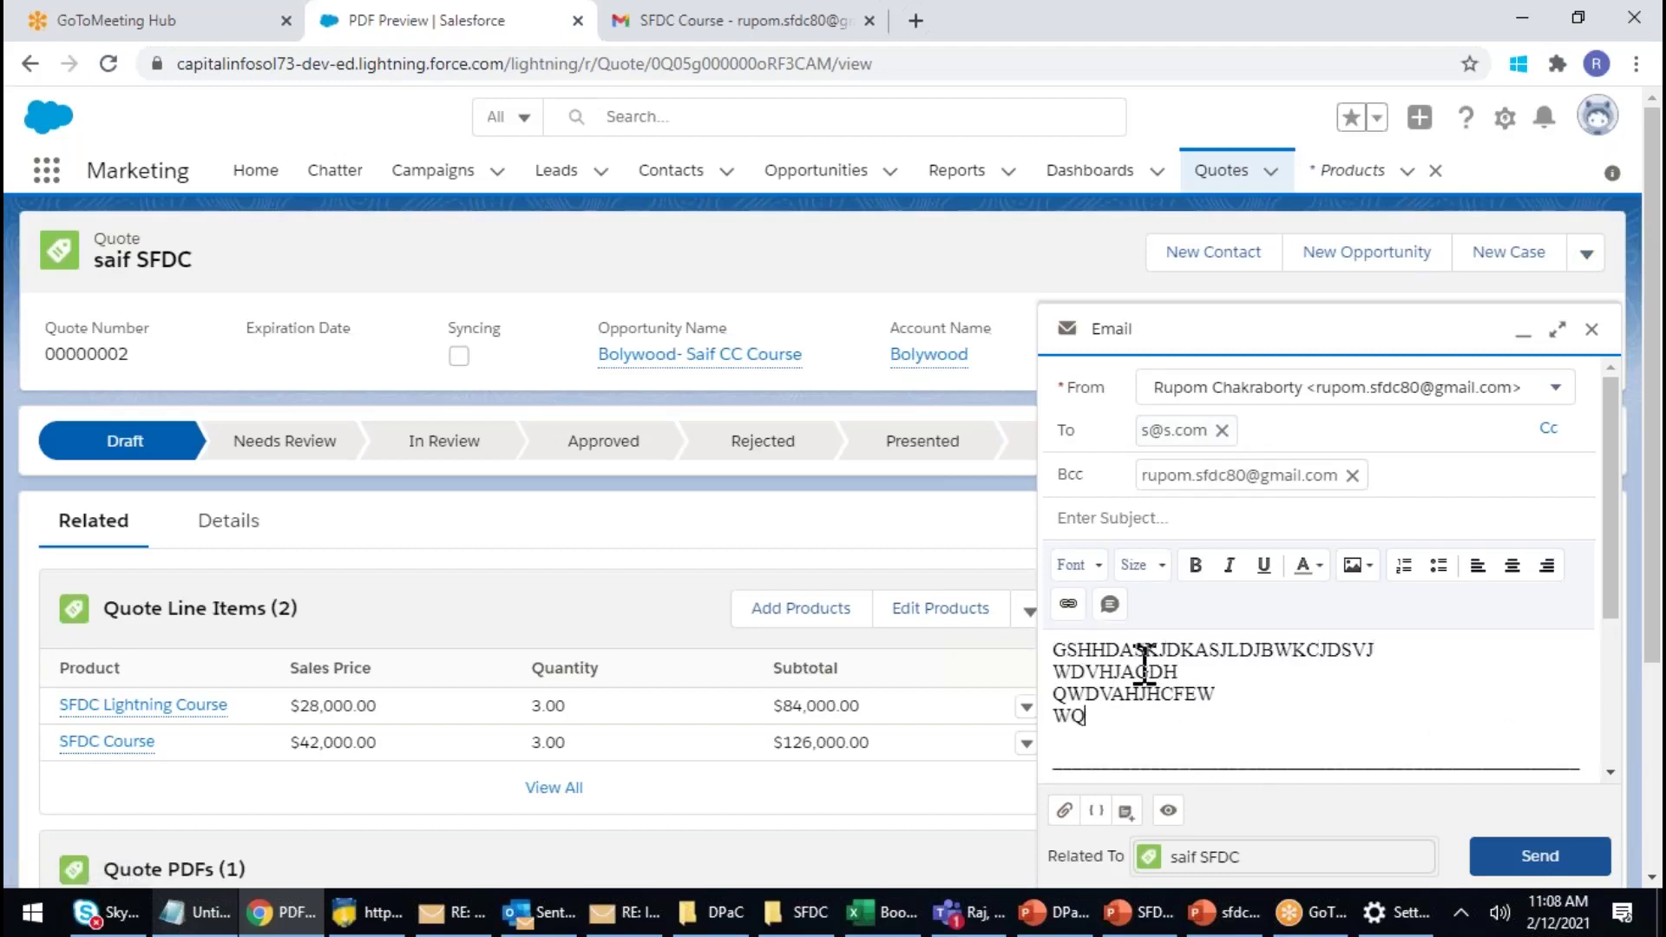
type("WQVDCSAWMBDNWE'")
key("Return")
type("AVSVASBC")
Step: Add a subject line and send the quote email
left_click(1135, 518)
type("AVUWAMHDNswd,bdfj")
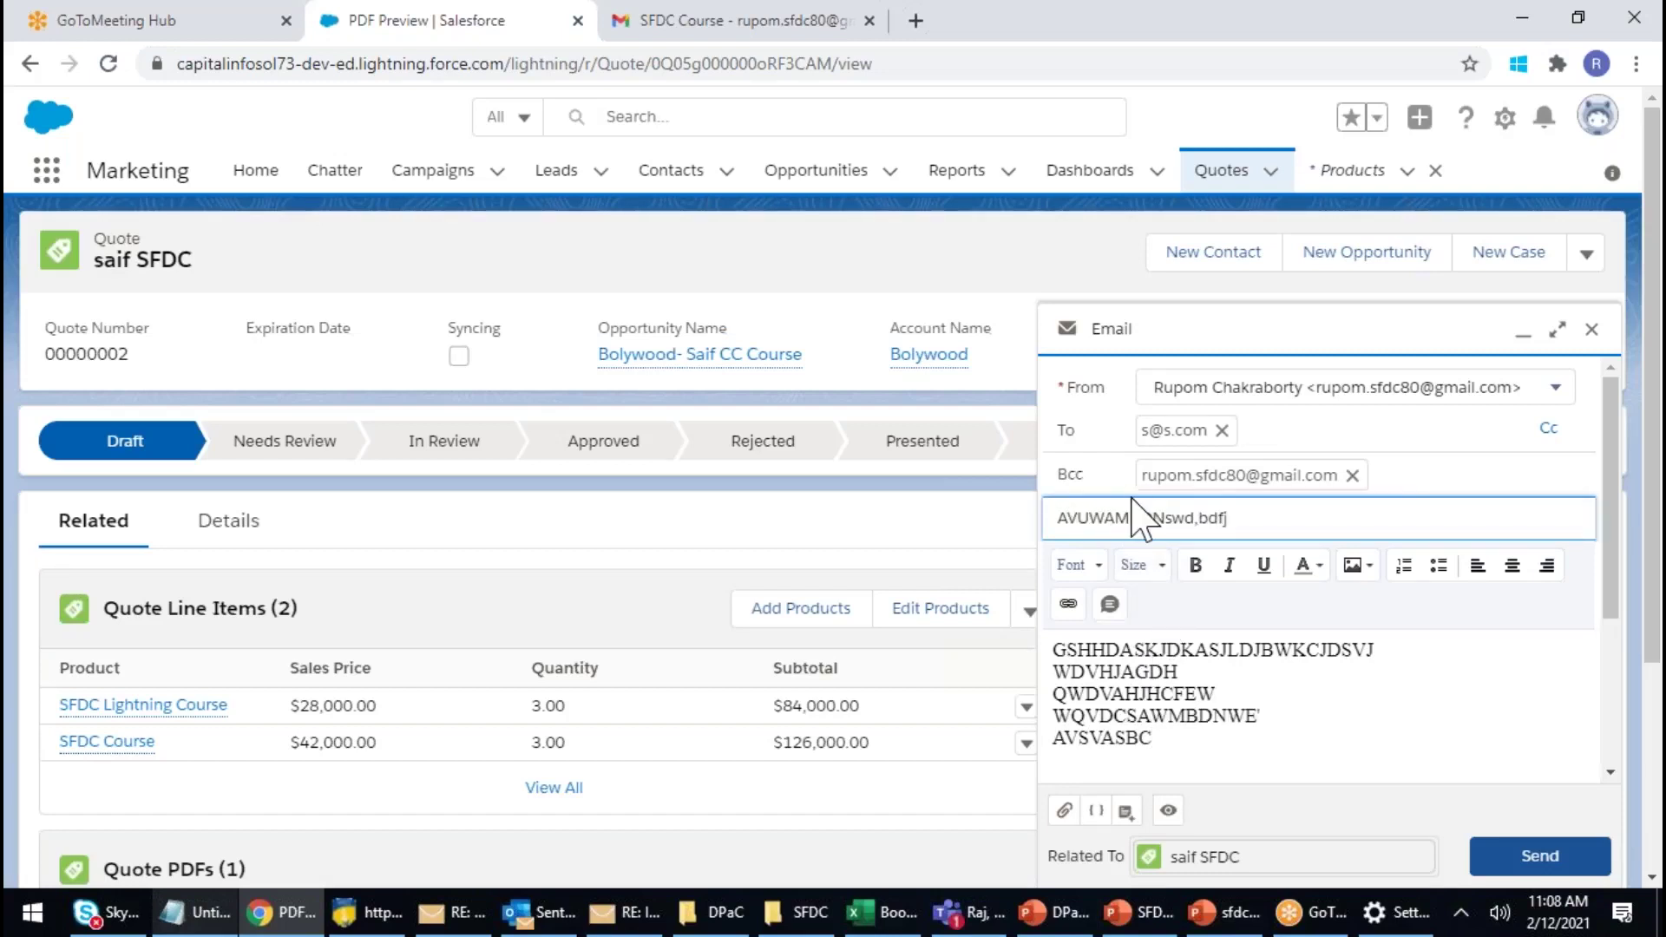
left_click(1588, 859)
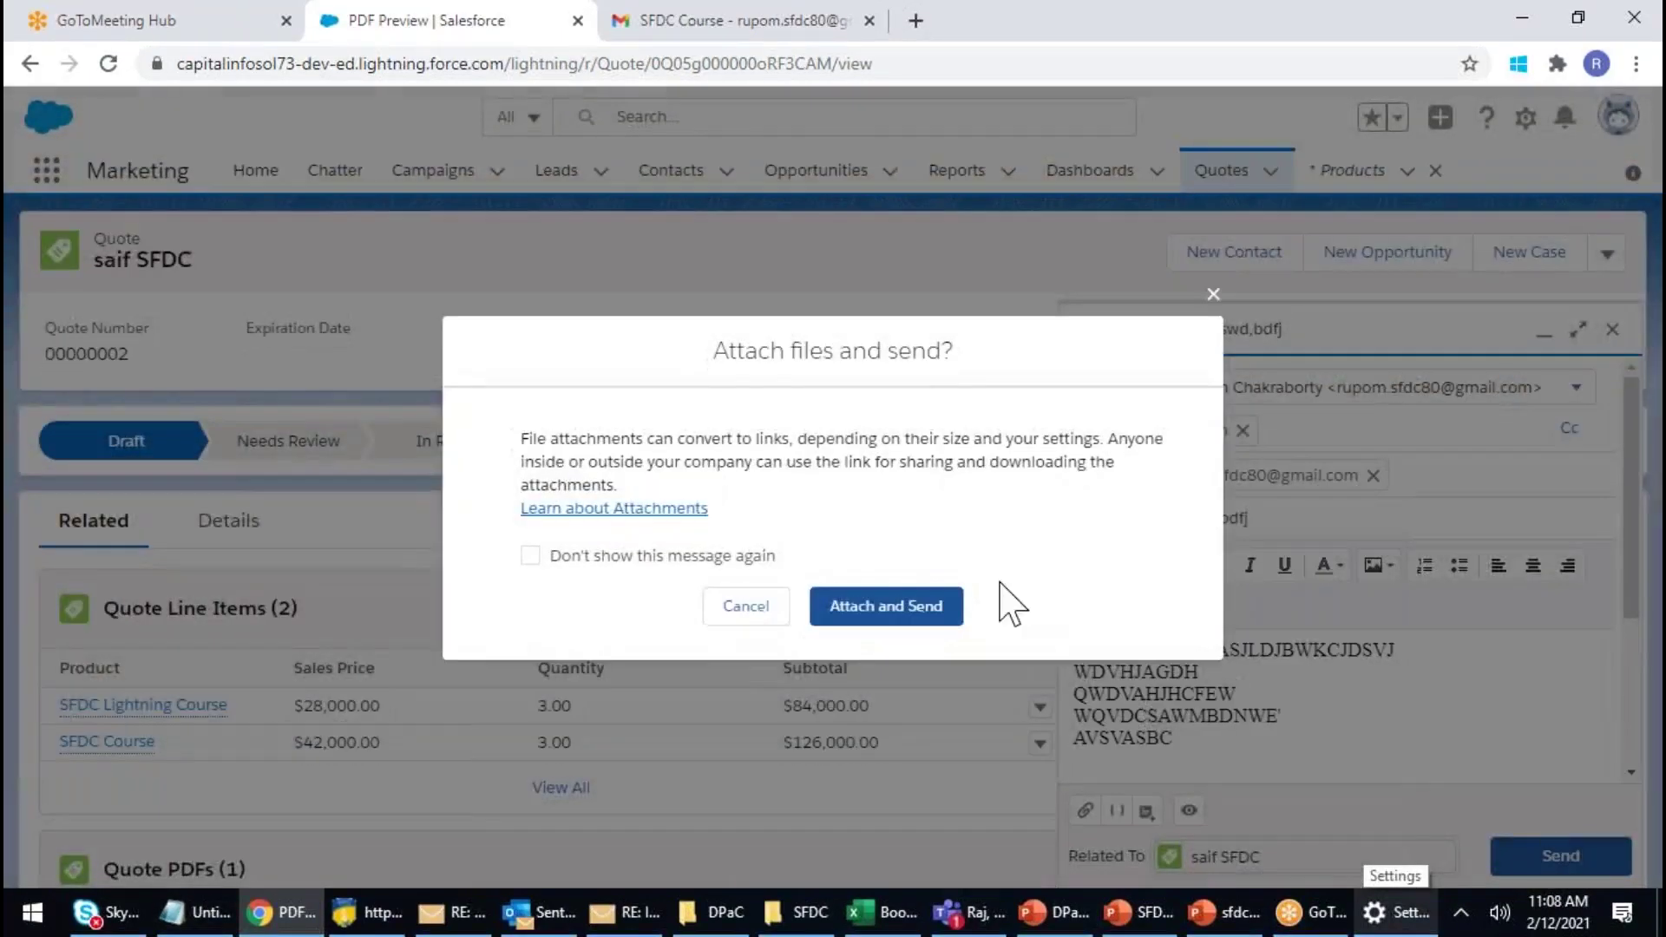
left_click(530, 555)
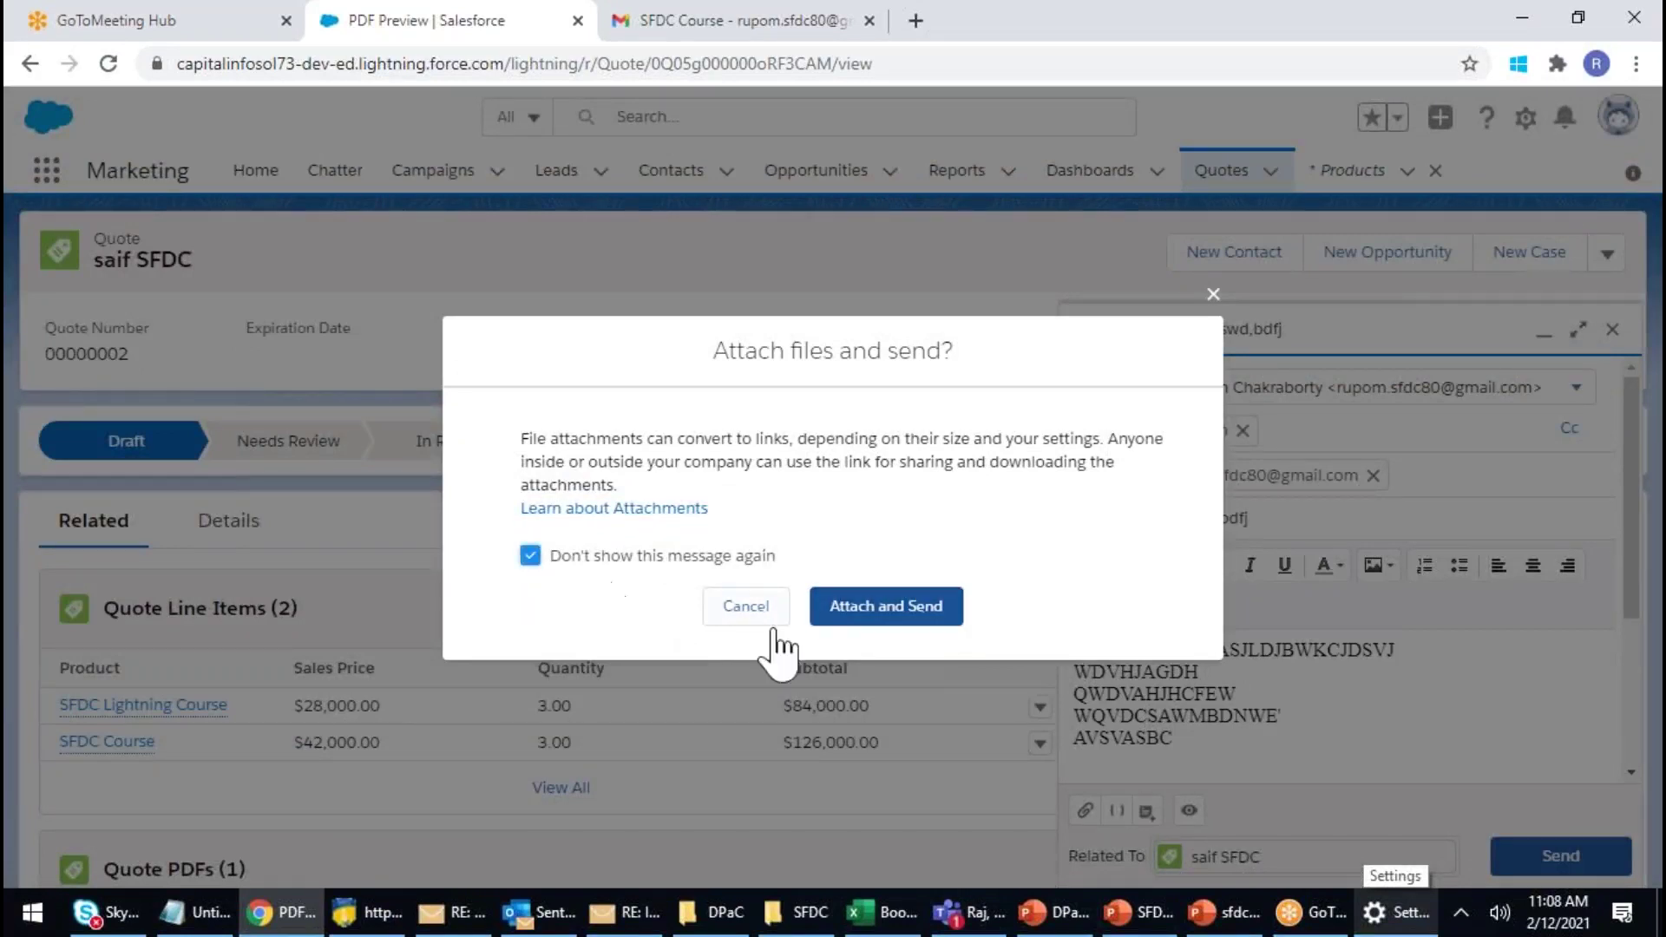
left_click(918, 616)
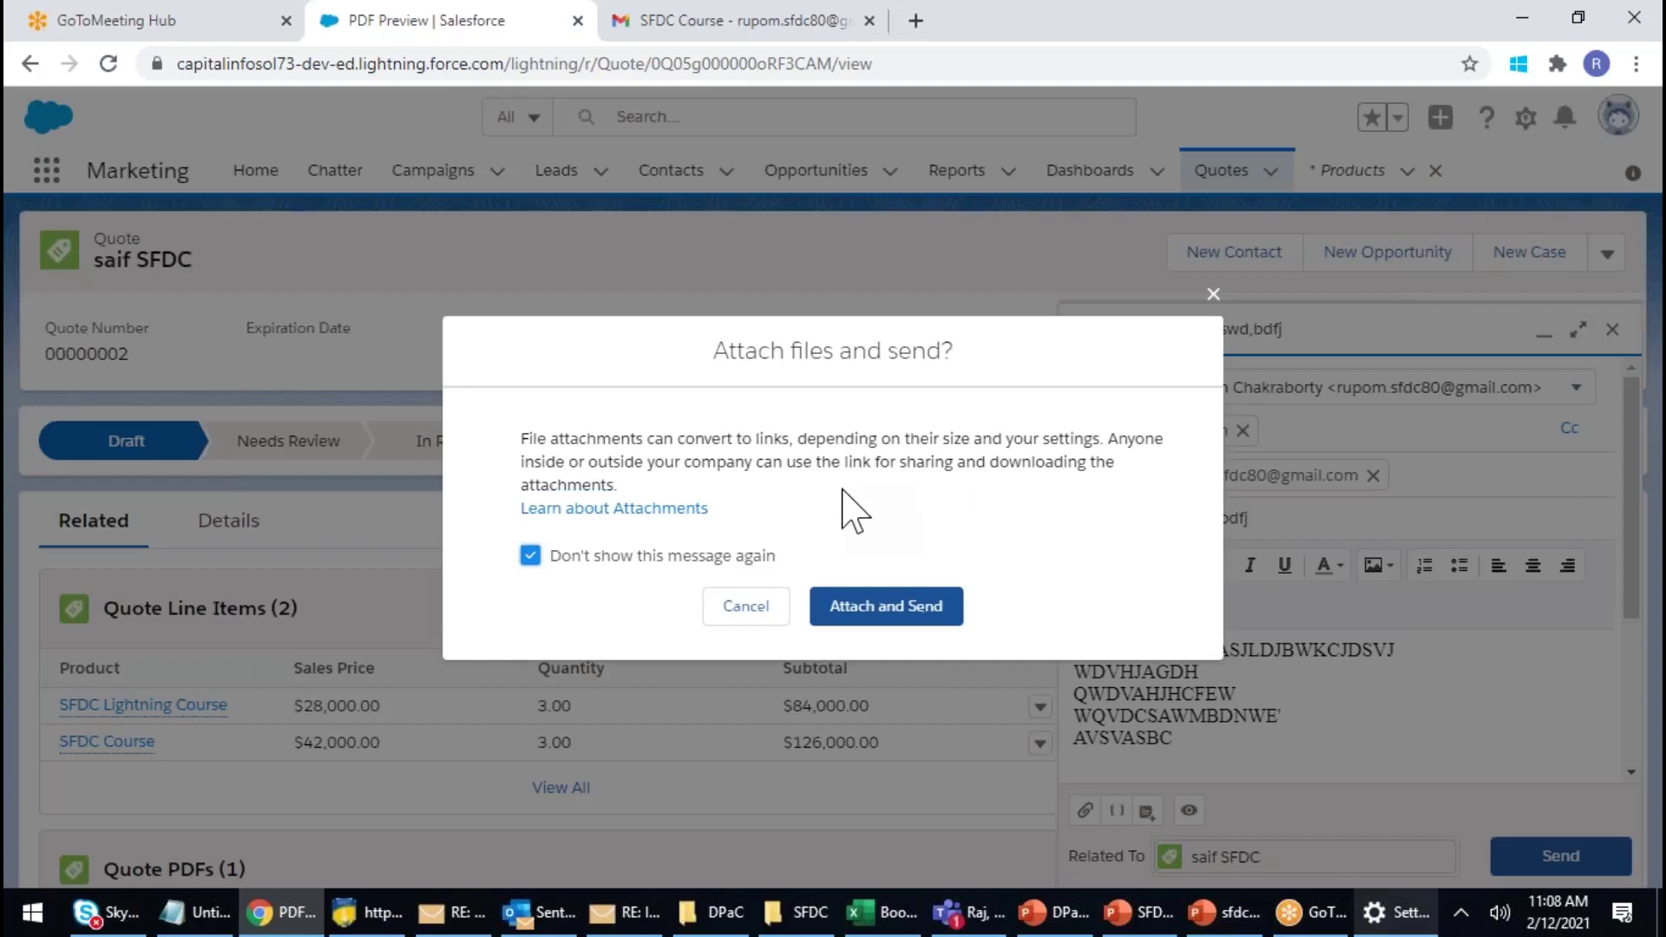
left_click(1213, 294)
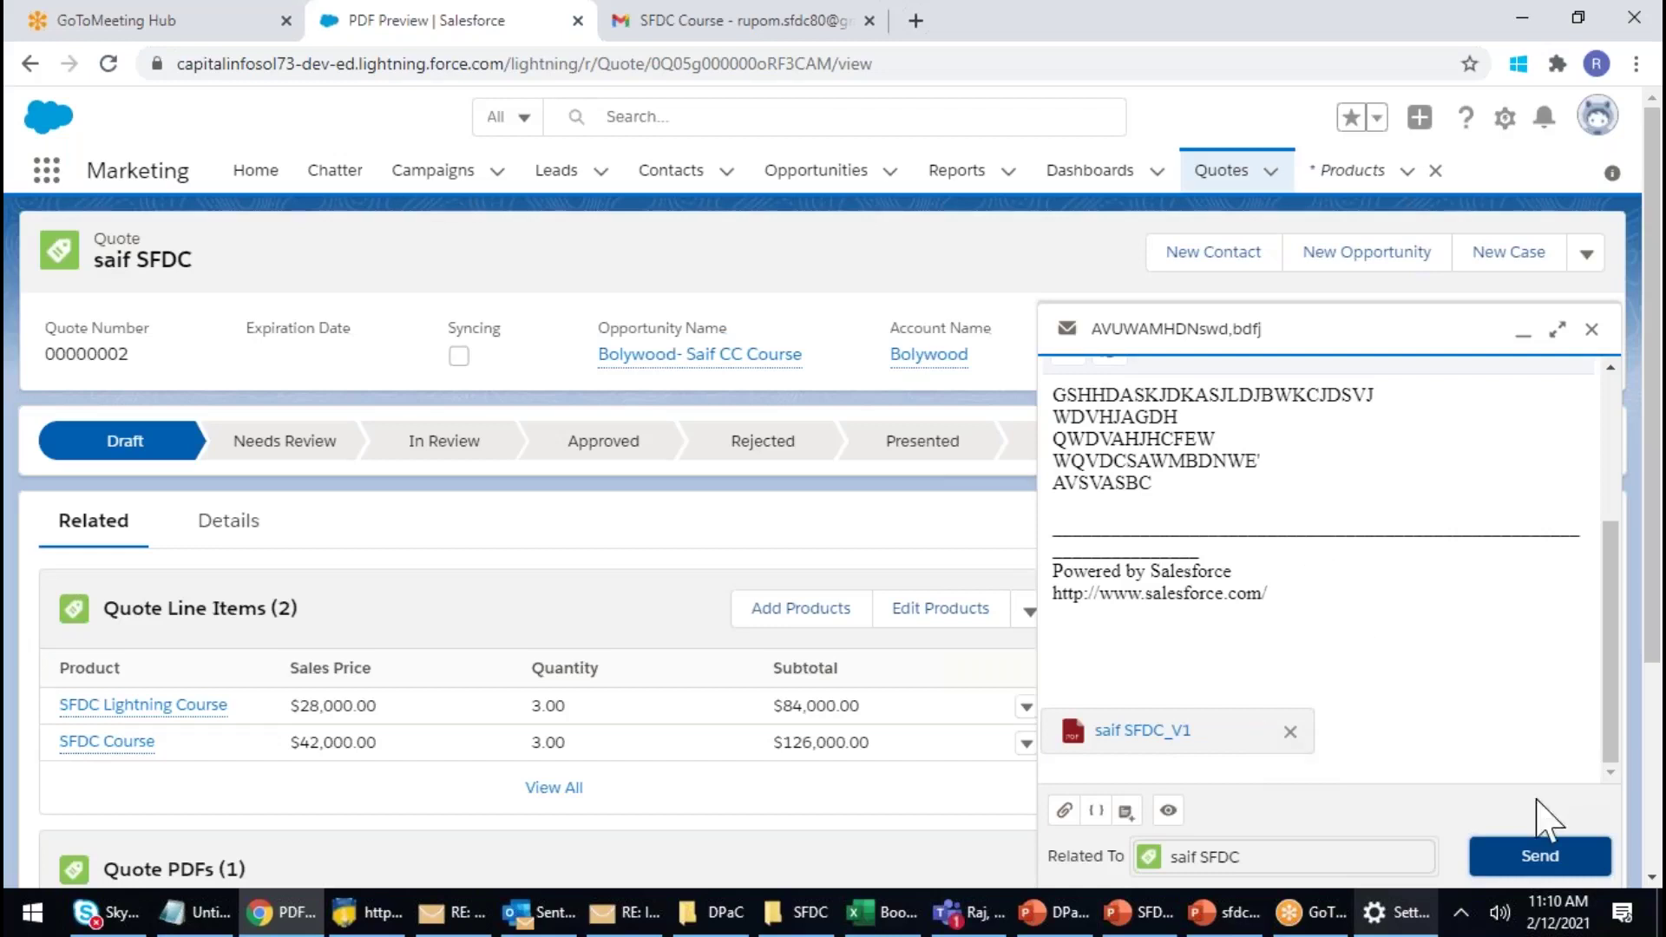
Step: Send the quote email with the saif SFDC_V1 PDF attached
left_click(1545, 852)
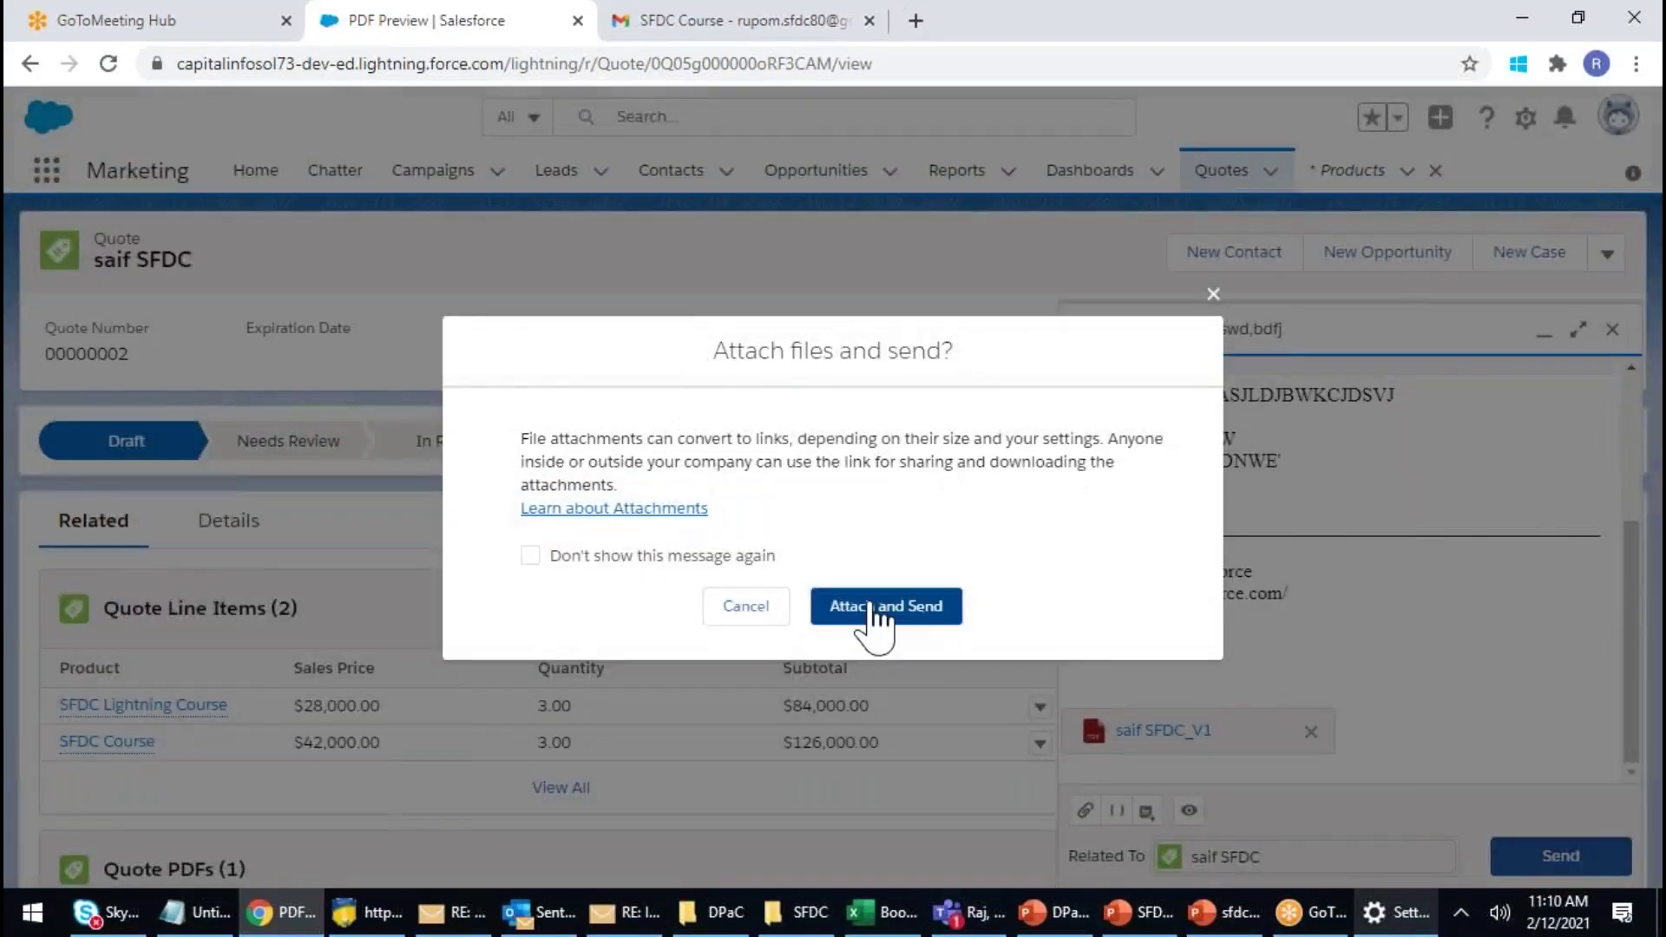
left_click(875, 606)
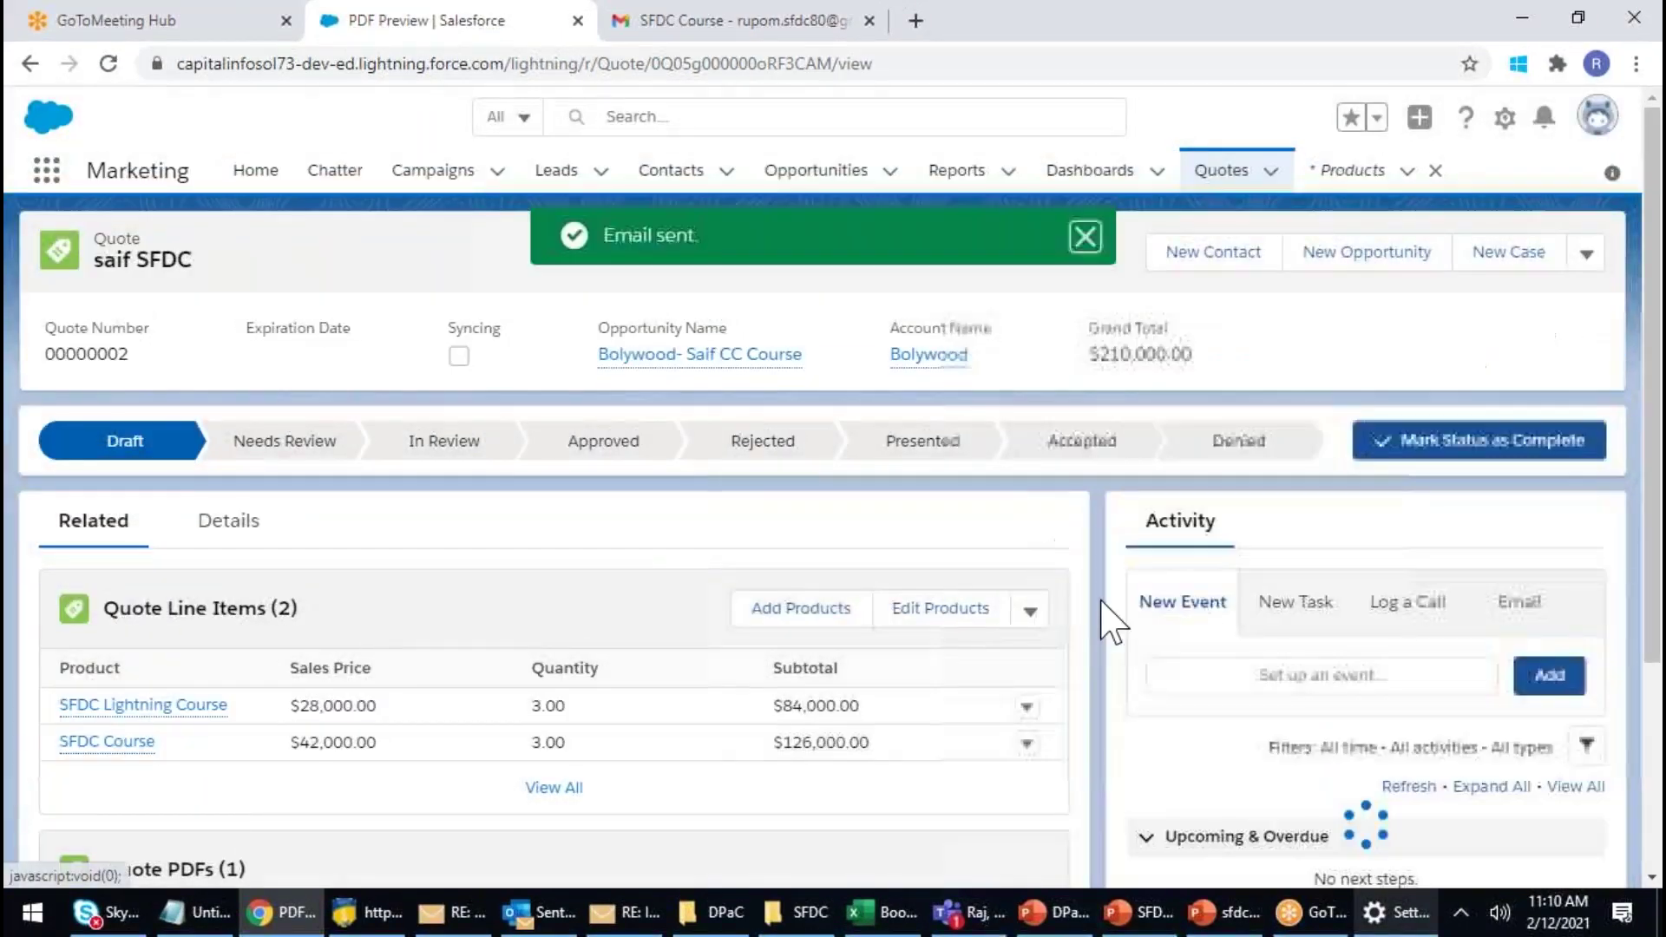
scroll(1386, 464, "down", 3)
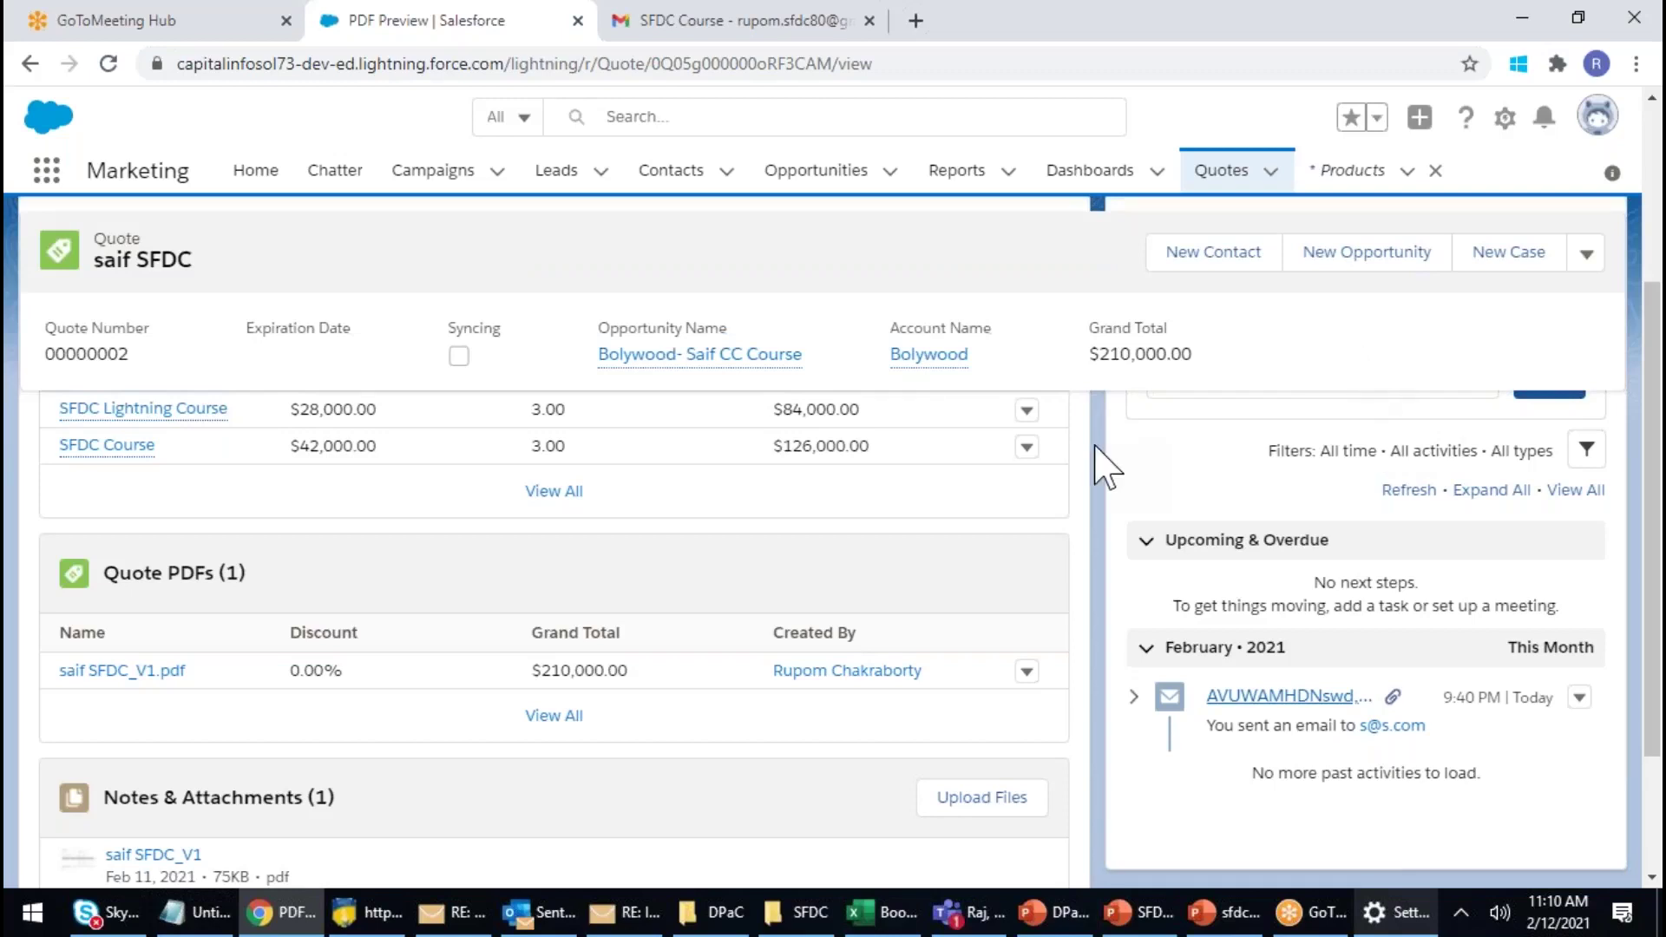
Step: Review all quote line items, return to the saif SFDC quote, and pick the Needs Review status
left_click(1052, 491)
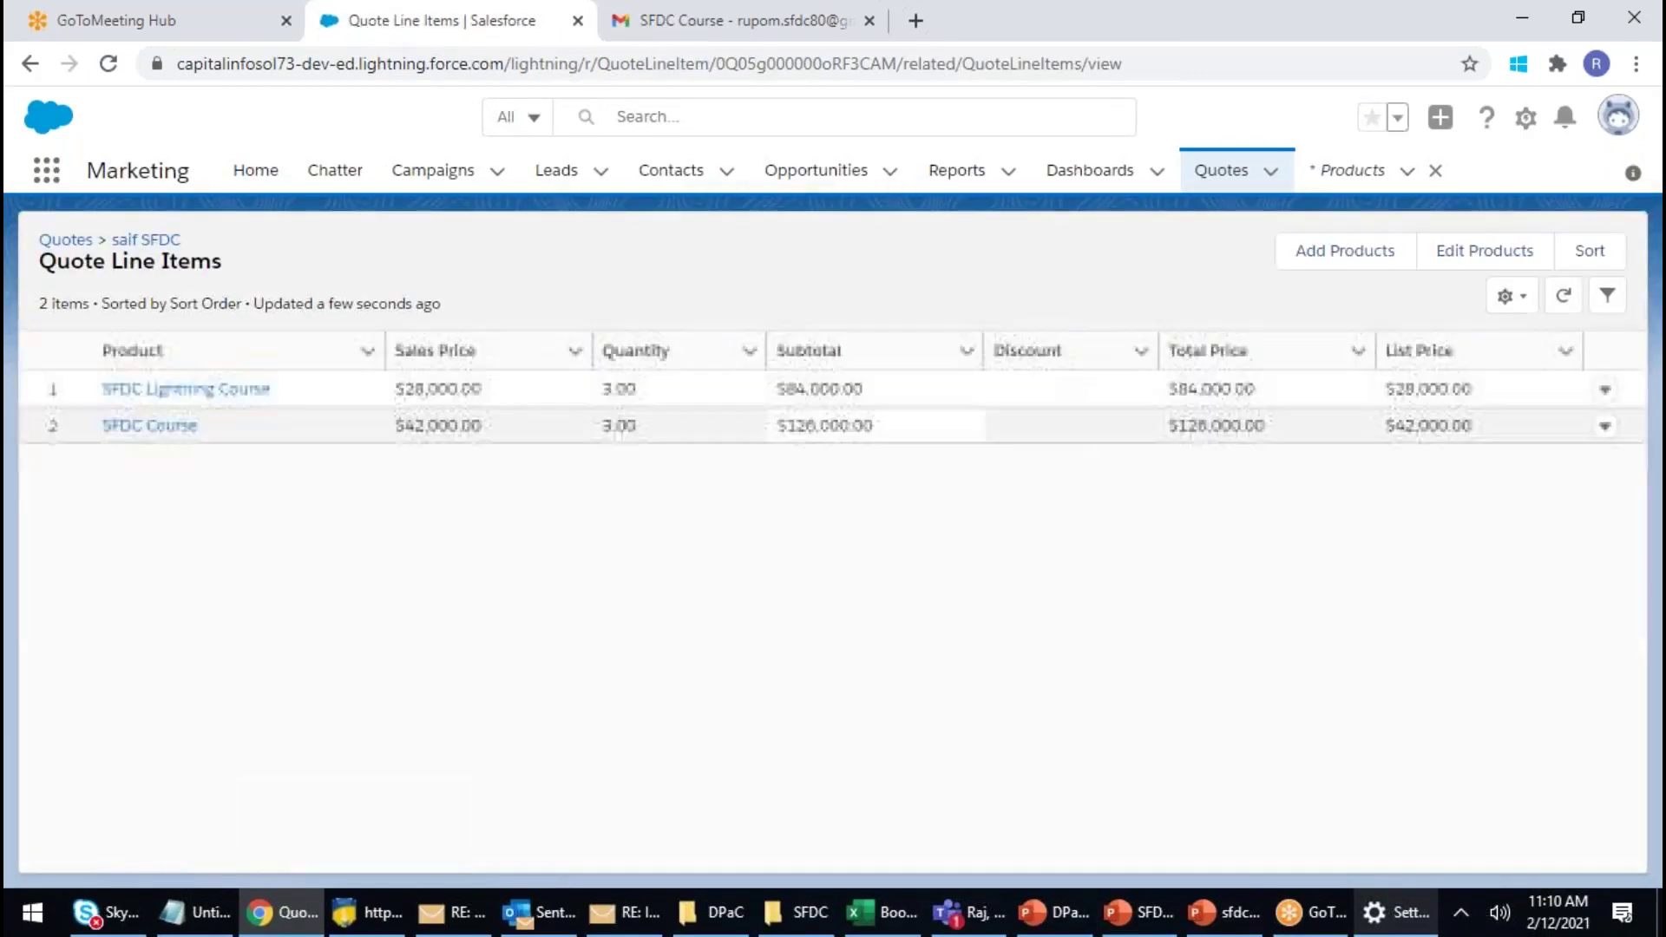
left_click(145, 241)
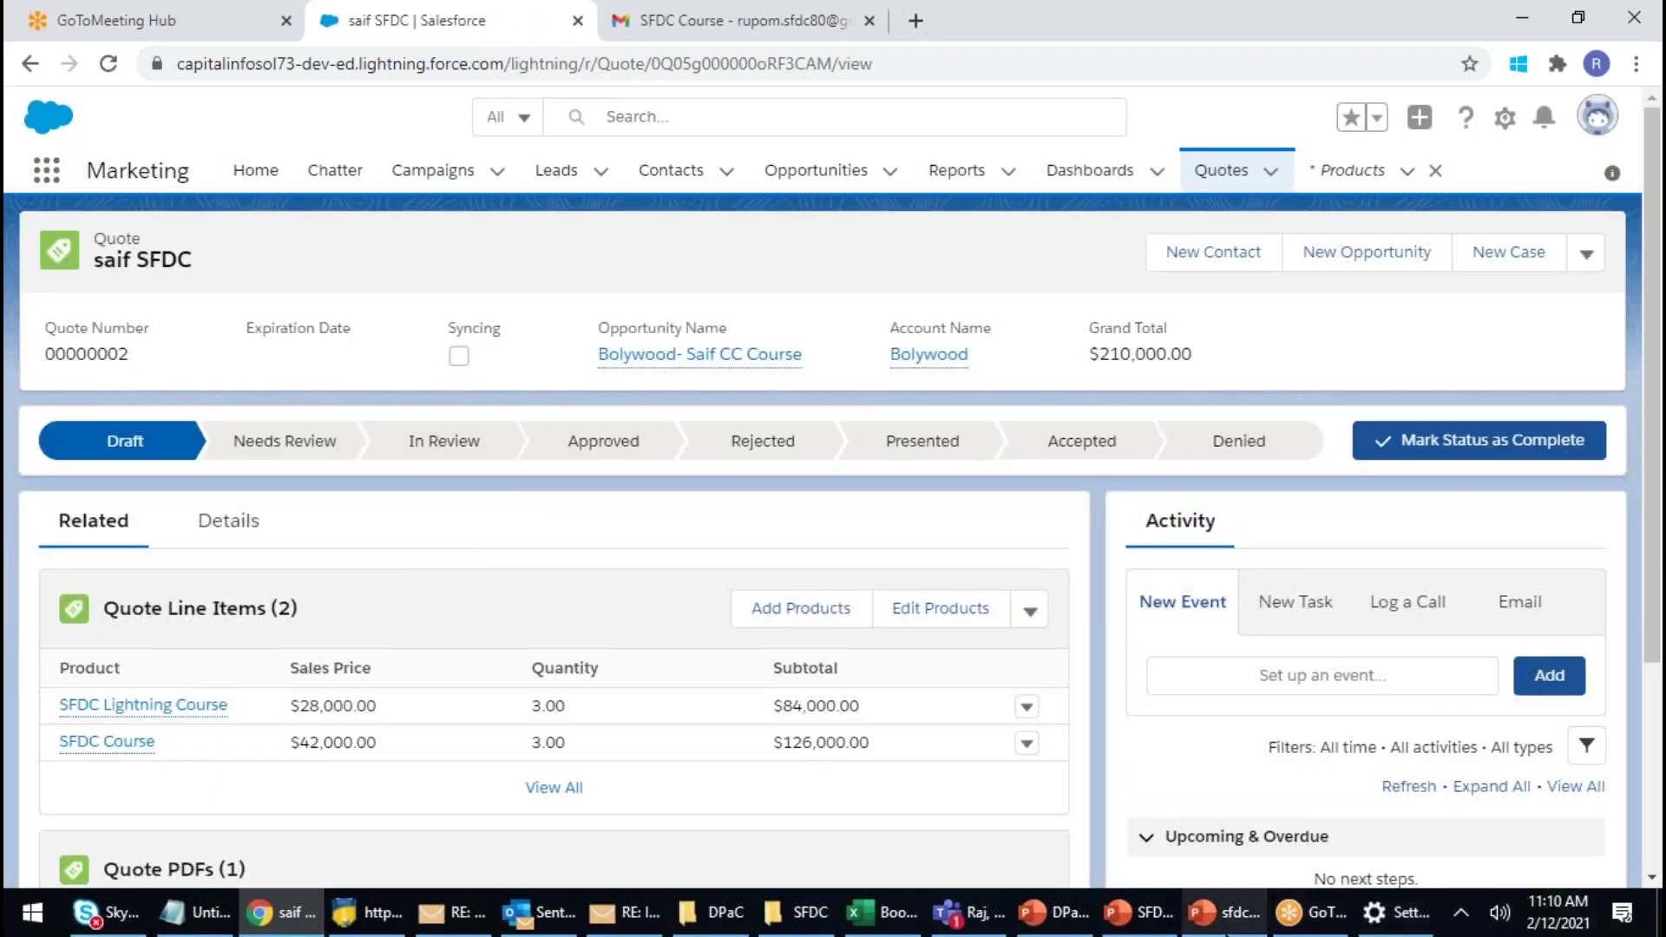
left_click(1227, 916)
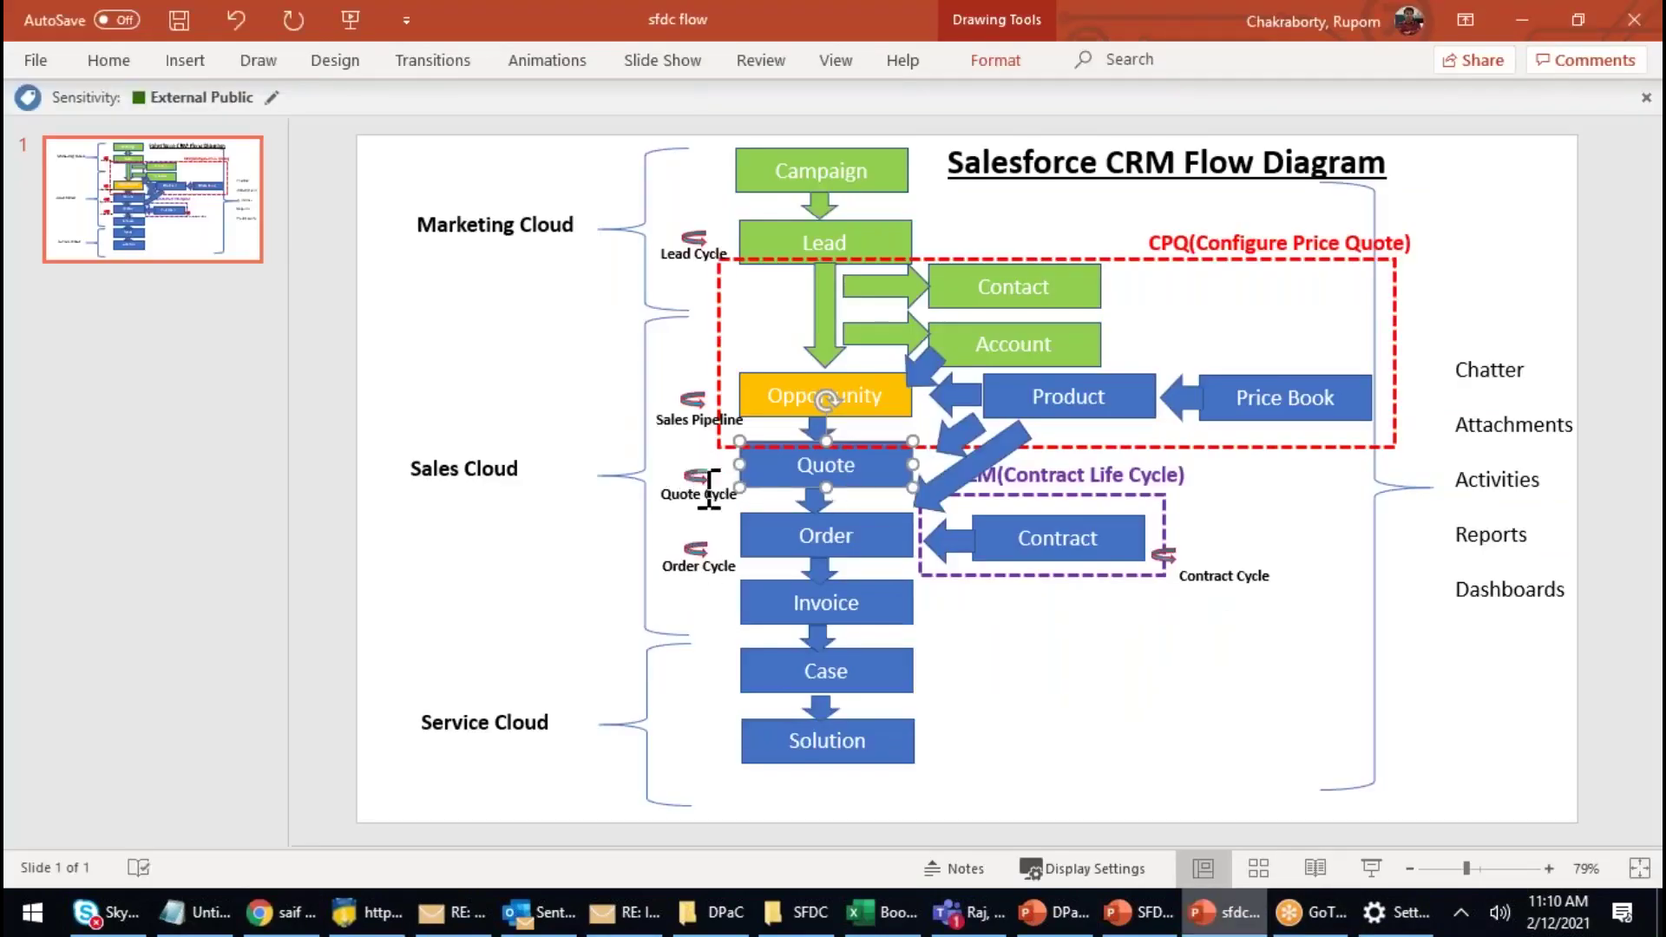
left_click(280, 912)
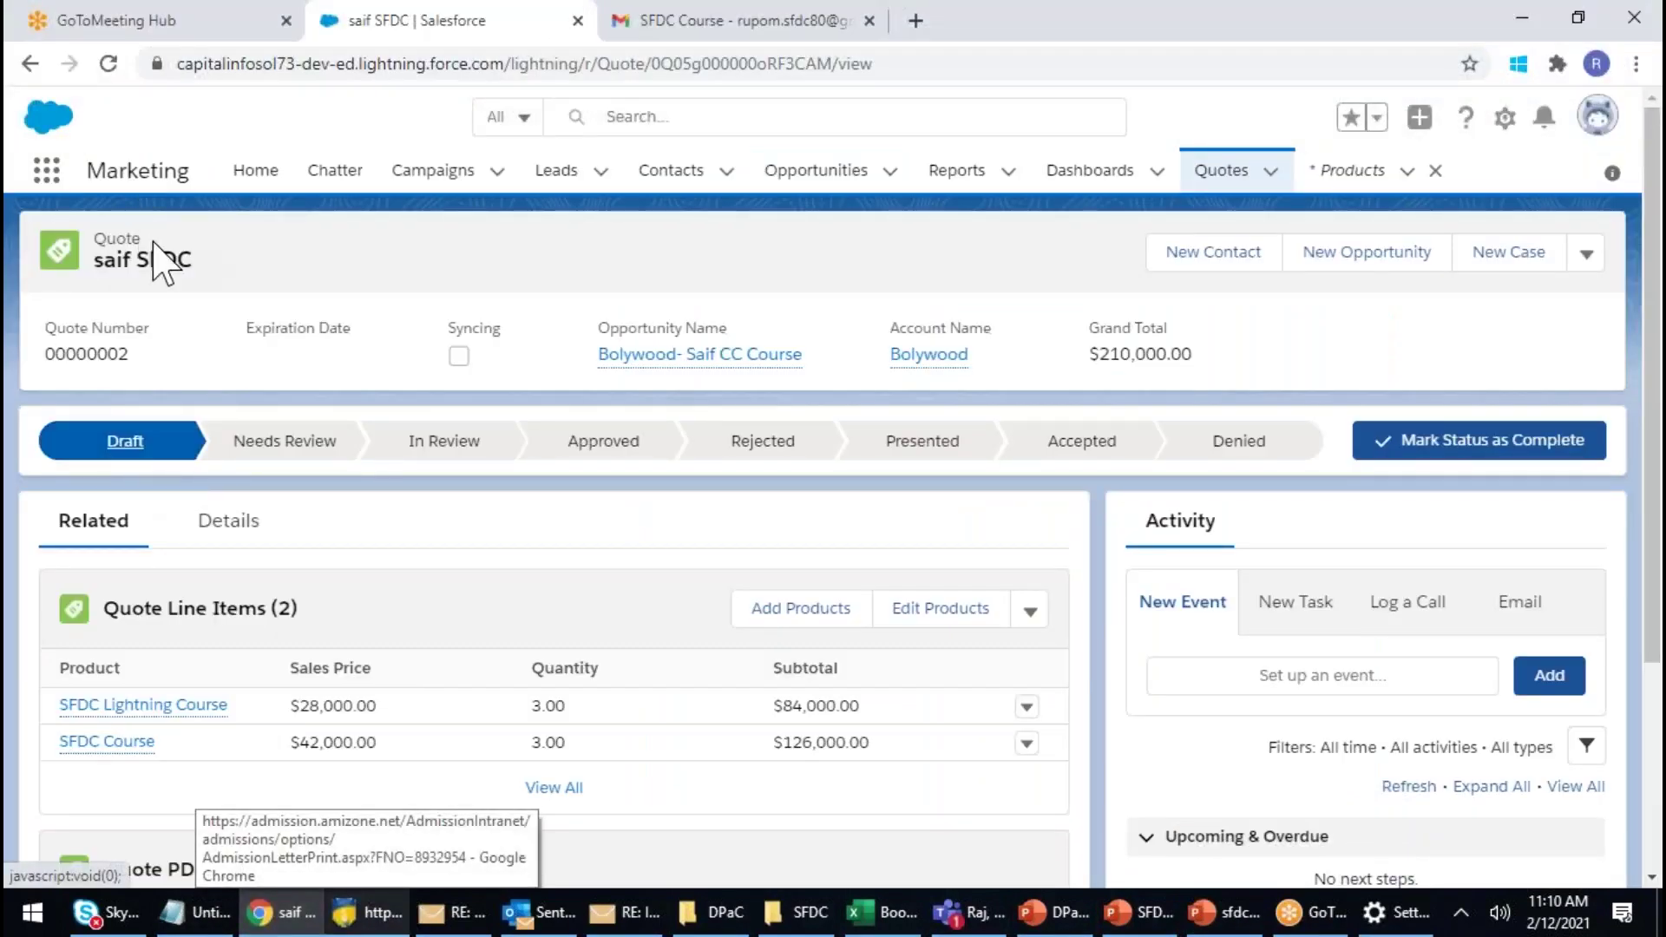
left_click(304, 446)
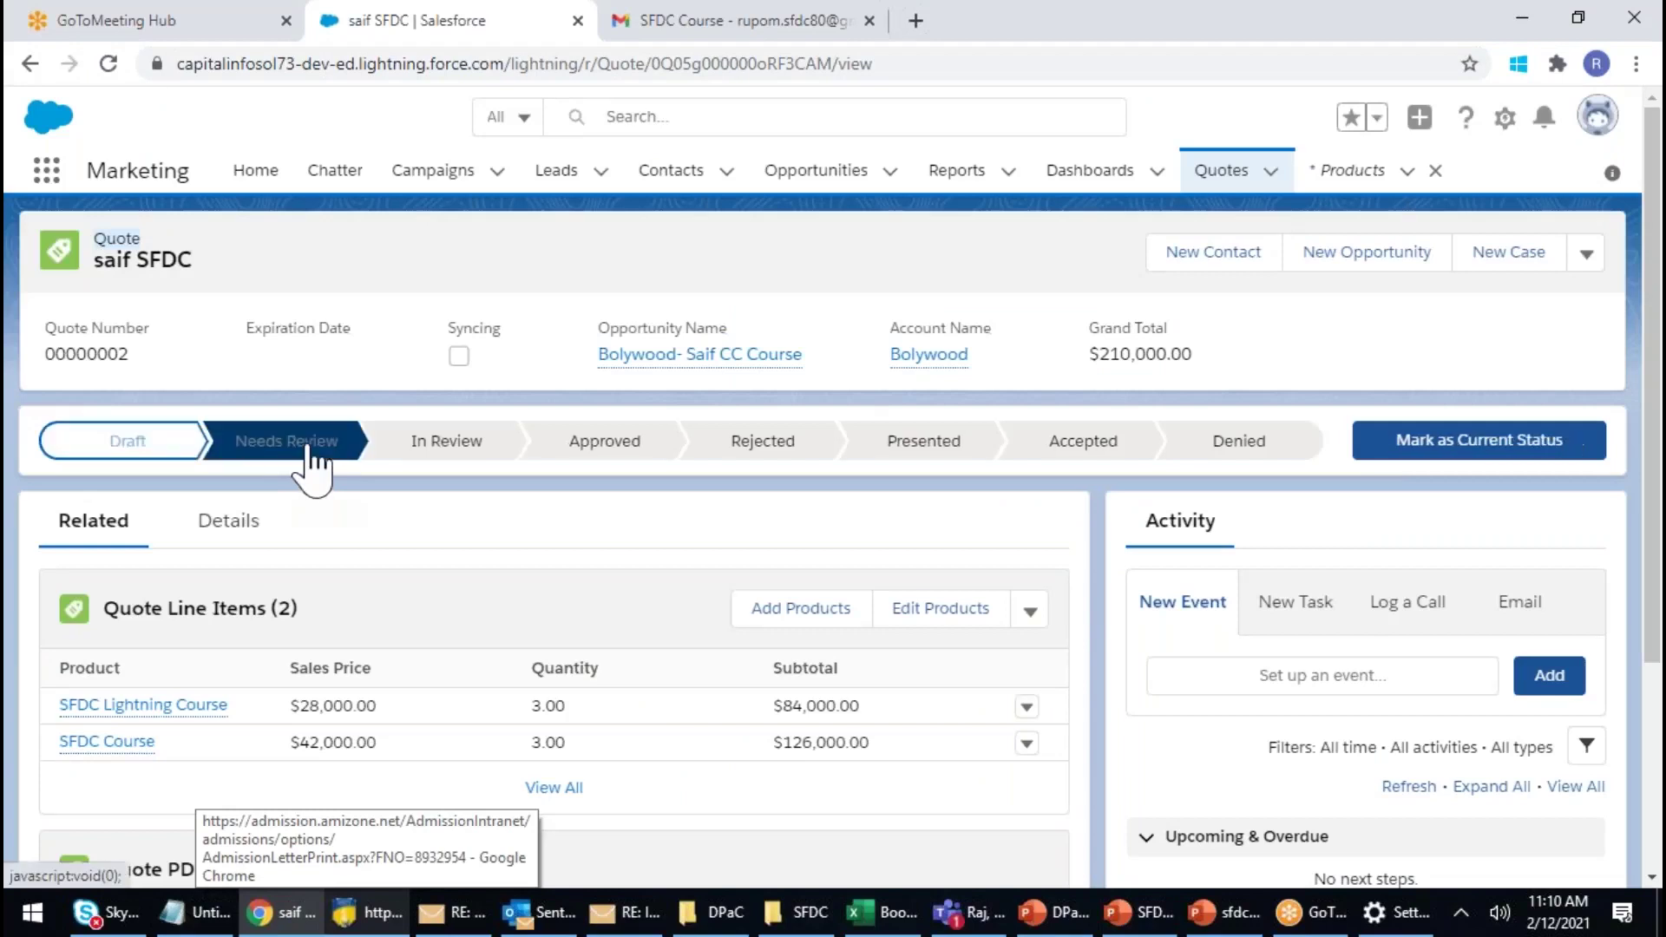
Step: Mark Approved as the quote's current status, then mark Presented as current
left_click(431, 460)
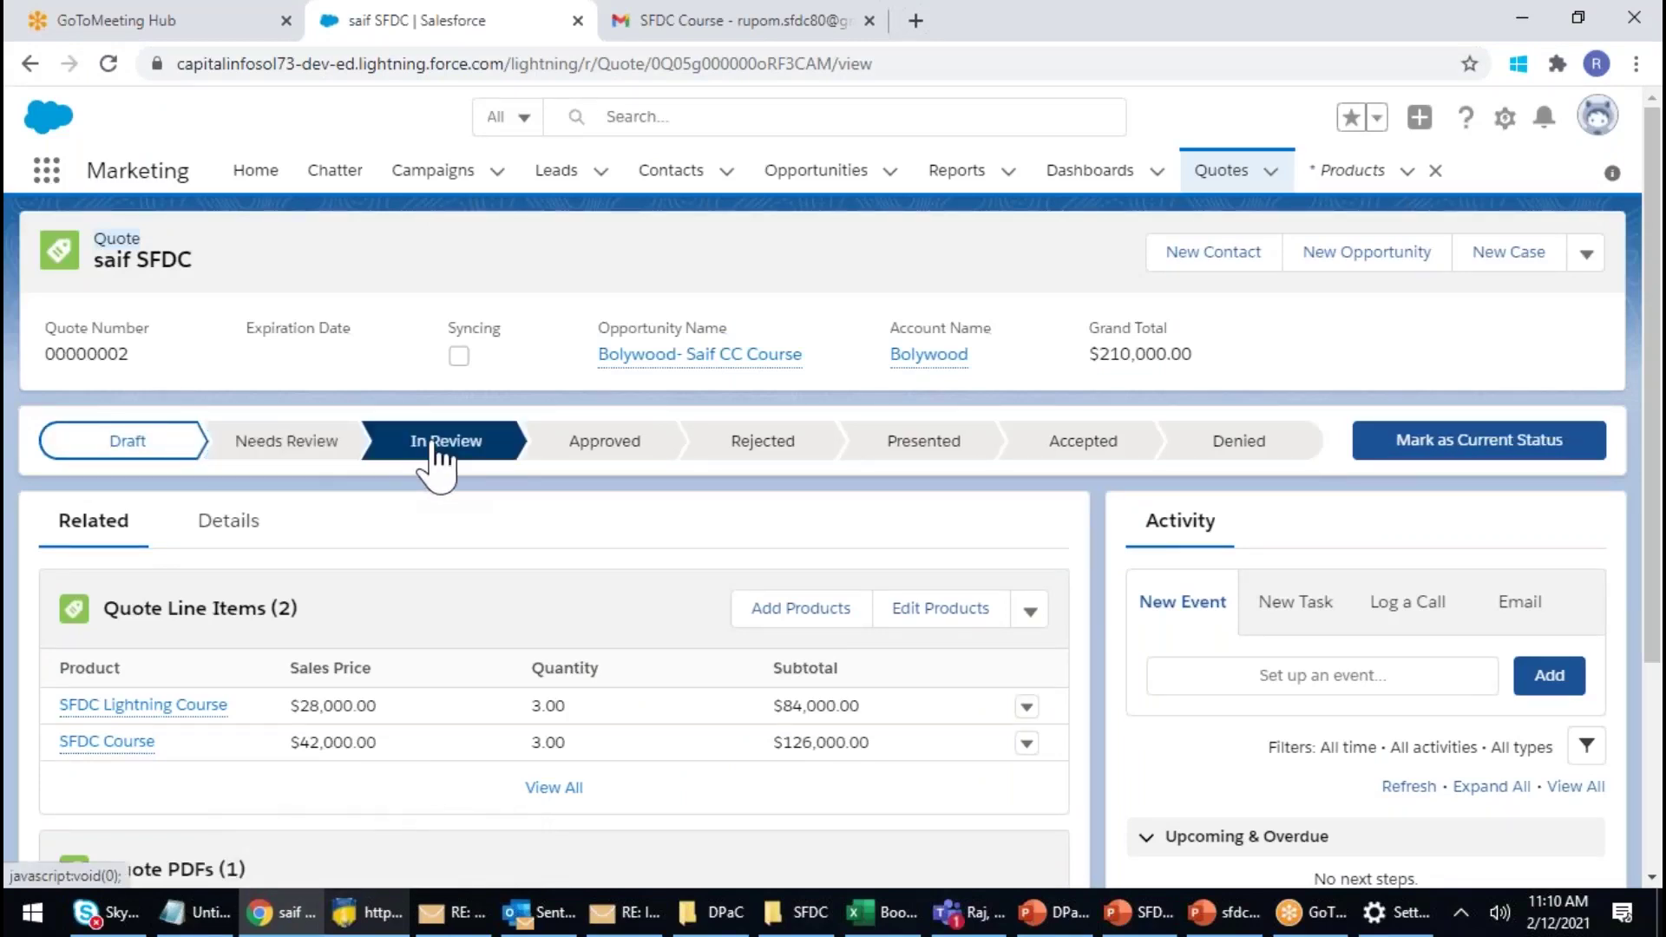
left_click(599, 460)
left_click(1523, 449)
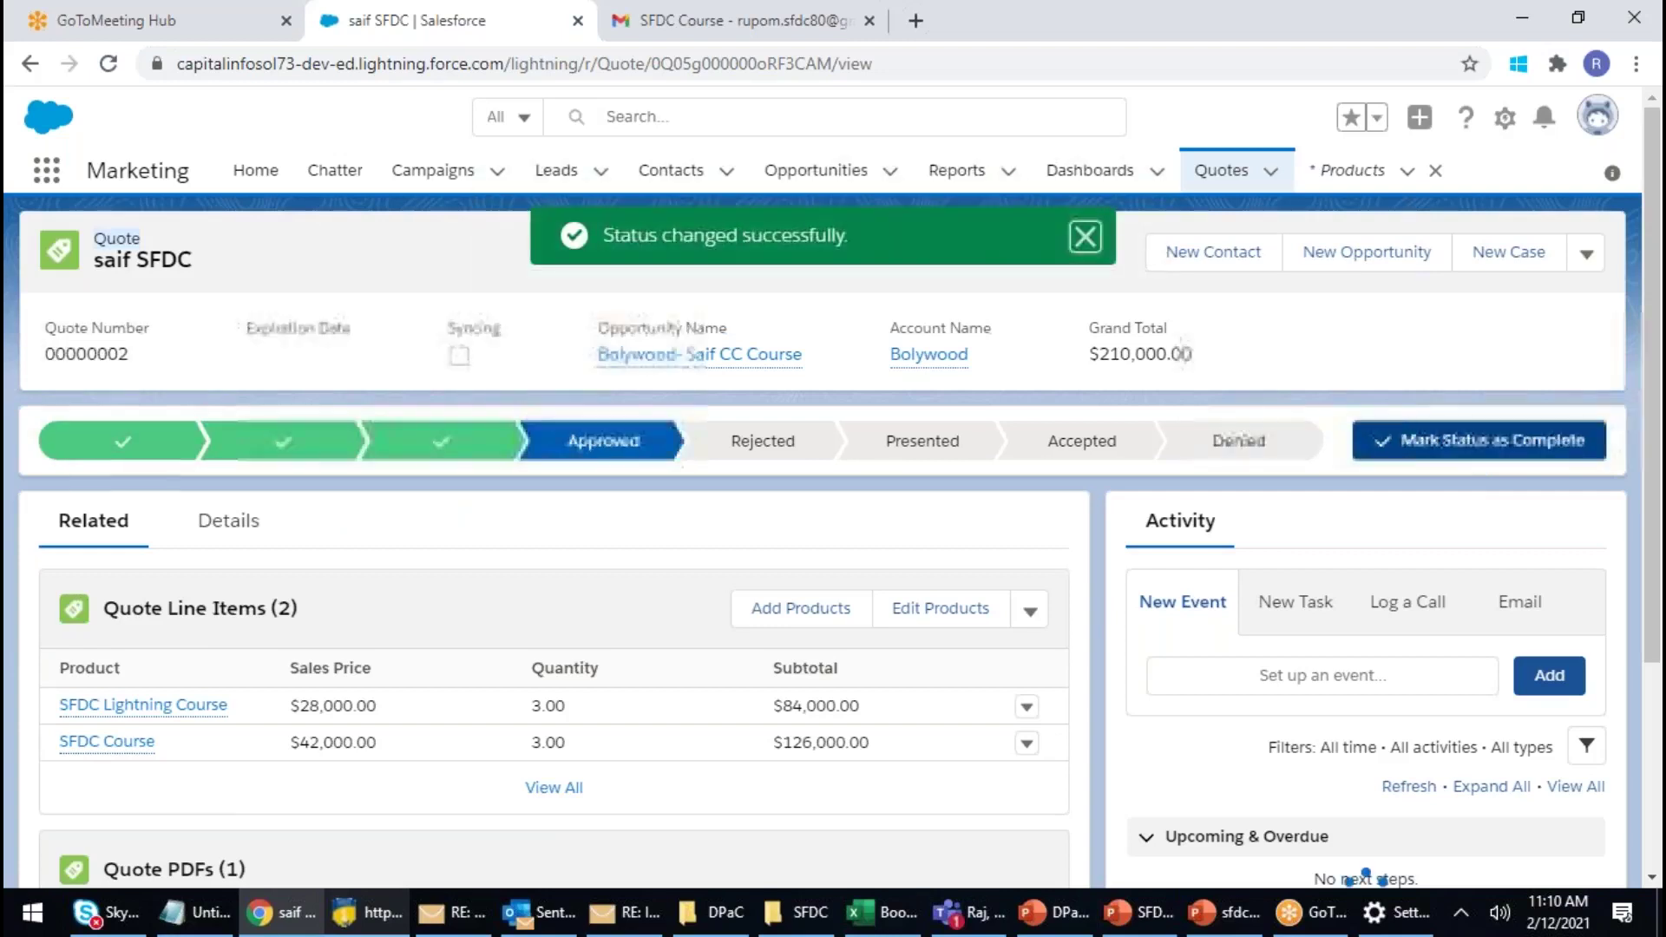
left_click(898, 458)
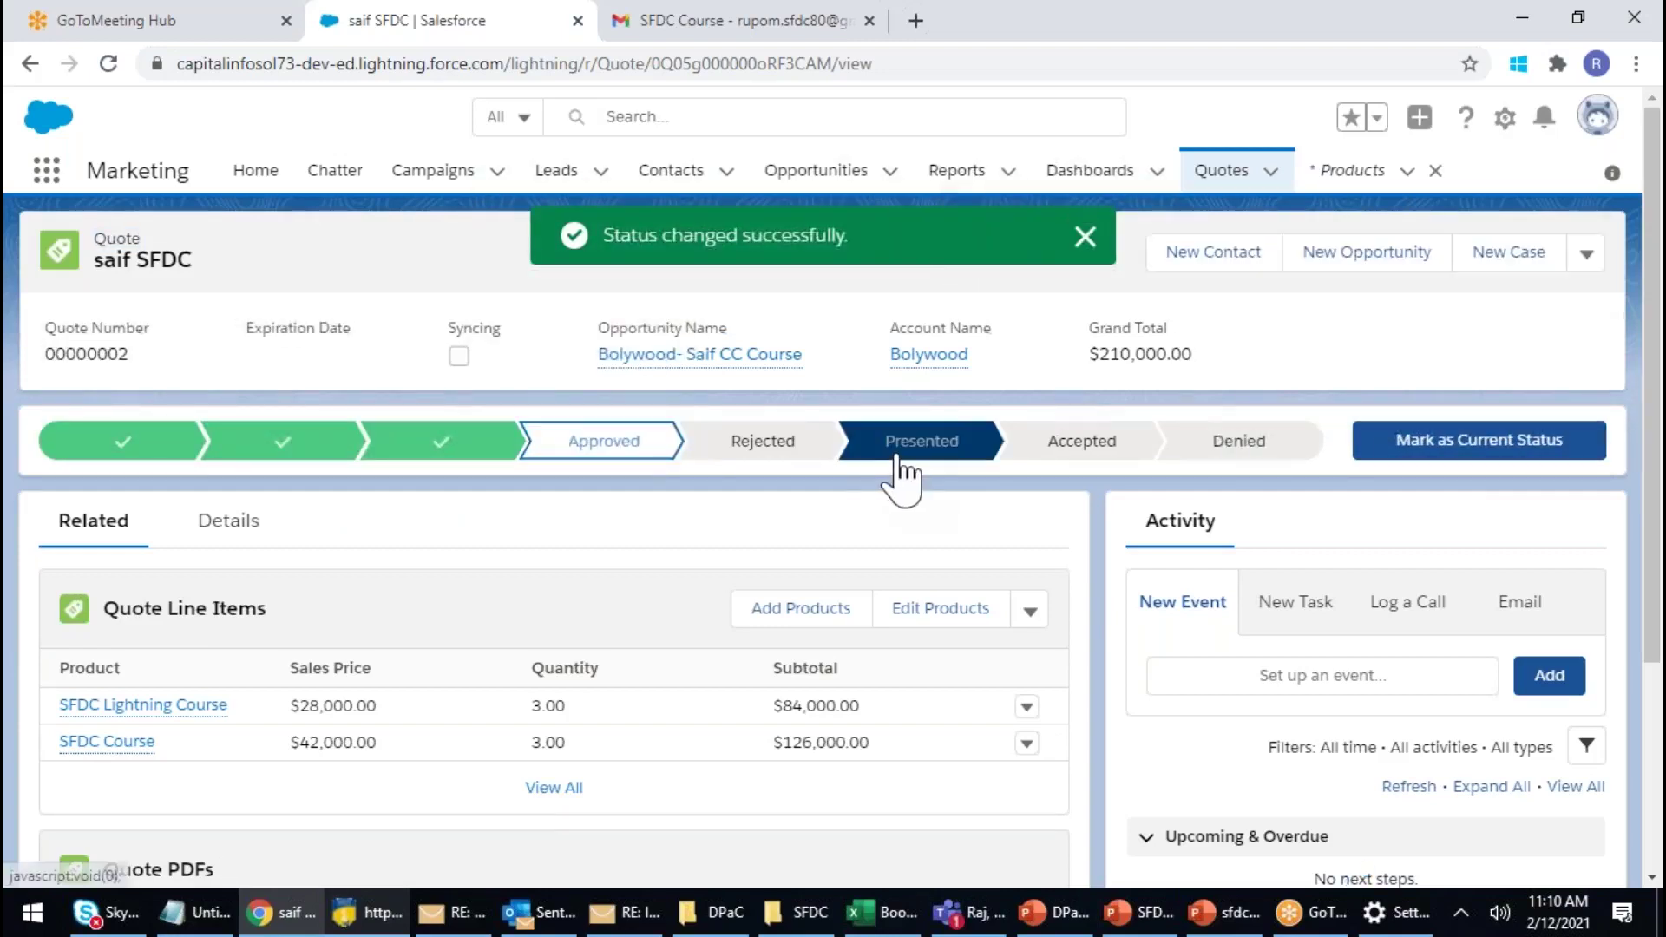
left_click(1479, 442)
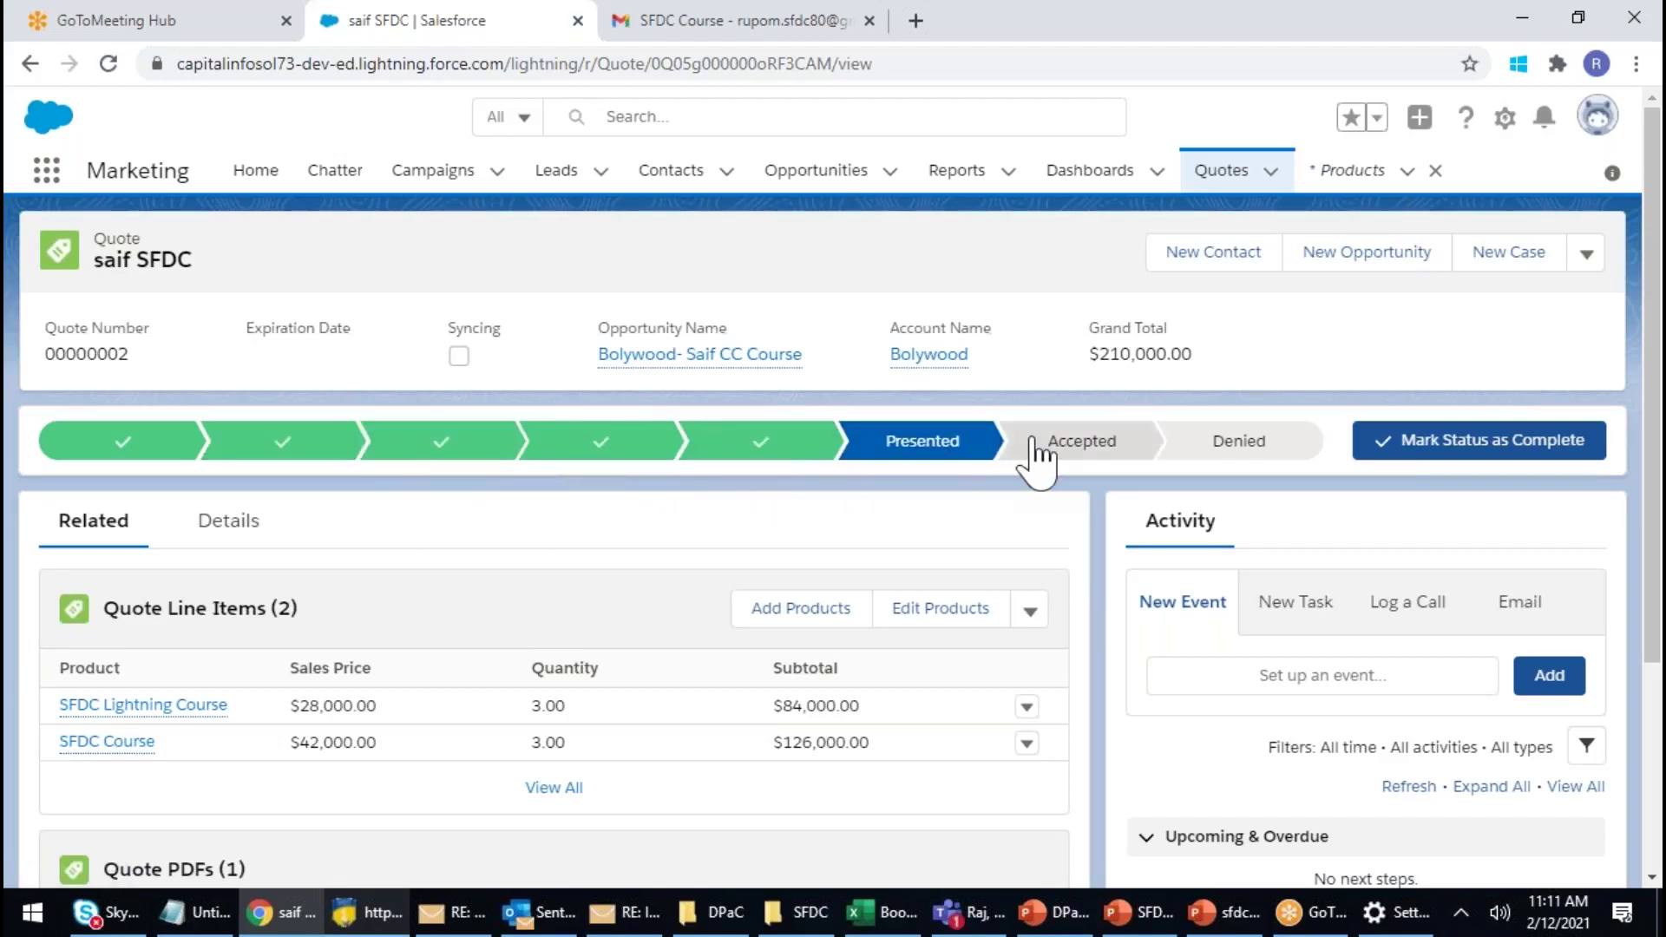
left_click(1222, 913)
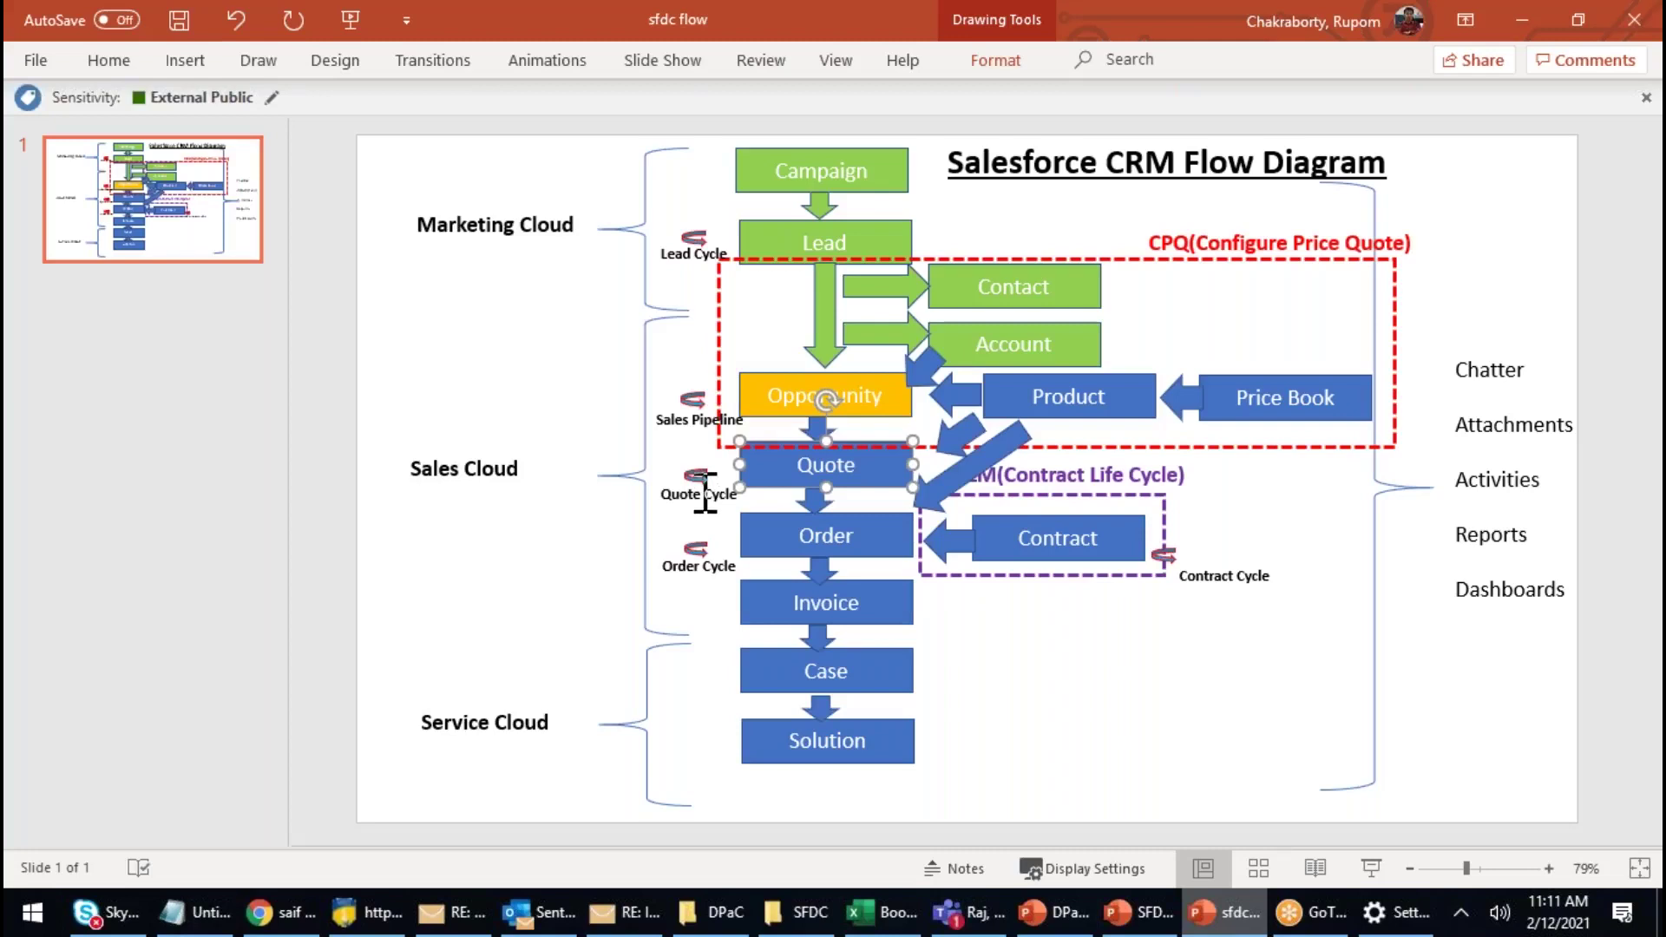
left_click(291, 912)
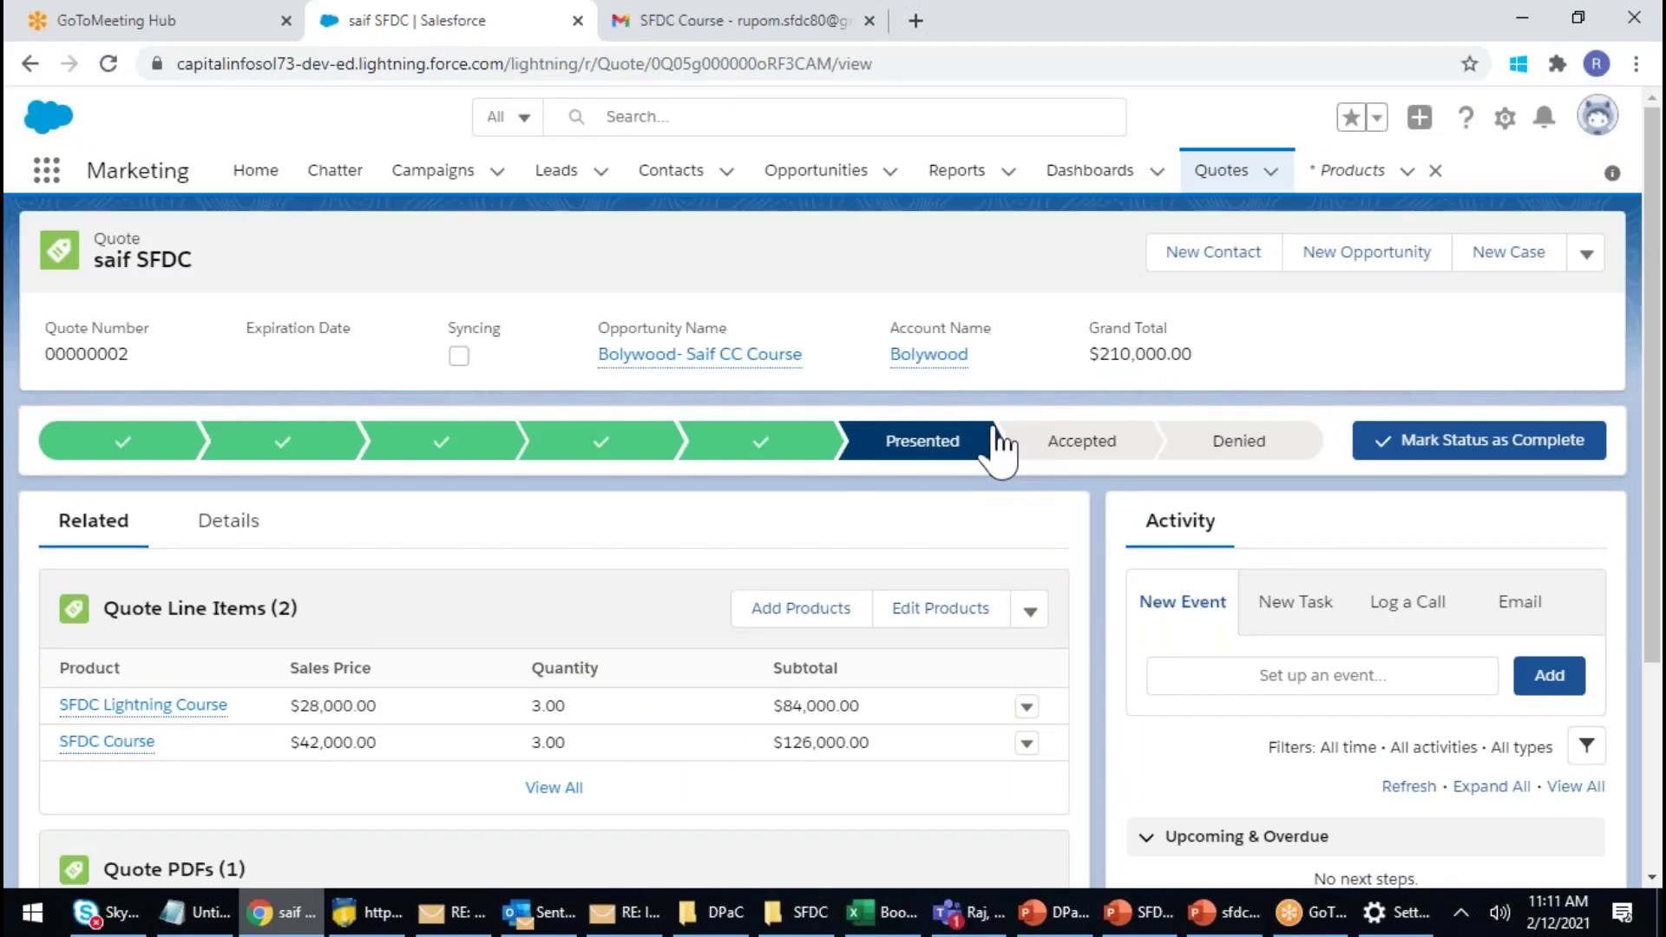
scroll(998, 447, "down", 1)
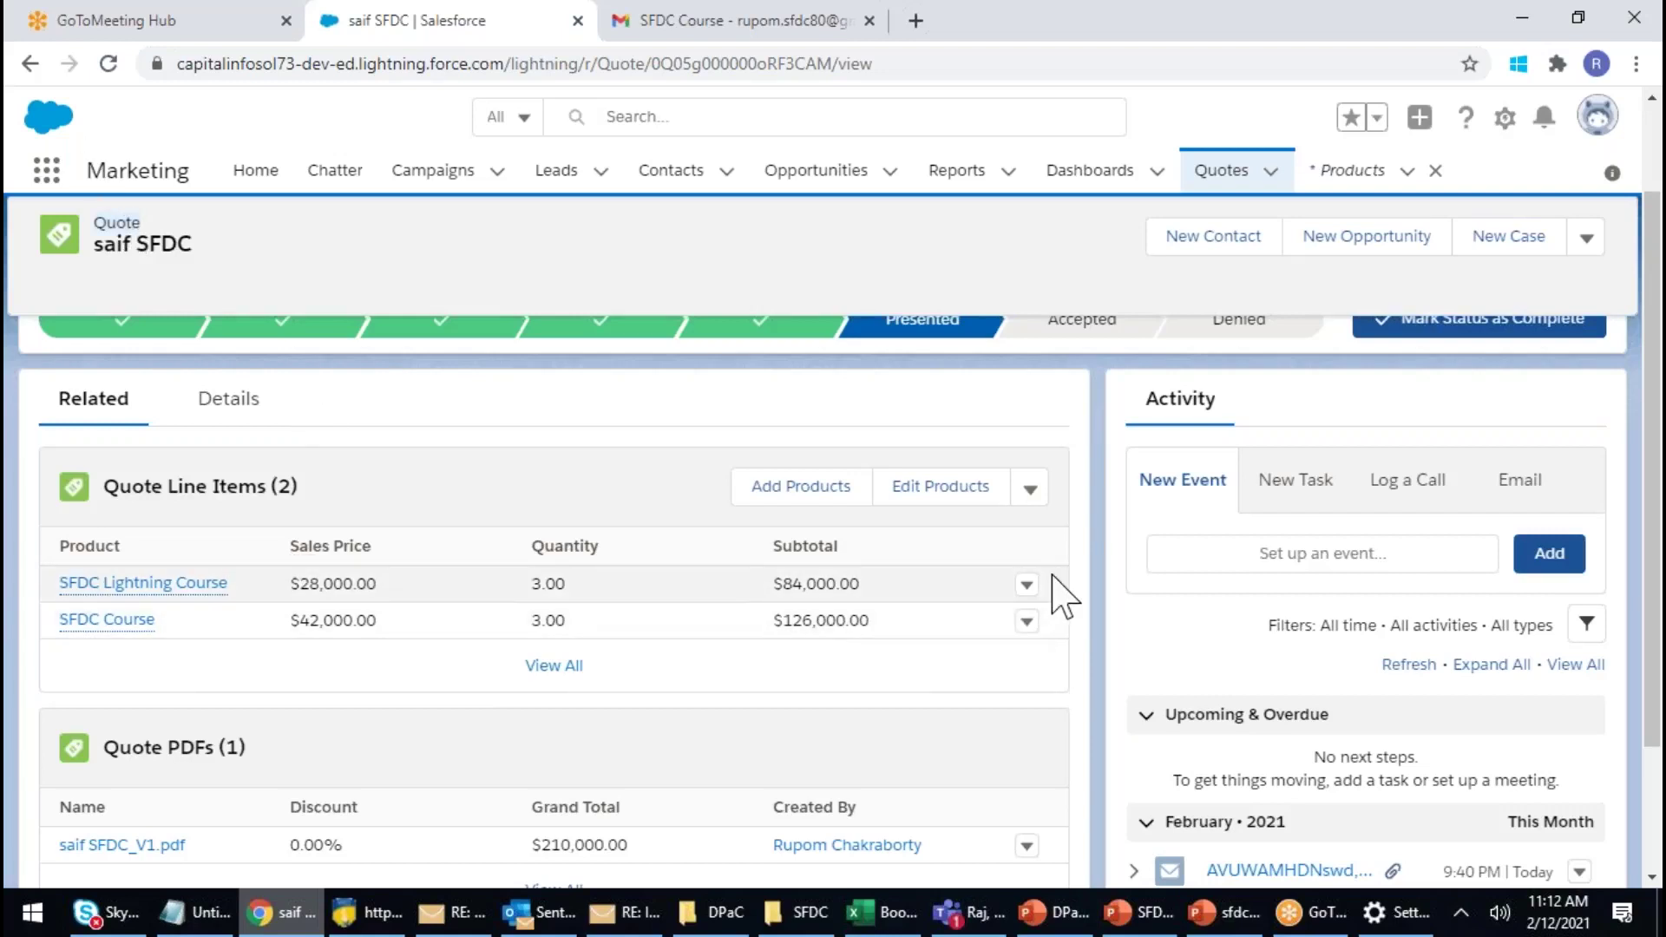
Step: Edit the SFDC Lightning Course line item's quantity from 3 to 2 and save it
left_click(1028, 585)
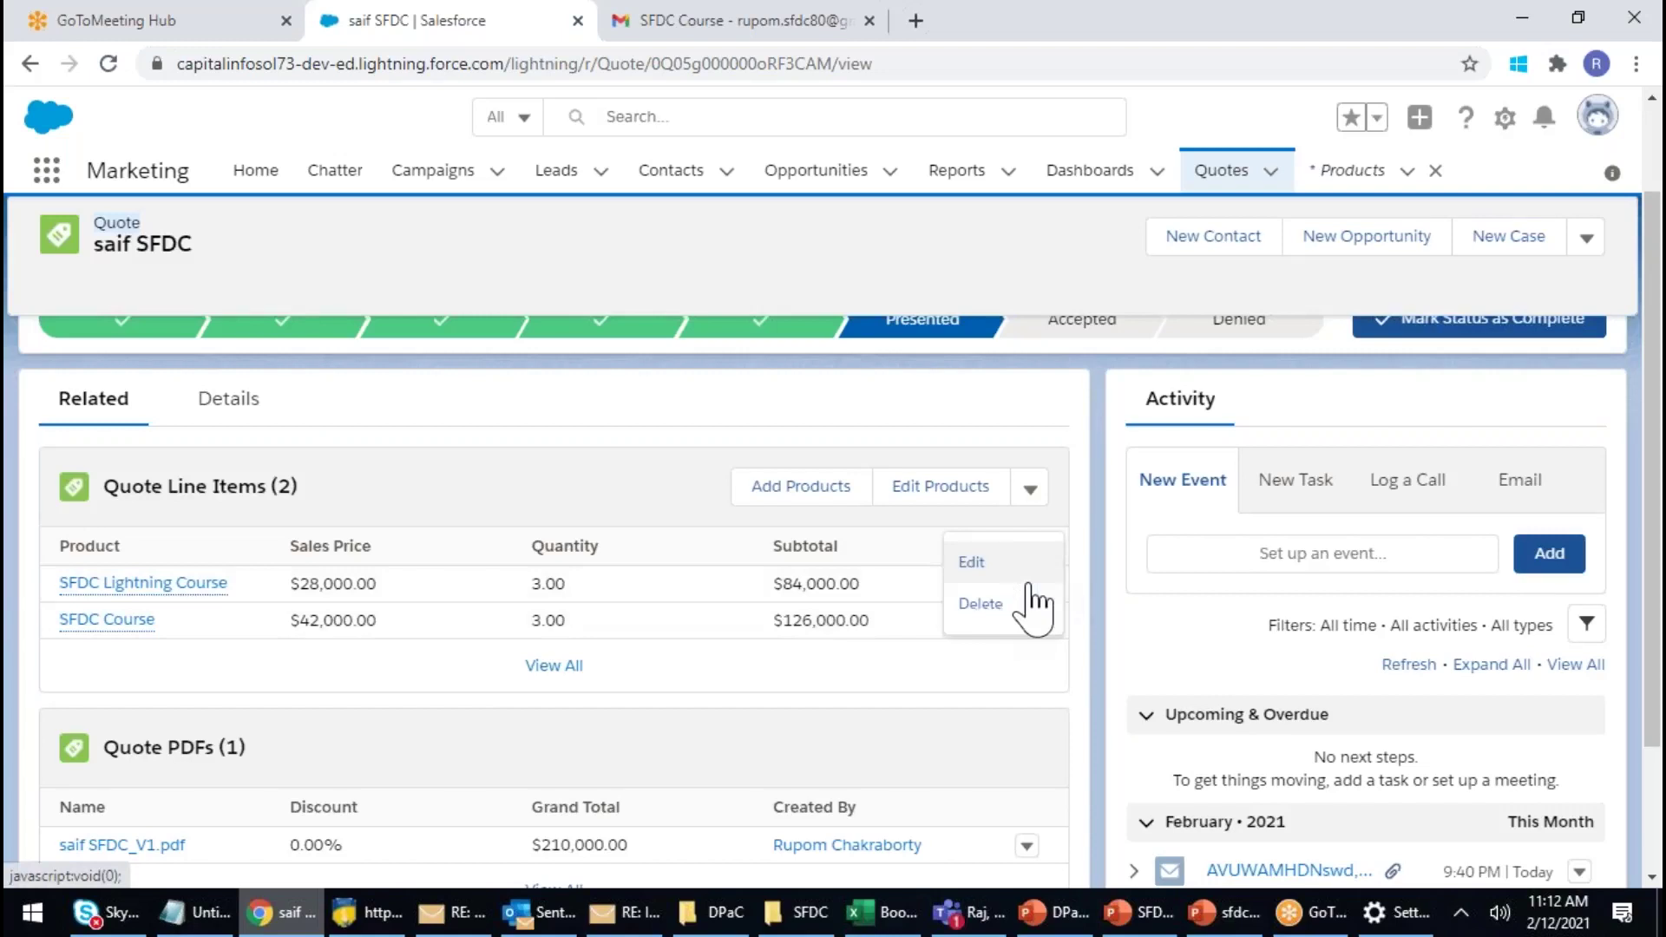
left_click(980, 568)
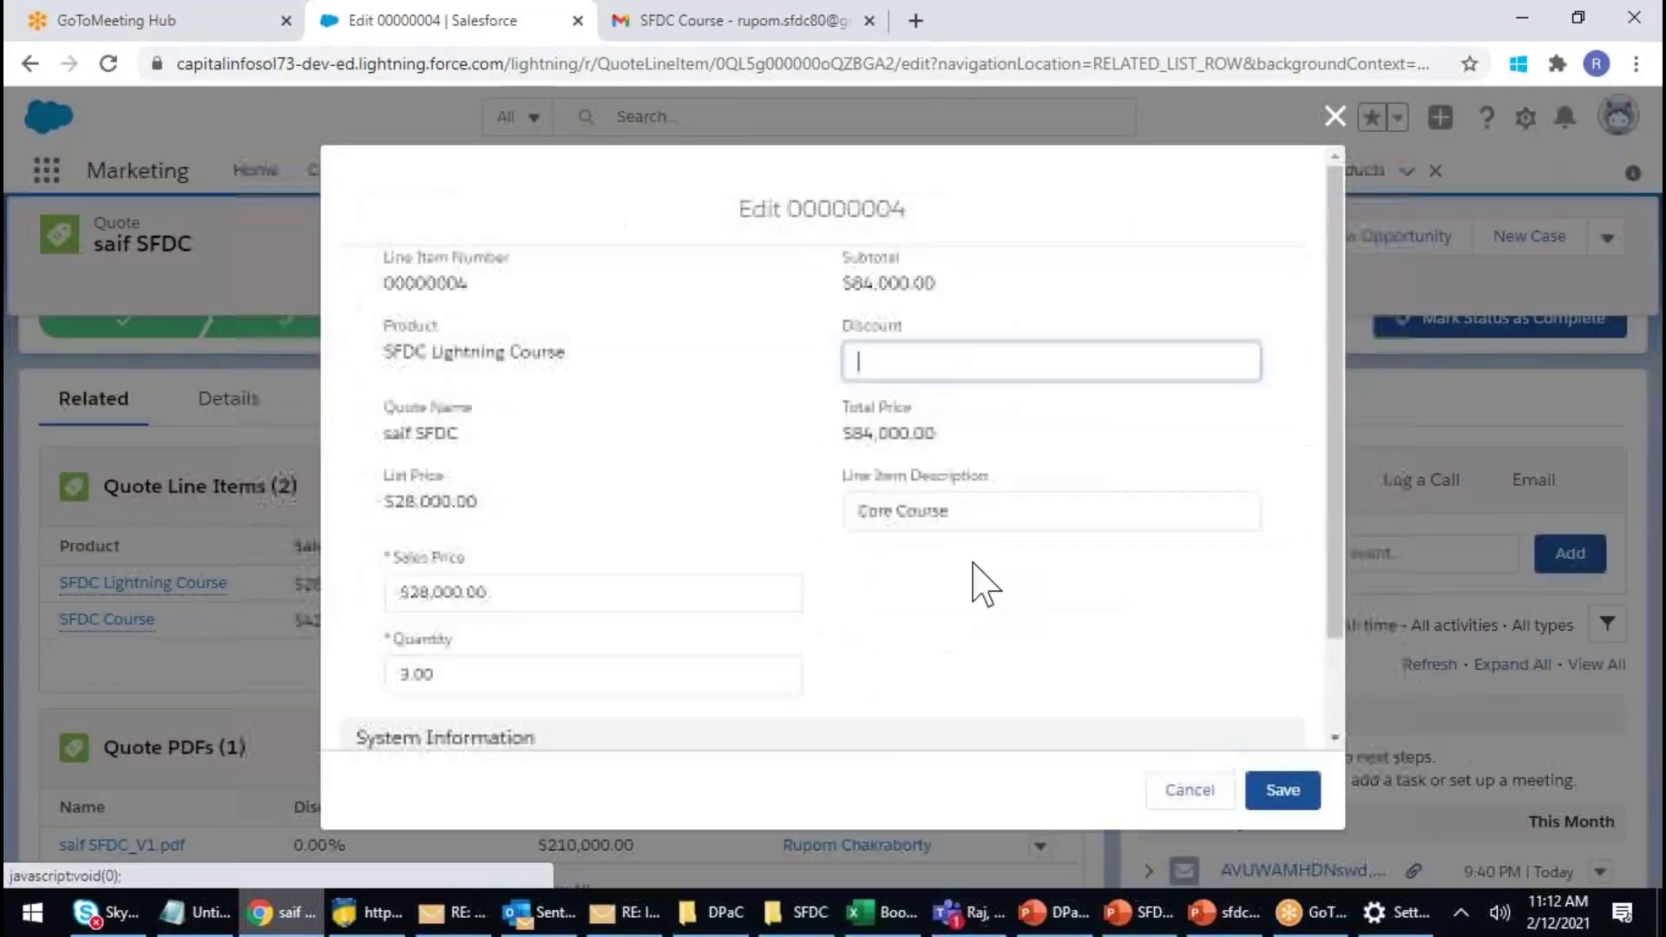
left_click(452, 674)
key("BackSpace")
key("BackSpace")
key("BackSpace")
key("BackSpace")
type("2")
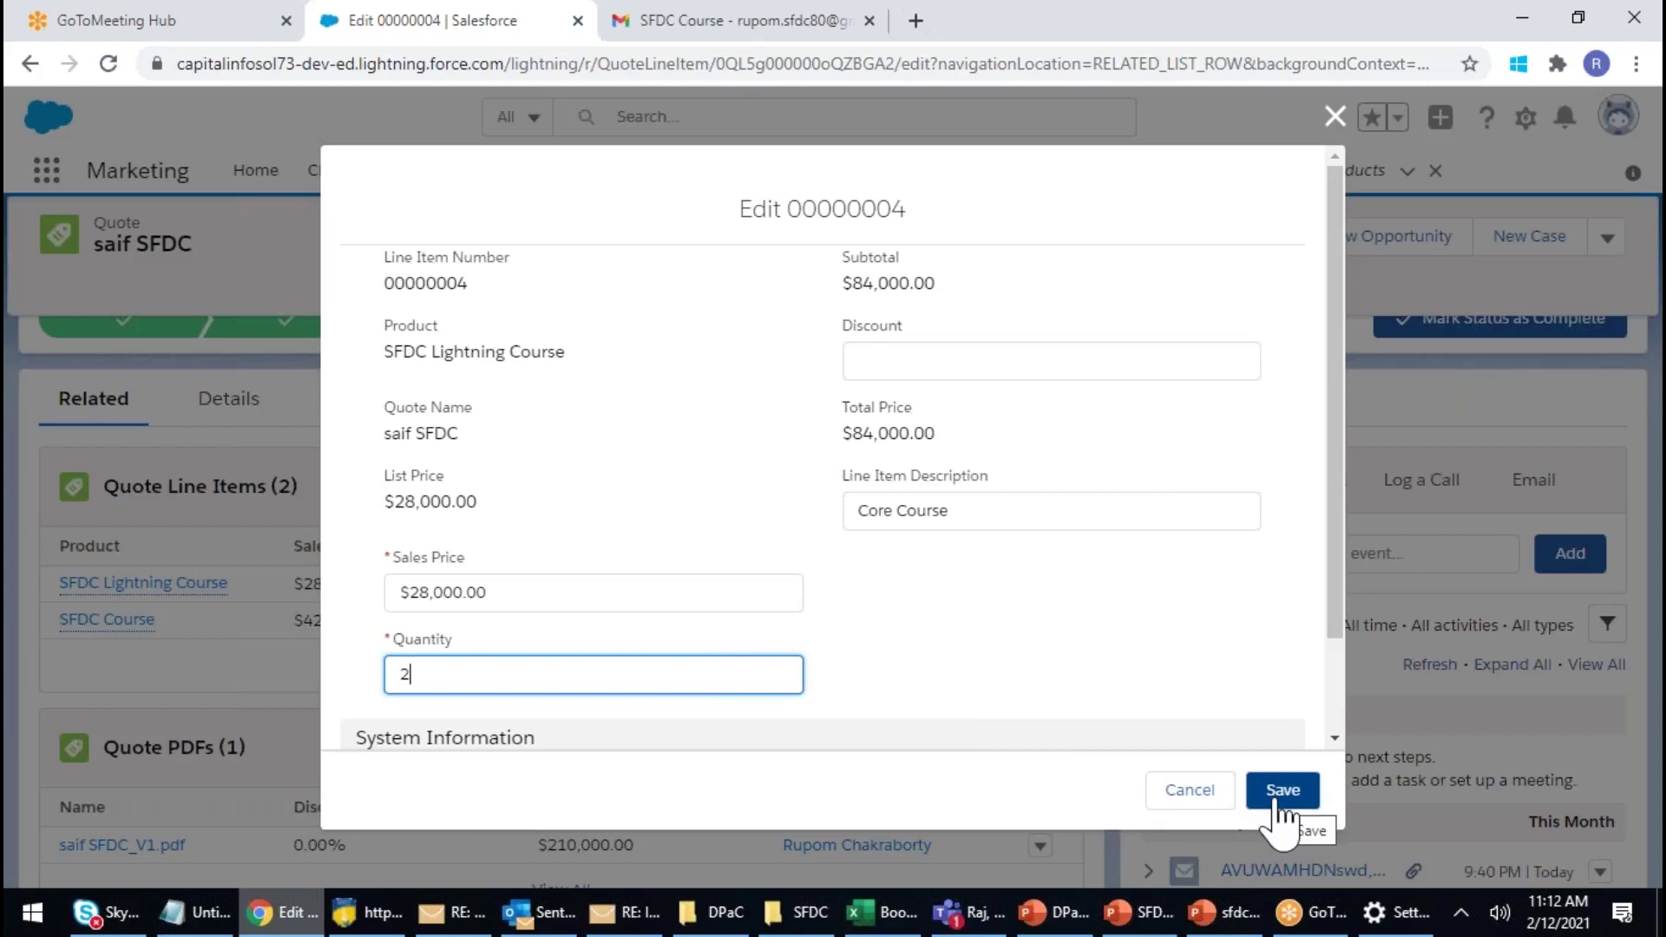
left_click(1278, 800)
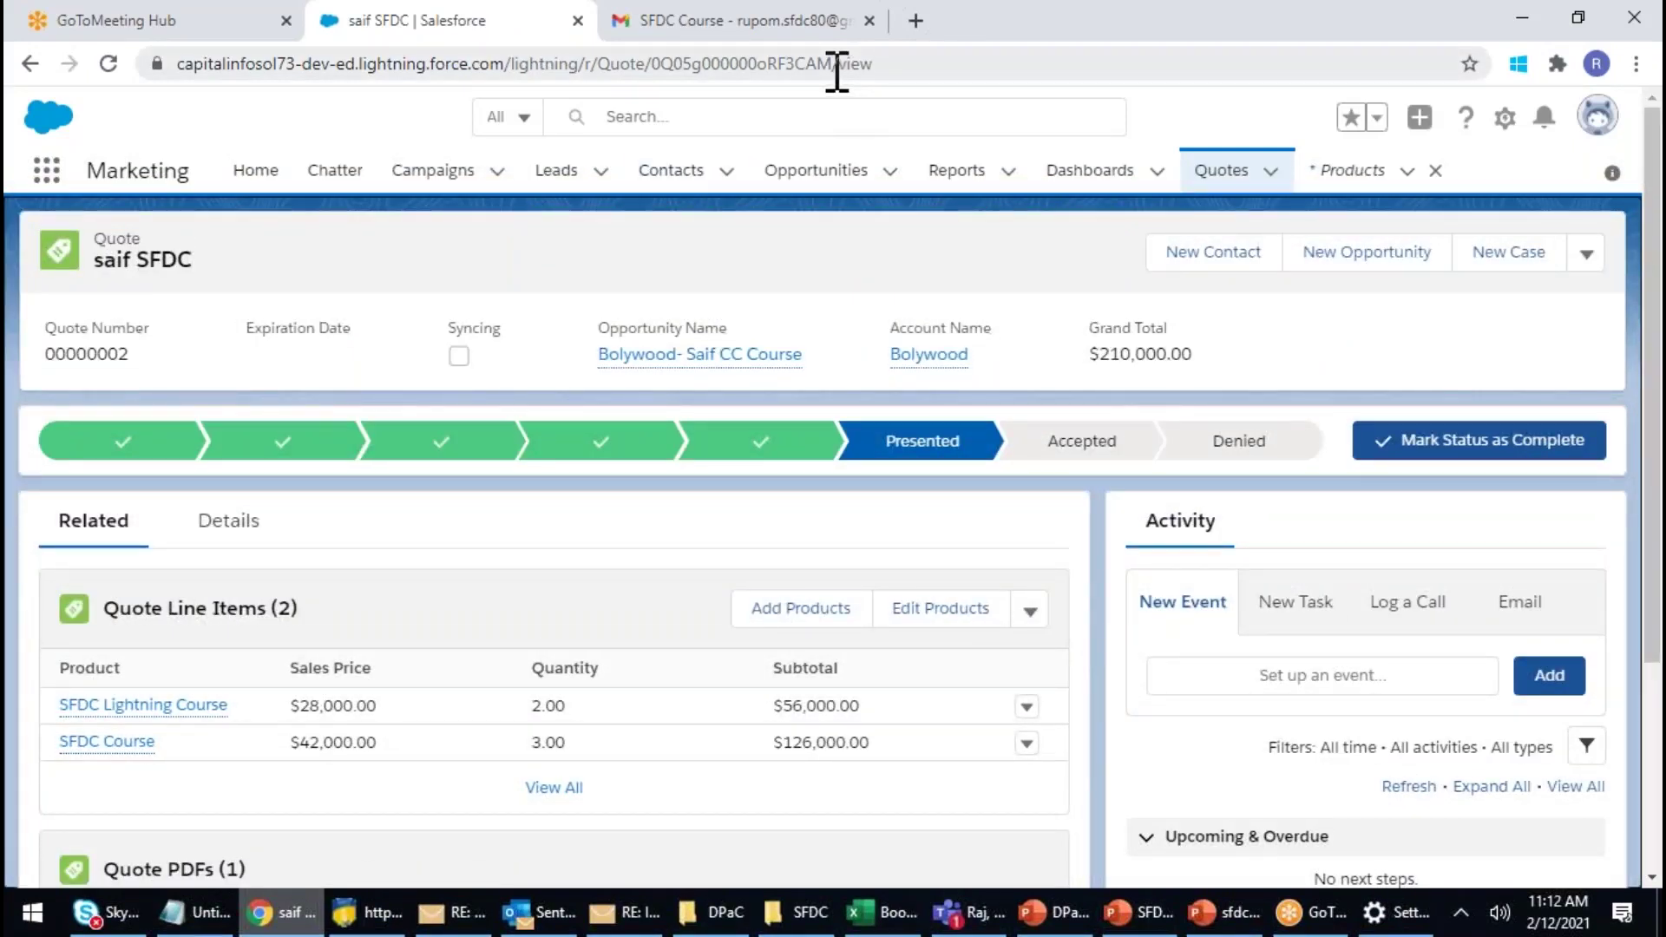
left_click(838, 69)
Step: Reload the saif SFDC quote and confirm its Grand Total now reads $182,000.00
key("Return")
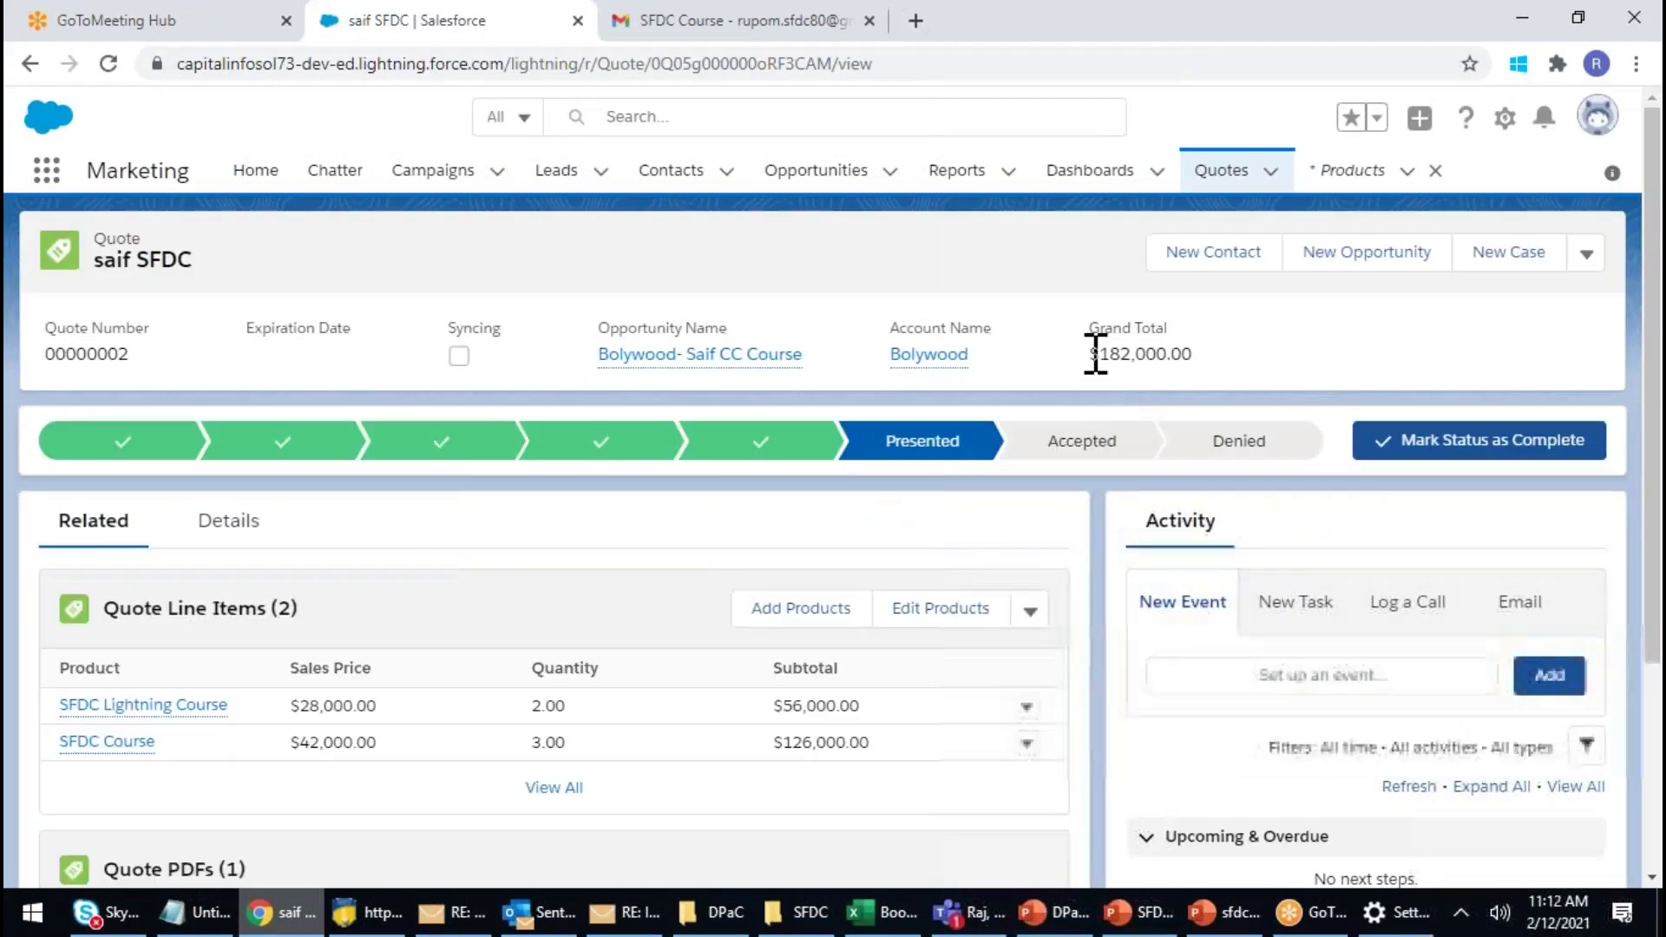
left_click_drag(1095, 353, 1241, 377)
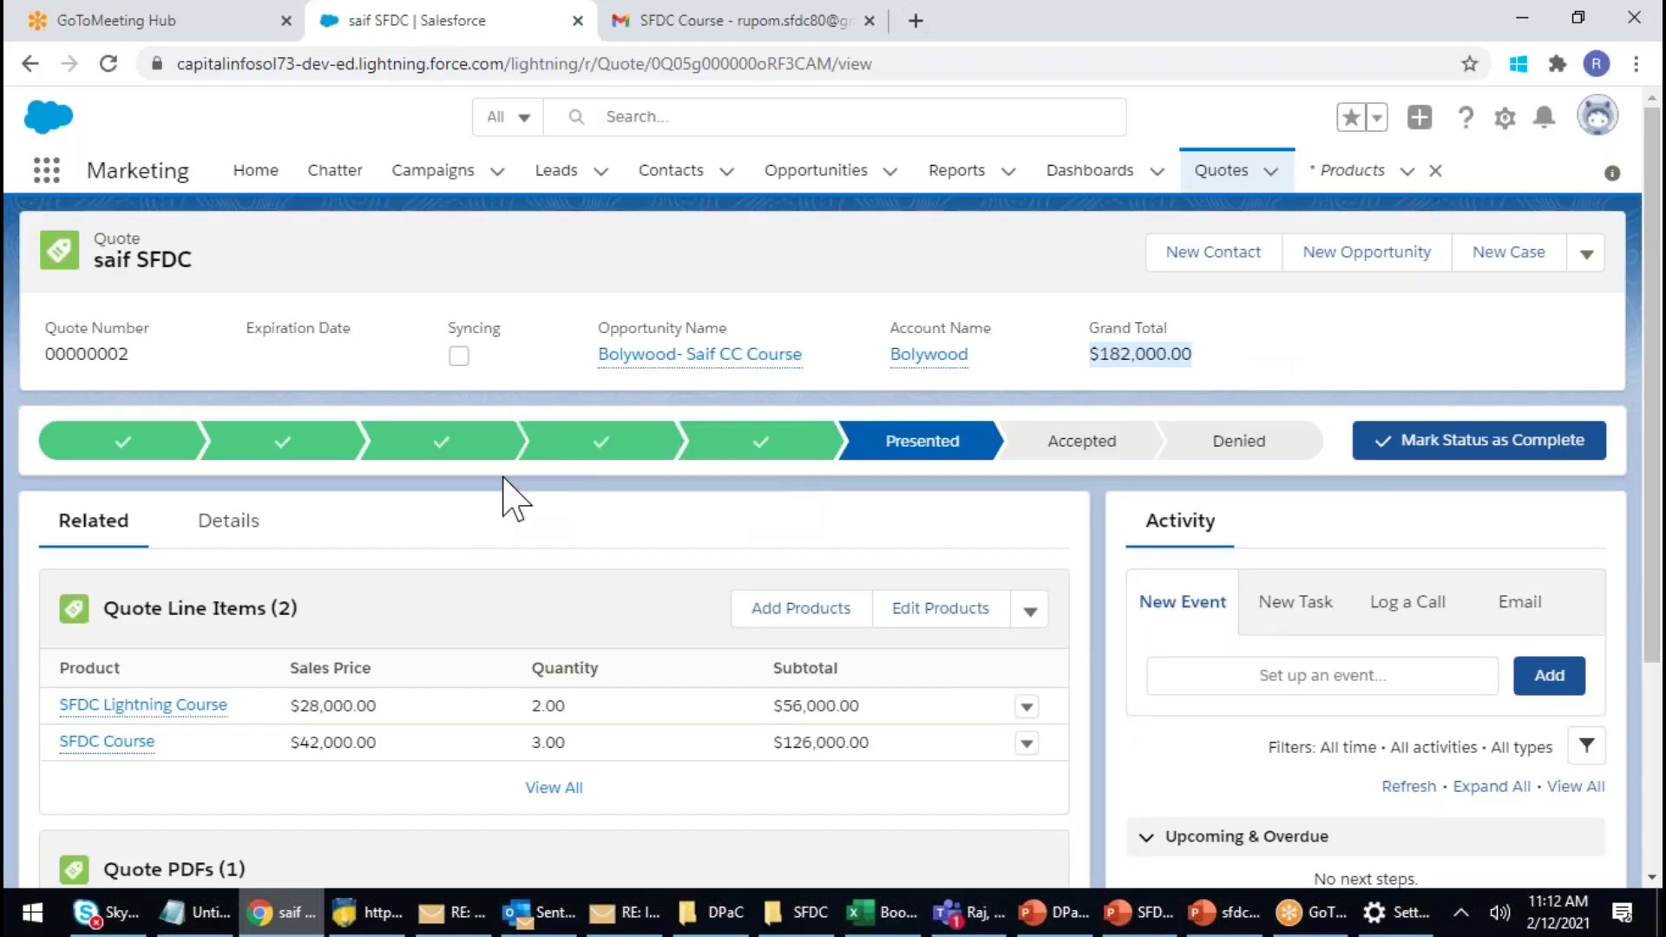
scroll(512, 499, "down", 3)
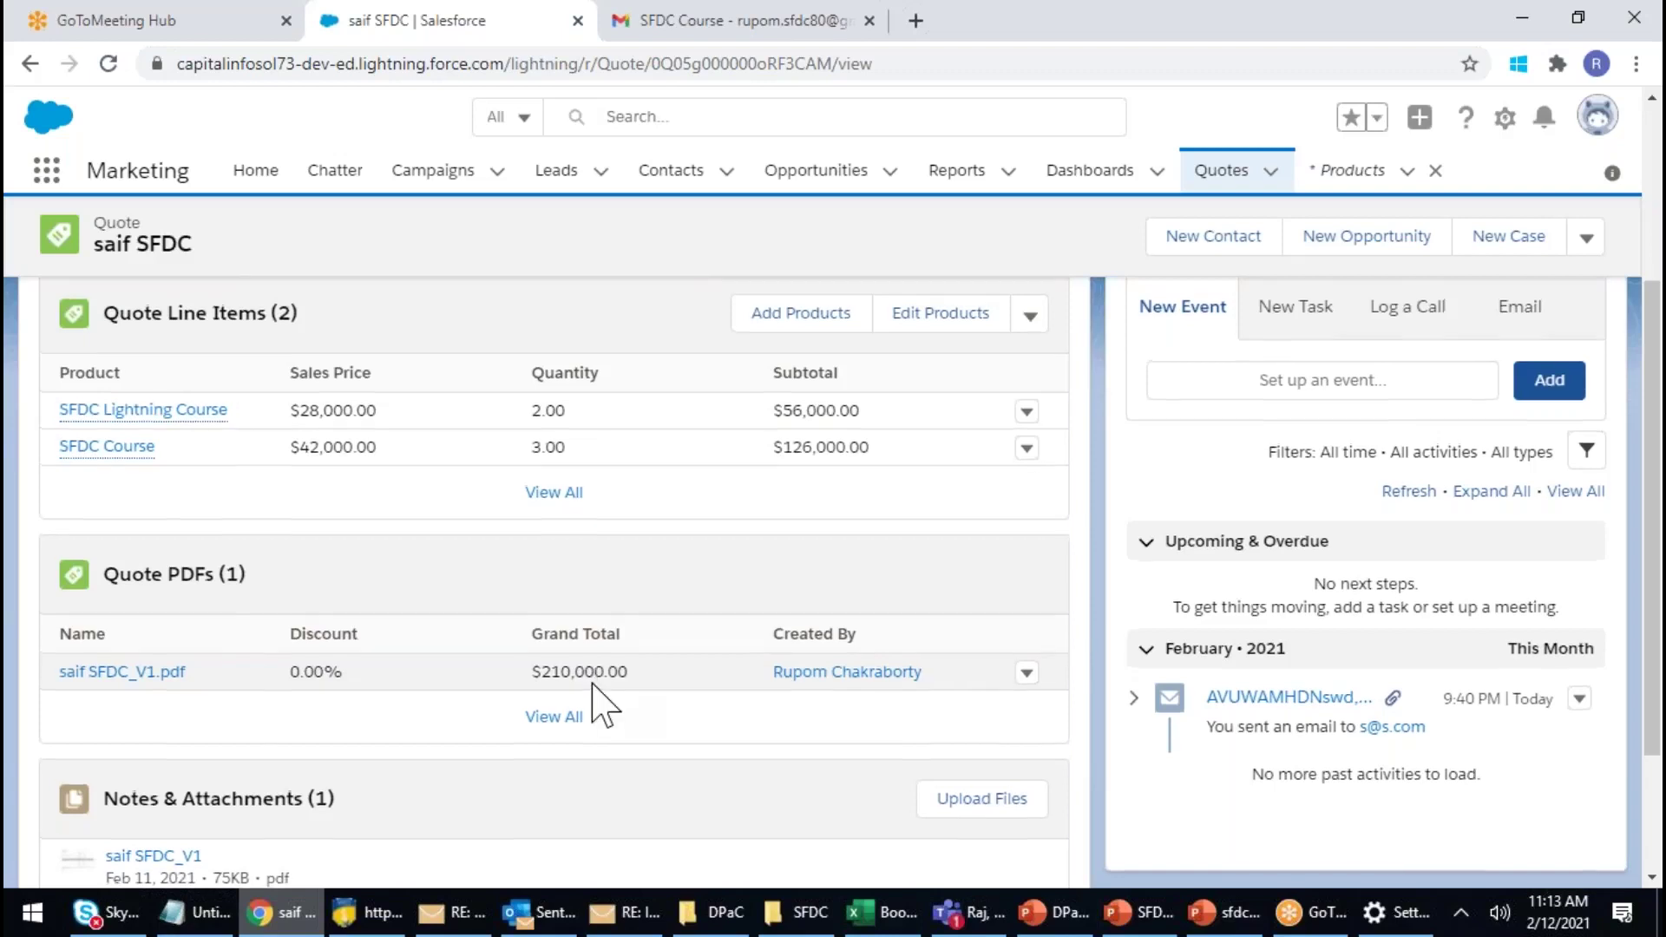
scroll(595, 694, "up", 4)
triple_click(1149, 357)
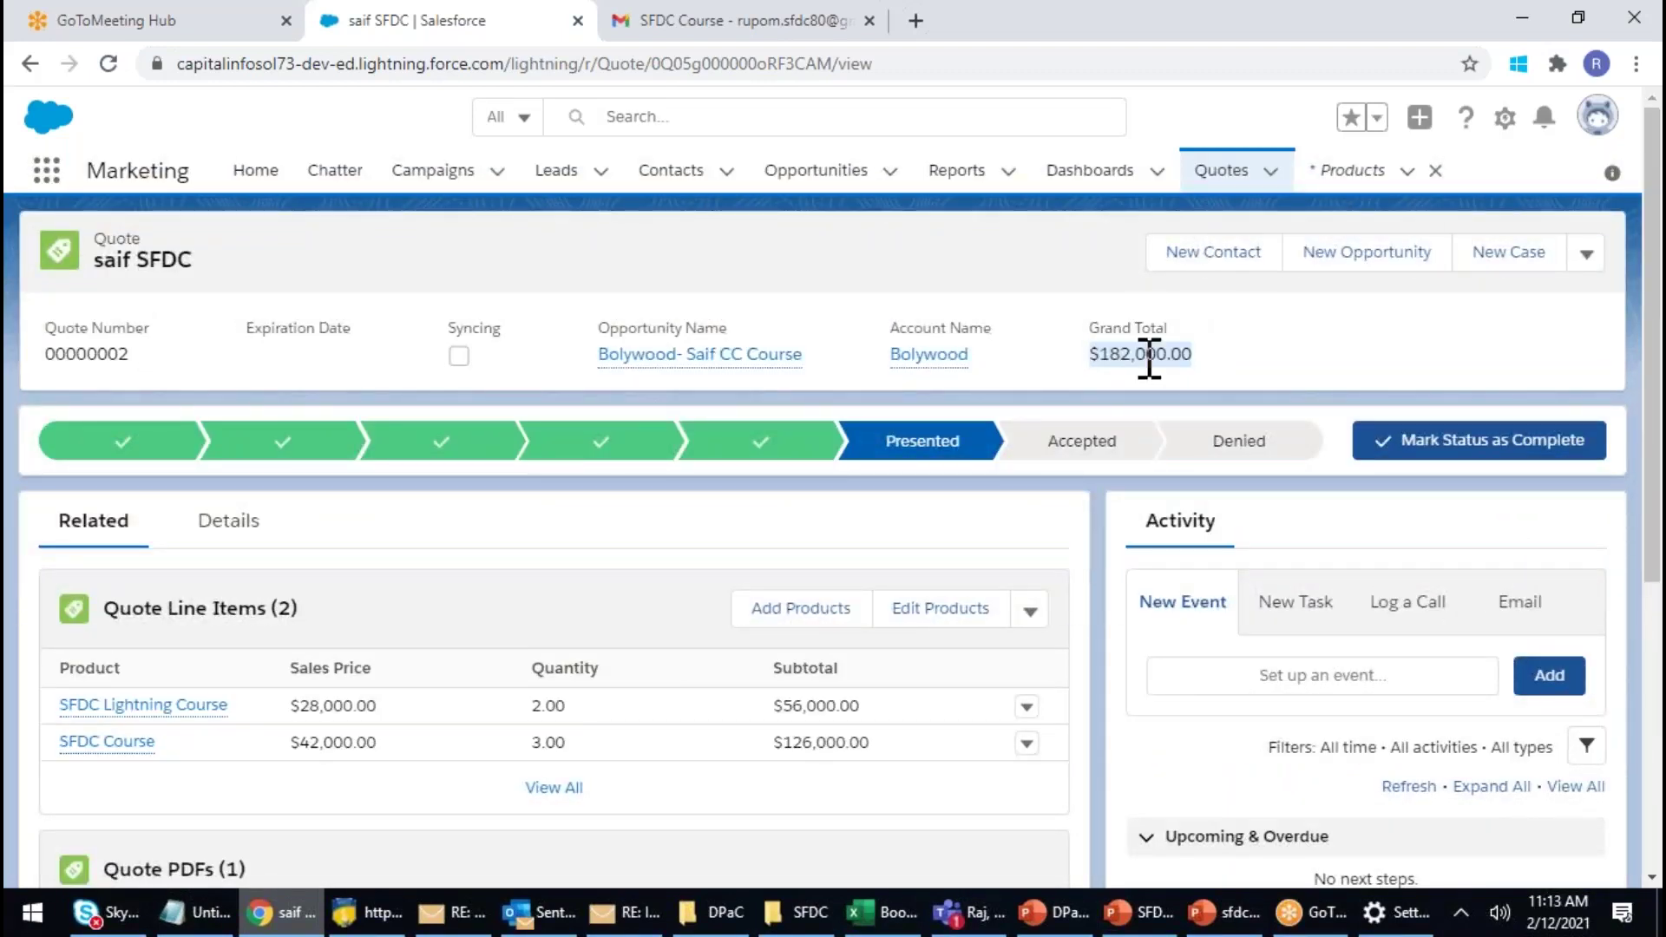
left_click(1587, 254)
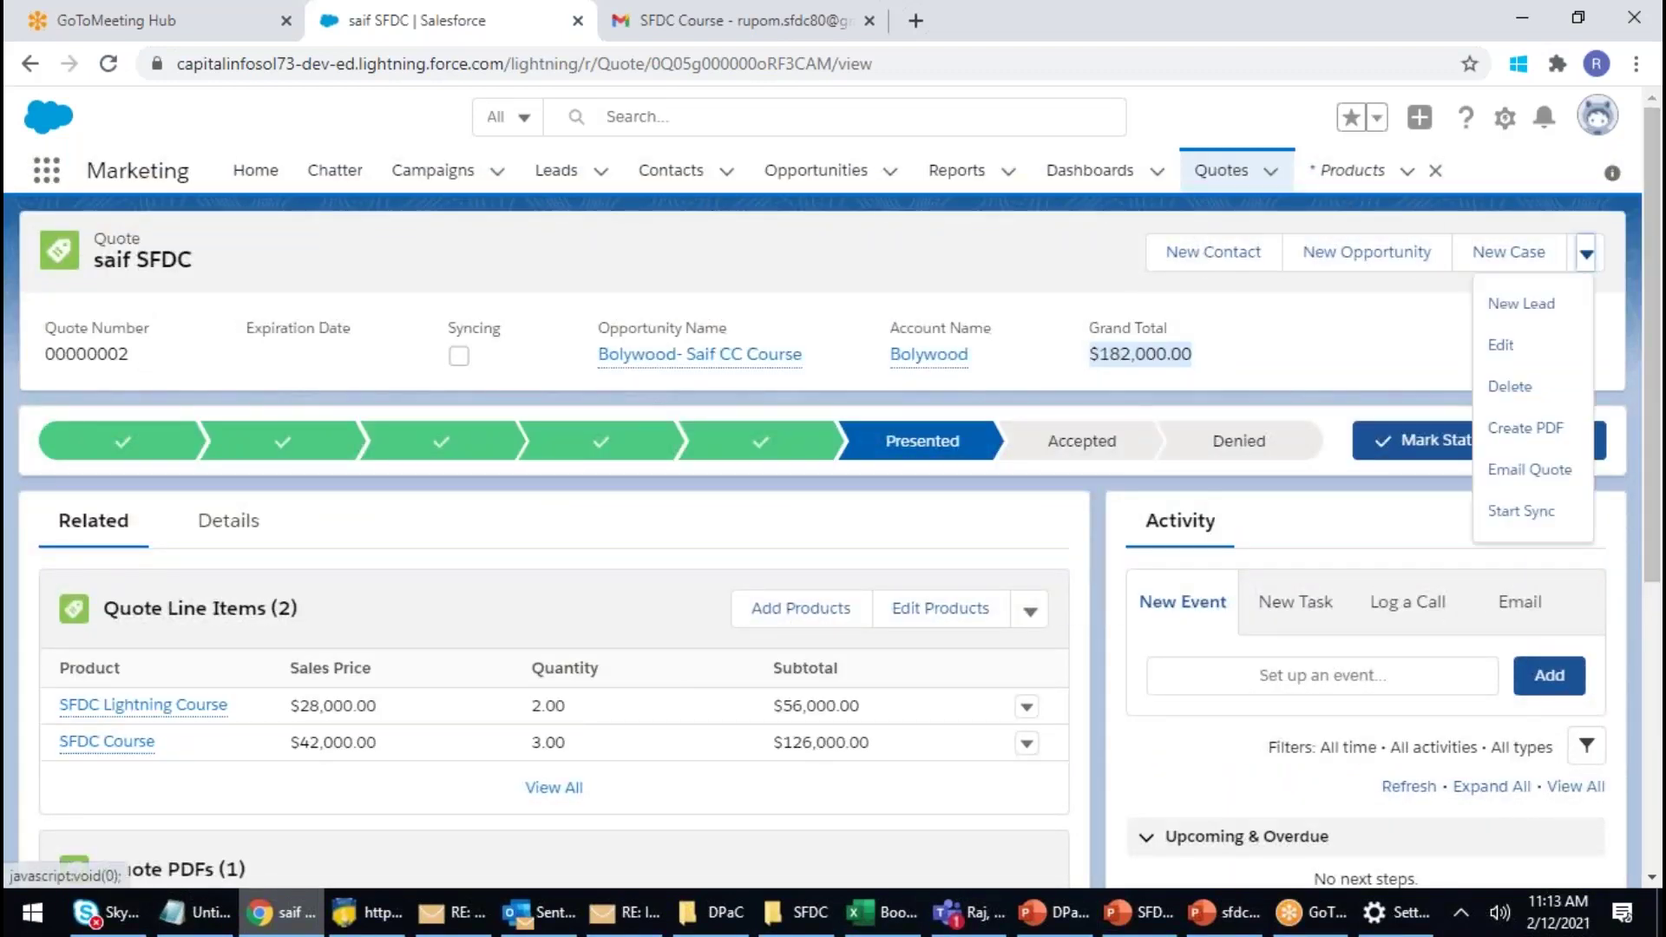
Step: Generate the quote PDF preview and save it to the quote as saif SFDC_V2.pdf
left_click(1553, 436)
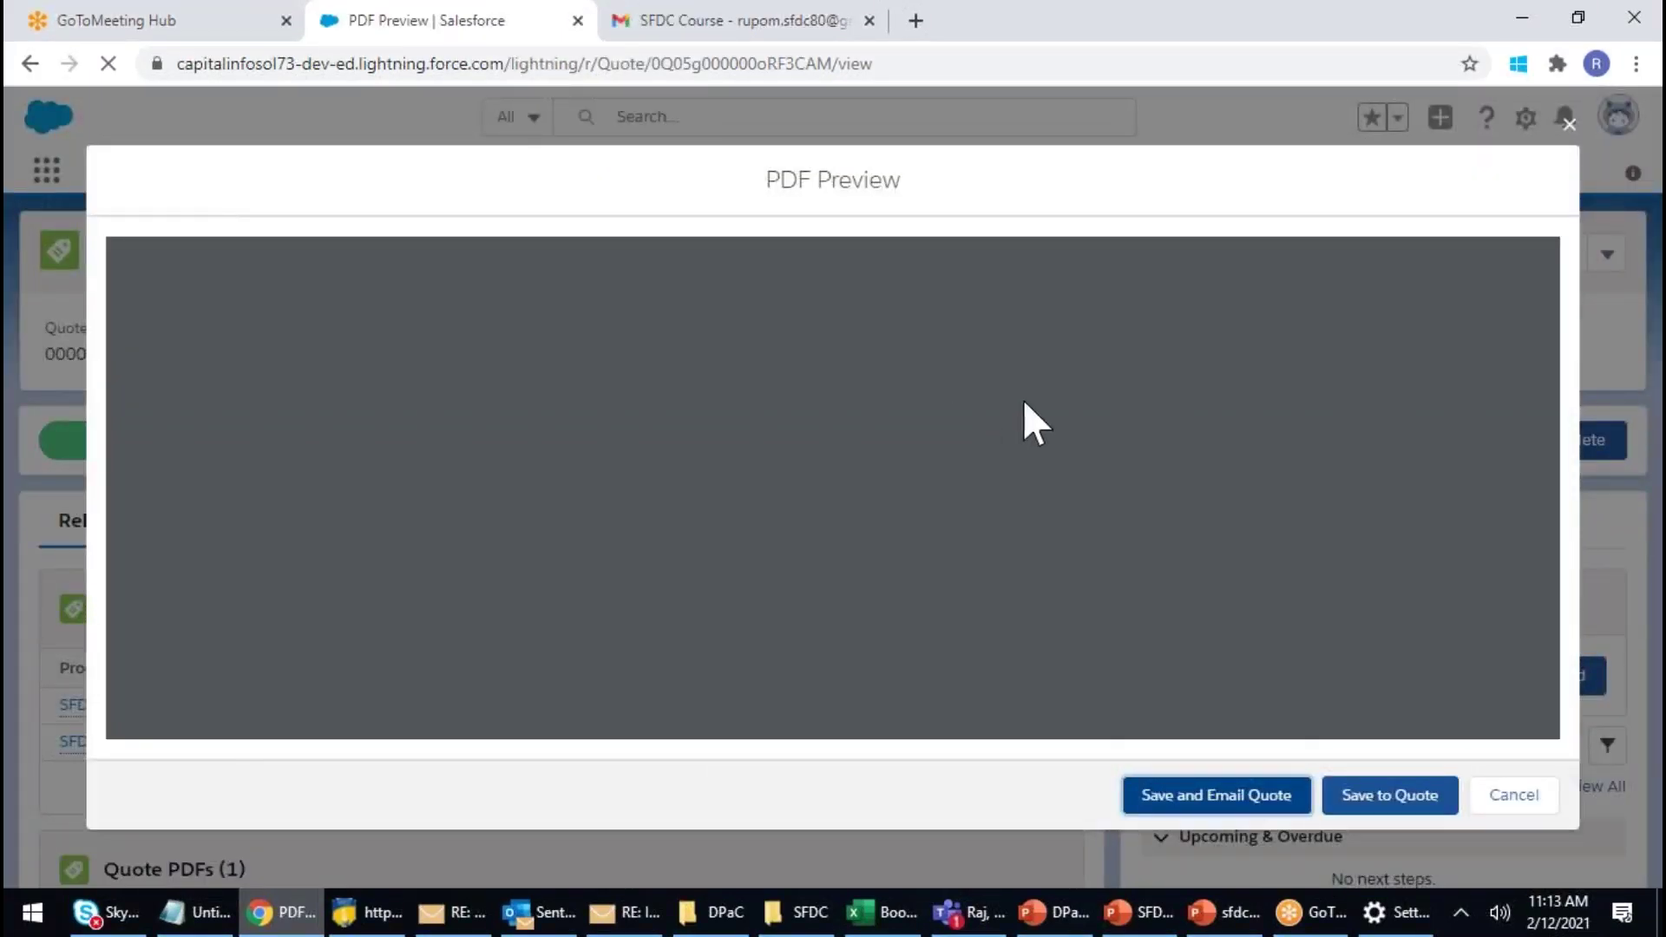
scroll(1034, 420, "down", 3)
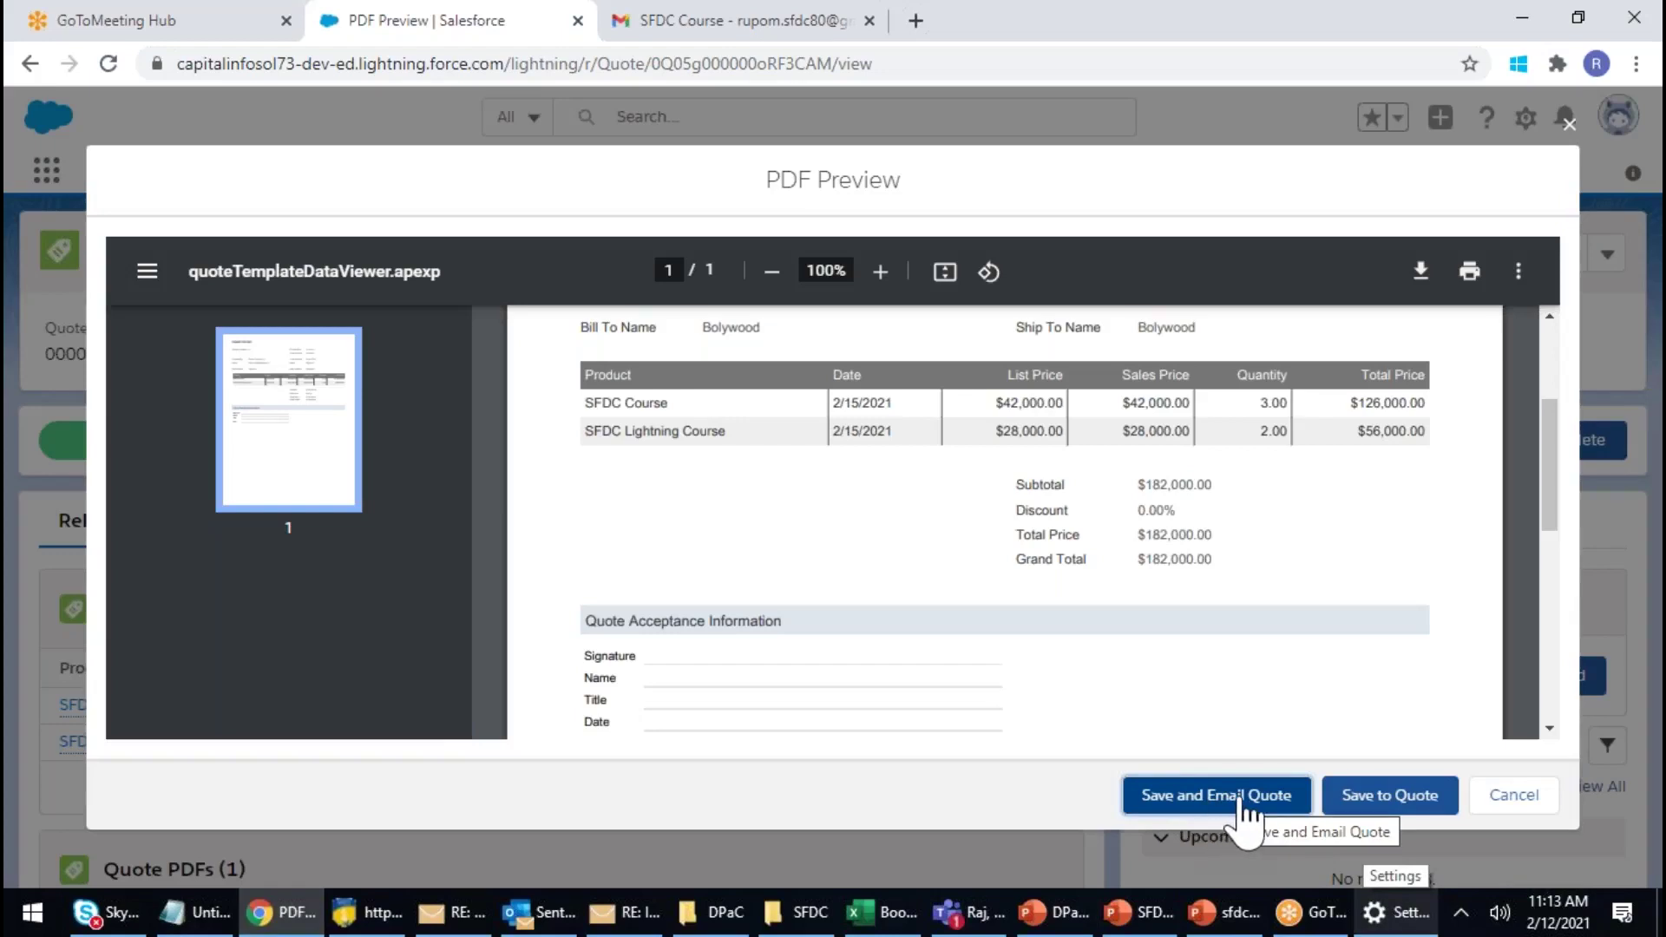
left_click(1383, 807)
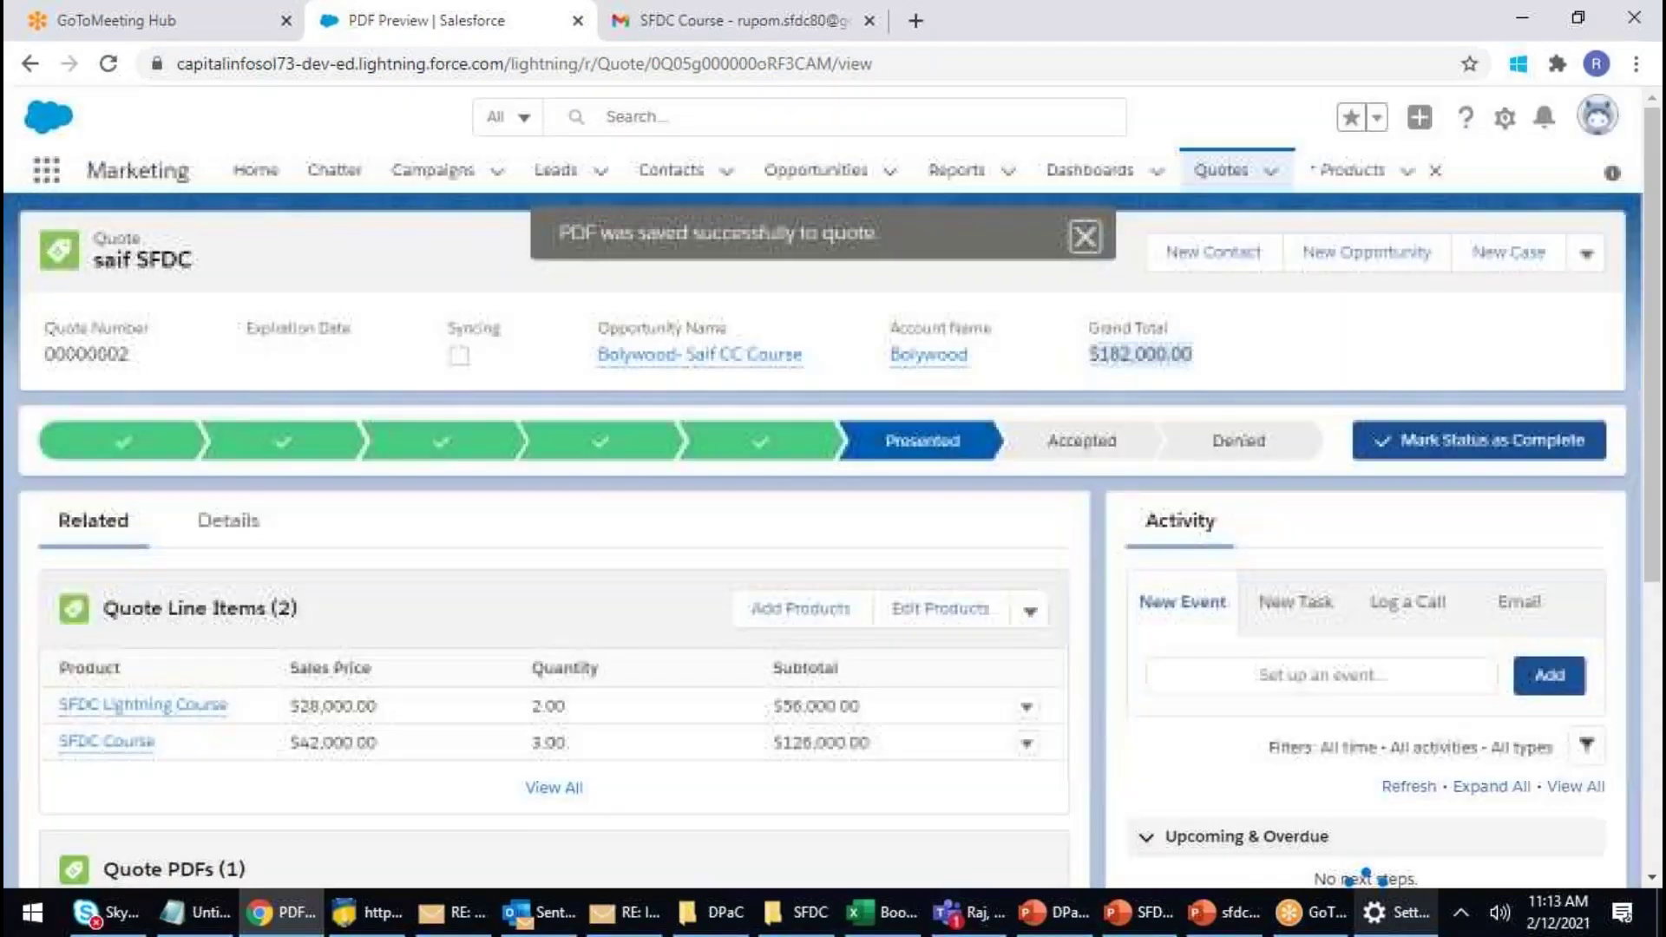
scroll(733, 586, "down", 6)
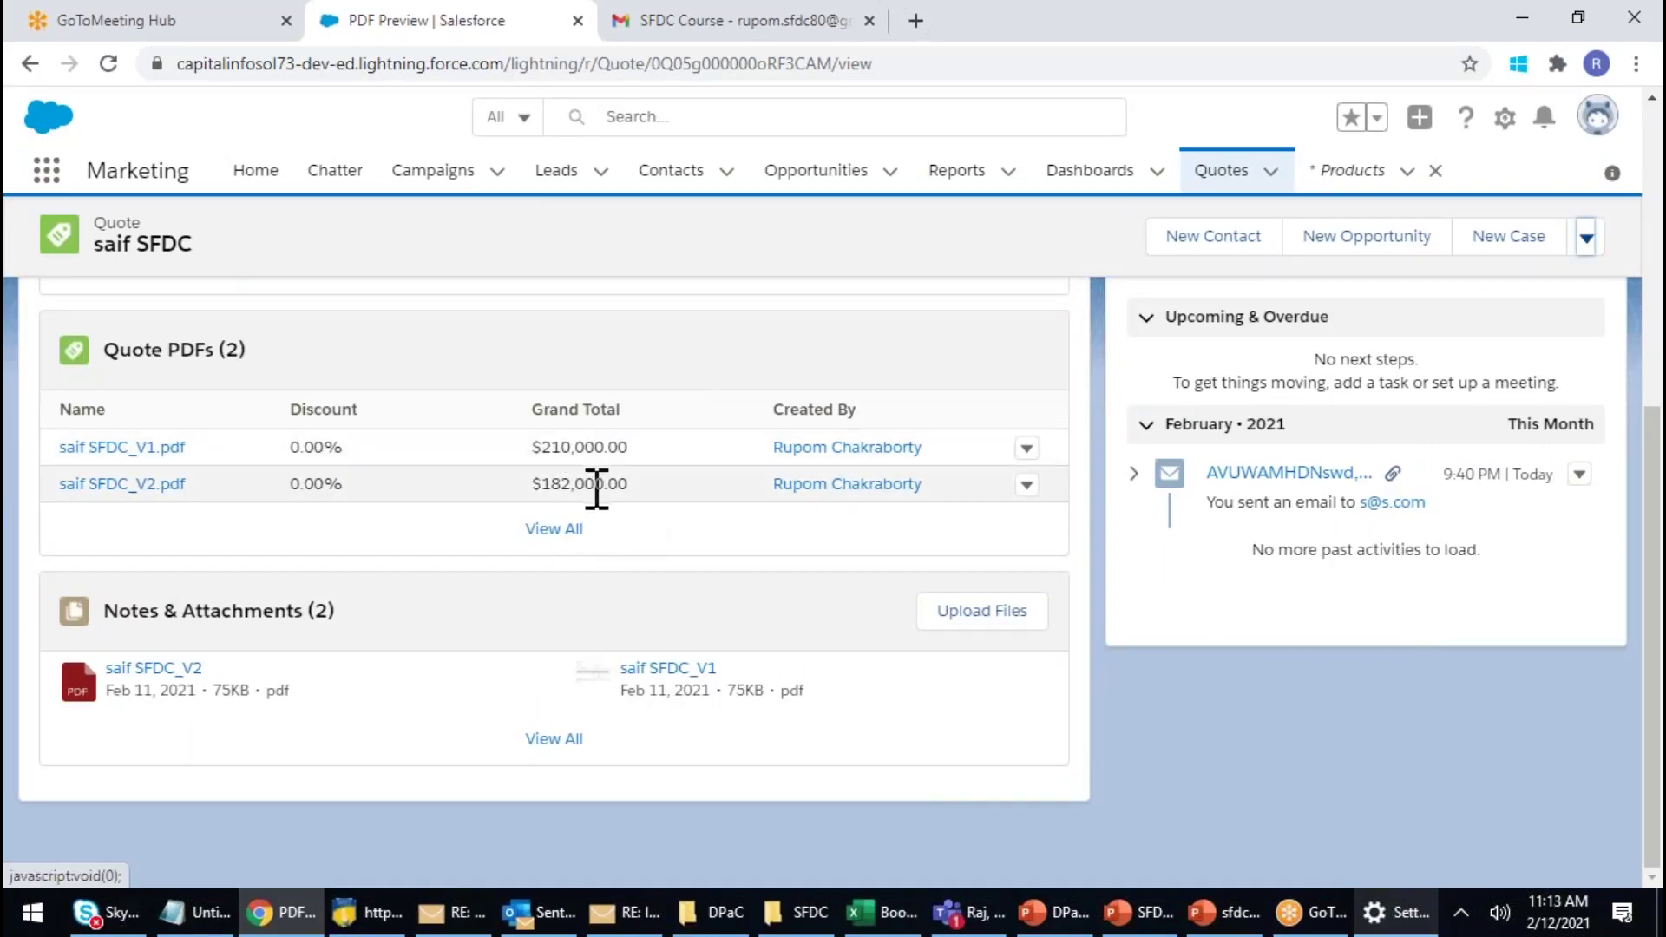
scroll(594, 497, "up", 4)
Step: Add Lenovo K8 with quantity 5 to the quote, bringing the Grand Total to $256,995.00
scroll(591, 499, "down", 2)
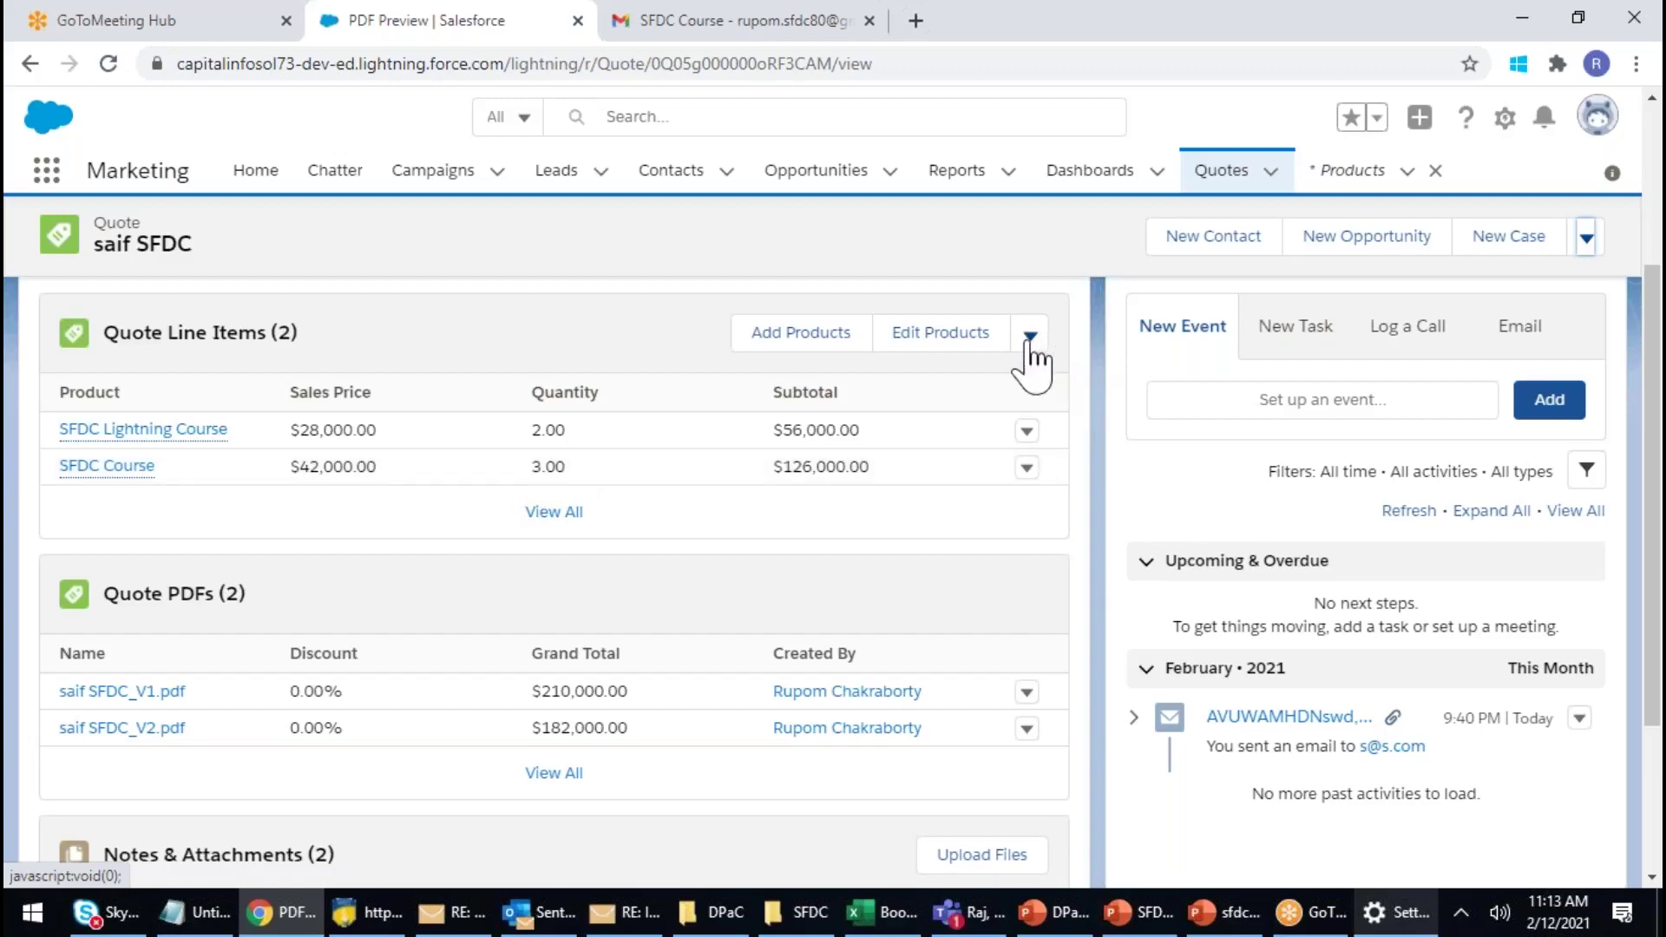
left_click(800, 333)
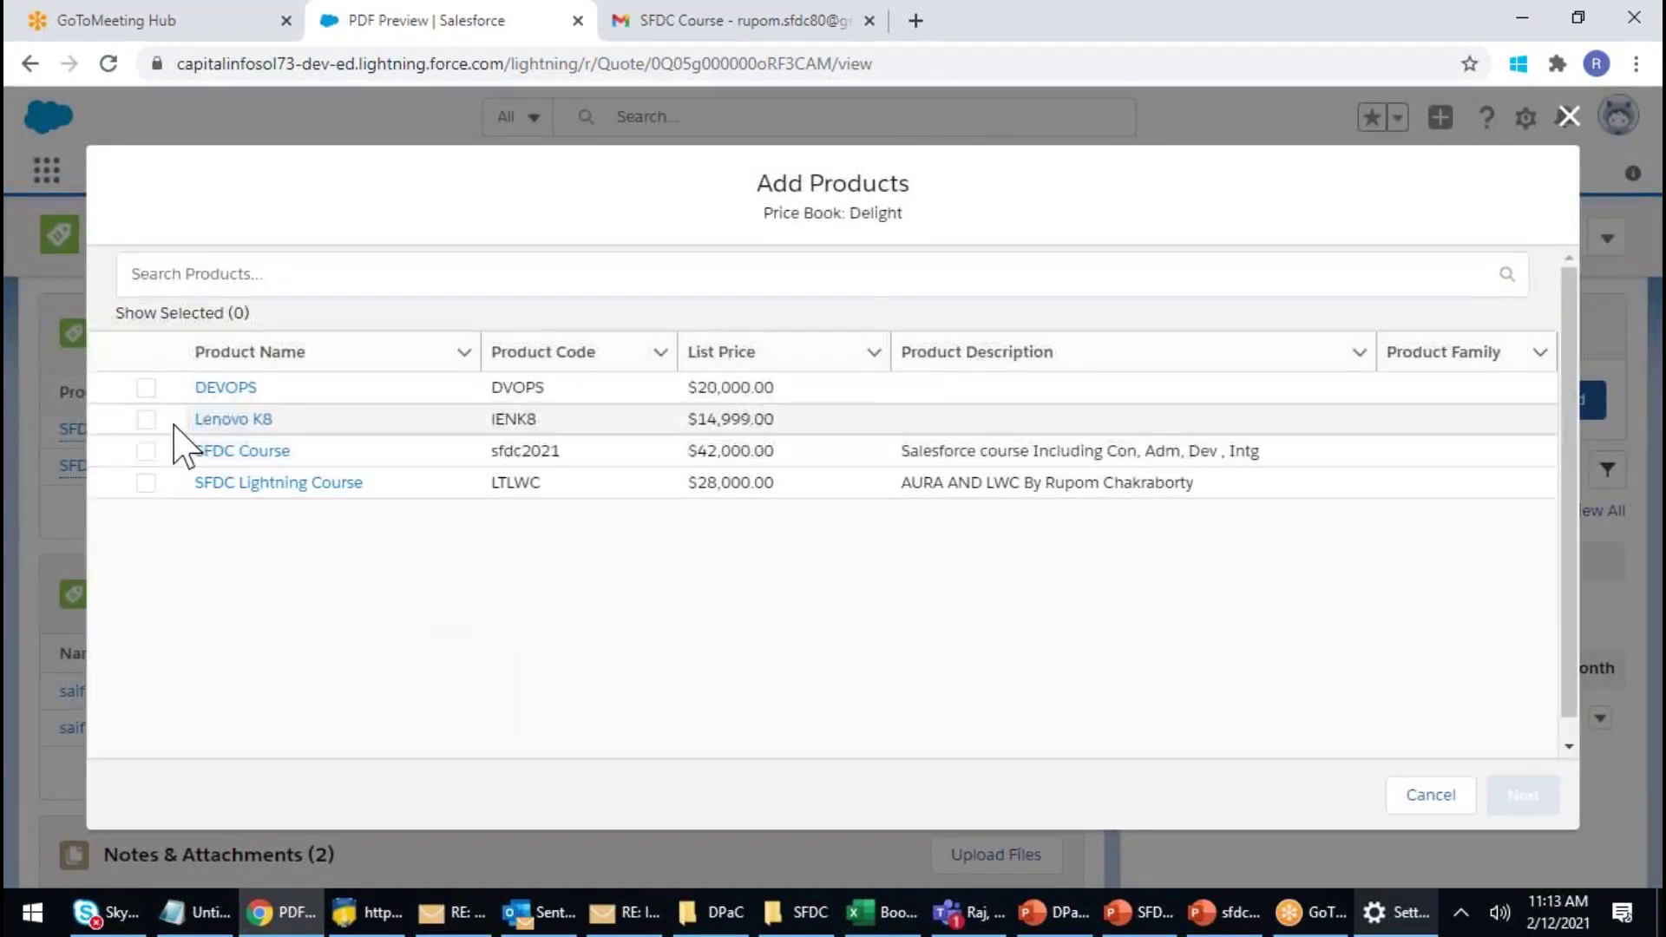
left_click(145, 419)
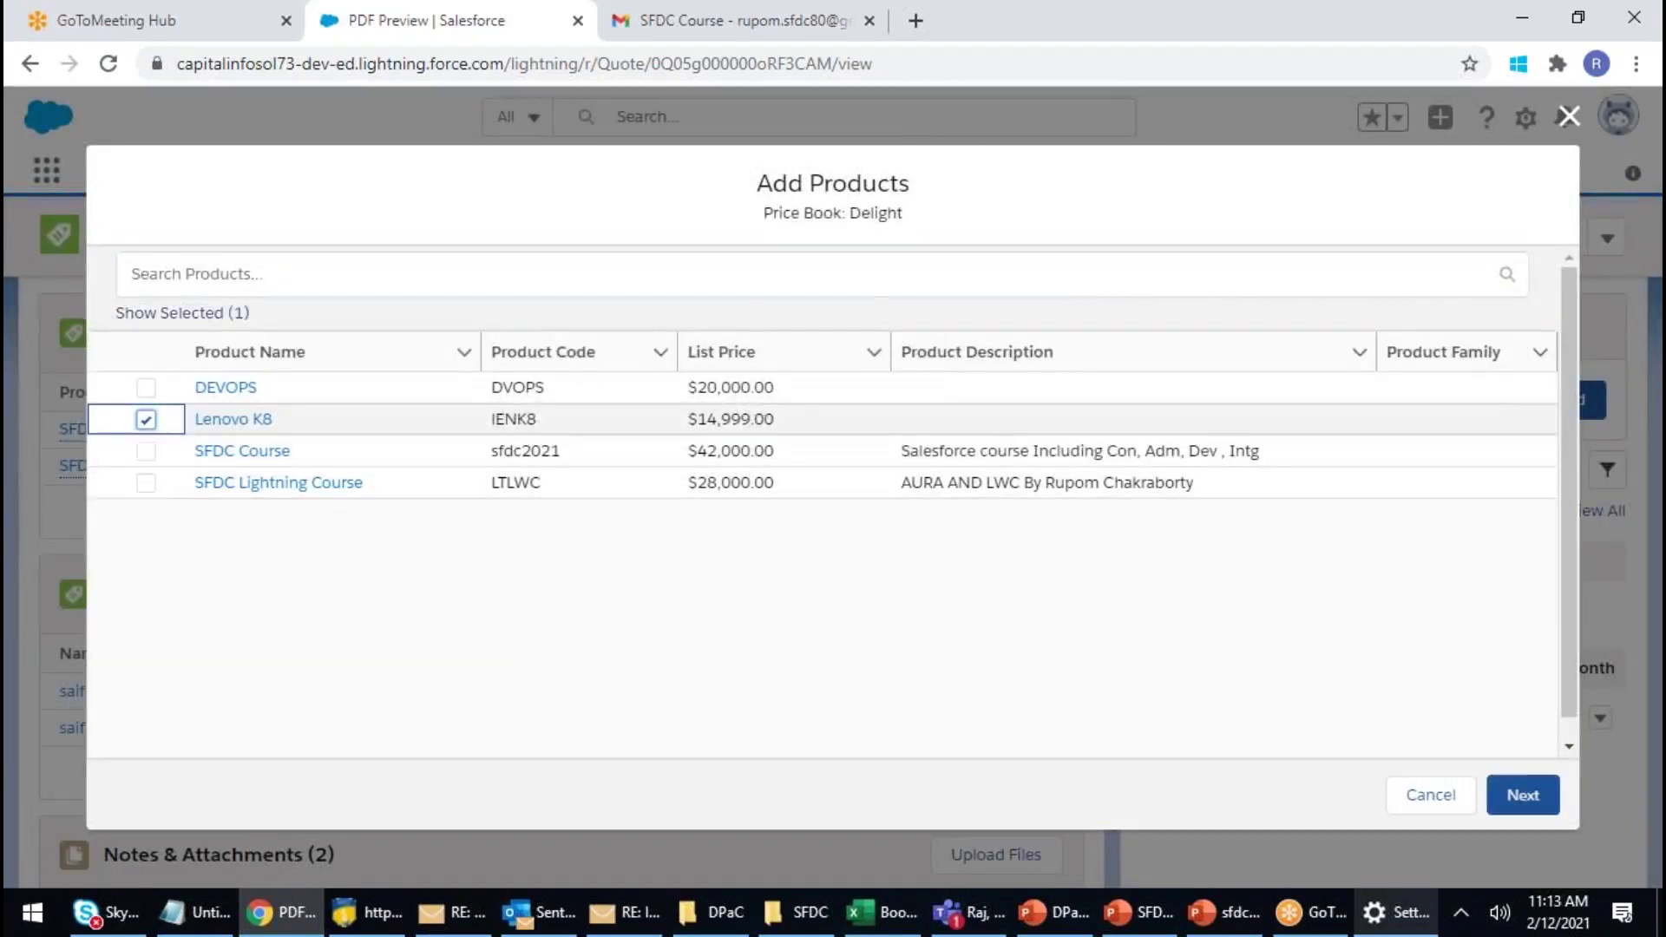
left_click(1523, 797)
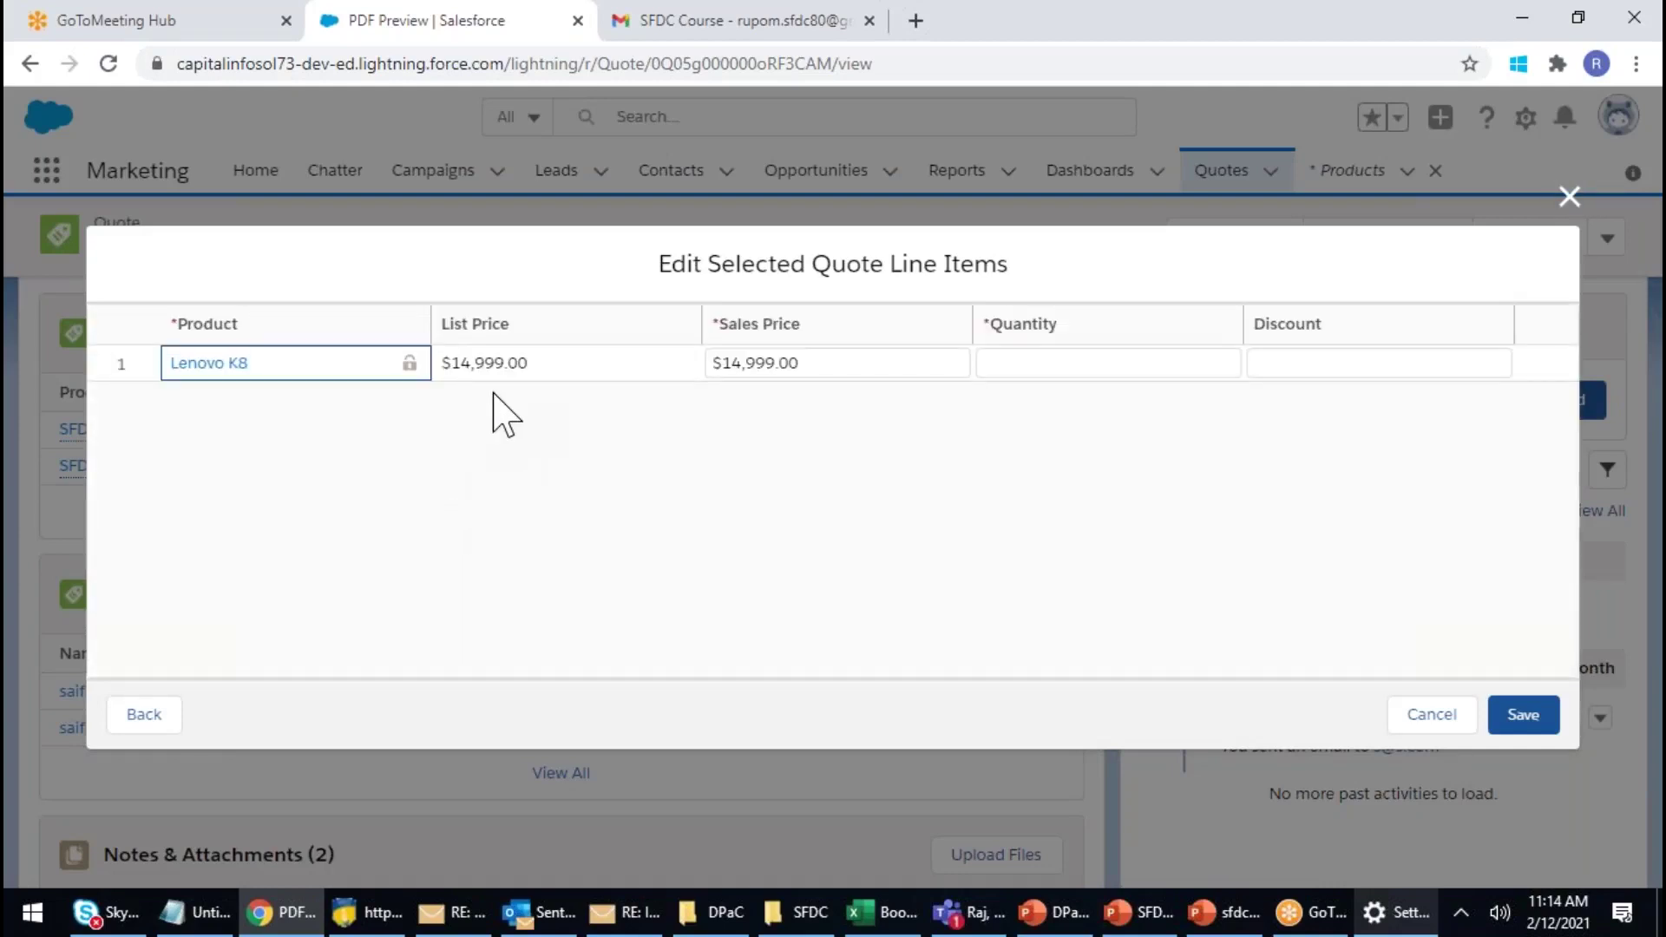
left_click(1059, 362)
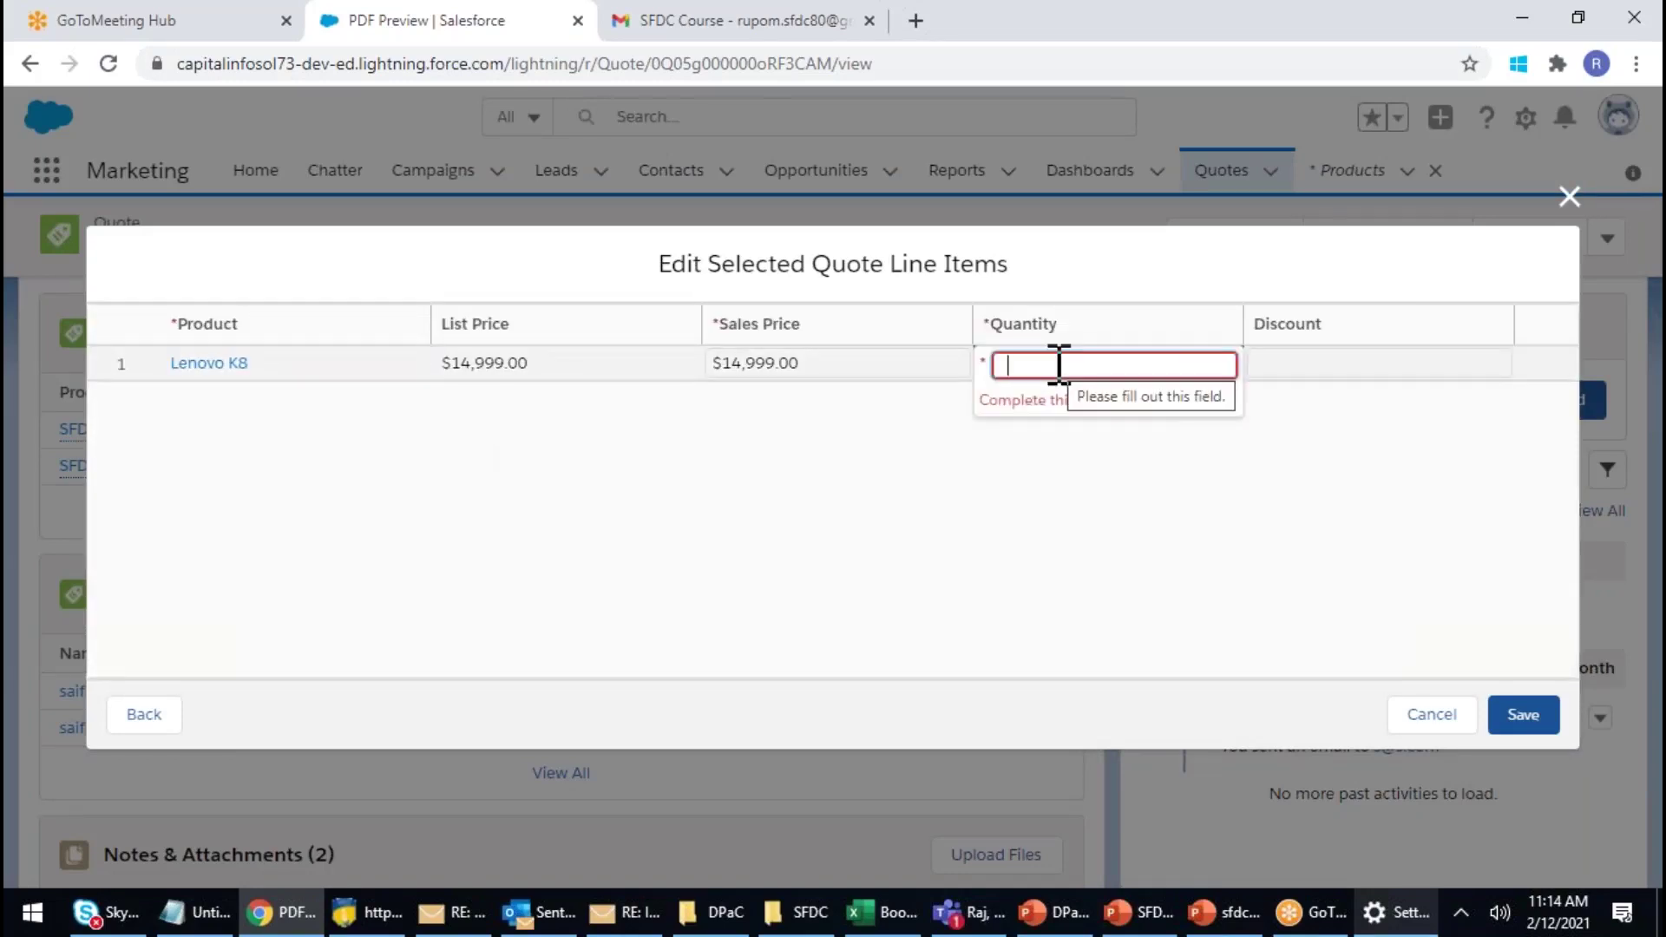
type("5")
left_click(1226, 593)
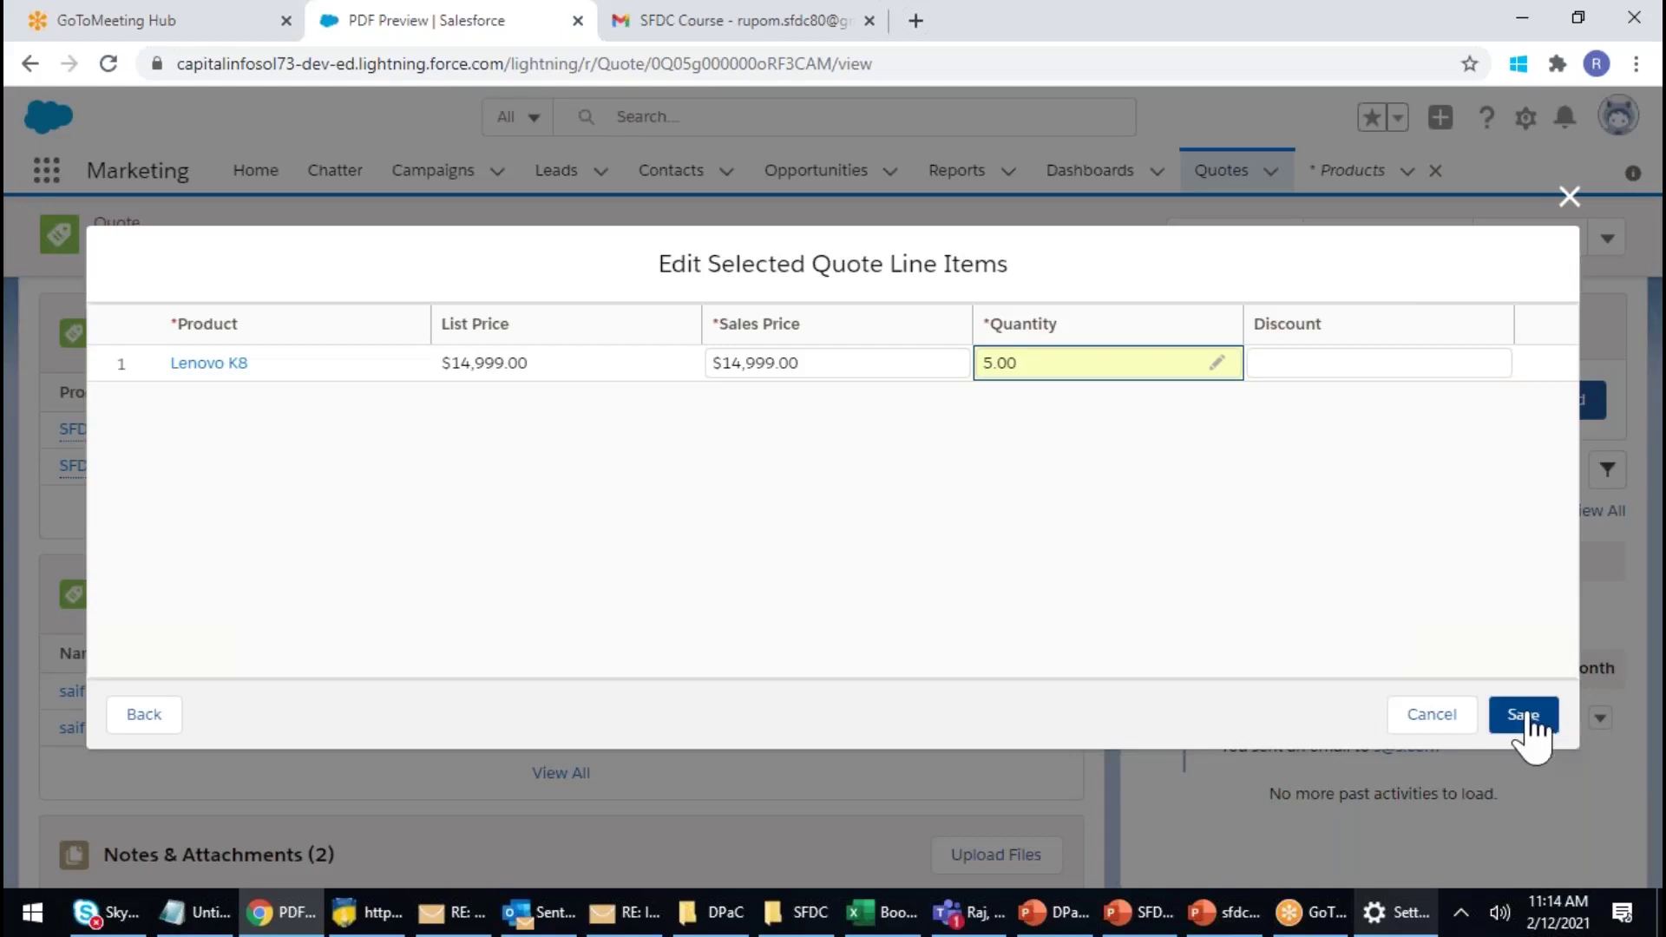
left_click(1524, 717)
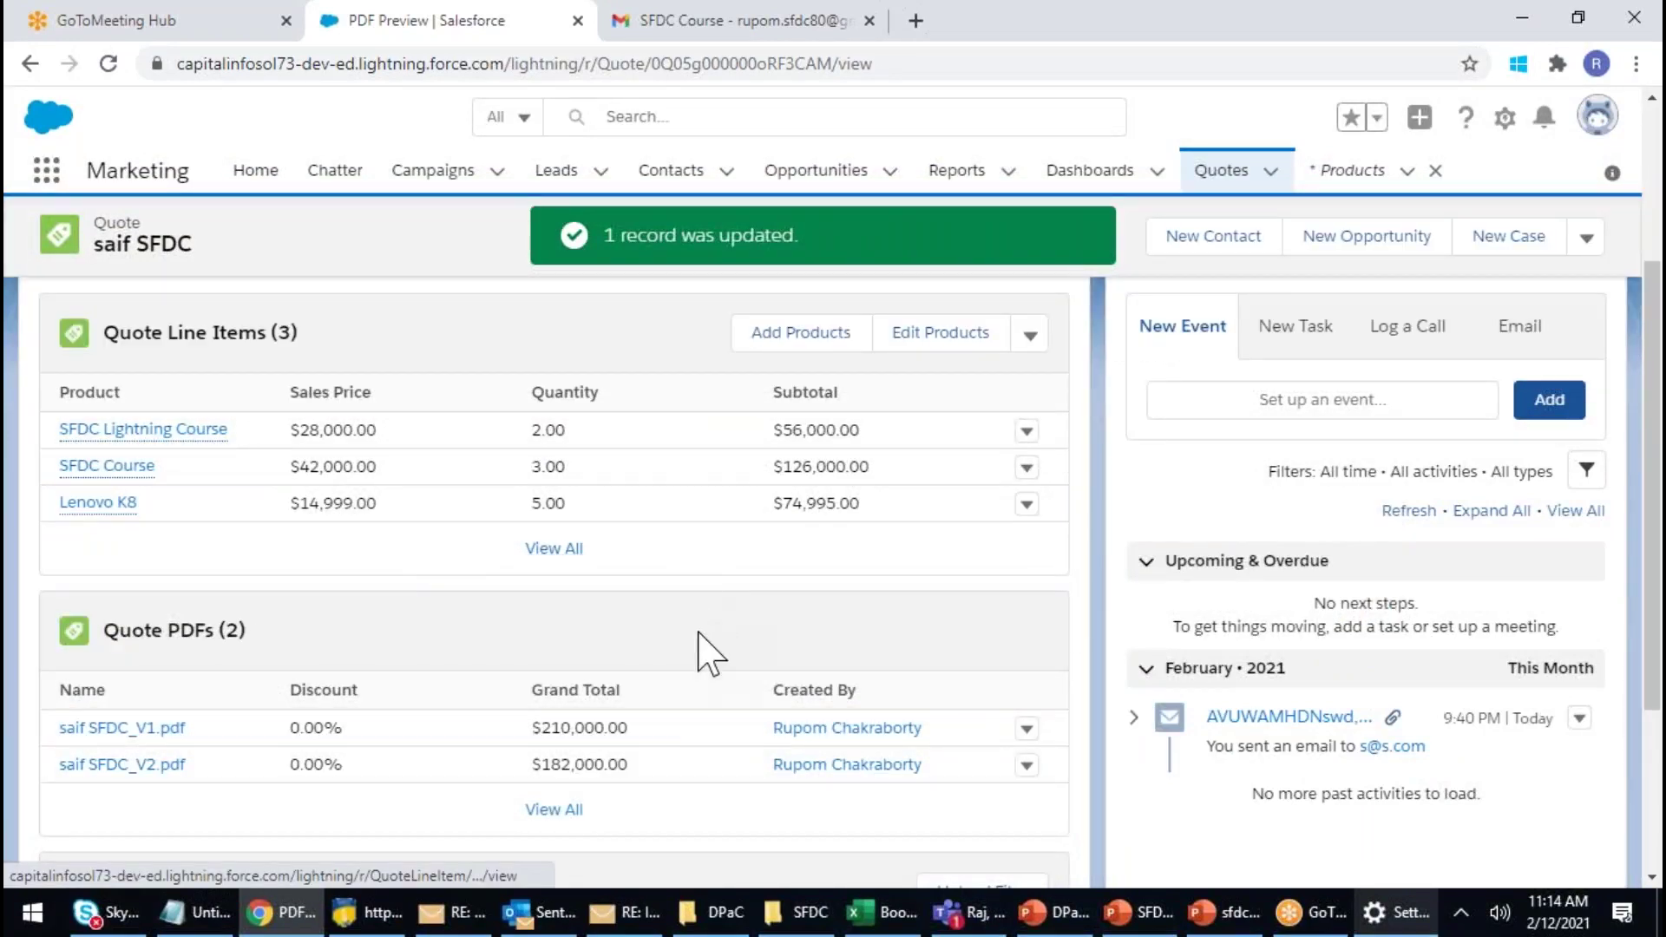
scroll(699, 651, "up", 3)
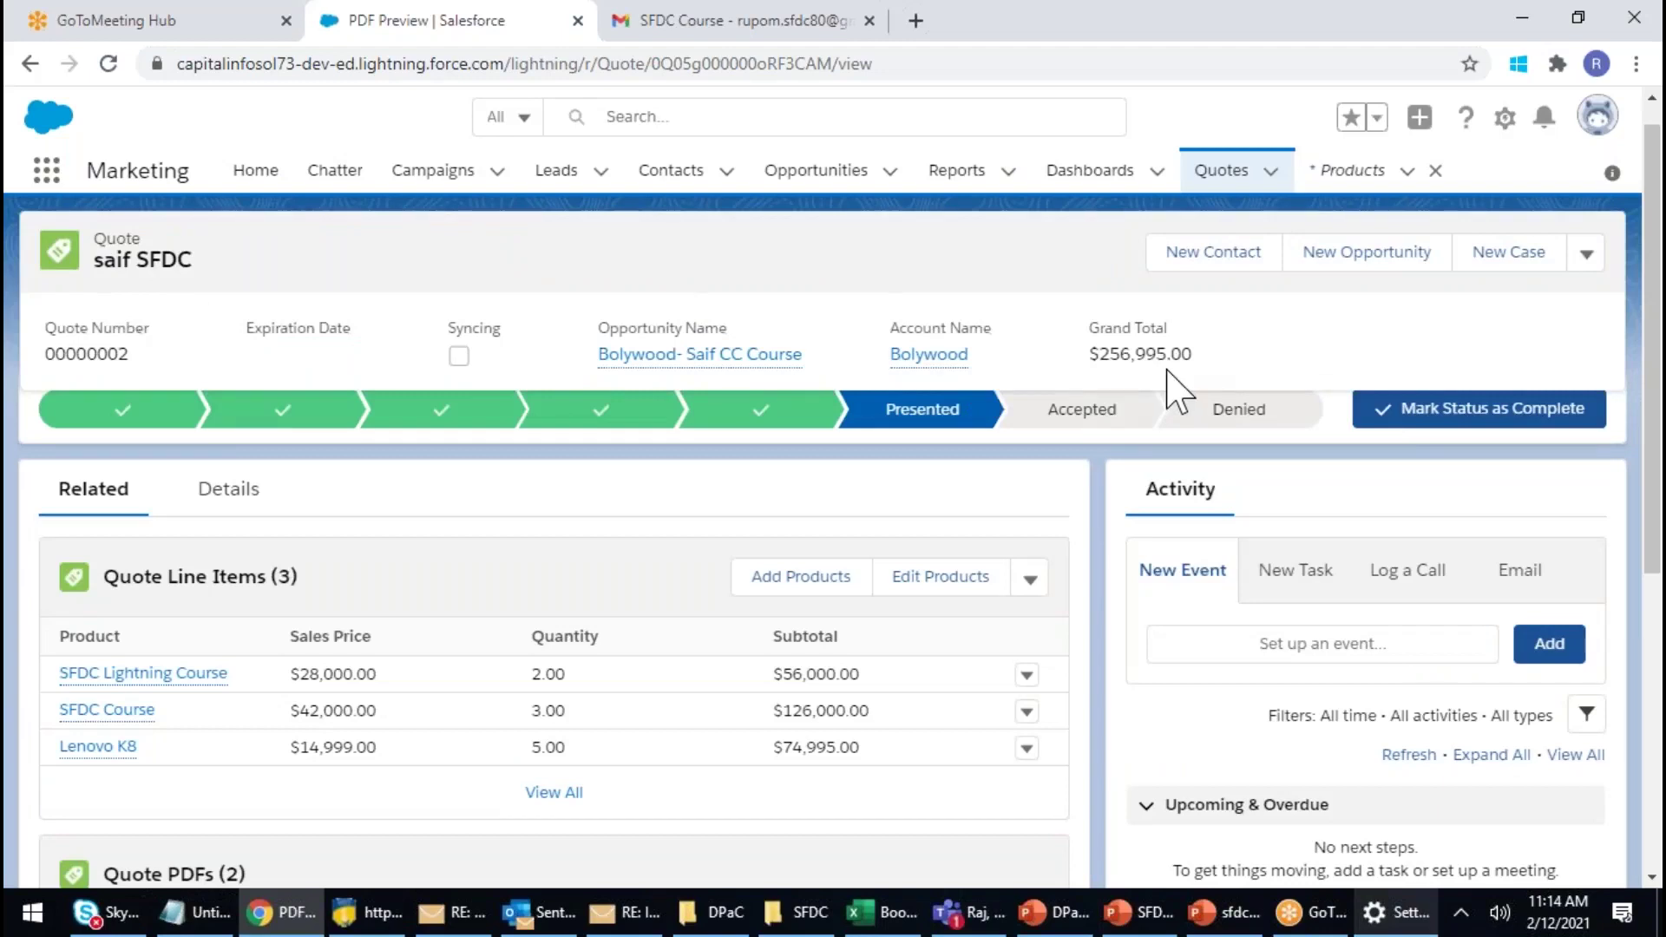
left_click(1586, 253)
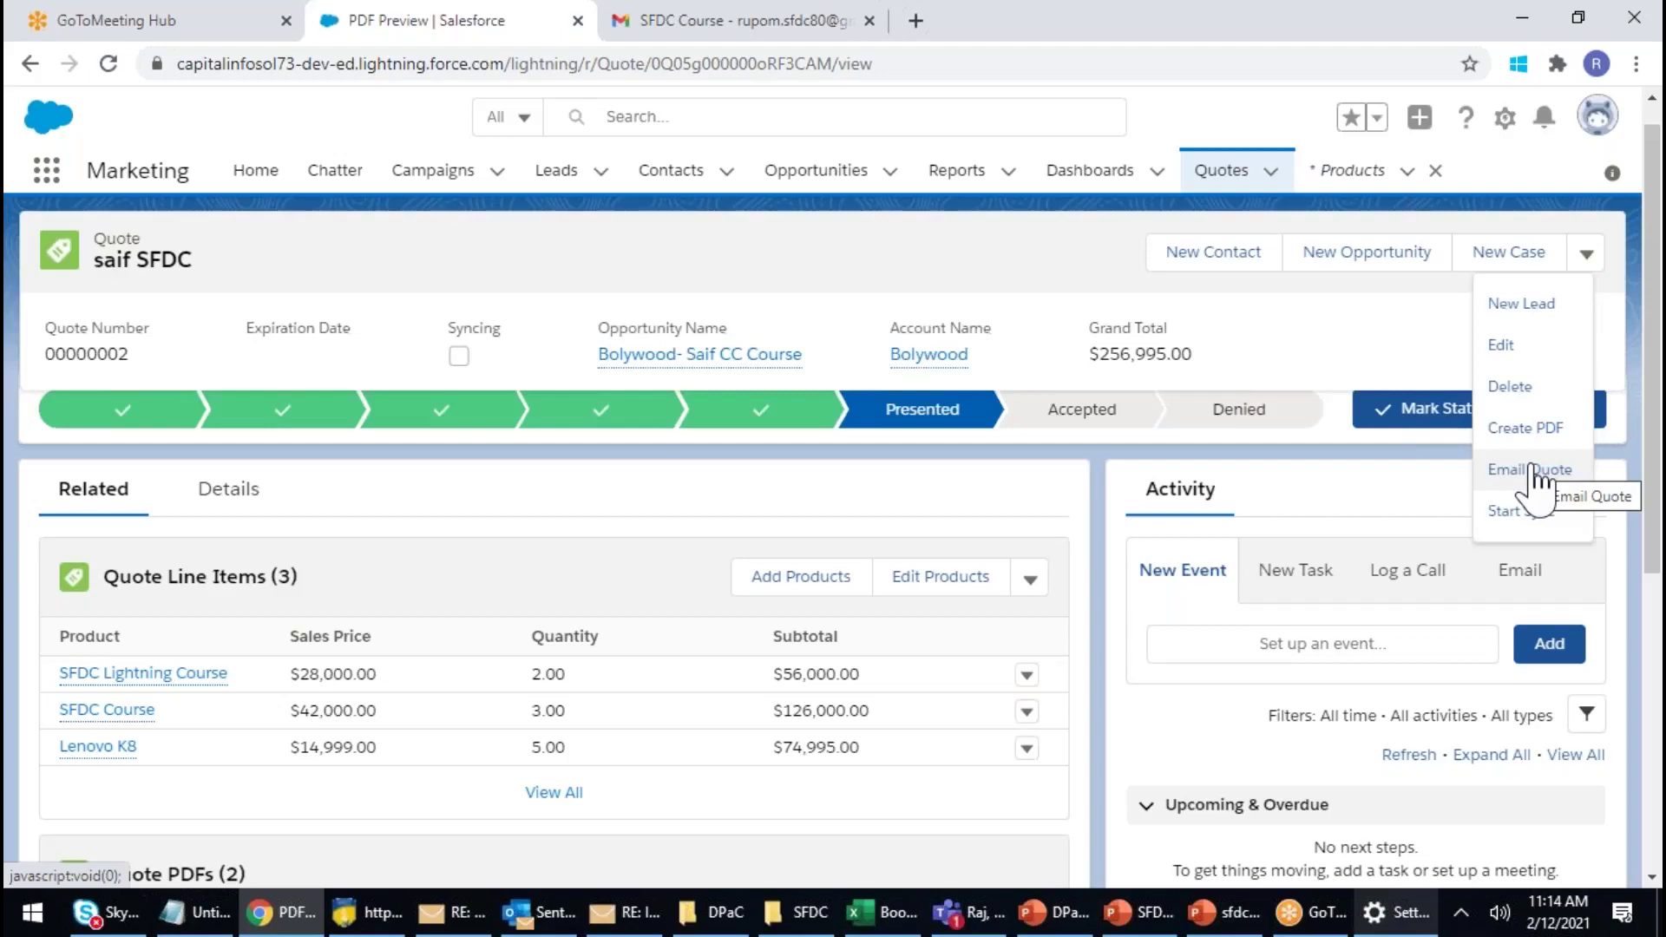
Step: Create the updated quote PDF and save it as saif SFDC_V3.pdf with the $256,995.00 total
left_click(1545, 430)
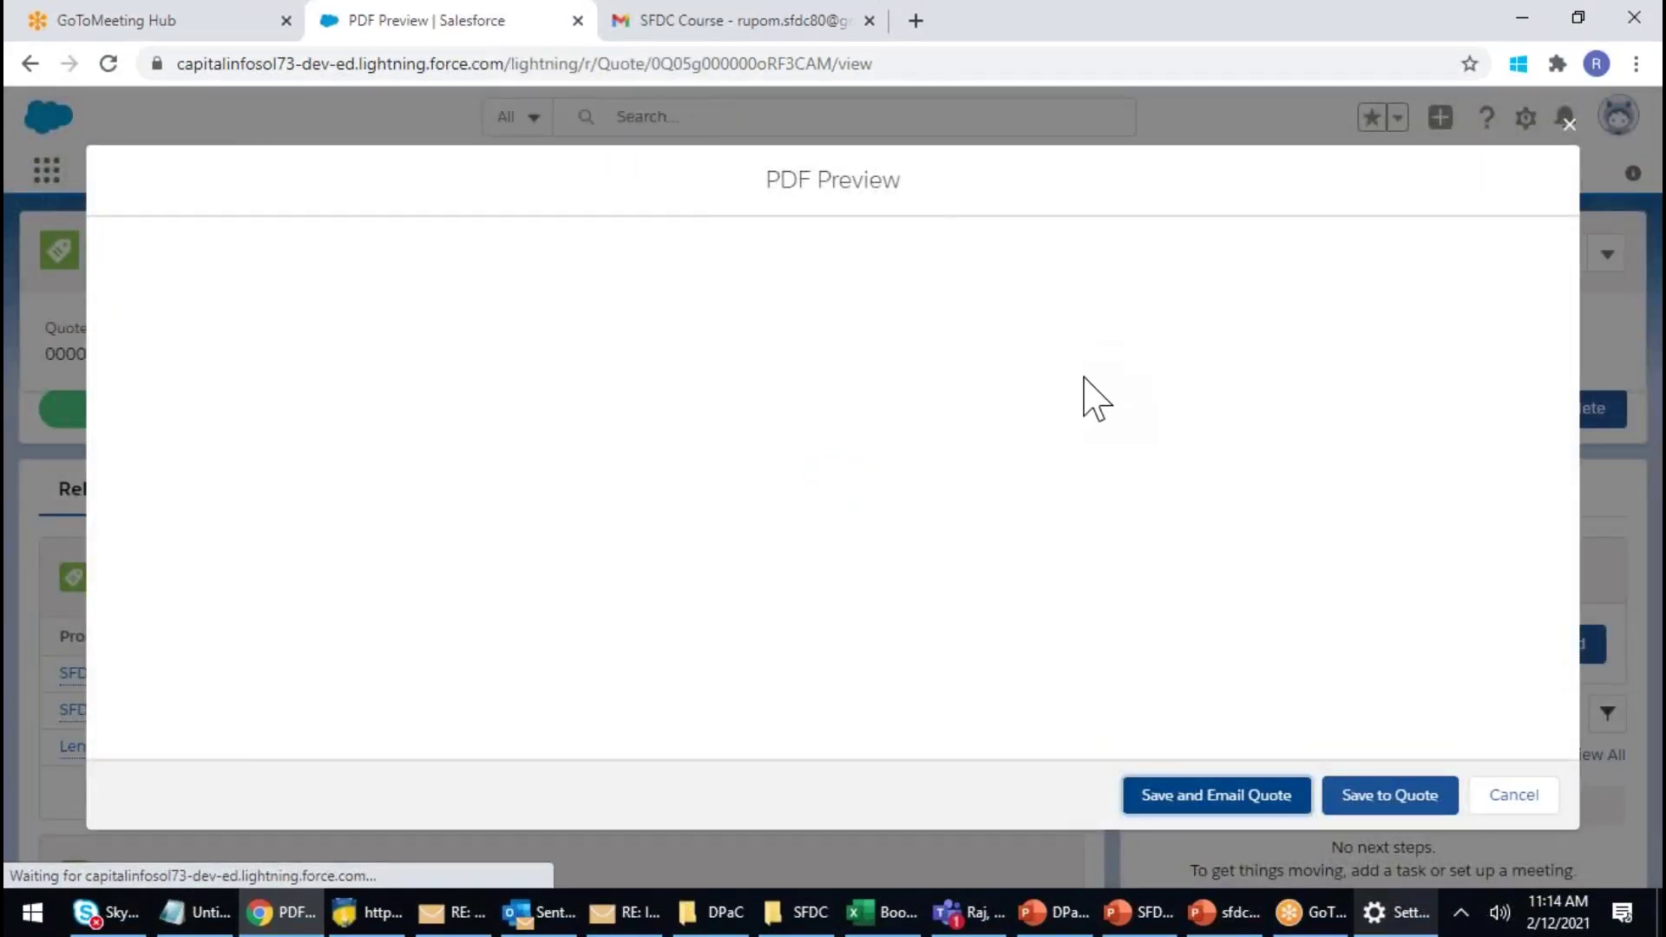
scroll(1085, 531, "down", 3)
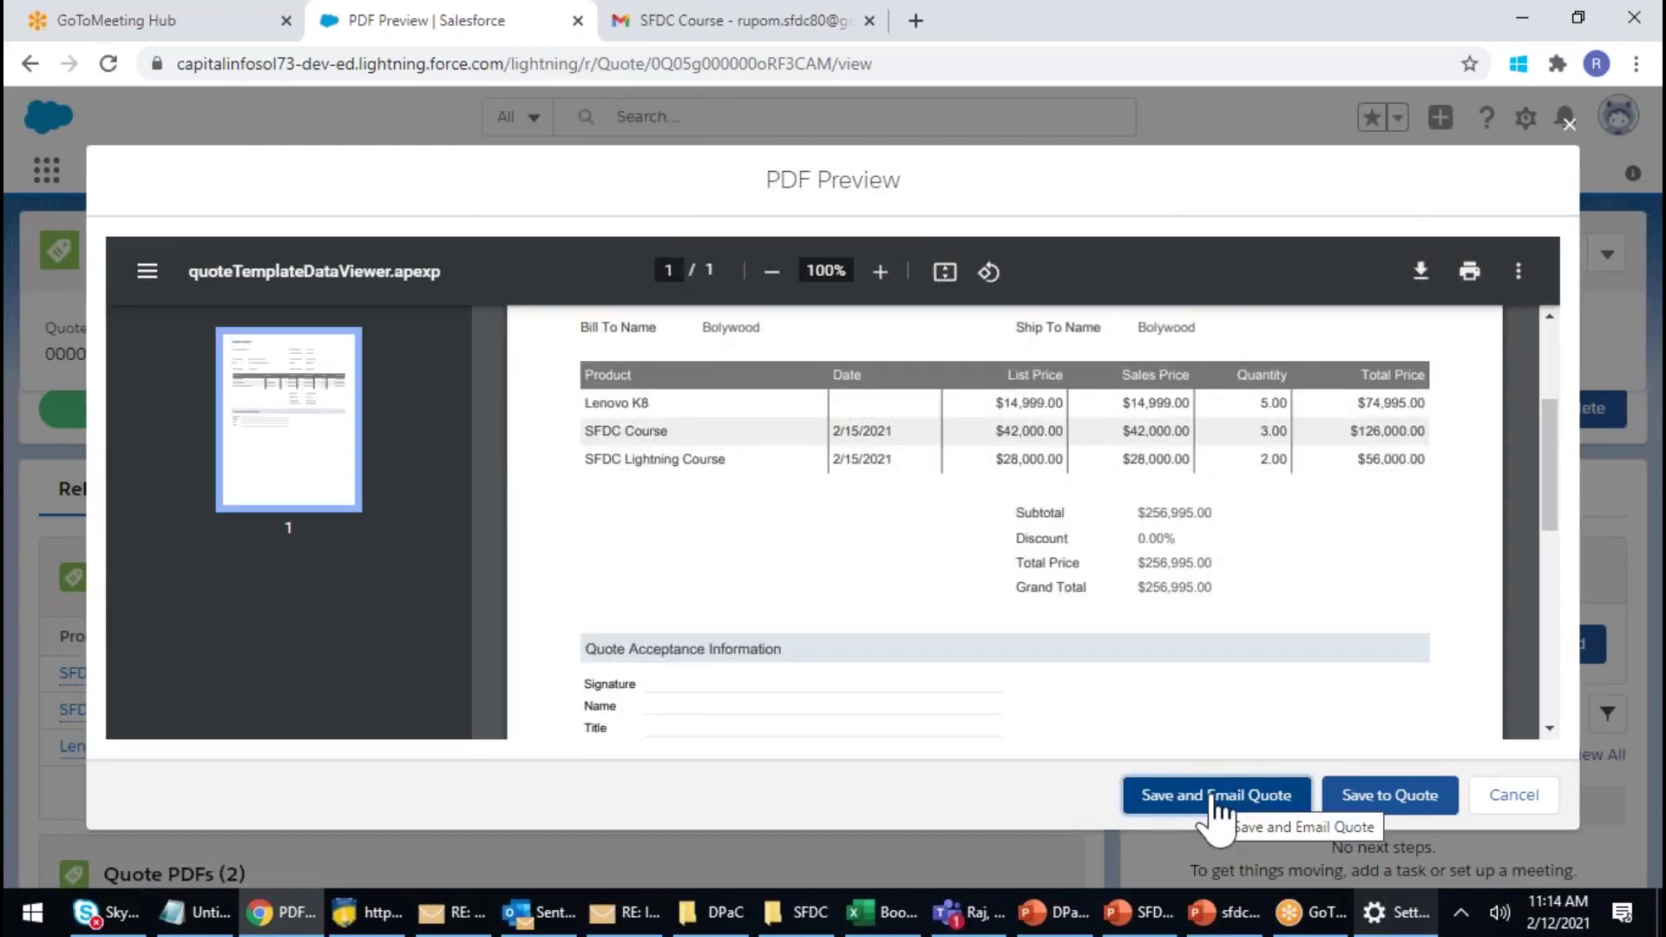
left_click(1397, 802)
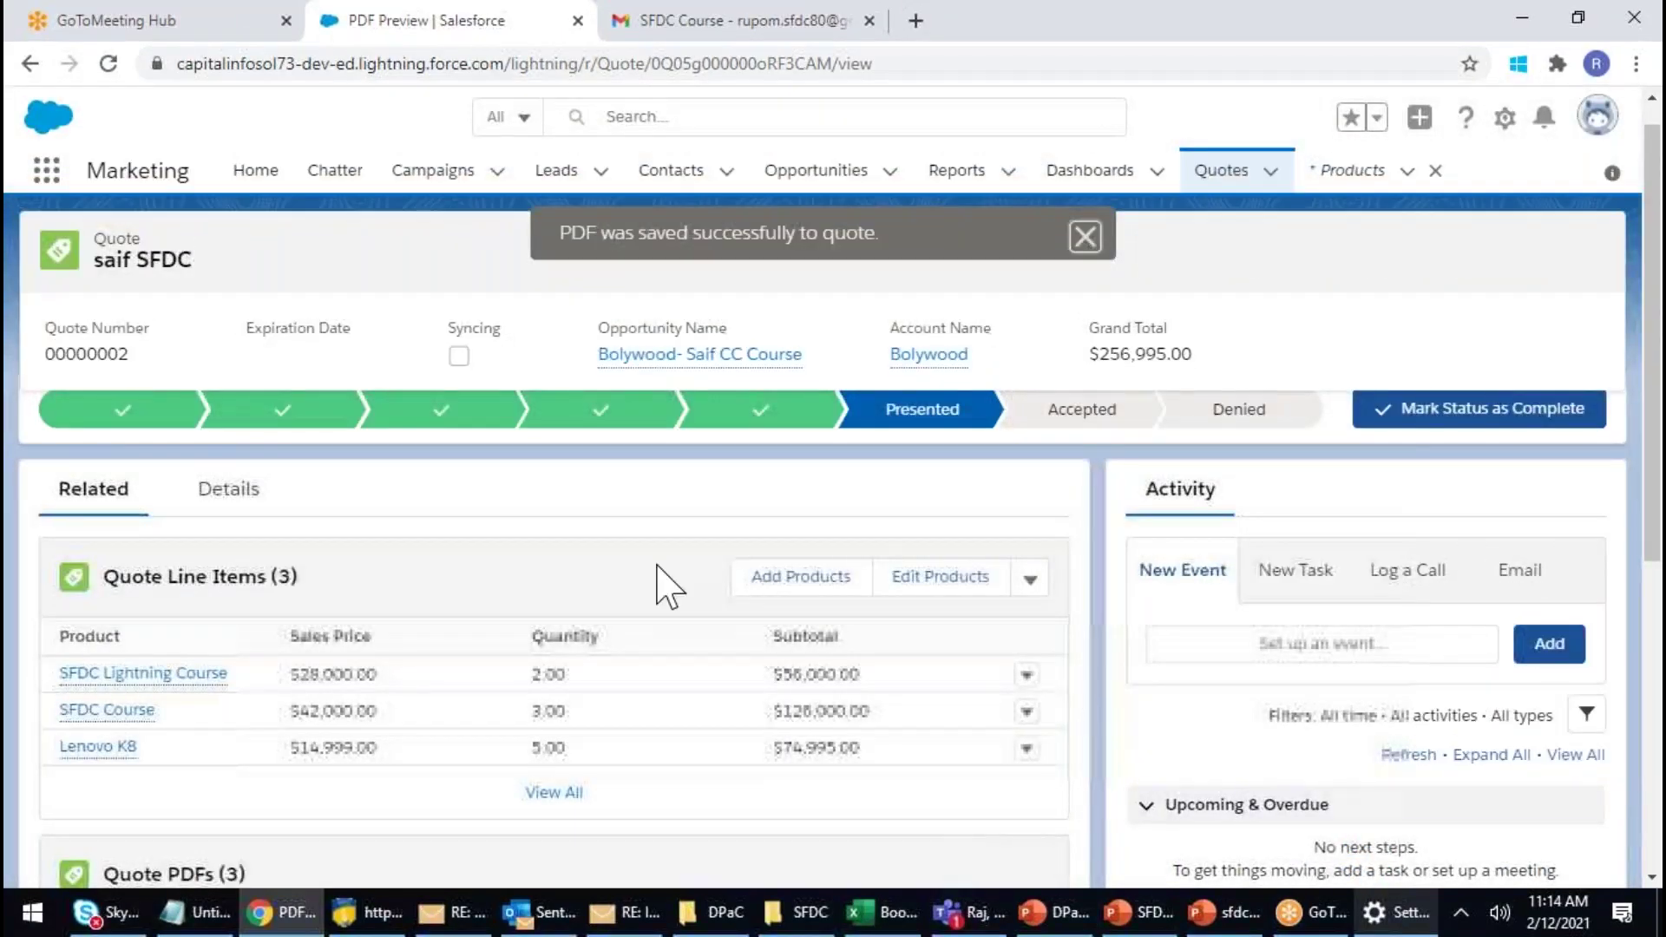
scroll(669, 585, "down", 4)
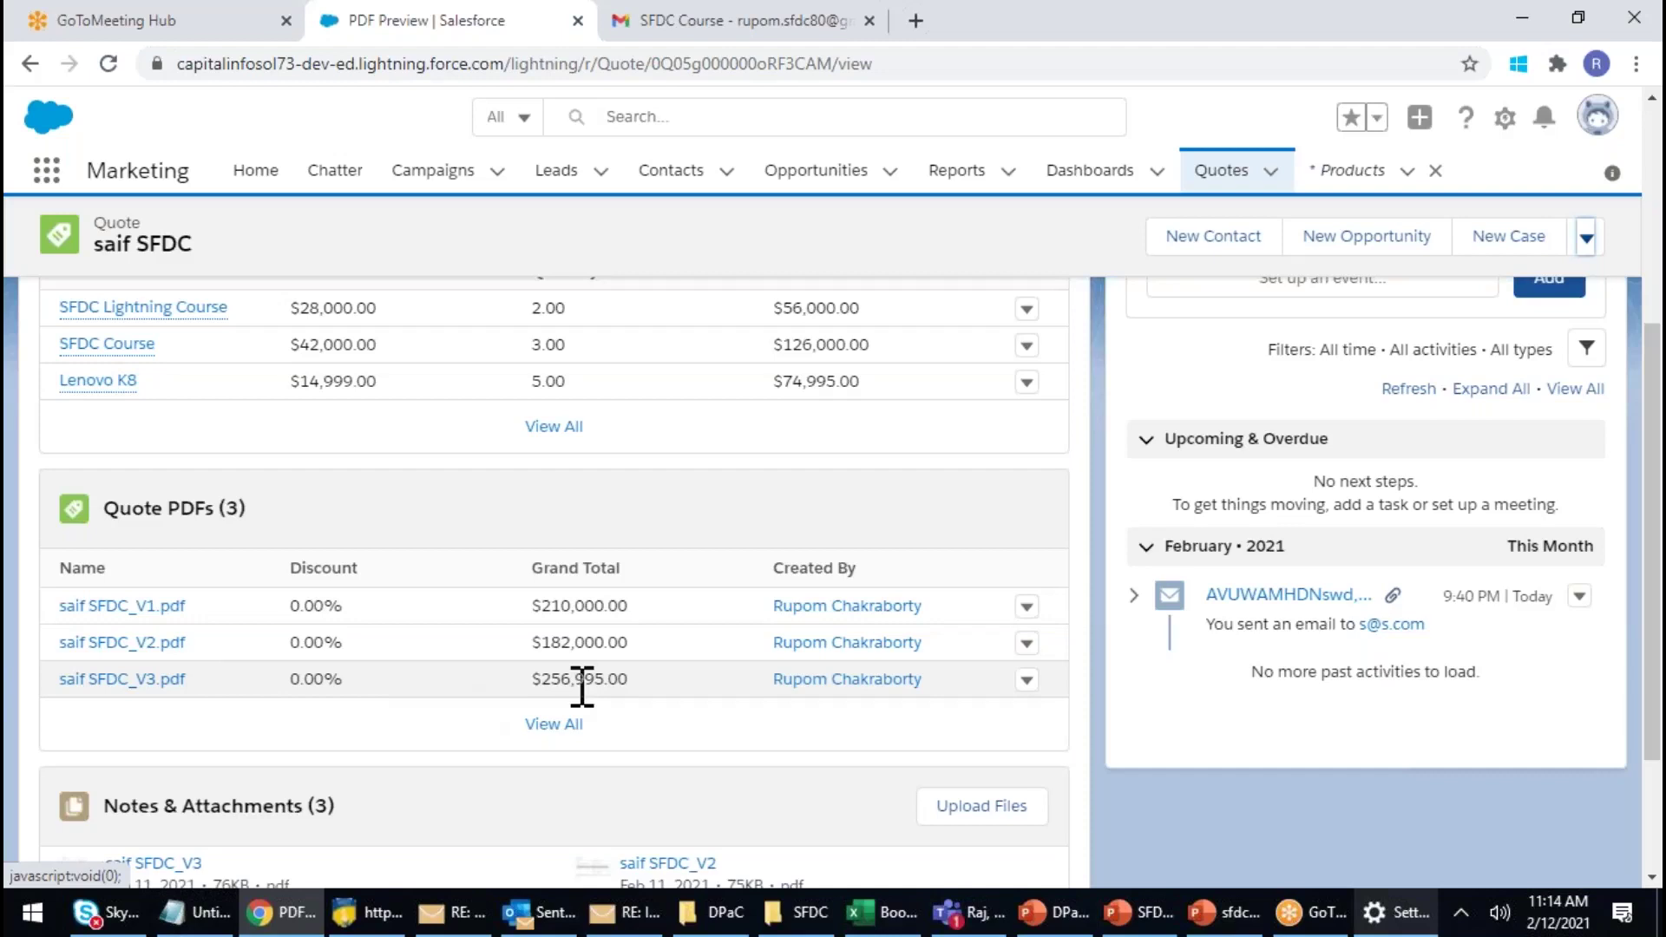
scroll(582, 694, "up", 5)
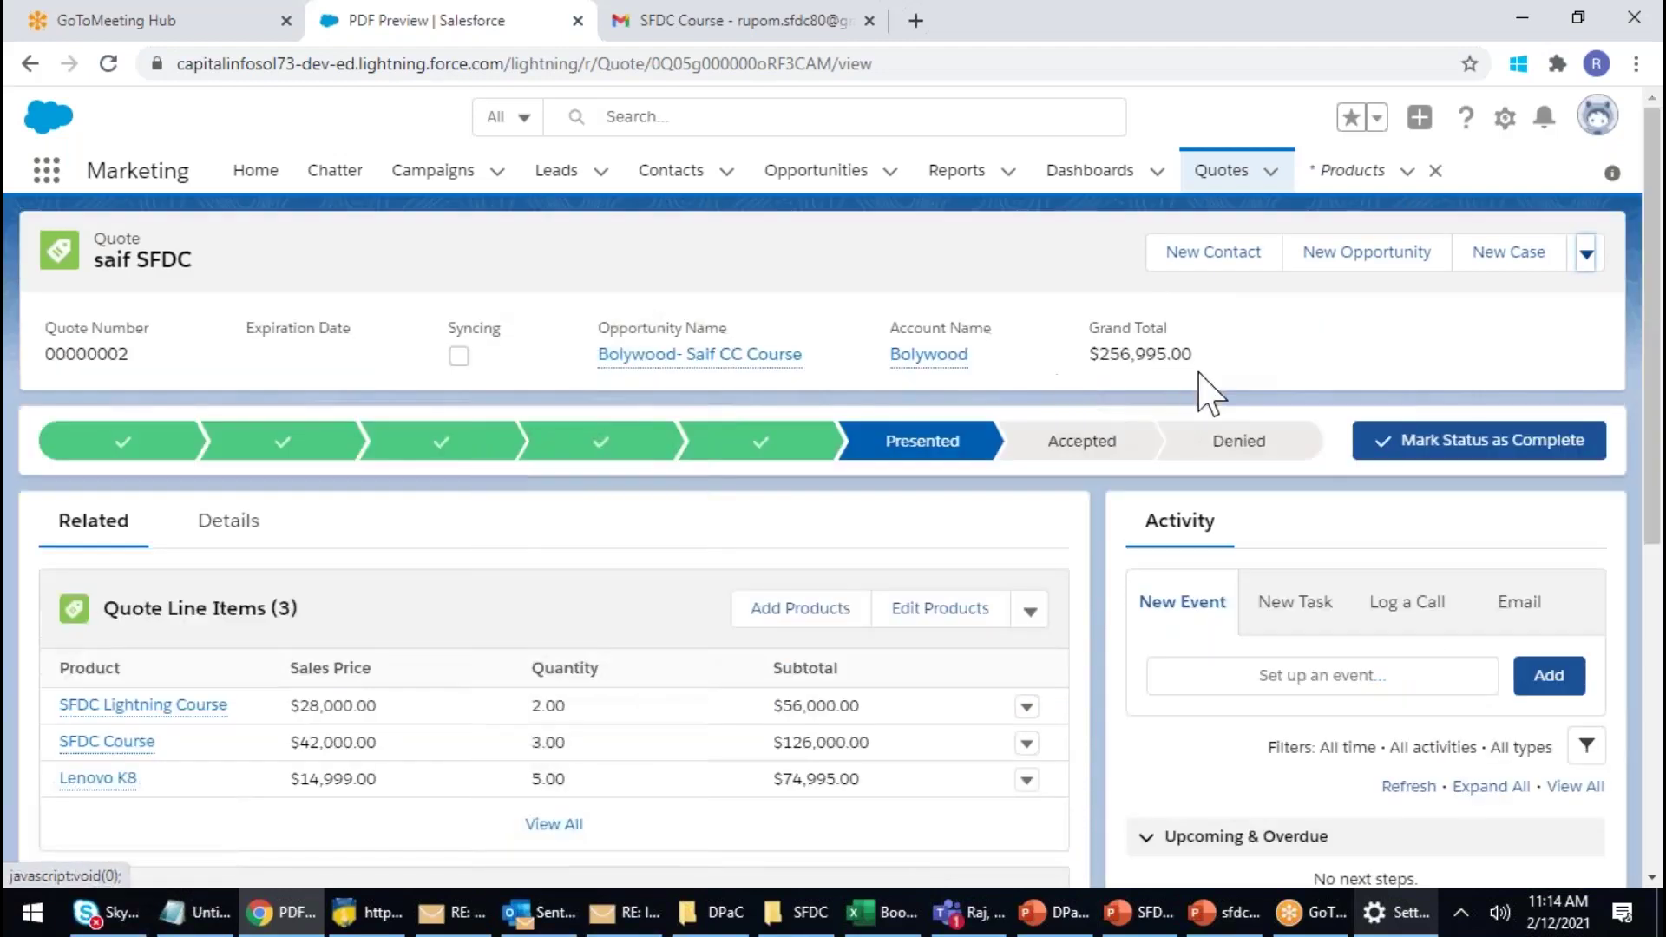
left_click_drag(1192, 354, 1115, 358)
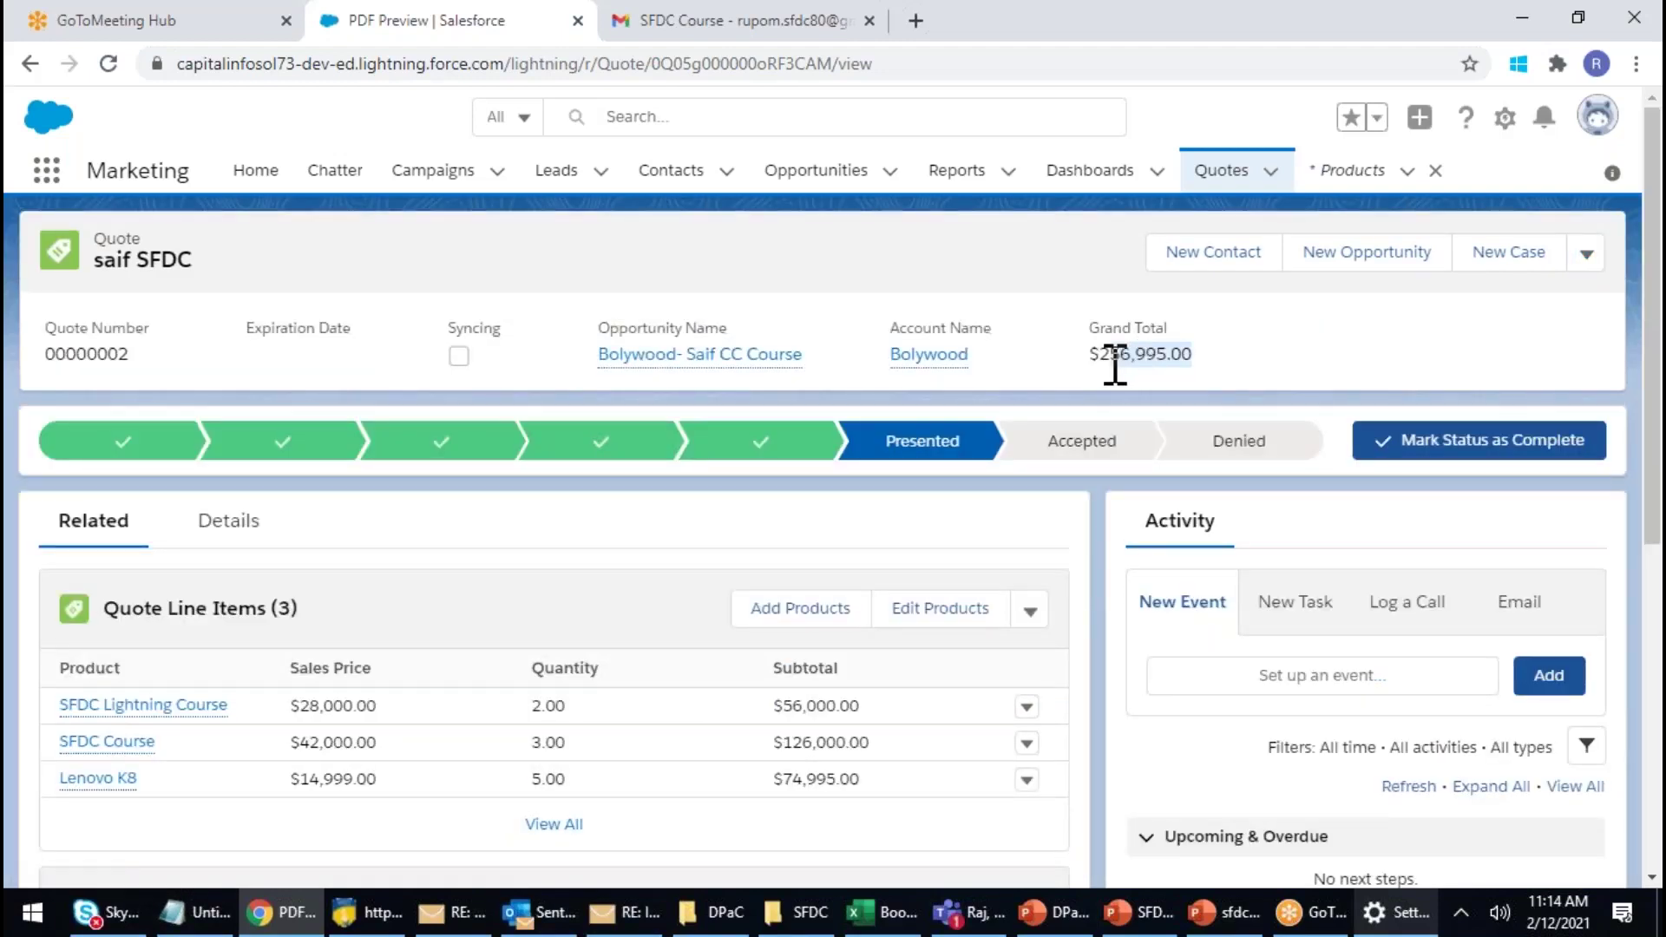
Step: Open the Bolywood- Saif CC Course opportunity and review its $210,000.00 amount and two products
left_click(683, 360)
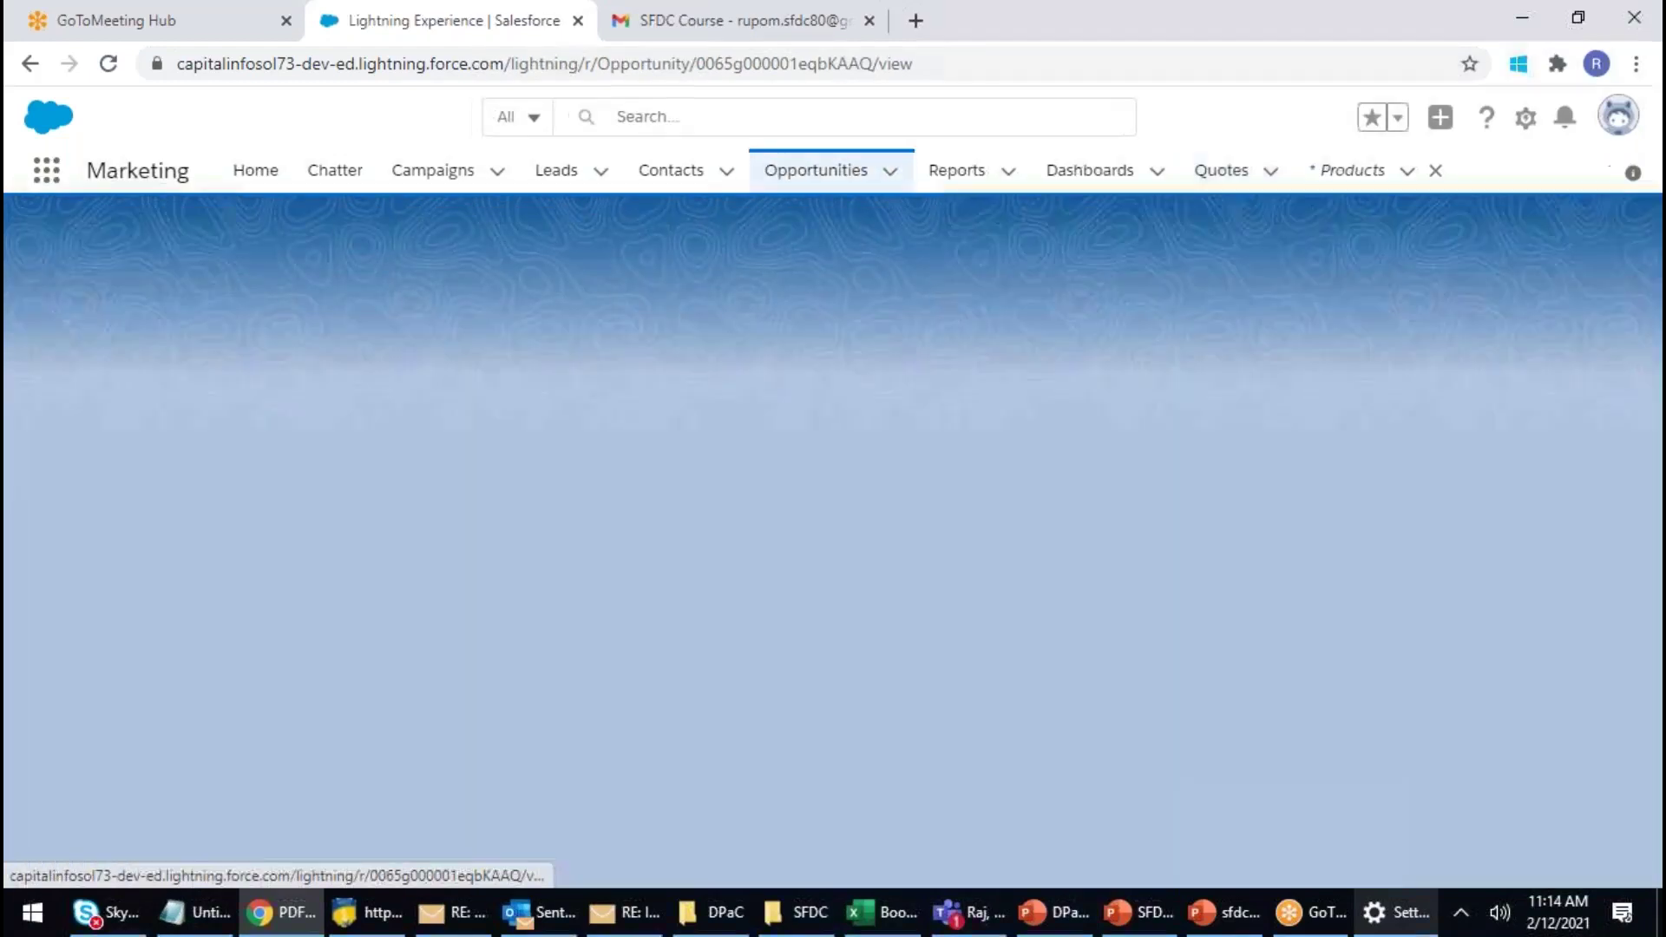
left_click_drag(411, 339, 493, 338)
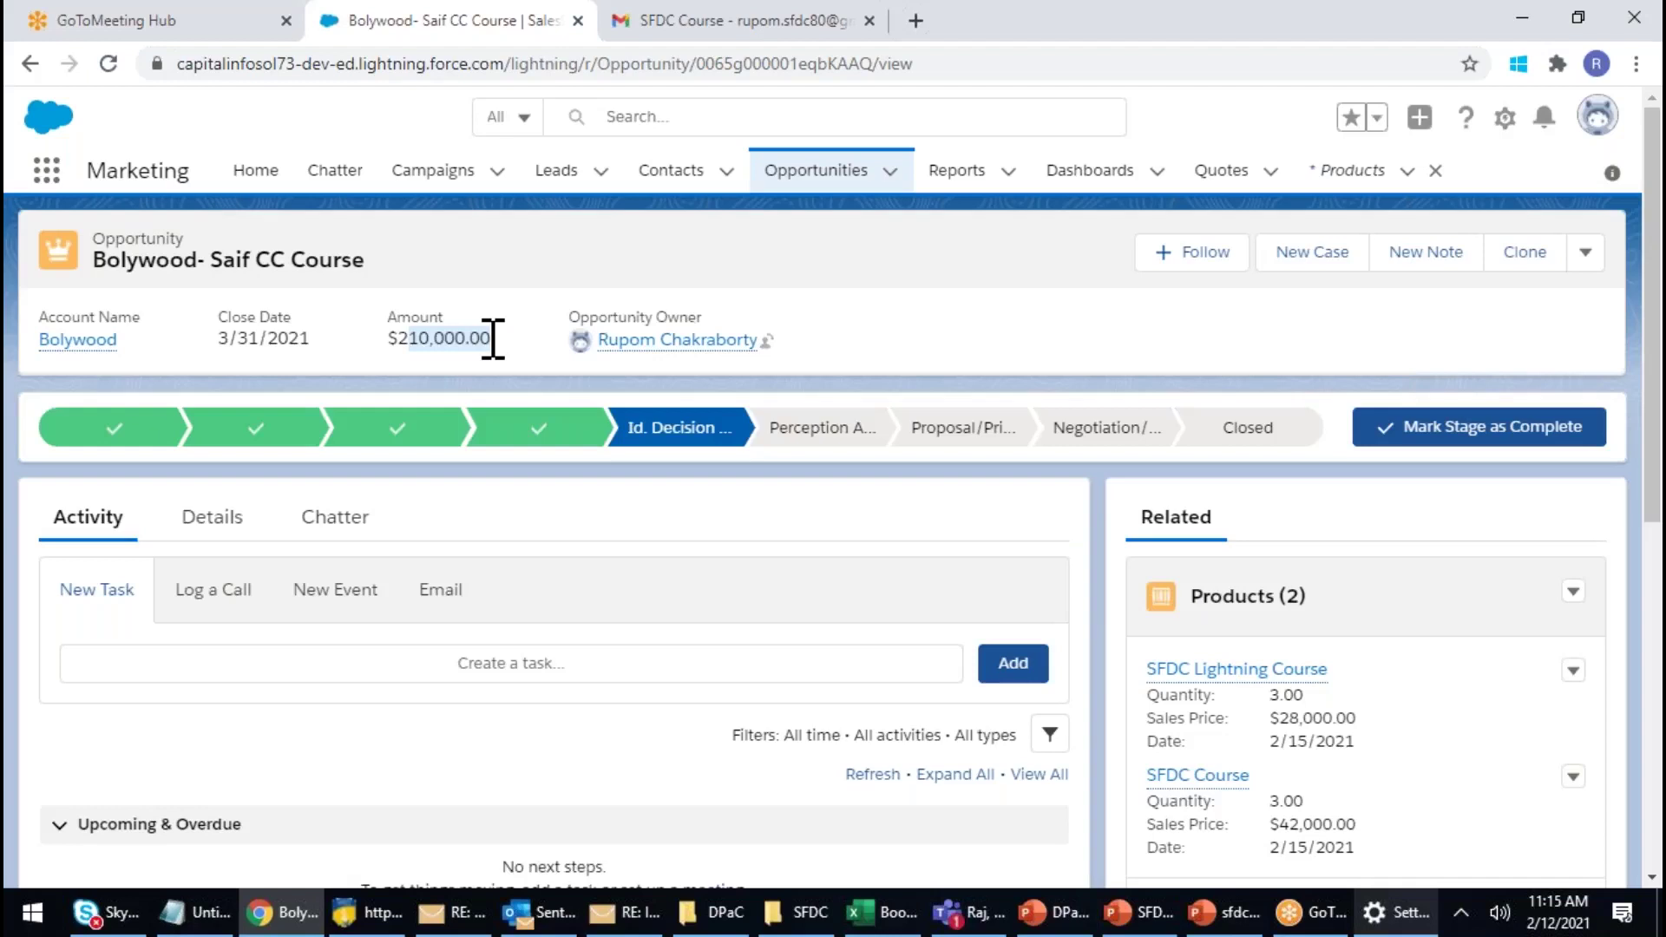
left_click(406, 336)
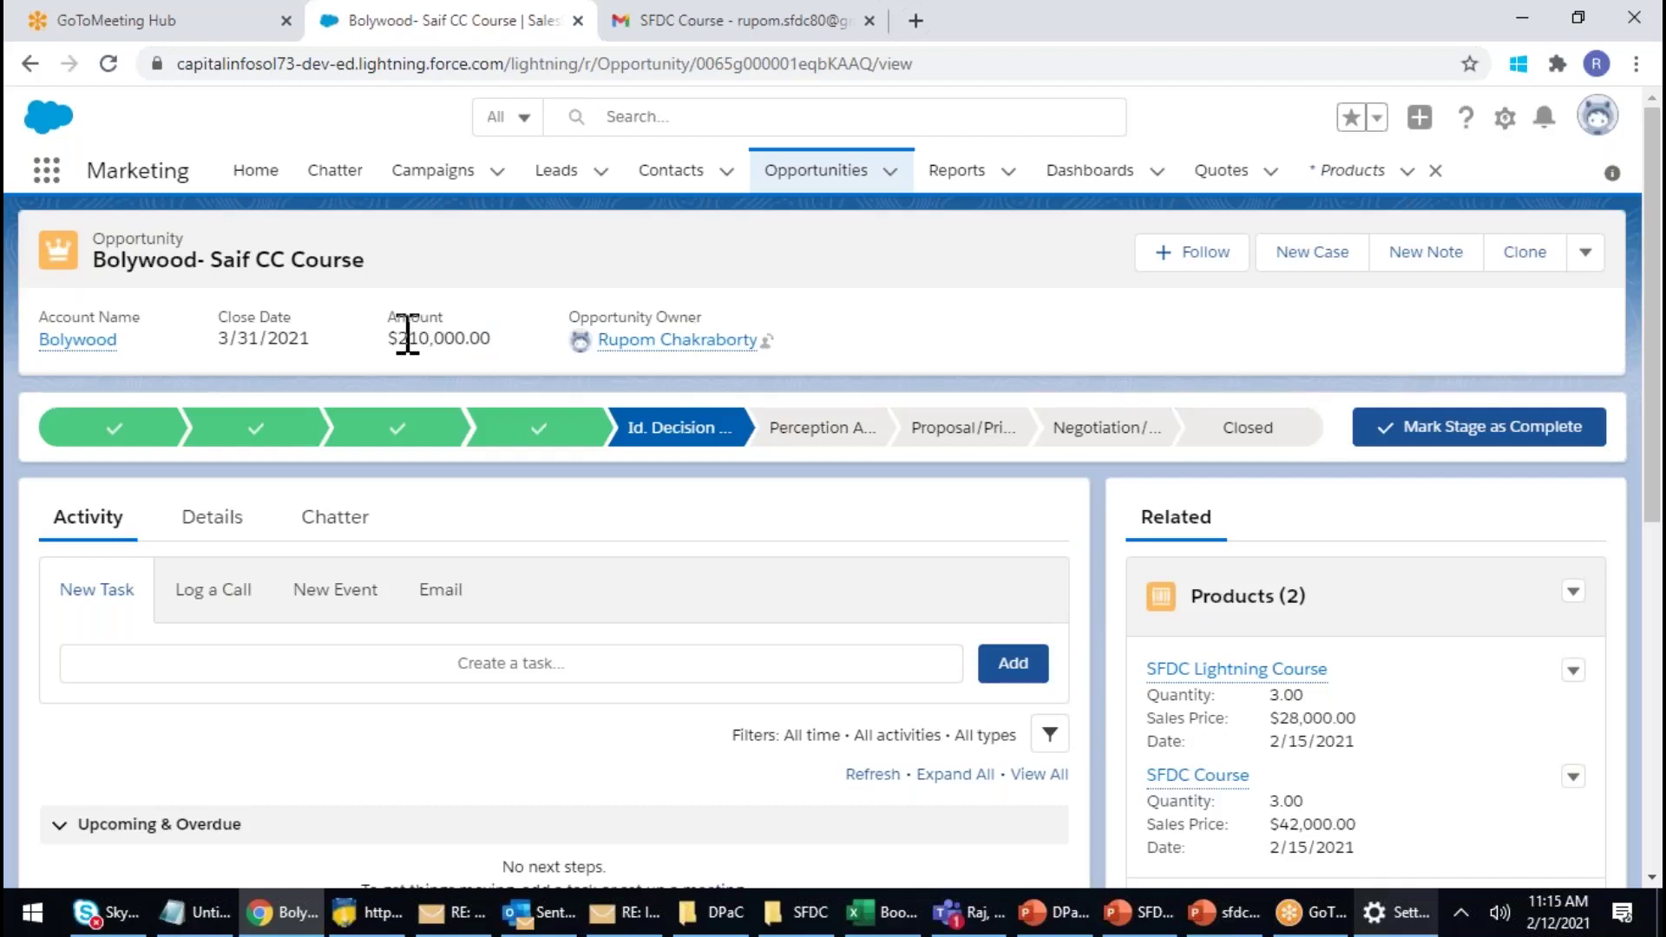
scroll(1535, 595, "down", 3)
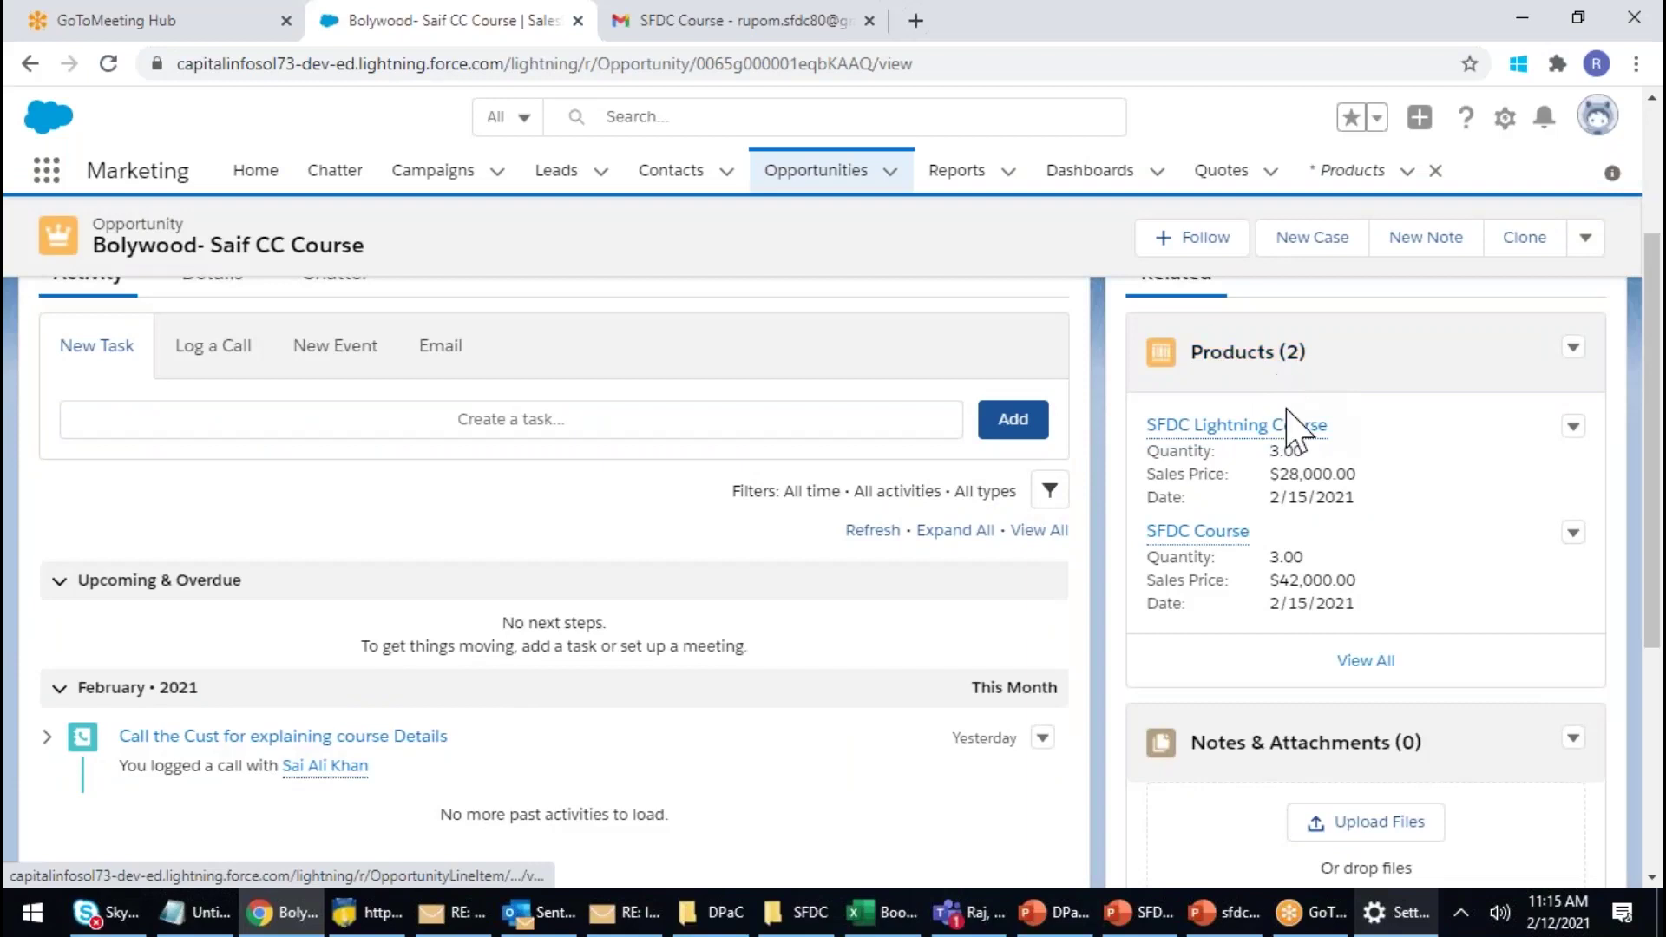
left_click(1365, 662)
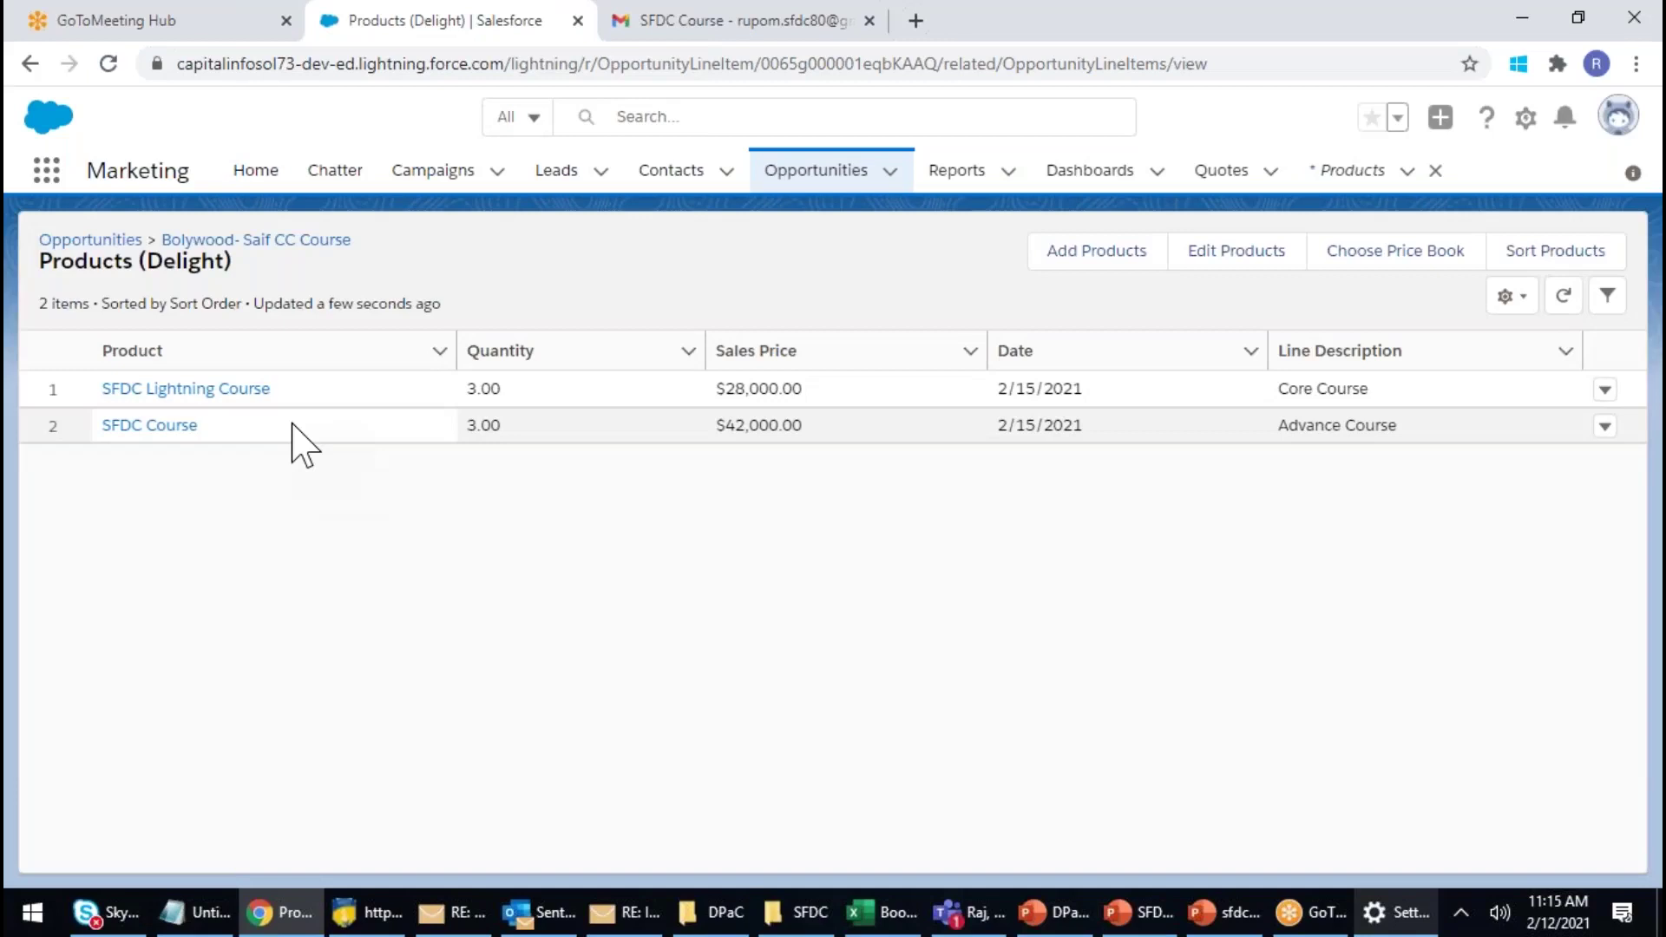
left_click(247, 243)
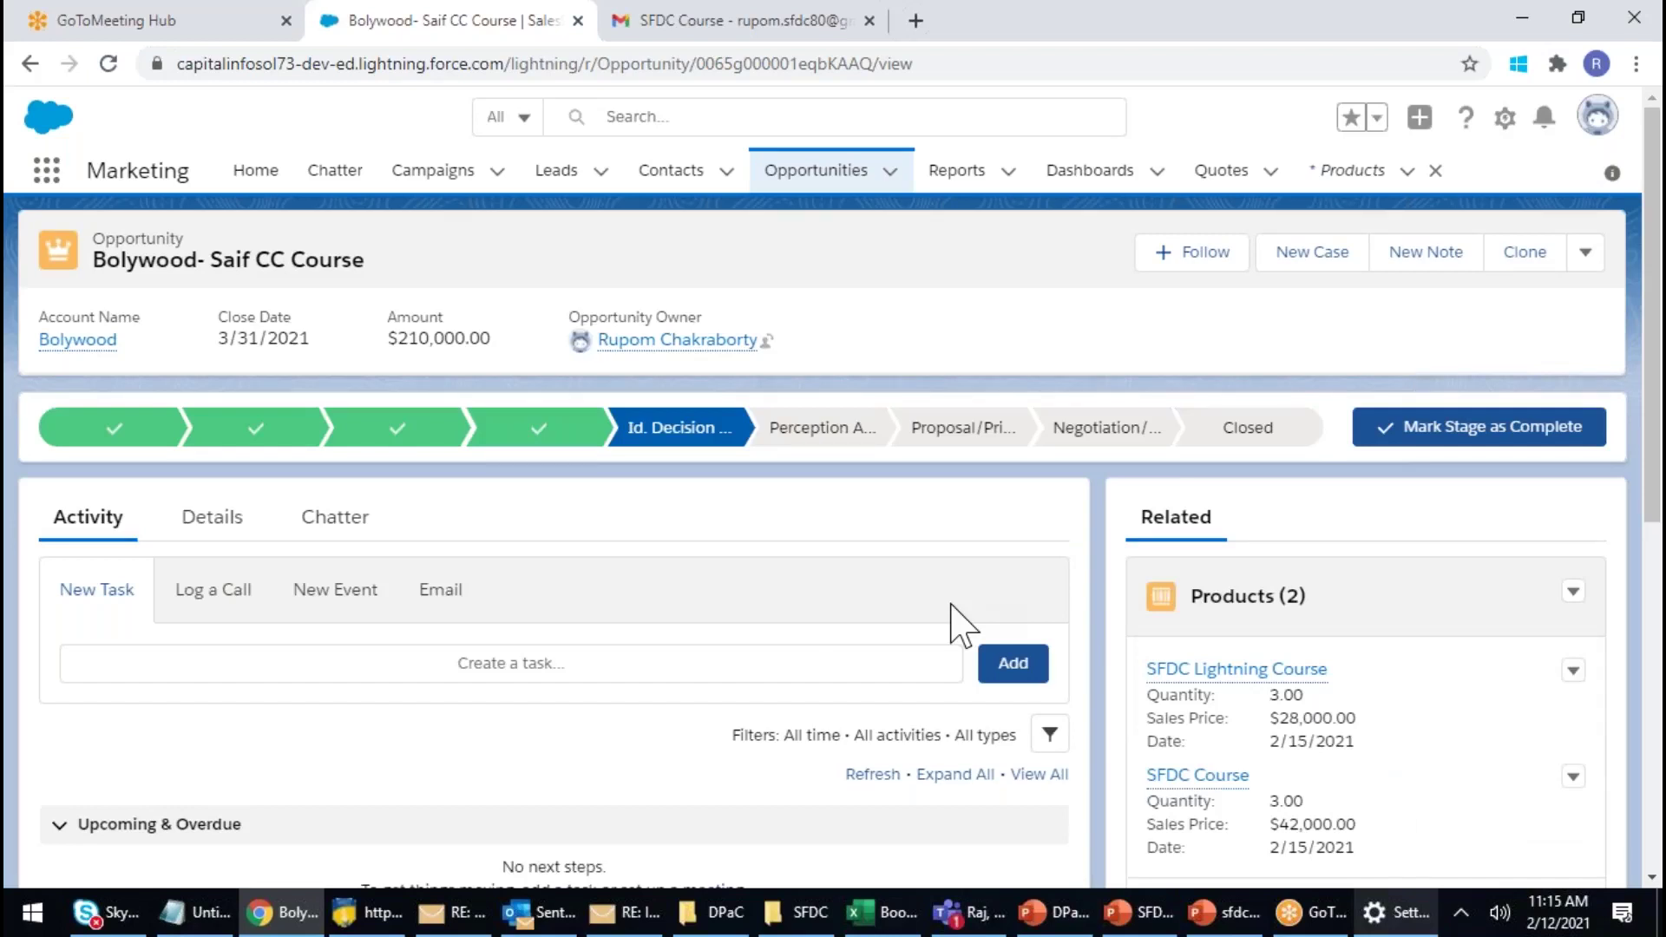
Step: Open quote 00000002 (saif SFDC) from the opportunity's Quotes related list
scroll(1520, 655, "down", 10)
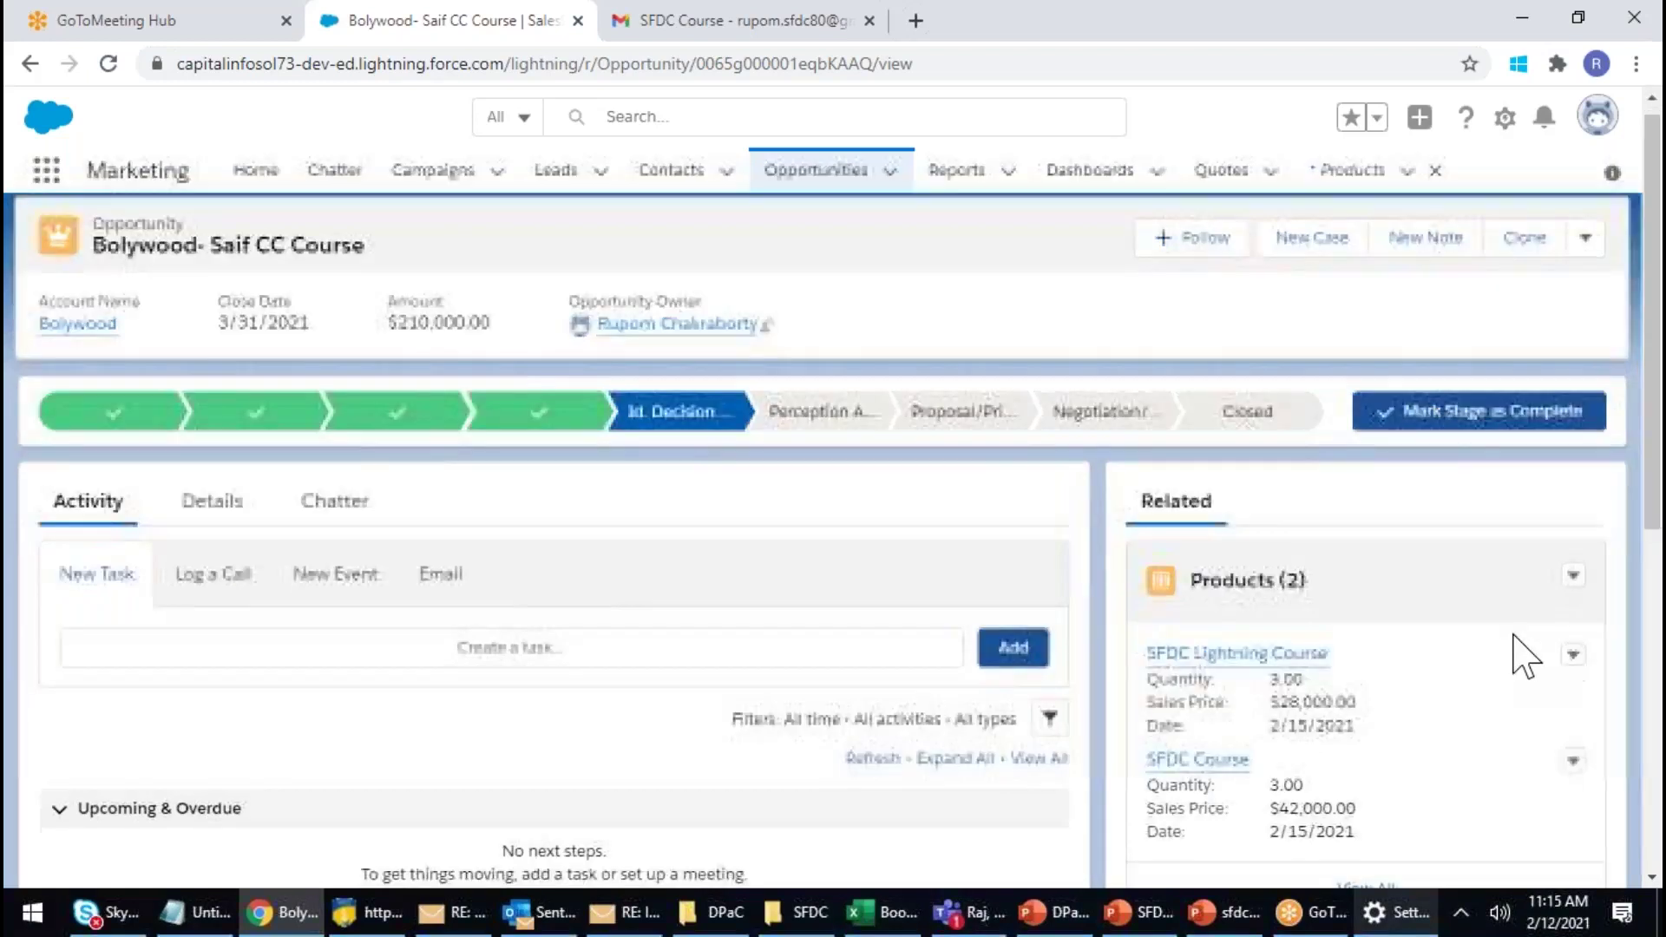
scroll(1451, 737, "down", 8)
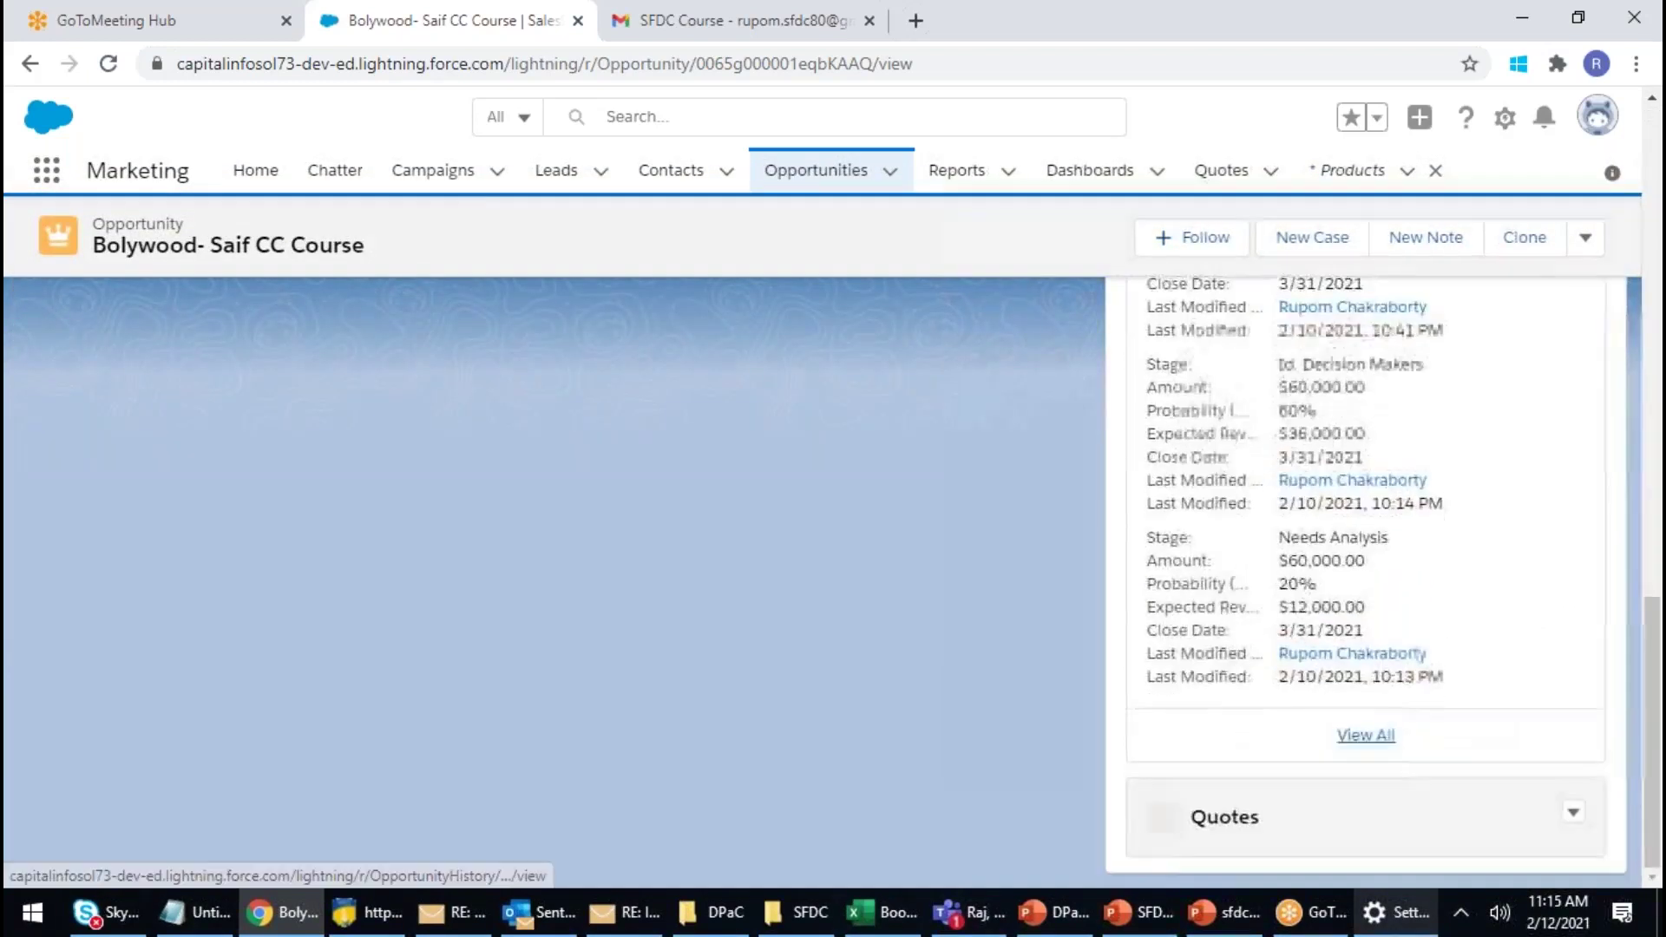
scroll(1451, 736, "down", 2)
mouse_move(1194, 717)
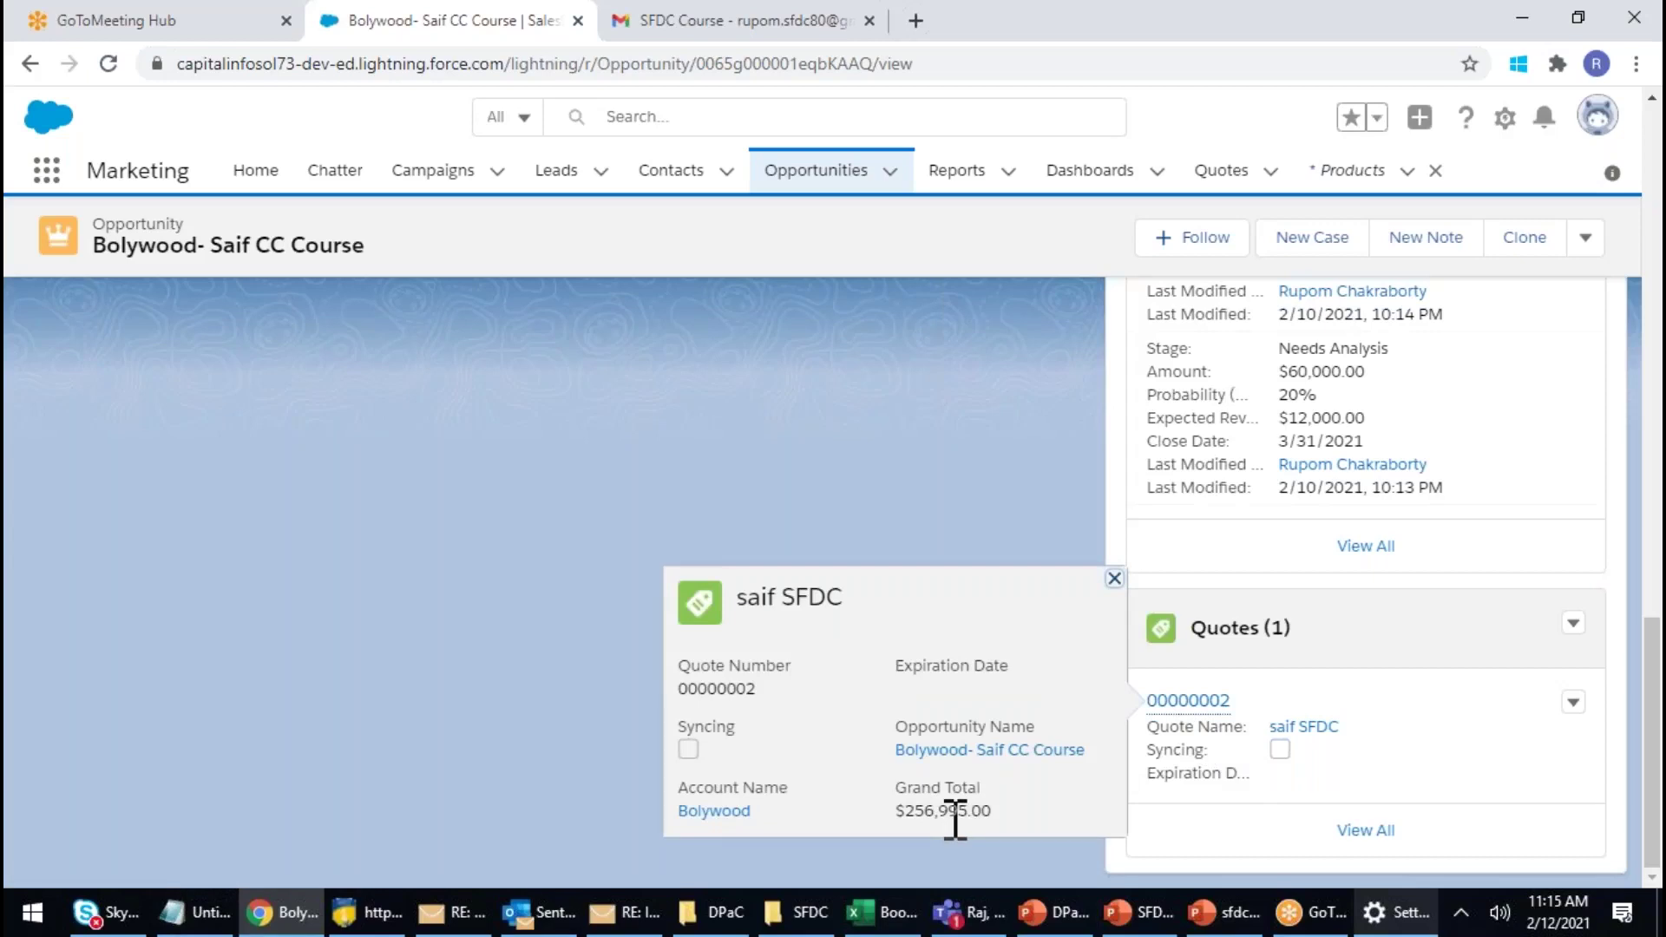
scroll(853, 455, "up", 5)
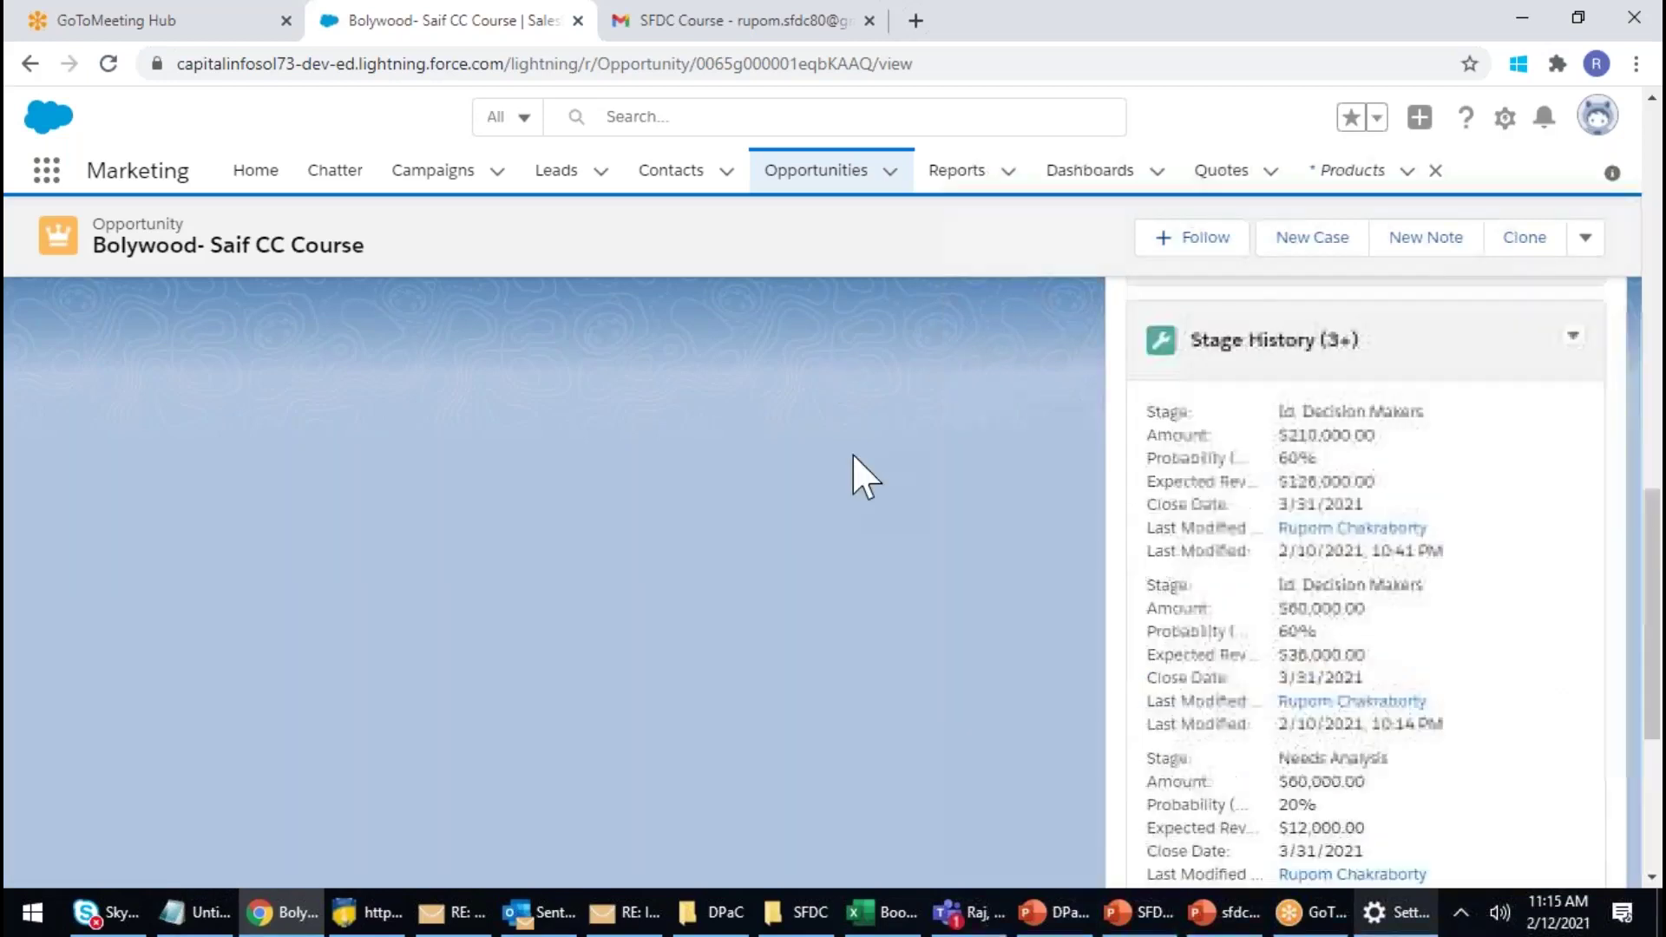
scroll(853, 455, "up", 5)
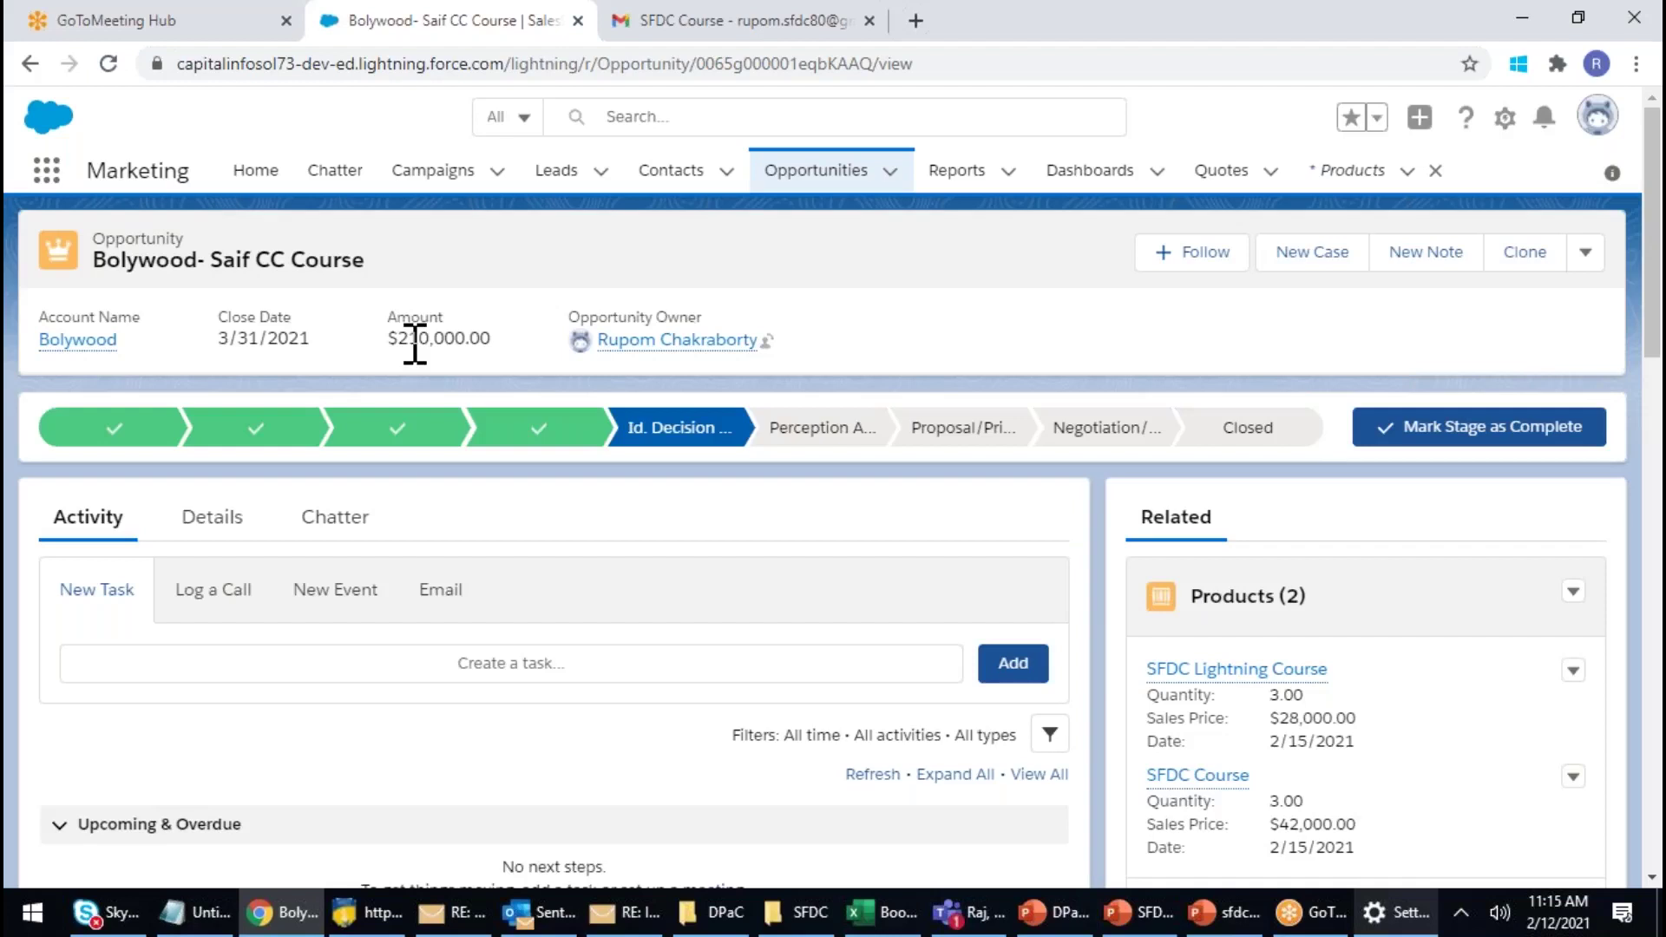
scroll(1388, 385, "down", 10)
scroll(1385, 475, "down", 3)
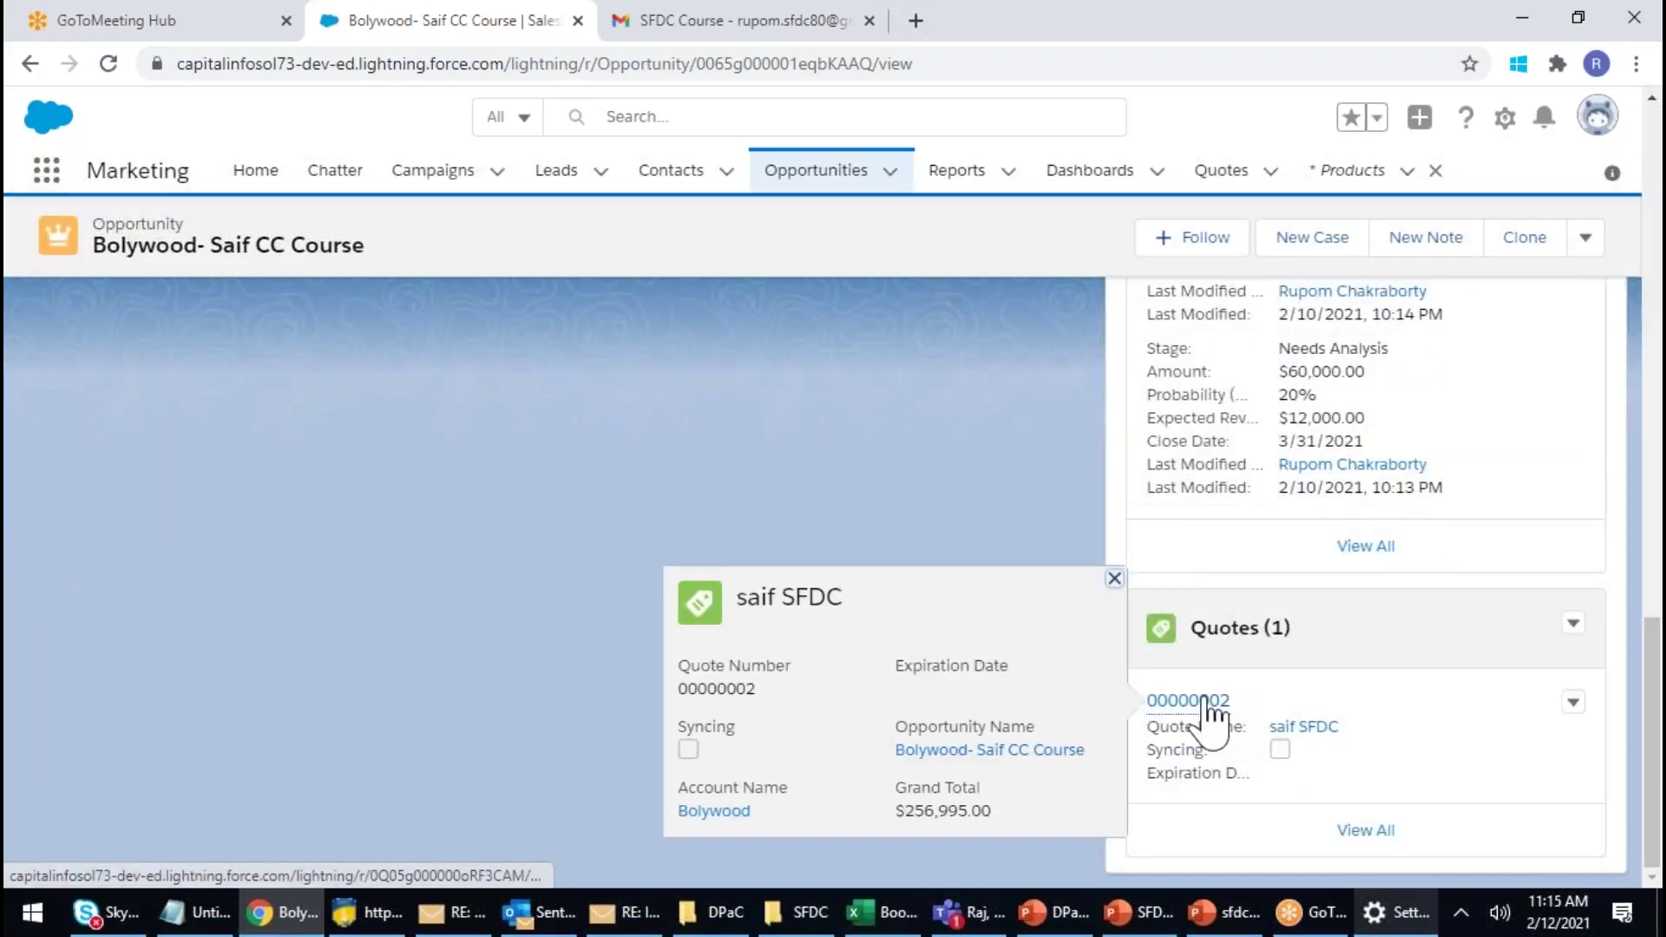
left_click(1209, 703)
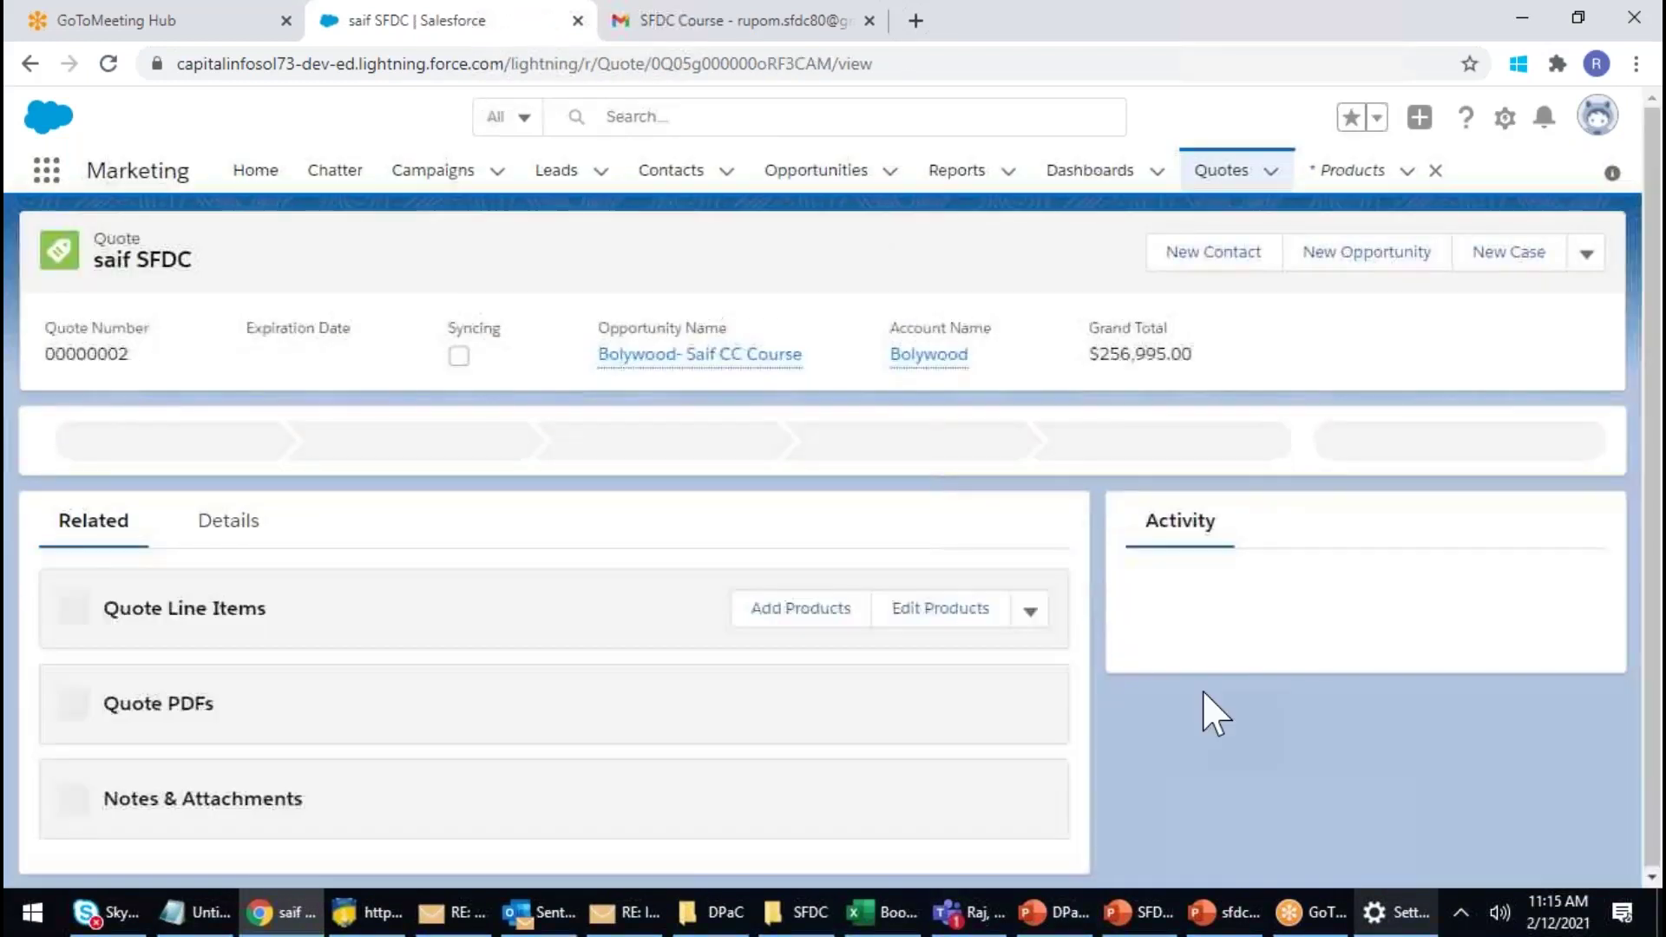
Step: Start Sync on saif SFDC, confirm replacing opportunity products, and open the linked opportunity
left_click(1586, 253)
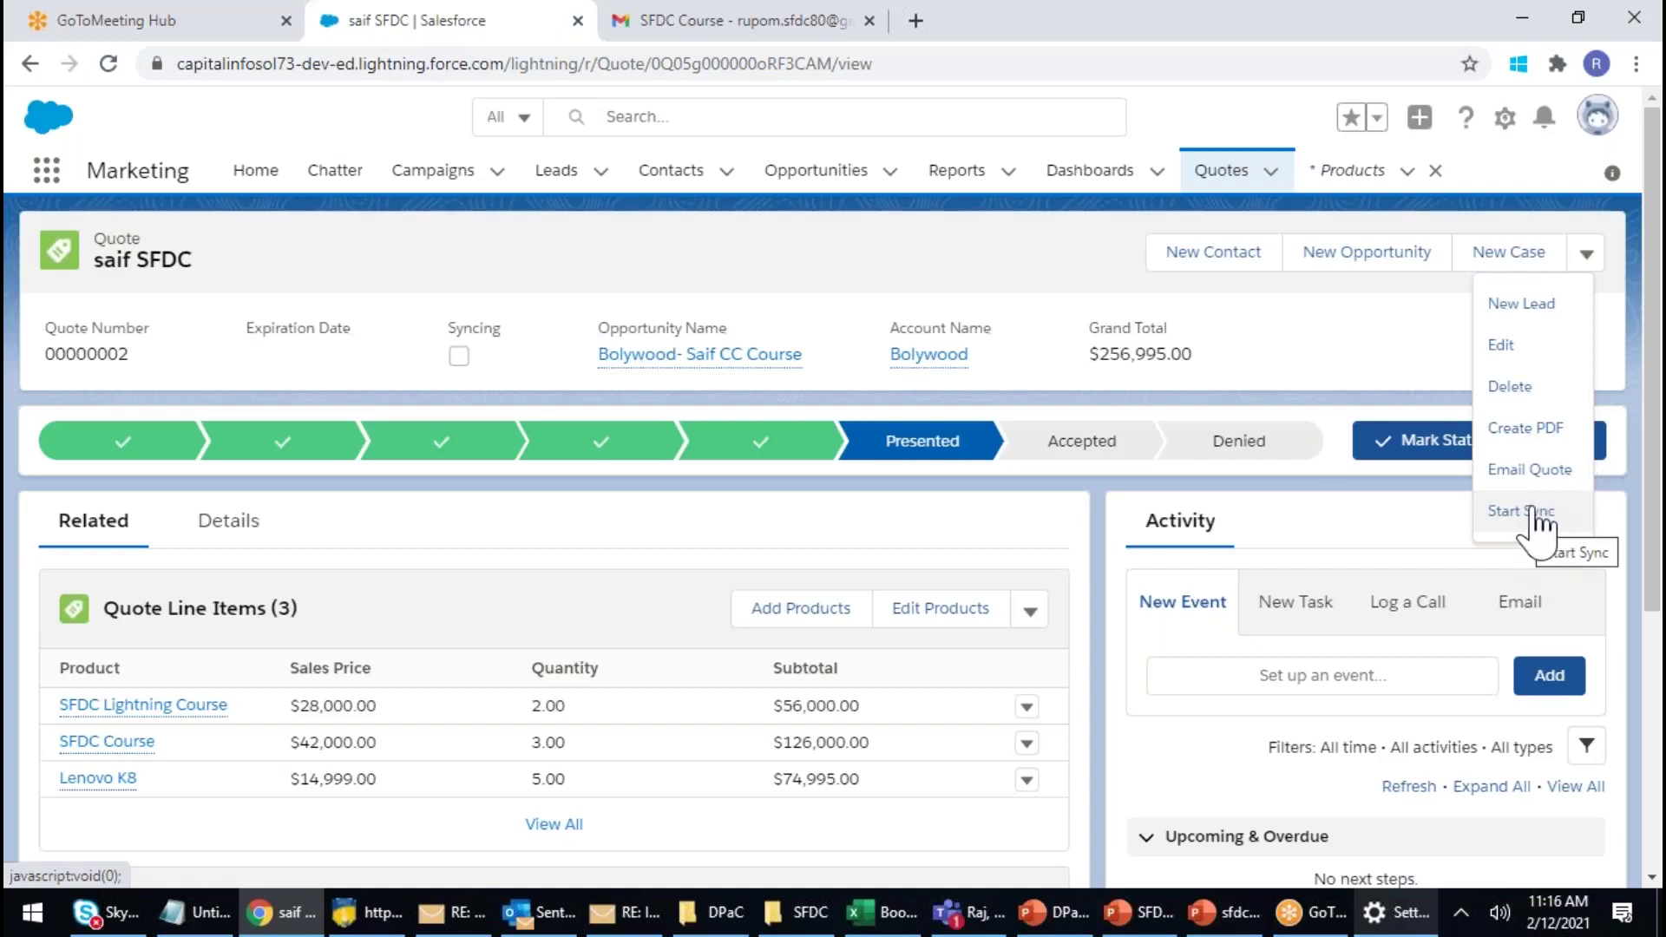
left_click(1538, 519)
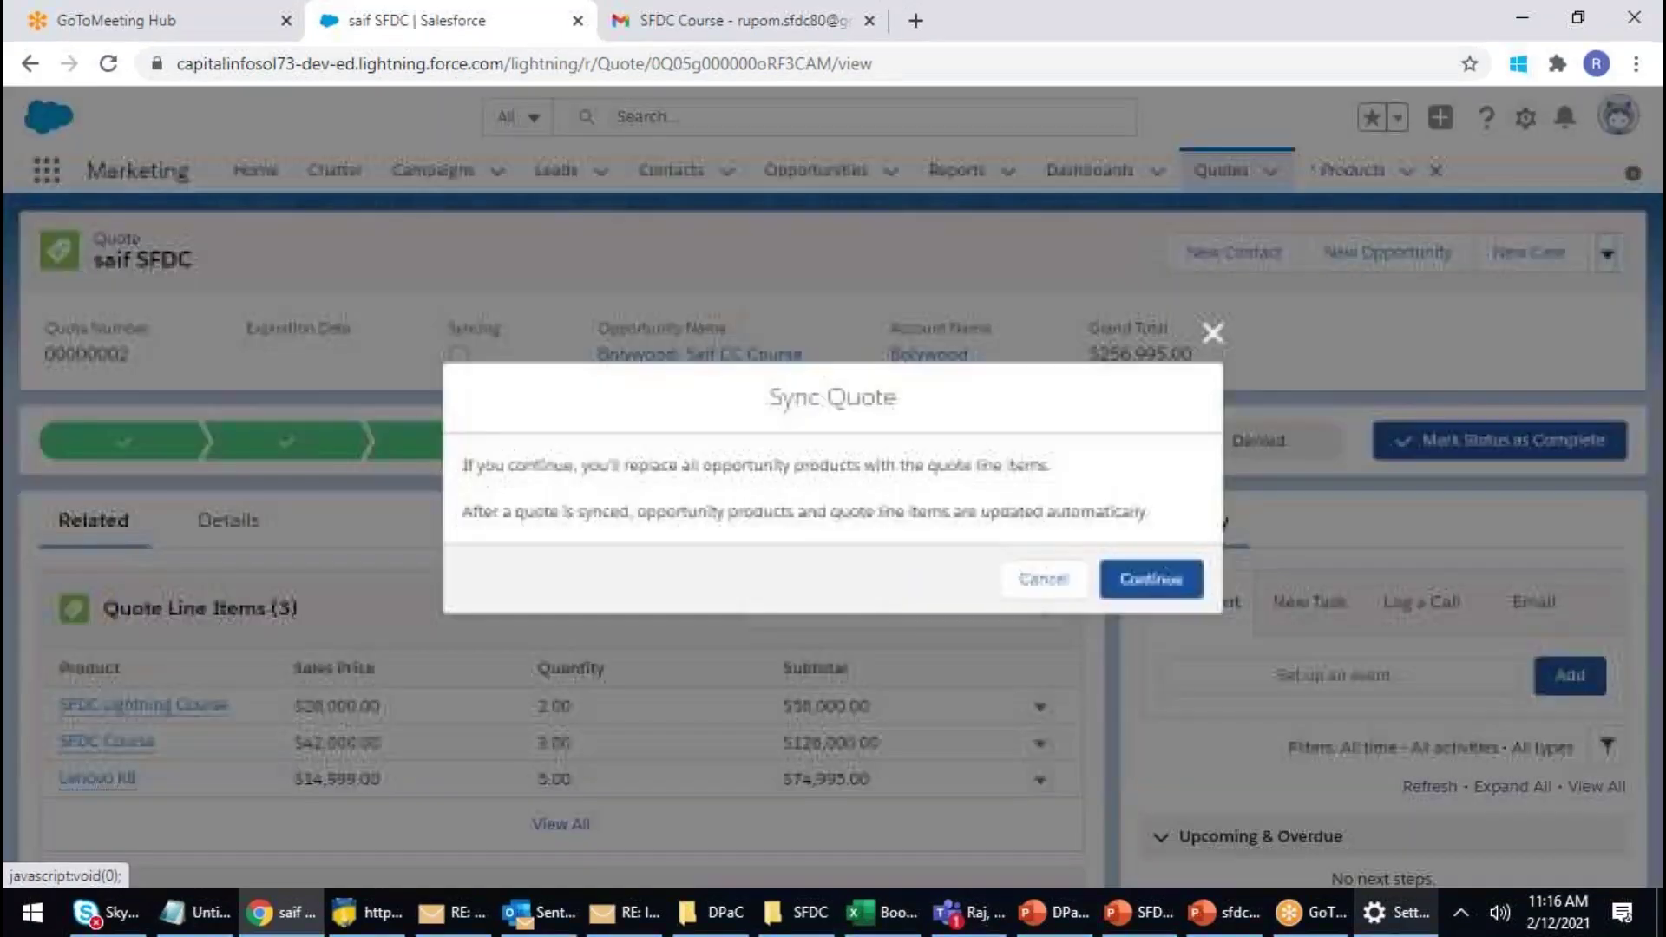
left_click(1168, 595)
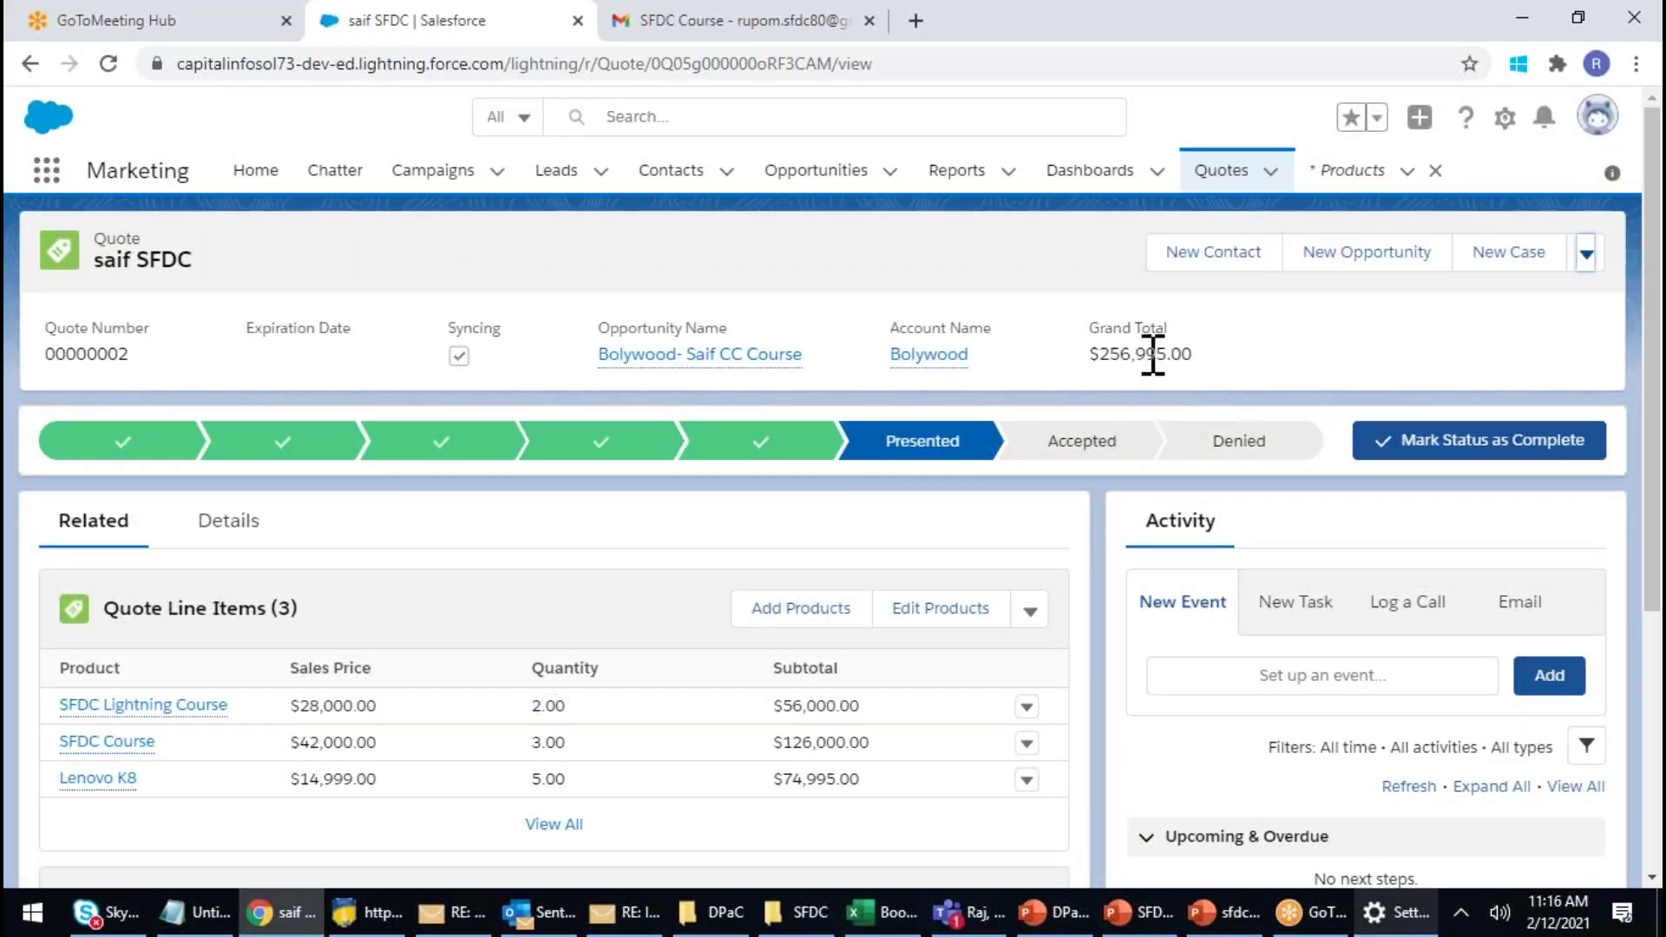
left_click(710, 365)
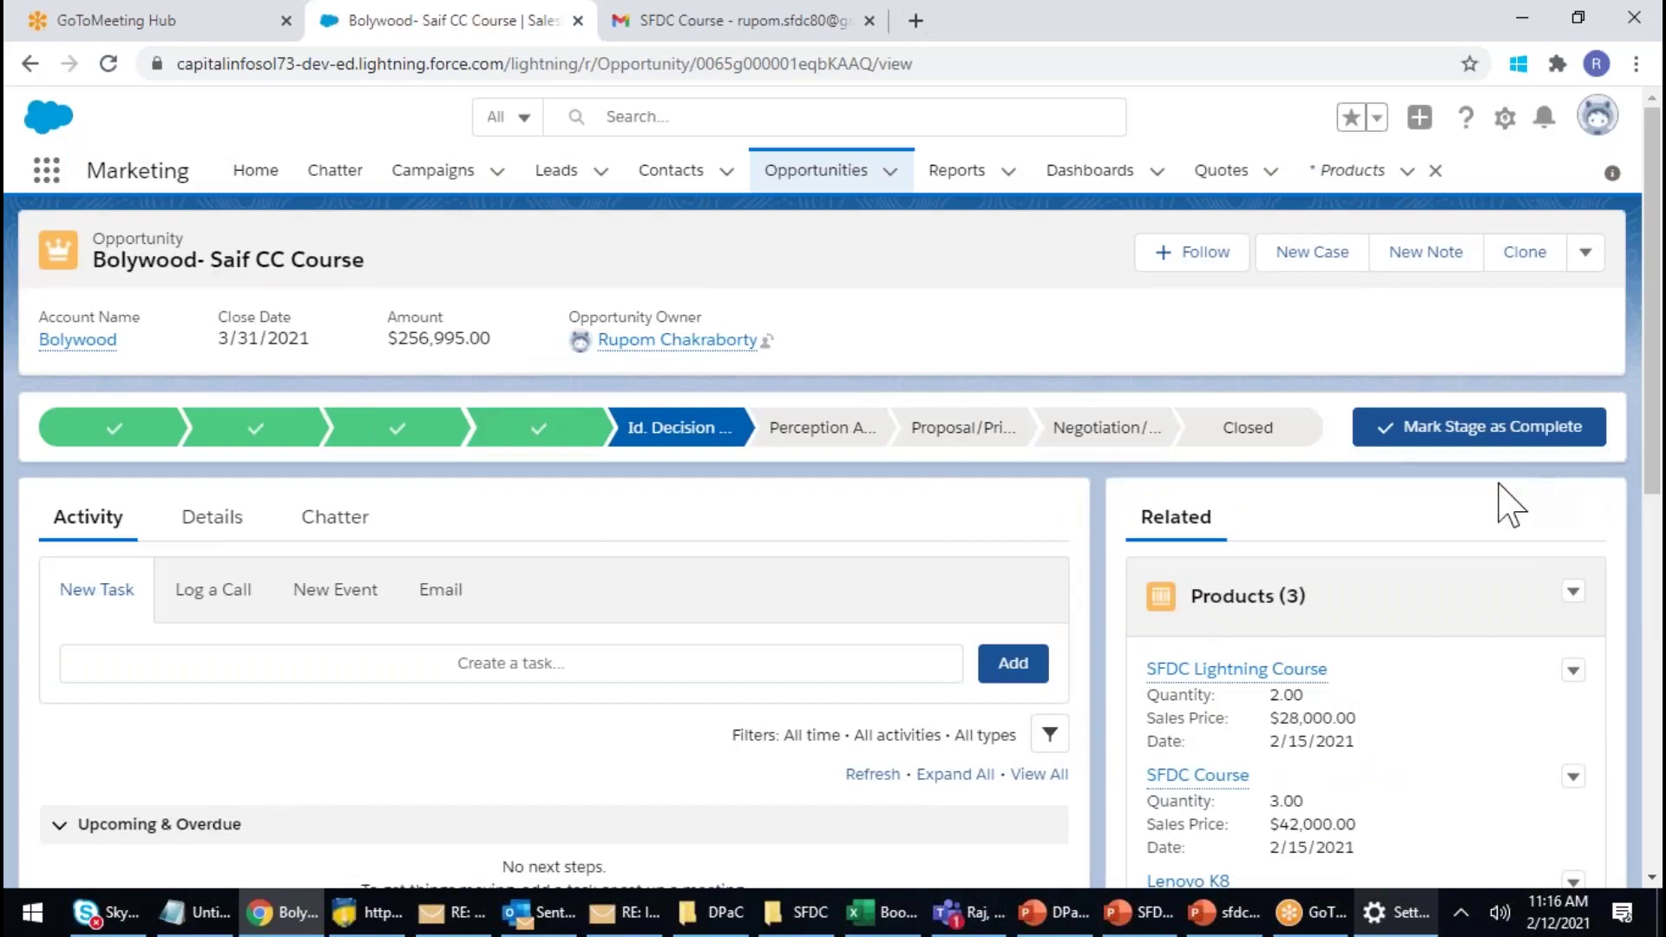
Step: Add DEVOPS with quantity 4 to the opportunity's products, lifting the Amount to $336,995.00
scroll(1562, 590, "down", 2)
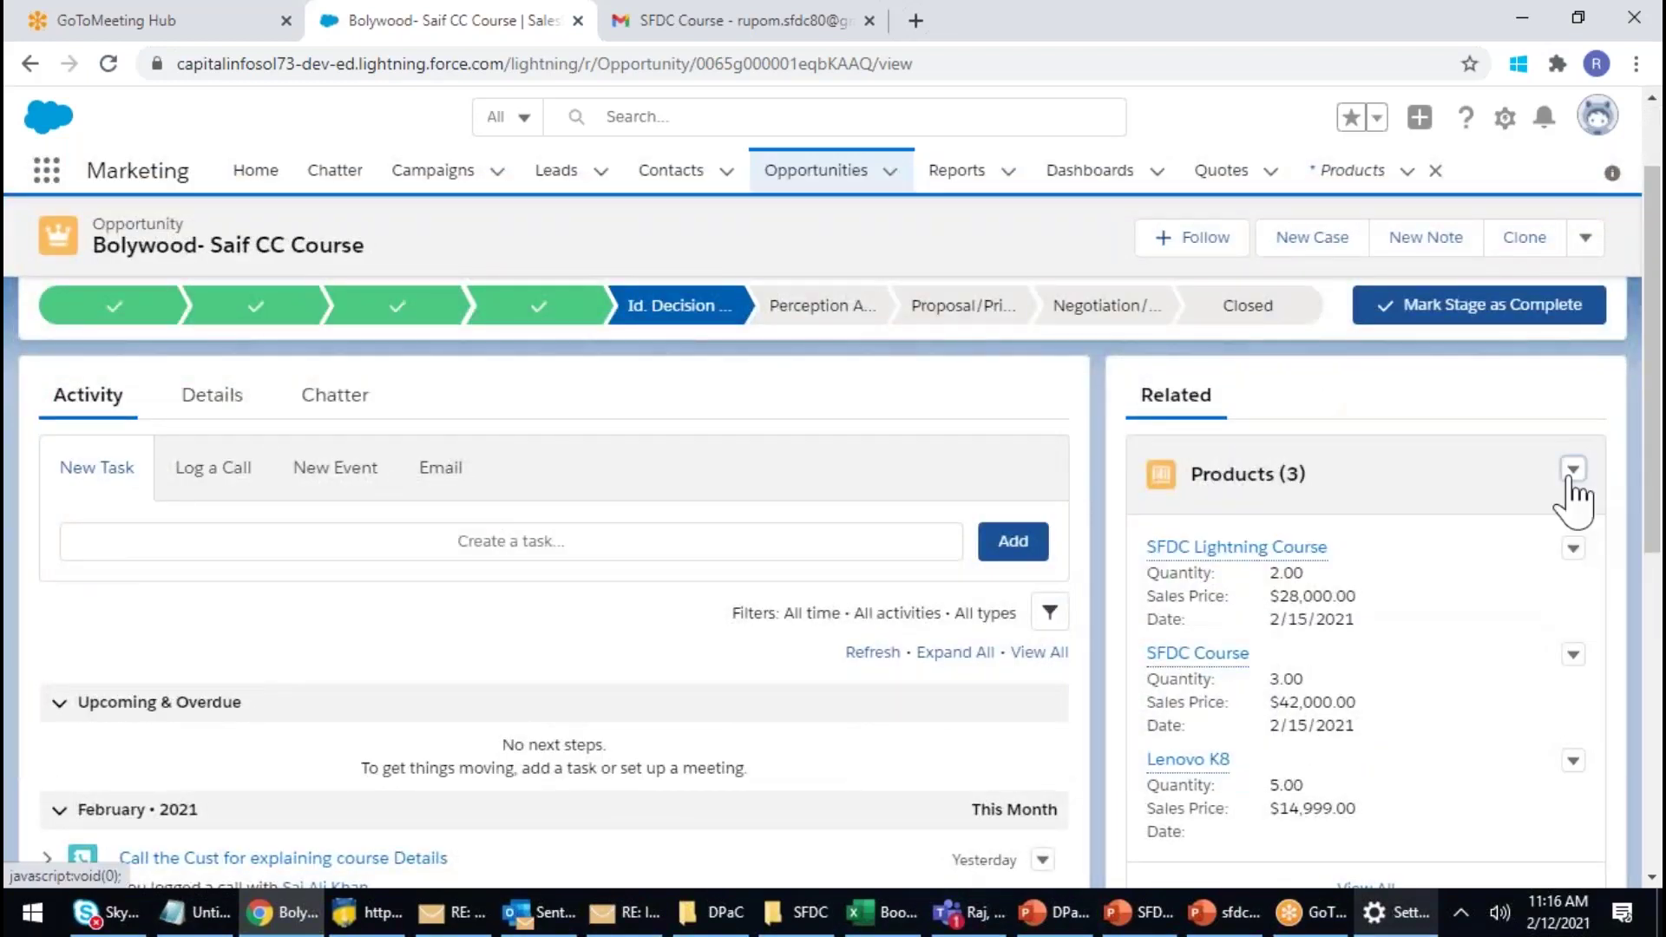
left_click(1572, 470)
left_click(1505, 515)
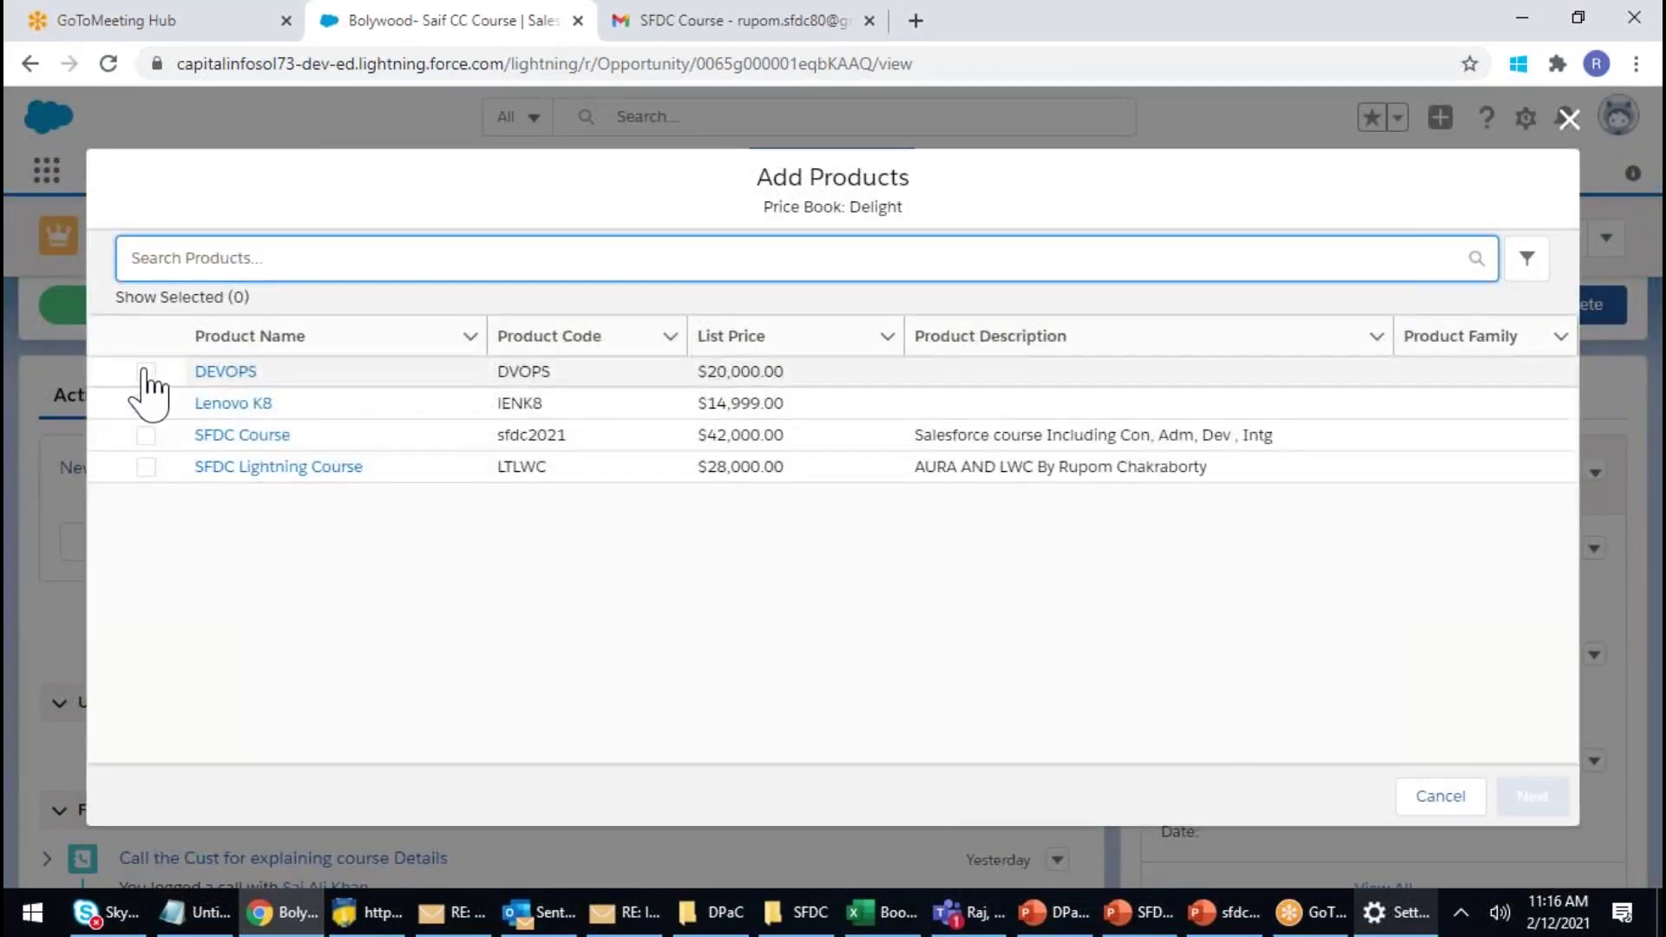
left_click(146, 373)
left_click(1532, 796)
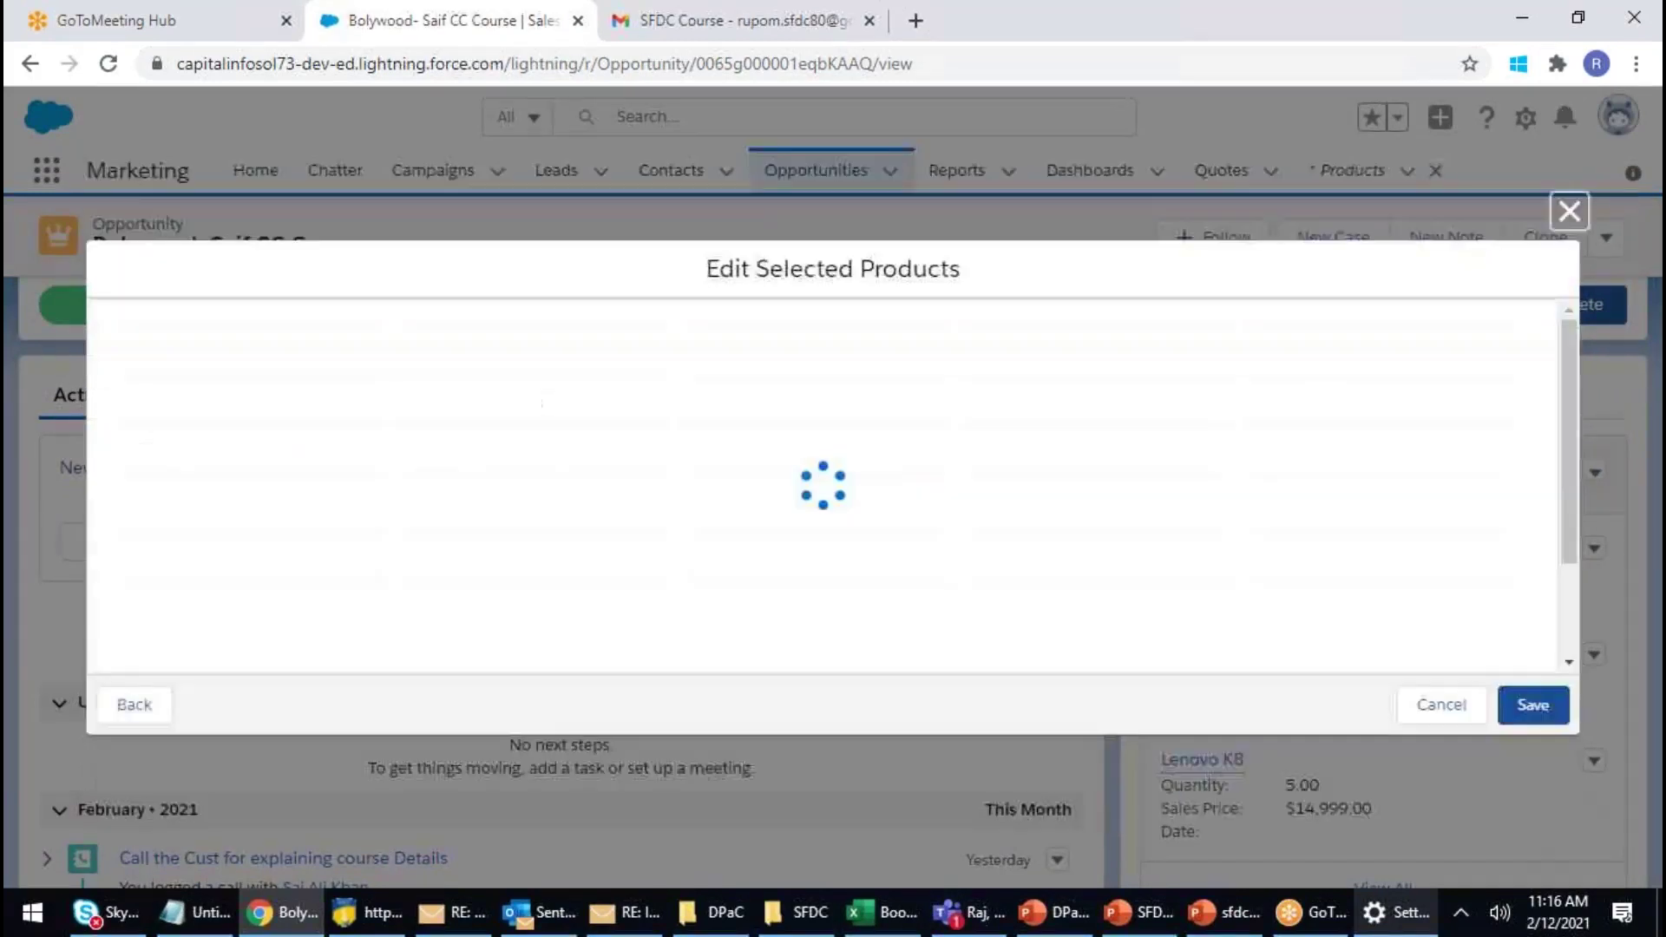
left_click(553, 359)
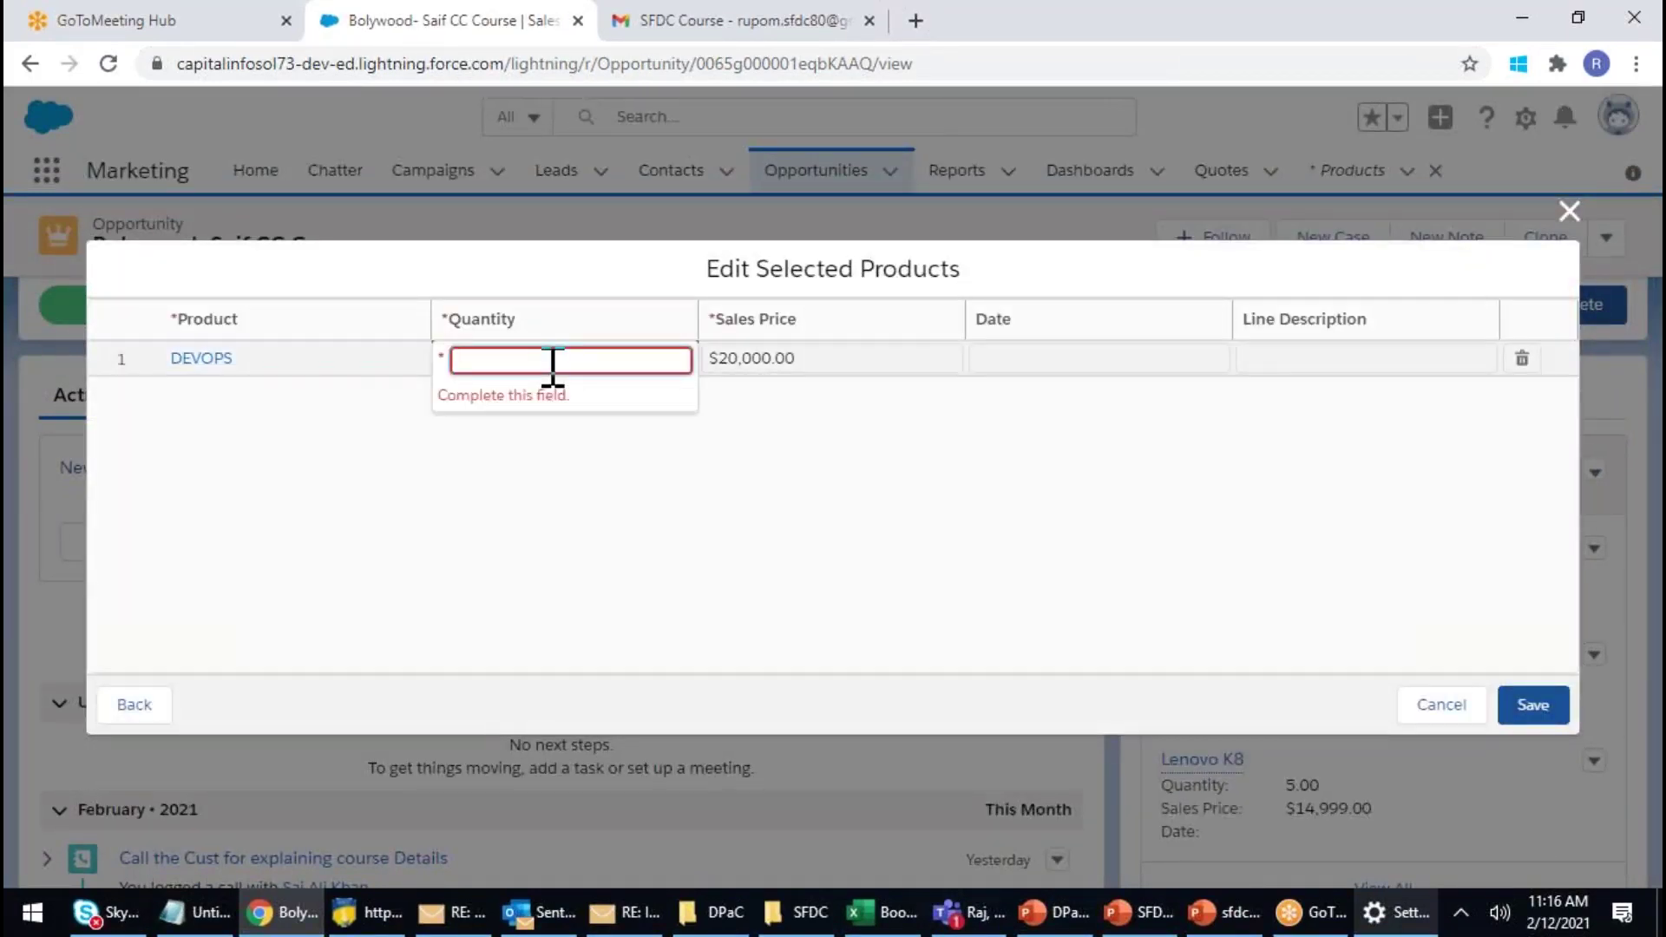
type("4")
left_click(1534, 707)
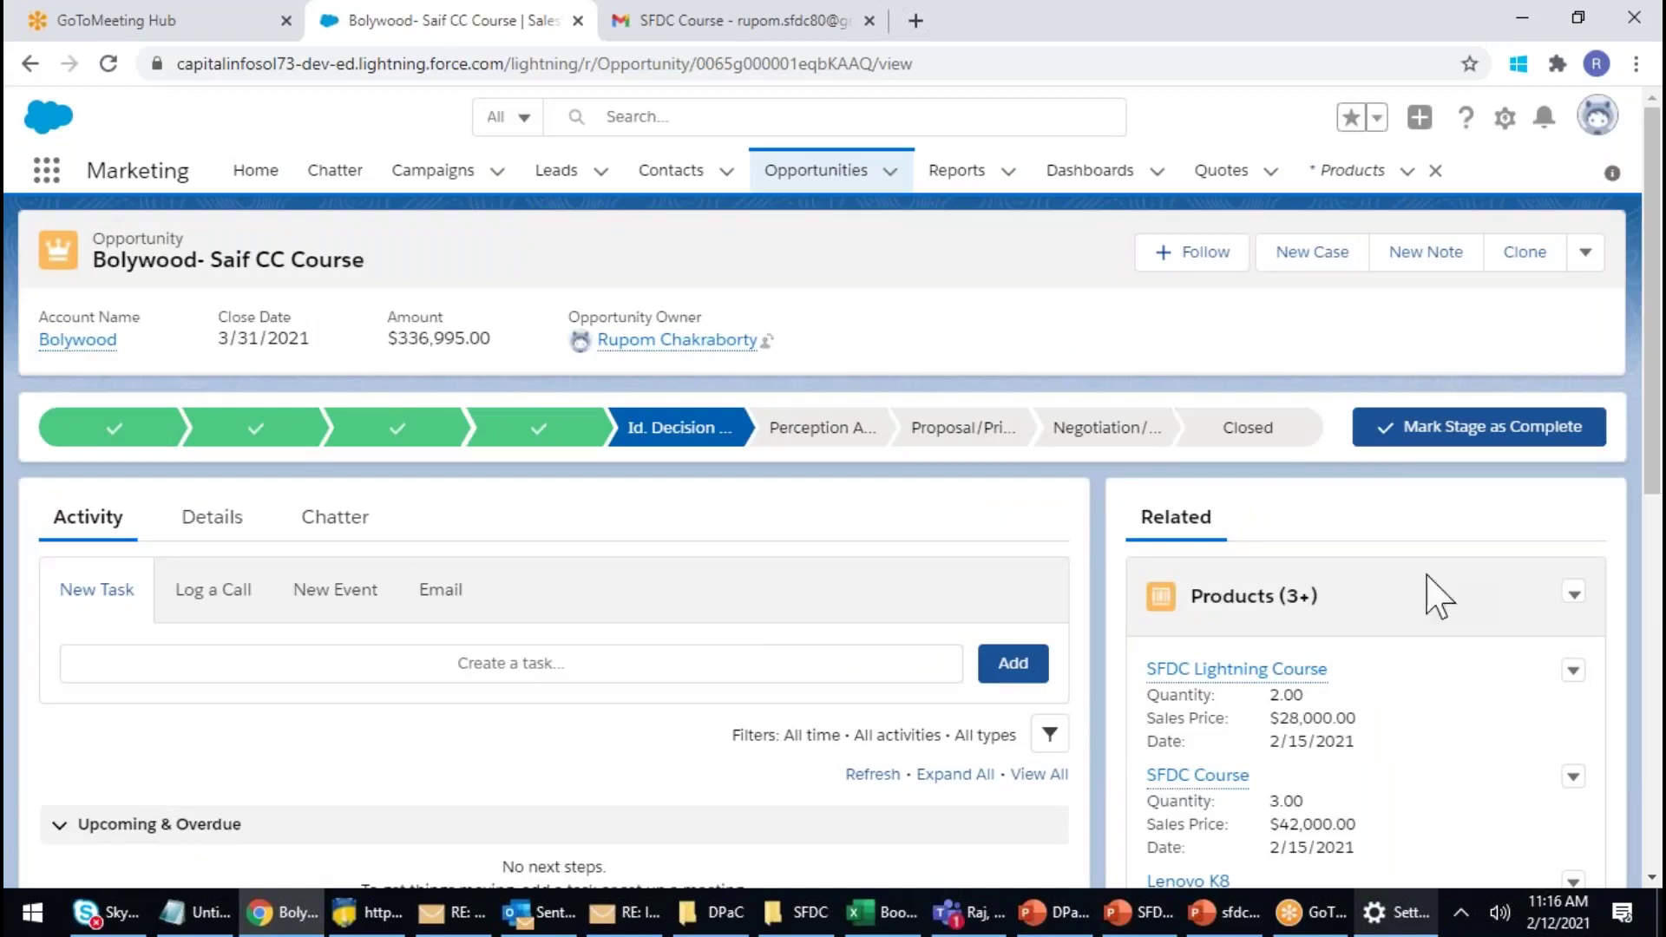
scroll(1438, 597, "down", 10)
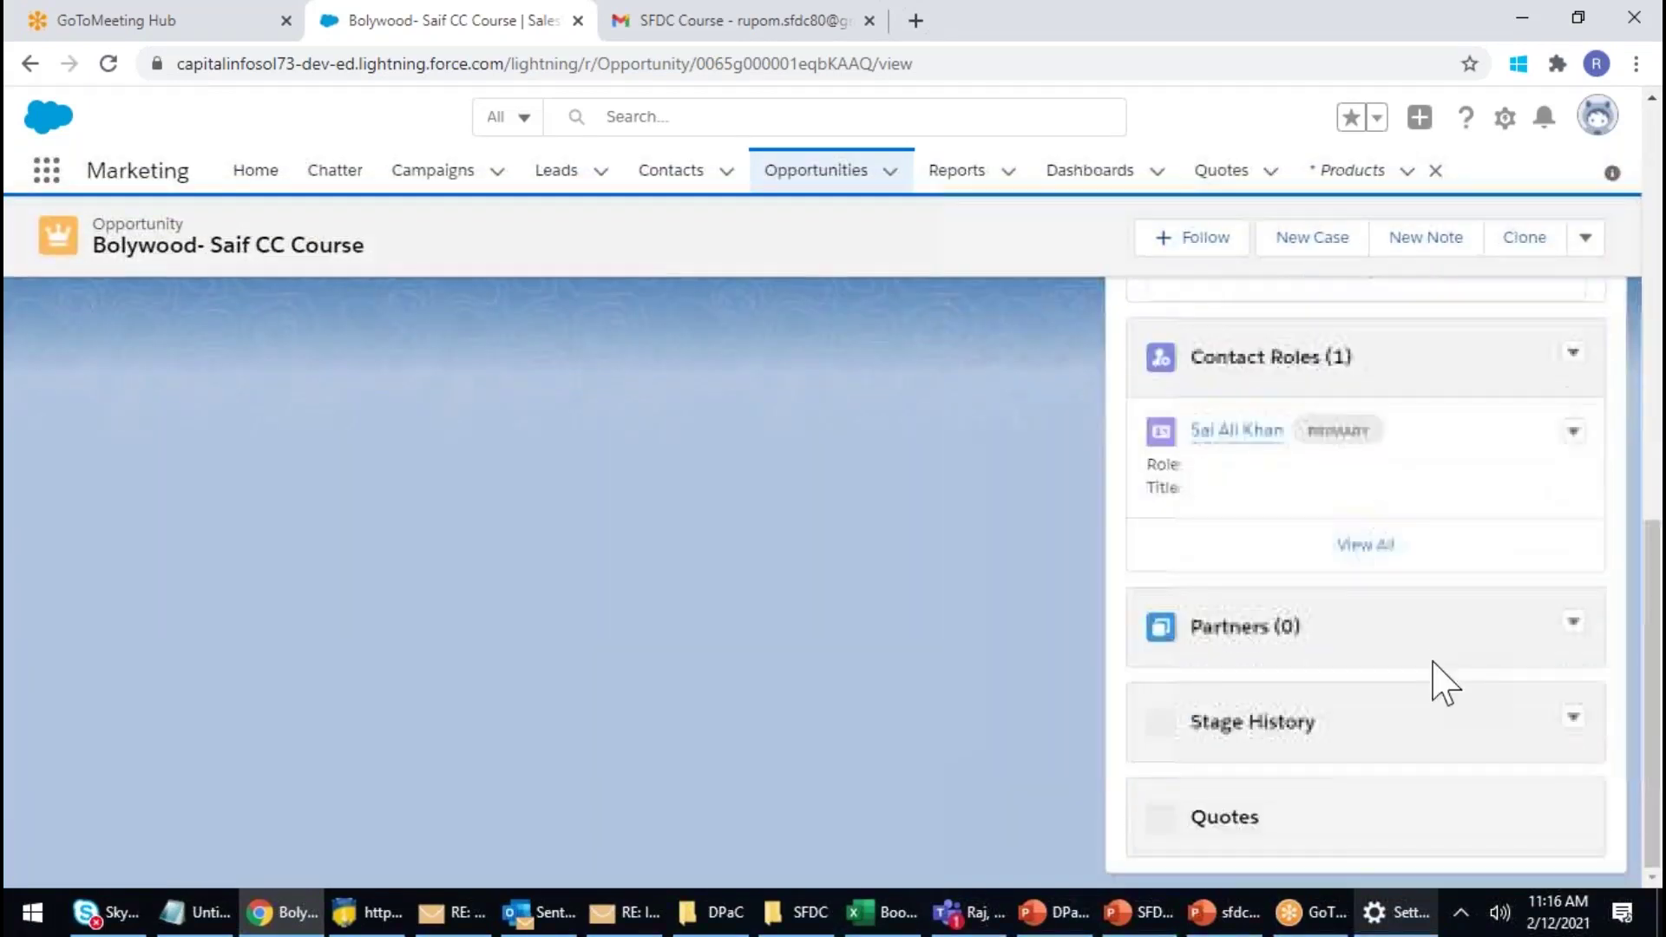
scroll(1444, 690, "down", 5)
scroll(1365, 824, "down", 2)
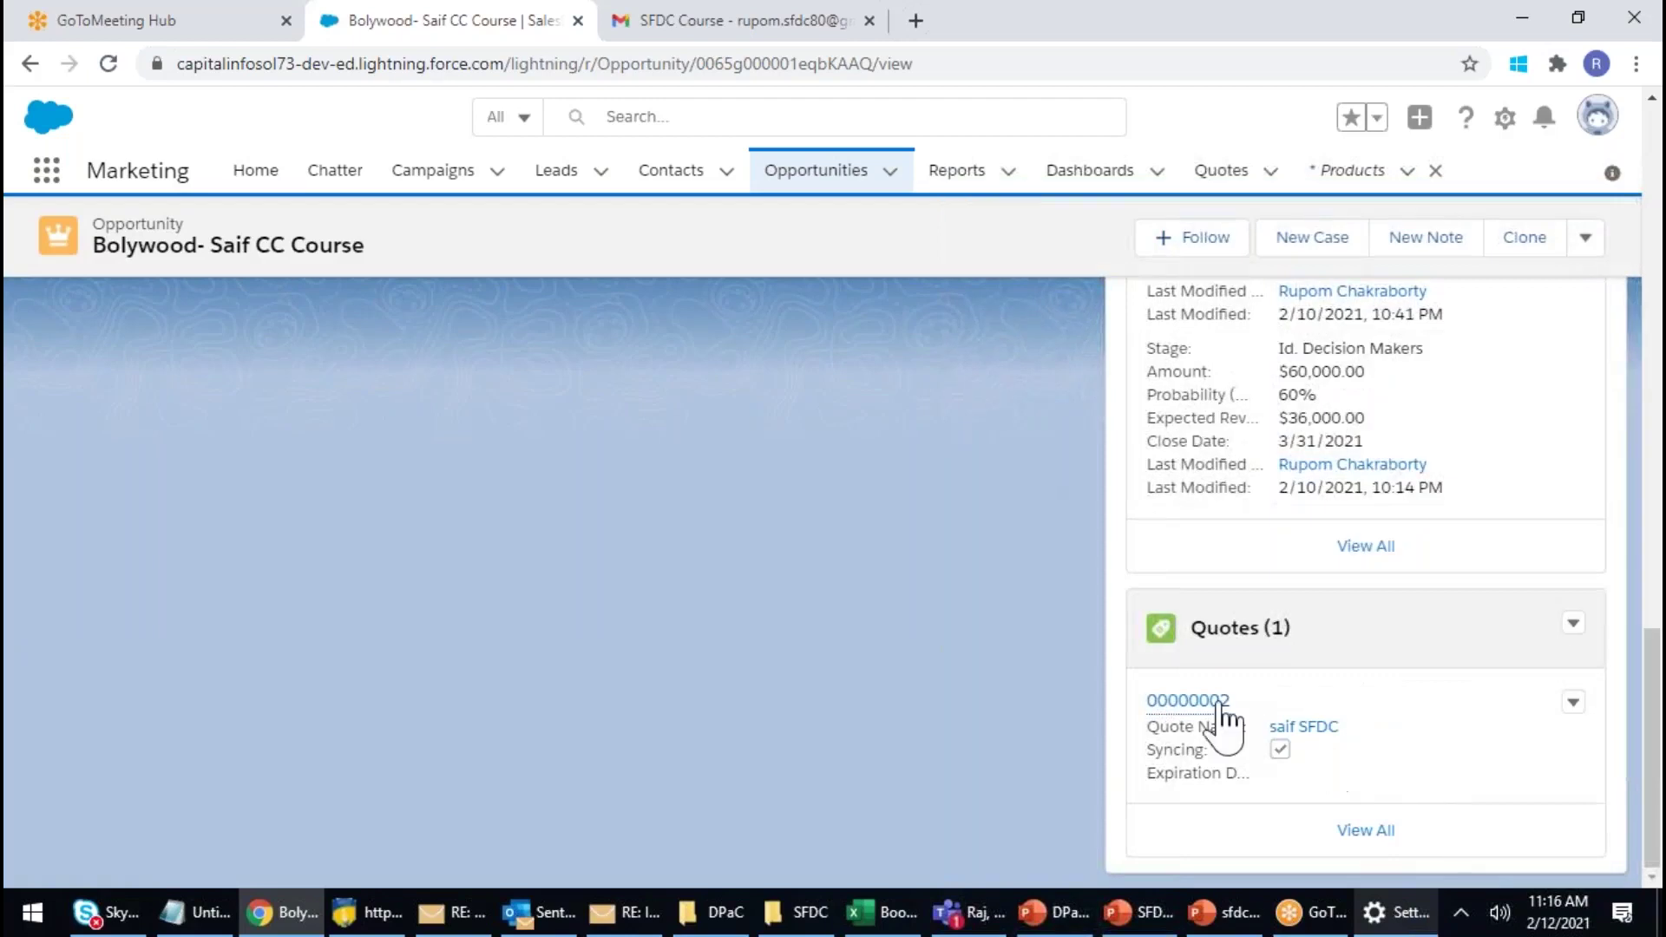
mouse_move(1222, 708)
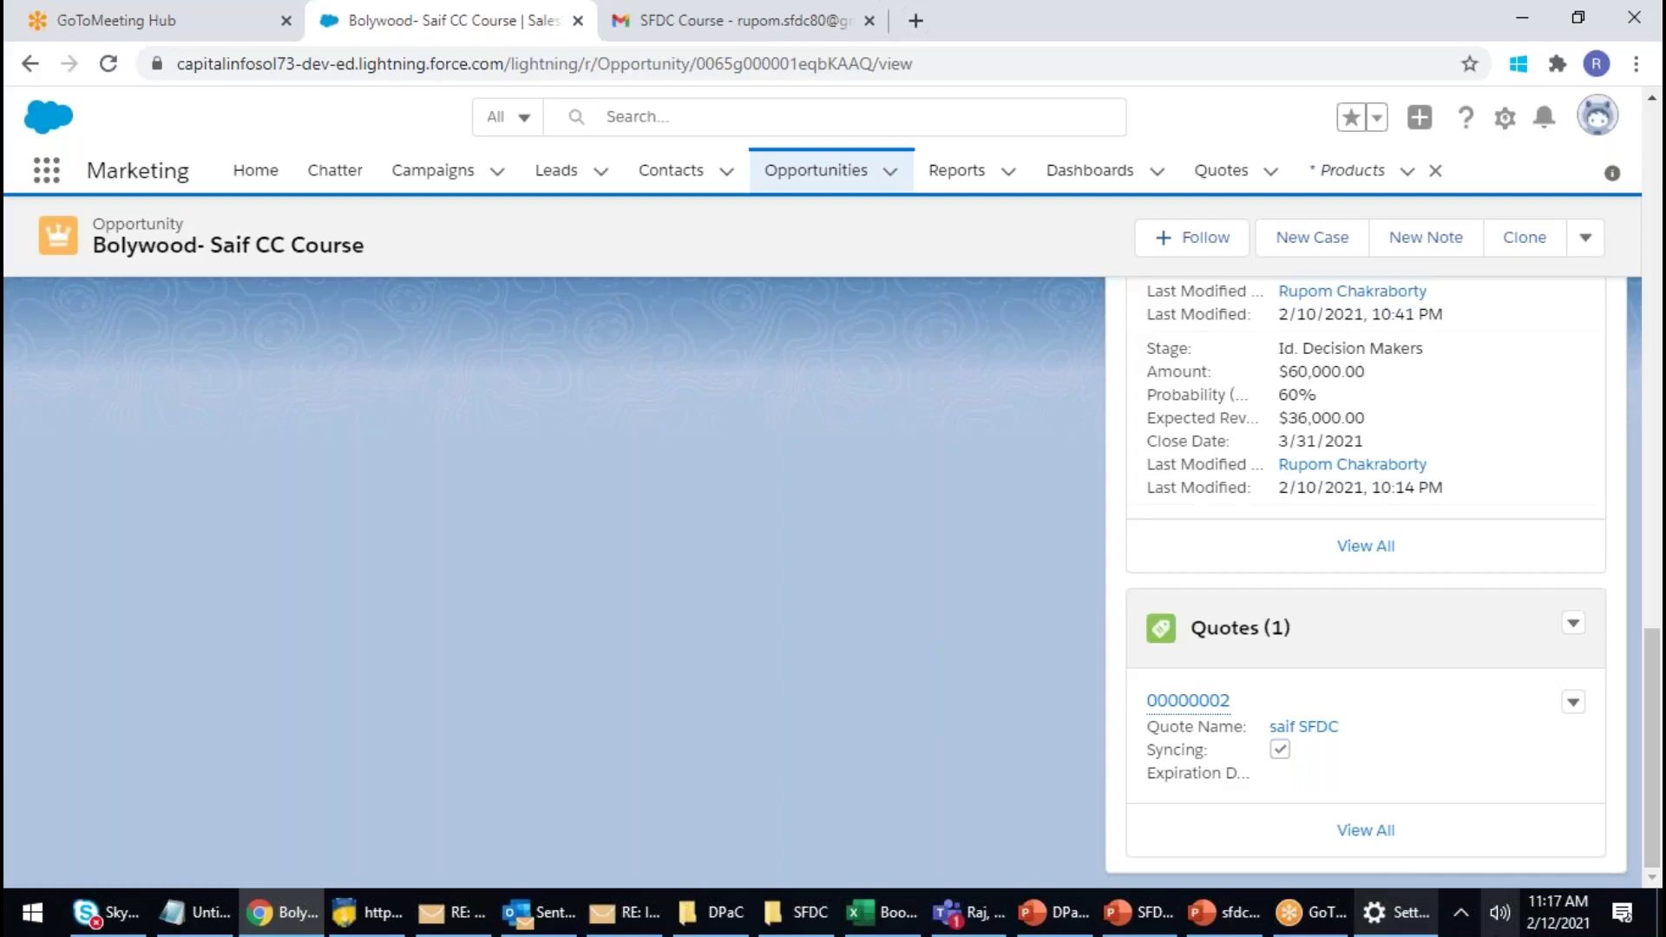
Step: Bring the 'sfdc flow' PowerPoint diagram forward and trace its Opportunity, Quote and Order boxes
left_click(1225, 912)
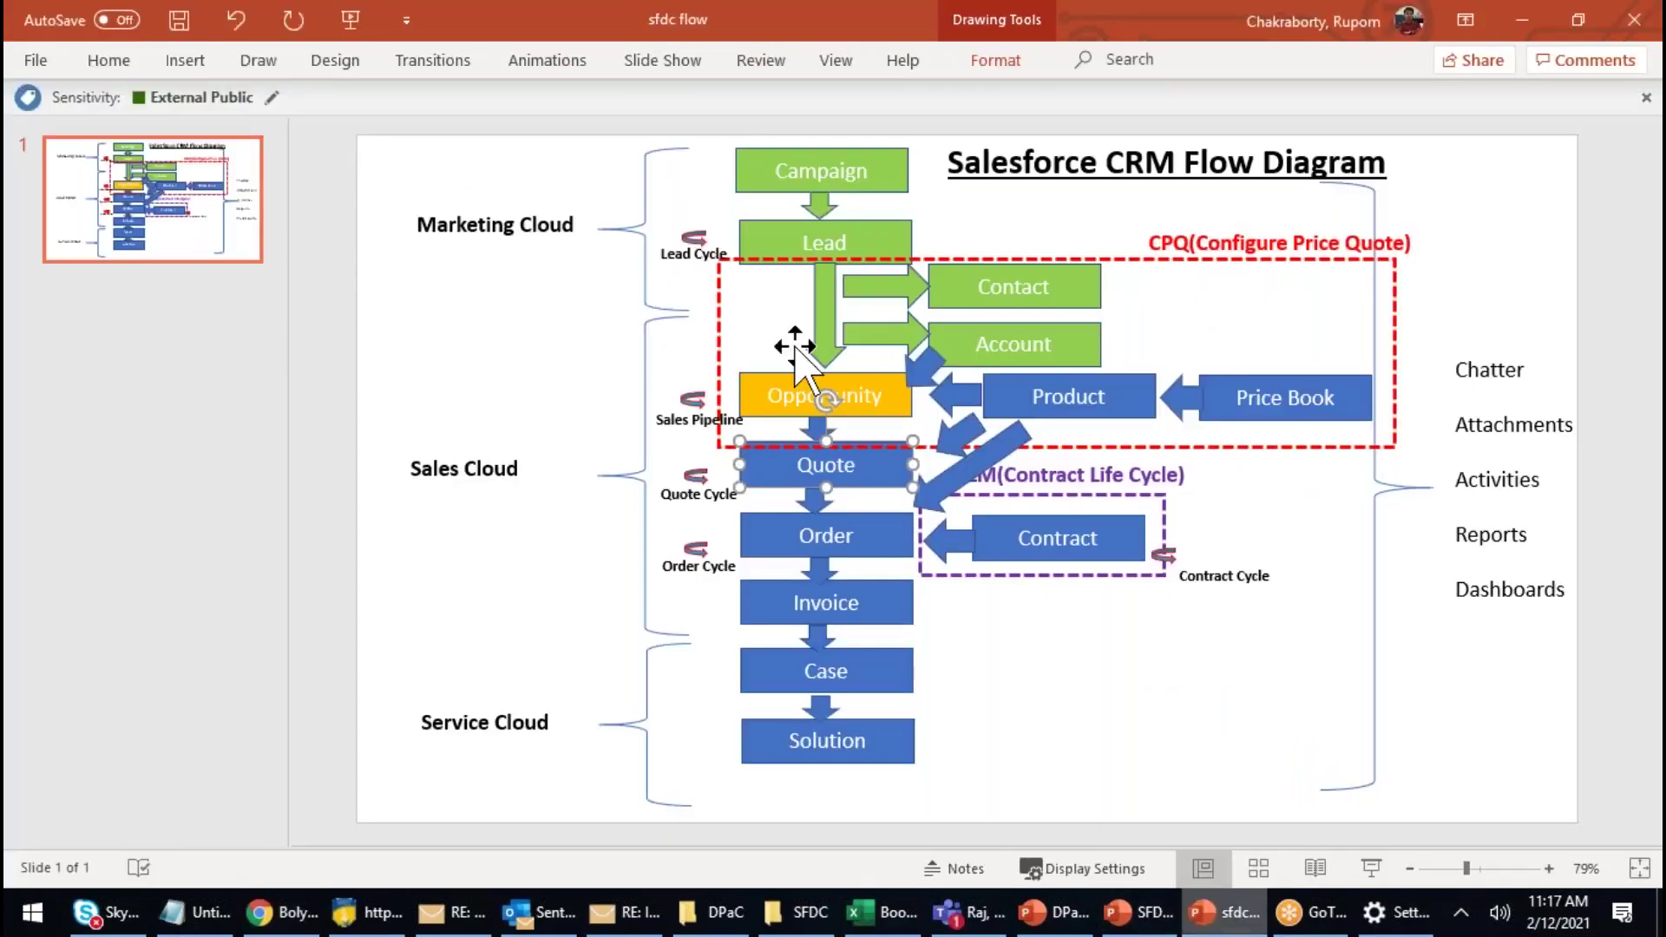
left_click(882, 407)
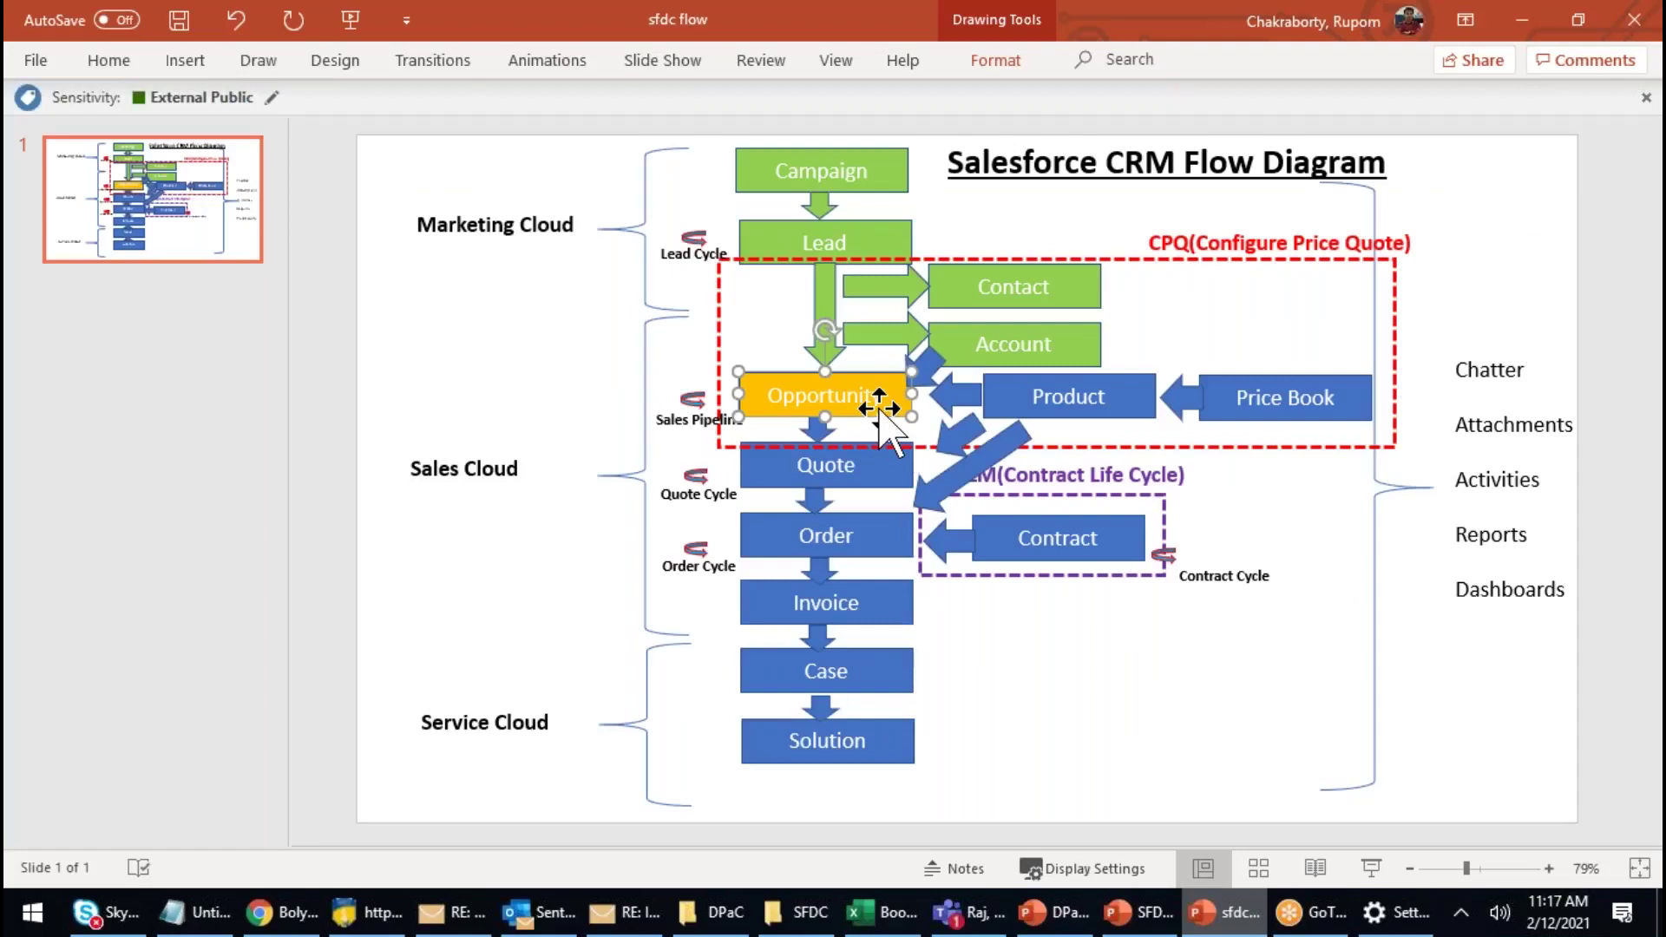
left_click(859, 467)
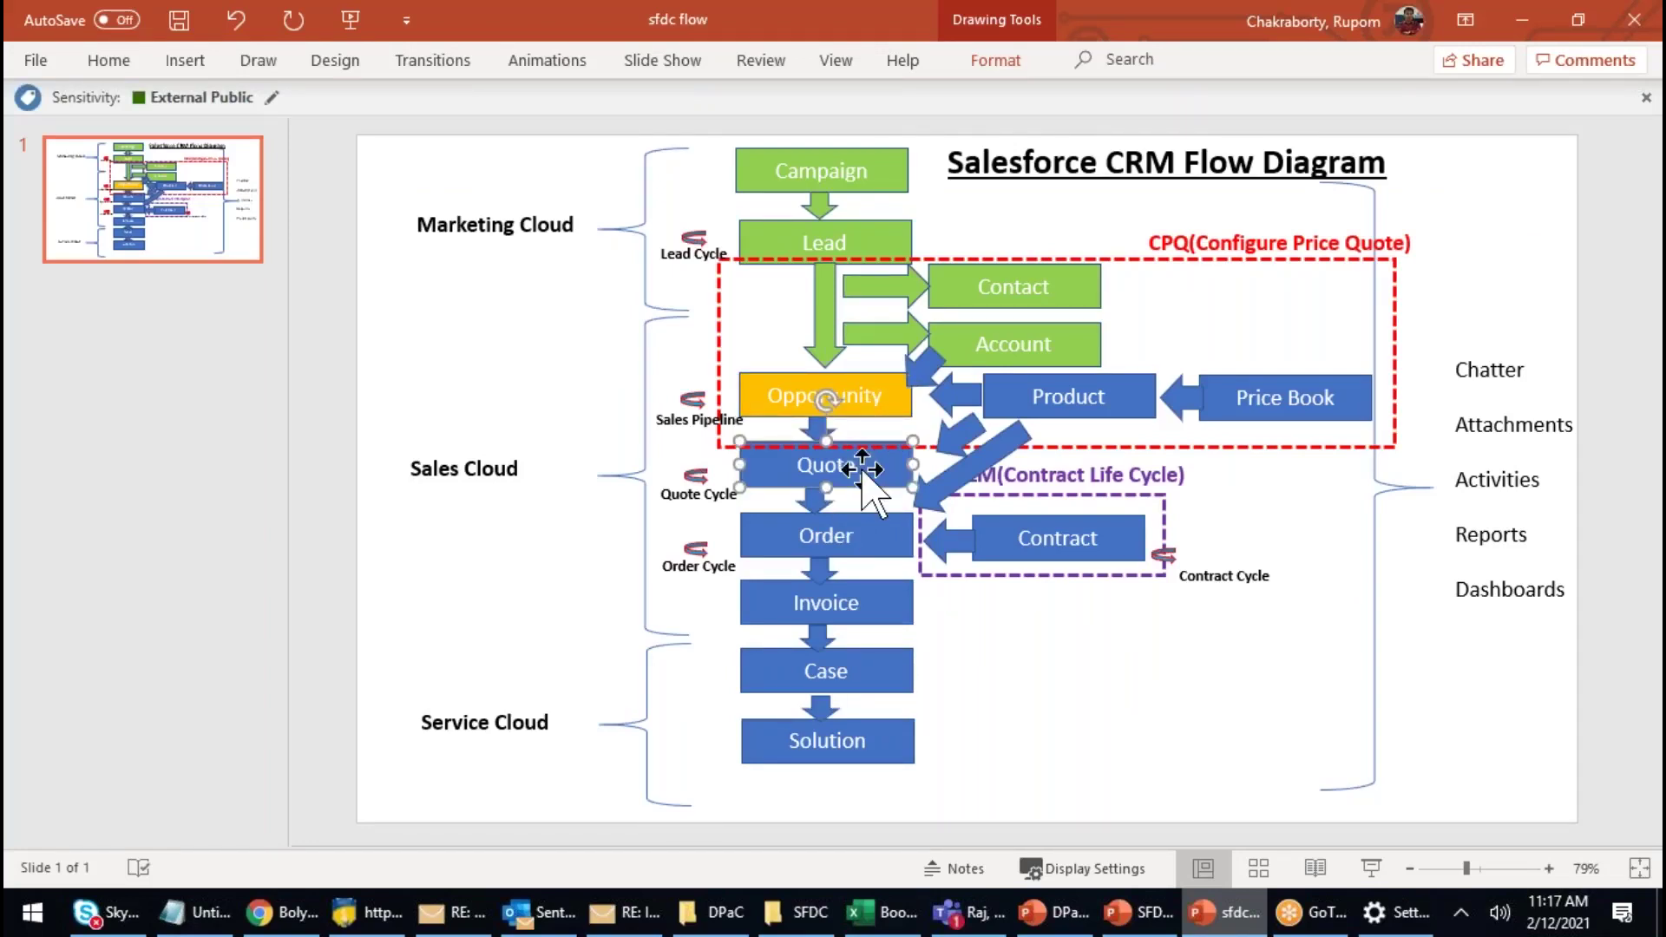
left_click(861, 531)
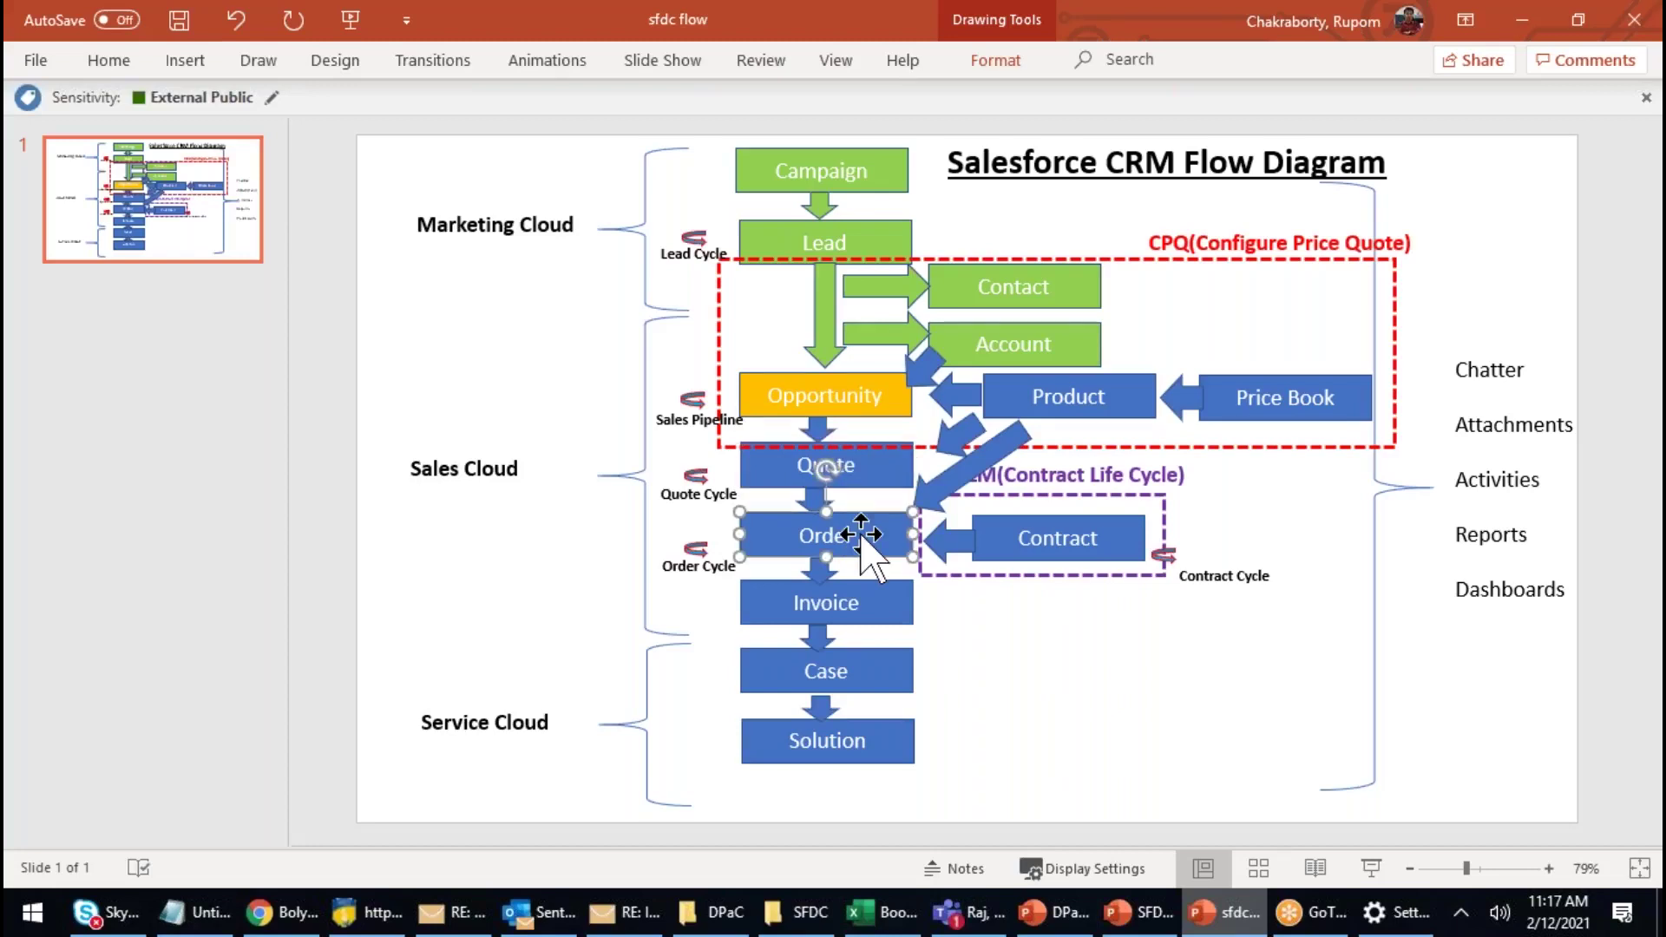
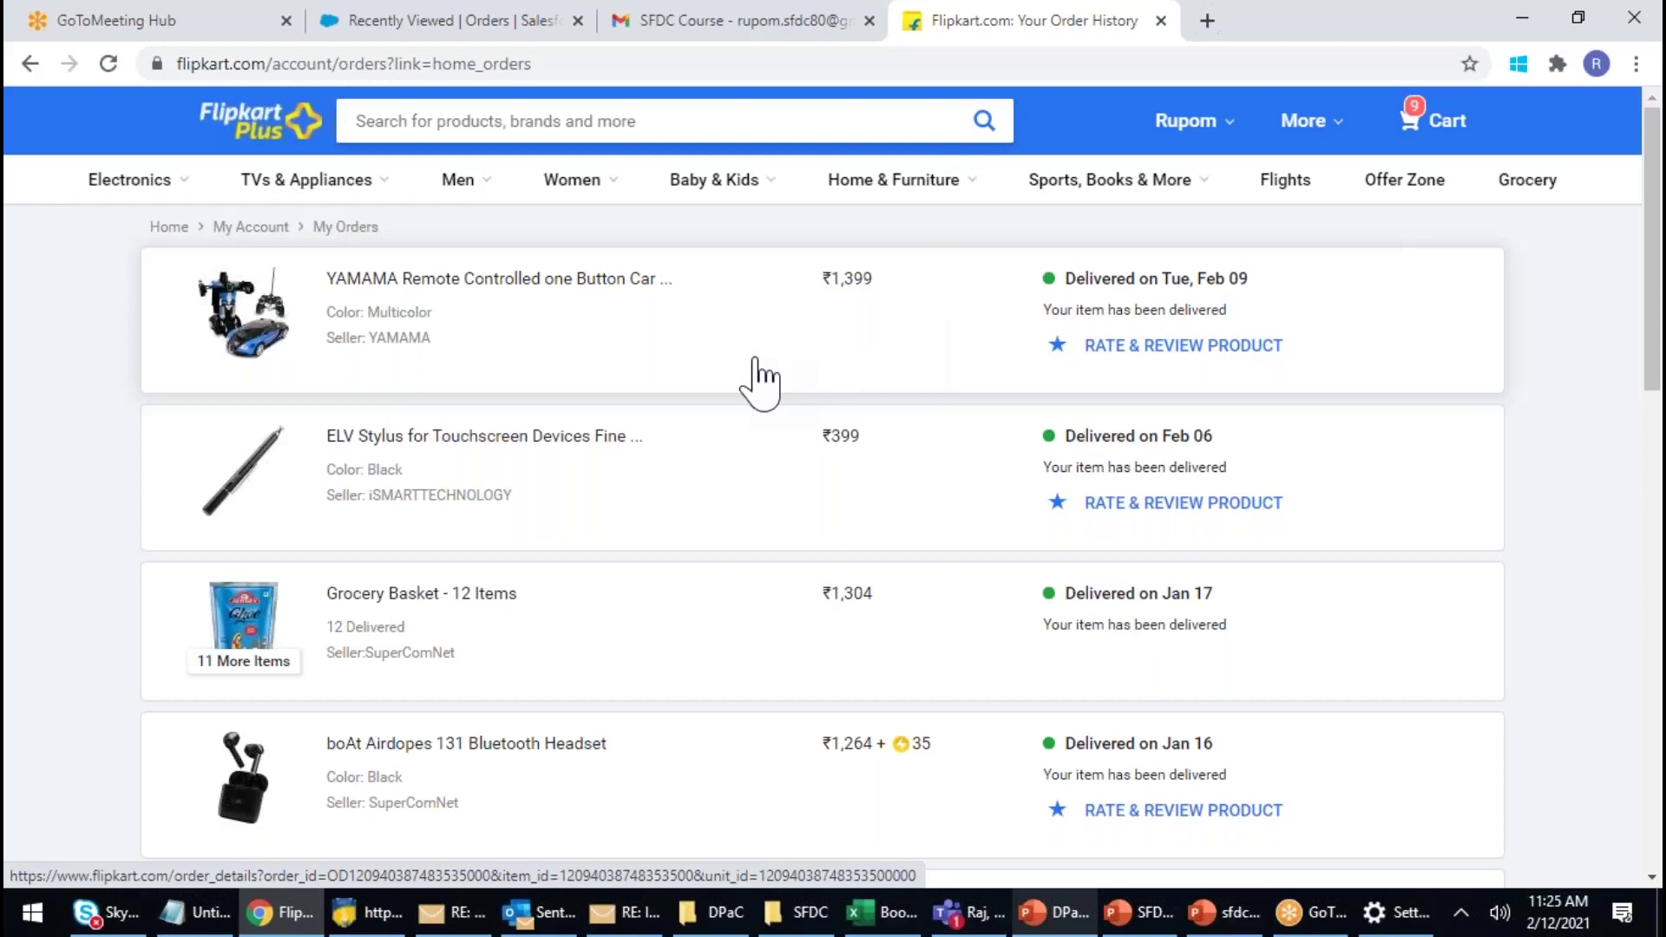
Step: Open the YAMAMA remote car order and download its invoice as a PDF
left_click(552, 288)
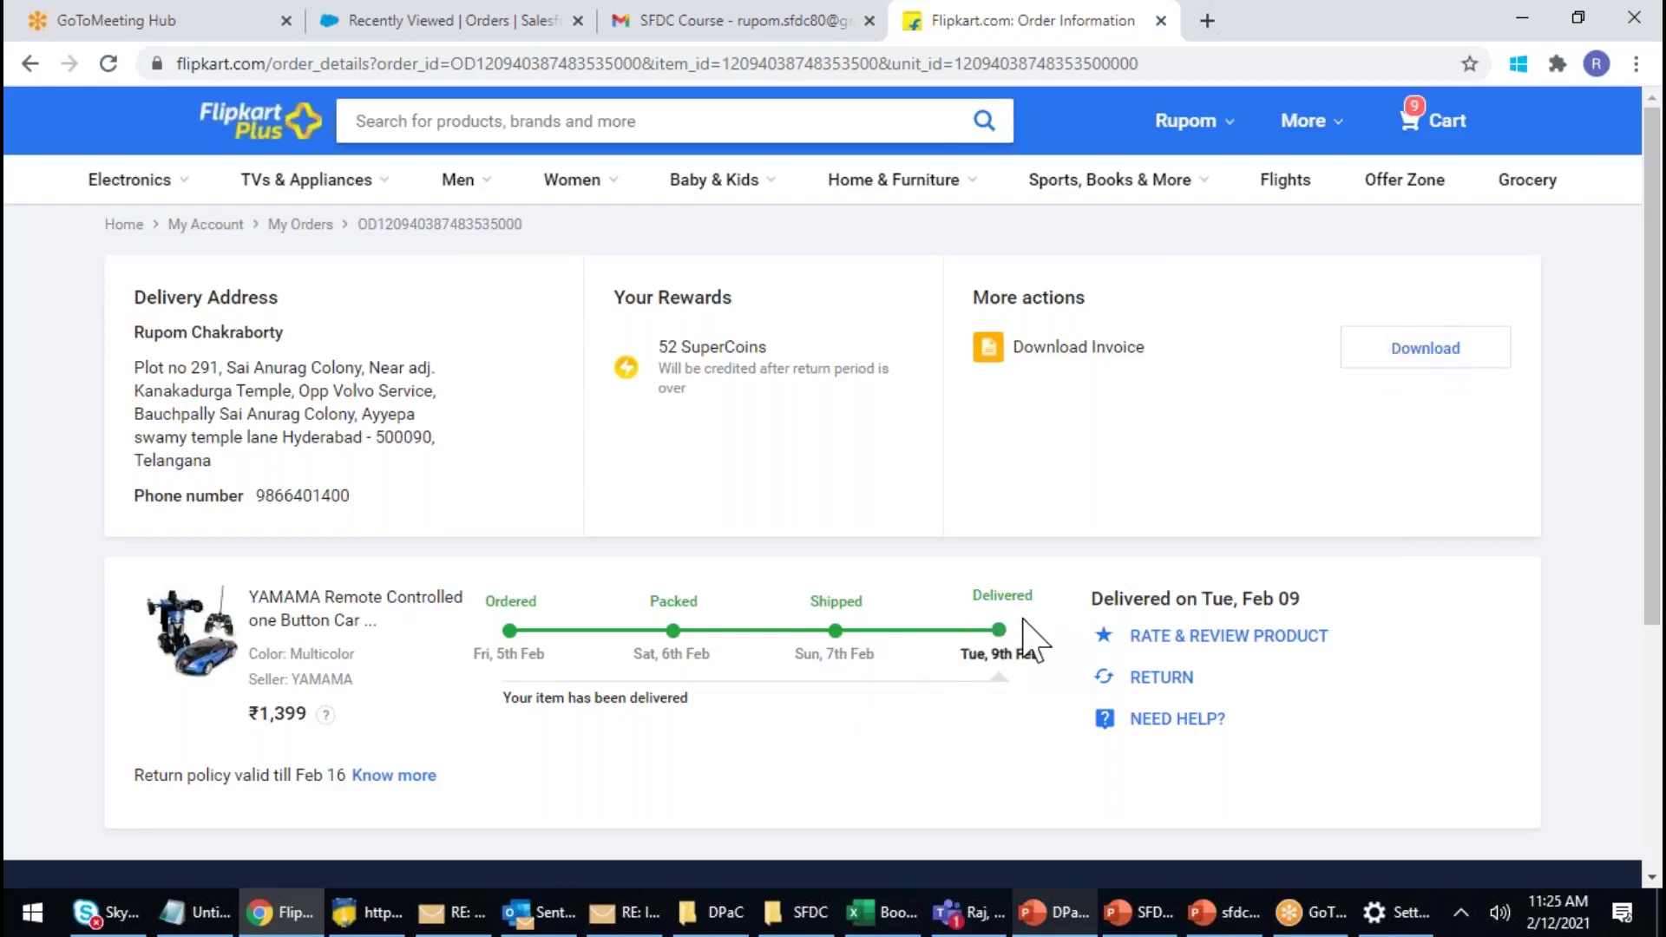
left_click(1393, 350)
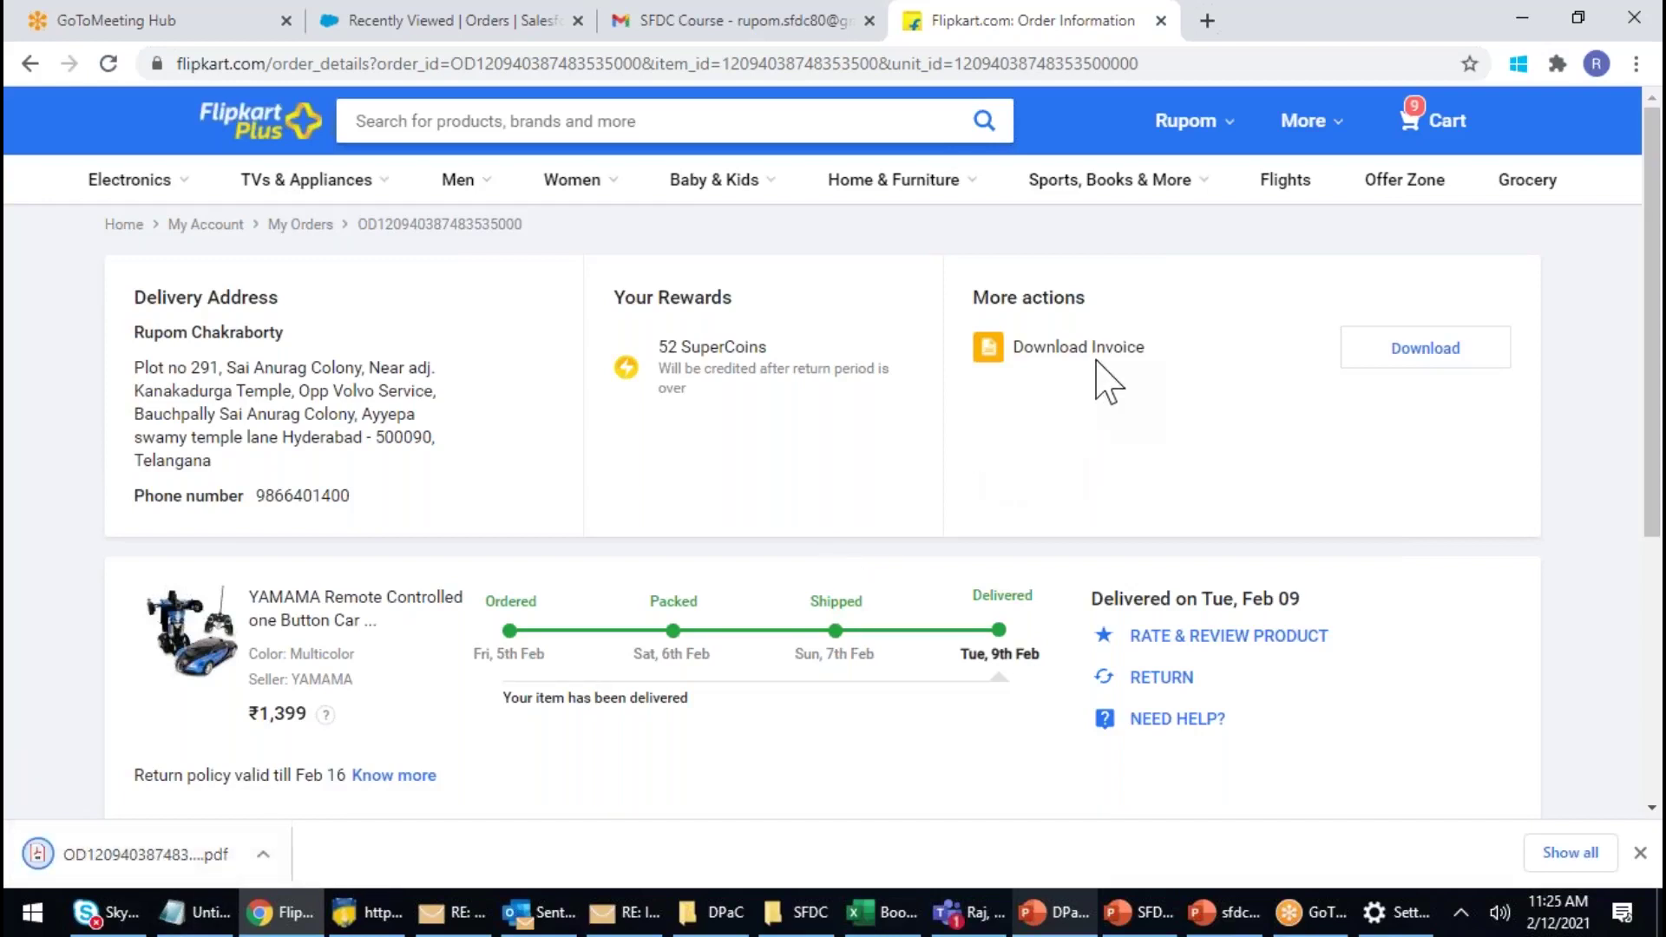
left_click_drag(979, 293, 1384, 463)
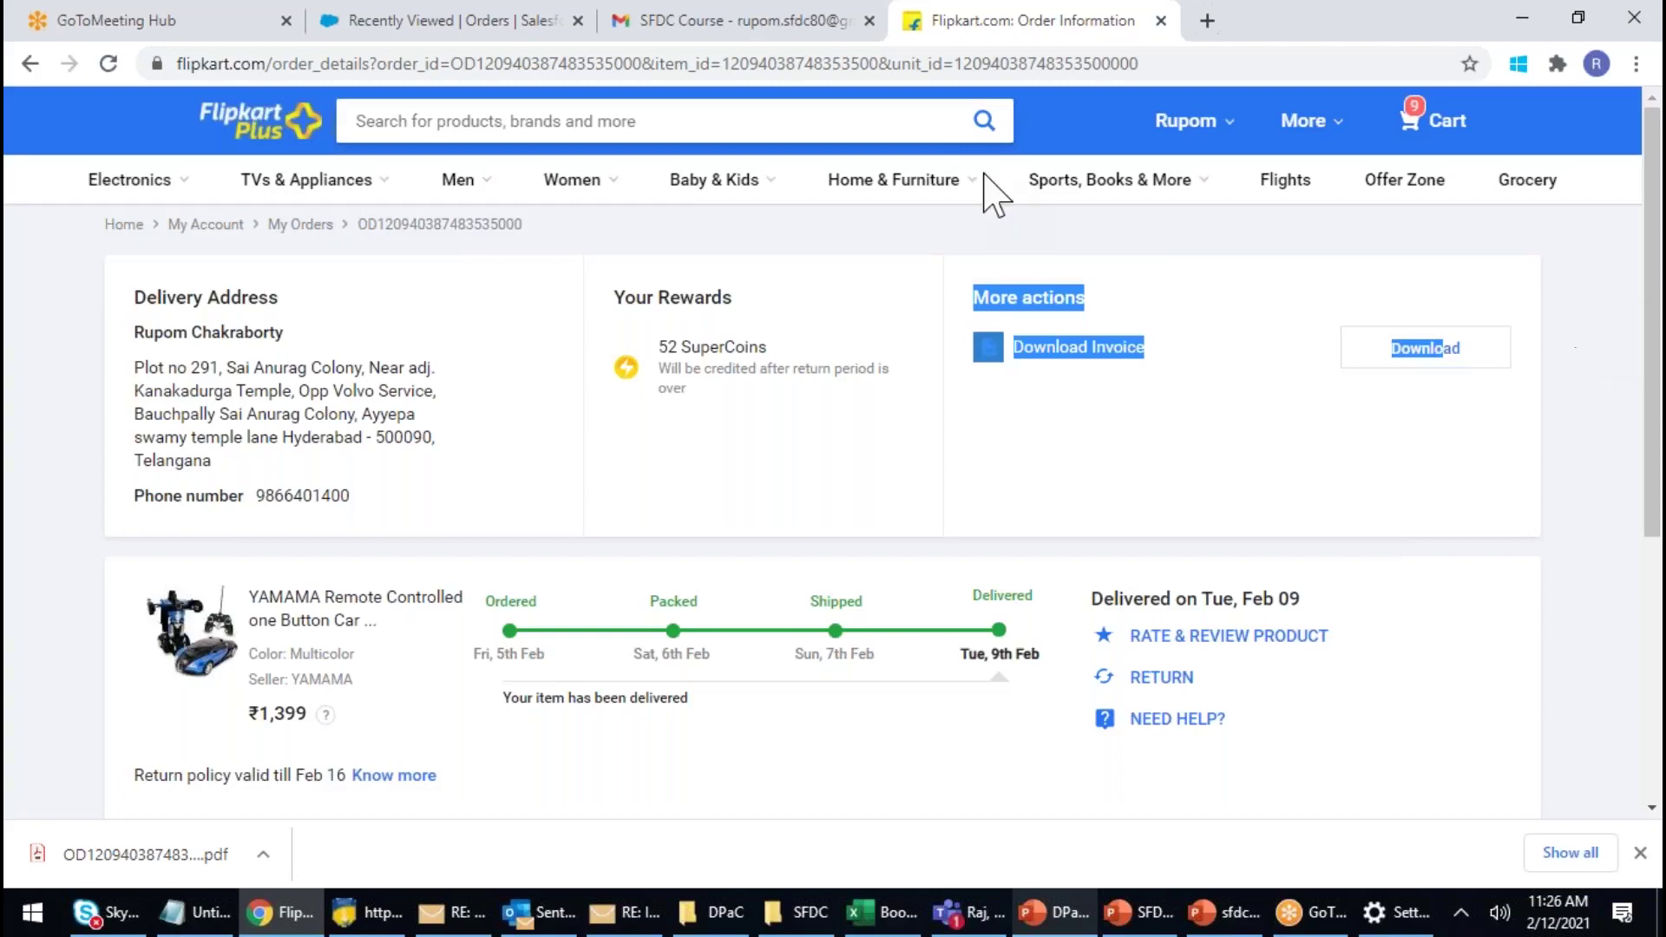
Step: Browse Men > T-Shirts and open the Billion Solid Men Henley Neck Dark Blue T-Shirt page
mouse_move(360, 199)
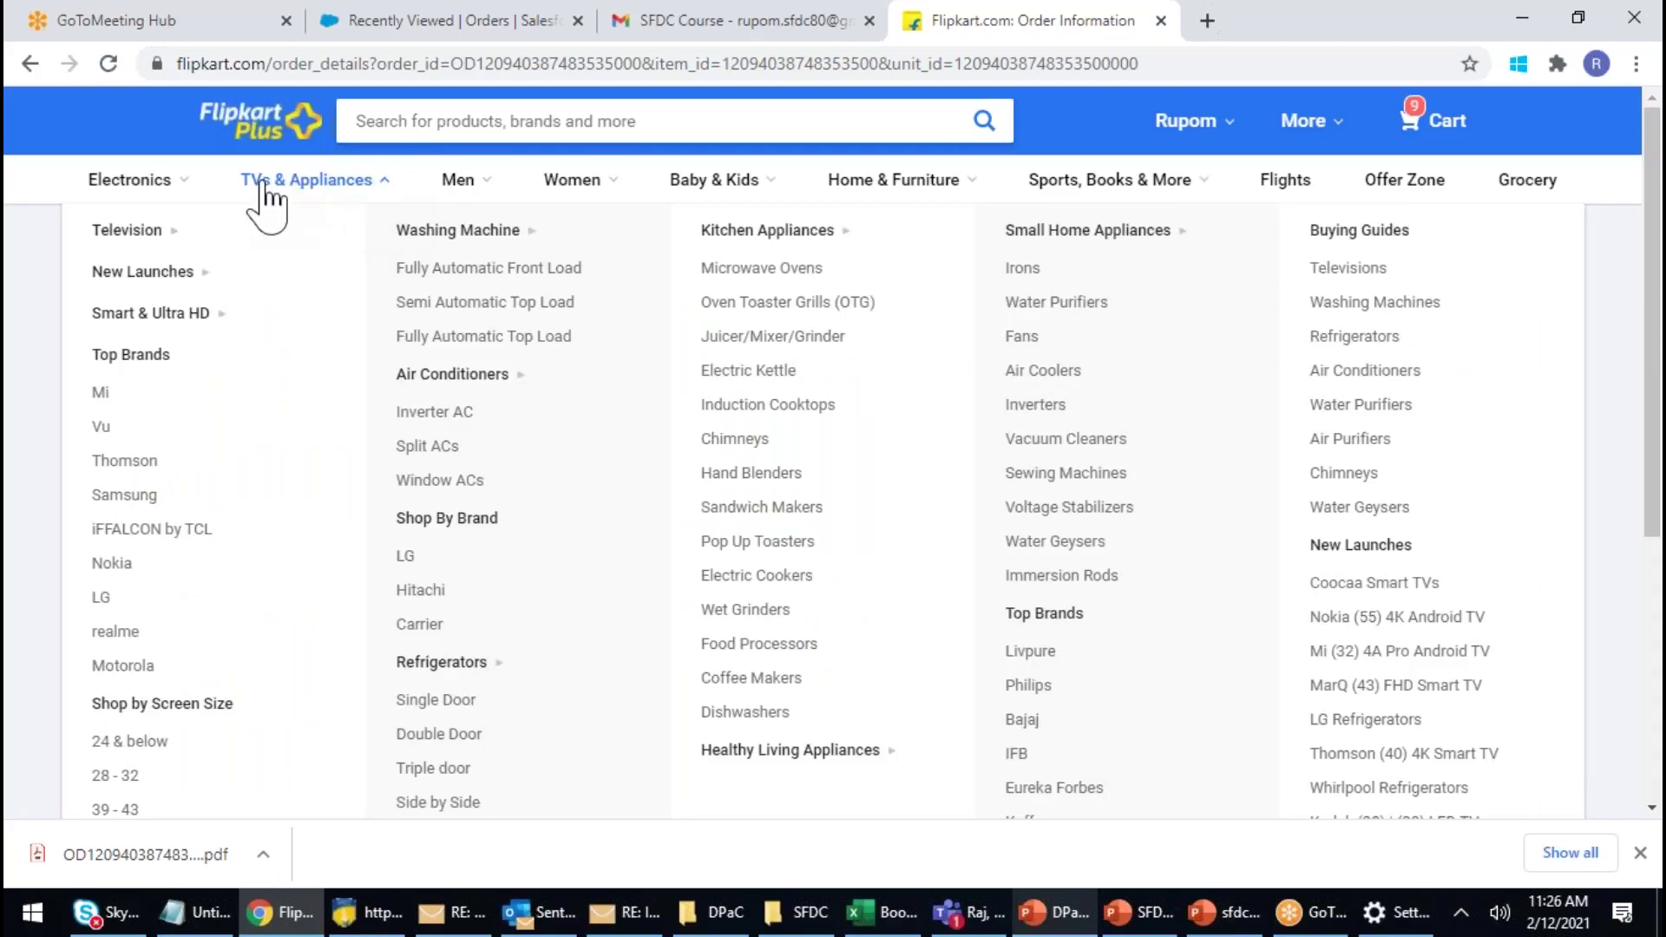
mouse_move(467, 209)
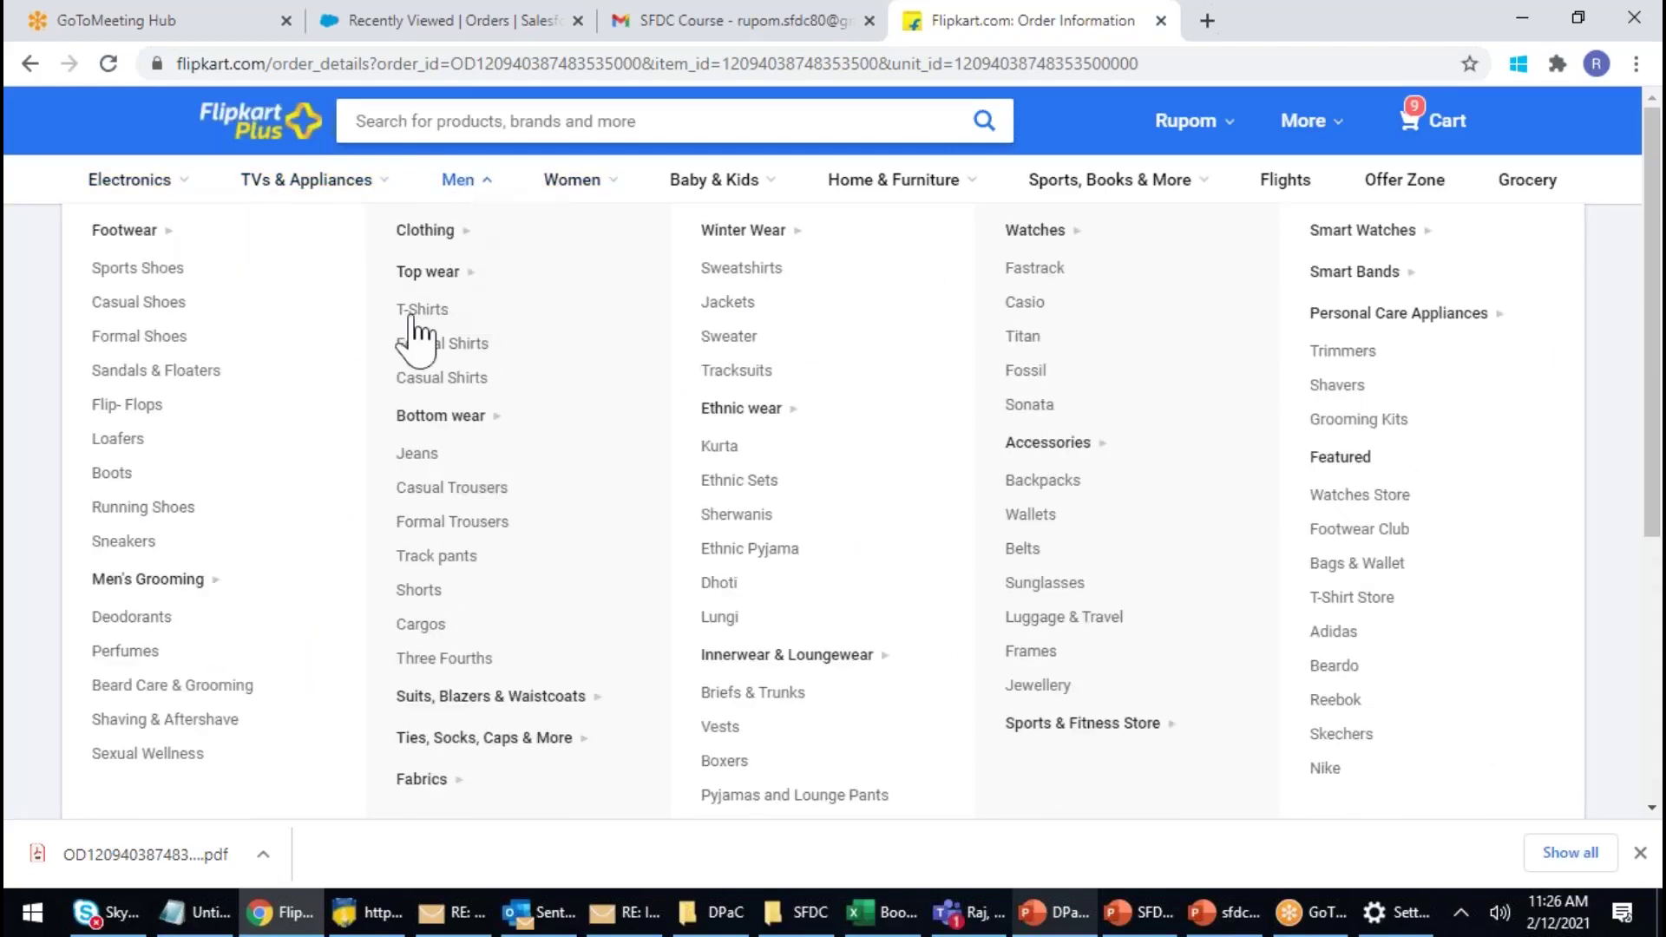
left_click(421, 310)
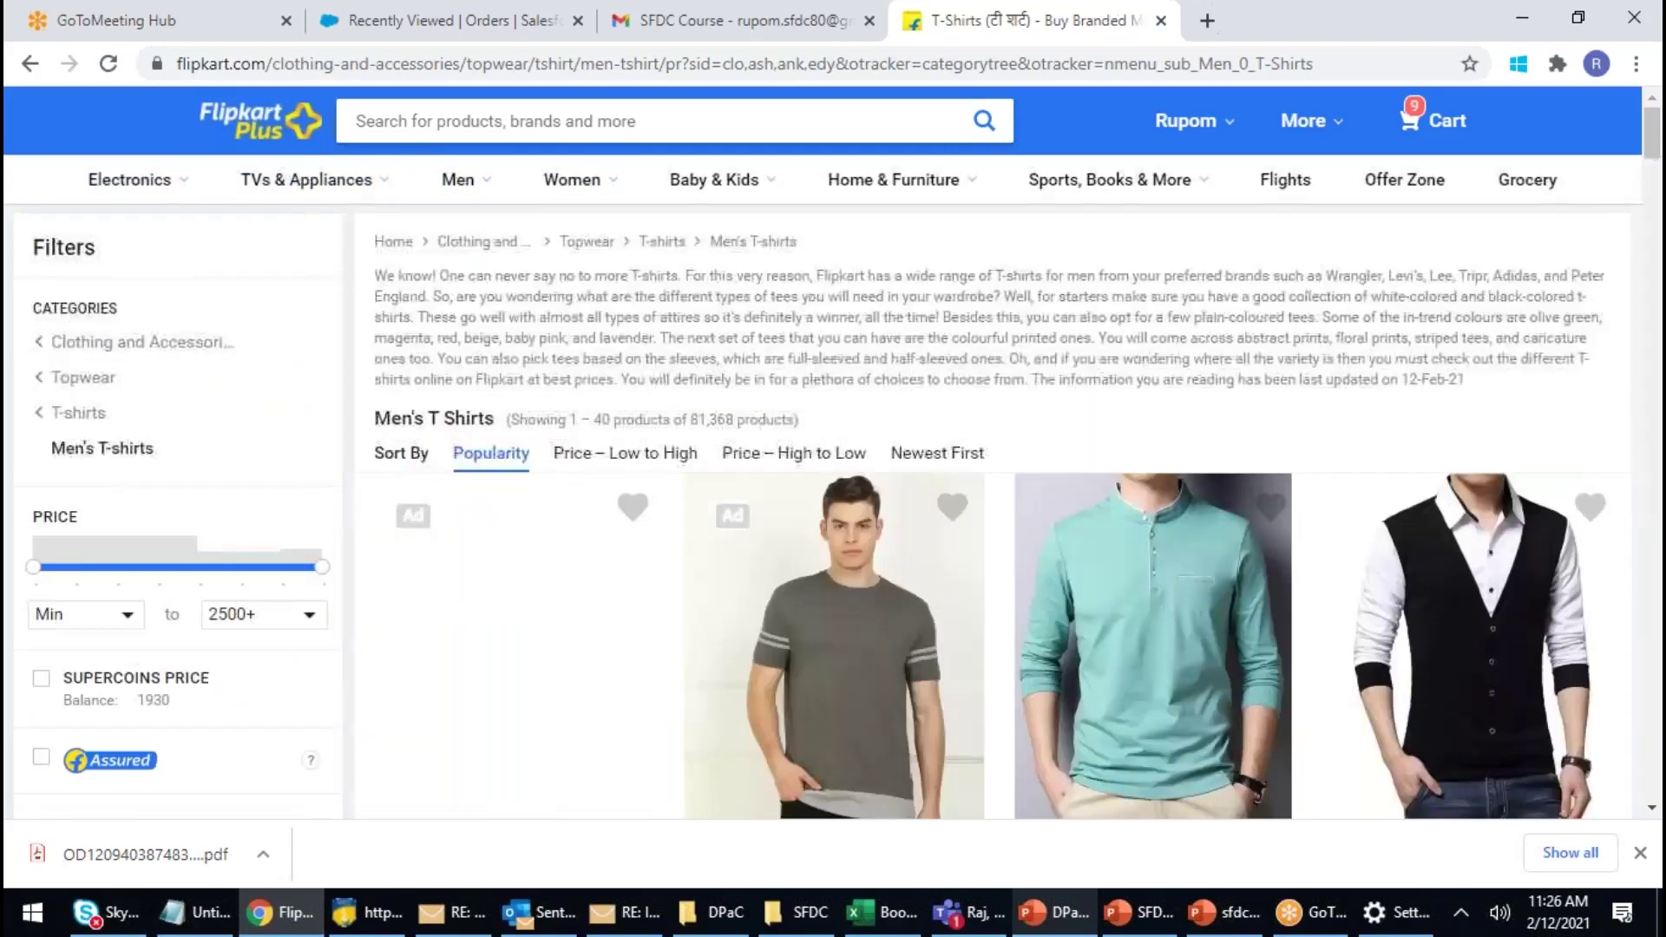
scroll(892, 453, "down", 4)
left_click(516, 347)
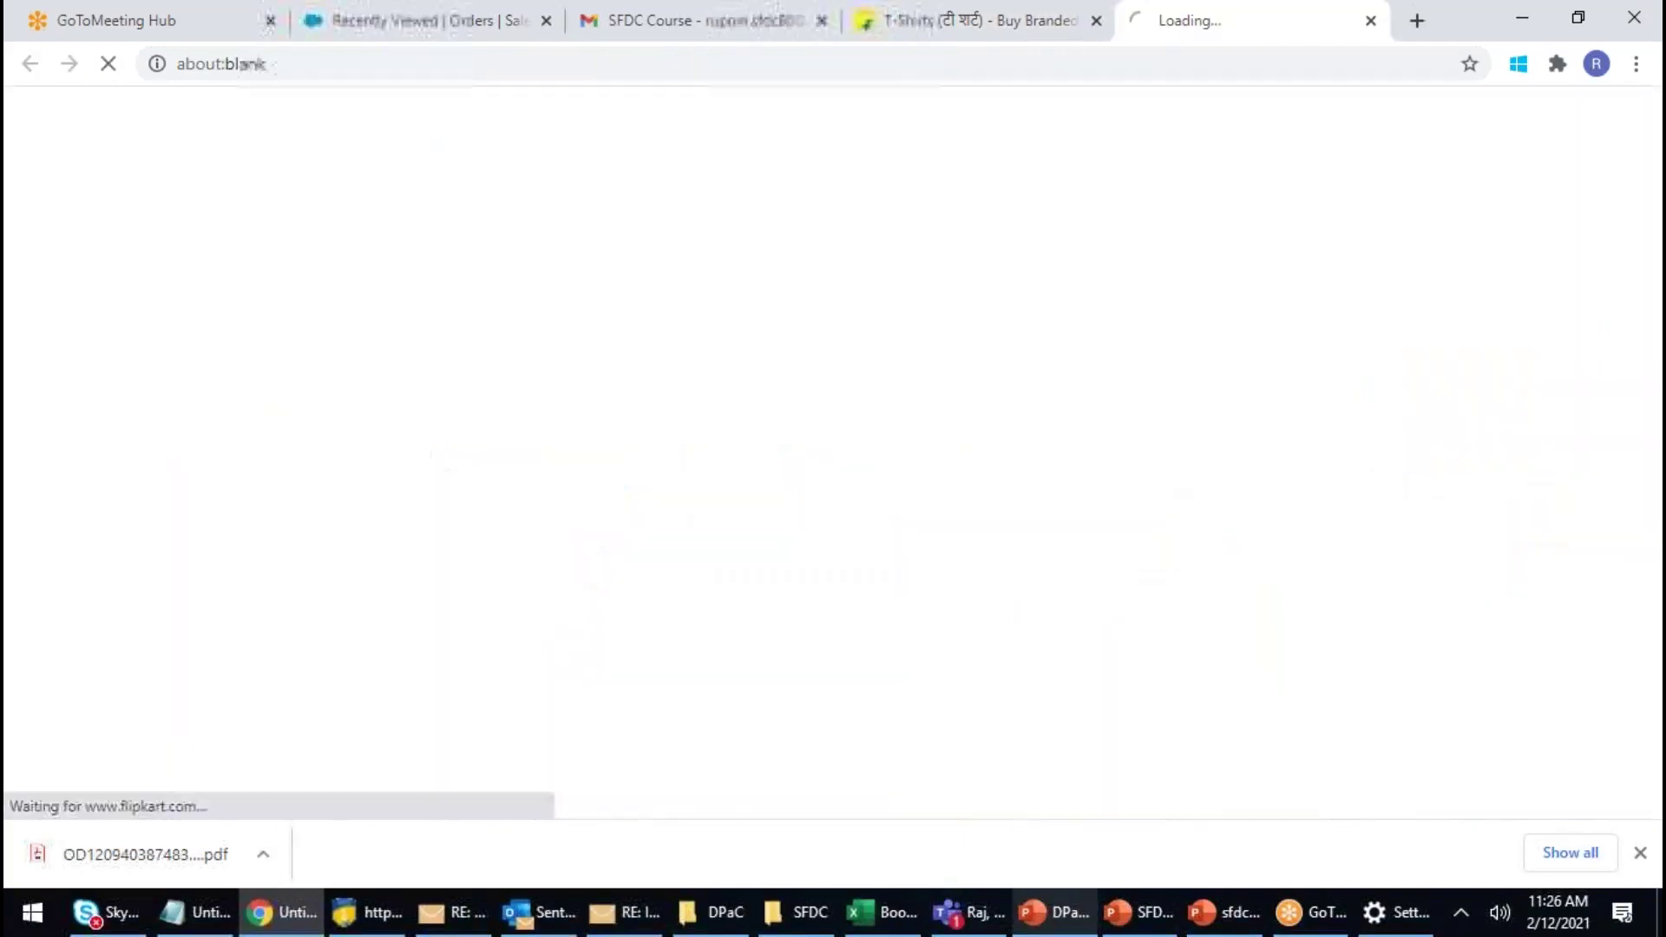
left_click(1638, 853)
Step: Buy the T-shirt now in size L, reaching the delivery address step at ₹261 + 14
left_click(448, 826)
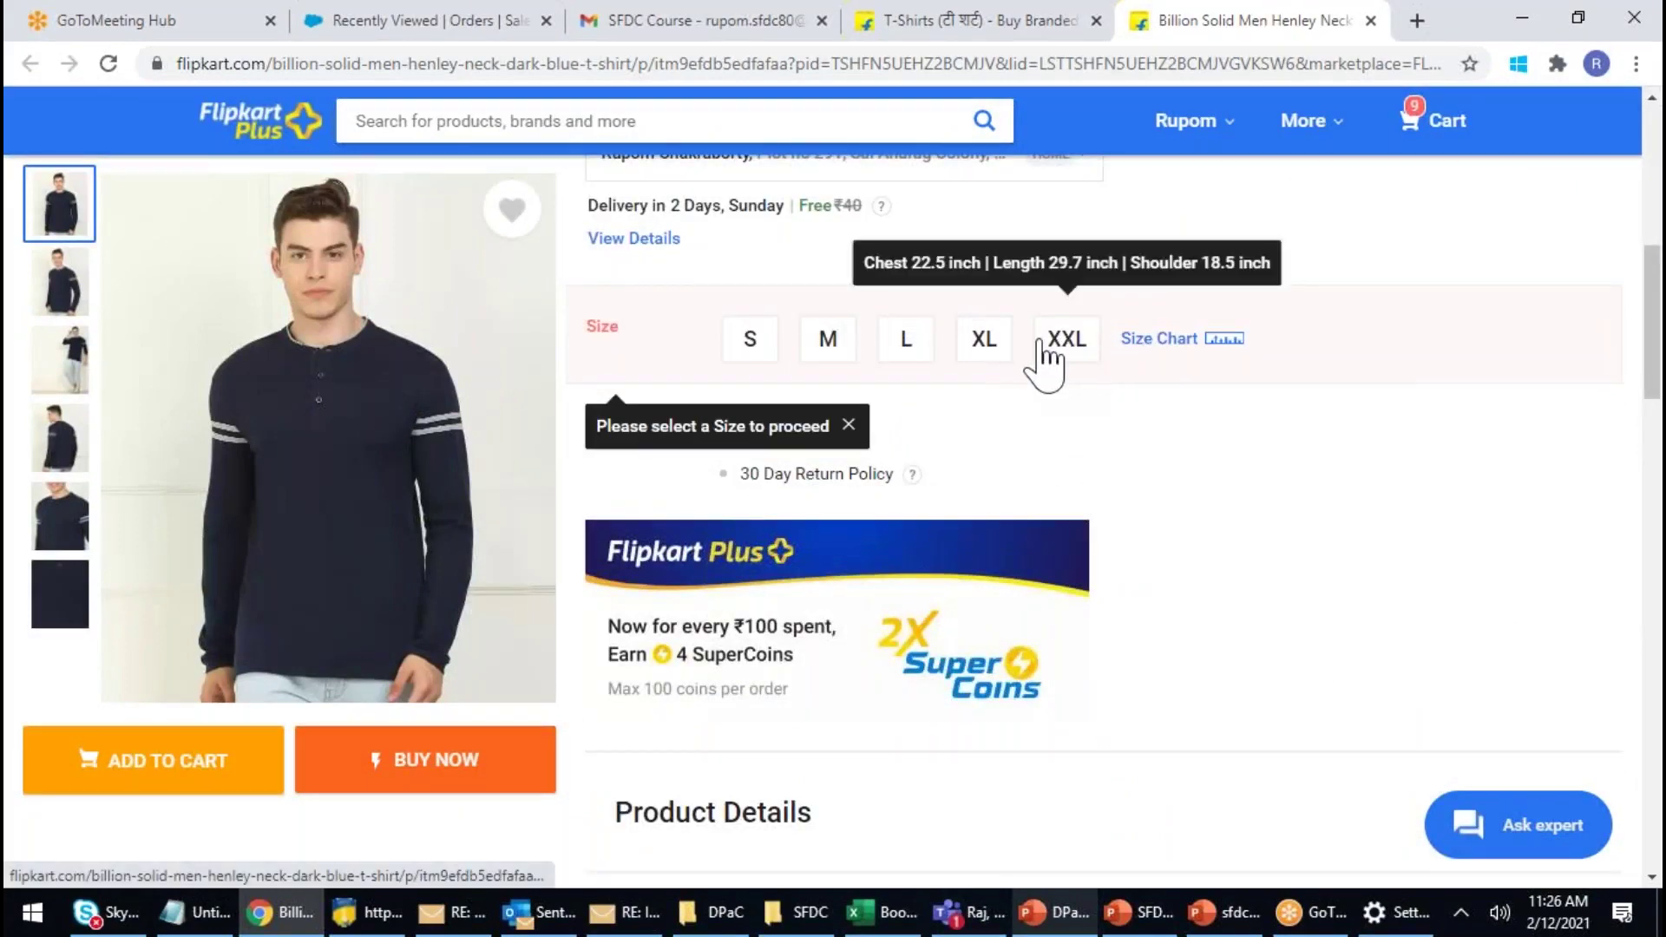
left_click(907, 352)
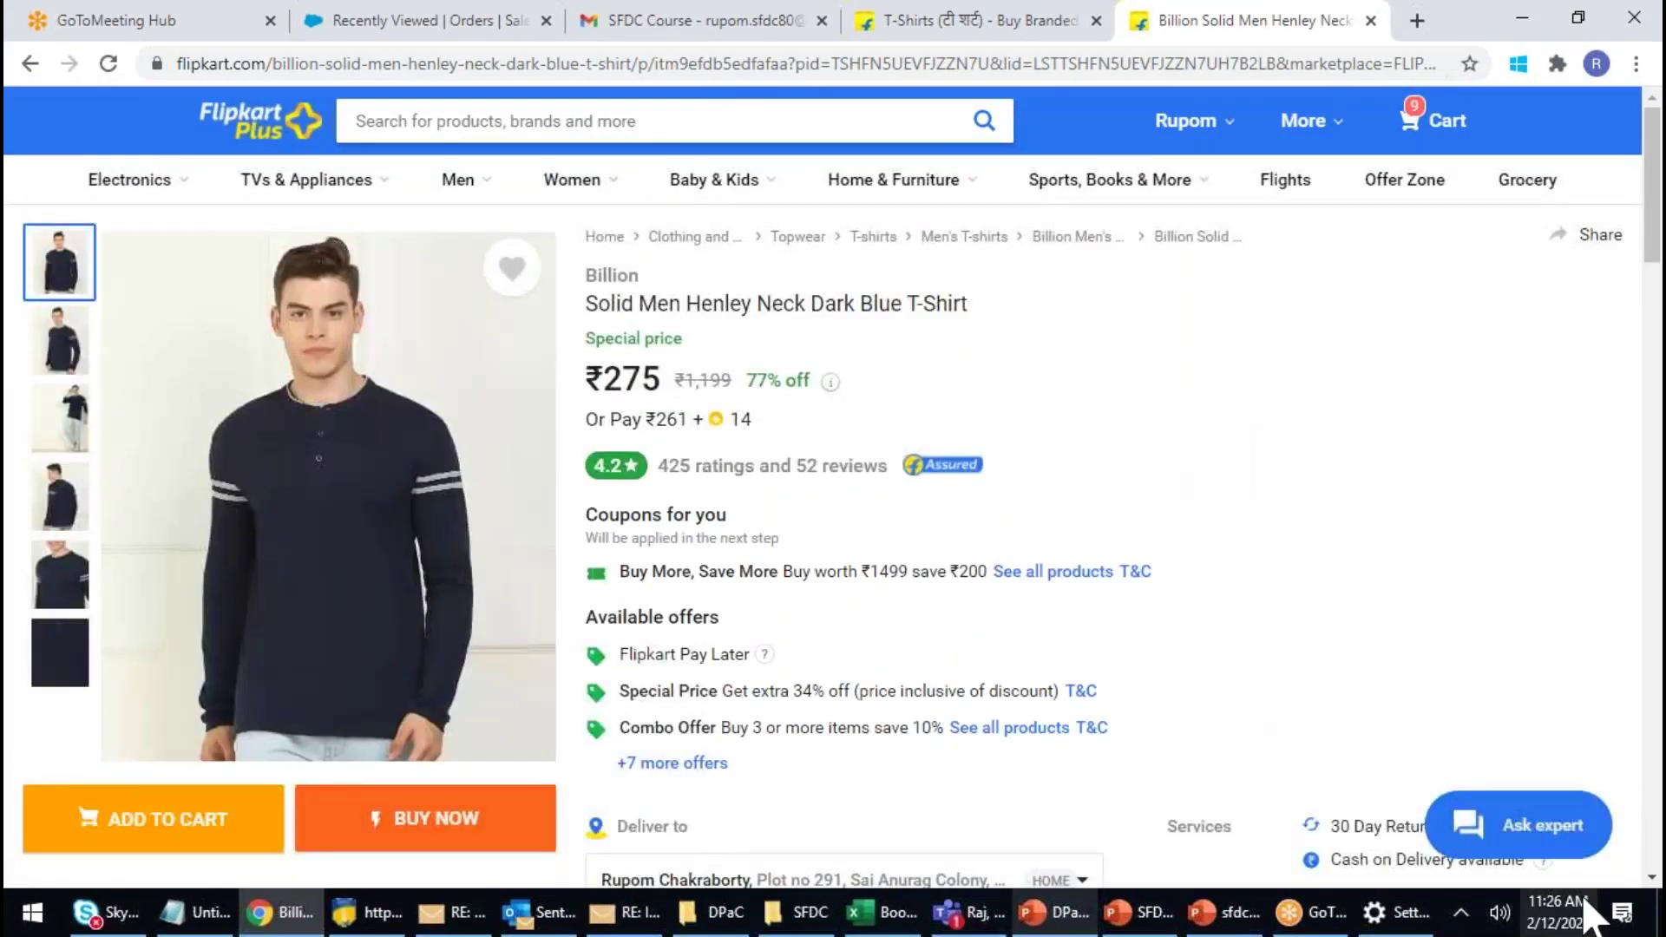
left_click(430, 823)
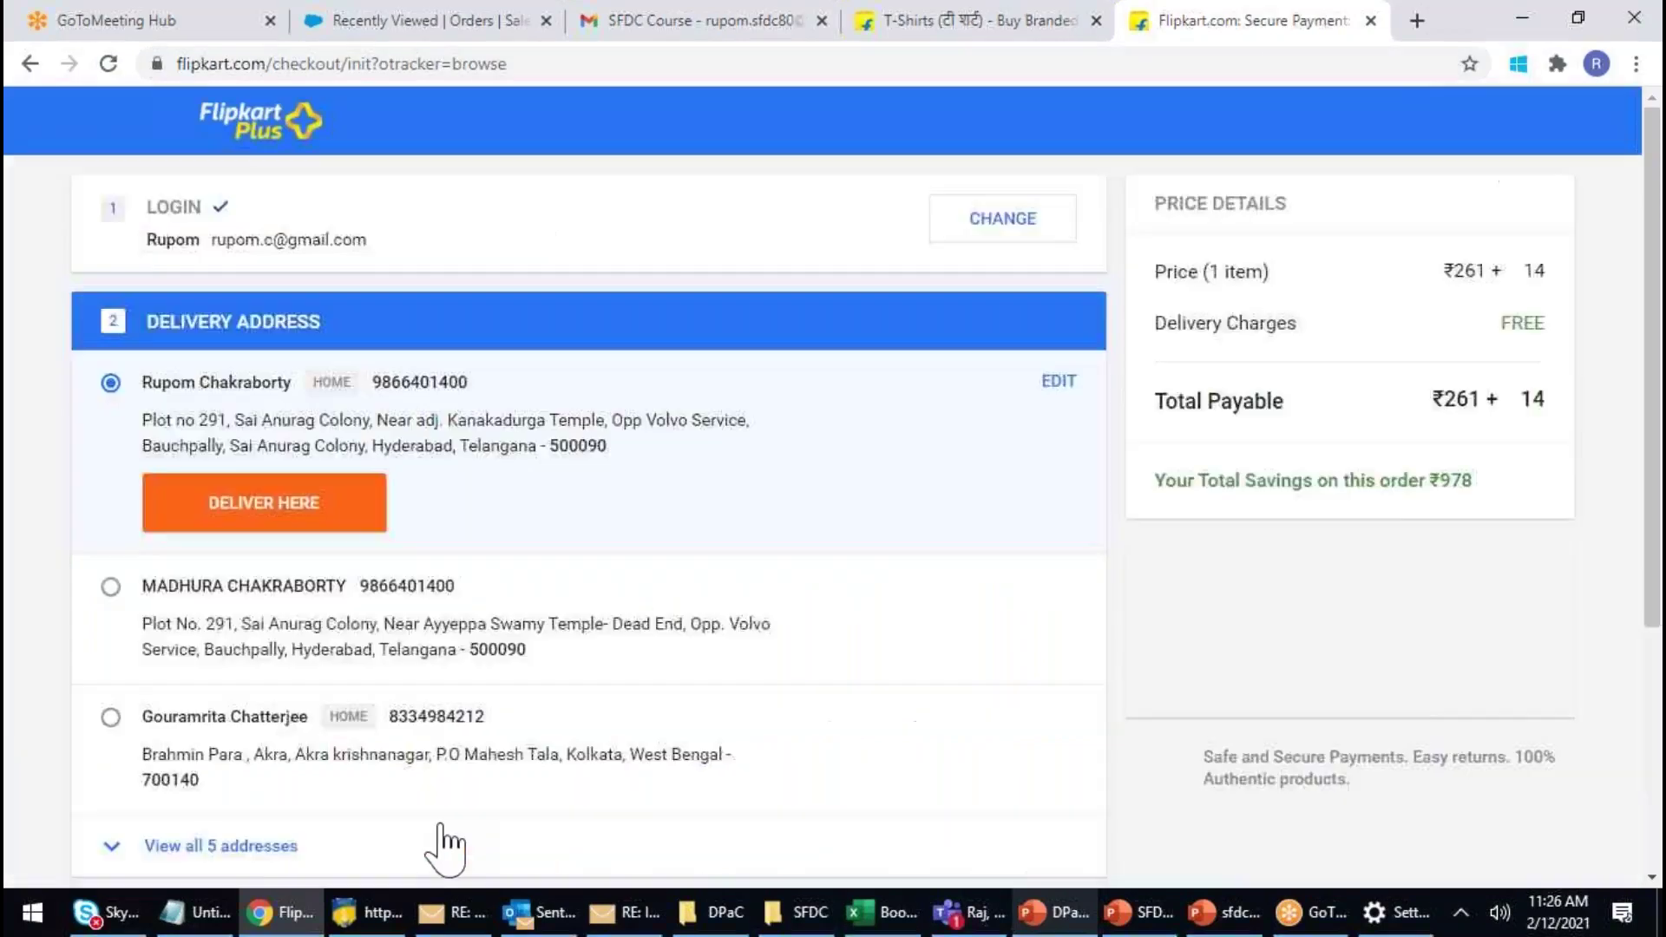
Step: Deliver to the default home address without using SuperCoins and continue to payment
left_click(272, 507)
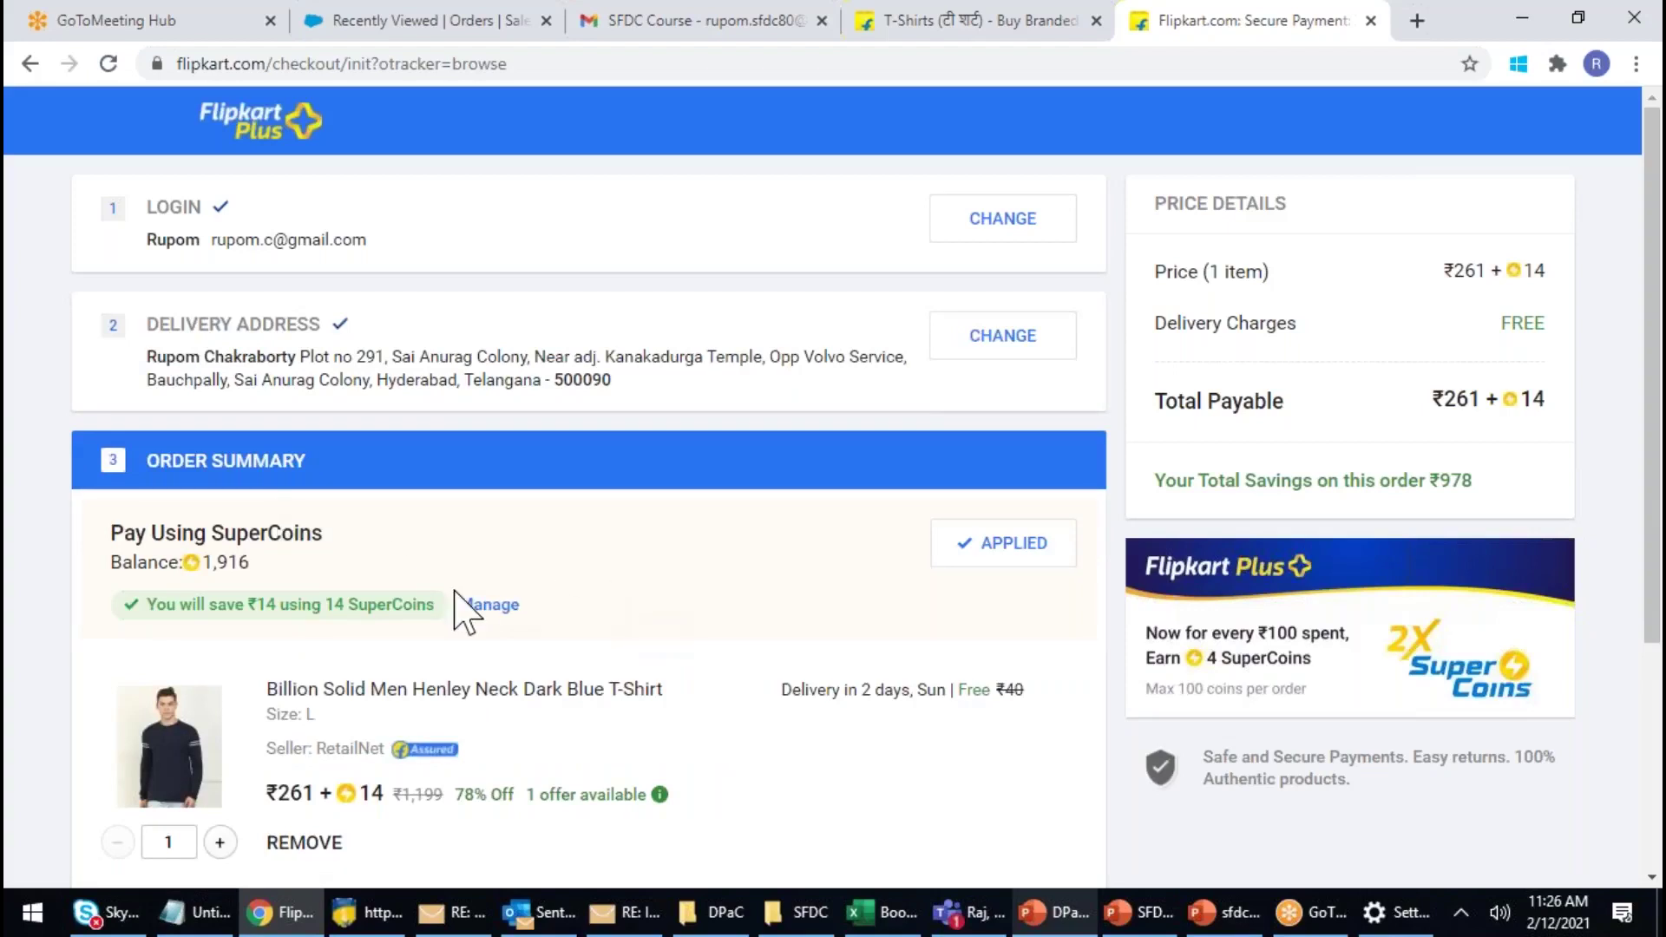
left_click(1005, 551)
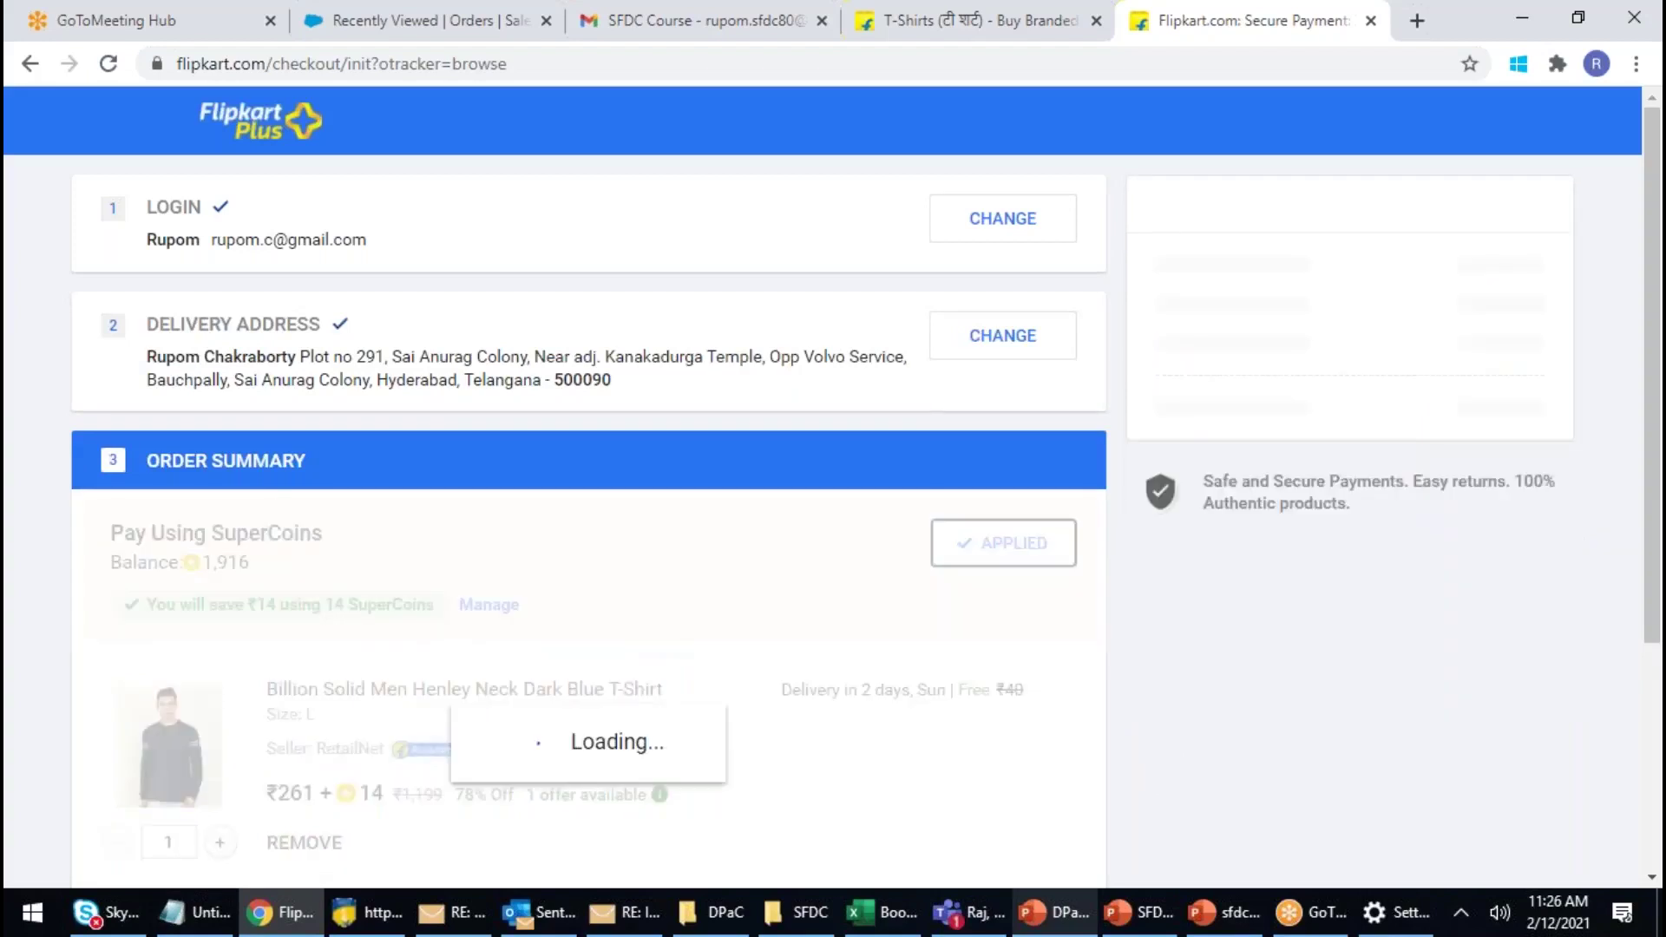
scroll(841, 651, "down", 3)
left_click(957, 618)
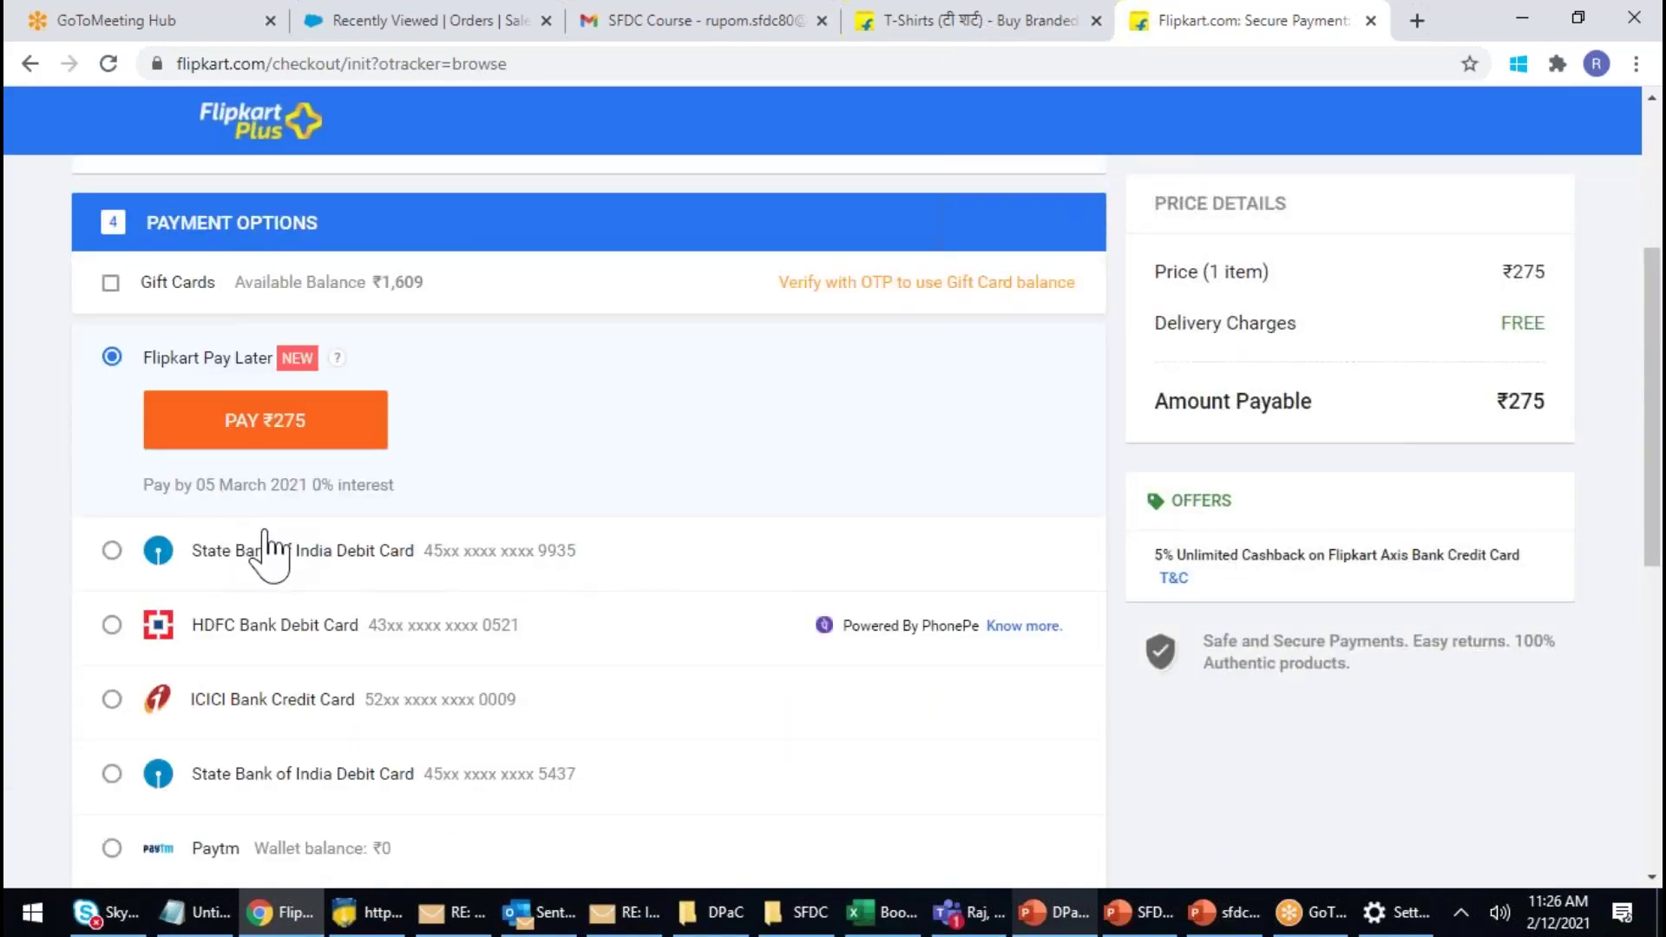
Step: Pay ₹275 with Flipkart Pay Later, entering the one-time password sent to the mobile
left_click(286, 425)
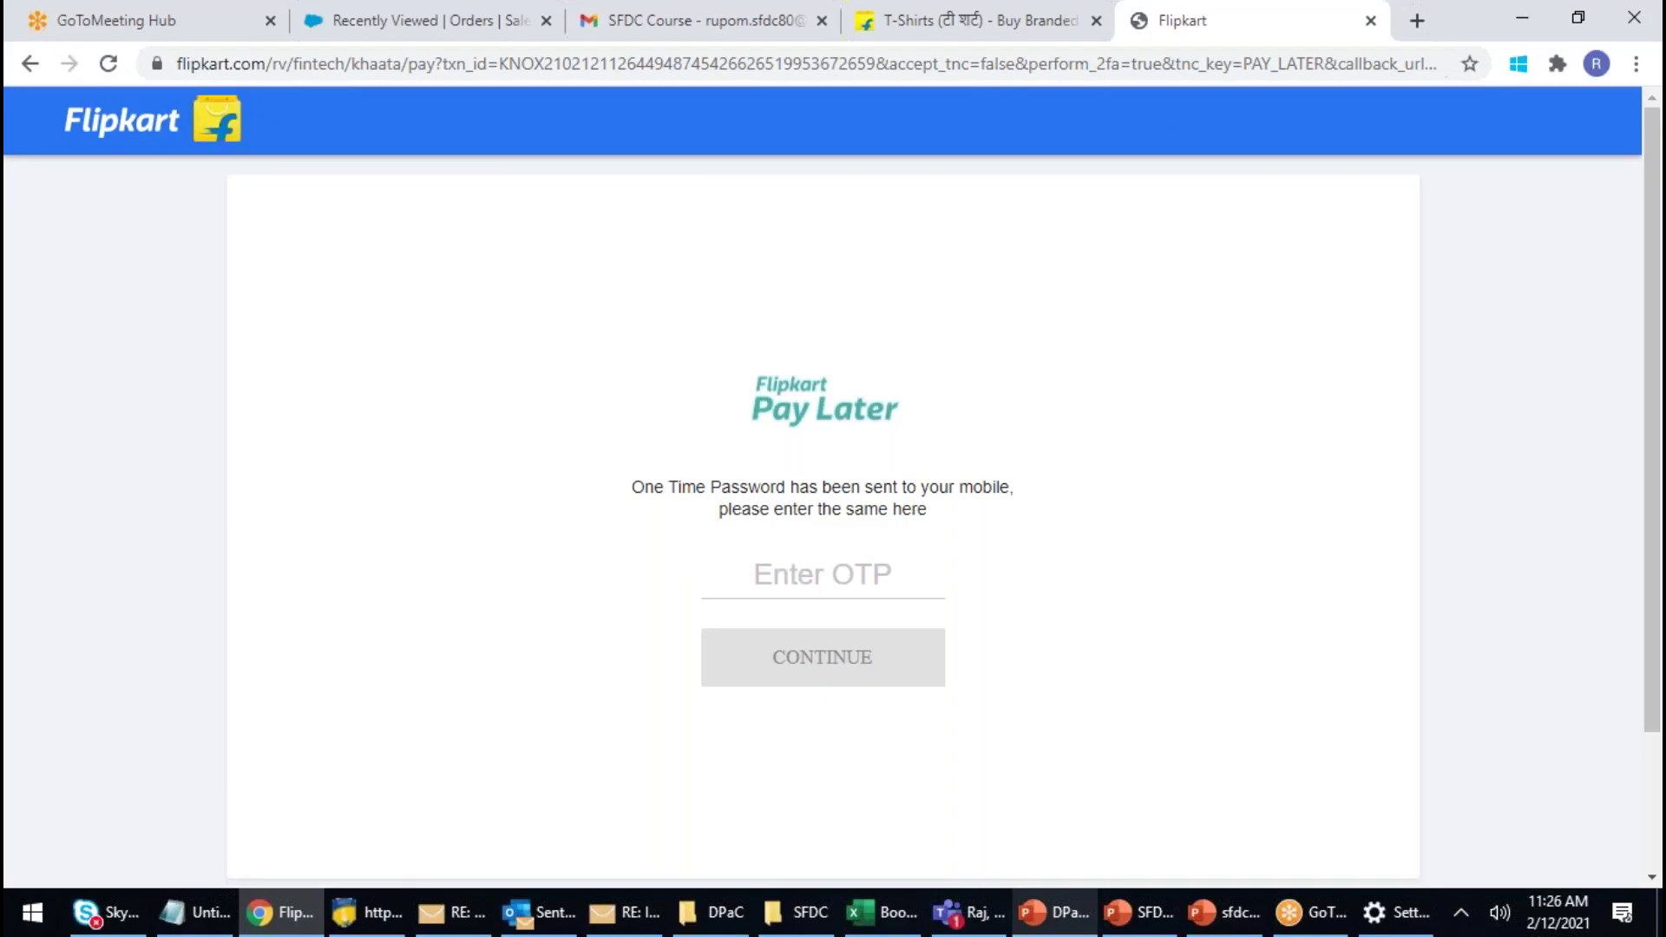
left_click(768, 580)
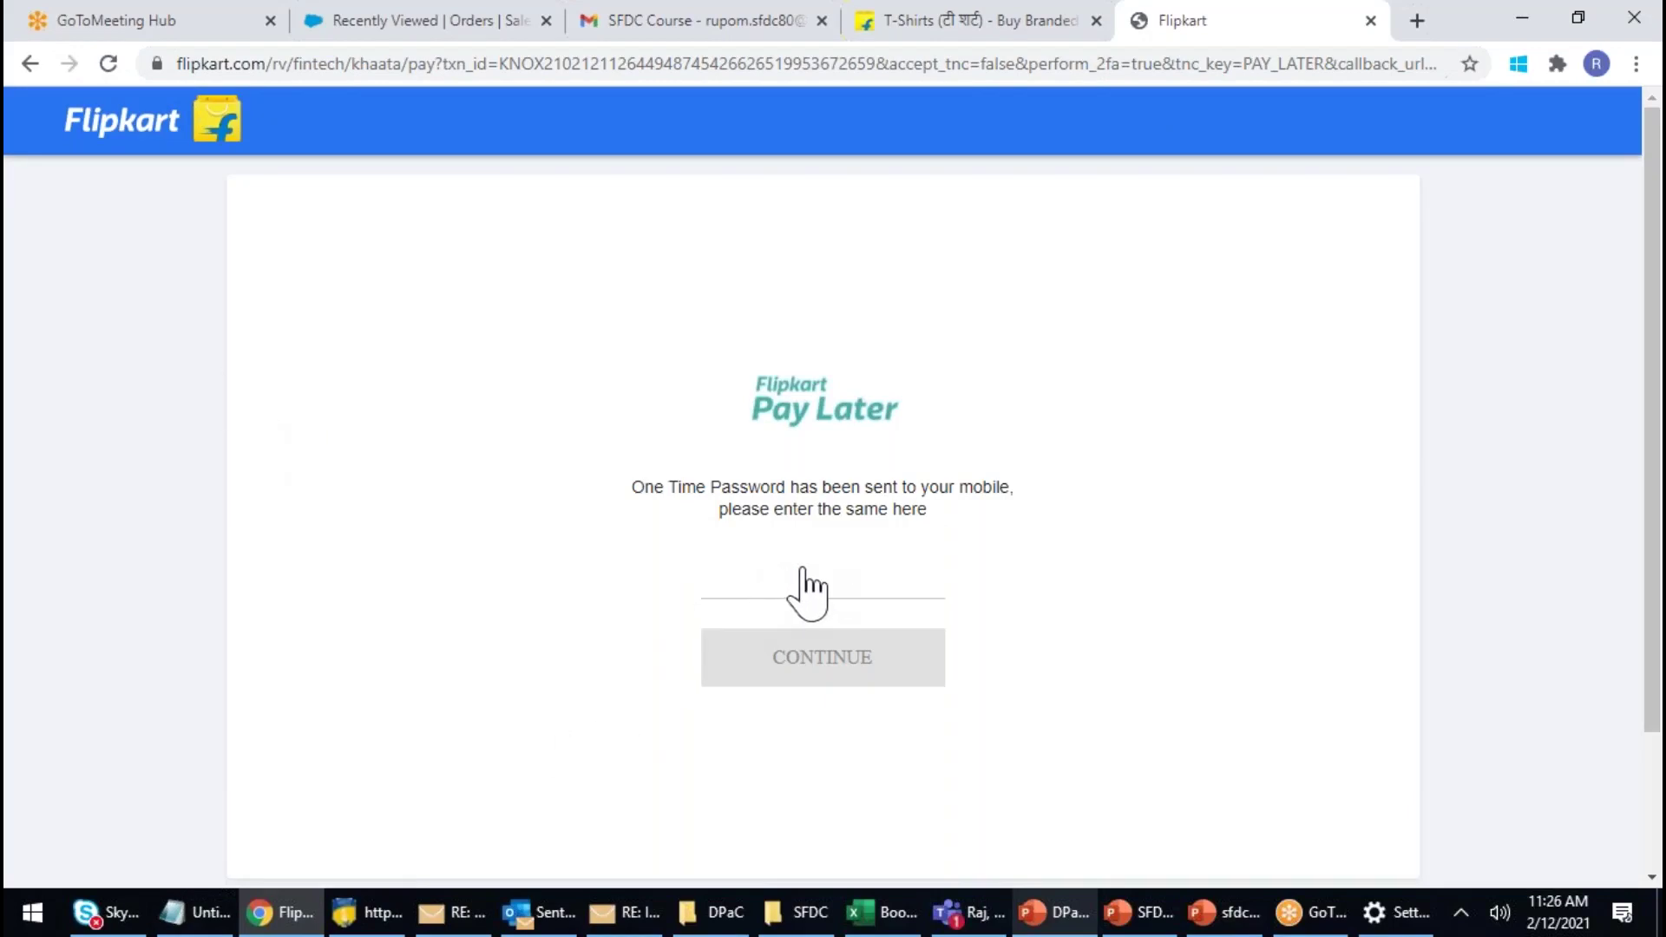
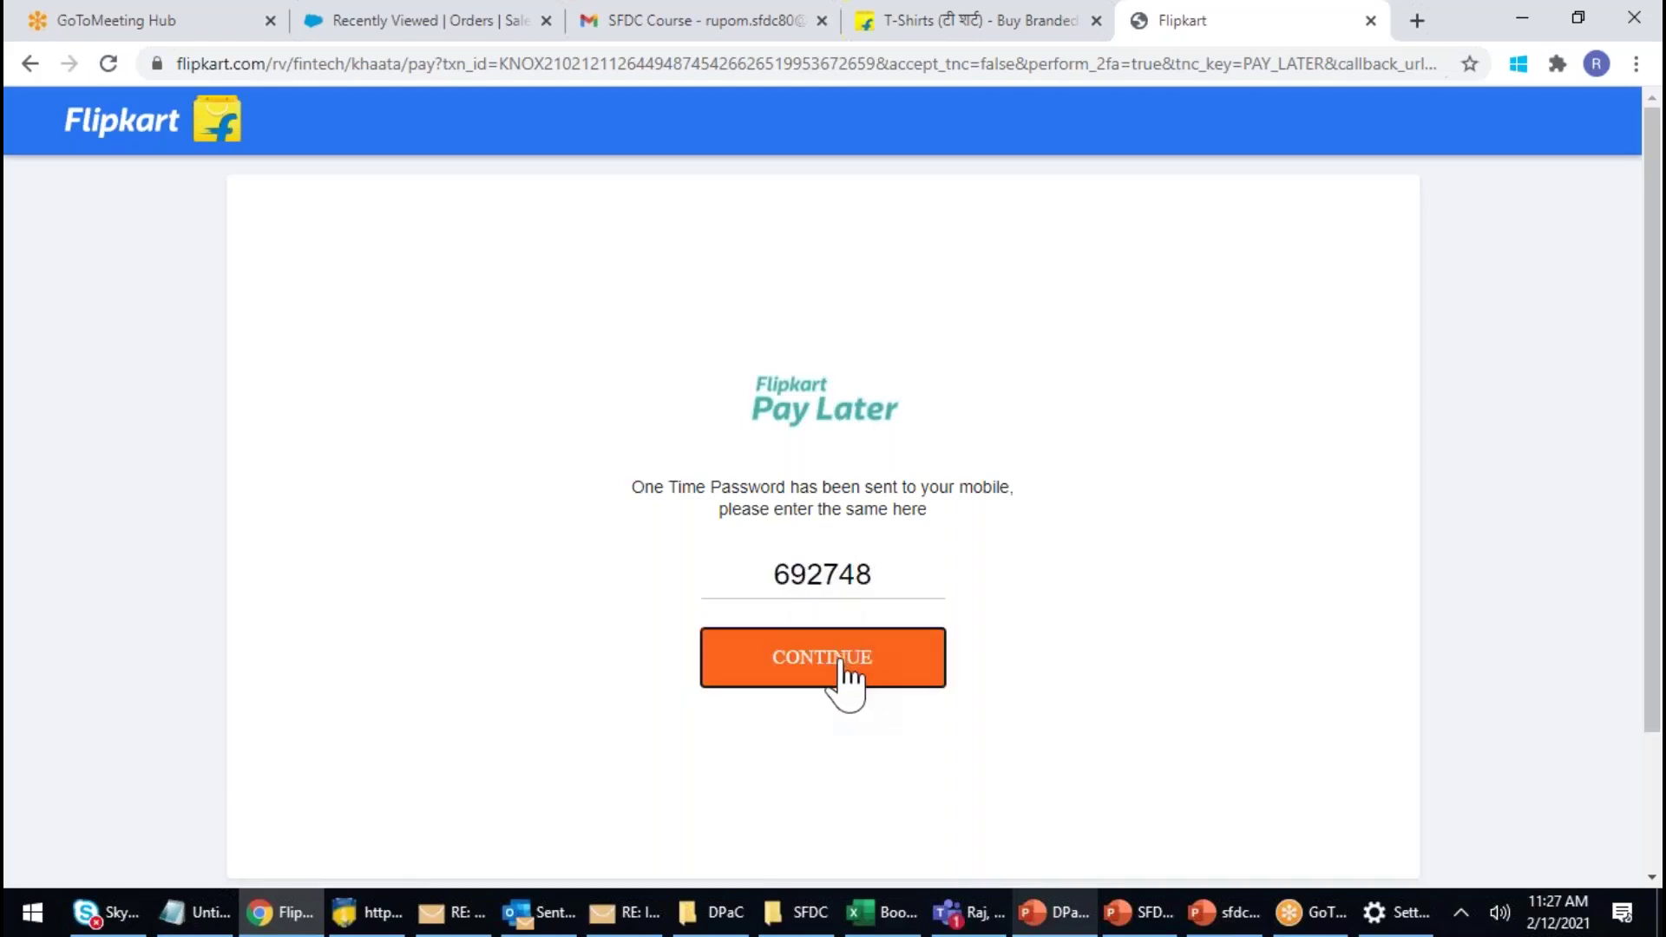
left_click(848, 680)
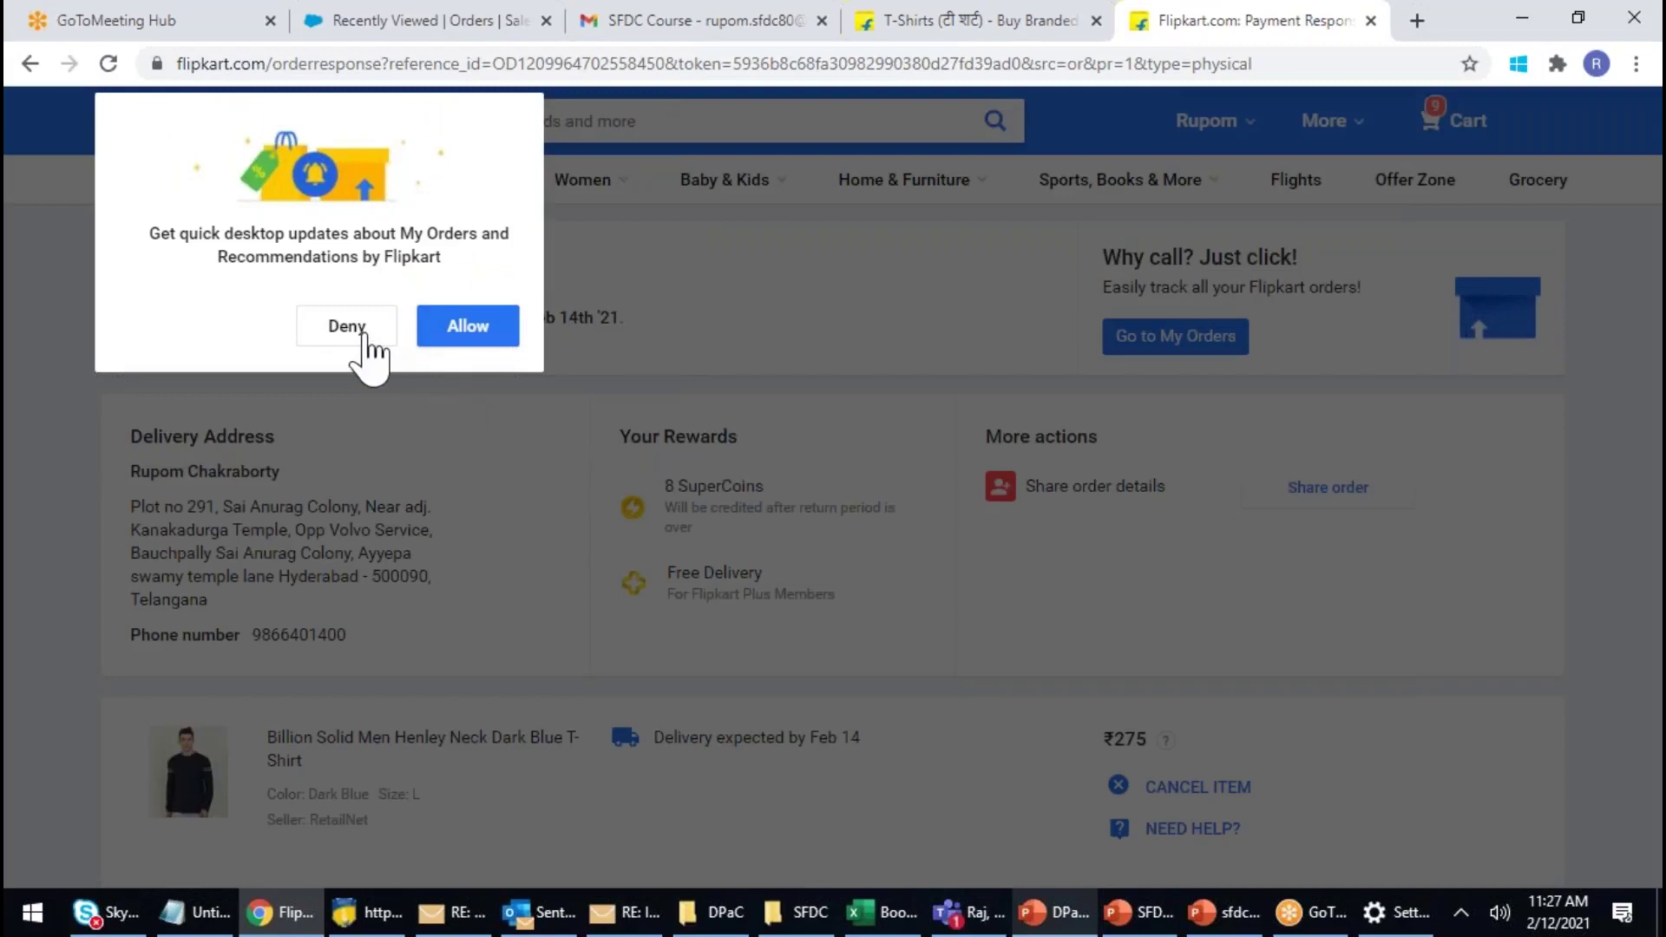
Step: Decline the notification prompt, open My Orders, and view the new T-shirt order before returning
left_click(347, 326)
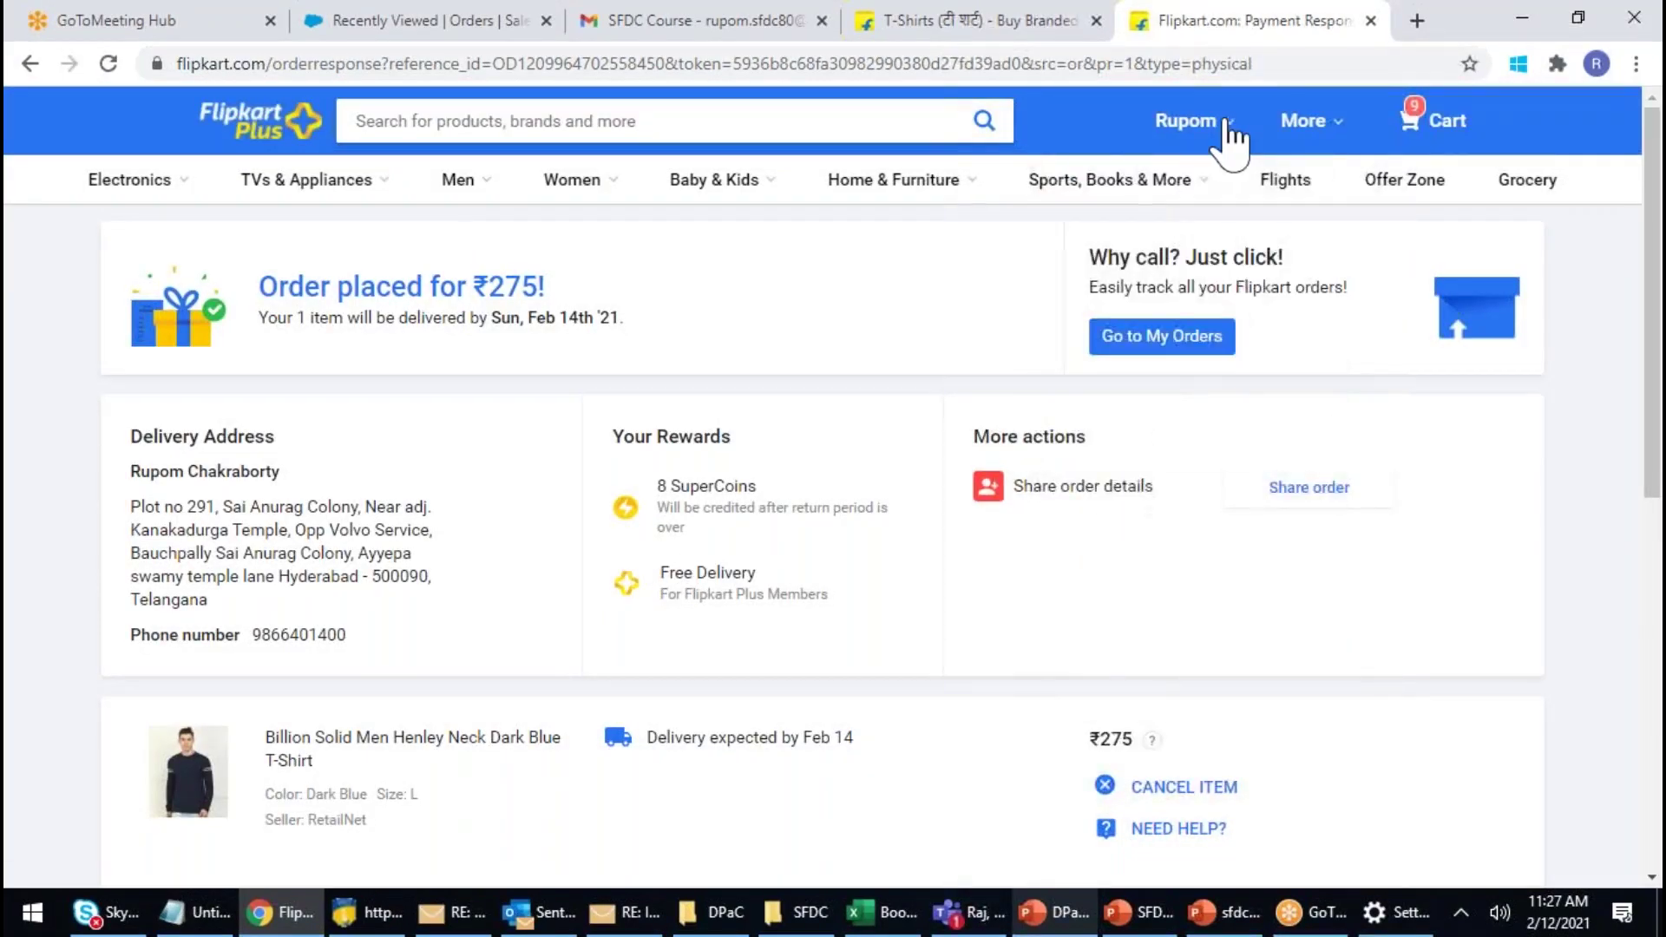
mouse_move(1227, 139)
left_click(1114, 374)
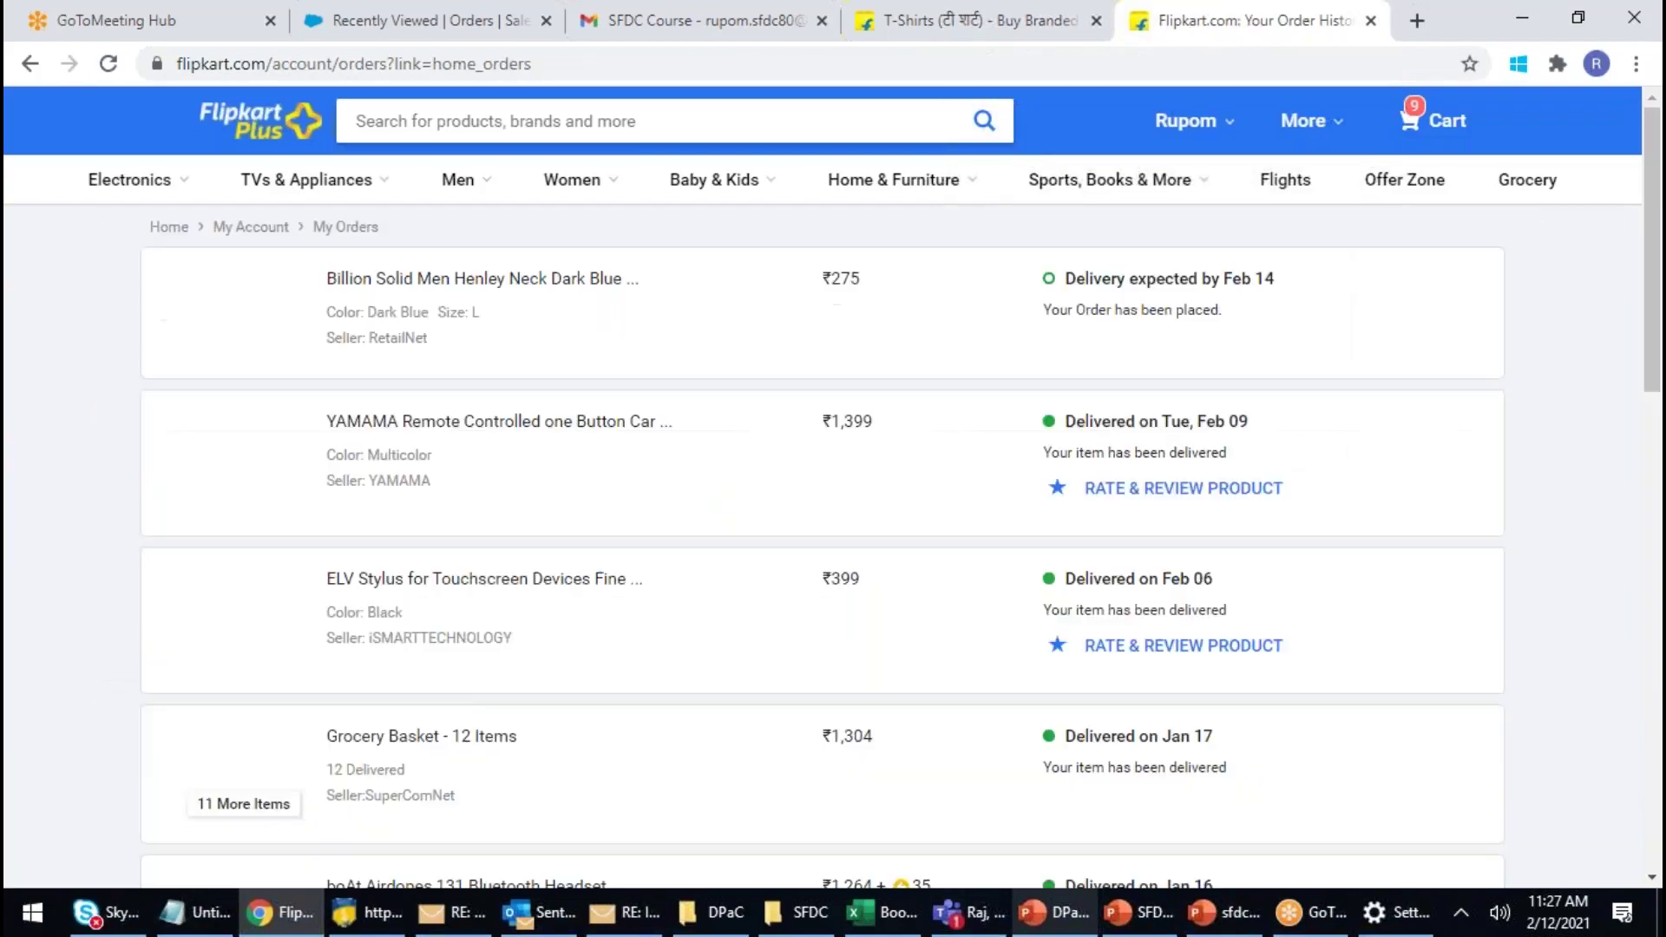
left_click(484, 284)
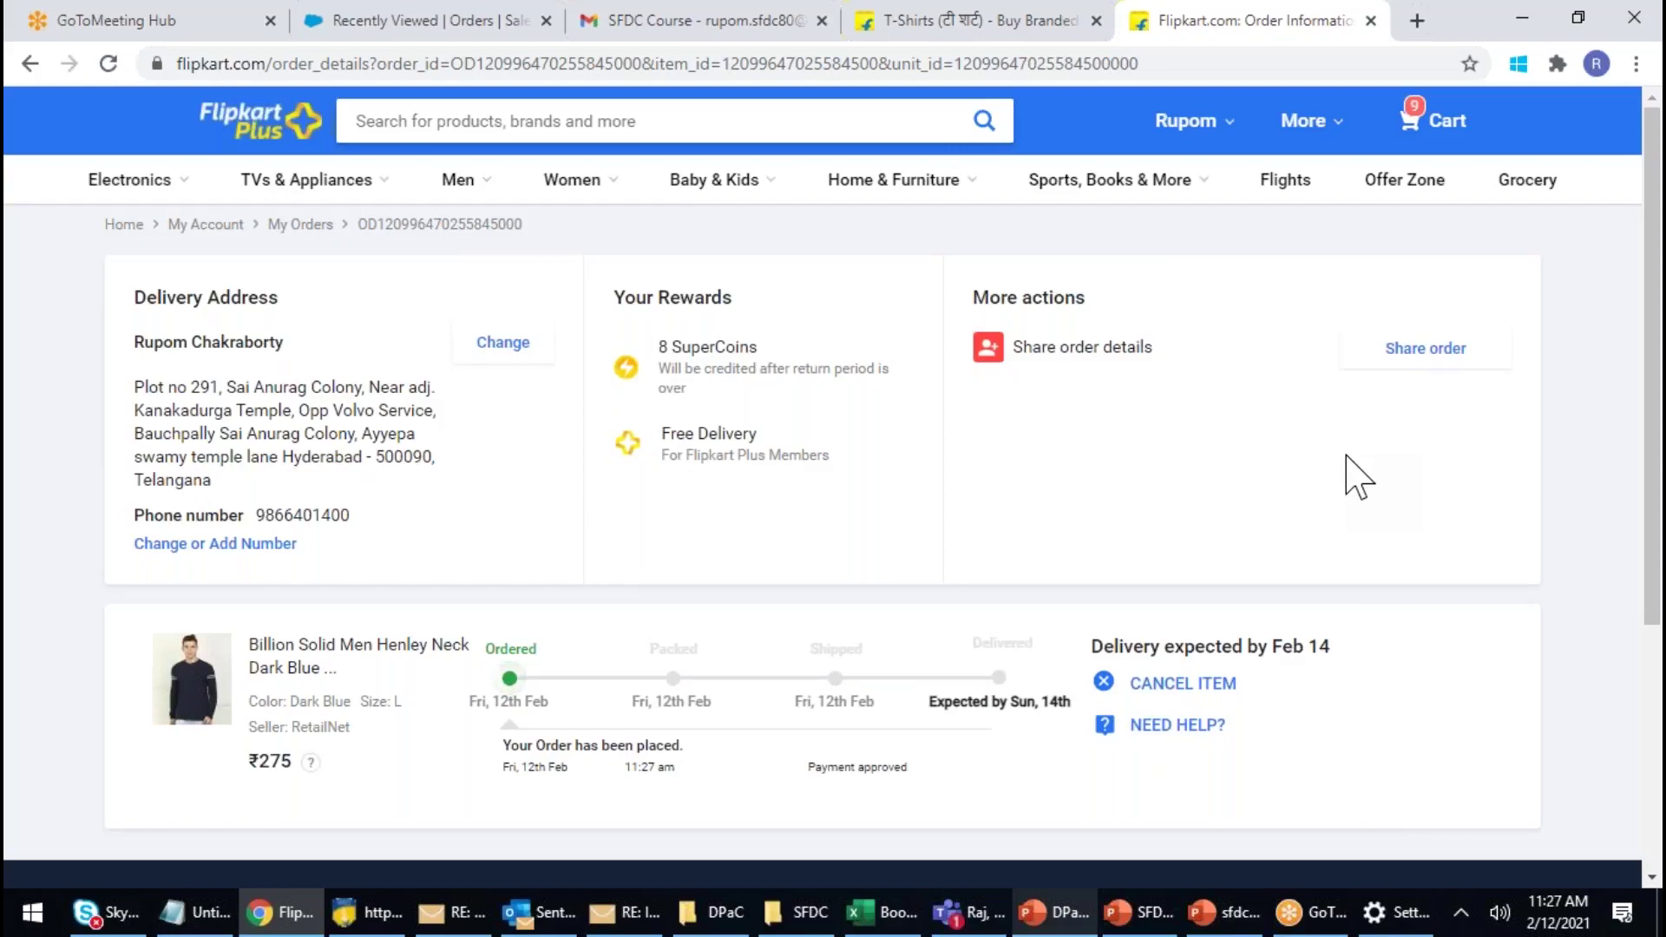
left_click(1378, 362)
left_click(29, 64)
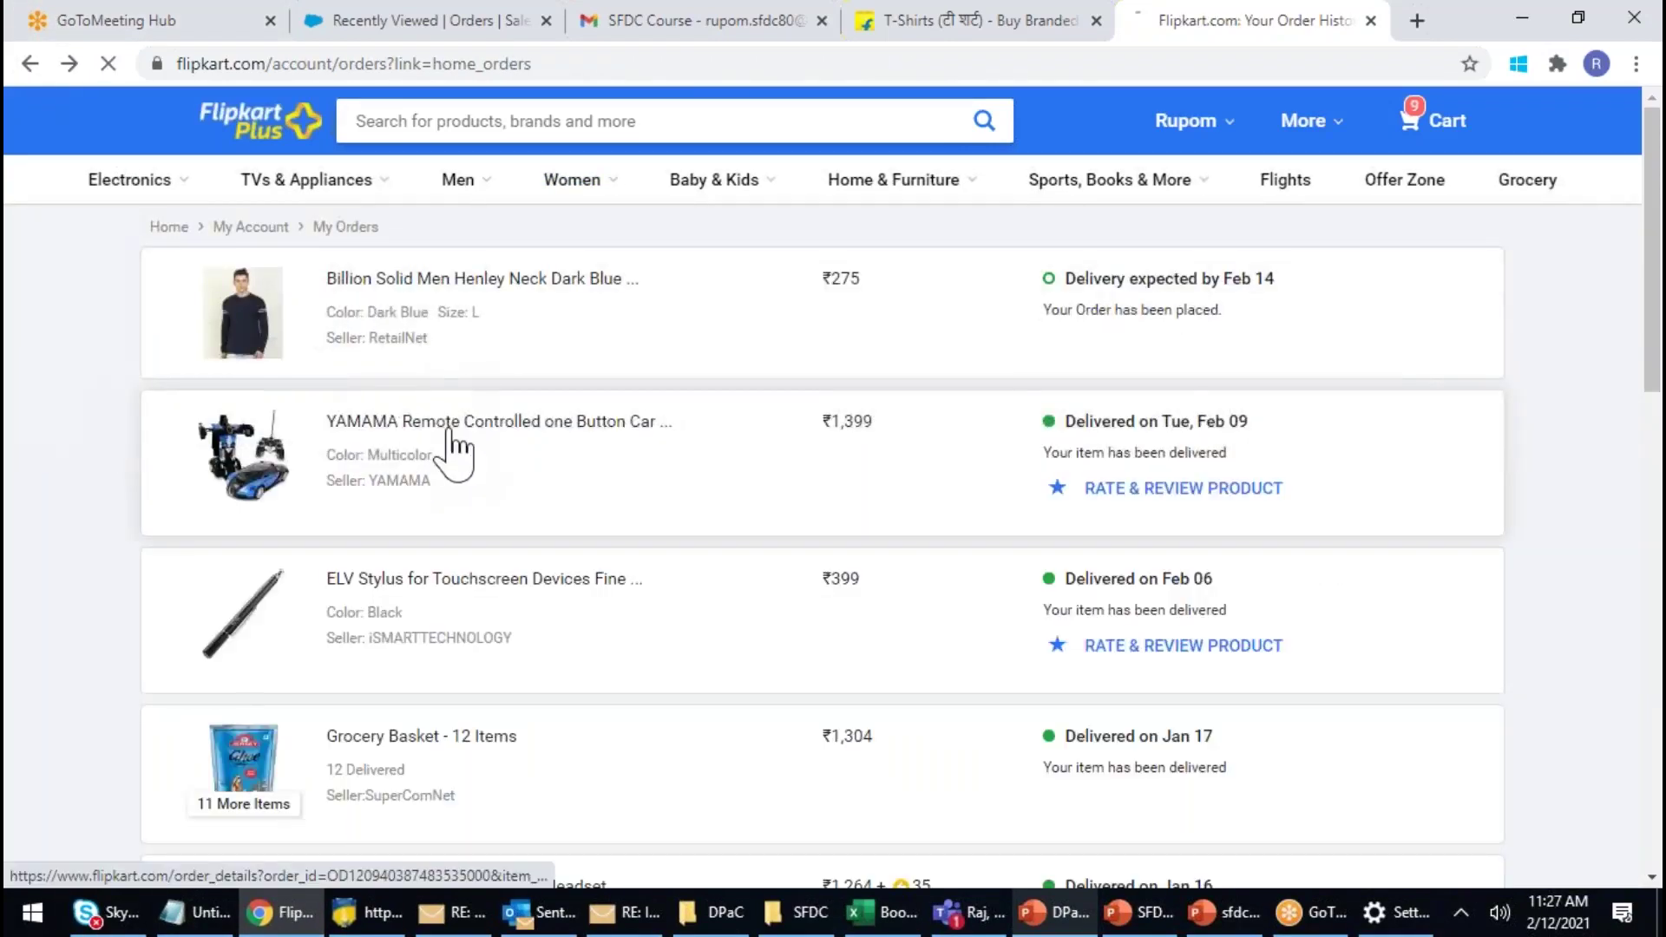
Step: Look through the YAMAHA car and boAt Airdopes orders, then open the Billion Henley T-shirt order
left_click(449, 430)
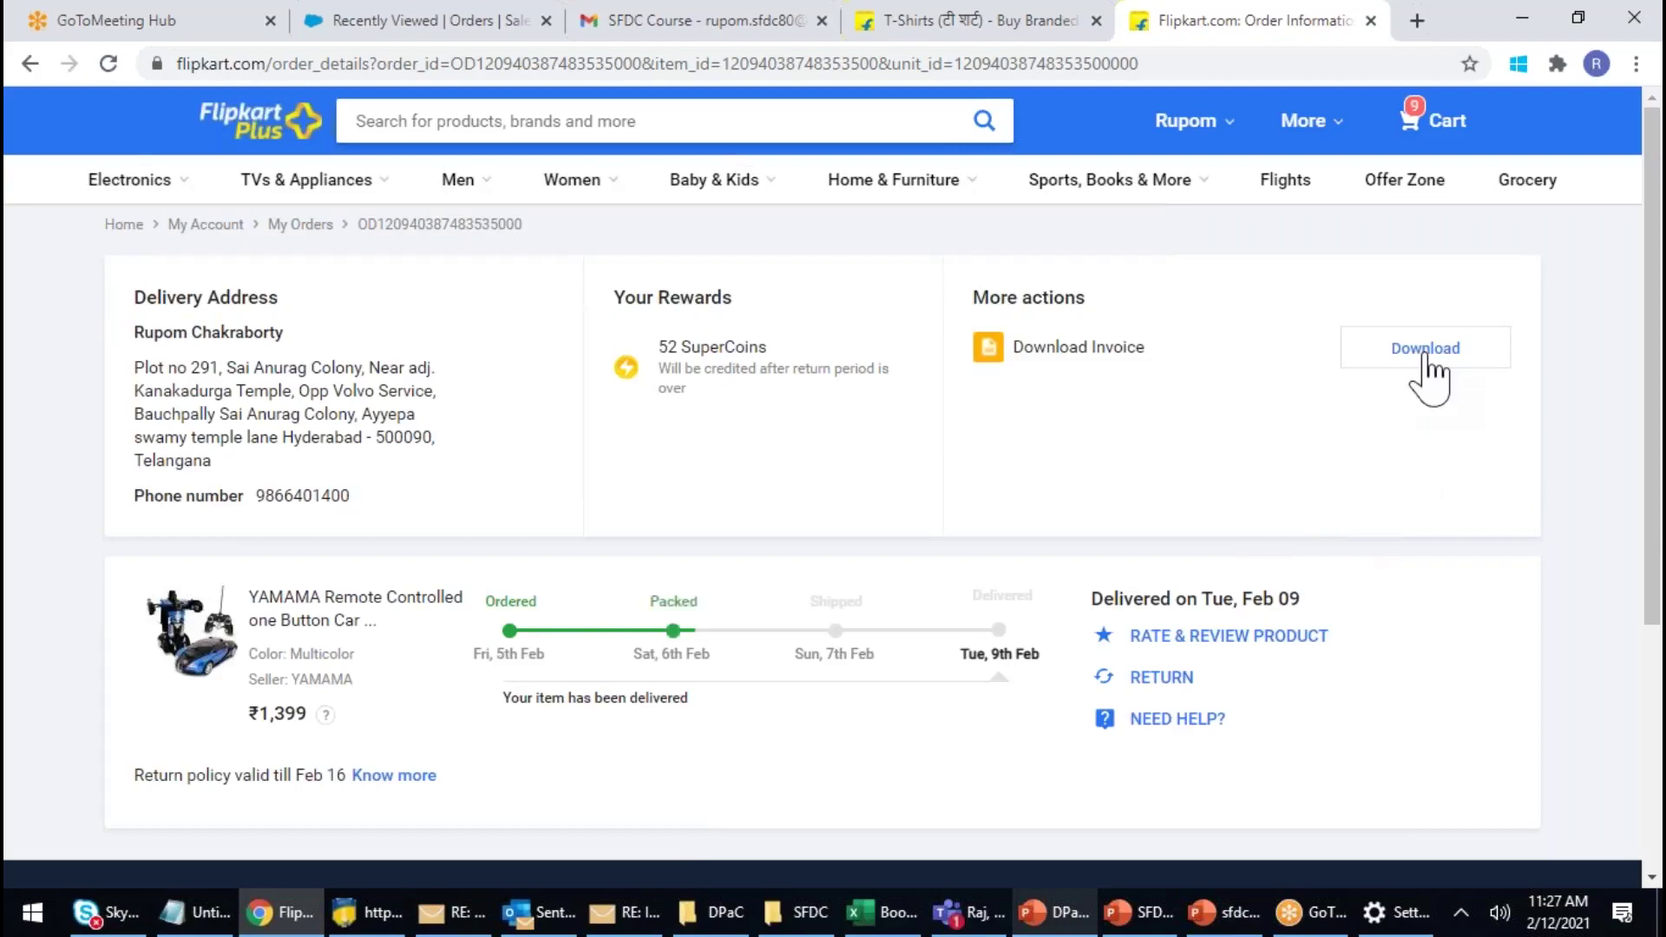
left_click(29, 64)
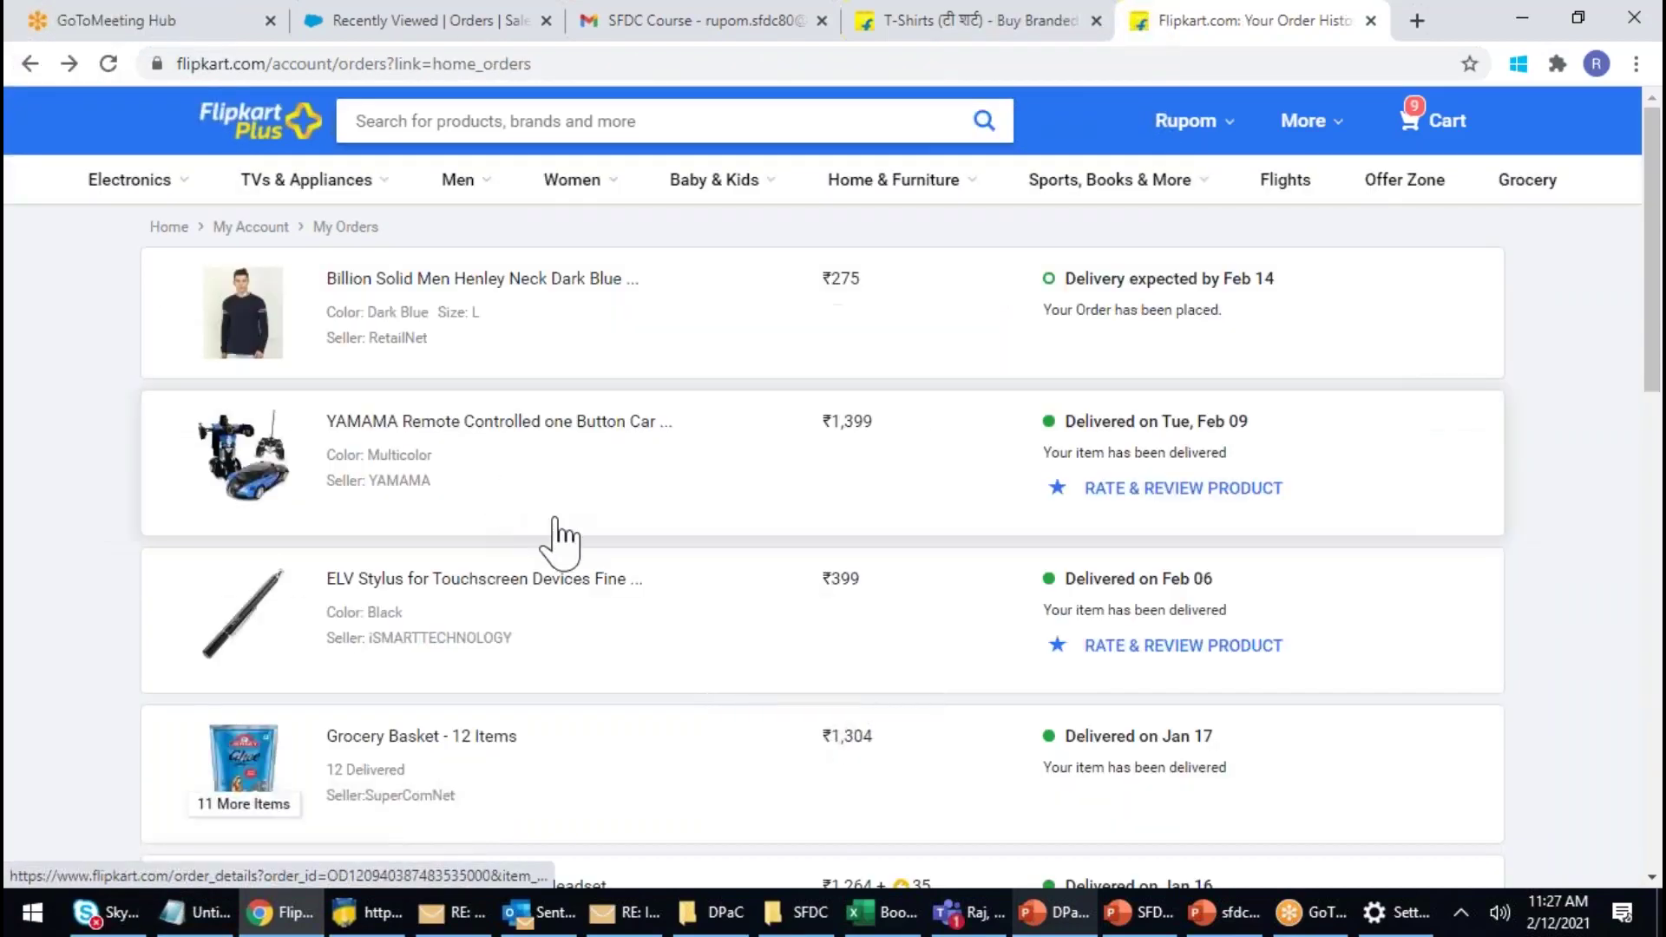
scroll(560, 533, "down", 1)
scroll(559, 534, "down", 5)
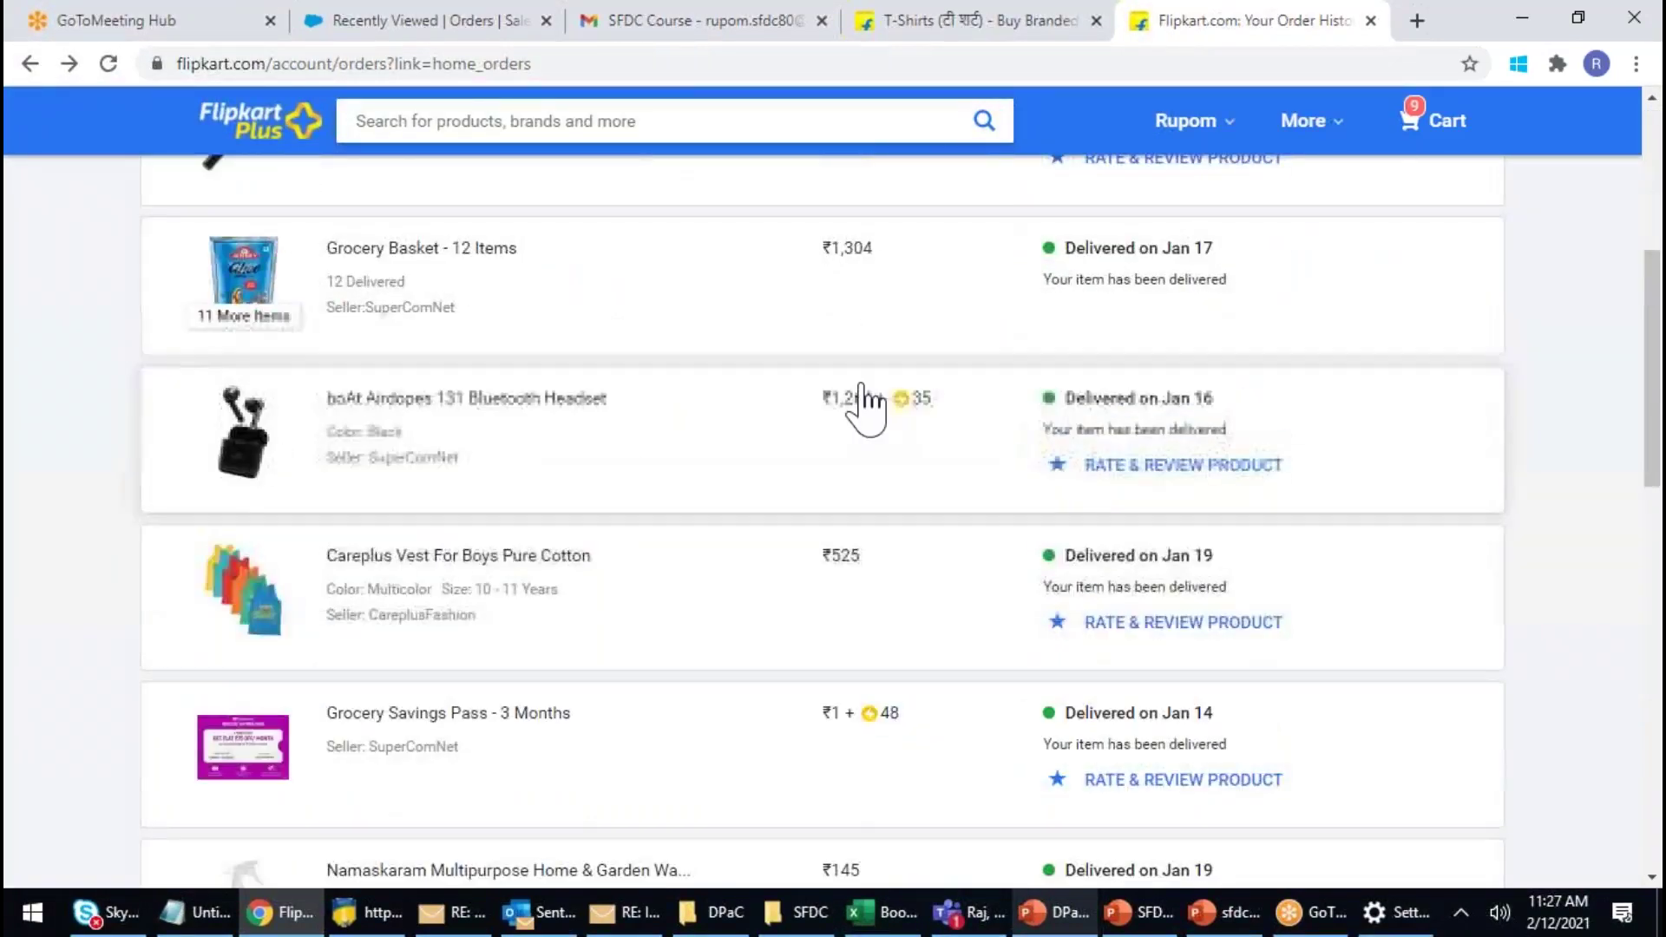
left_click(441, 400)
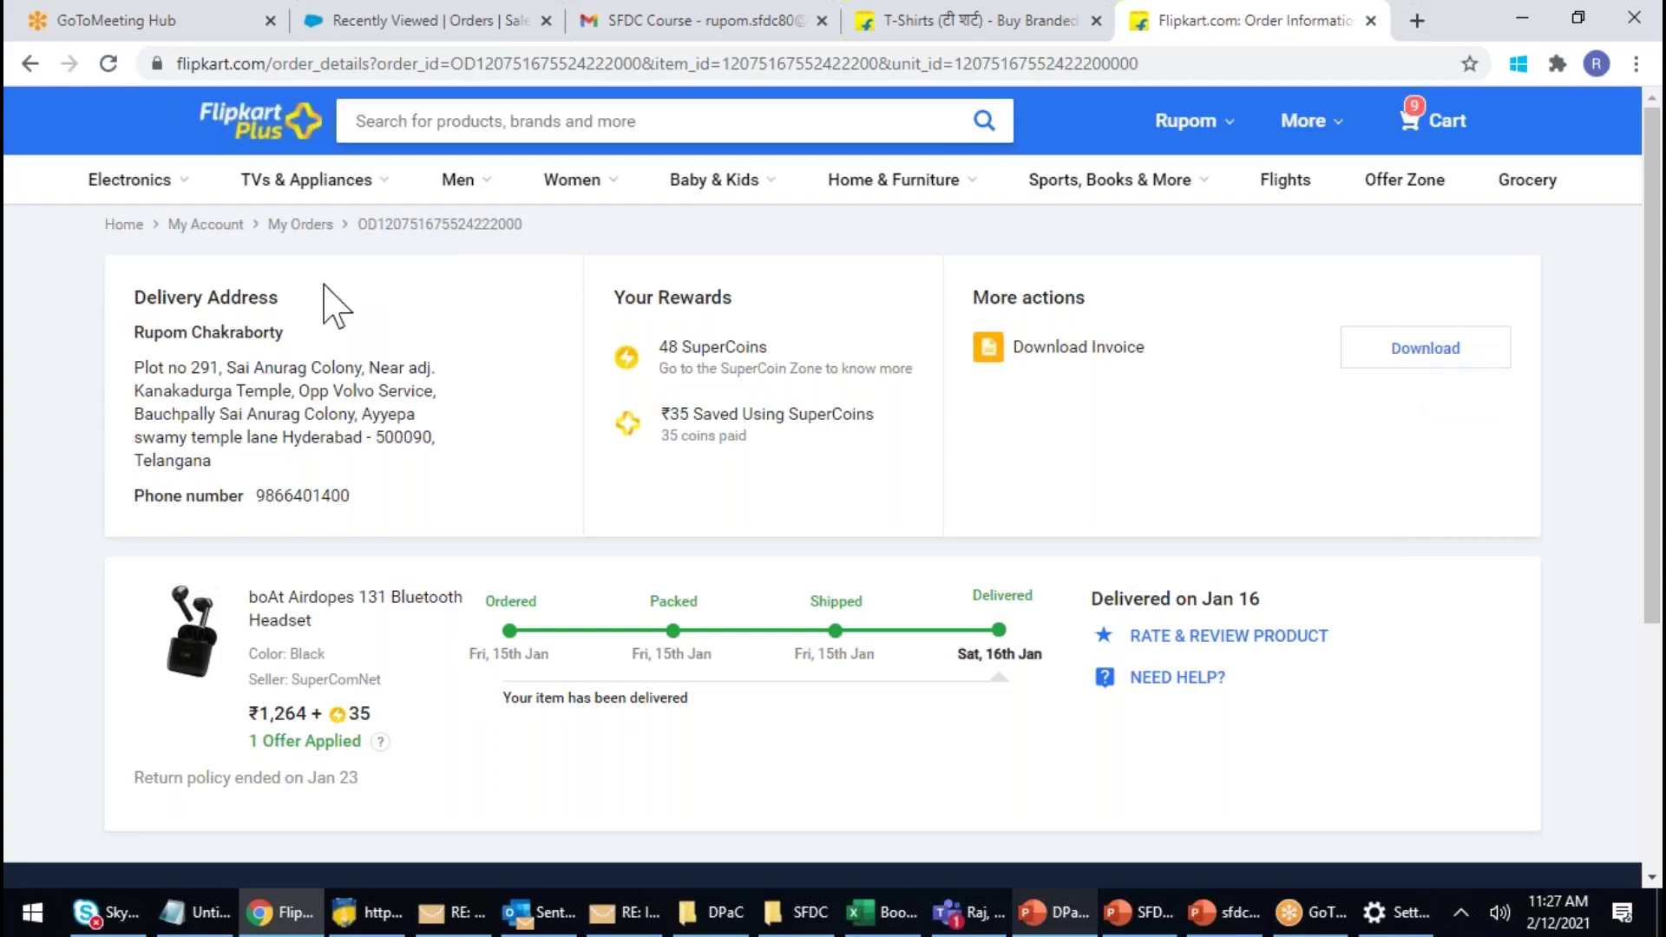
left_click(31, 63)
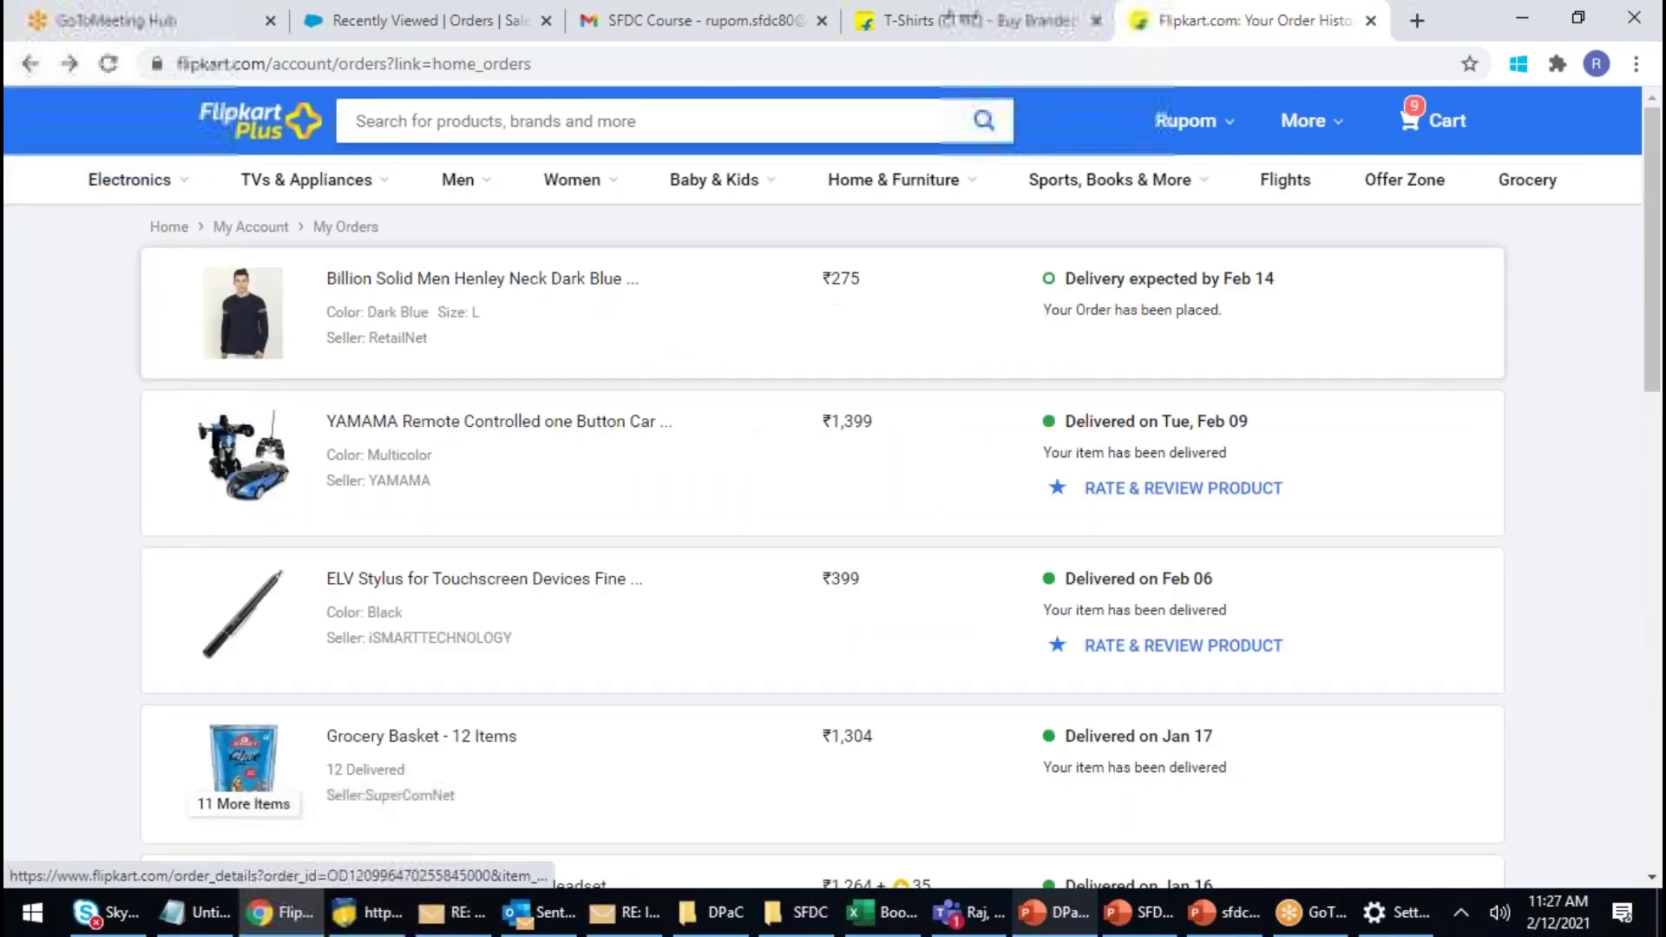
left_click(498, 297)
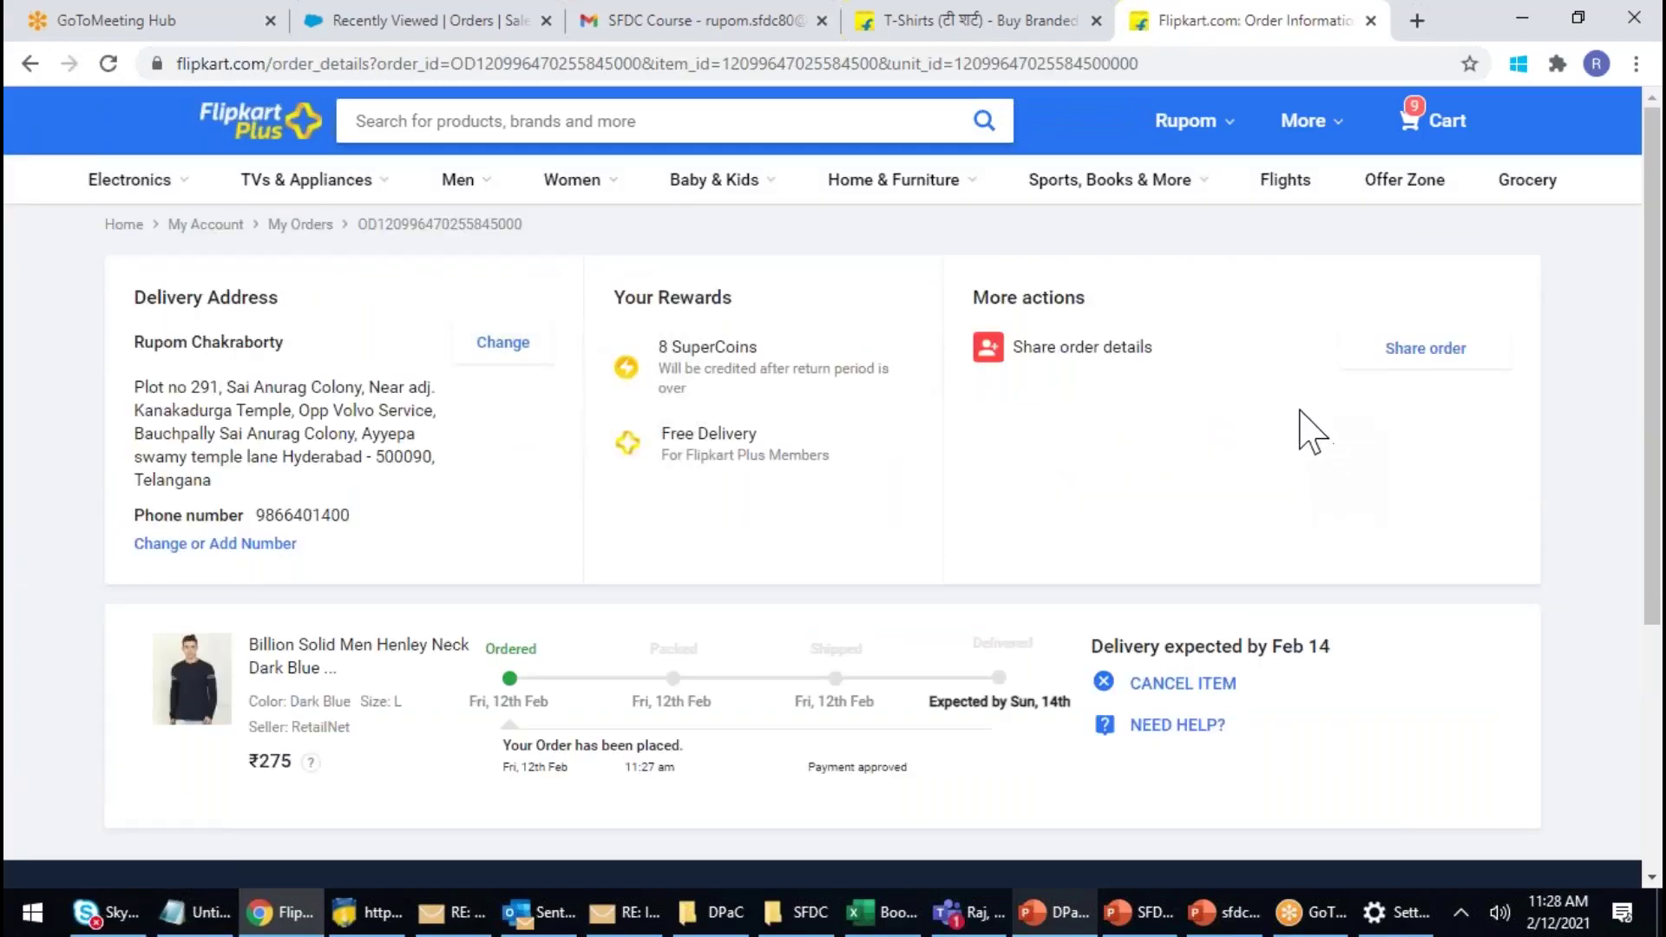
Step: Cancel the ₹275 Henley T-shirt order with reason 'I have changed my mind' and request cancellation
left_click(1182, 685)
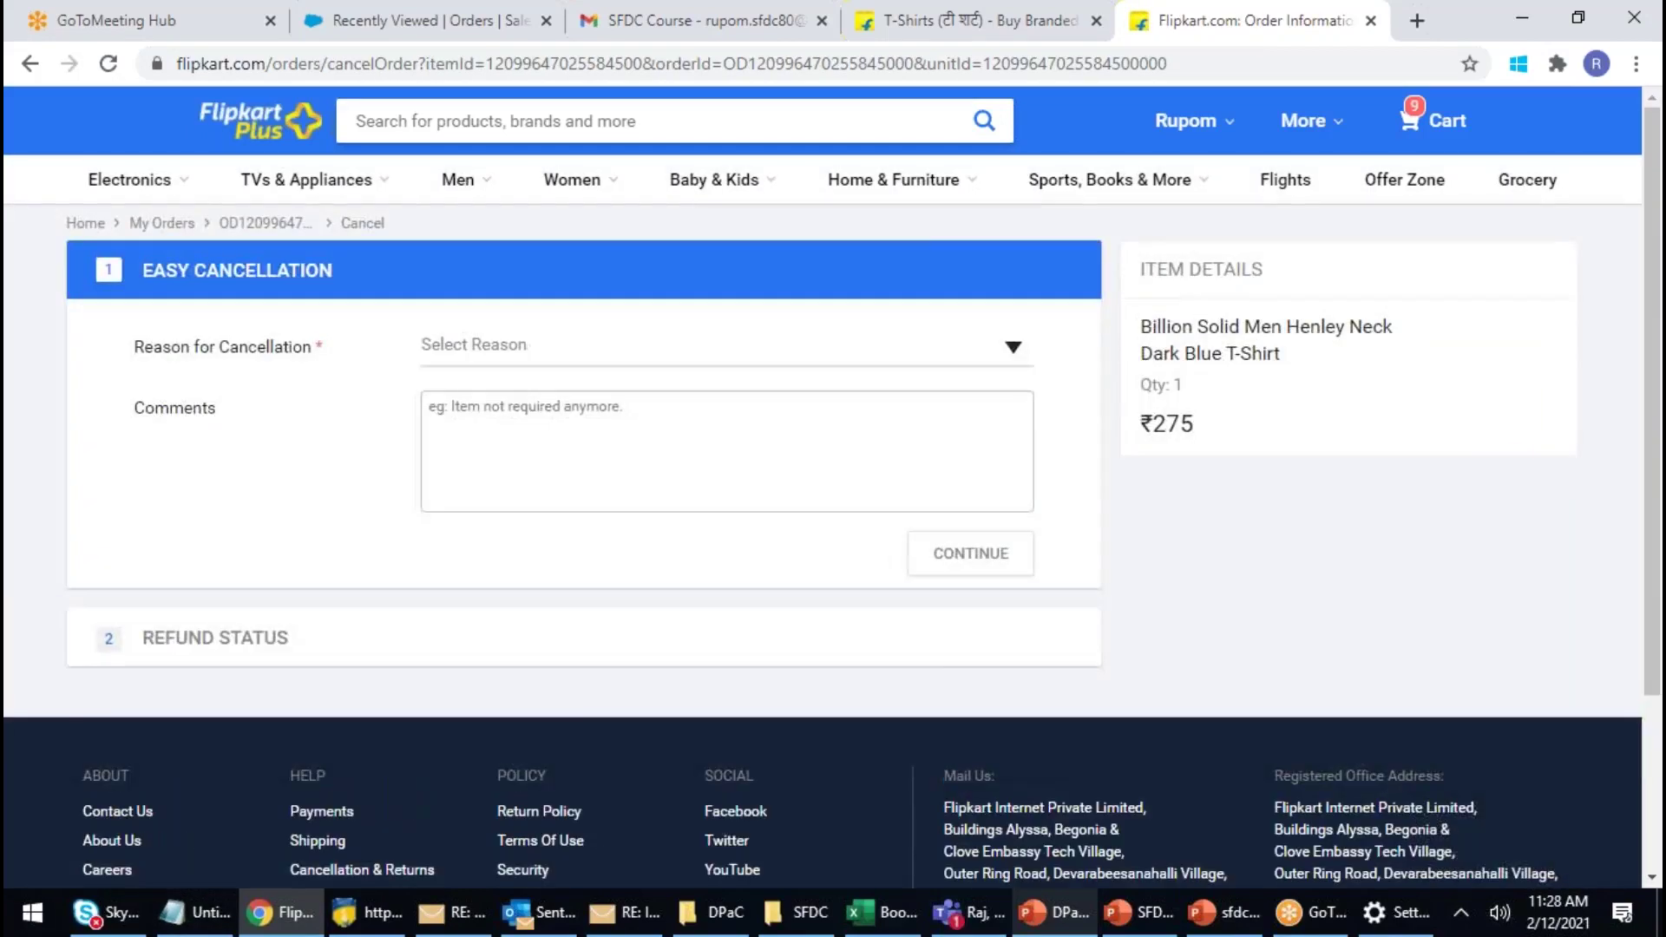
left_click(538, 351)
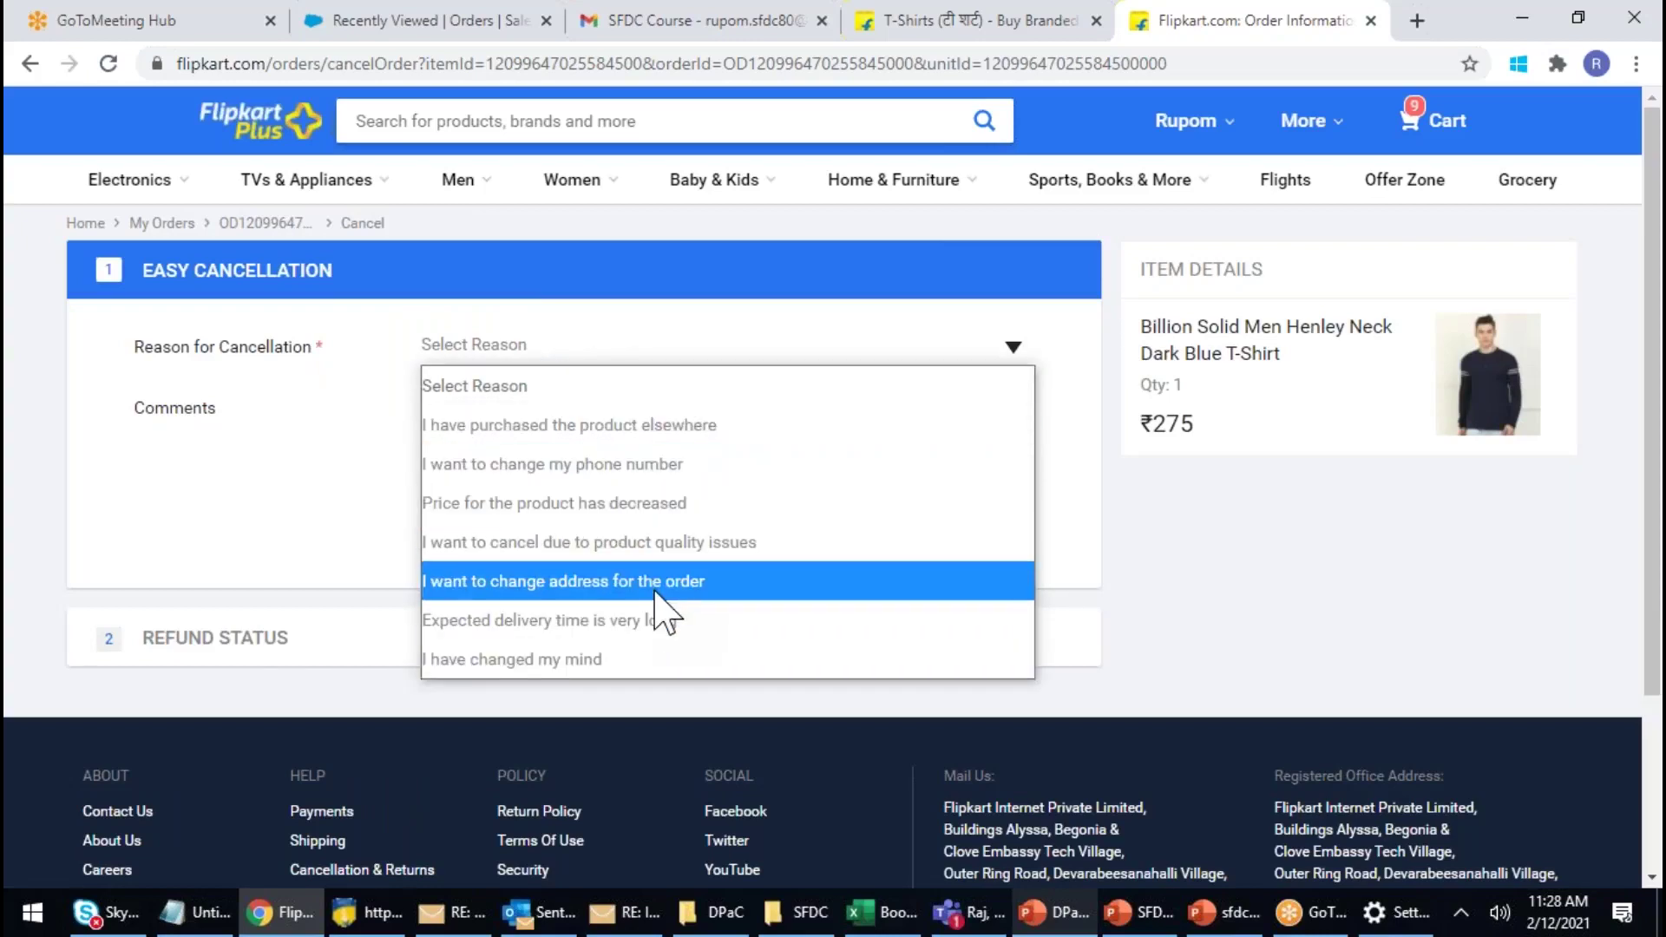
left_click(562, 664)
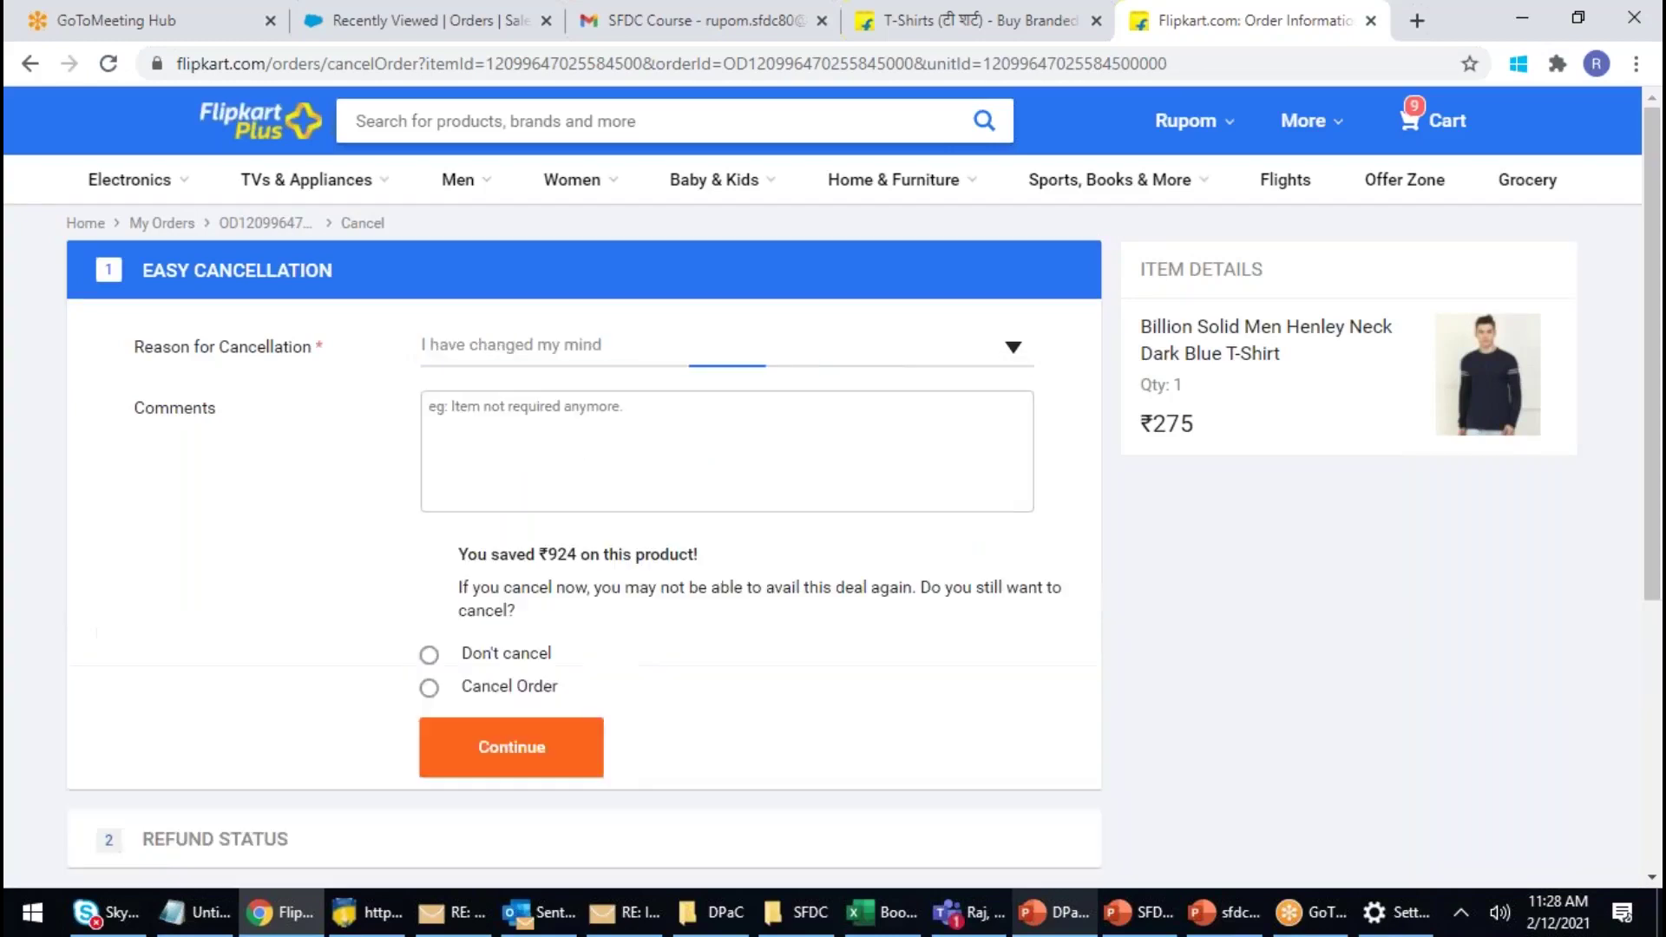
scroll(789, 640, "down", 2)
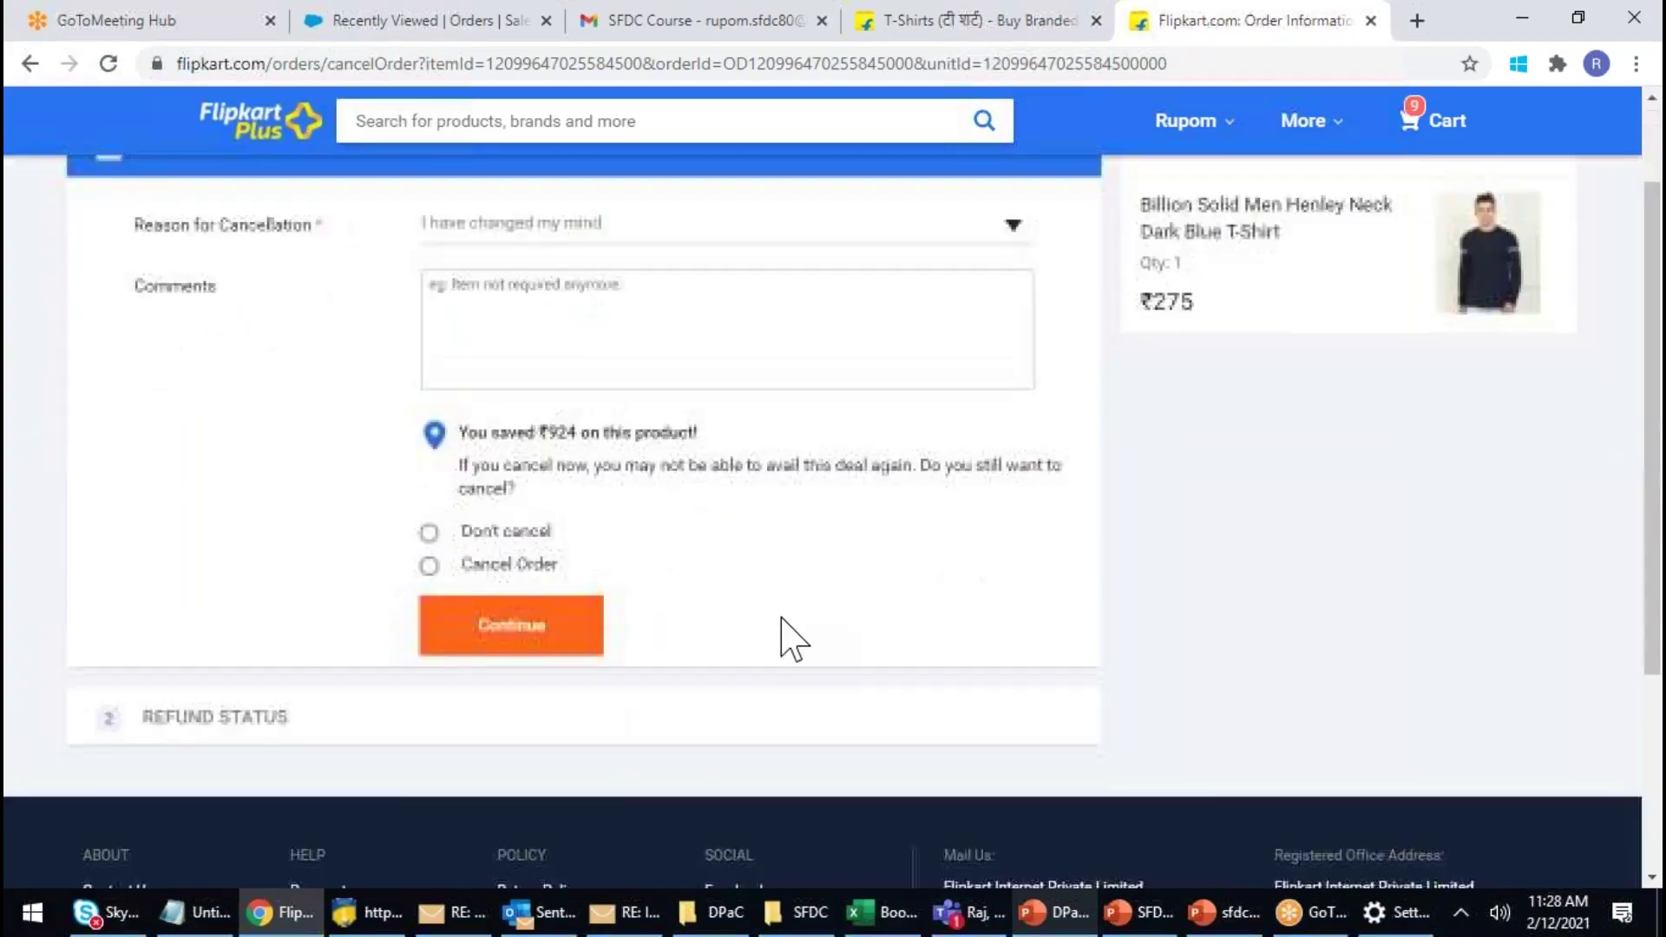
left_click(512, 629)
left_click(296, 418)
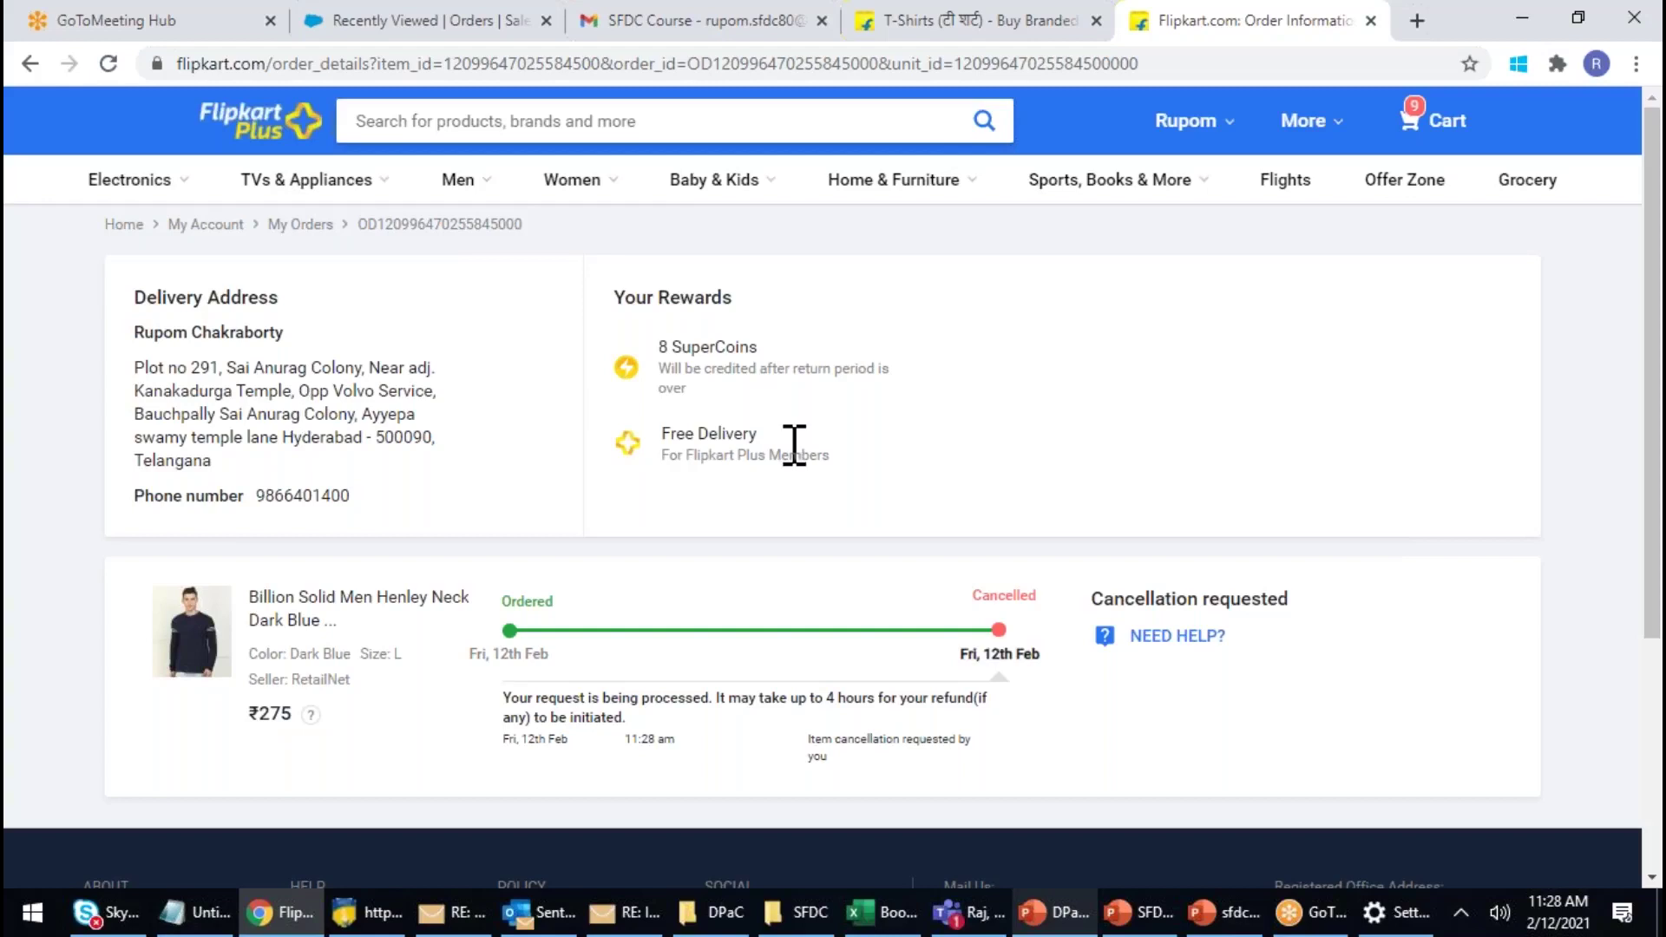
Step: Minimize Chrome and add a 'B2C --->' line in Notepad below the quote setup notes
left_click(1518, 20)
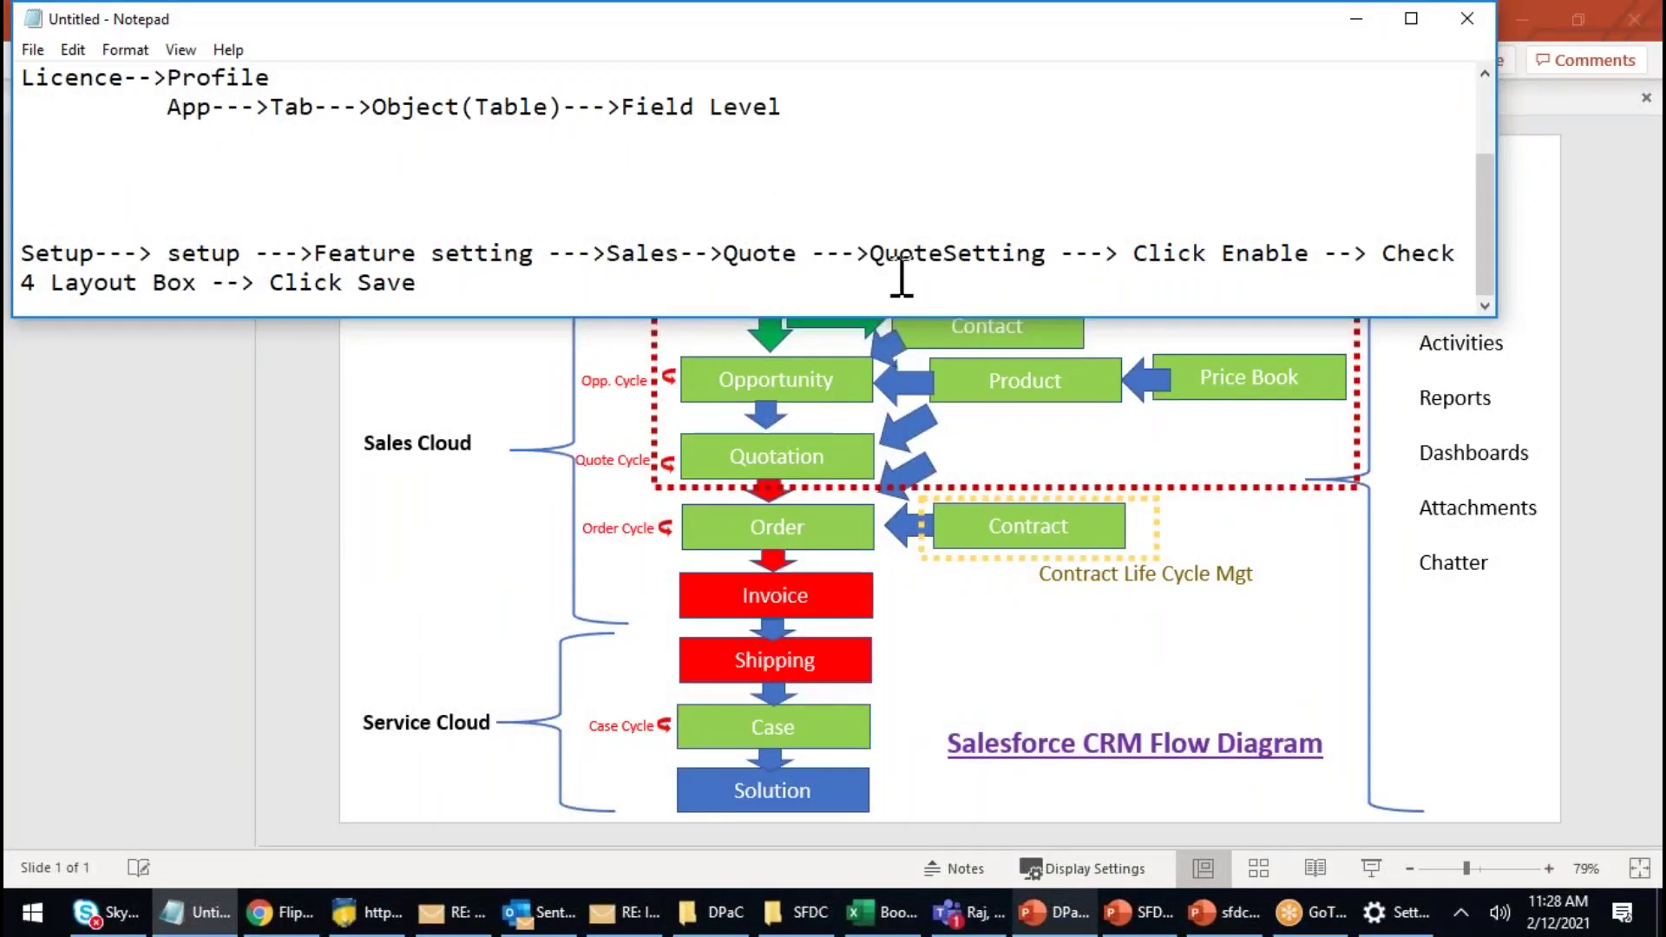
key("Return")
key("Return")
key("Return")
key("Return")
type("B2C")
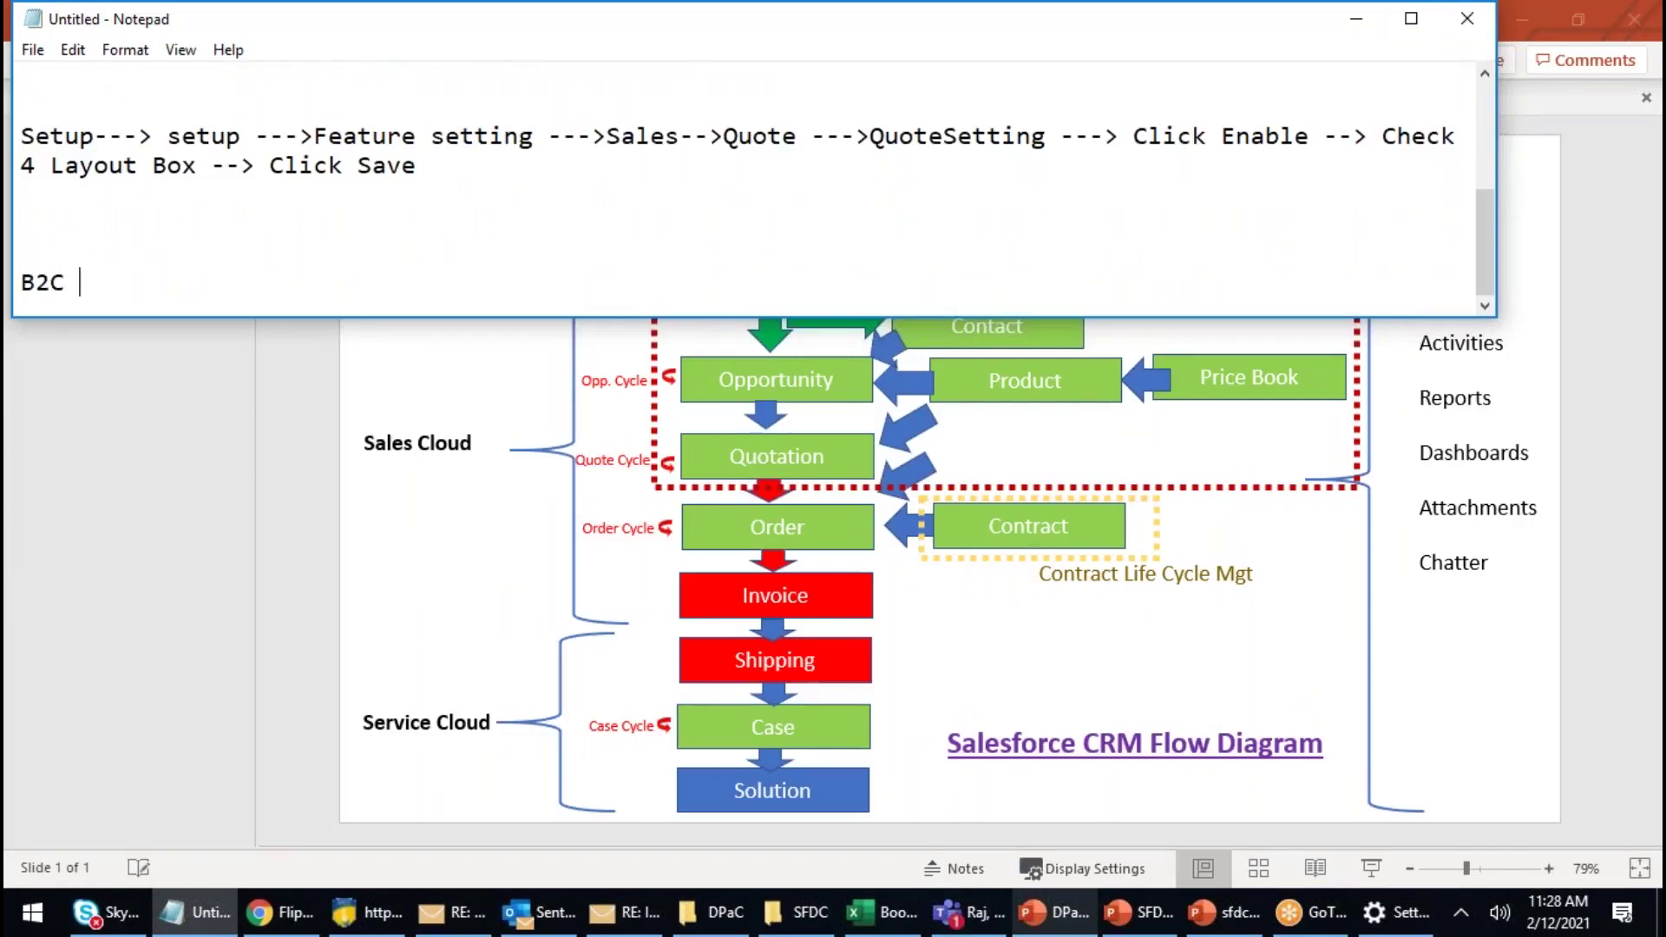
type(" --->")
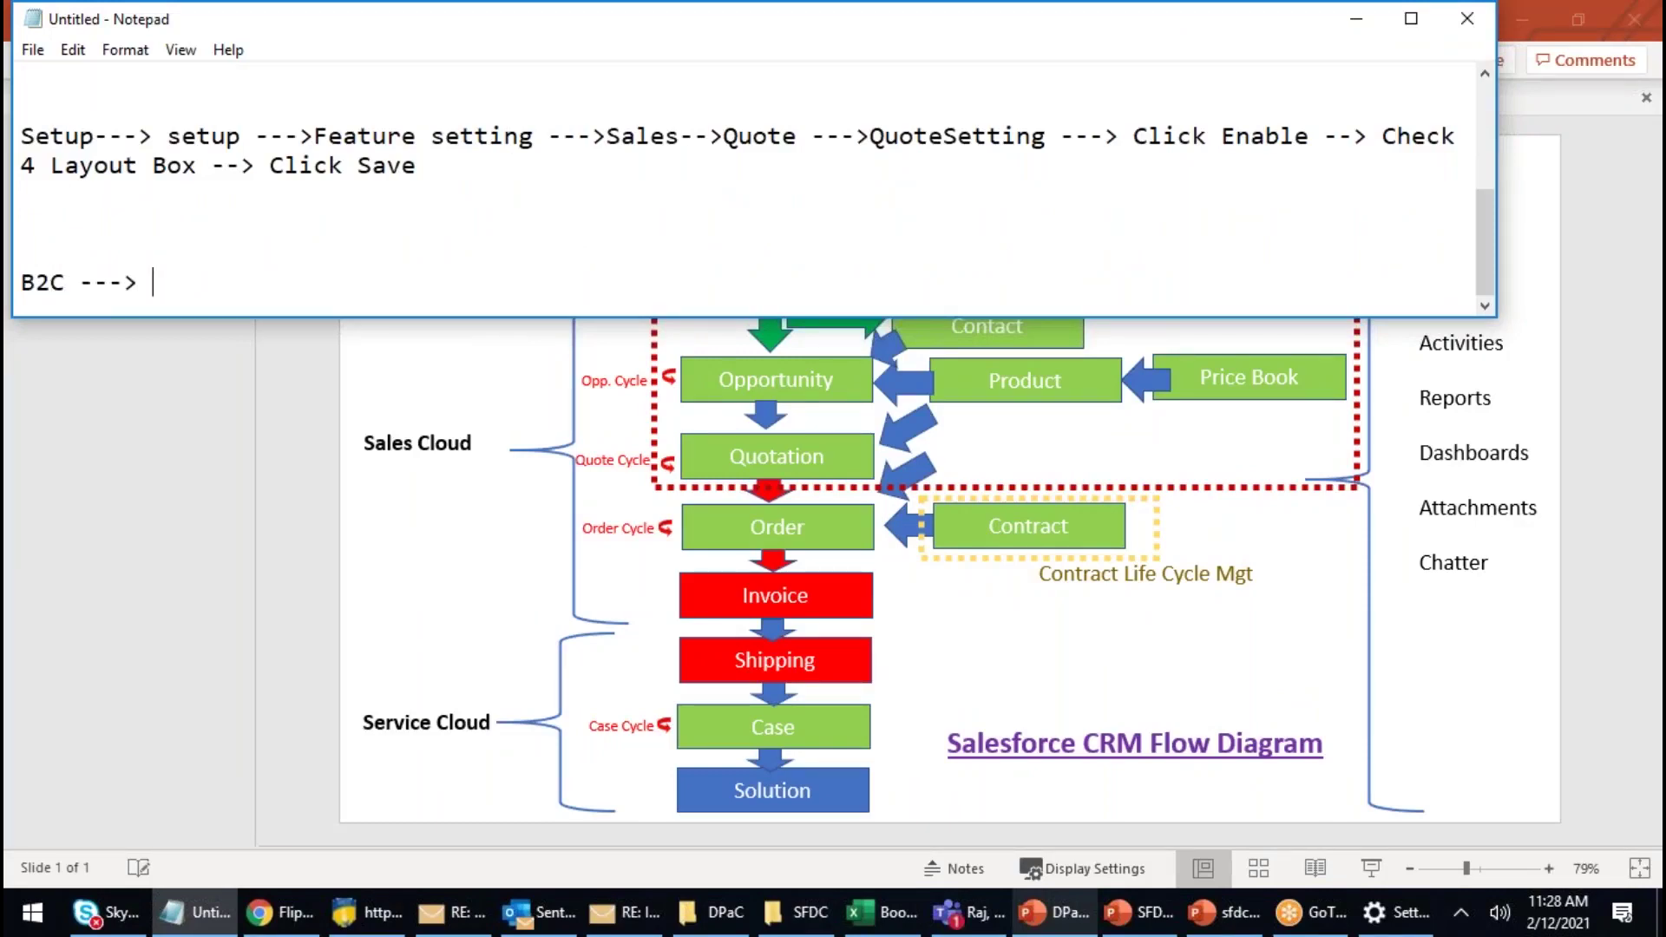
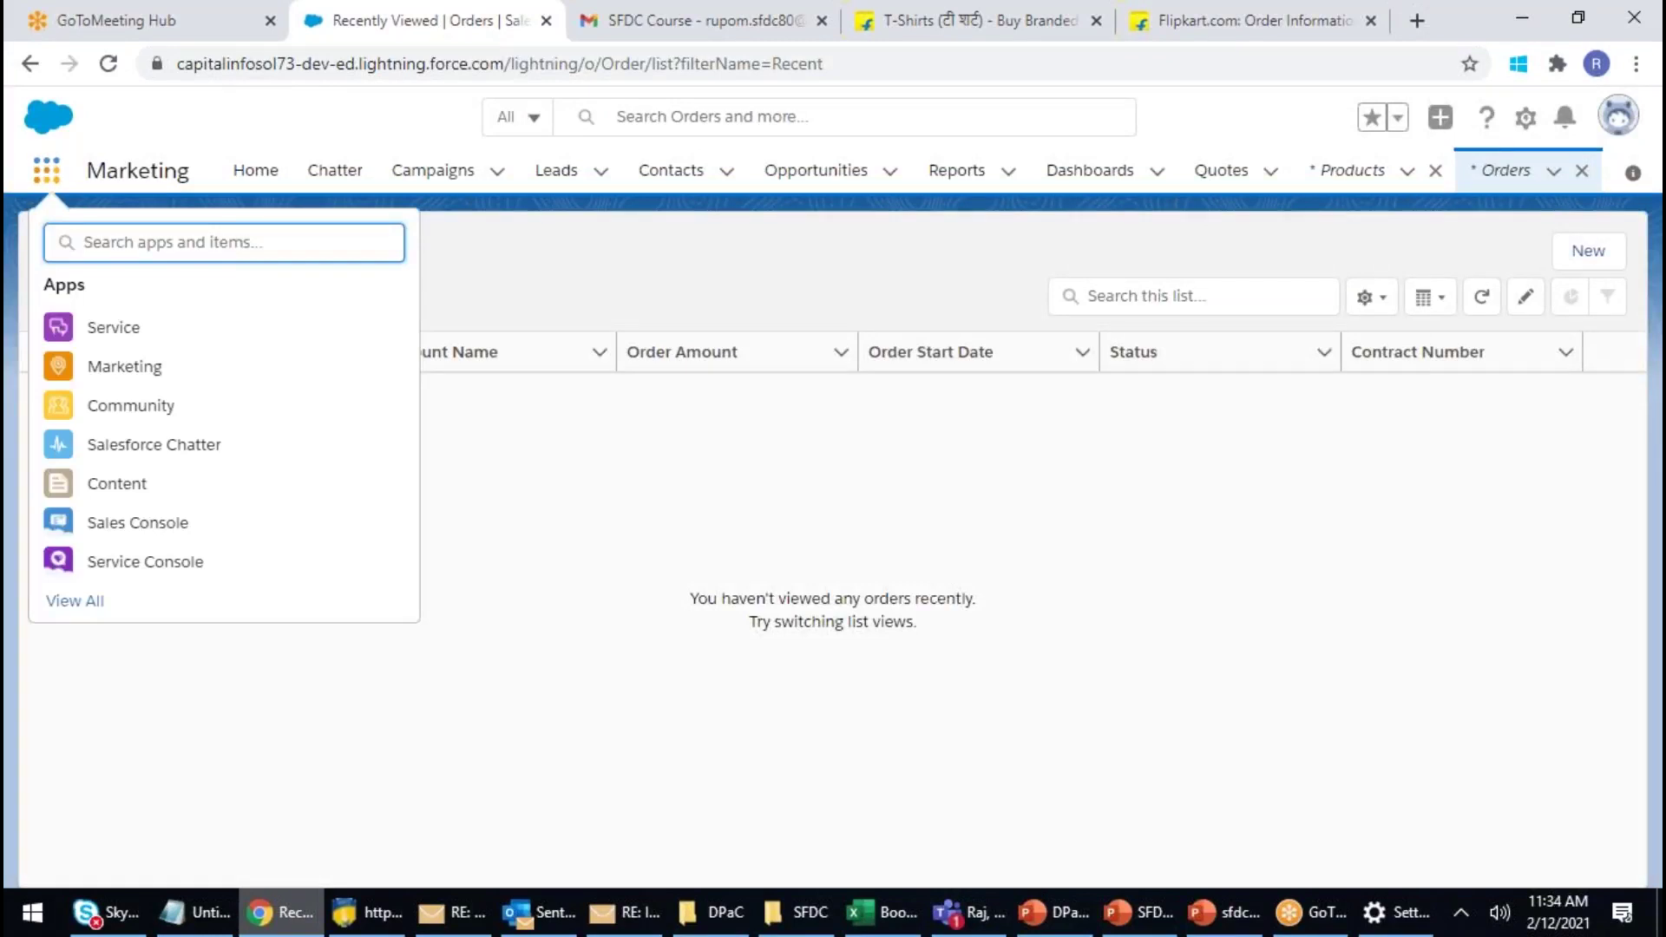
Step: Go to the Contracts list through App Launcher's View All and start a new contract
left_click(73, 603)
scroll(1224, 469, "down", 7)
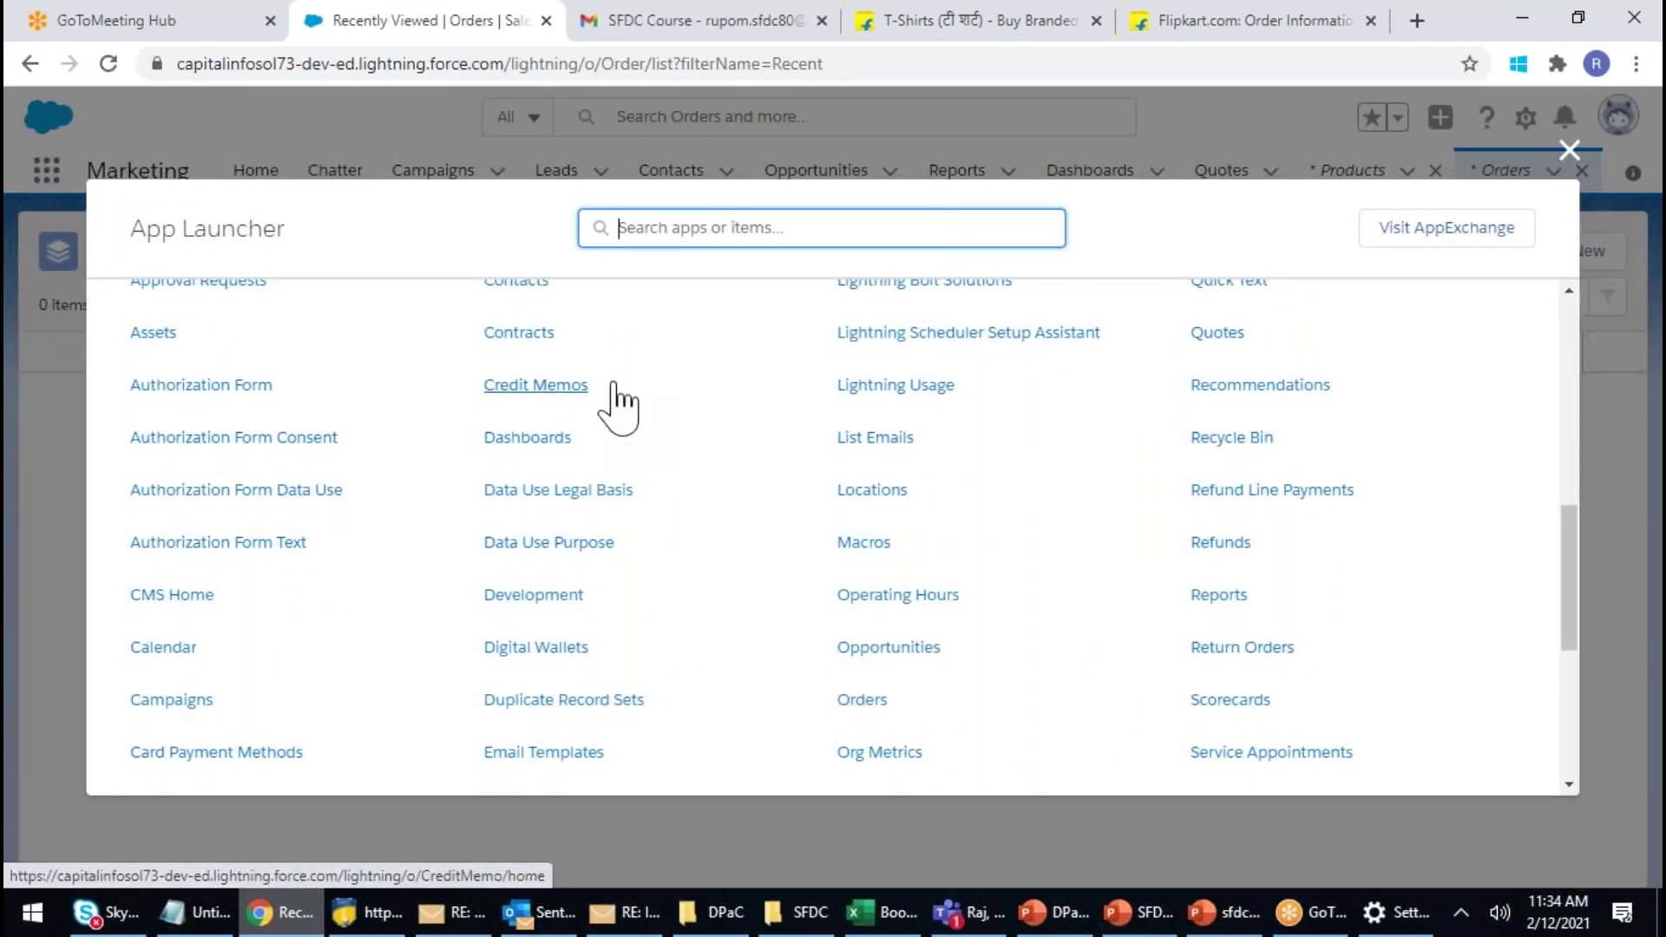
scroll(614, 404, "up", 3)
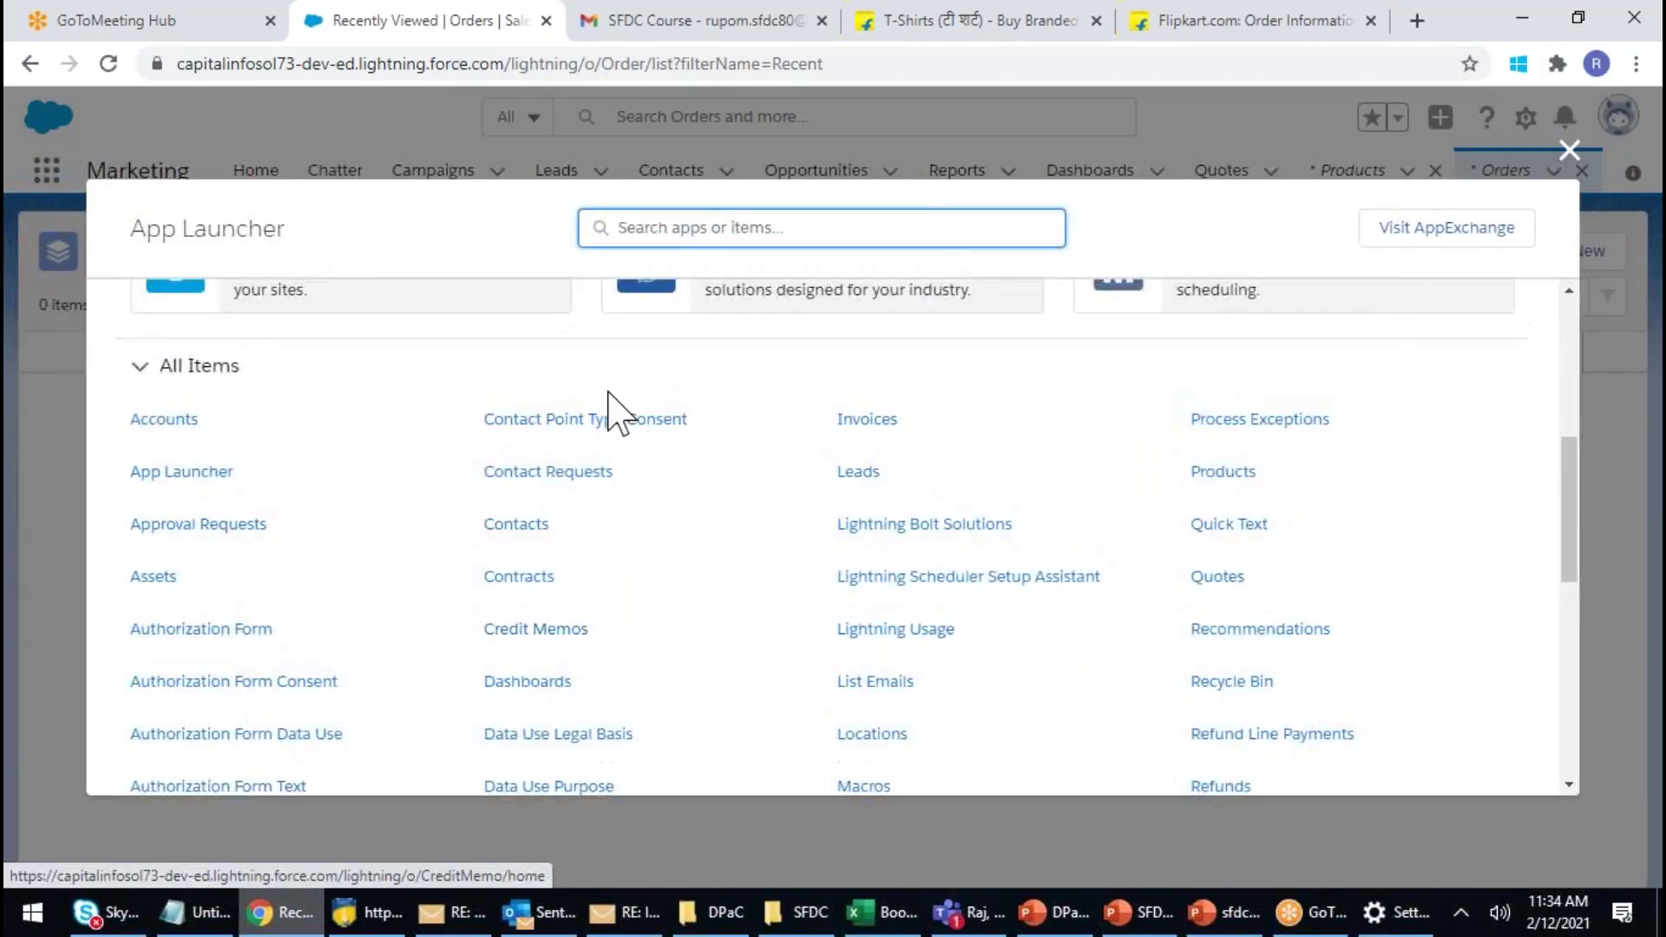
left_click(521, 578)
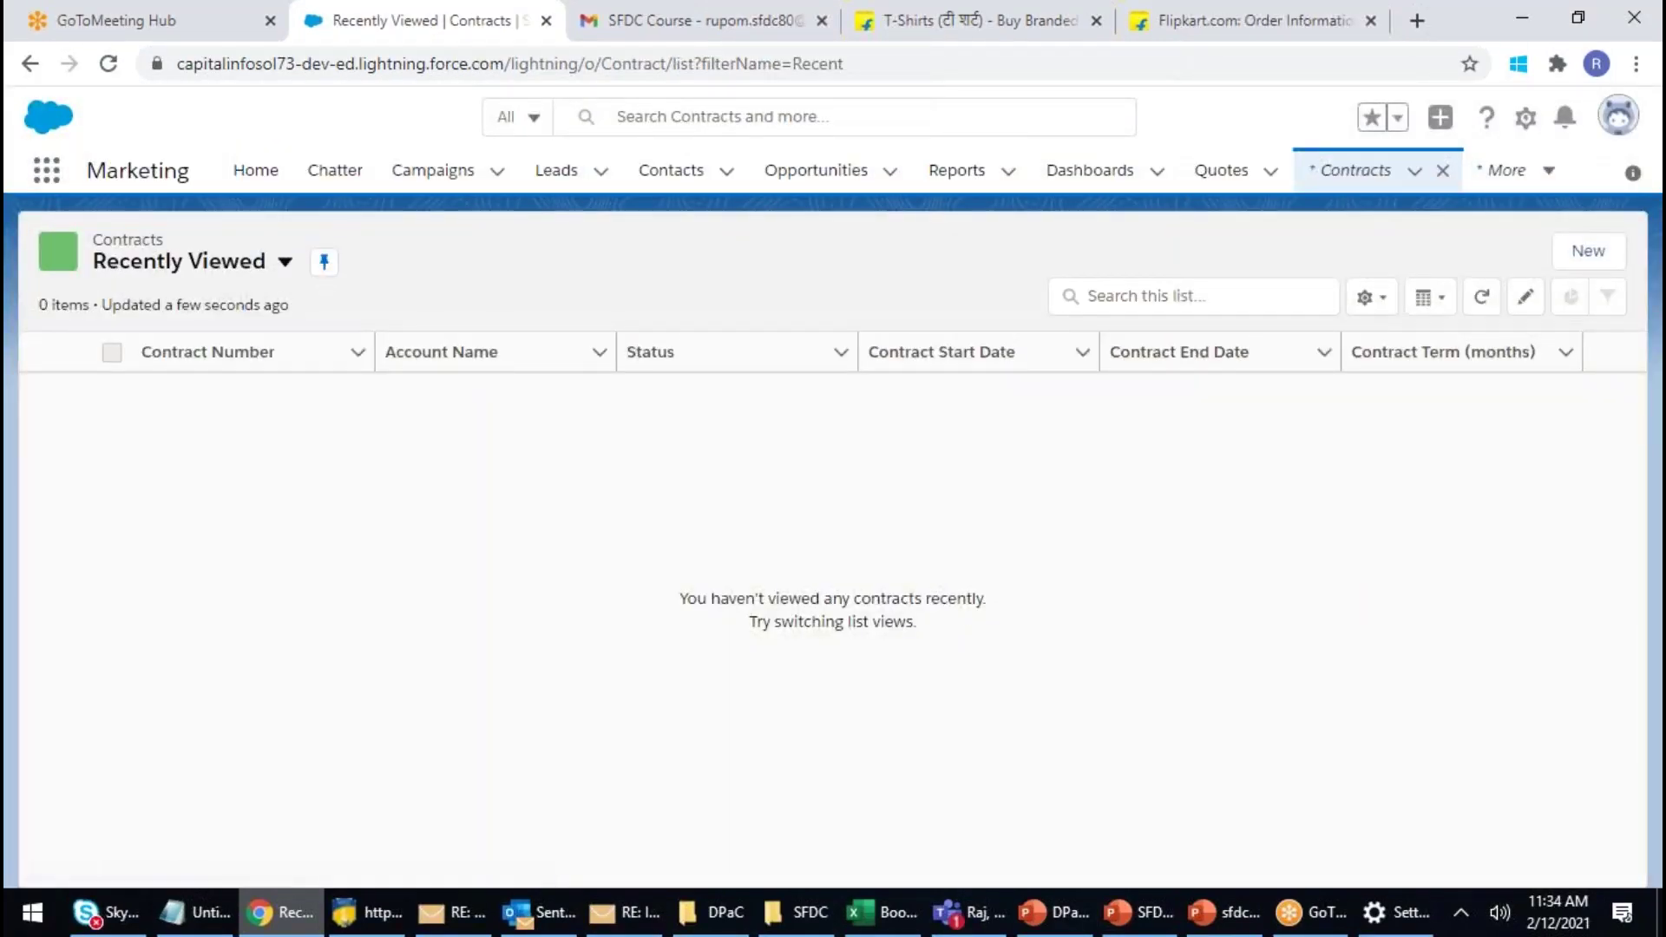
left_click(1591, 254)
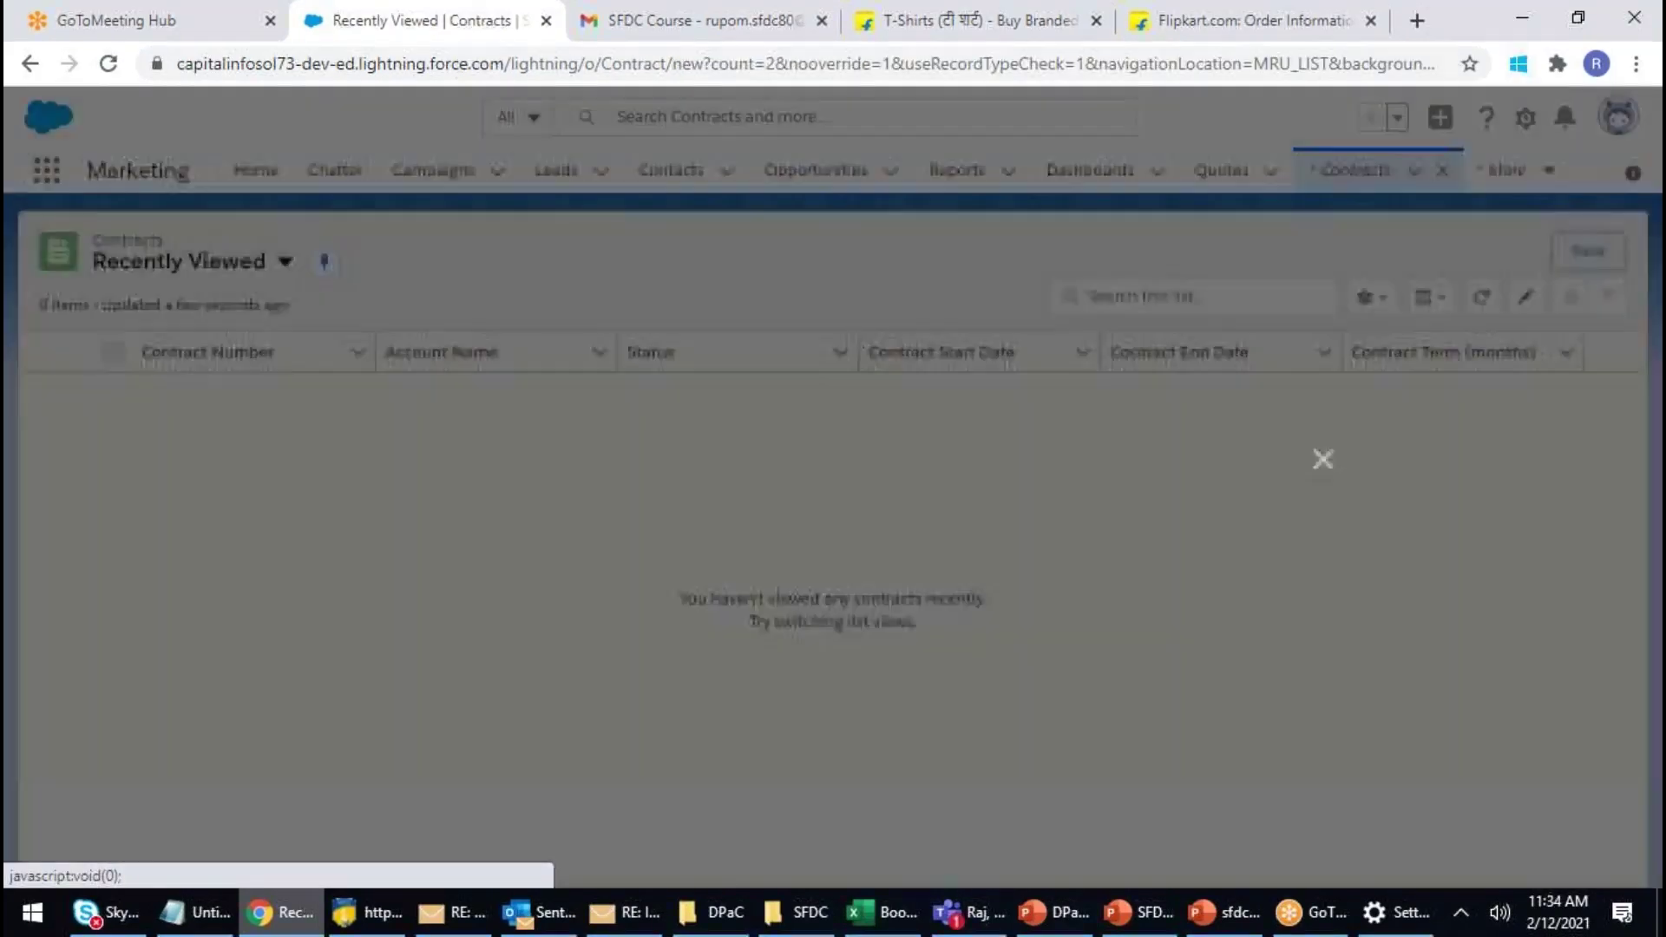
Step: Set account Bolywood and the Bolywood contact as customer signer, title President, signed 2/12/2021
left_click(465, 503)
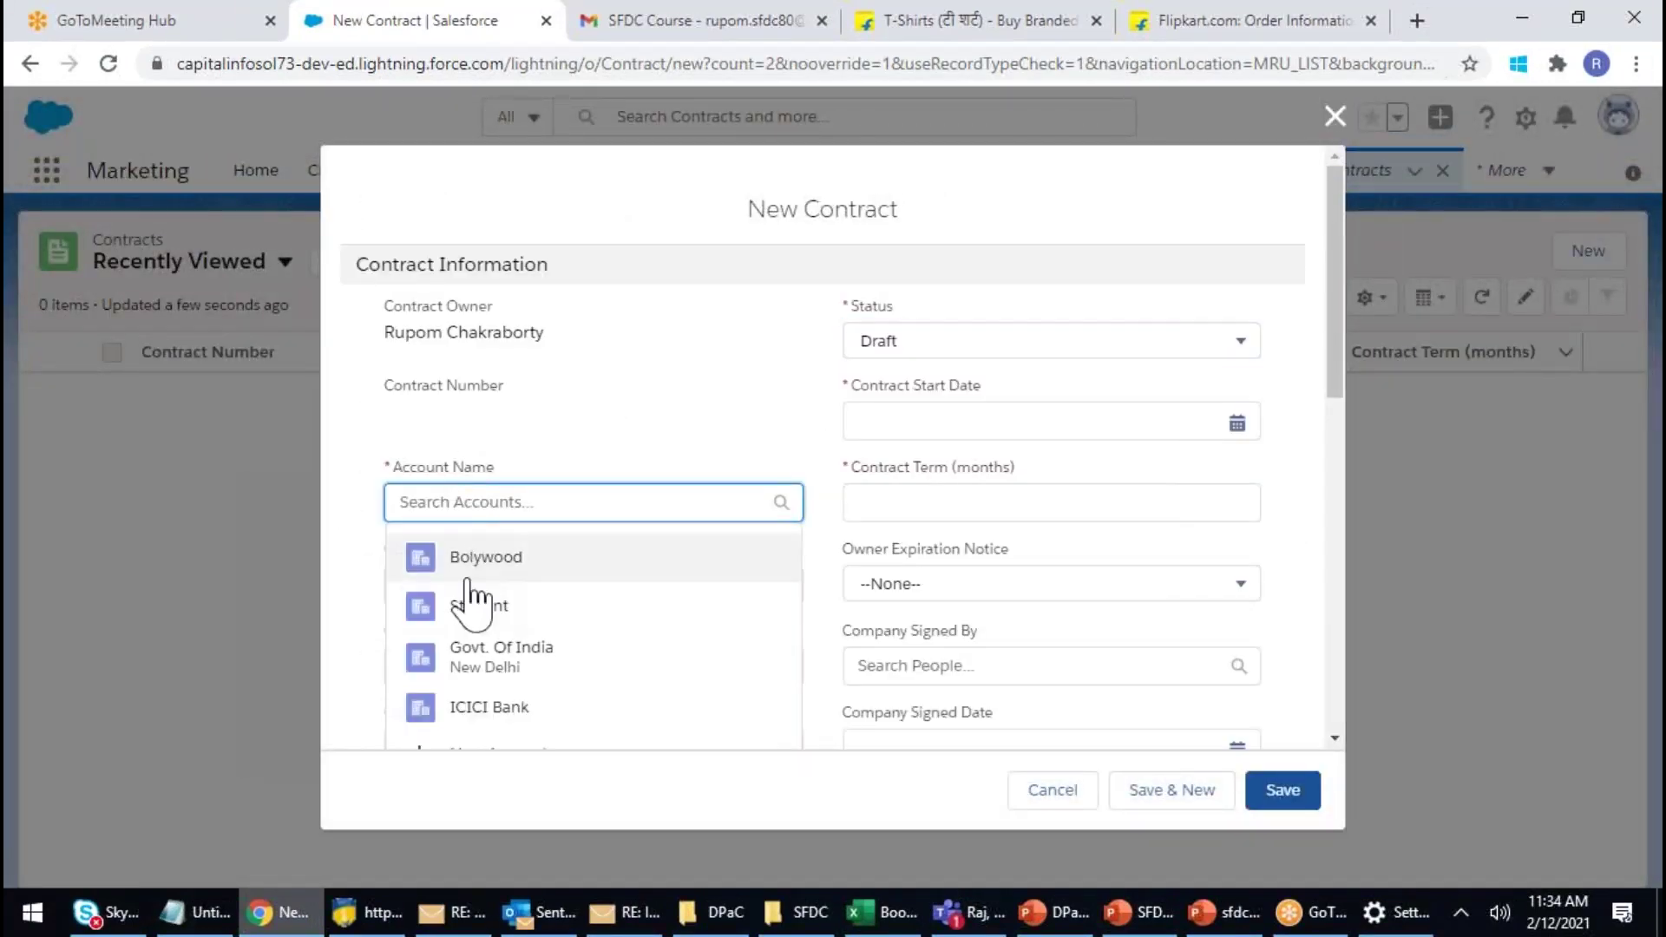
left_click(483, 562)
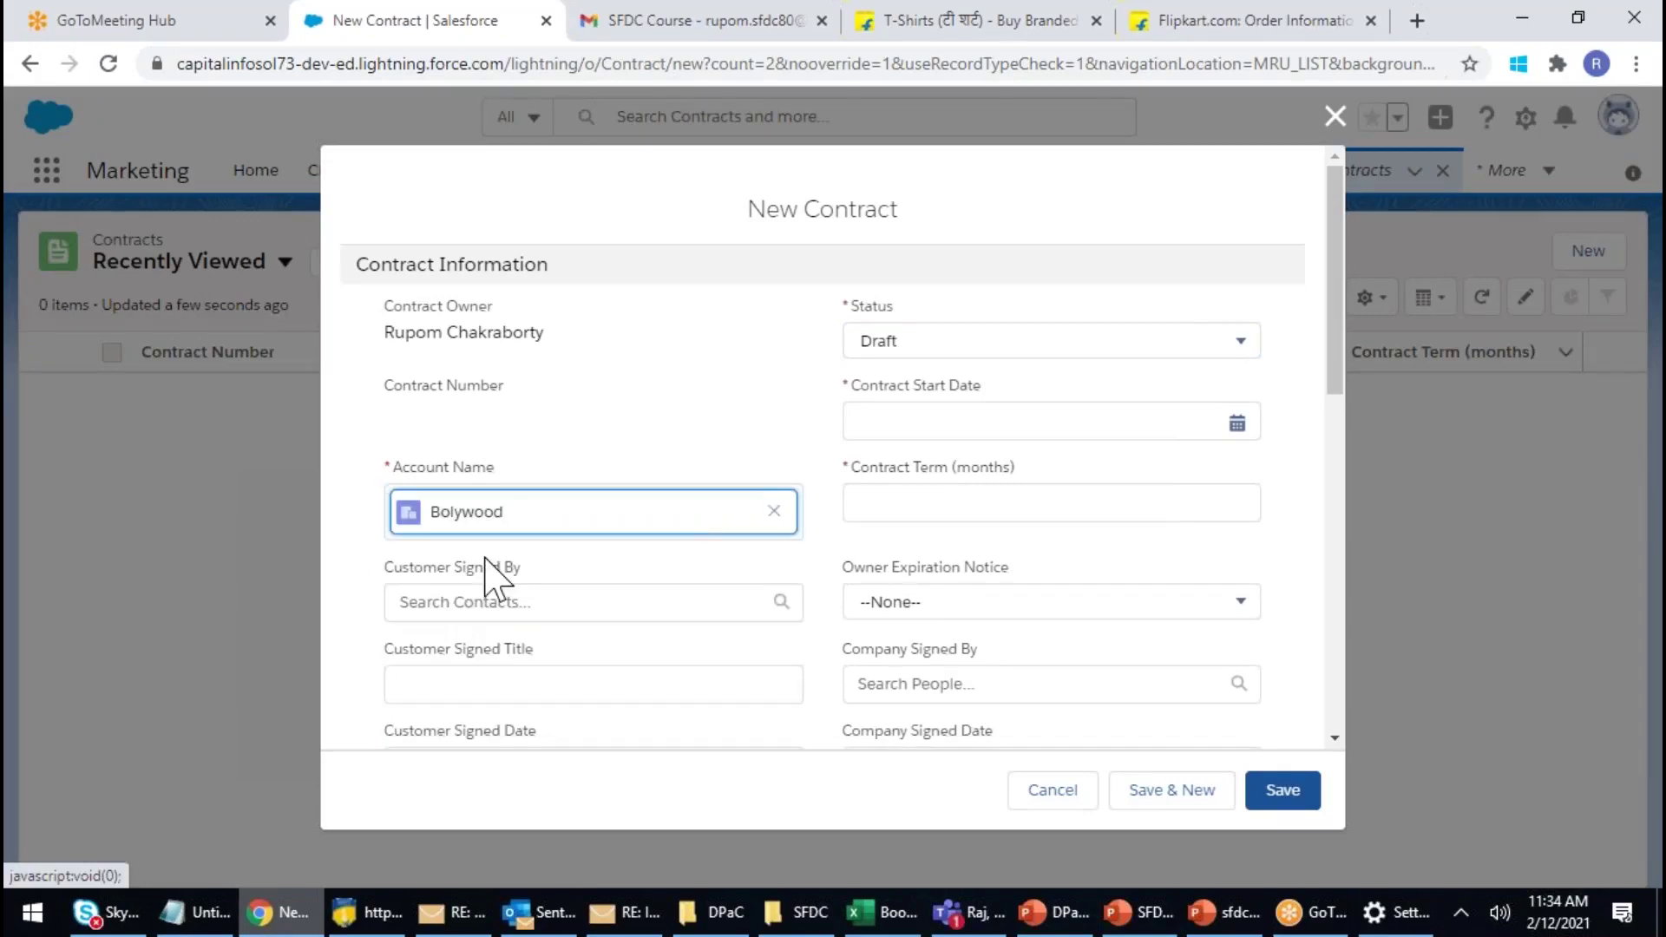
left_click(462, 601)
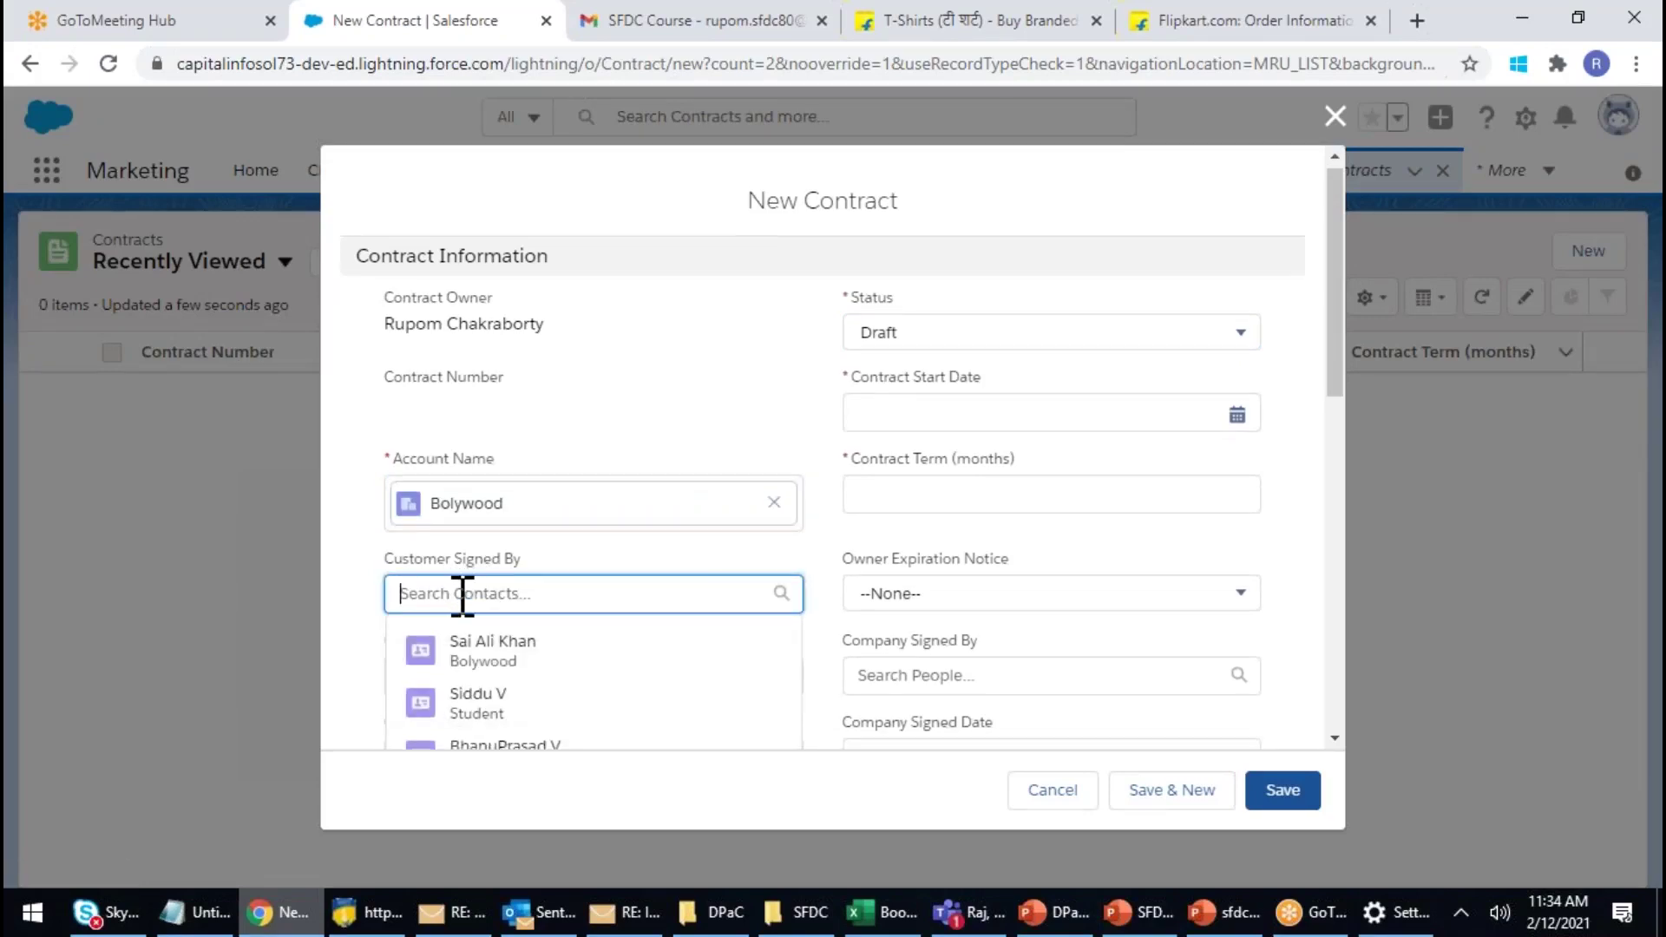
scroll(596, 625, "down", 2)
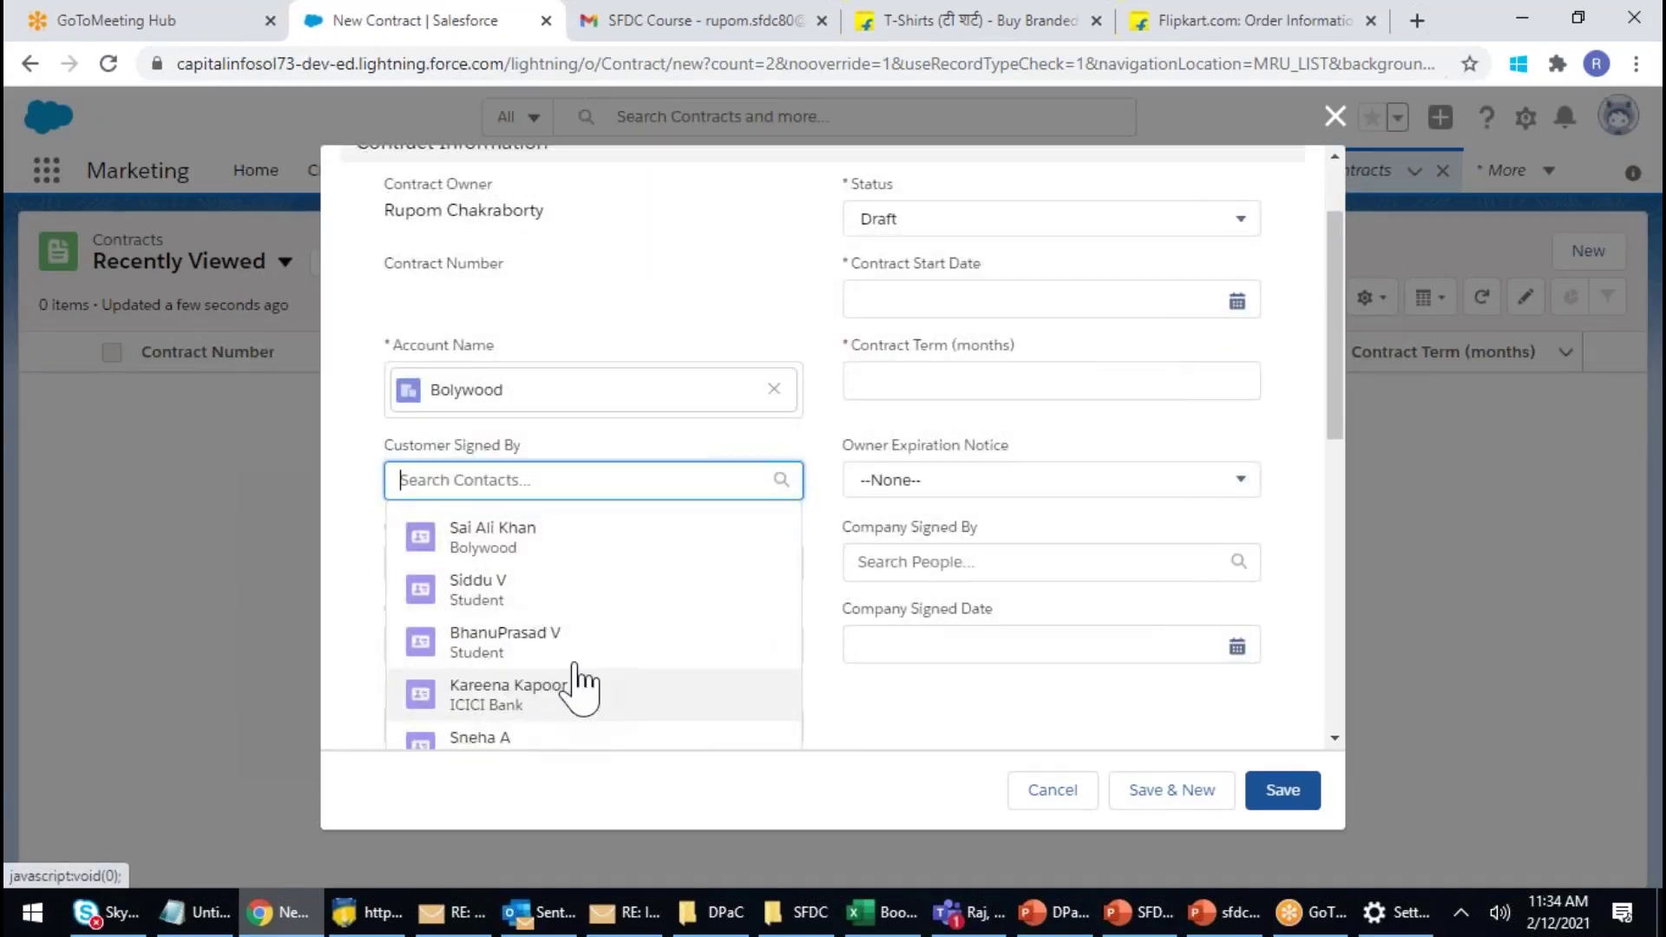
left_click(492, 549)
left_click(496, 581)
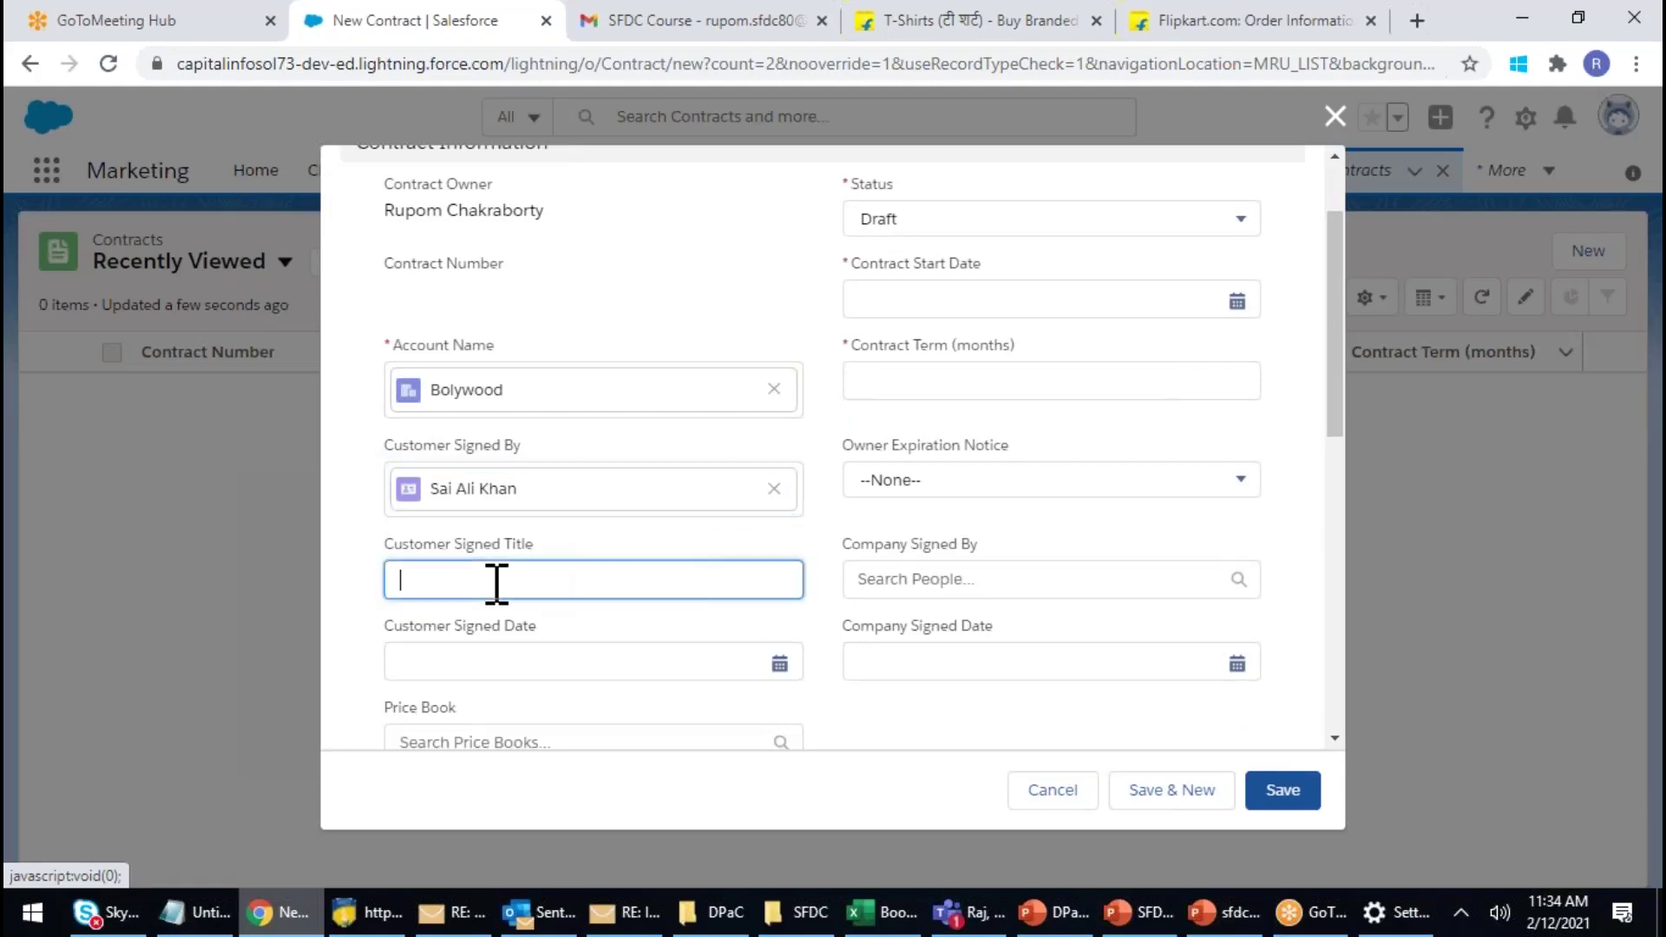
scroll(496, 581, "down", 4)
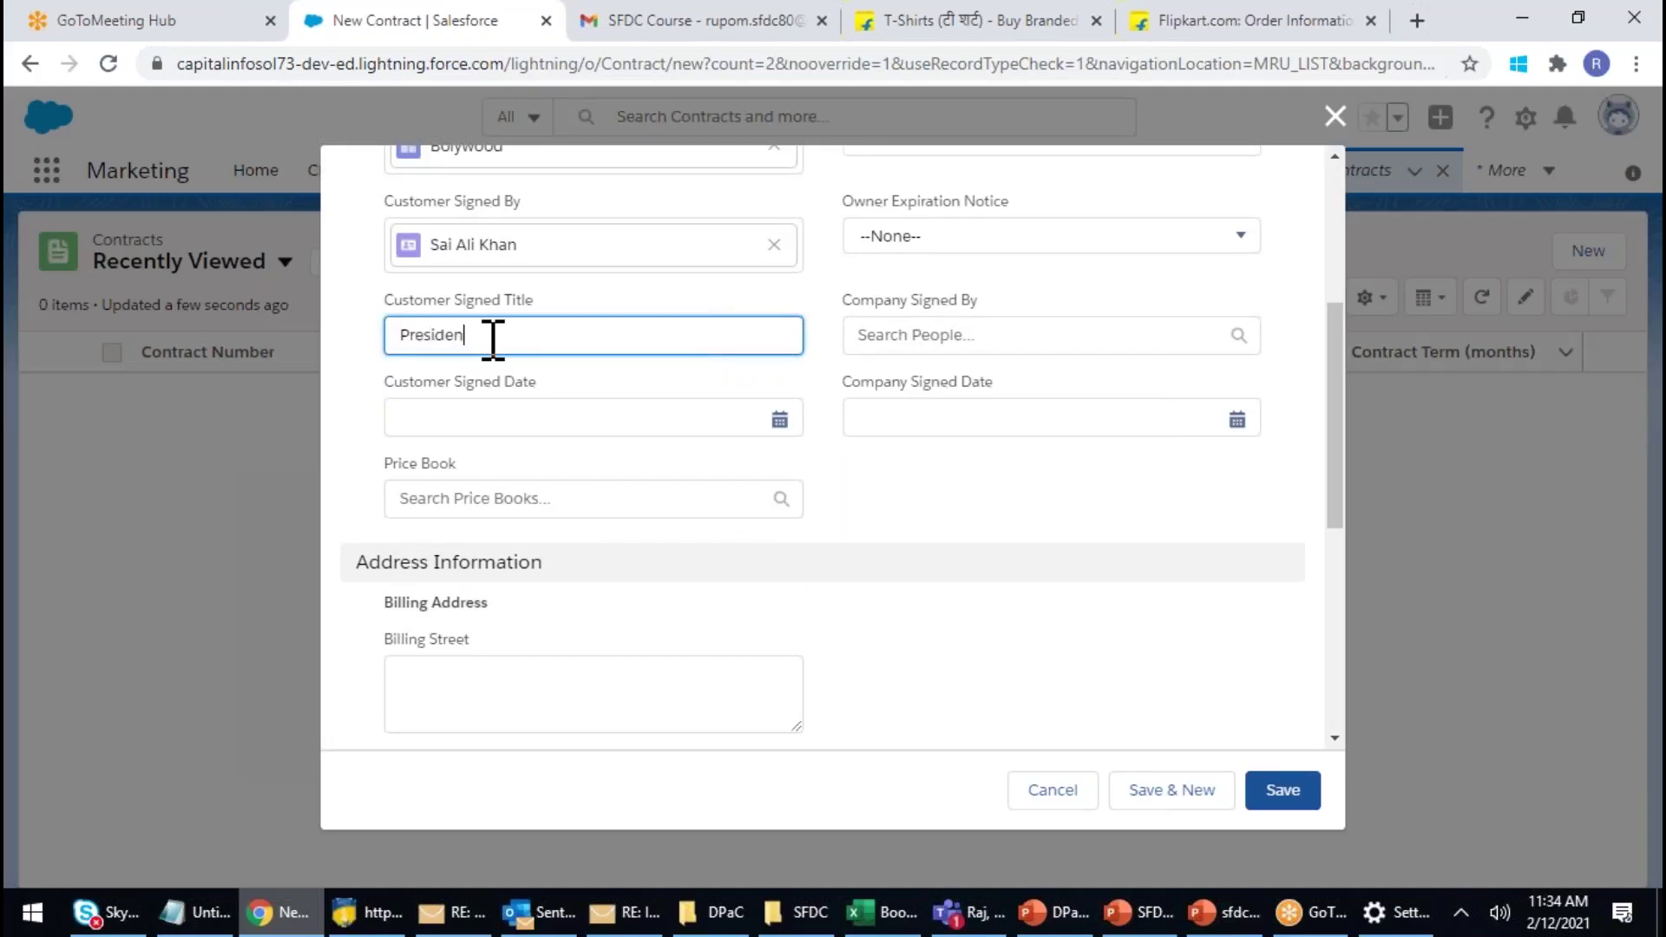
left_click(472, 420)
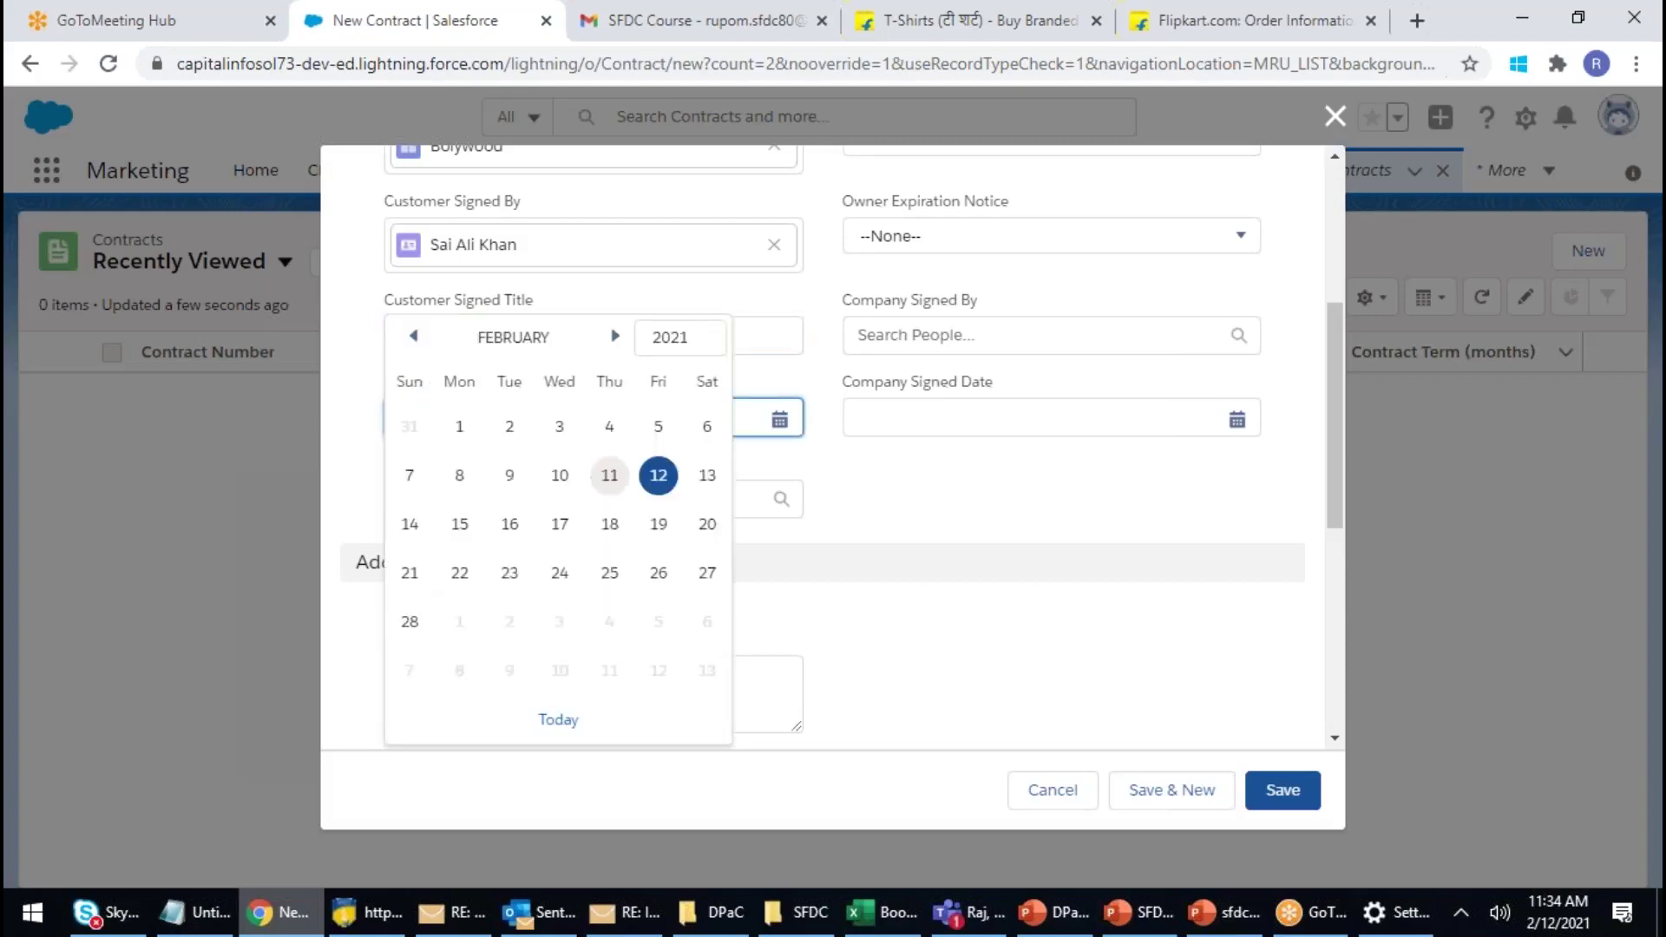
left_click(659, 475)
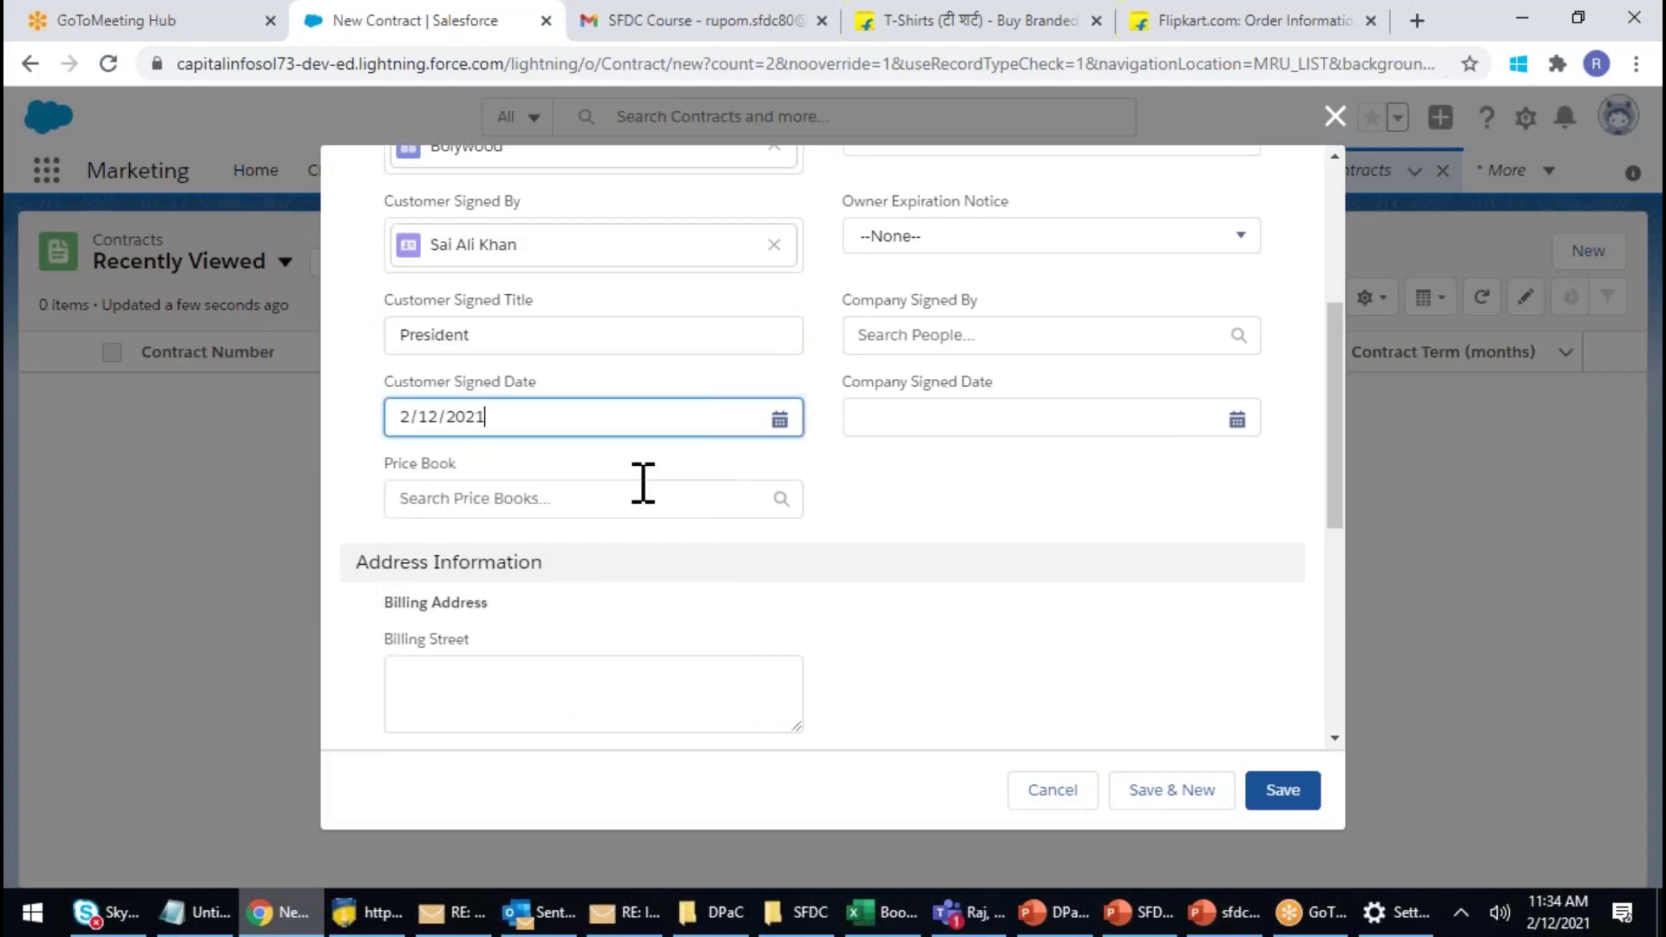
Step: Set contract start date 2/12/2021, an 11-month term and a 15 Days owner expiration notice
left_click(604, 491)
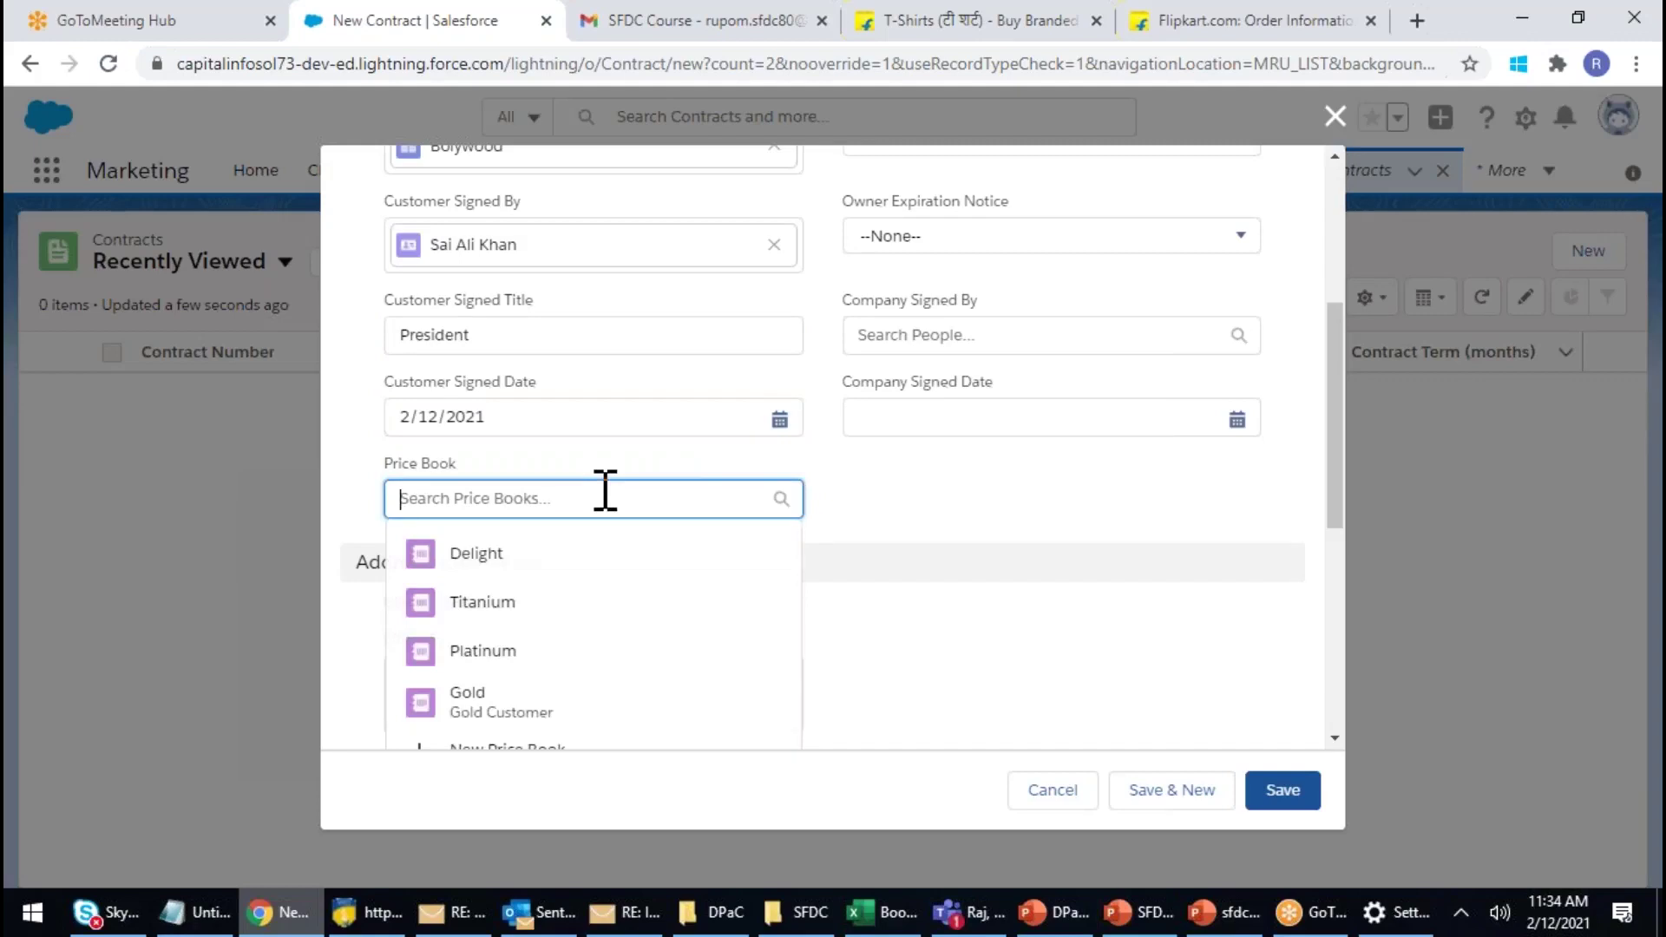
left_click(1090, 539)
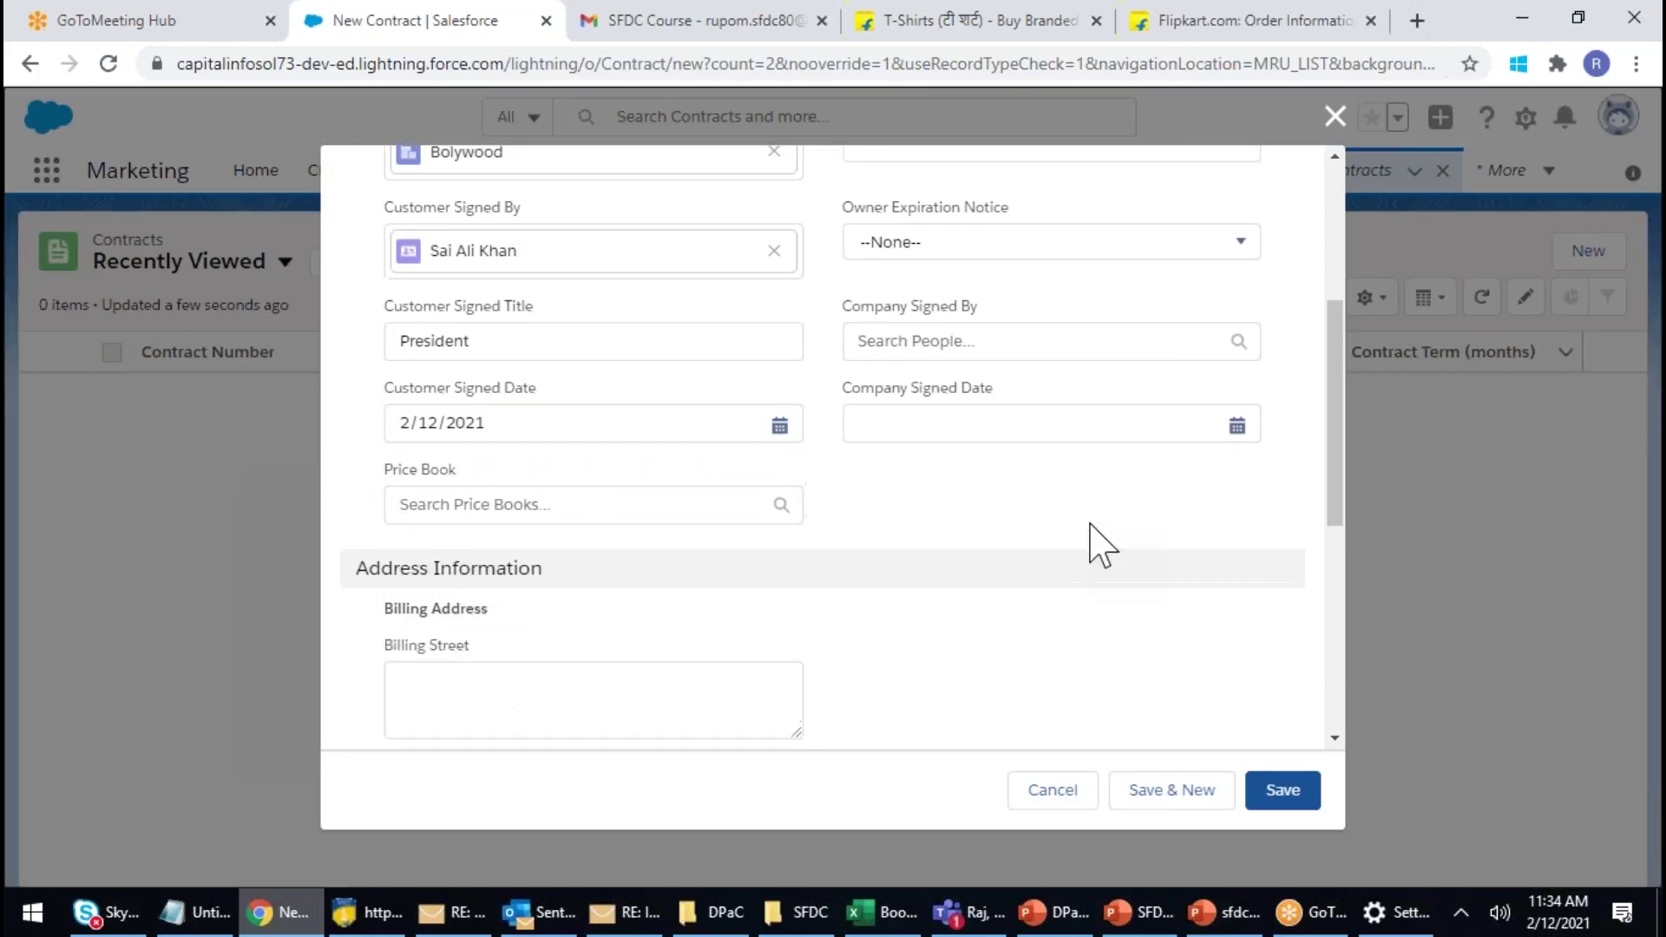
scroll(1089, 539, "up", 5)
left_click(931, 425)
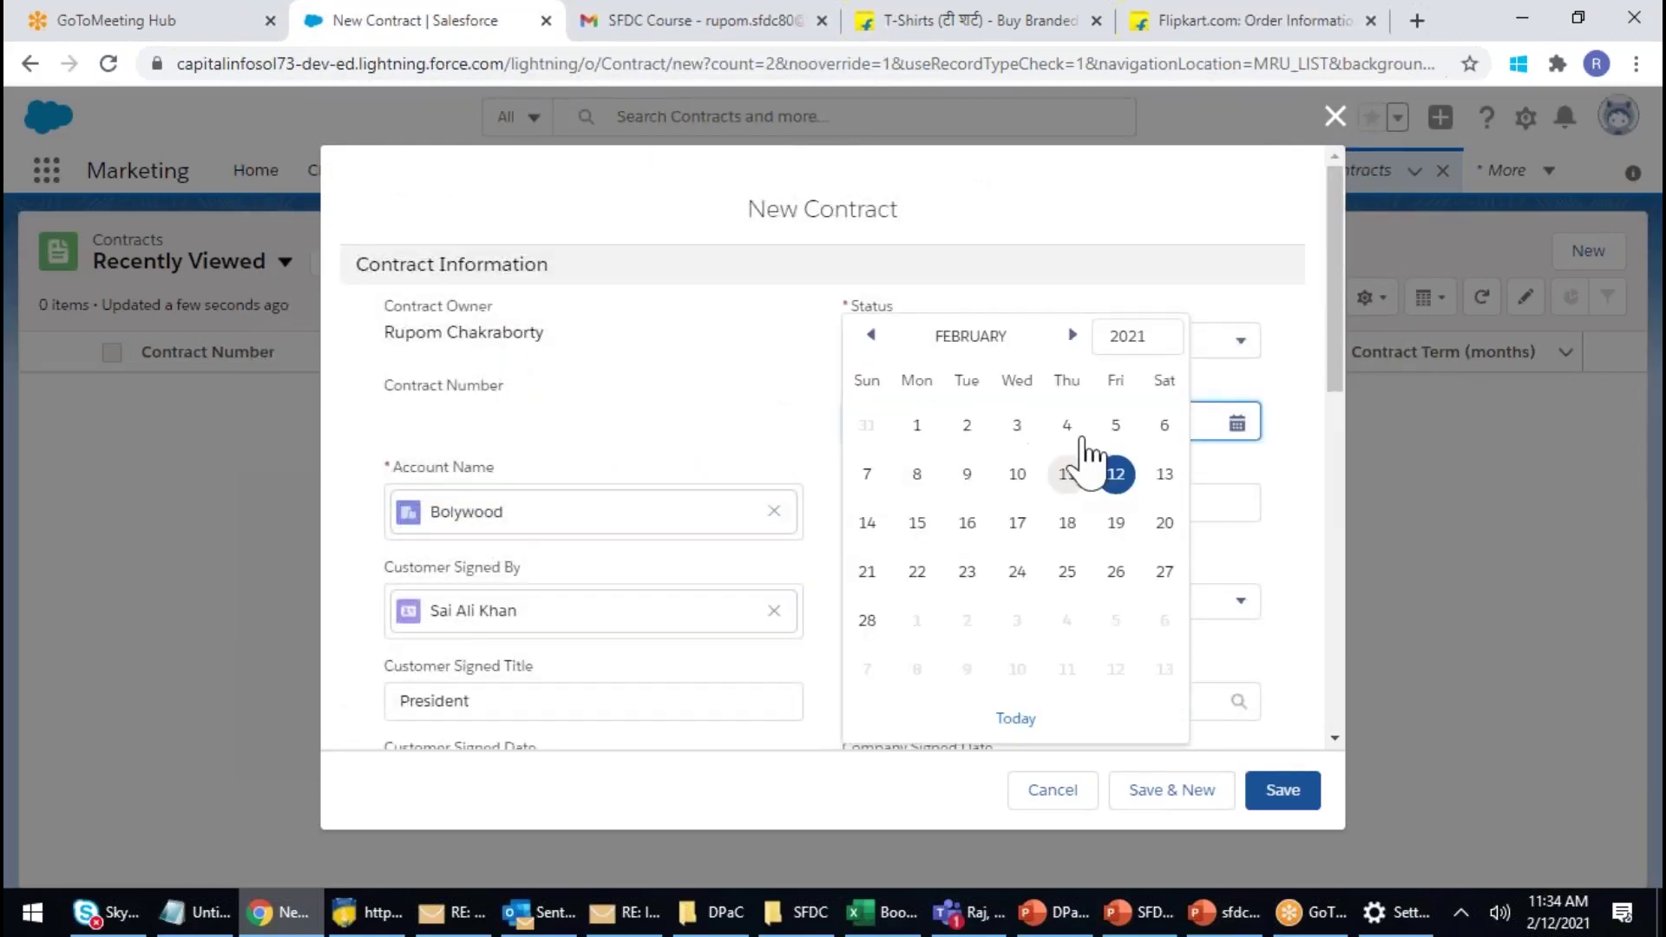
left_click(1116, 475)
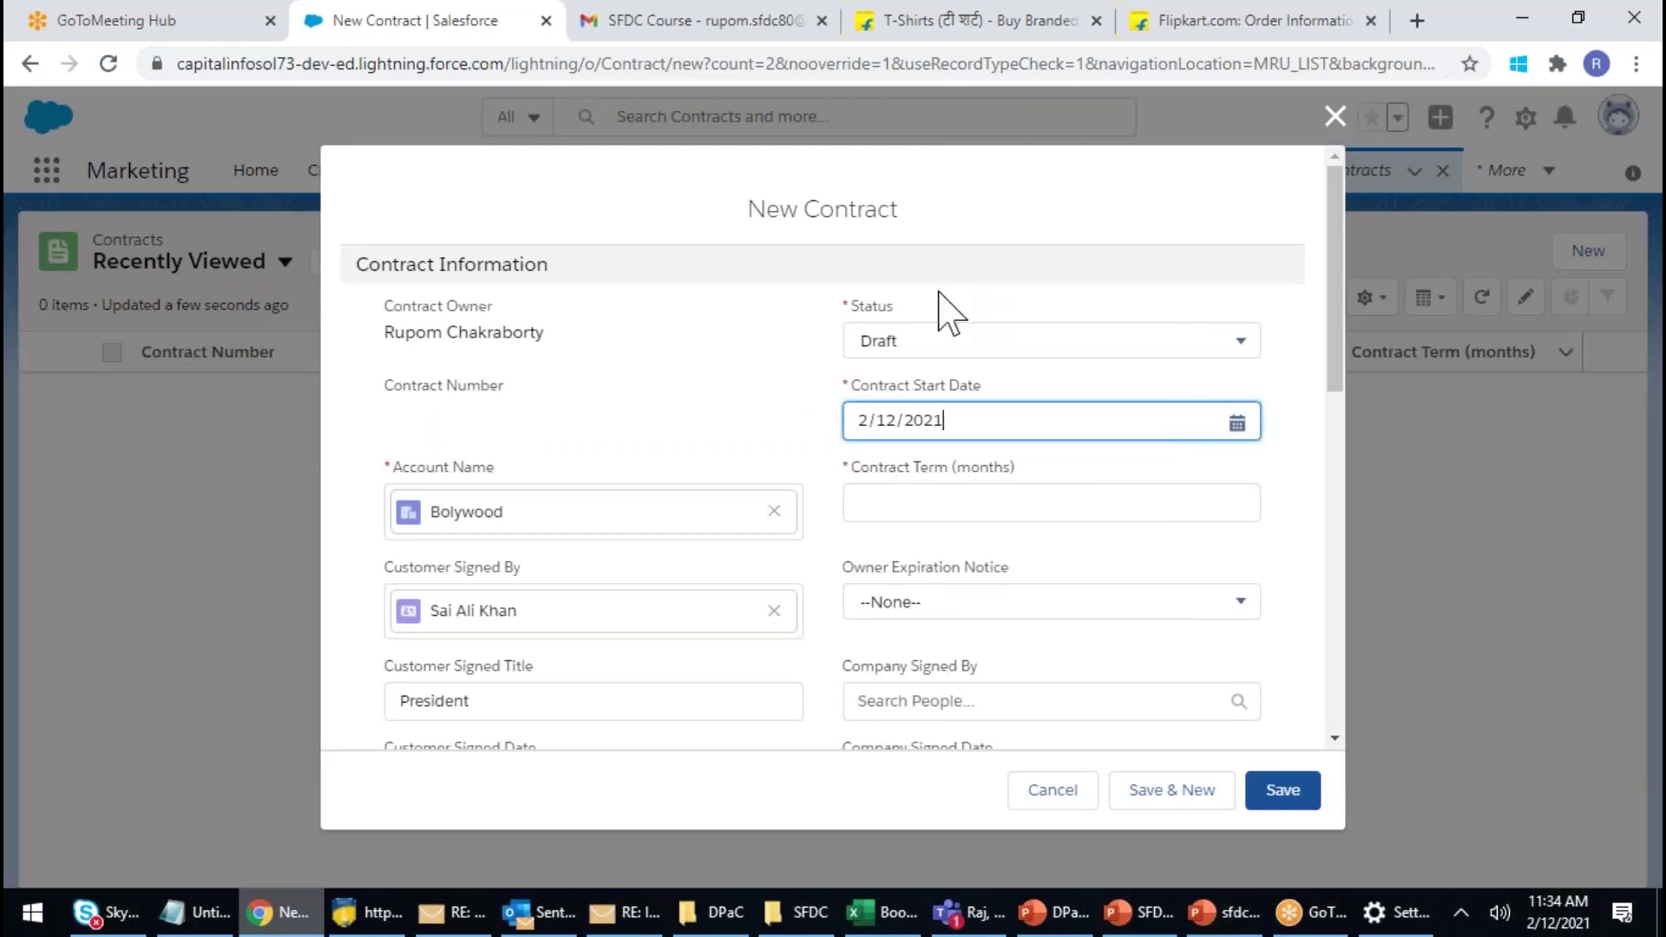
left_click(907, 499)
type("11")
left_click(913, 603)
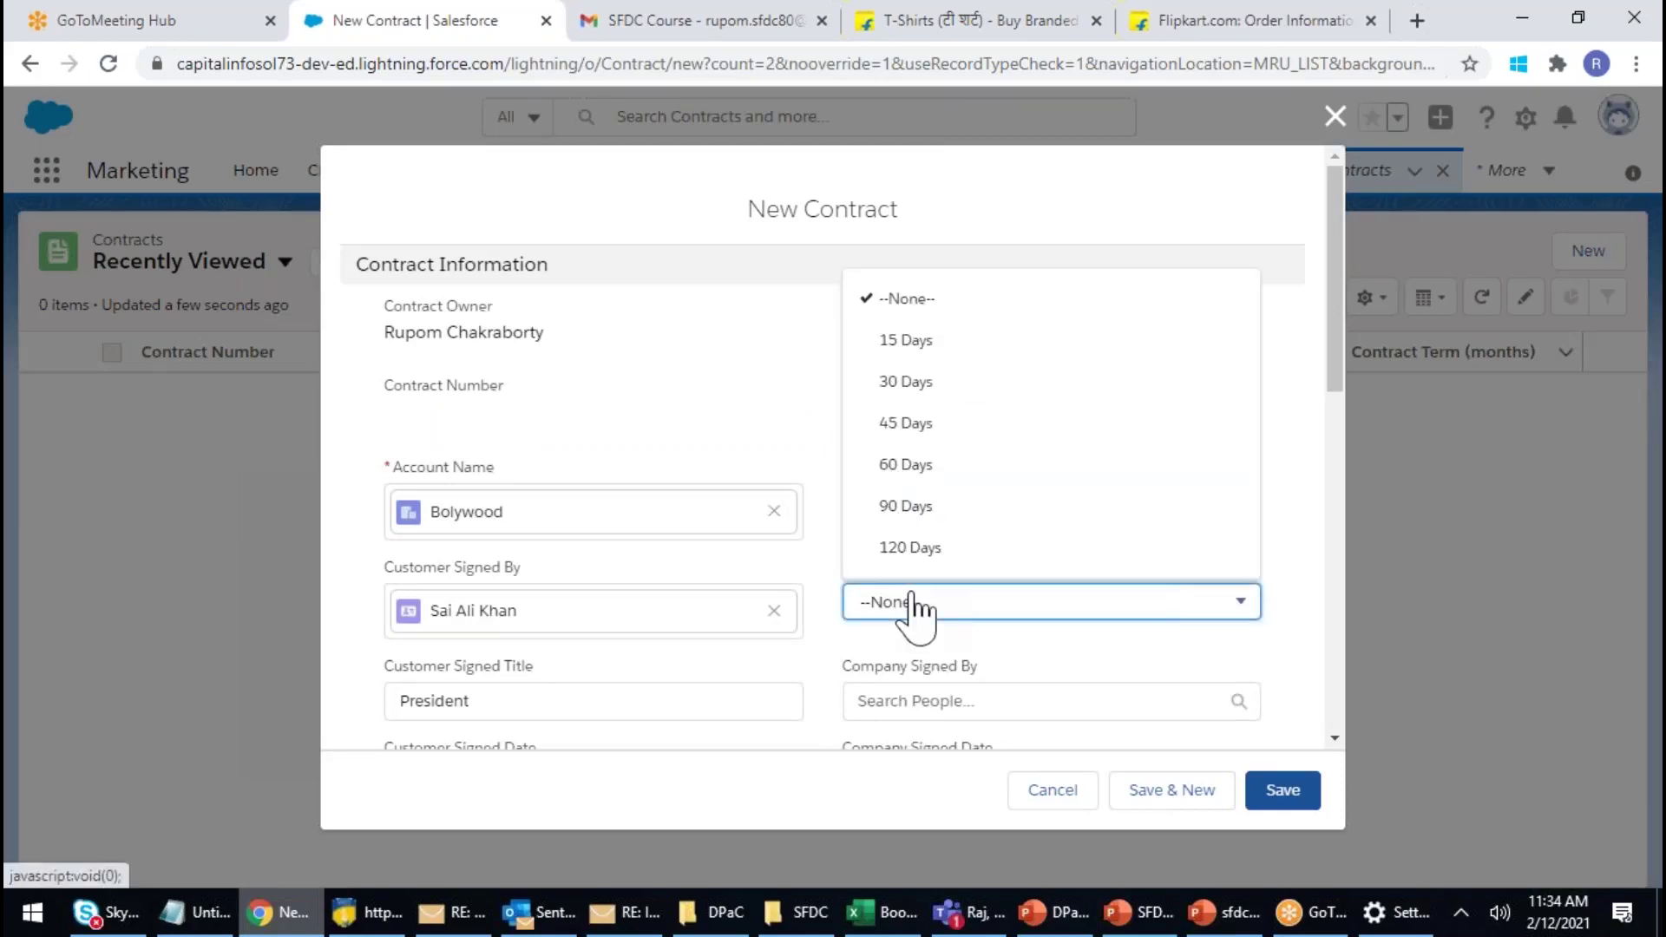
left_click(920, 341)
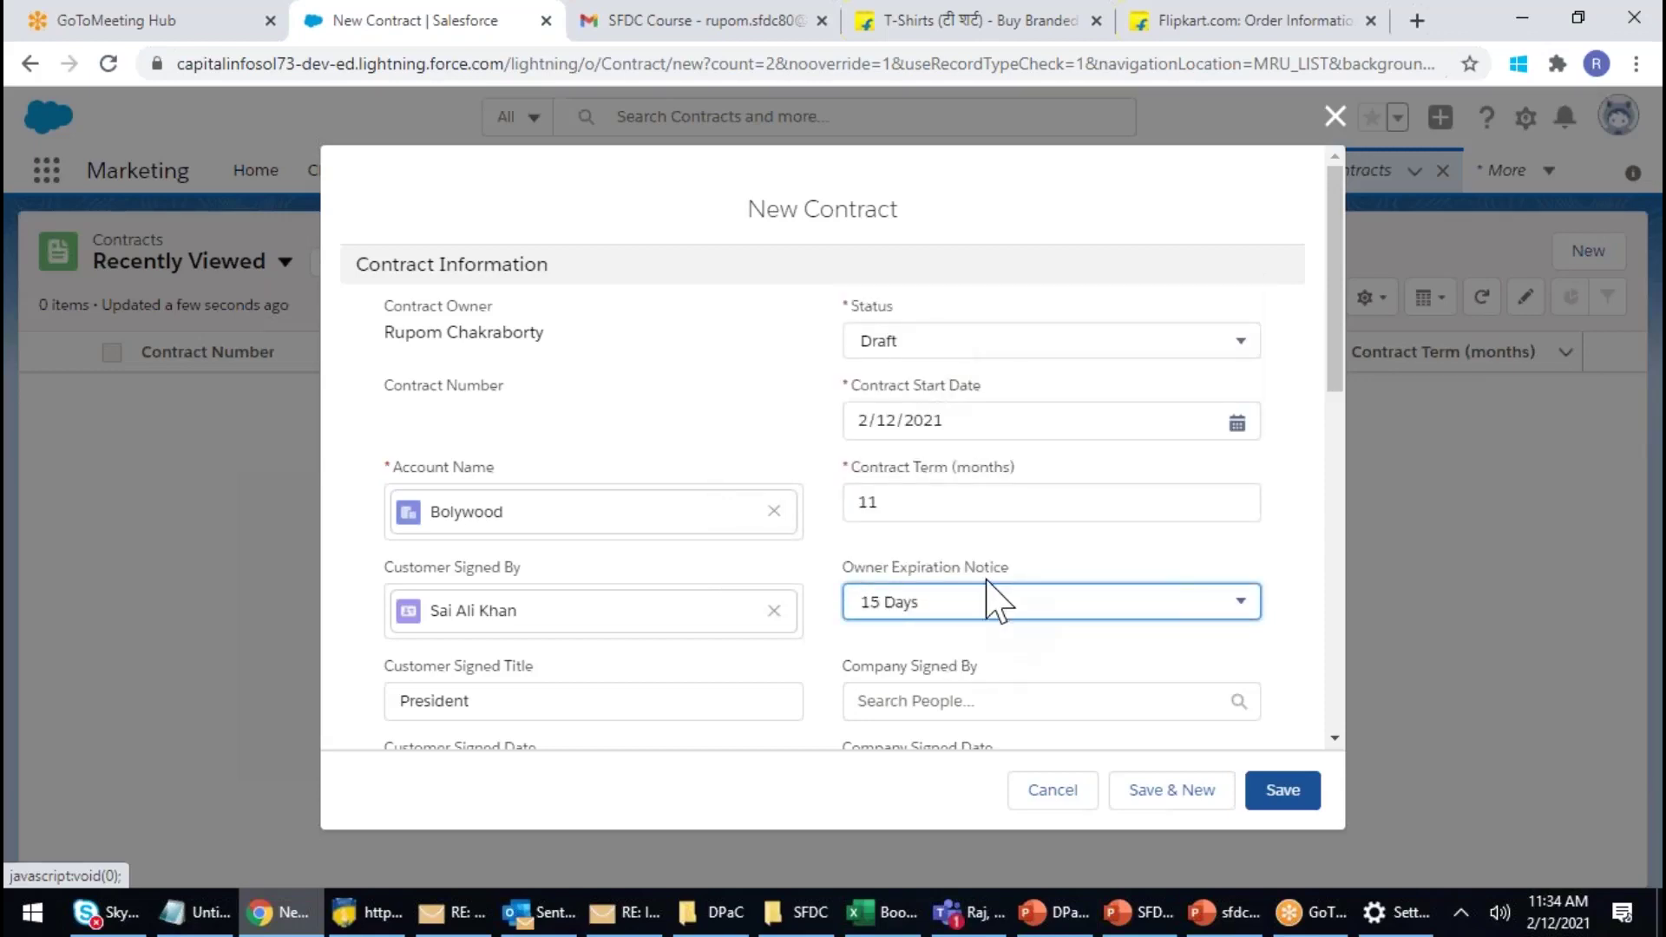
scroll(998, 599, "down", 2)
scroll(1007, 603, "down", 2)
Step: Make the contract owner the company signer, with company signed date 2/12/2021
left_click(911, 451)
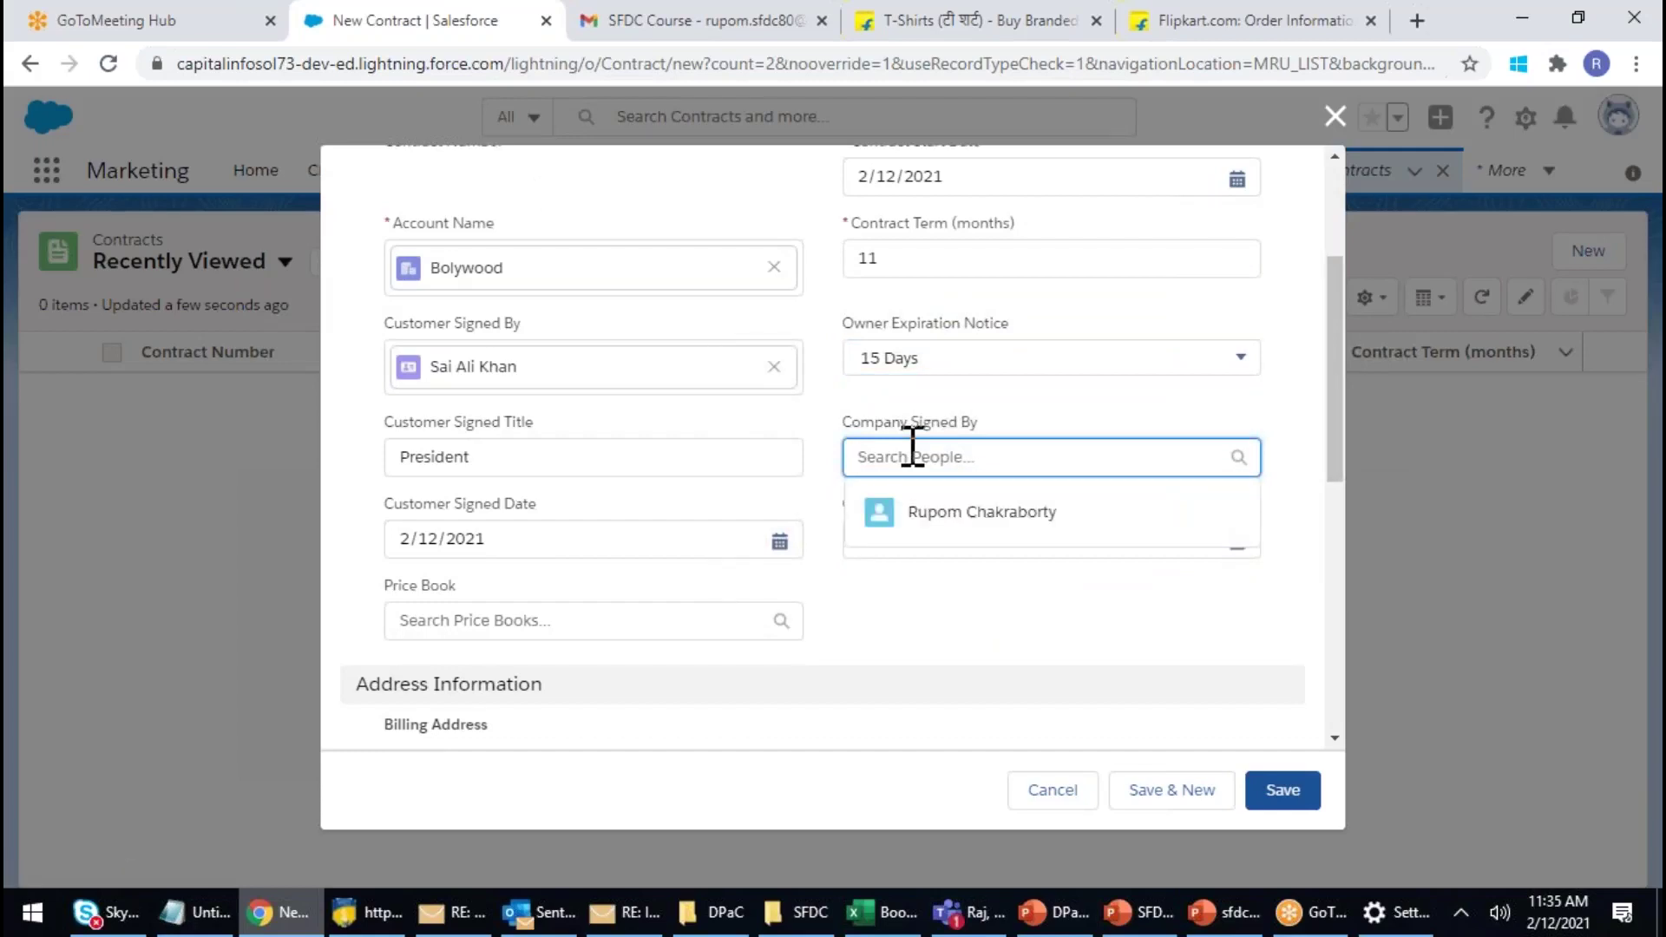
left_click(950, 520)
left_click(899, 561)
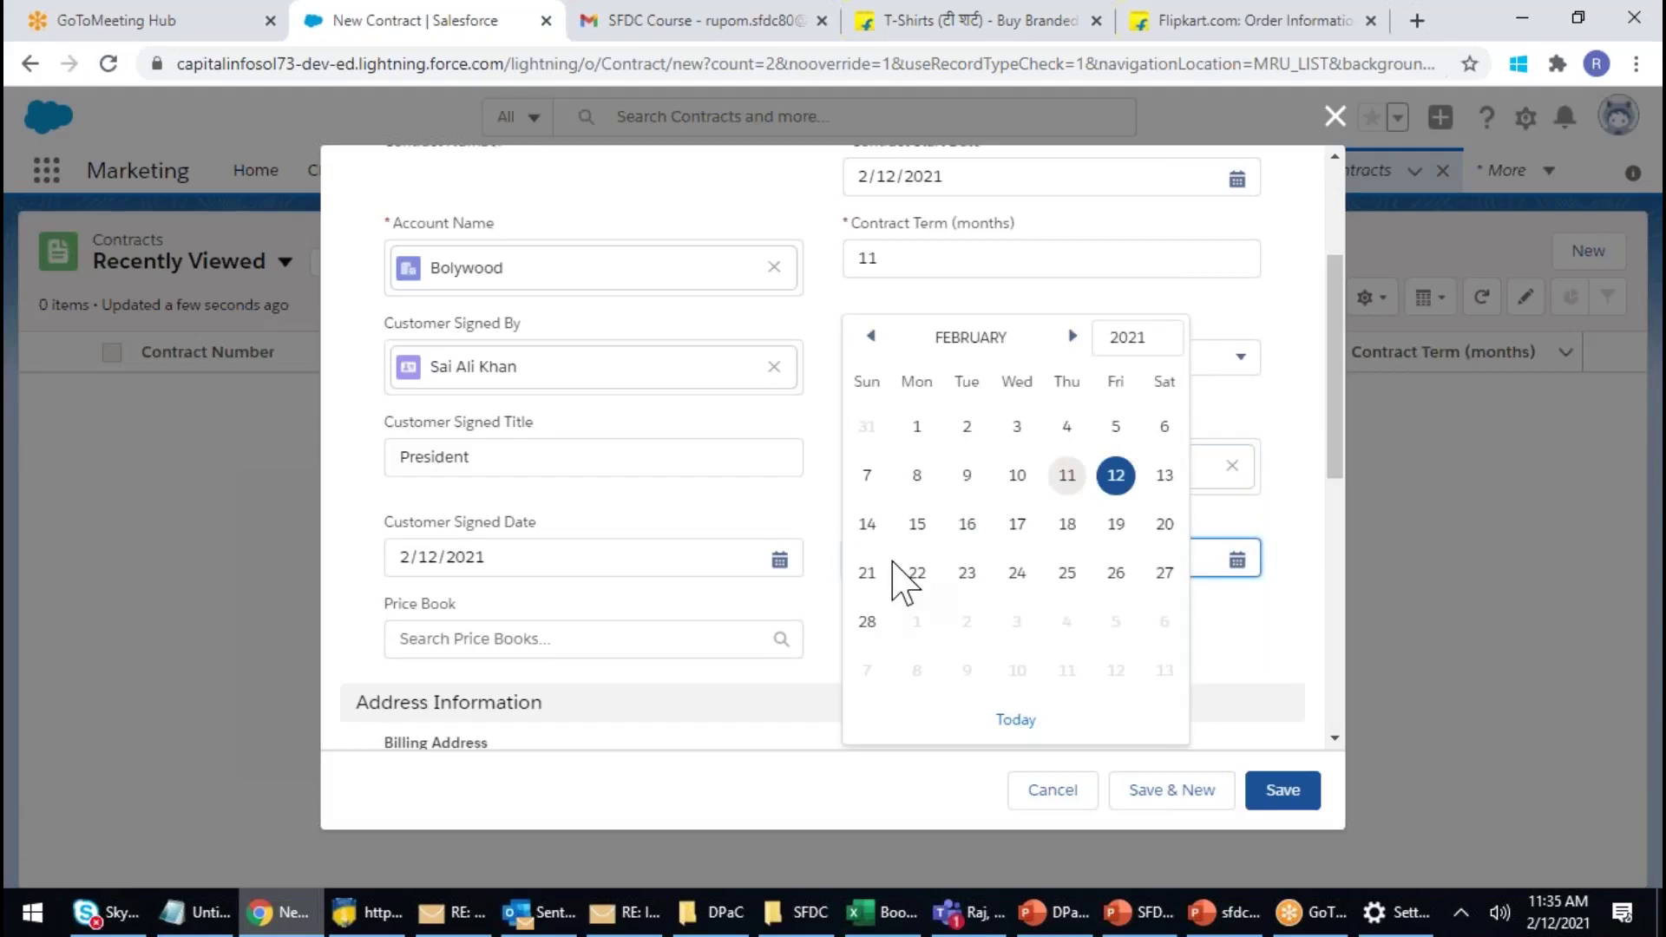
left_click(1116, 474)
scroll(1116, 536, "down", 5)
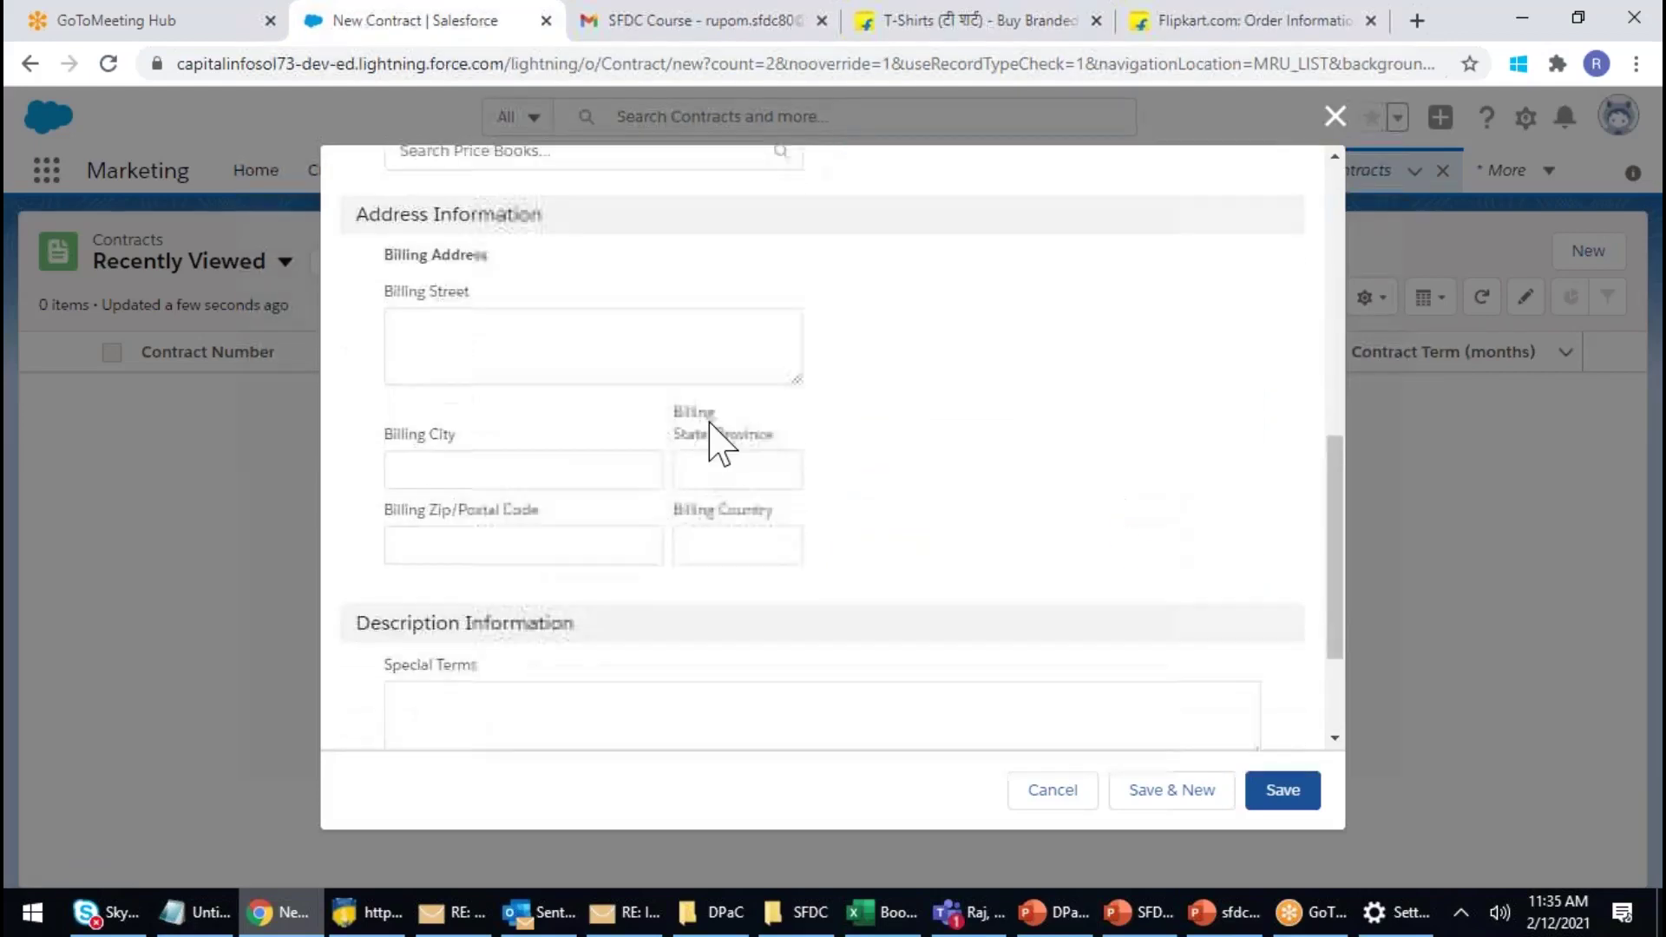
scroll(513, 398, "up", 3)
scroll(550, 510, "down", 3)
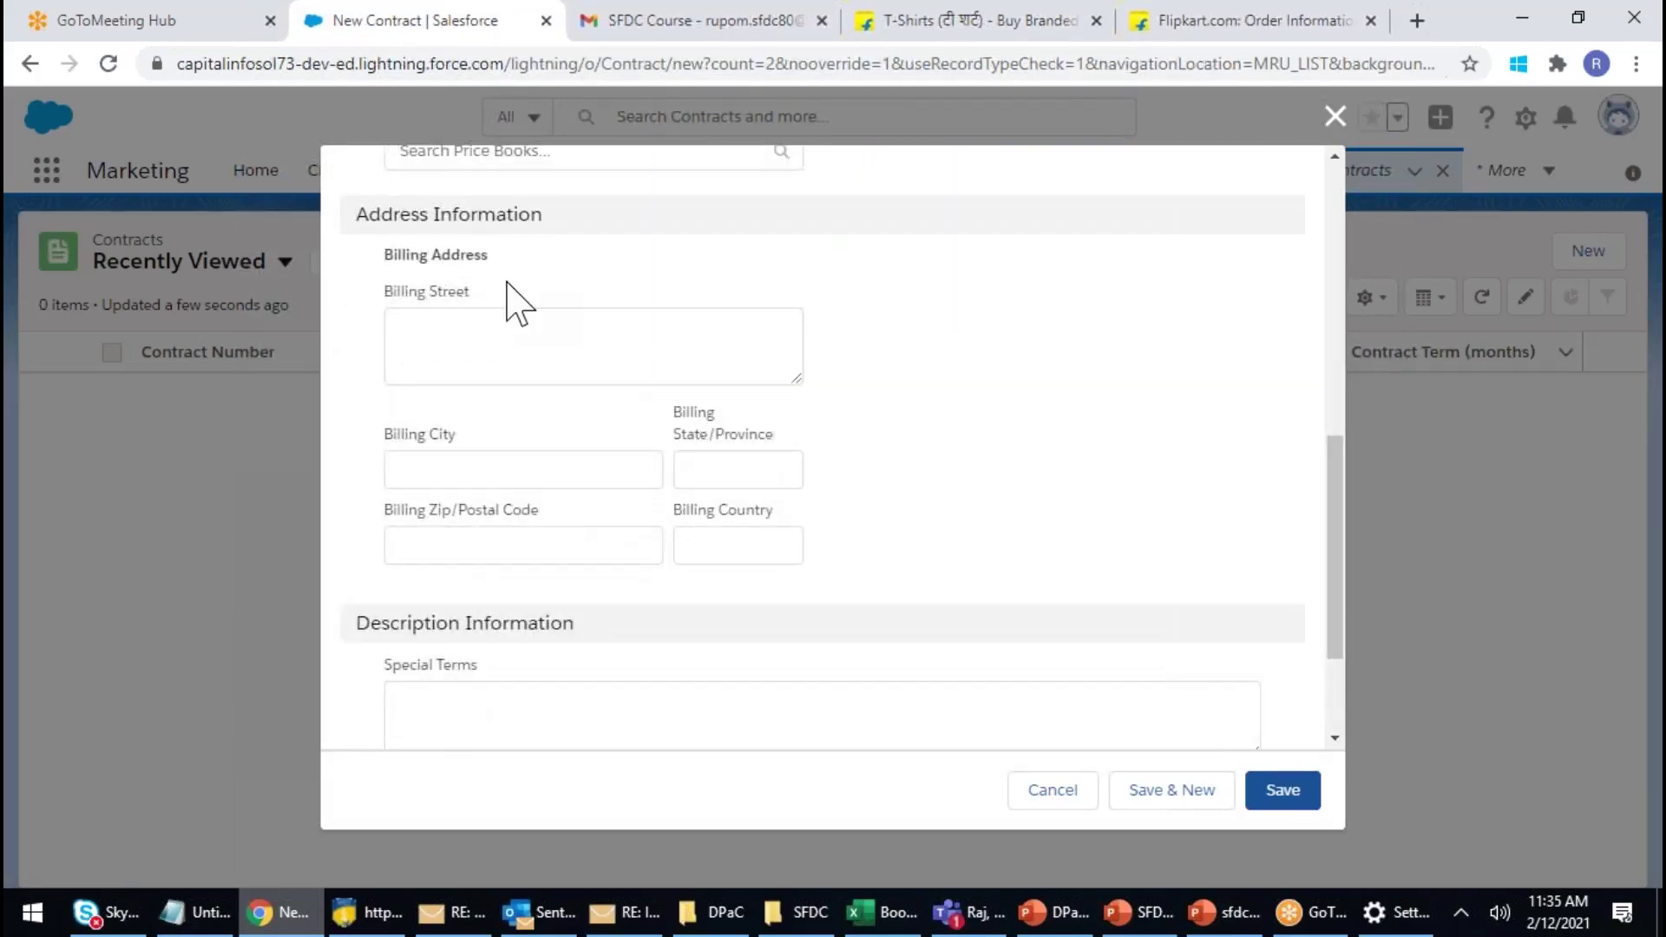
scroll(625, 625, "down", 2)
Step: Enter four numbered special terms, starting 'Good once sold will not be taken back', and save the contract
left_click(475, 517)
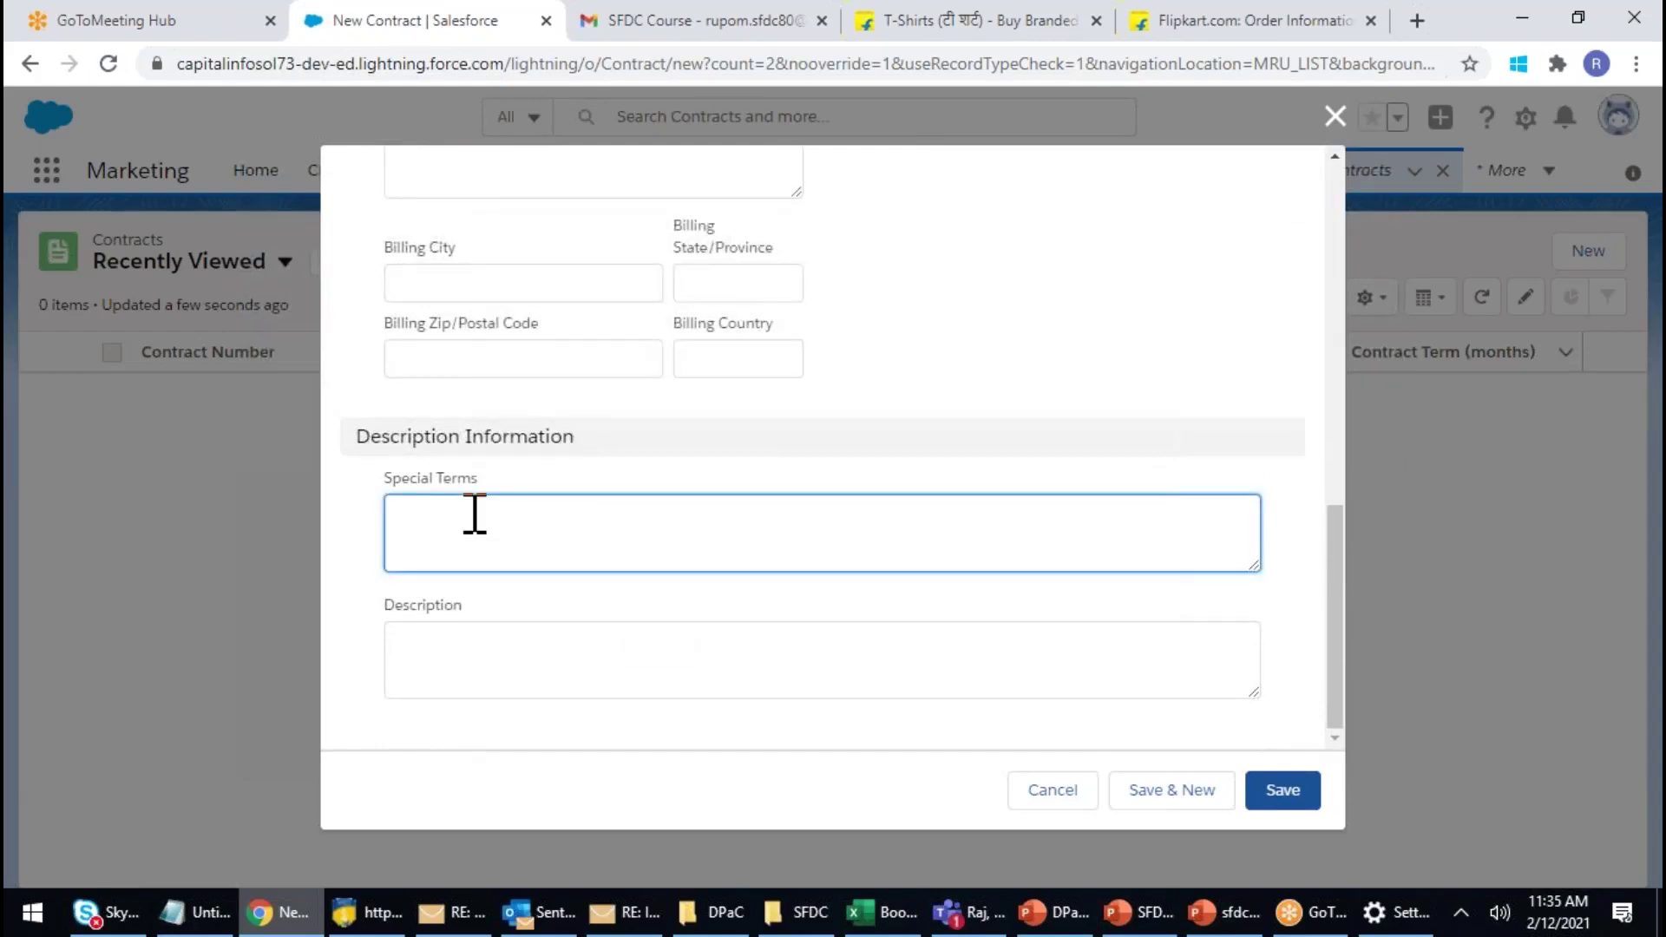
type("01. Good once sold will not")
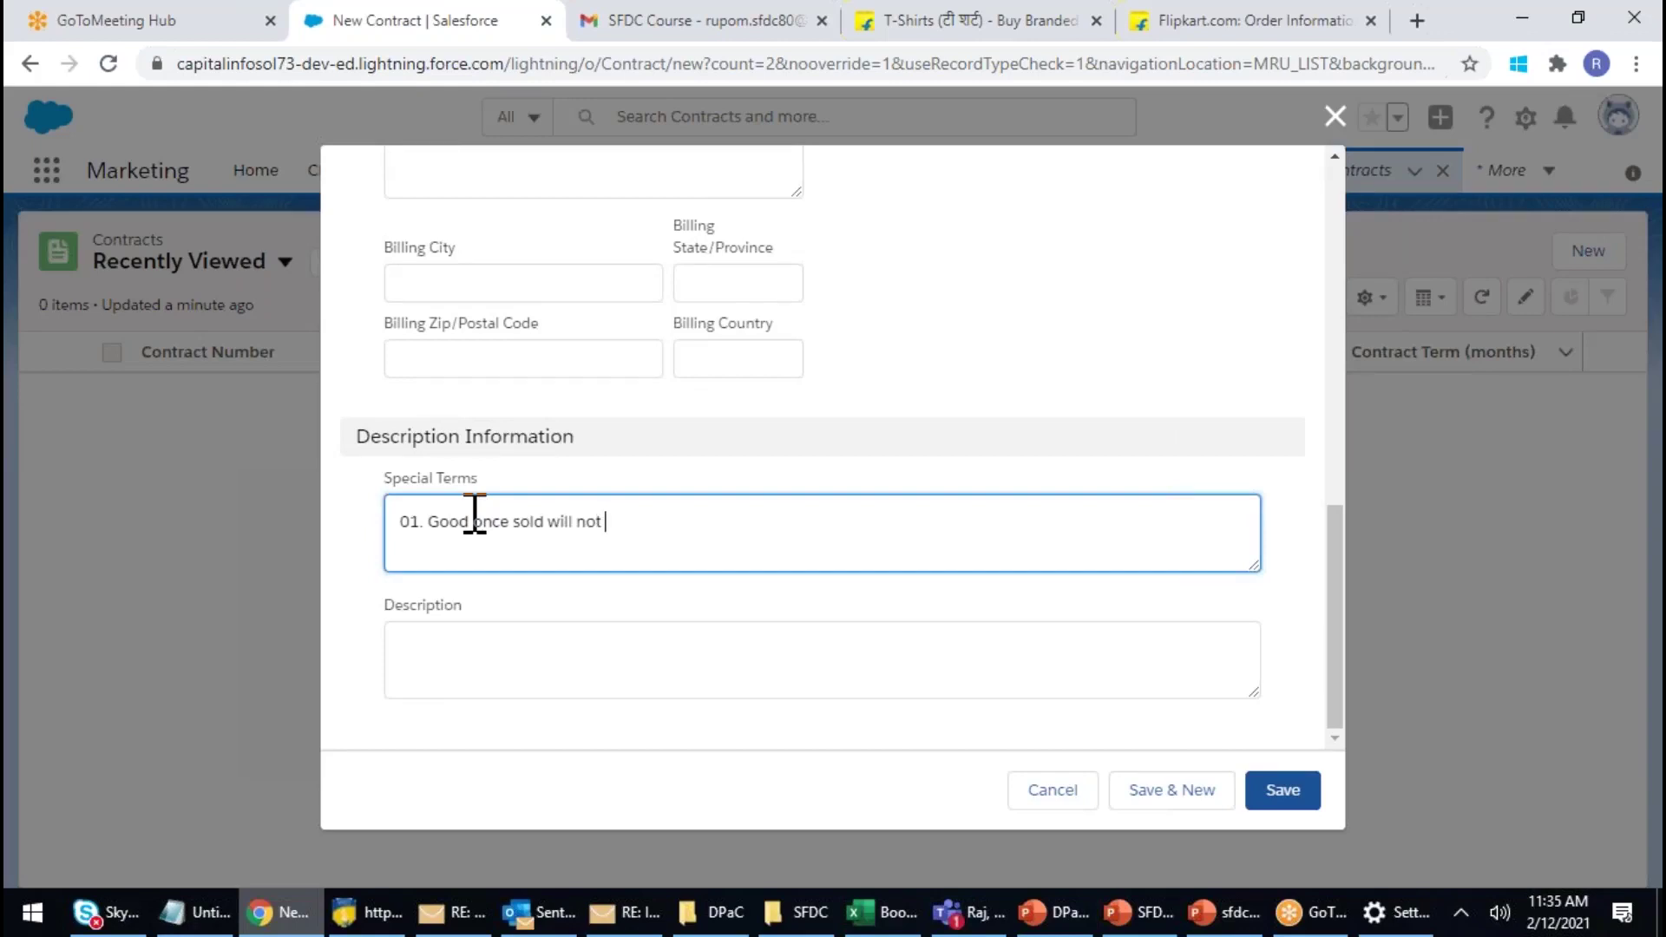
type(" be taken back ")
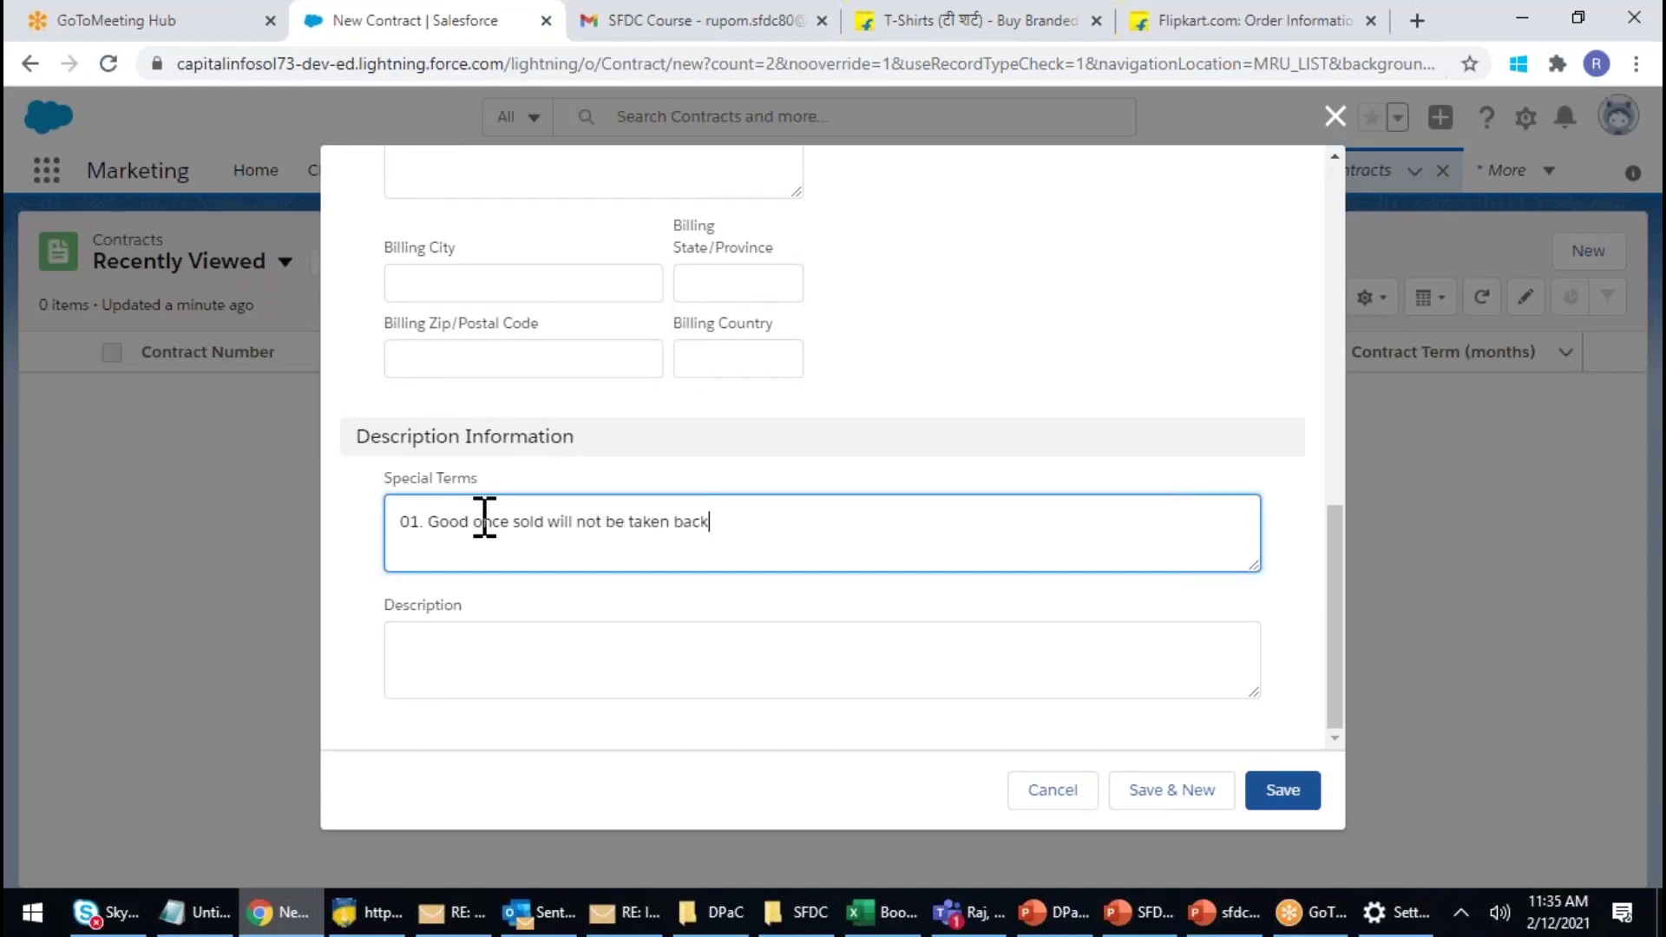
type("02. nbcdmcndsnvds,")
key("Return")
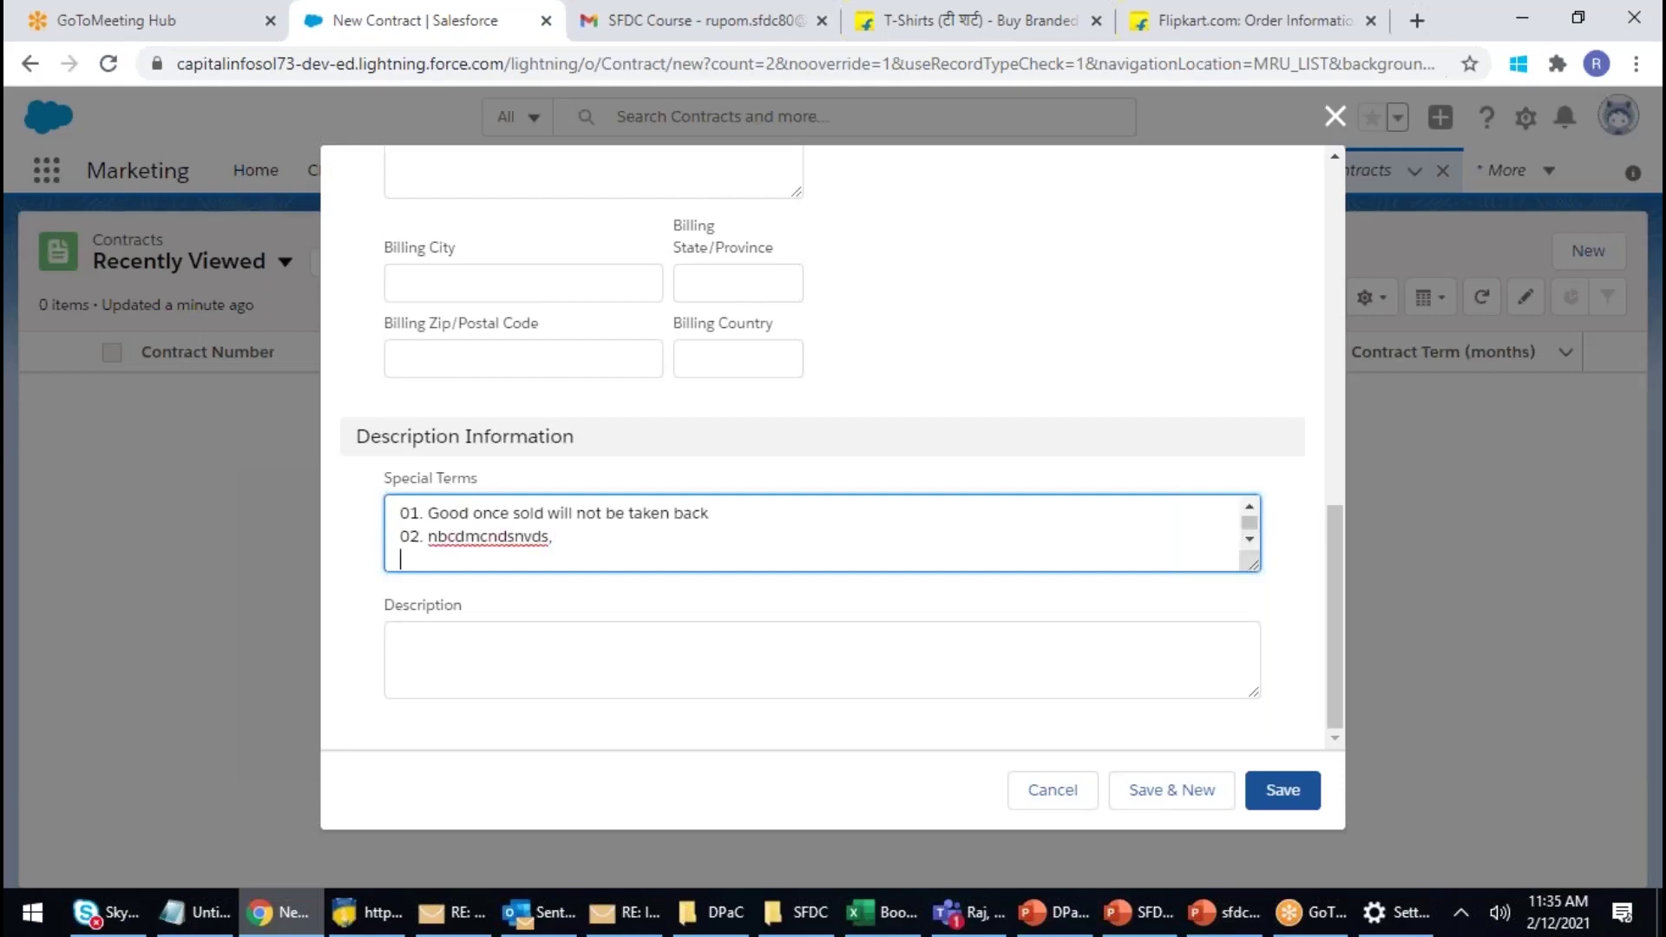
type("03. bzcdbcnbsdcdbs")
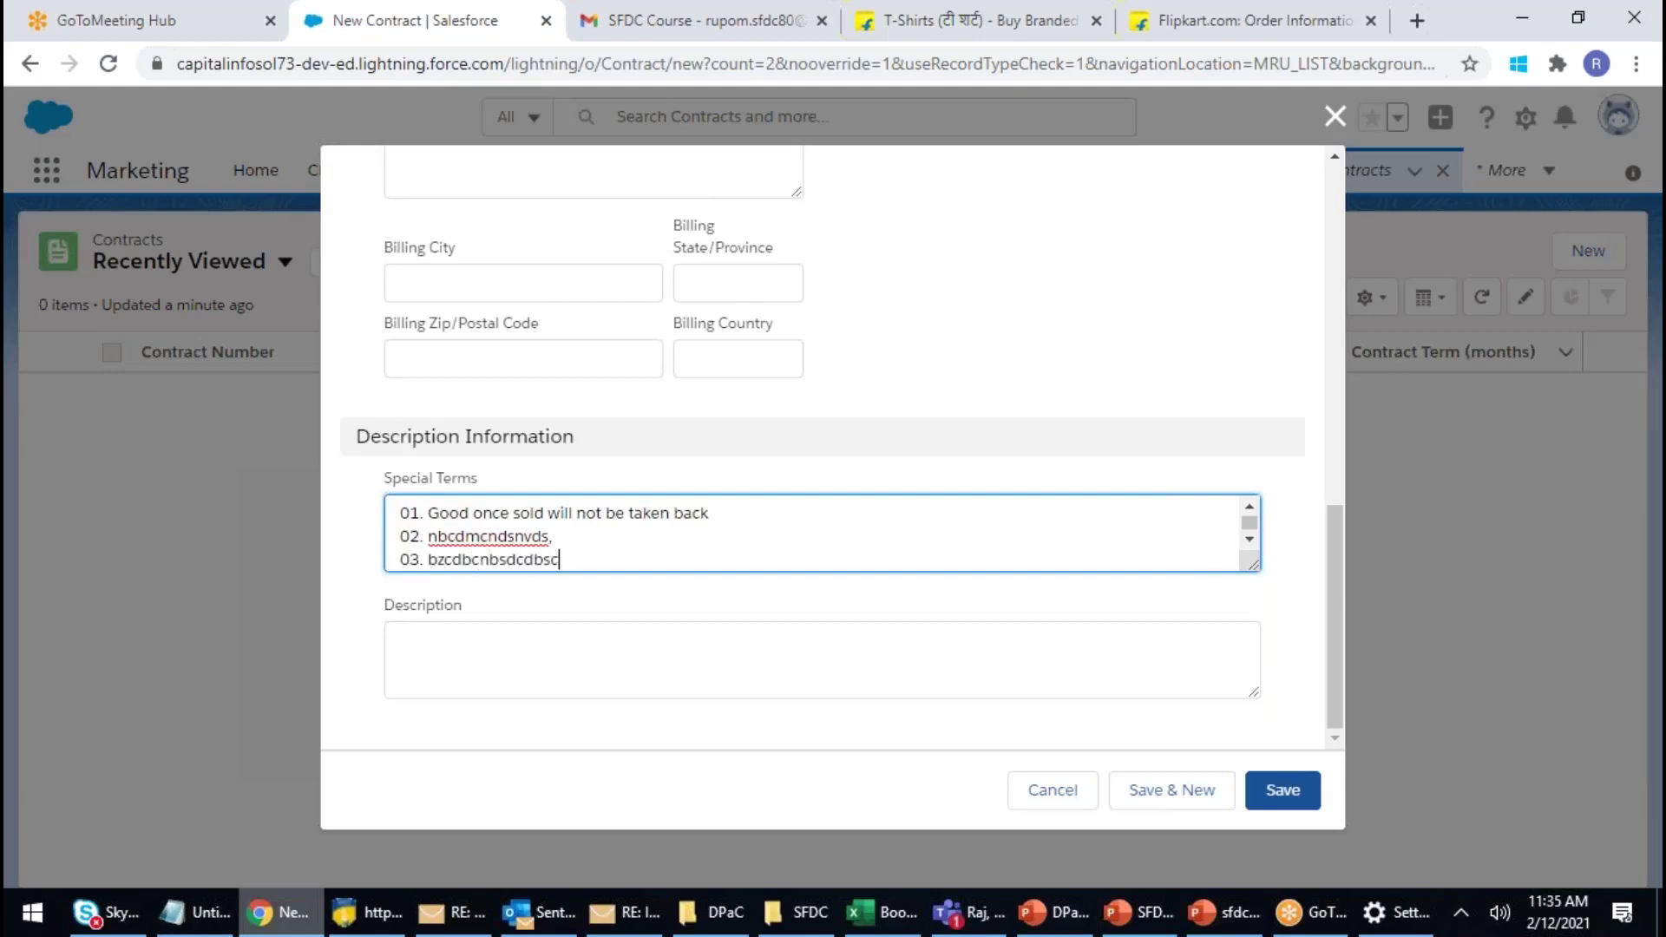
type("c")
key("Return")
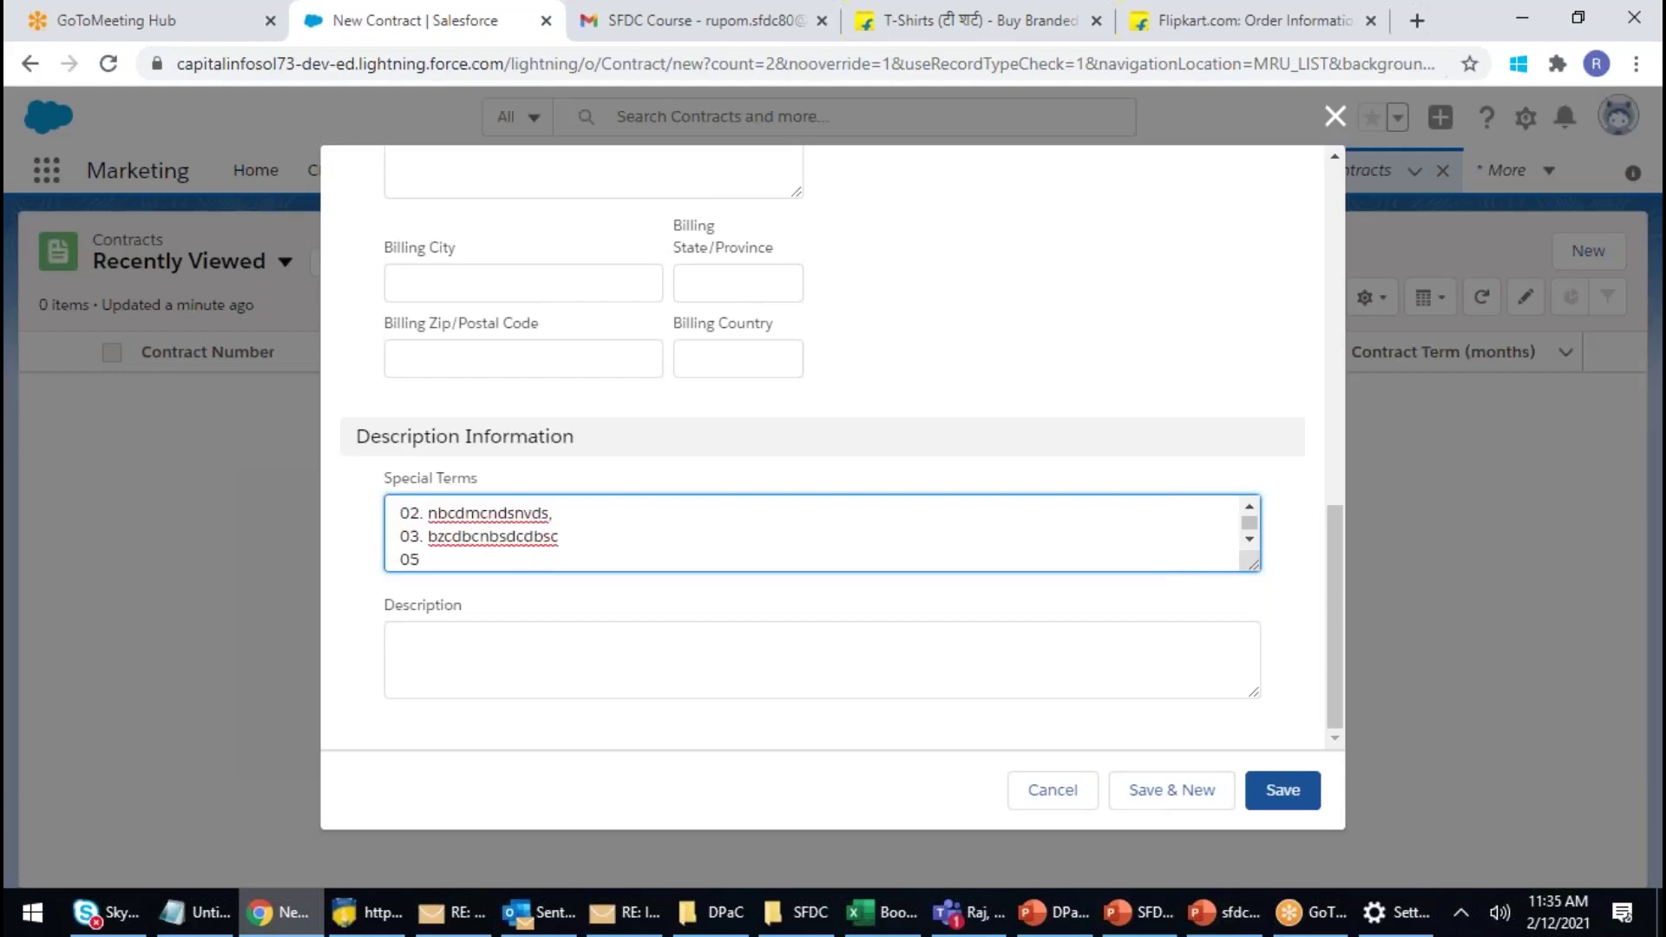
type("04. zdnfcgsdjfbdjfbdf")
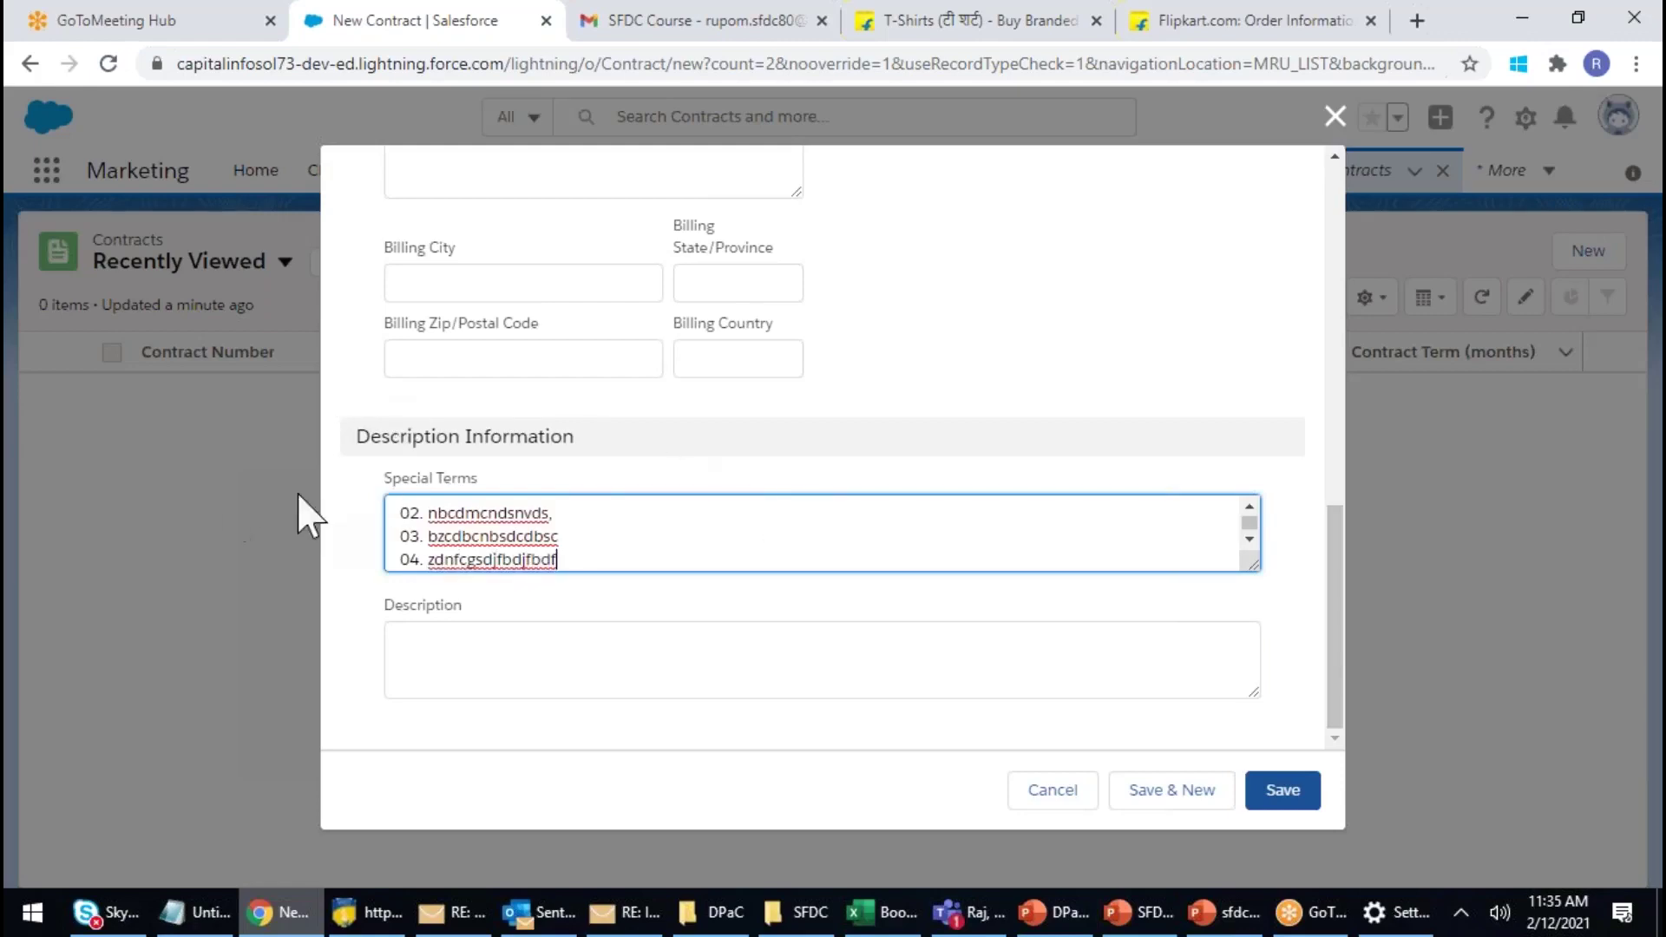
left_click(607, 646)
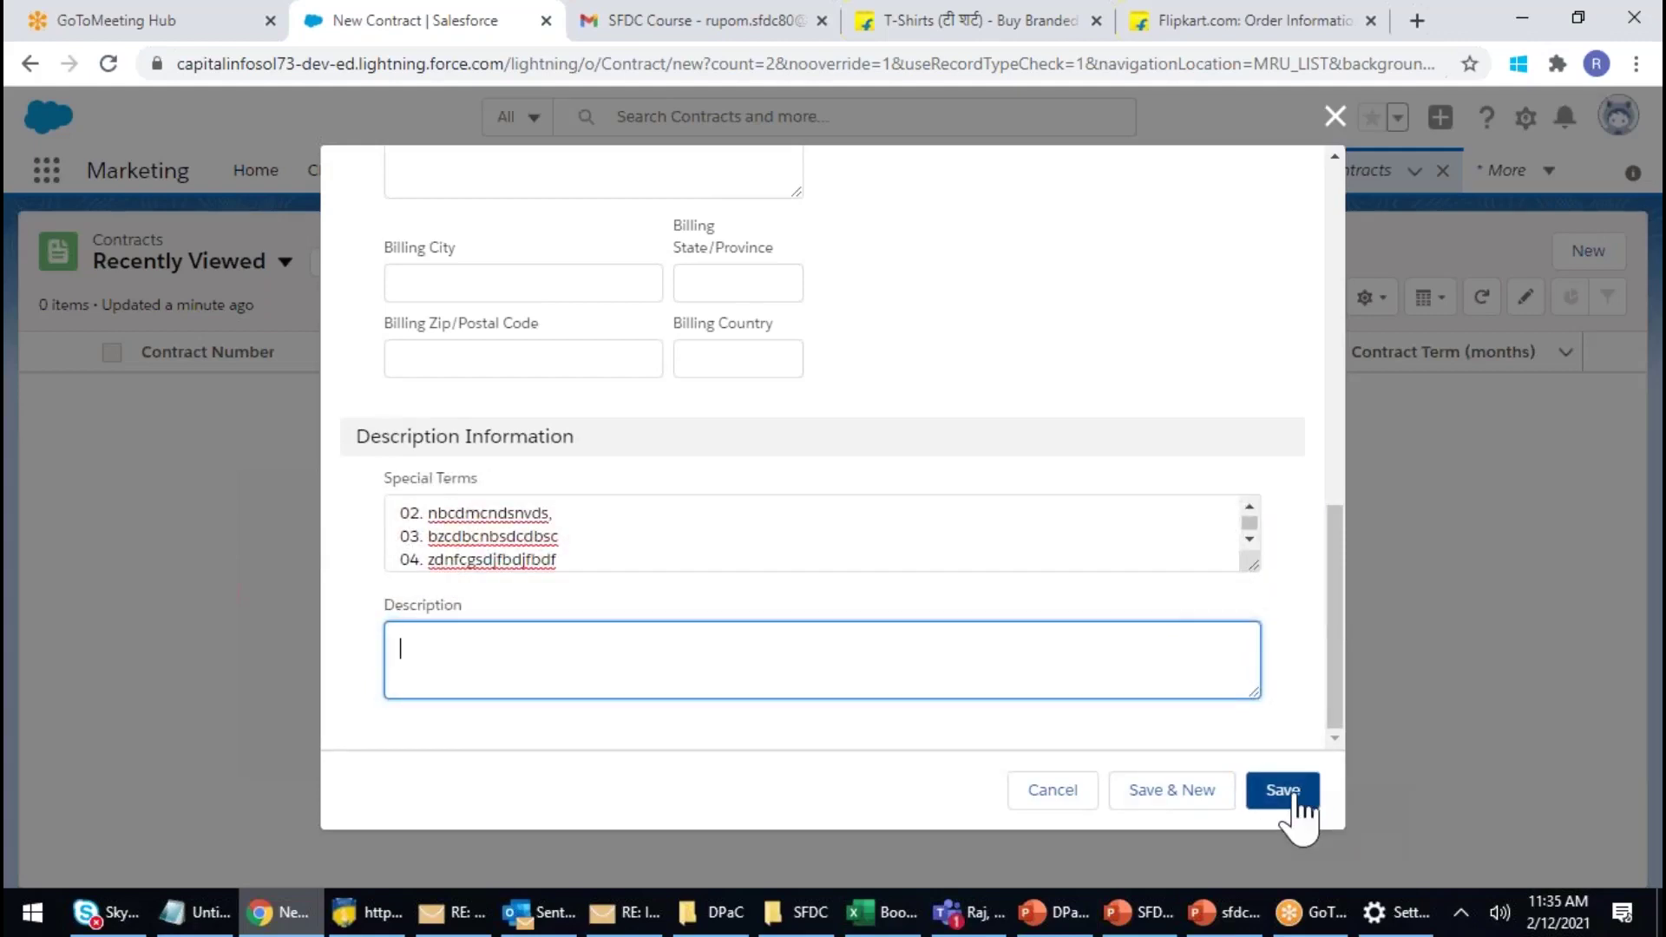
left_click(1293, 795)
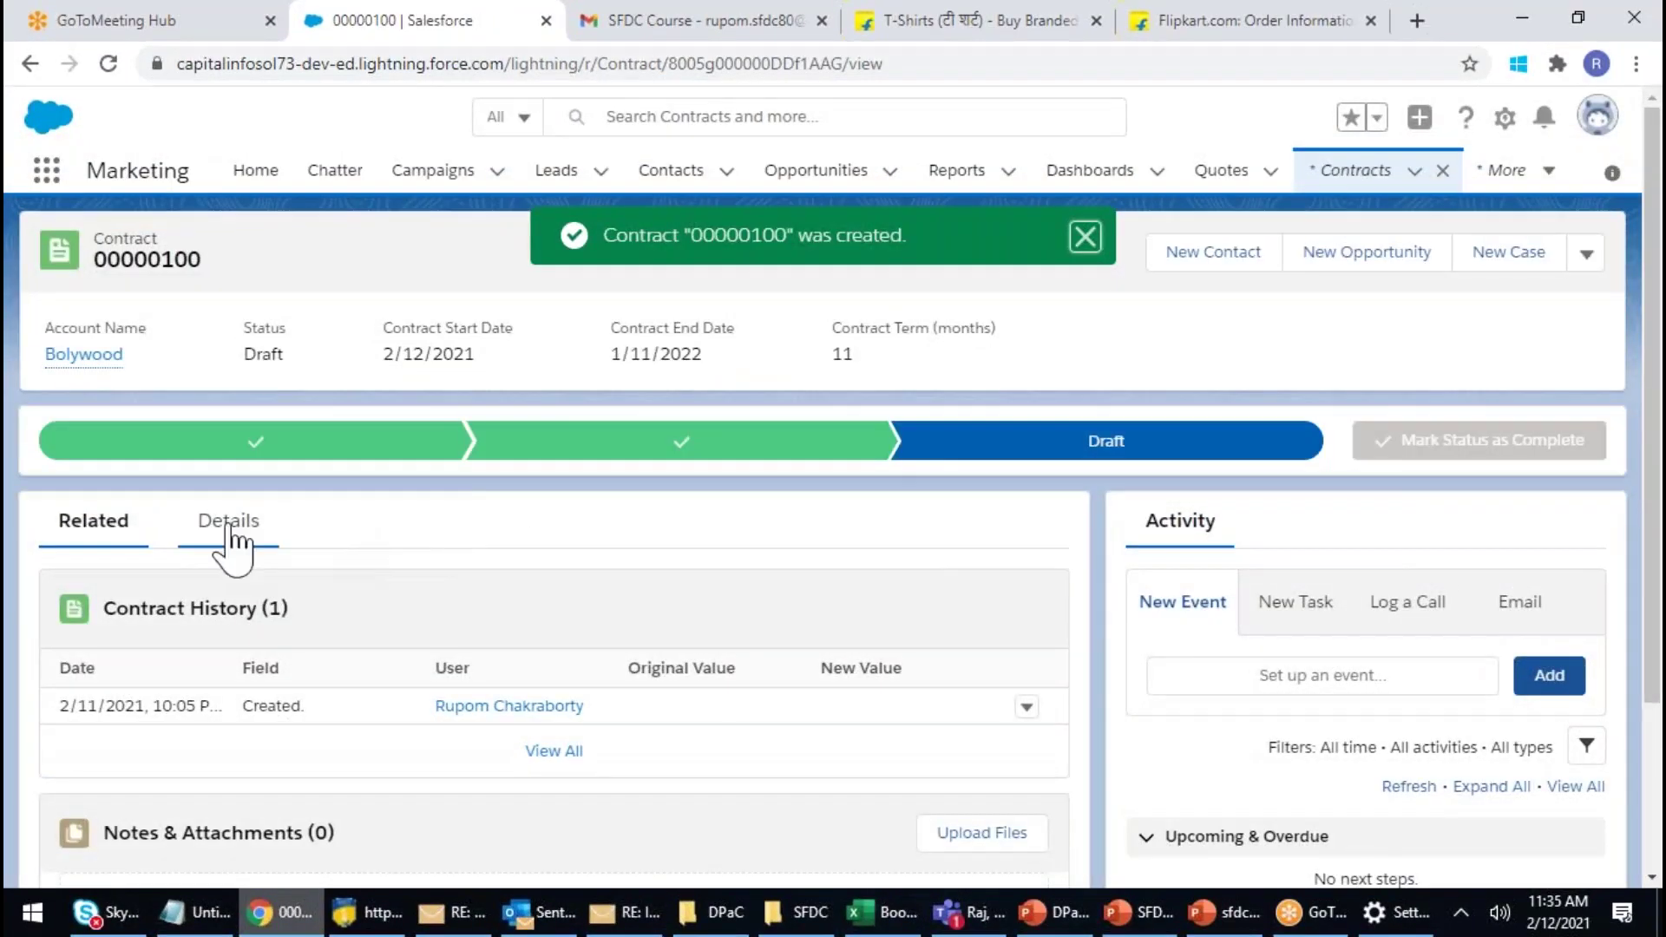
Step: Upload the Administrator file to the contract's Notes & Attachments
scroll(229, 538, "down", 2)
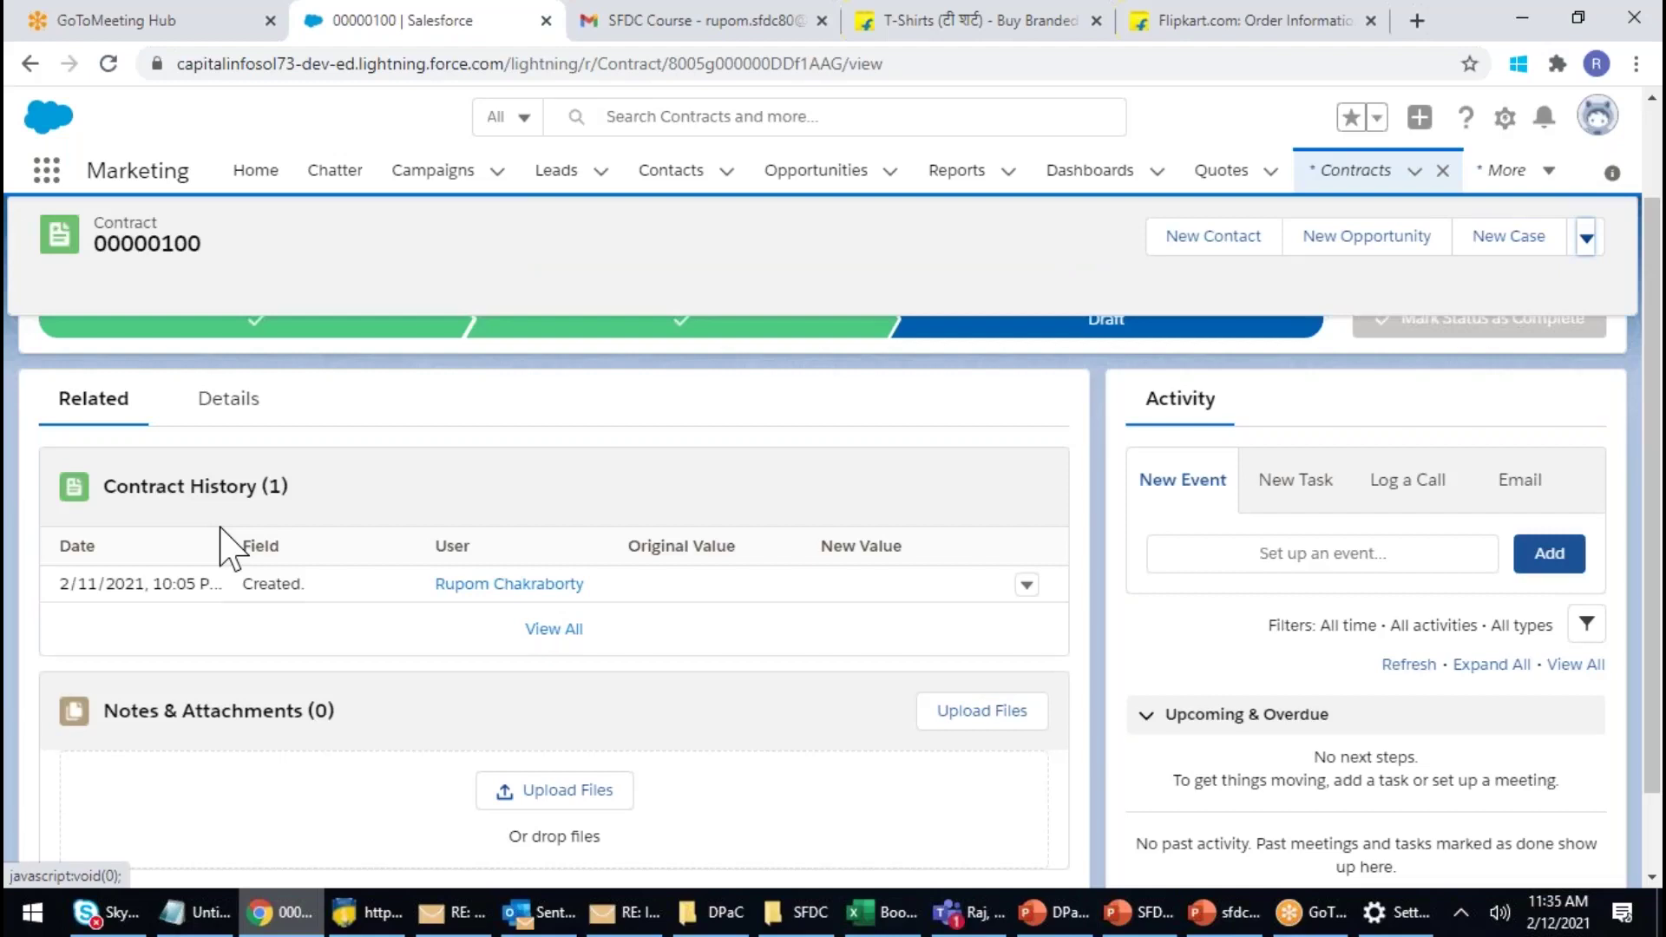
scroll(221, 549, "down", 1)
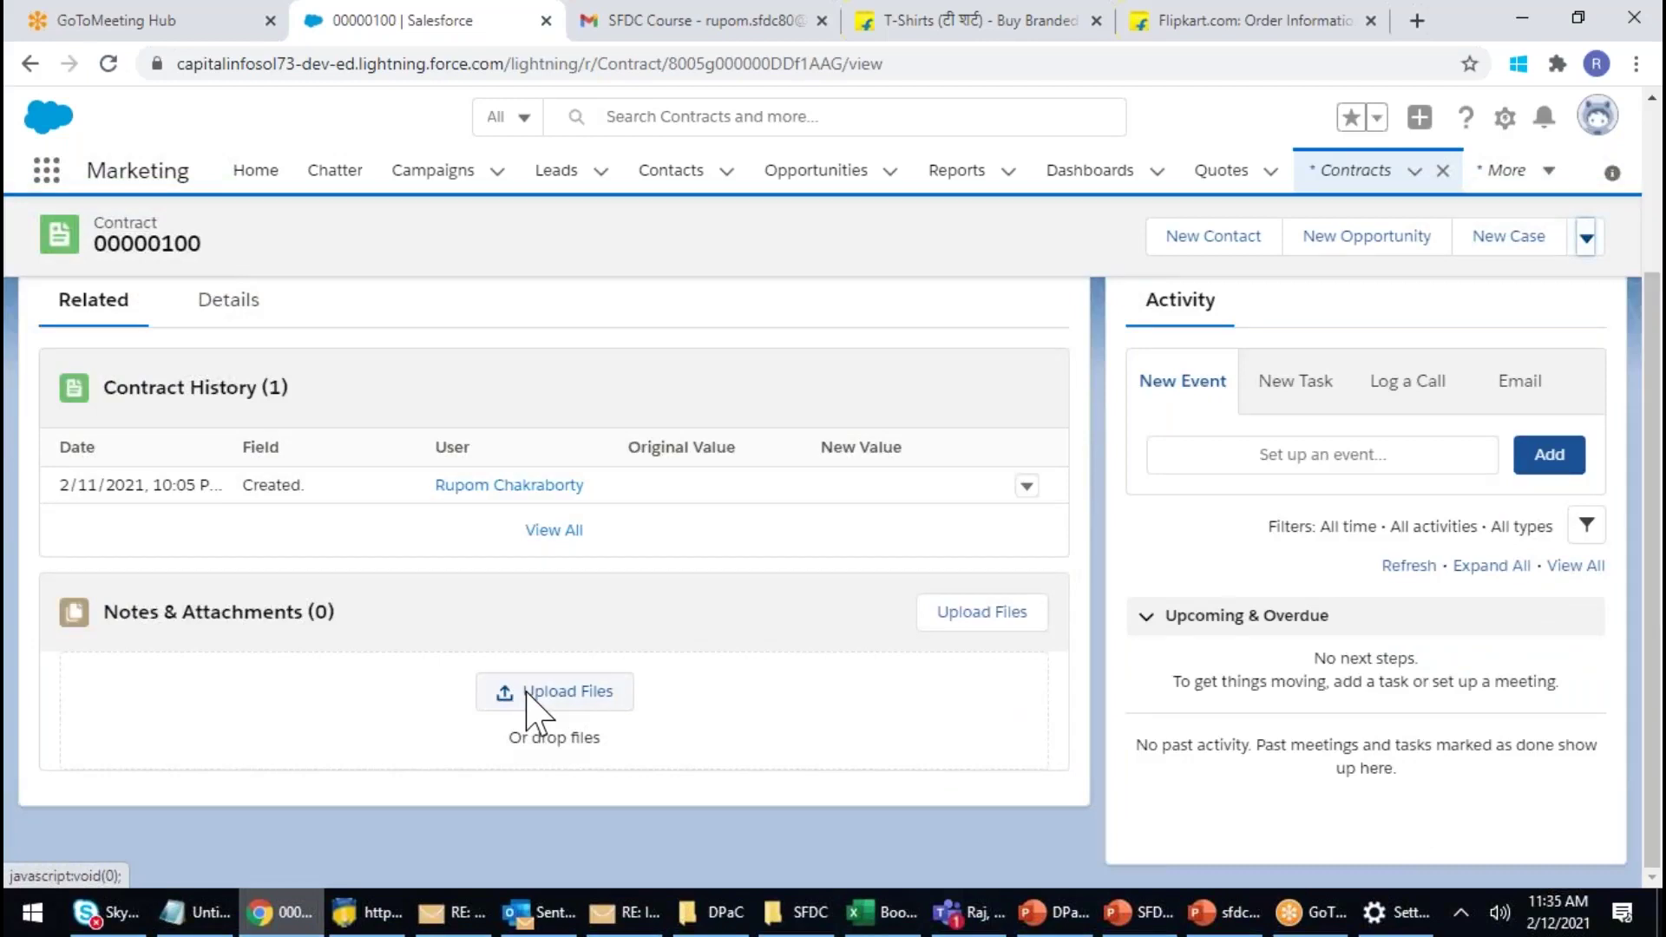
left_click(527, 694)
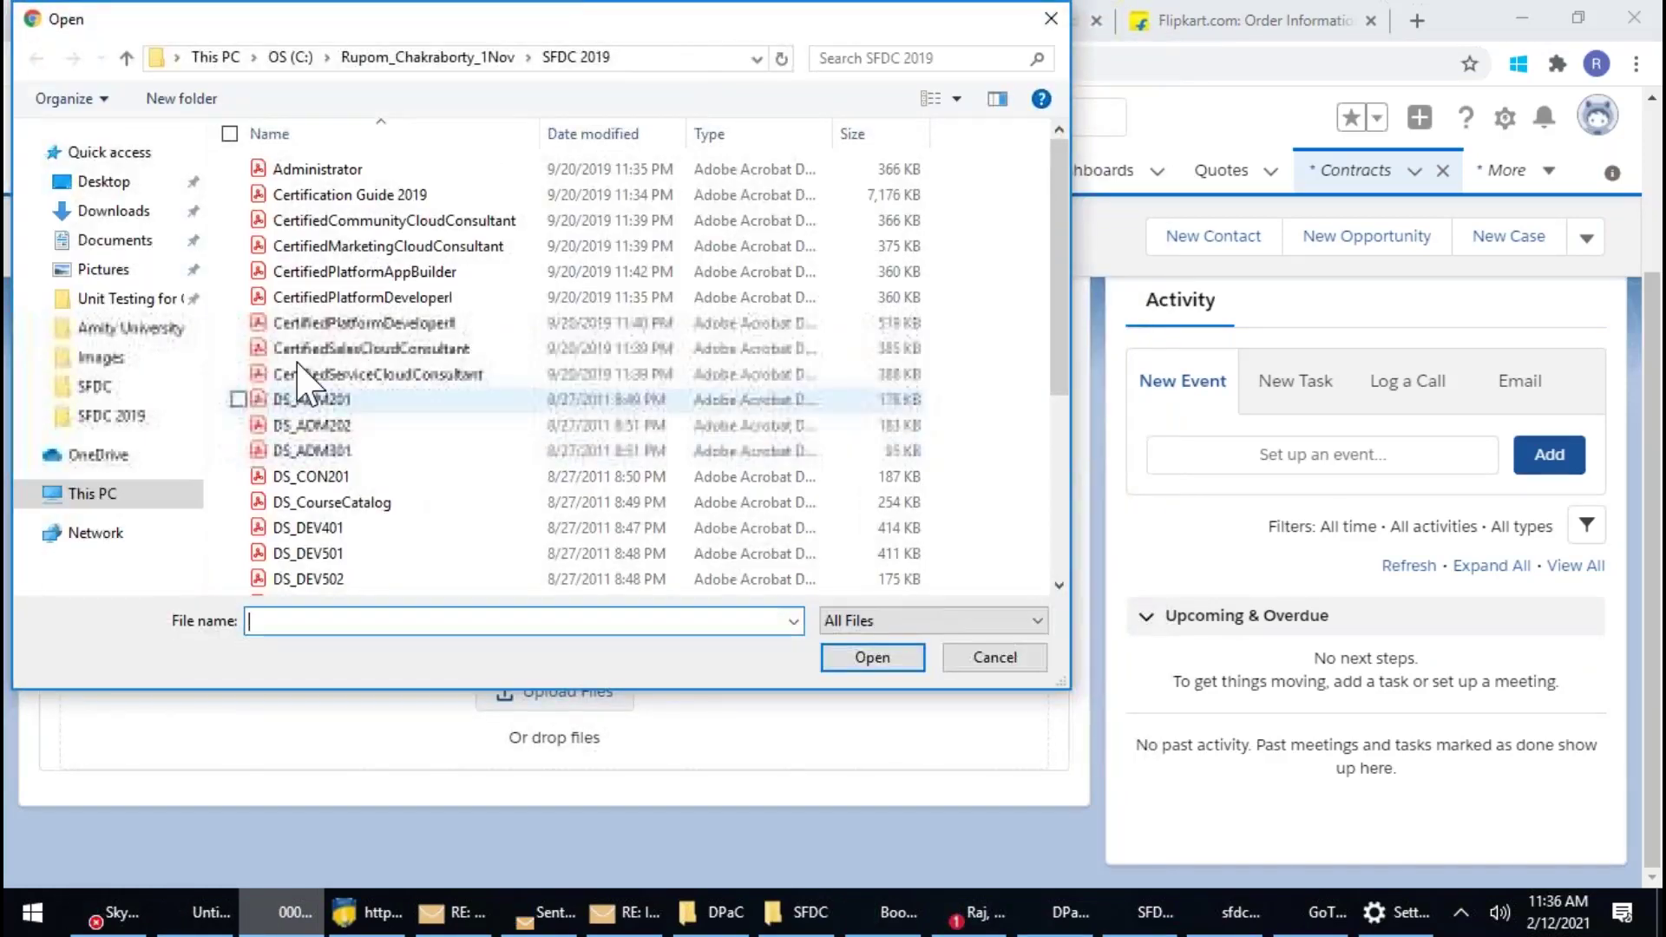
double_click(345, 172)
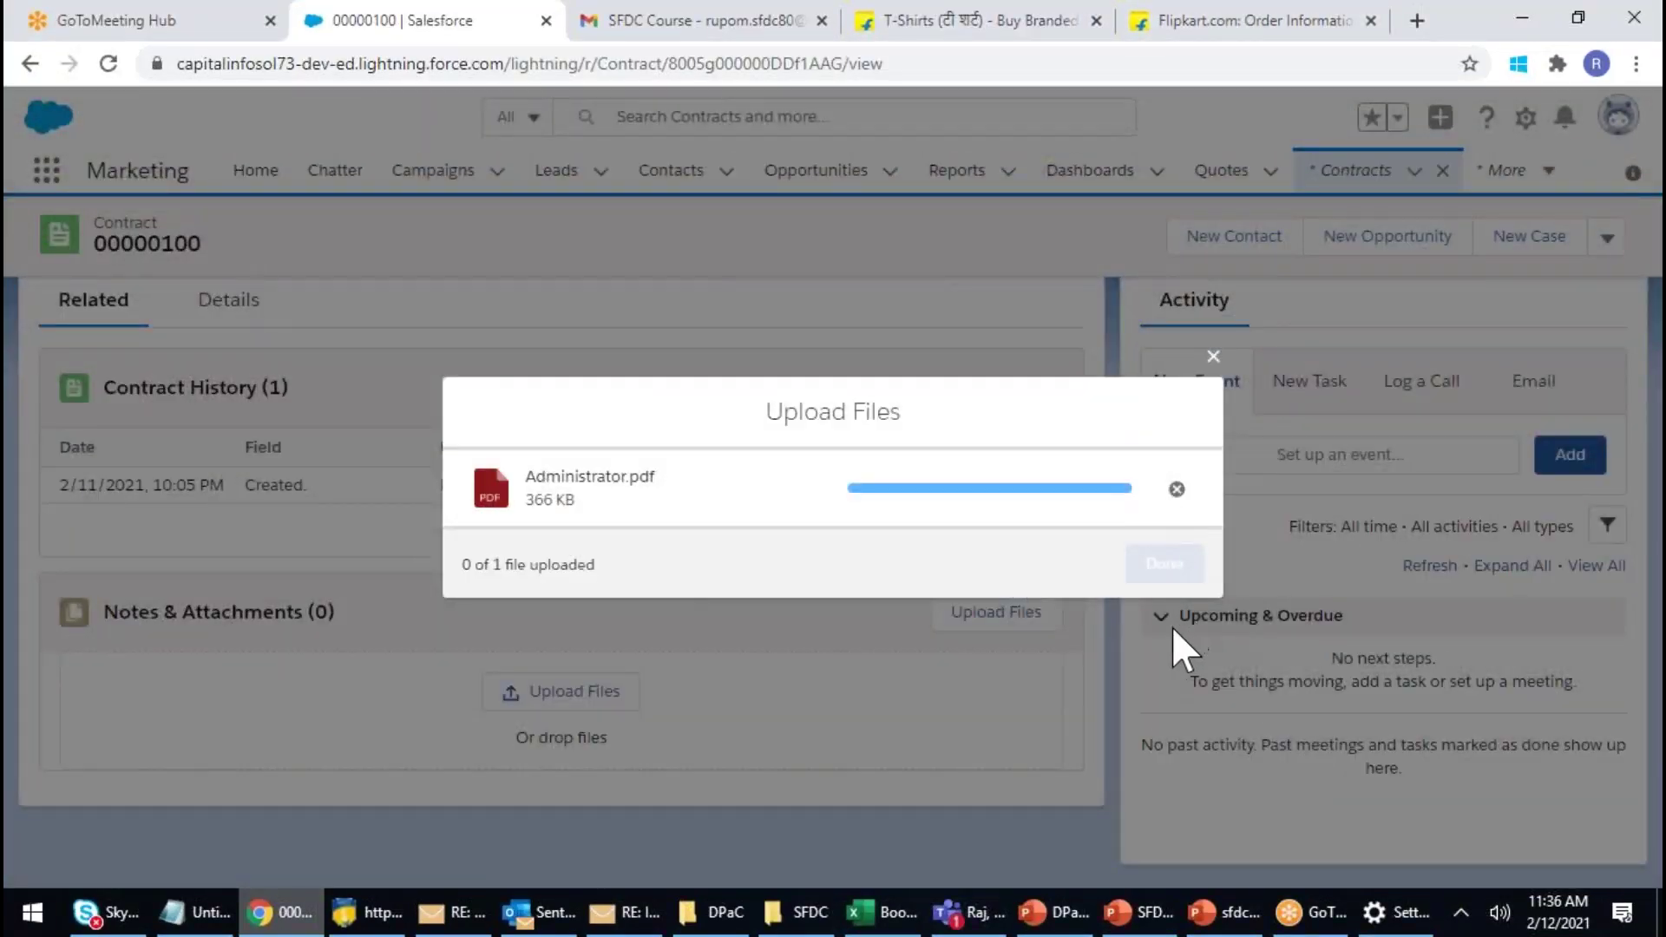
left_click(1163, 566)
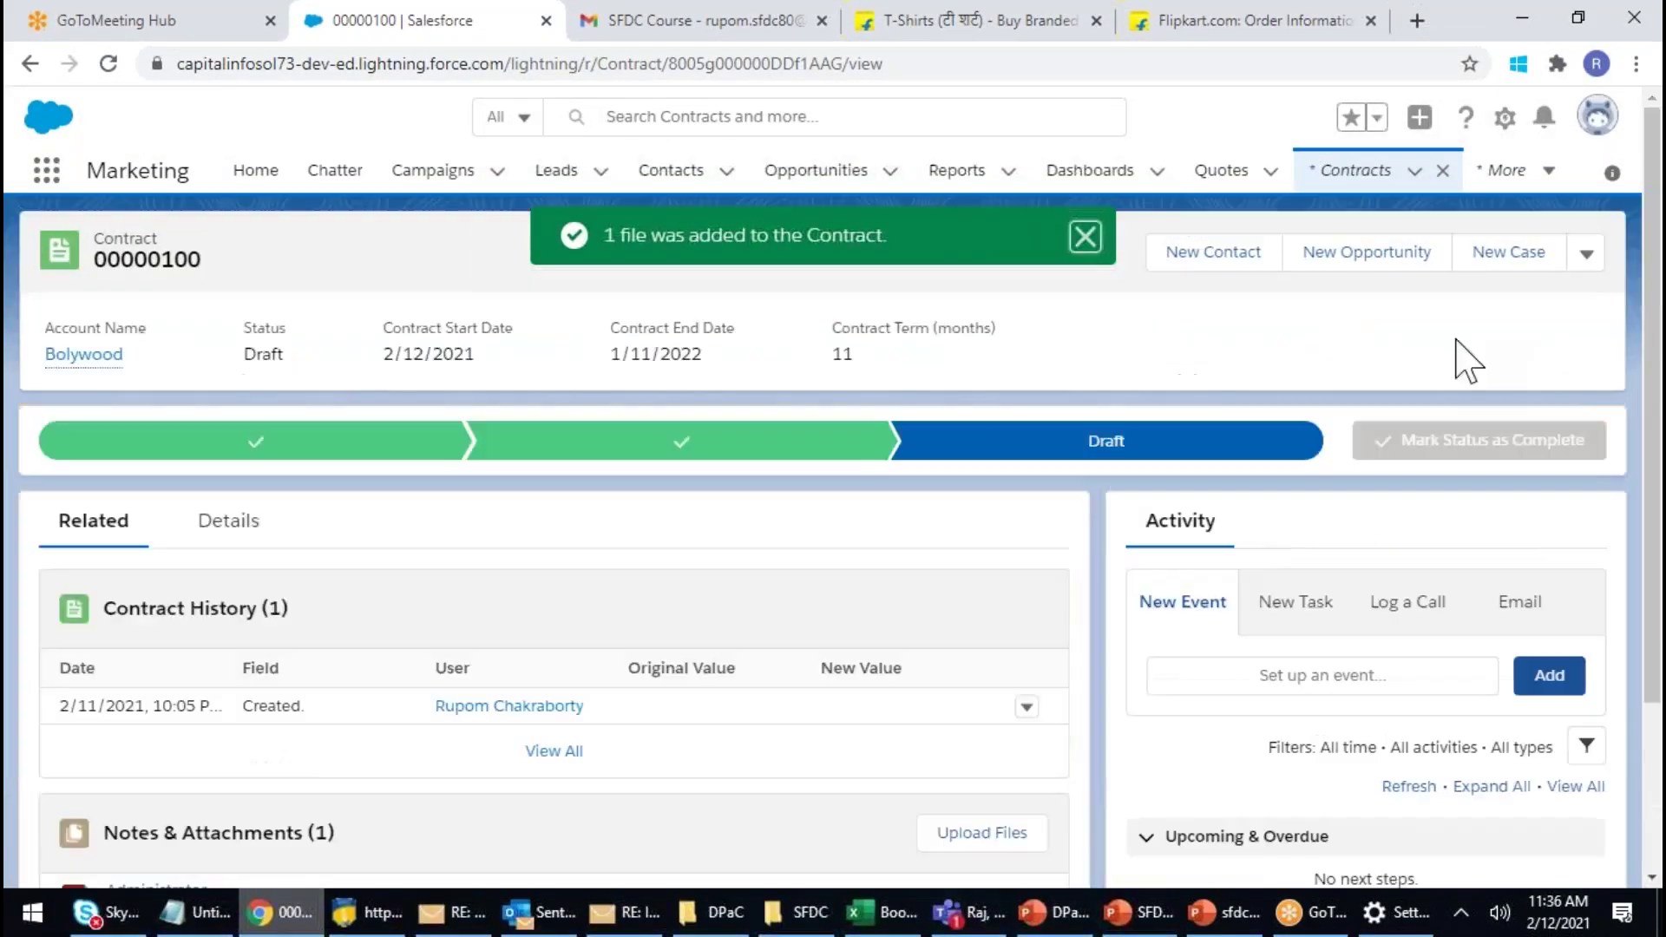
left_click(1585, 256)
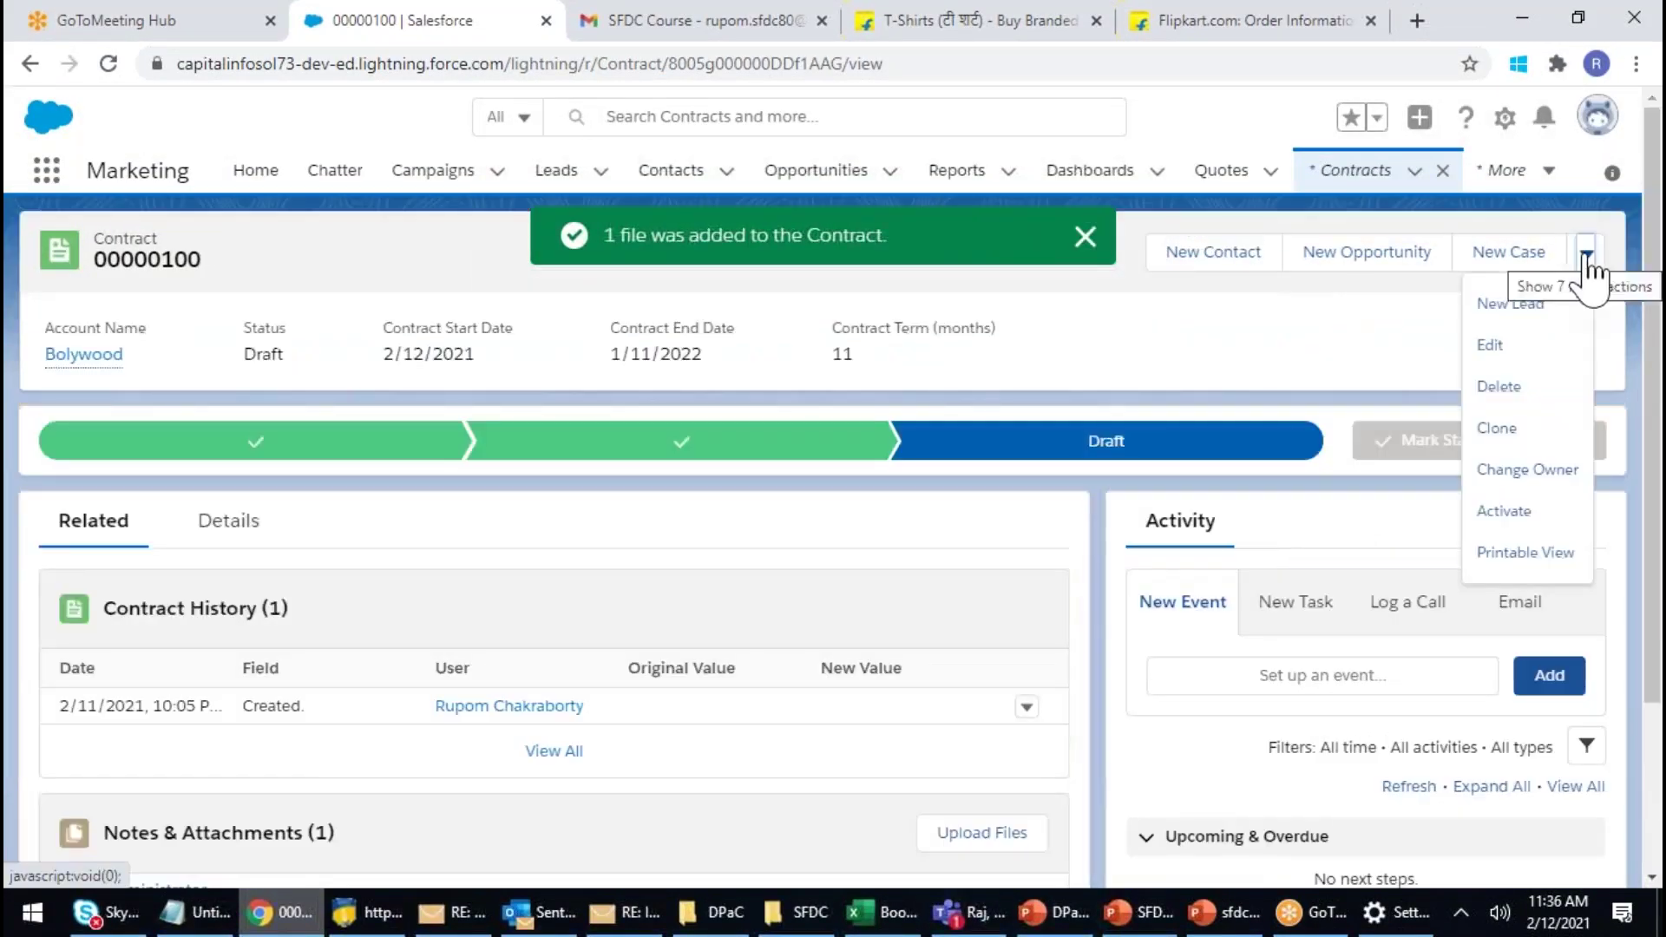
Step: Activate contract 00000100, moving its status from Draft to Activated
left_click(1506, 517)
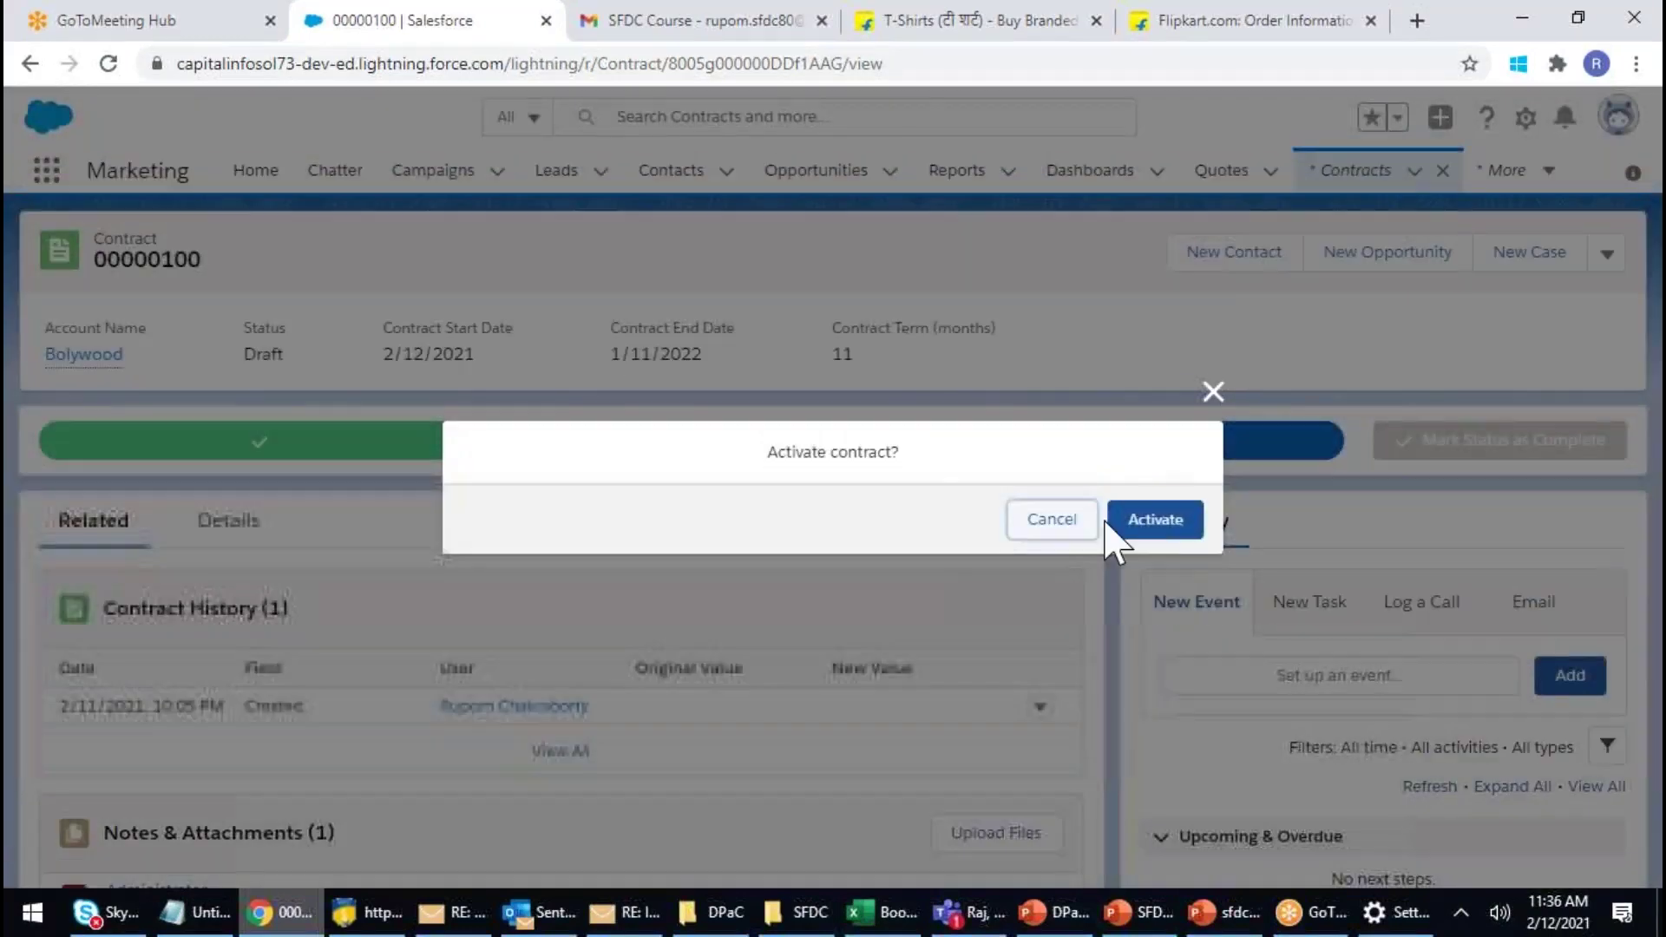
left_click(1155, 521)
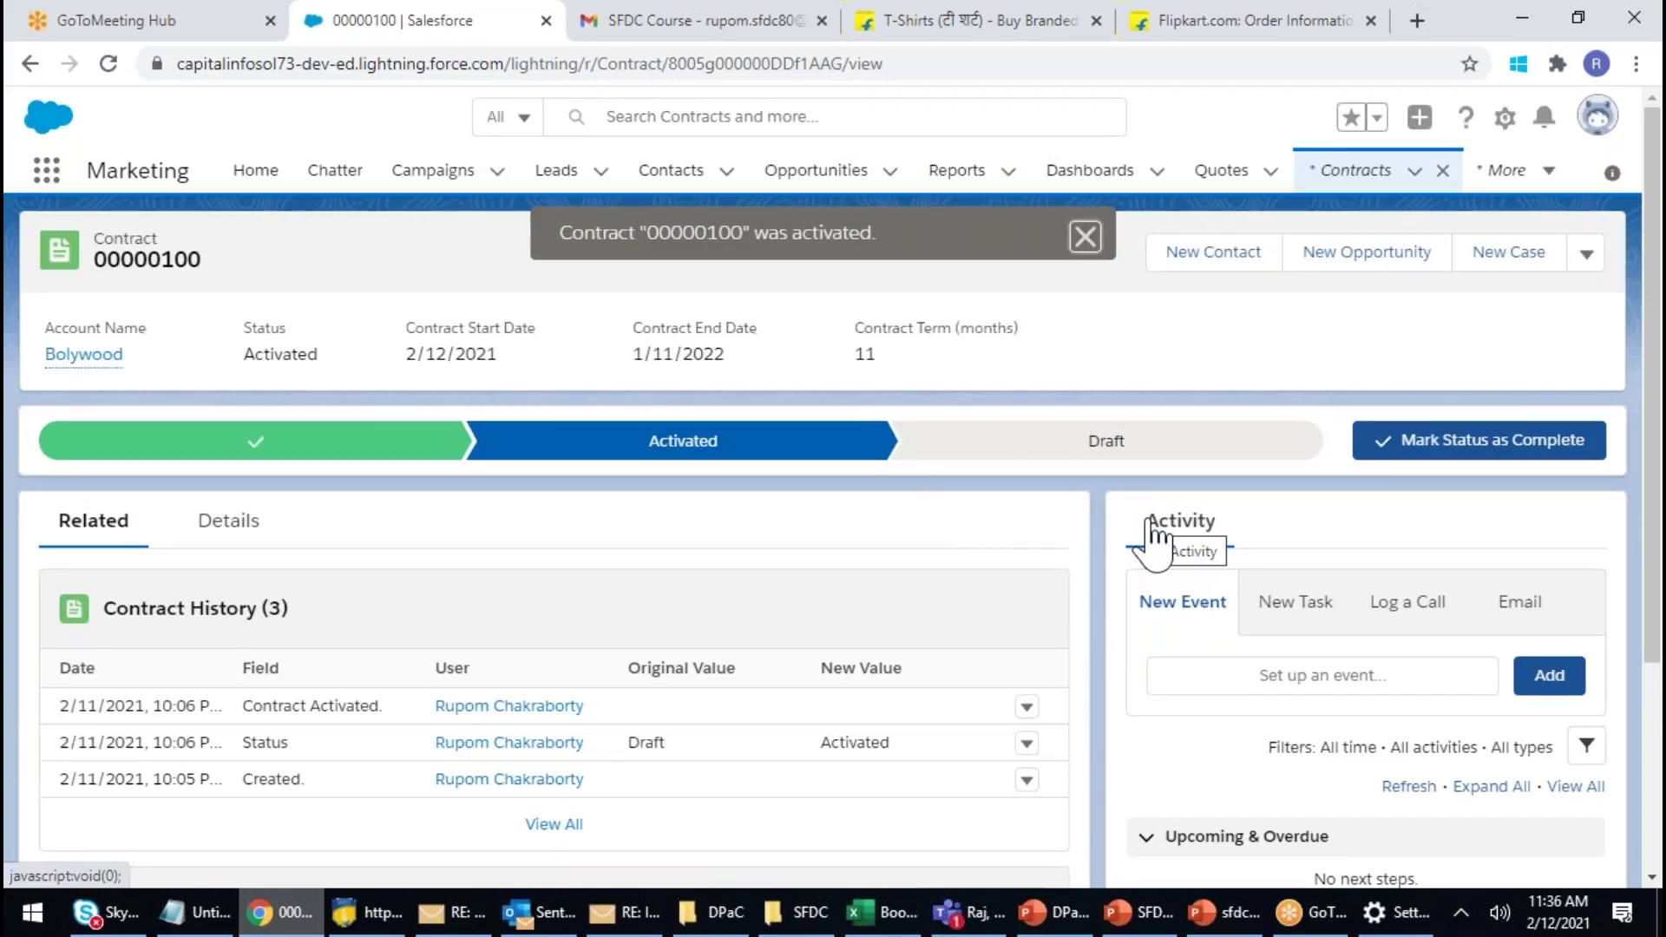
left_click(48, 174)
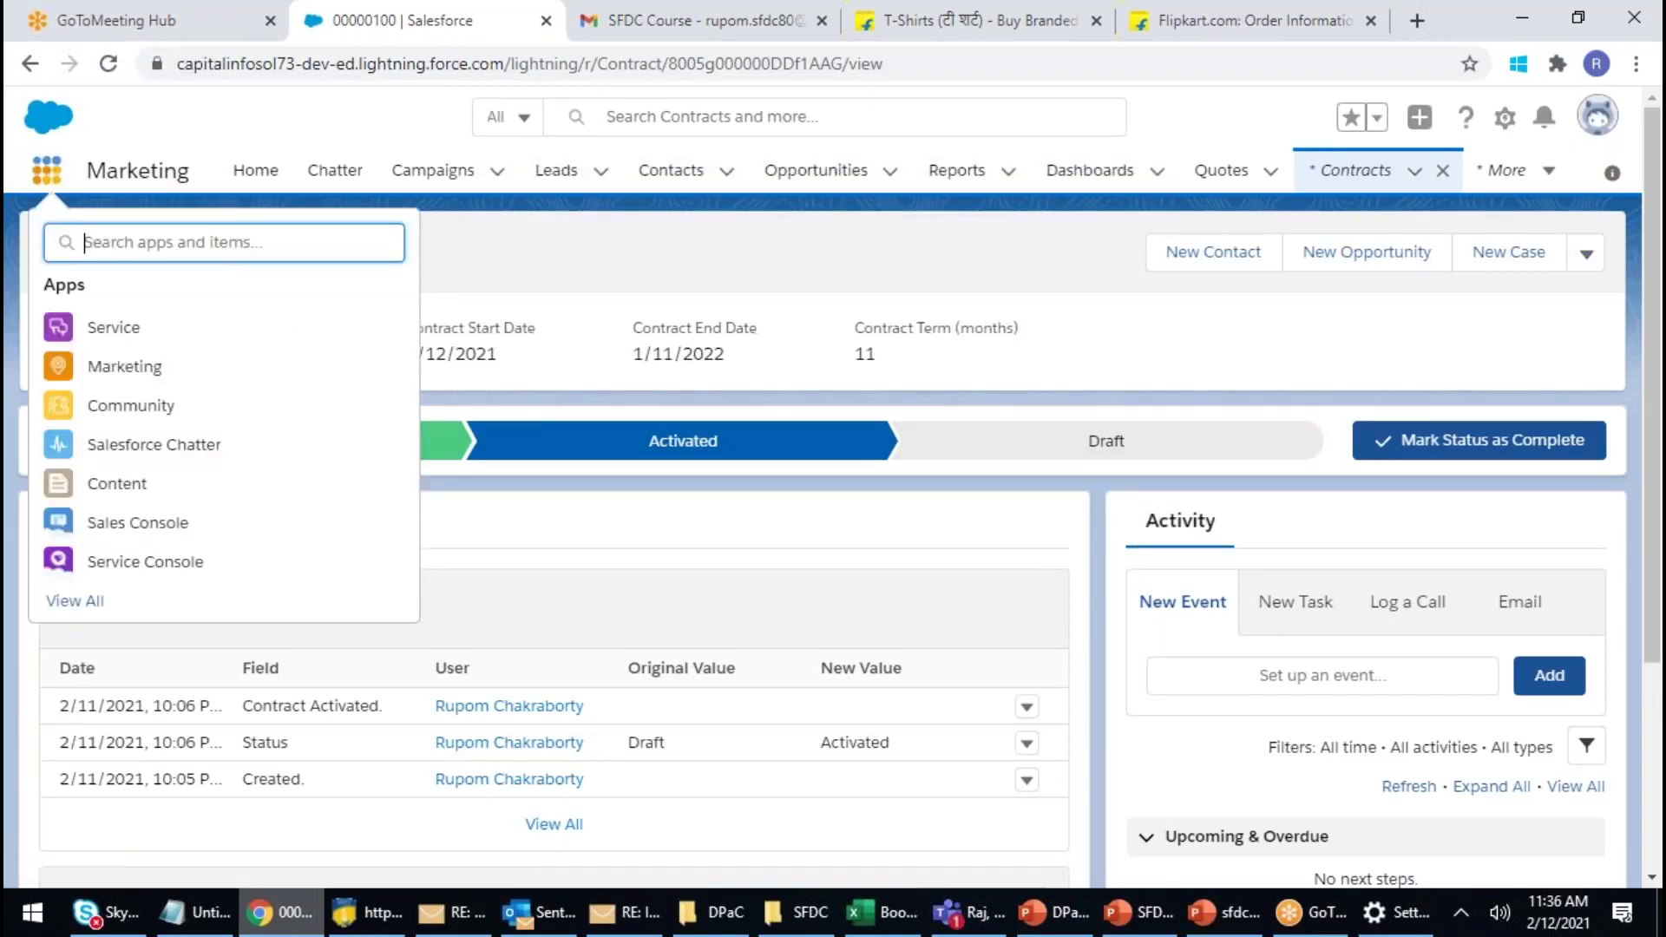
Step: Go to the Orders list through App Launcher's View All and start a new order
left_click(76, 602)
scroll(655, 577, "down", 10)
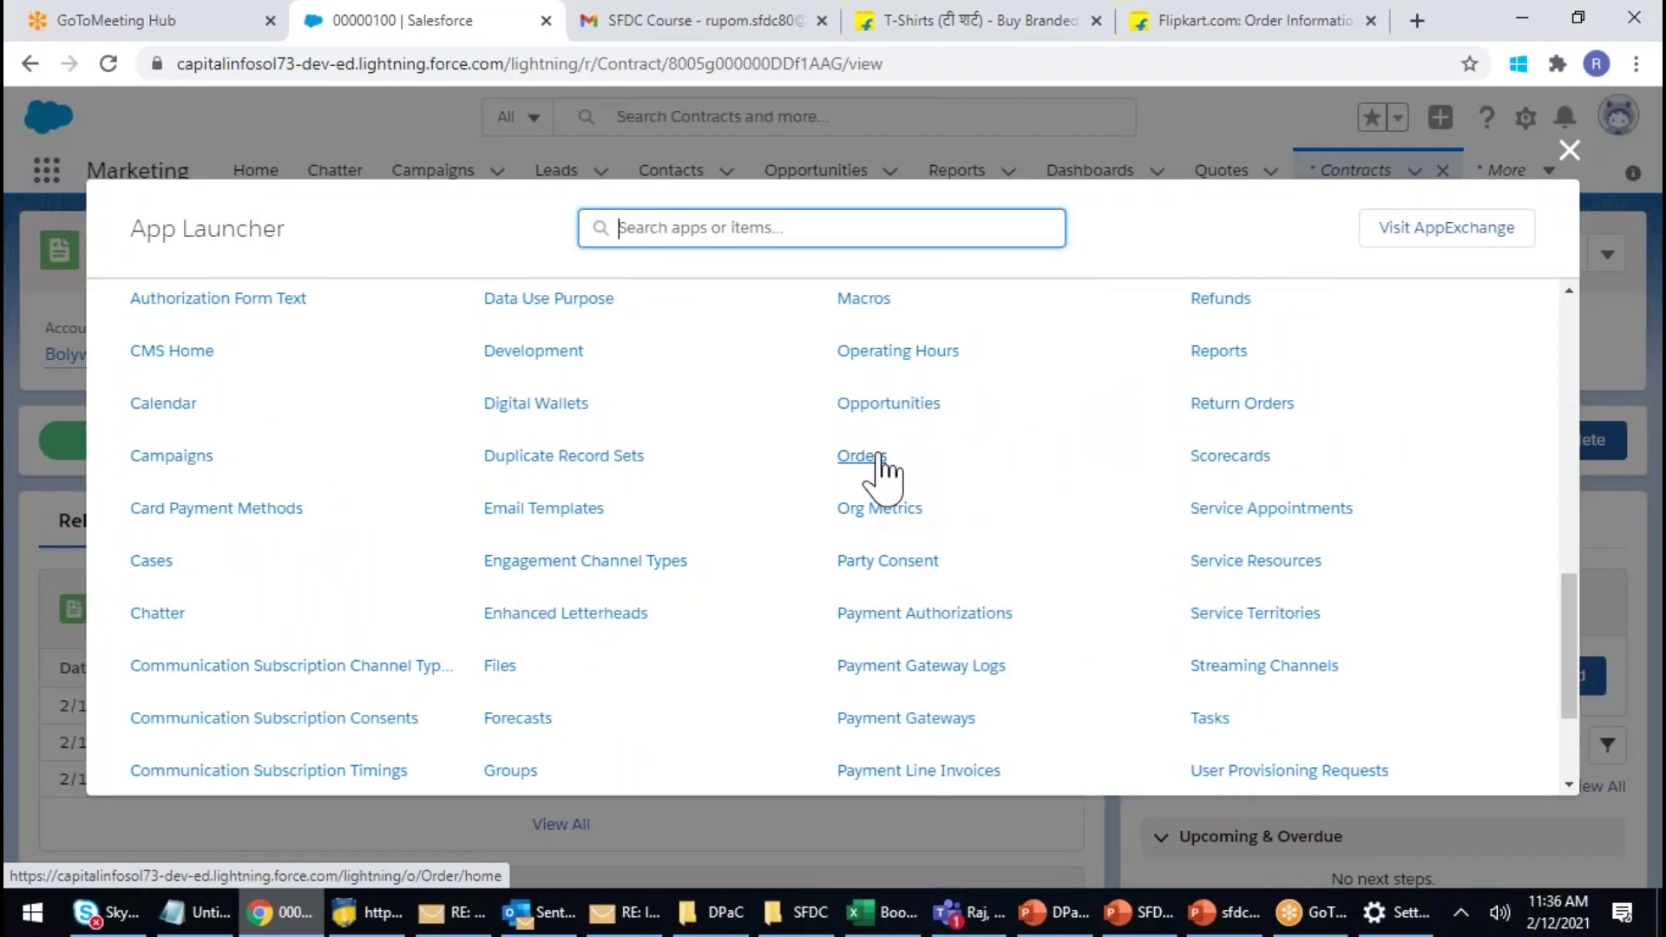
left_click(878, 454)
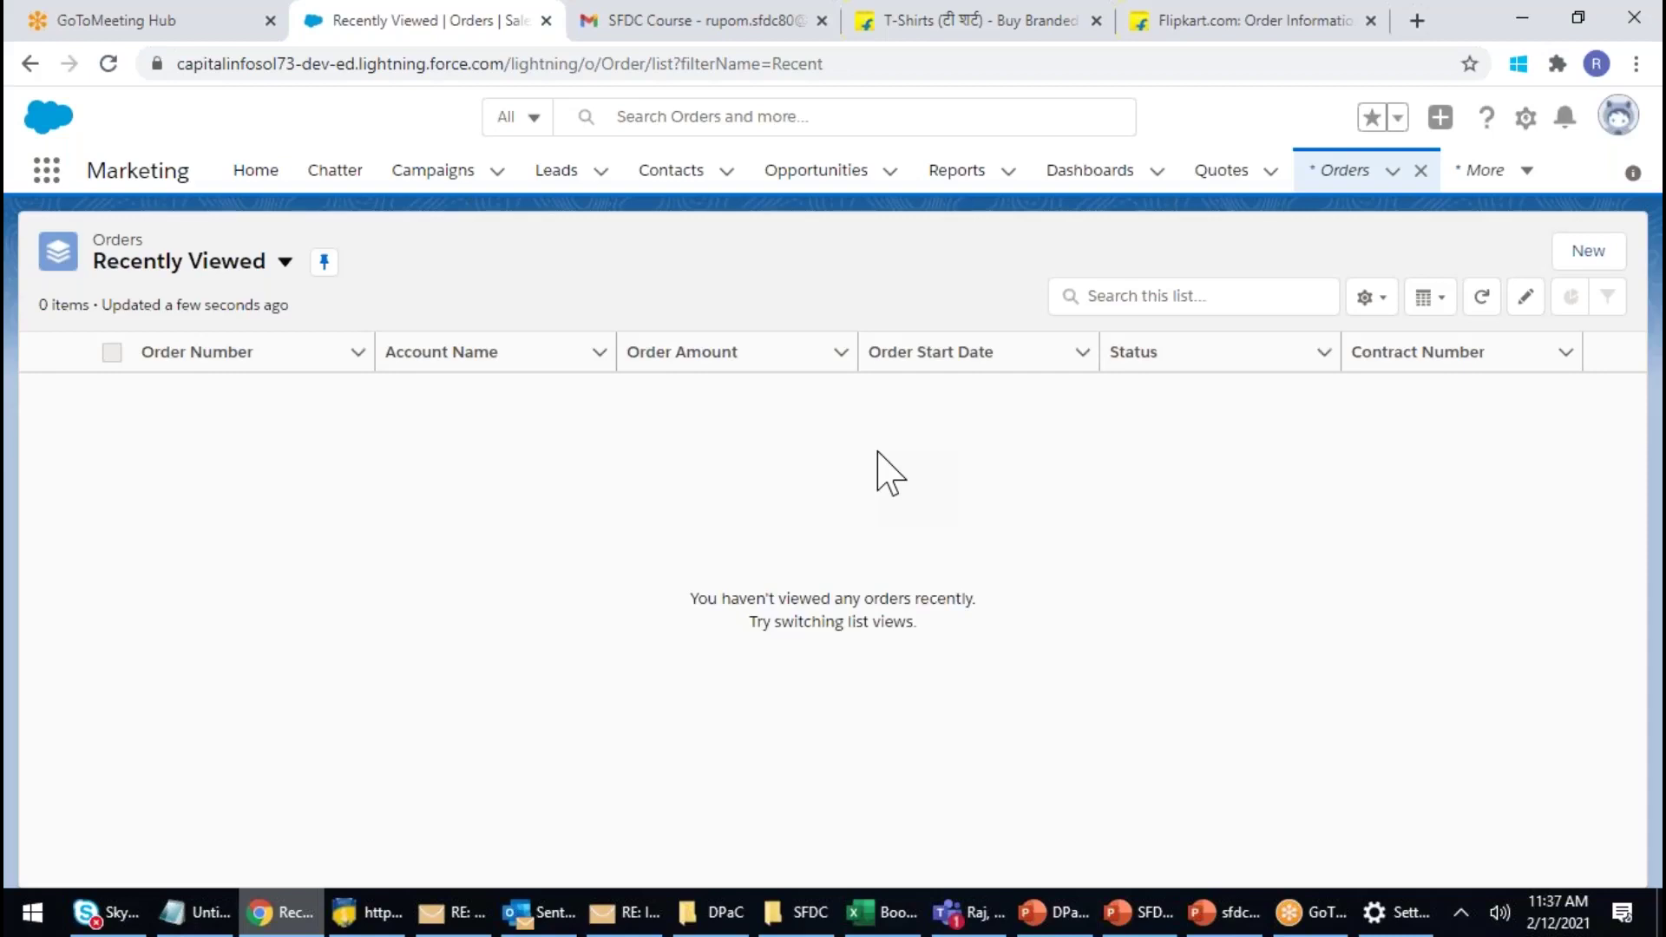
left_click(1584, 256)
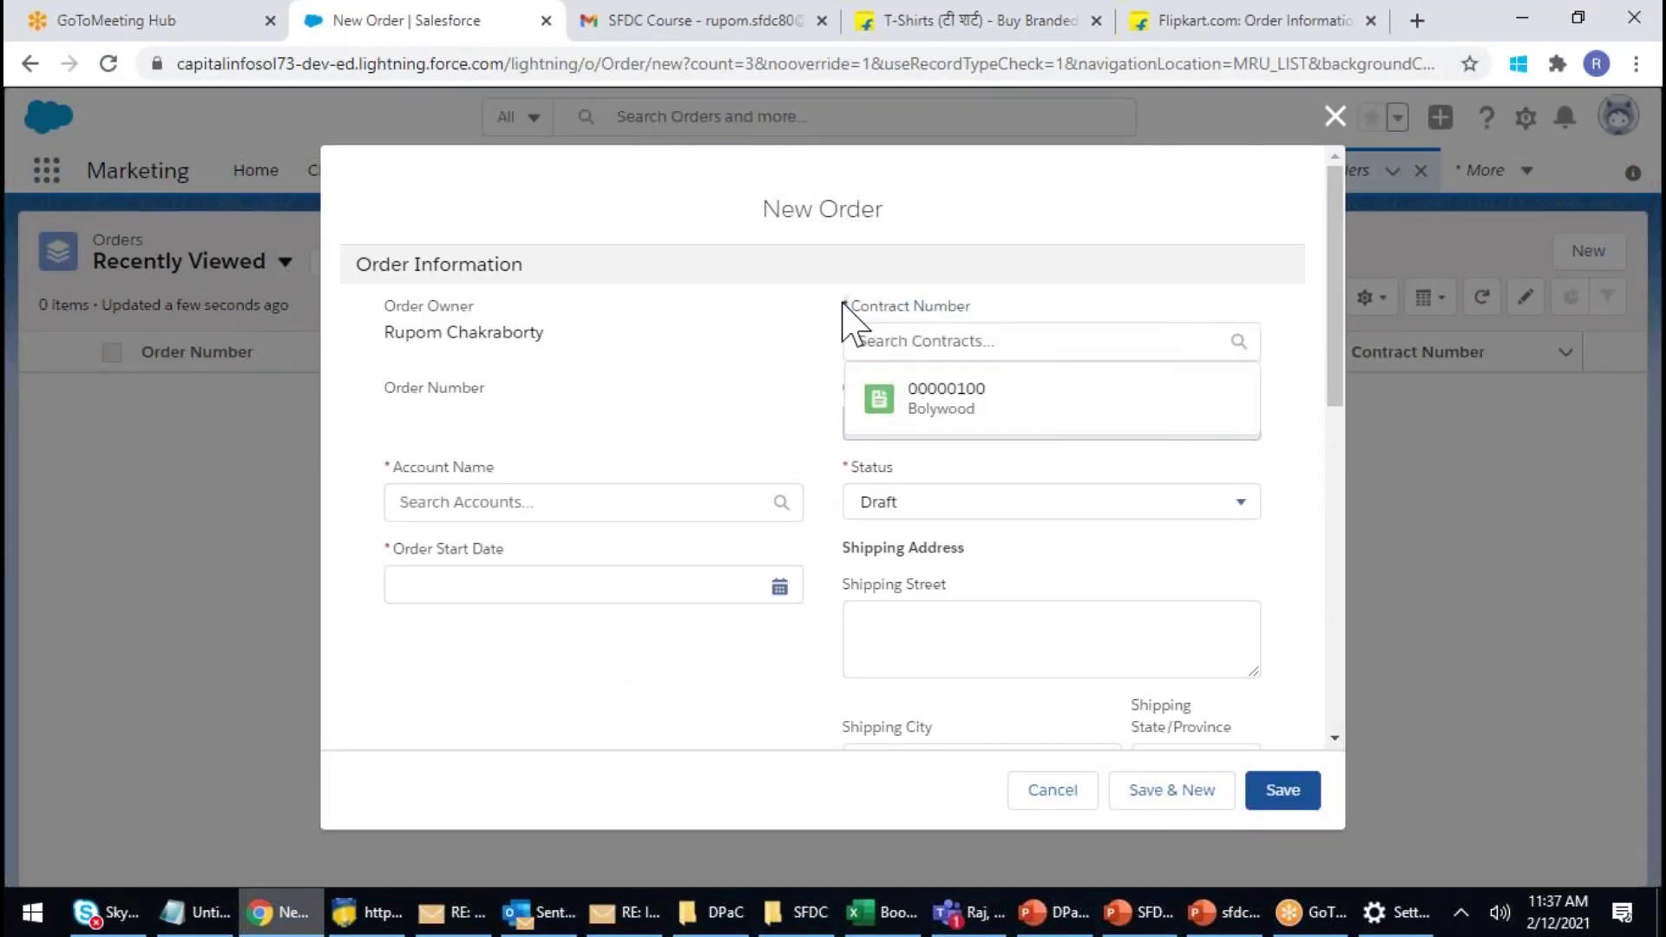
Step: Link contract 00000100, set account Student and start date 2/12/2021, then attempt to save the order
left_click(809, 307)
scroll(1232, 378, "up", 3)
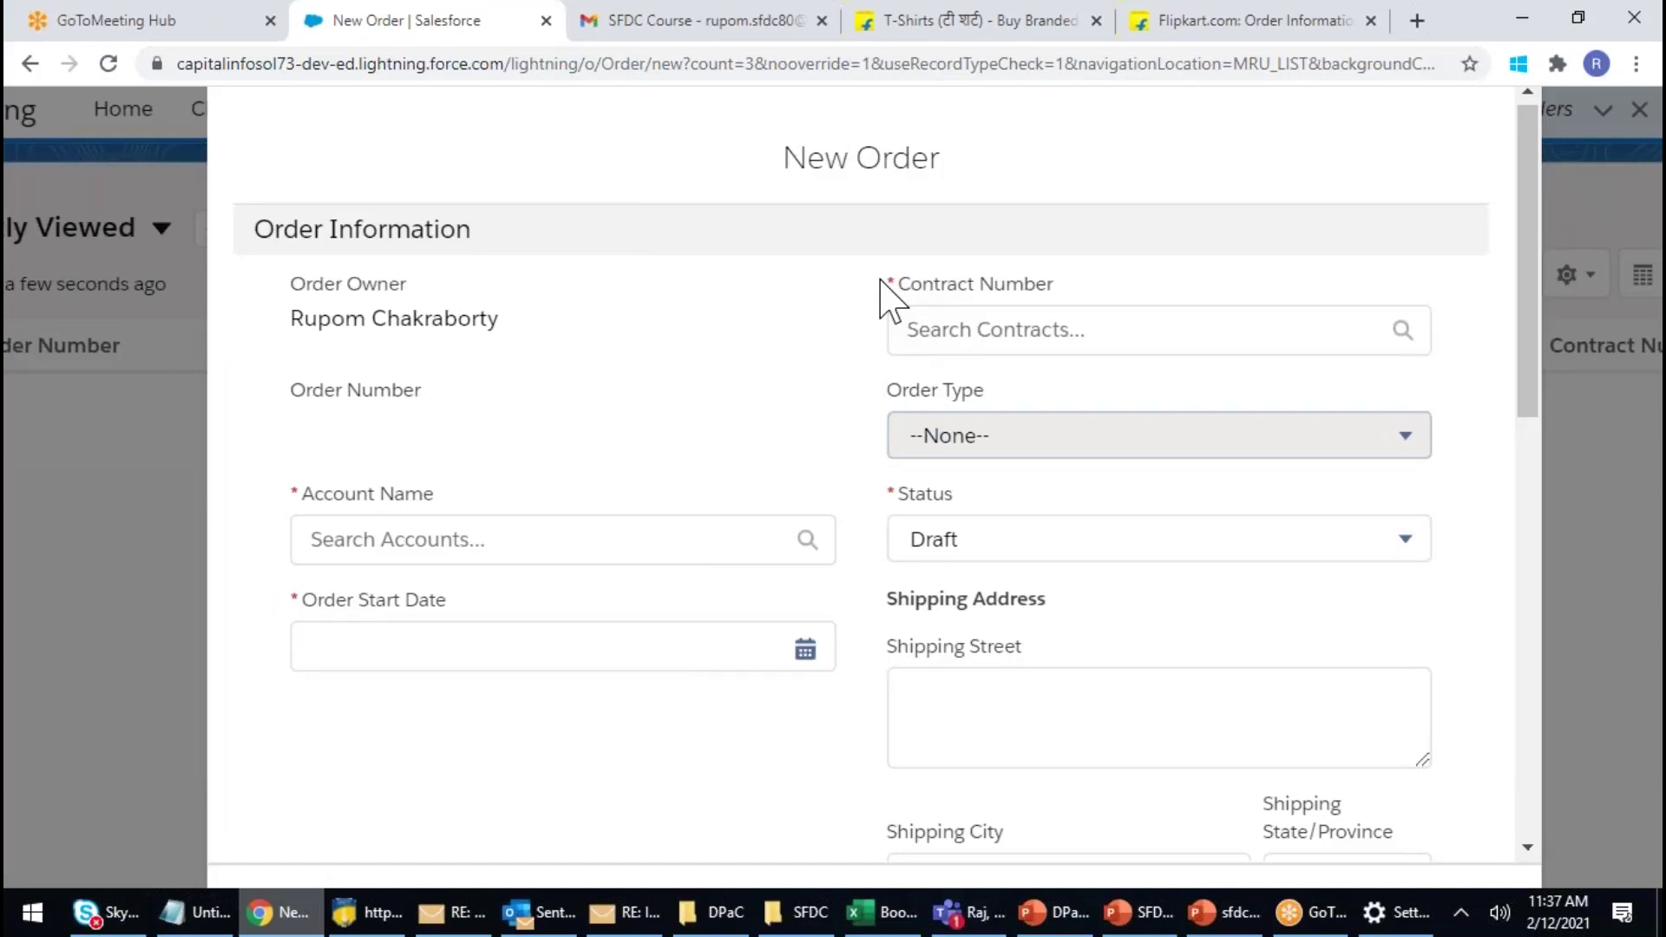
left_click(1012, 329)
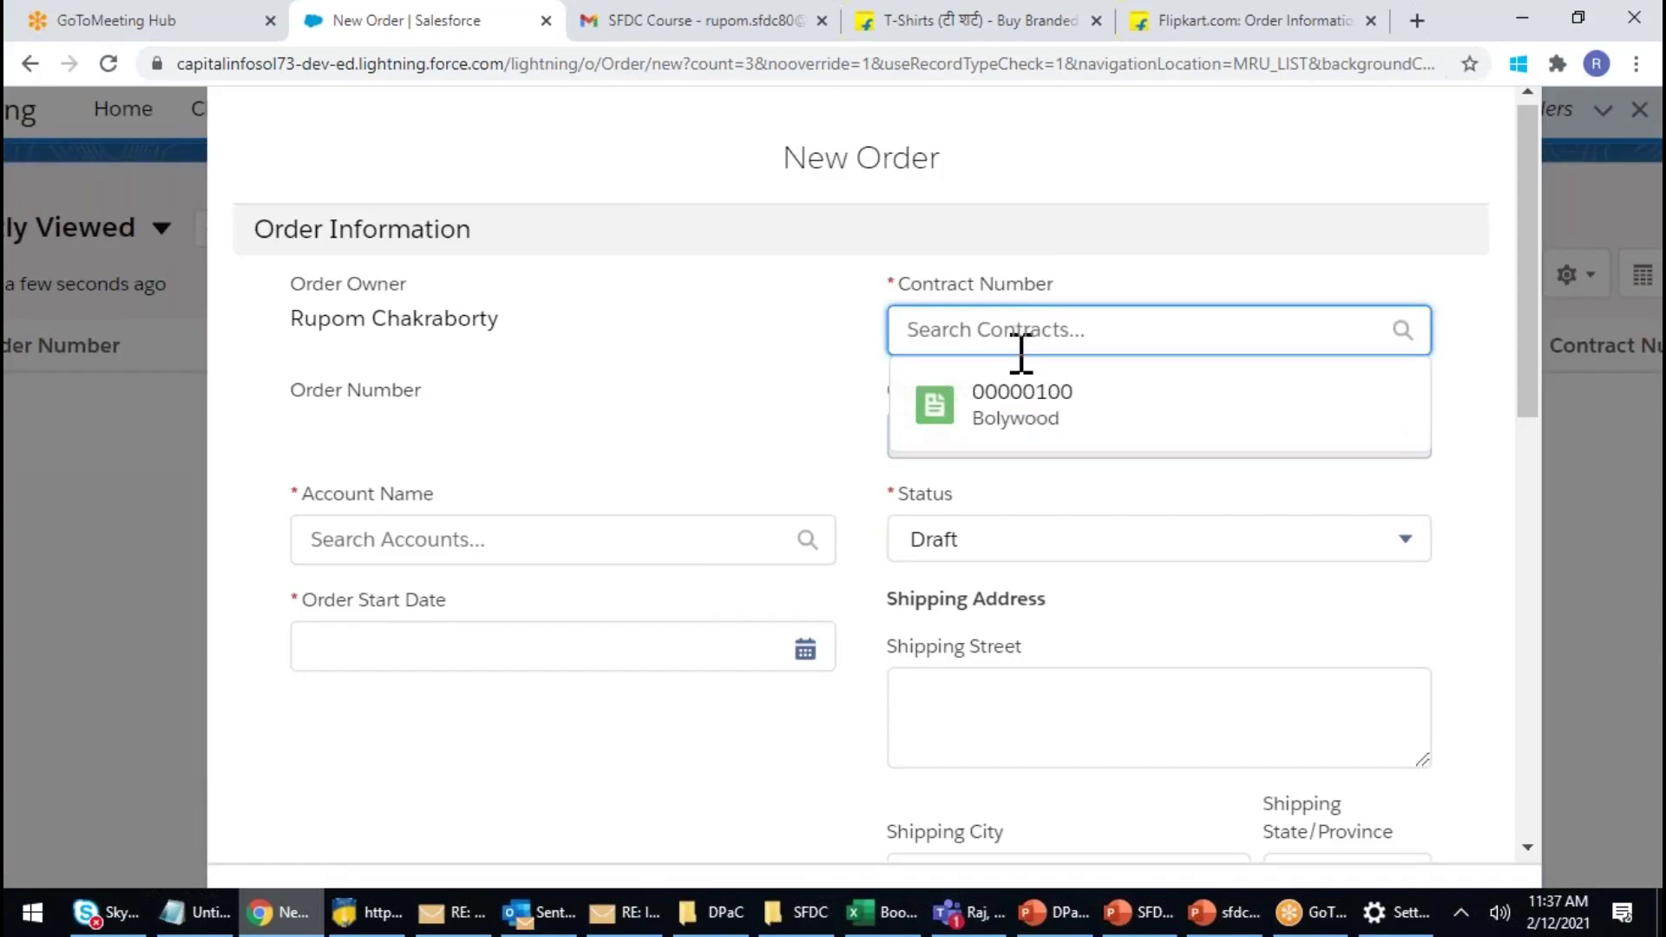
left_click(1022, 408)
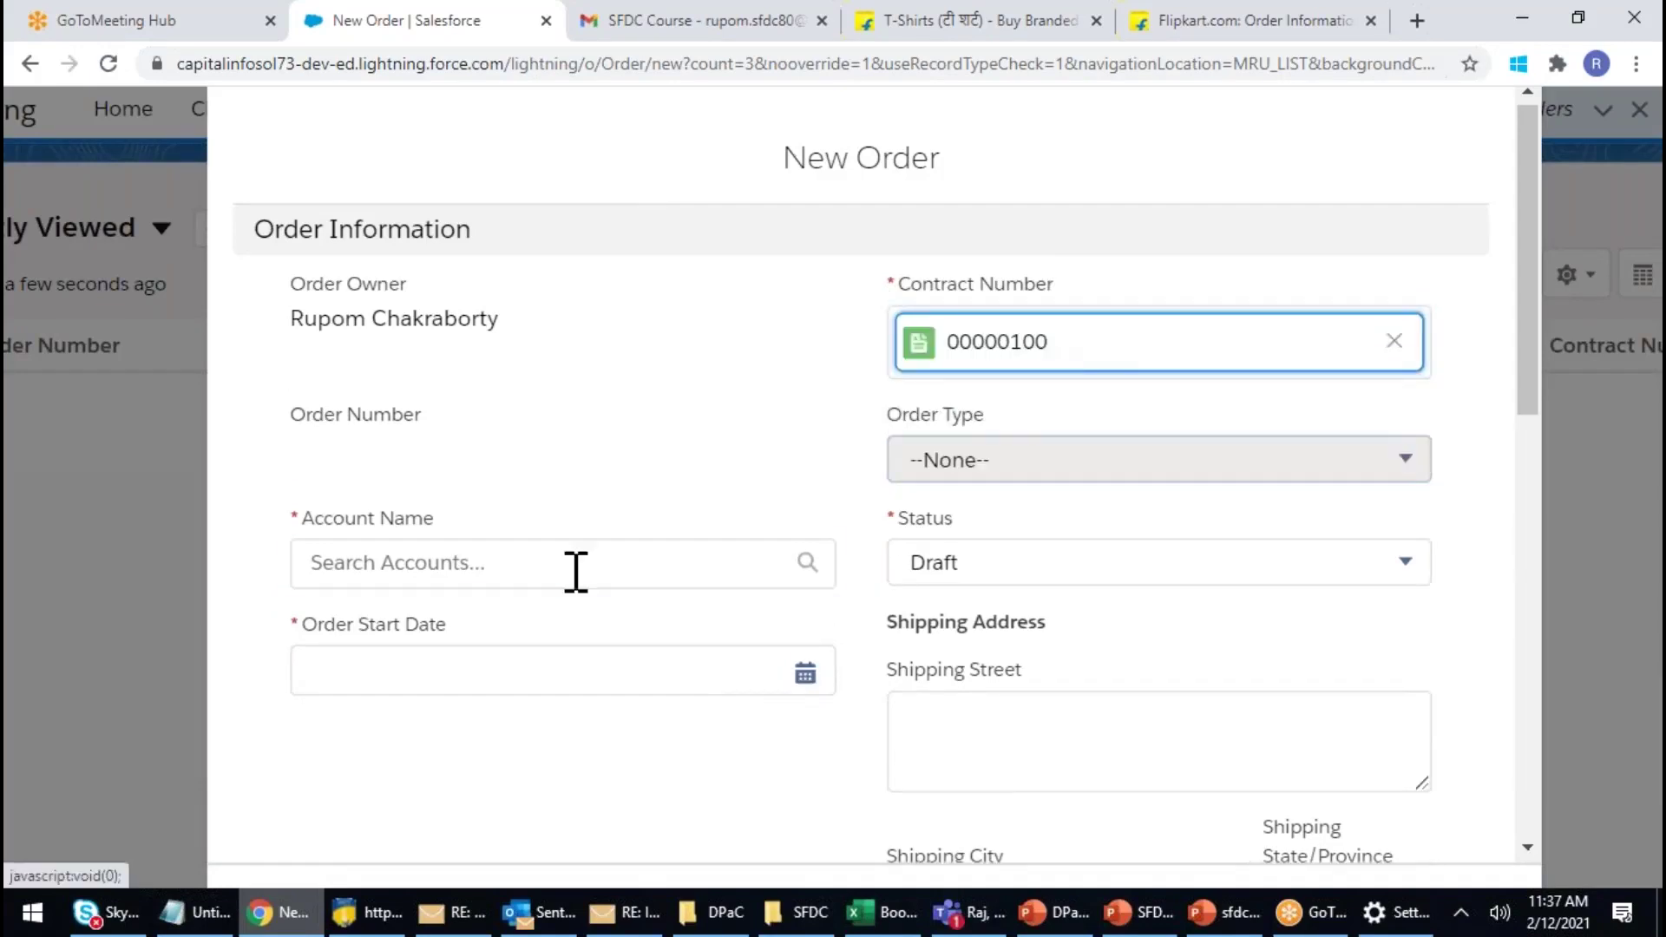
left_click(576, 565)
left_click(416, 698)
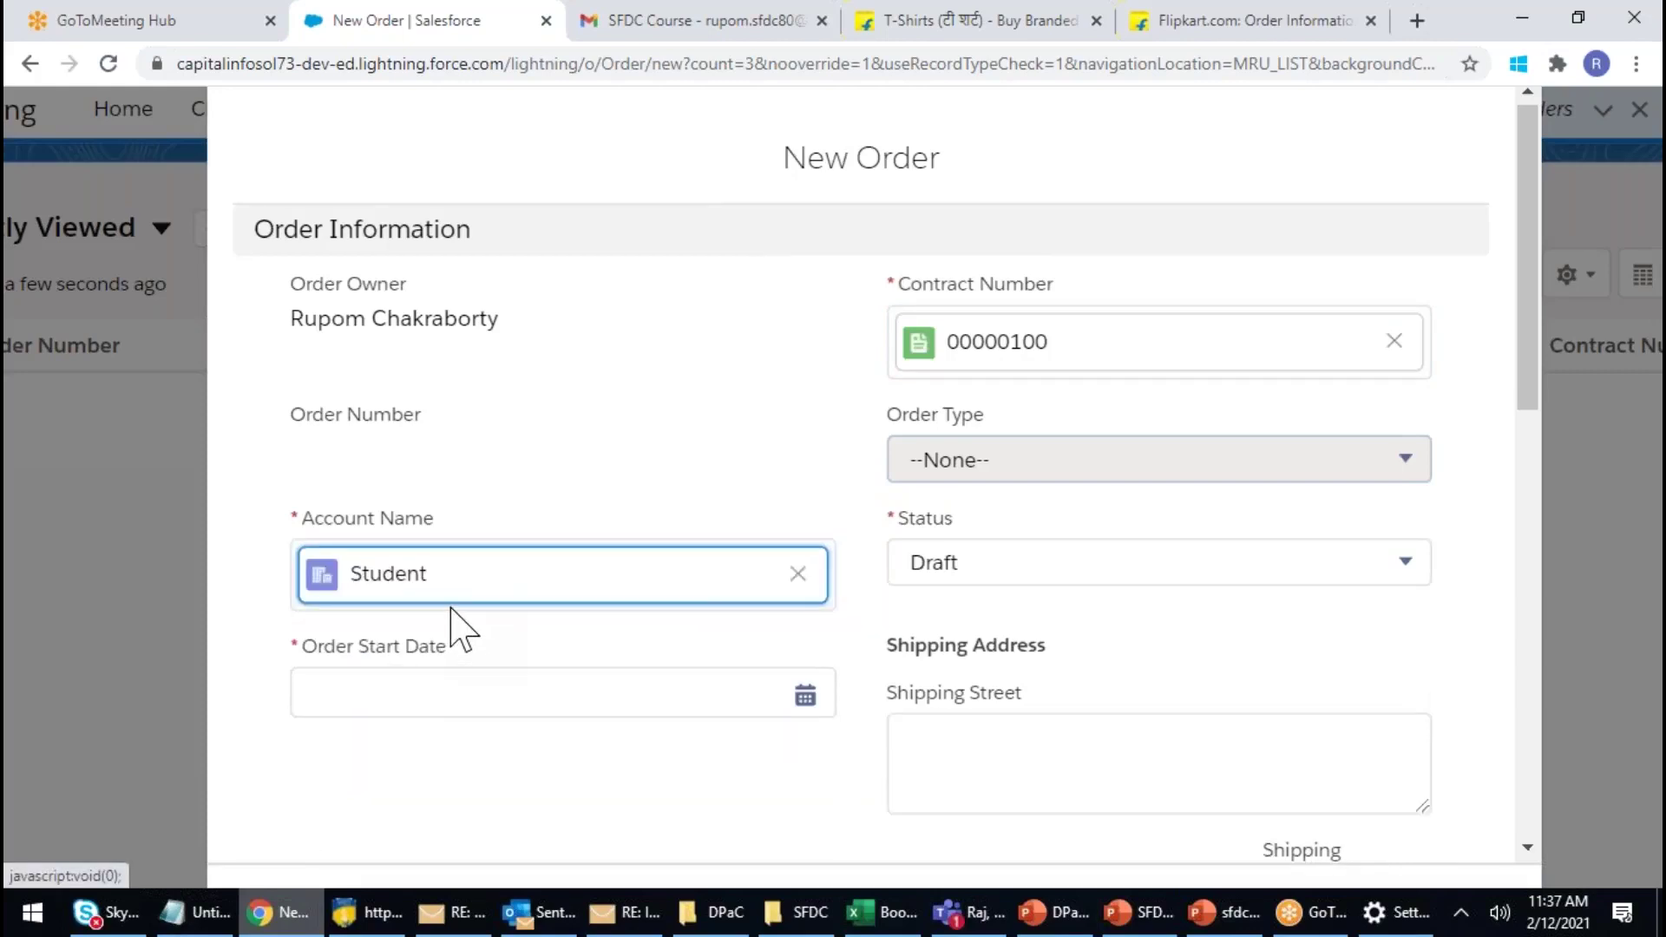
scroll(469, 625, "down", 3)
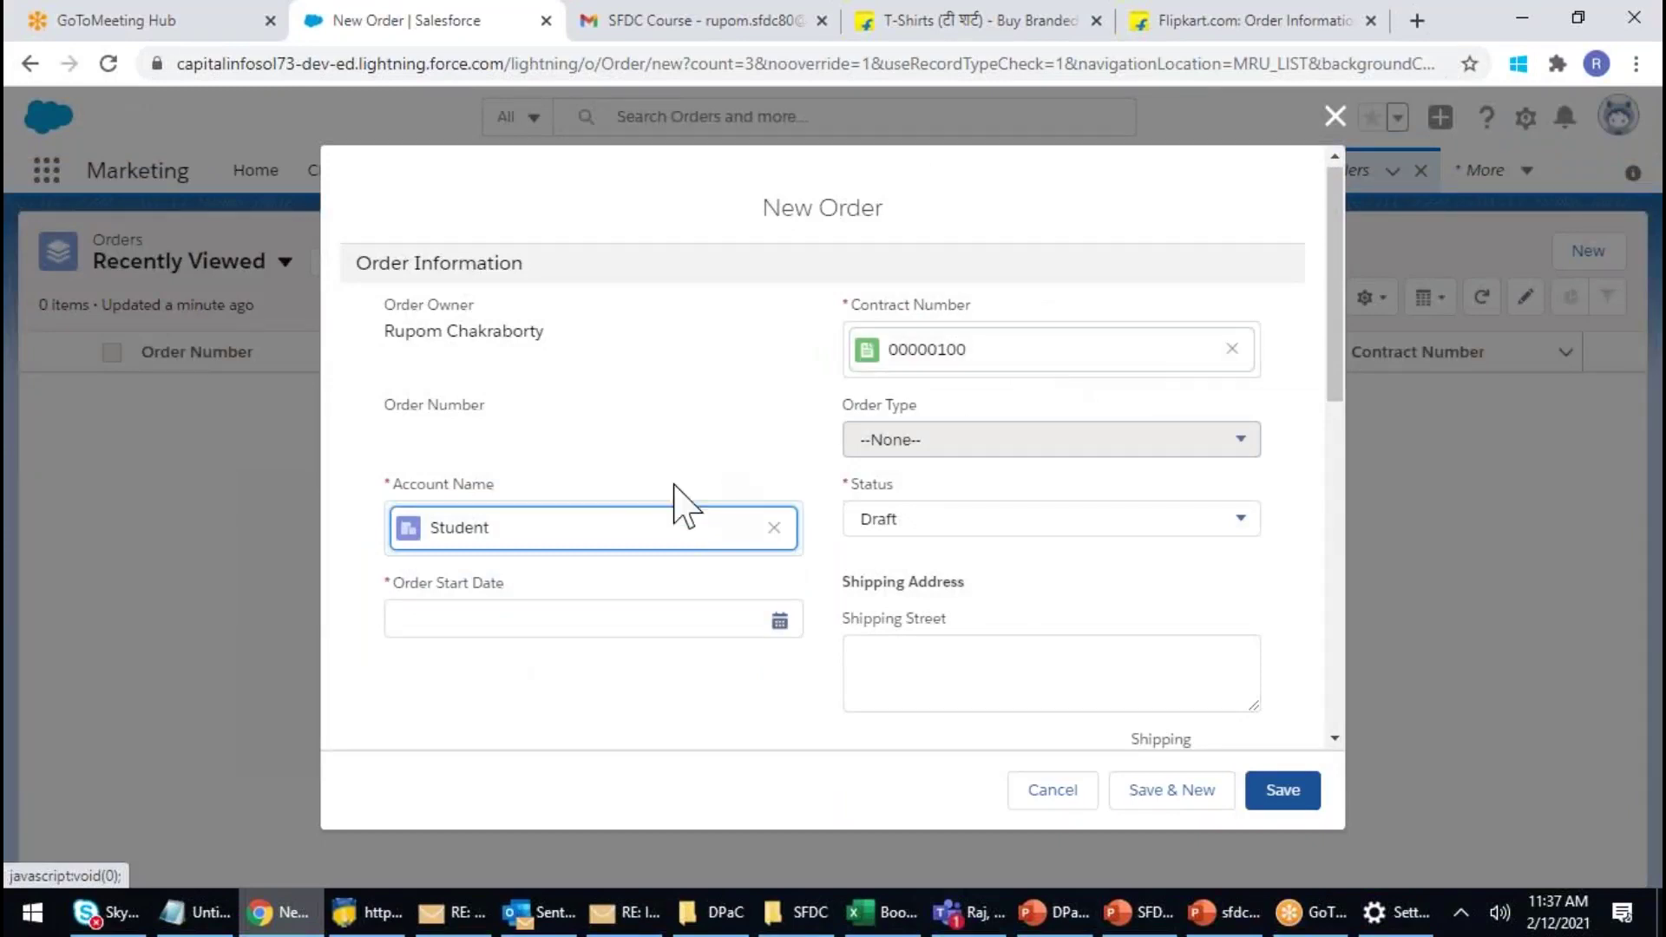
left_click(481, 618)
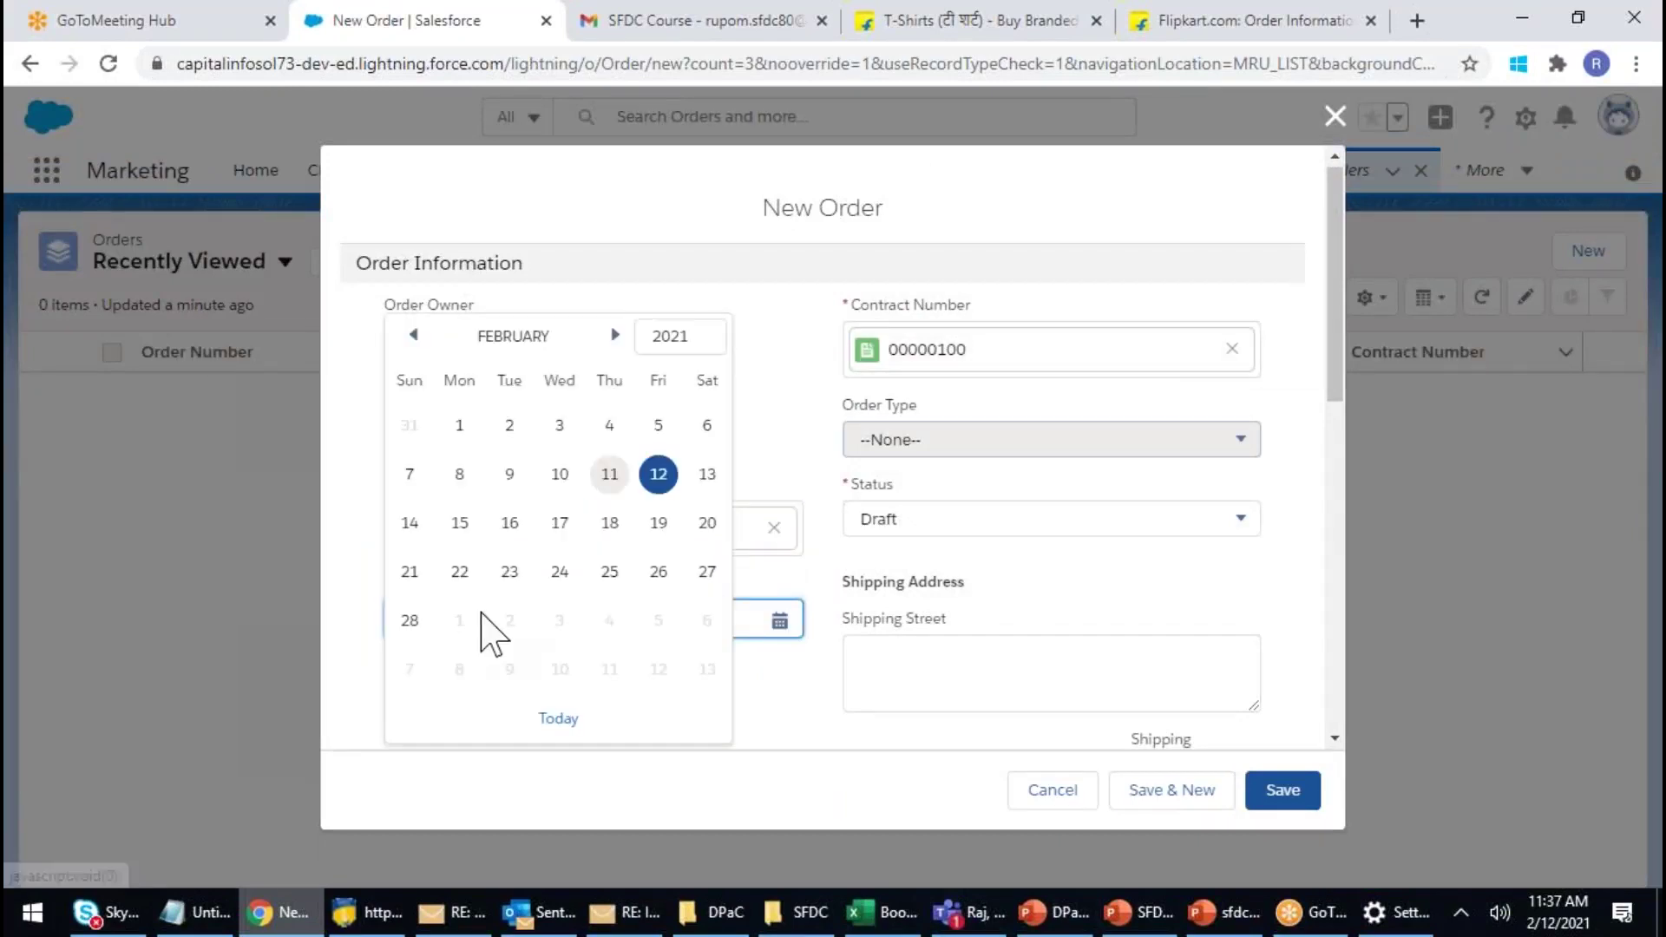
left_click(658, 475)
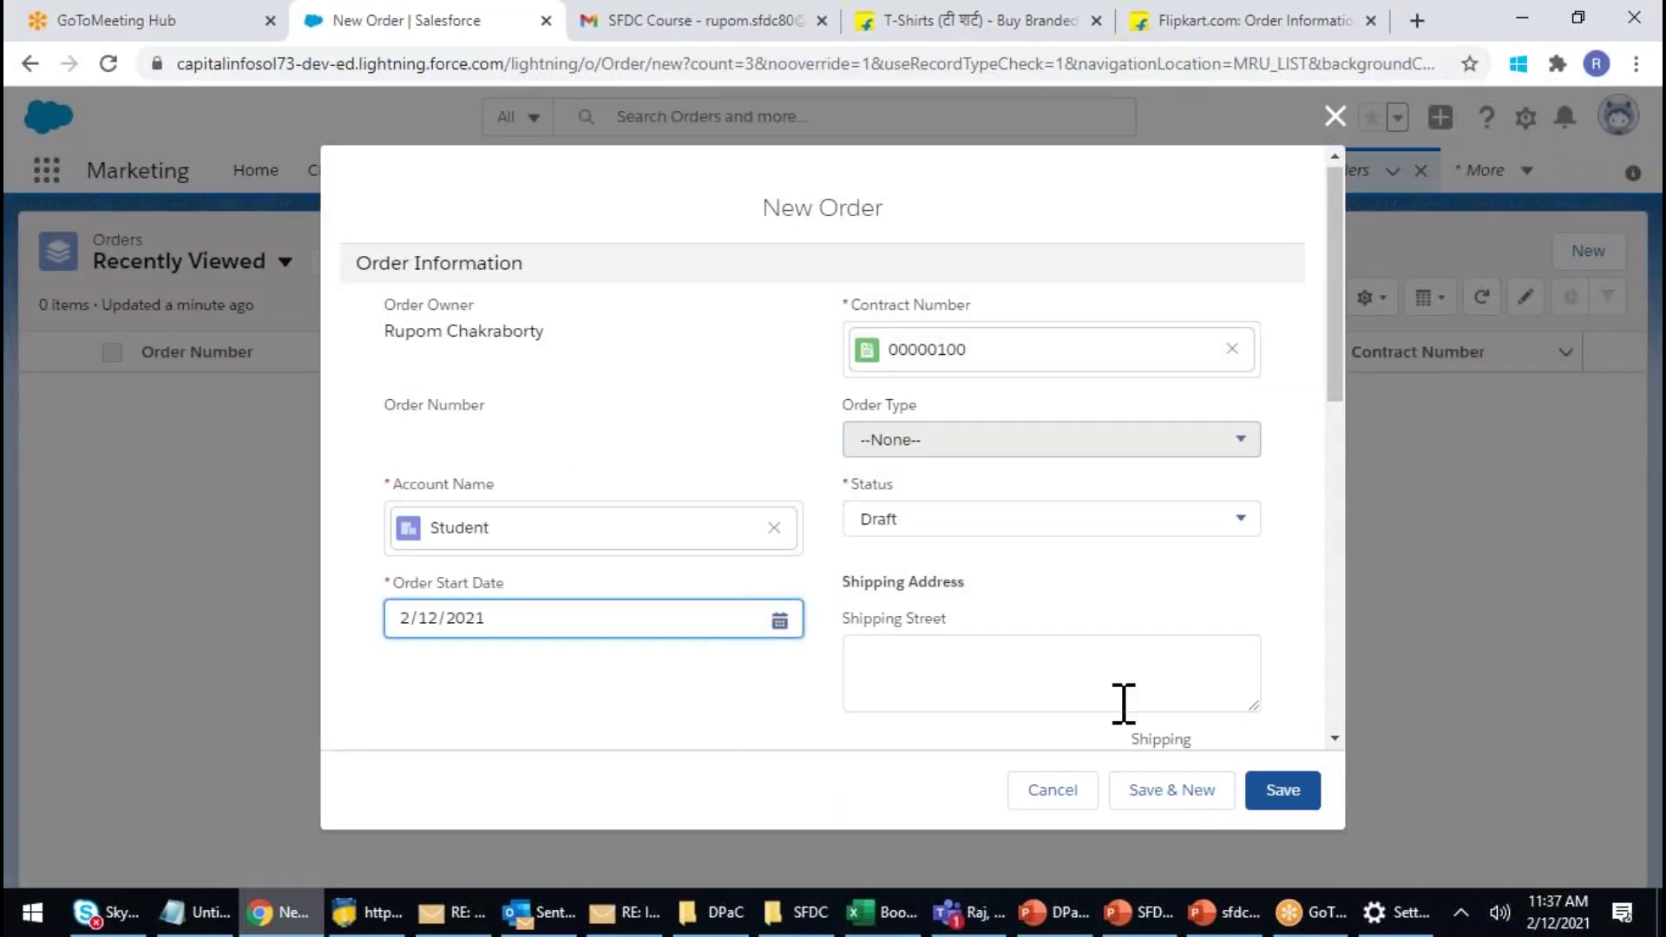
scroll(1119, 700, "down", 4)
scroll(1154, 698, "down", 4)
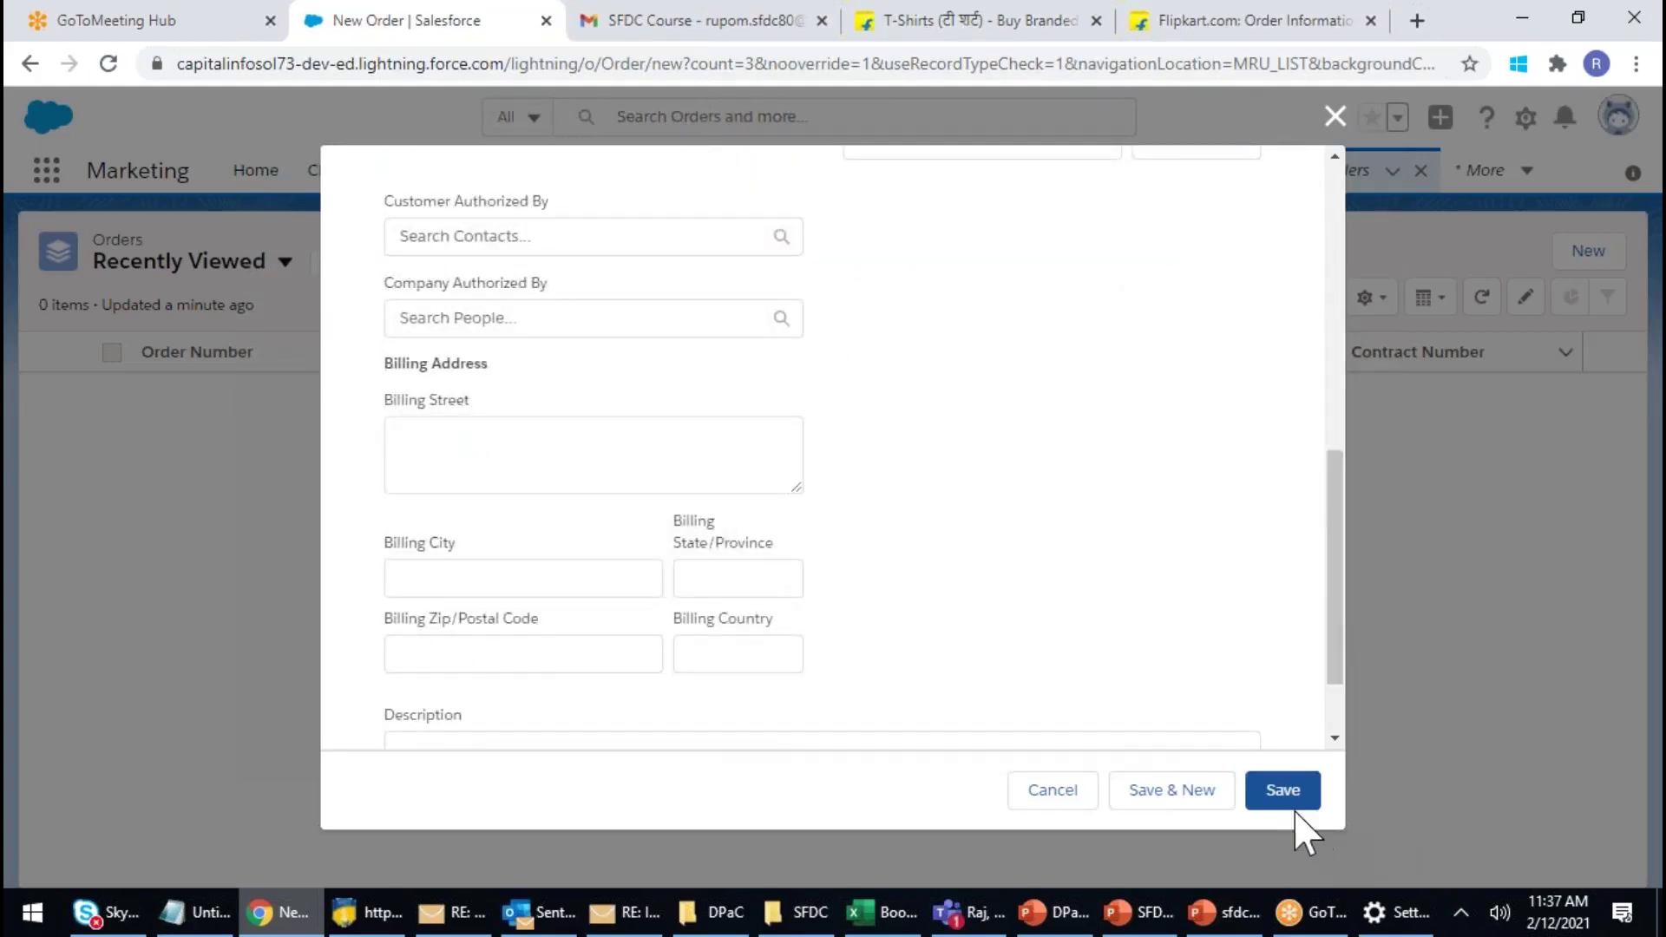
left_click(1283, 790)
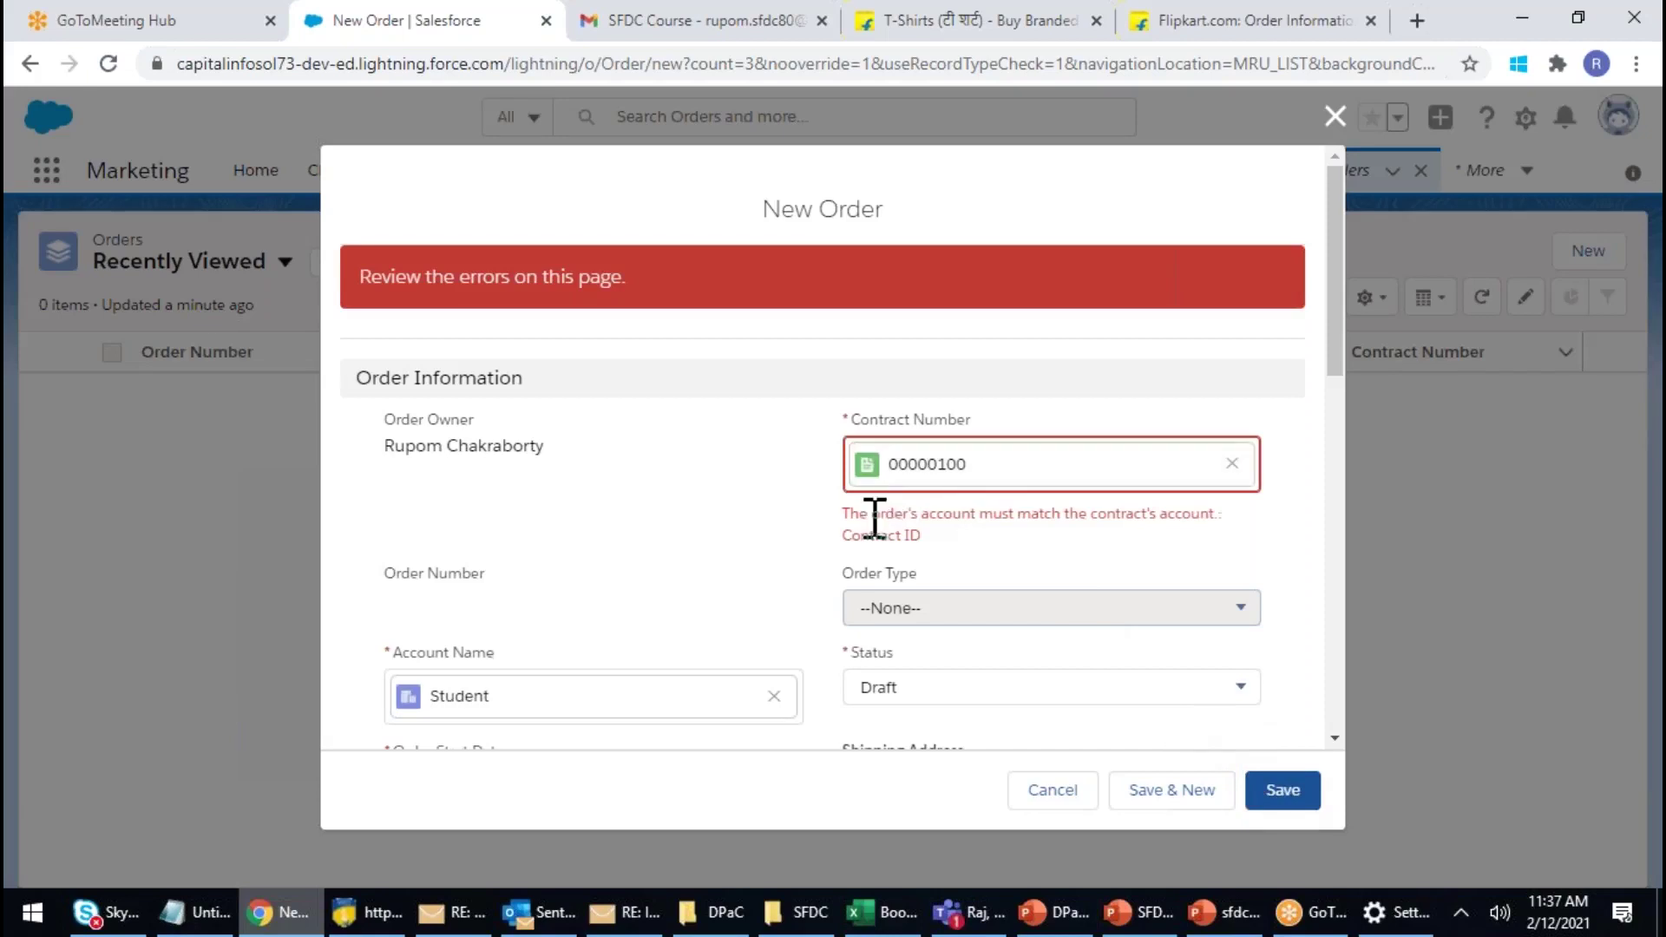
Step: Note the account-mismatch error and replace the order's account Student with Bolywood
left_click_drag(894, 521, 1208, 520)
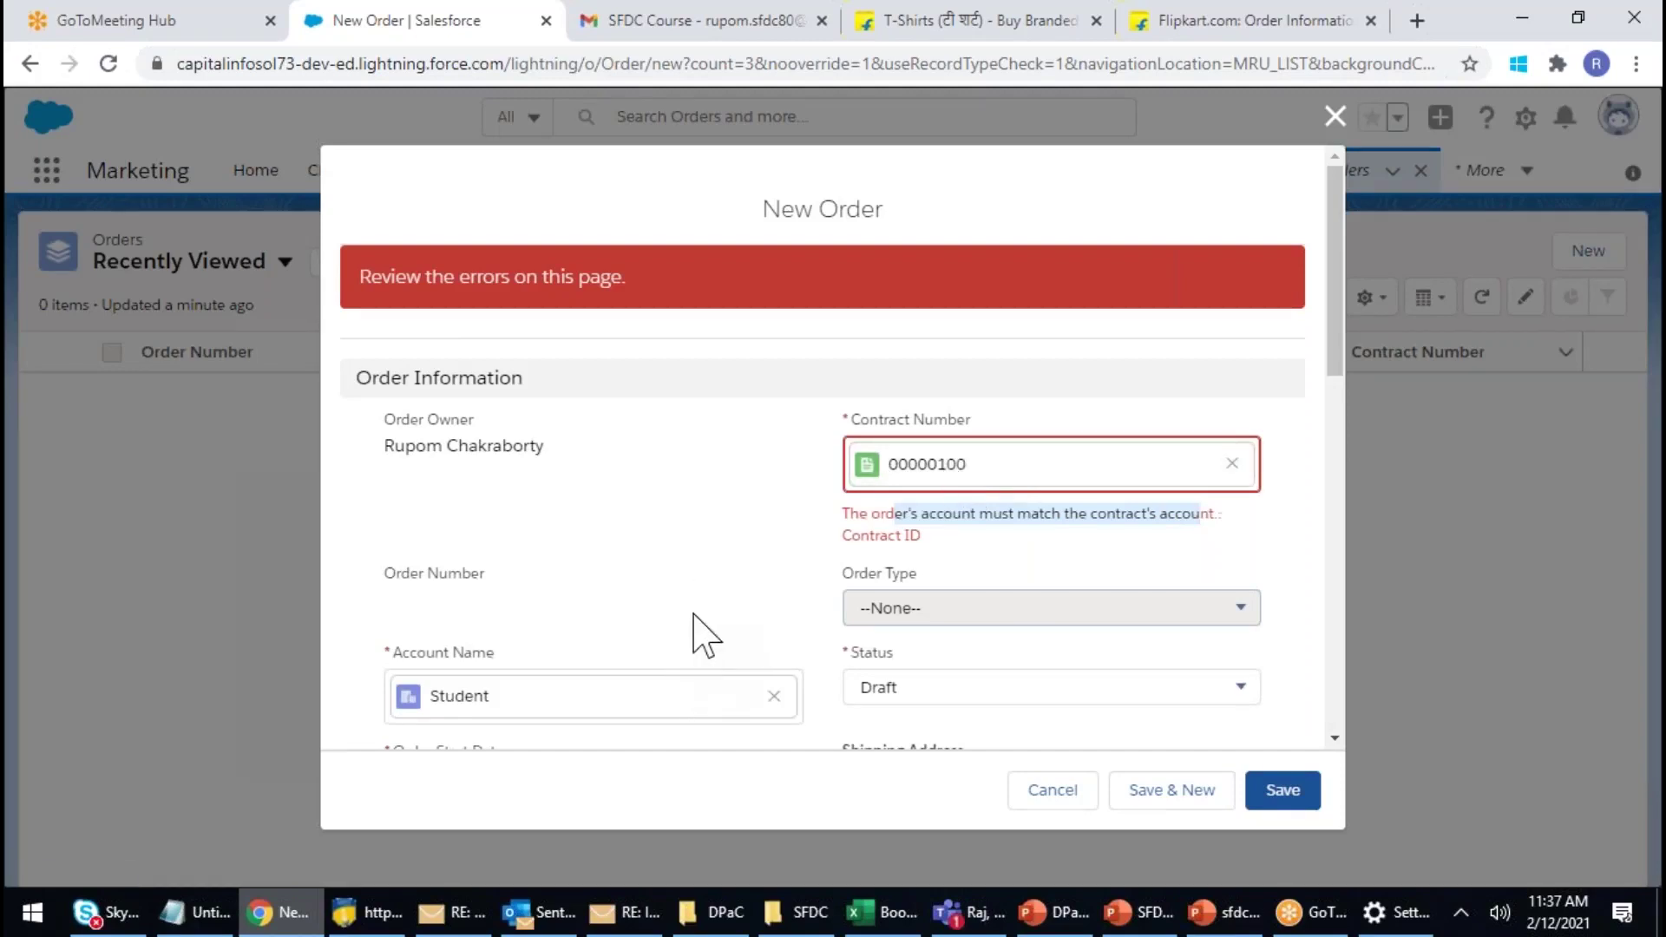
scroll(700, 633, "down", 3)
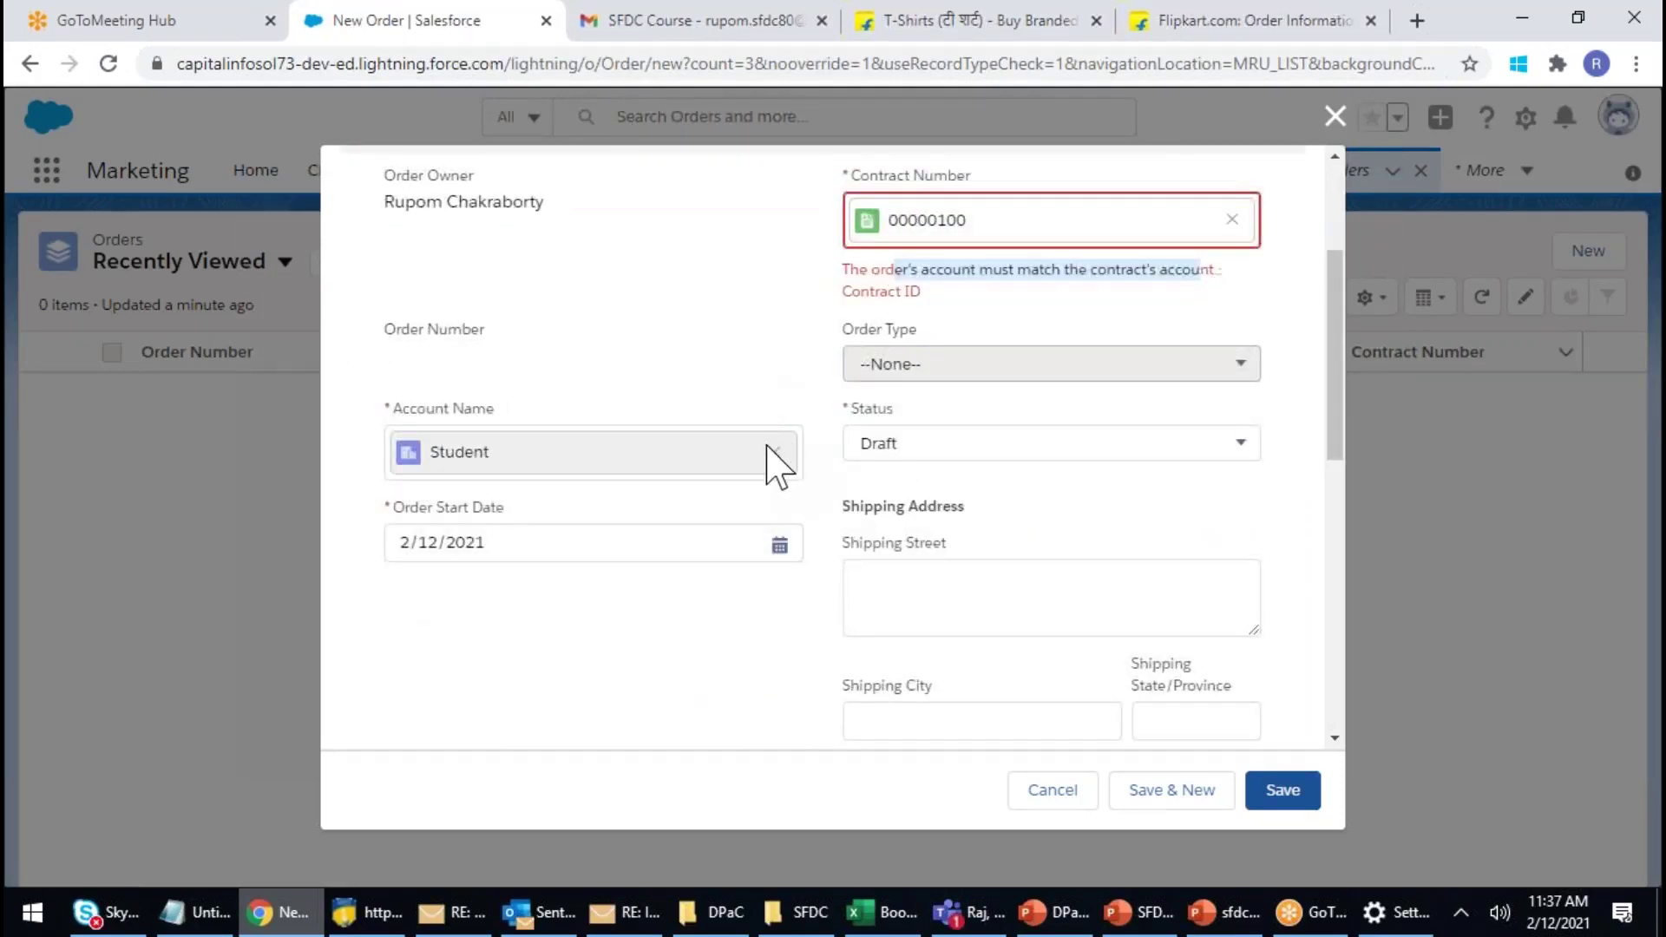
left_click(768, 447)
left_click(773, 452)
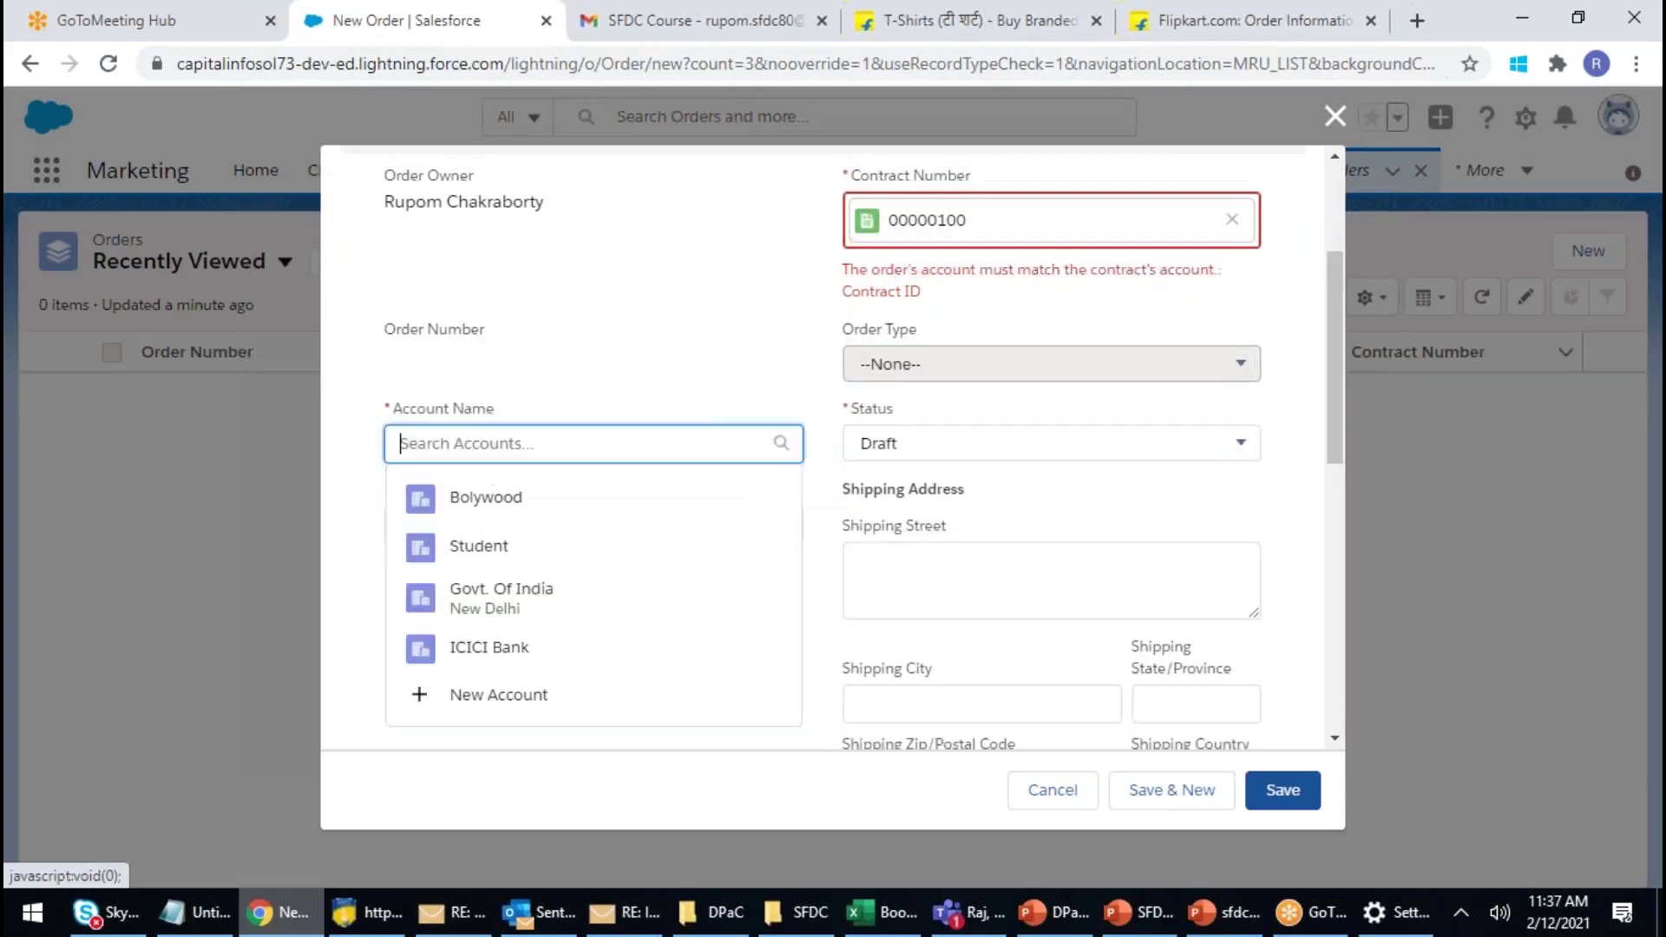
left_click(503, 496)
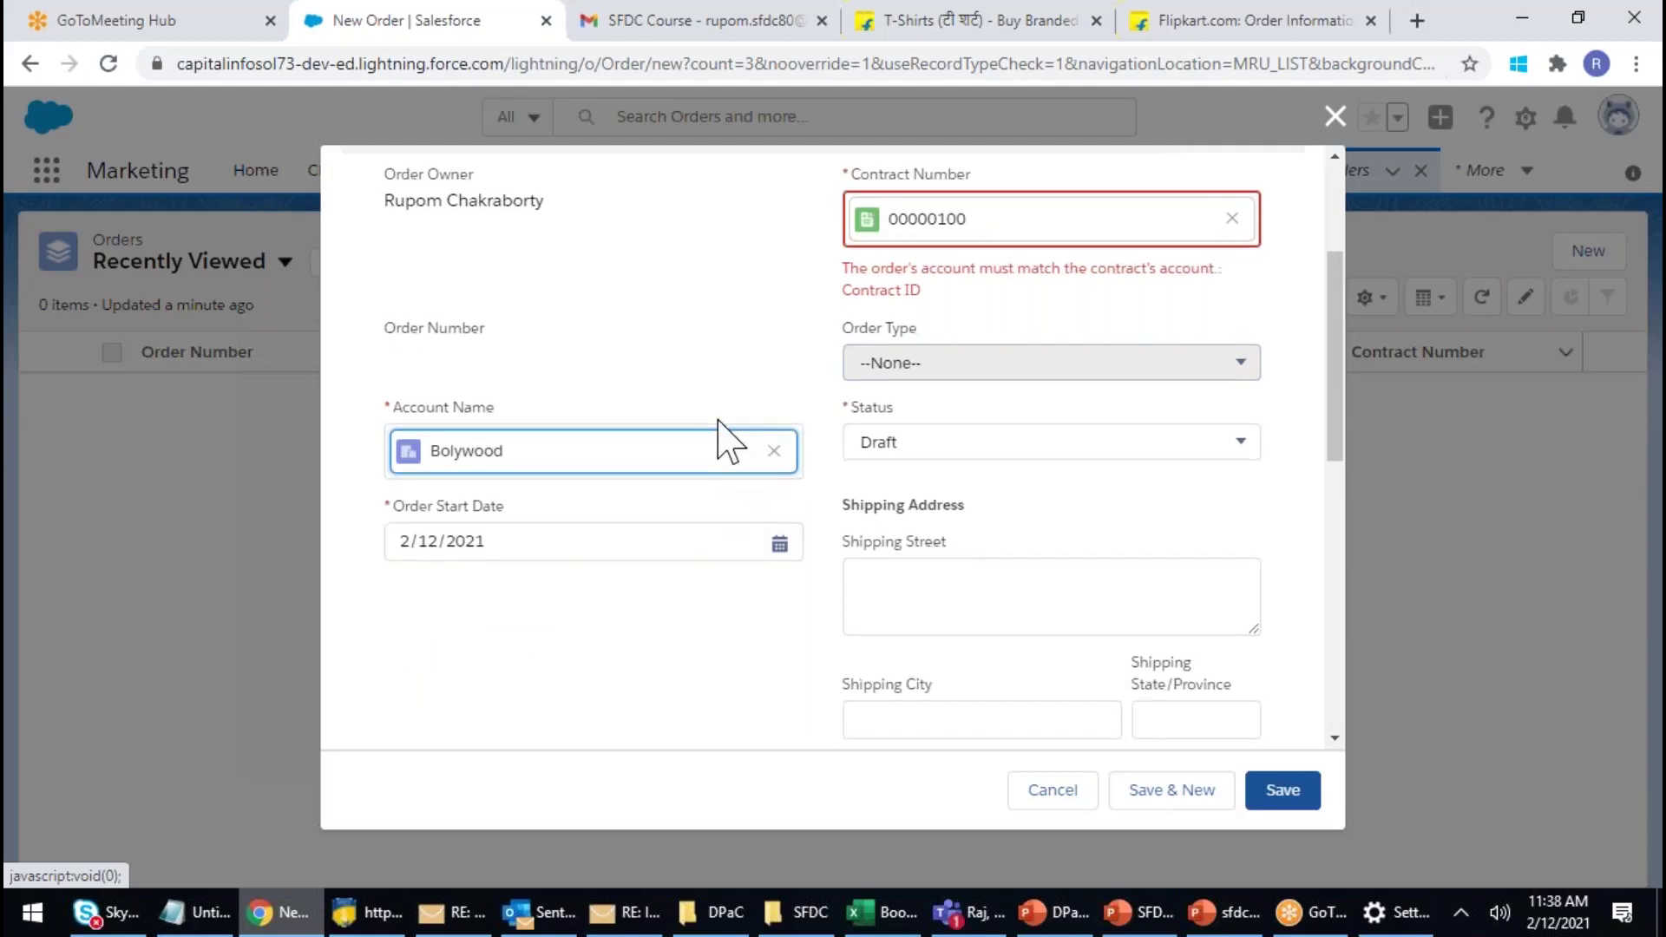
Step: Fill the shipping address with city 'Mu', state 'MH' and country 'India'
scroll(726, 439, "down", 1)
left_click(910, 601)
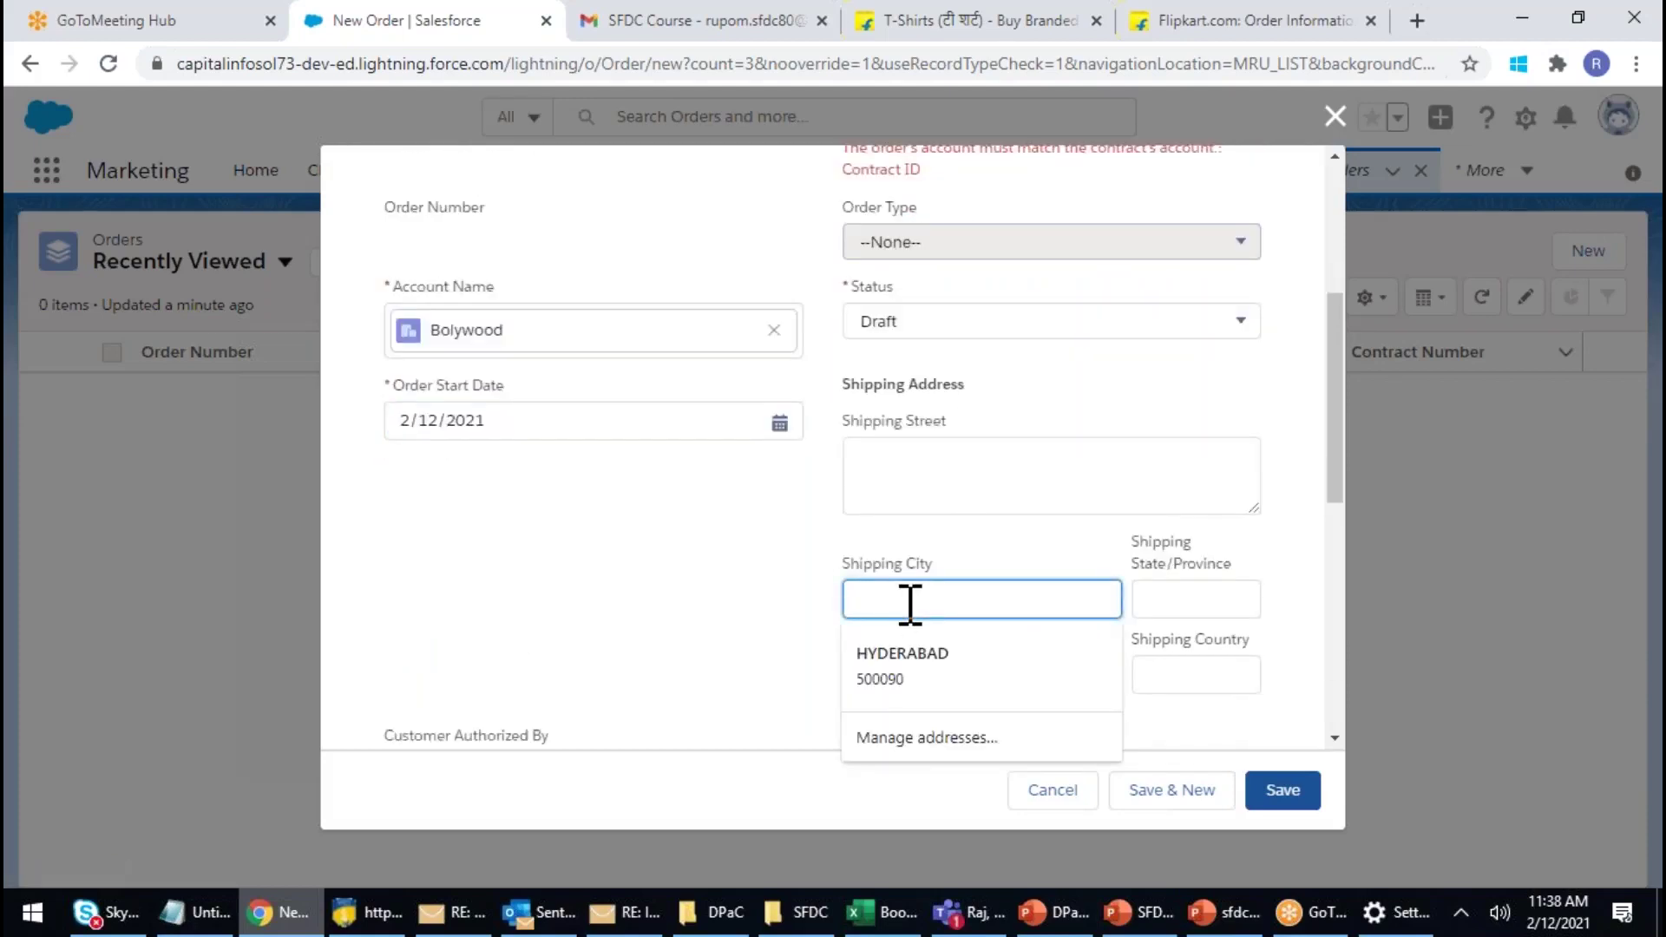
type("Mumbai")
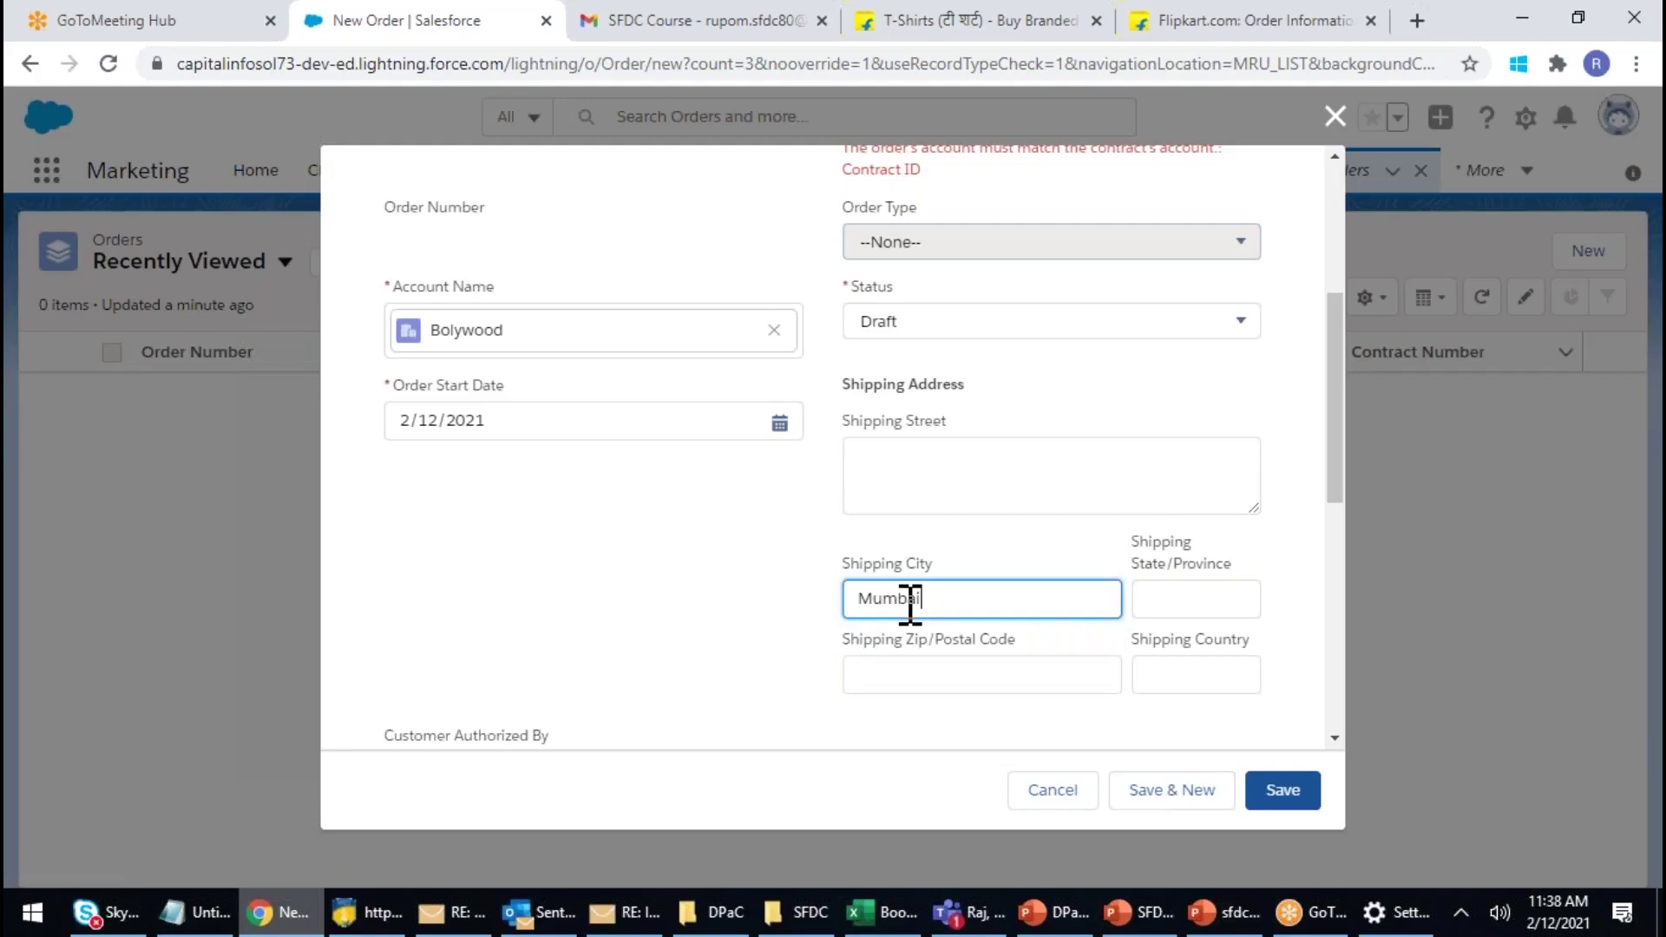
left_click(1152, 591)
type("M")
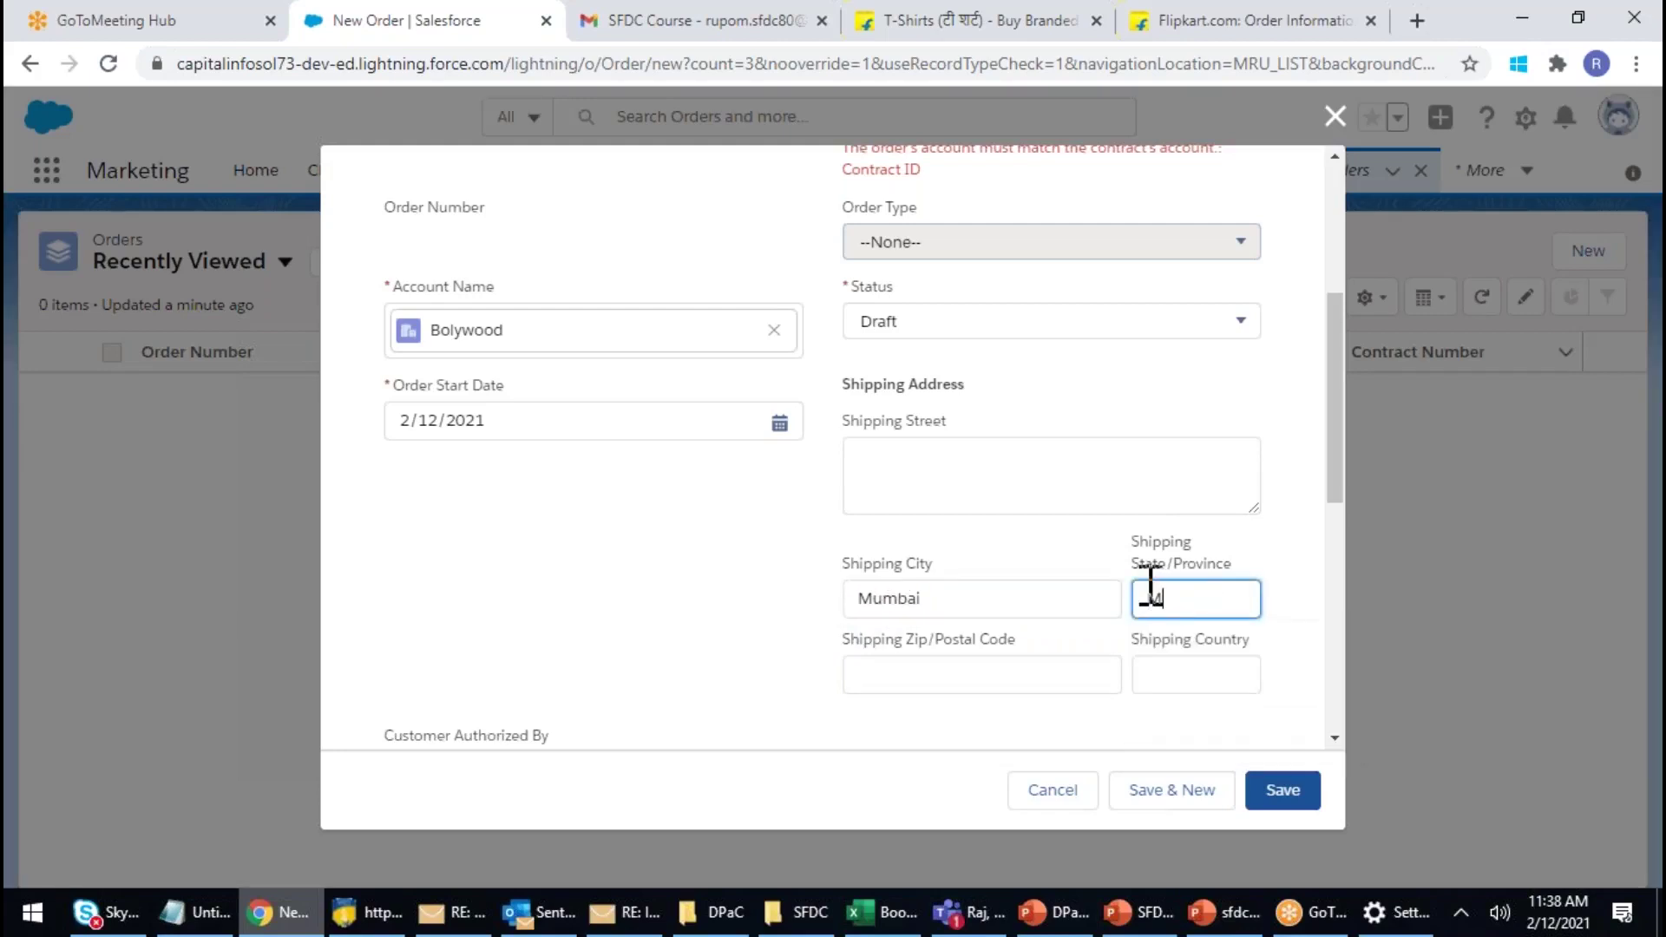
type("H")
left_click(1167, 668)
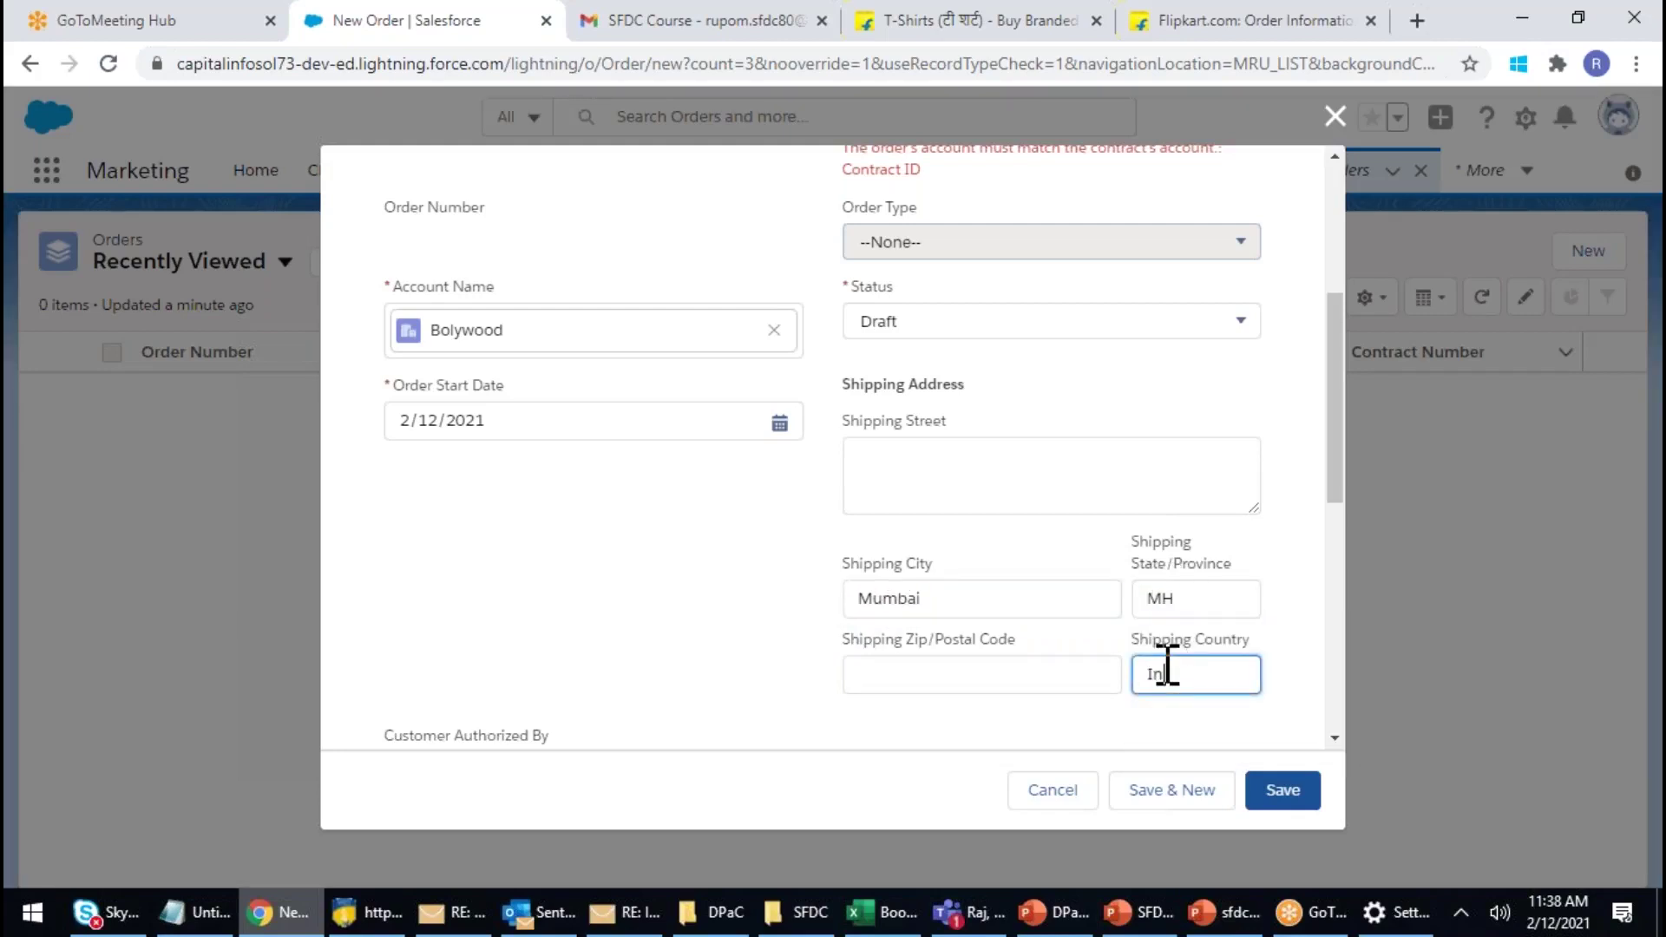
type("India")
scroll(1144, 531, "down", 6)
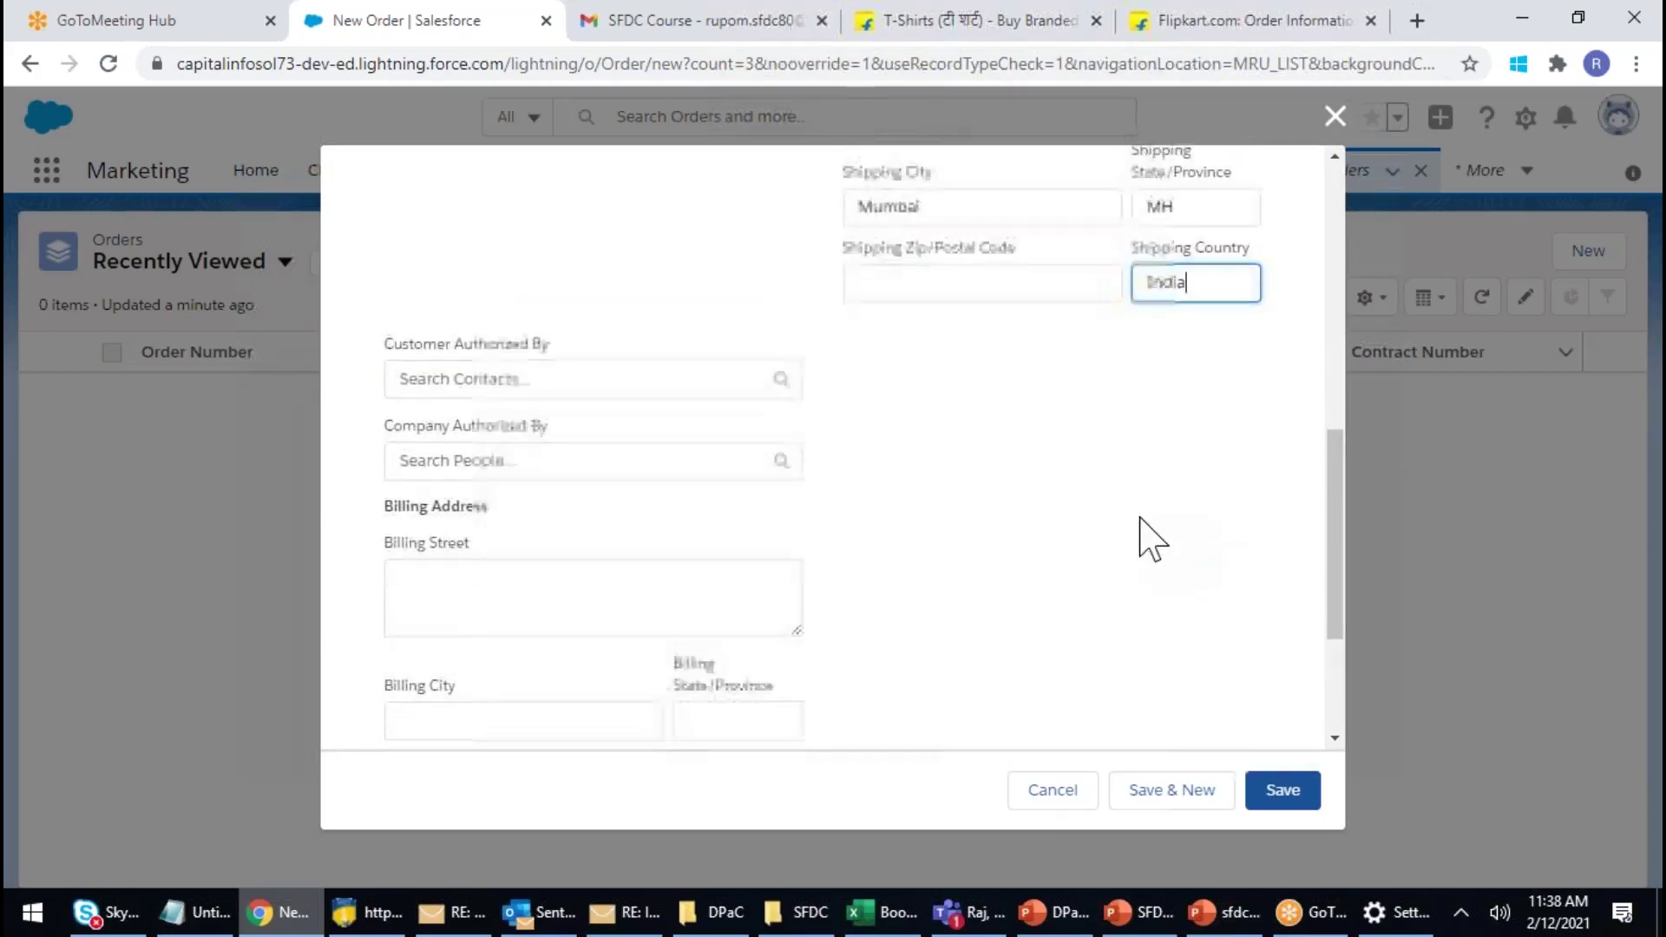
scroll(1143, 531, "up", 1)
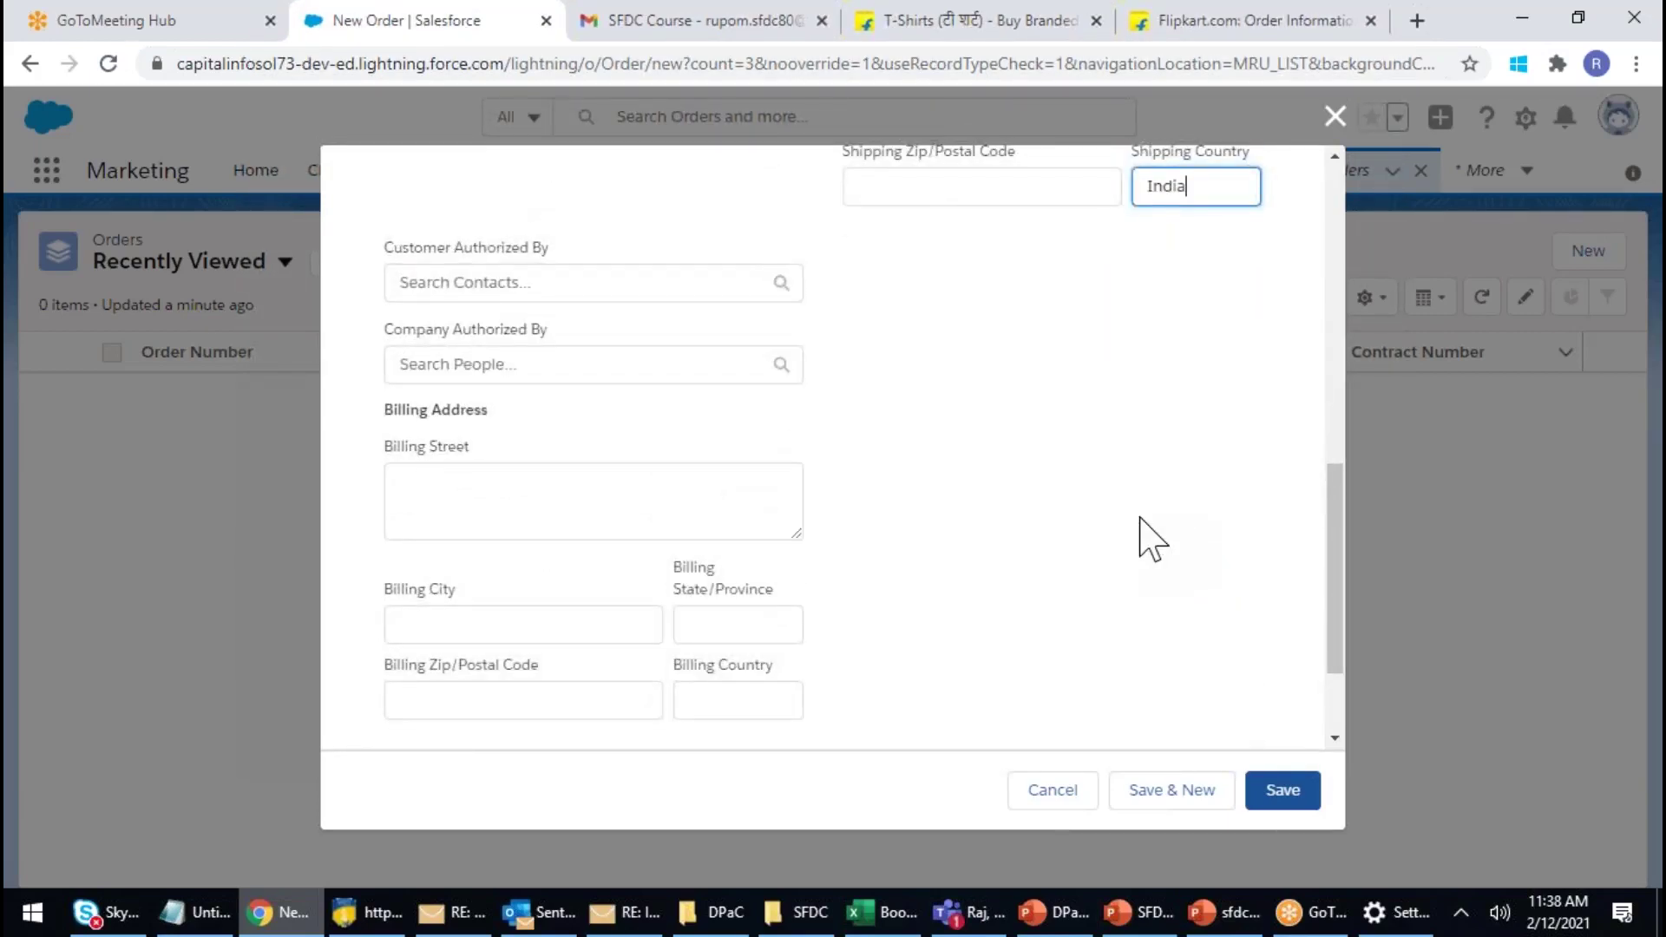
Step: Set the Bolywood contact as customer authorizer, choose a company authorizer, and save the order
left_click(558, 284)
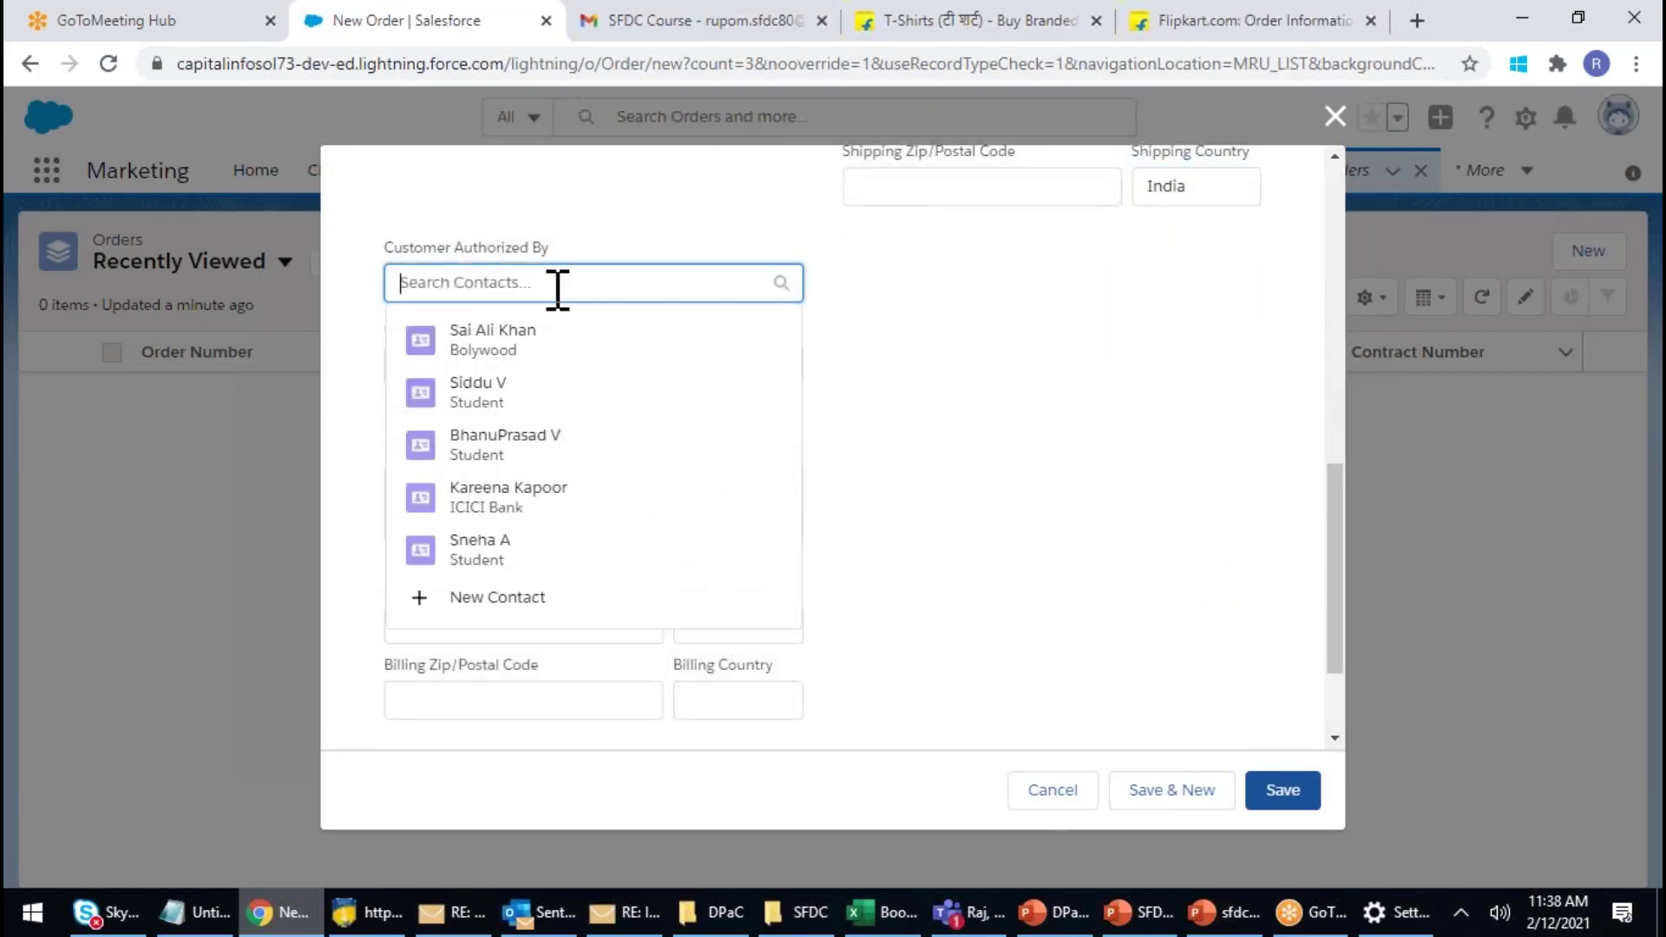
left_click(509, 343)
left_click(546, 384)
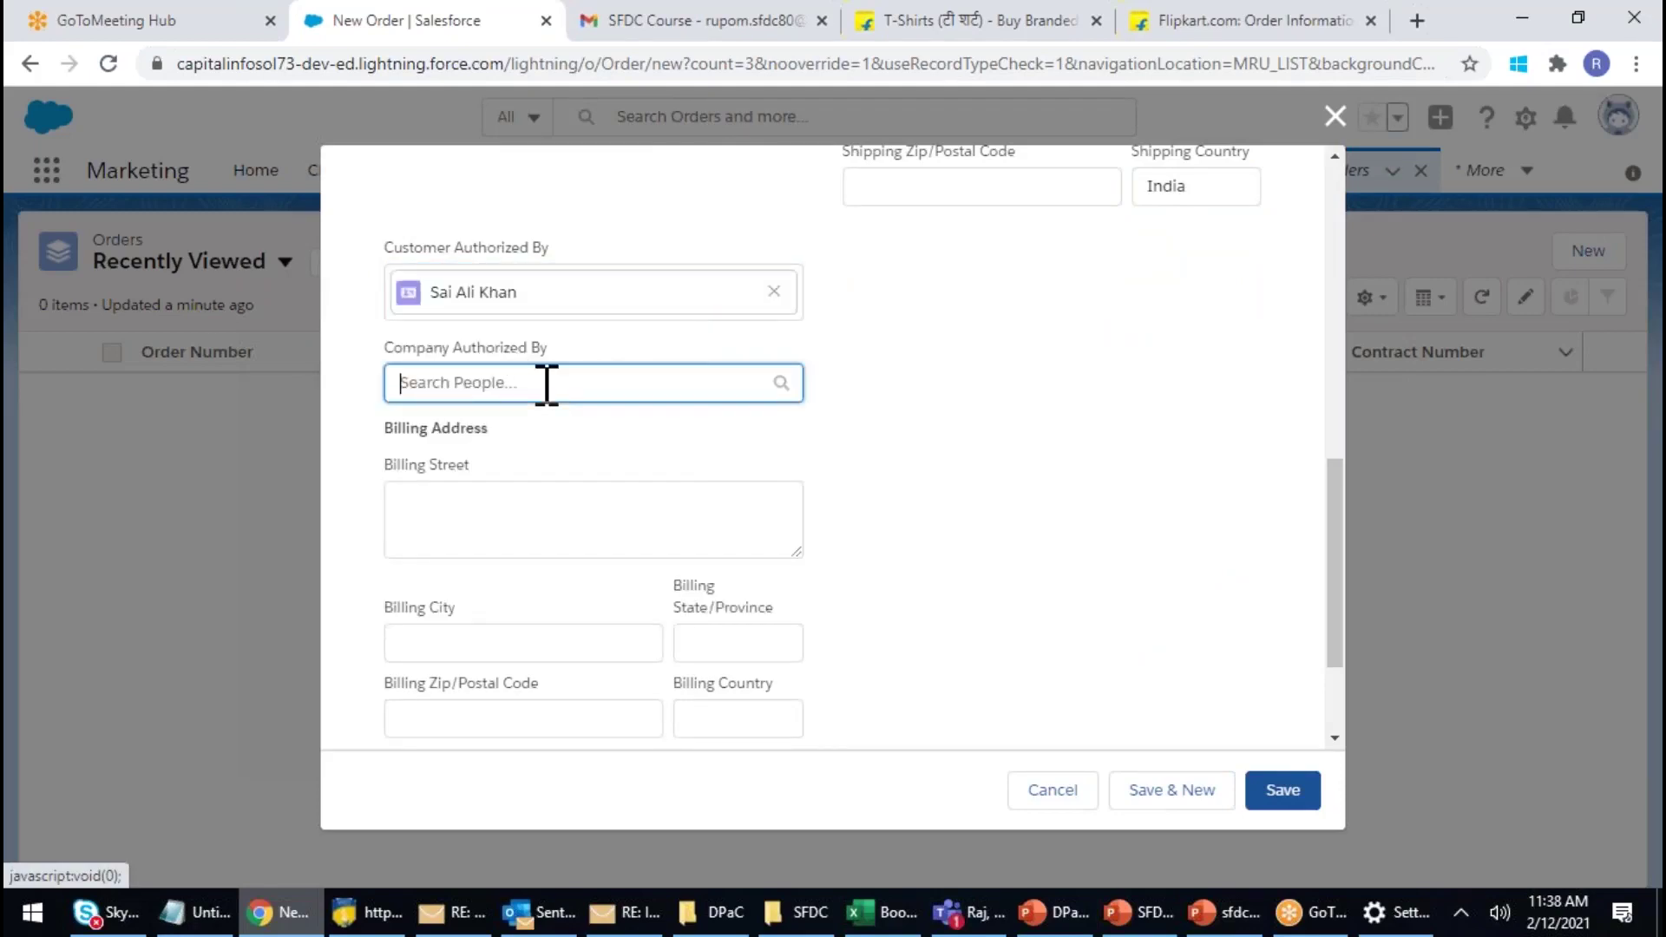
left_click(536, 436)
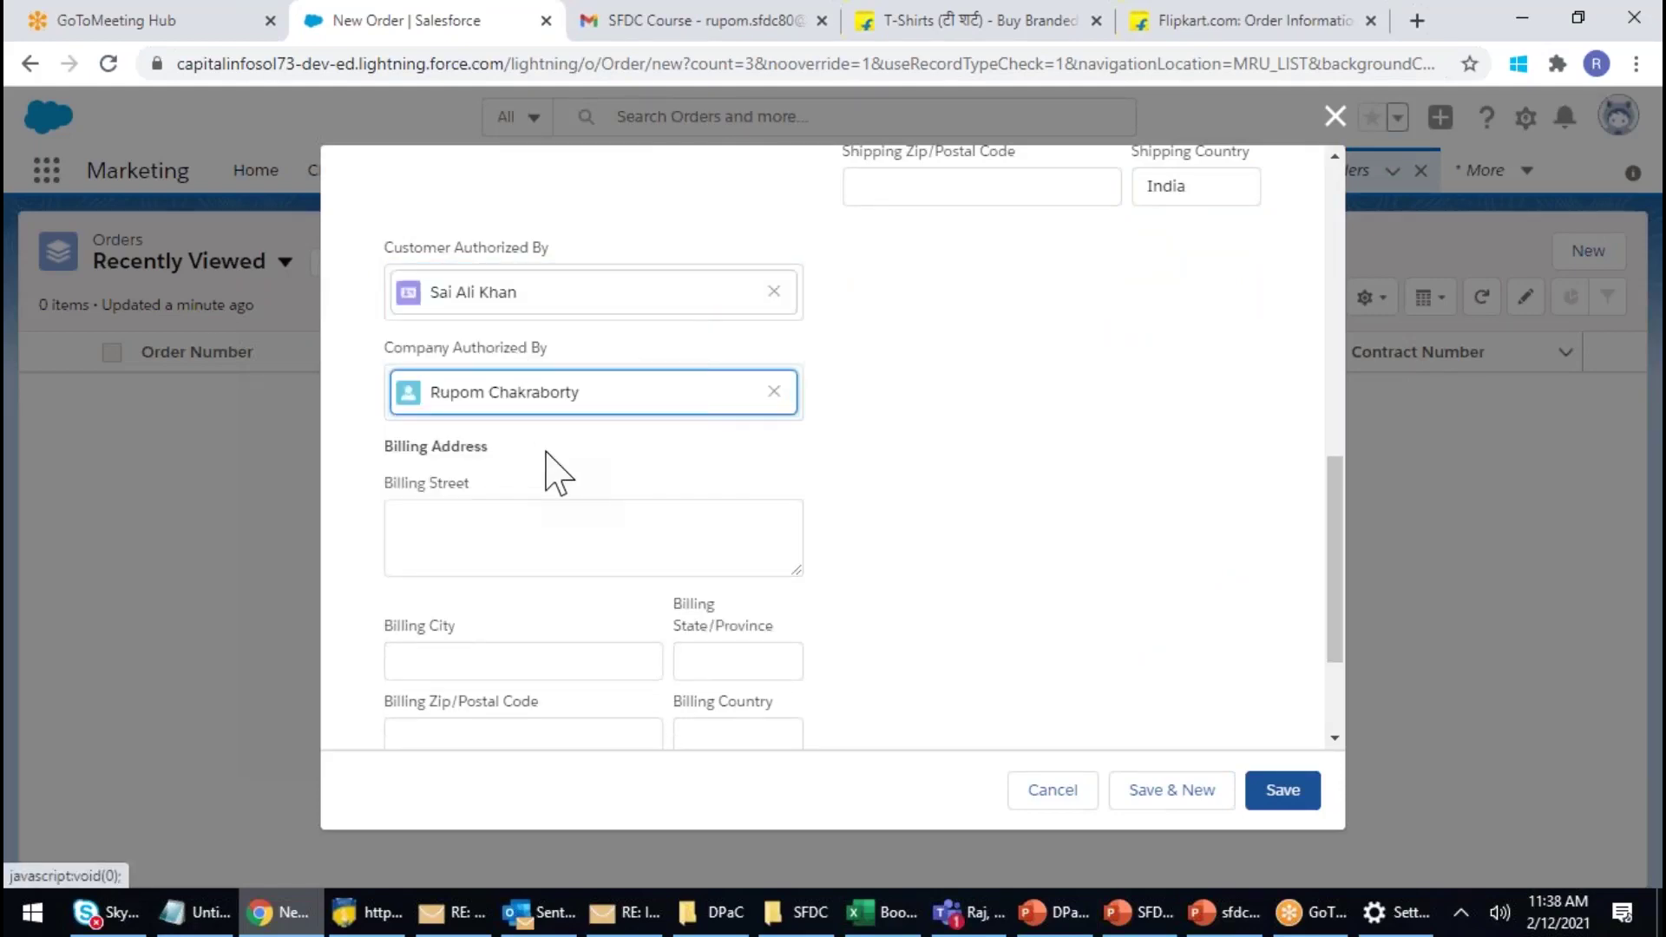
scroll(617, 461, "down", 3)
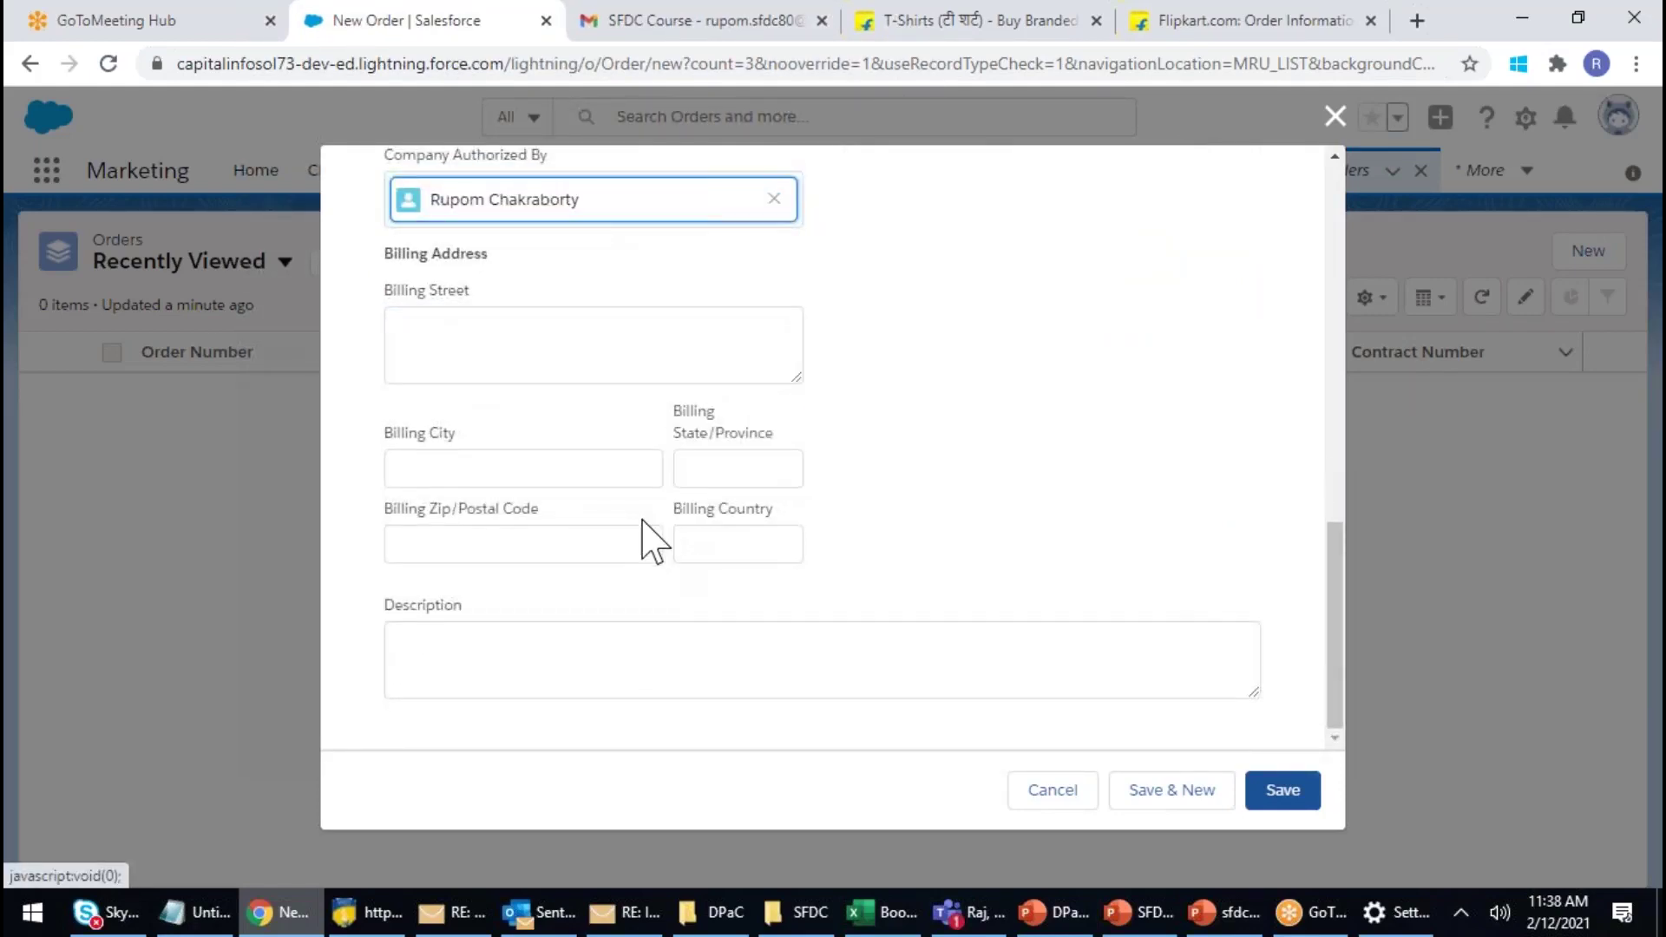
left_click(1284, 802)
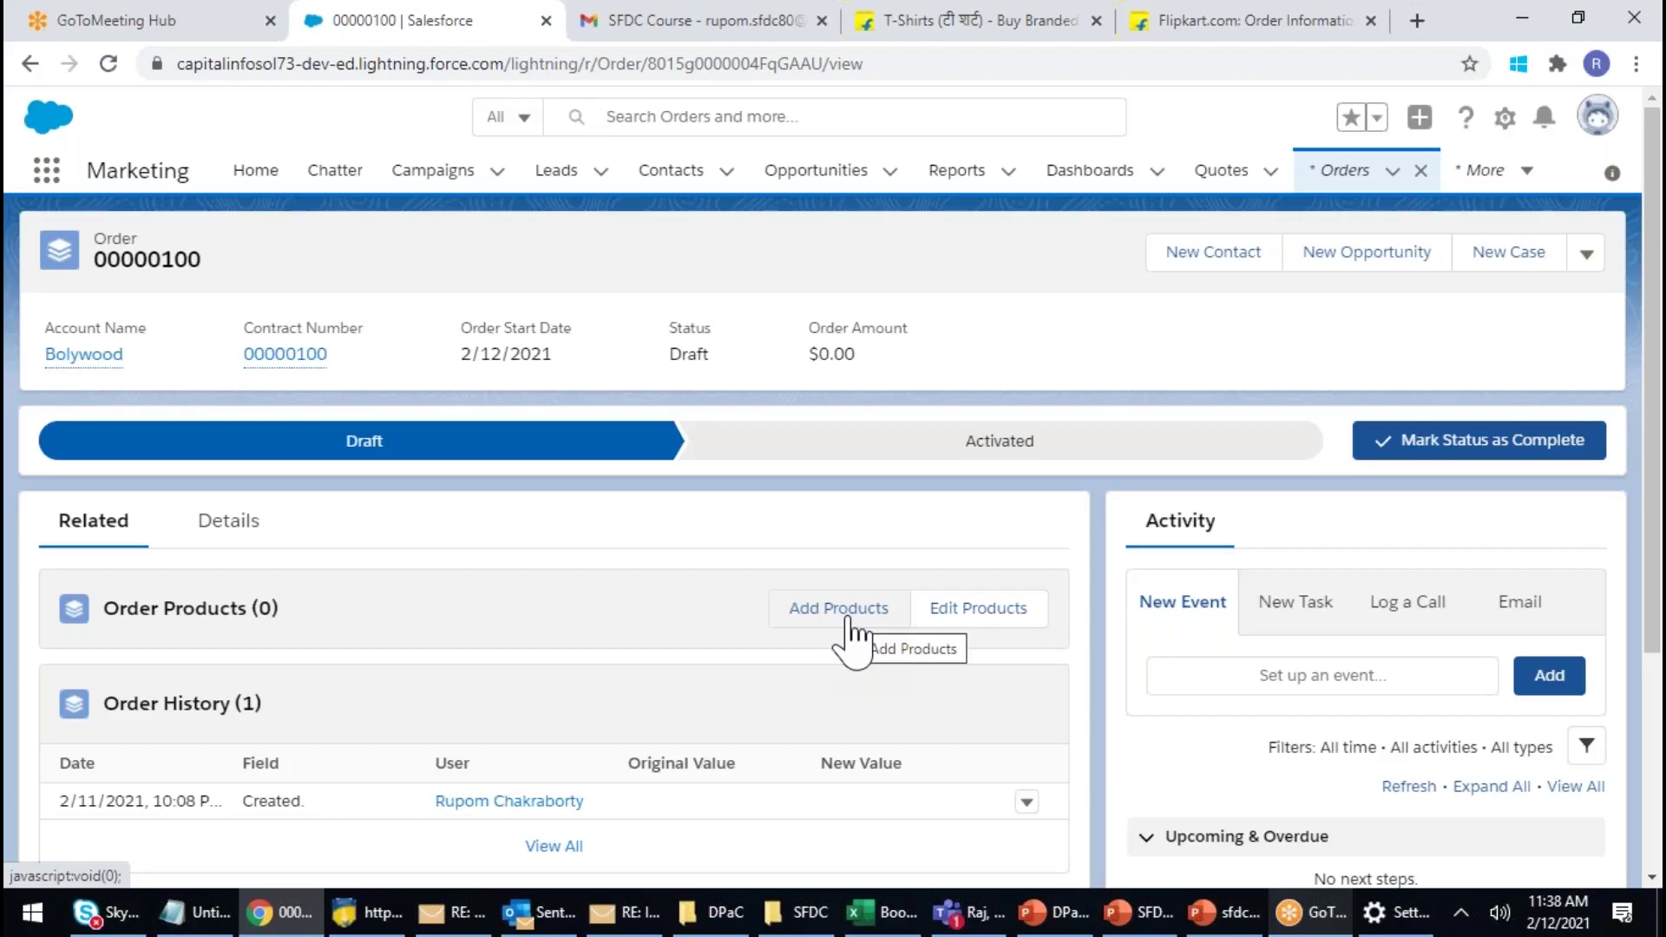
Step: Switch to the sfdc flow PowerPoint deck showing the Salesforce CRM Flow Diagram
left_click(1236, 914)
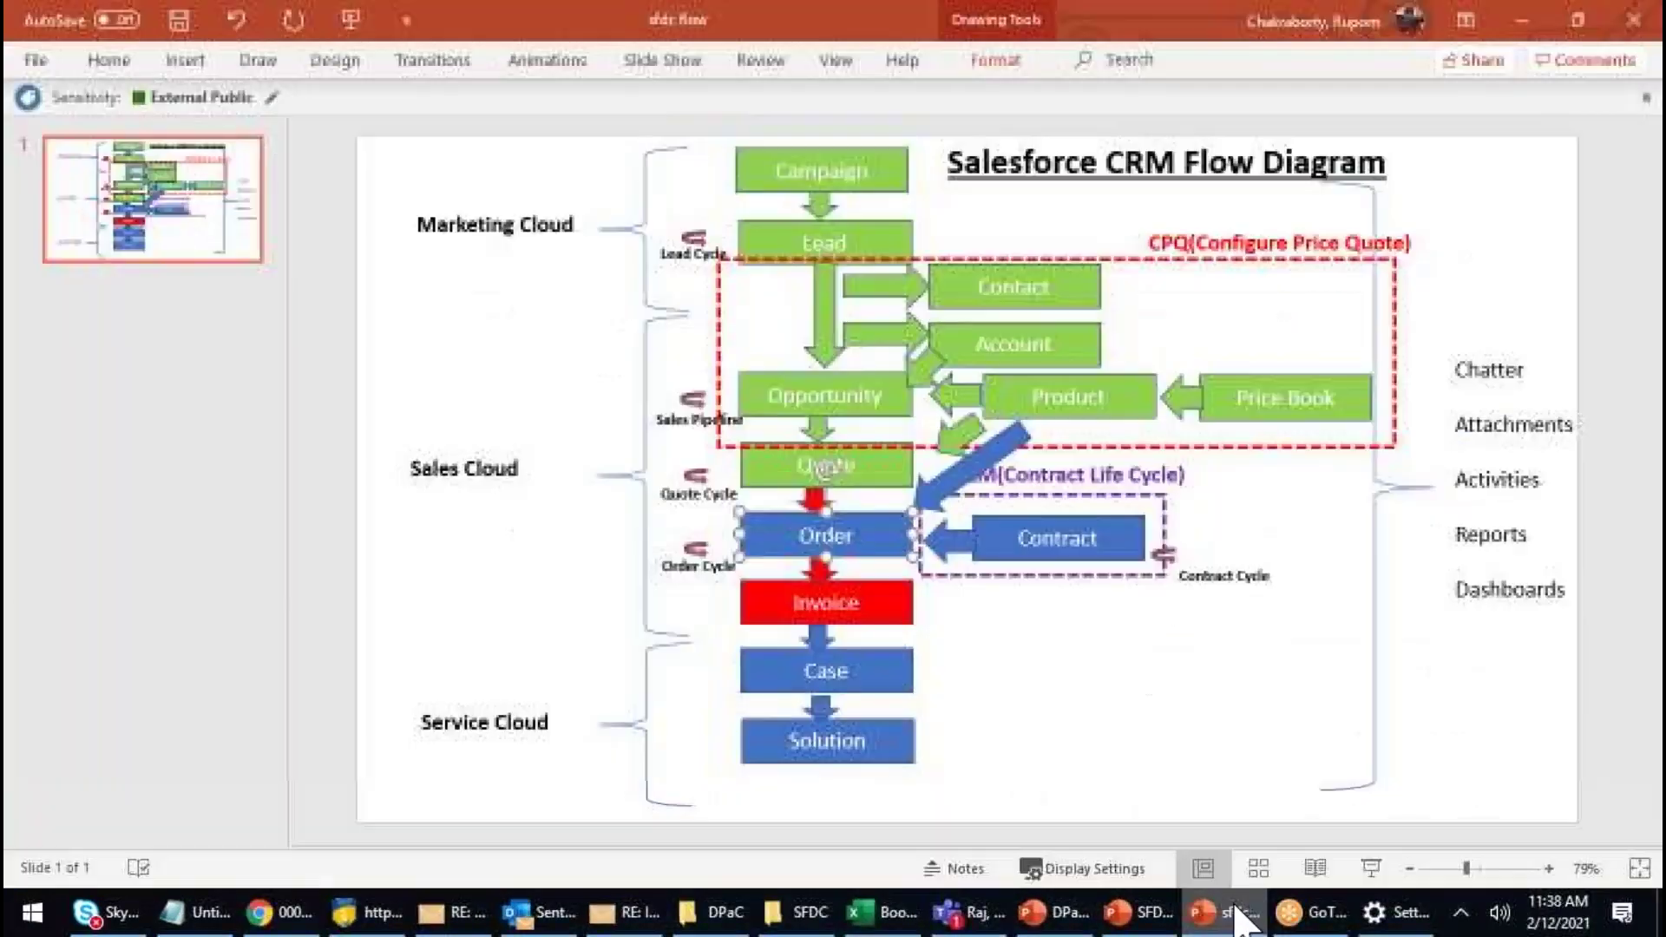
Step: Point out the Quote step, the arrow to Order and the Order step, then return to the order
left_click(814, 498)
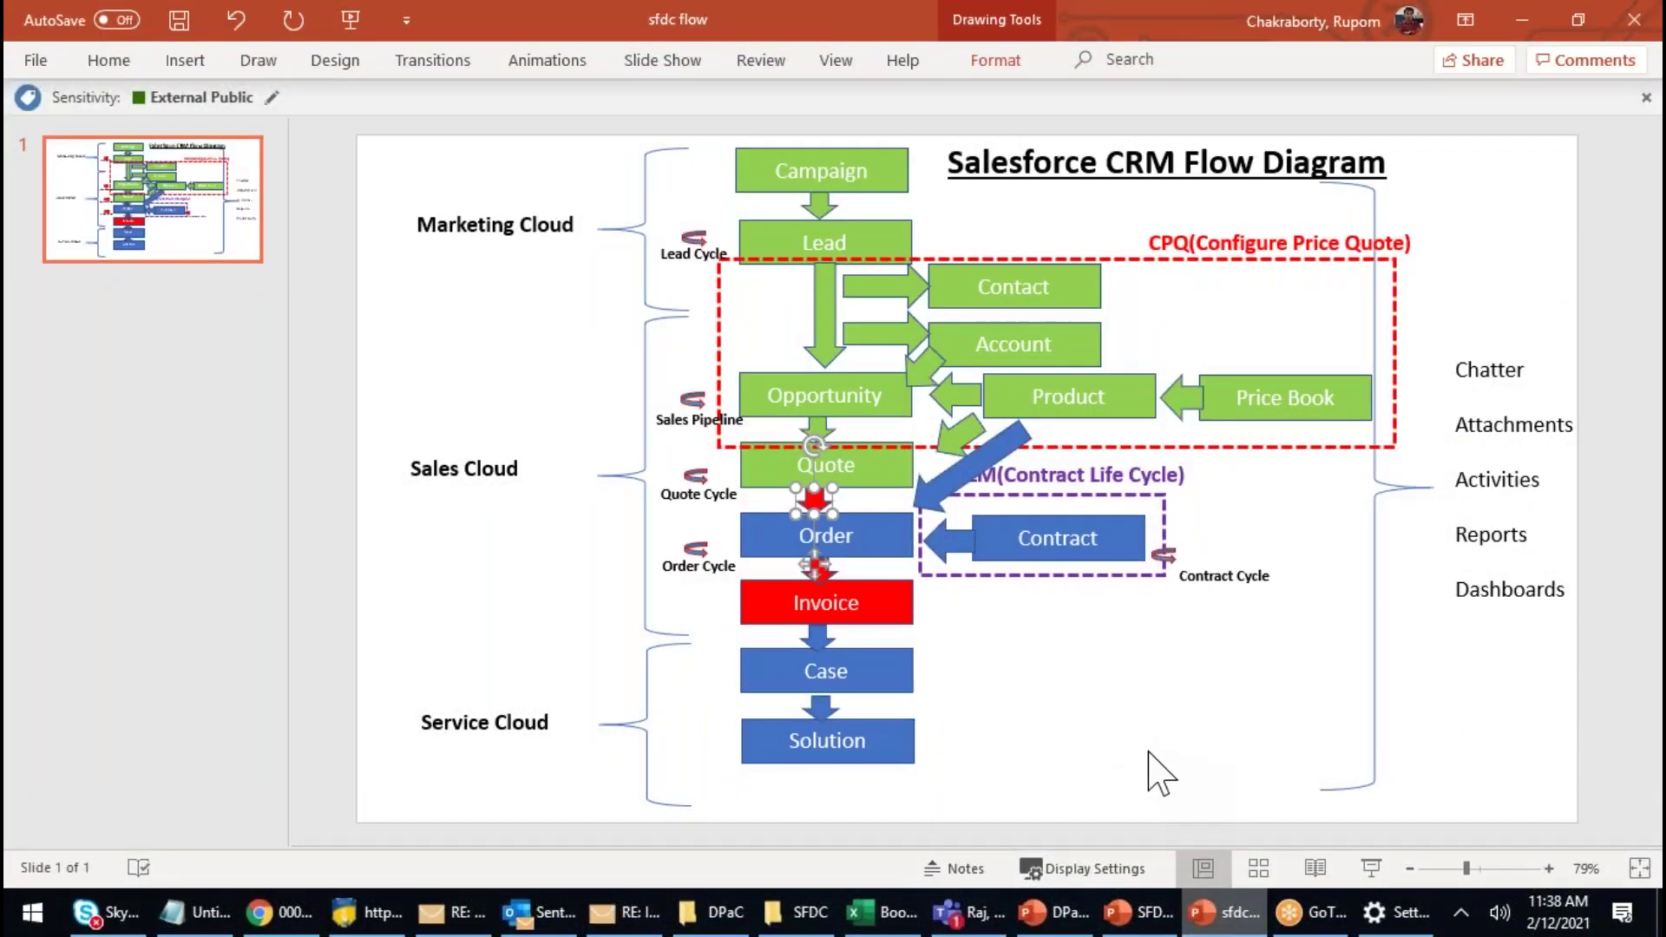
left_click(885, 477)
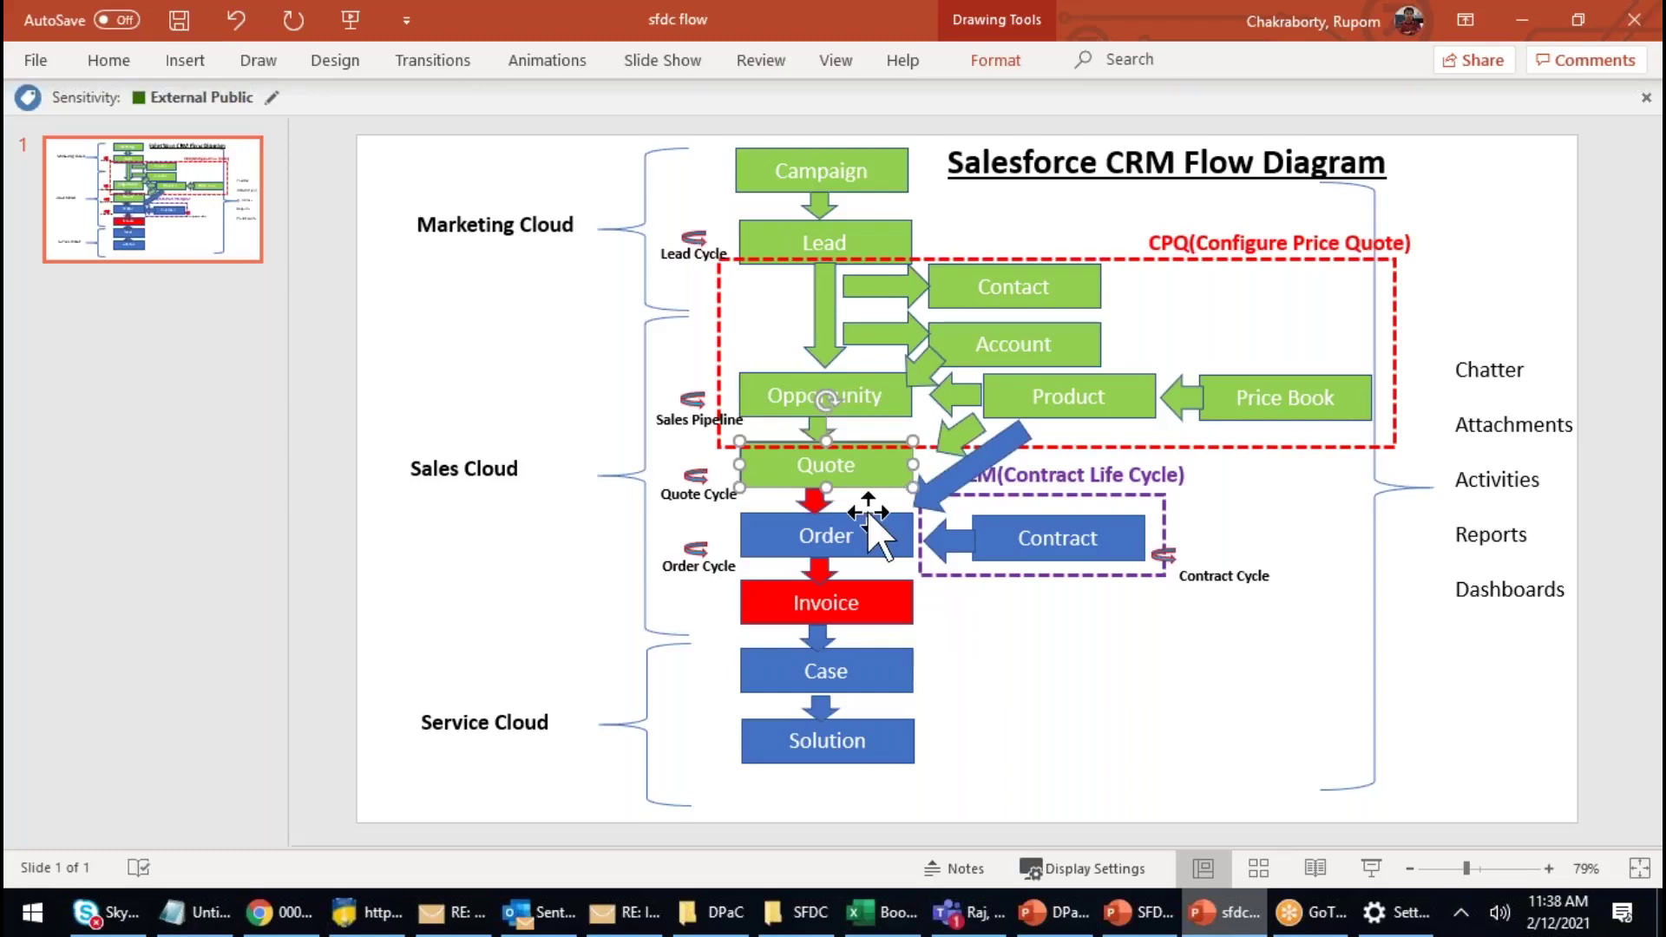
left_click(812, 496)
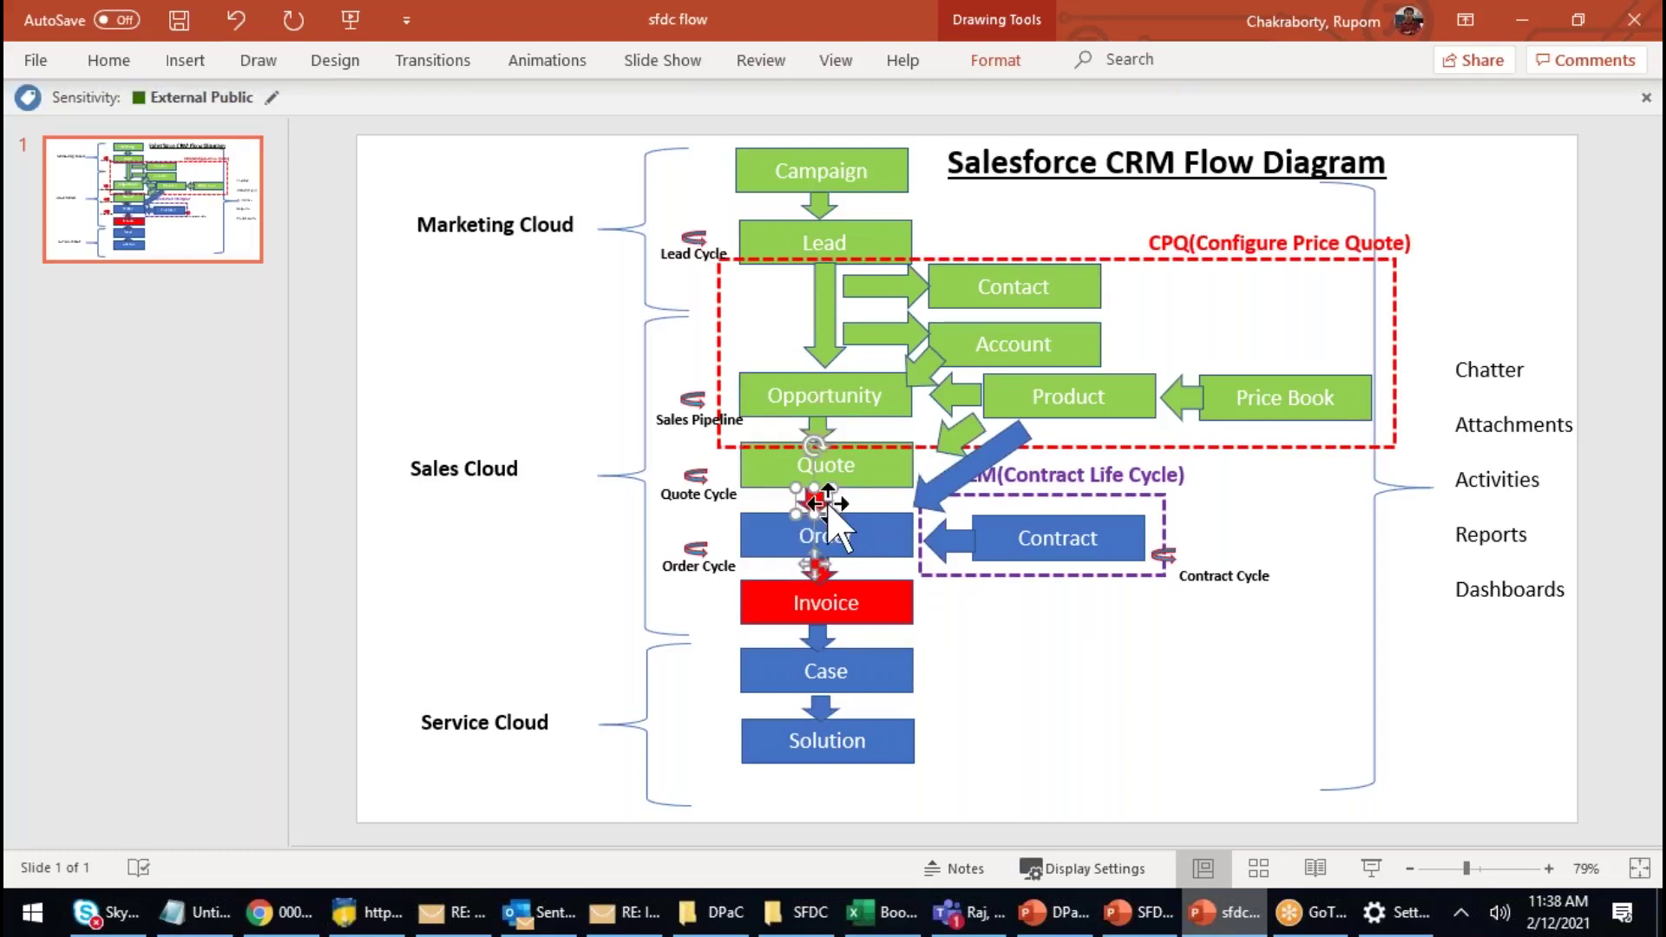
left_click(876, 468)
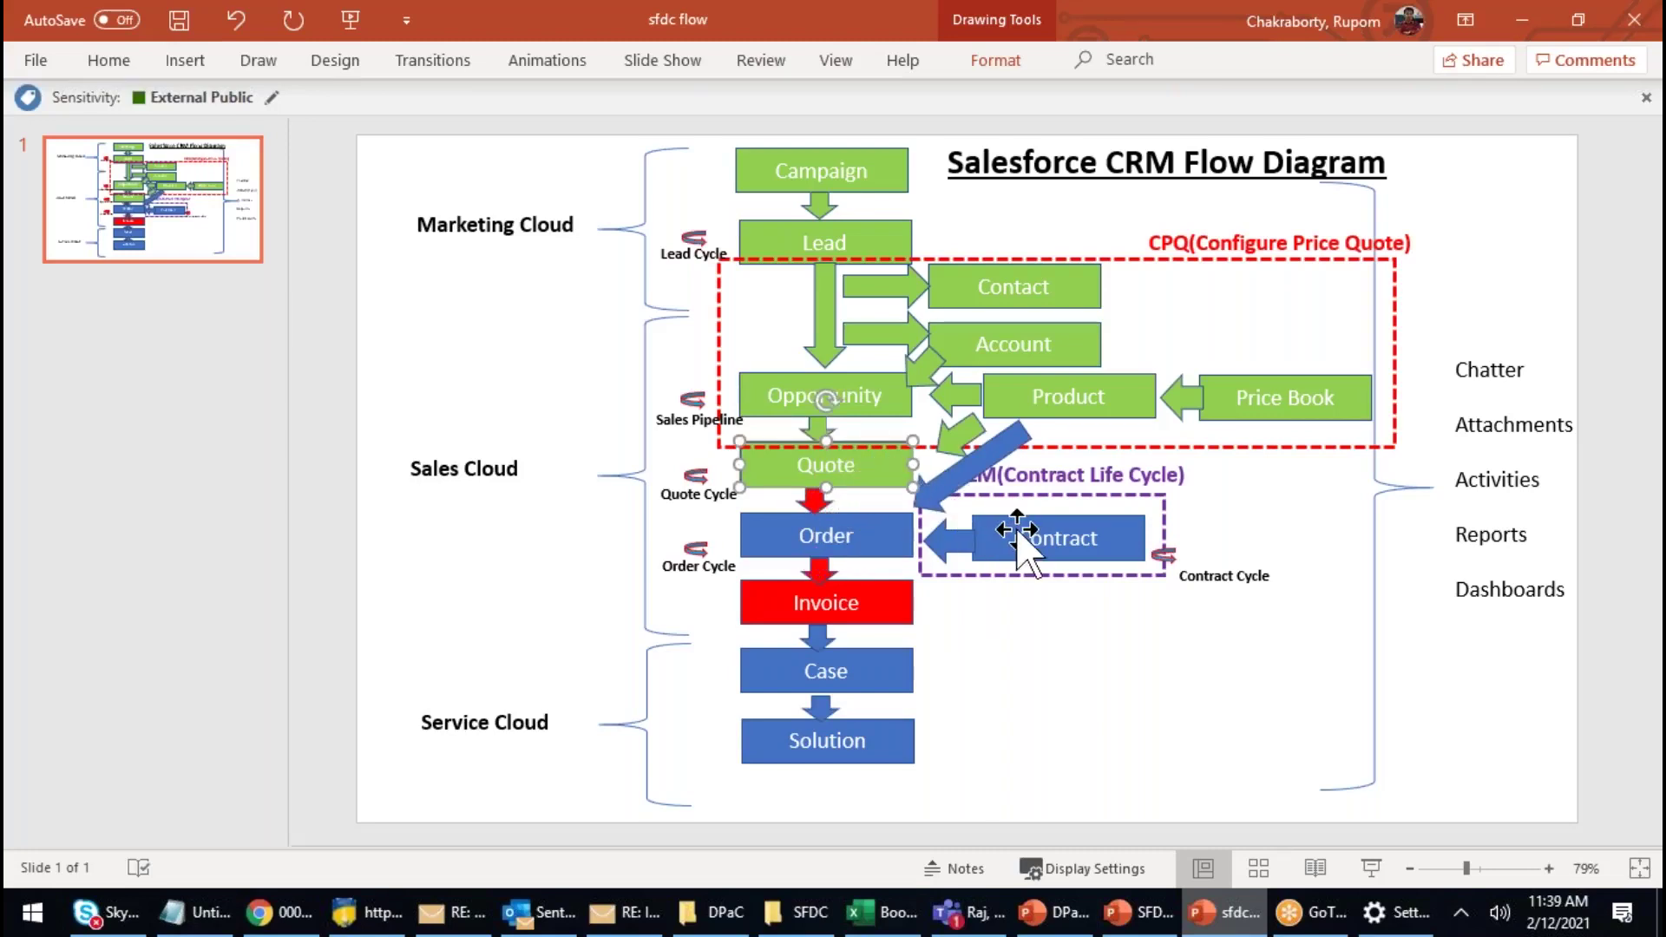
left_click(885, 547)
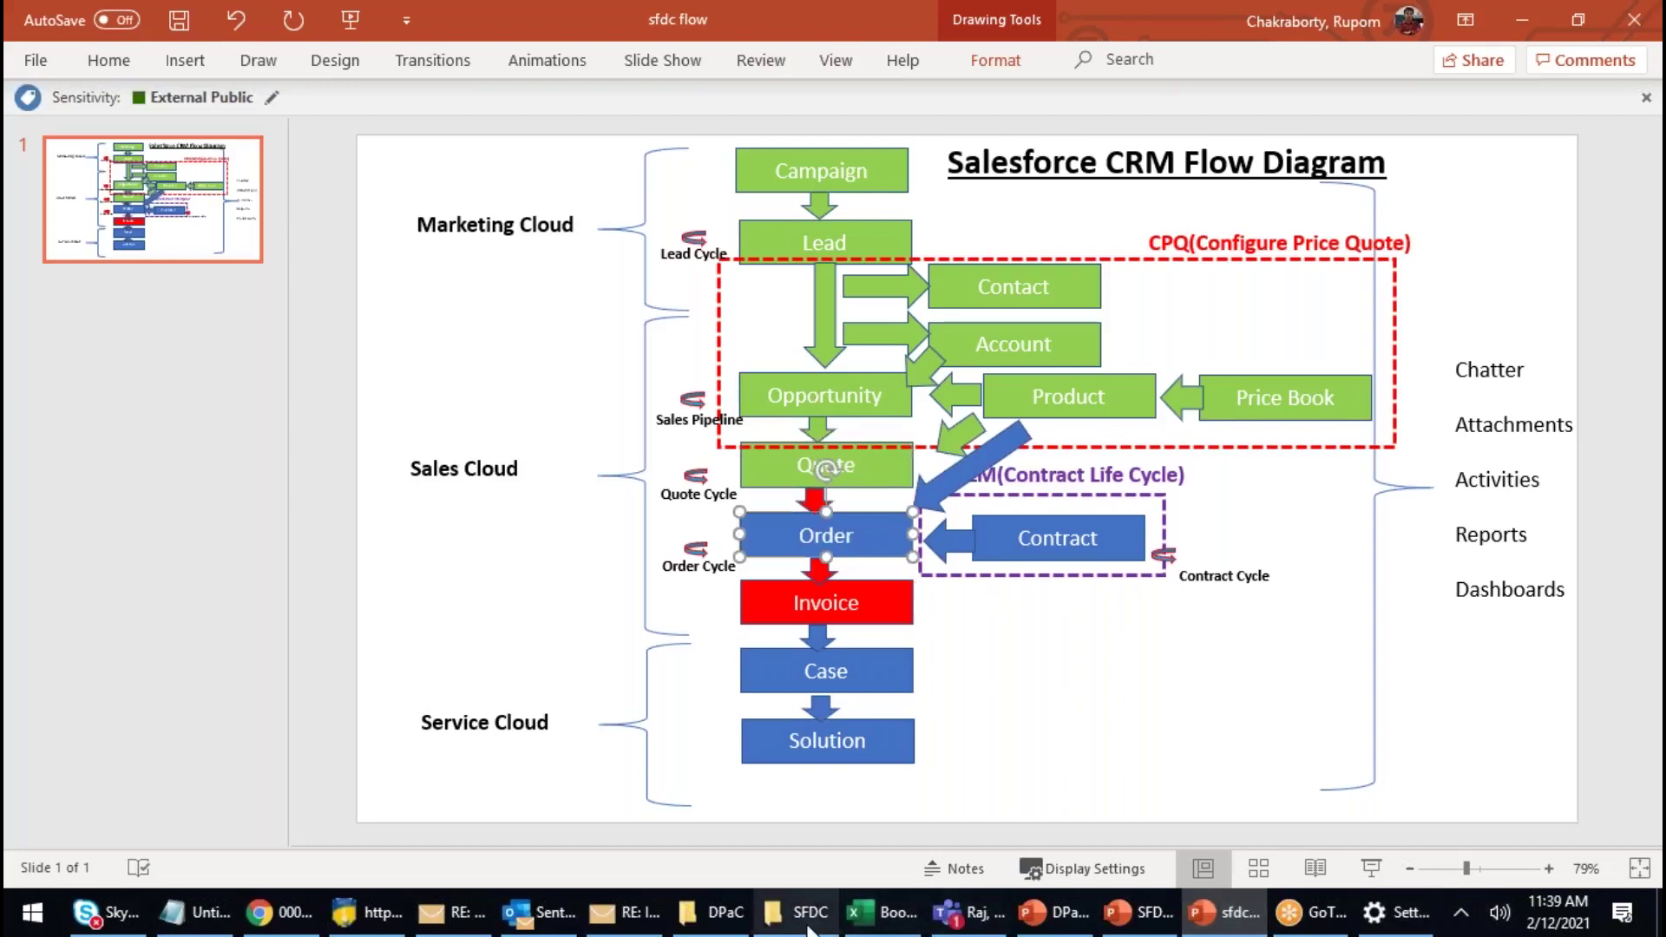
left_click(280, 911)
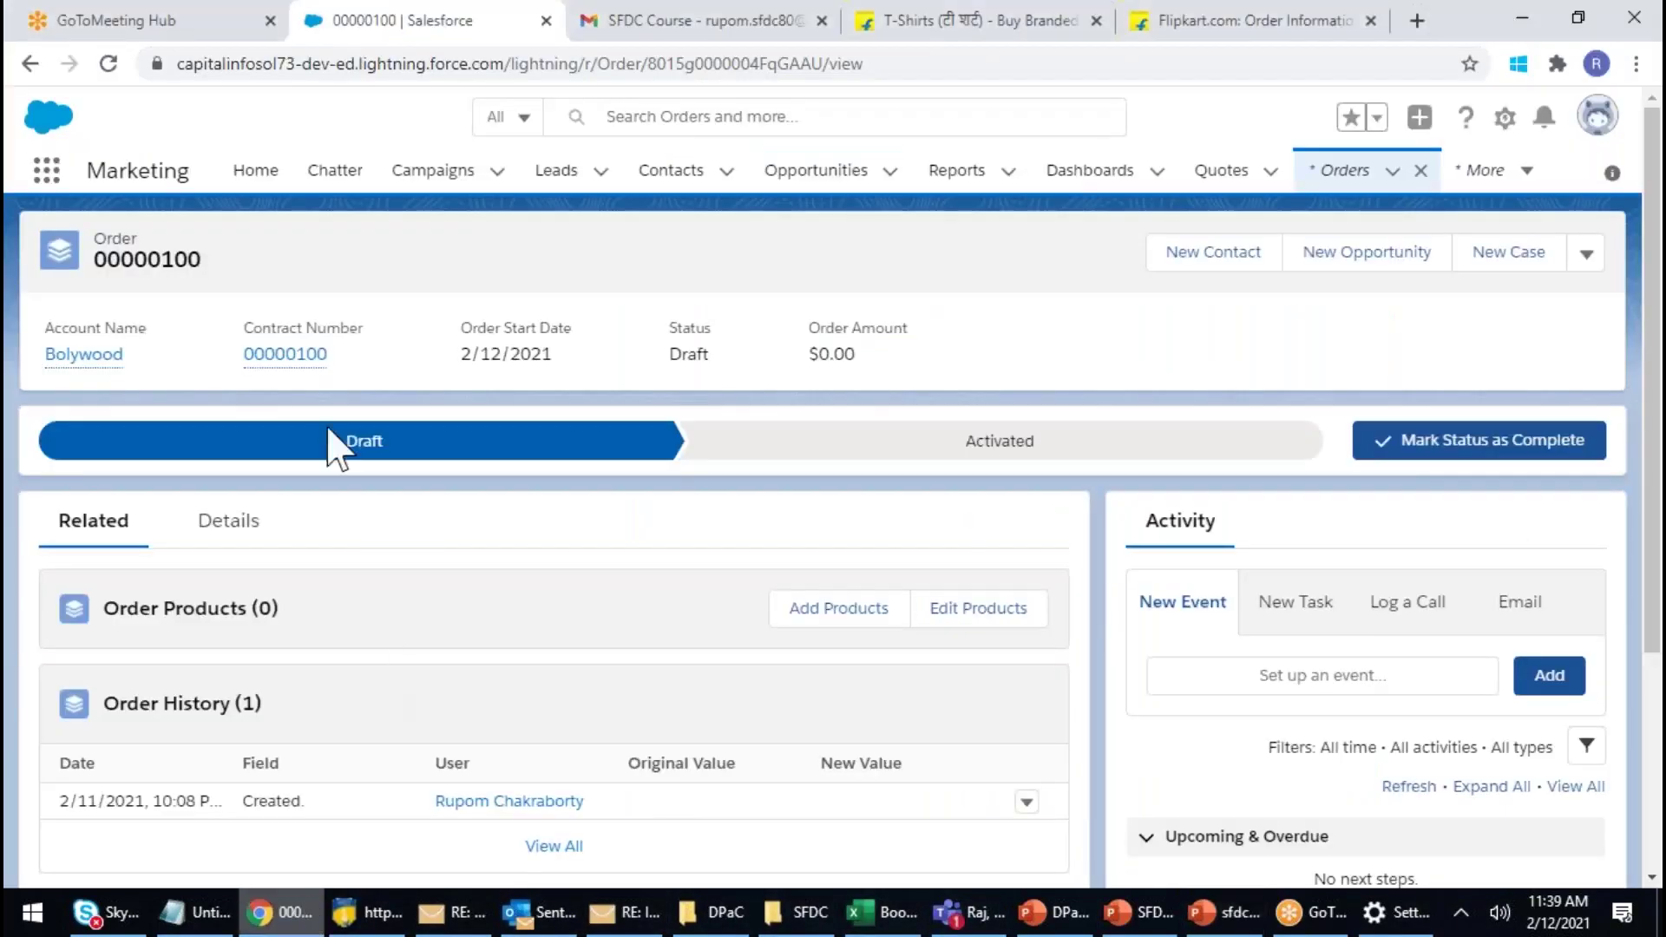
Step: Keep the Delight price book and select Lenovo K8, SFDC Course and SFDC Lightning Course
scroll(365, 558, "down", 3)
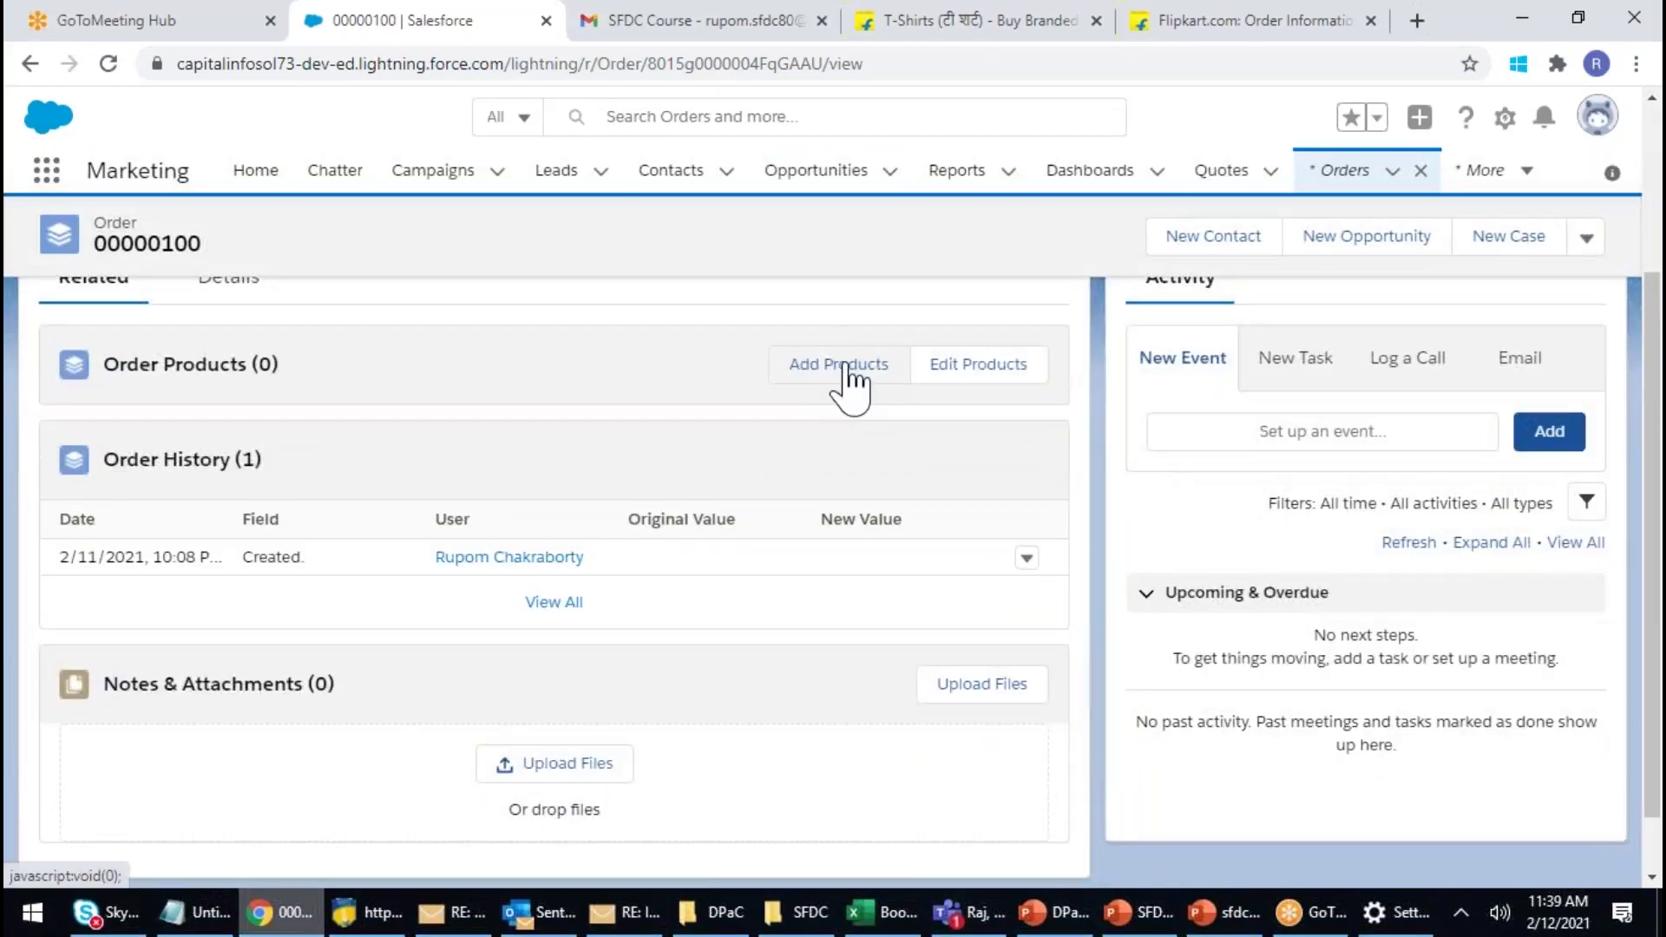
left_click(845, 364)
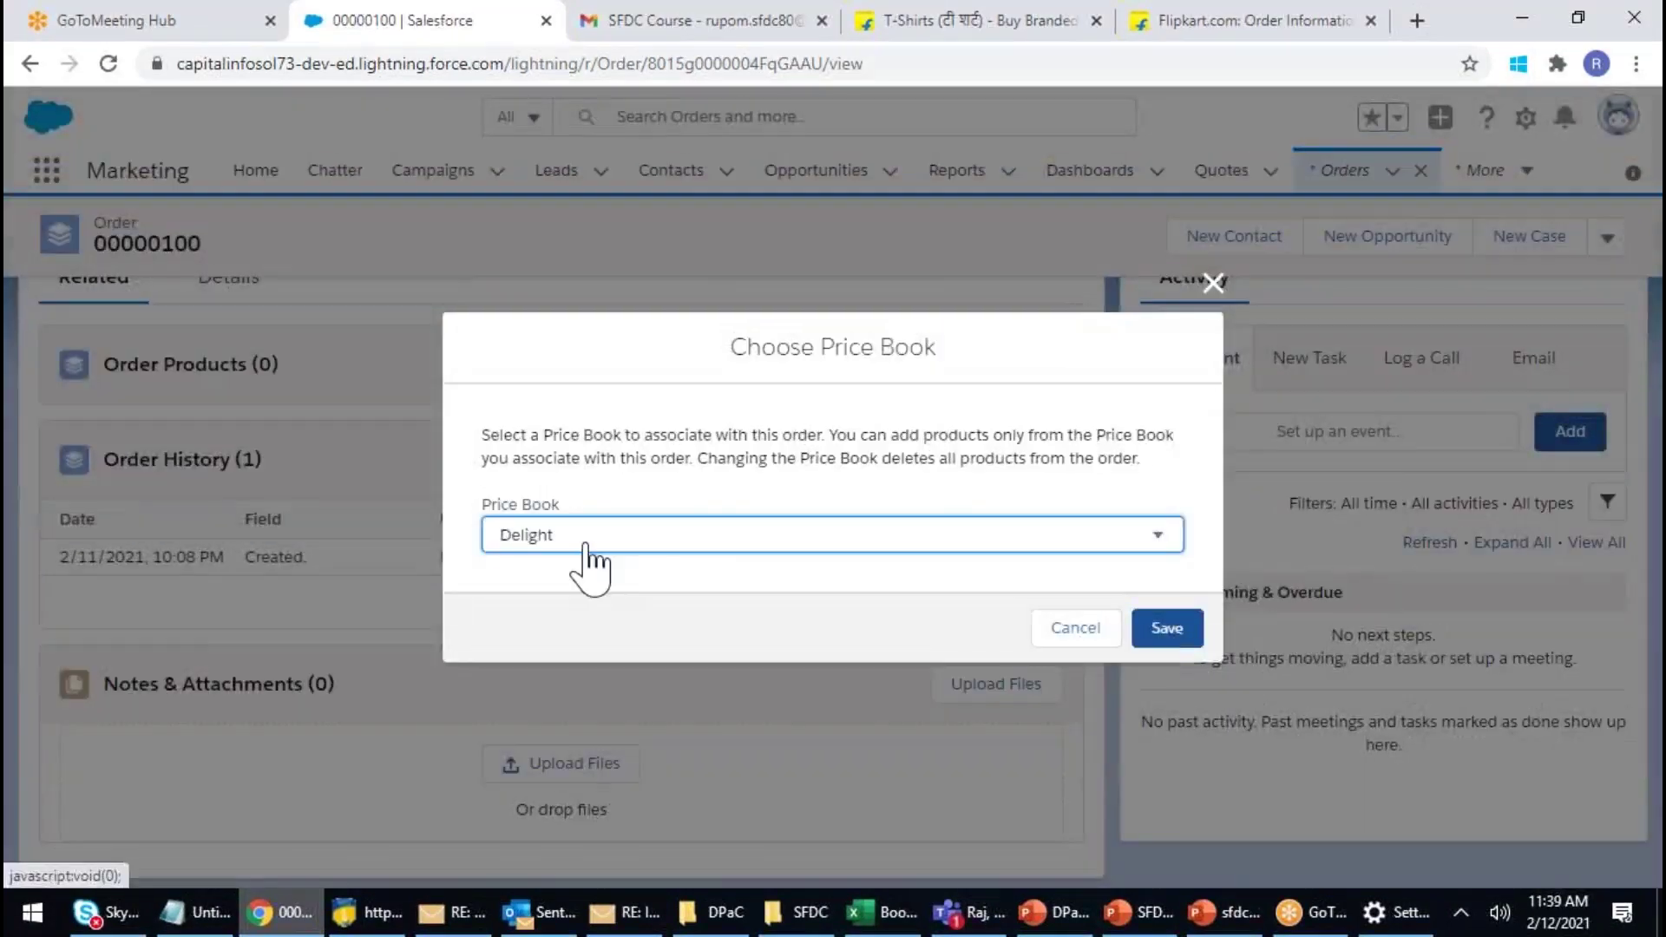
left_click(1172, 633)
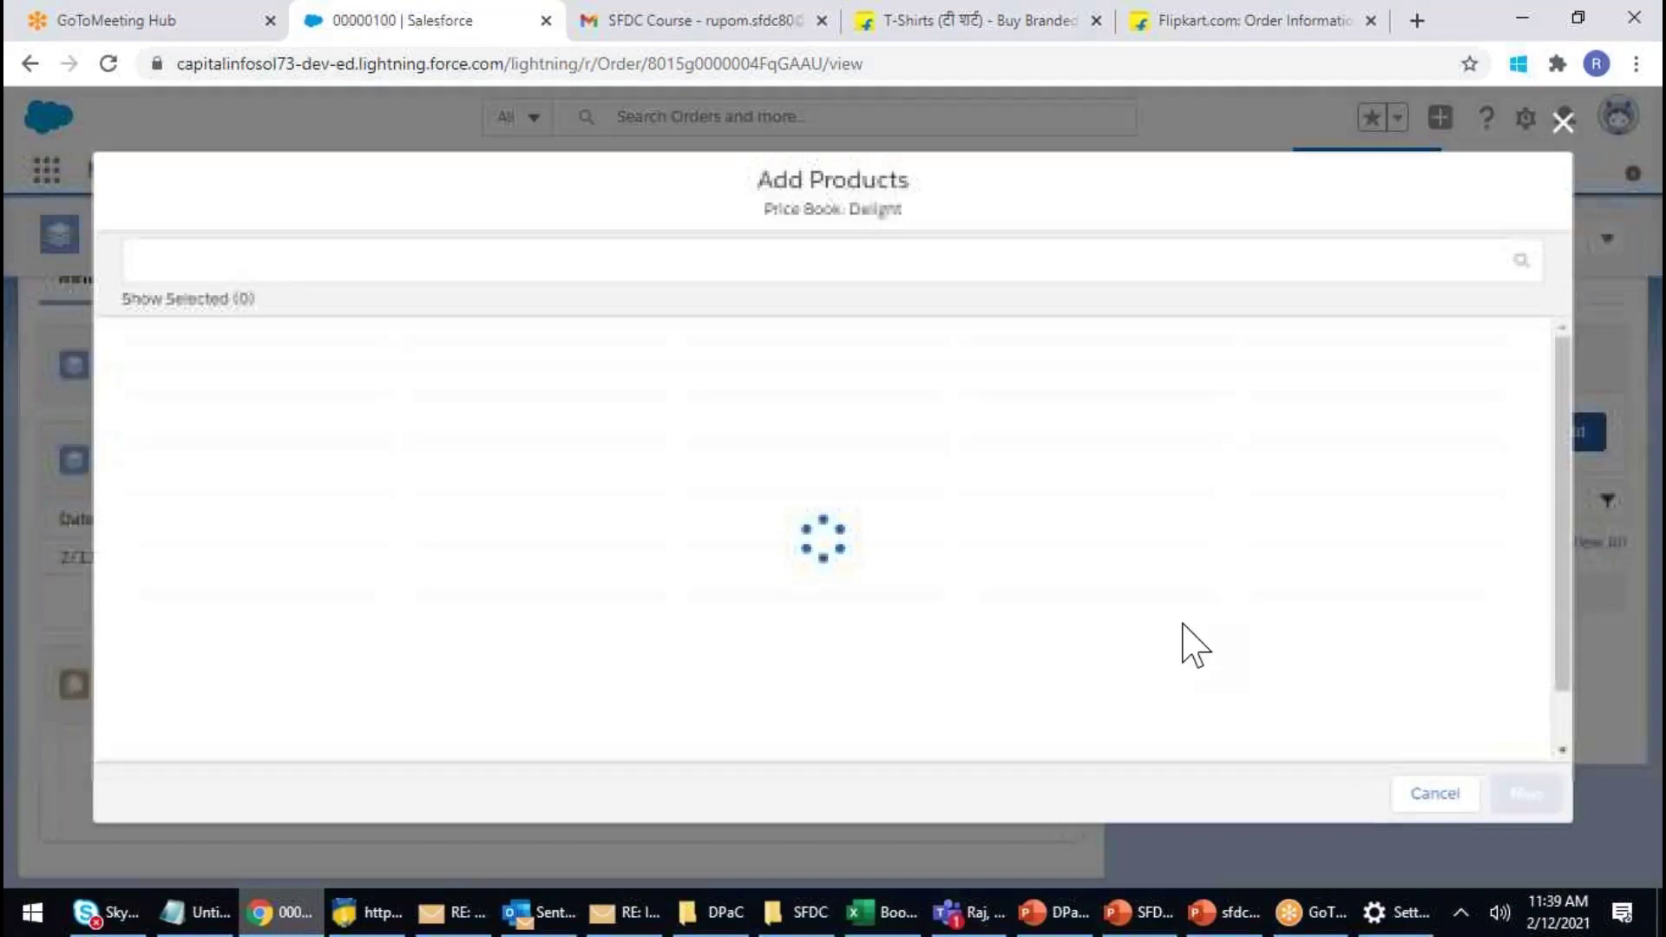
left_click(146, 404)
left_click(146, 435)
left_click(146, 467)
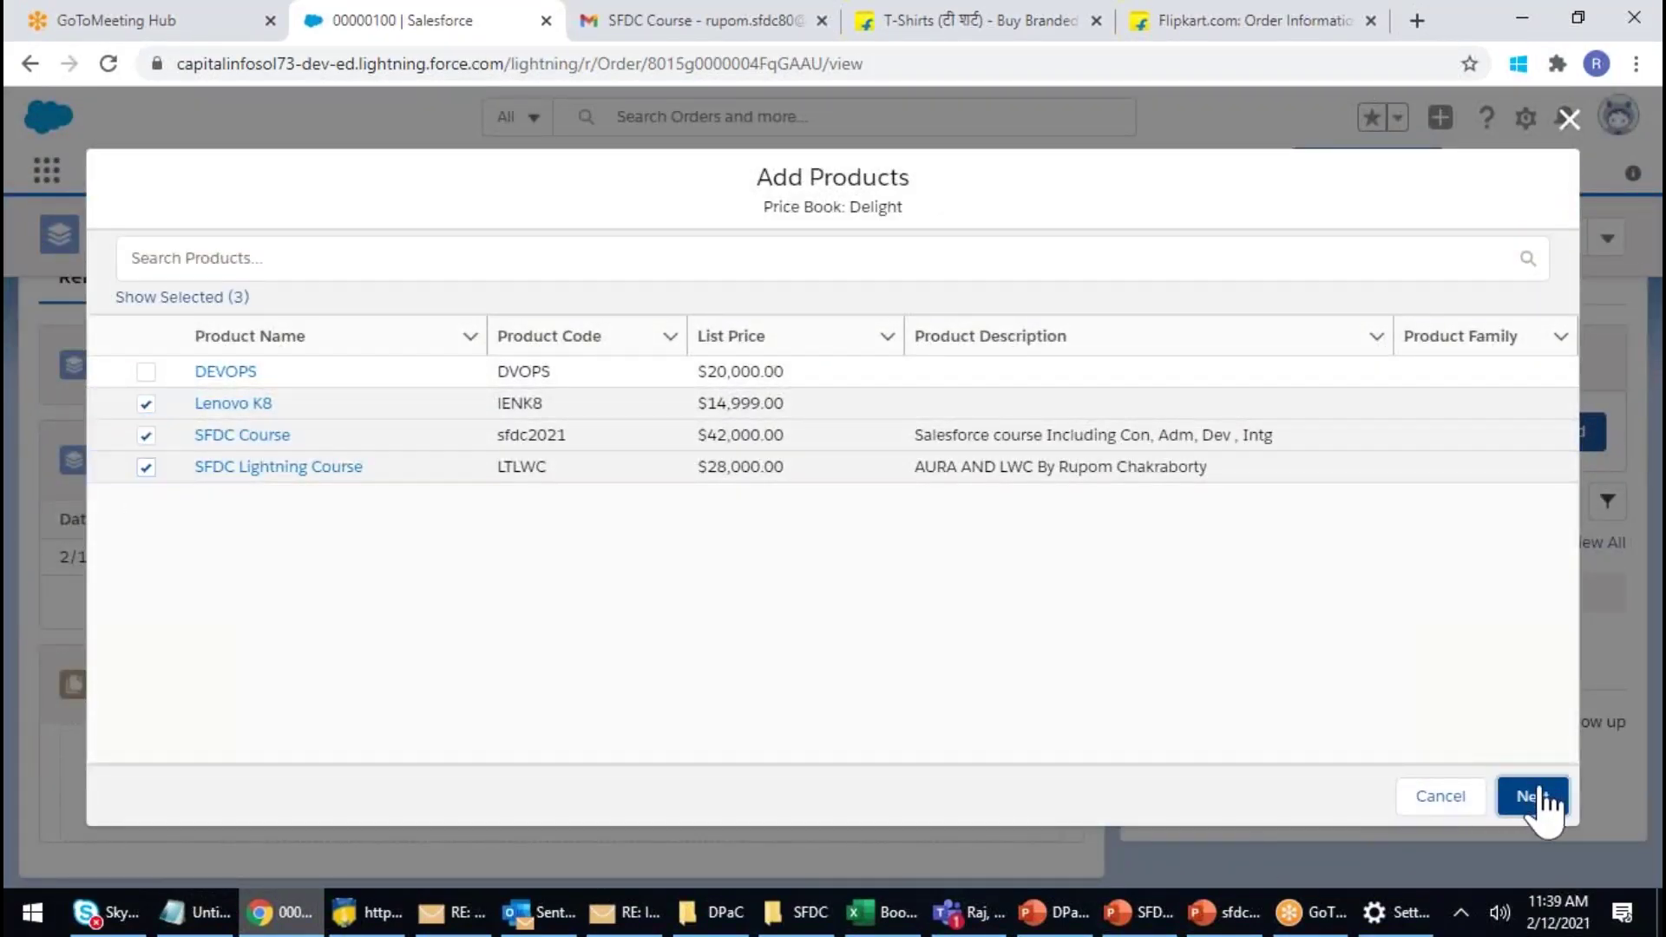
left_click(1531, 796)
Step: Enter quantities 5, 3 and 2 for the three products and save them to the order
left_click(525, 359)
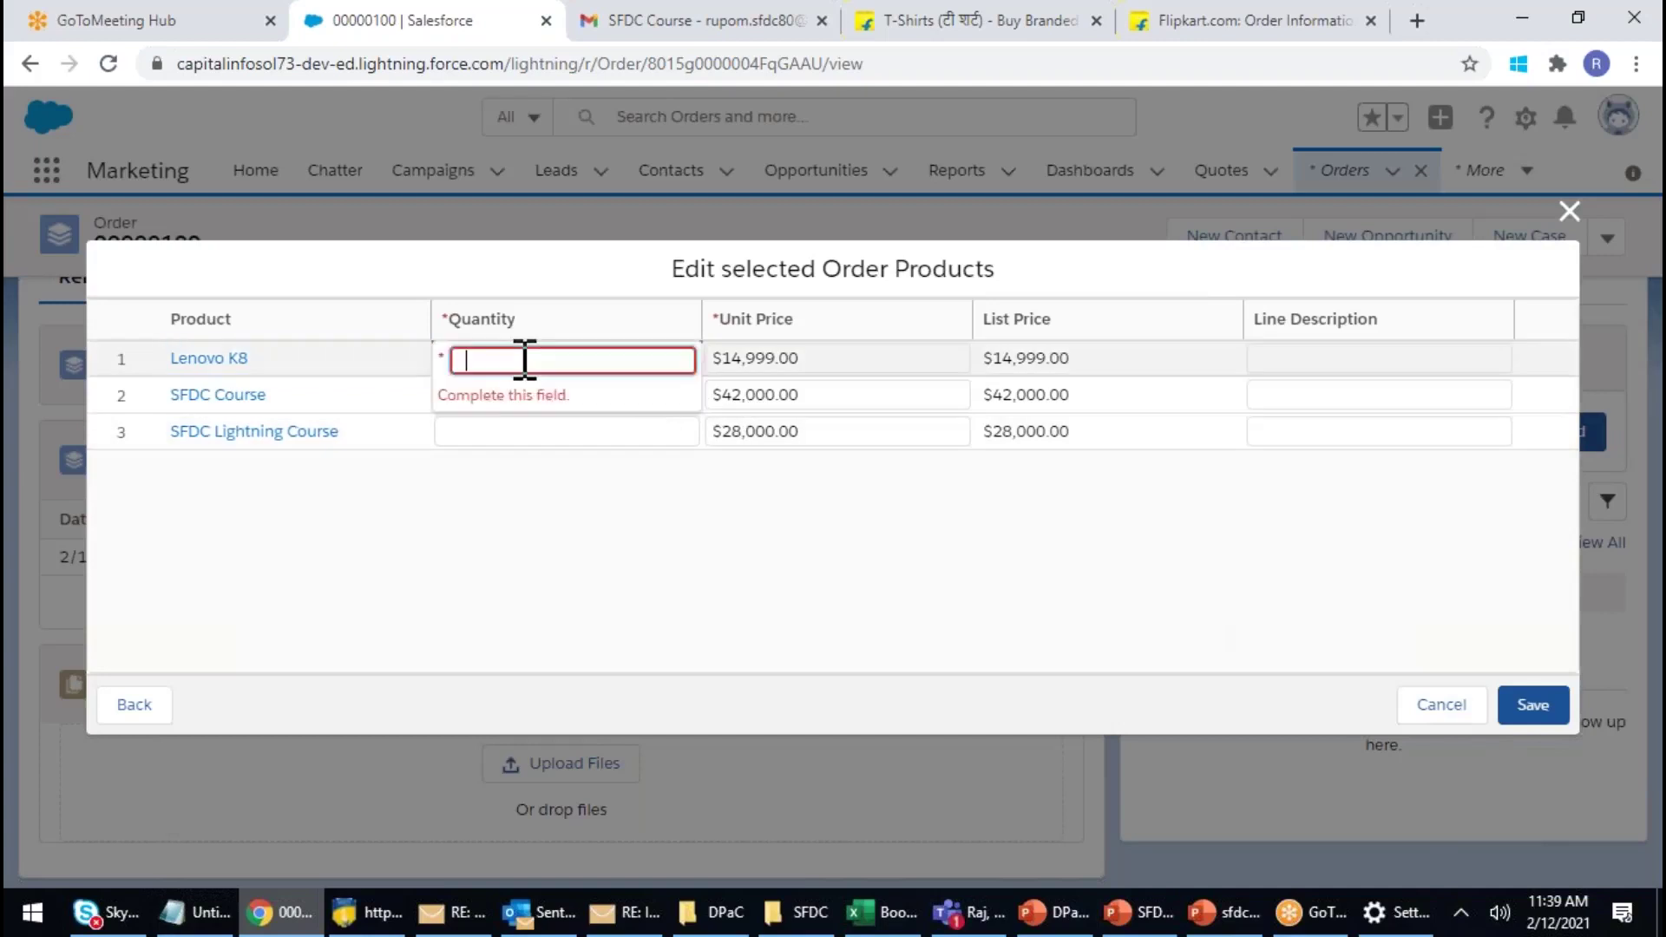
type("5")
left_click(483, 401)
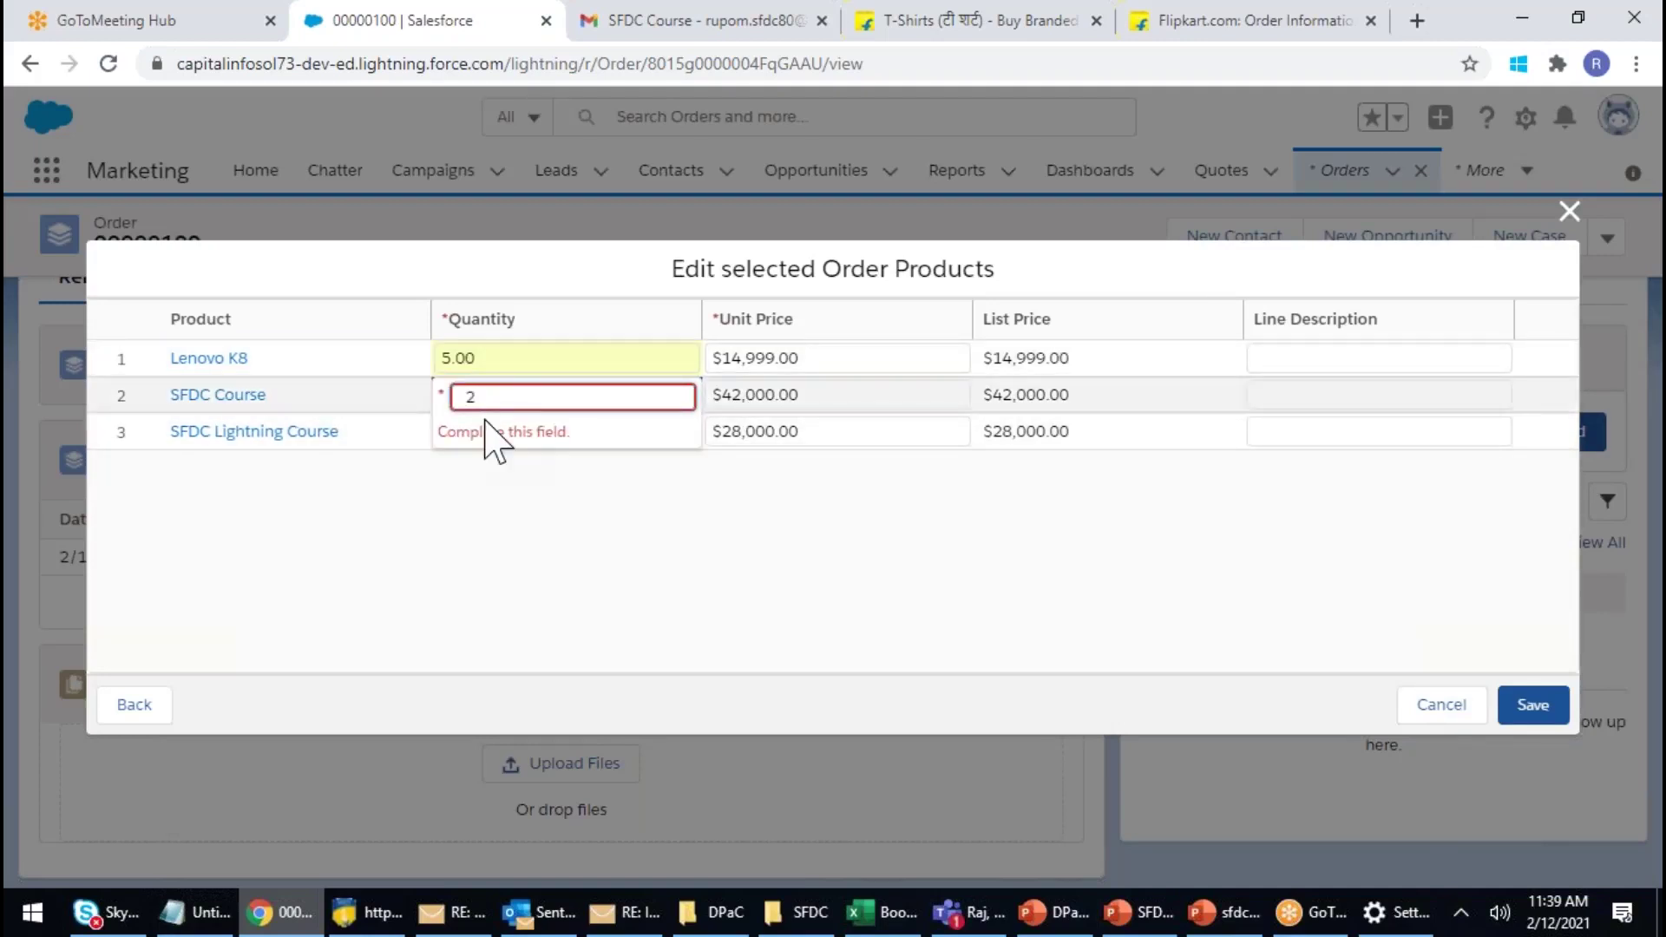
type("3")
left_click(474, 437)
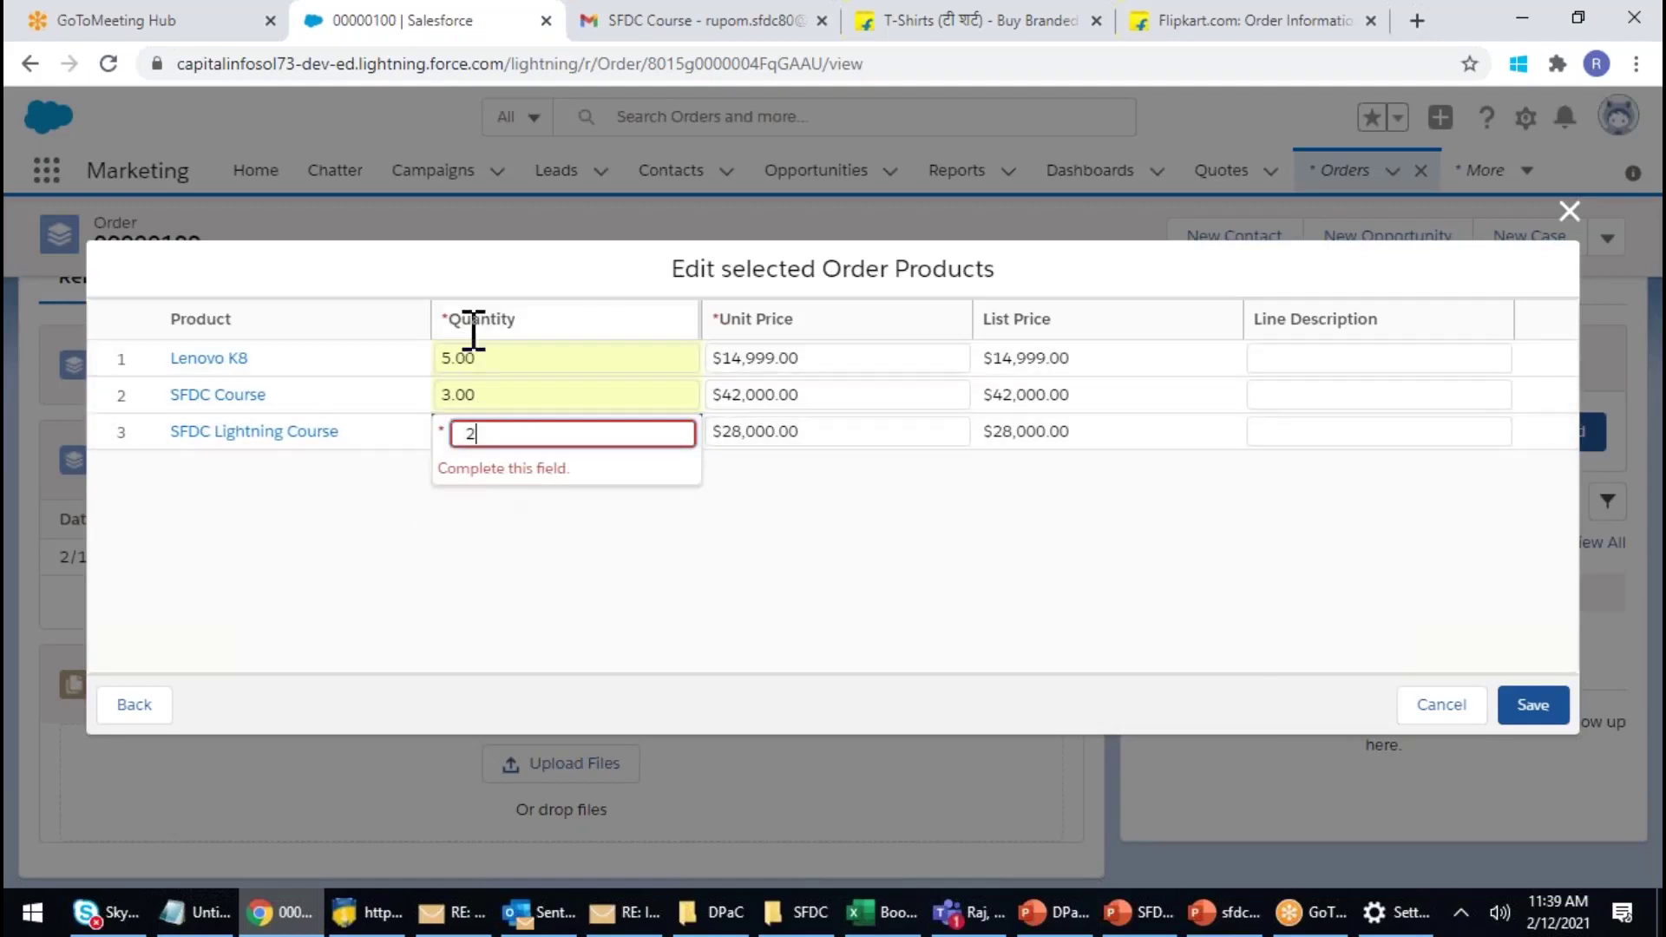
left_click(1086, 662)
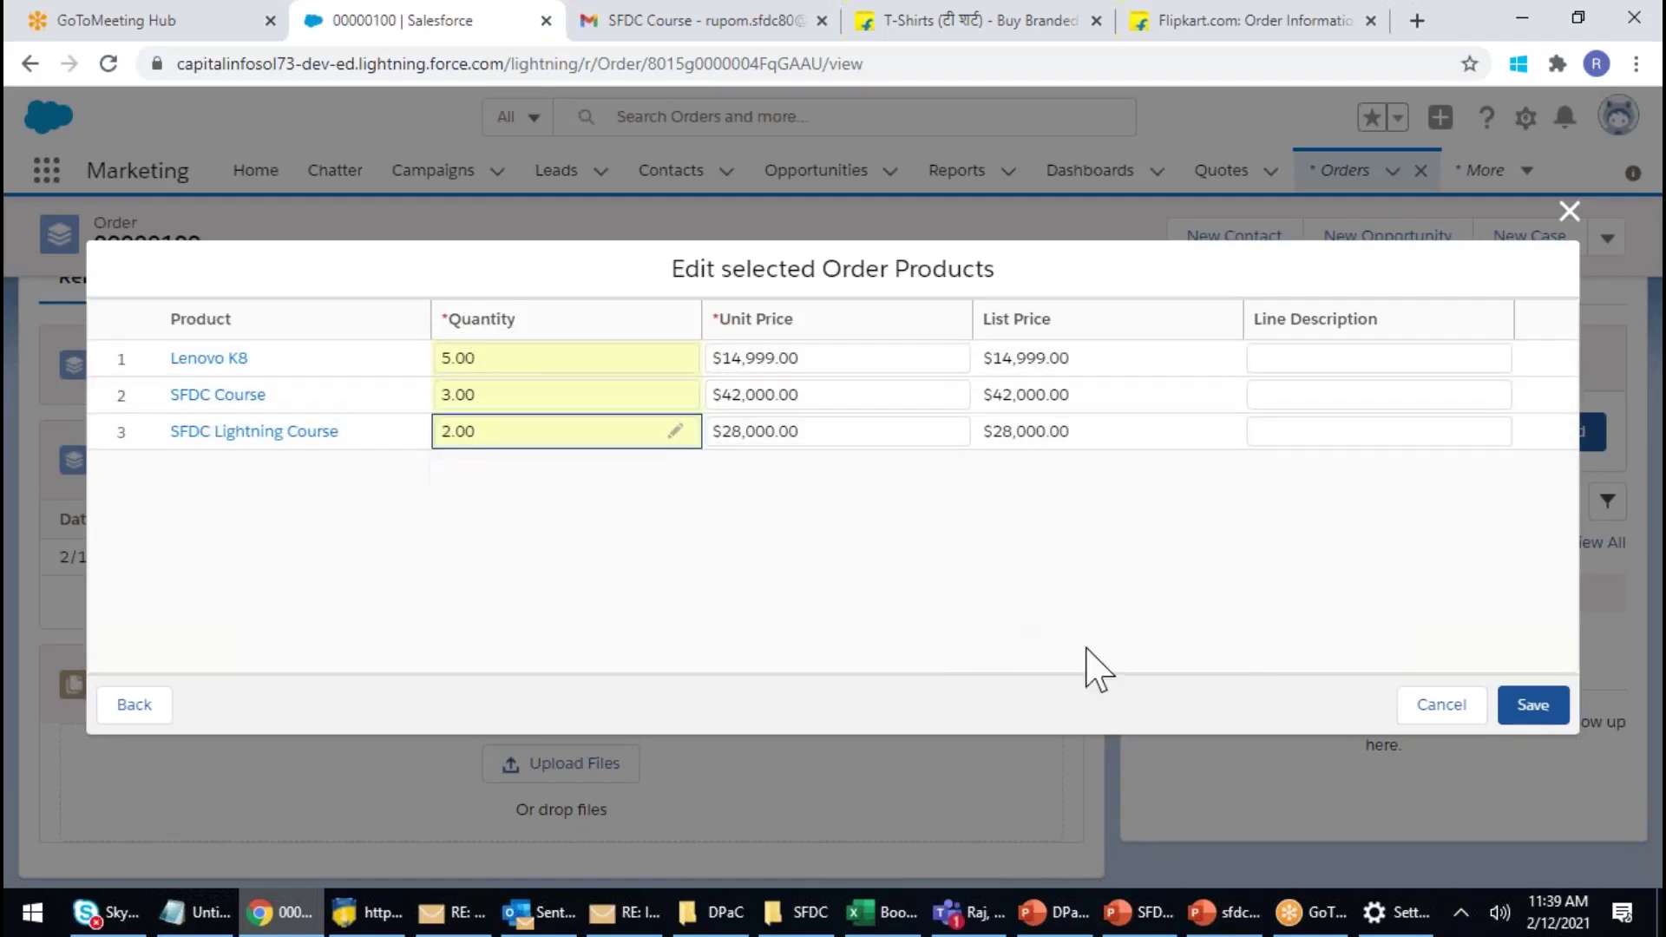
left_click(1530, 706)
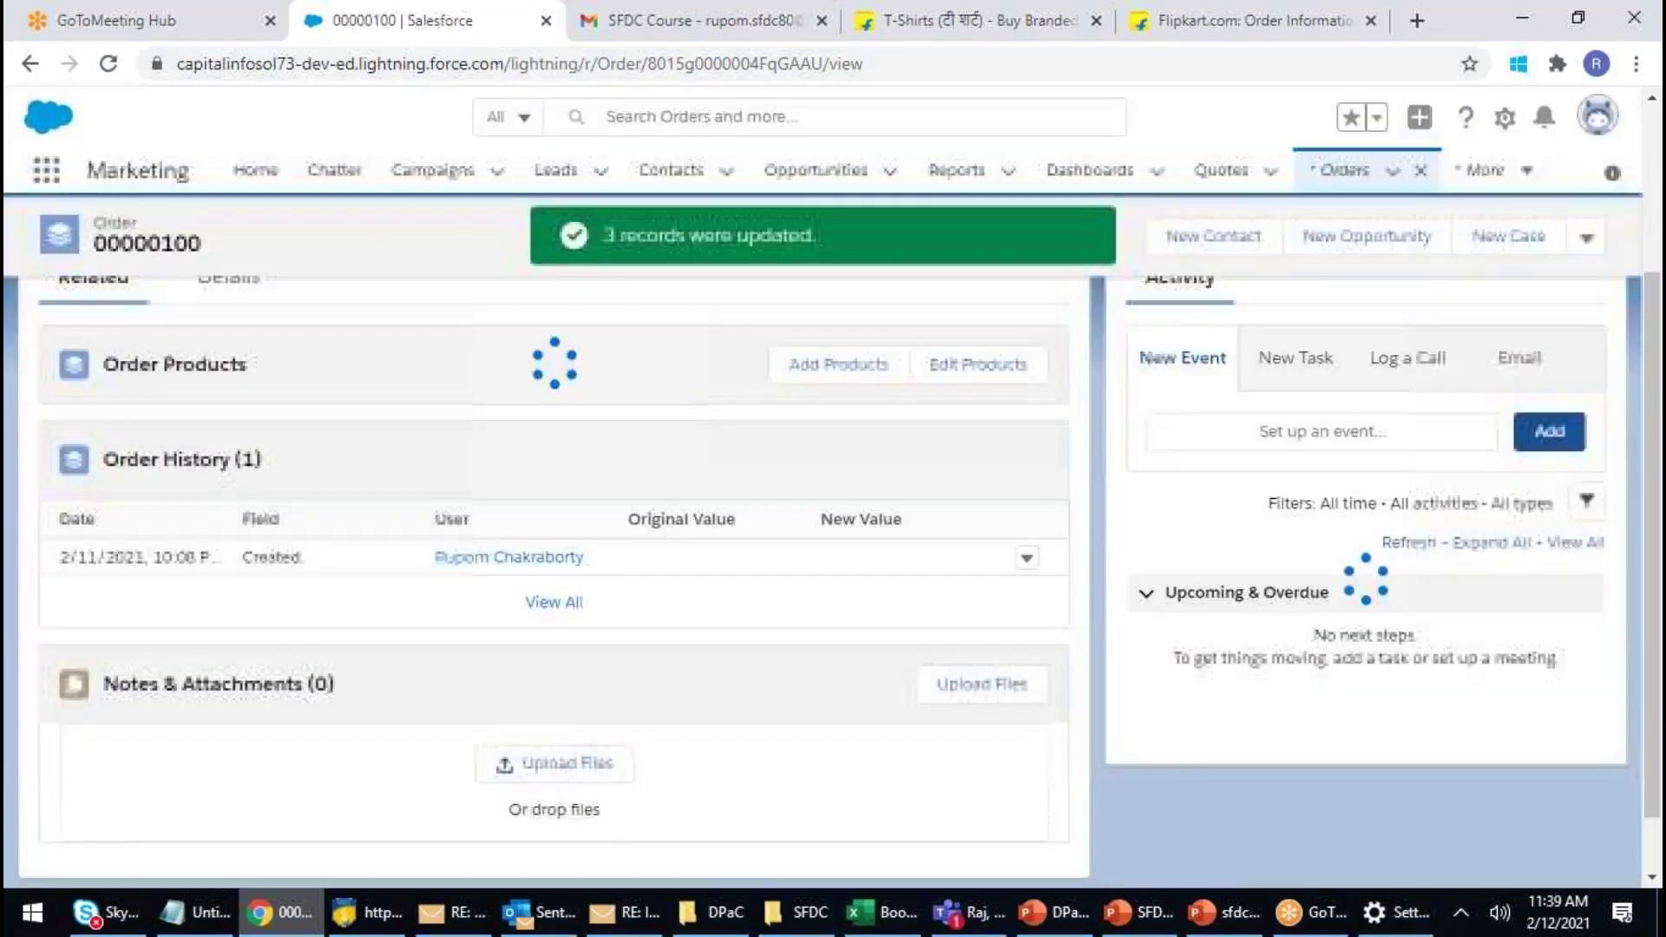
scroll(729, 629, "up", 2)
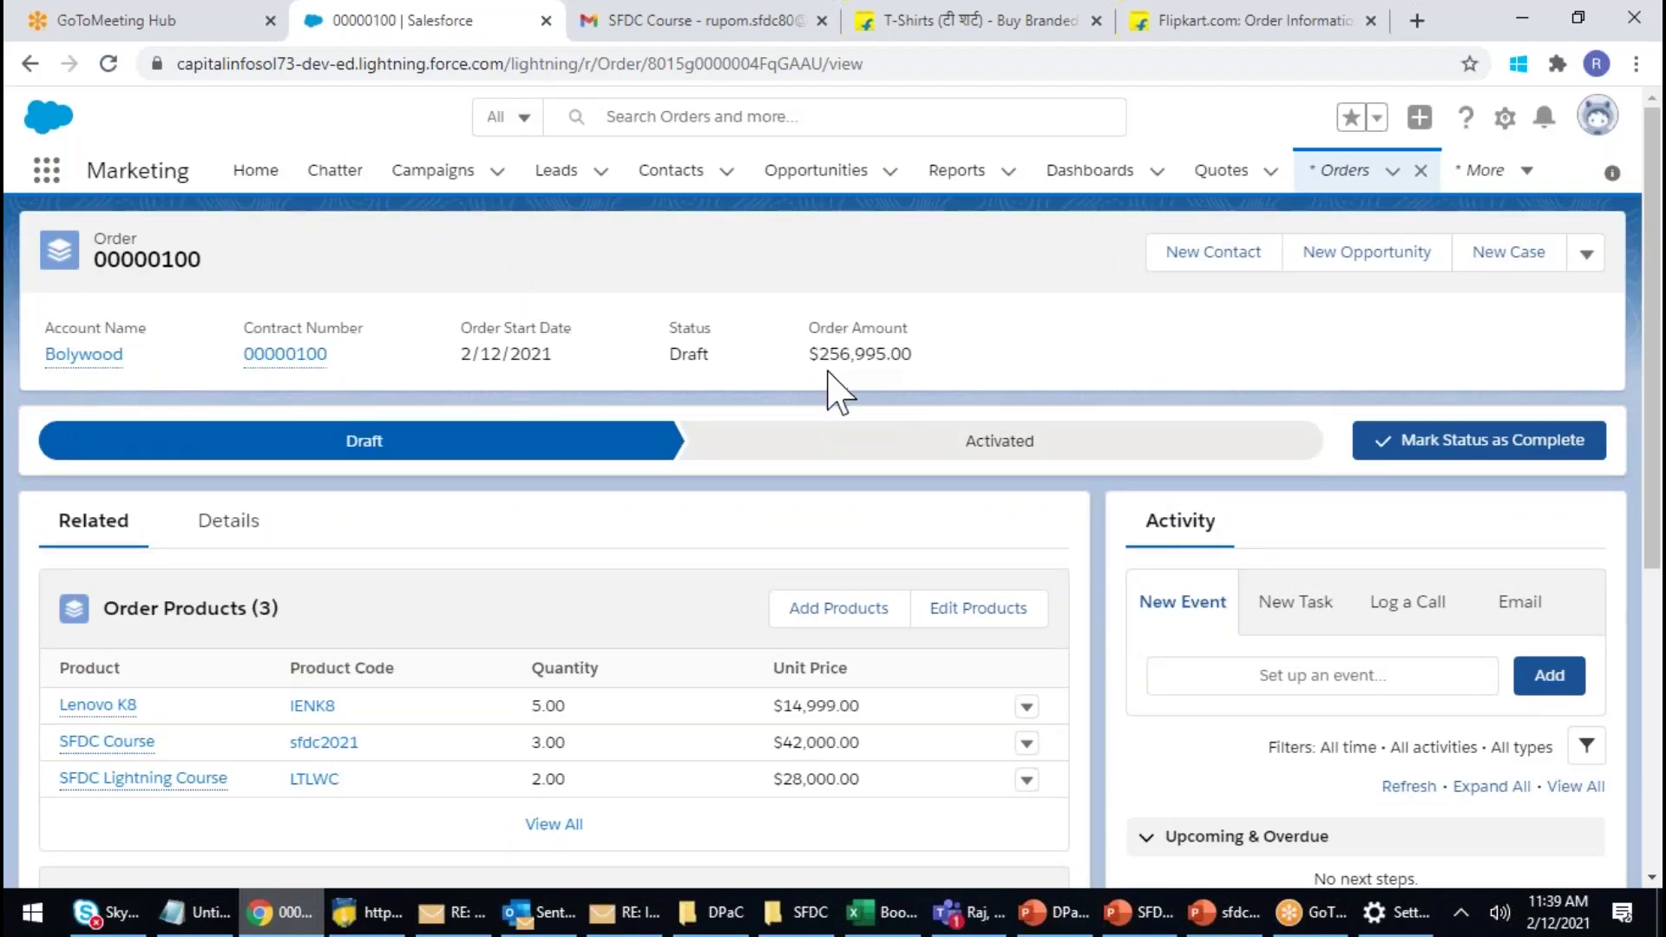
left_click(1586, 257)
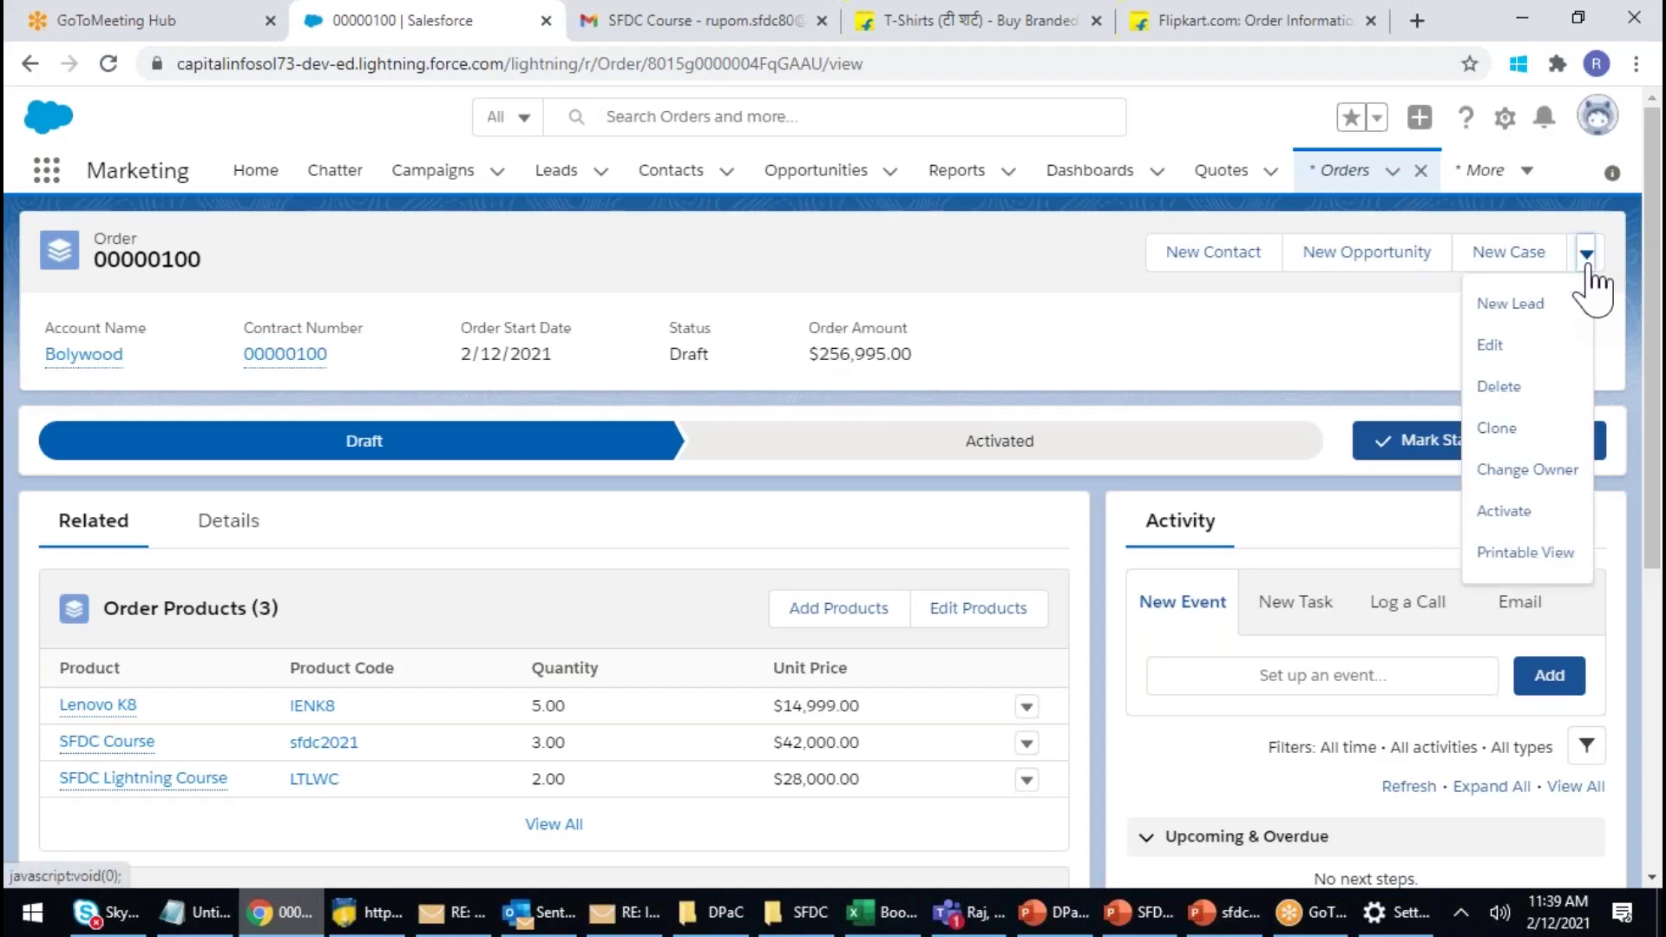
left_click(1525, 554)
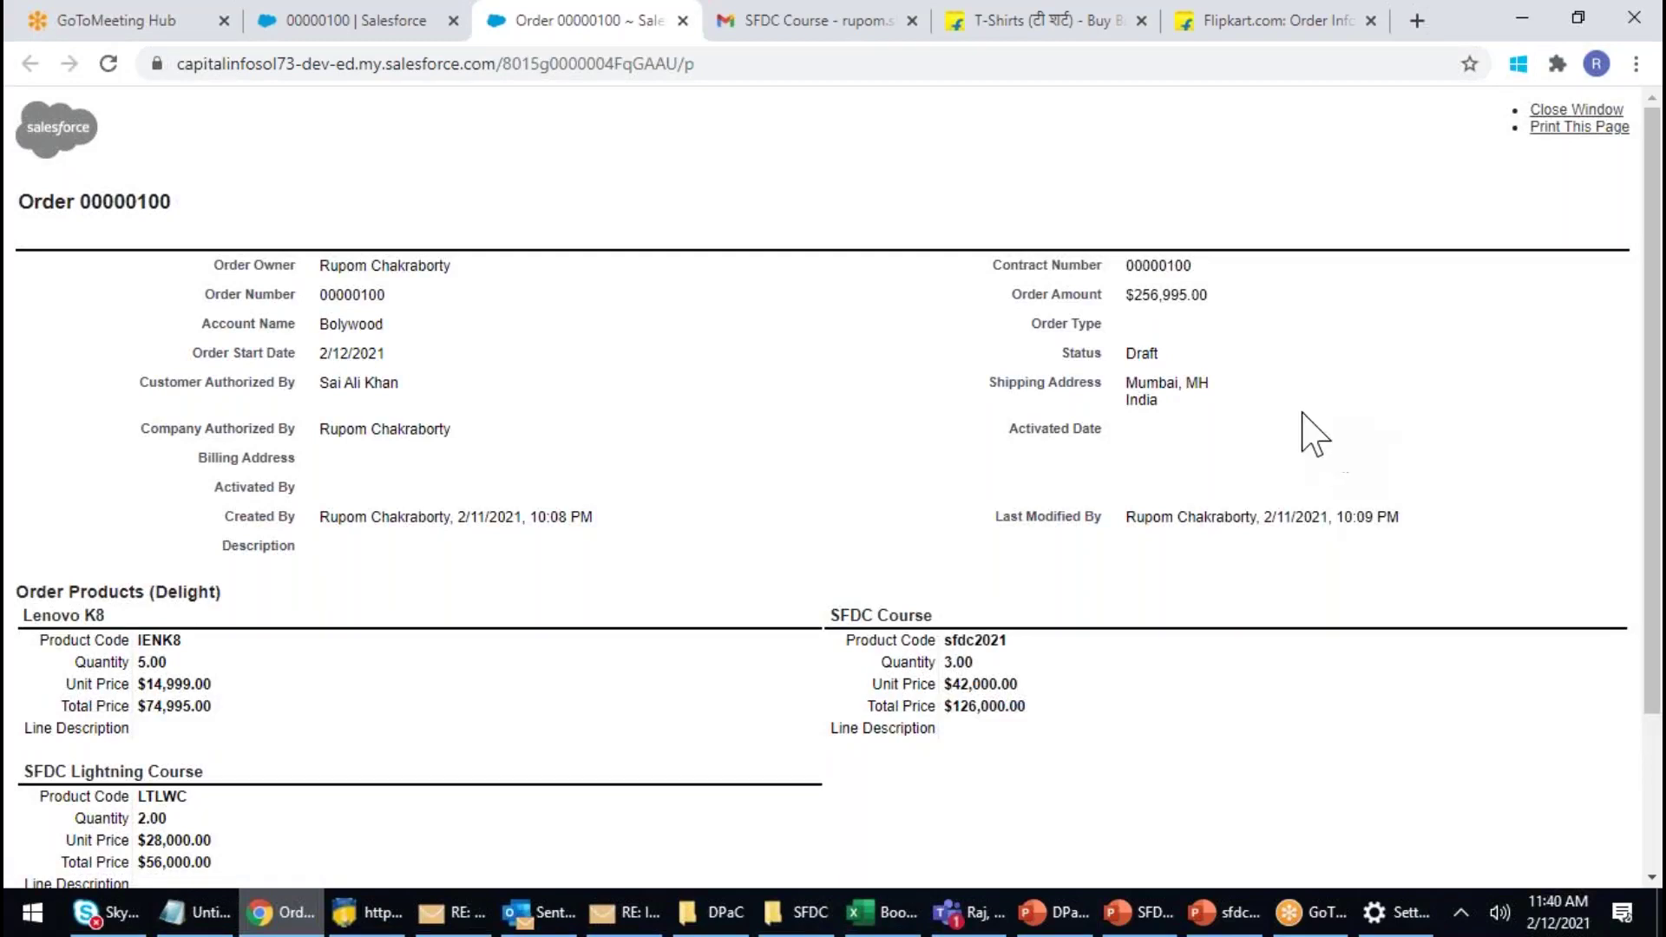
scroll(1126, 333, "down", 3)
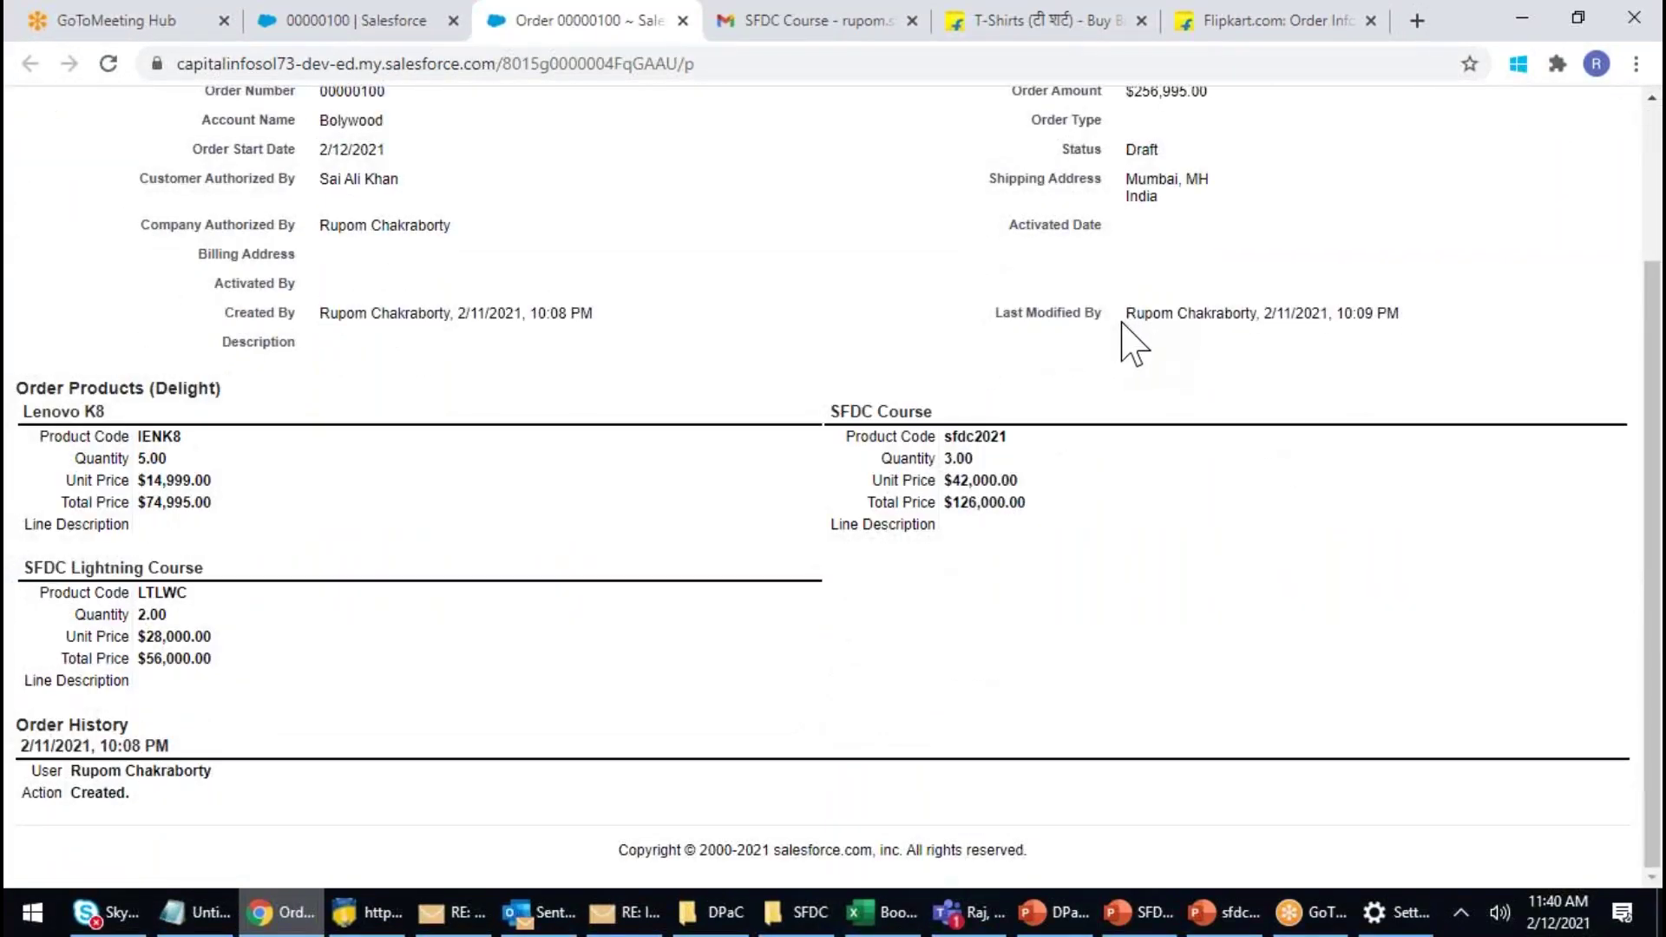
left_click_drag(141, 434, 1071, 565)
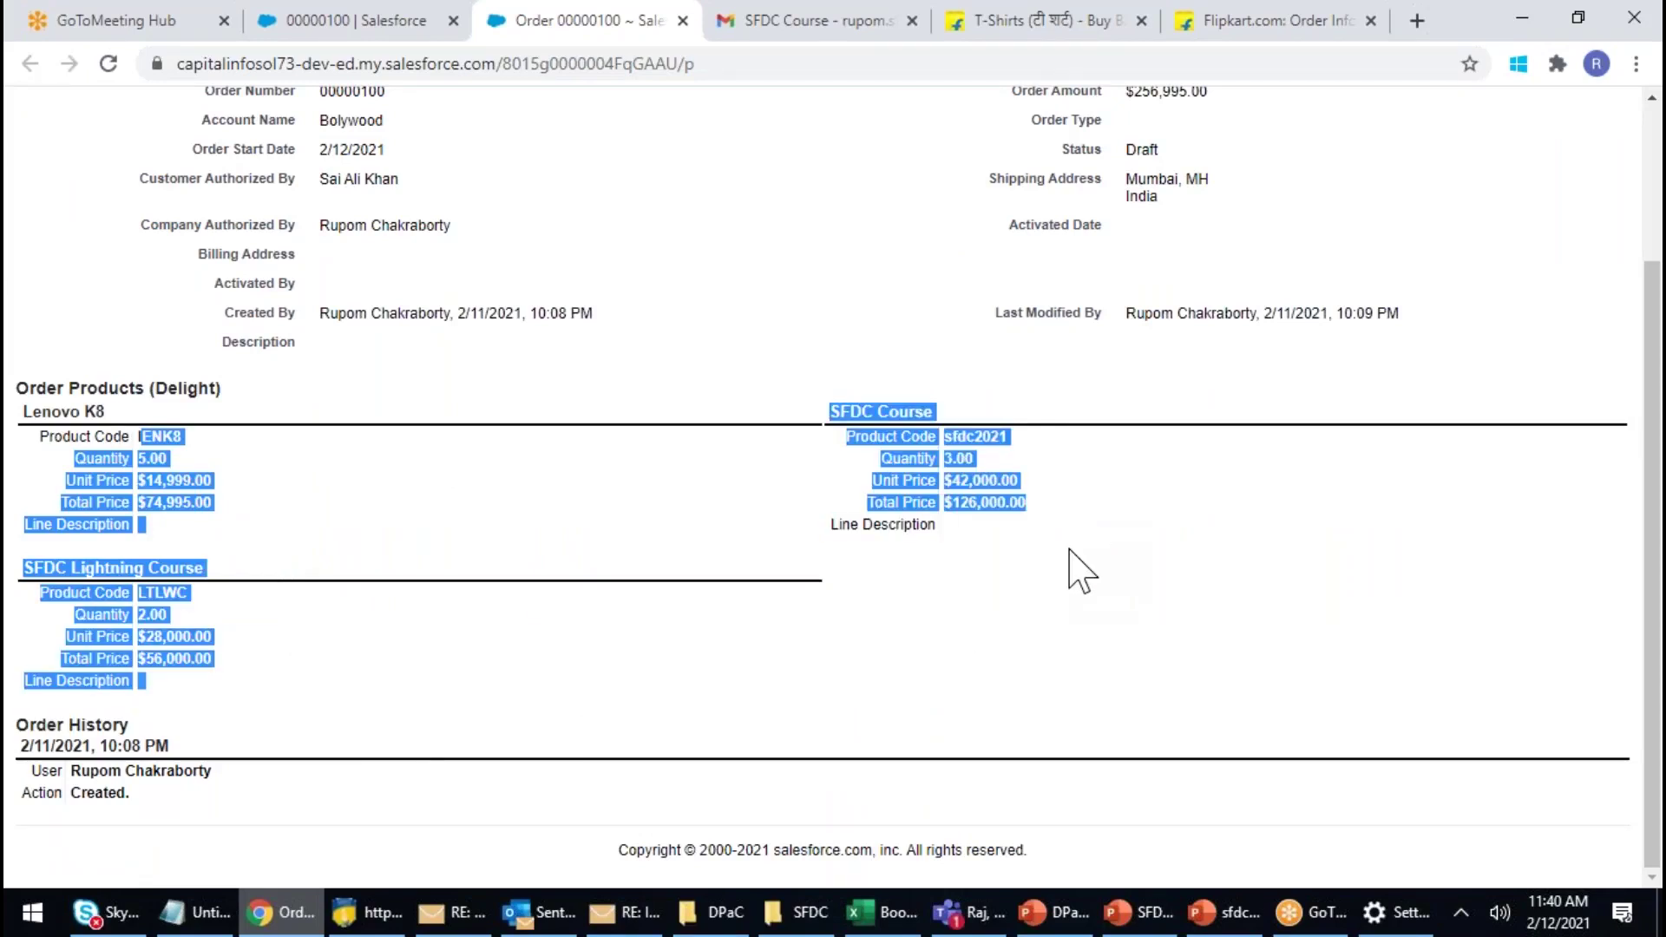
left_click(1070, 565)
scroll(565, 461, "up", 2)
left_click_drag(1060, 213, 1222, 207)
left_click_drag(318, 213, 403, 214)
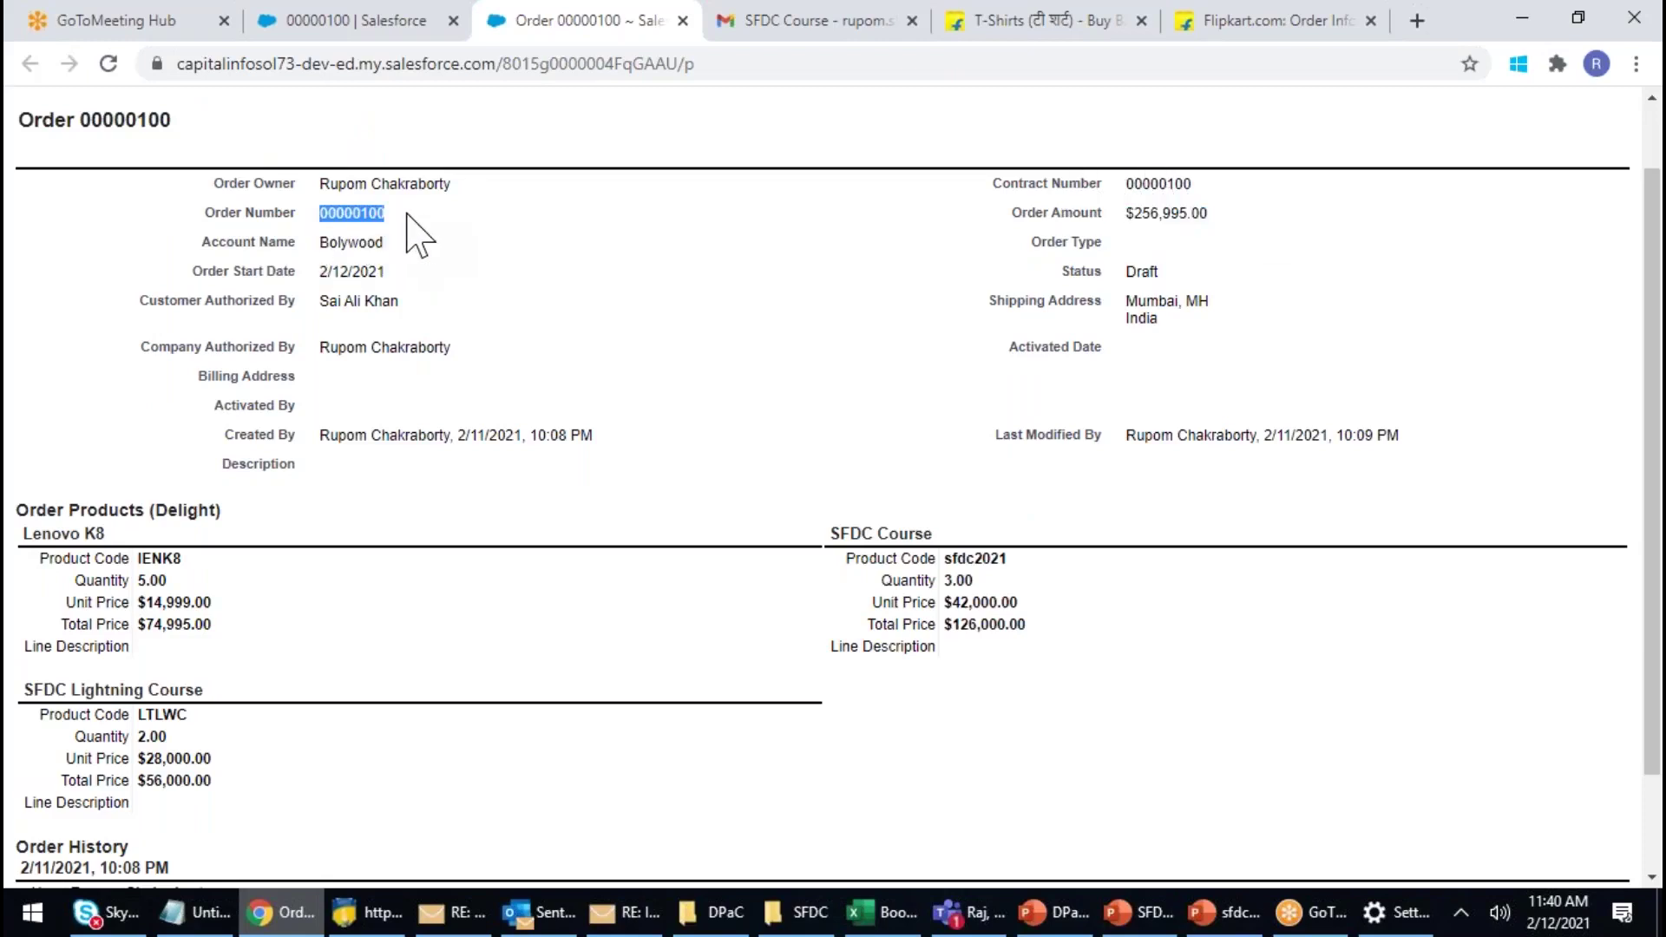
left_click_drag(316, 271, 439, 276)
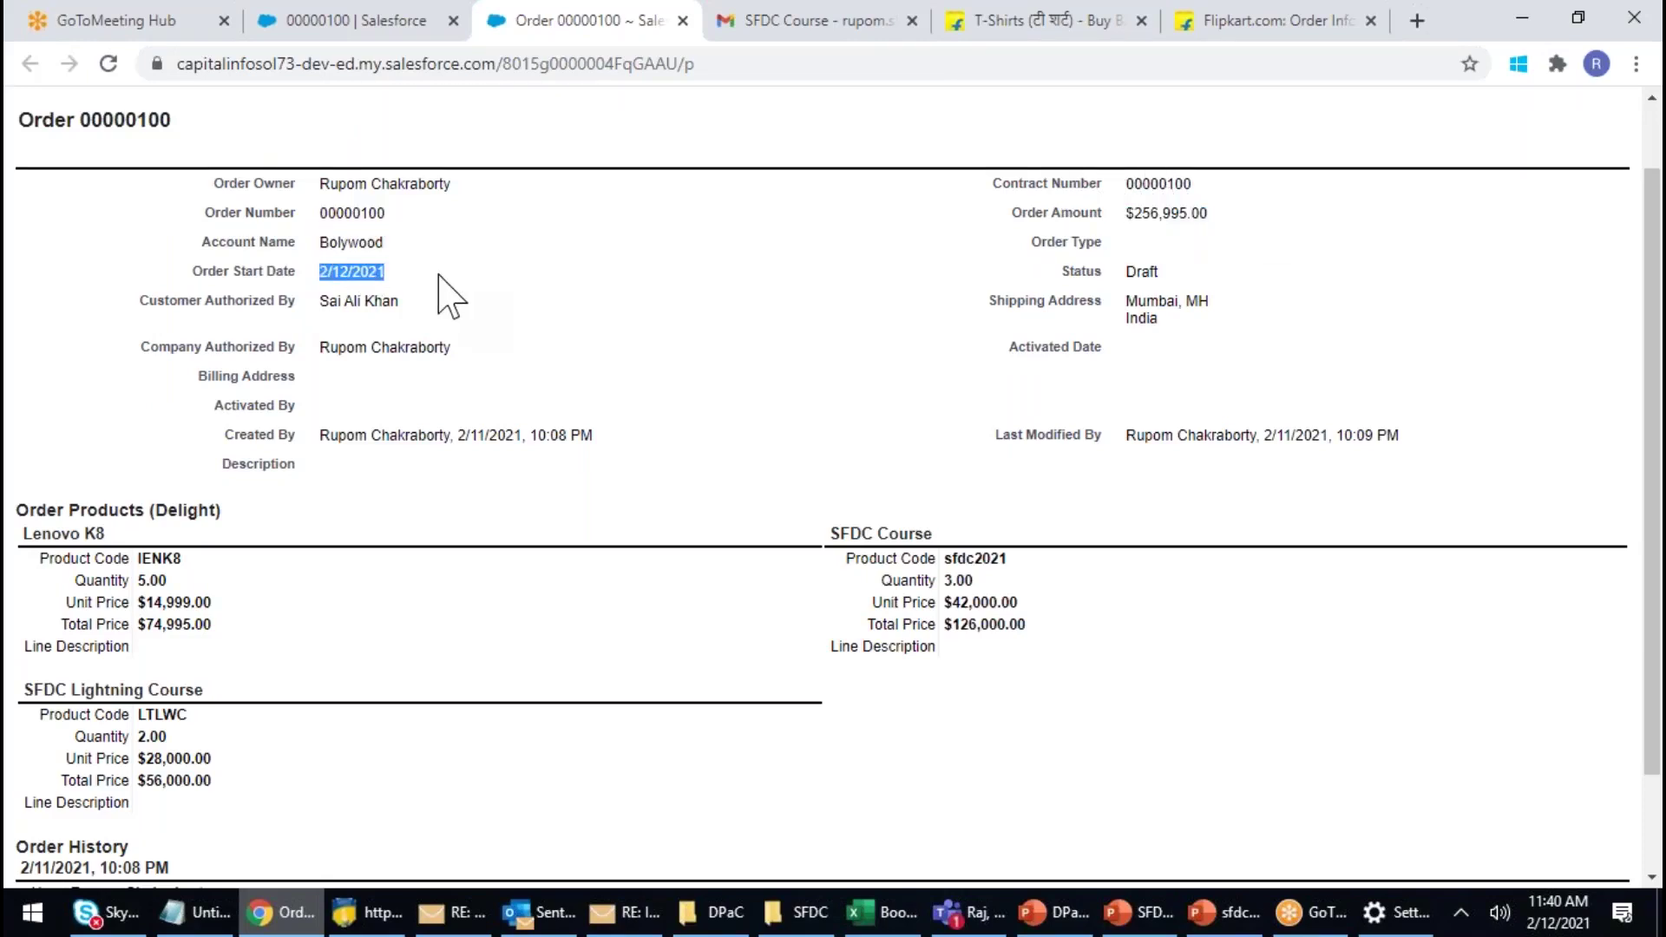
left_click_drag(100, 510, 575, 814)
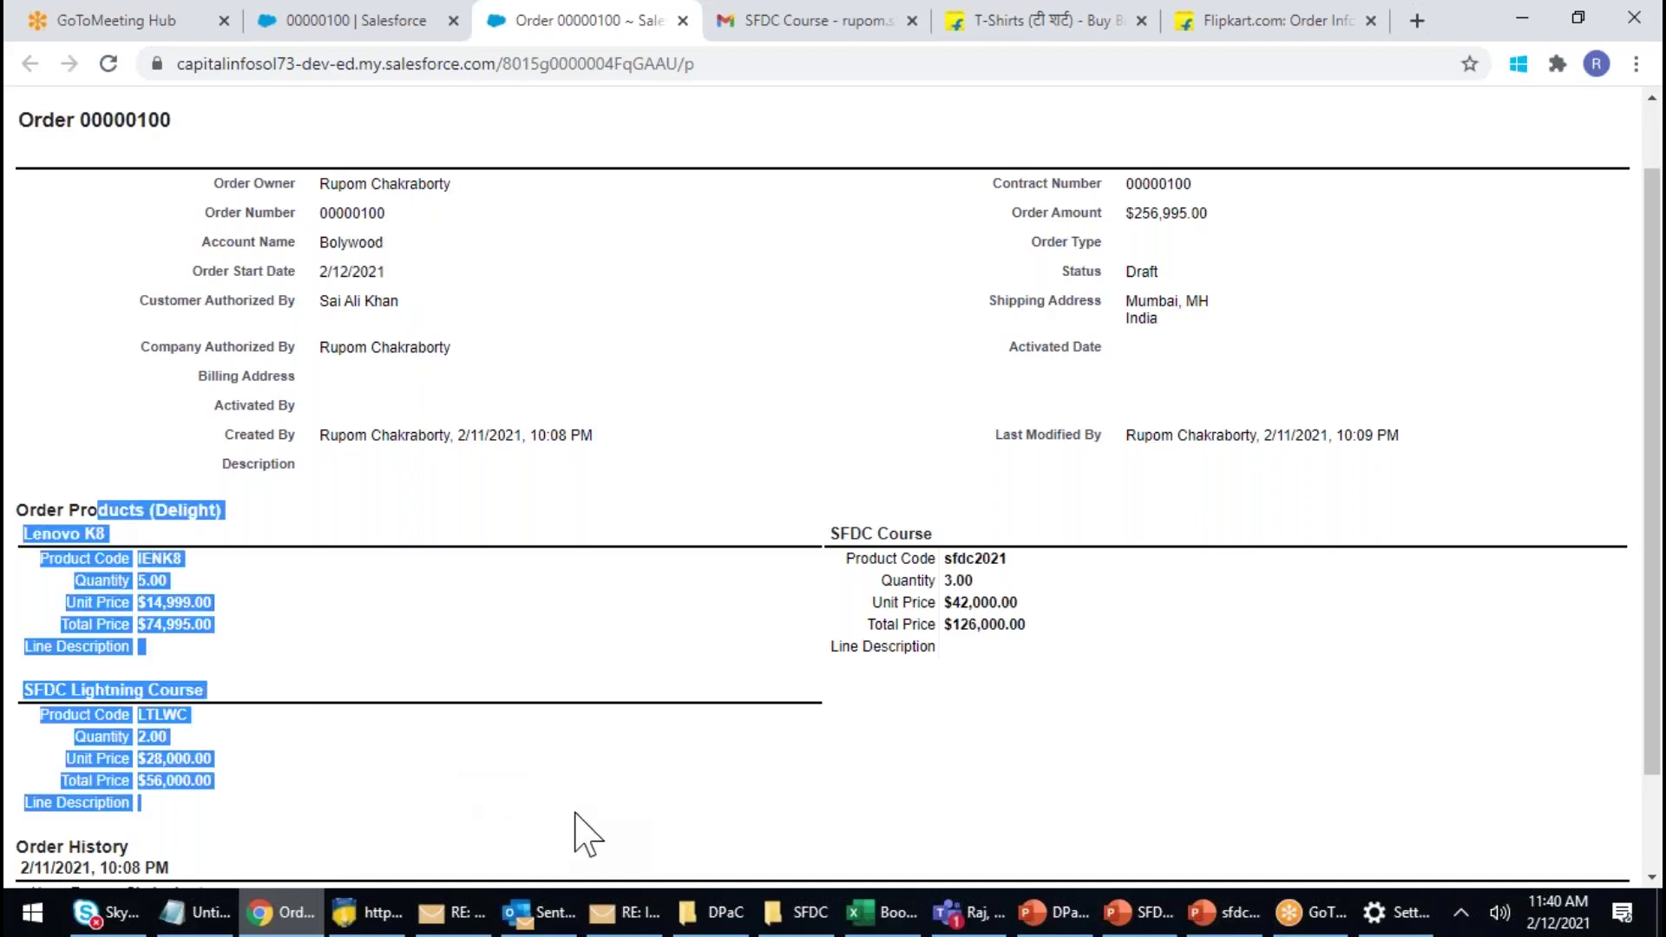
left_click(707, 667)
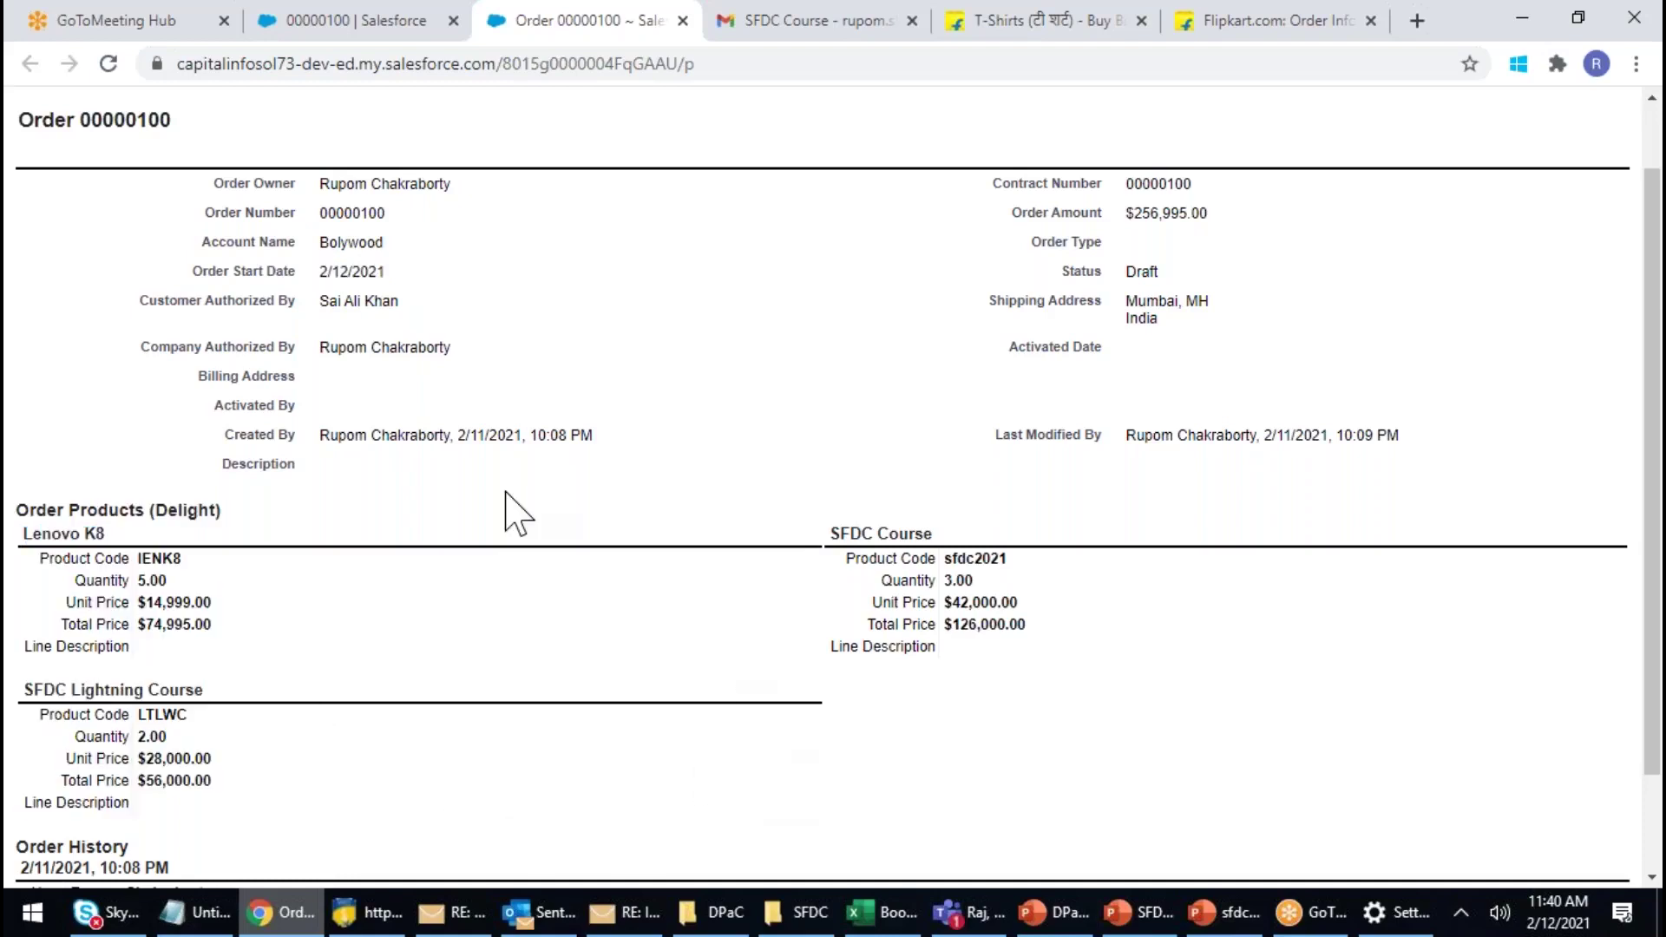
scroll(804, 447, "up", 1)
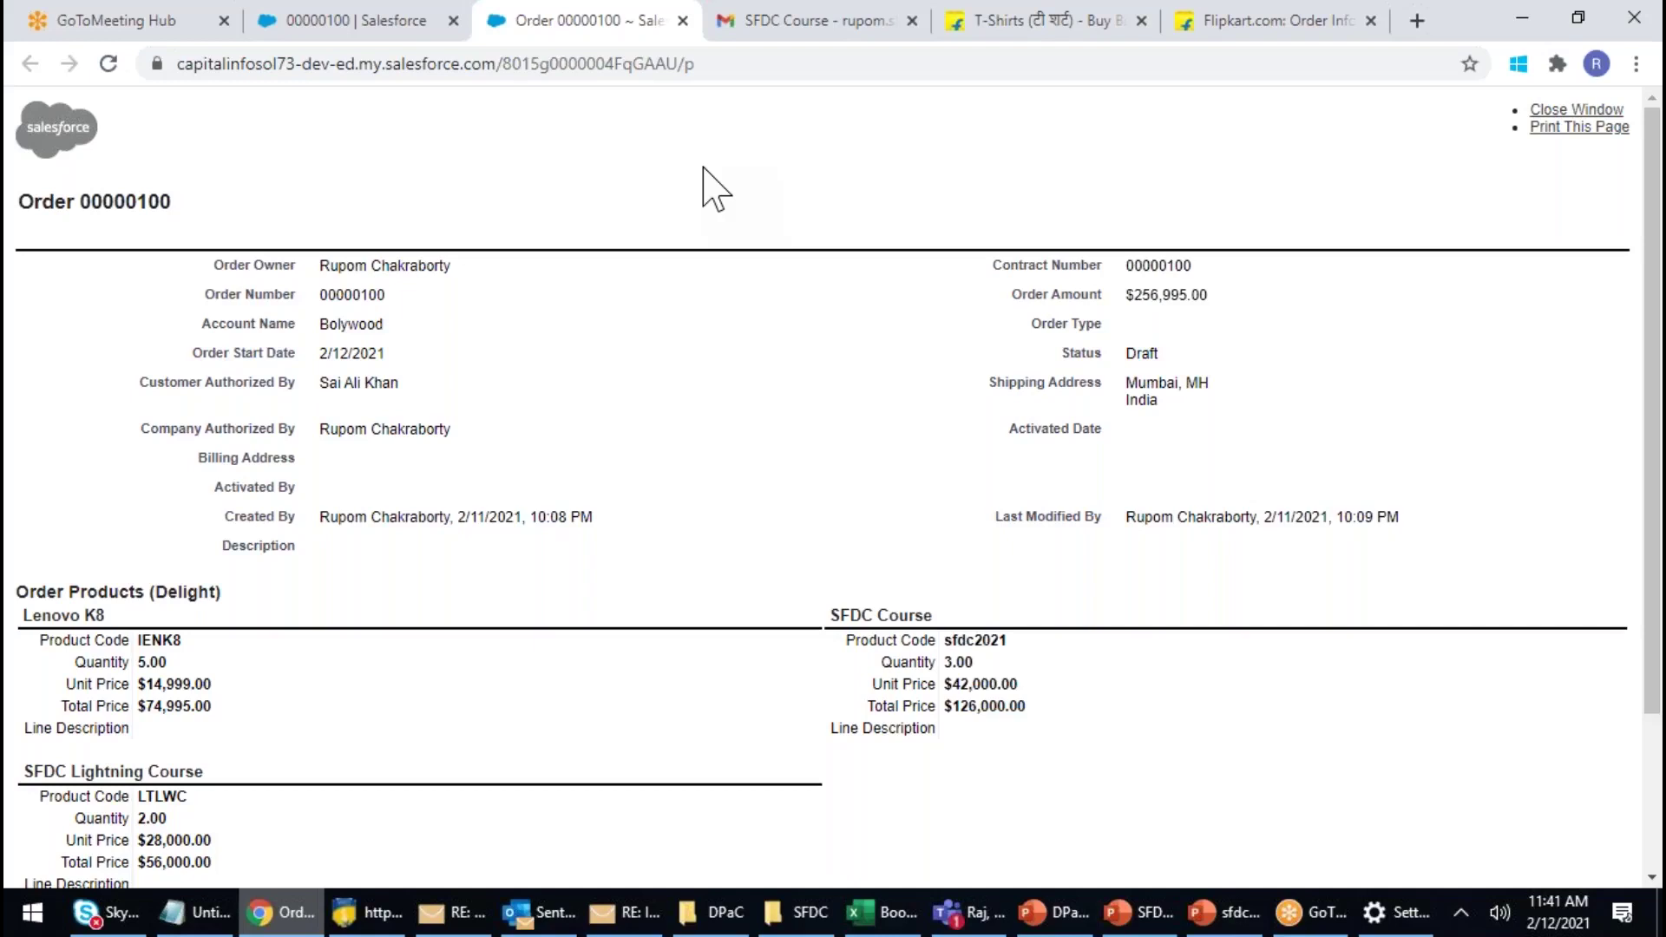
Step: Close the 'Order 00000100 ~ Salesforce' printable view browser tab
left_click(683, 20)
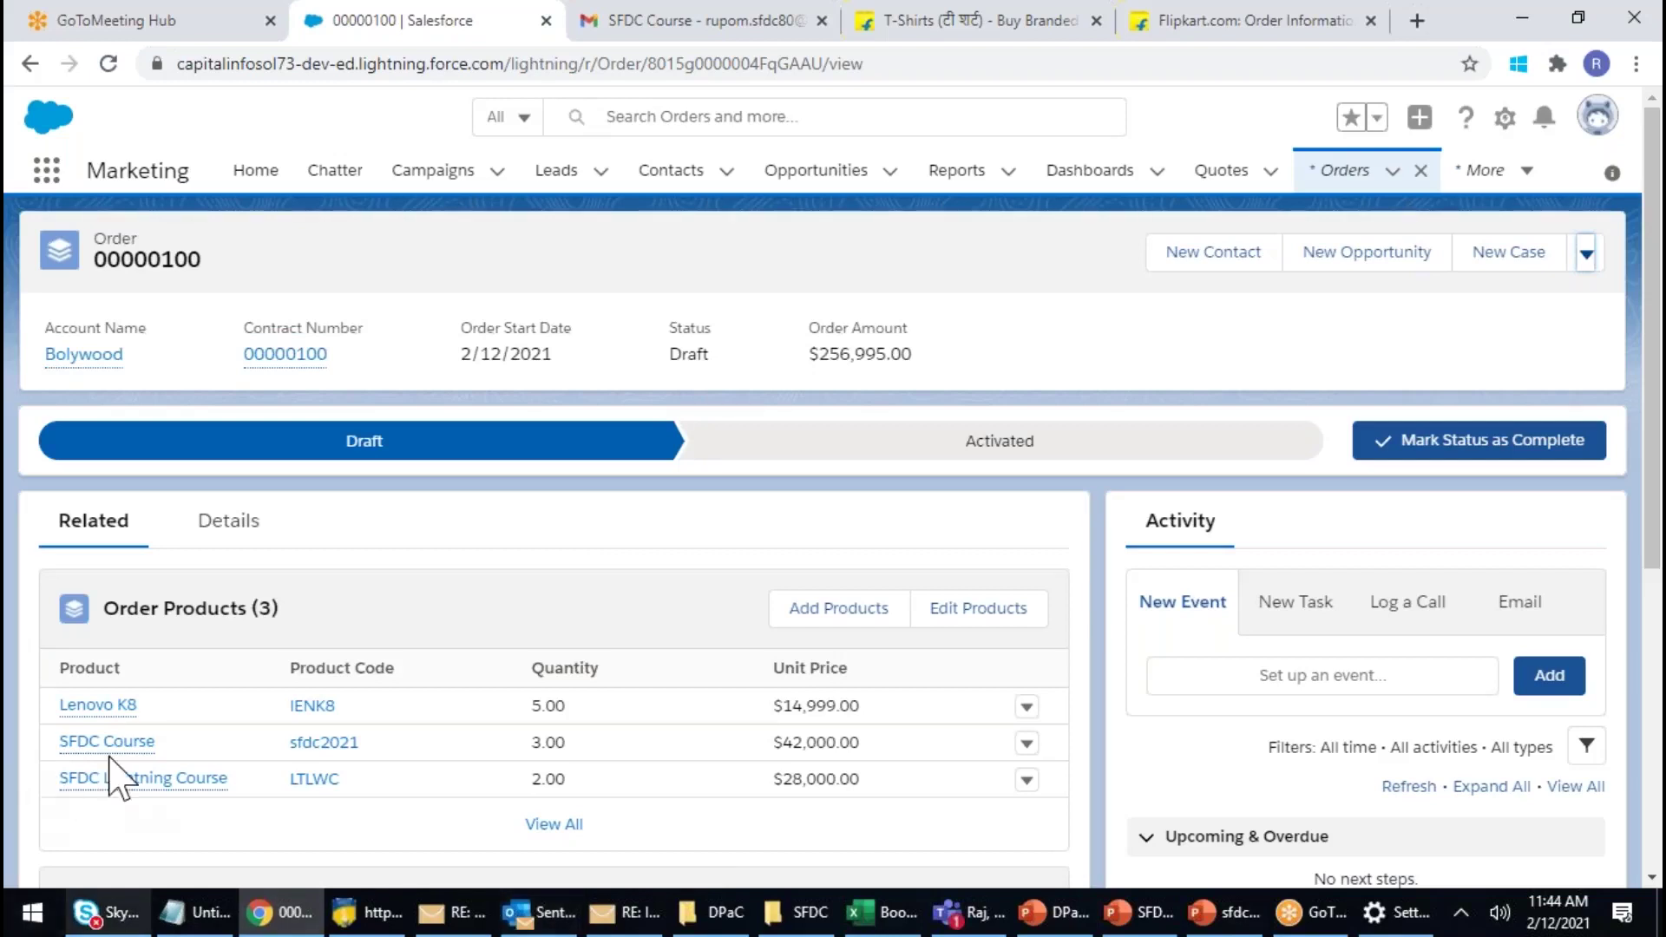
Step: Bring the untitled Notepad notes to the front from the taskbar
left_click(186, 911)
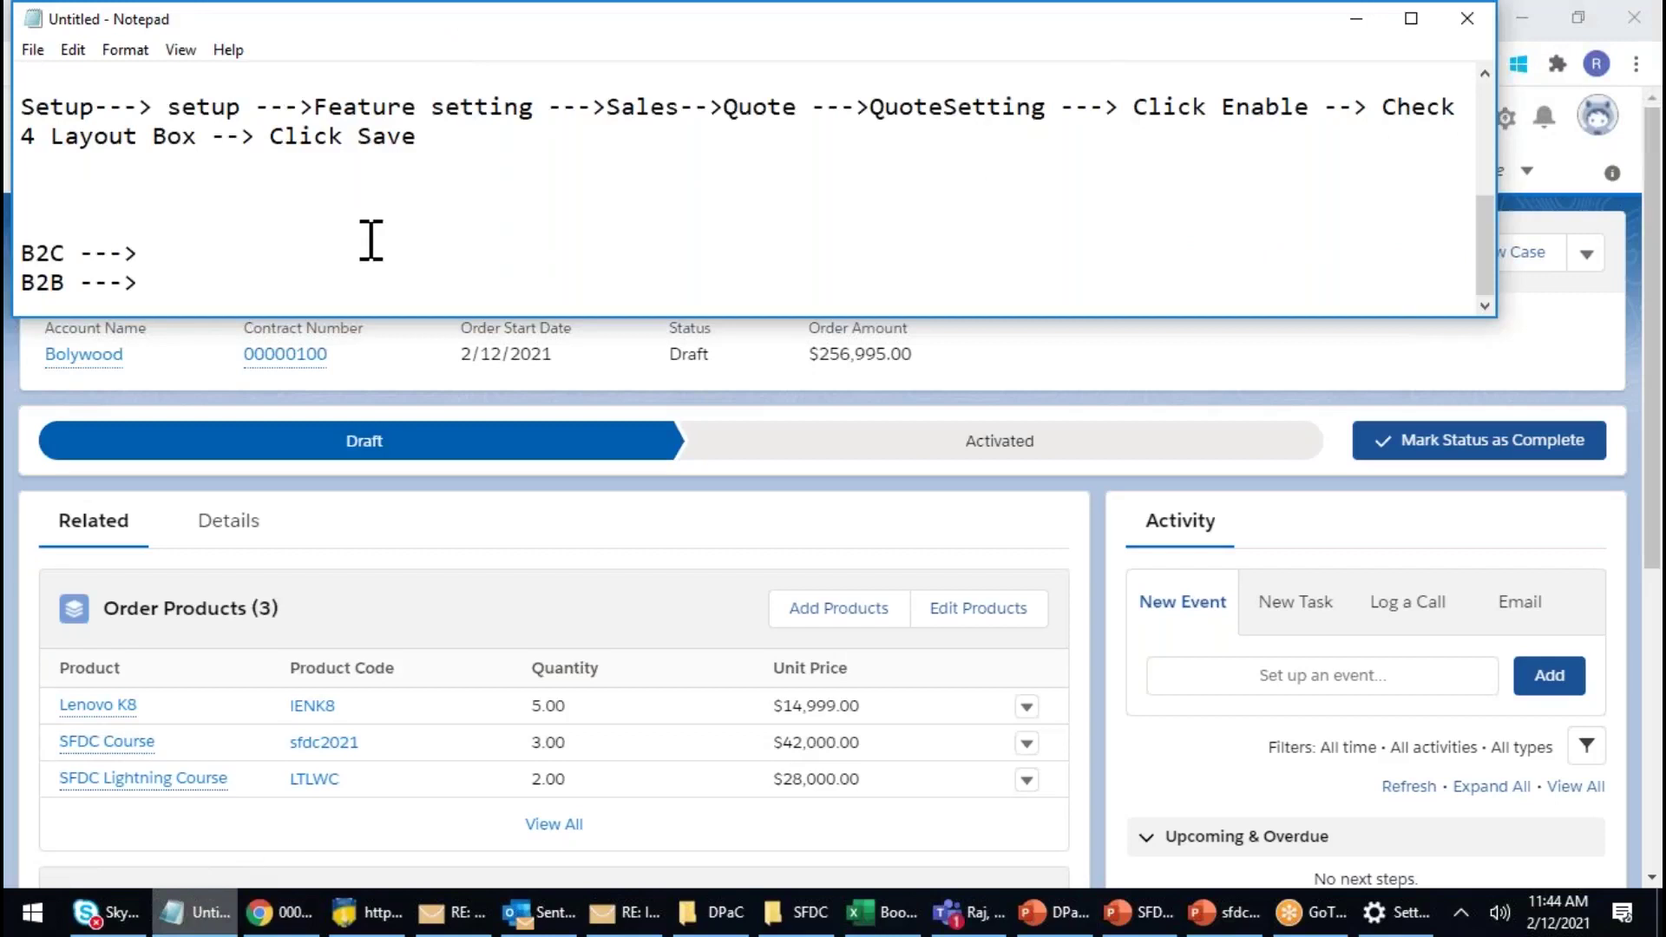
Step: Below the earlier notes, type KitKat, JellyBean and Oreo on separate lines
key("Return")
key("Return")
key("Return")
key("Return")
key("Return")
key("Return")
key("Return")
key("Return")
left_click(189, 146)
type("KitKat")
key("Return")
type("Je")
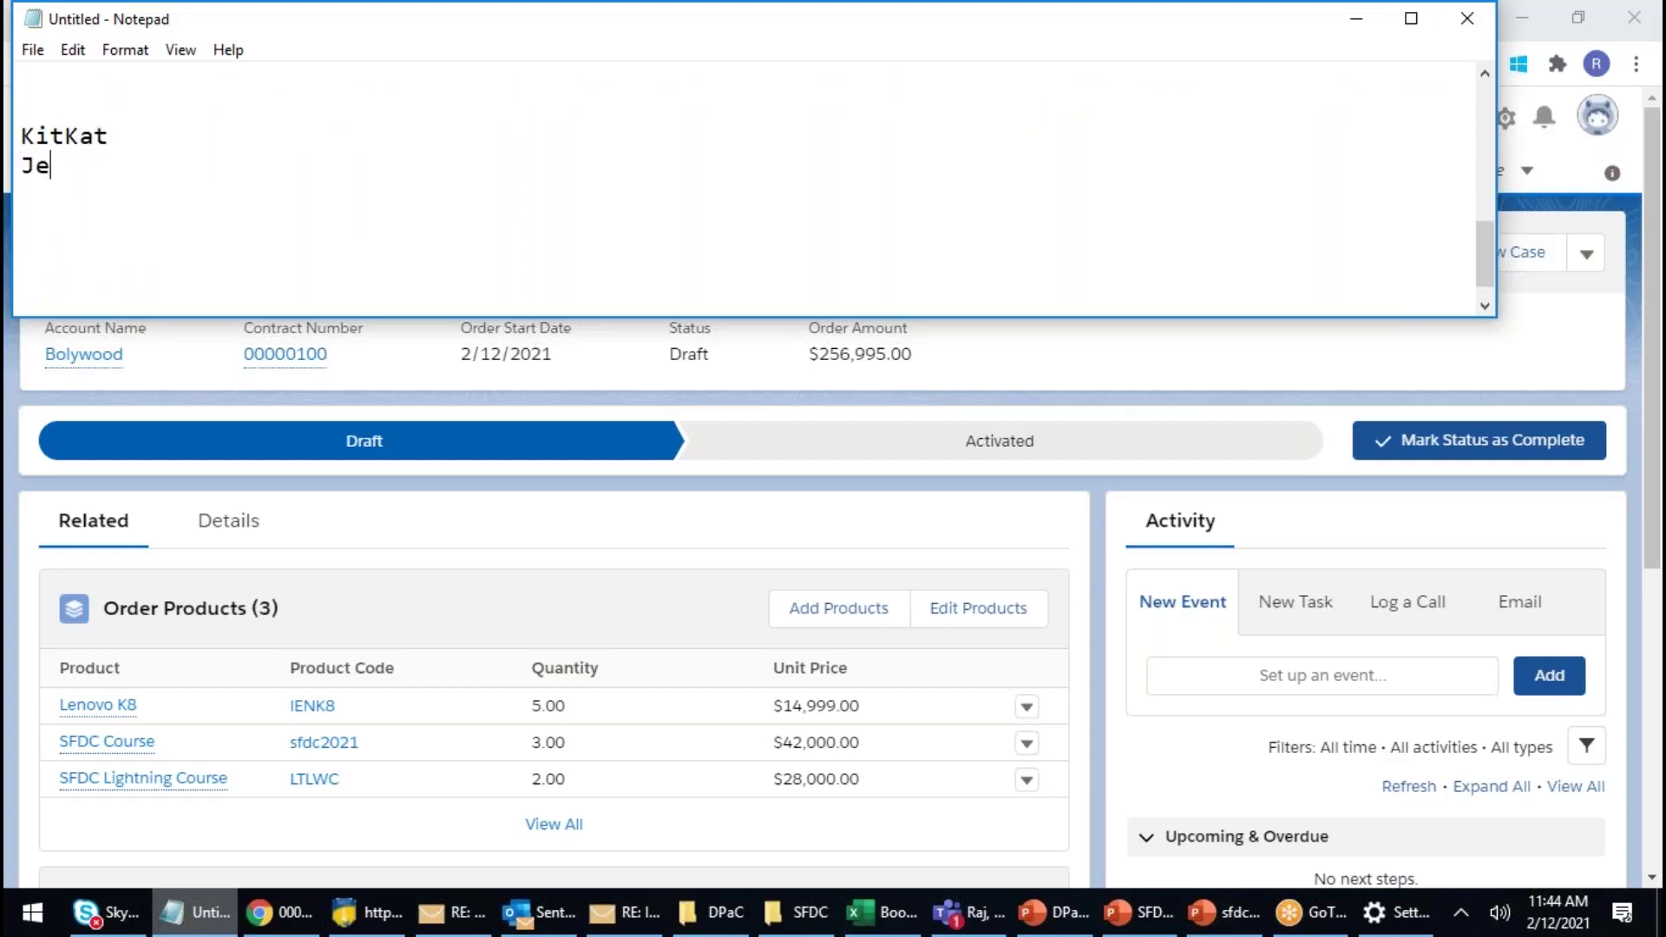
type("llyBean")
key("Return")
type("Oreo")
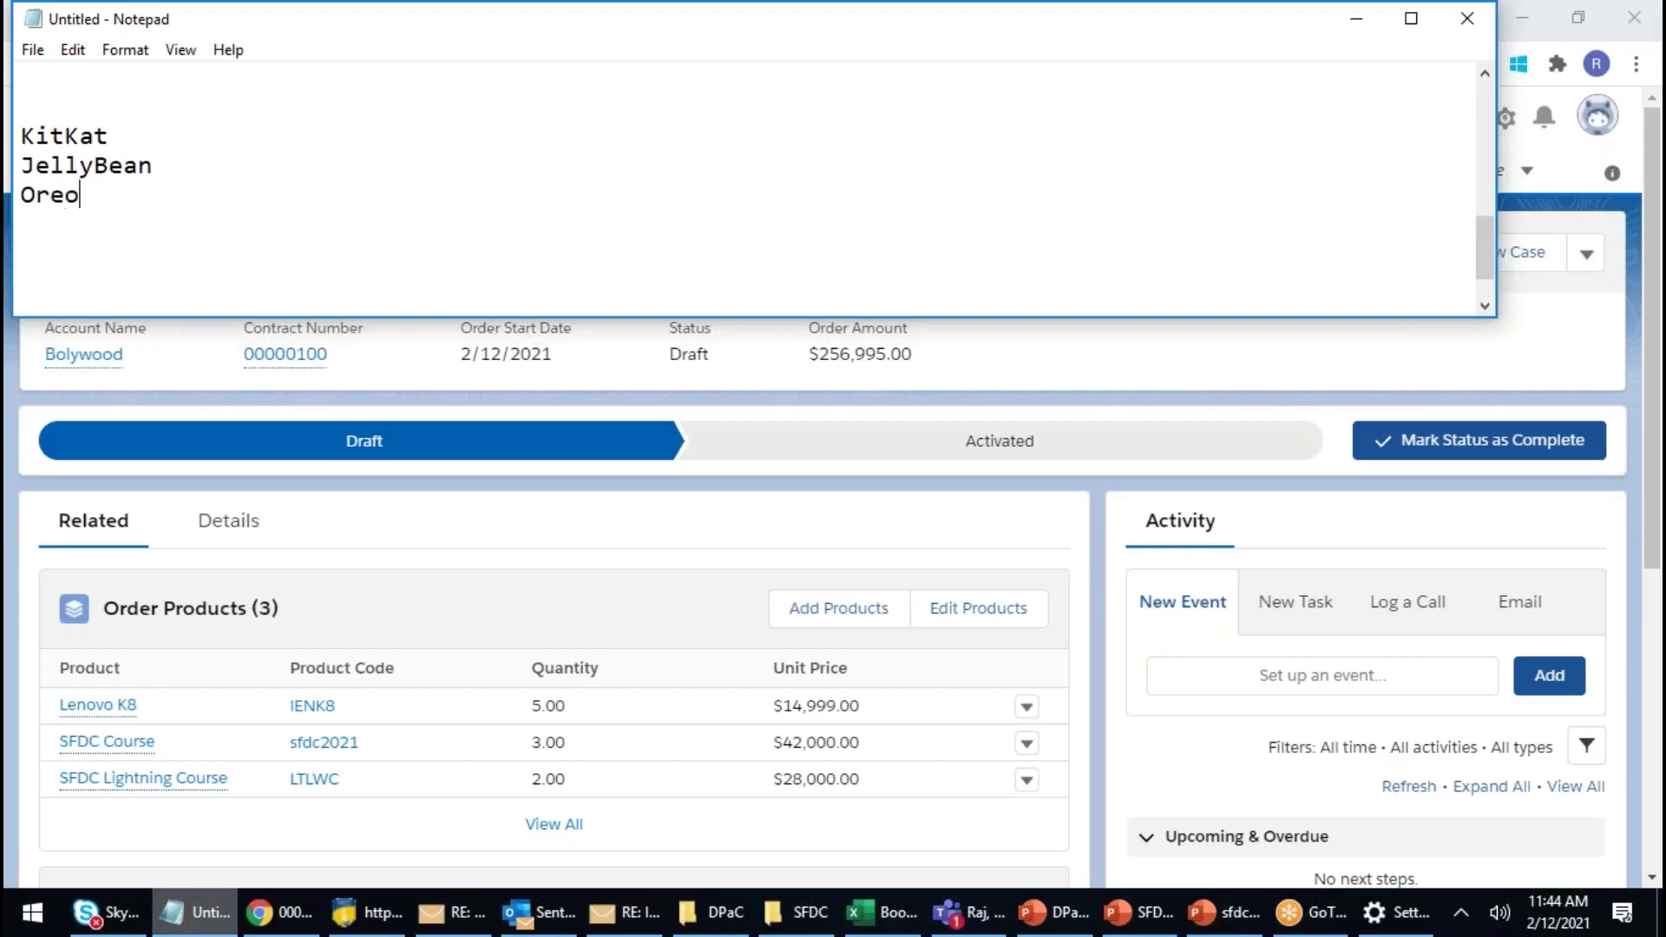
Step: Add Marshmellow and Lollypop lines, select Marshmellow and move the Notepad window down
key("Return")
type("Marshlo")
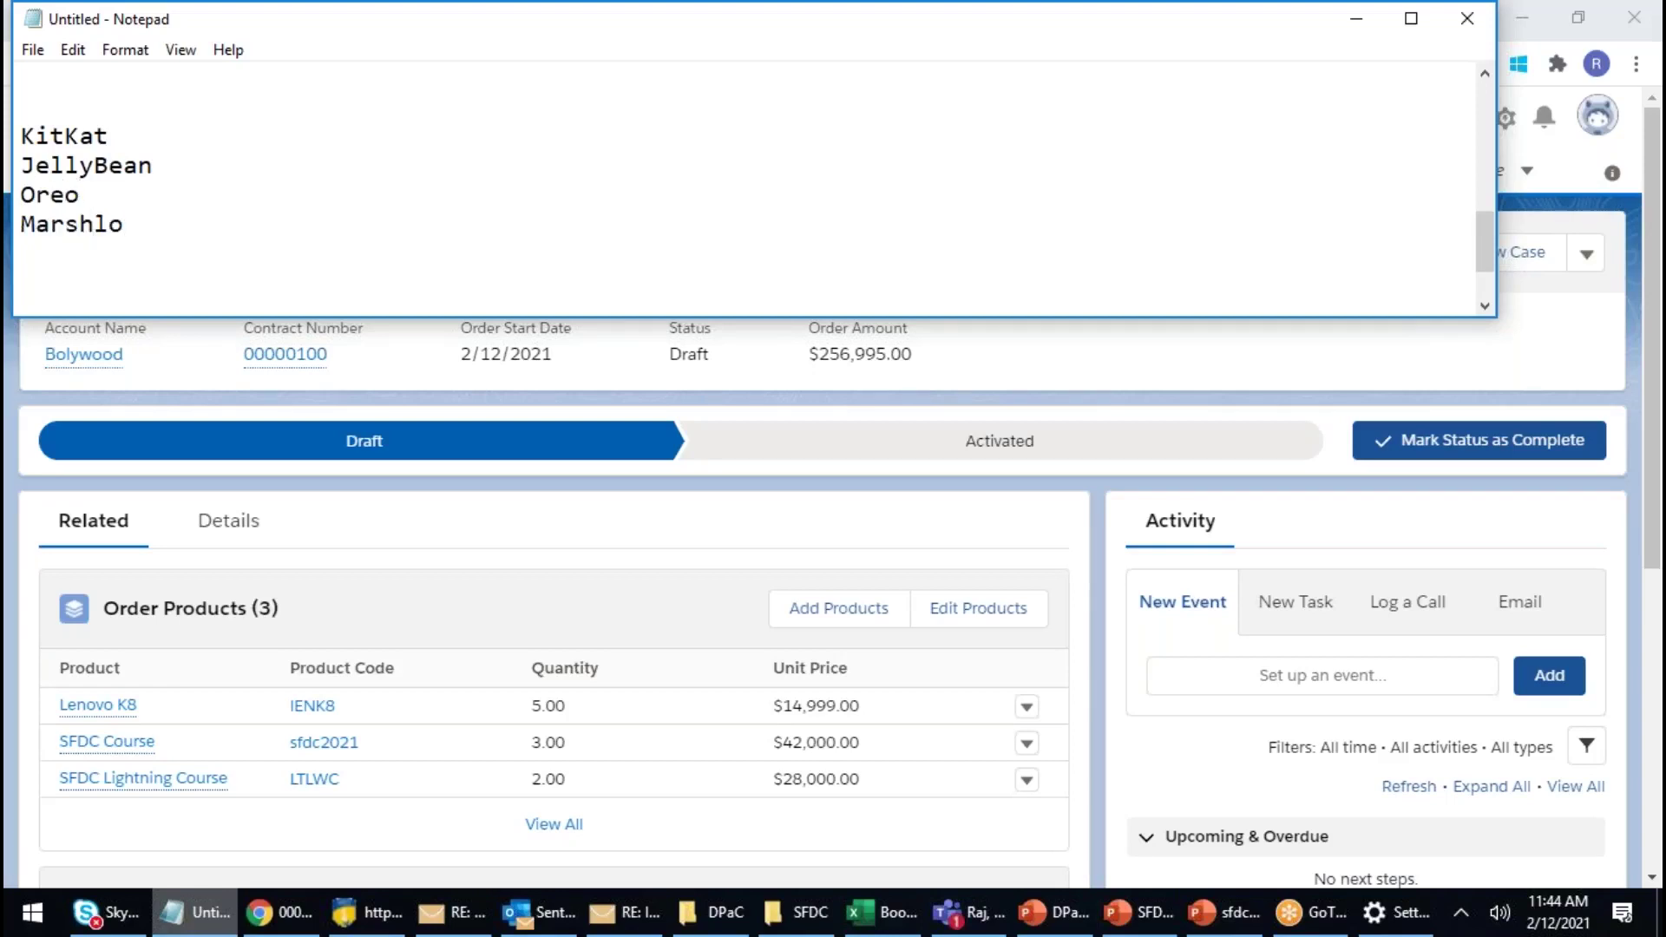
key("BackSpace")
key("BackSpace")
type("mellow")
key("Return")
type("L")
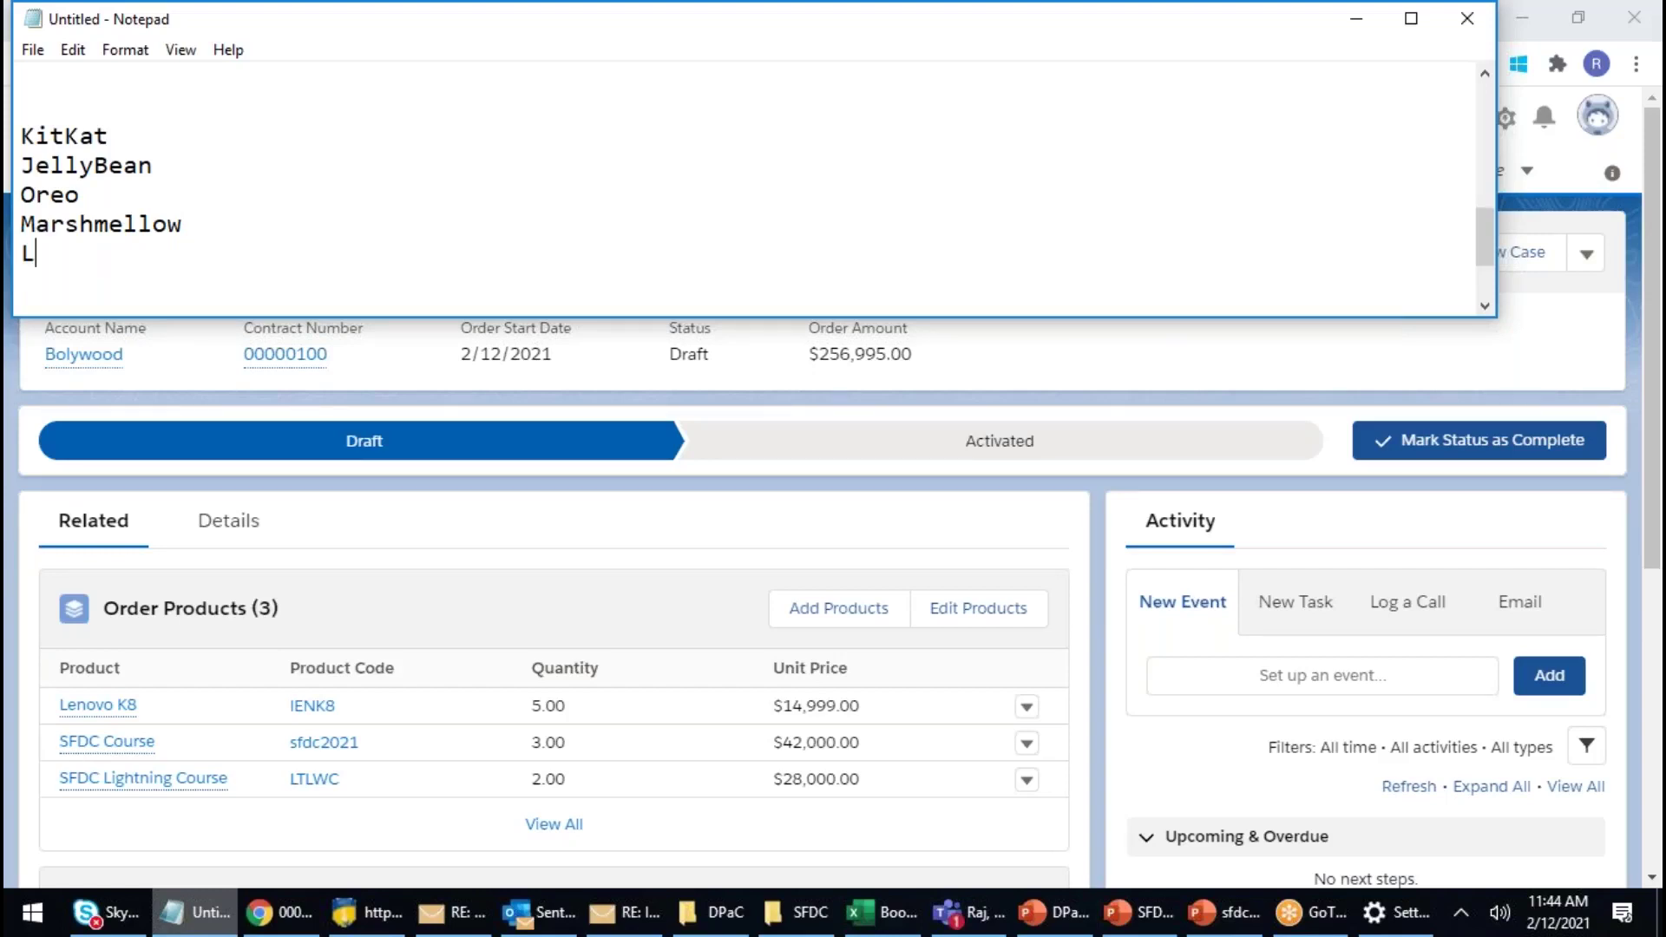
type("ollypop")
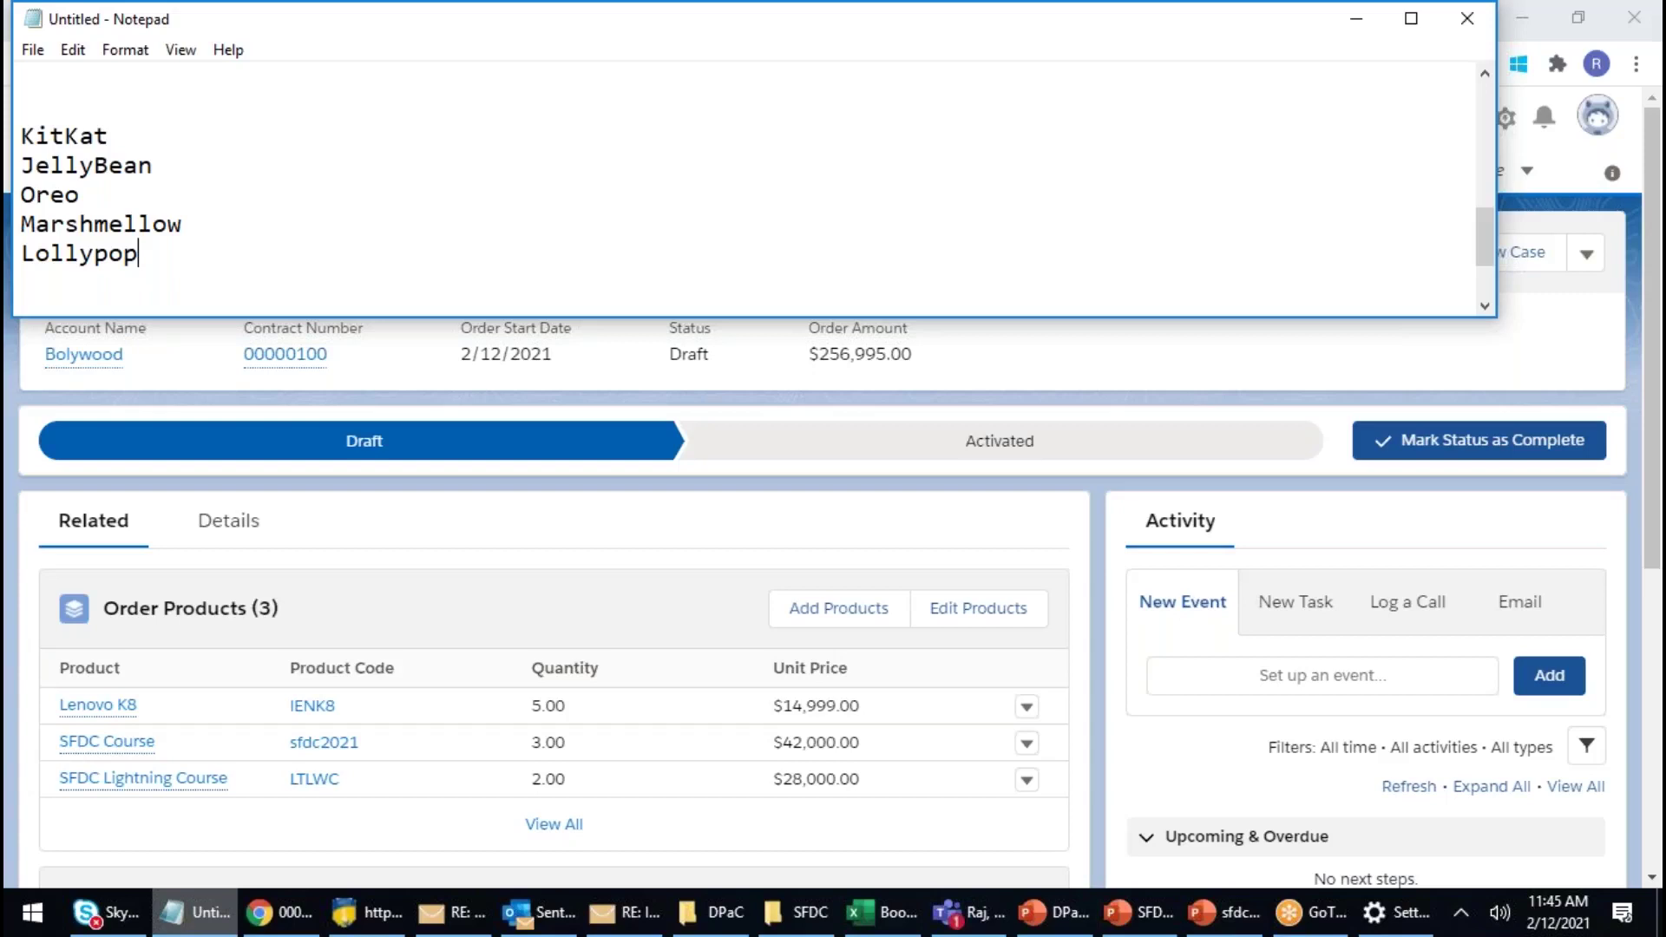
double_click(111, 223)
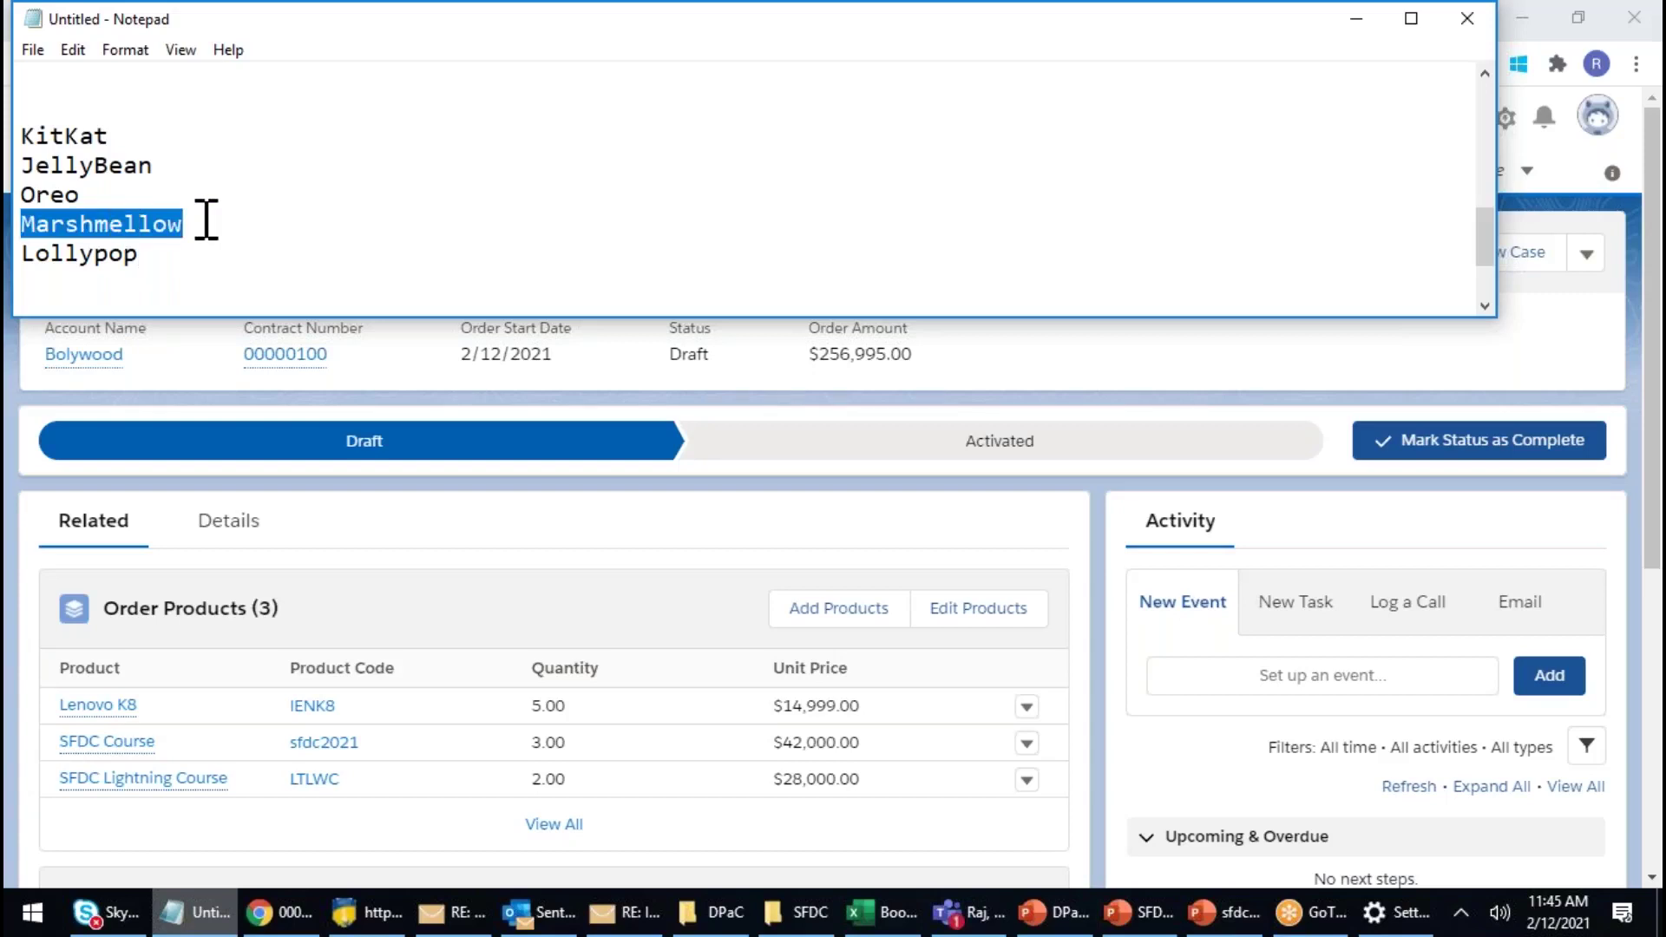
left_click_drag(593, 39, 669, 440)
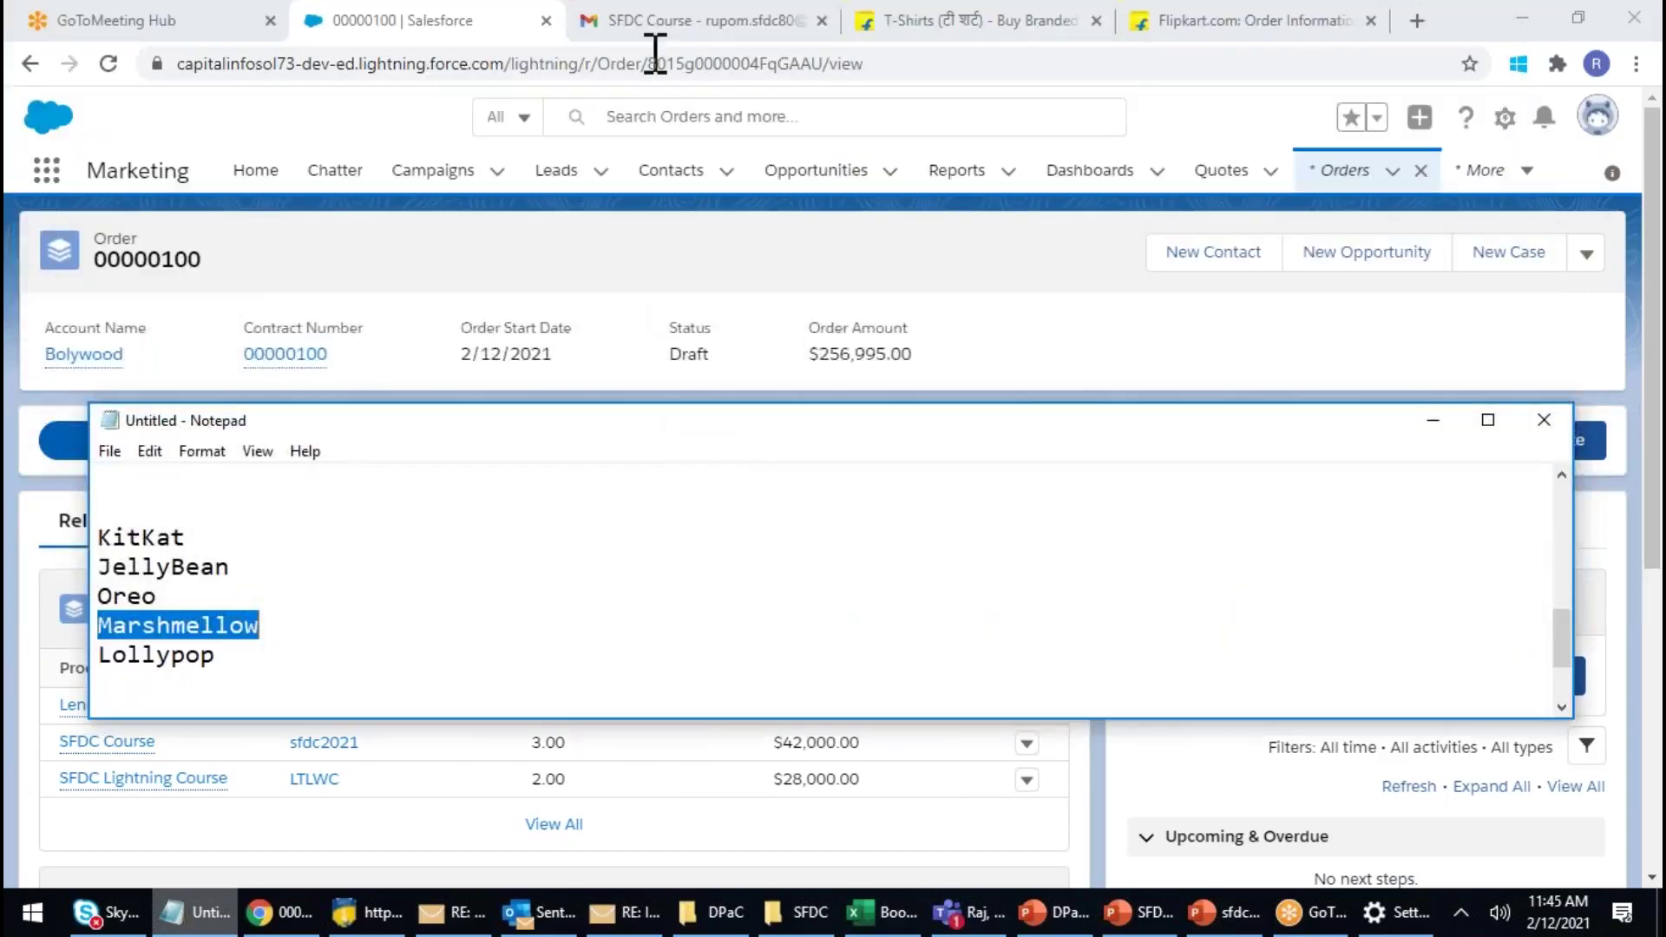
left_click(655, 27)
left_click(465, 65)
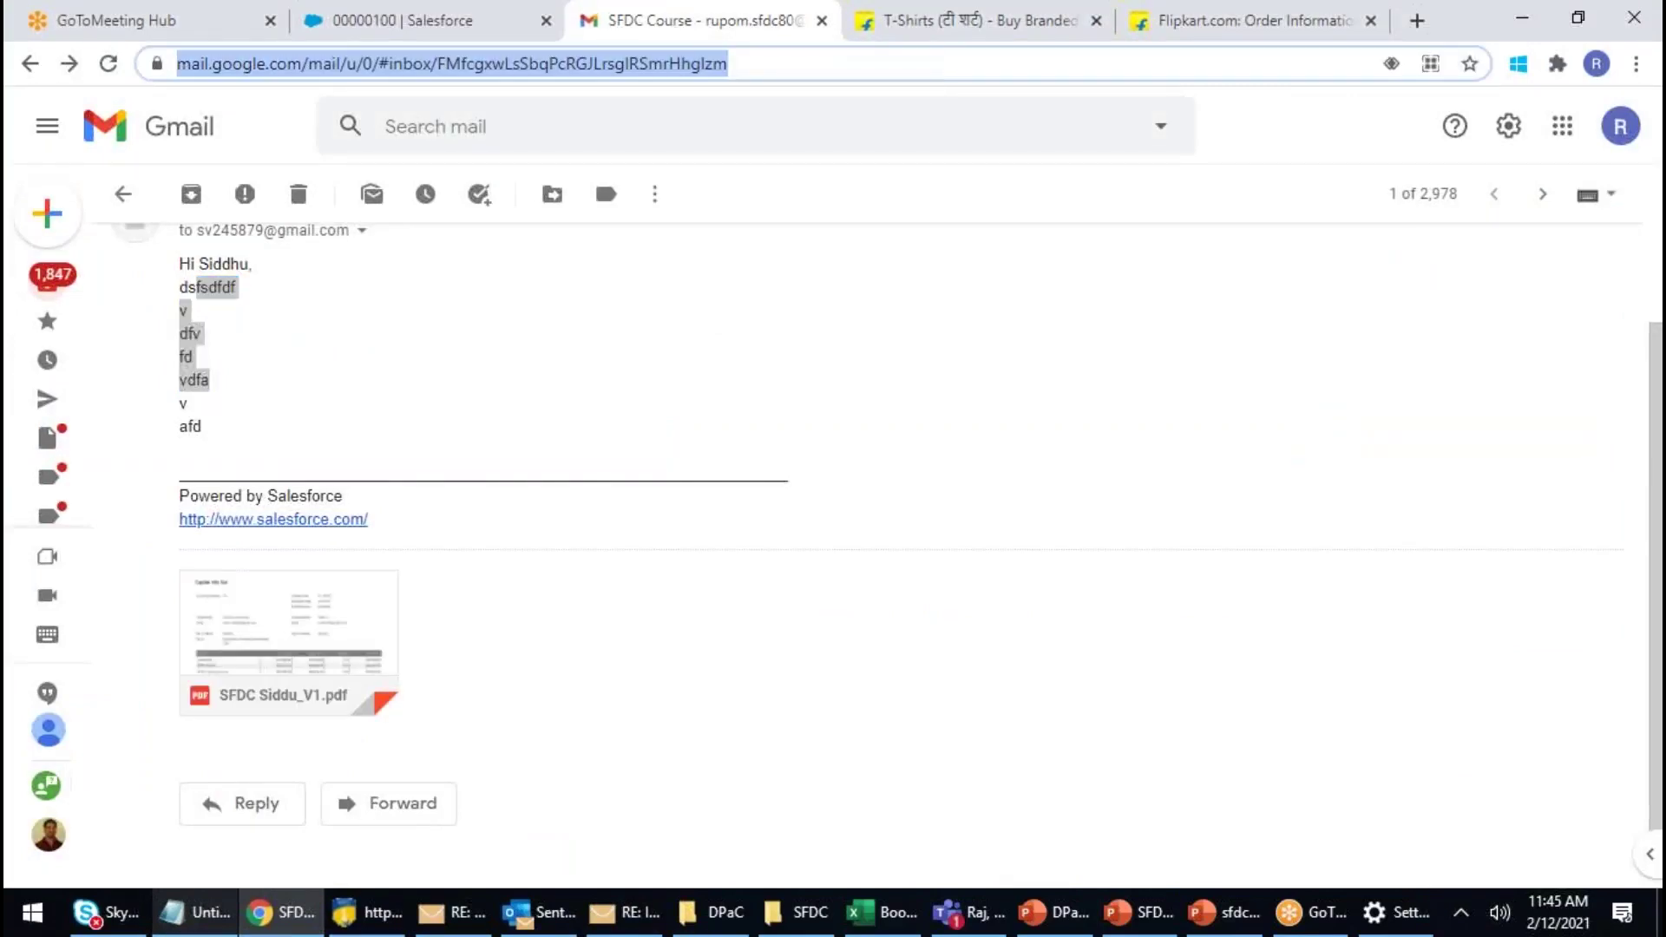
type("e")
key("BackSpace")
key("BackSpace")
type("www")
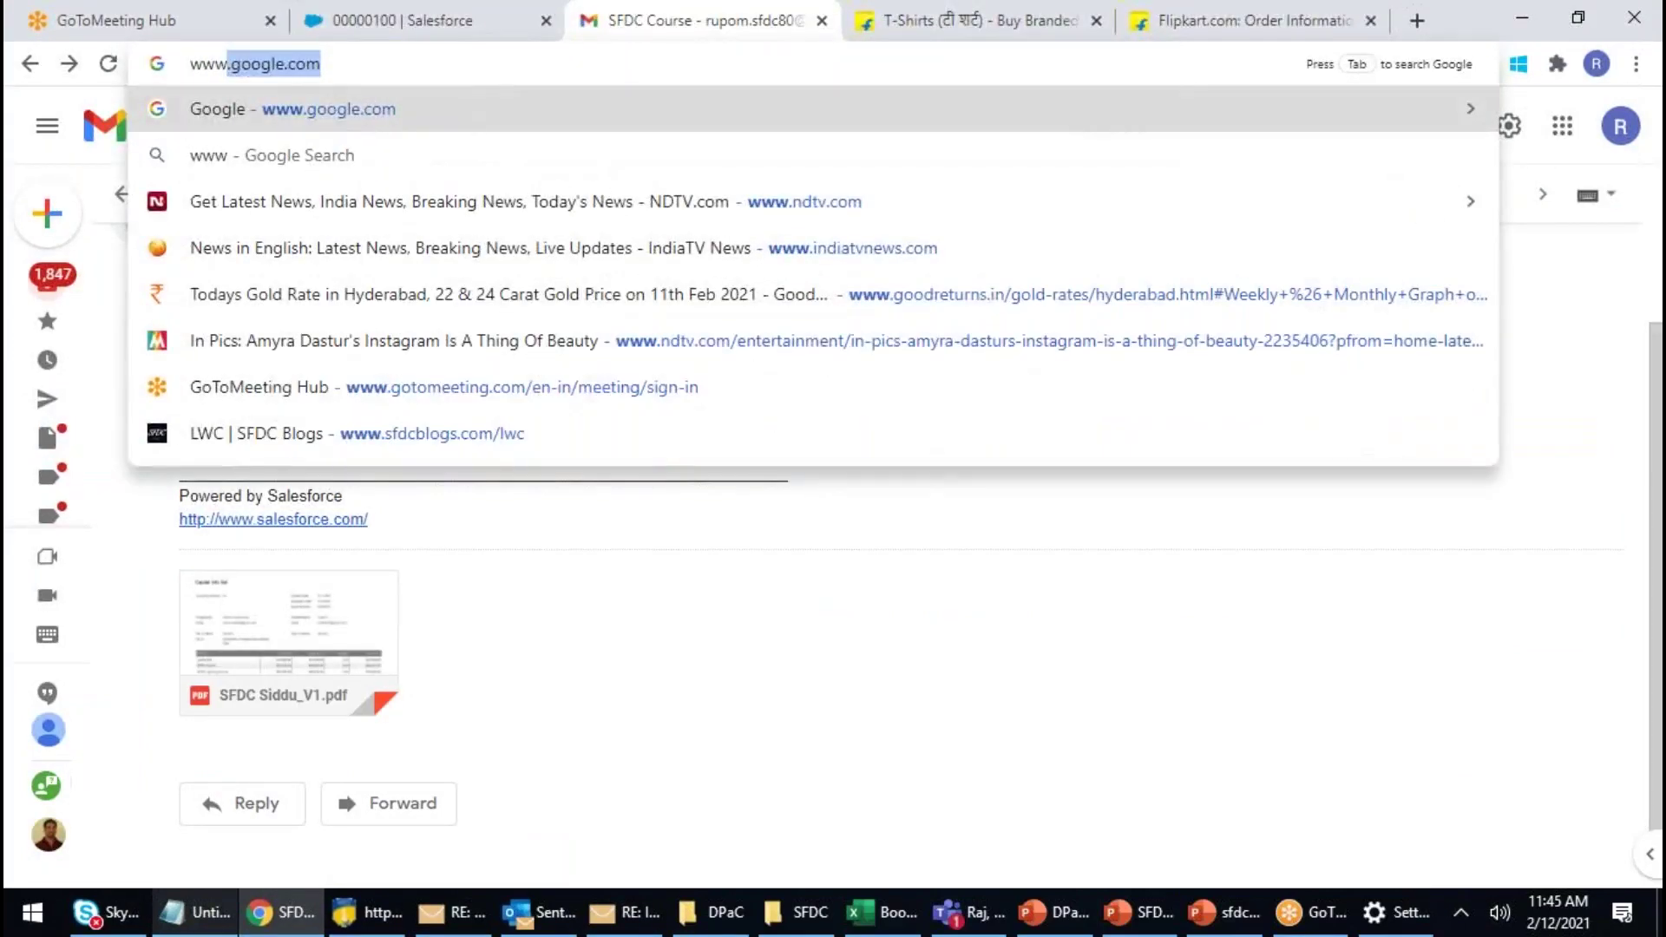
key("Return")
type("Marshmellow")
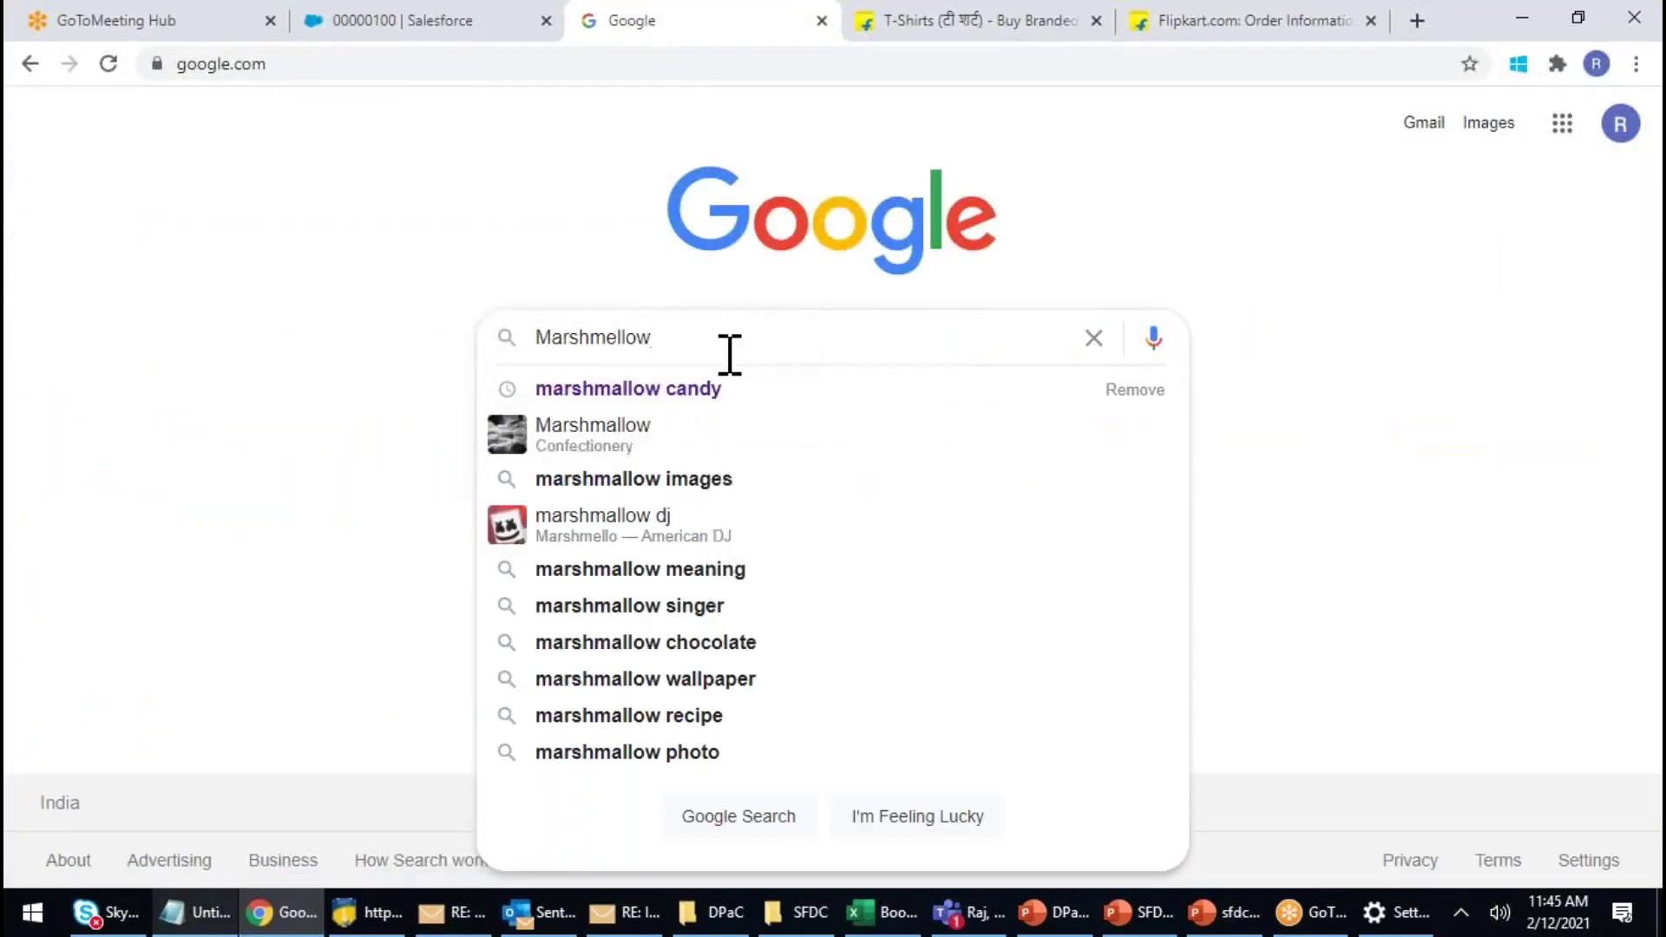
left_click(660, 391)
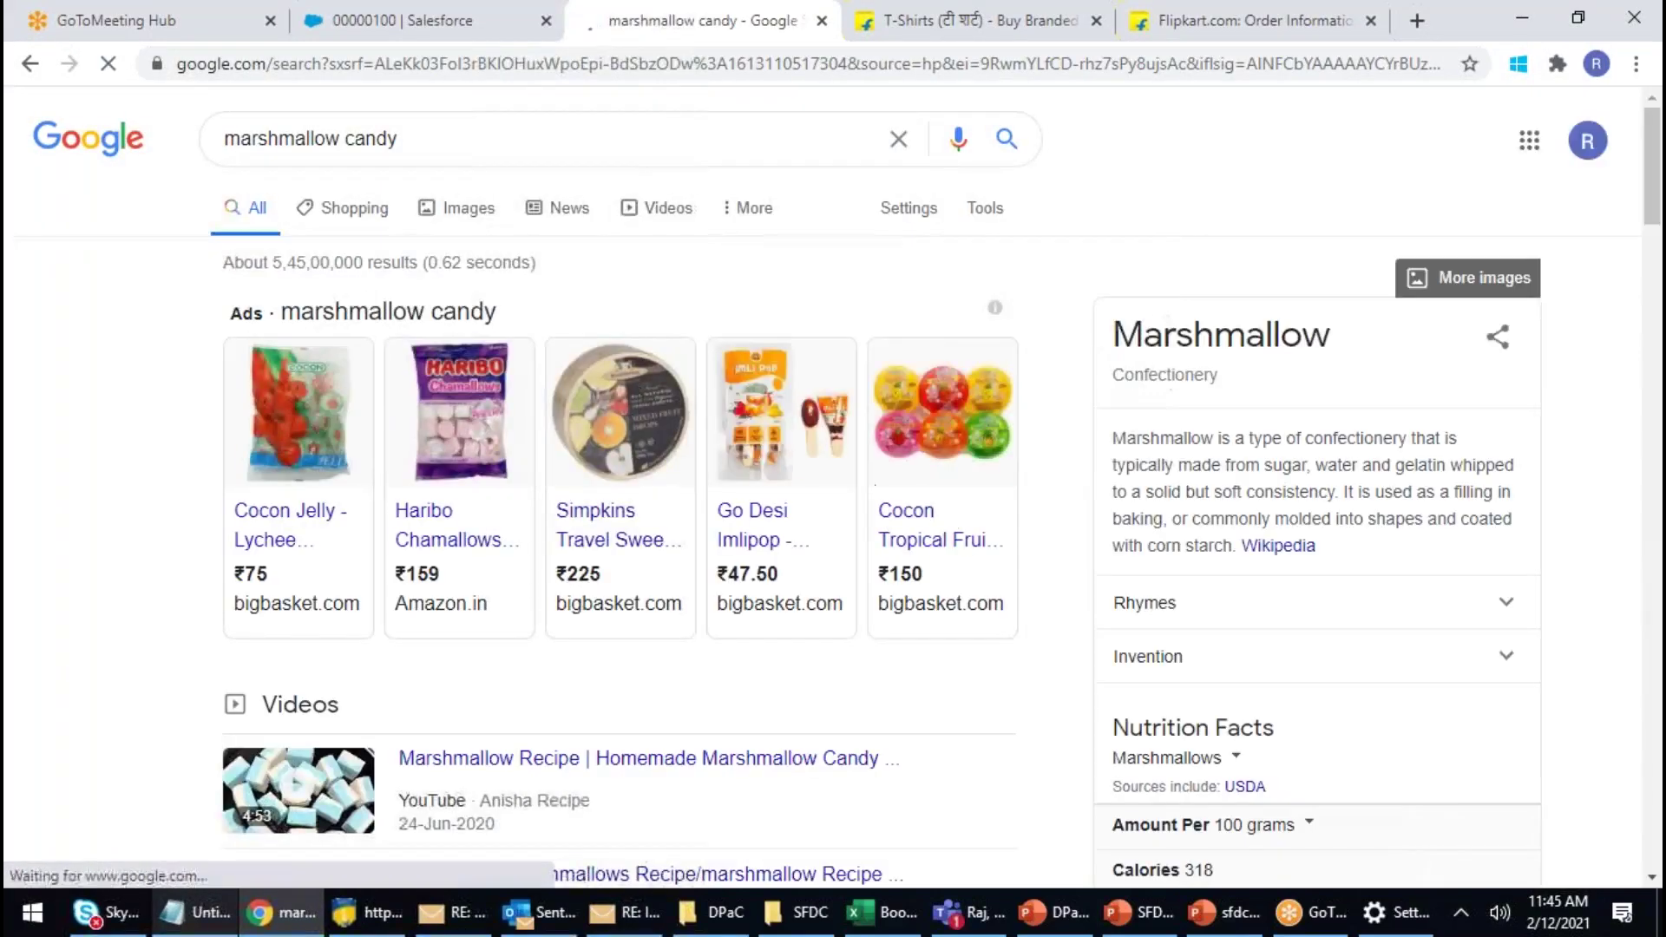
left_click(343, 208)
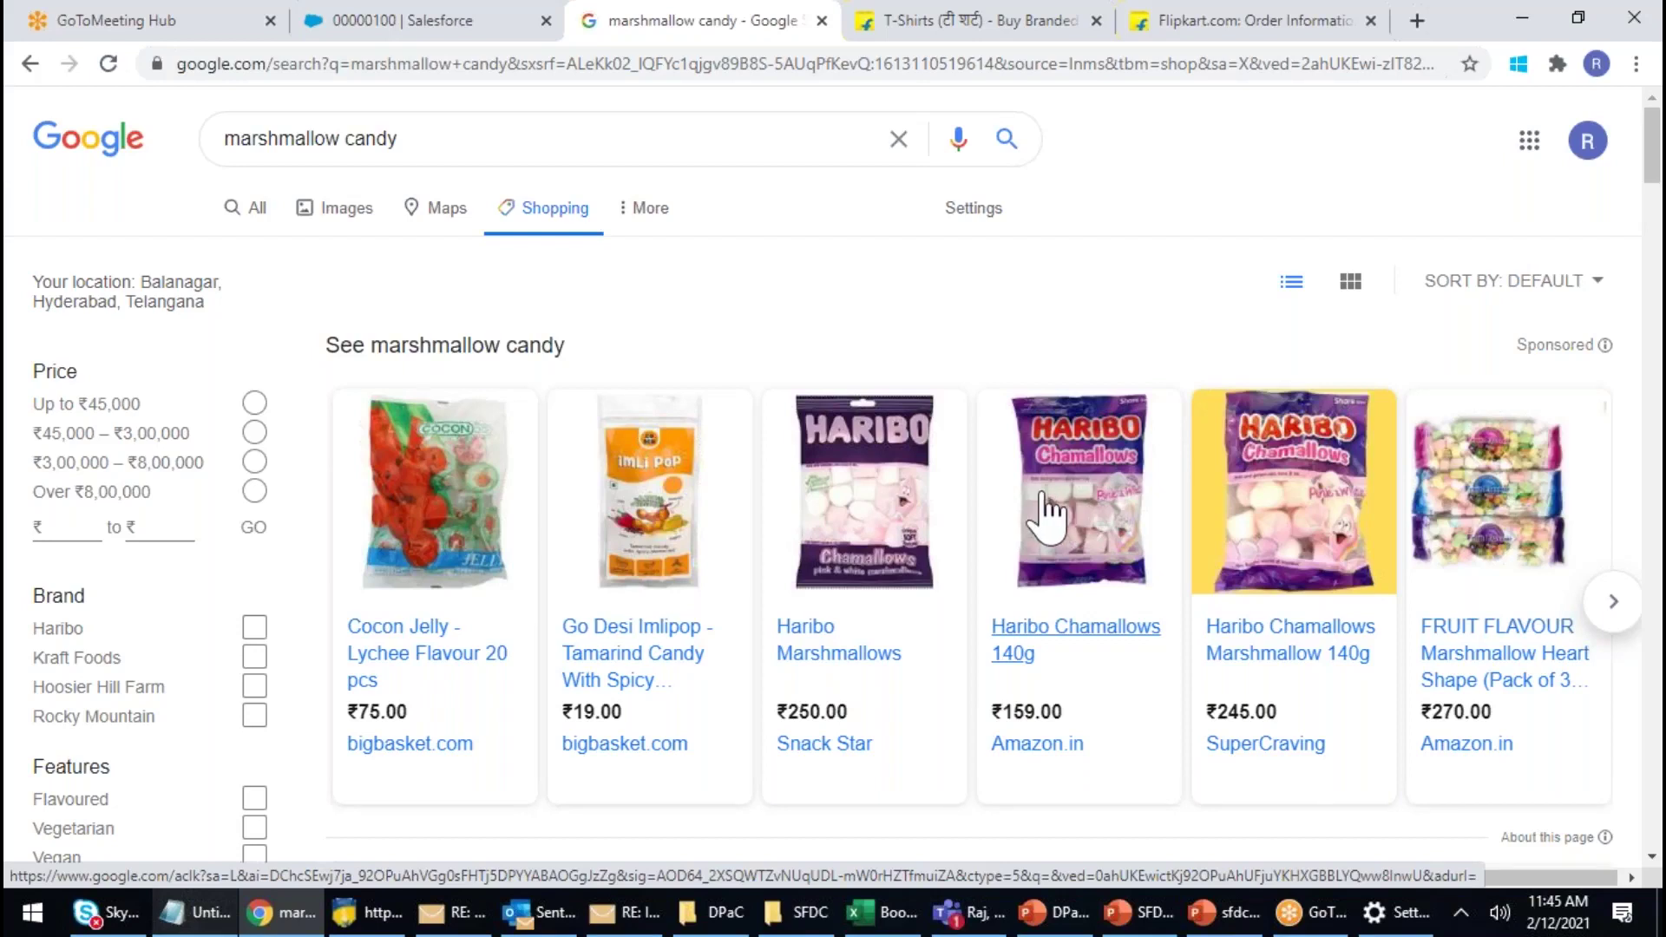
Step: Back in the Notepad list, add blank lines below Lollypop
left_click(197, 926)
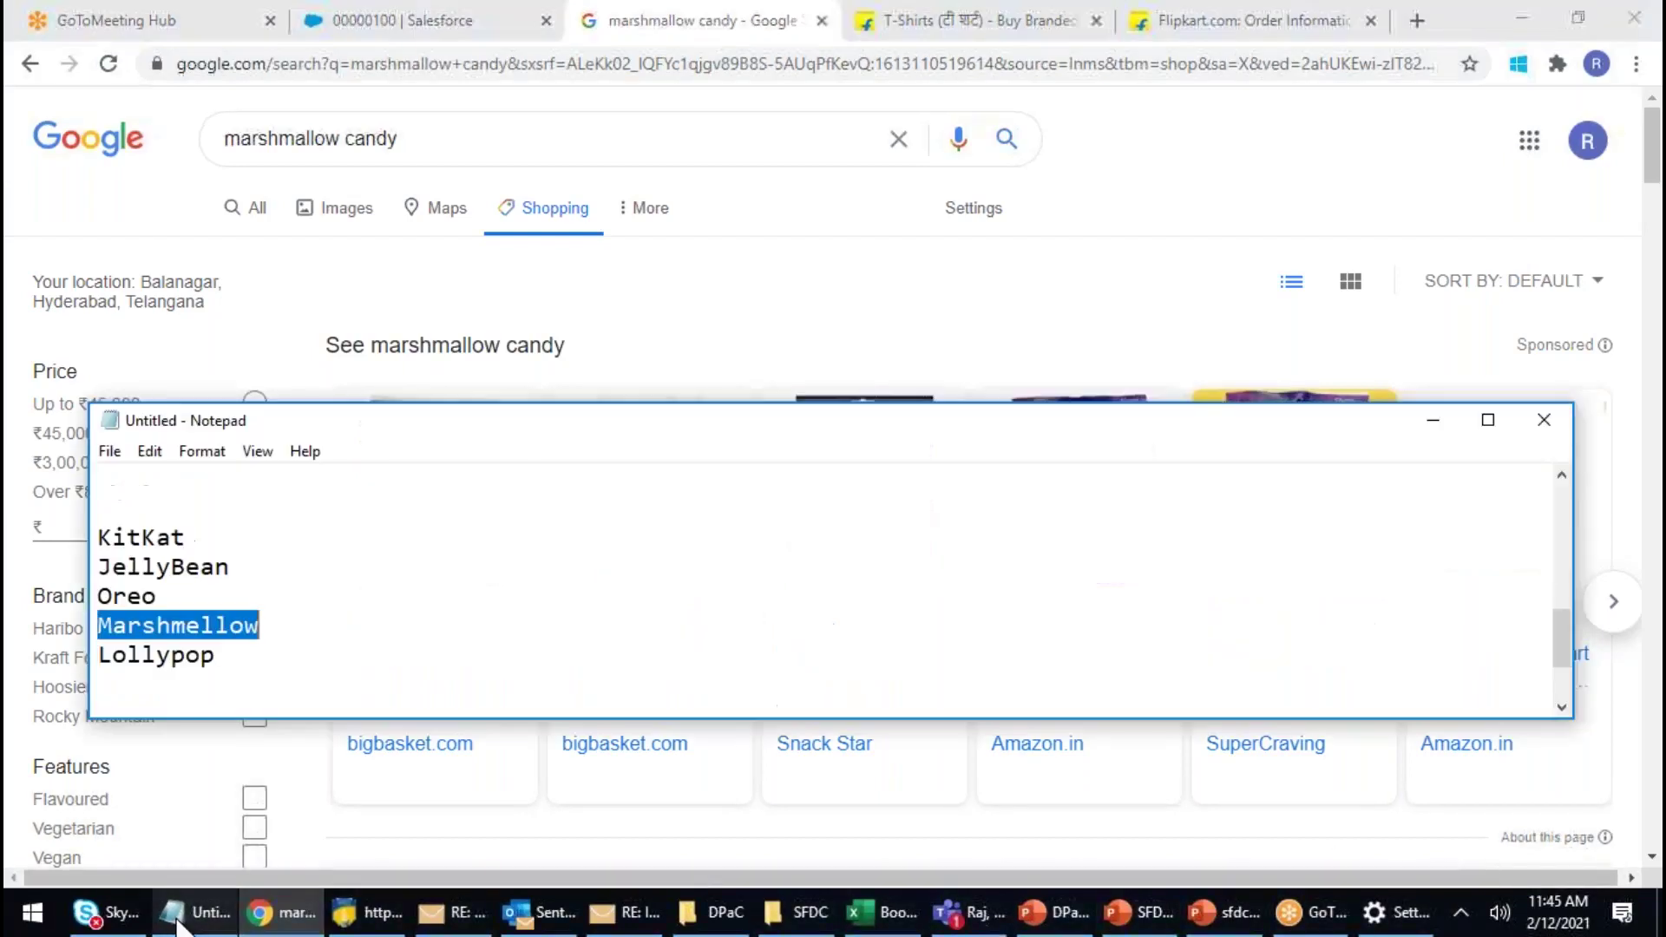
scroll(329, 607, "down", 1)
left_click(288, 546)
key("Return")
key("Return")
key("Return")
key("Return")
key("Return")
scroll(341, 493, "down", 1)
scroll(341, 493, "down", 1)
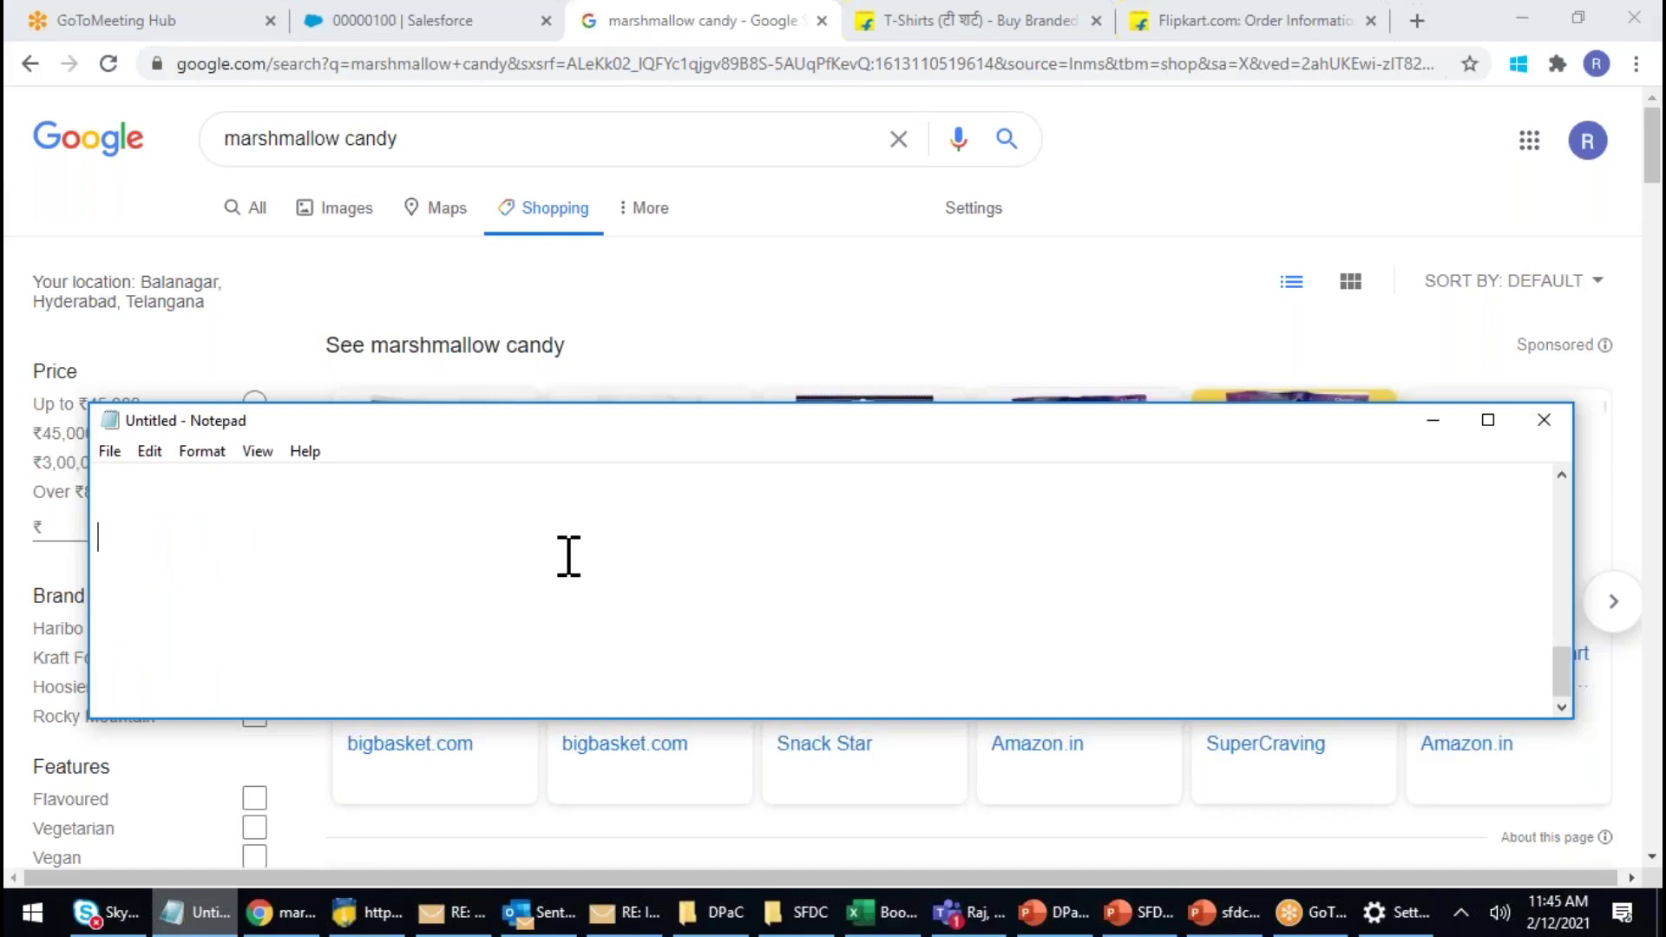
Step: Type Winter, Summer and Spring on separate lines in the notes
type("Winter")
key("Return")
type("Summer")
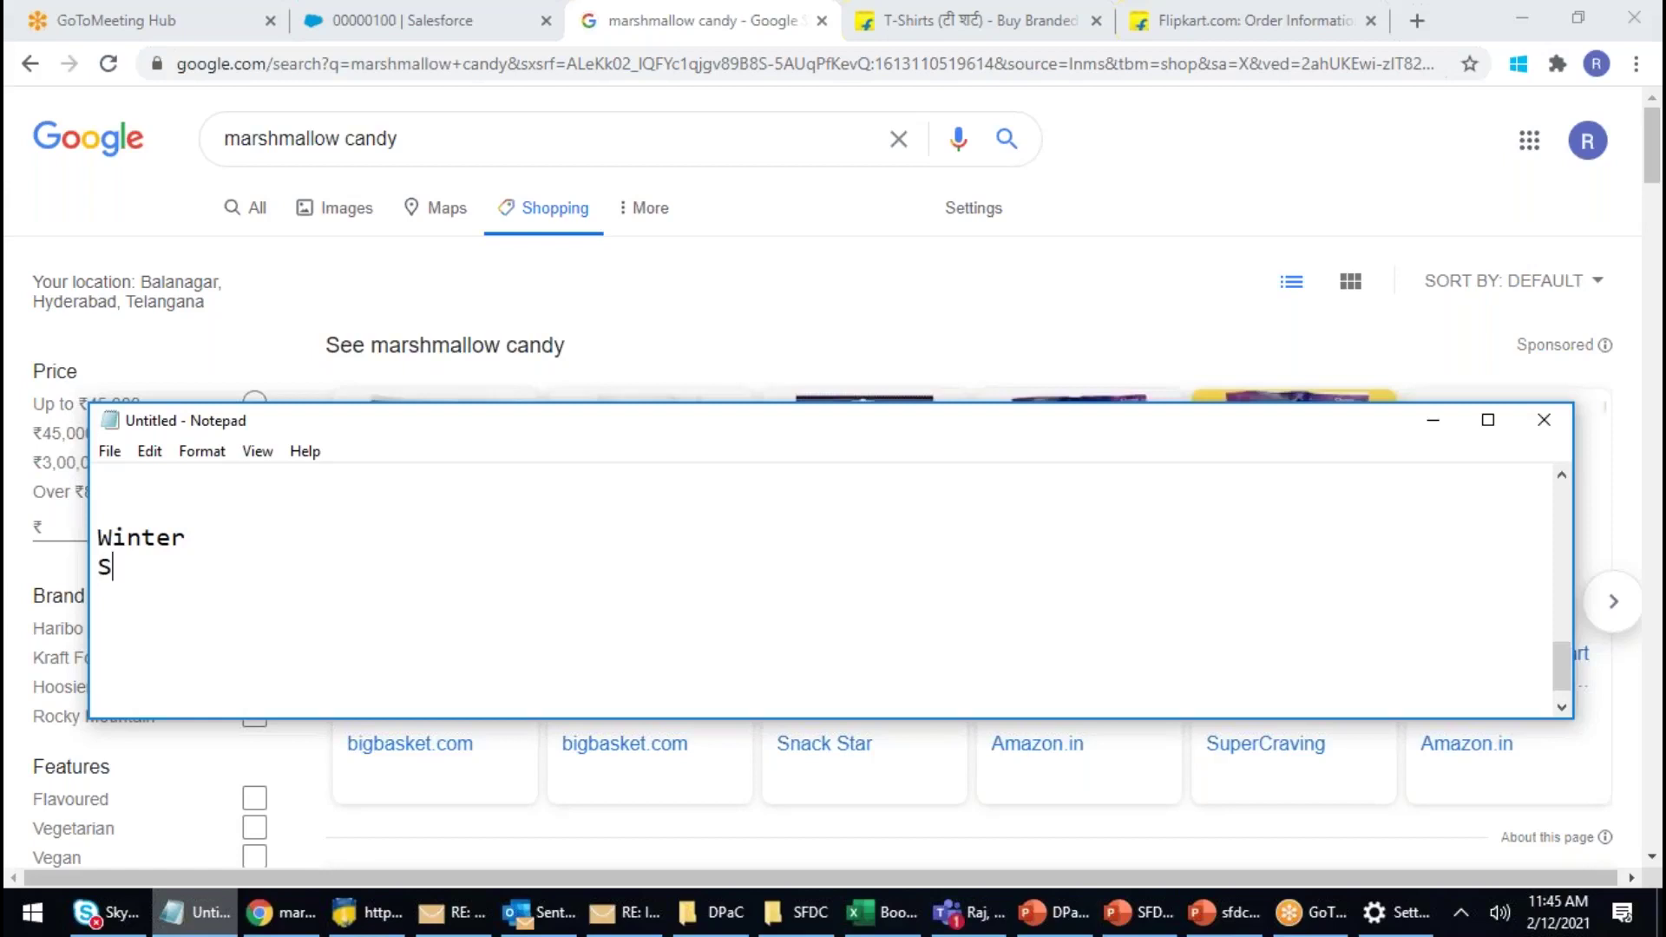
key("Return")
type("Spring")
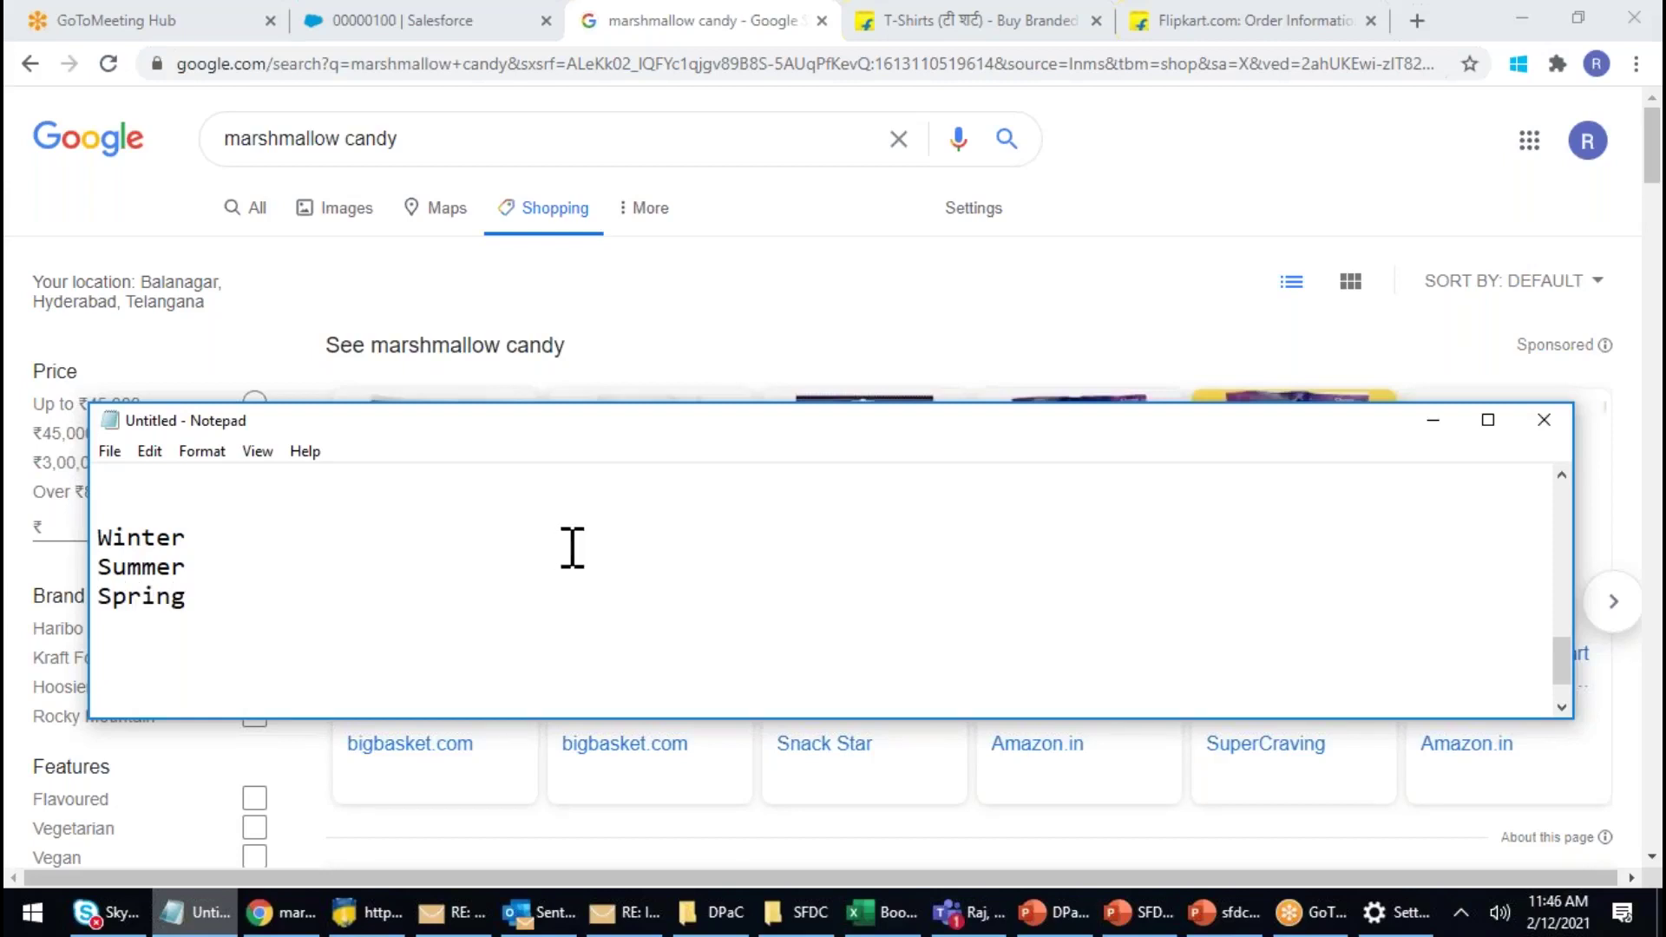
Step: Change Winter to 'Winter 21', then return to the browser's marshmallow candy results
left_click_drag(220, 606, 92, 550)
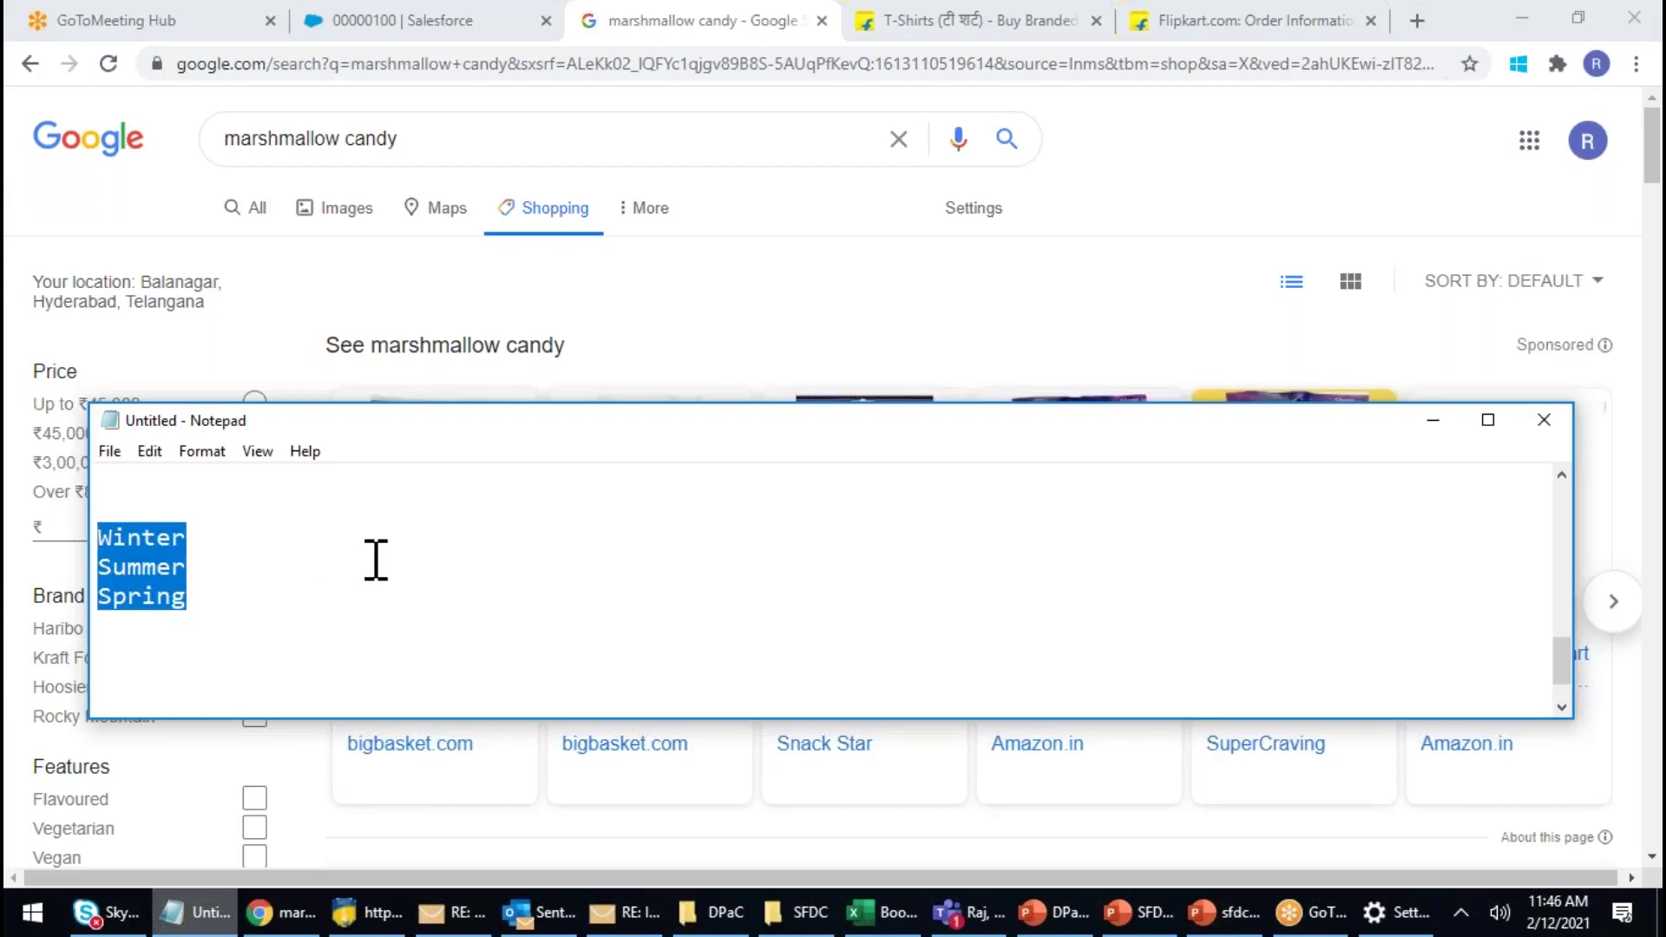
left_click(197, 532)
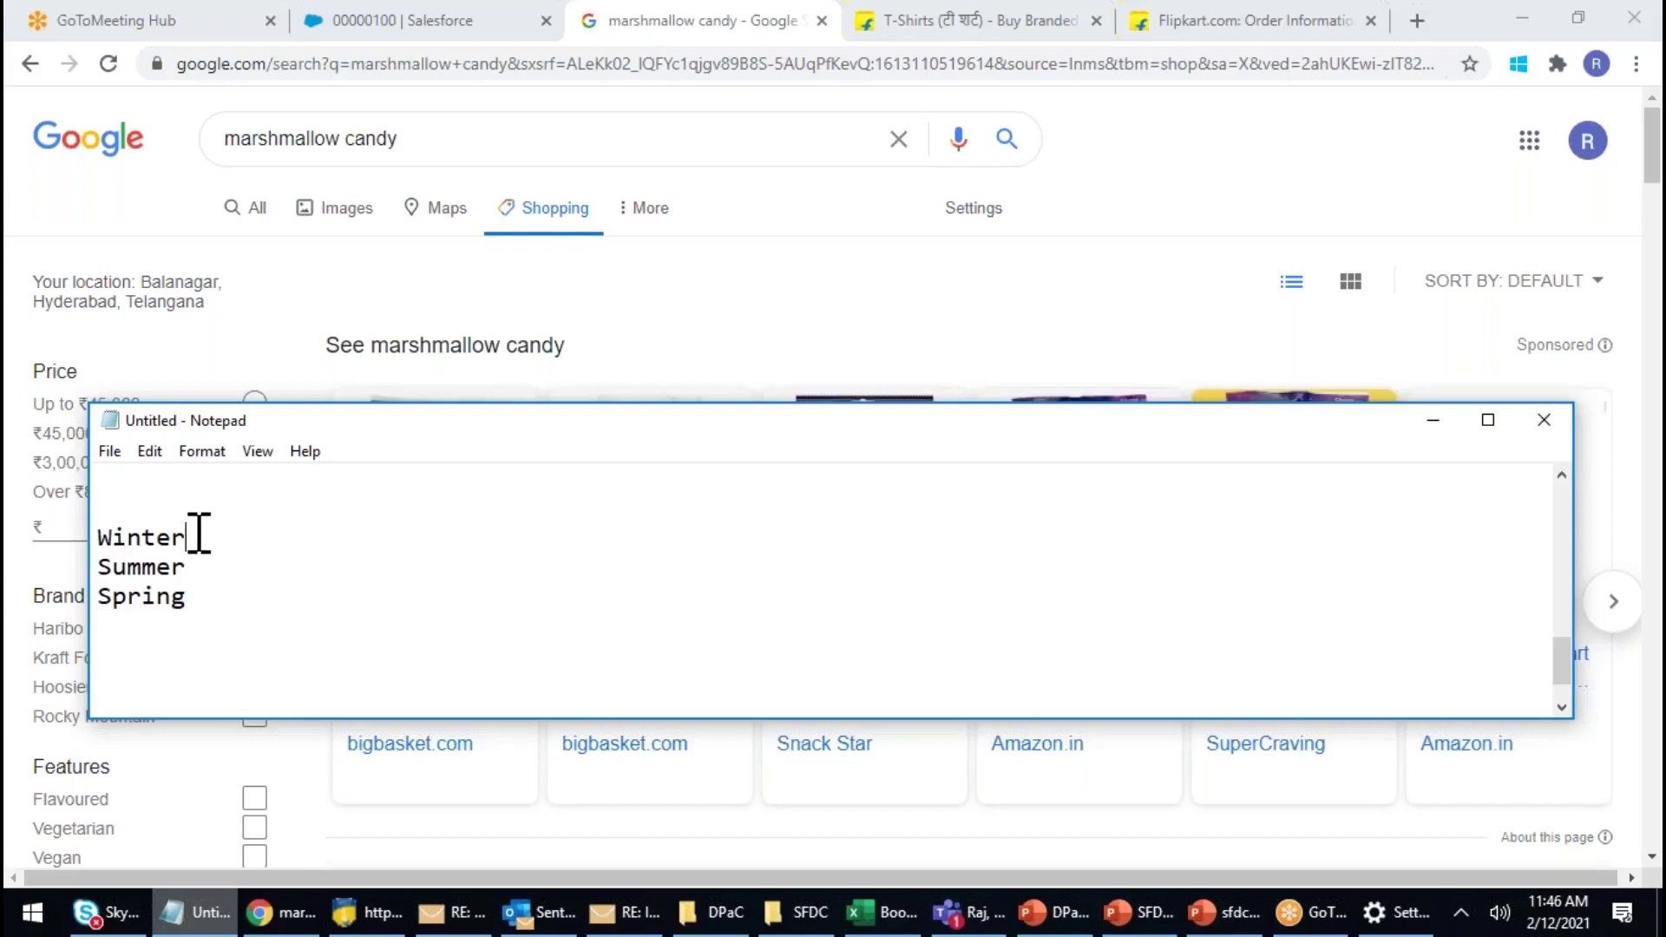
type("21")
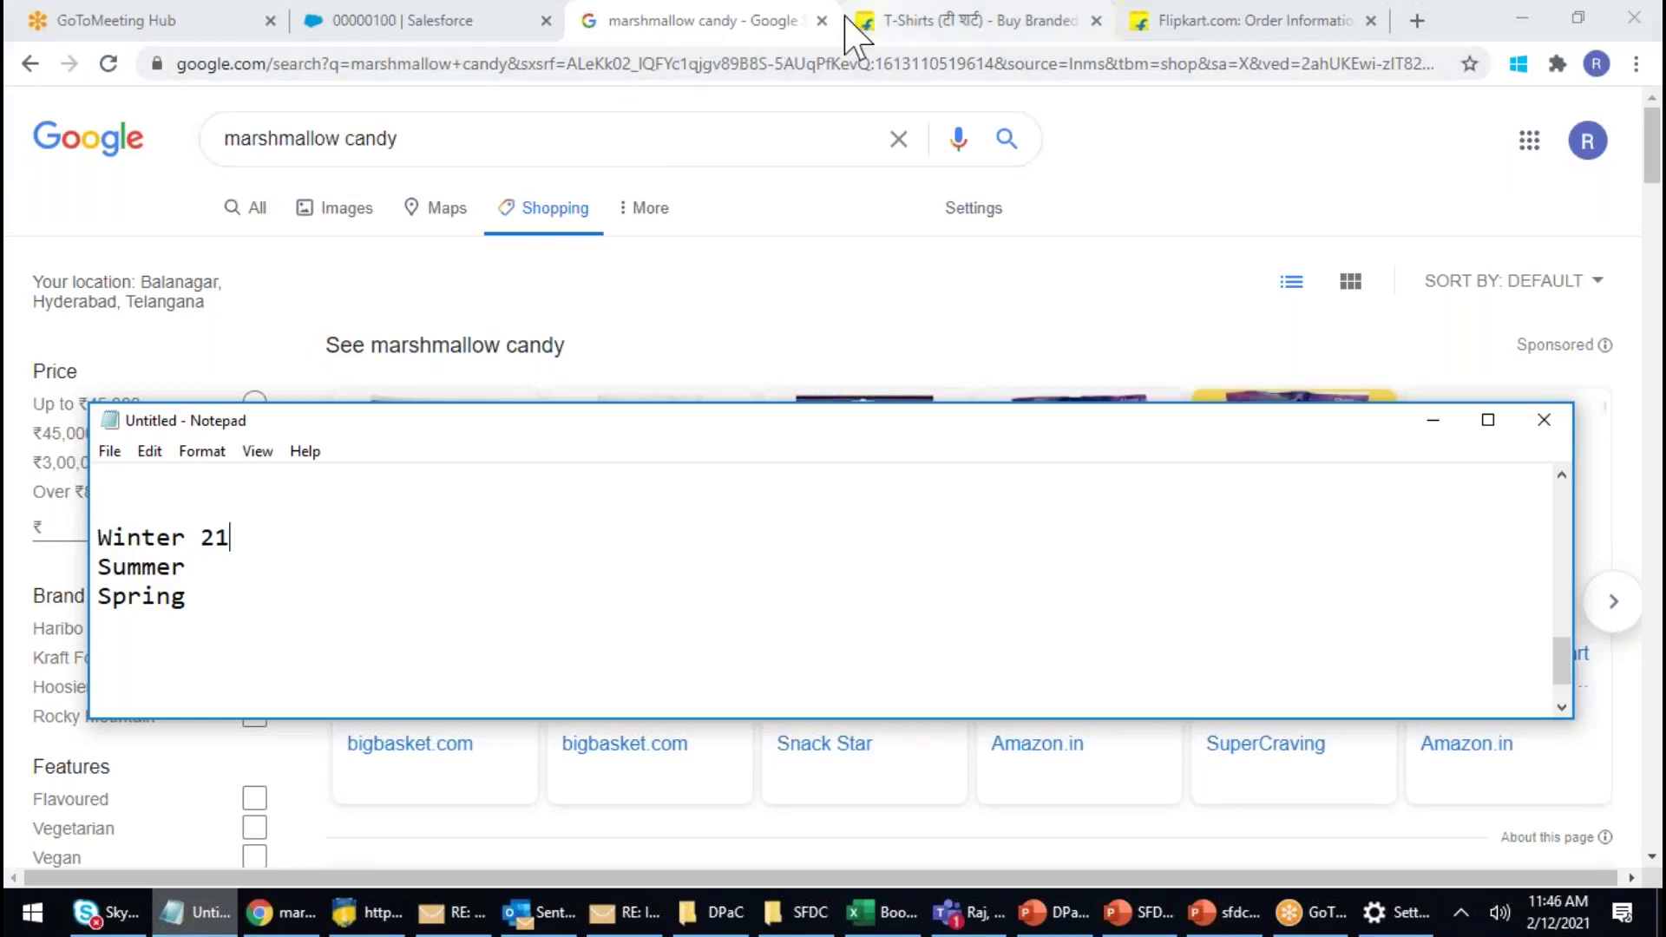
left_click(708, 35)
left_click(29, 64)
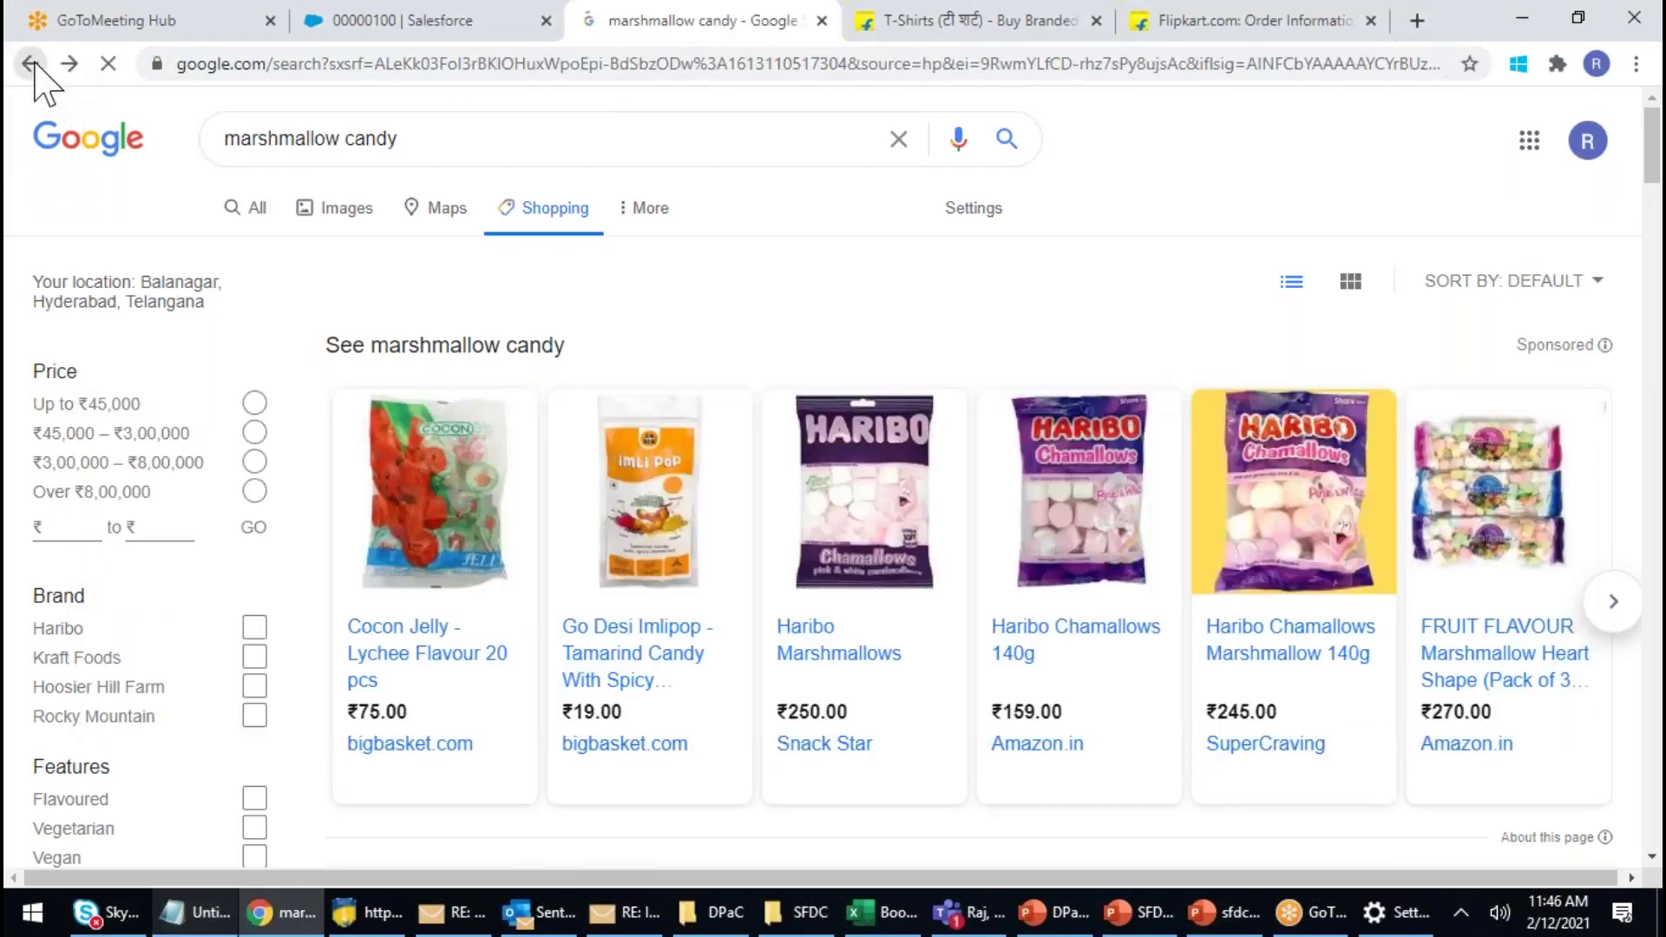
Step: Replace the search query with 'sfdc winter 13' and run it
left_click(451, 142)
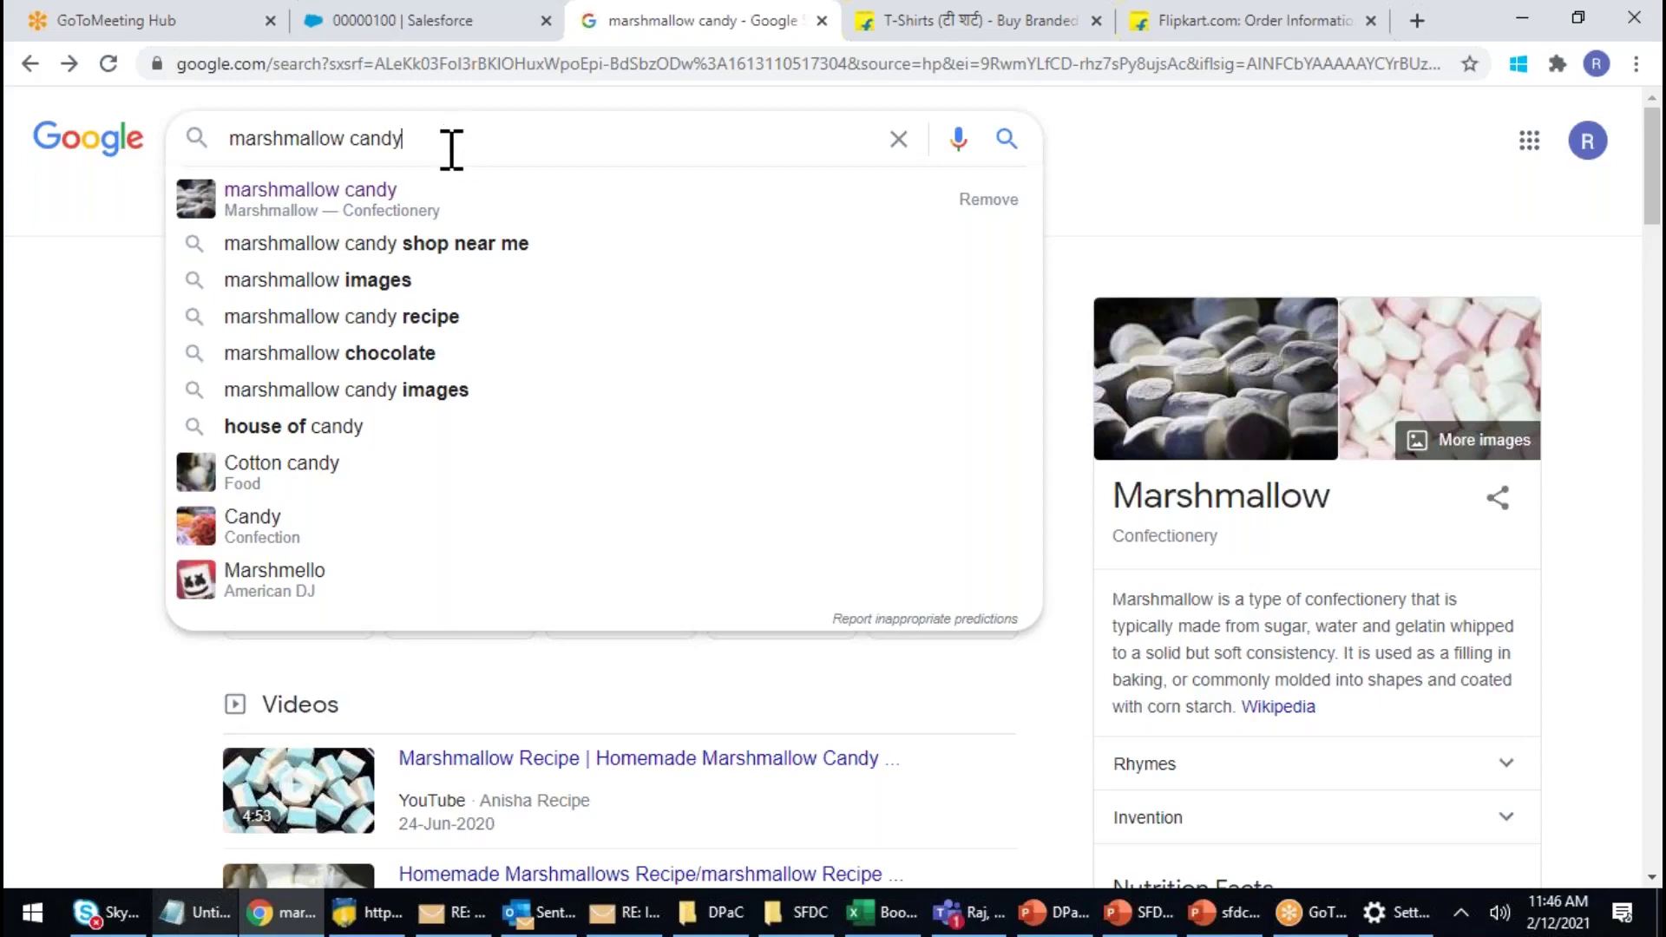
key("ctrl+a")
type("sfdc ")
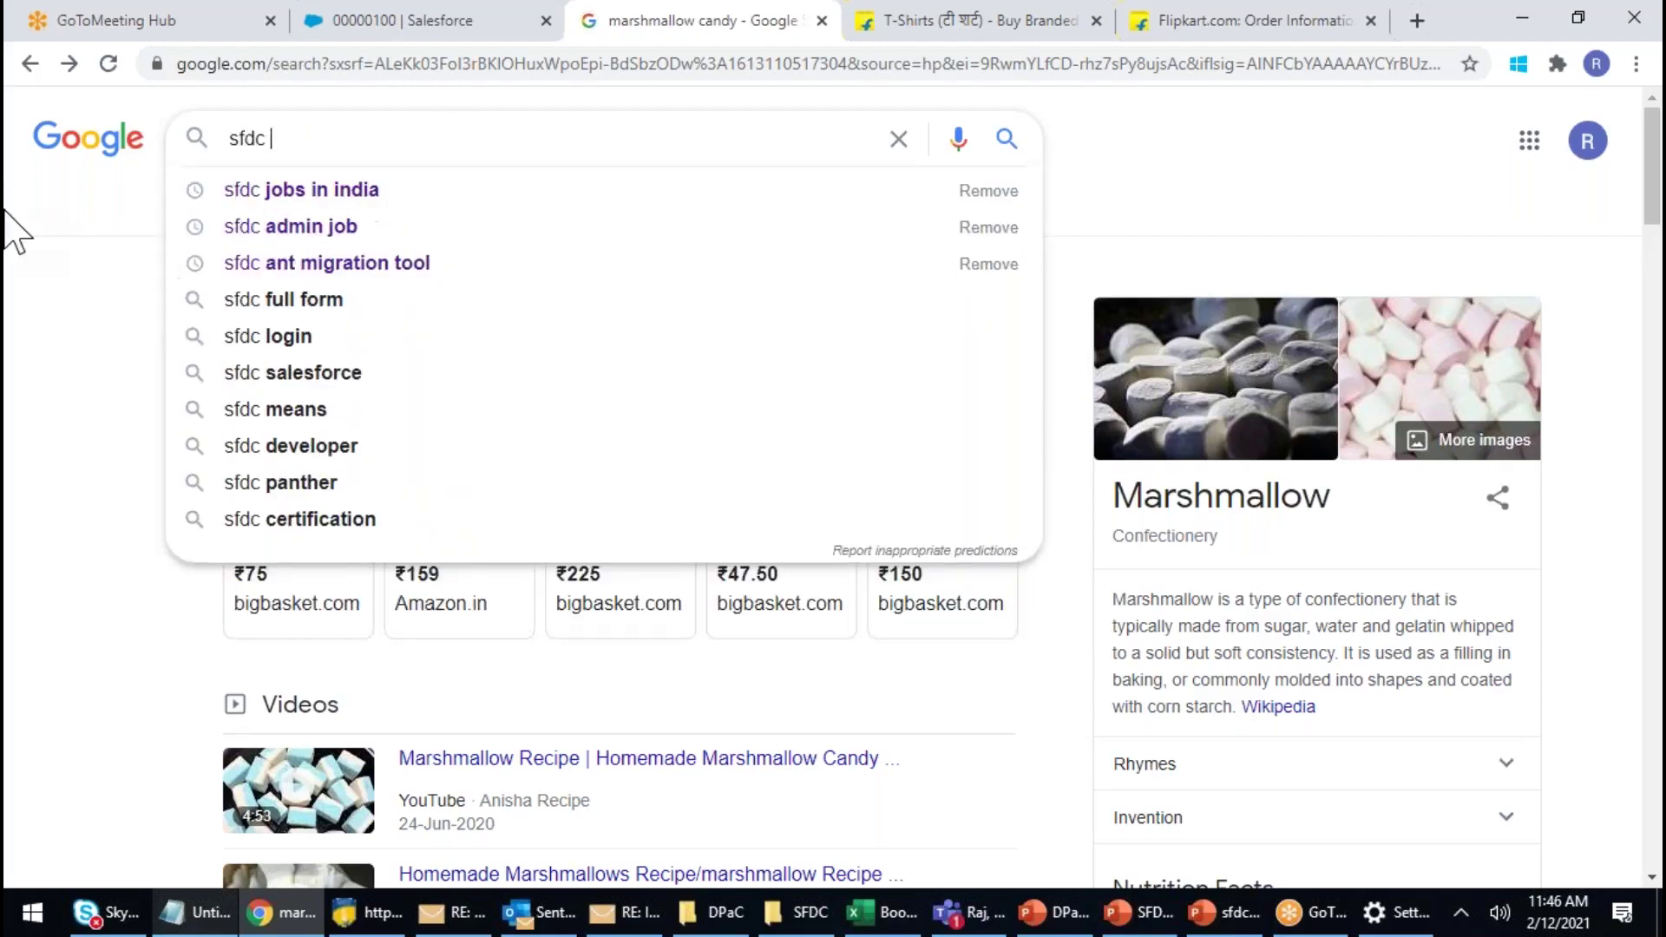
type("winter 13")
key("Return")
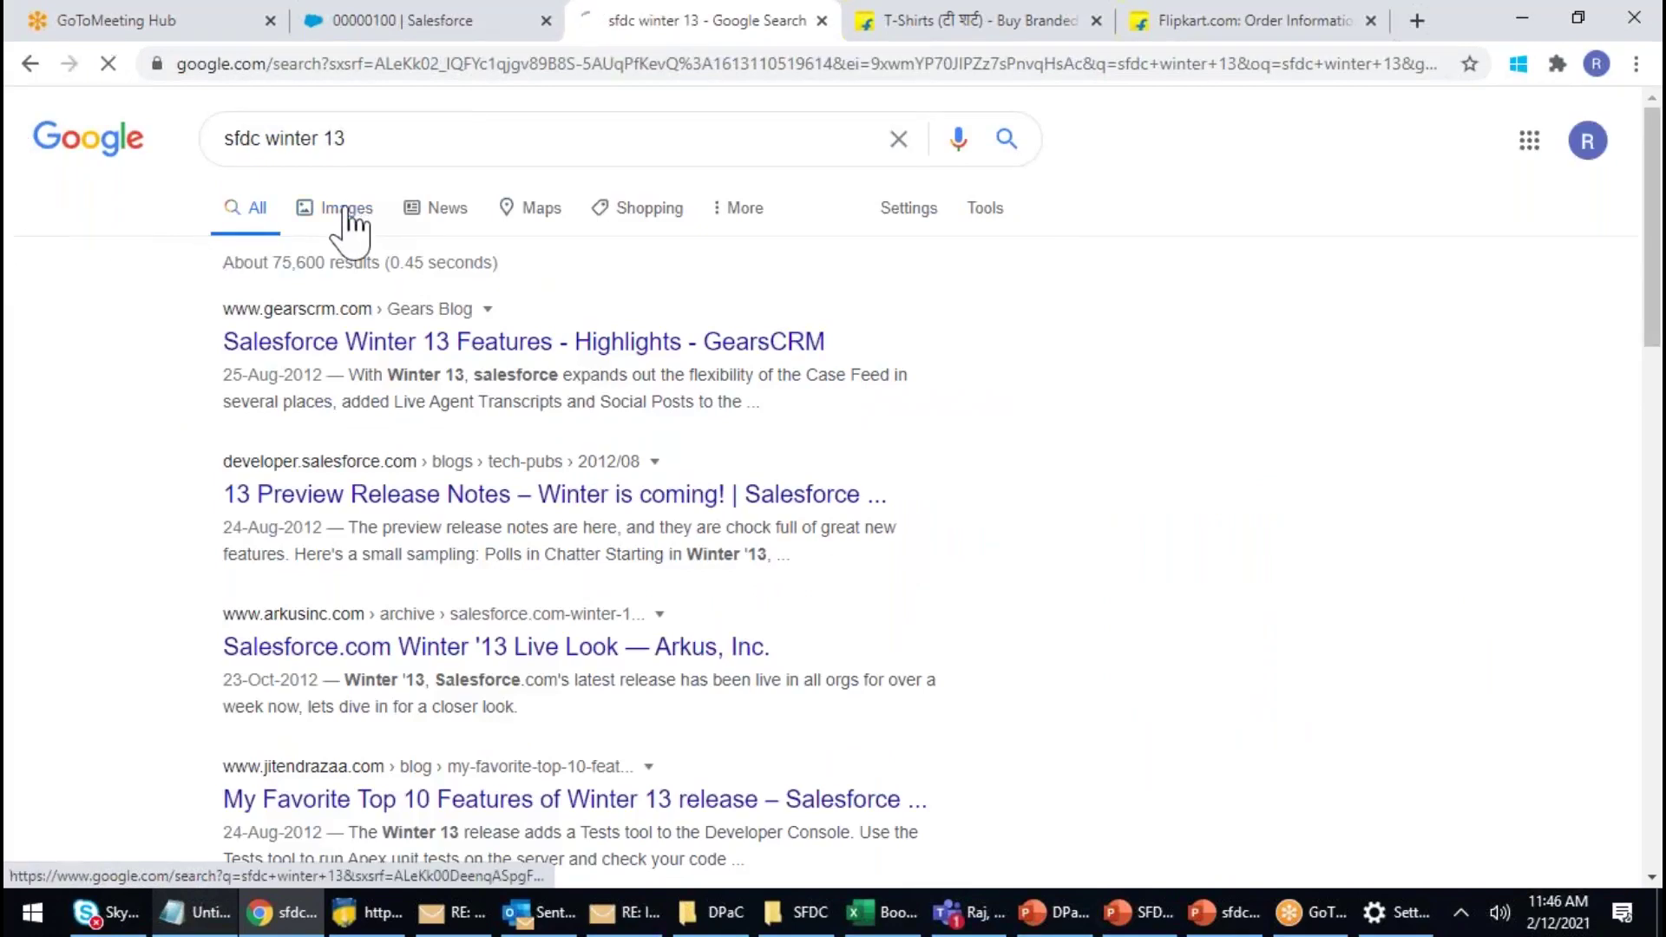
Step: Switch to image results and step the query through sfdc winter 14, 15, 16 and 17
left_click(347, 208)
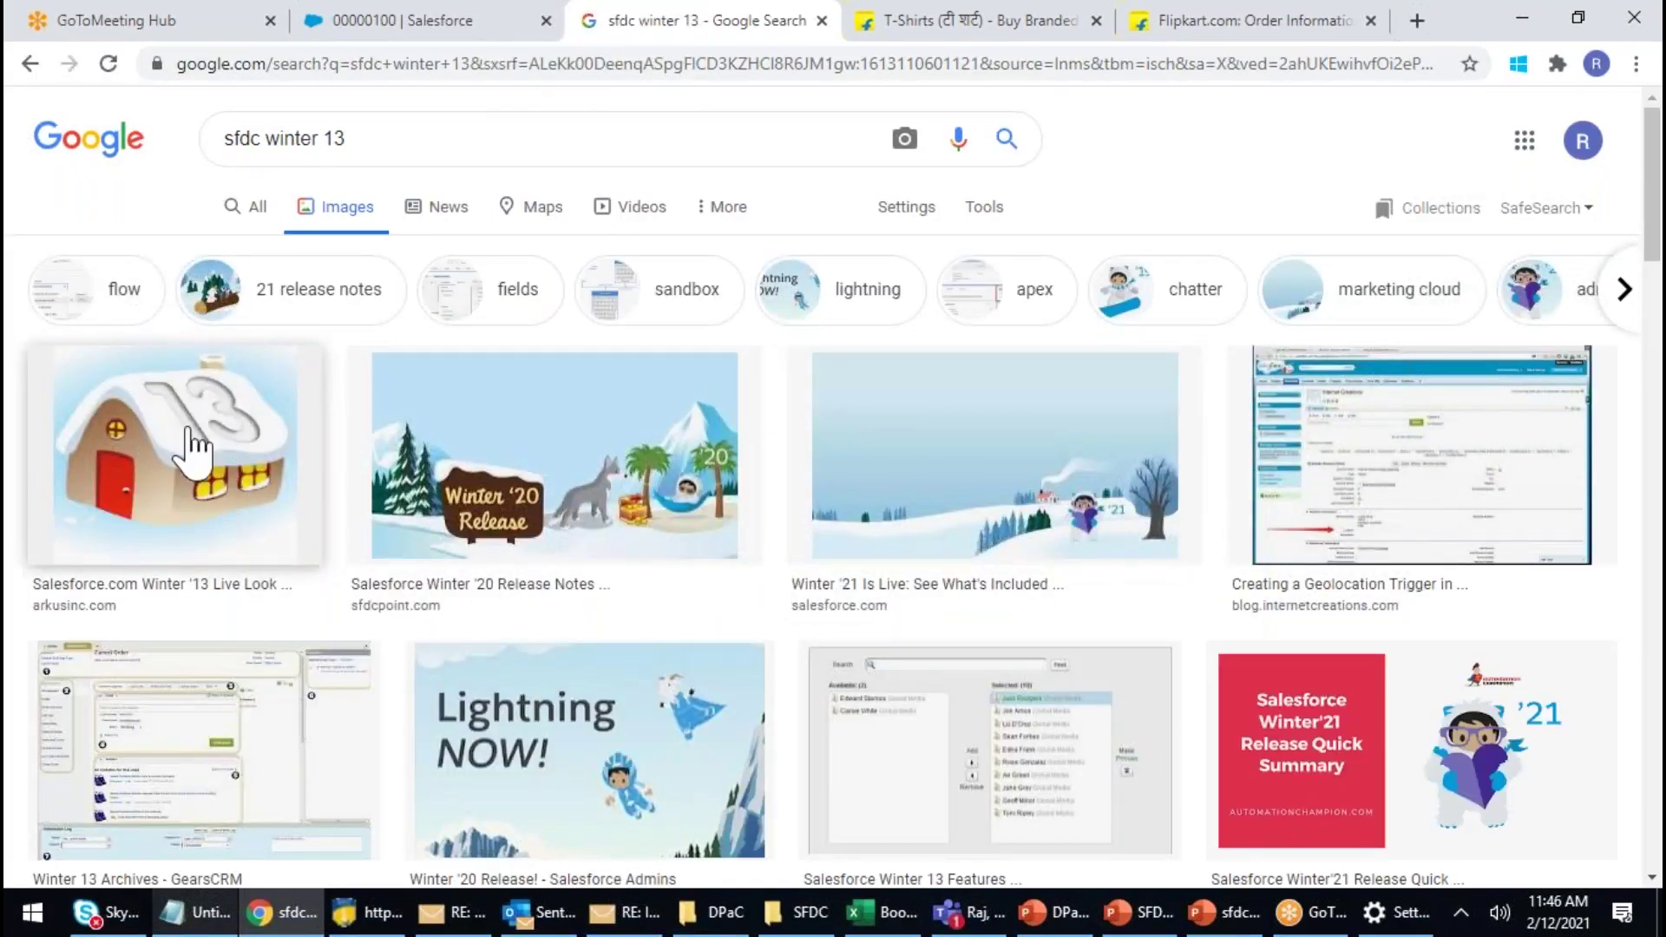
left_click(400, 141)
key("BackSpace")
type("4")
key("Return")
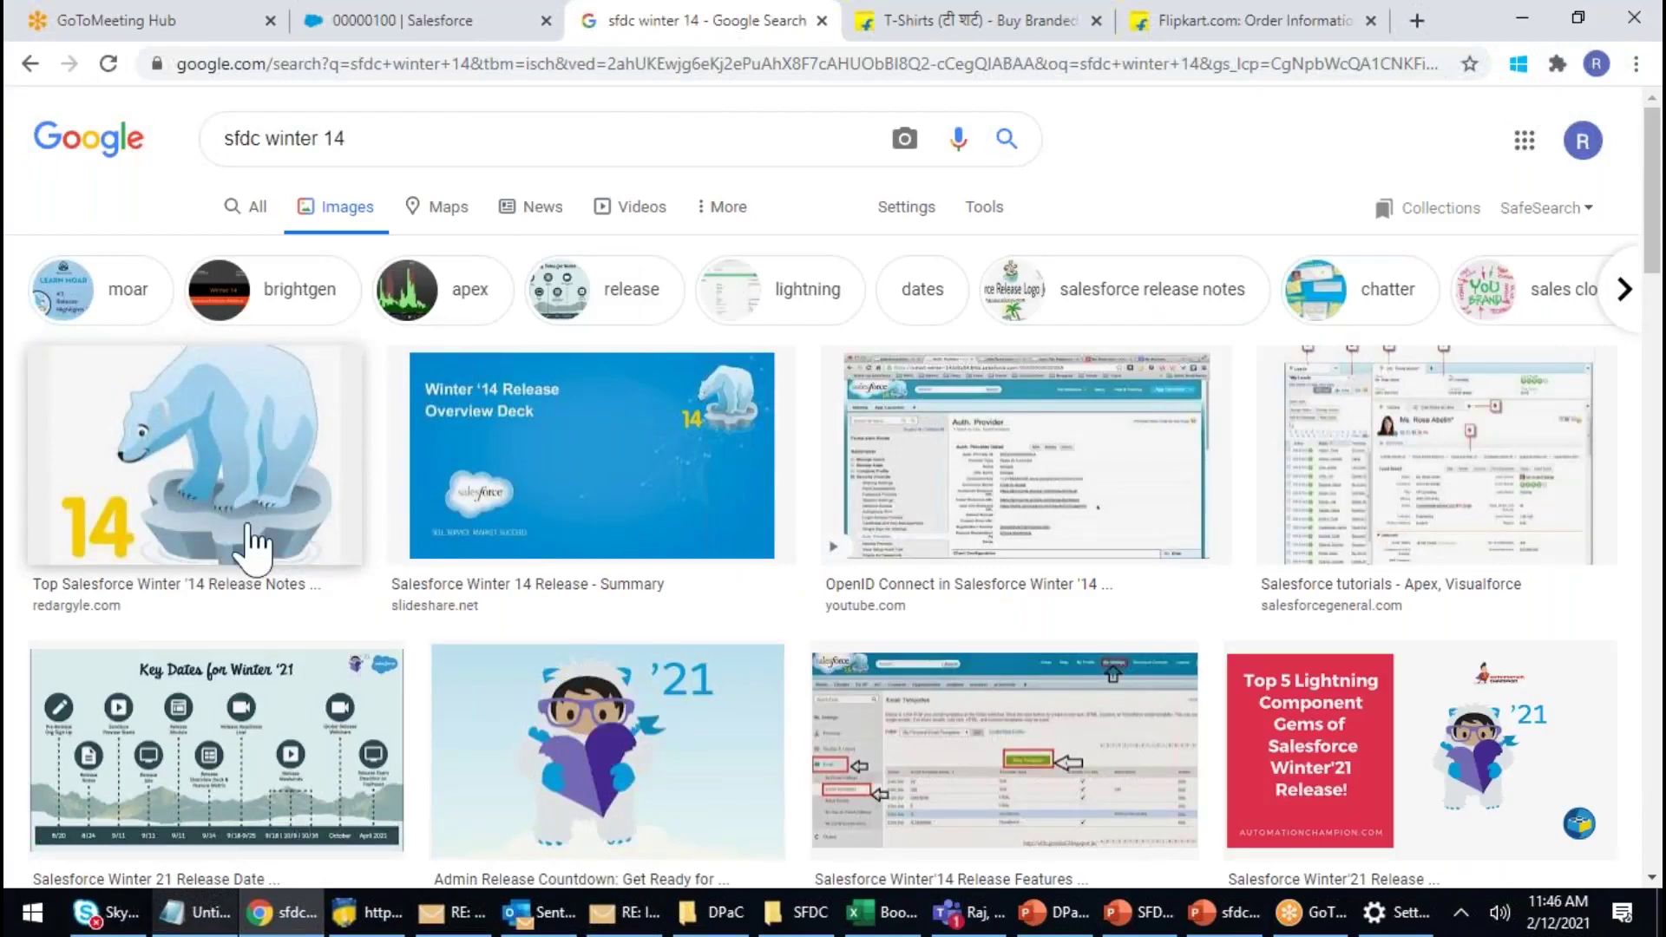
left_click(421, 131)
key("BackSpace")
type("5")
key("Return")
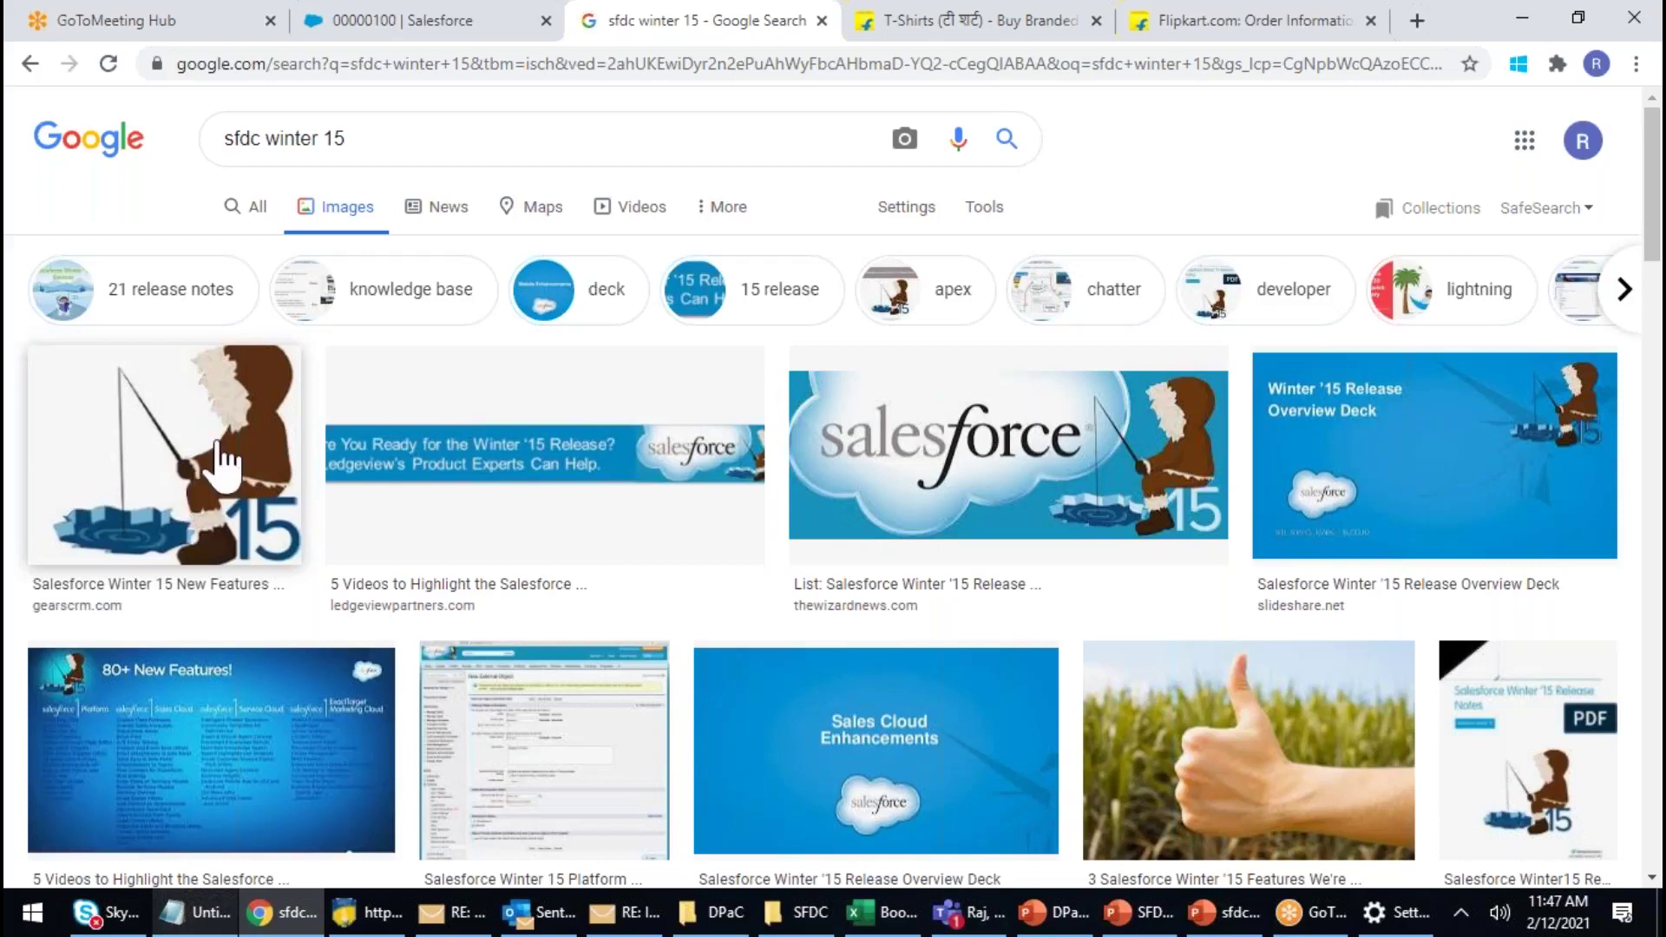
left_click(411, 139)
key("BackSpace")
type("6")
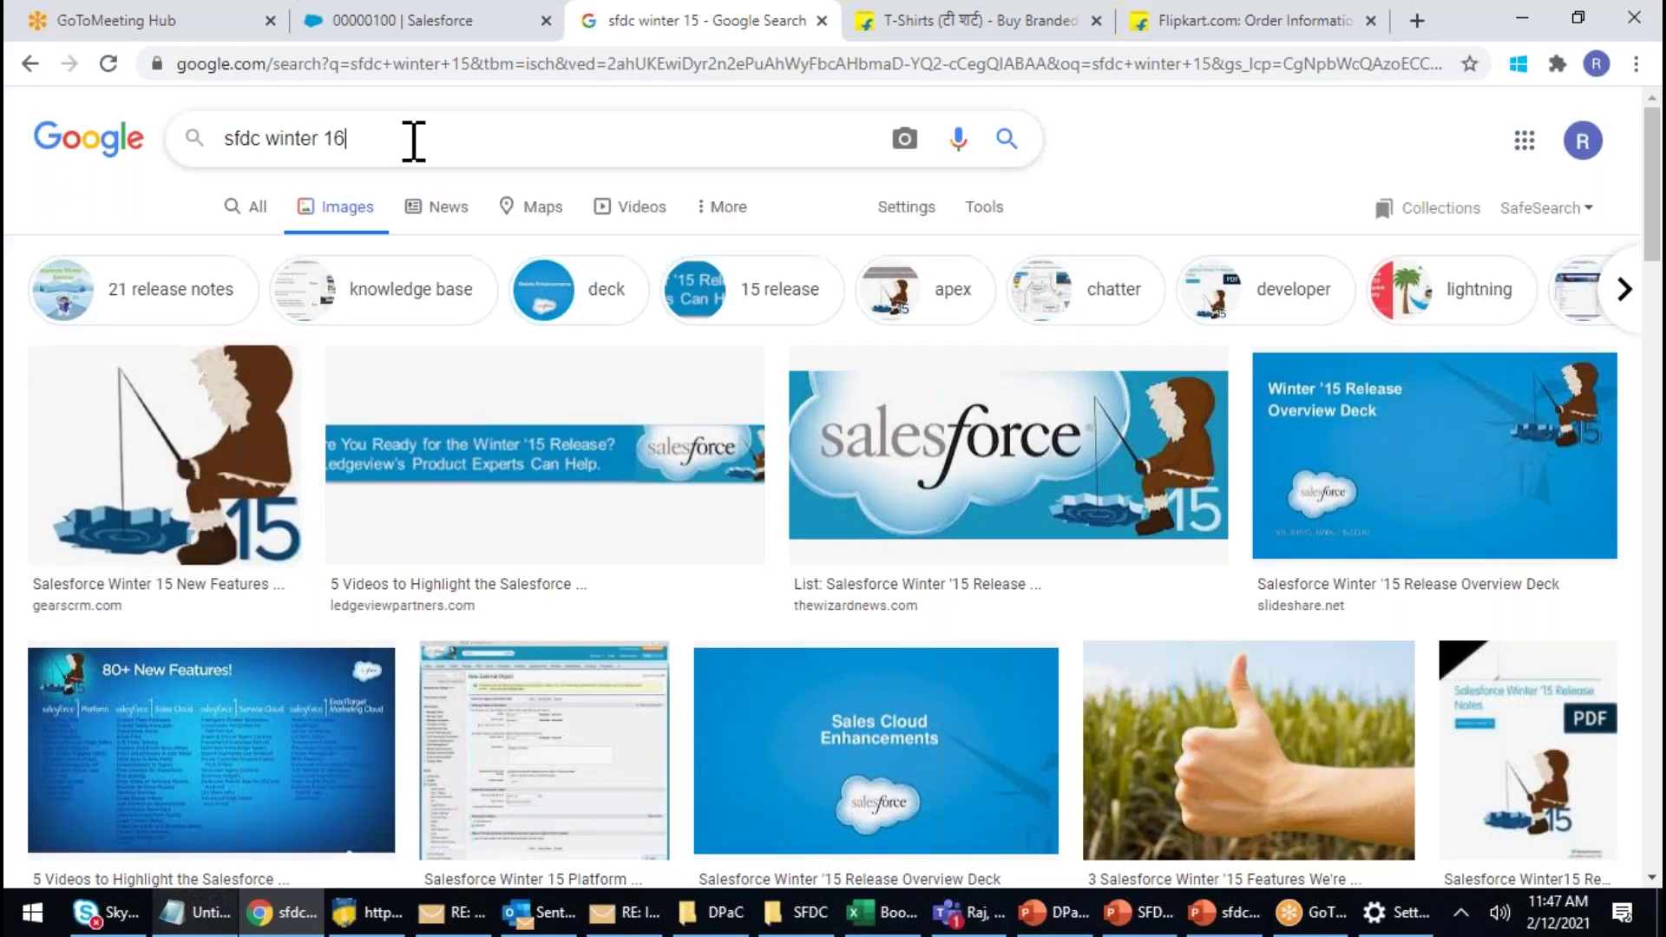
key("Return")
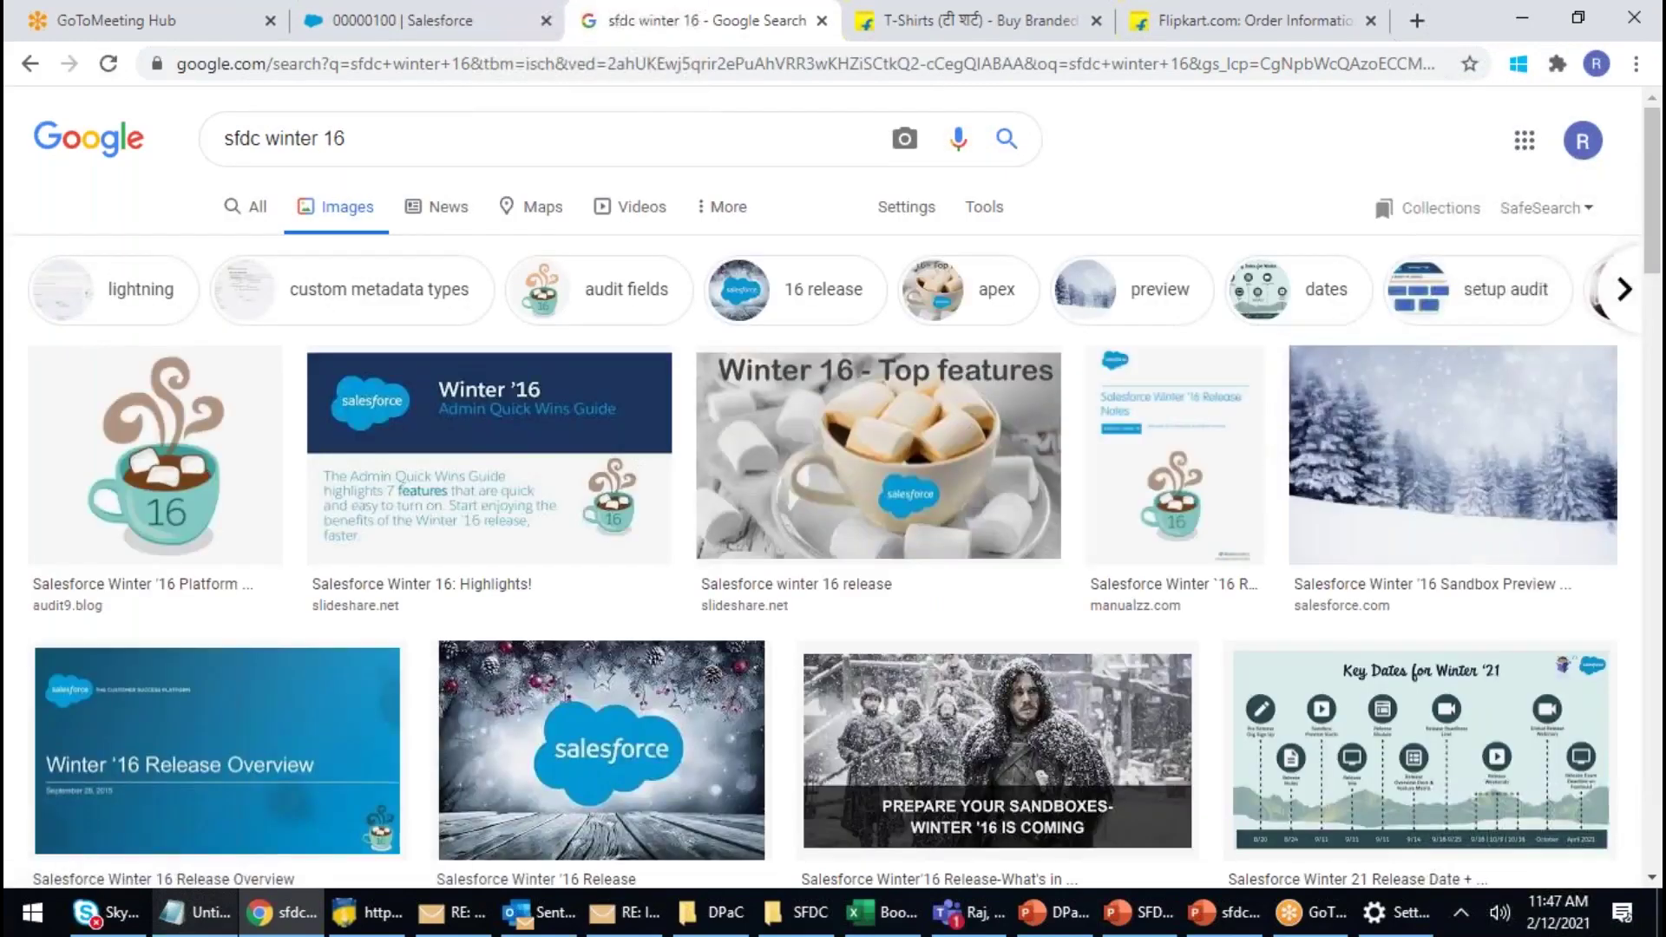
left_click(402, 137)
key("BackSpace")
type("7")
key("Return")
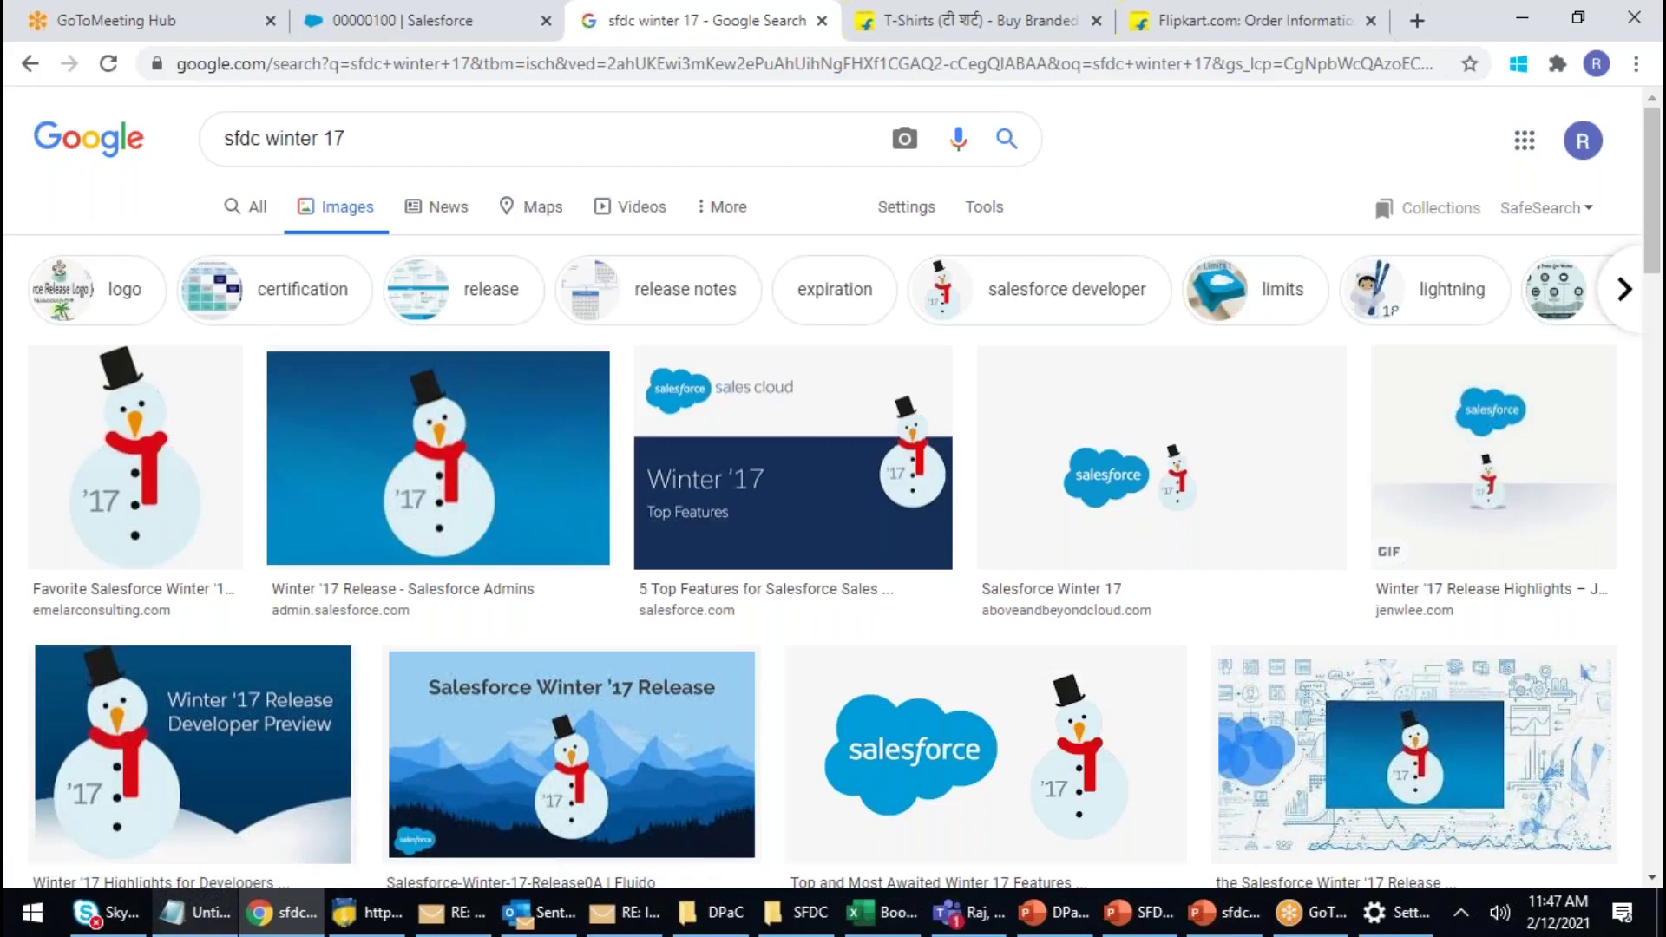
Step: Continue the image searches for sfdc winter 18, 19, 20 and 21
left_click(387, 137)
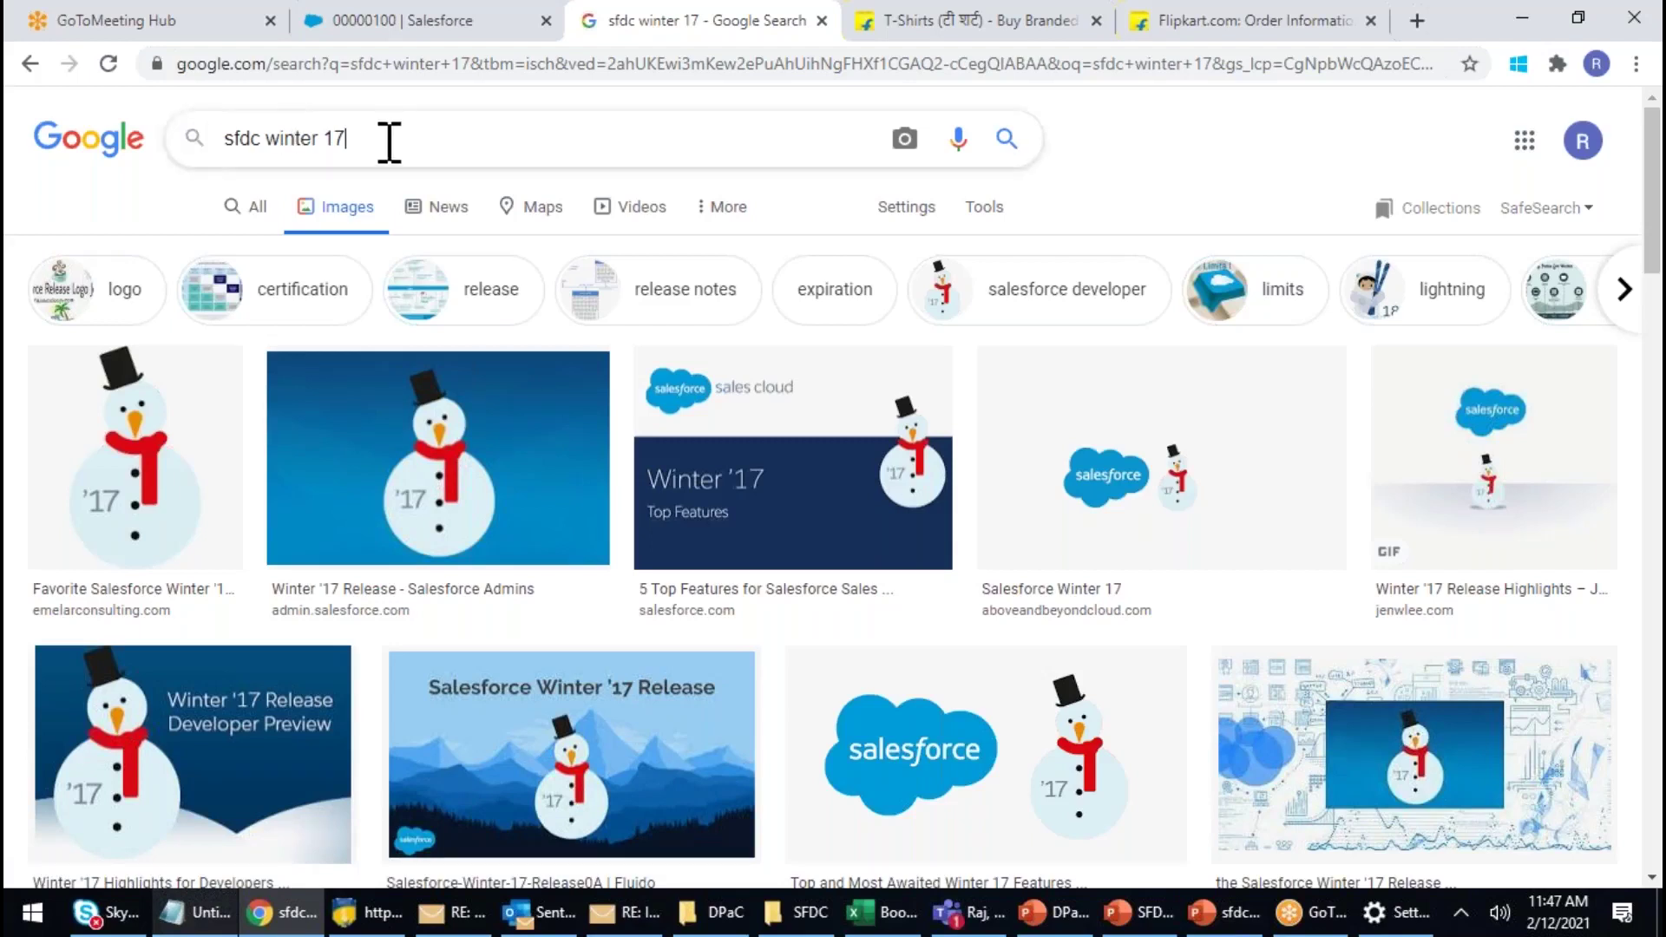
key("BackSpace")
type("8")
key("Return")
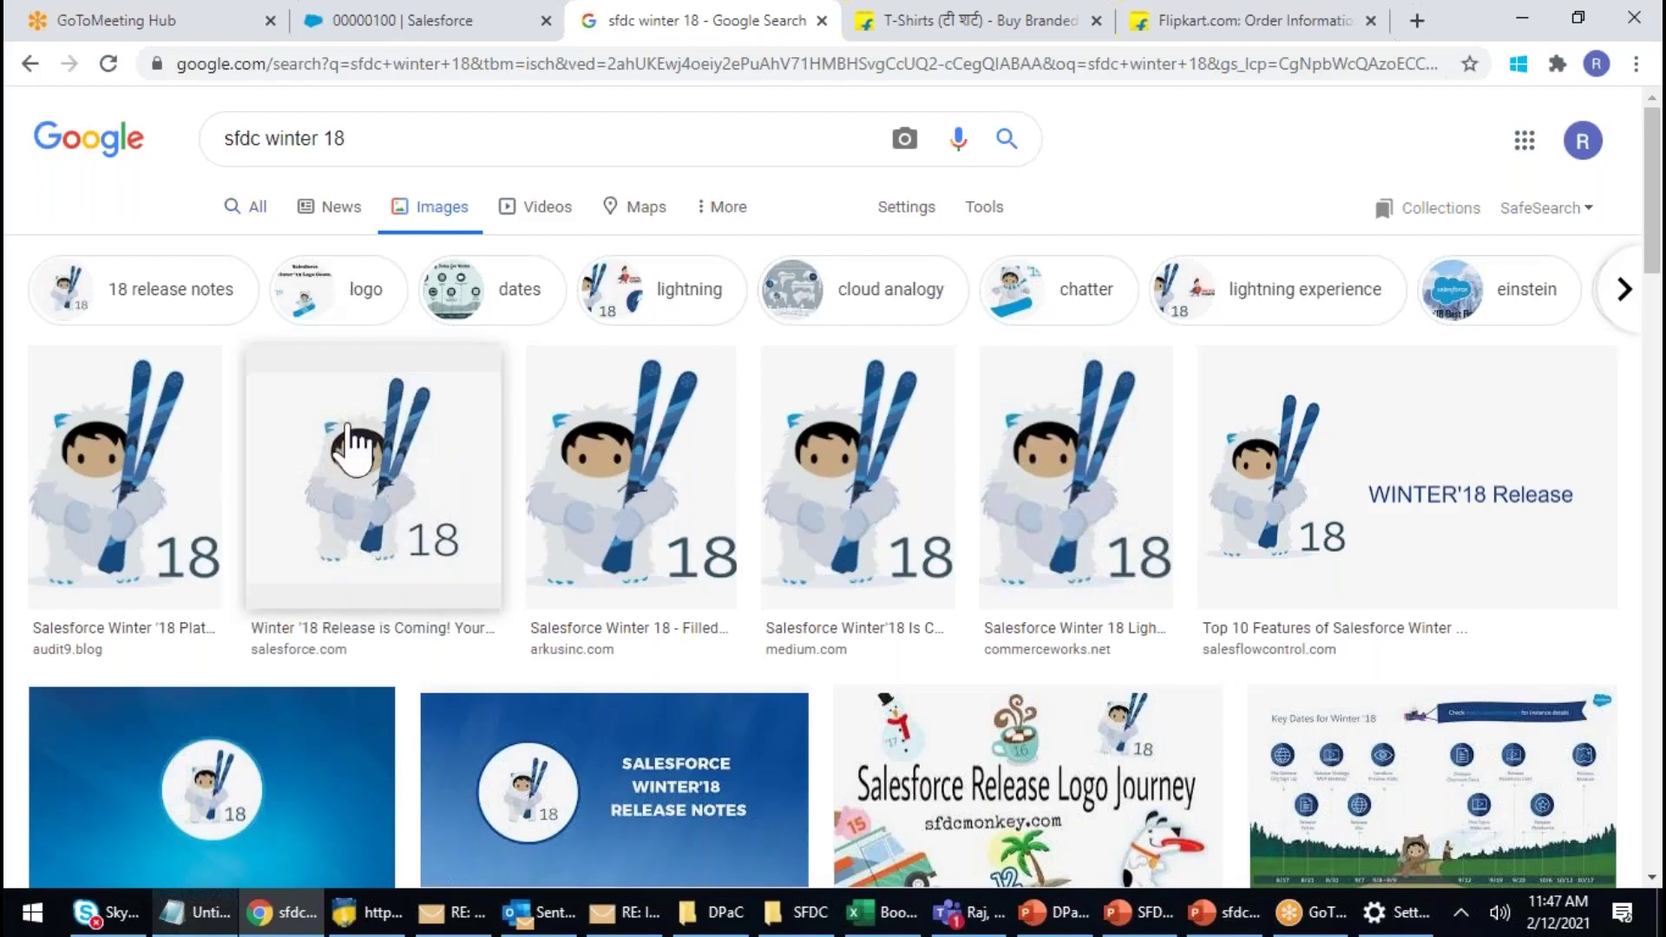
left_click(371, 134)
key("BackSpace")
type("9")
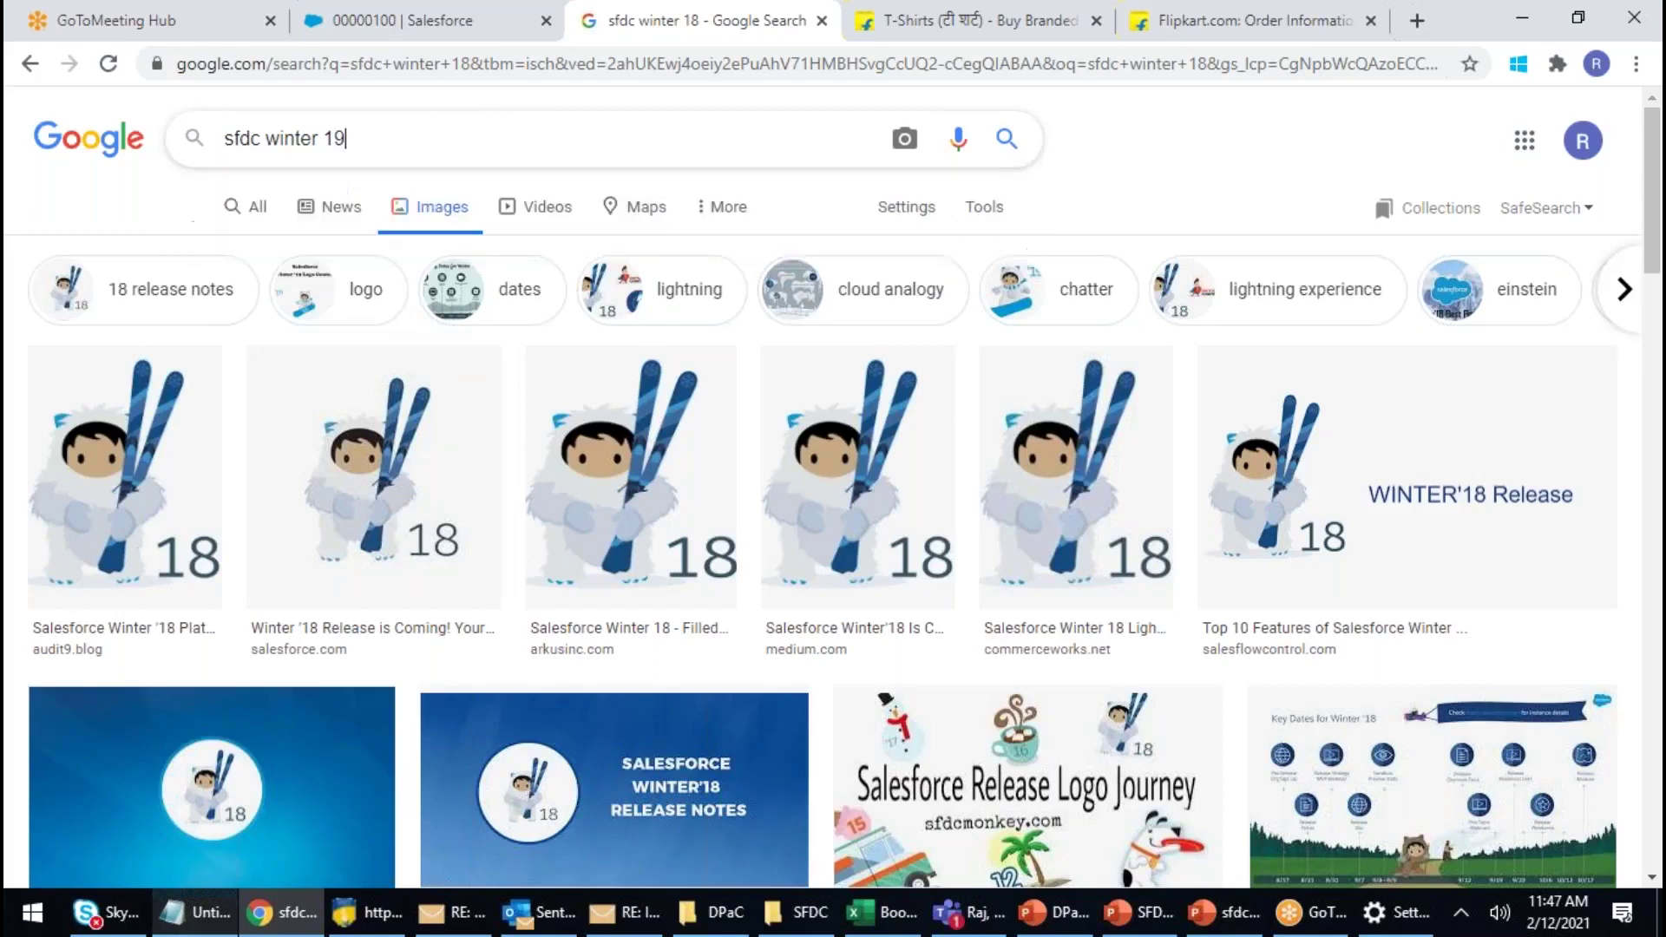
key("Return")
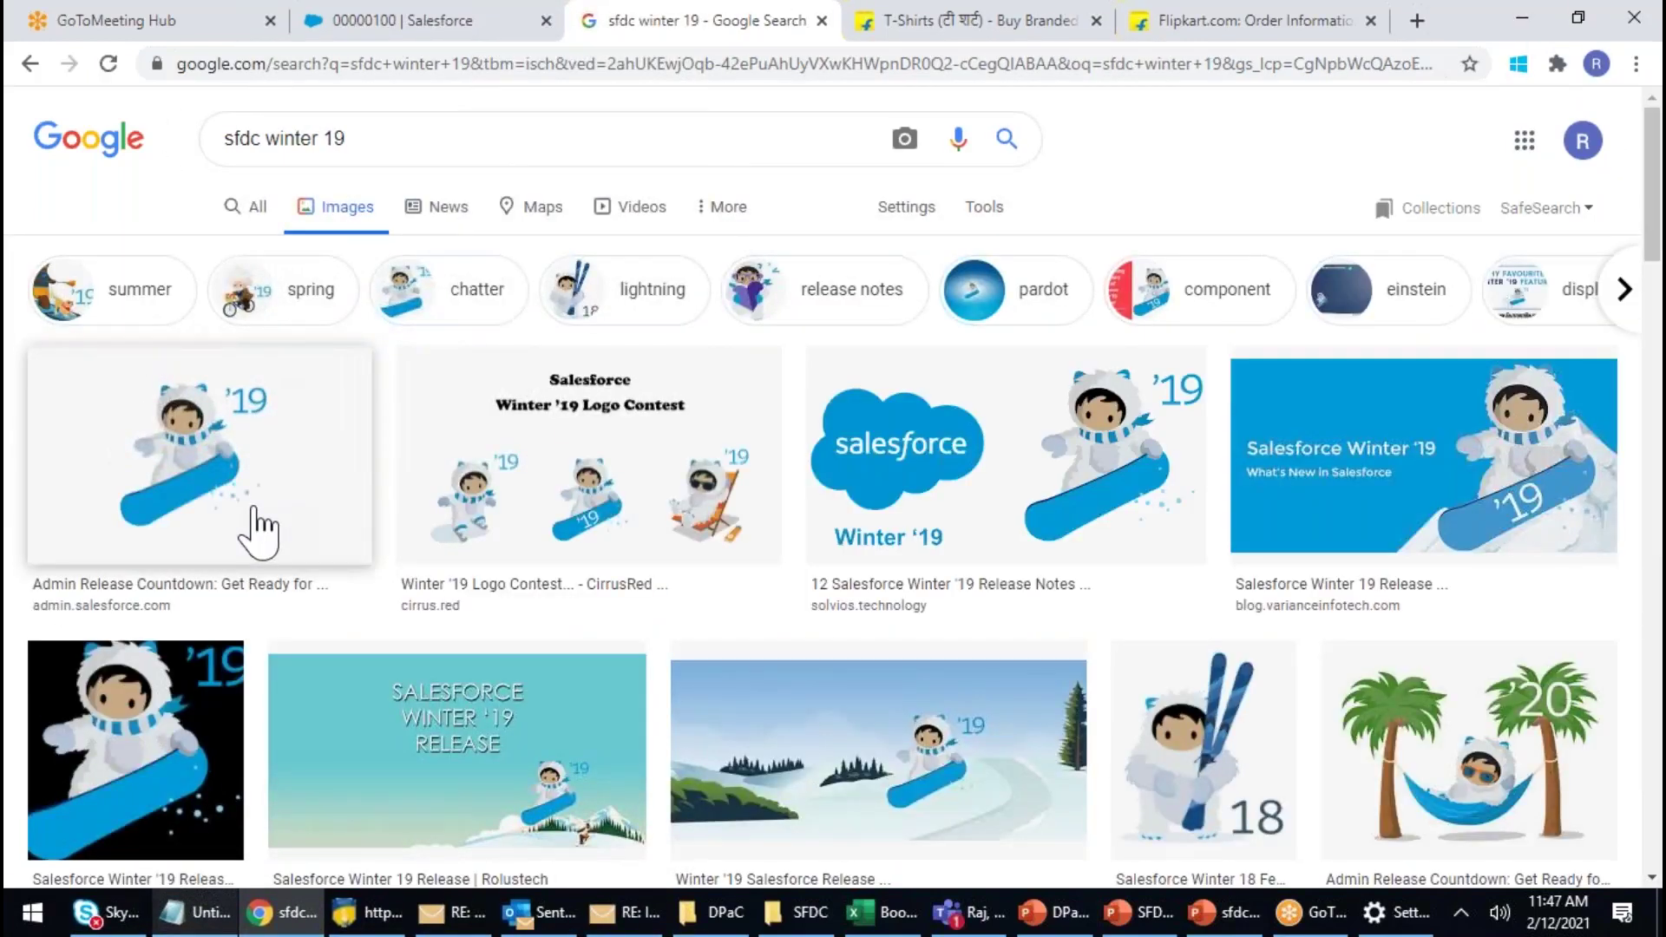
left_click(355, 139)
key("BackSpace")
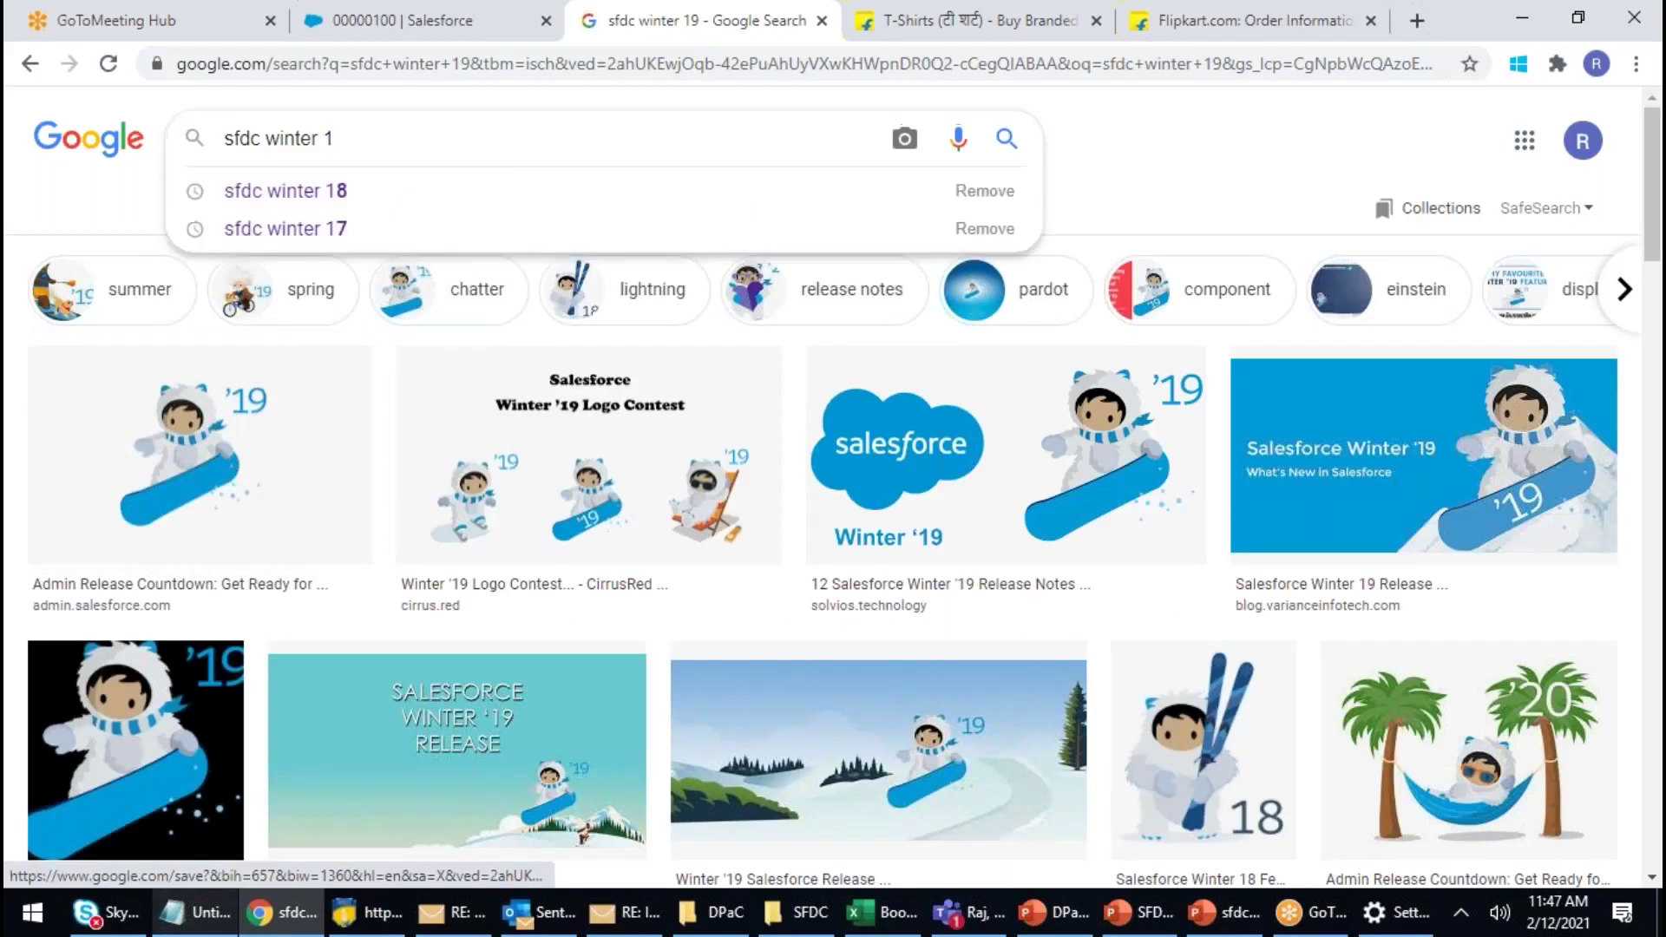
key("BackSpace")
type("20")
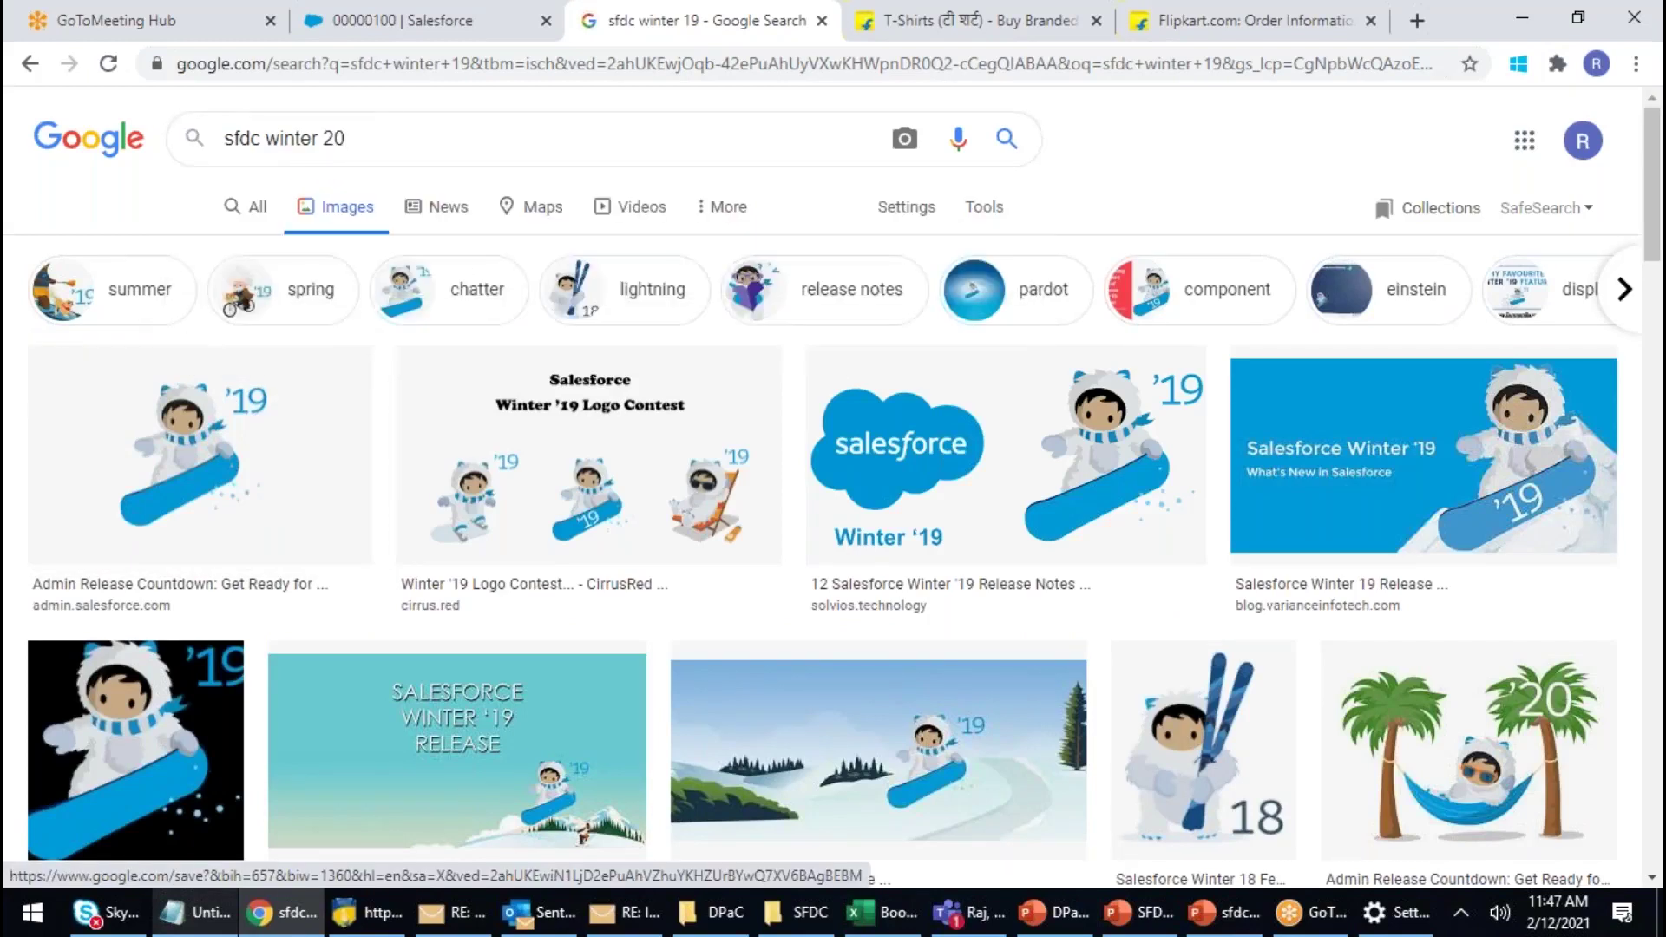
key("Return")
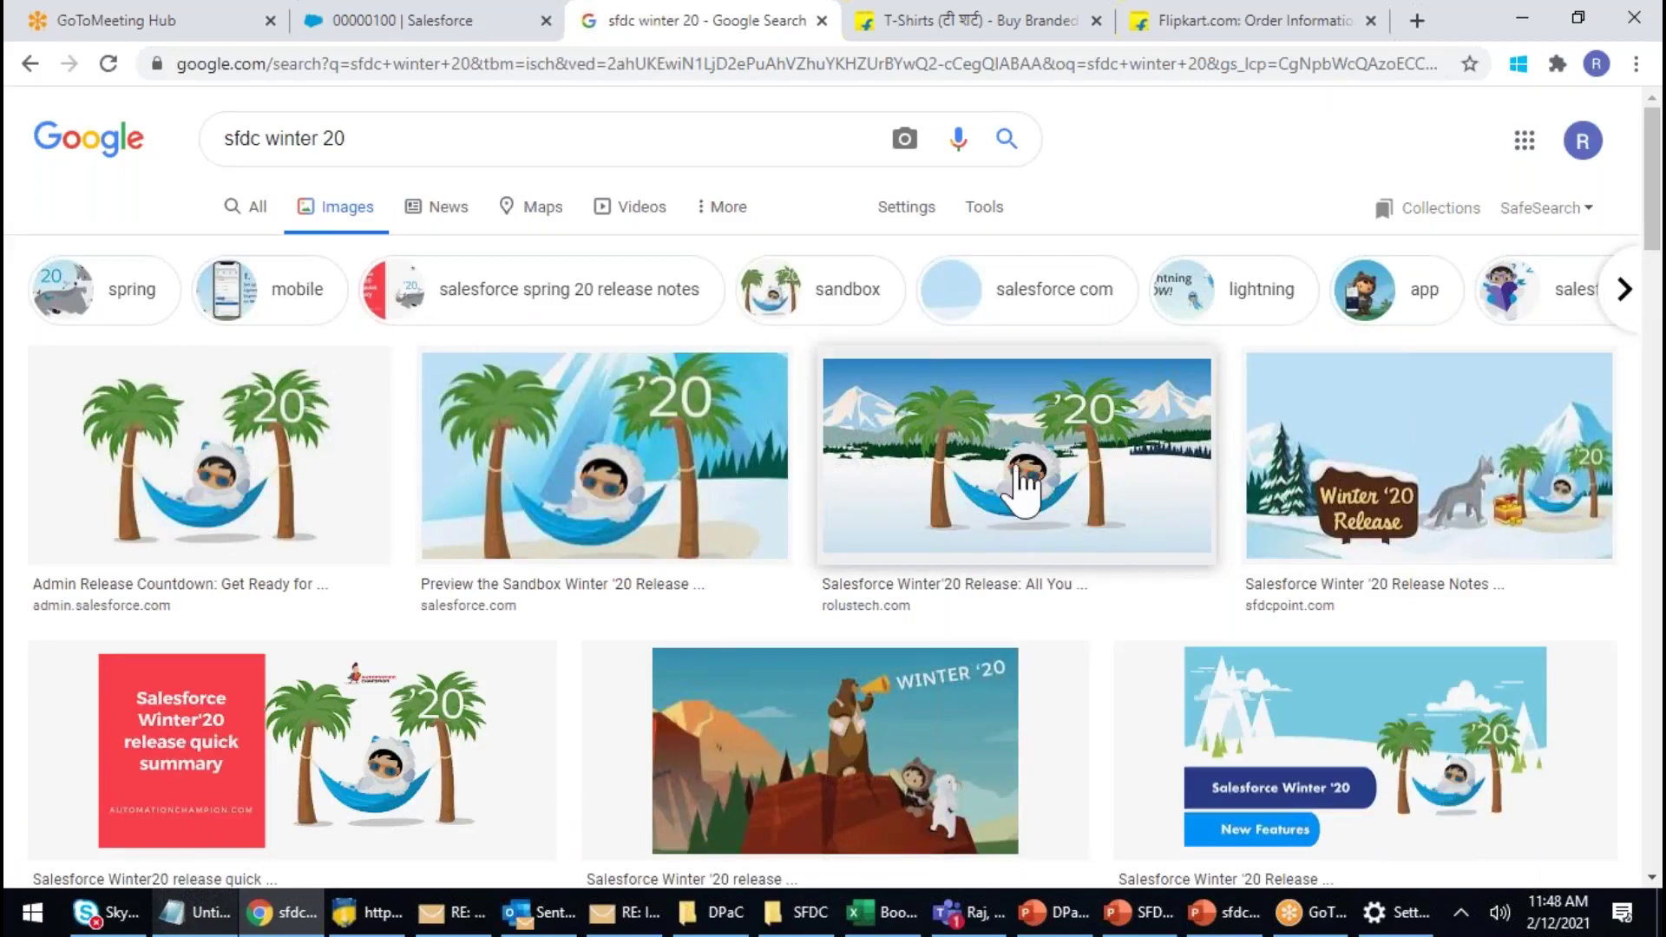
left_click(475, 146)
key("BackSpace")
type("1")
key("Return")
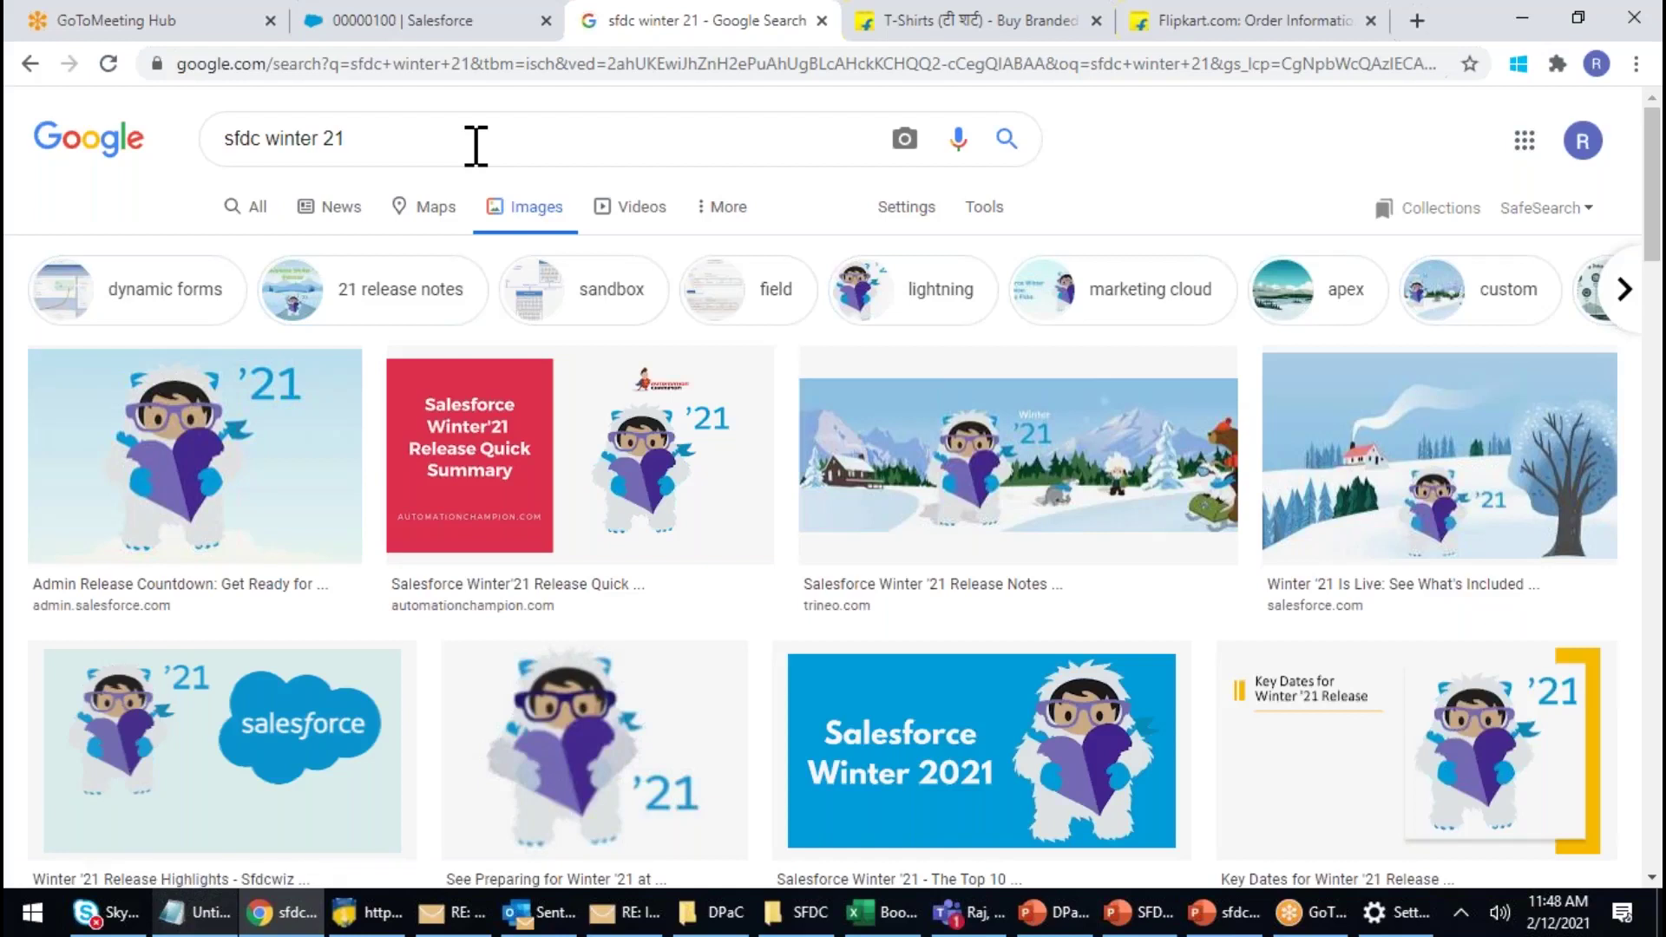
Step: Replace 'winter' with 'Spring' in the query and clear the old year
left_click(373, 142)
double_click(278, 138)
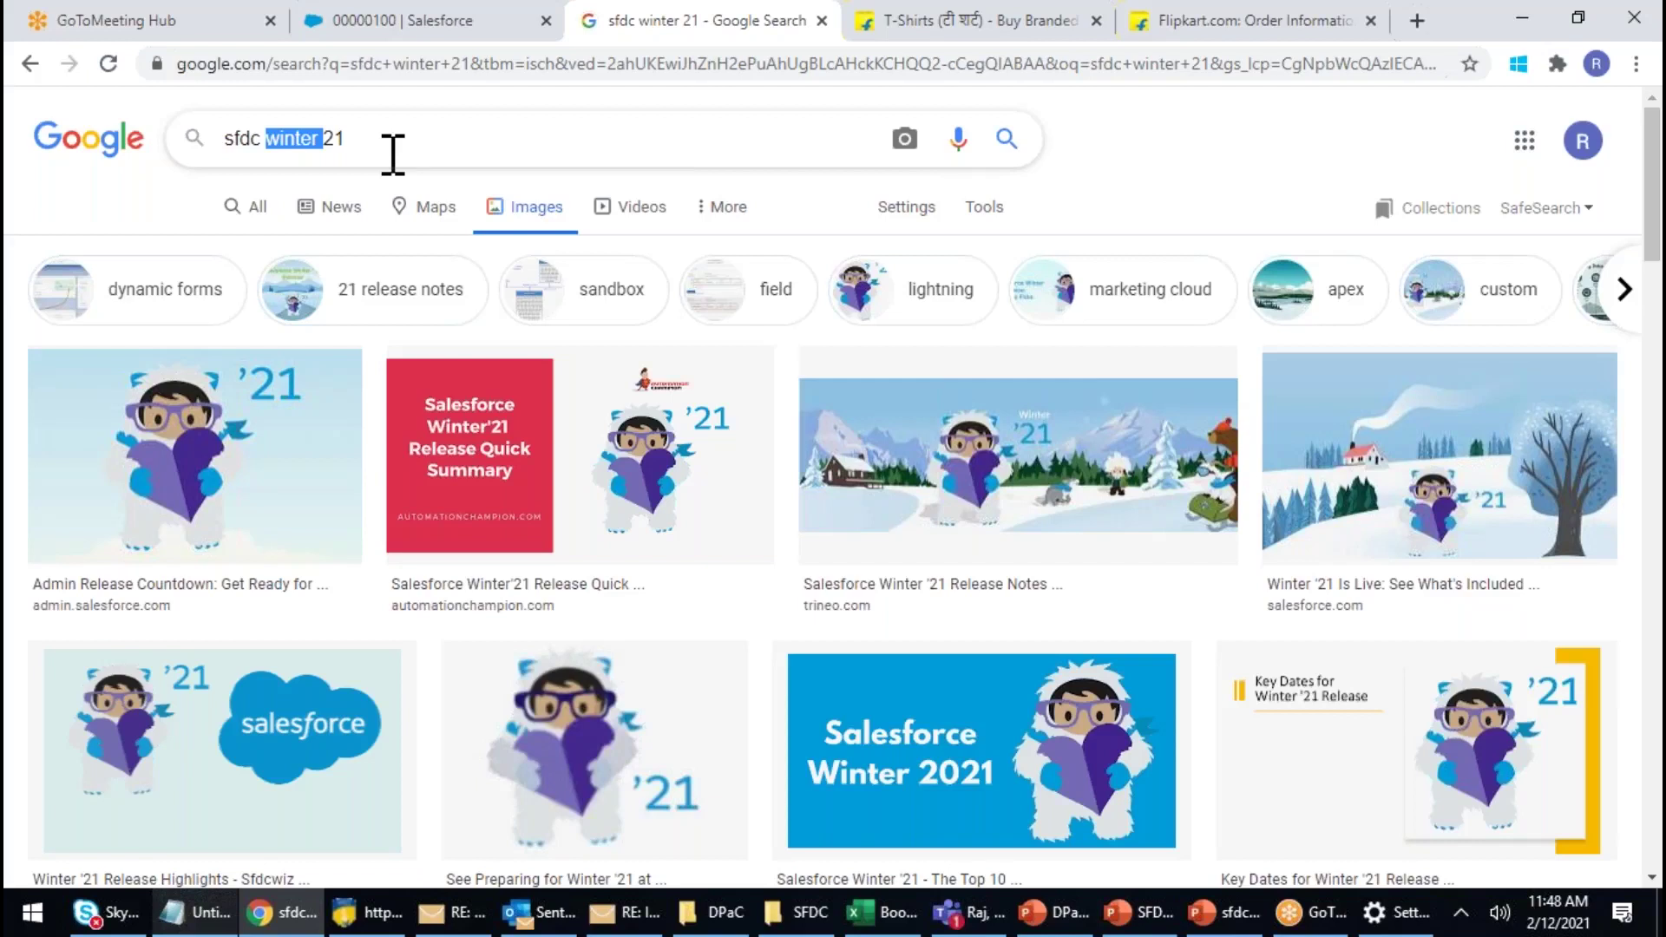
type("Spring")
key("Delete")
key("Delete")
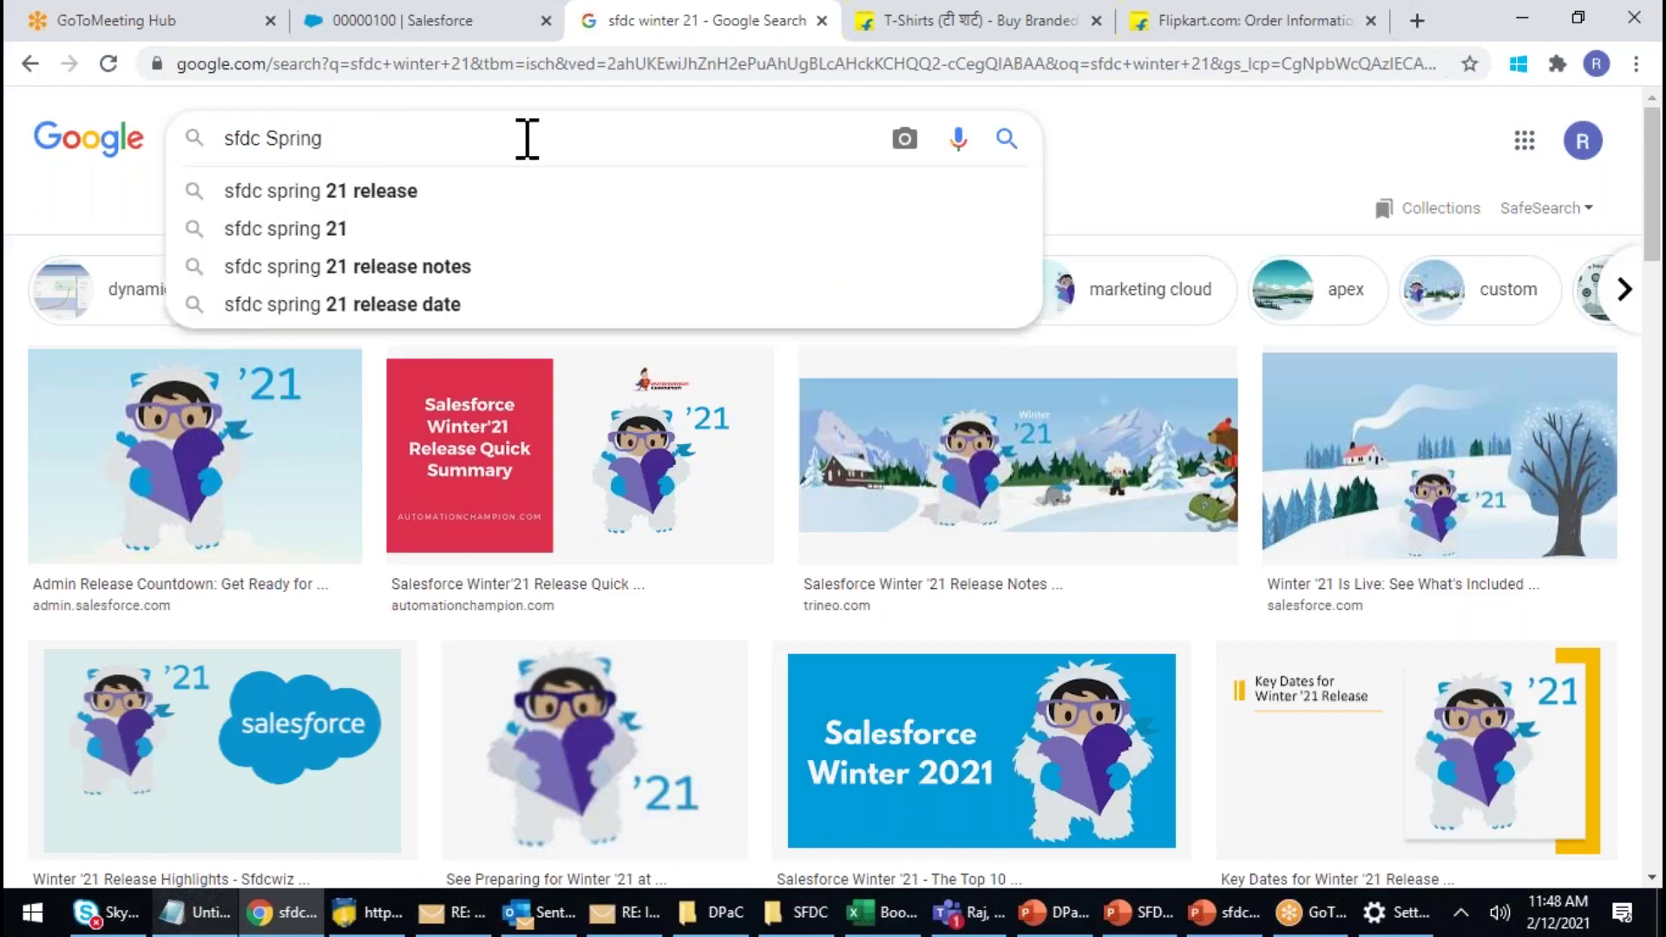
Step: Search images for sfdc Spring 13, then 14, 15 and 16
type("13")
key("Return")
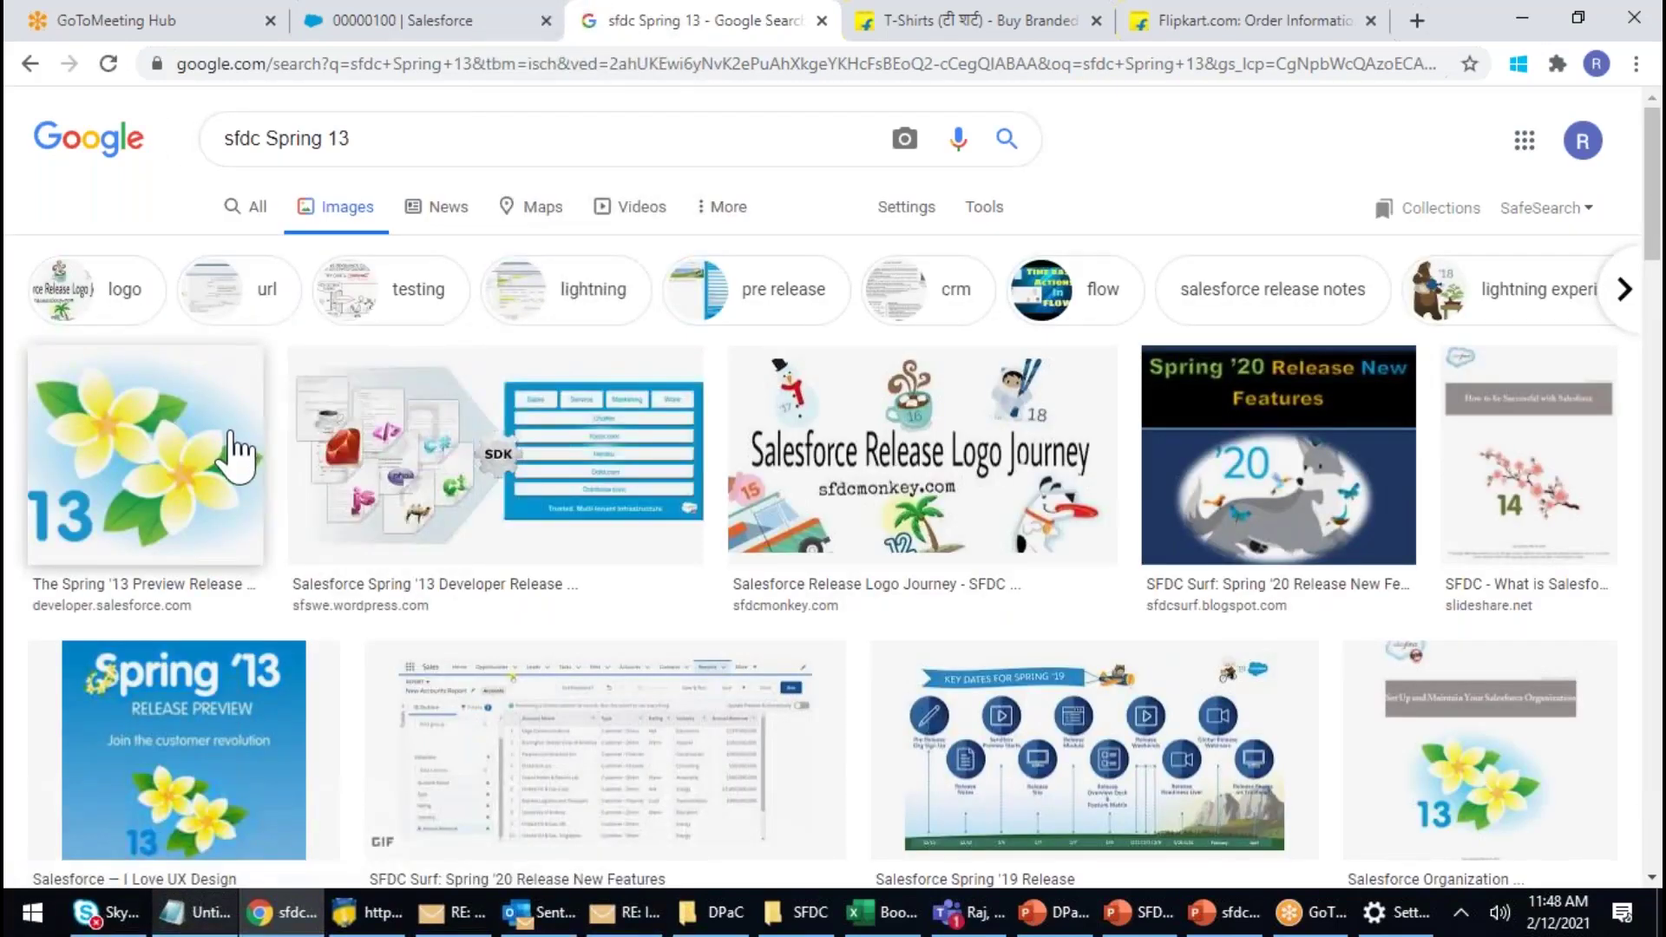
left_click(427, 141)
key("BackSpace")
type("4")
key("Return")
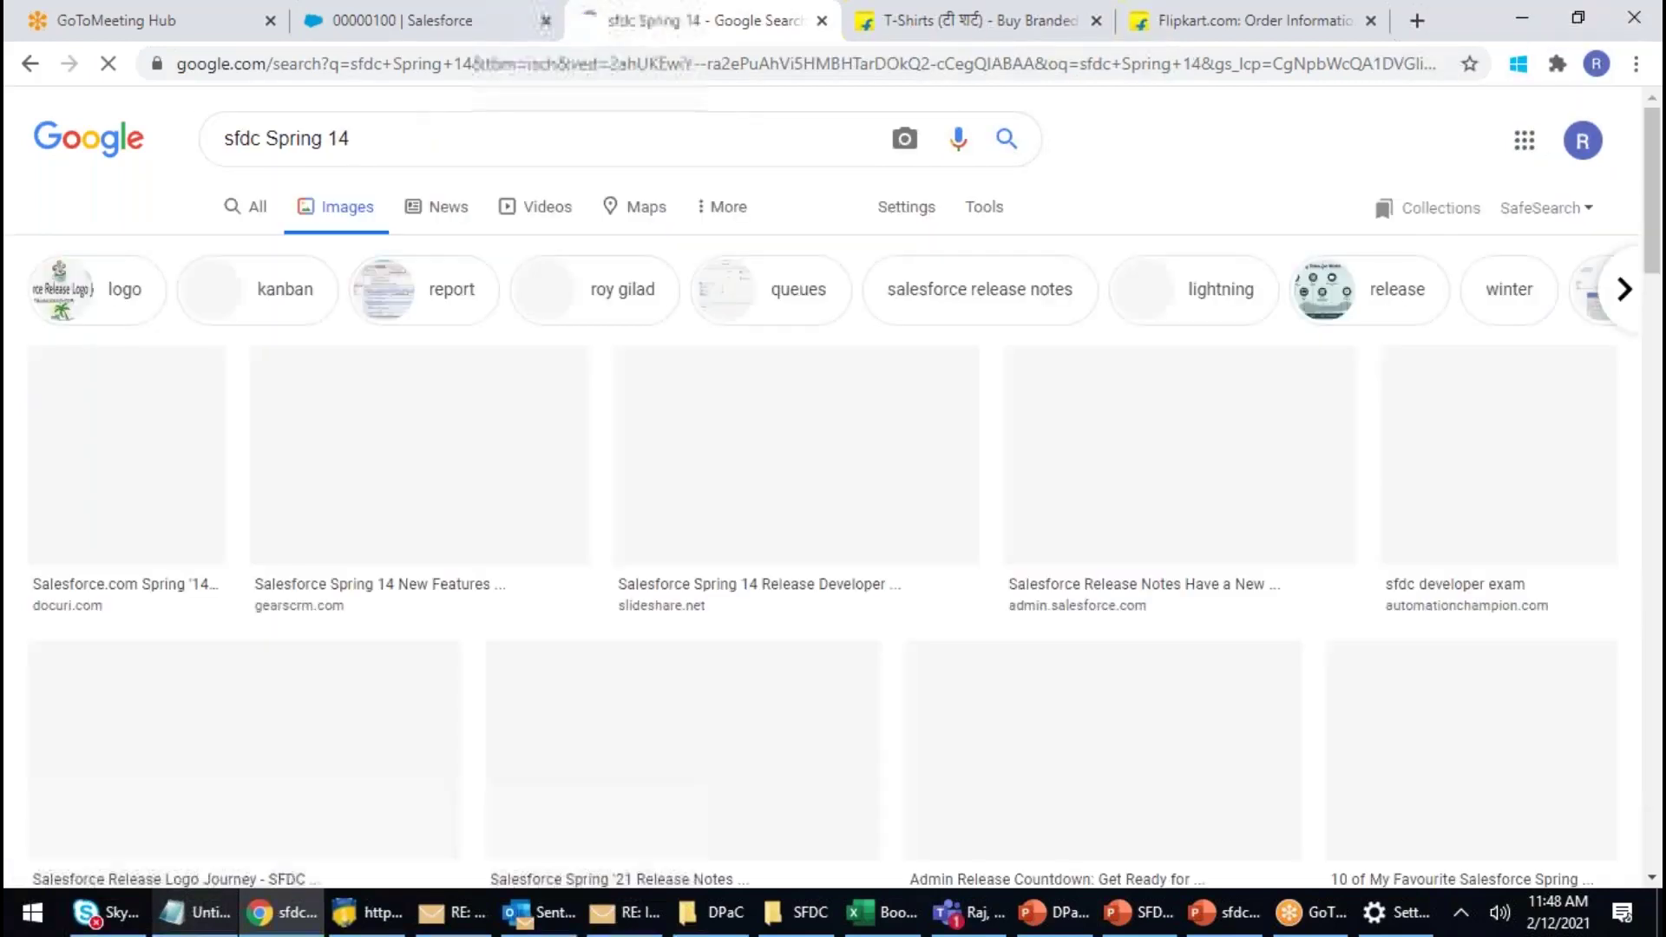
left_click(427, 139)
key("BackSpace")
type("5")
key("Return")
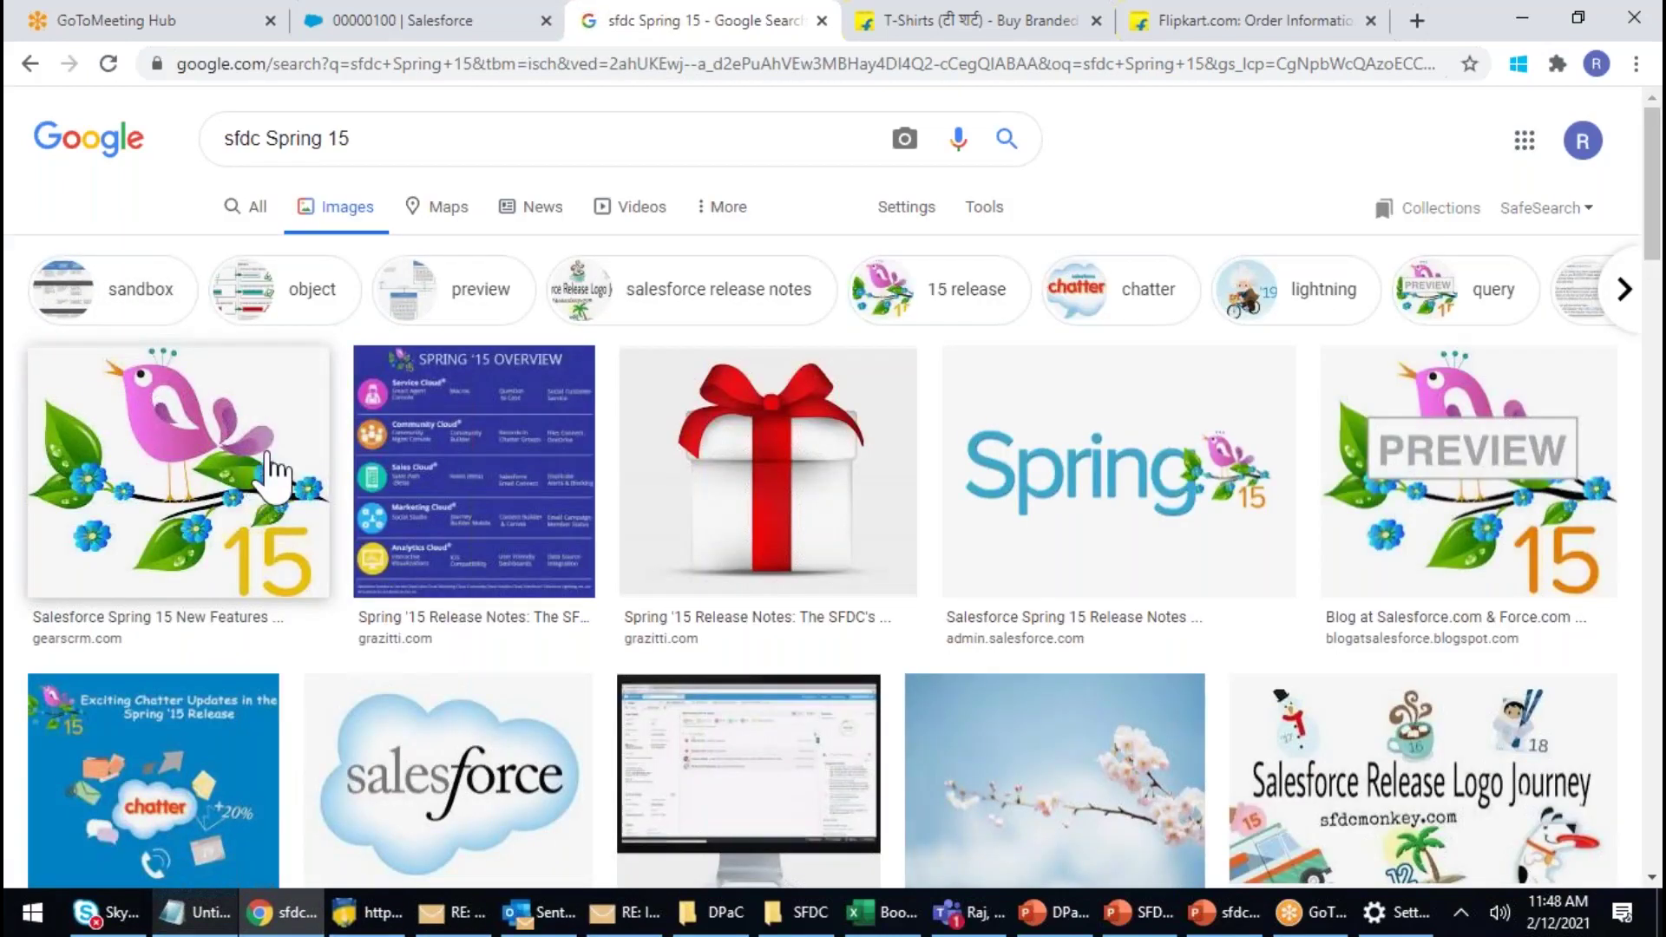
key("slash")
key("BackSpace")
type("6")
key("Return")
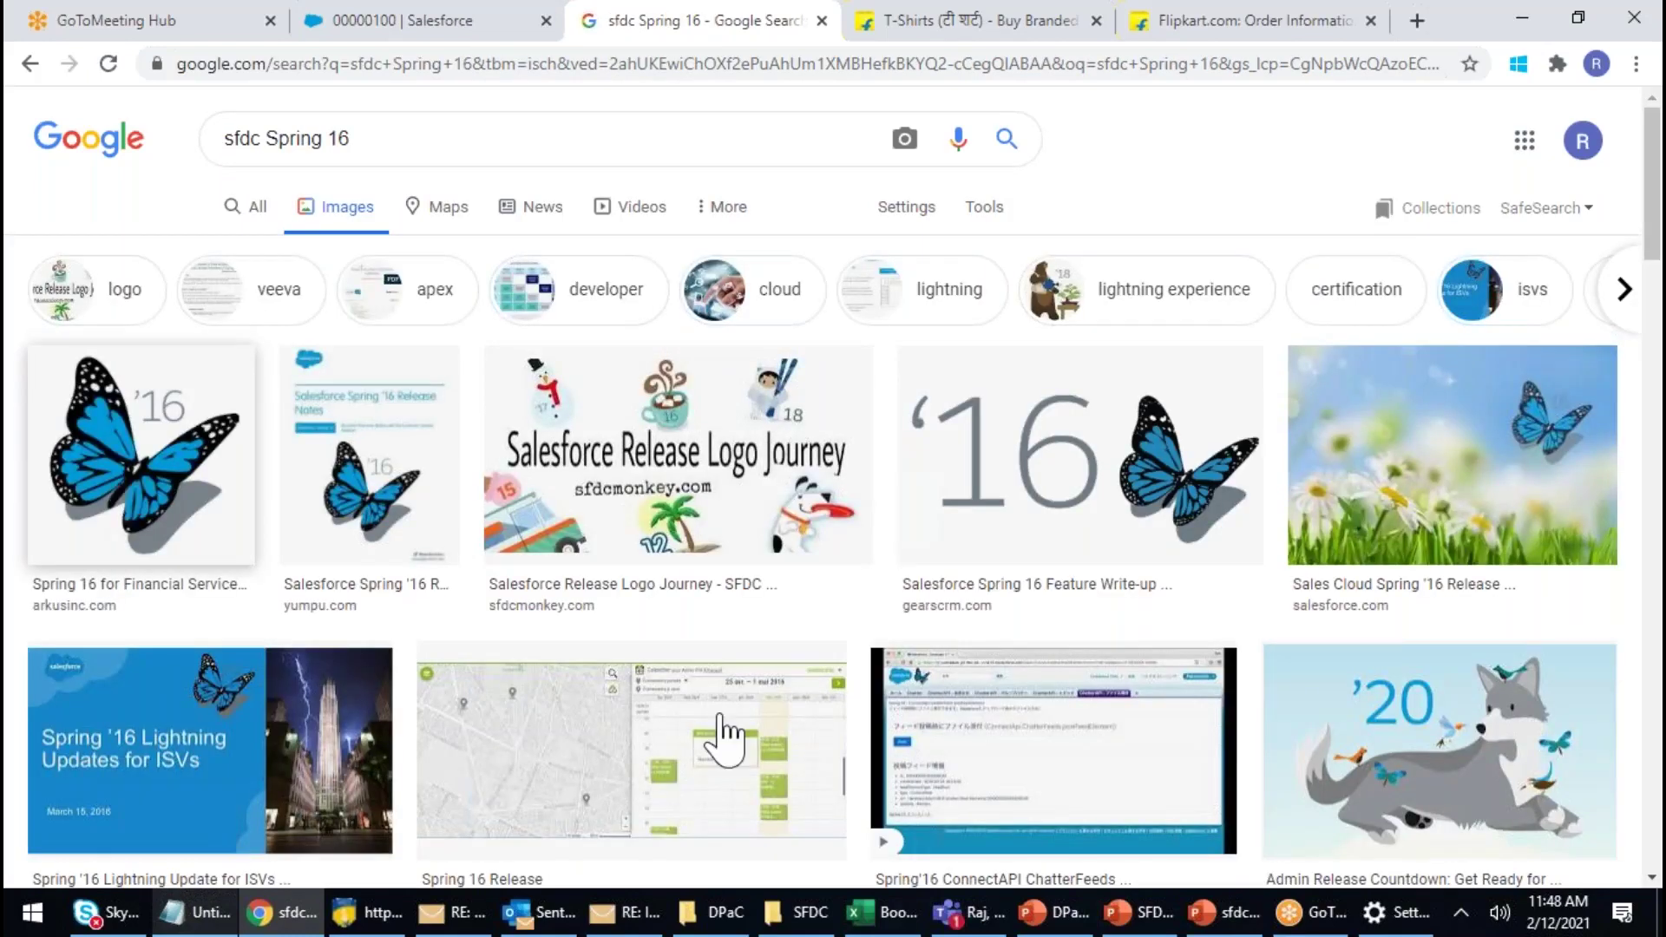
Step: Continue with image searches for sfdc Spring 17, 18 and 19
left_click(477, 147)
key("BackSpace")
type("7")
key("Return")
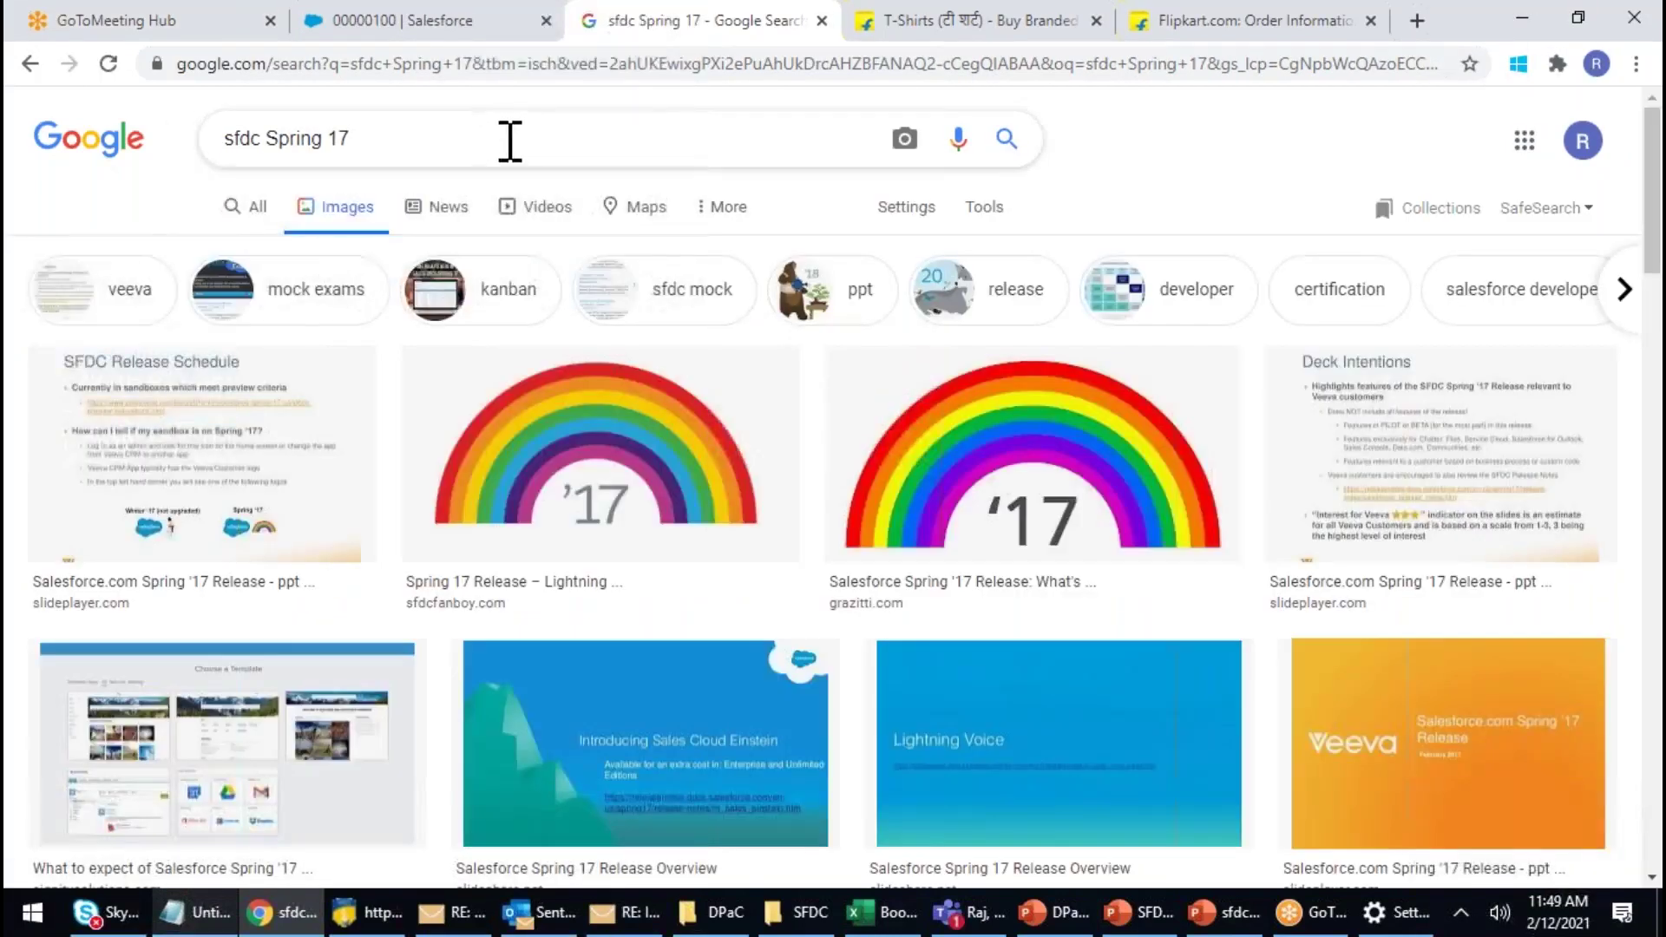
left_click(404, 138)
key("BackSpace")
type("8")
key("Return")
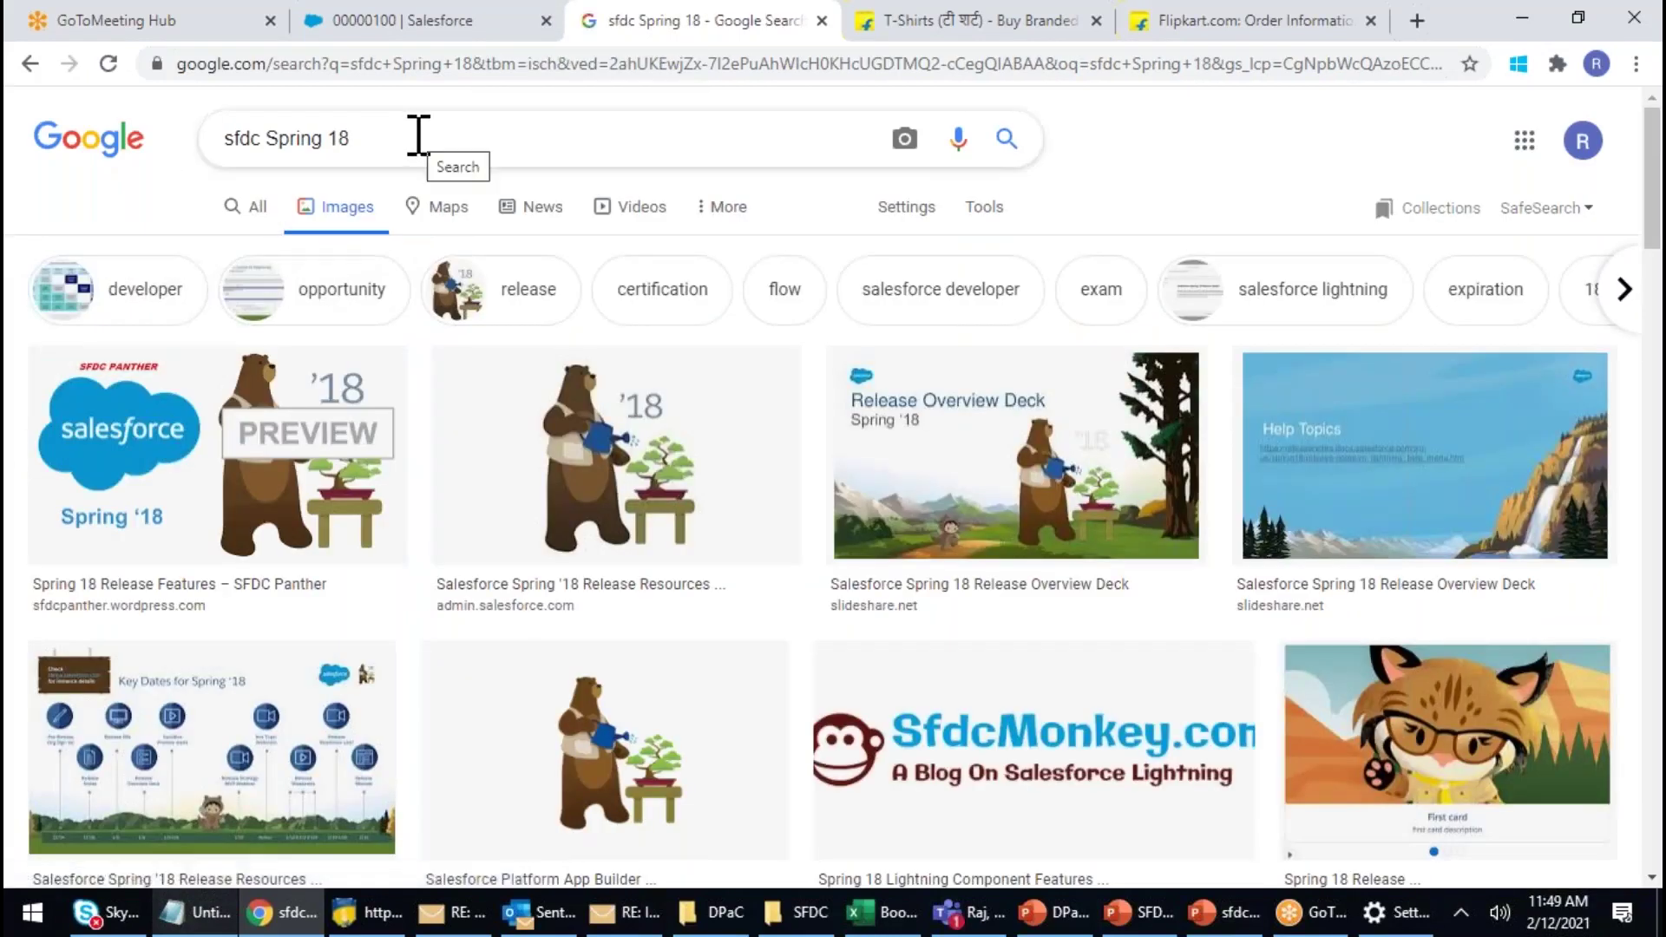
left_click(395, 131)
key("BackSpace")
type("9")
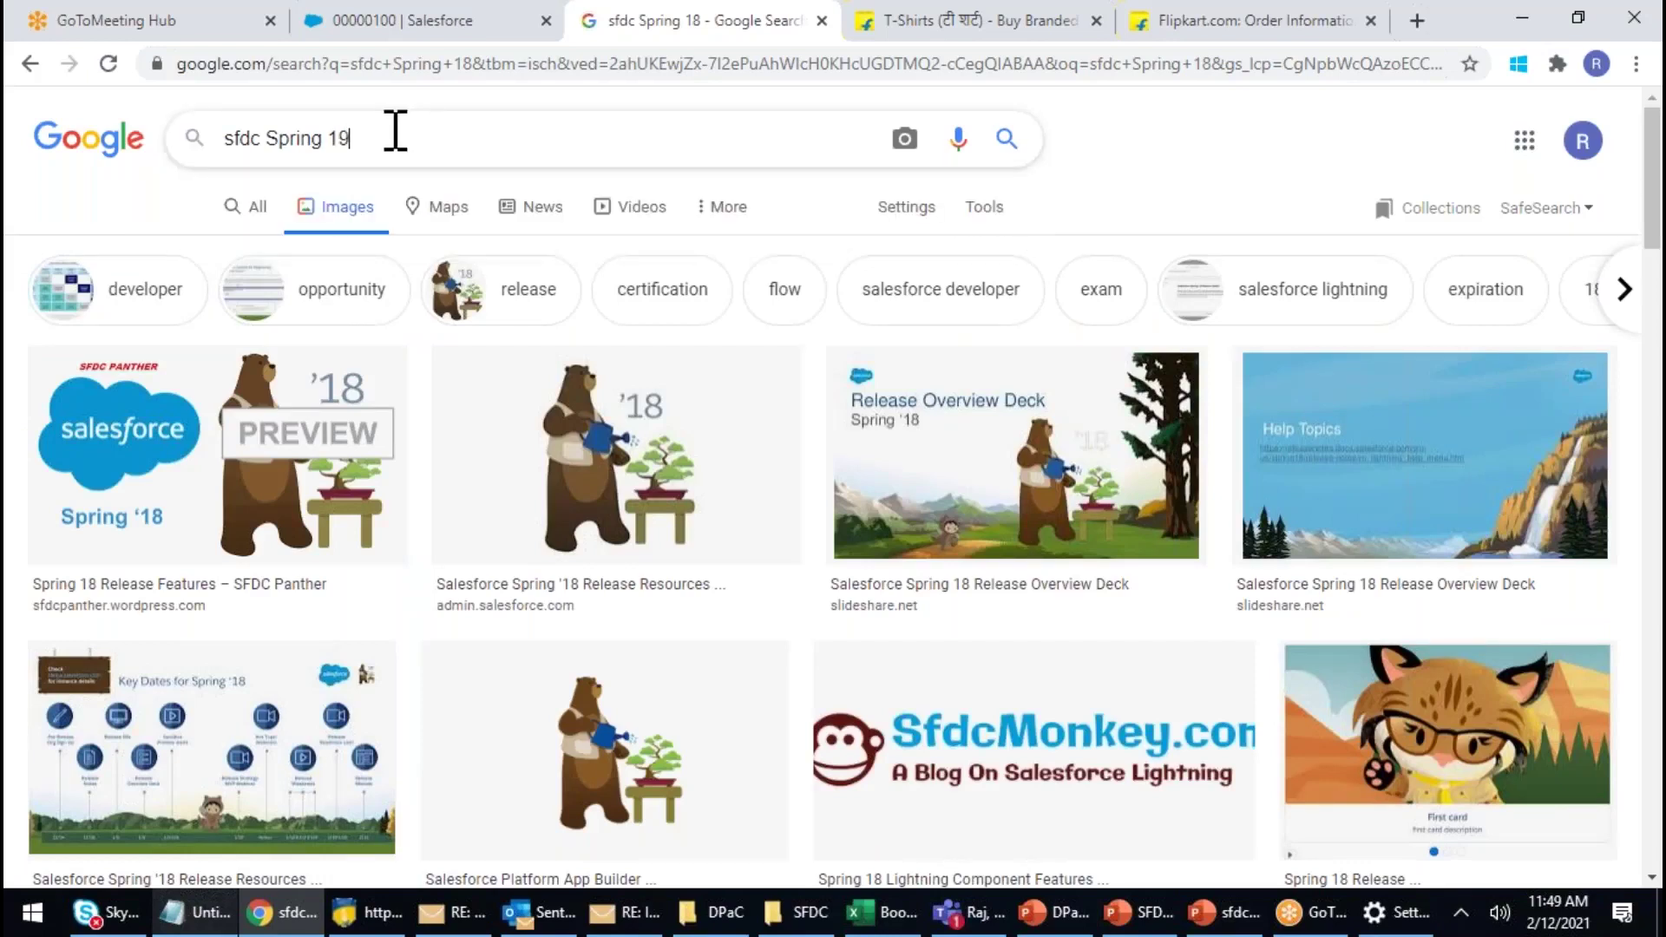
key("Return")
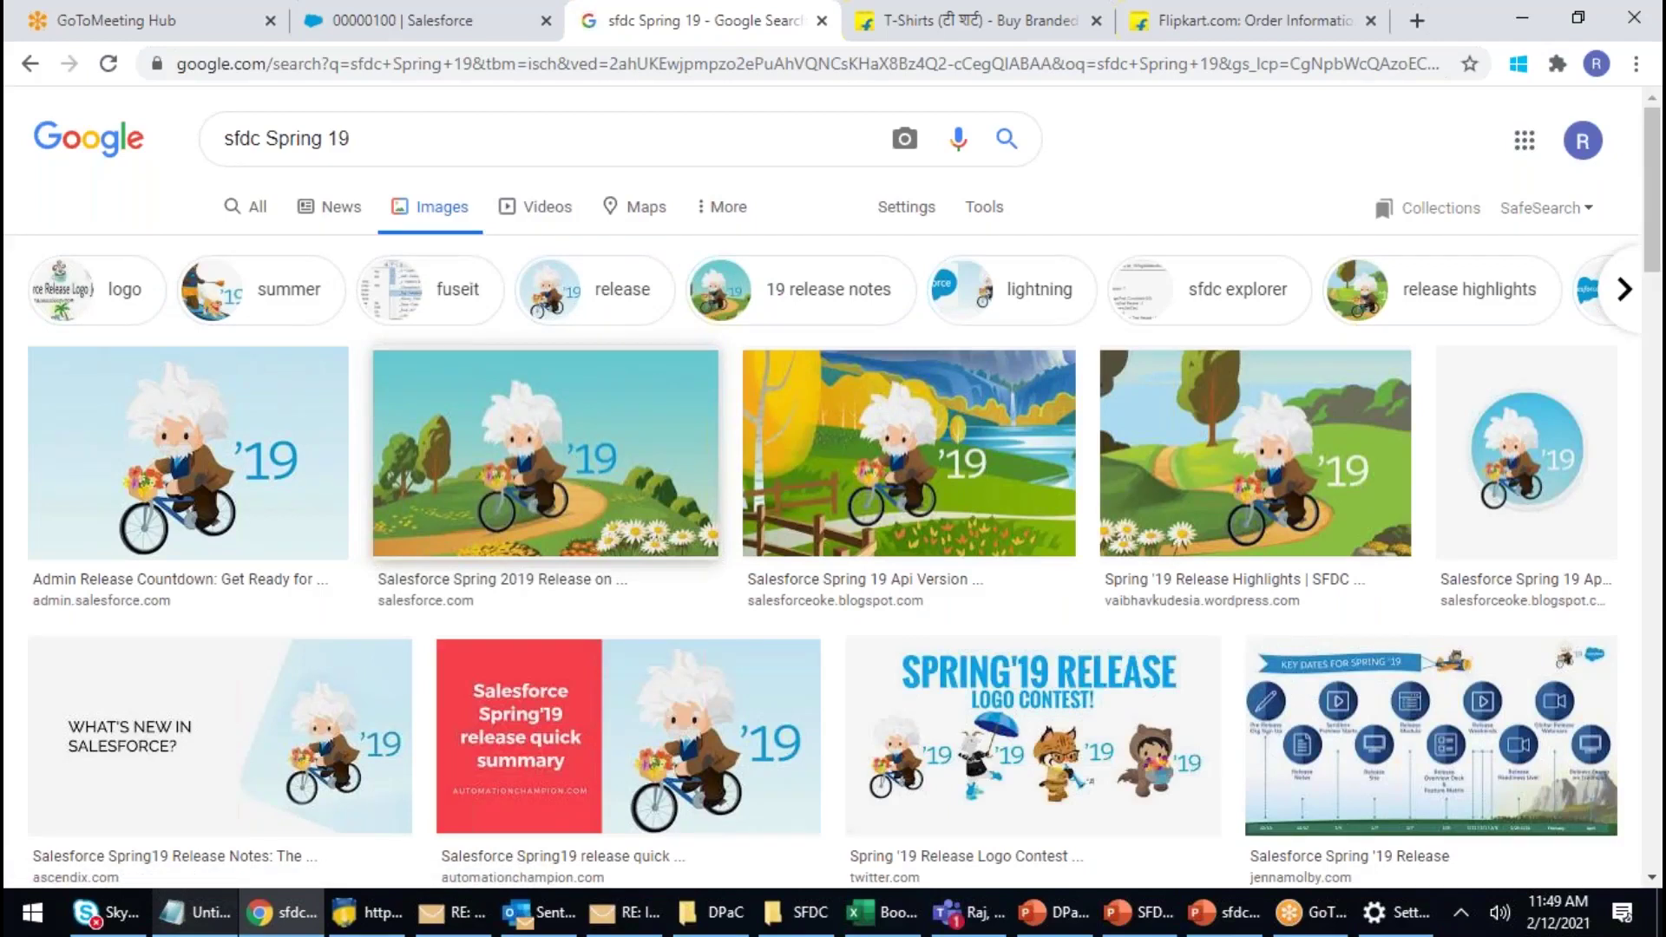
Step: Edit the query to read 'sfdc Summer 13'
key("BackSpace")
key("BackSpace")
type("13")
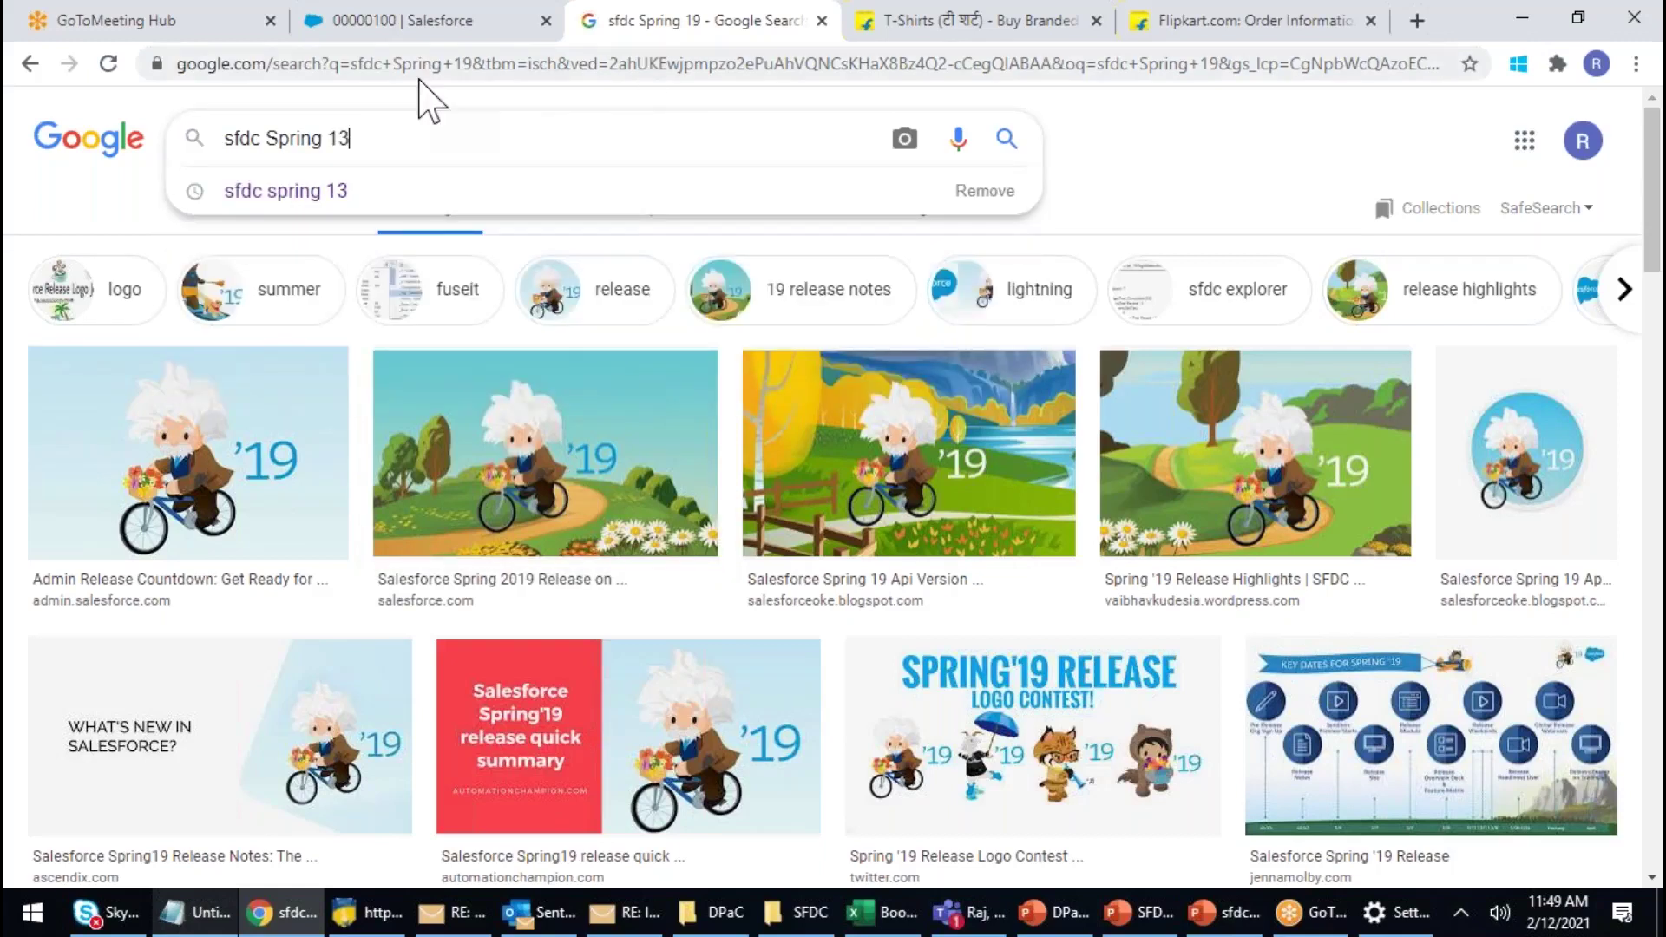
double_click(315, 138)
type("Summer")
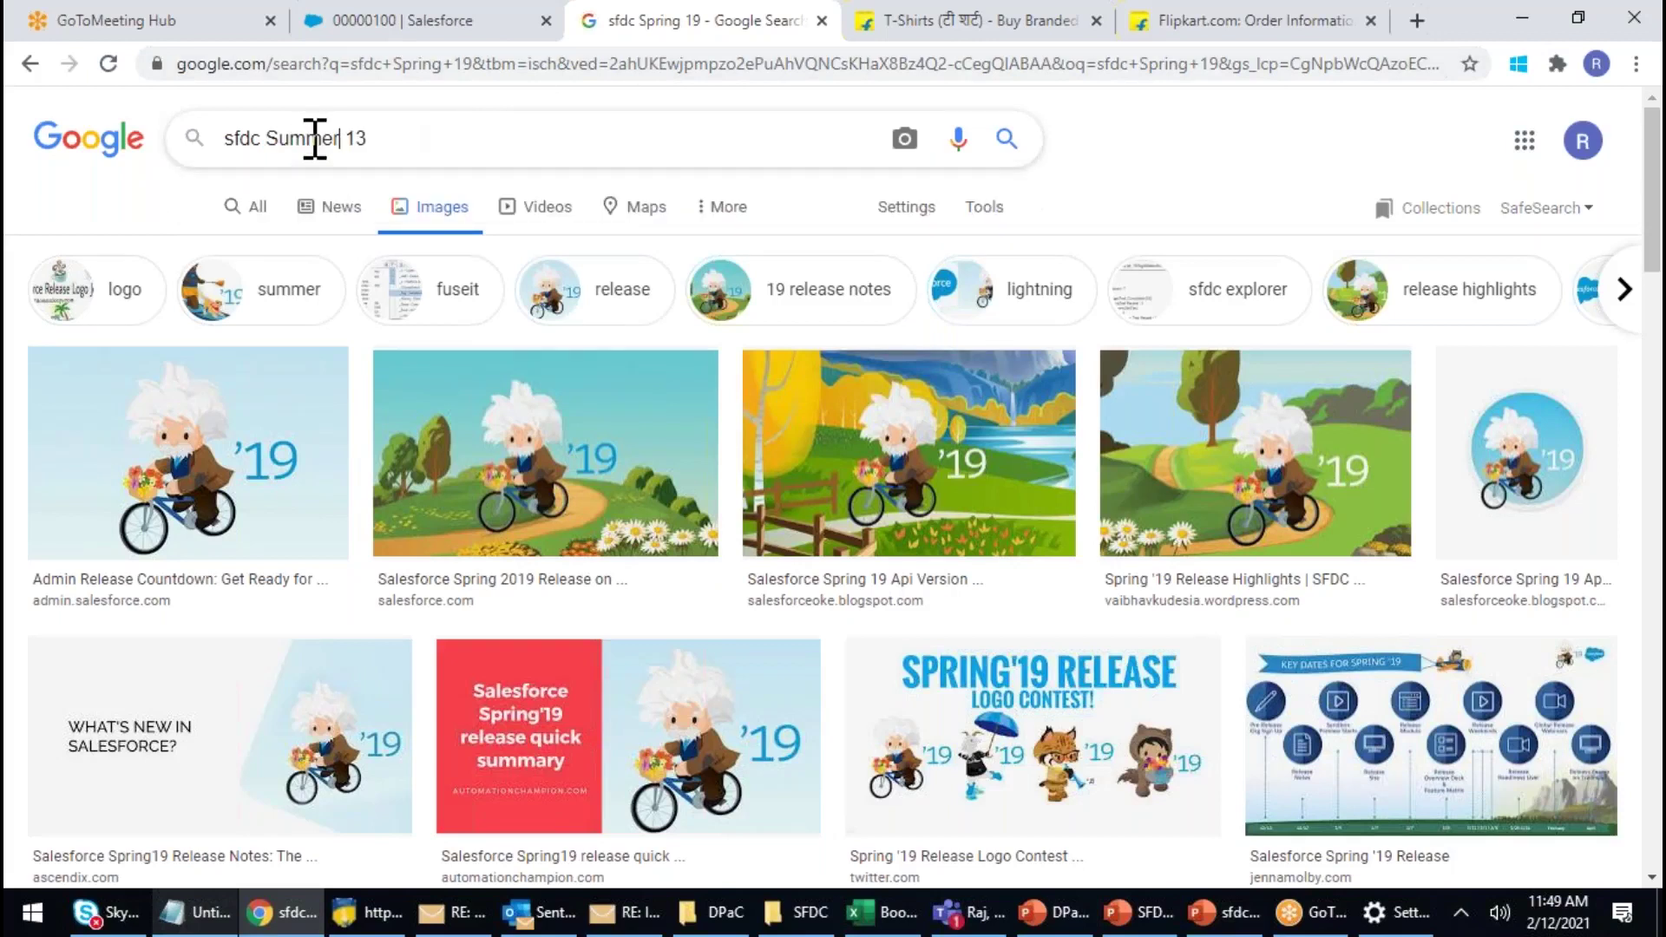
Step: Run image searches for 'sfdc Summer 13' and then 'sfdc Summer 14'
key("BackSpace")
key("Return")
left_click(405, 134)
key("BackSpace")
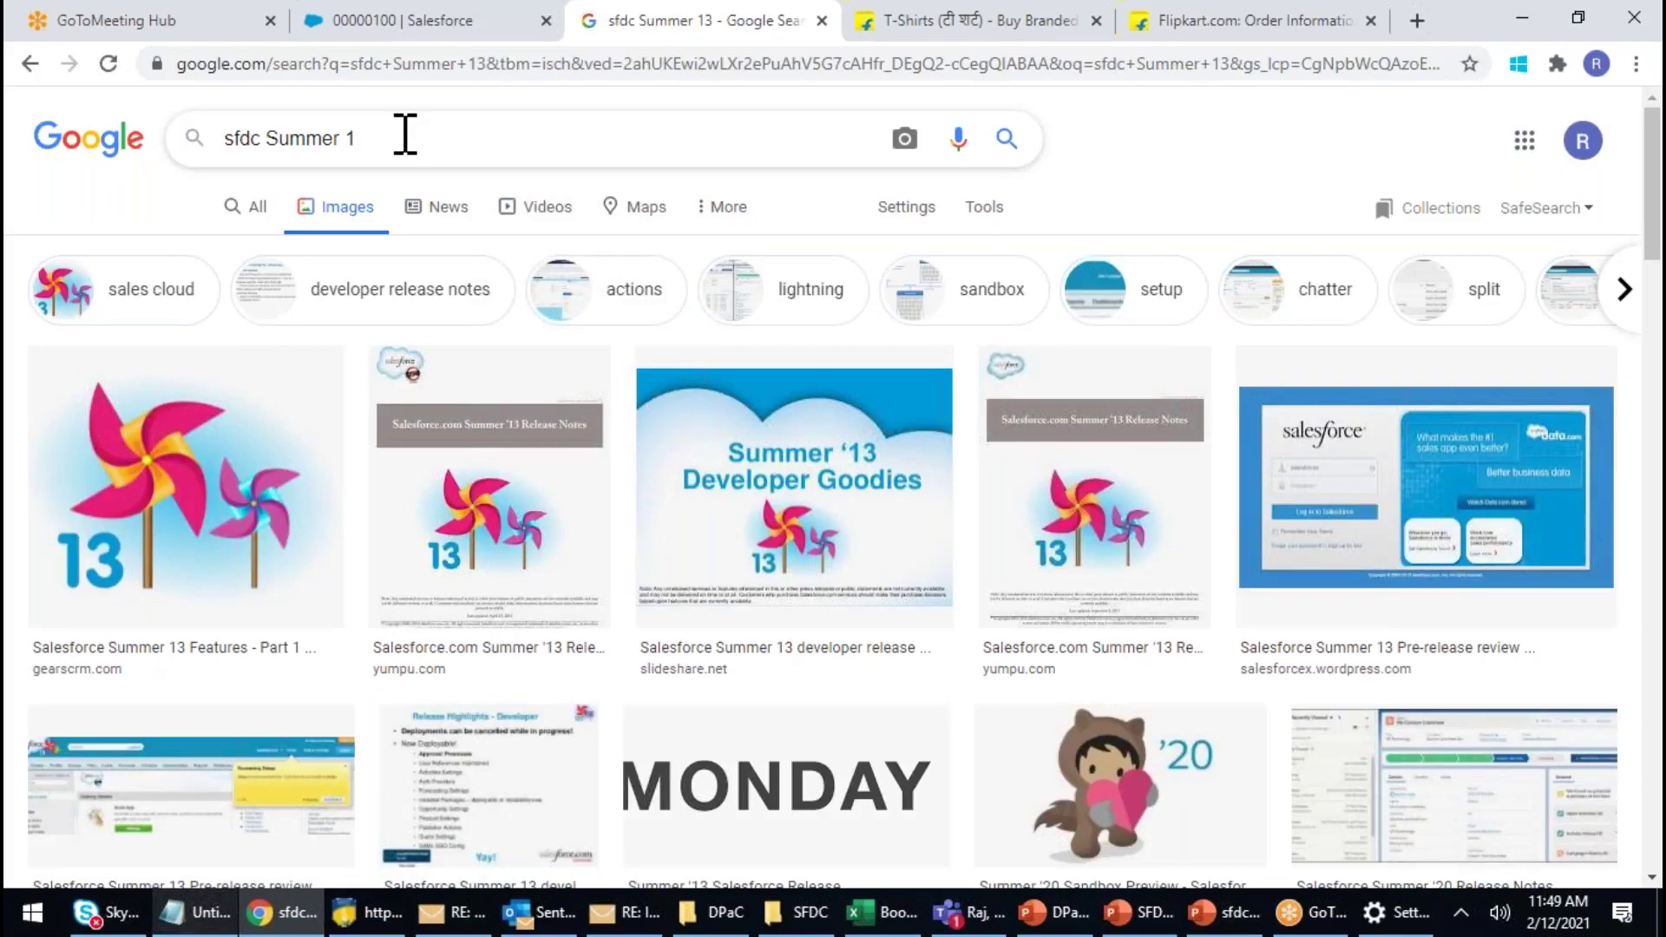
type("5")
key("BackSpace")
type("4")
key("Return")
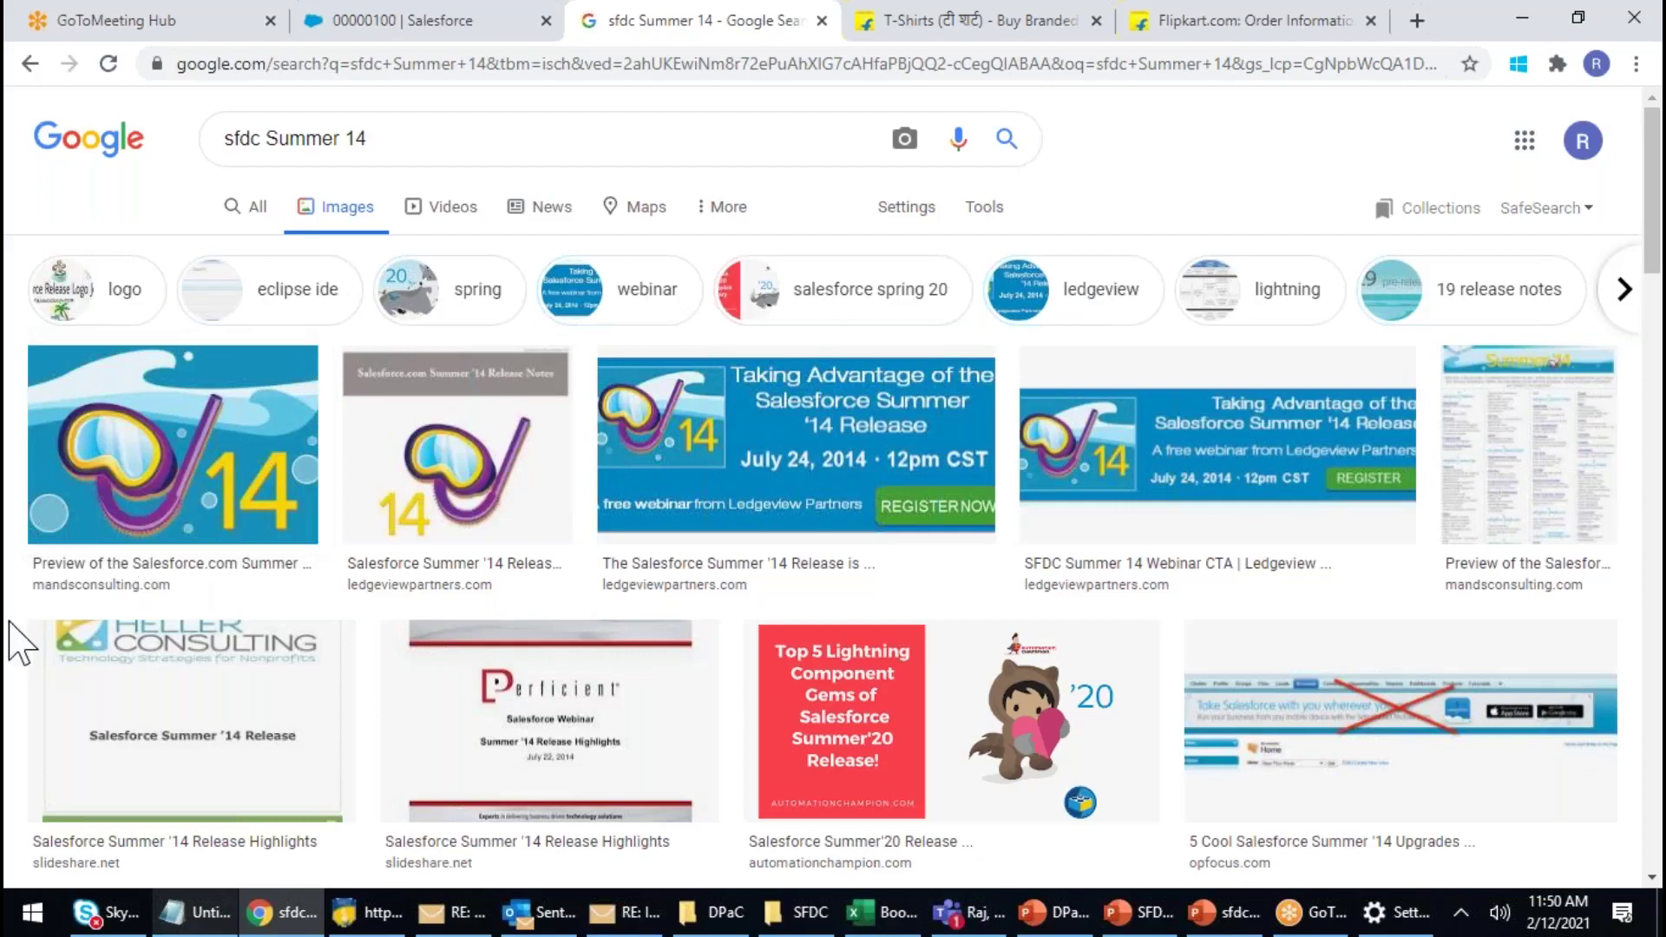
Step: Change the query to 'sfdc Summer 15', then 'sfdc Summer 16', browsing each result set
left_click(420, 138)
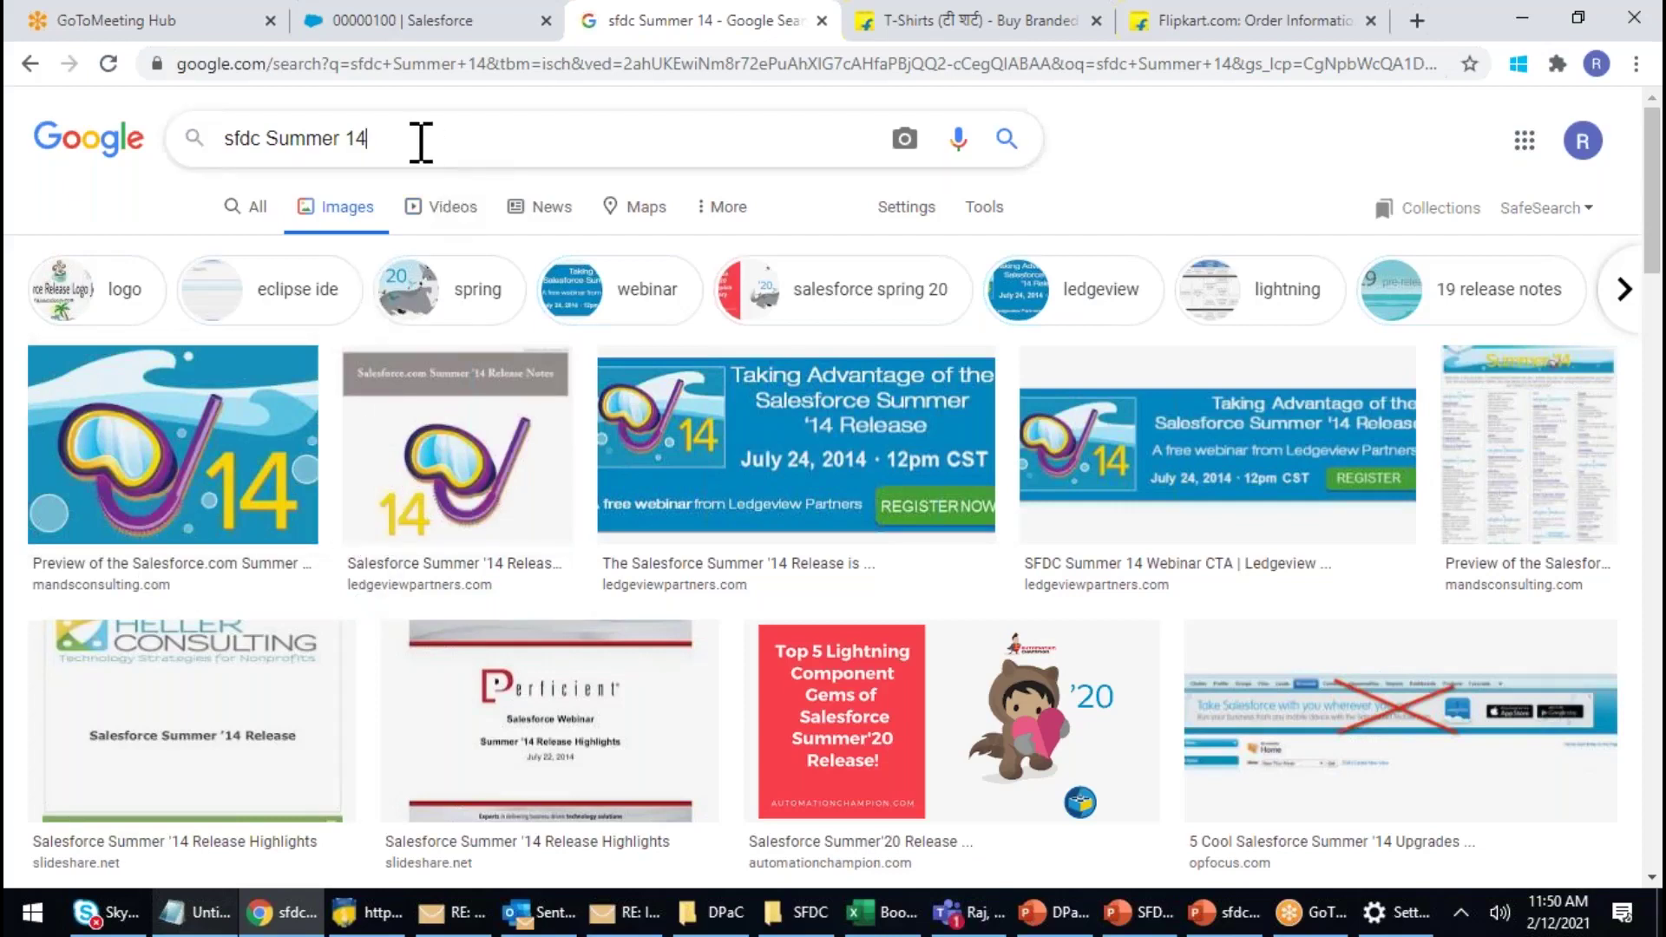
key("BackSpace")
type("5")
key("Return")
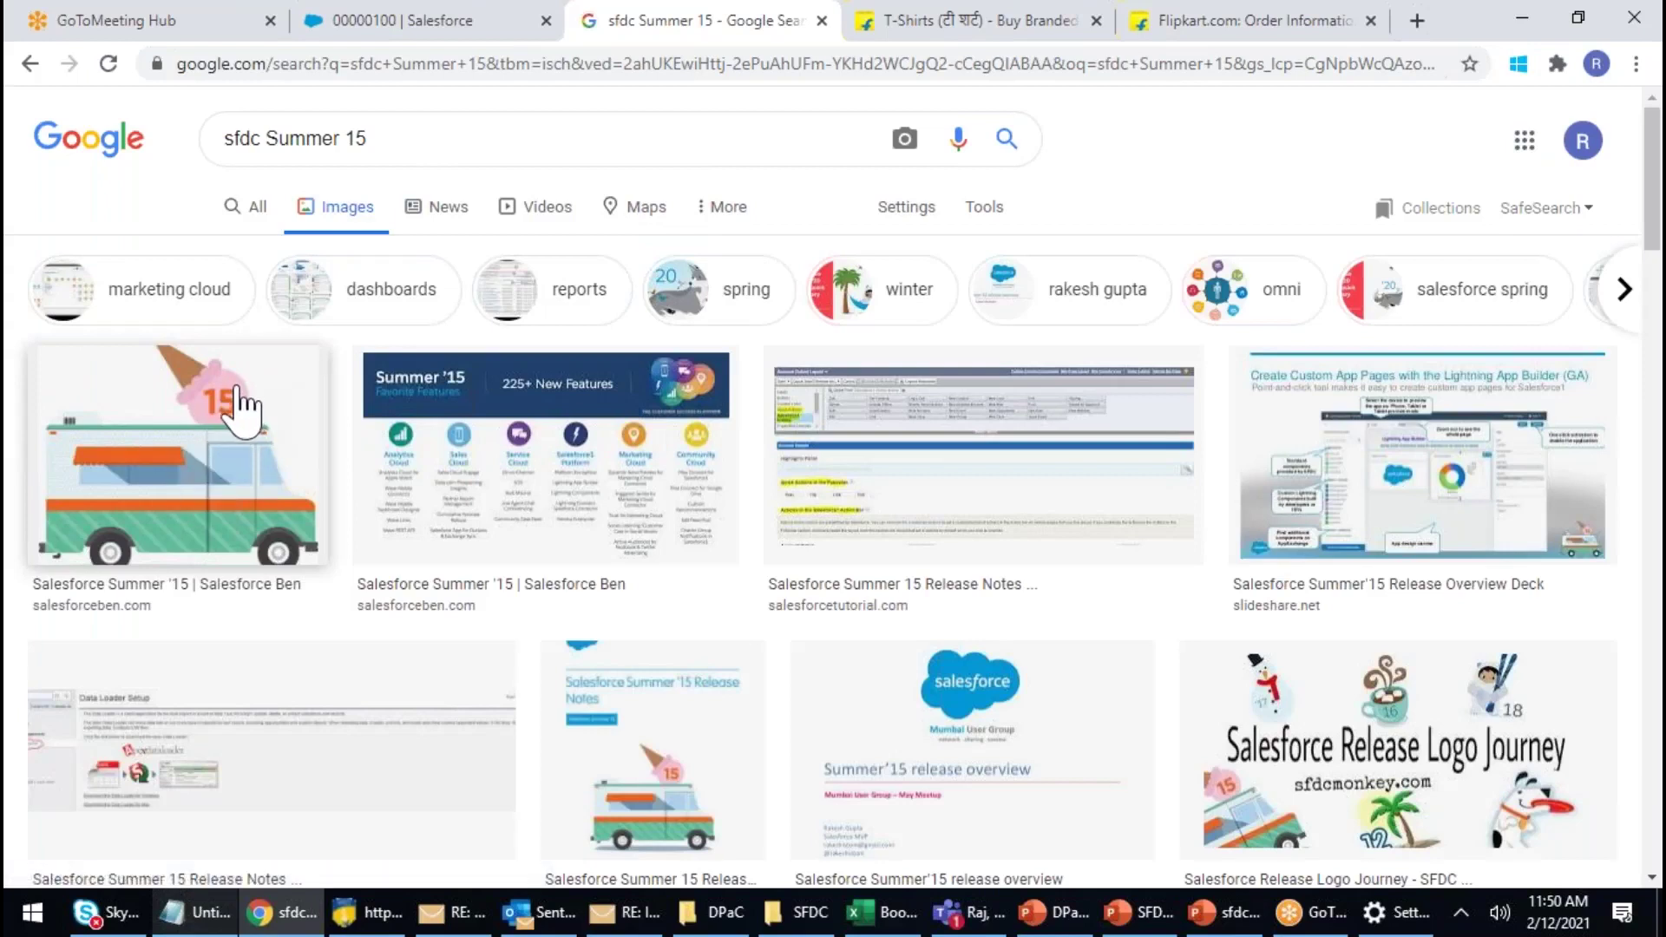
left_click(389, 136)
key("BackSpace")
type("6")
key("Return")
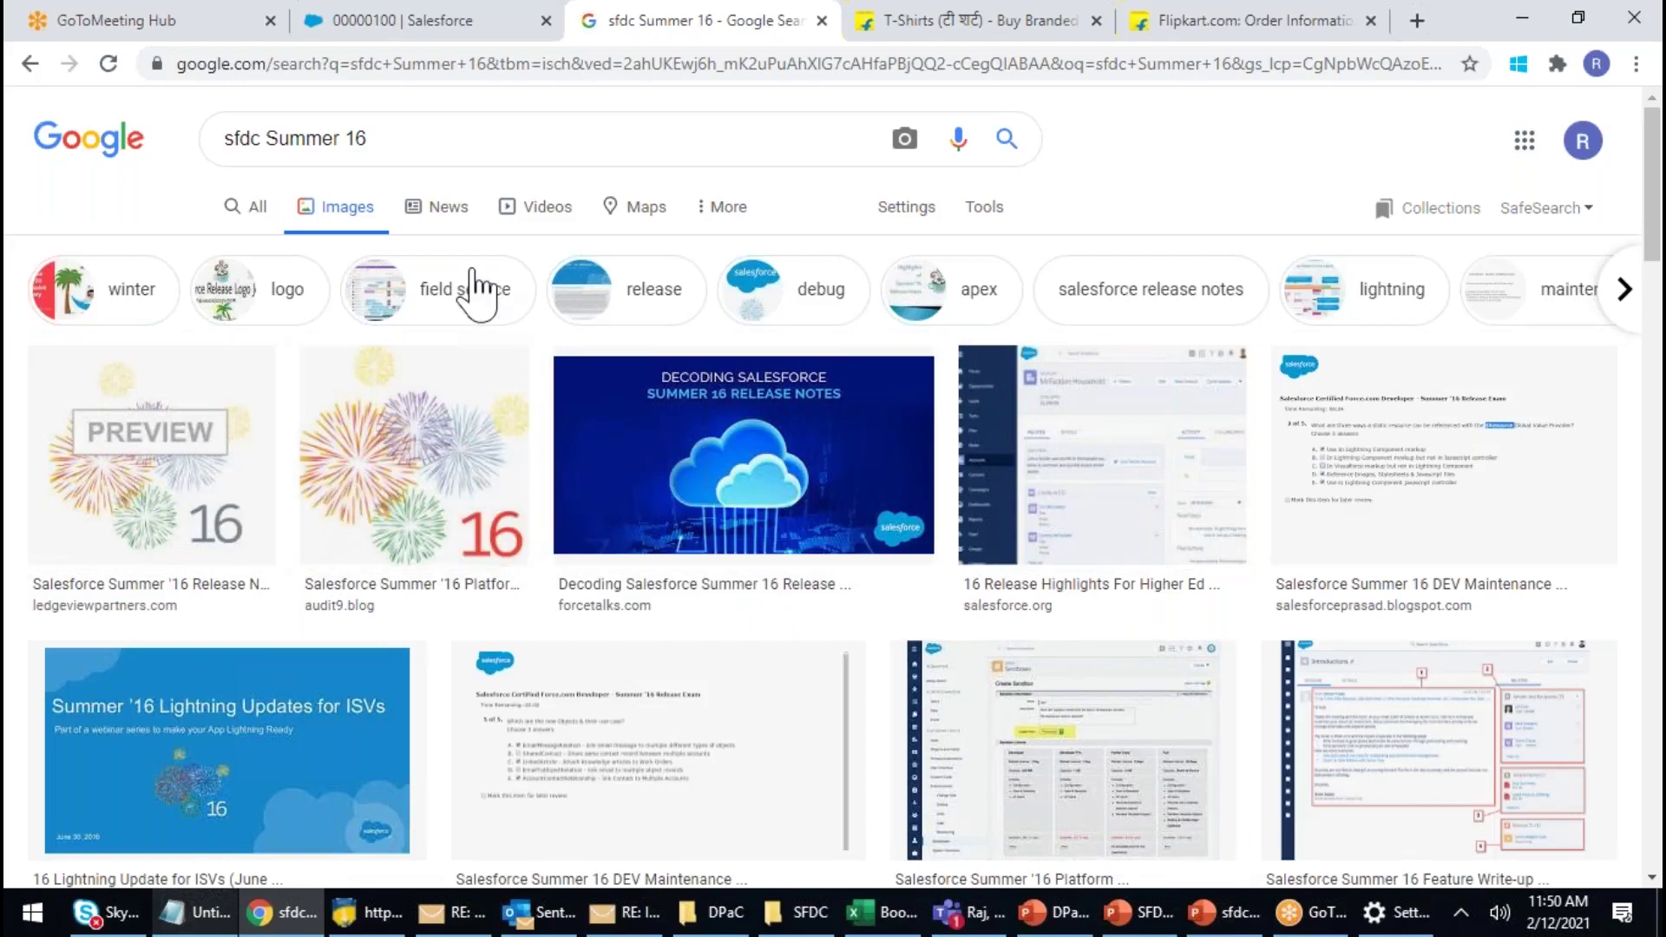
Step: Run image searches for 'sfdc Summer 17' and then 'sfdc Summer 18'
left_click(416, 135)
key("BackSpace")
type("7")
key("Return")
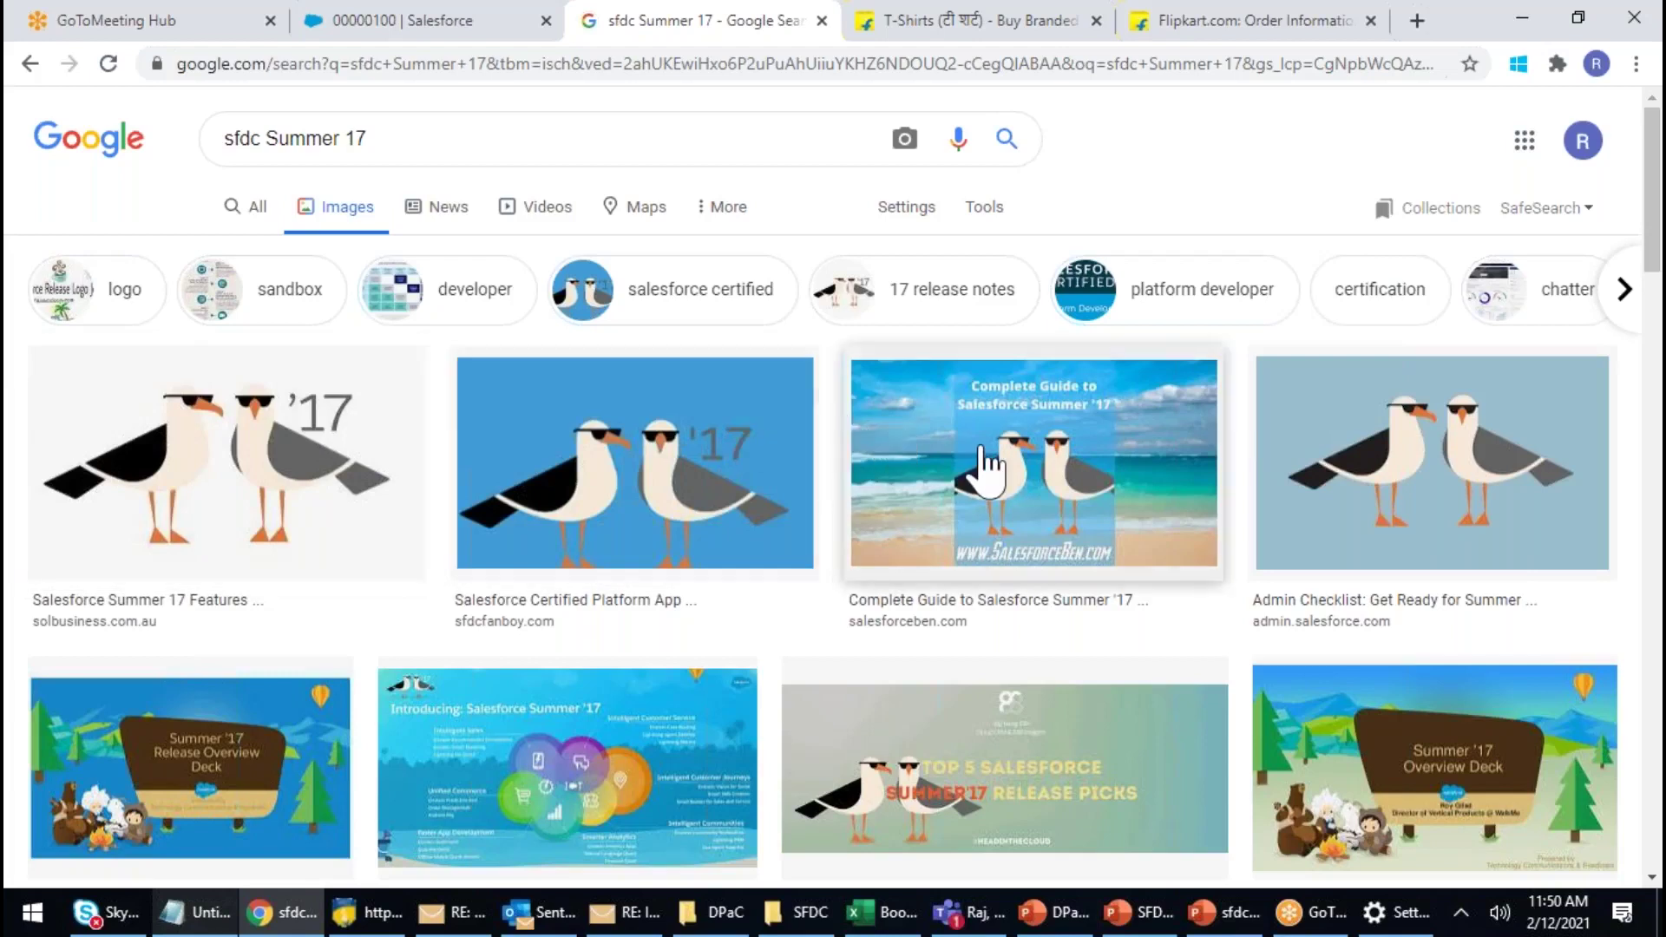
left_click(413, 138)
key("BackSpace")
type("8")
key("Return")
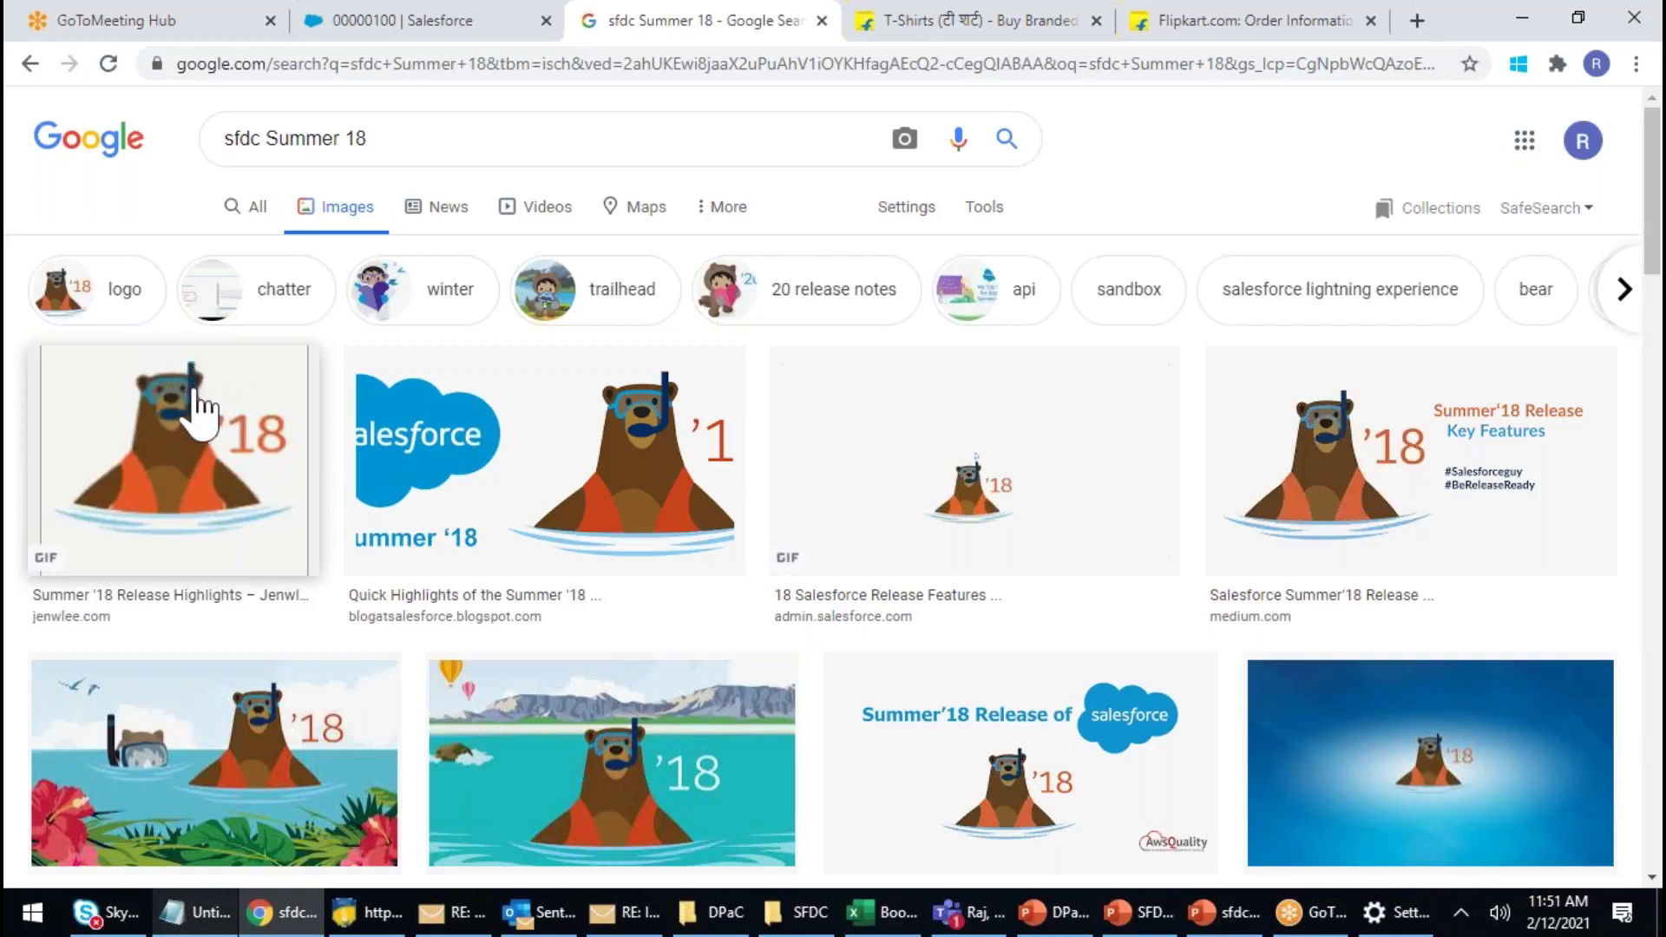
Step: Change the query to 'sfdc Summer 19', then 'sfdc Summer 20', viewing the image results
left_click(434, 147)
key("BackSpace")
type("9")
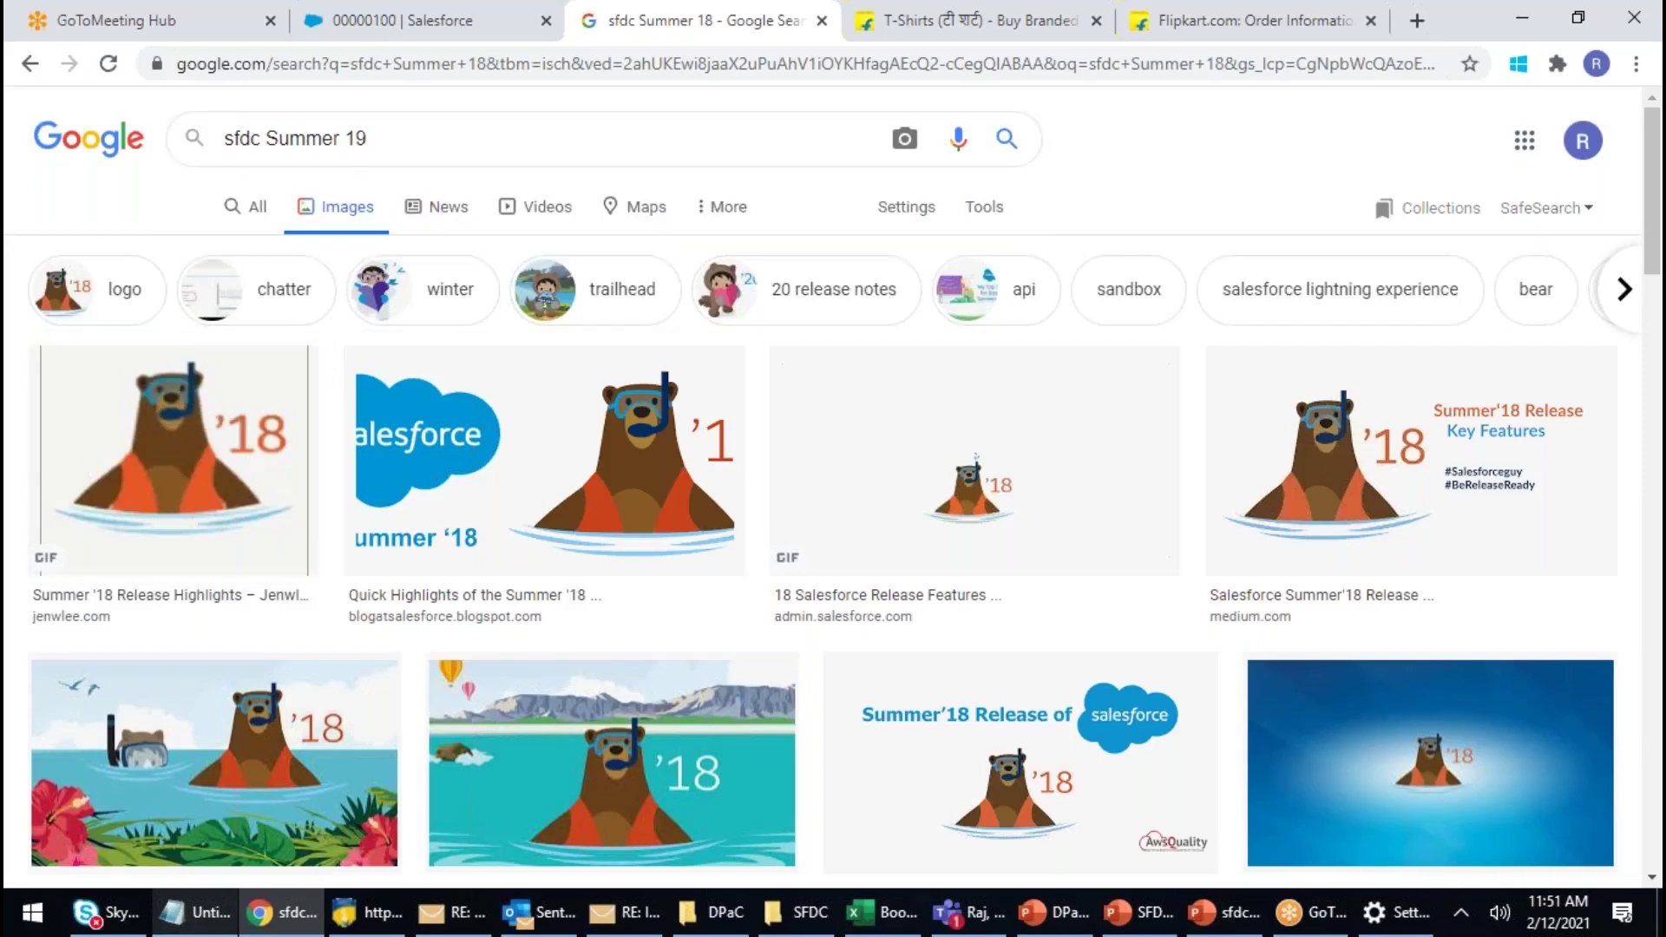
key("Return")
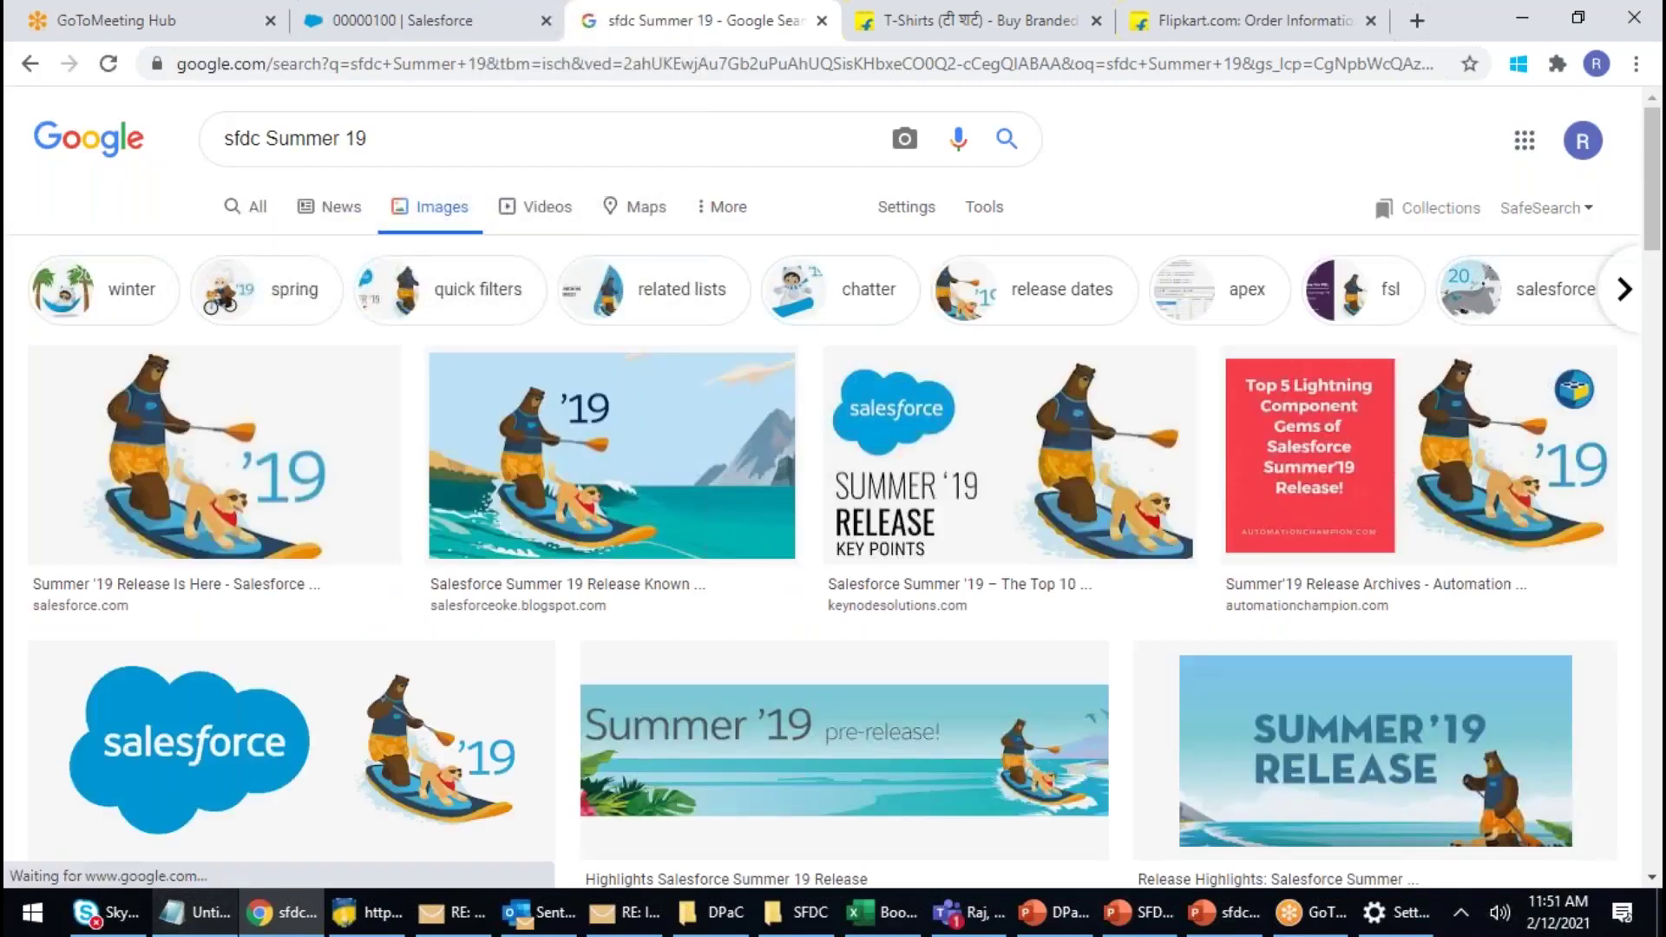
left_click(422, 149)
key("BackSpace")
type("20")
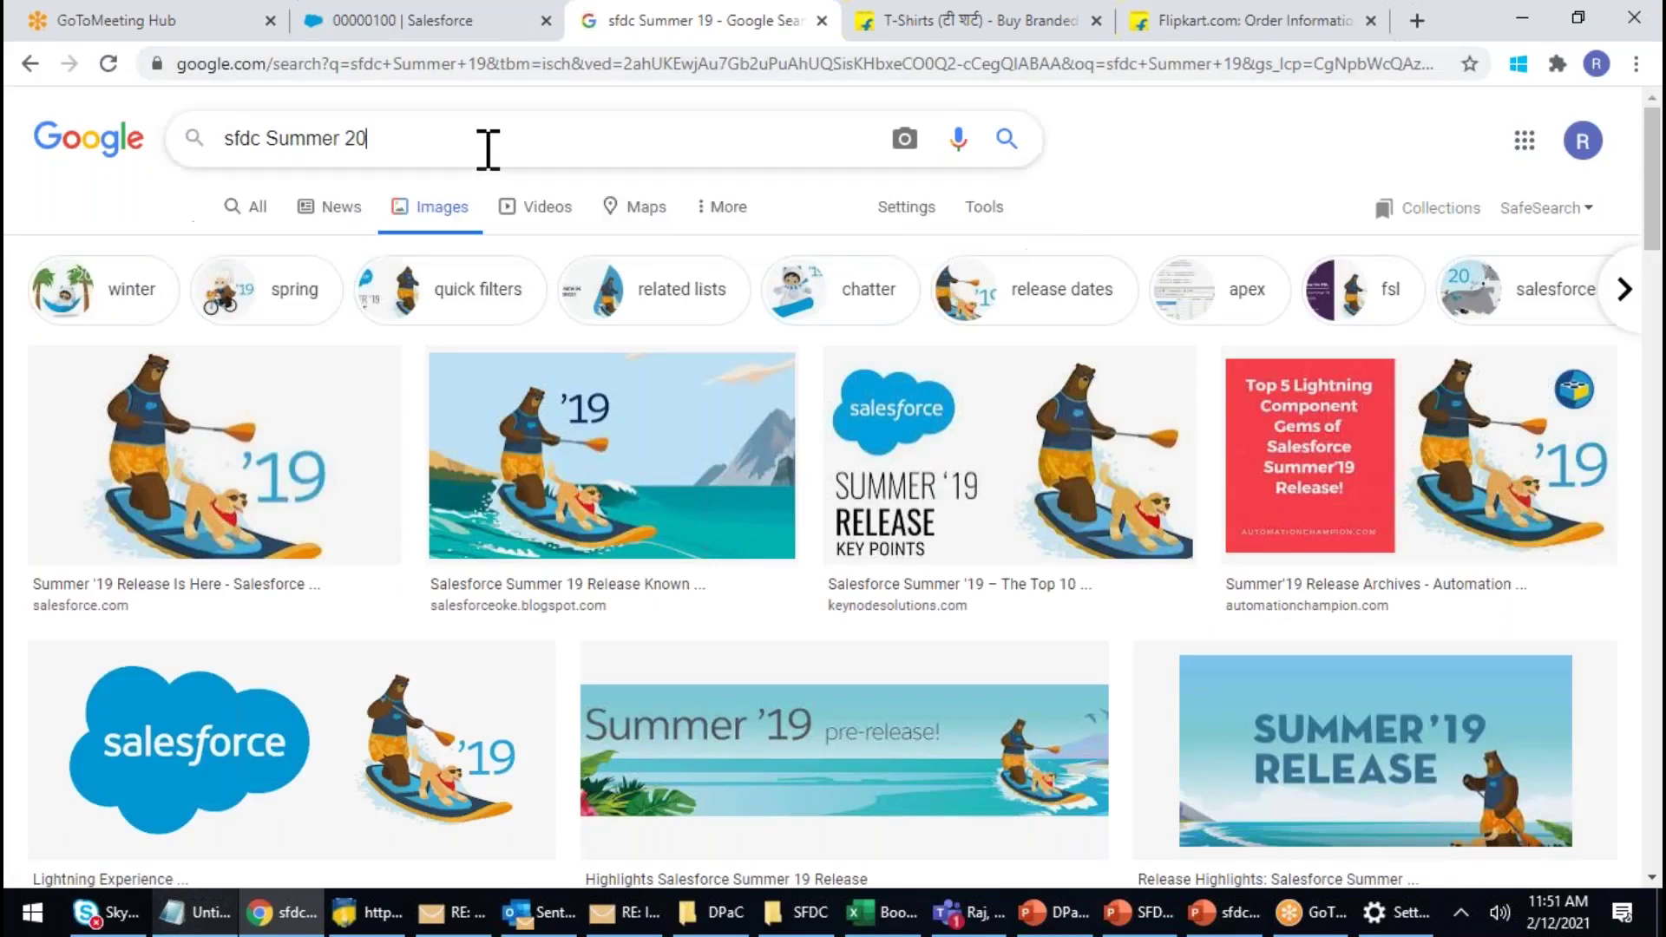
key("Return")
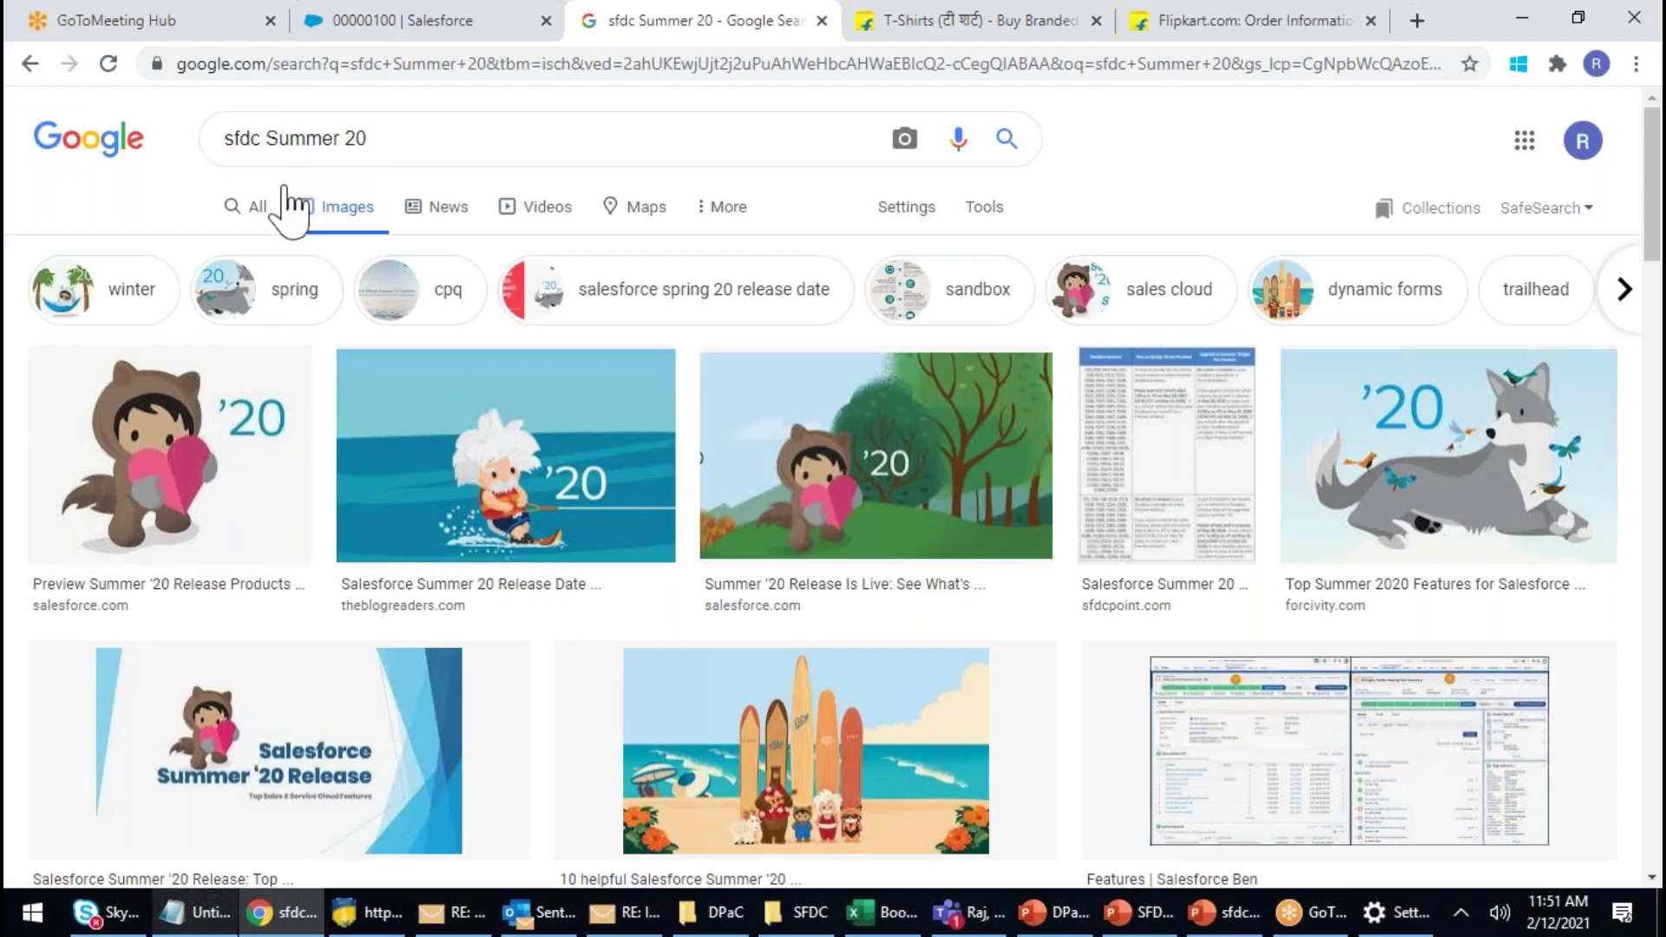
Step: In web results, search for 'sfdc Summer 20 release pdf'
left_click(247, 211)
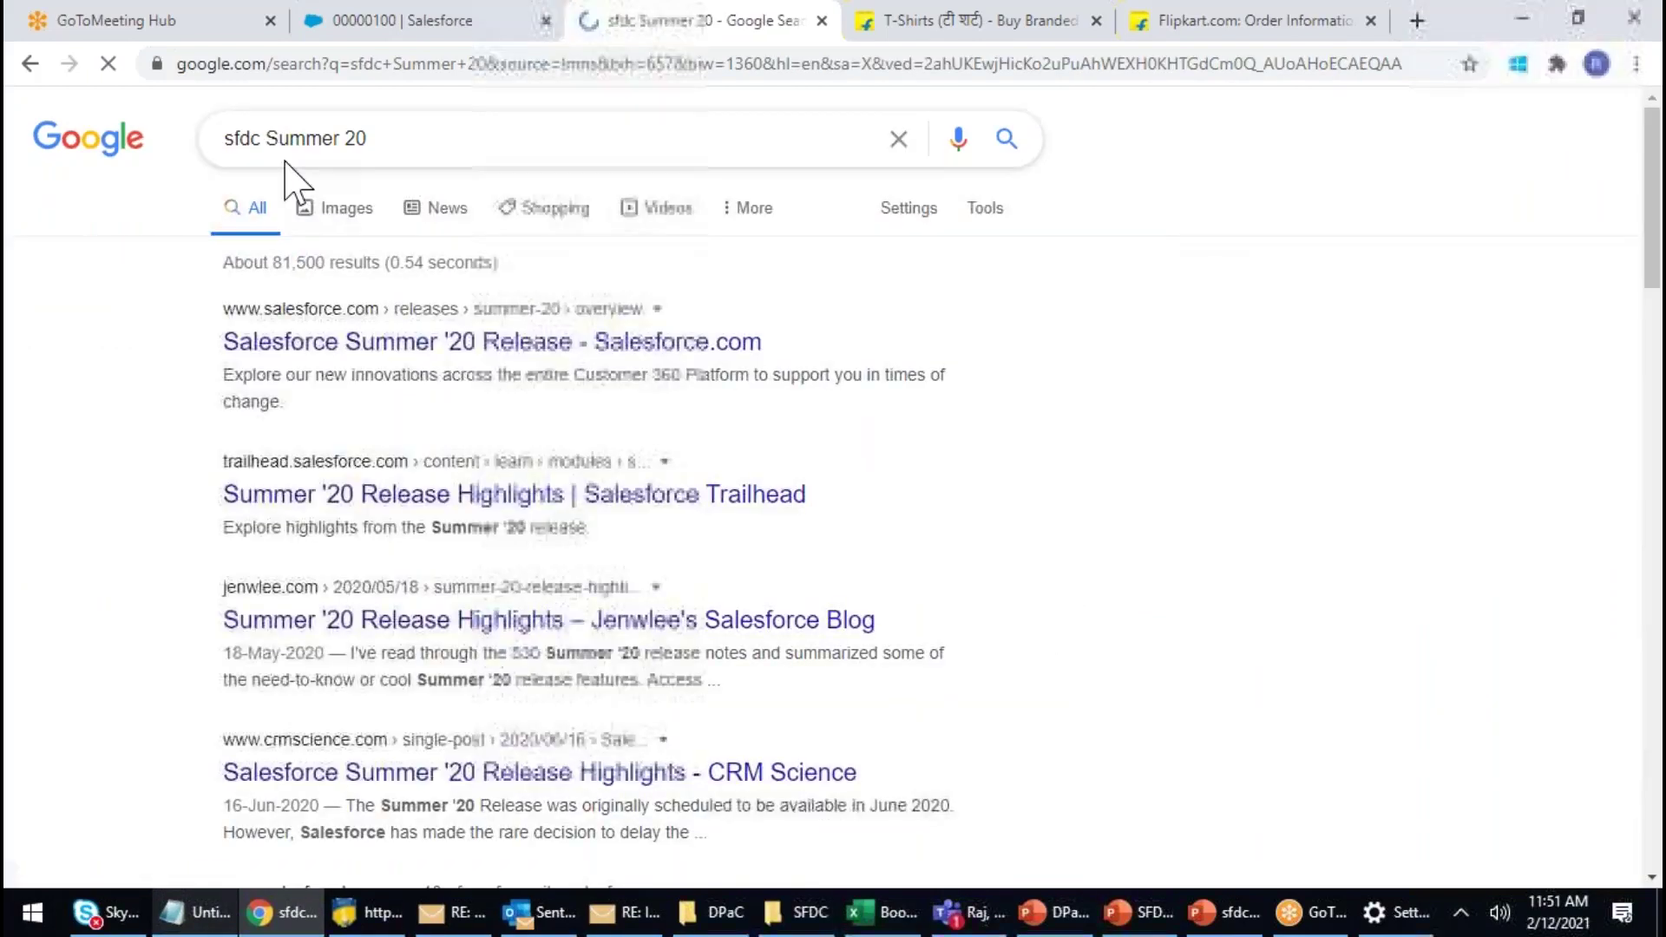
left_click(428, 142)
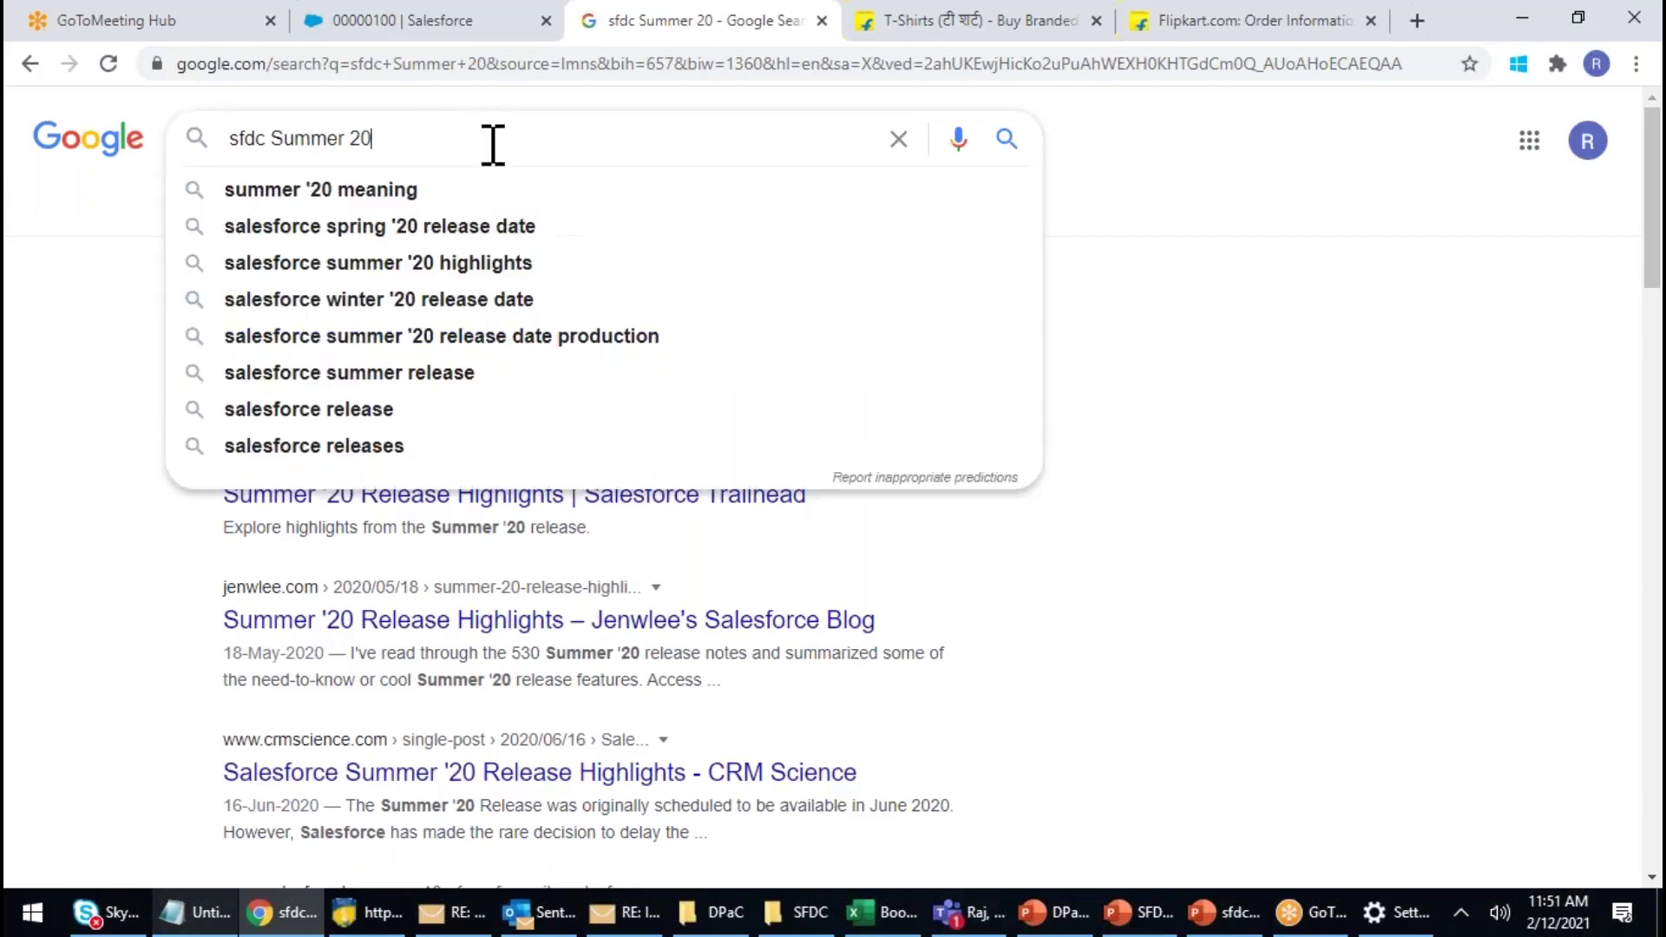
key("Return")
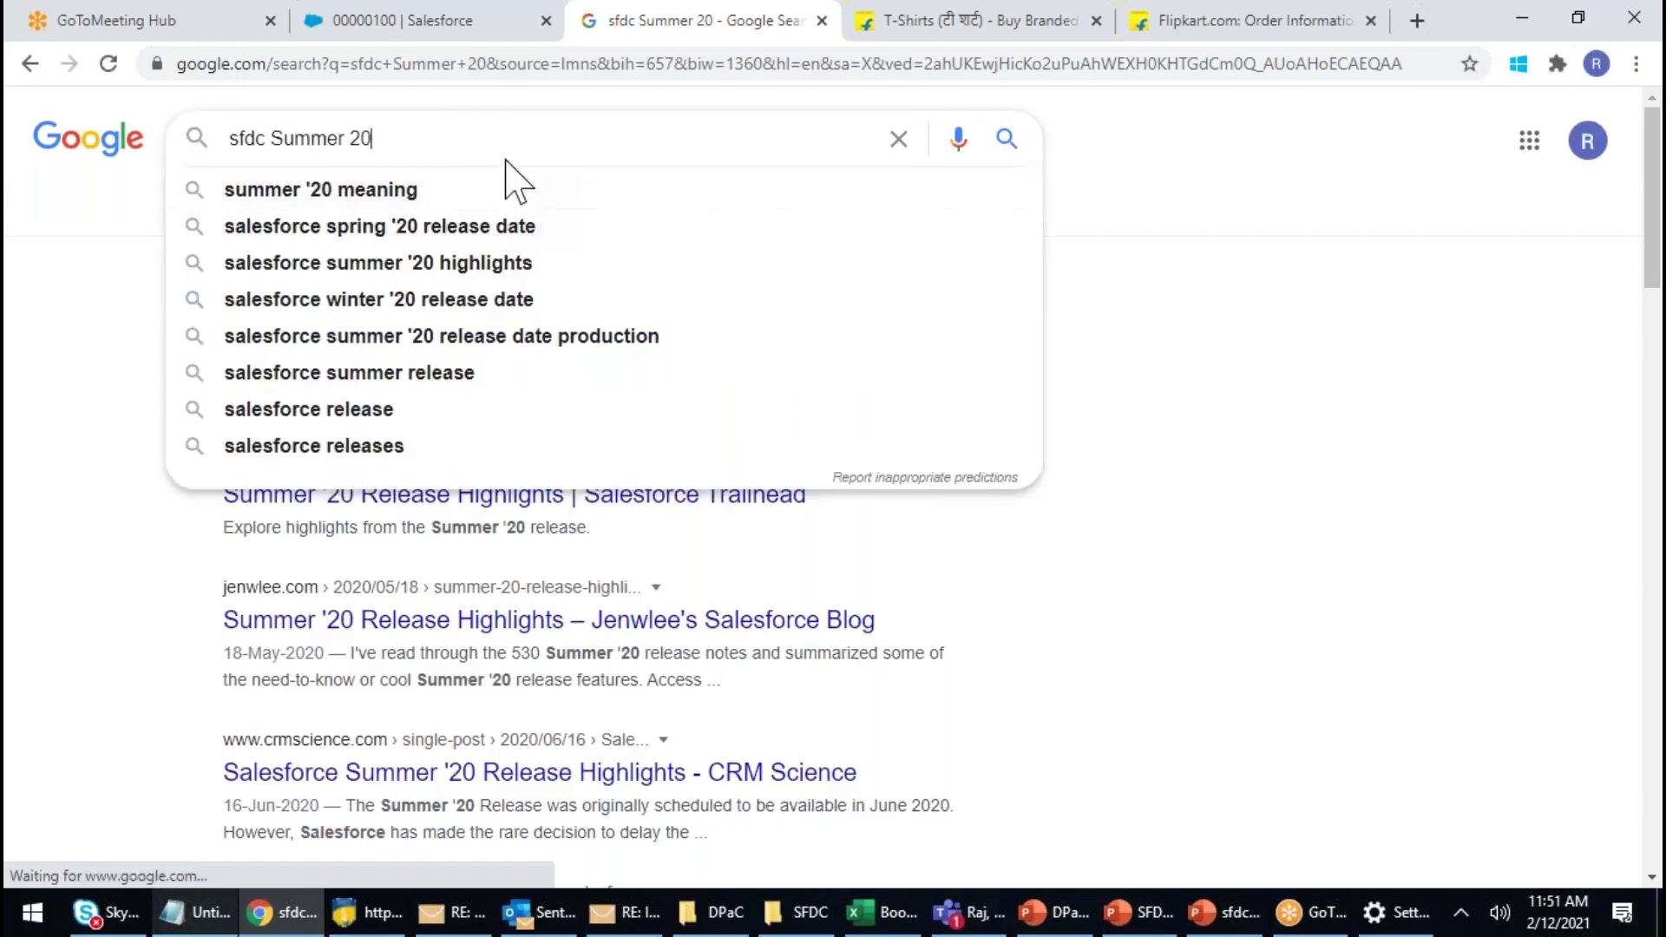
type("rele")
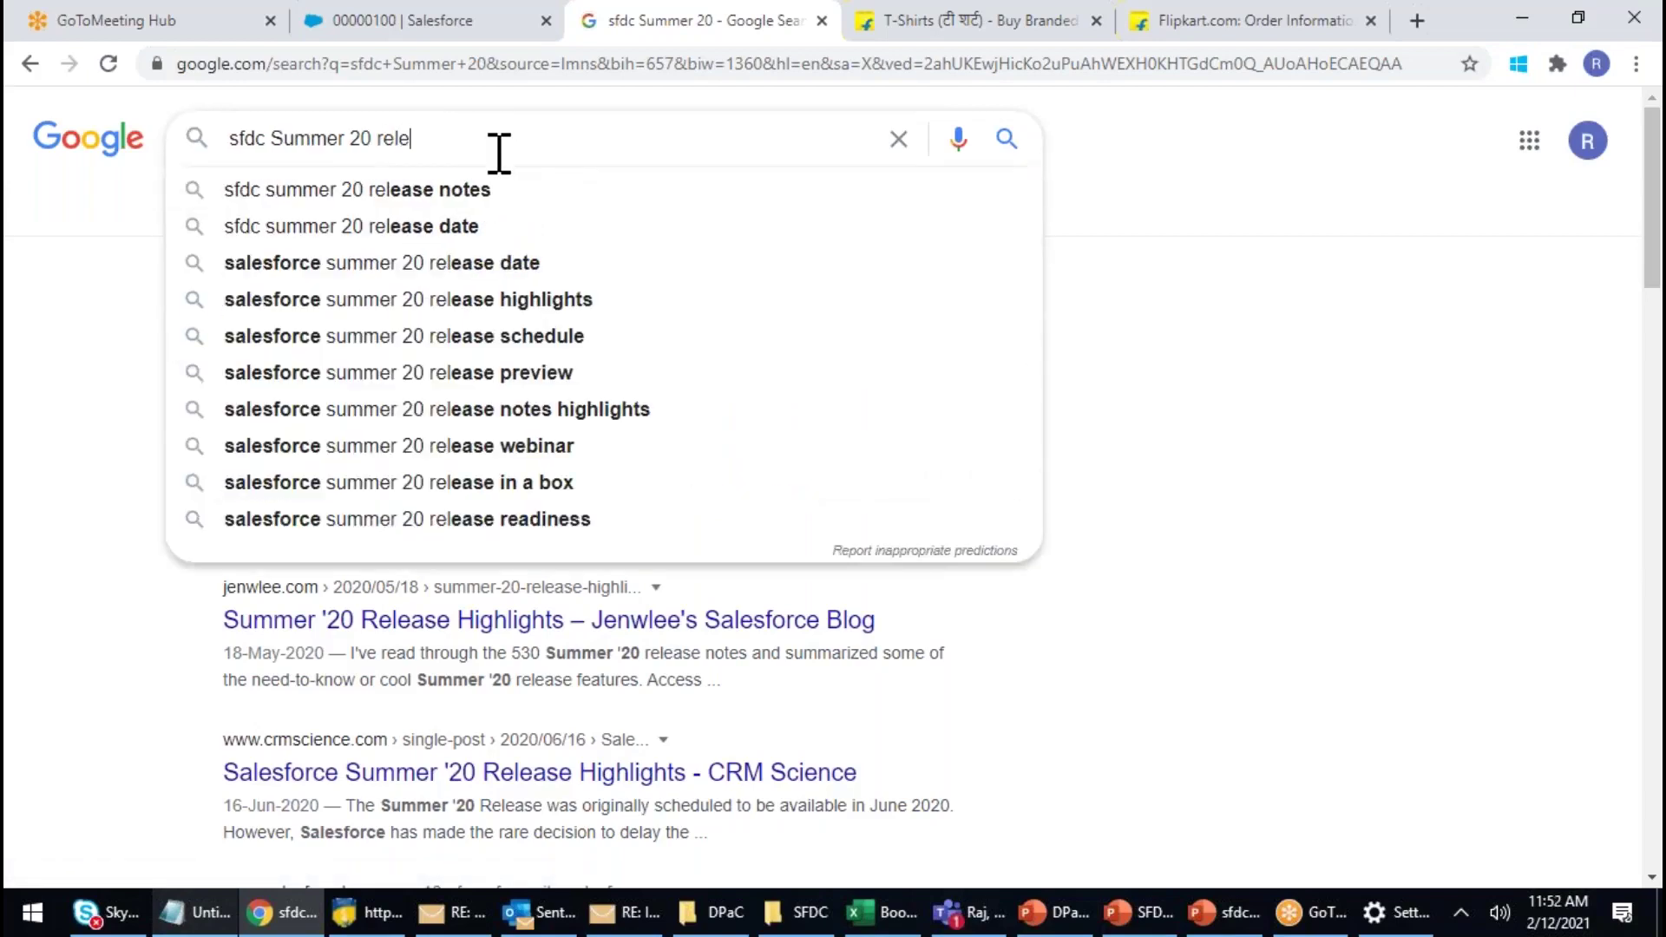
type("ase pdf")
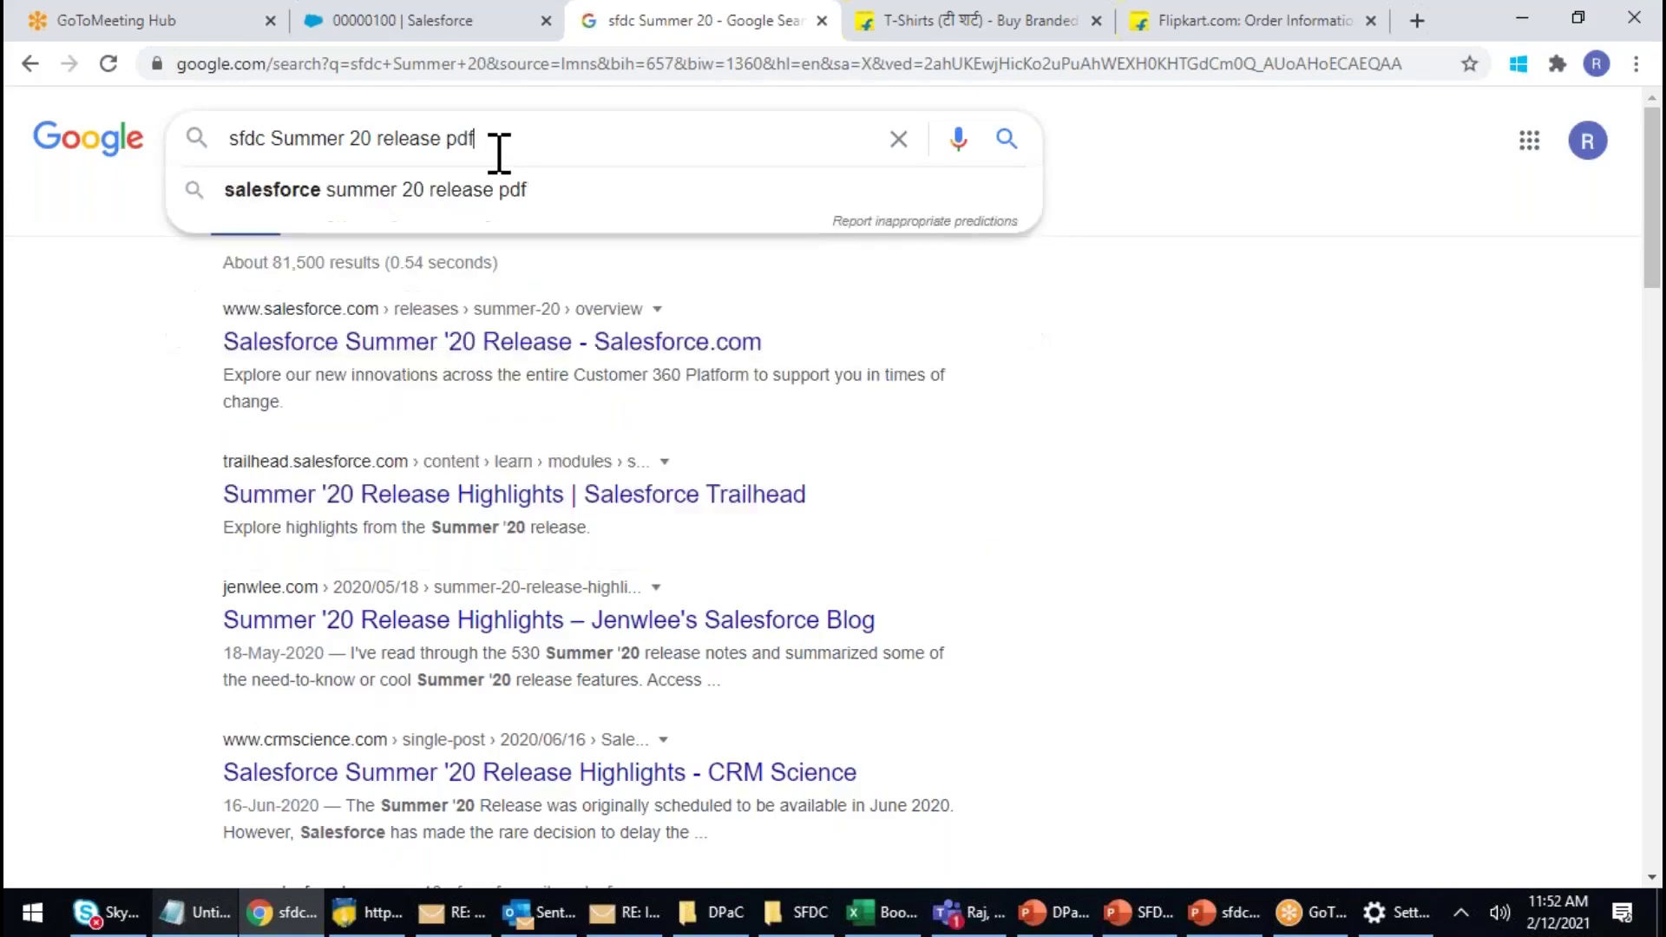
key("Return")
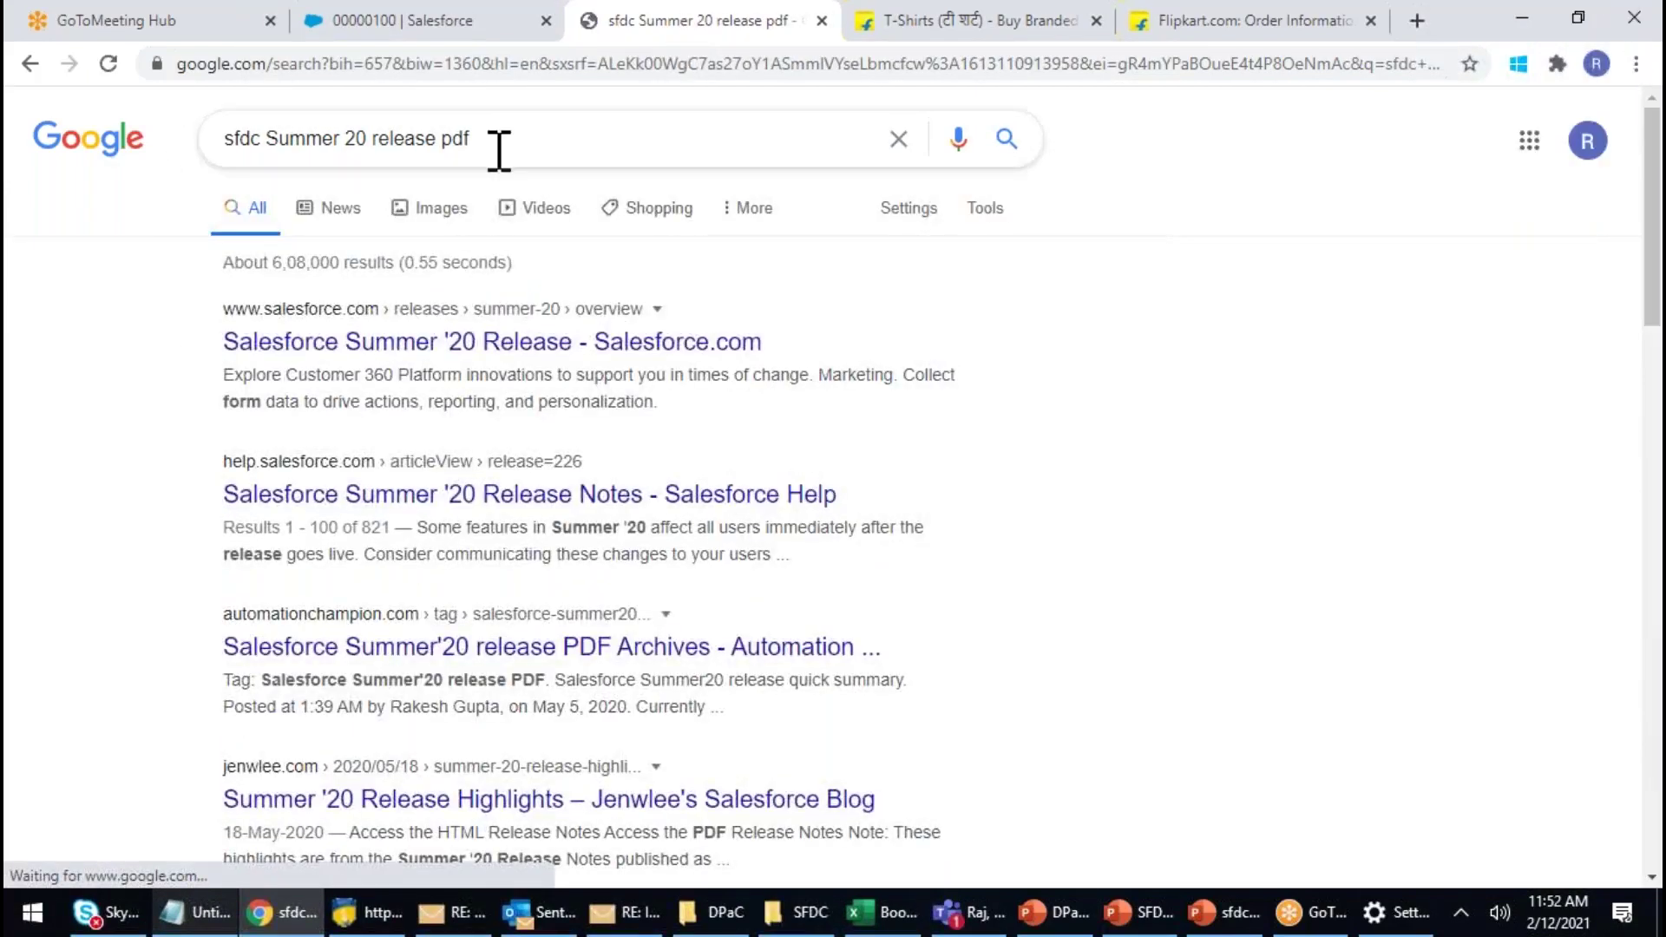
Step: Check the Summer '20 Release page, then open the Release Notes help page as a PDF
left_click(618, 363)
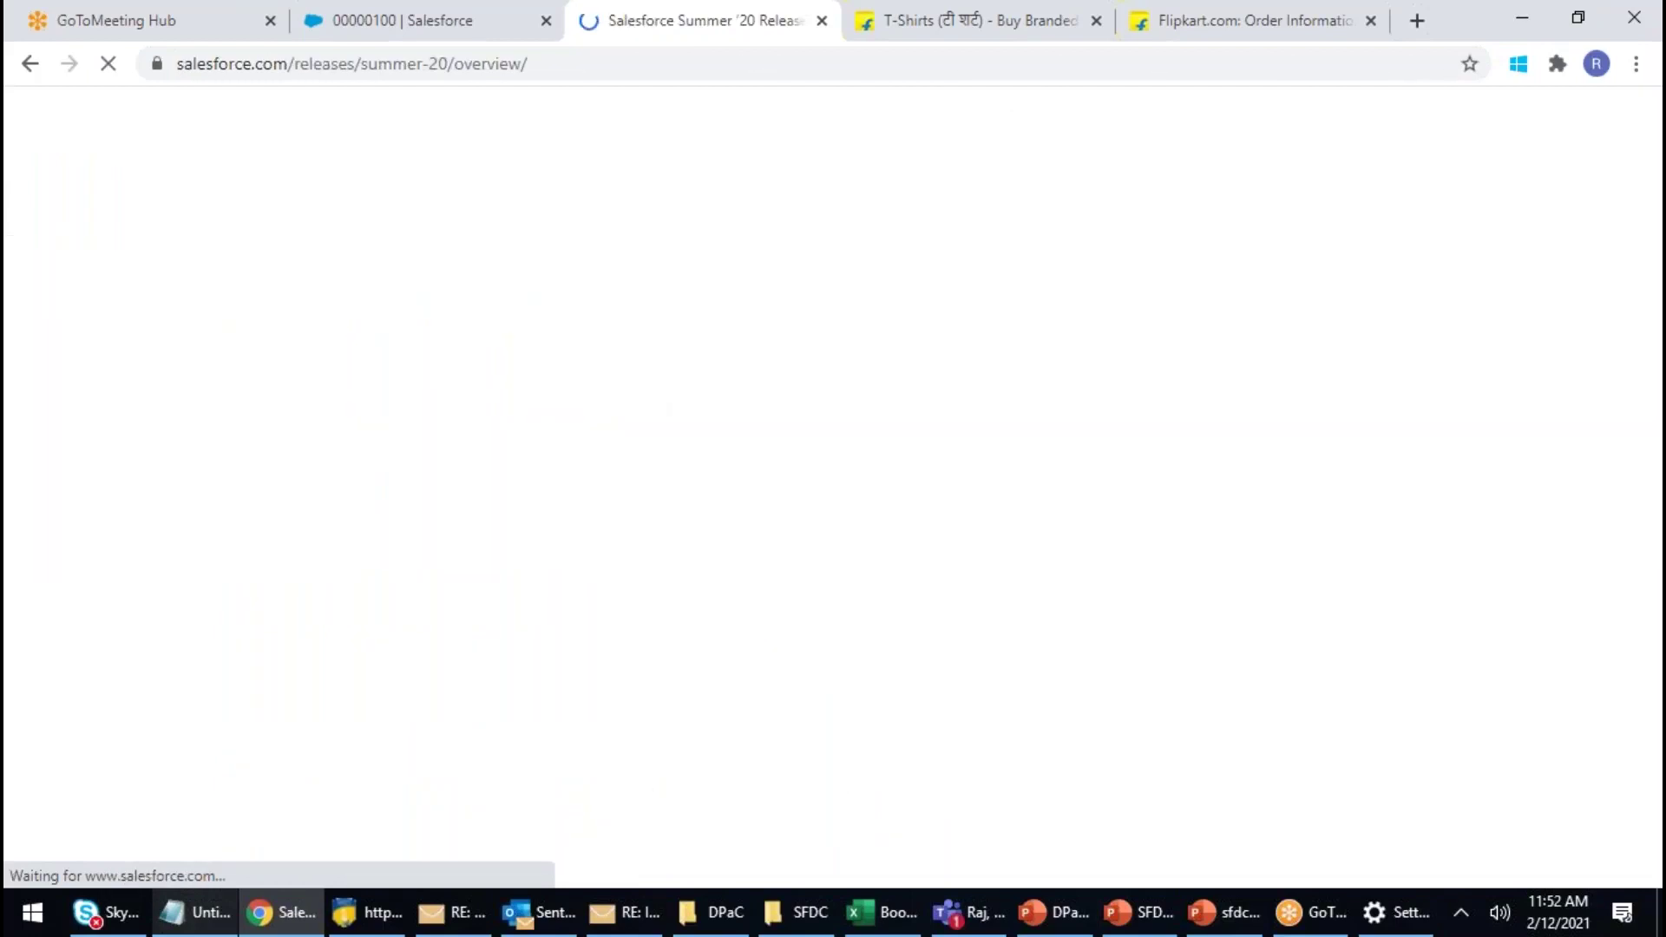
scroll(612, 346, "down", 1)
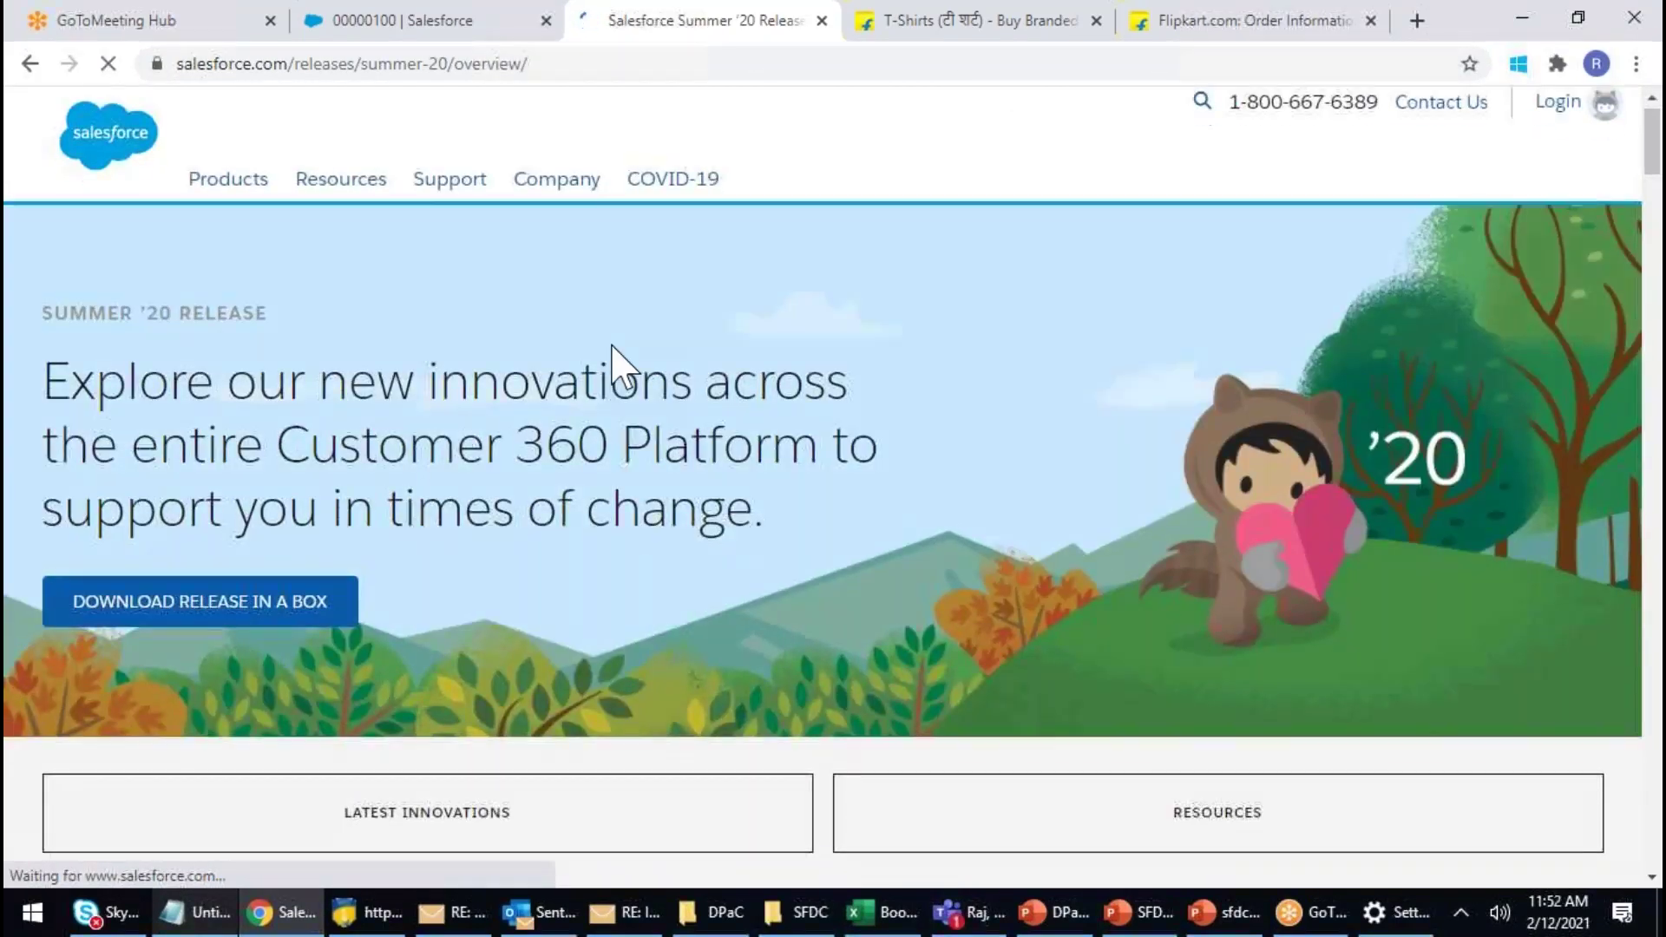
scroll(612, 345, "down", 4)
scroll(612, 345, "up", 4)
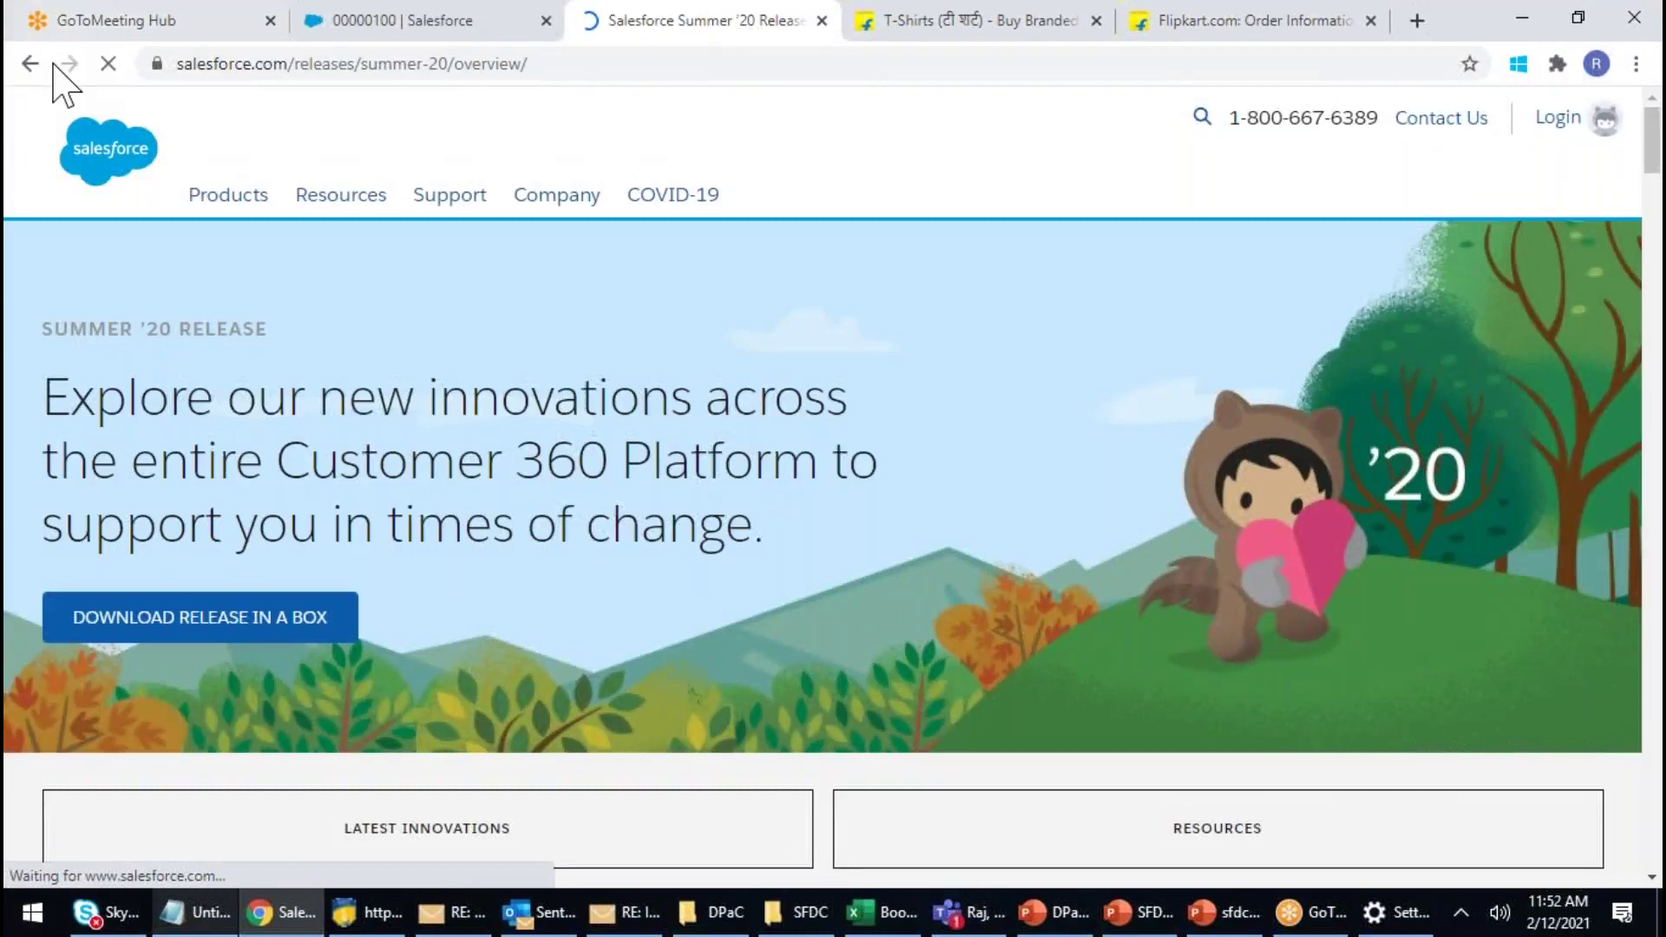
scroll(840, 605, "down", 8)
scroll(840, 606, "up", 7)
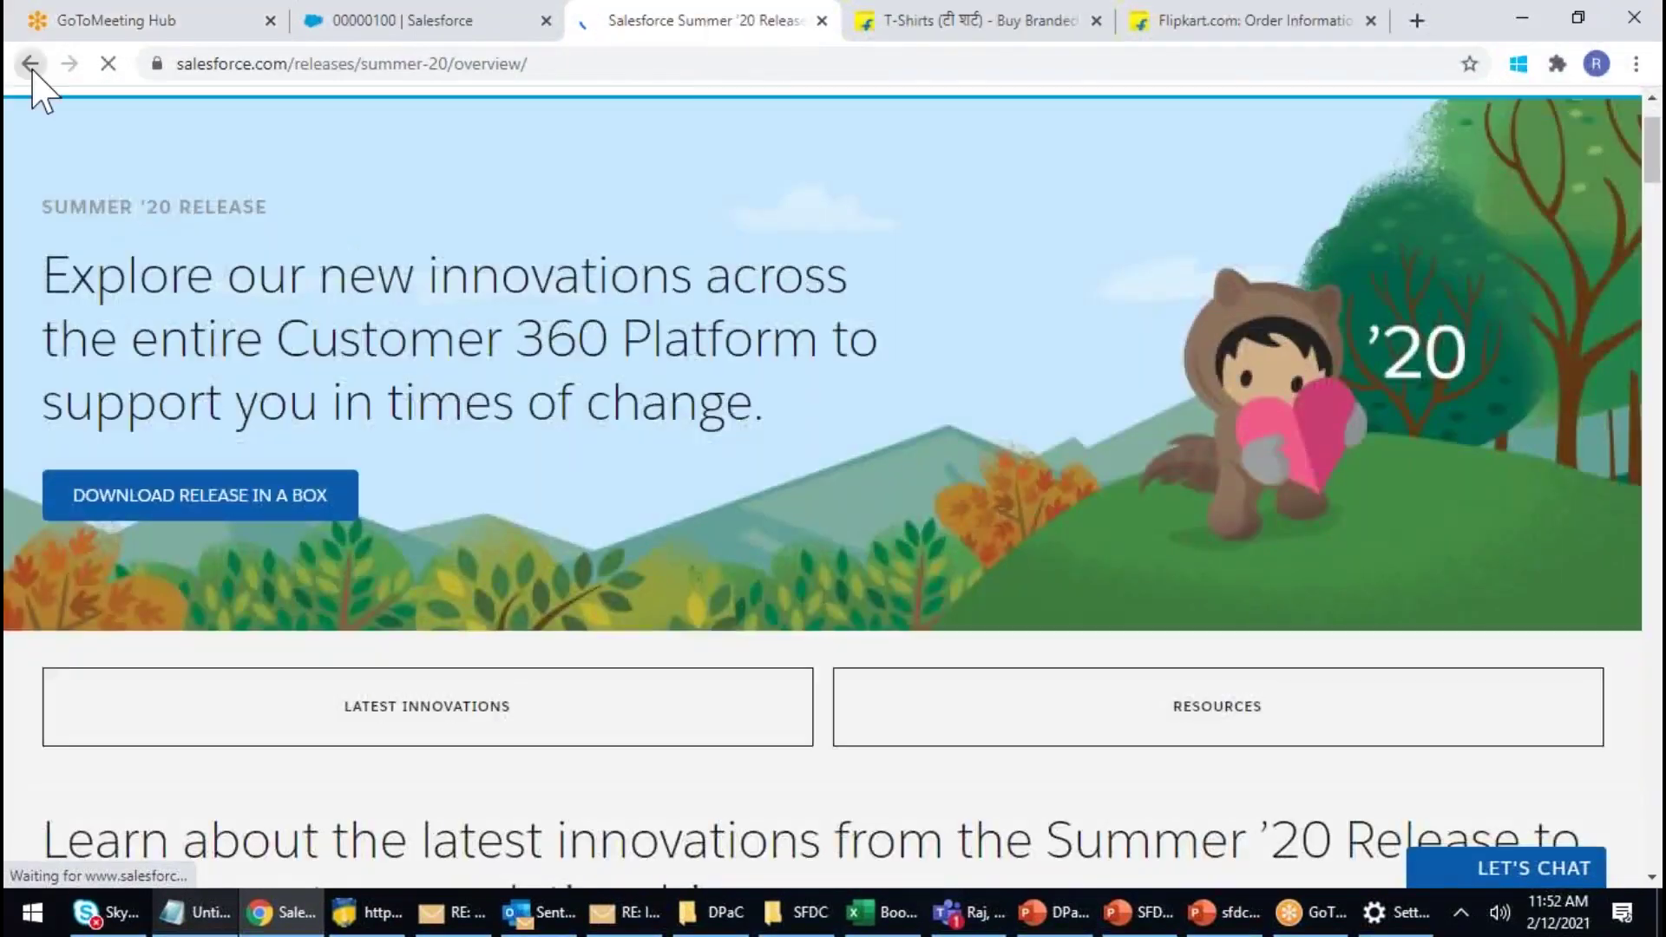
left_click(31, 65)
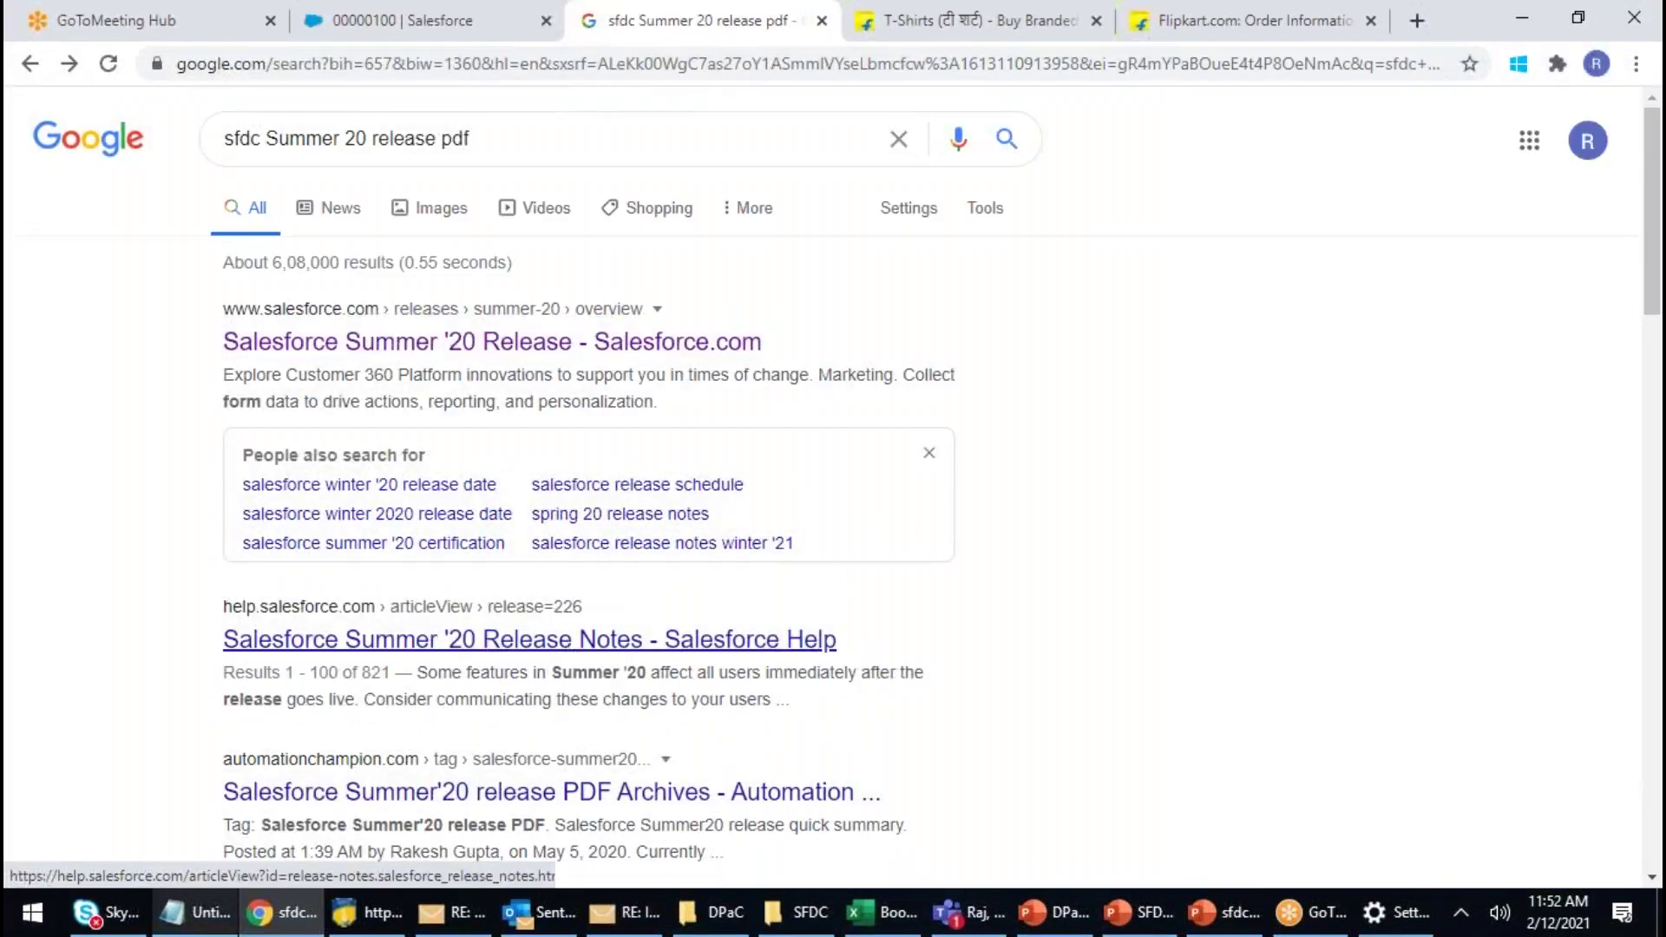
left_click(572, 642)
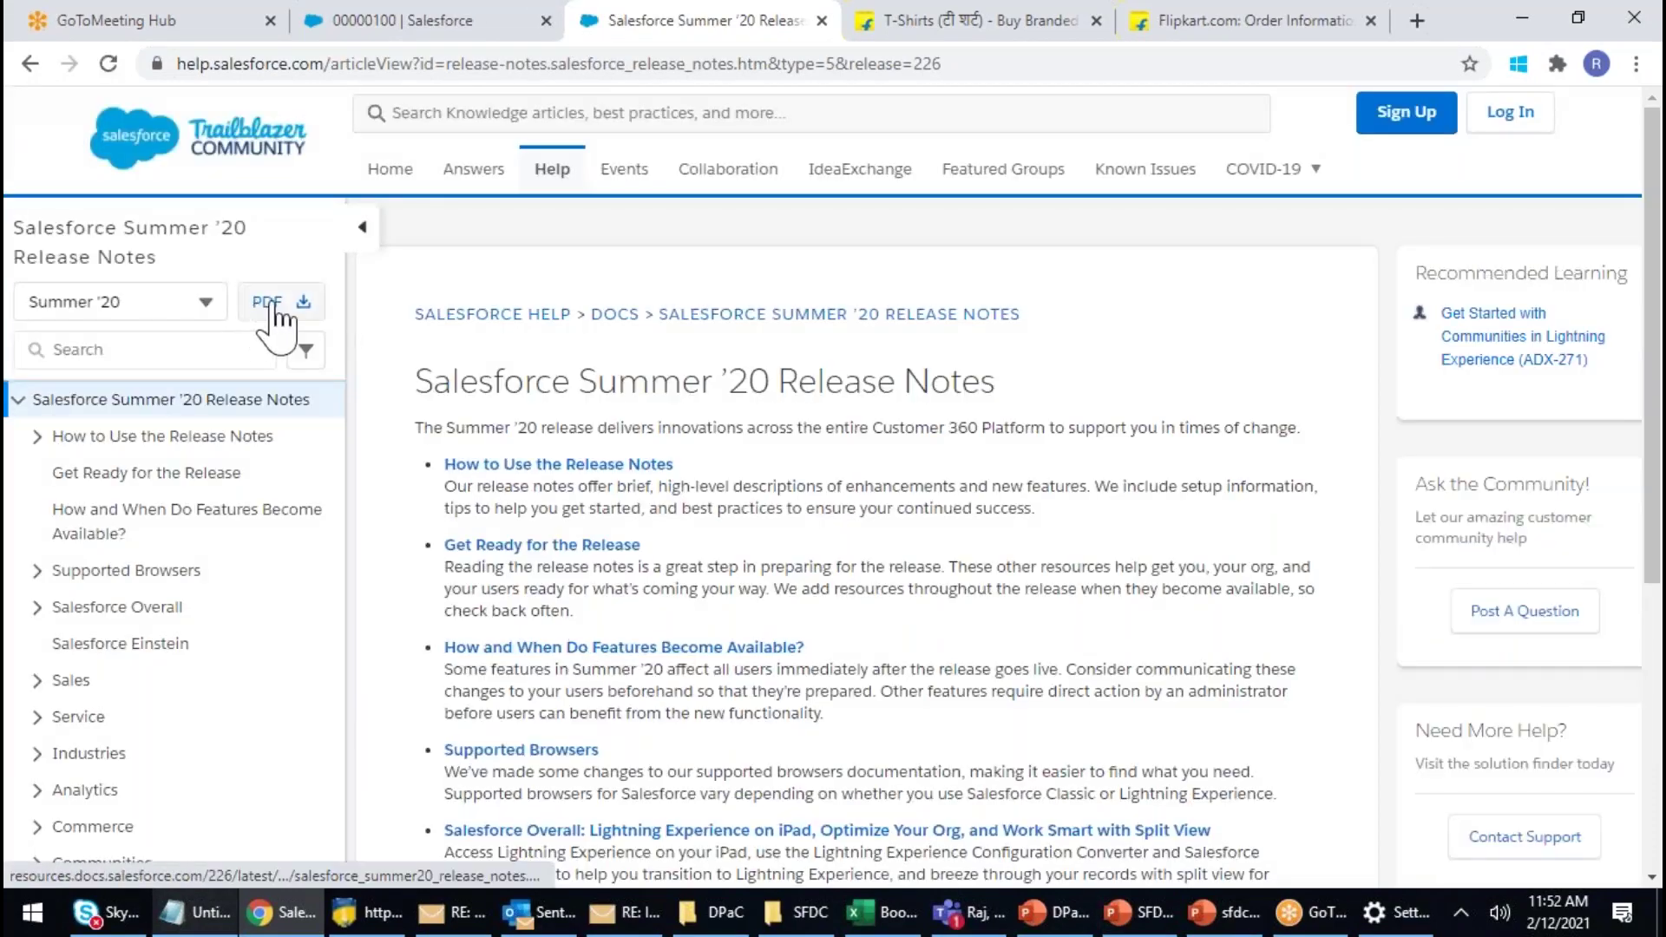
left_click(286, 313)
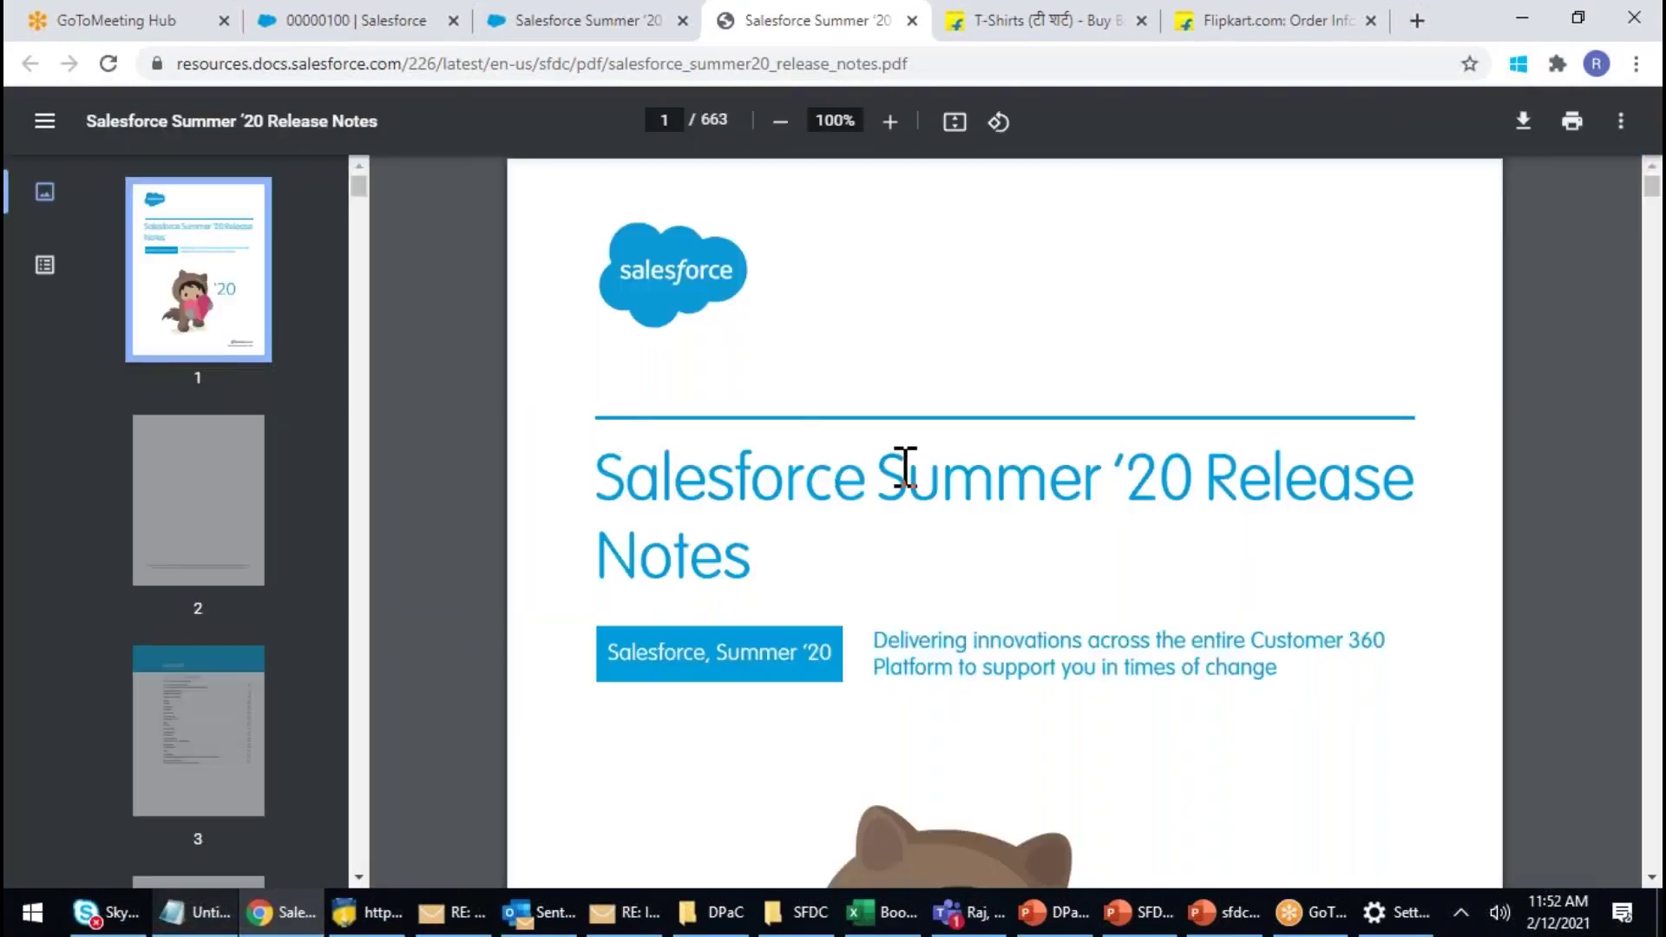
Step: Jump from the Summer '20 notes' contents to the Sales chapter
scroll(905, 468, "down", 10)
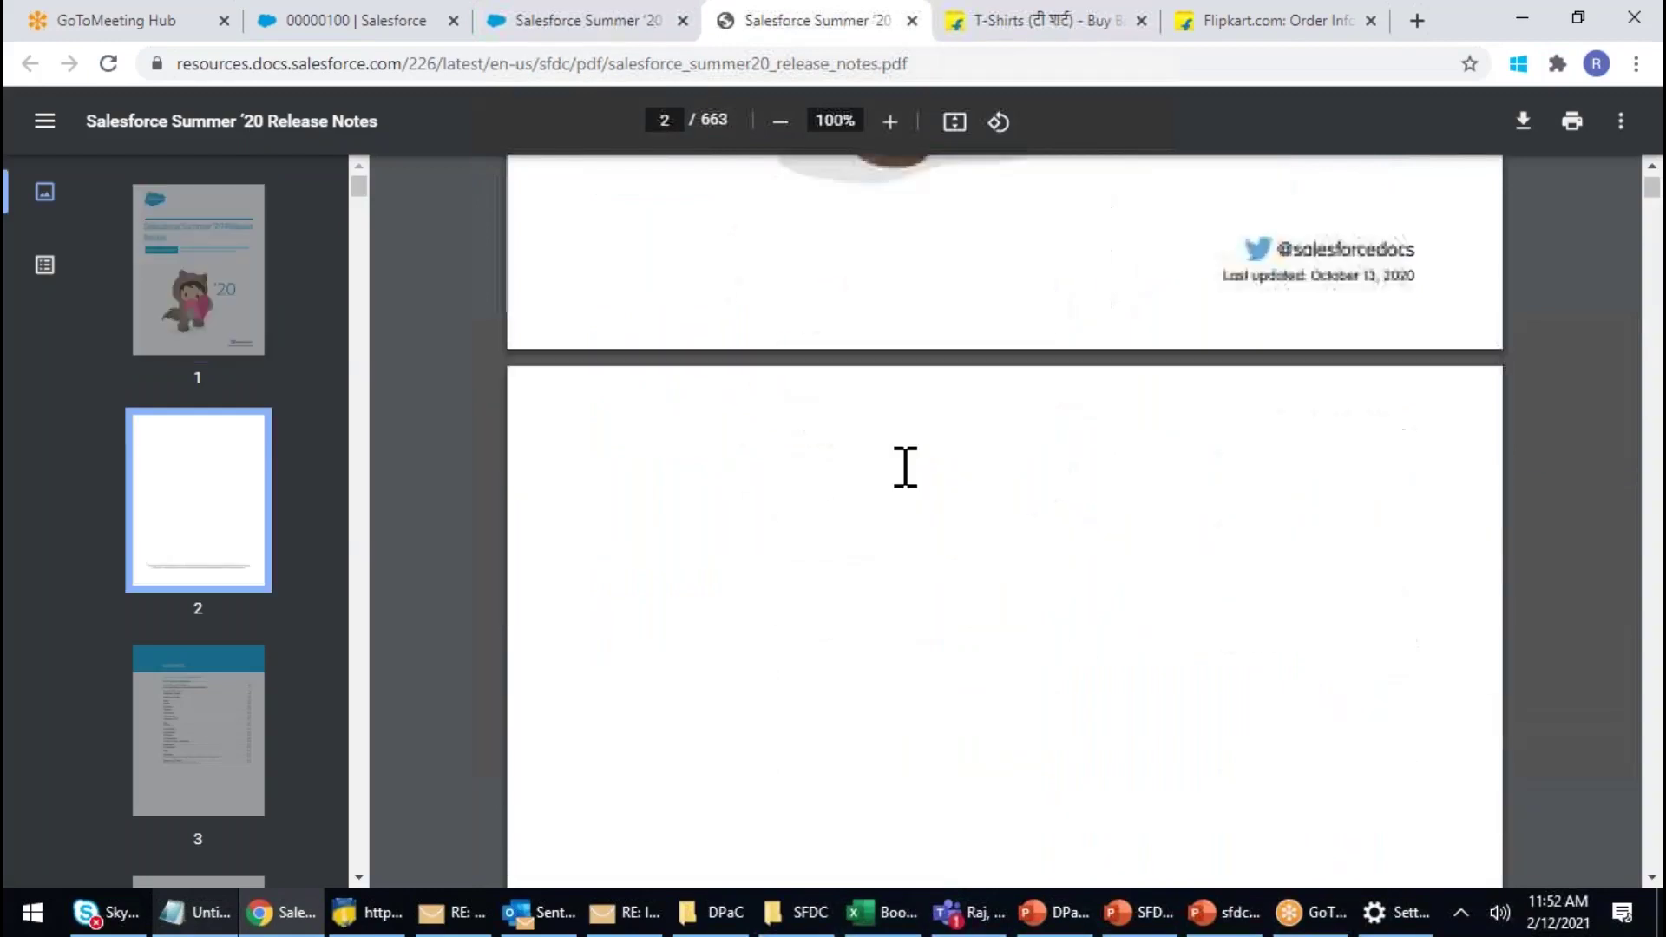
scroll(905, 468, "down", 10)
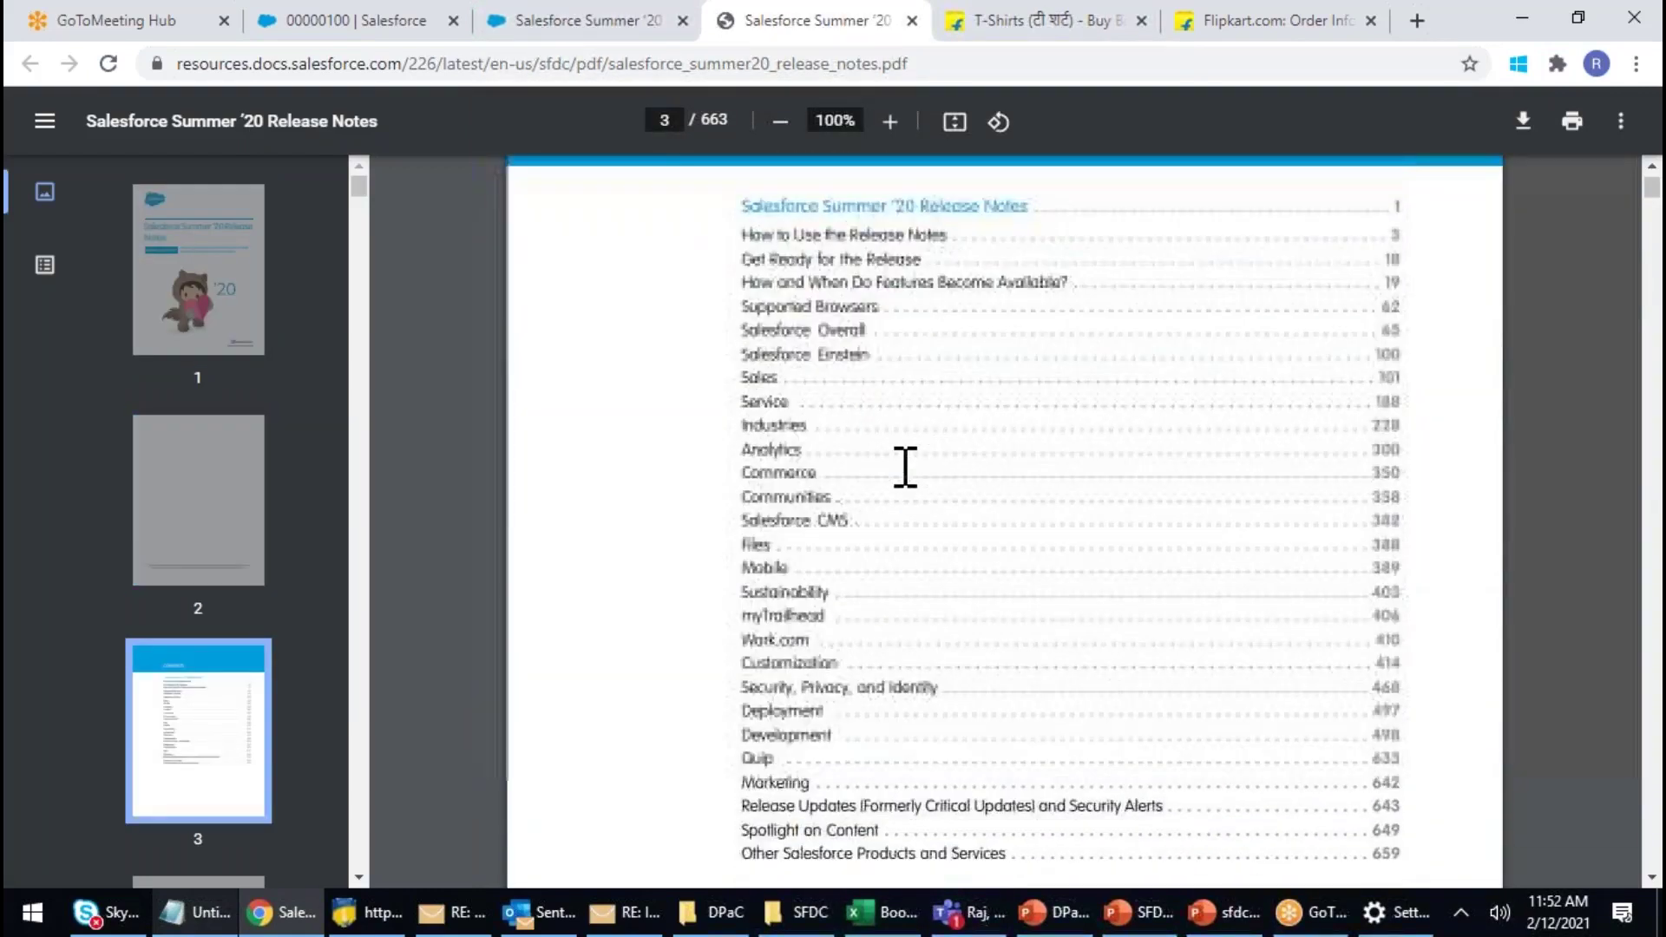
left_click(768, 390)
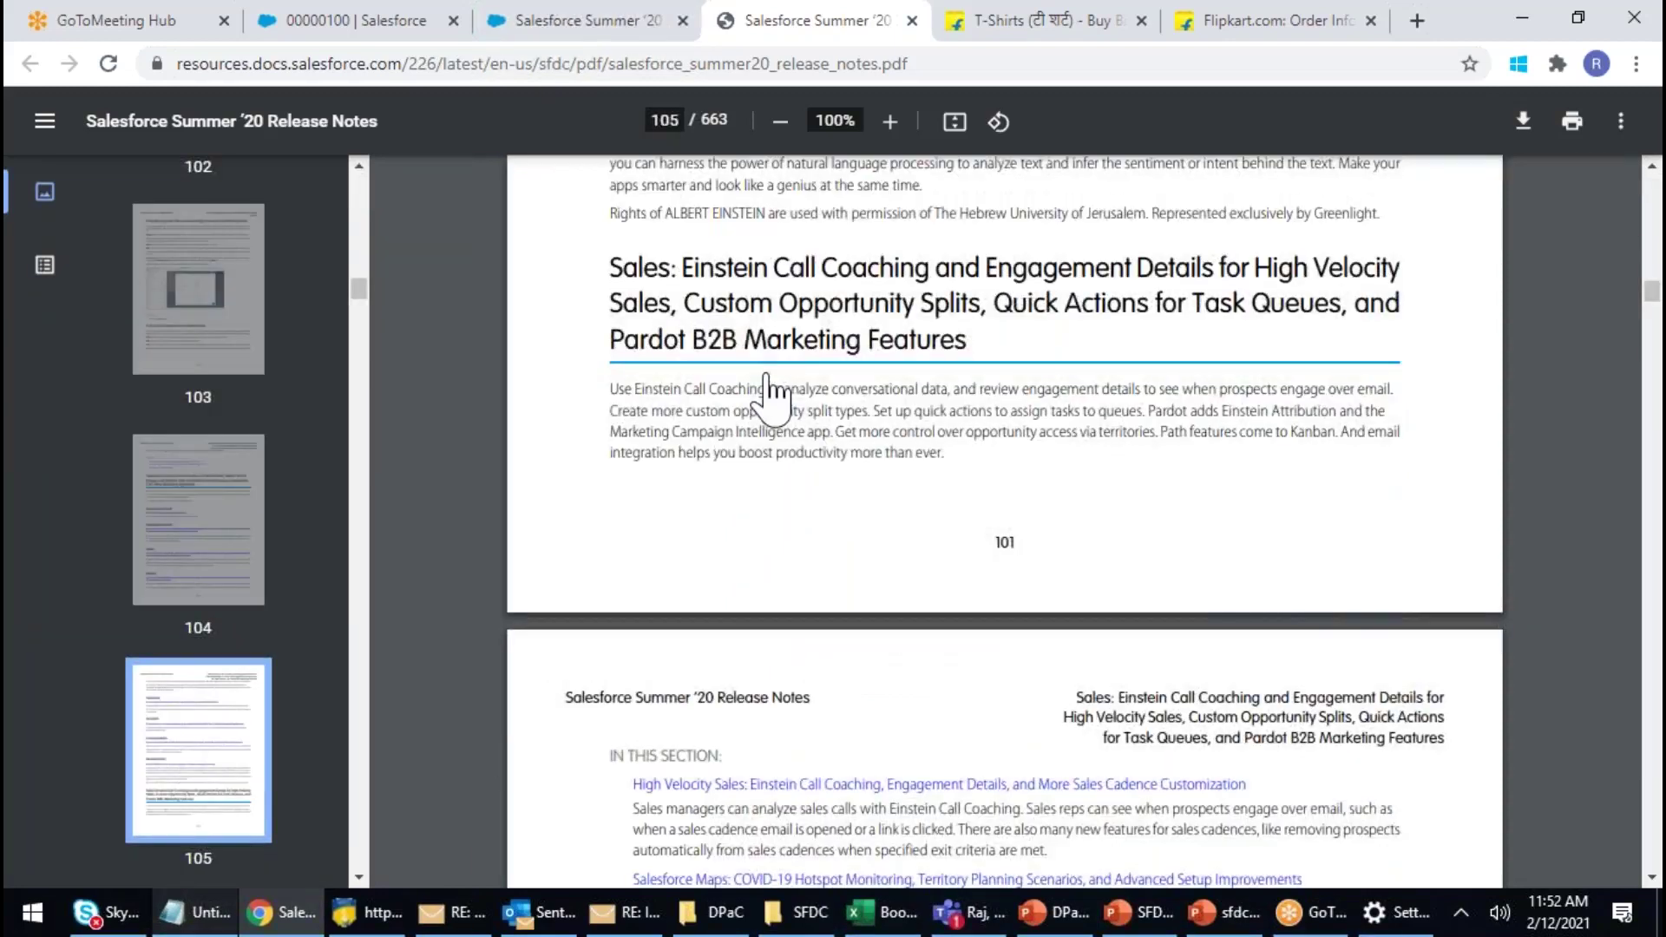
scroll(972, 503, "down", 7)
scroll(967, 507, "up", 5)
scroll(978, 516, "up", 4)
left_click_drag(692, 583, 831, 586)
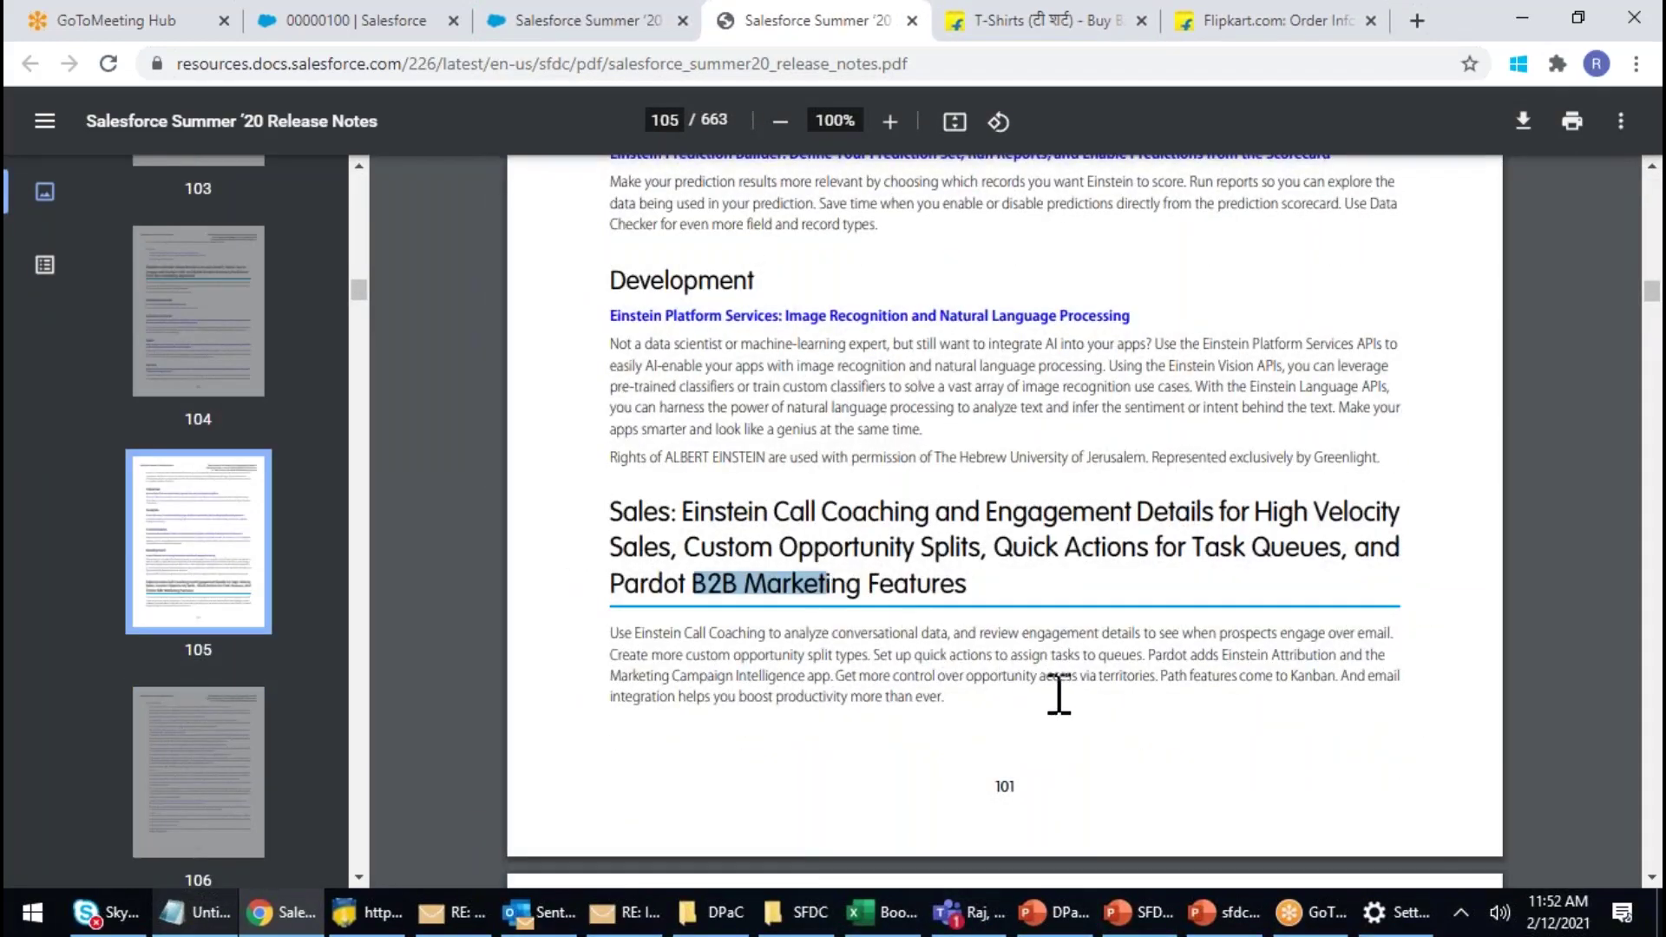
Step: Read through the call coaching pages down to page 111, Sales Cadences: Branch on Email Reply
scroll(1058, 694, "down", 10)
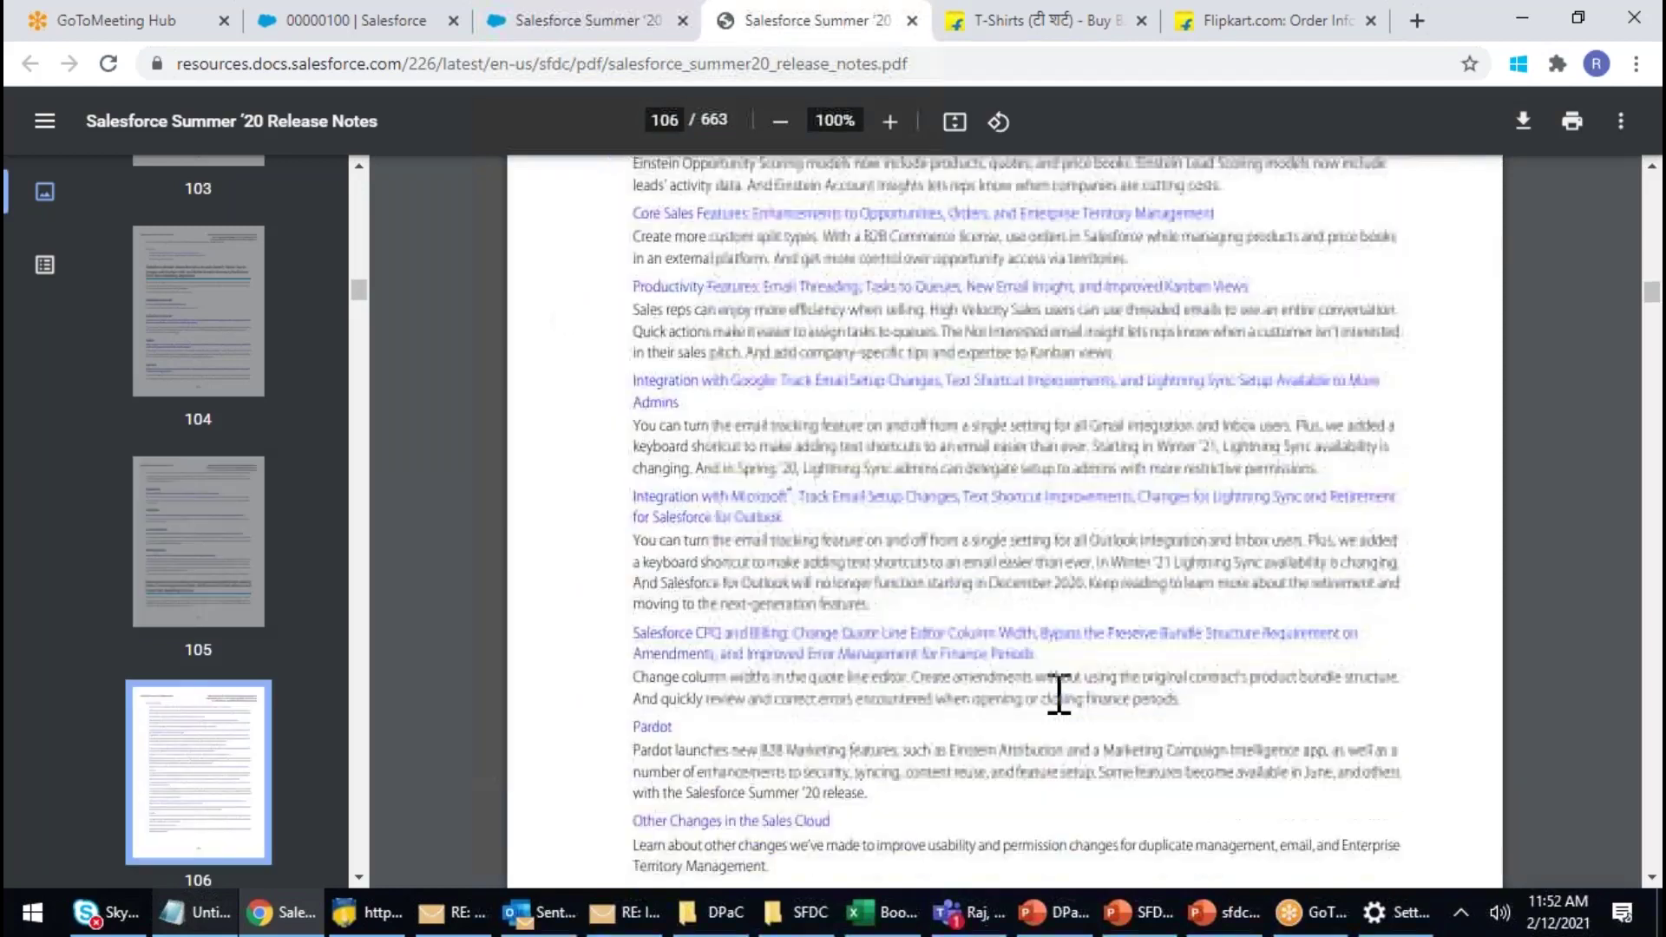
scroll(1058, 695, "down", 15)
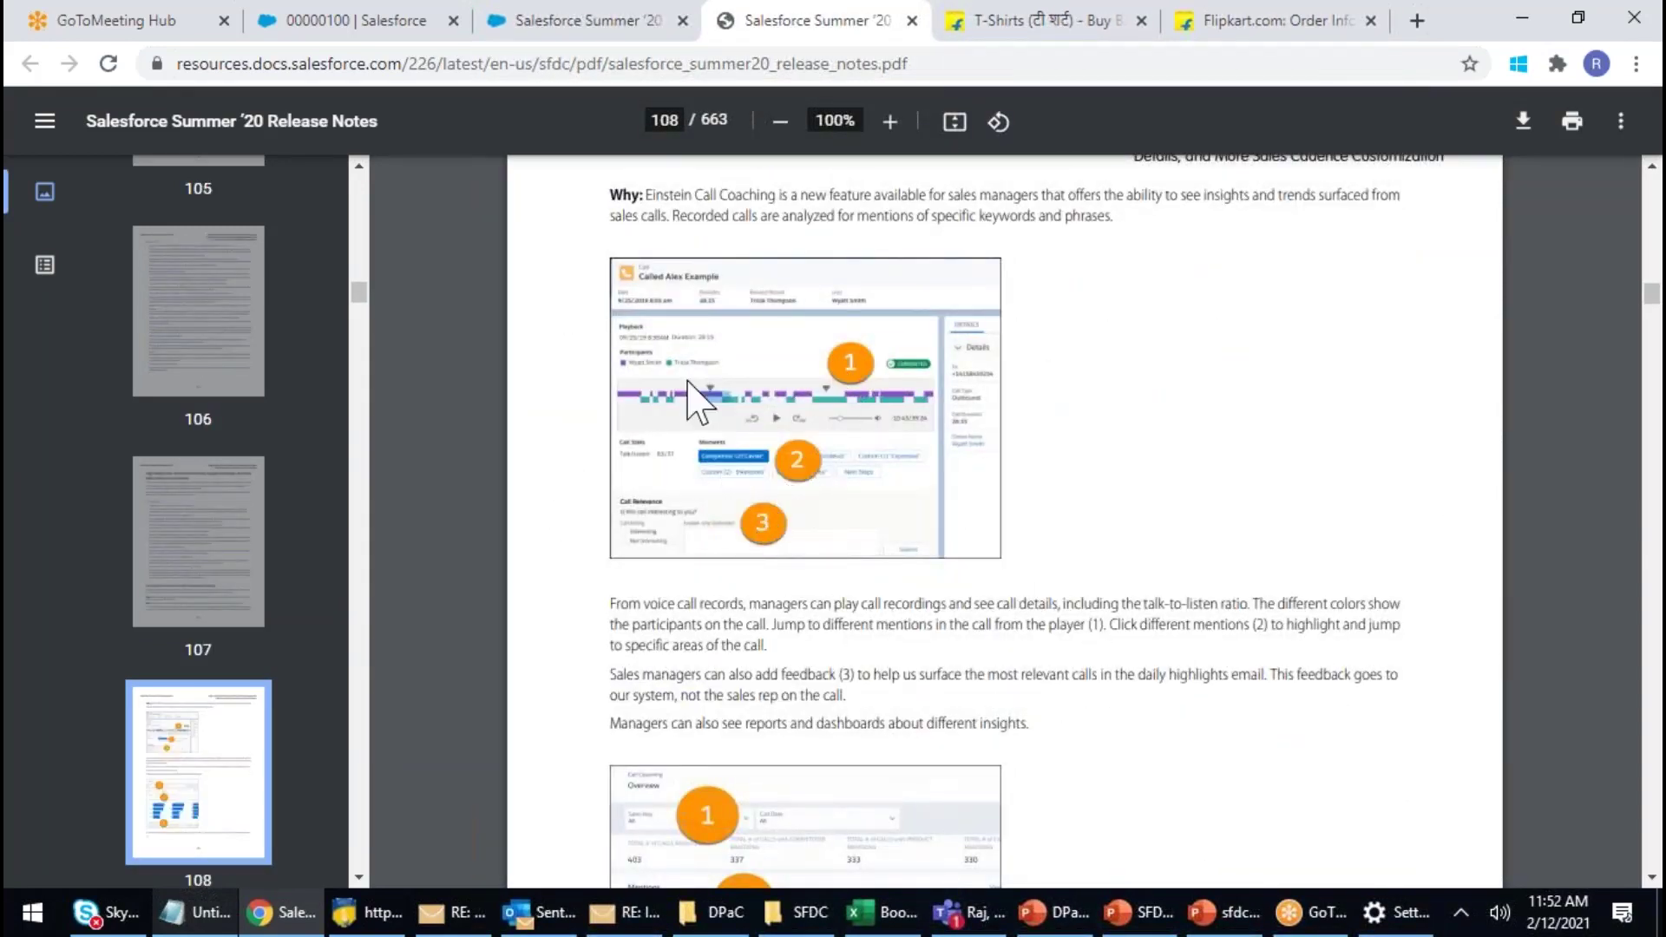
scroll(816, 434, "down", 7)
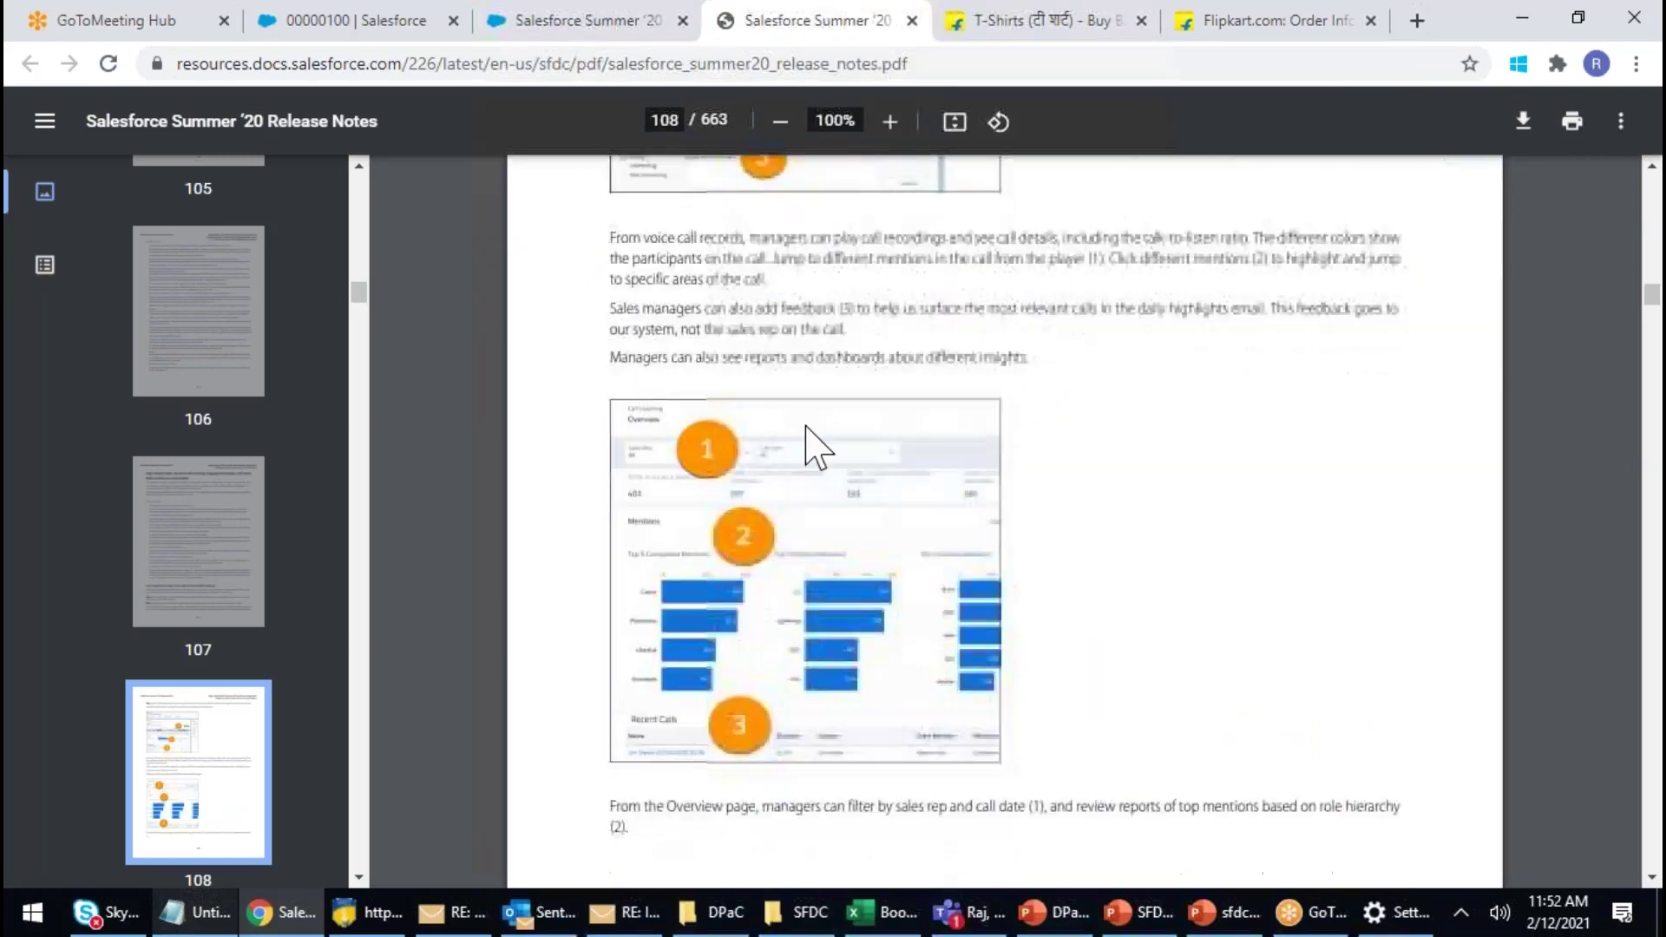
scroll(742, 460, "down", 7)
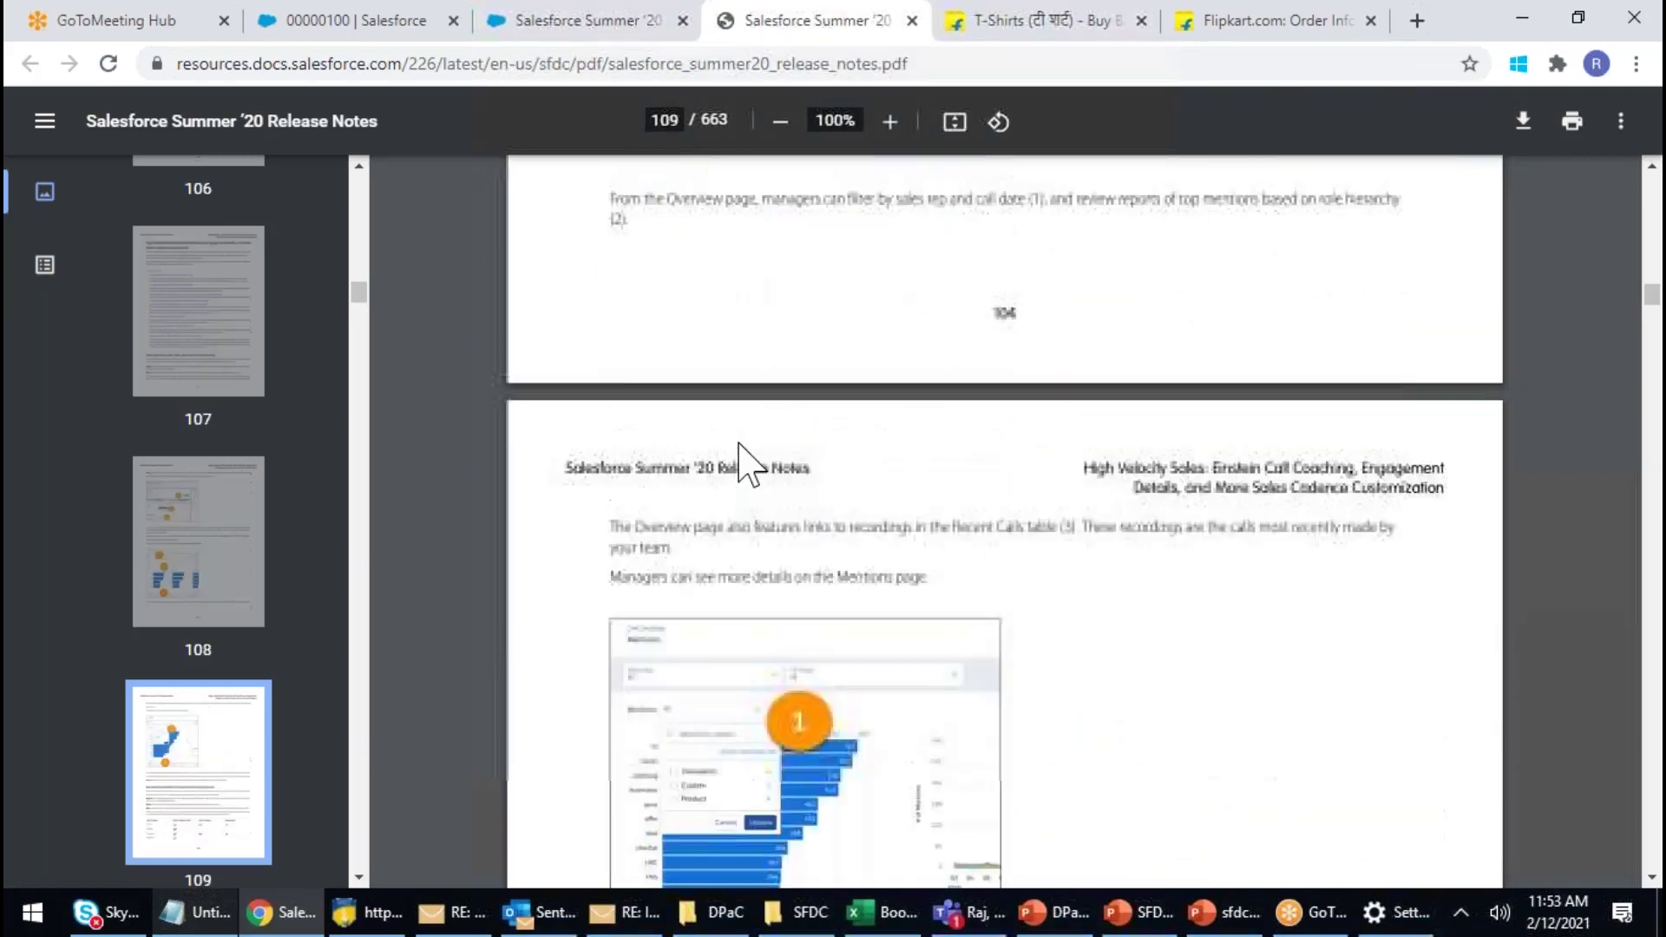
scroll(744, 460, "down", 8)
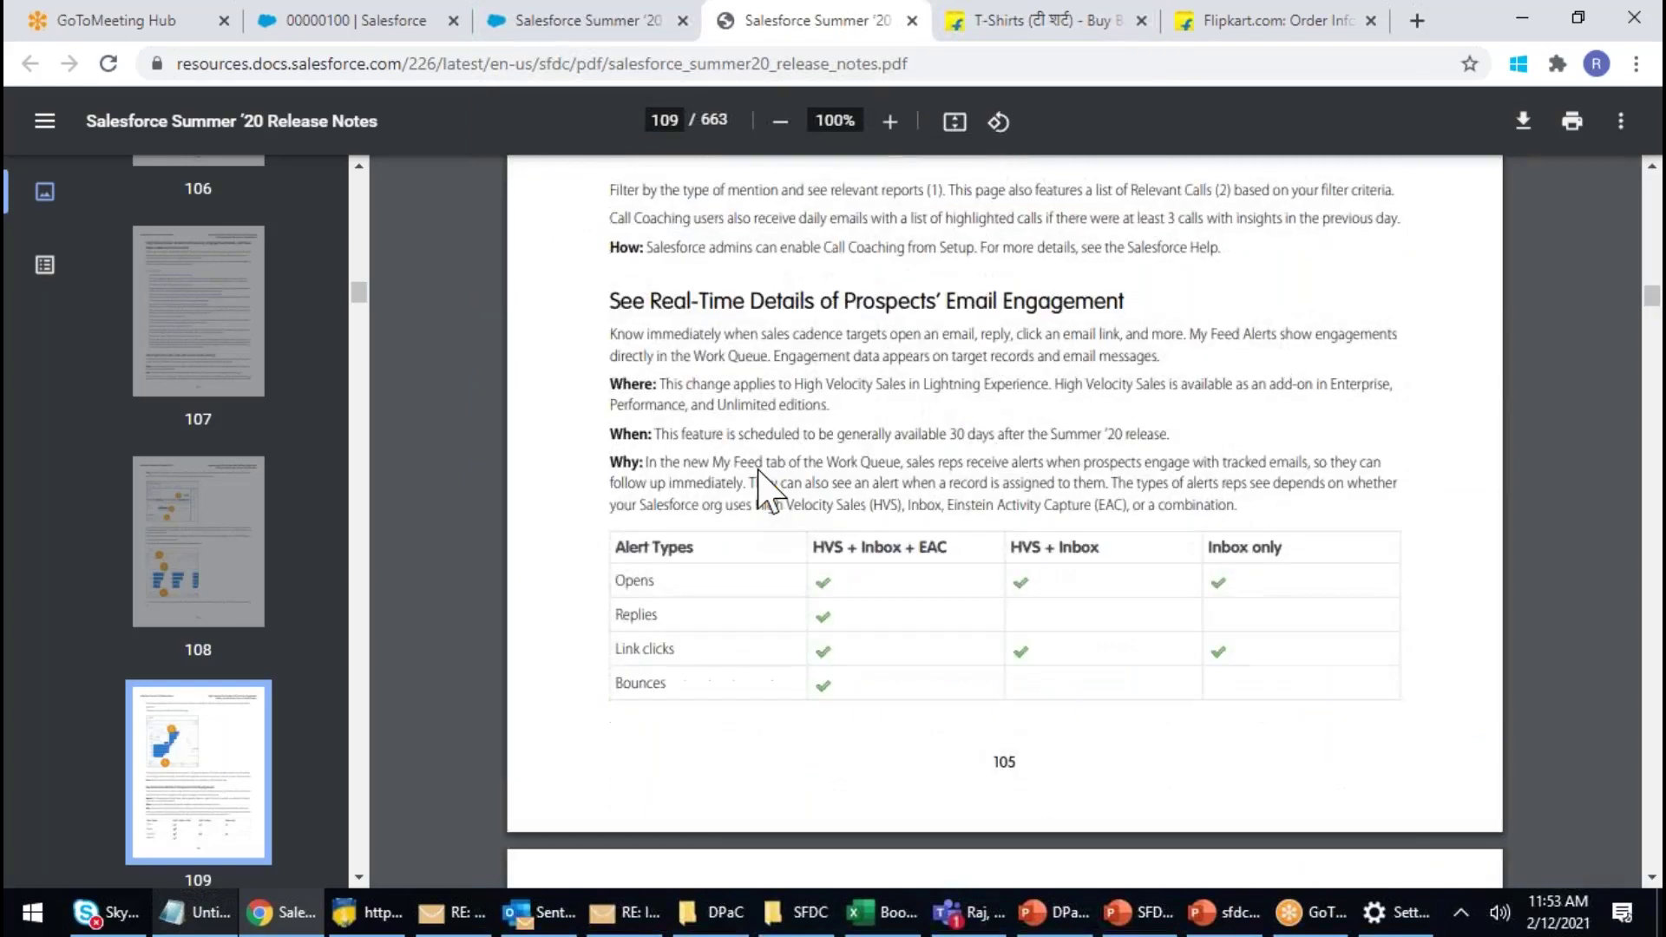
scroll(850, 481, "down", 3)
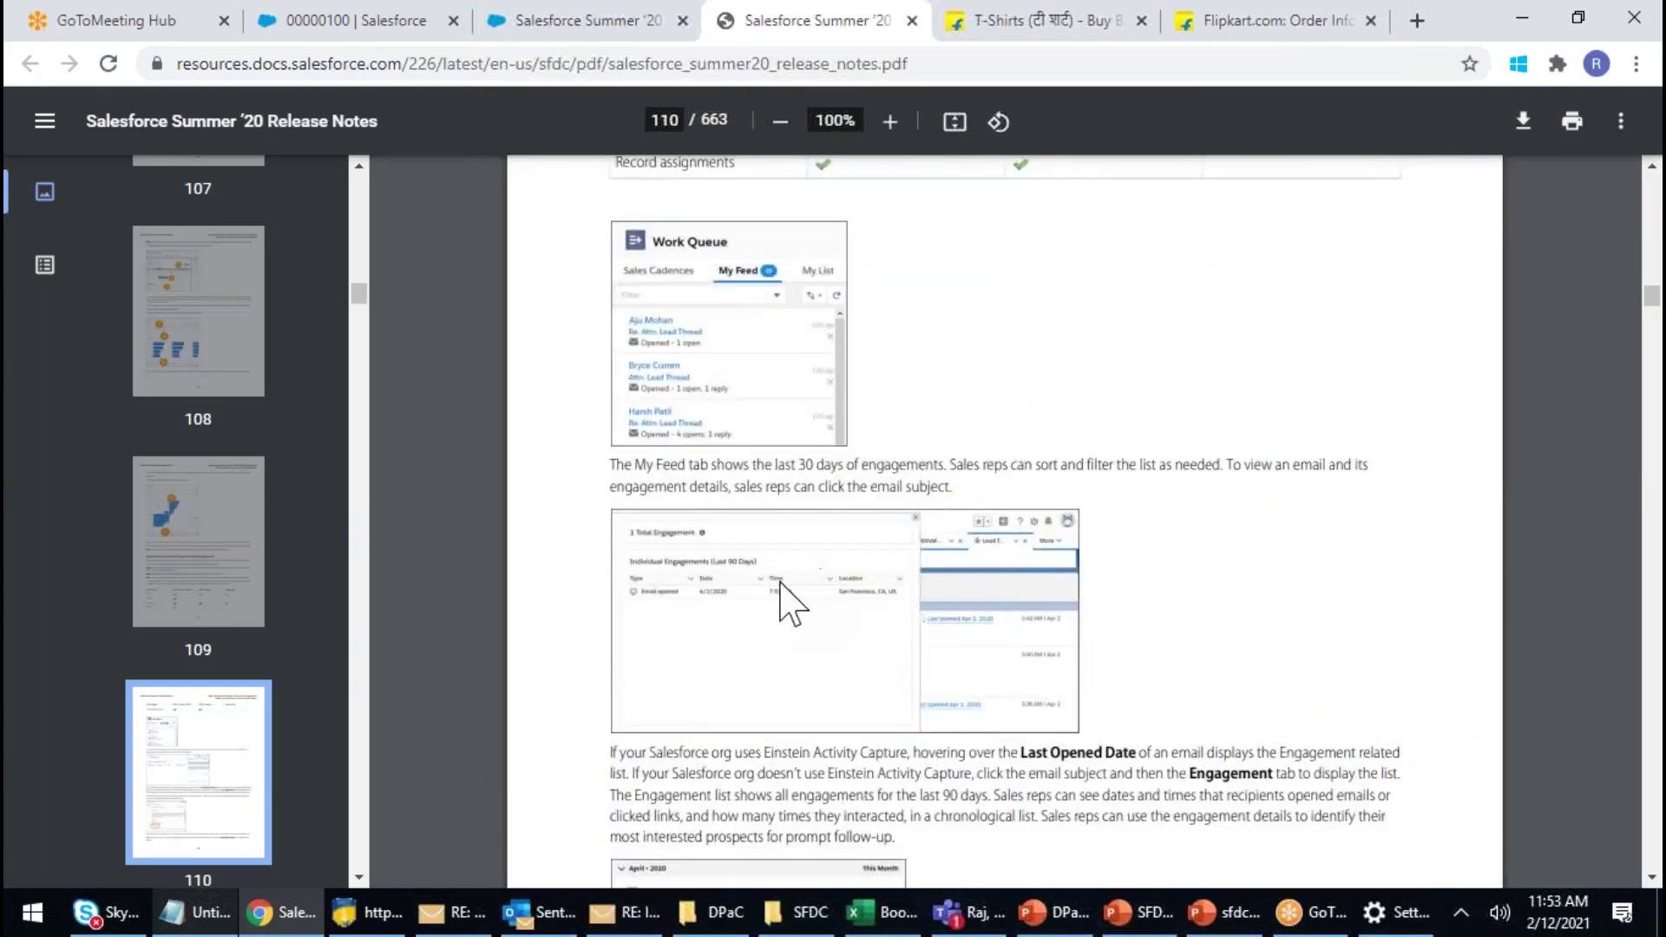
scroll(781, 605, "down", 6)
scroll(785, 603, "down", 4)
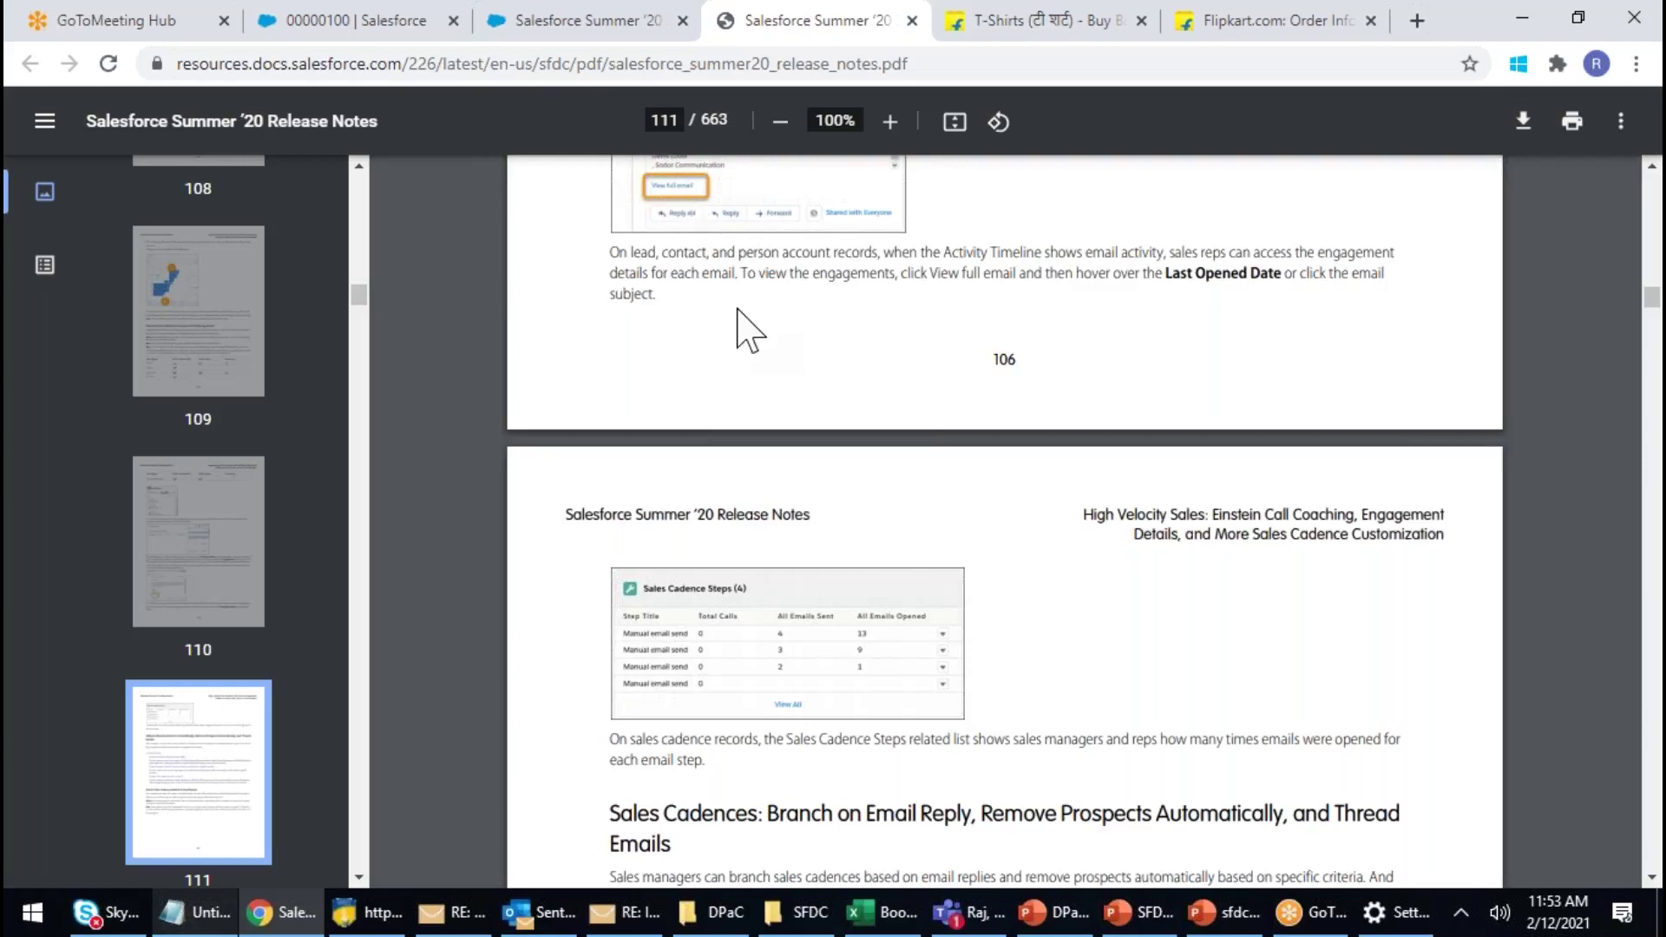
scroll(740, 327, "down", 5)
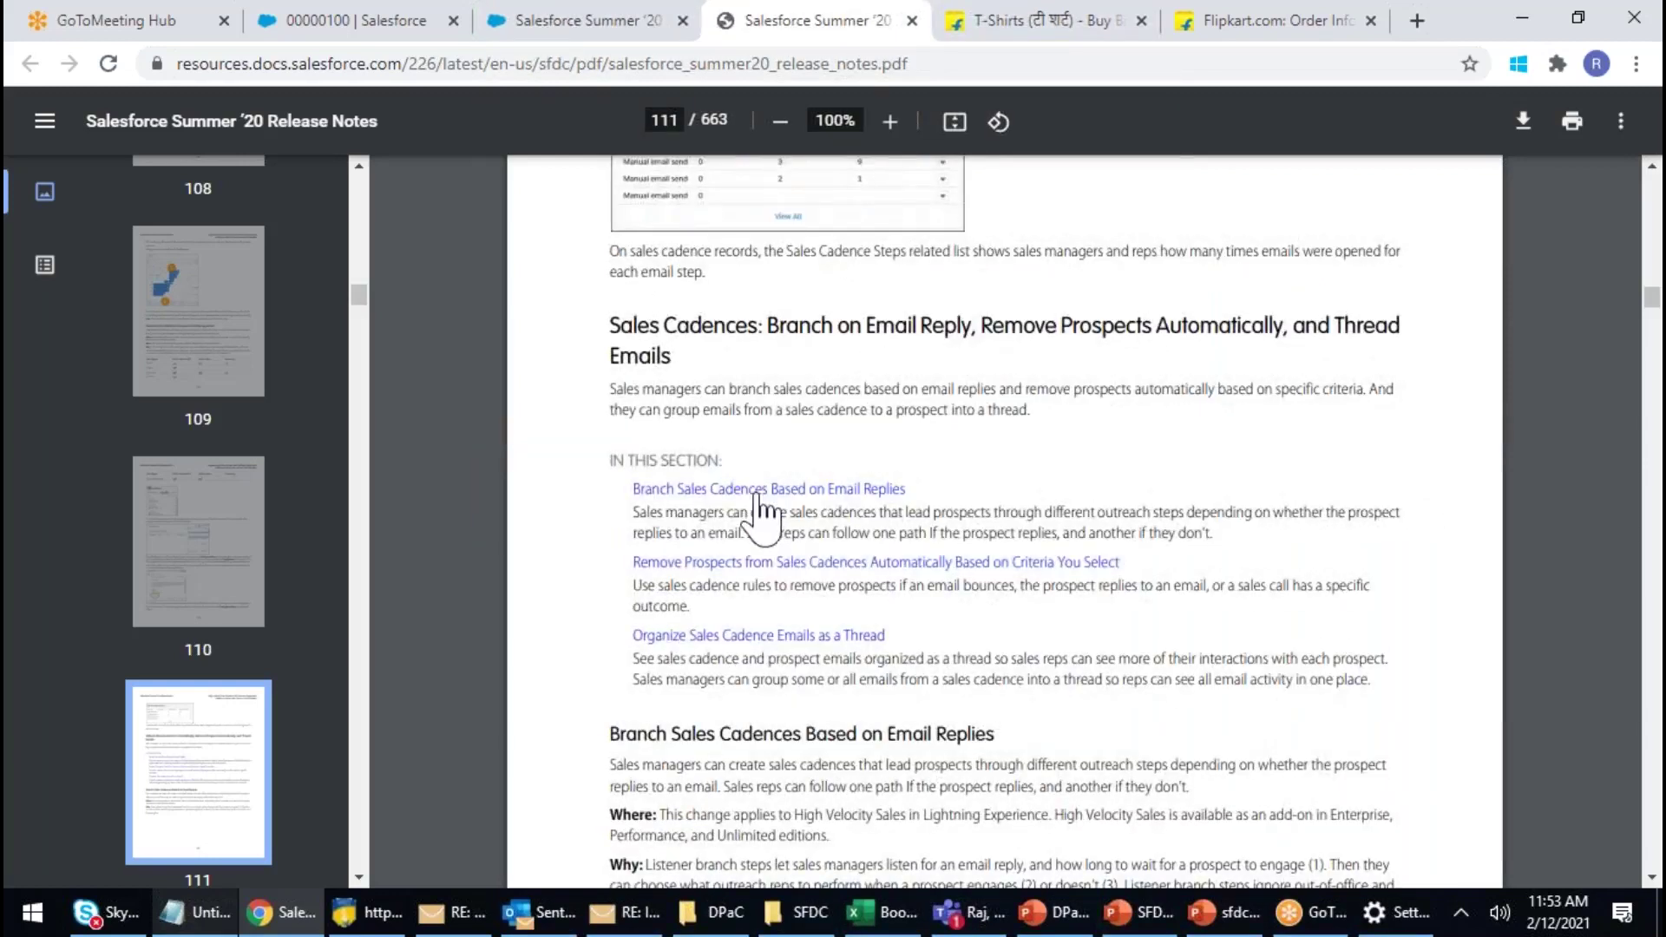
scroll(759, 513, "up", 15)
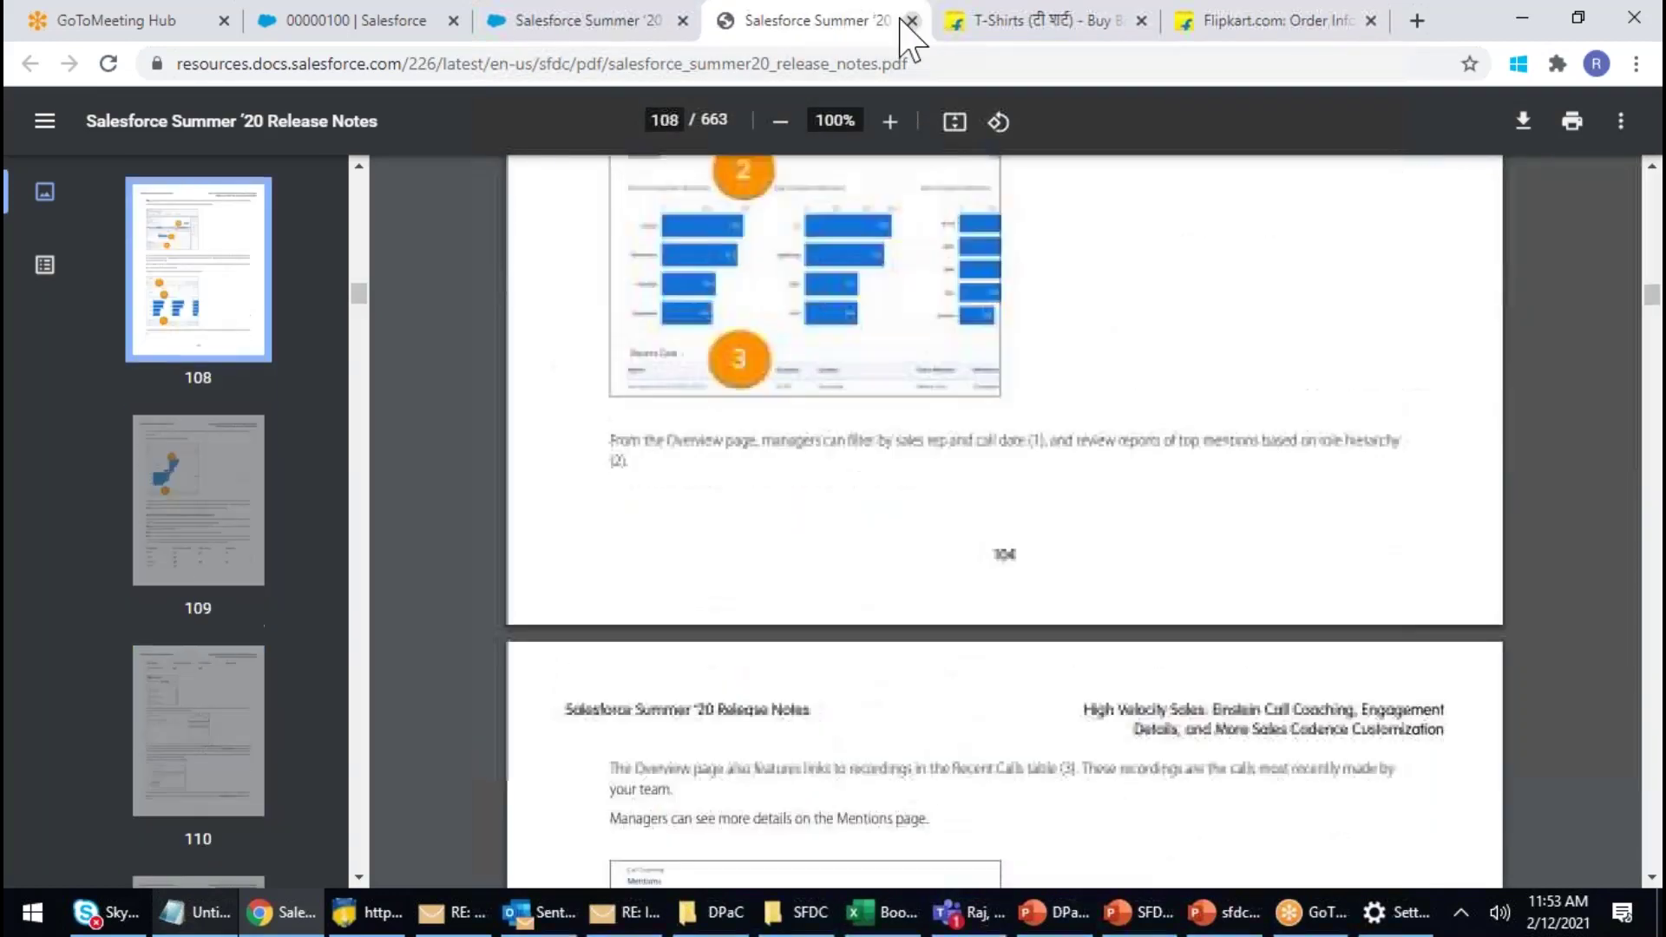
Step: Close the Summer '20 PDF, return to Google, and search 'sfdc Winter 21 release pdf'
left_click(911, 20)
left_click(911, 19)
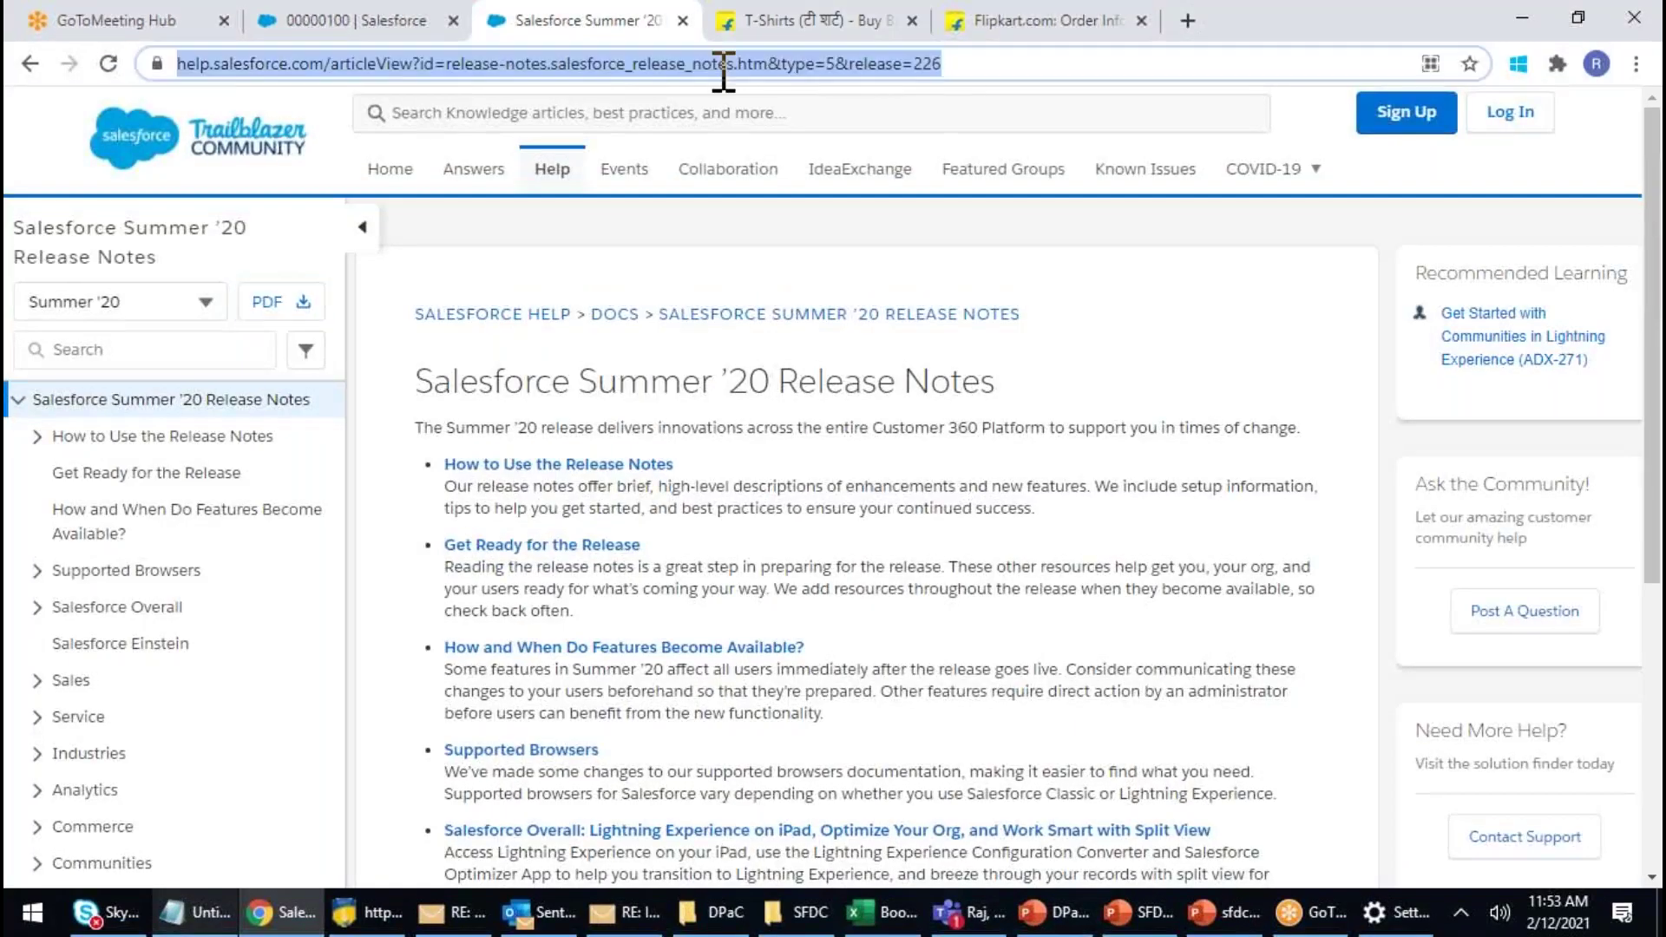
left_click(30, 66)
left_click(30, 66)
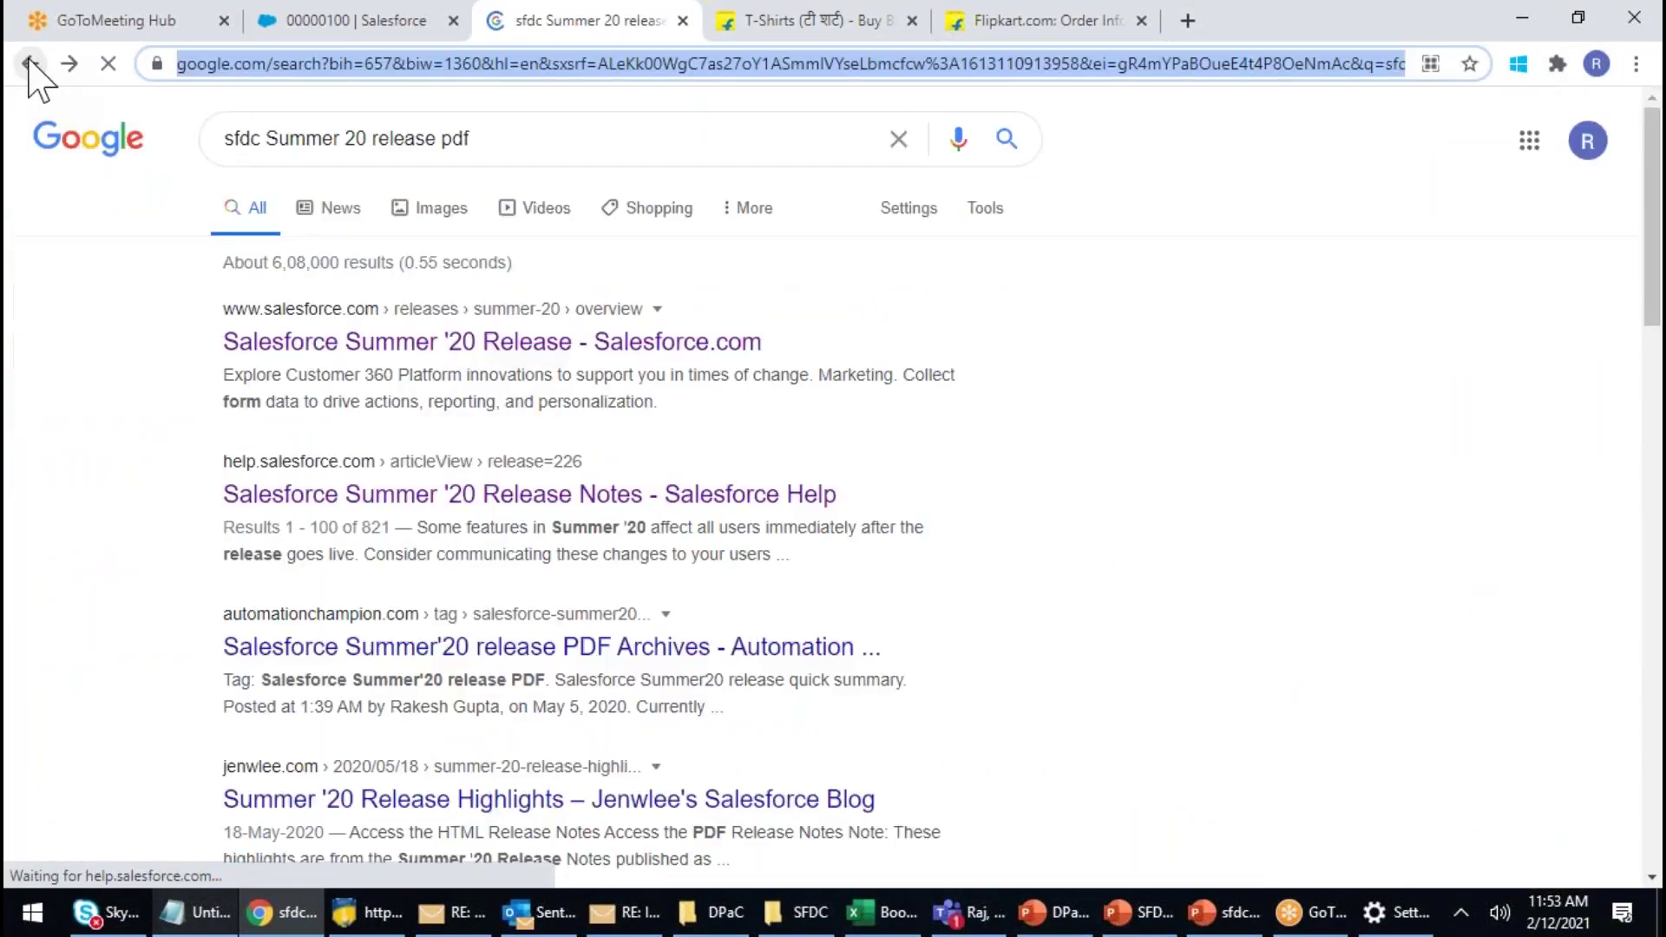
double_click(314, 138)
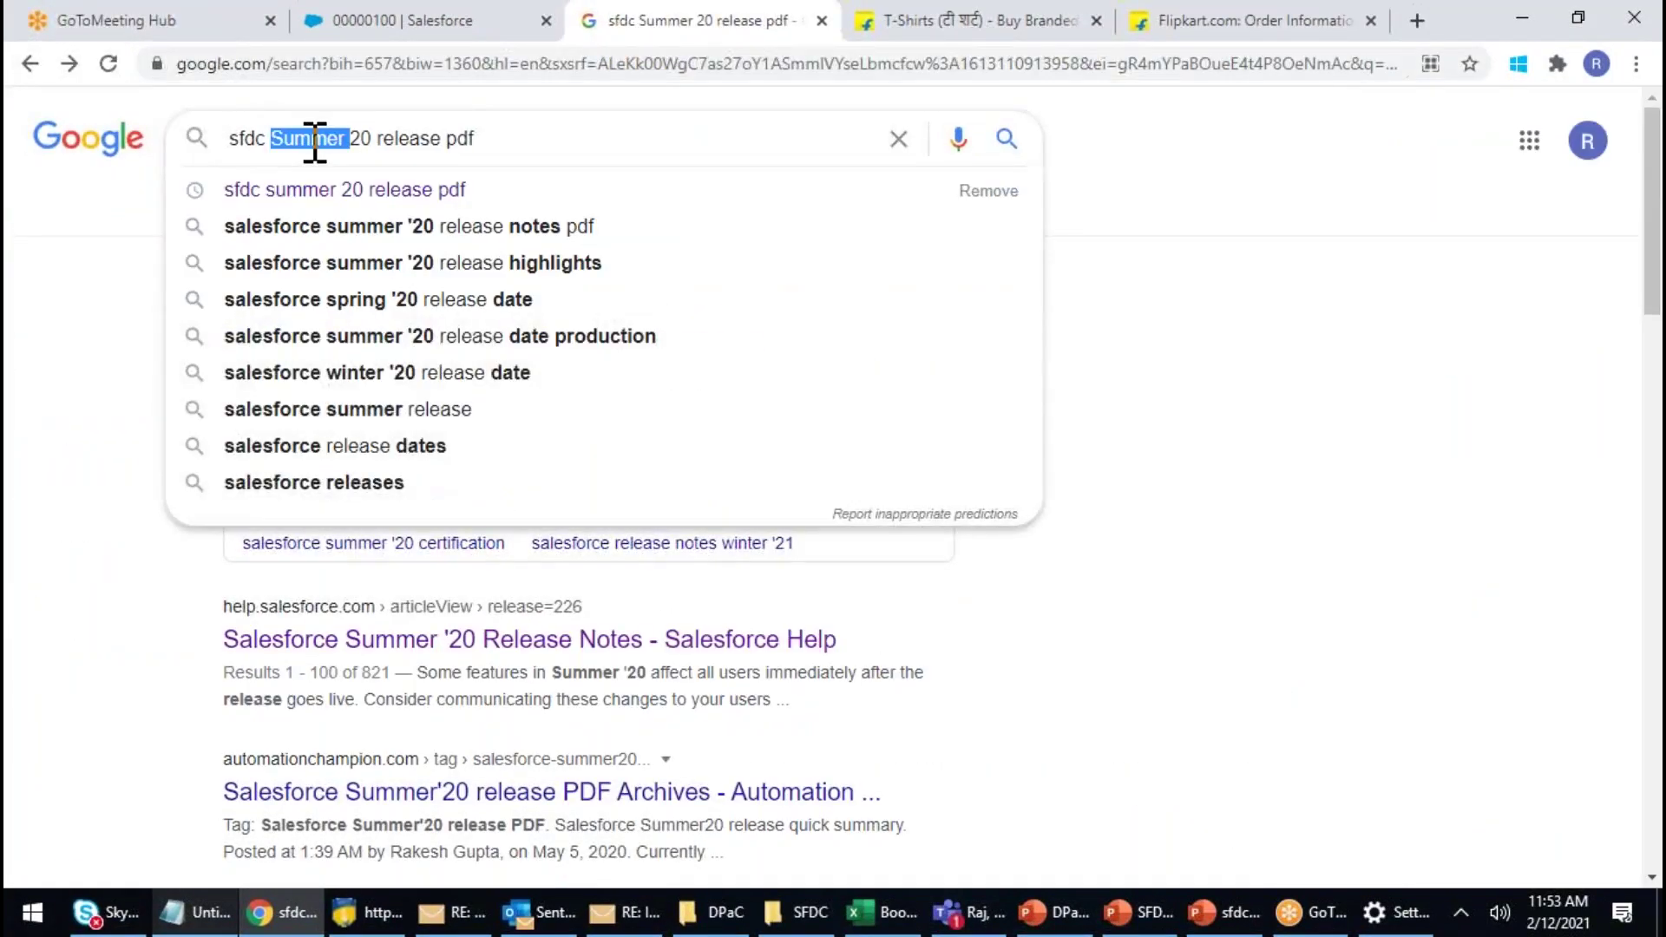
type("Winter")
key("Right")
key("Right")
key("BackSpace")
type("1")
key("Return")
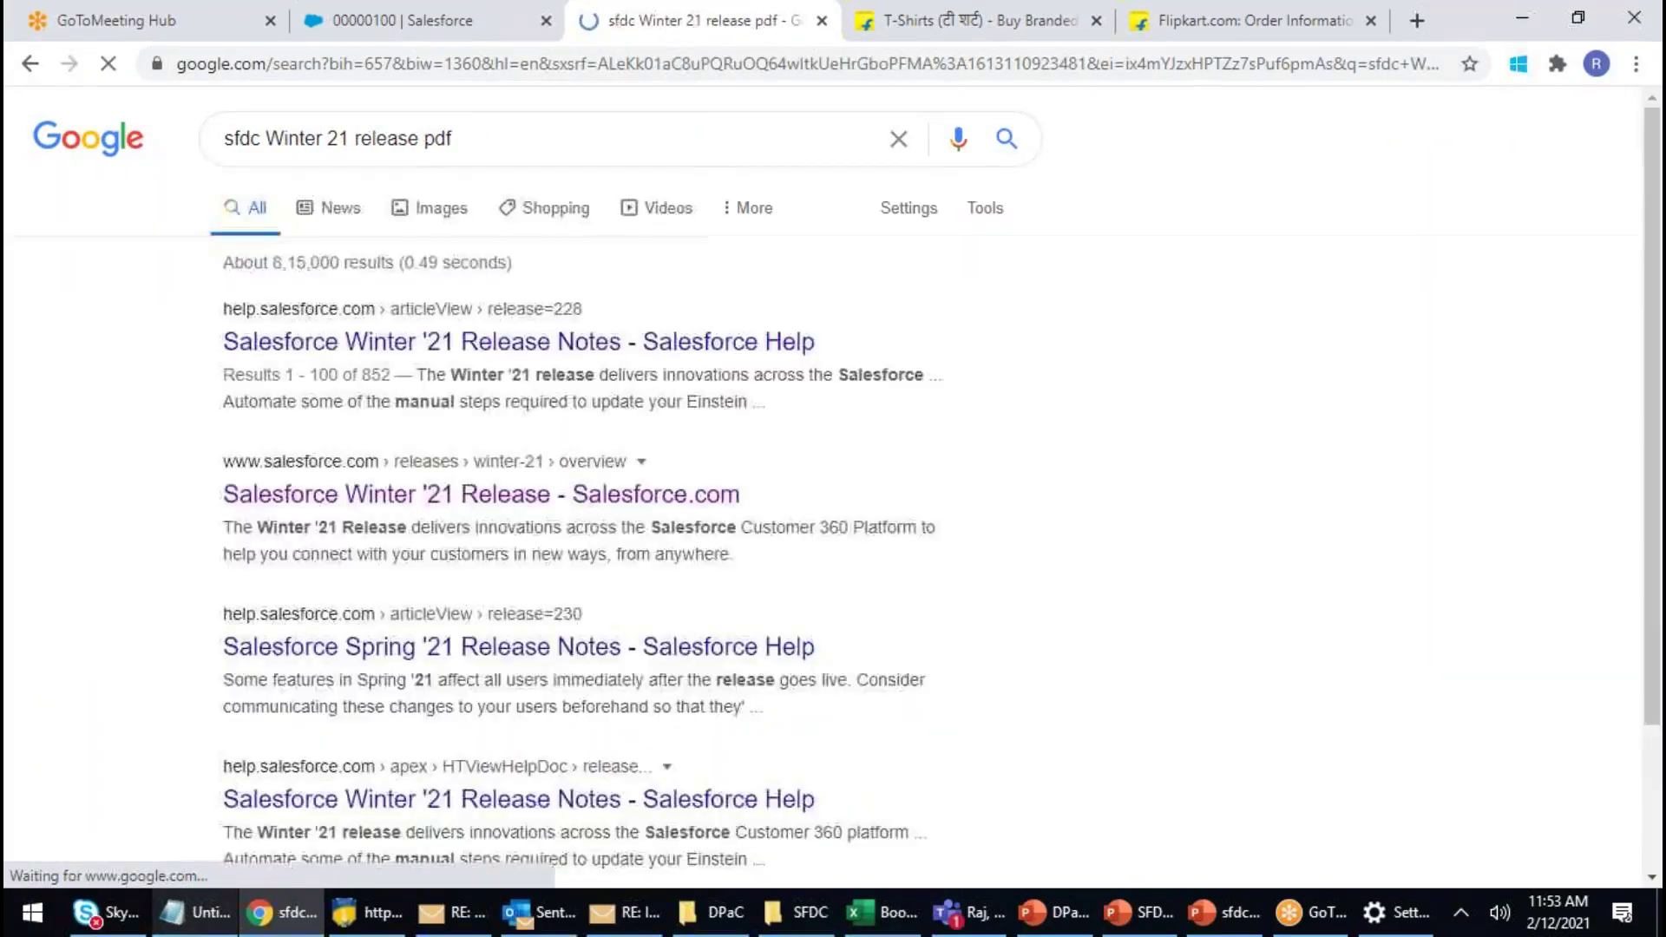
Step: Open the Winter '21 Release Notes help page and load its PDF version
left_click(519, 505)
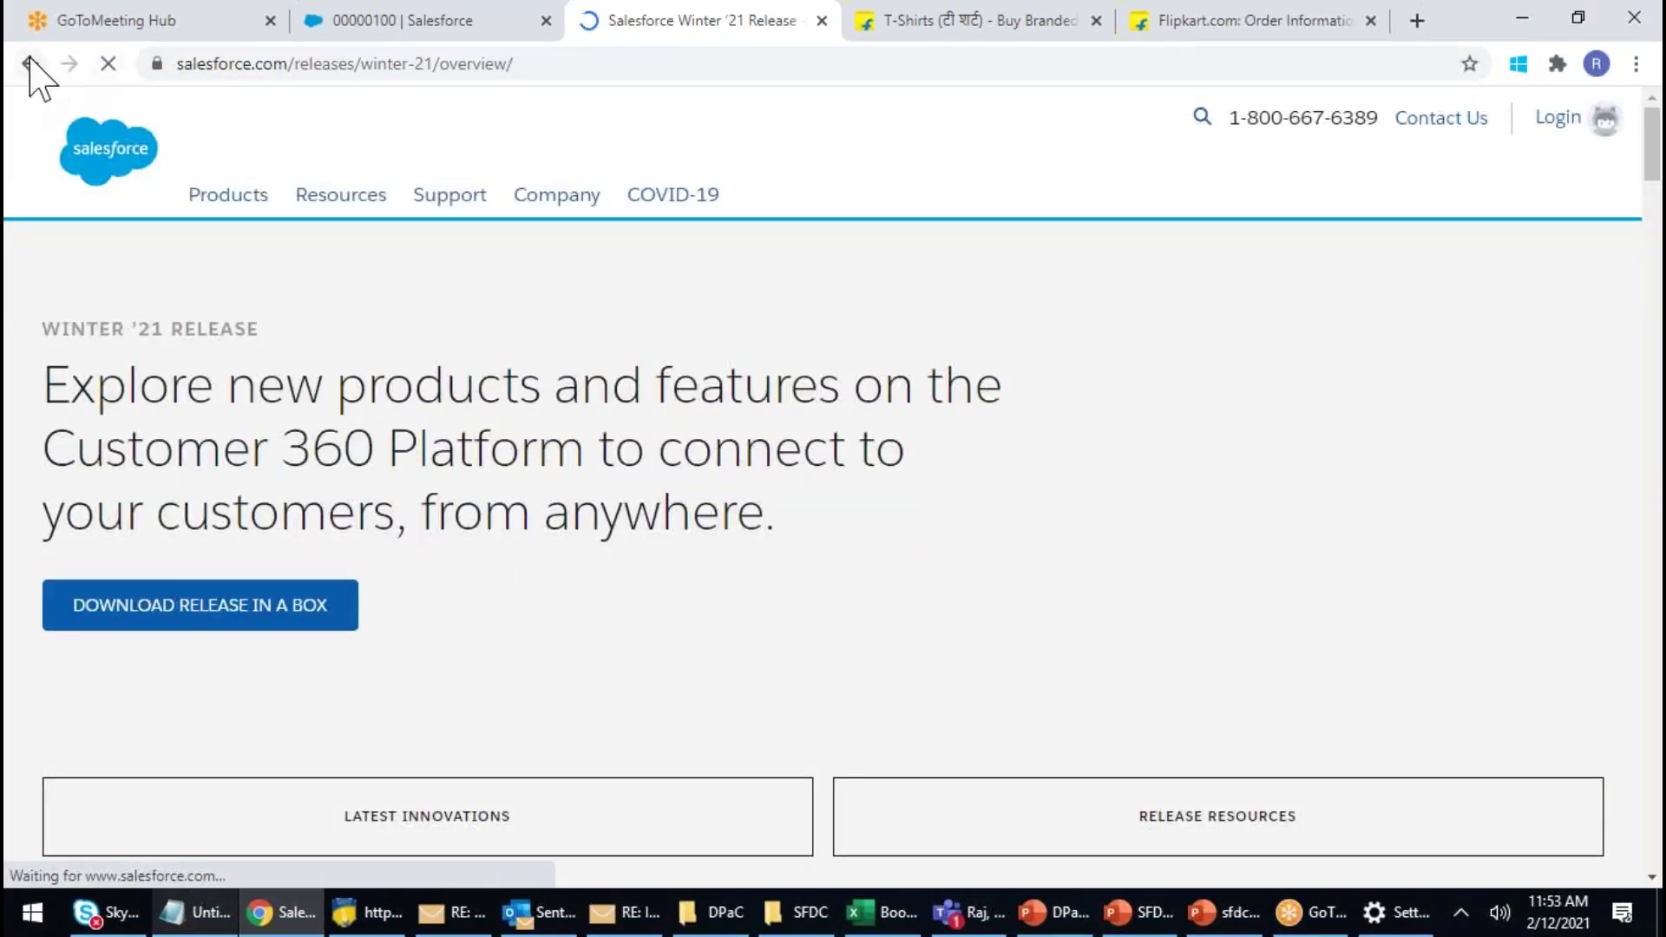
left_click(30, 63)
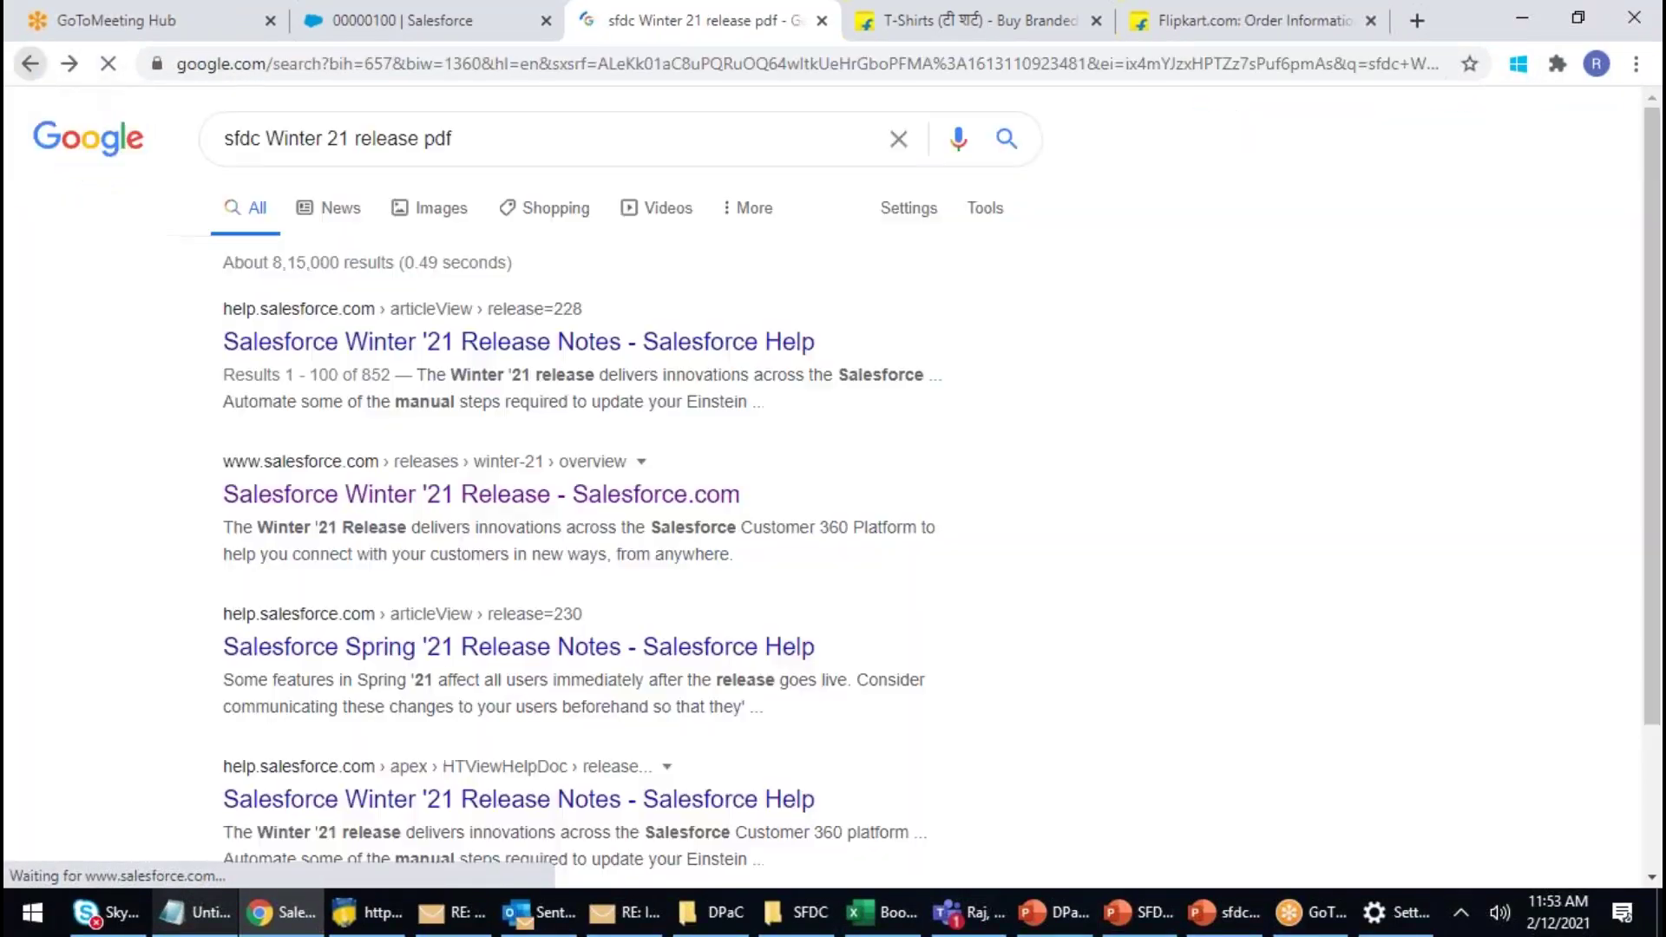
left_click(616, 349)
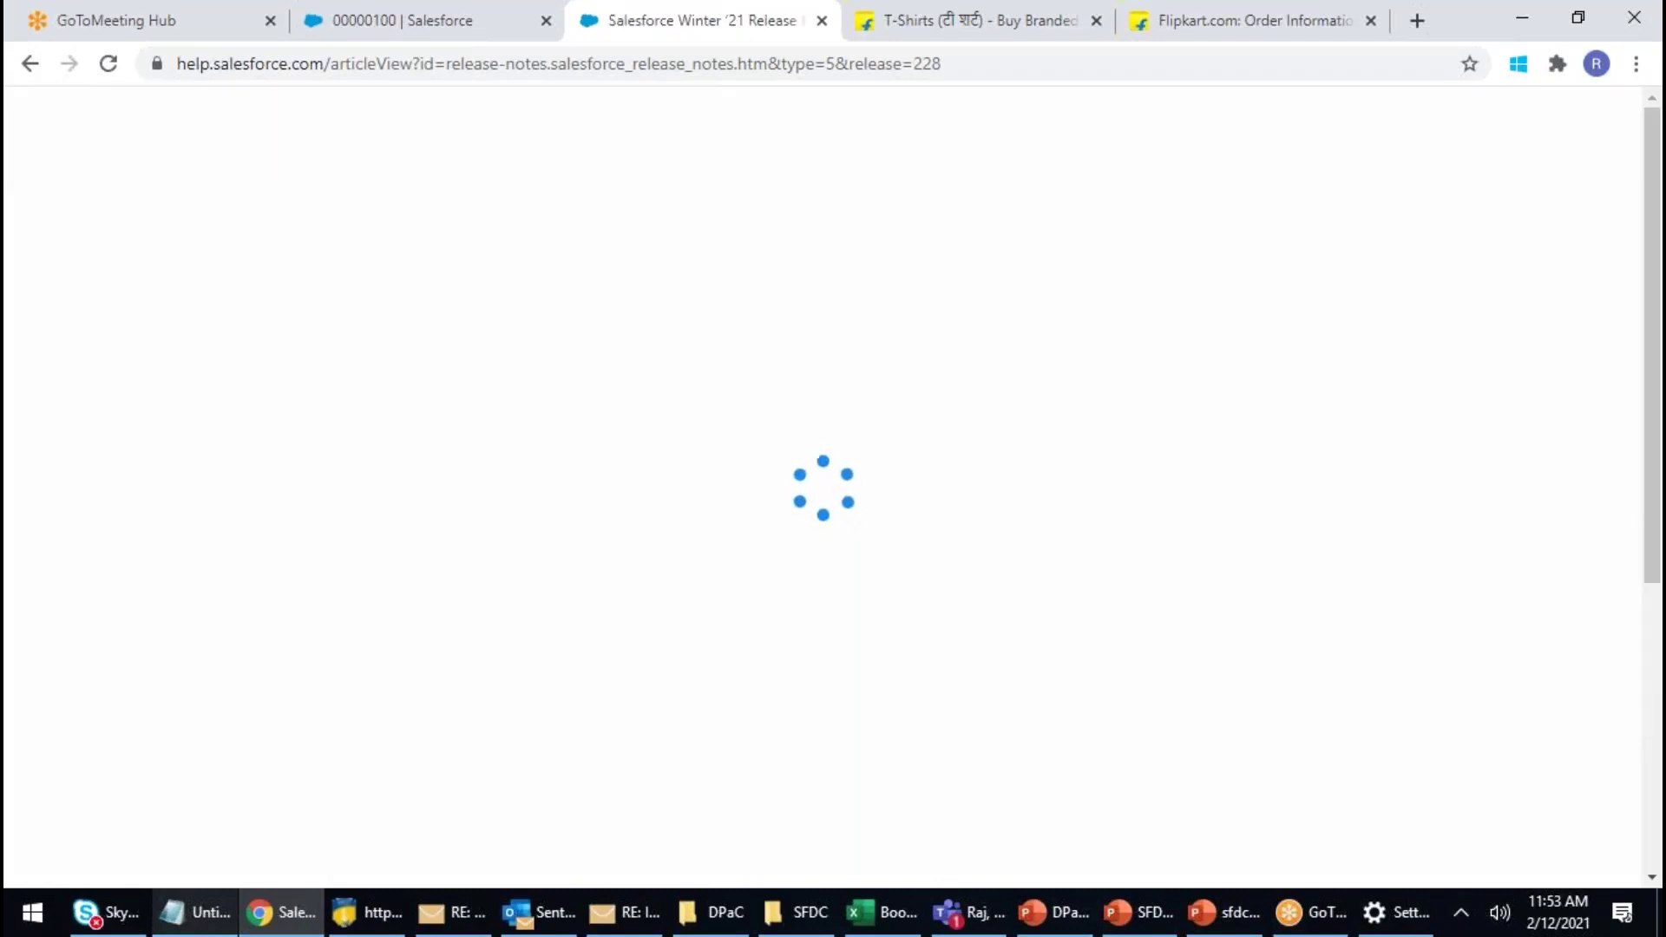
left_click(279, 303)
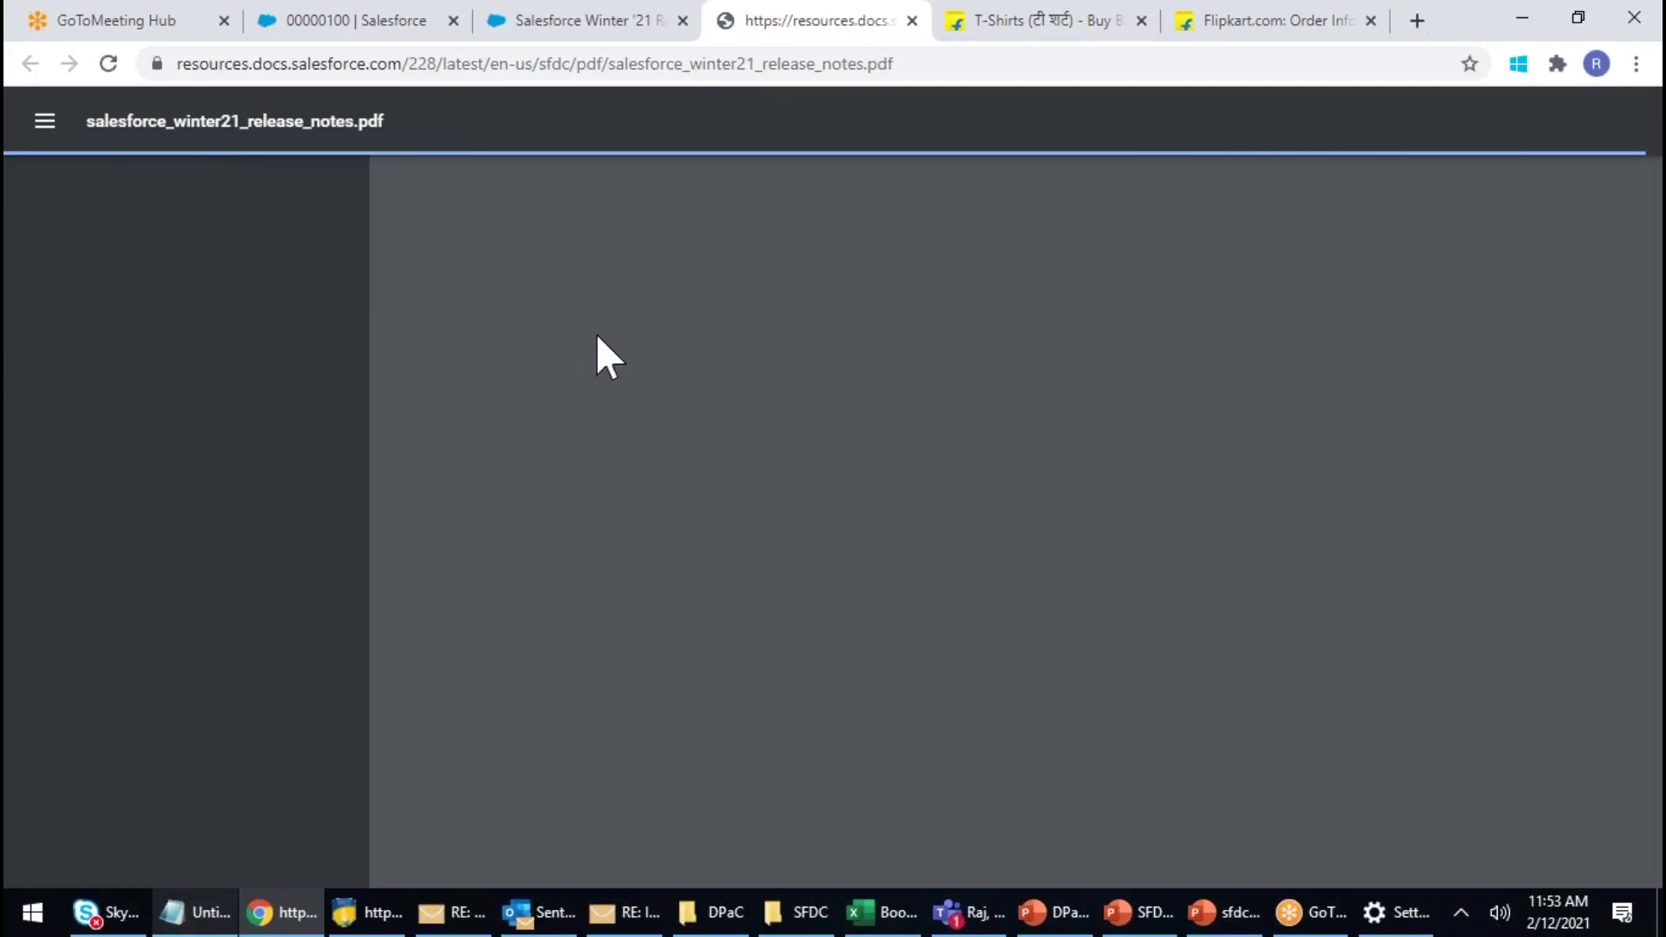
Step: Scroll to the Winter '21 table of contents and jump to the Sales section on page 167
scroll(1049, 521, "down", 5)
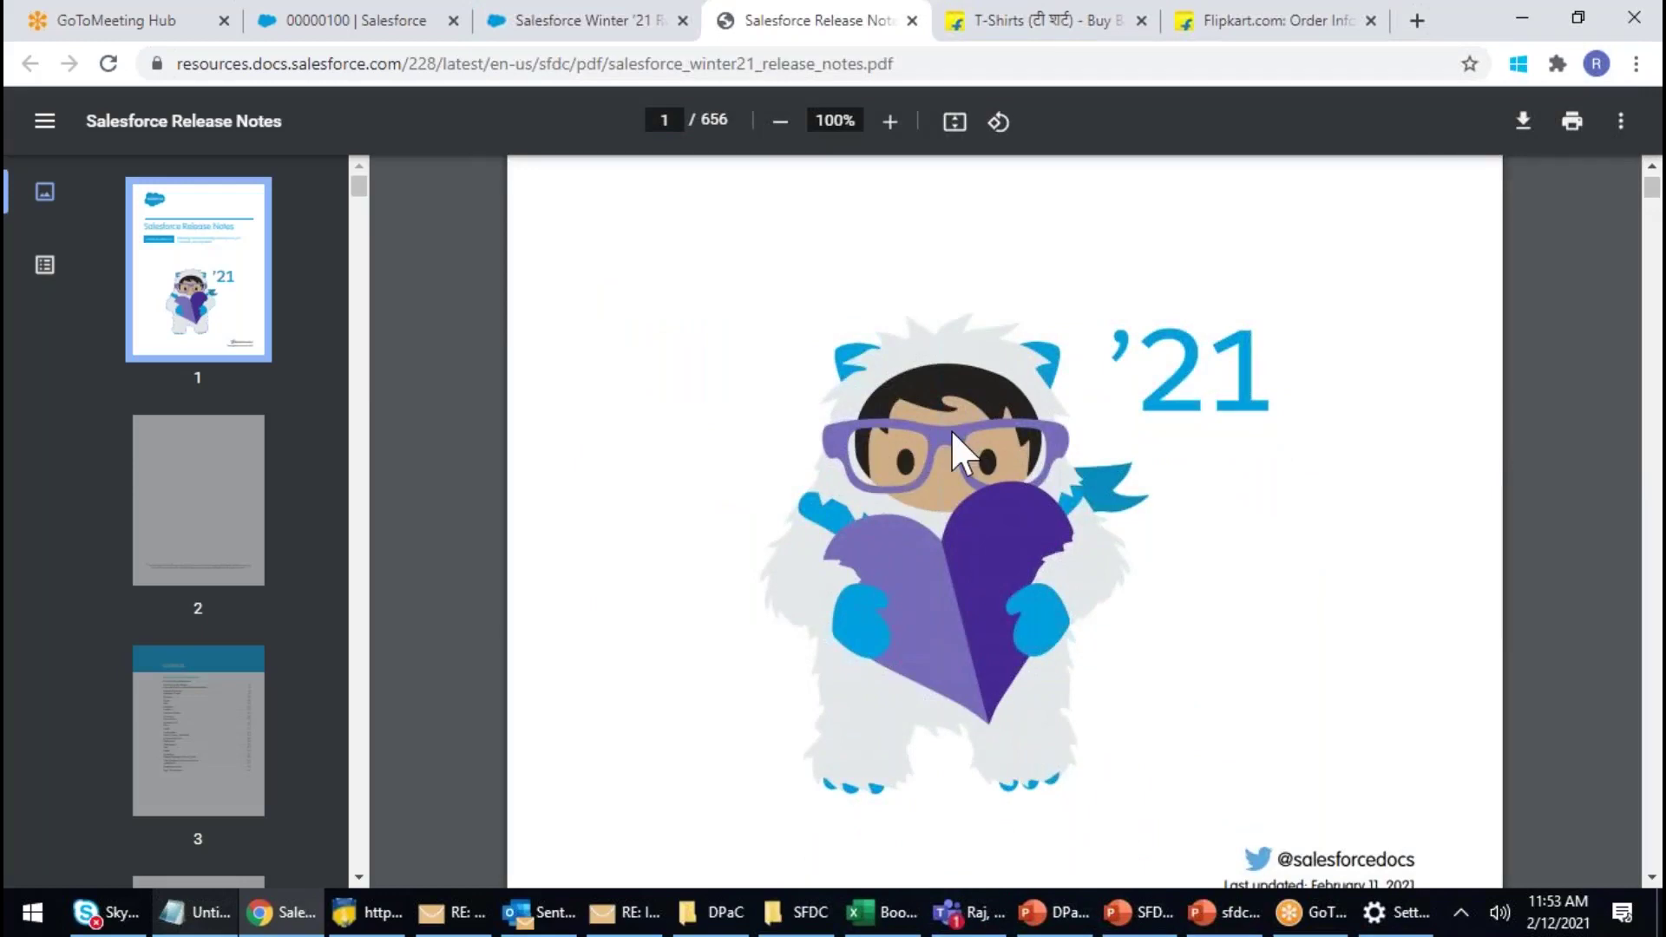
scroll(950, 430, "down", 15)
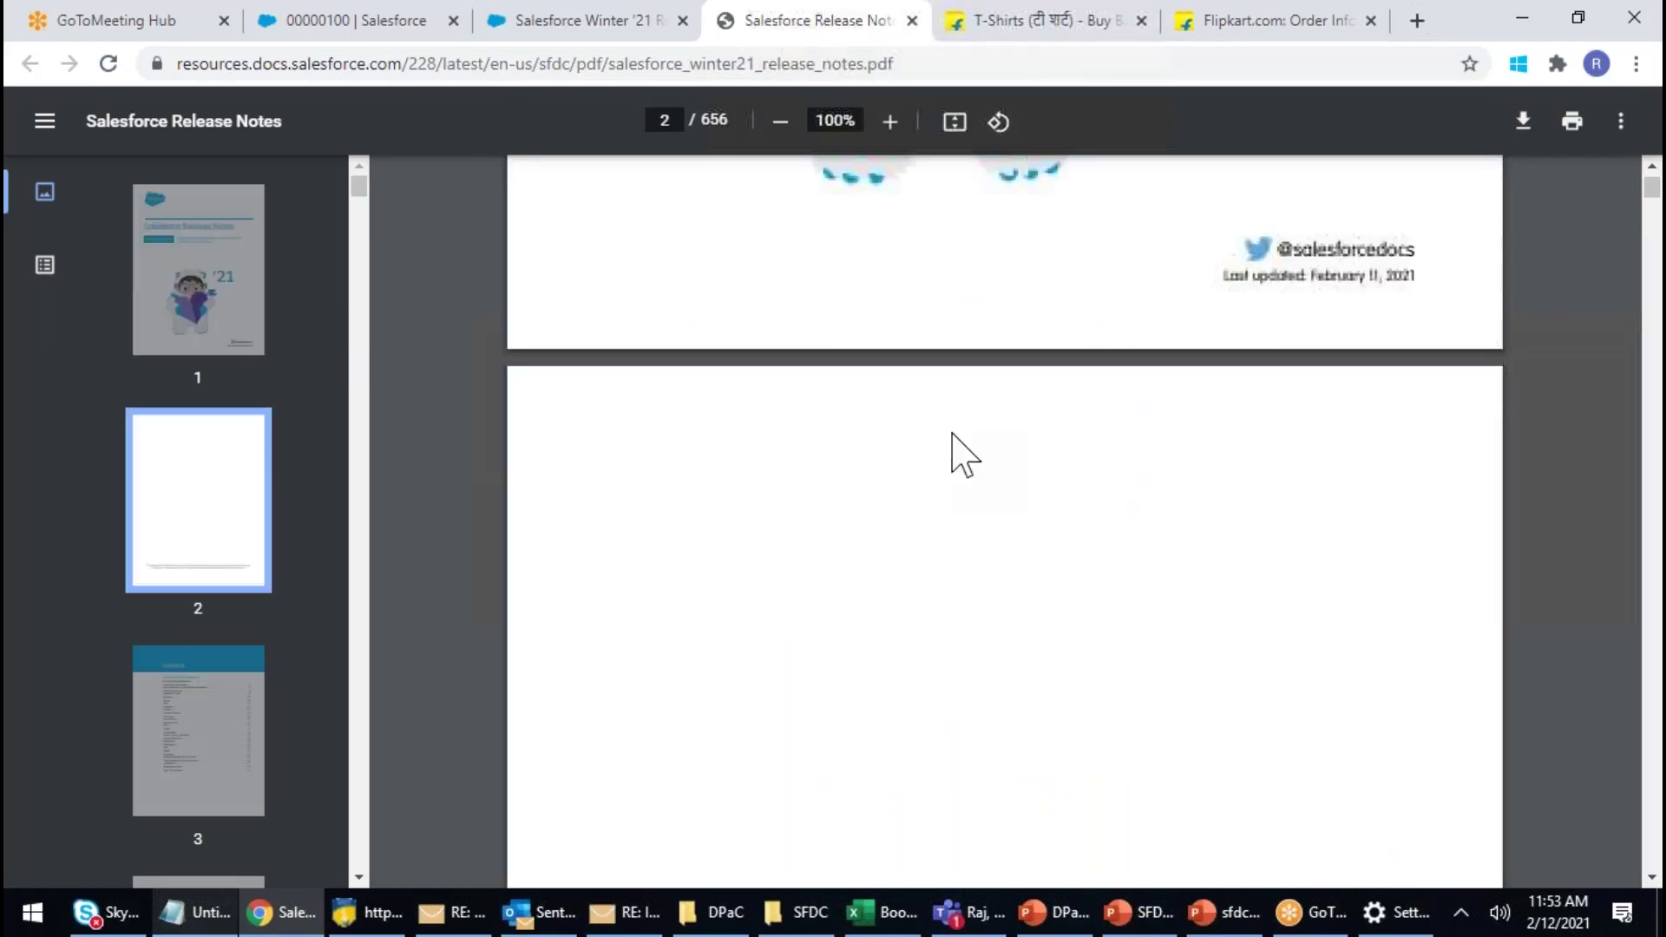
scroll(952, 434, "down", 4)
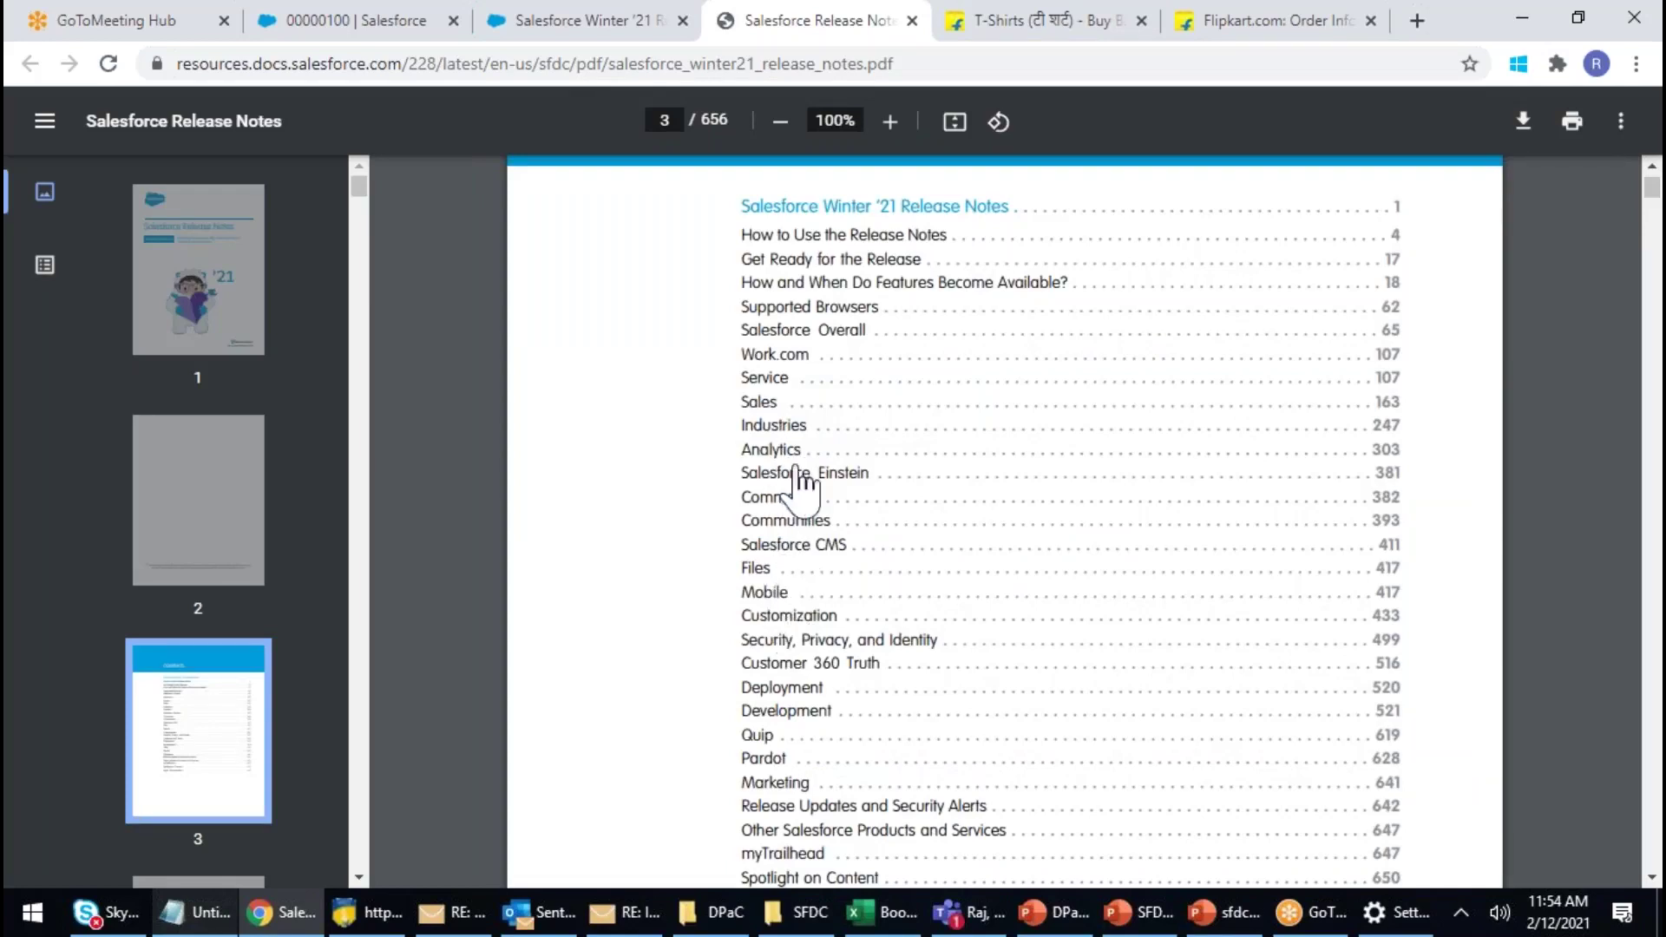
scroll(824, 585, "down", 2)
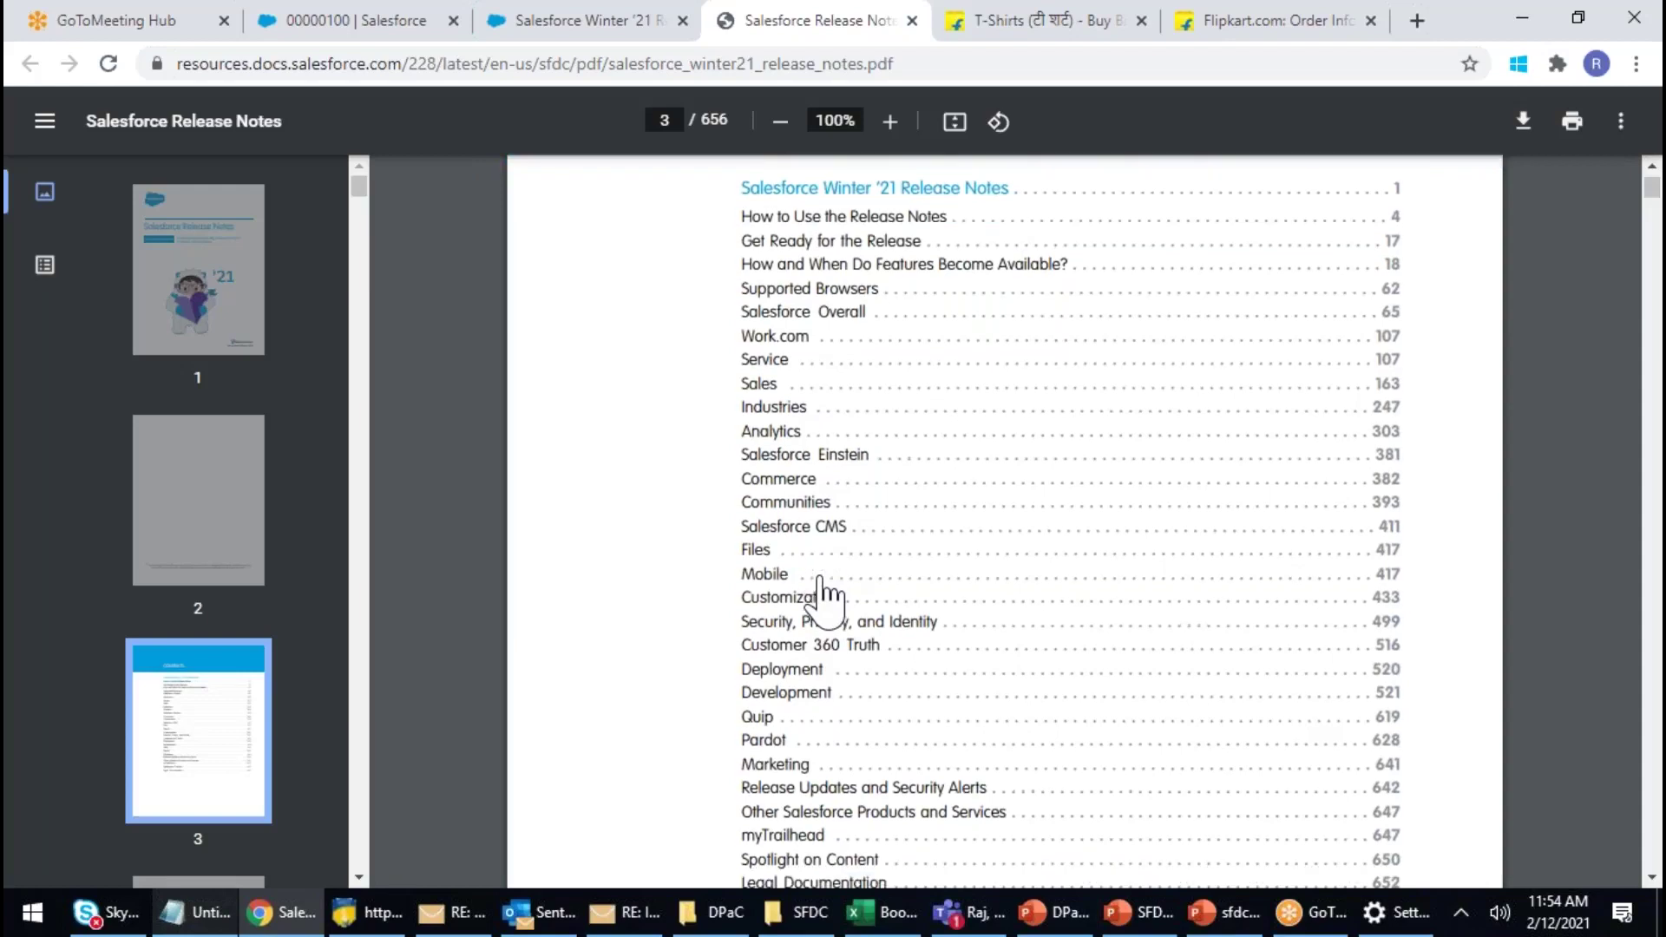
scroll(828, 368, "up", 1)
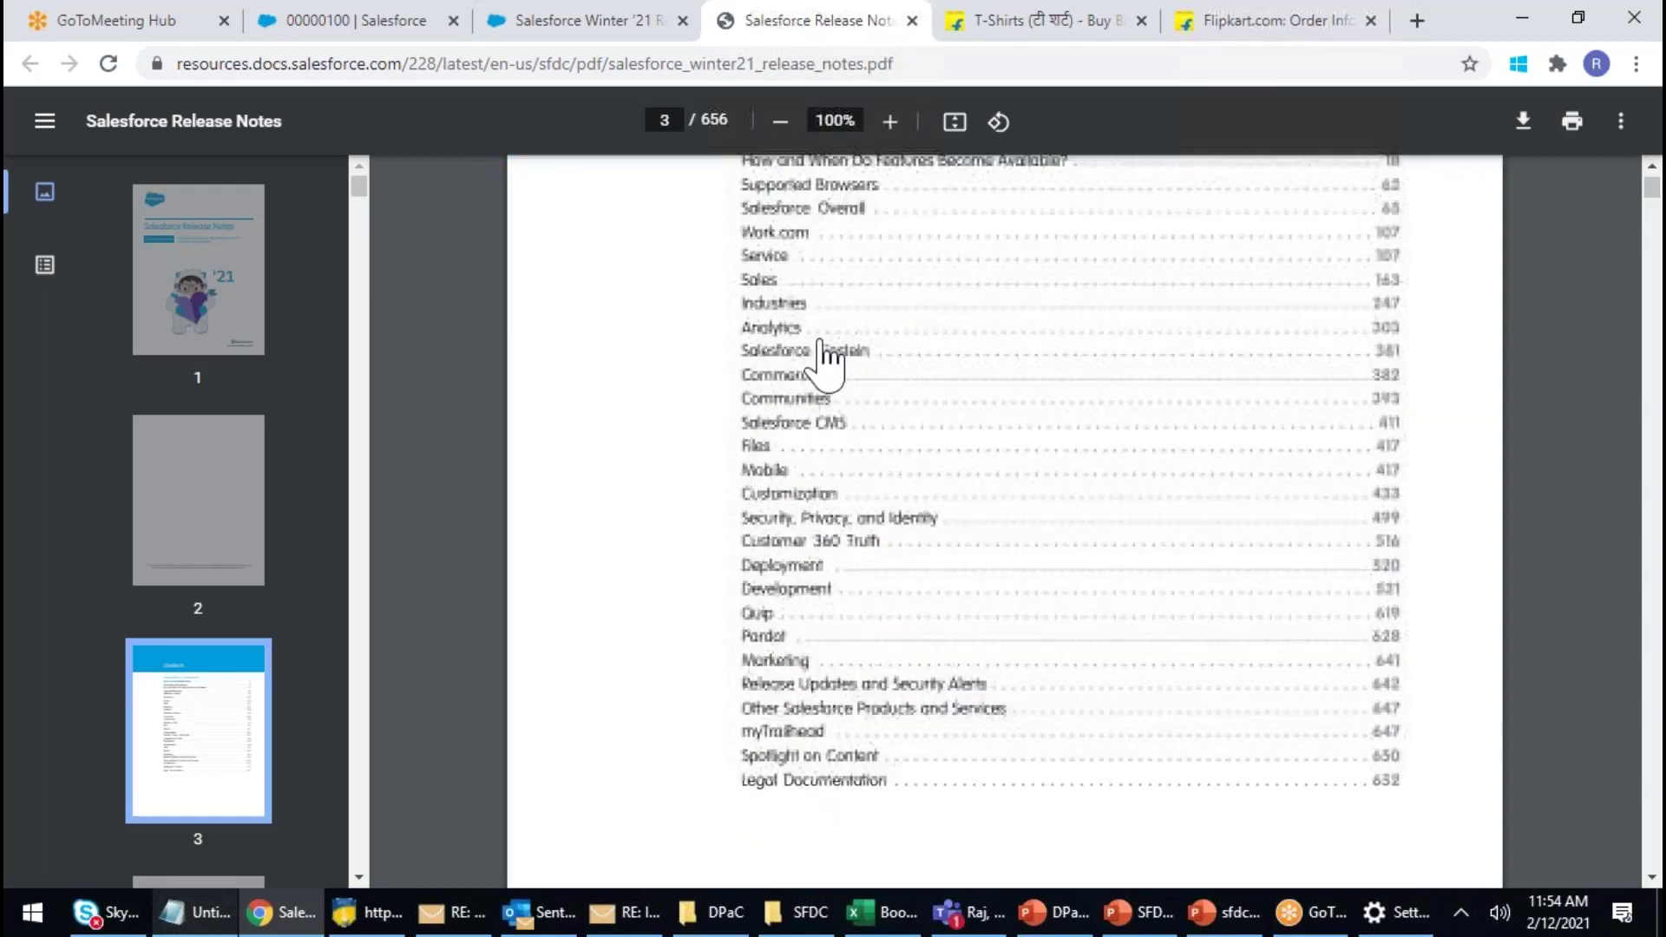
left_click(768, 278)
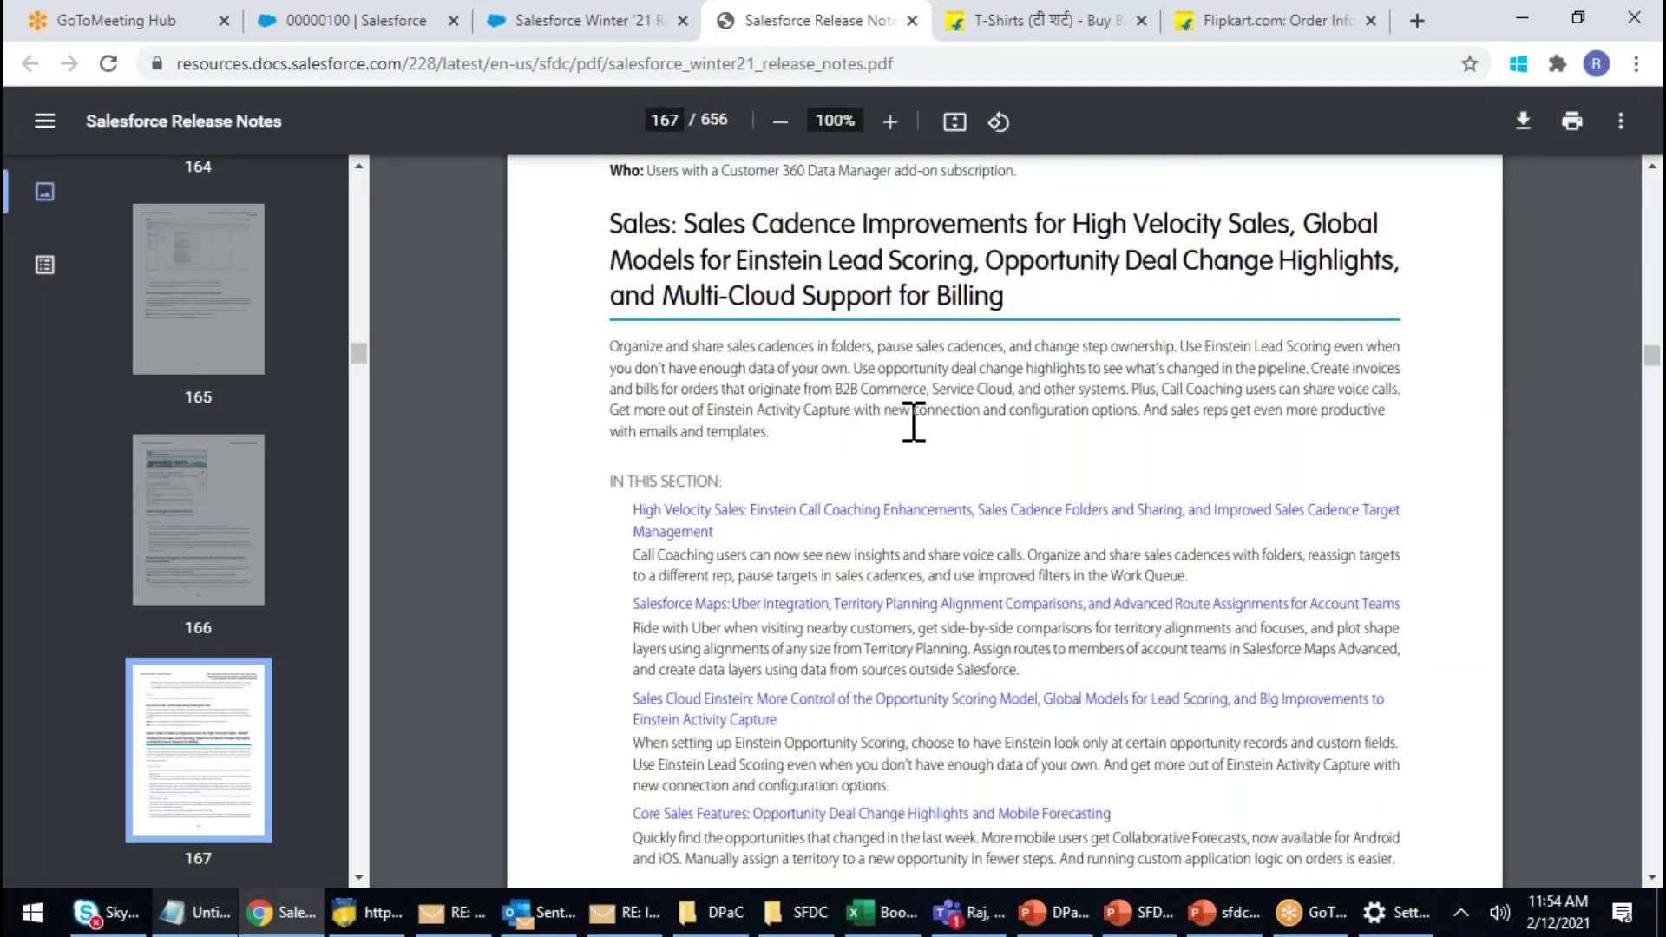
Step: Read on through the Sales pages to page 171, Share Voice Calls
scroll(911, 420, "down", 20)
scroll(919, 431, "down", 14)
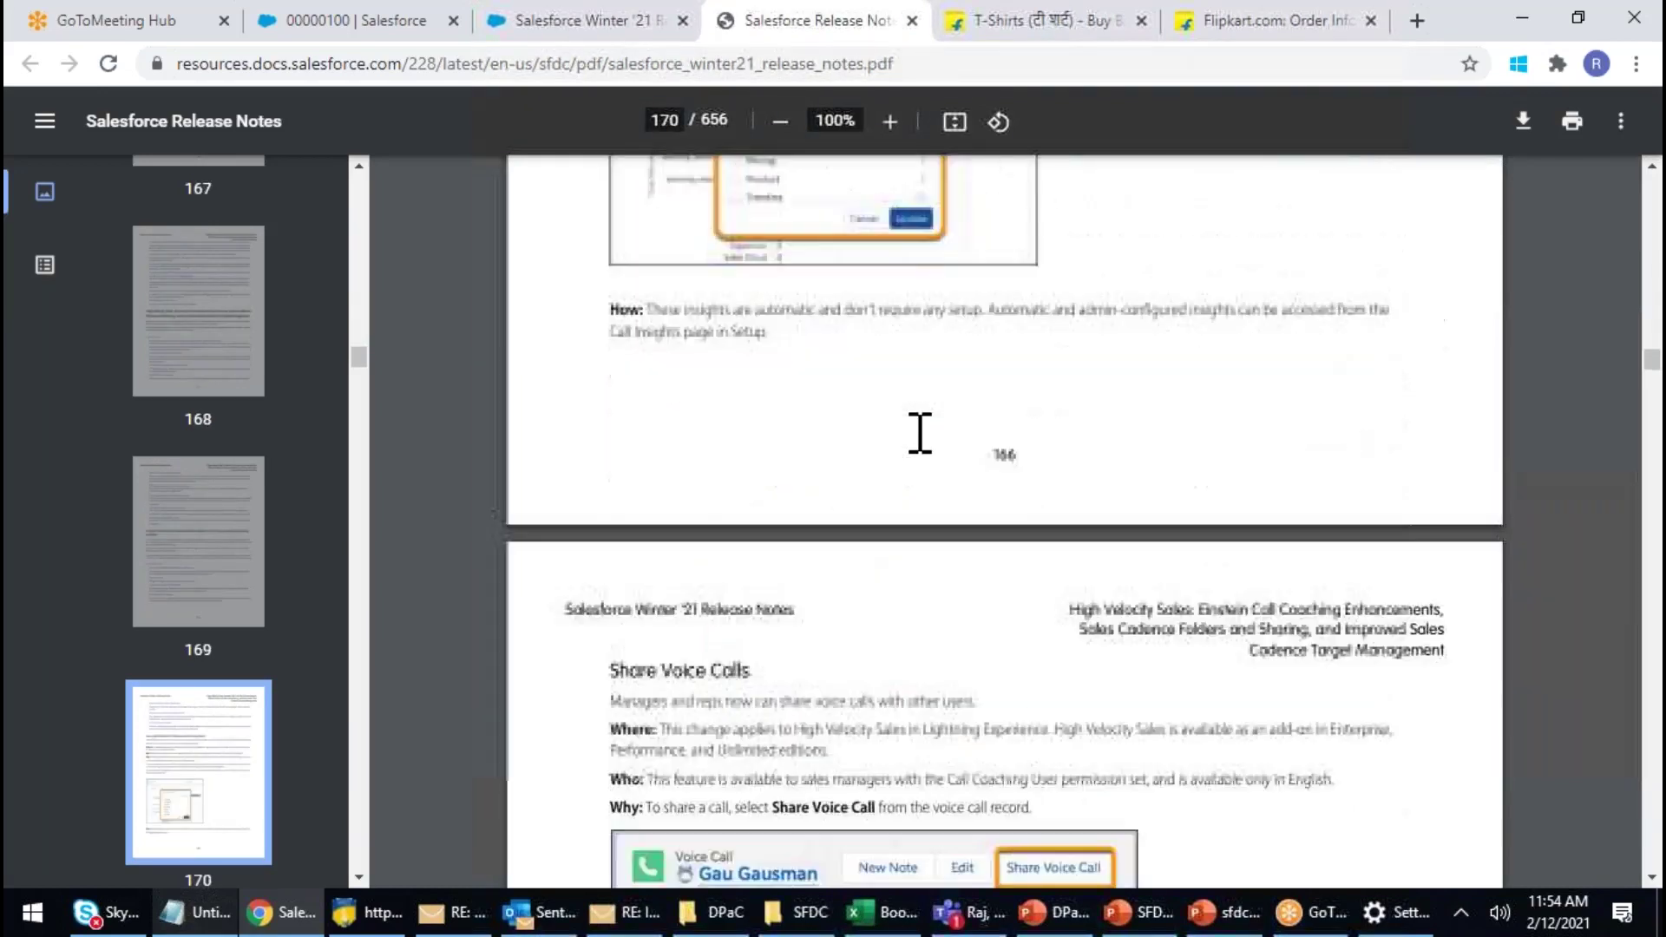
scroll(867, 469, "up", 2)
scroll(887, 377, "up", 3)
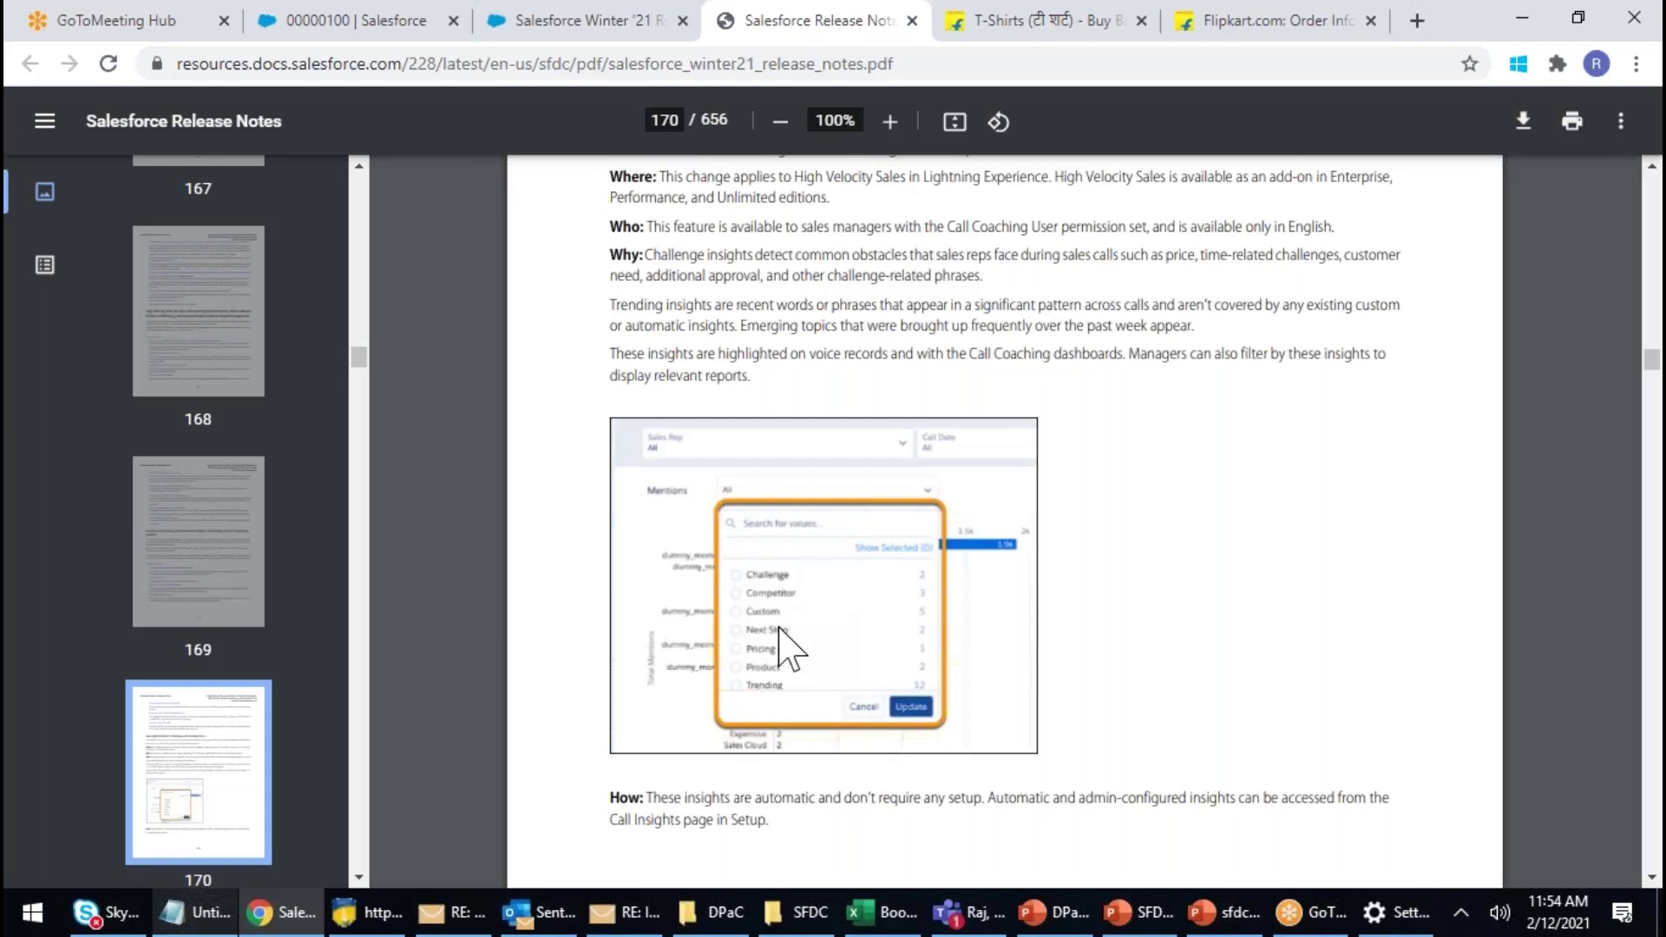
scroll(825, 668, "down", 10)
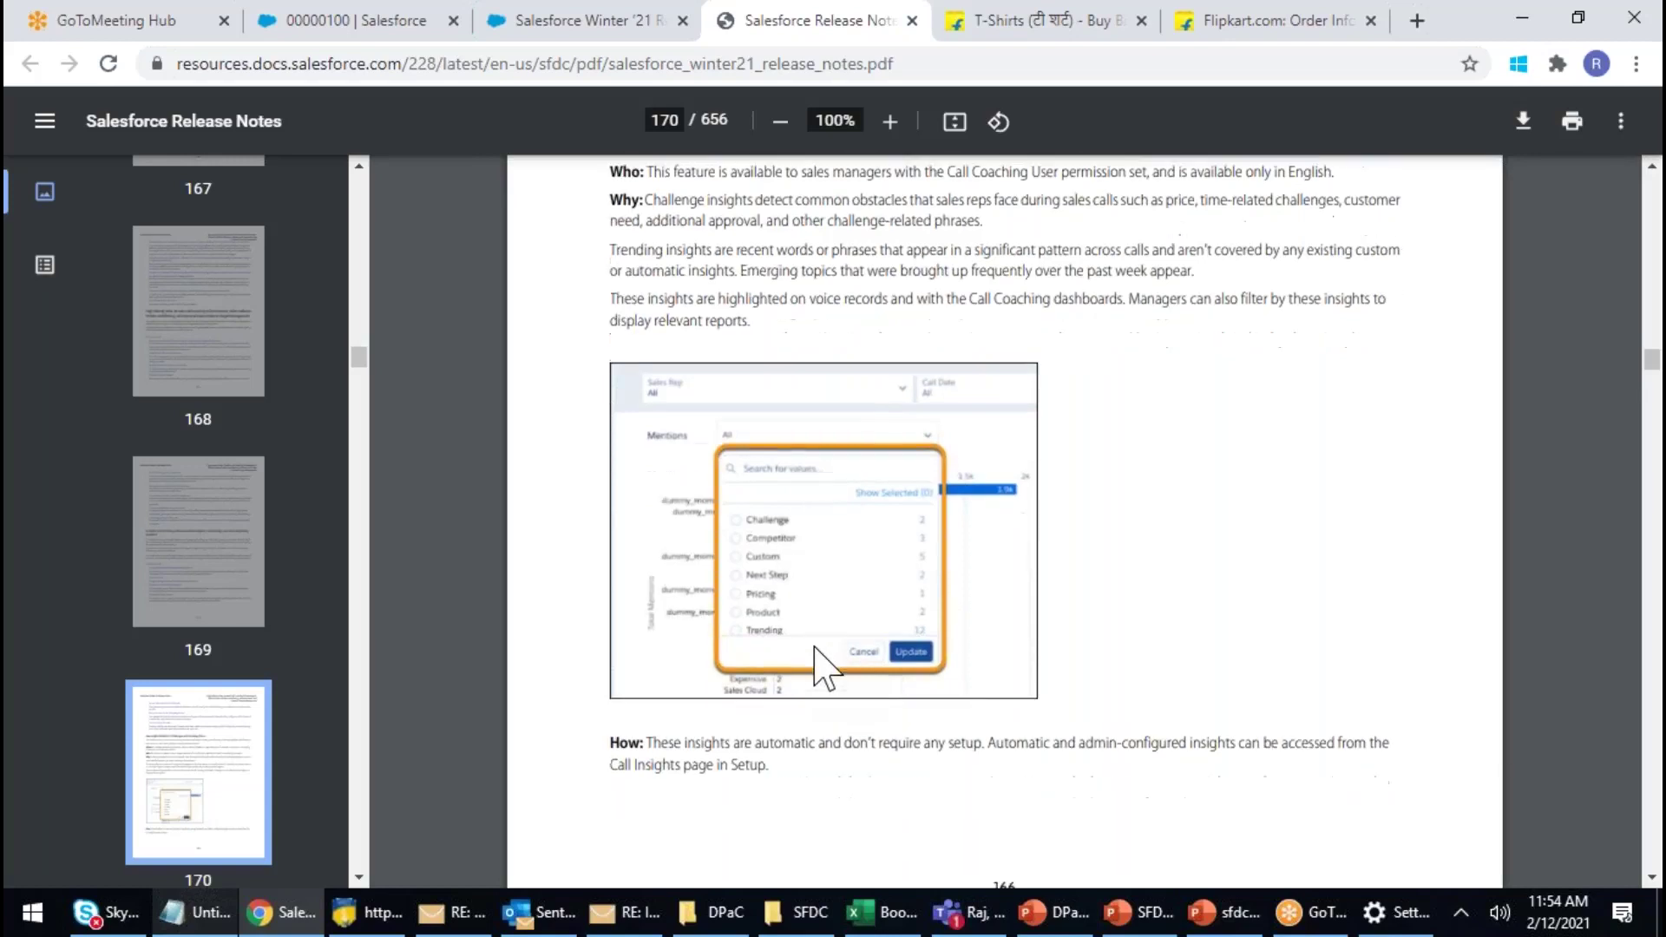
scroll(820, 645, "up", 2)
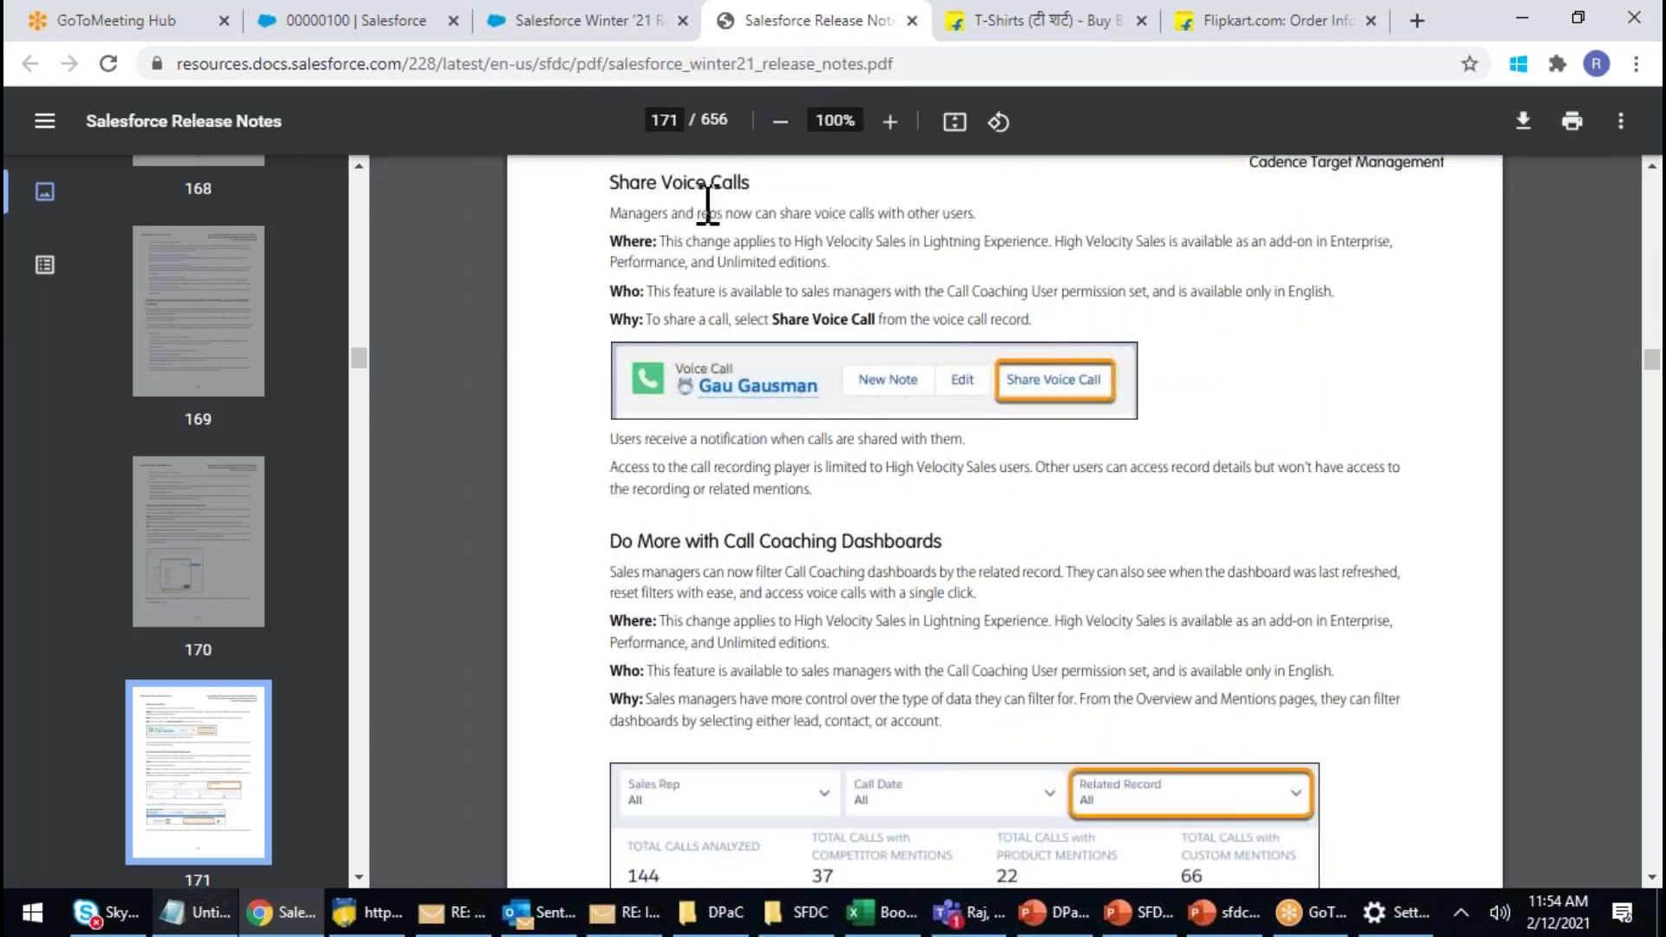
Step: Highlight the Share Voice Calls description to read it, then clear the selection
left_click_drag(674, 182, 1068, 432)
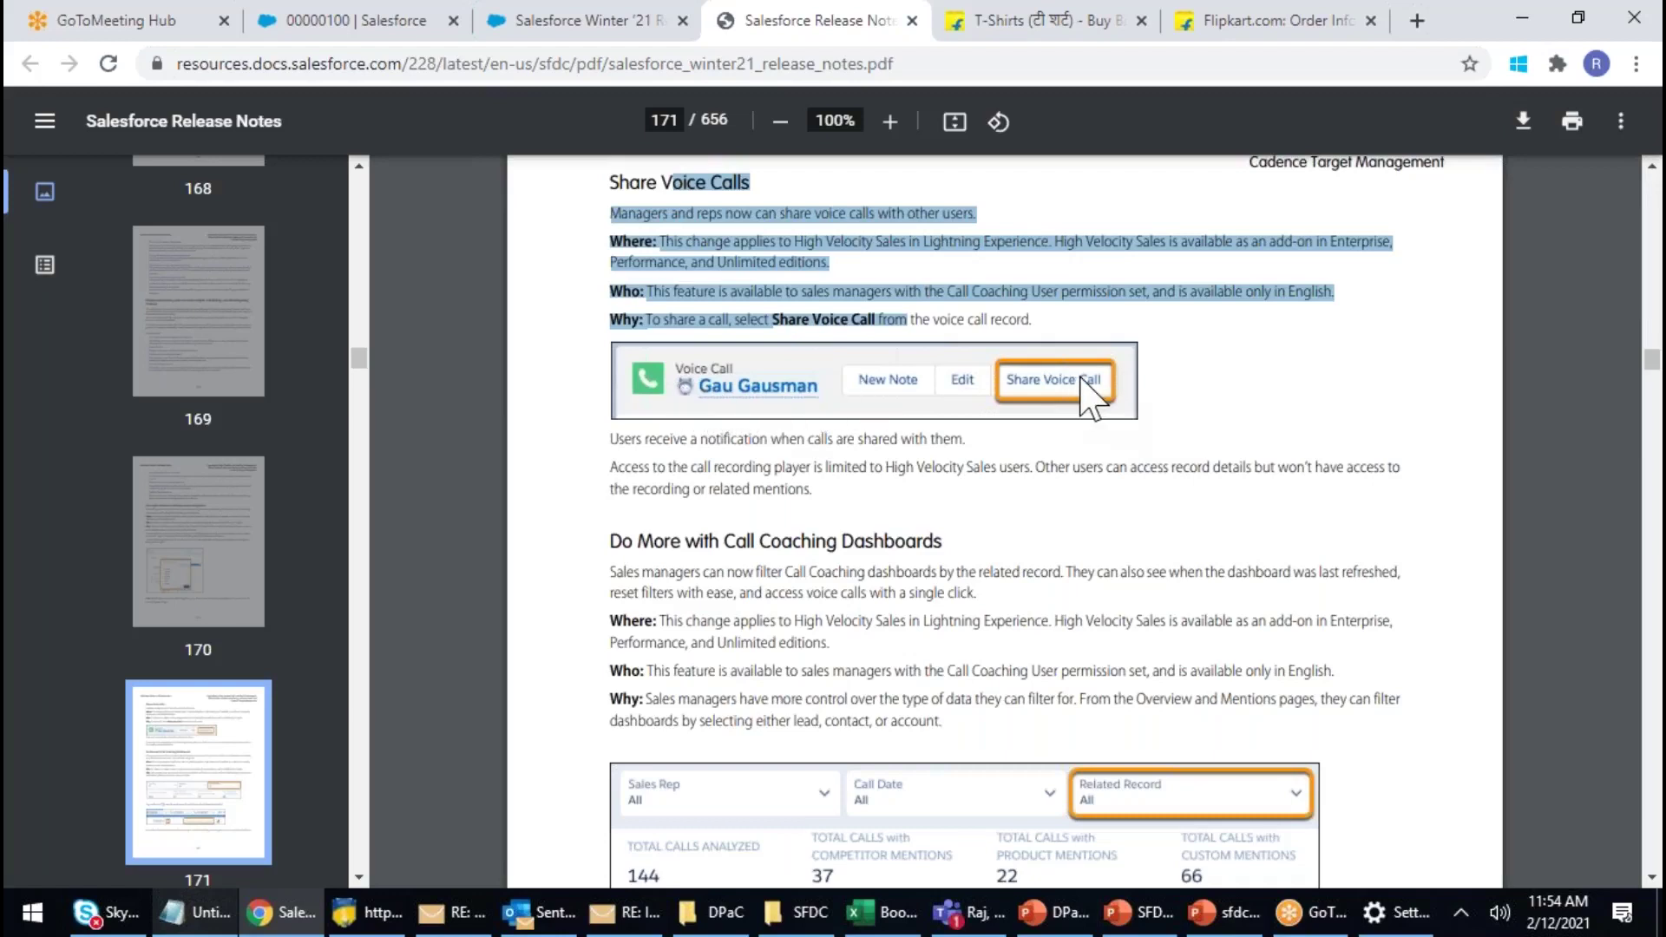
left_click(1246, 446)
scroll(1246, 446, "down", 10)
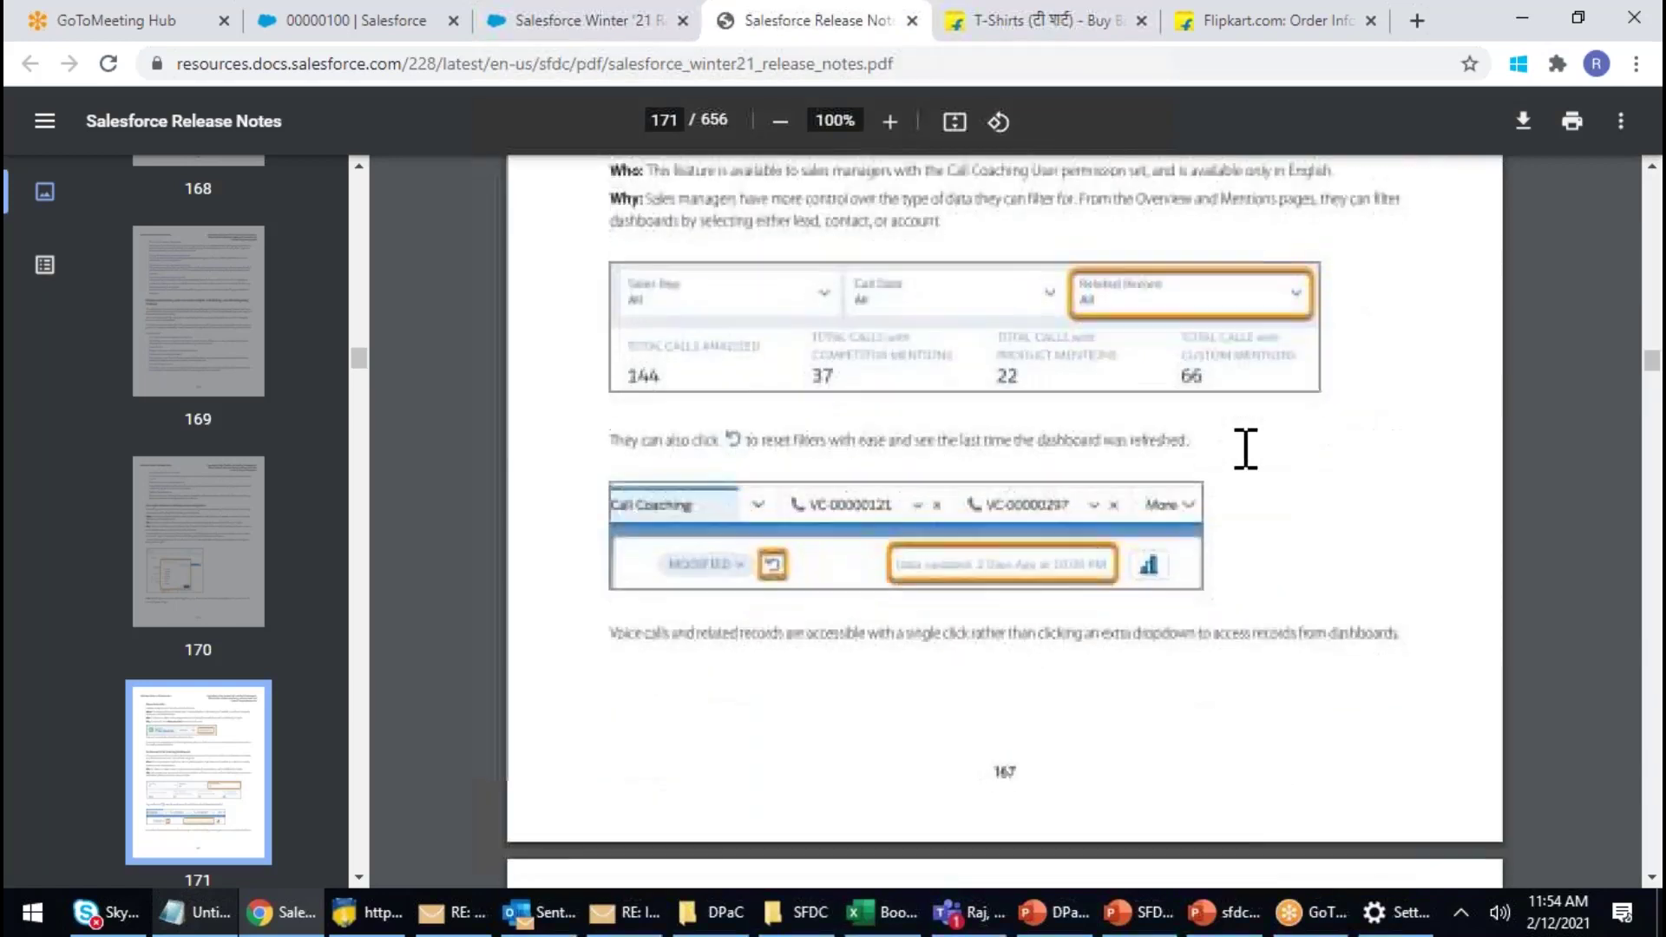
scroll(1246, 451, "up", 5)
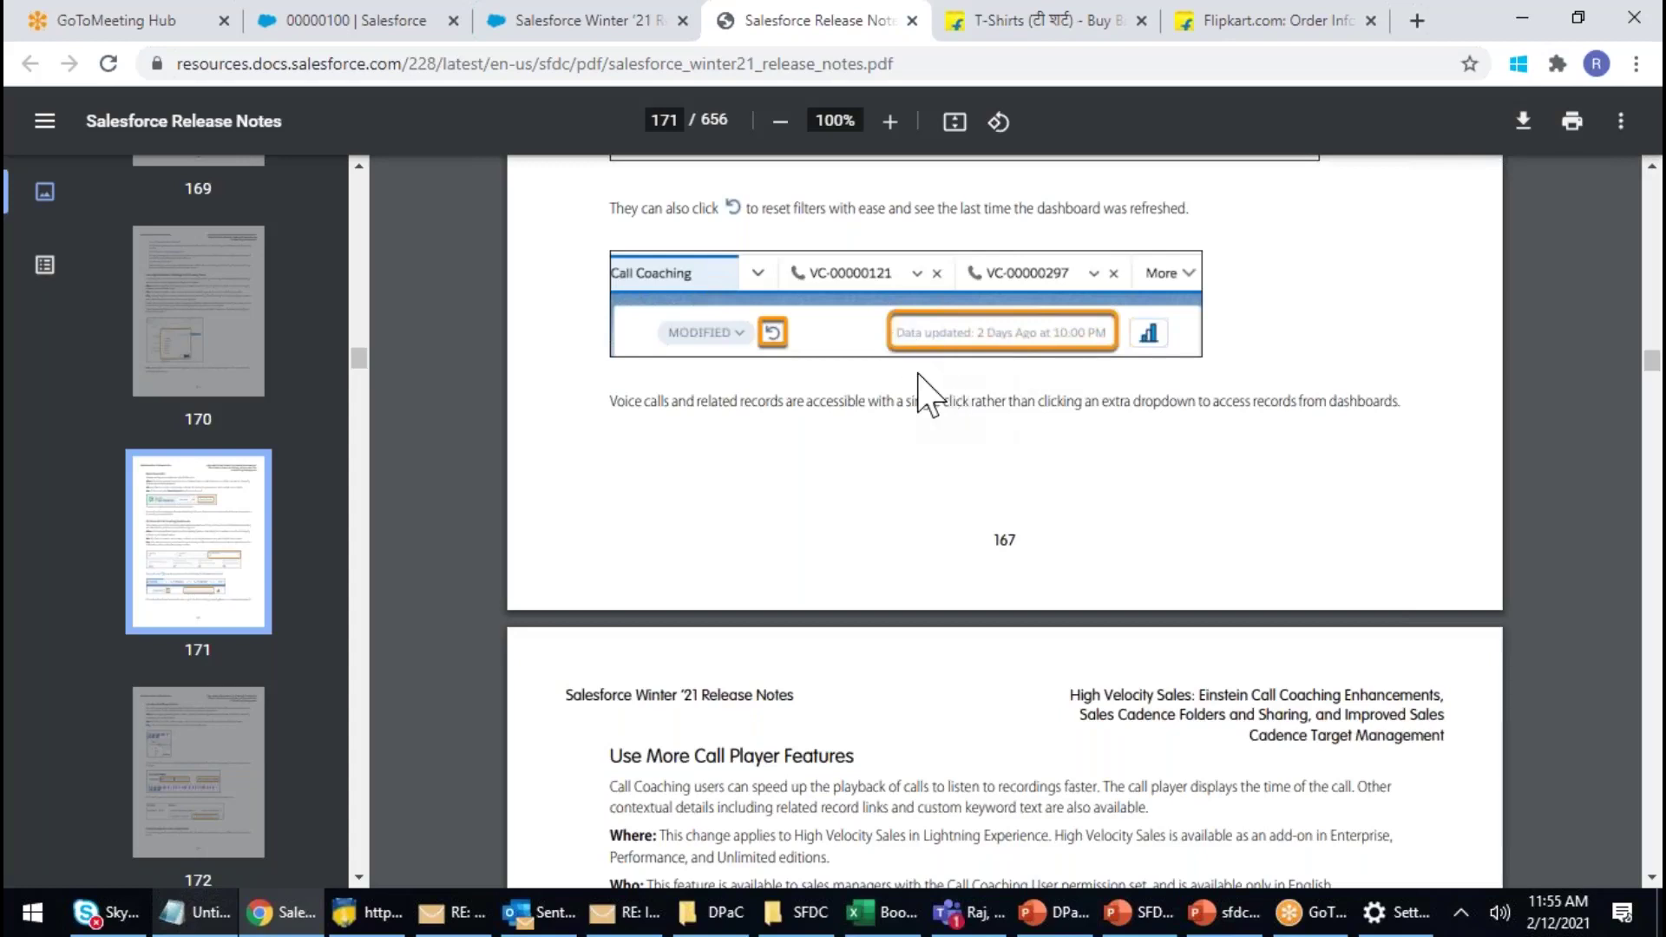
Step: Read the call coaching pages 171–174, then close the Winter '21 PDF tab
scroll(927, 386, "down", 1)
scroll(928, 386, "down", 3)
scroll(941, 335, "up", 3)
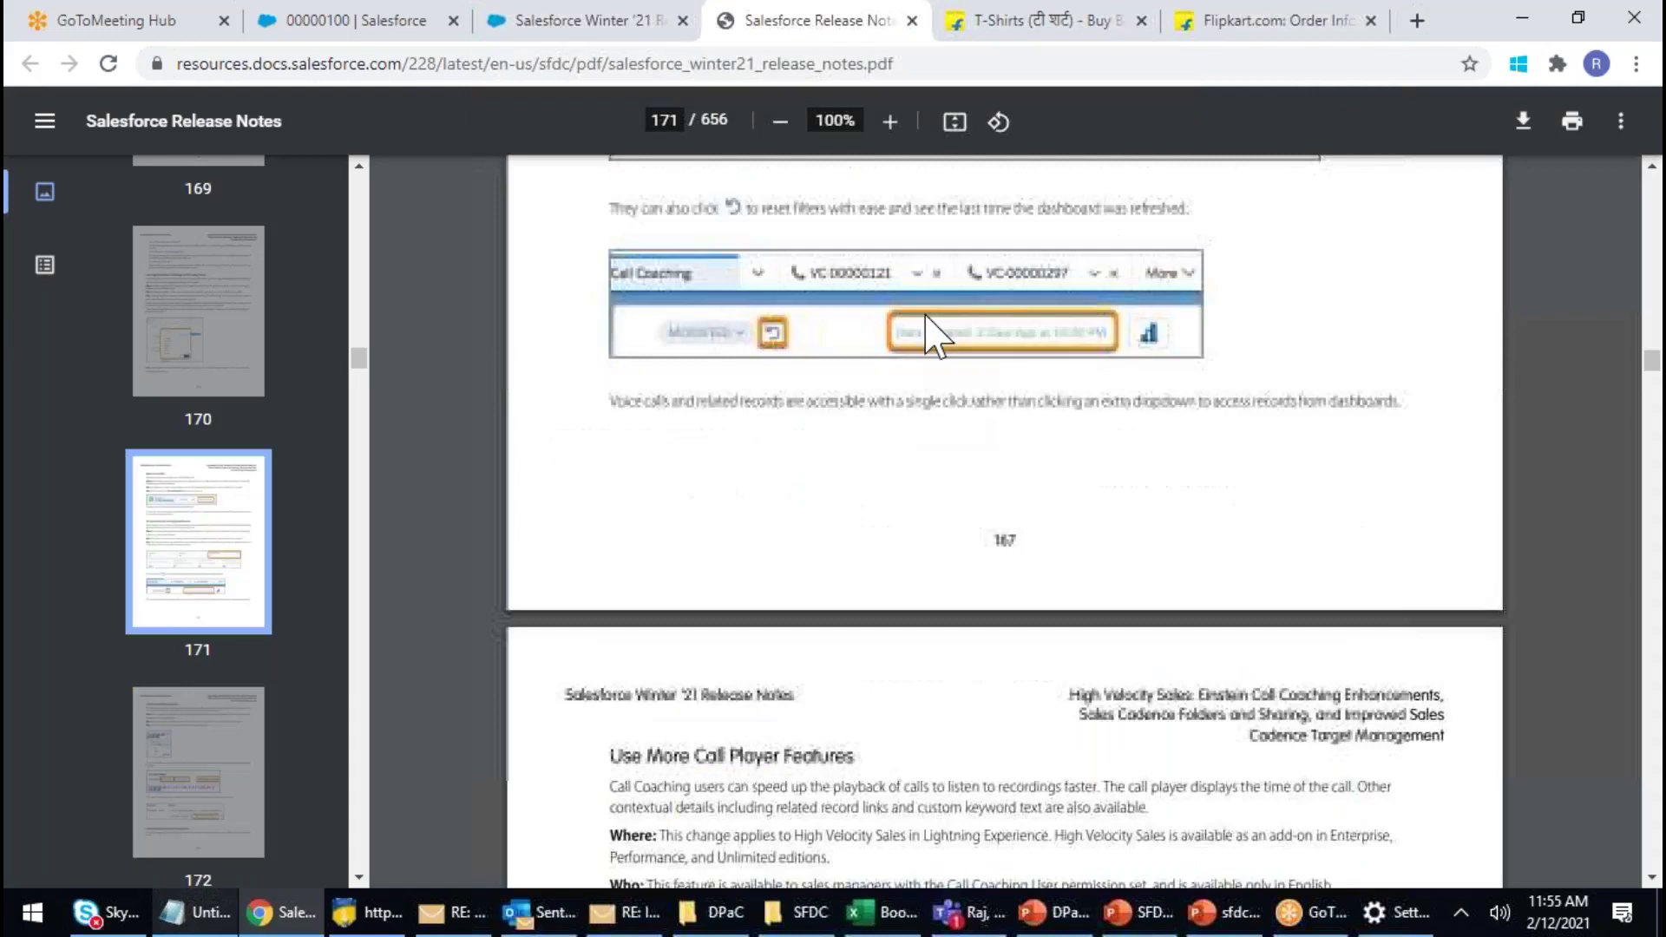
scroll(955, 387, "down", 1)
scroll(958, 399, "down", 15)
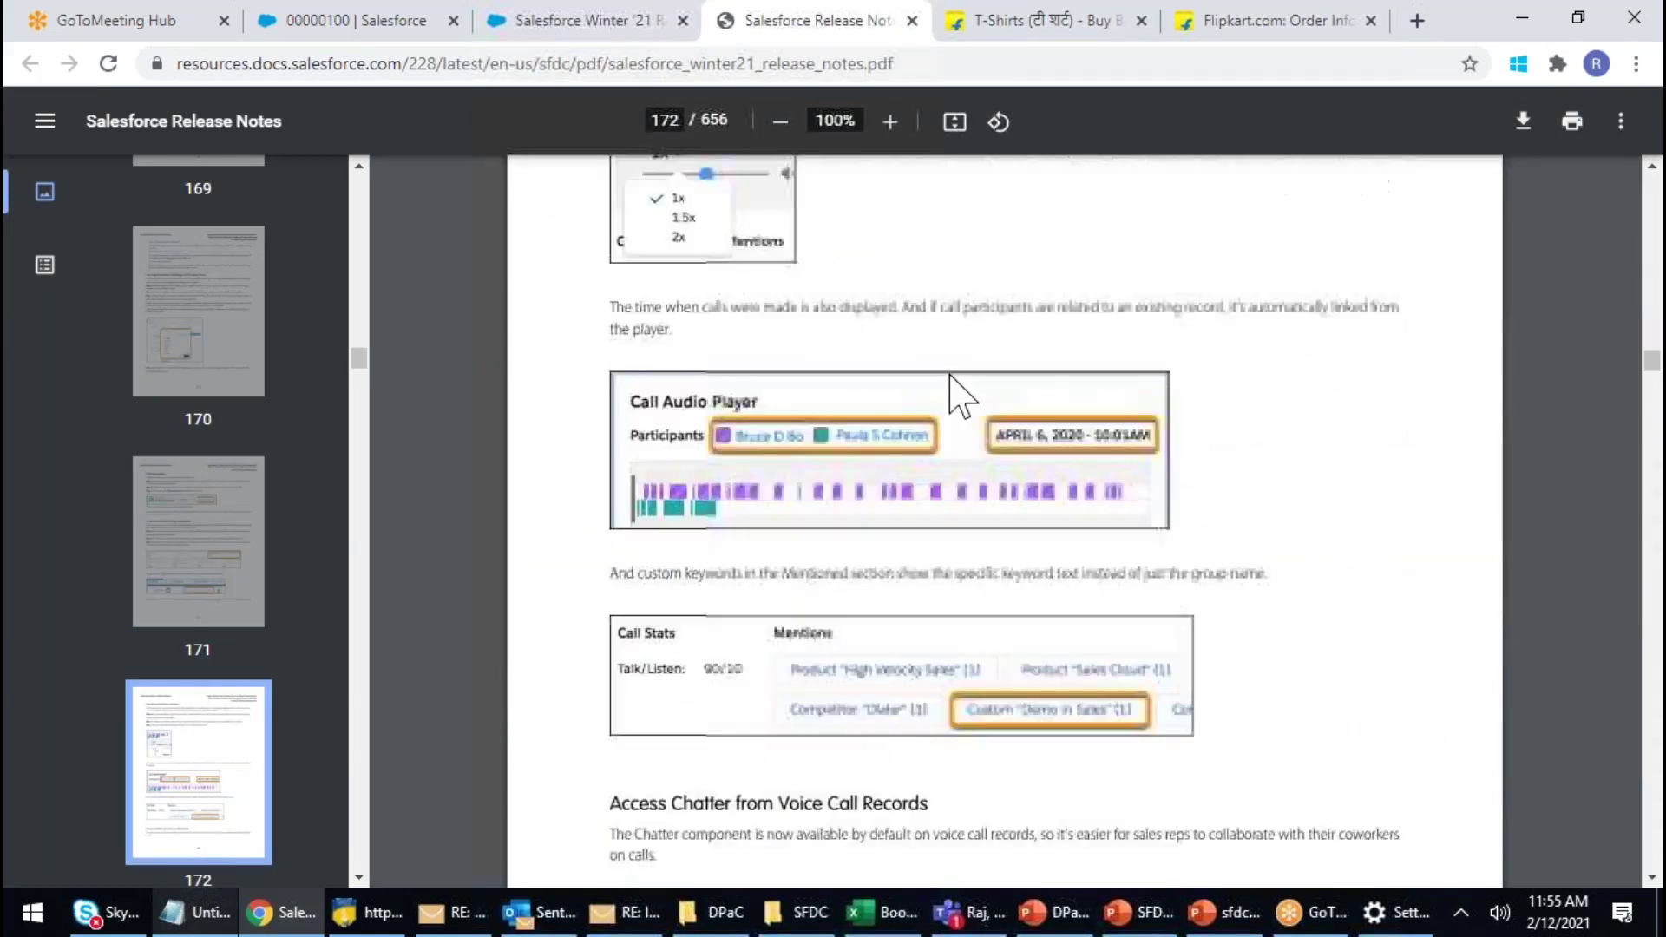
scroll(956, 395, "down", 20)
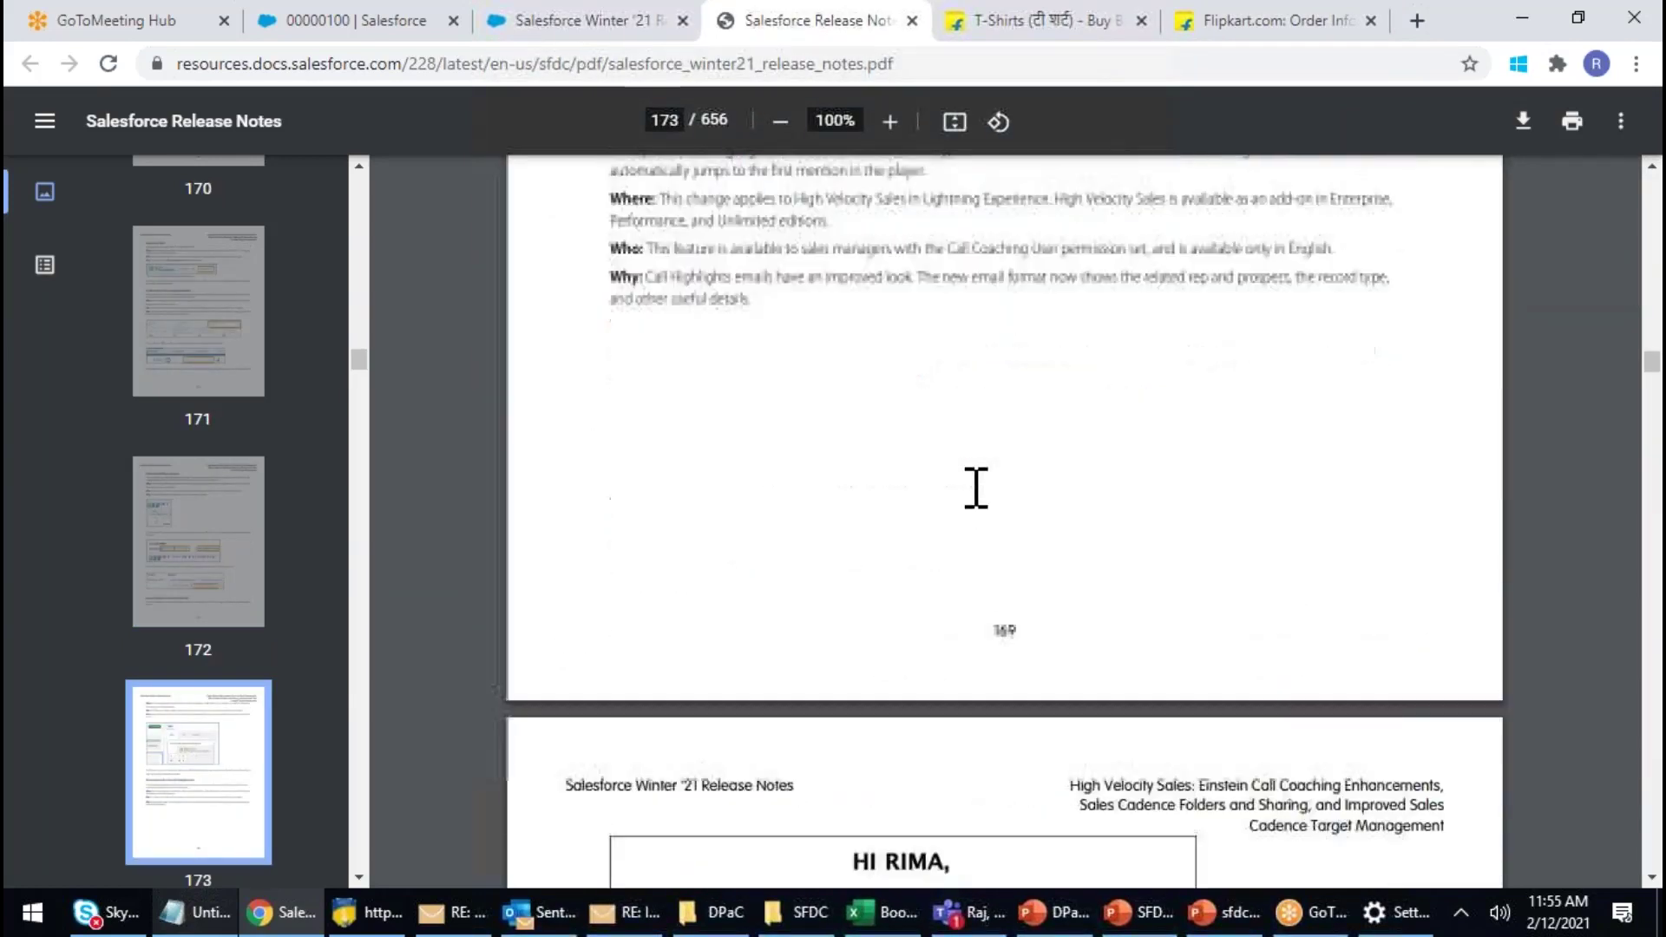
scroll(987, 507, "down", 9)
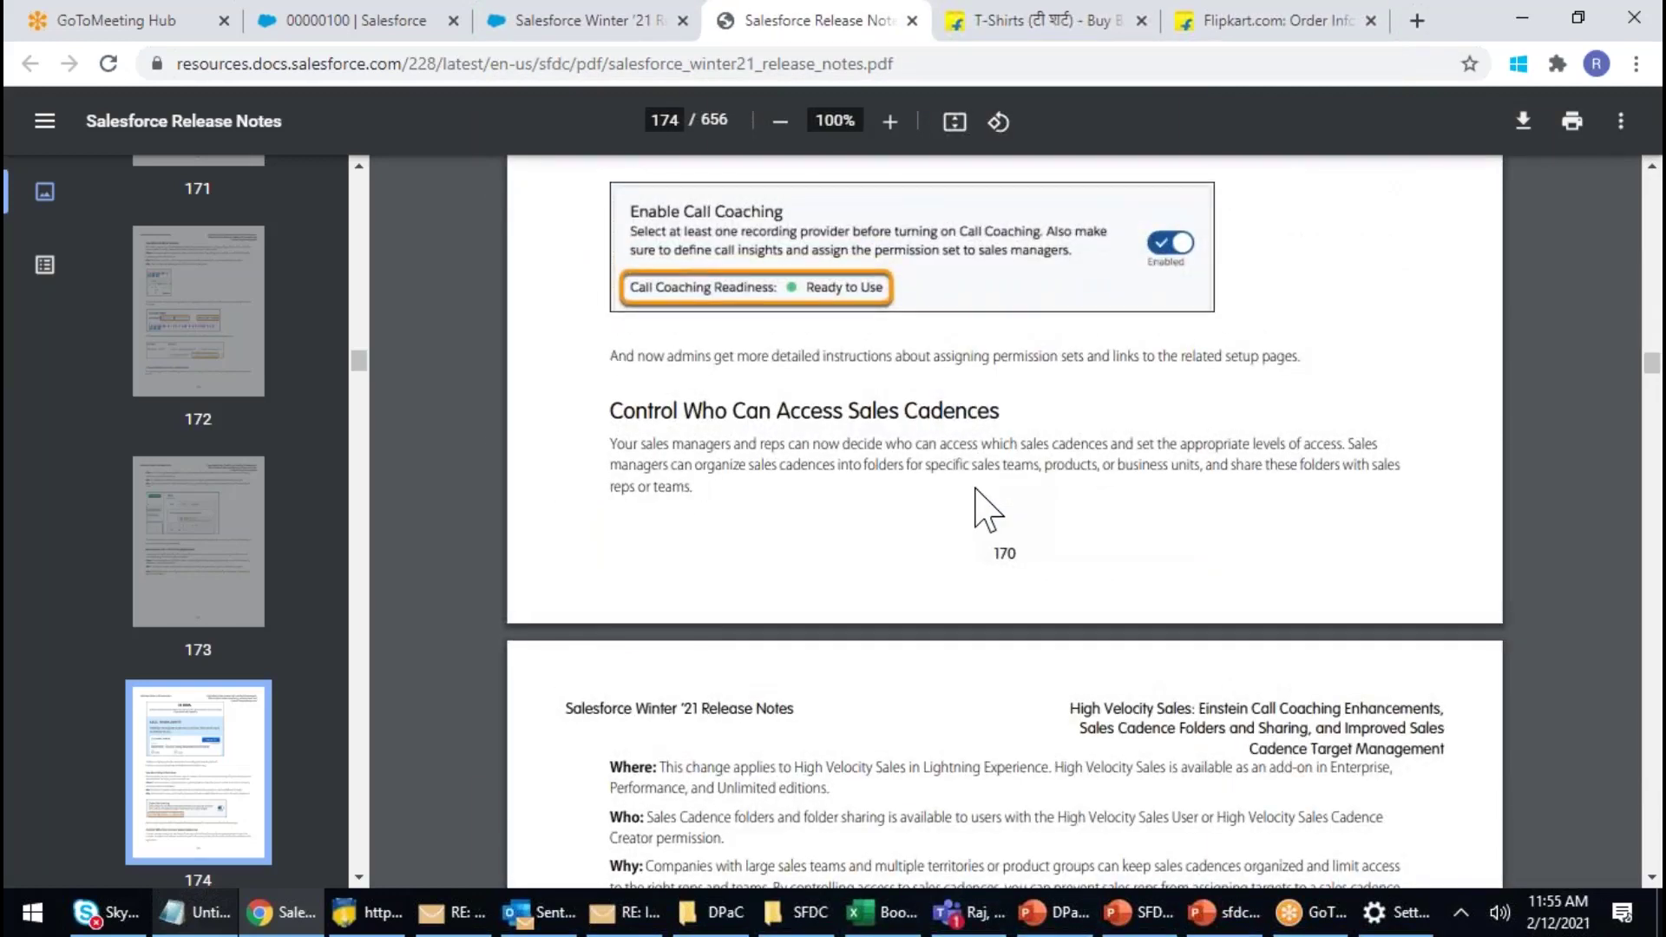
scroll(985, 502, "down", 10)
left_click(911, 20)
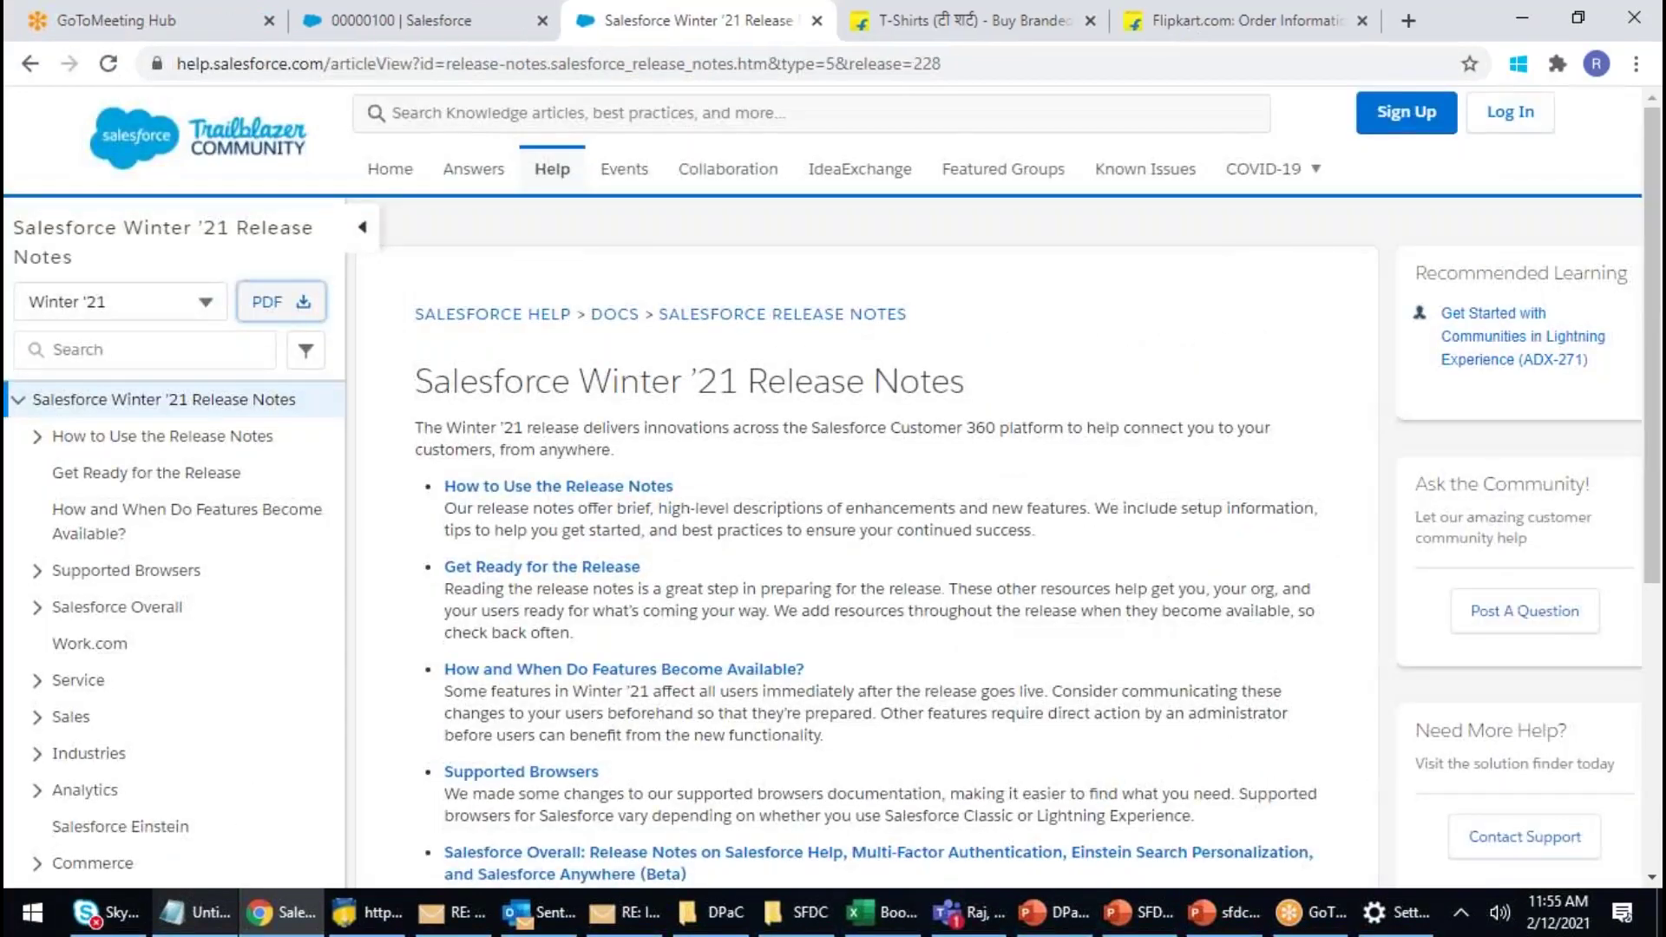
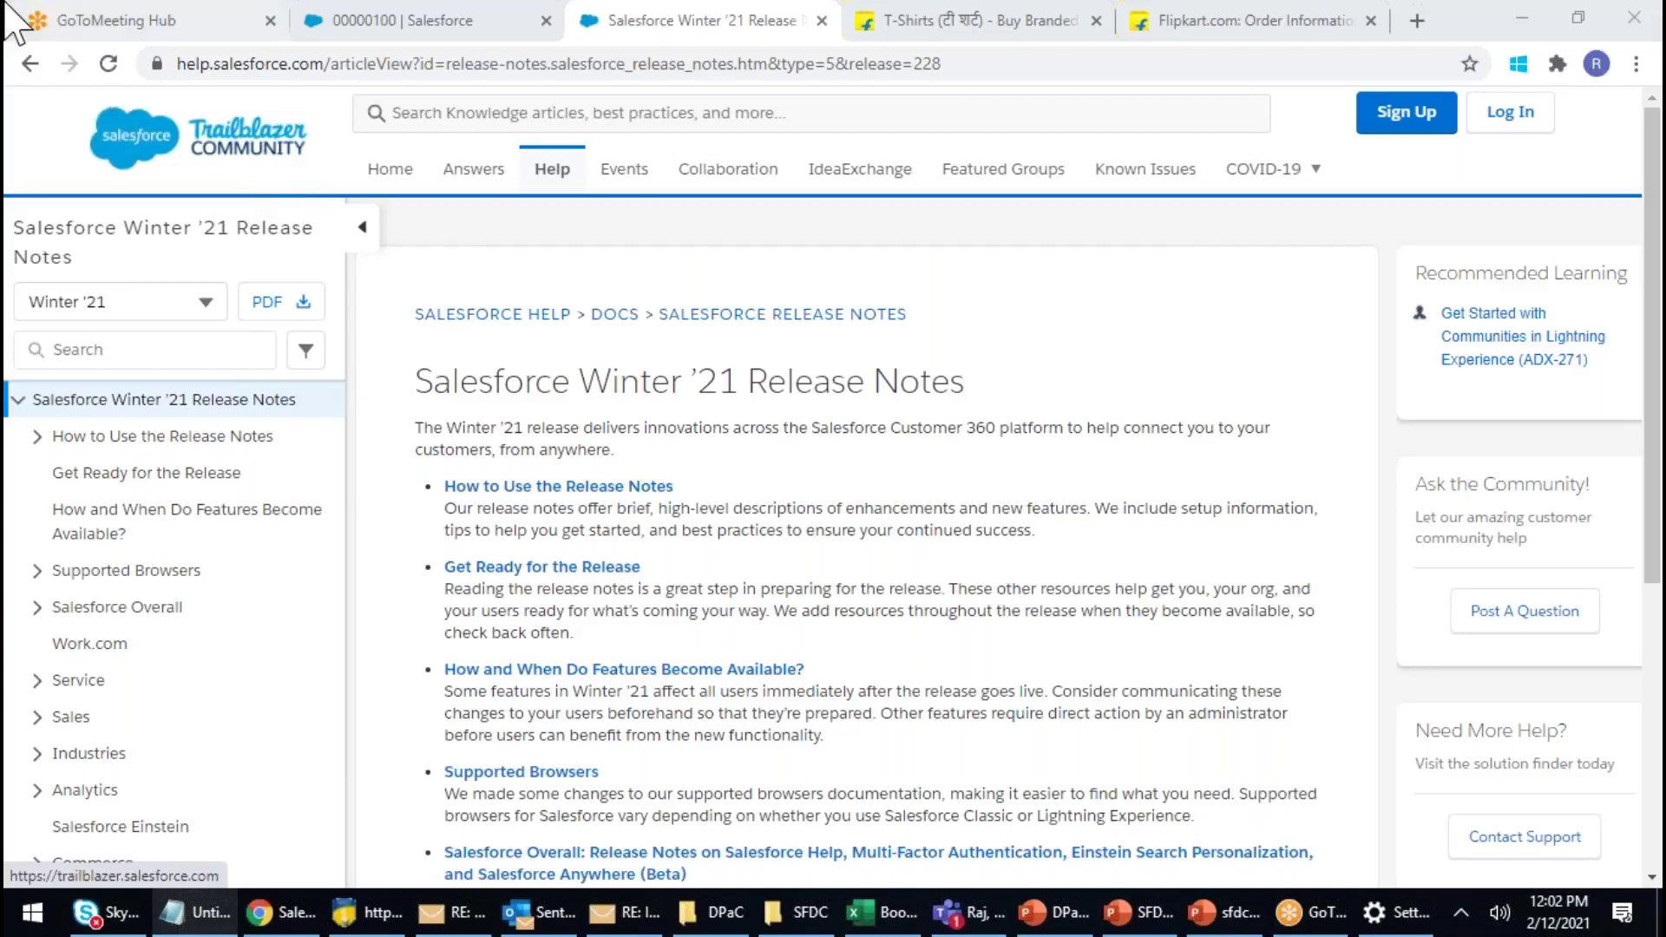
Step: Replace the Salesforce order 00000100 tab with the Google homepage, google.com
left_click(427, 21)
left_click(408, 62)
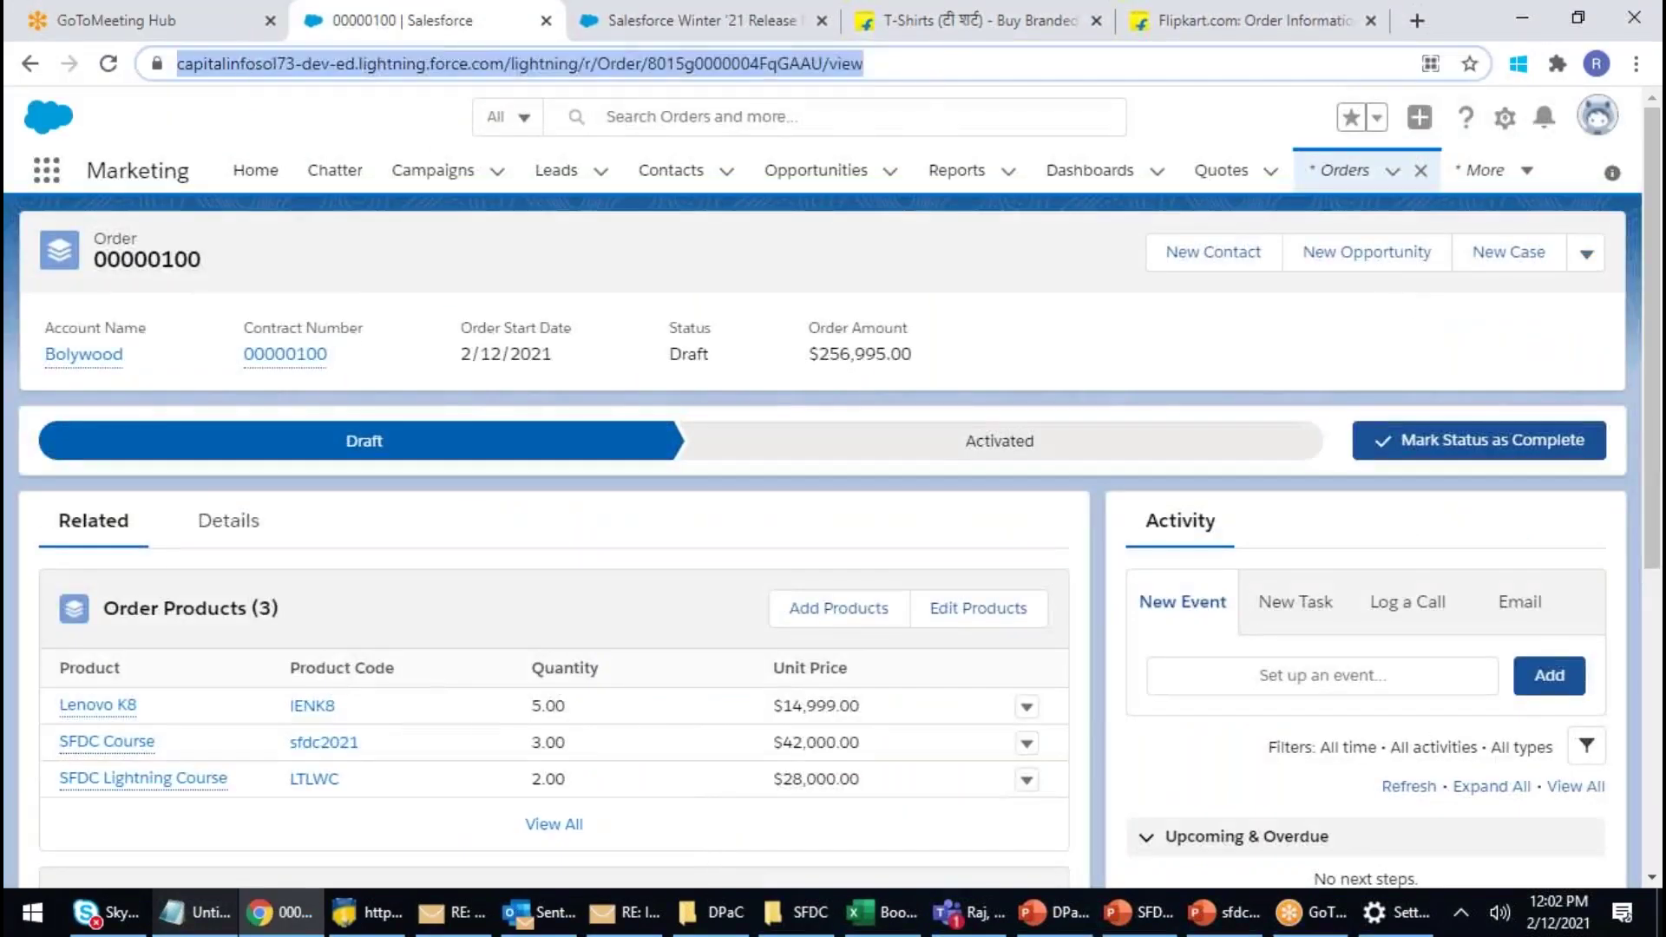
type("www")
key("Return")
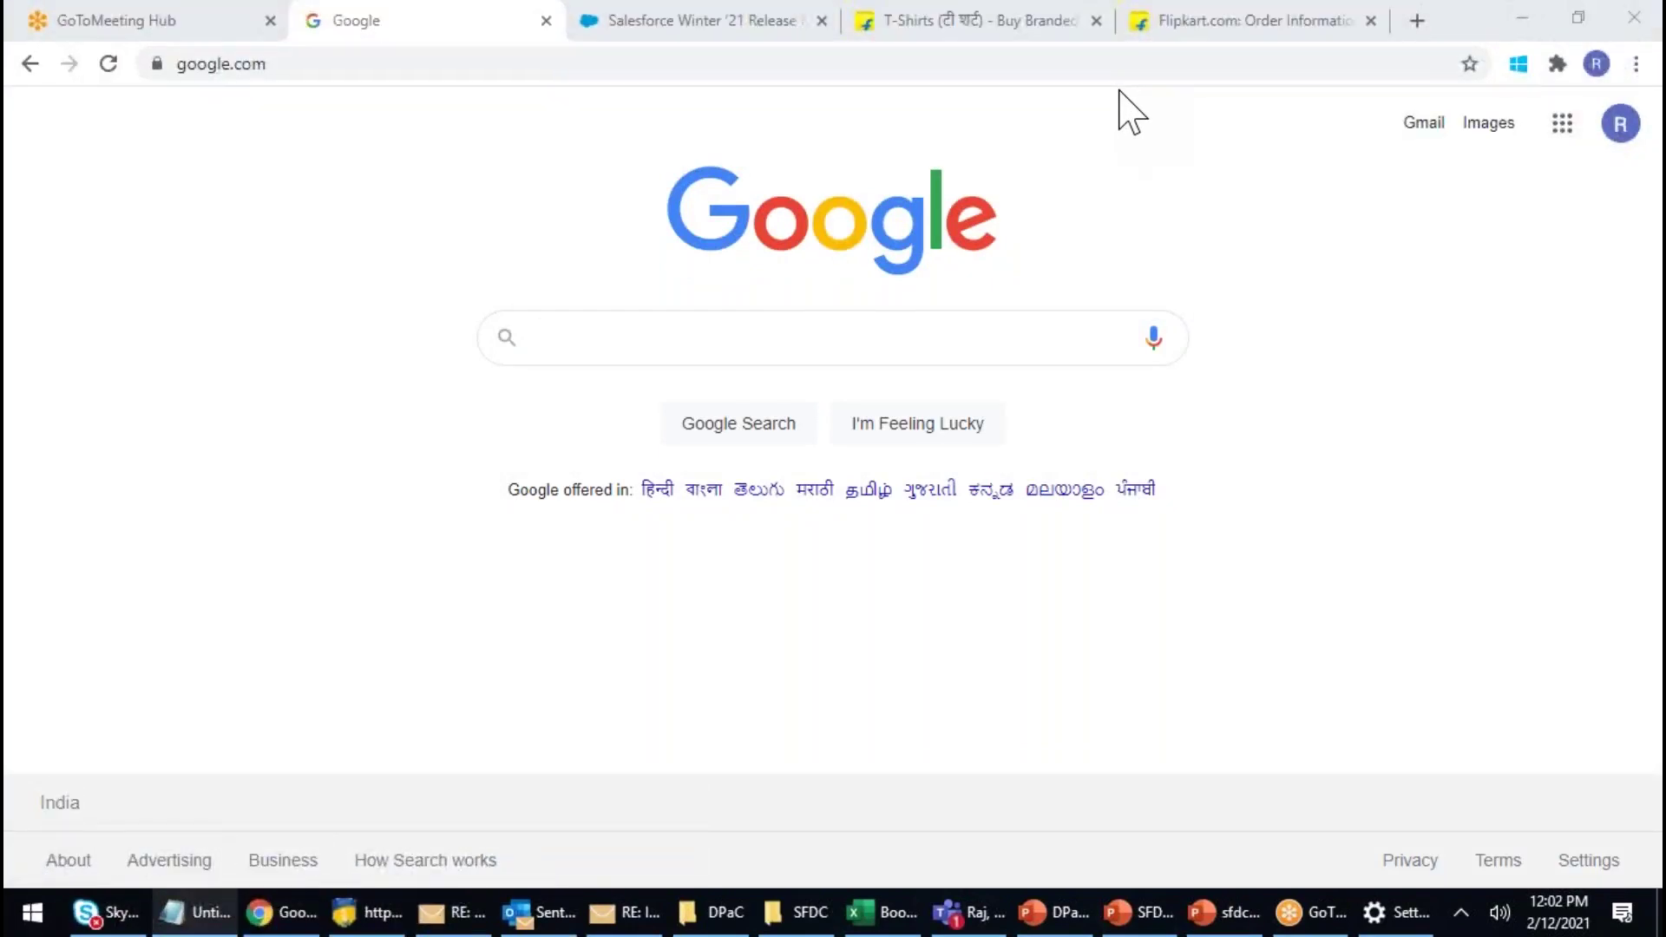
Step: Search Google for Amity University Gurugram, open its website, then return to the results
left_click(580, 347)
type("ami")
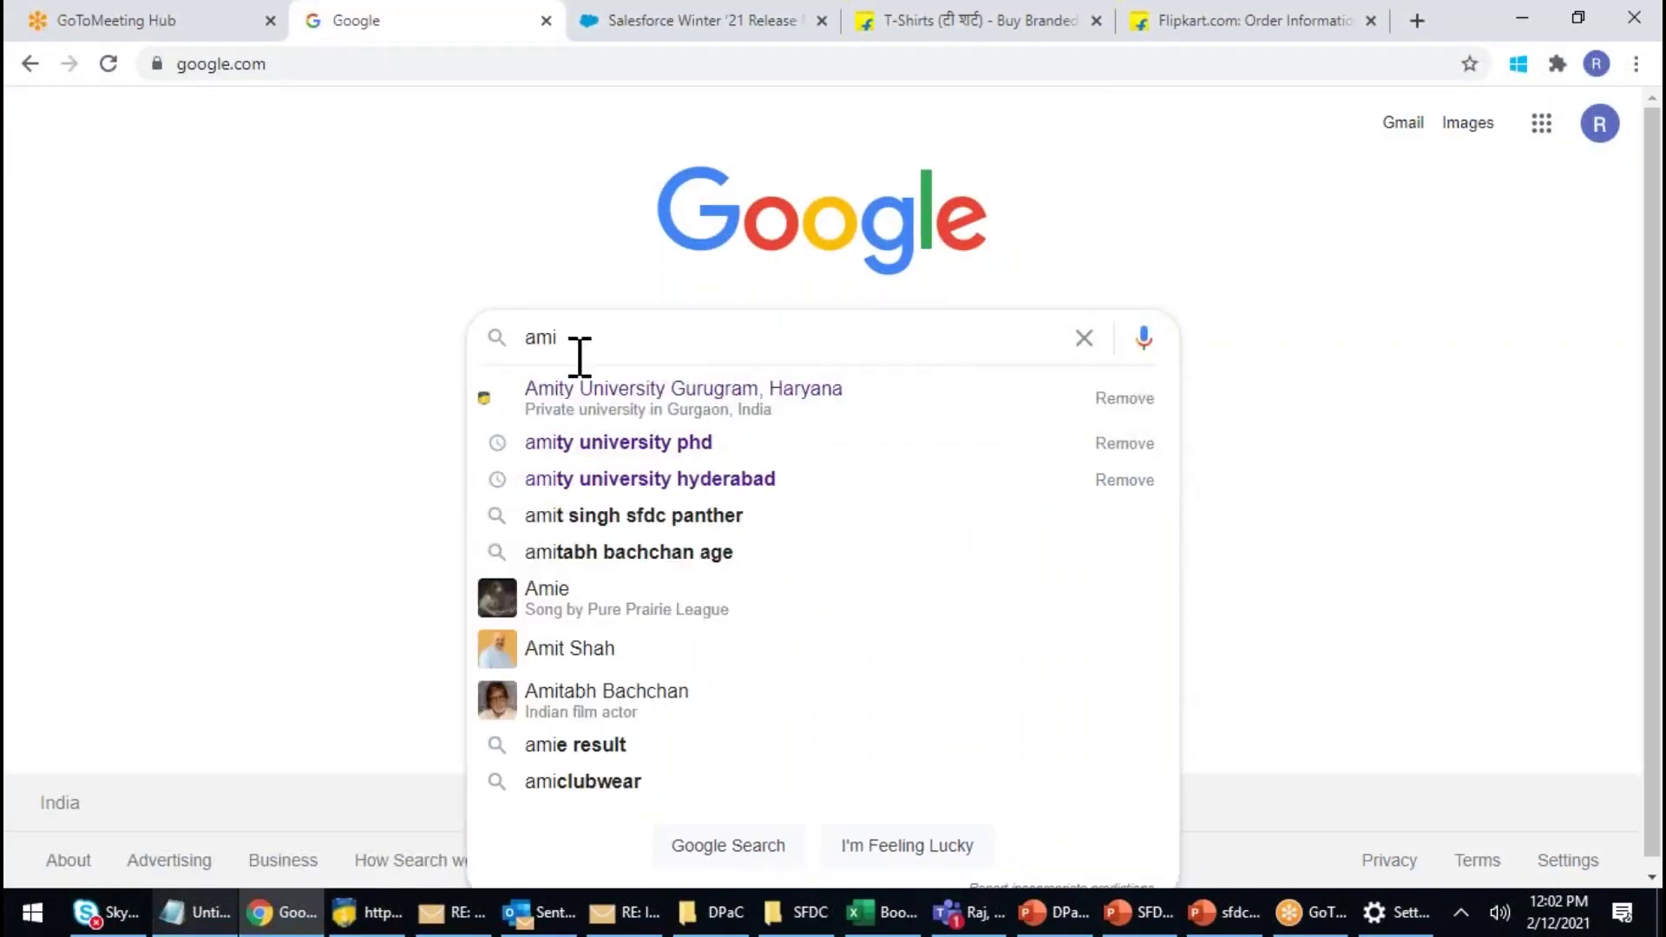
left_click(632, 399)
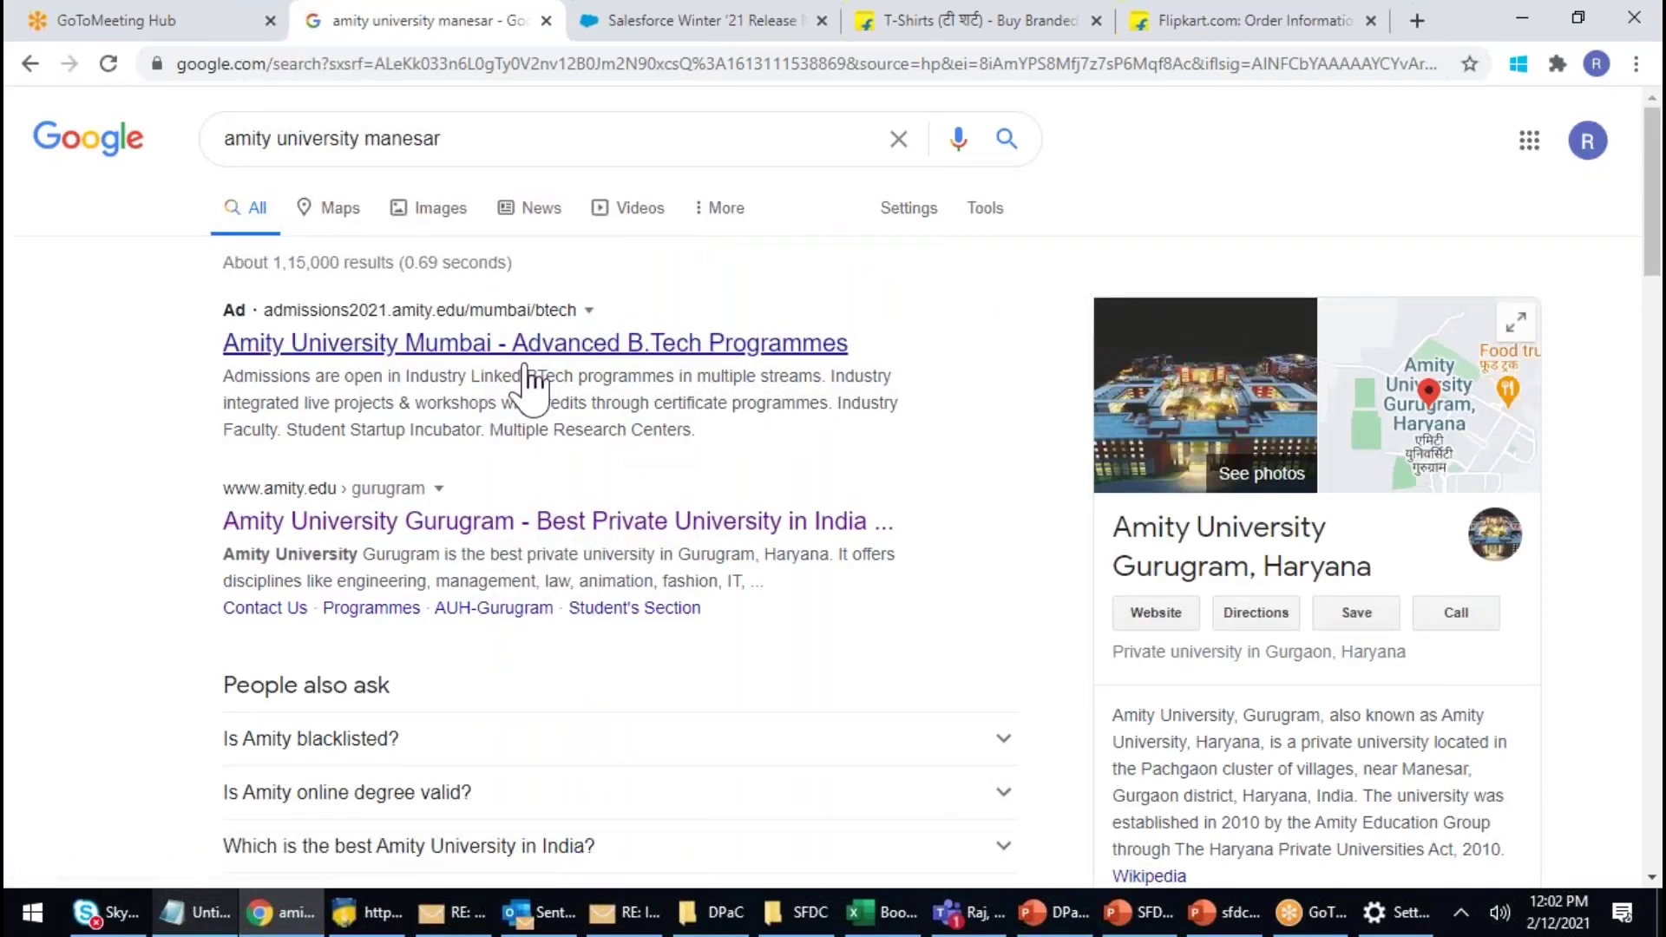
left_click(529, 523)
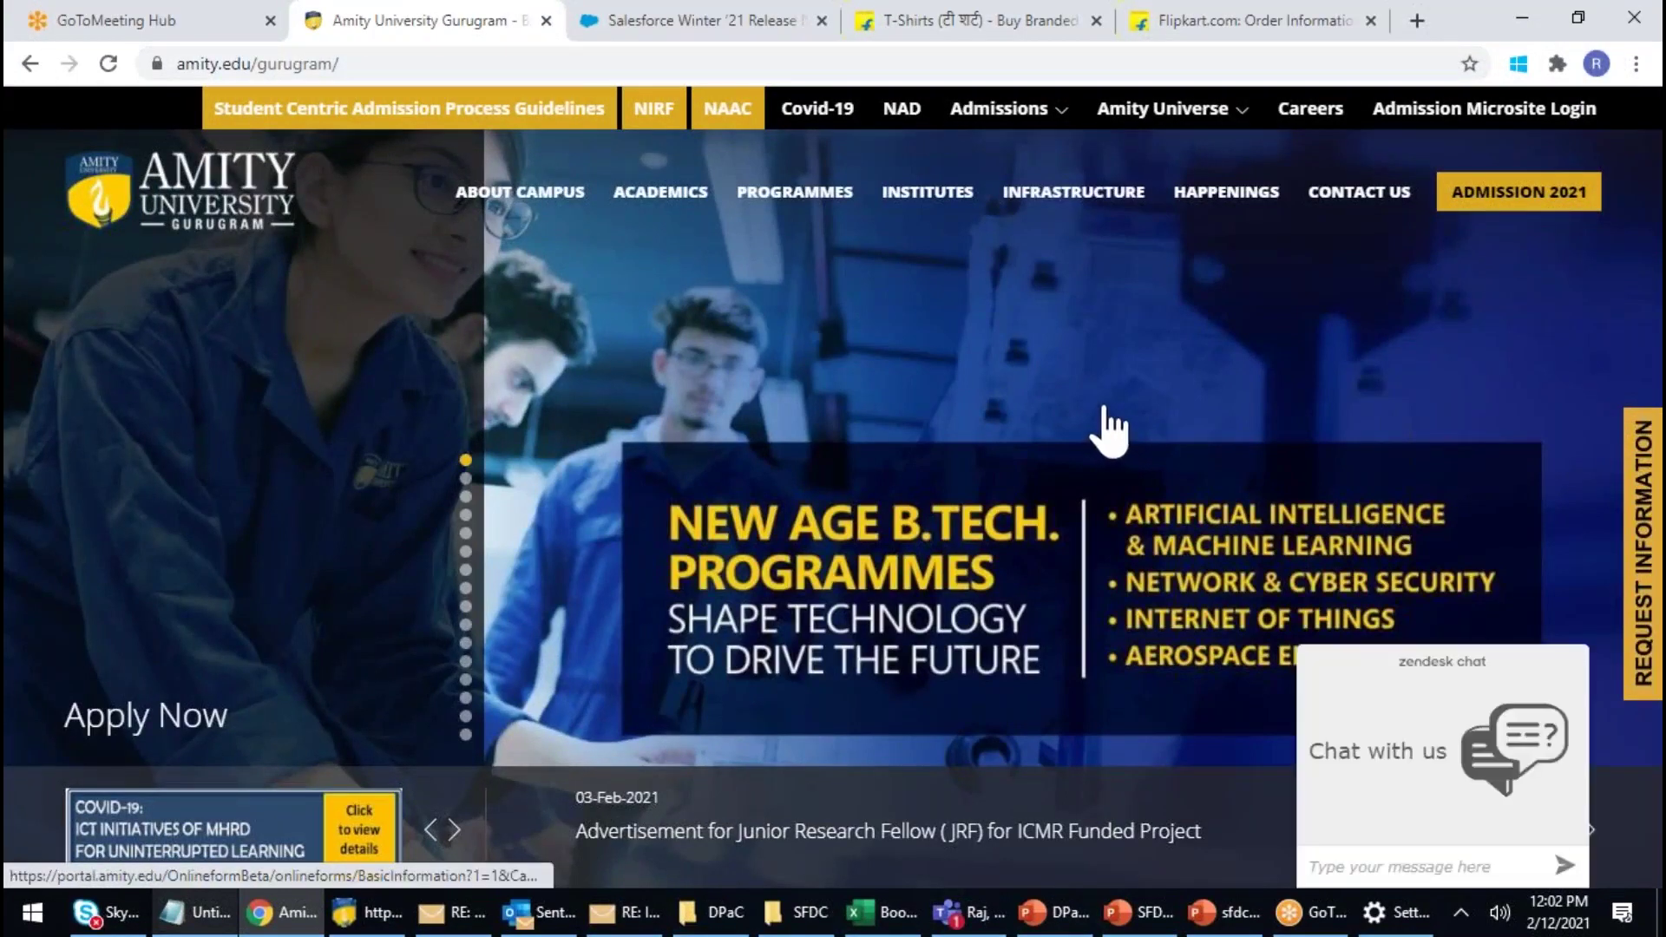
left_click(31, 64)
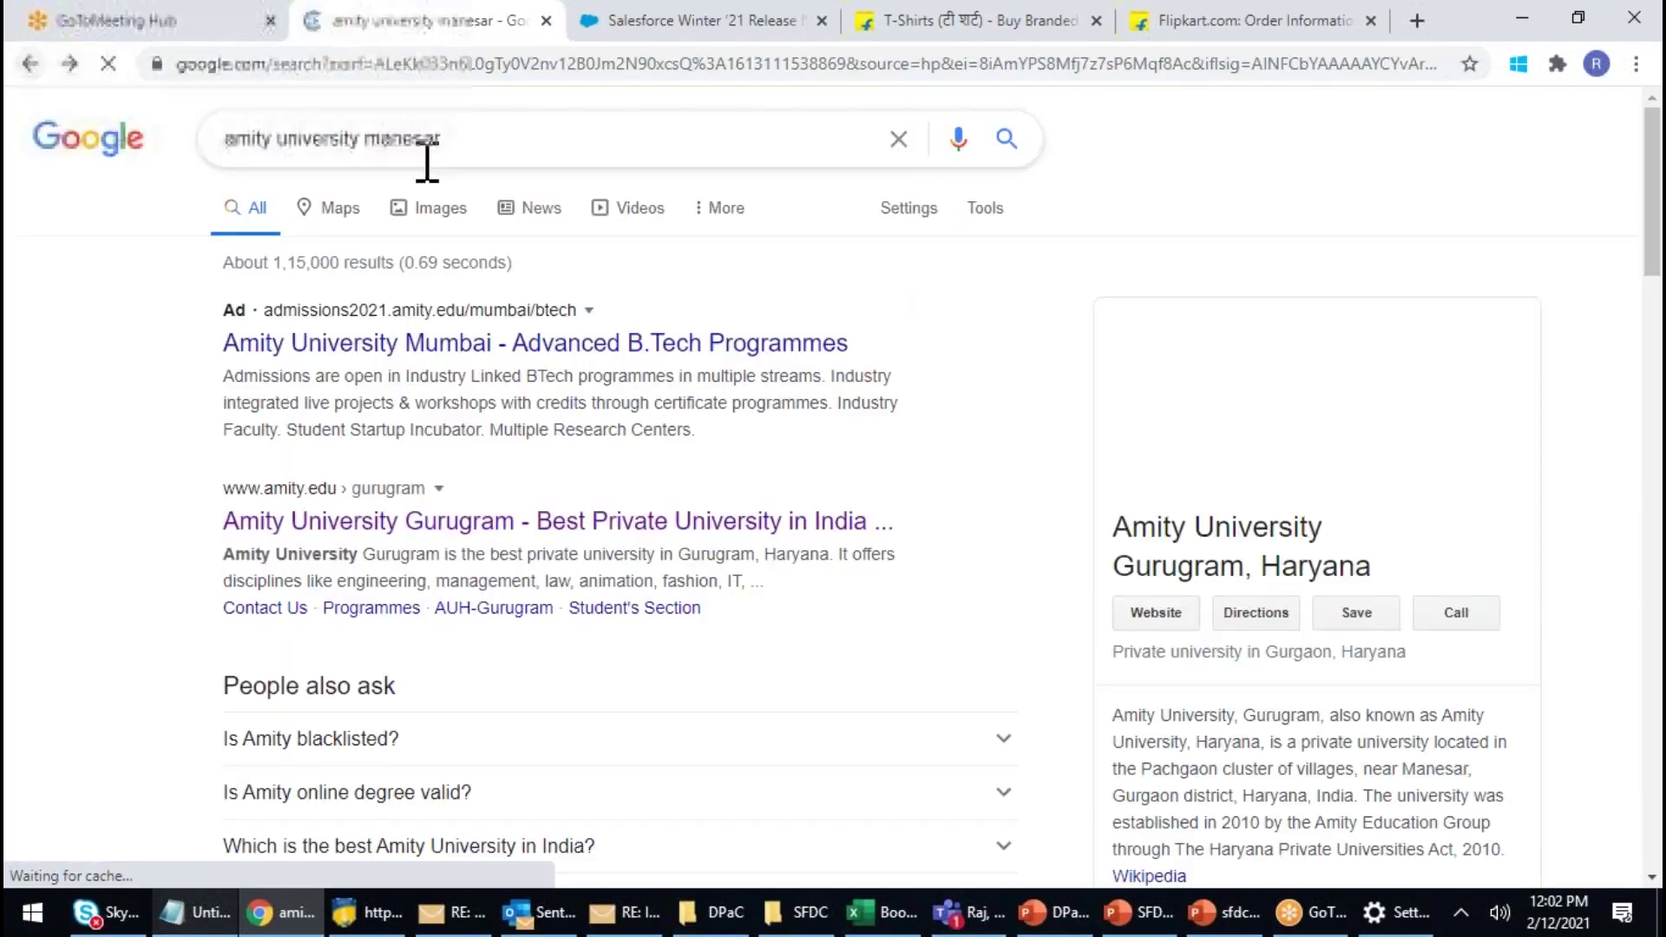
Step: Search 'amity university phd' and open the Ph.D home page's admission microsite login
left_click(563, 144)
key("BackSpace")
key("BackSpace")
key("BackSpace")
key("BackSpace")
key("BackSpace")
key("BackSpace")
key("BackSpace")
type("phd")
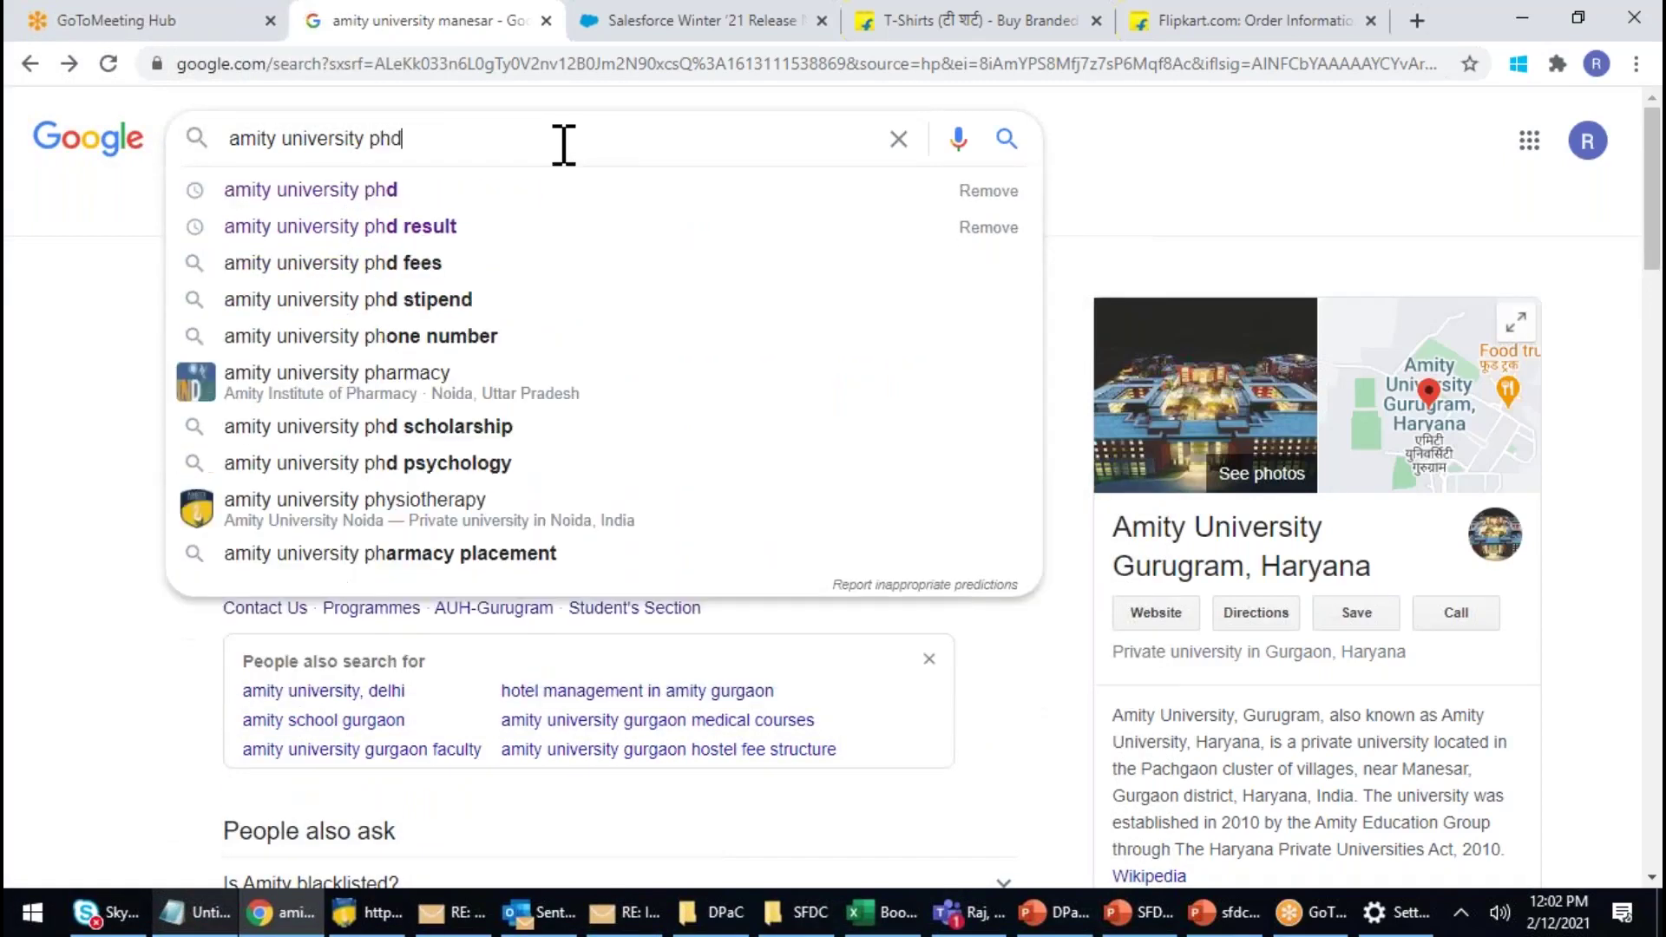
left_click(382, 192)
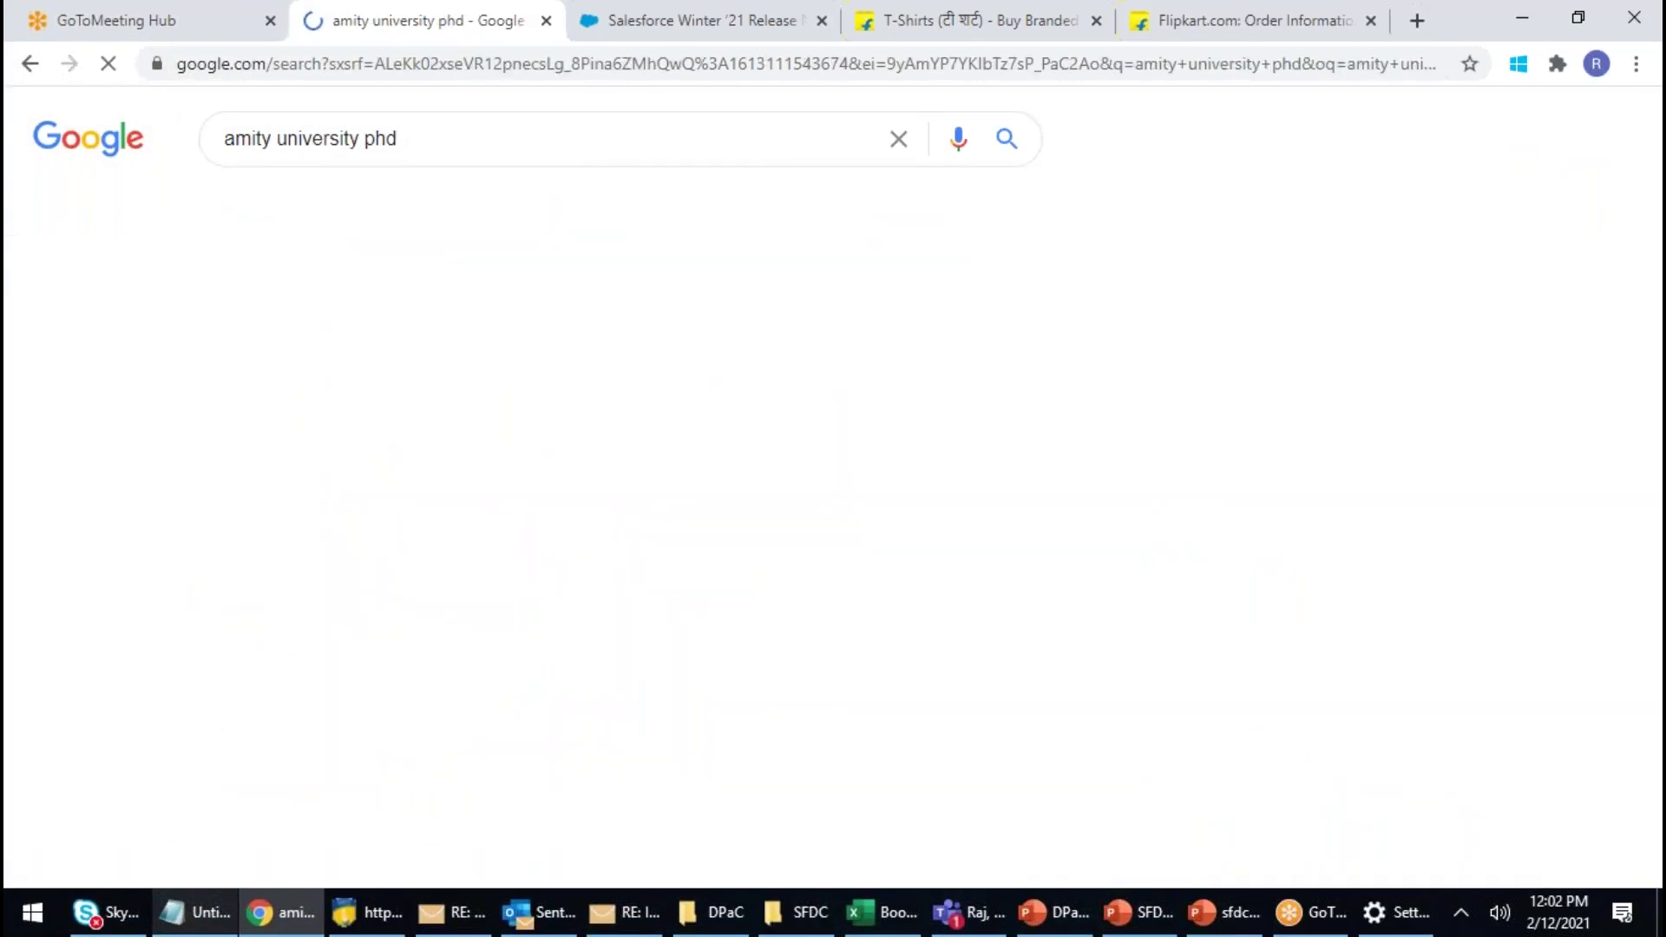
left_click(382, 341)
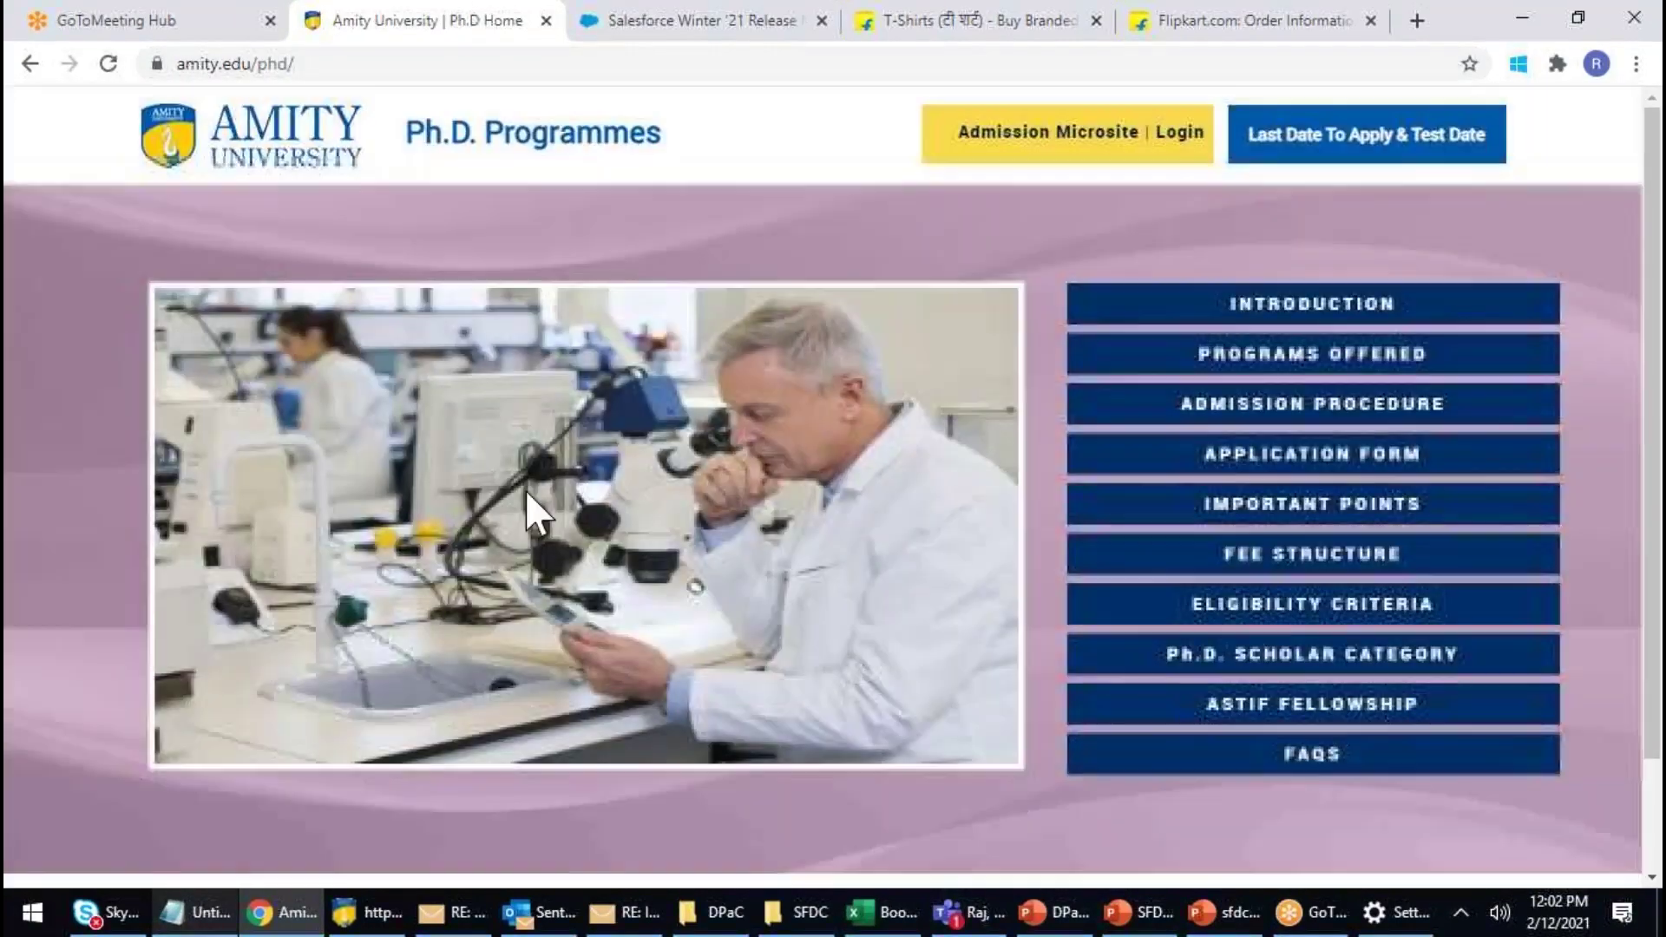
left_click(1106, 150)
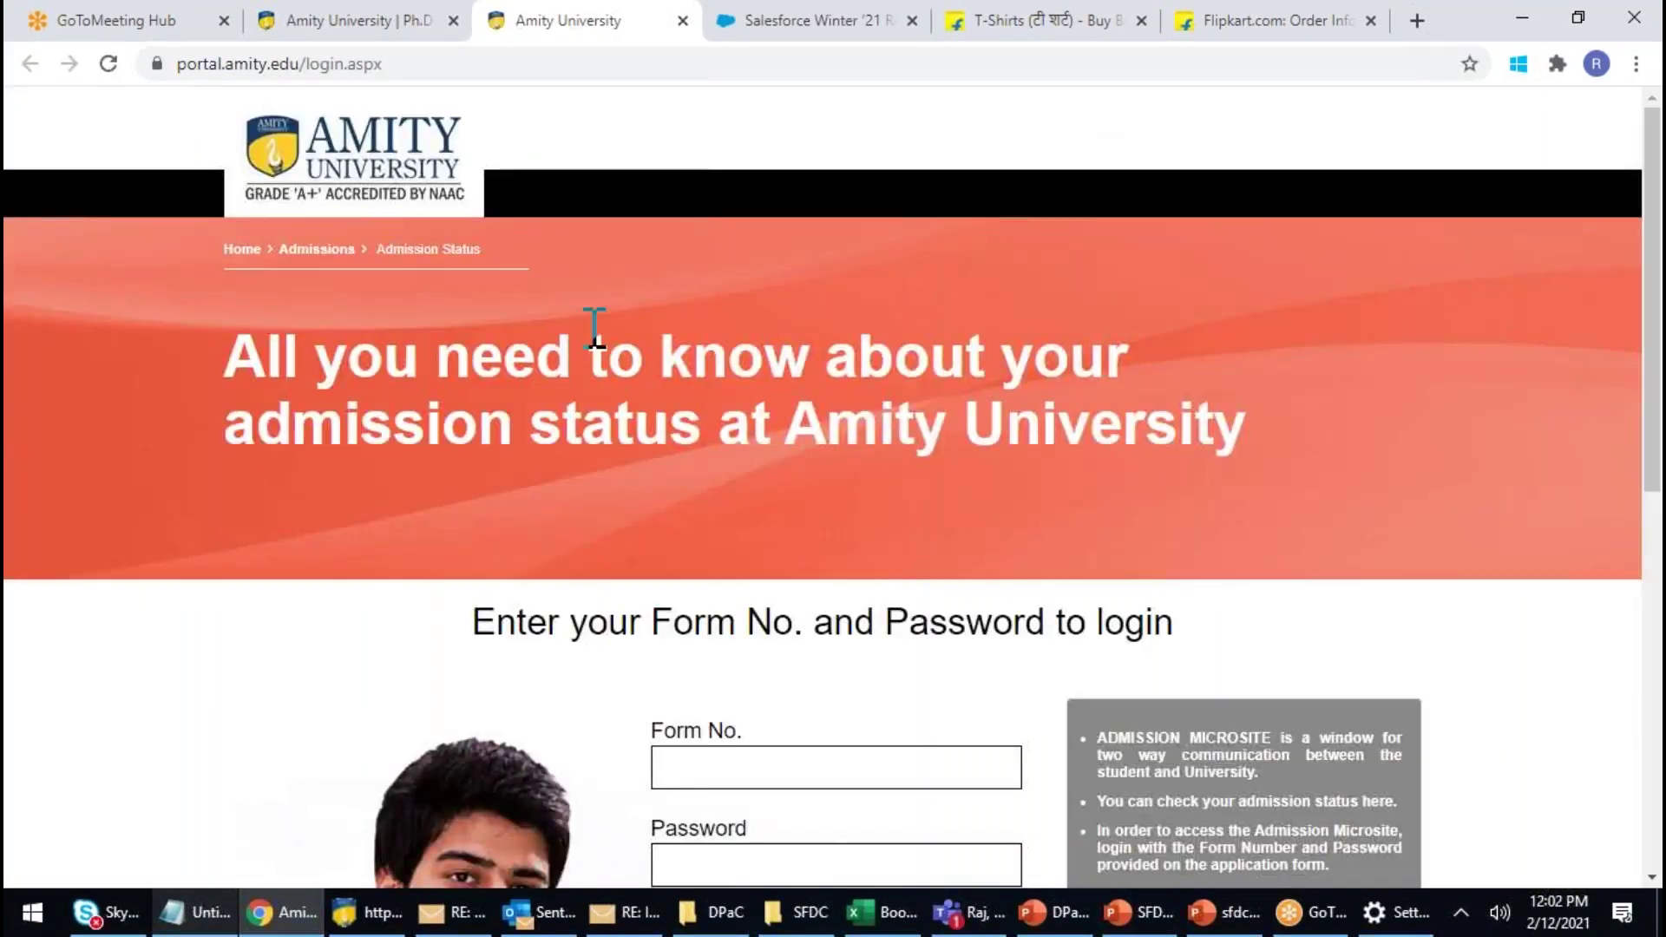
Step: Log in to the admission portal with the saved form number and the account password
scroll(780, 669, "down", 4)
left_click(712, 401)
left_click(706, 458)
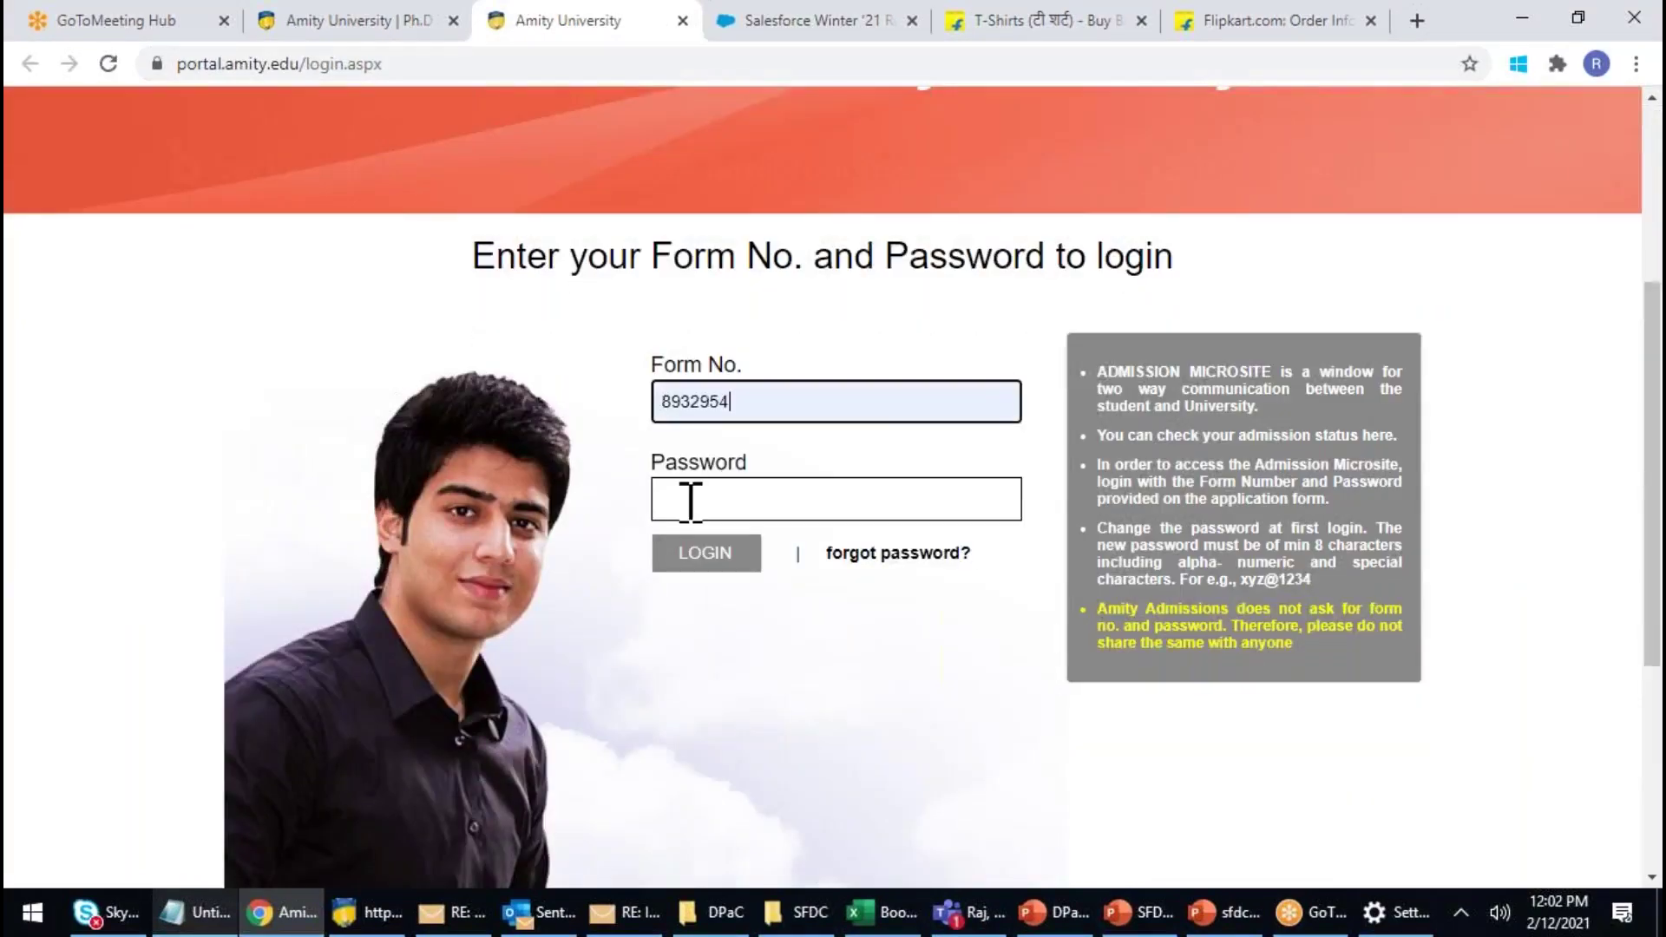
left_click(690, 502)
type("••••••••••")
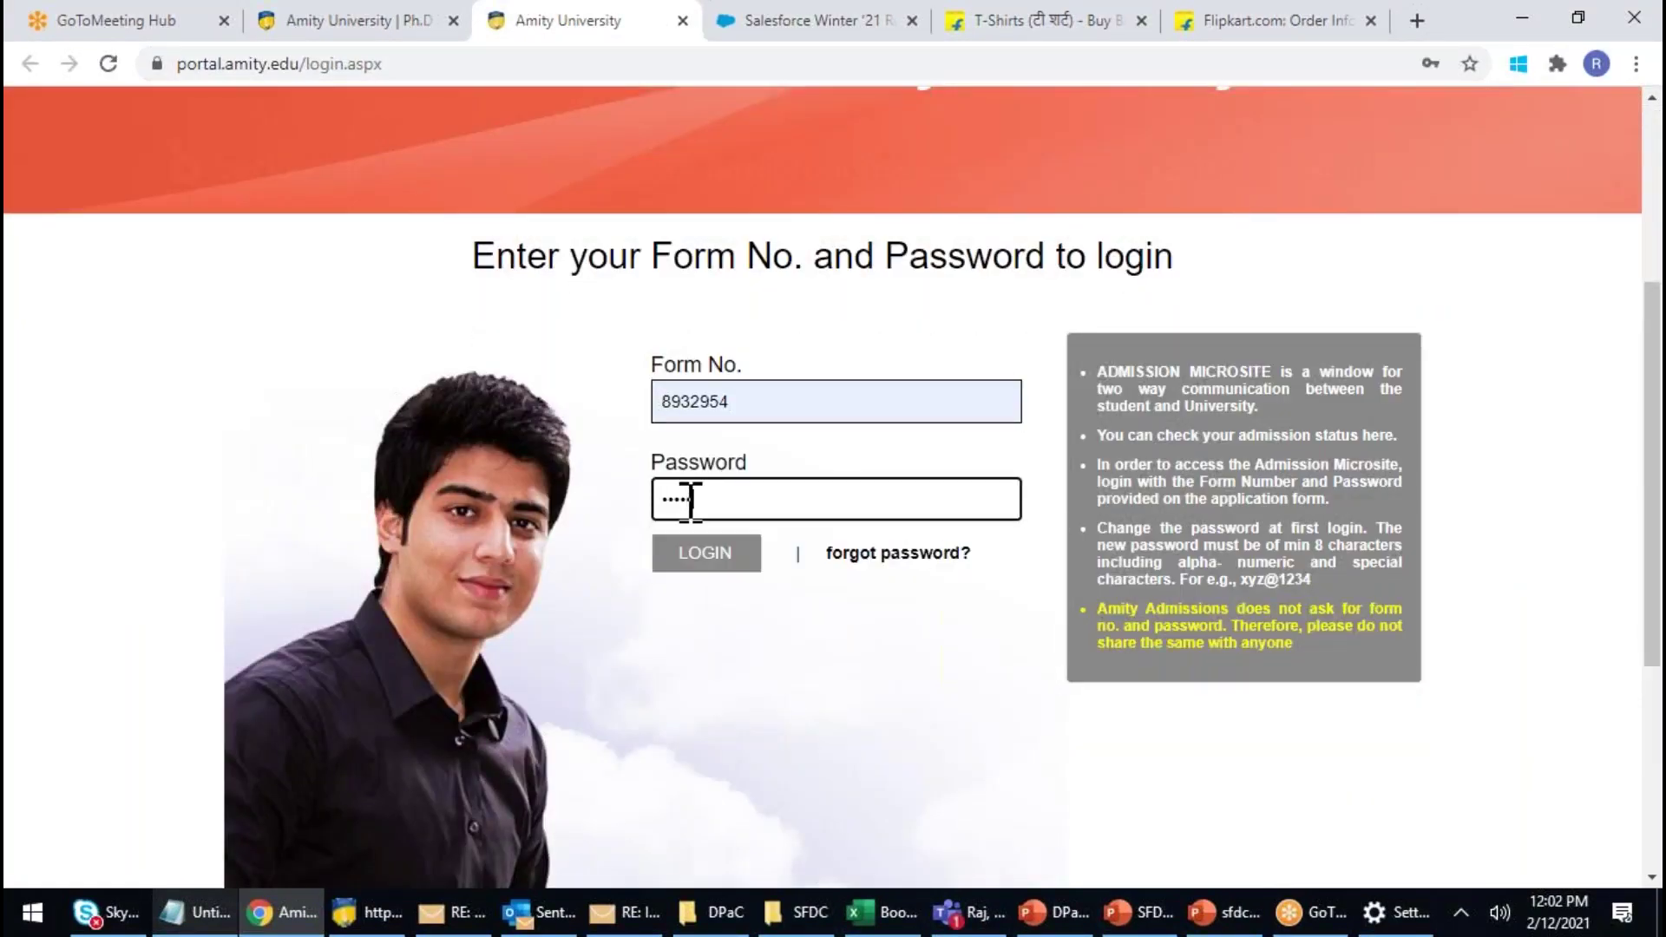
type("•")
key("Return")
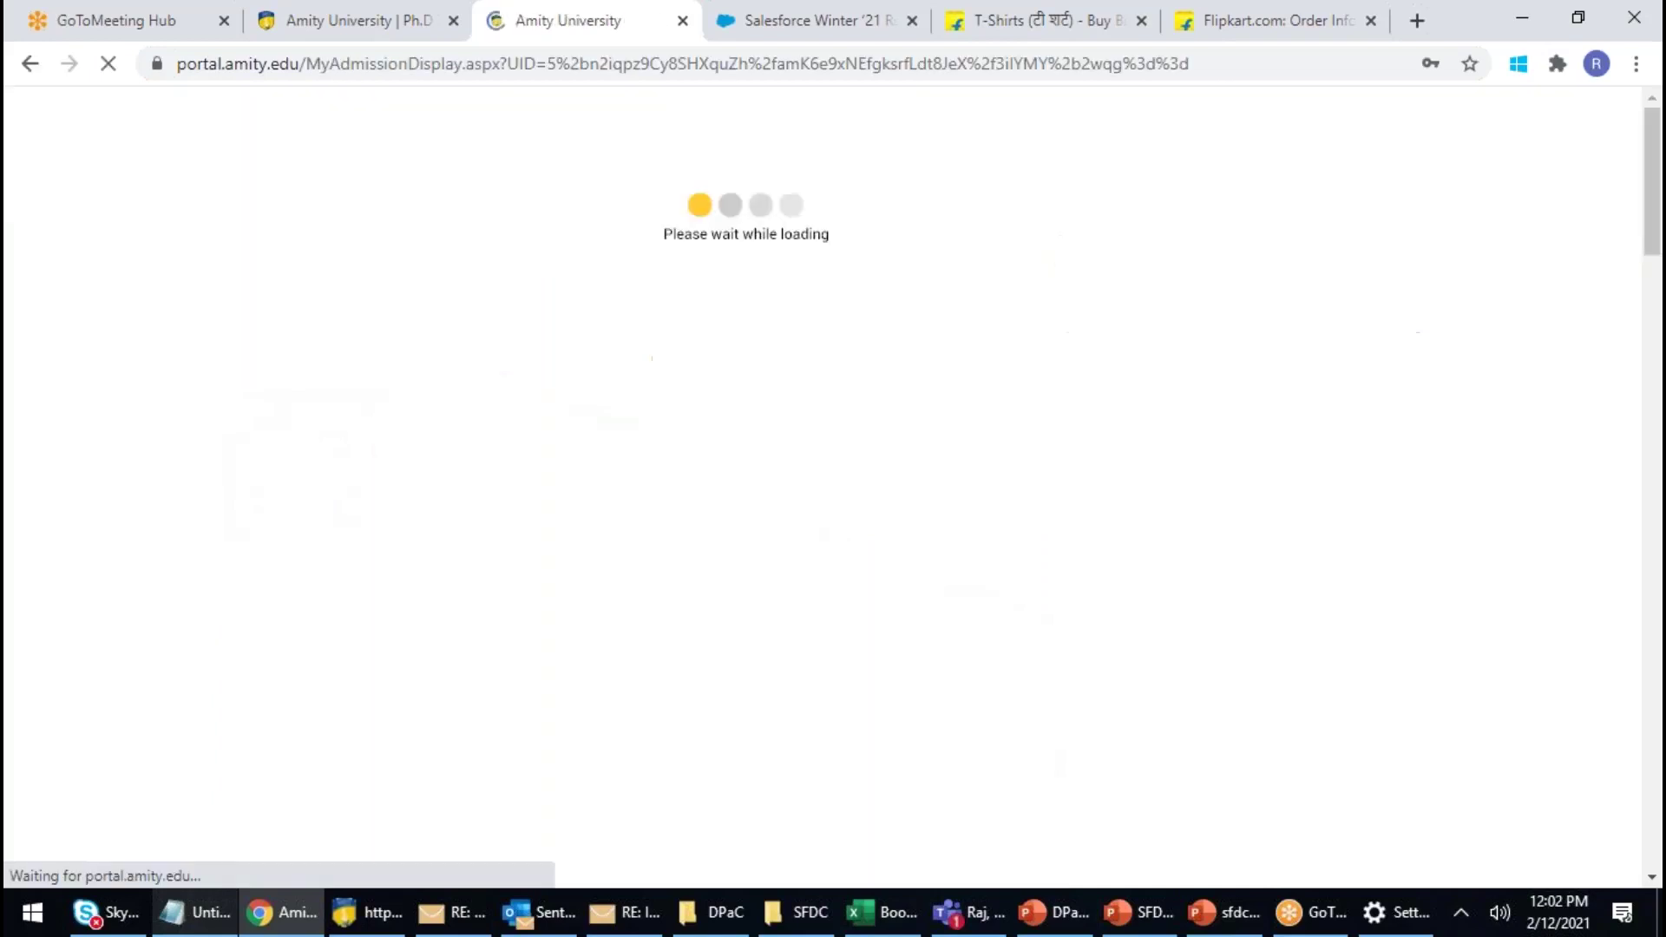
Step: Review the admission status, fee payment and final selection sections, highlighting the selection message
scroll(834, 480, "down", 6)
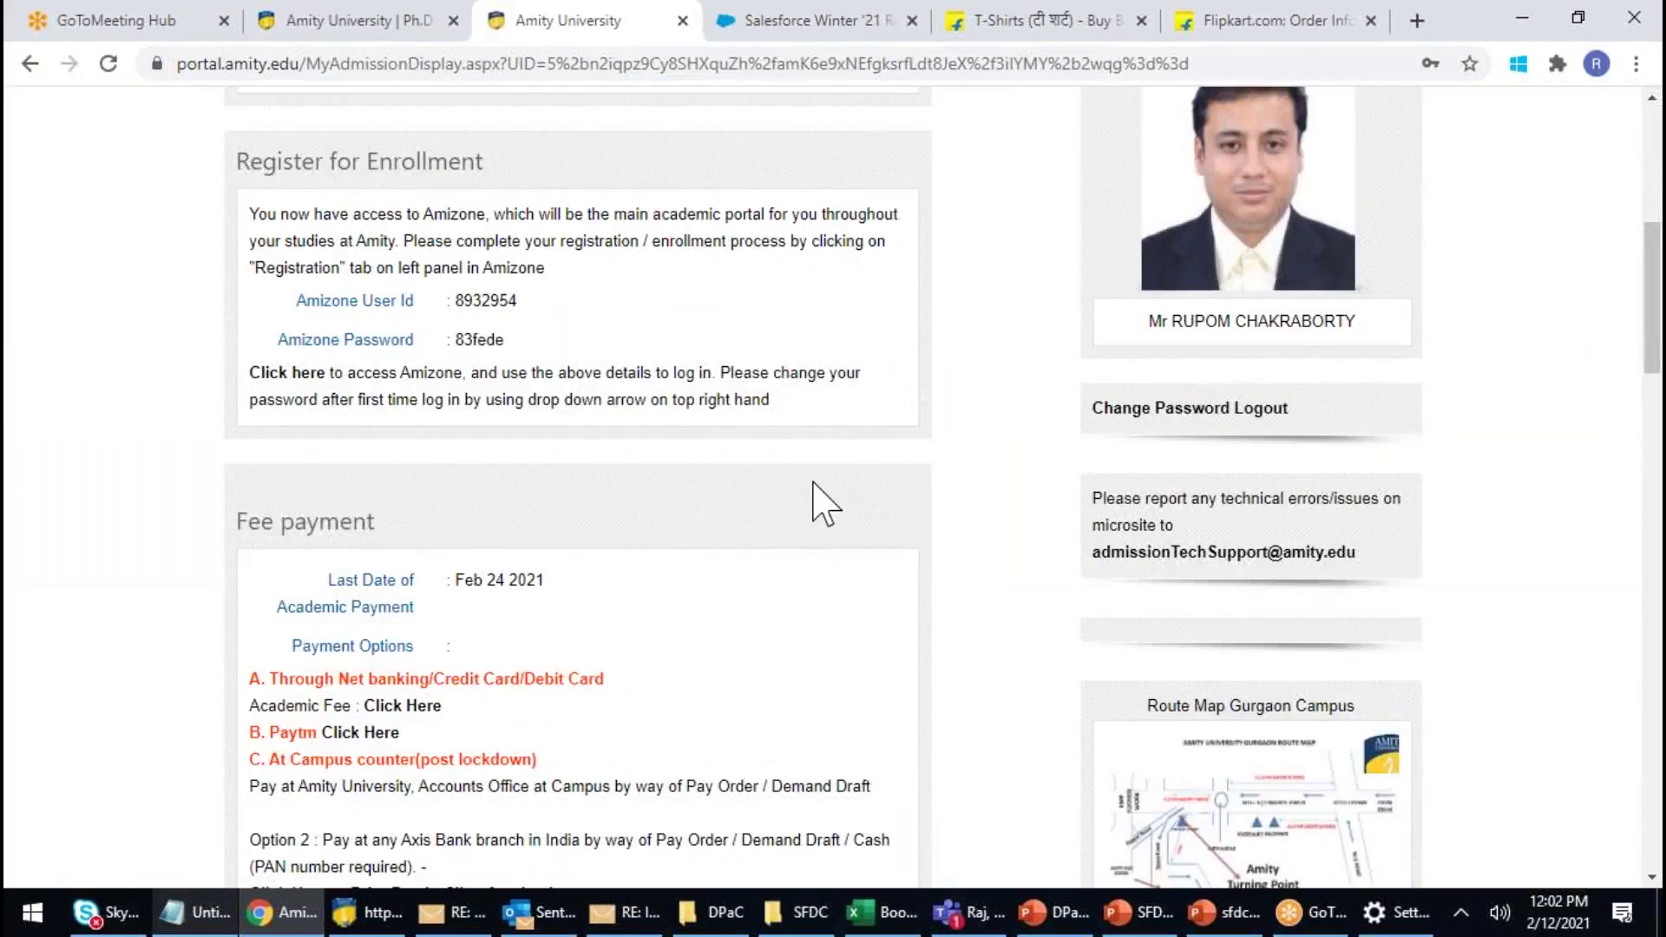
scroll(822, 503, "down", 3)
scroll(816, 499, "down", 7)
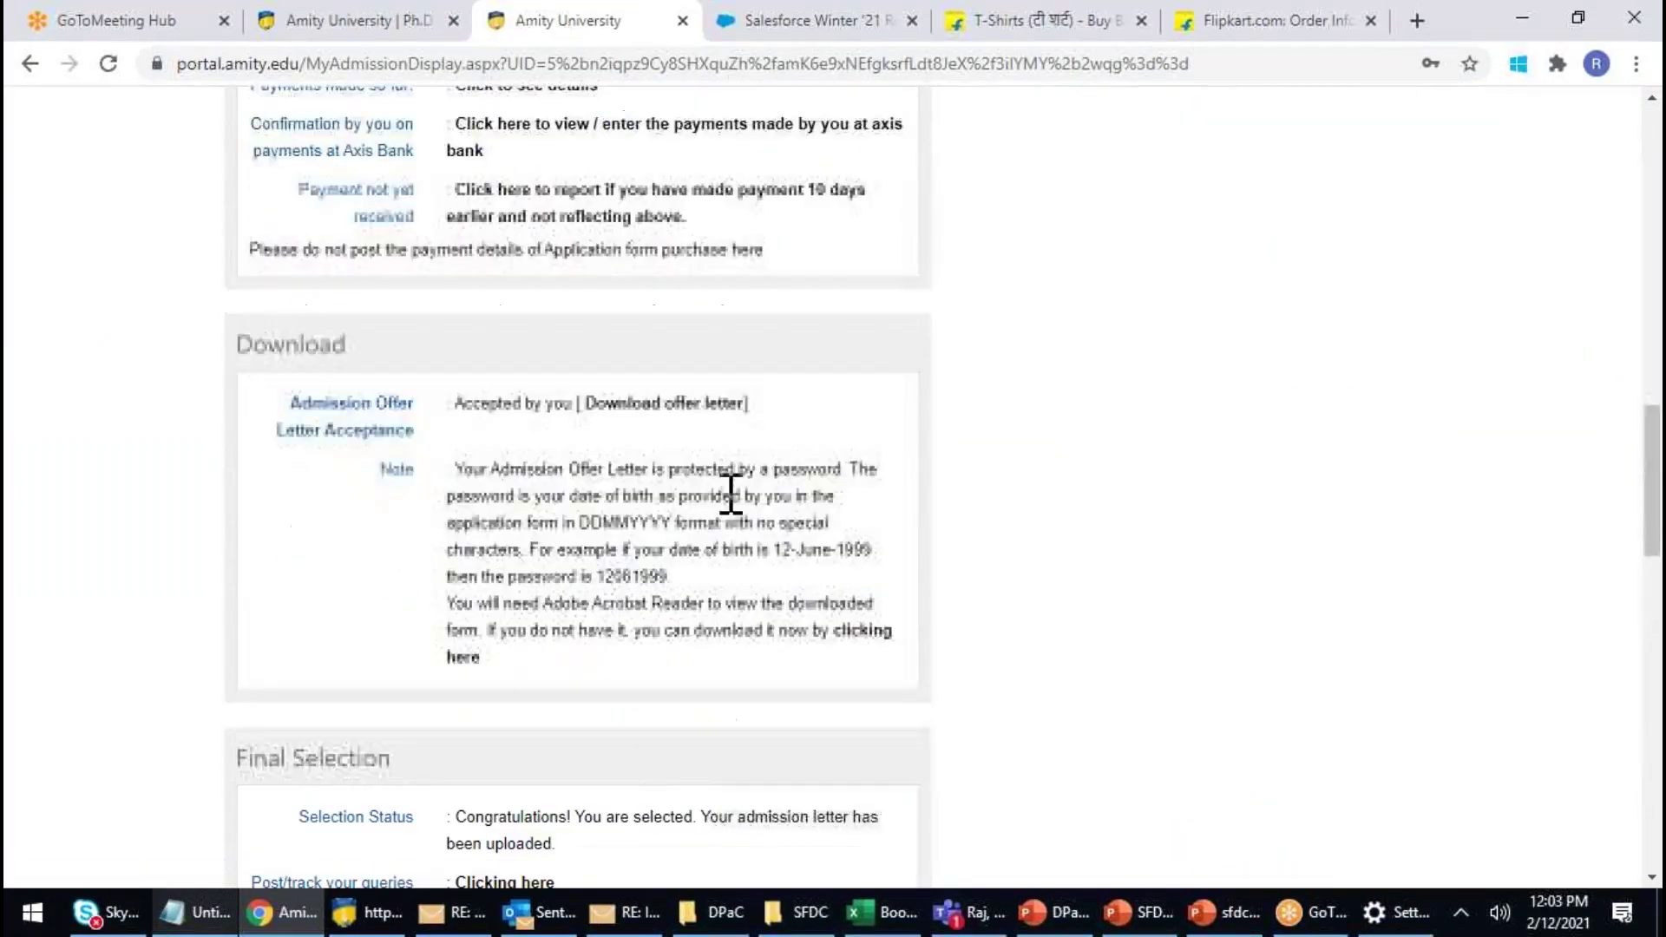
scroll(744, 524, "down", 3)
left_click_drag(529, 573, 862, 607)
left_click(810, 610)
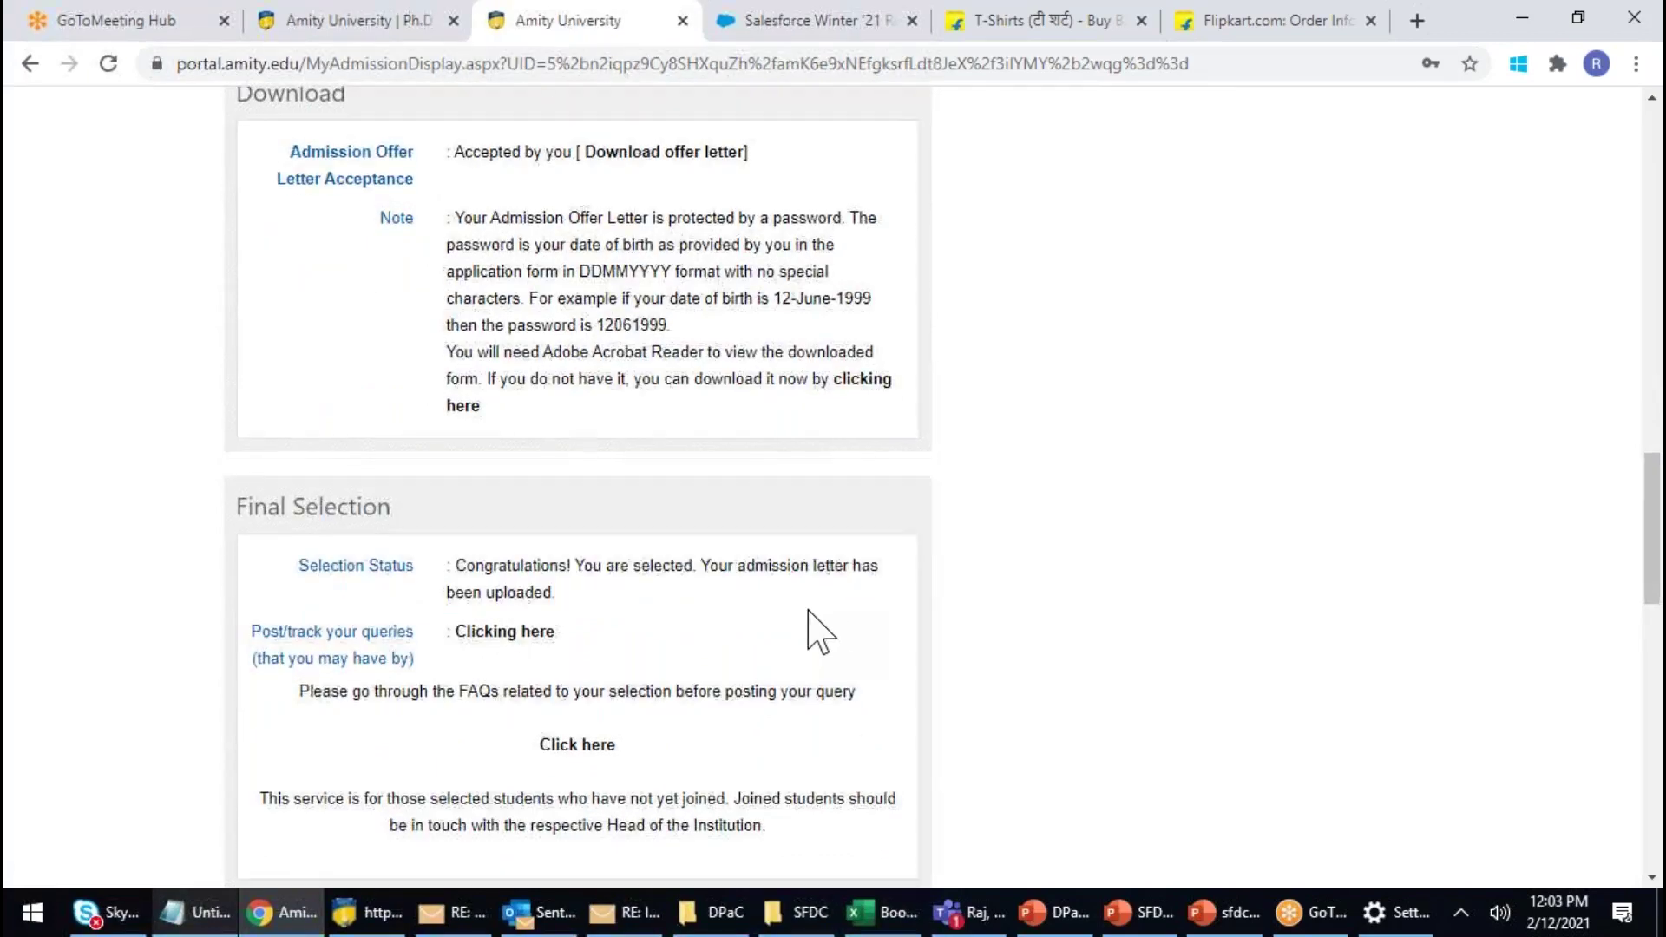
scroll(811, 610, "down", 3)
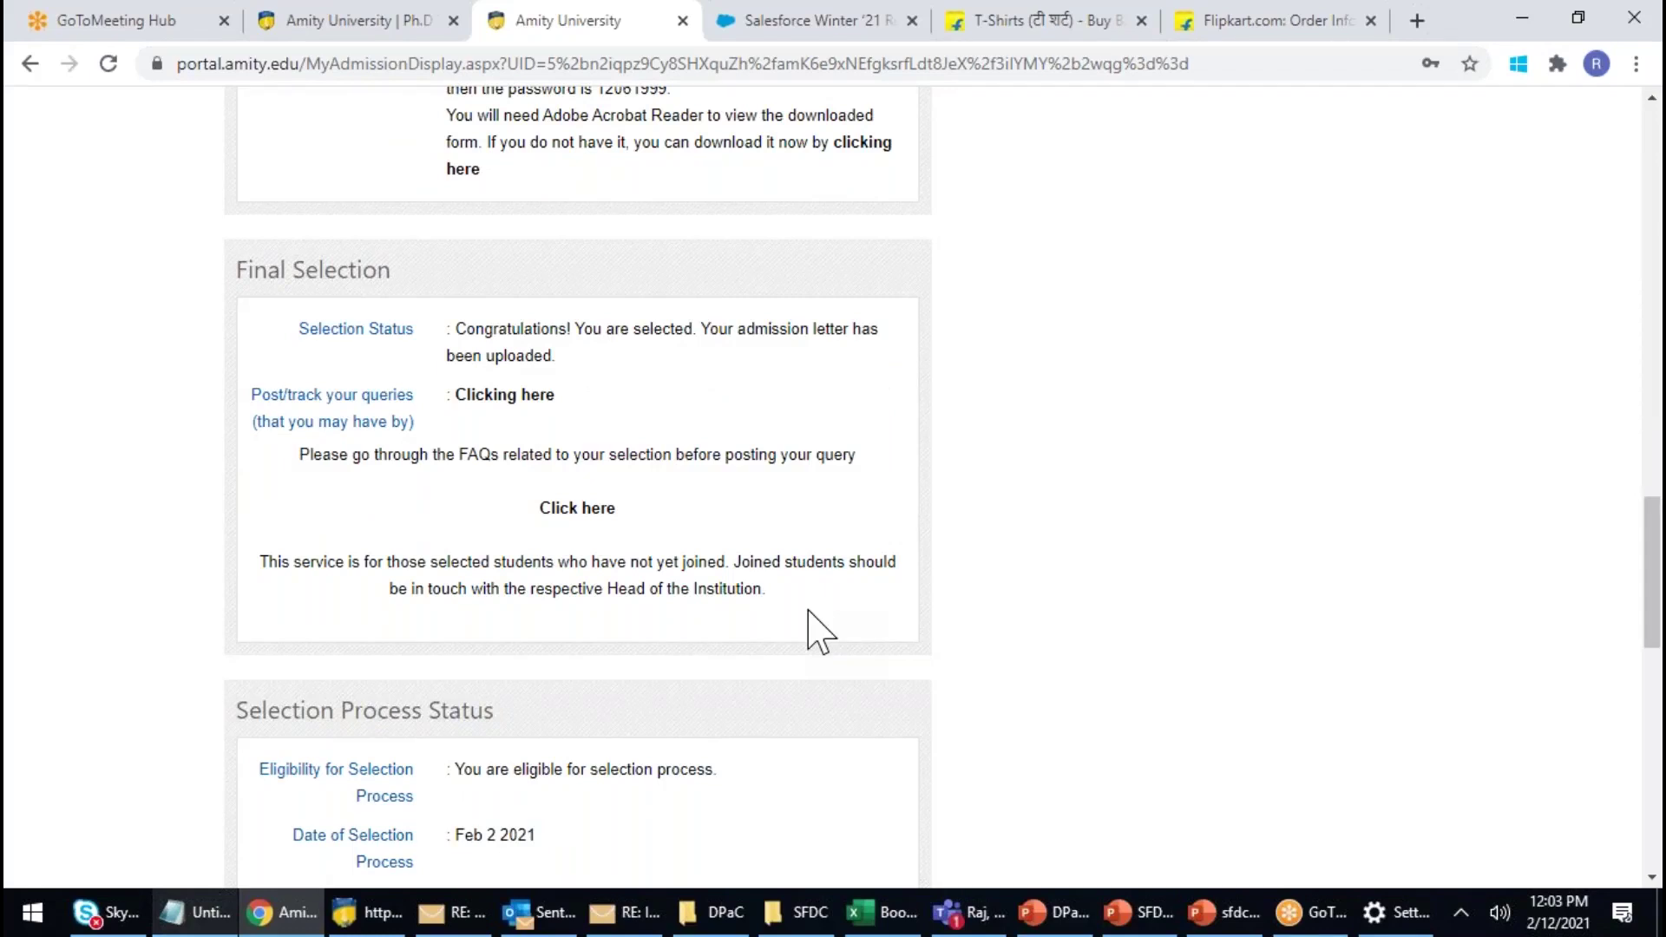
scroll(810, 621, "up", 3)
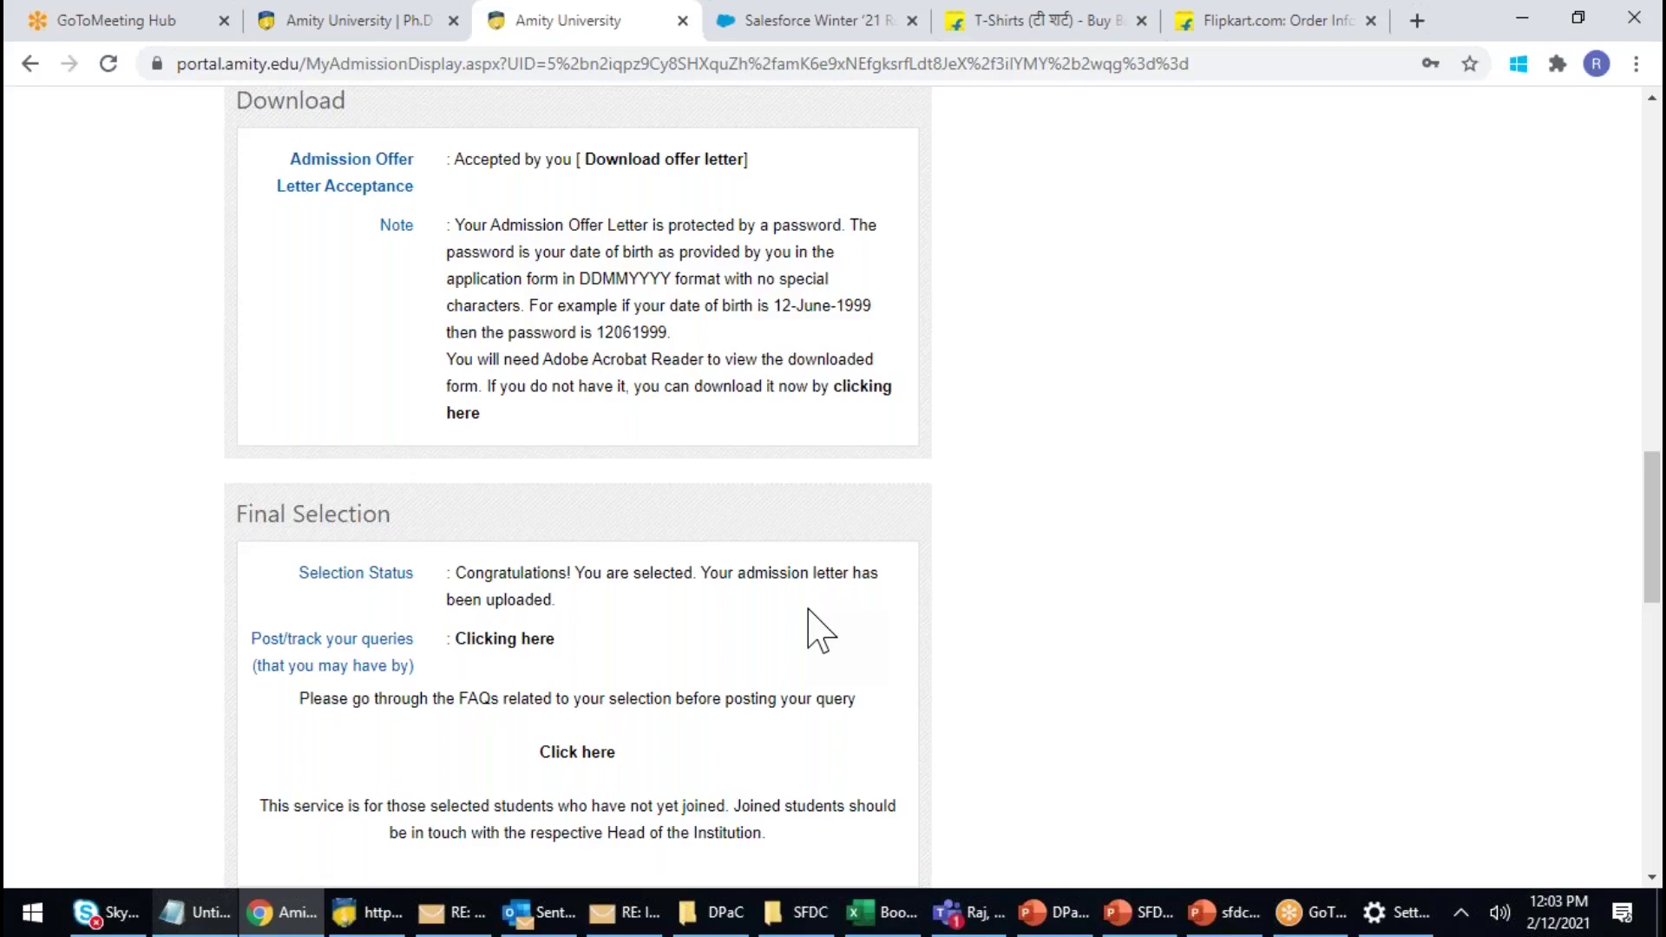
scroll(809, 610, "up", 4)
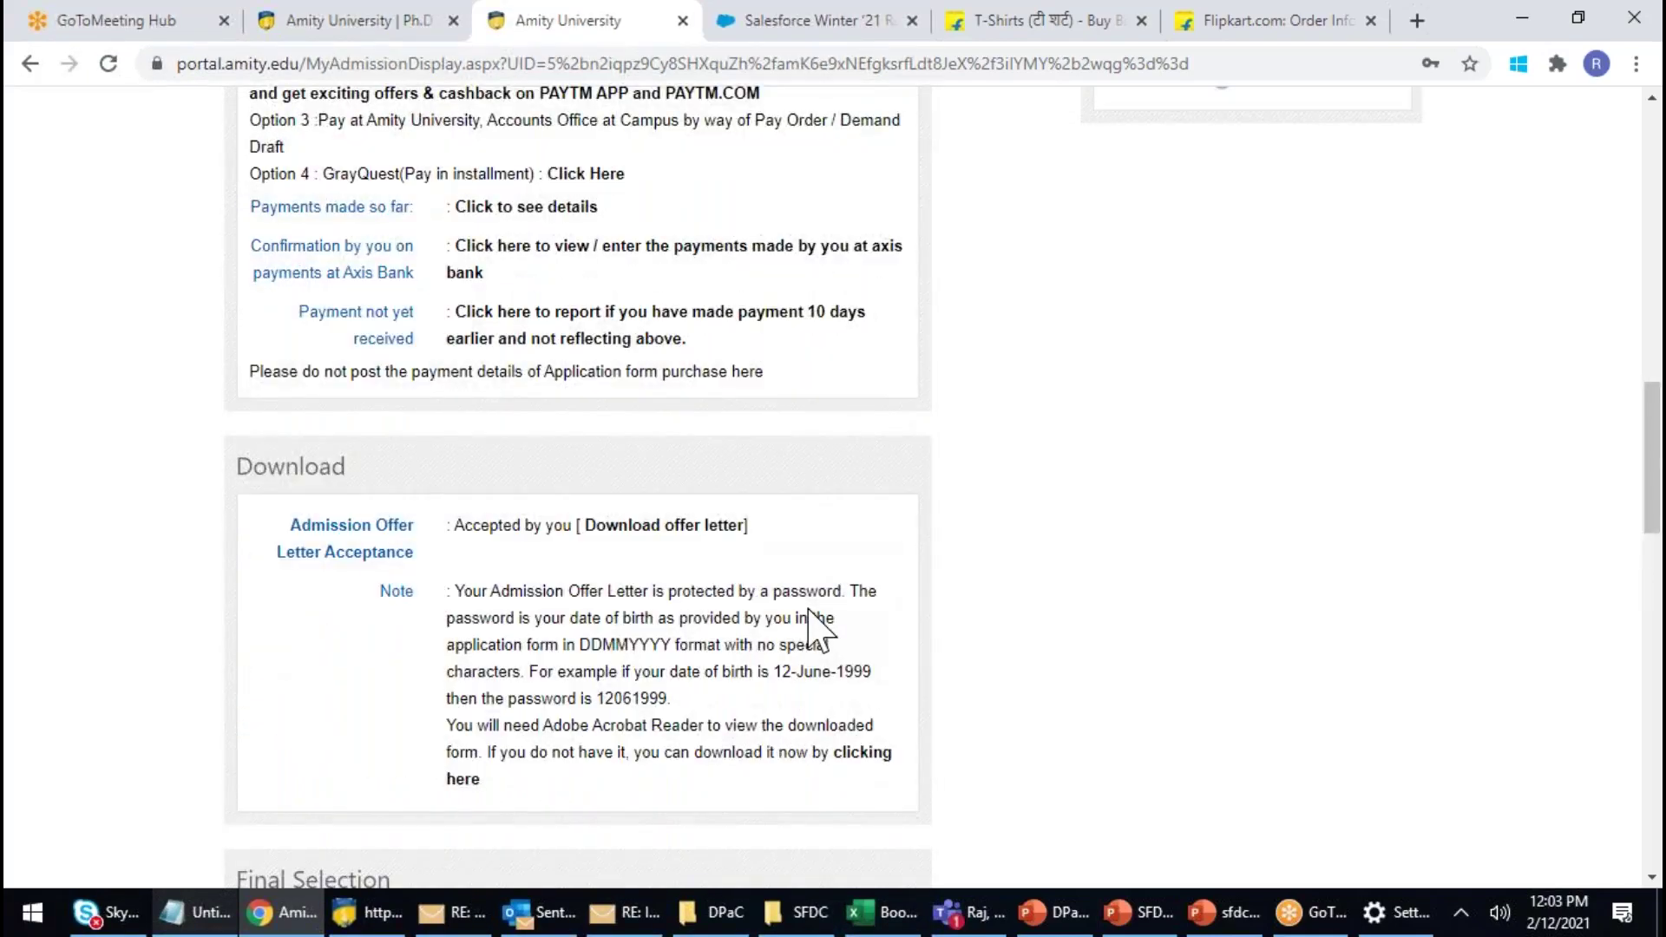
Step: Open the admission offer letter full screen and unlock it with the PDF password
left_click(682, 526)
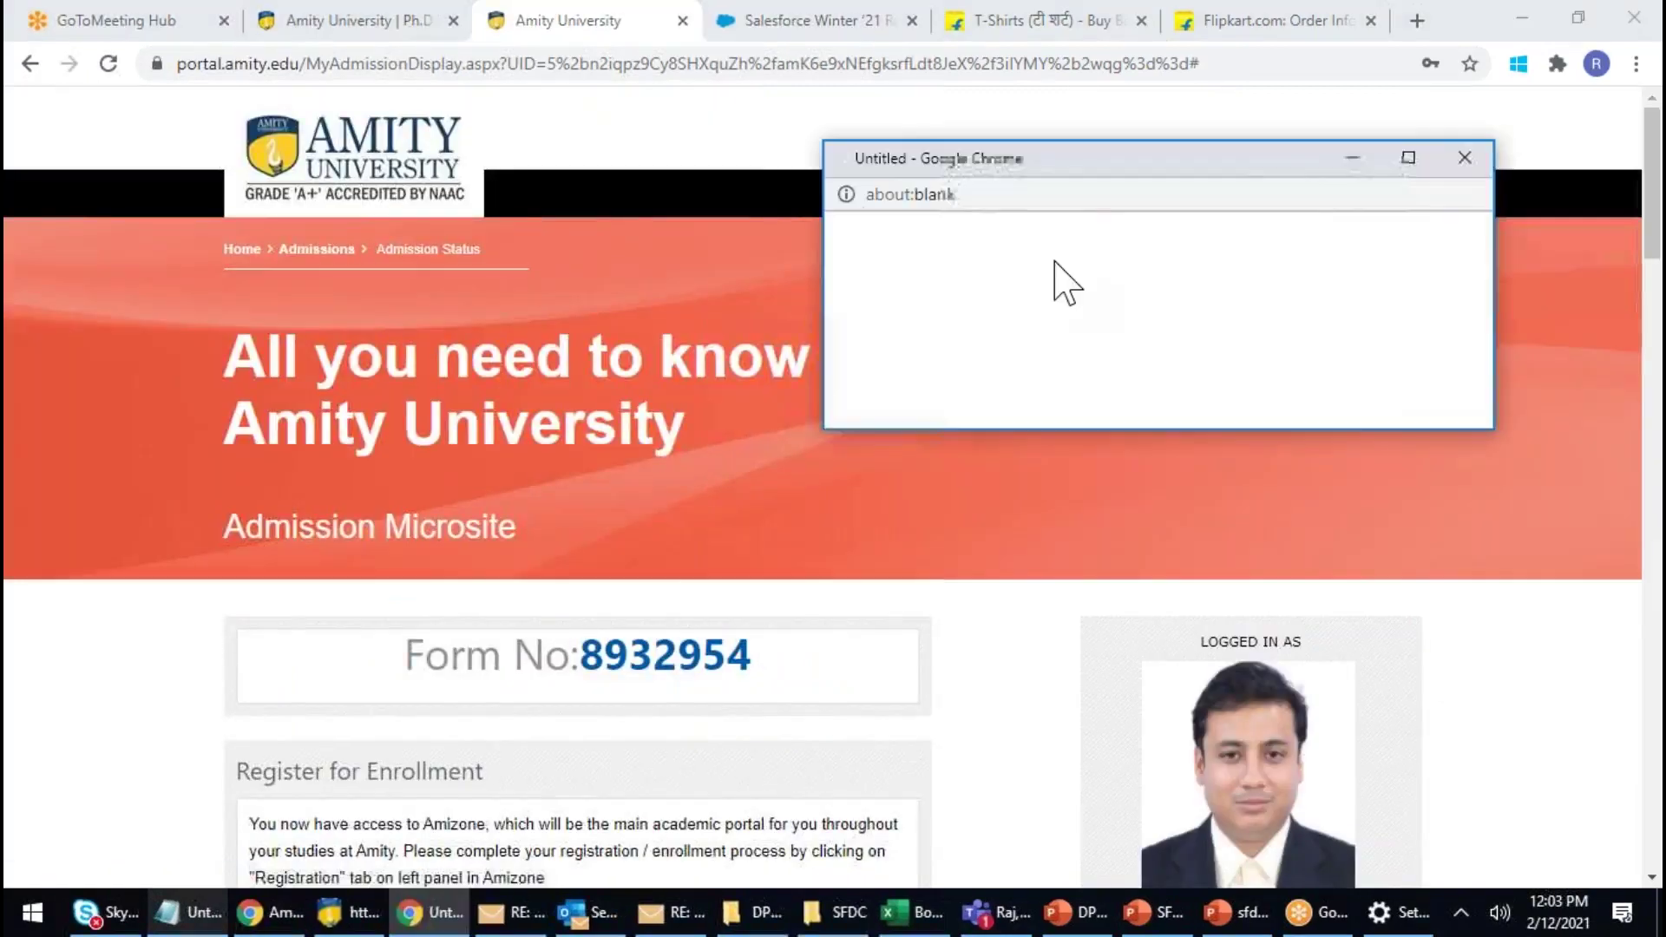
left_click(1409, 157)
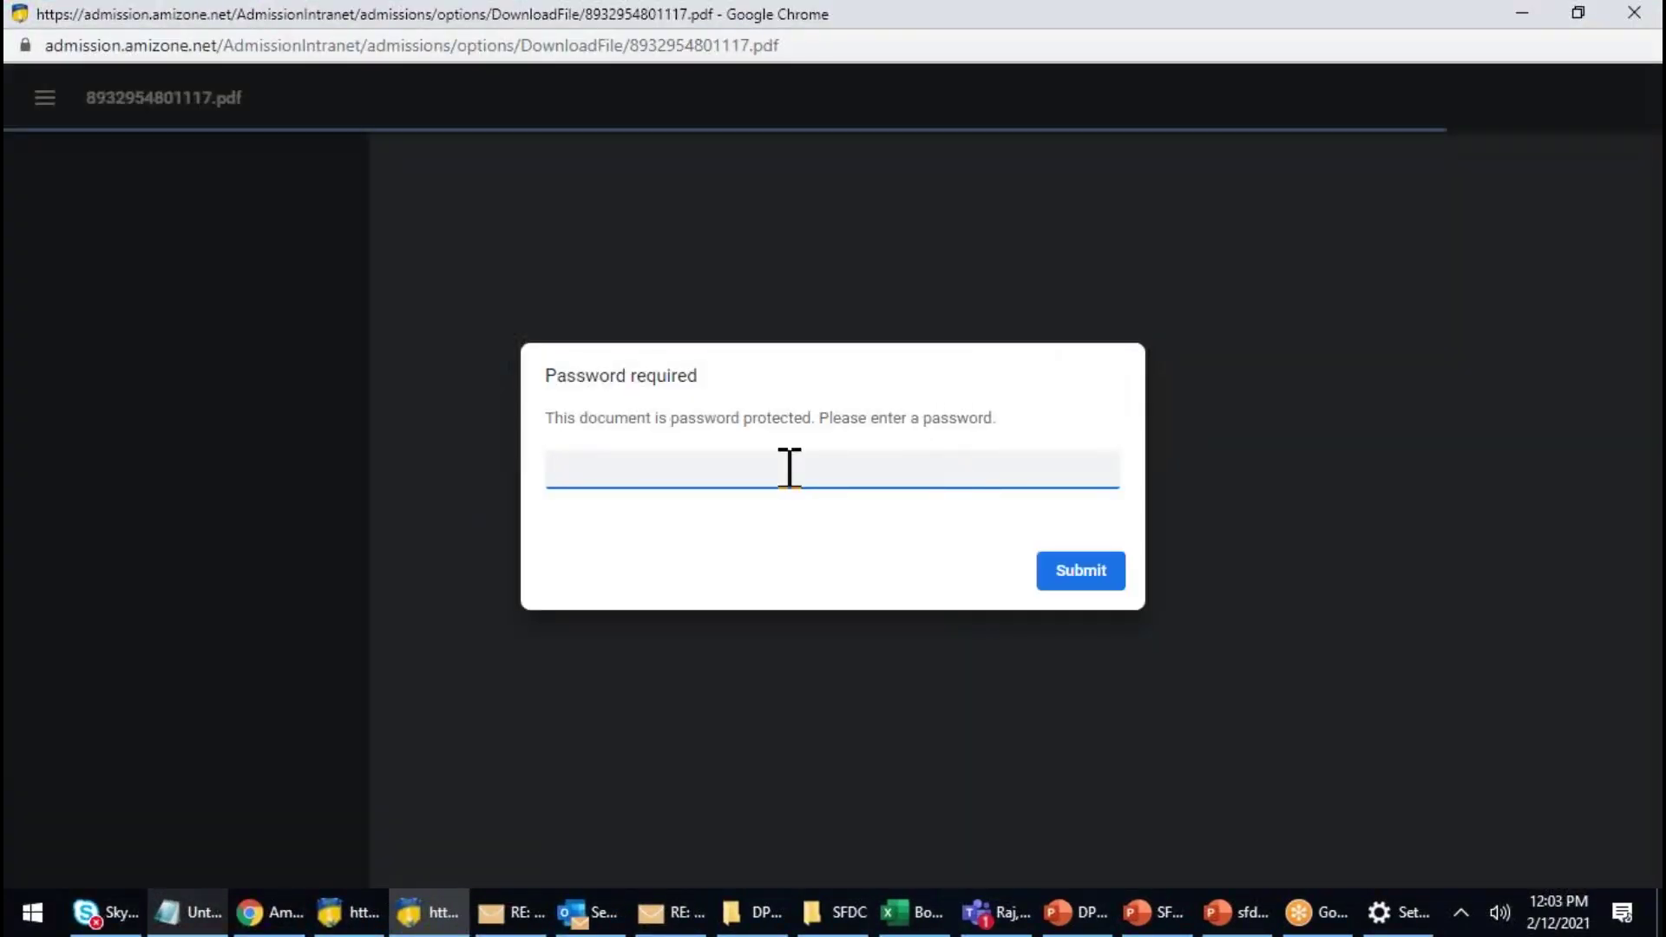
type("••••••••")
key("Return")
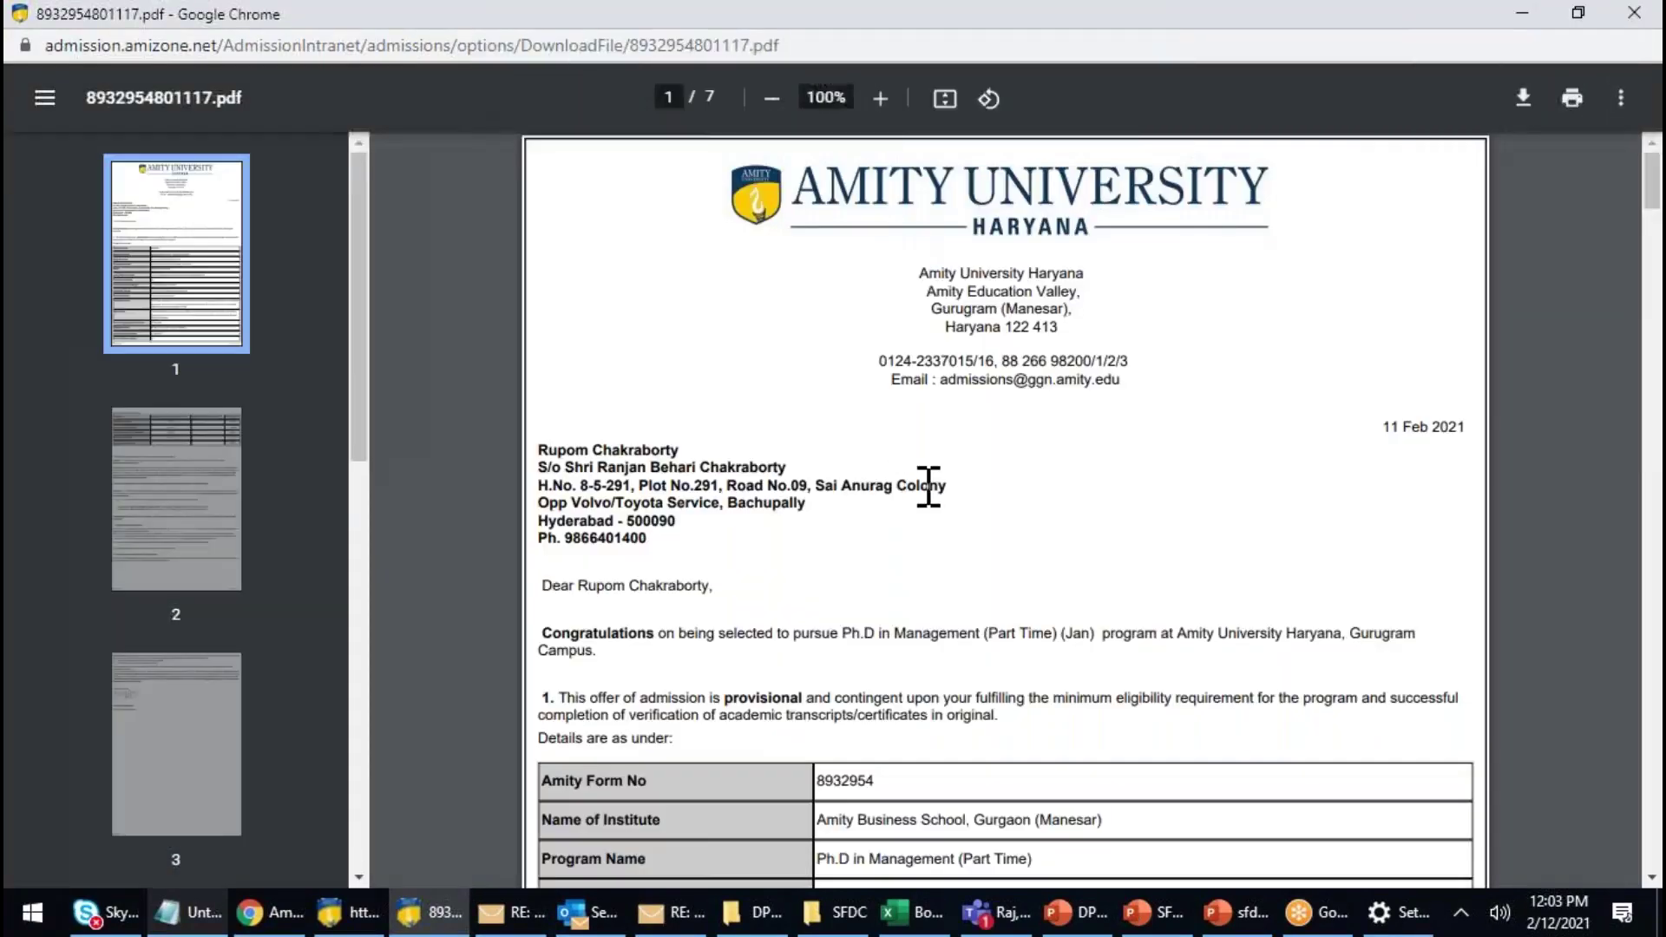
Step: Read the offer letter, highlighting the program name
scroll(929, 486, "down", 5)
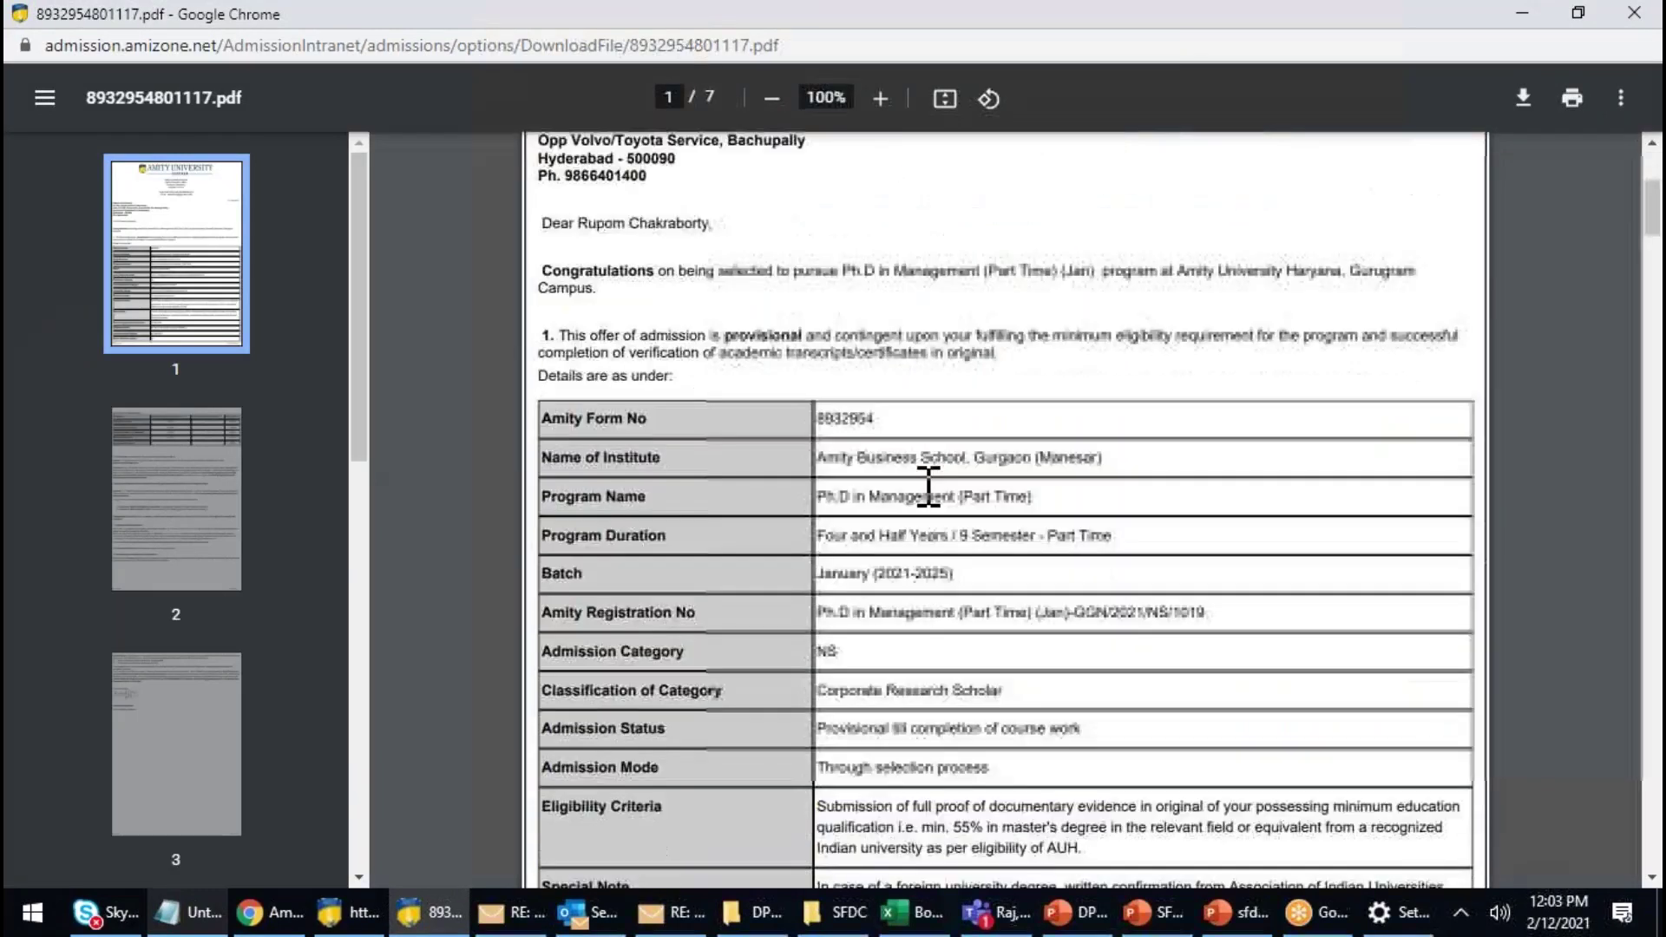
left_click_drag(895, 371, 1075, 368)
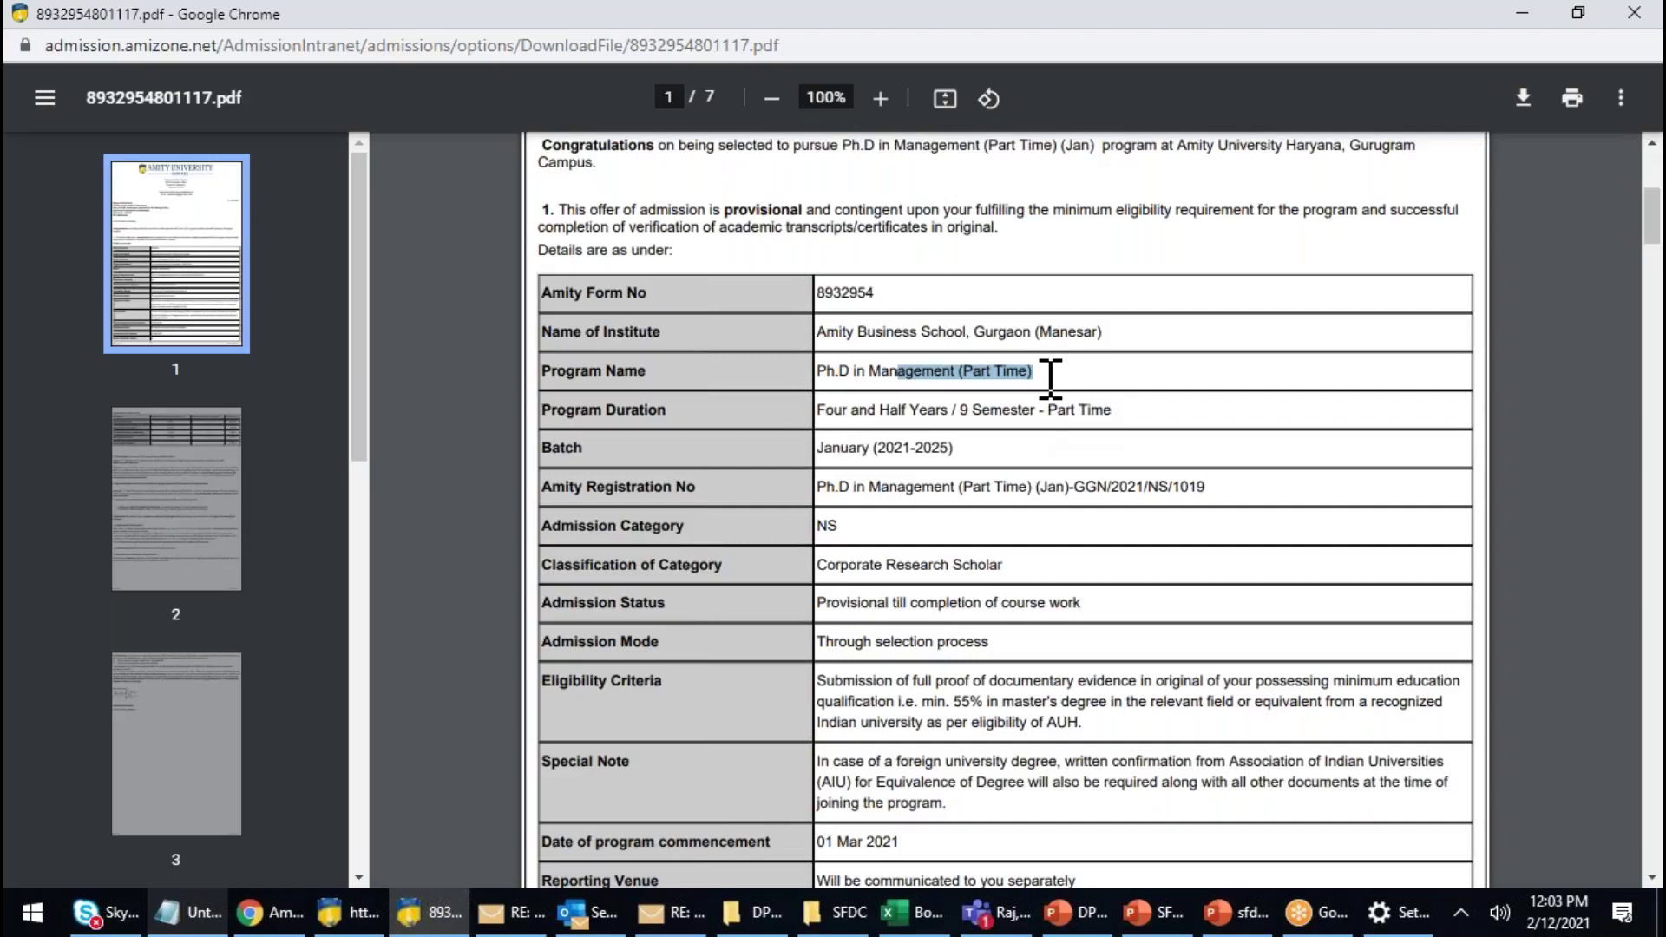
left_click(972, 386)
left_click_drag(870, 372, 1034, 373)
scroll(1088, 402, "down", 7)
scroll(1088, 402, "up", 12)
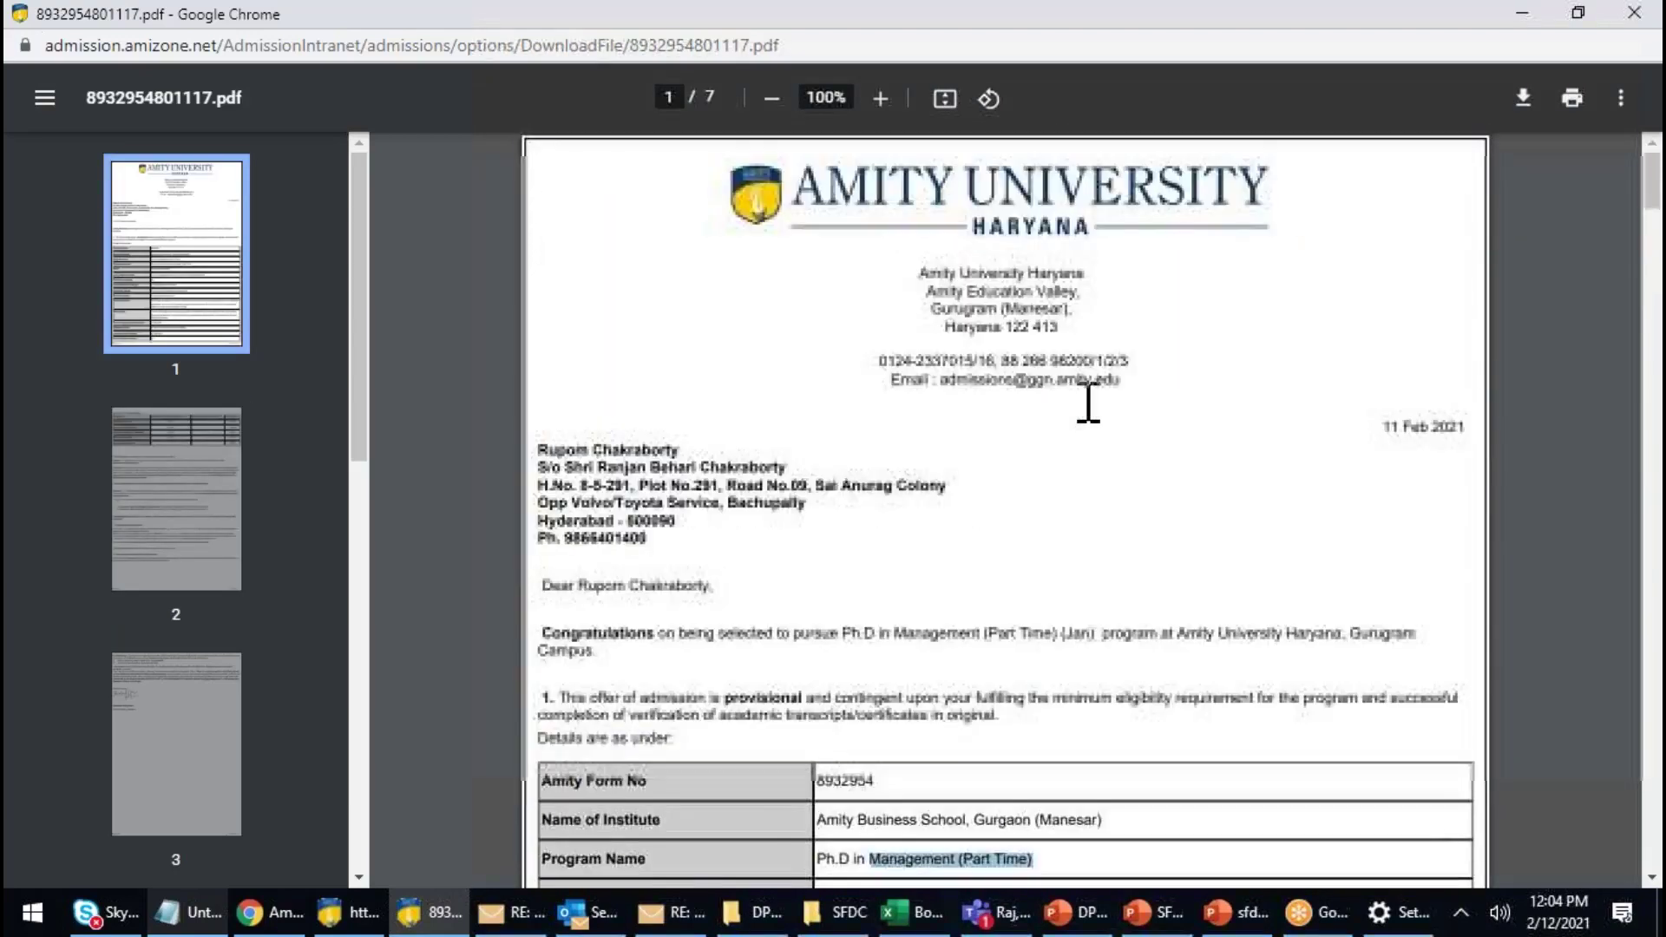
Step: Close the offer letter window and the admission portal tab
left_click_drag(854, 15, 826, 224)
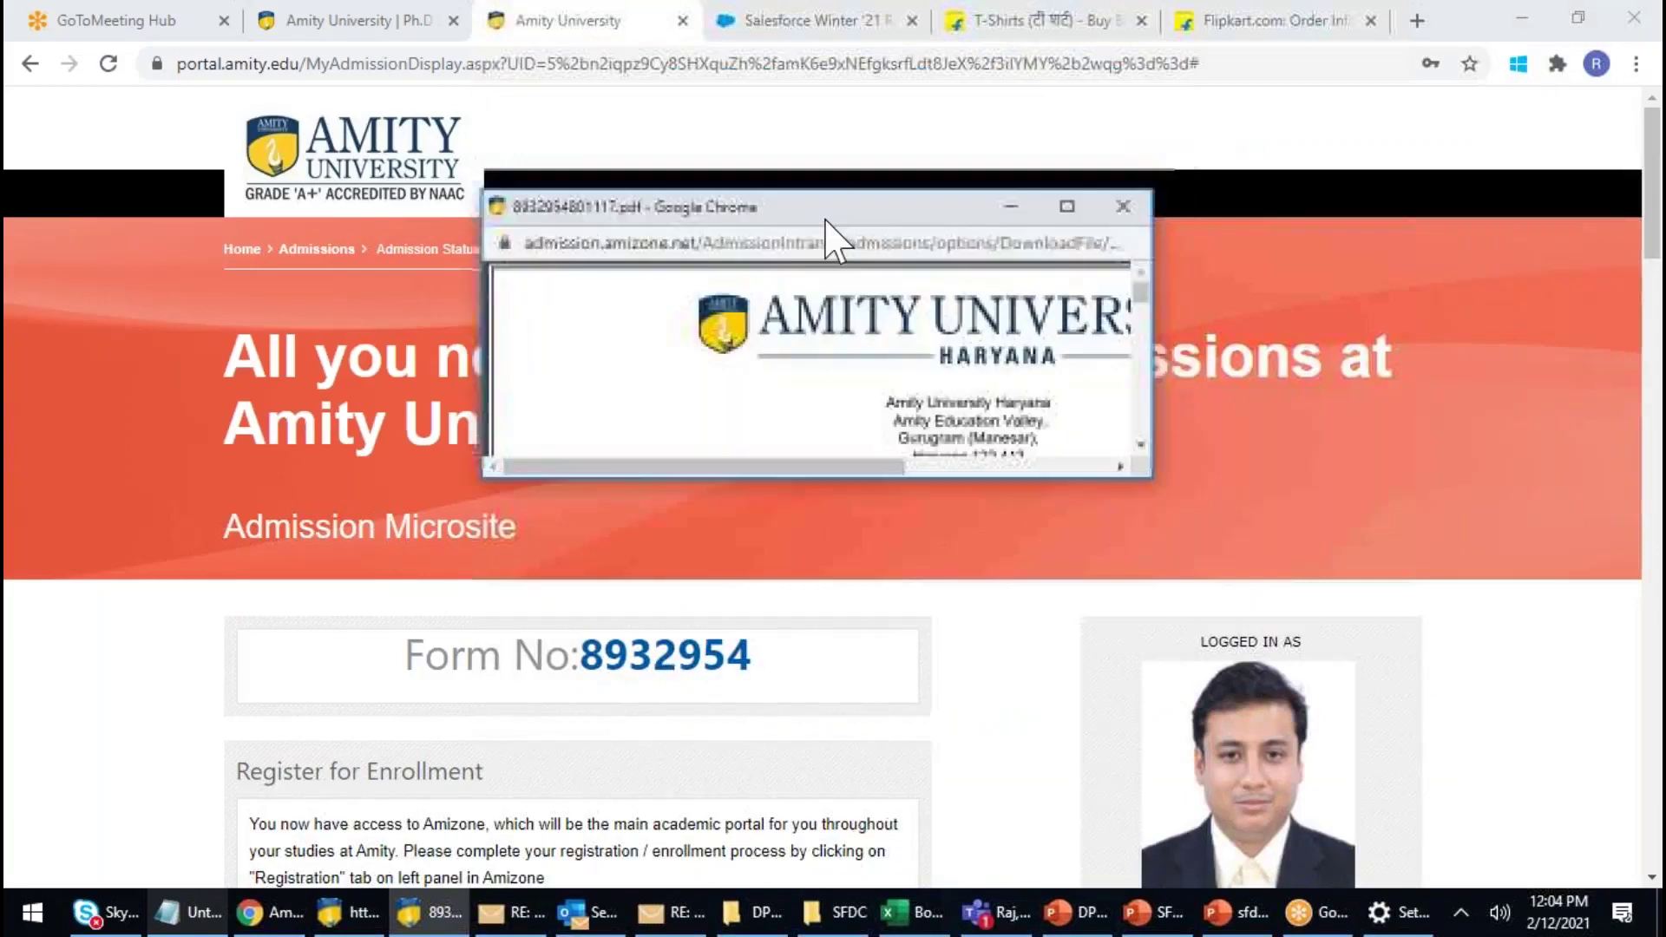
left_click(1123, 207)
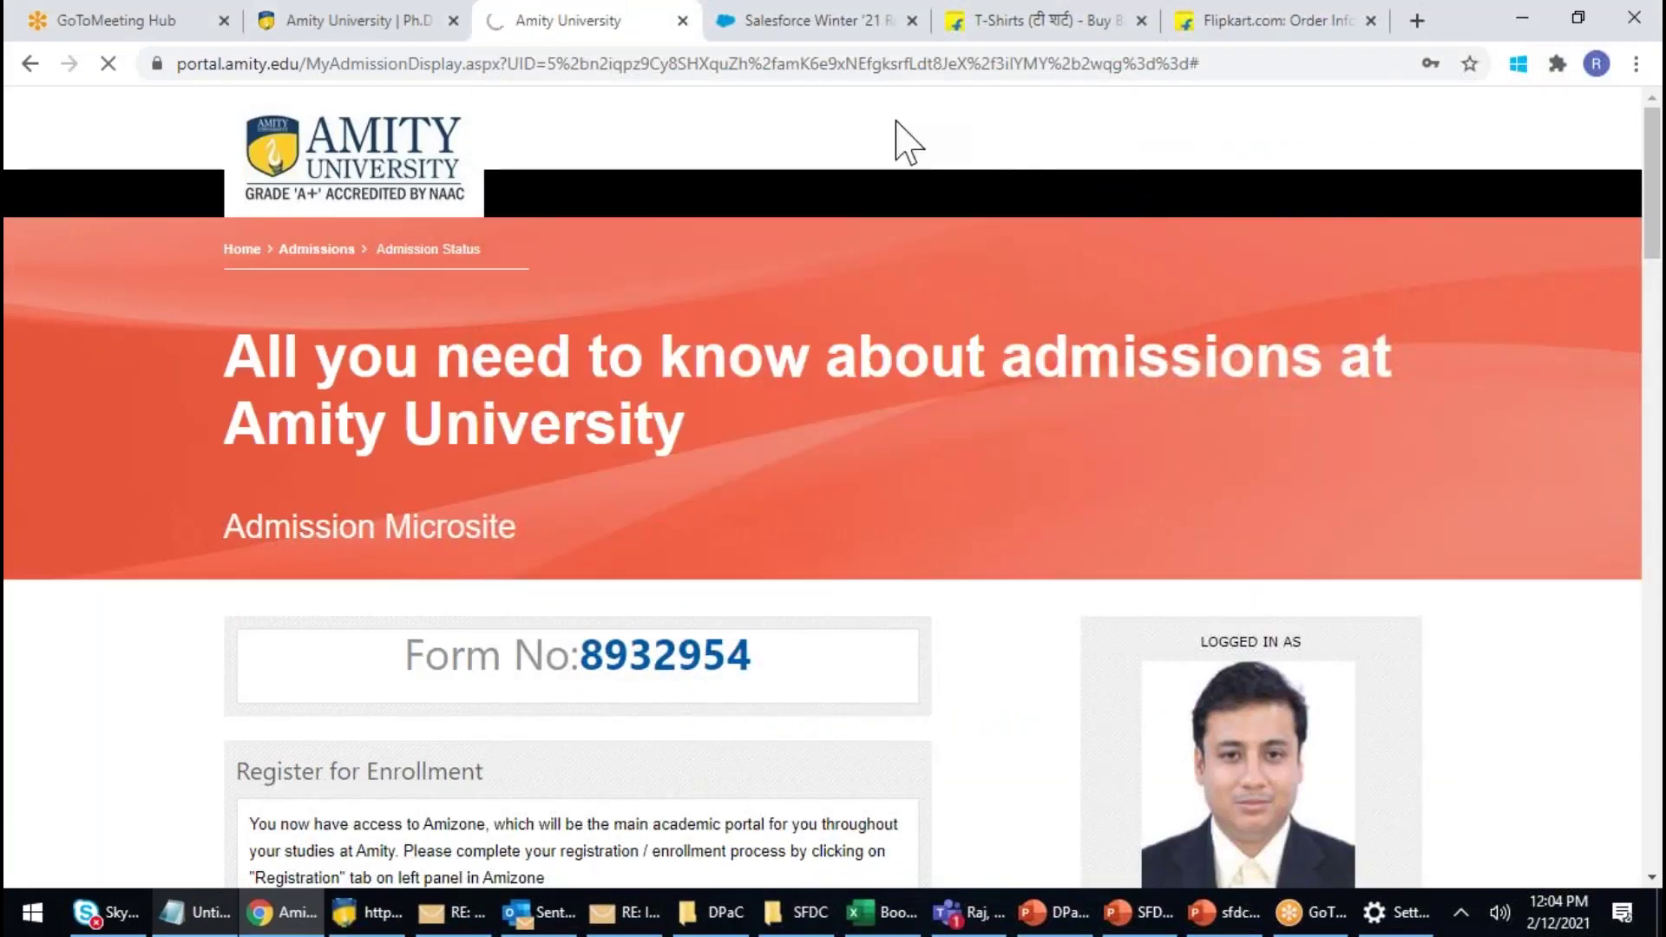
left_click(682, 20)
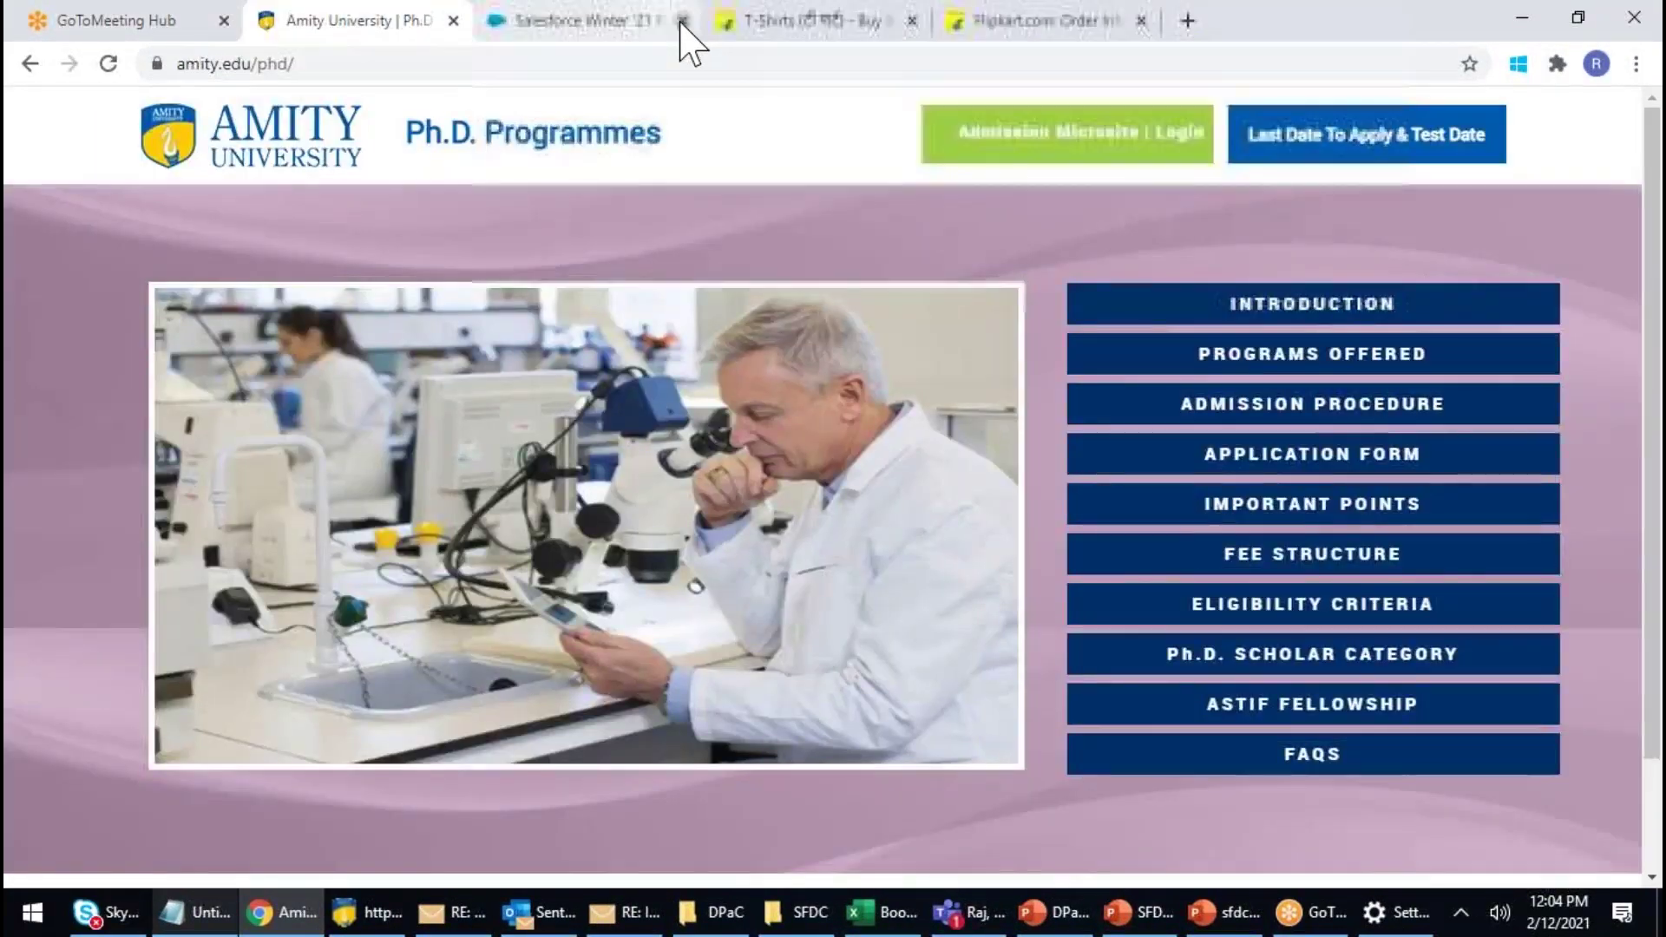